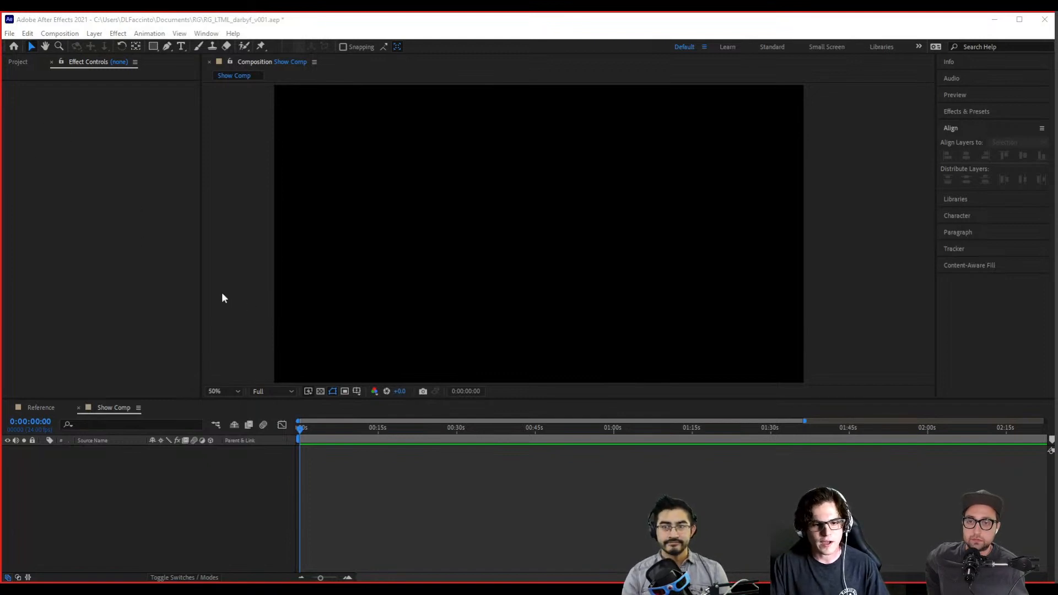
- Open the Reference composition, expand the Sacred Timeline layer, hide Shapes 2 to 7 and preview the main line alone
left_click(44, 408)
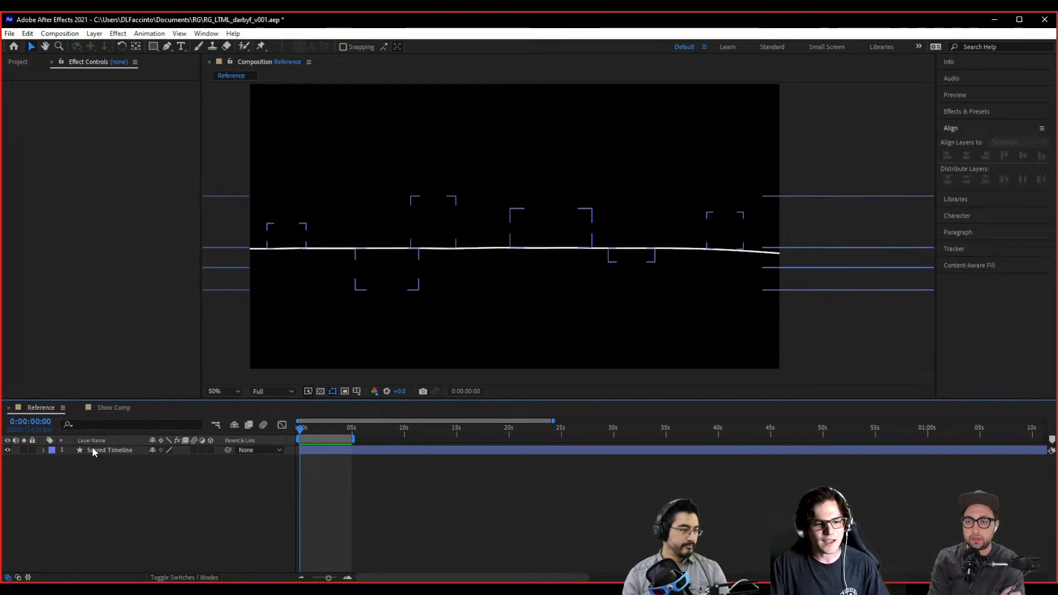
left_click(44, 450)
left_click_drag(8, 474, 8, 516)
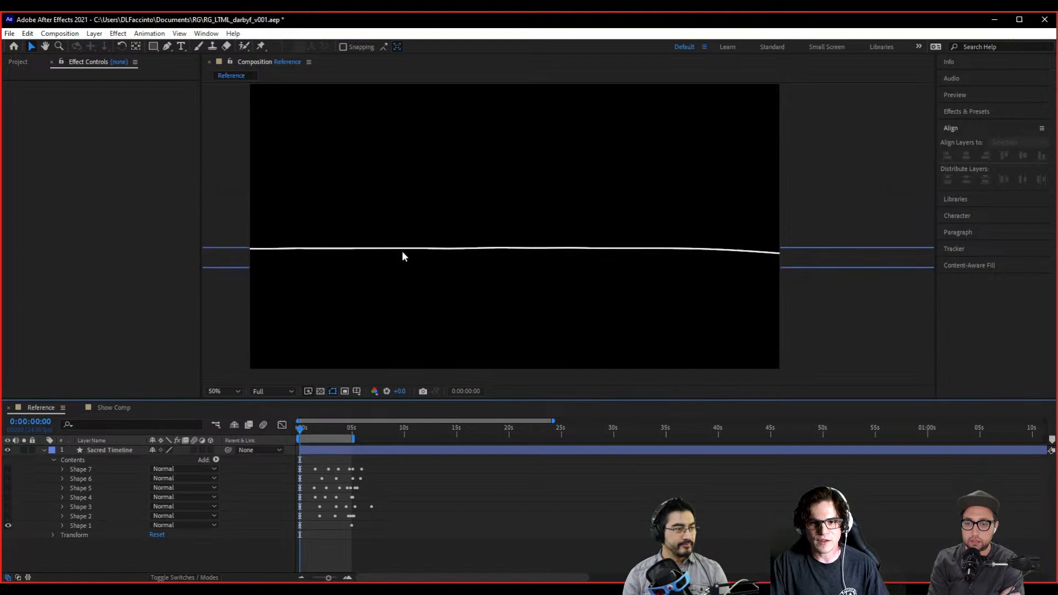
key("space")
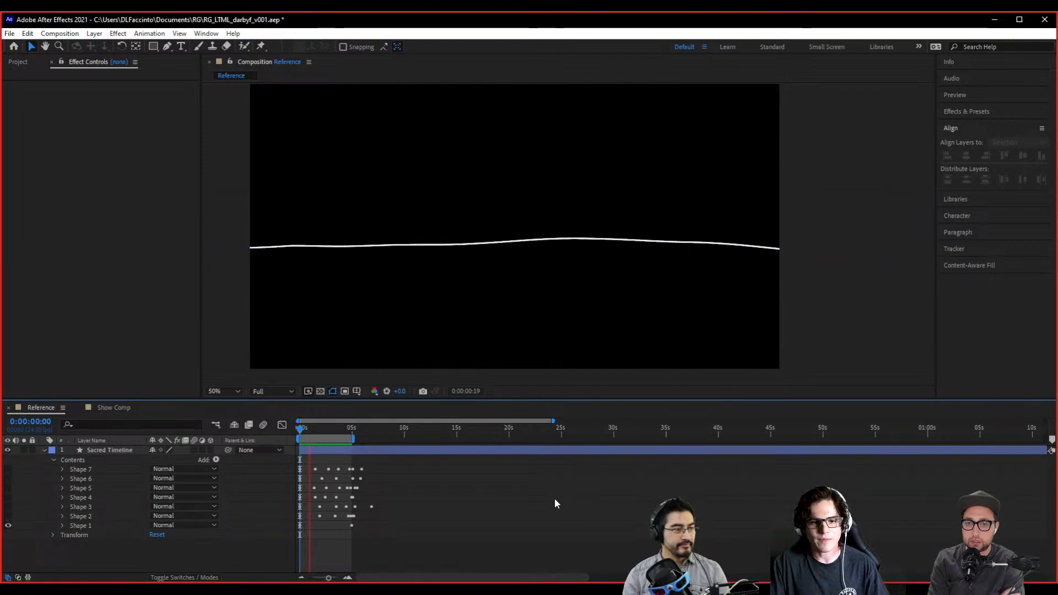
left_click(333, 430)
left_click_drag(333, 431, 200, 446)
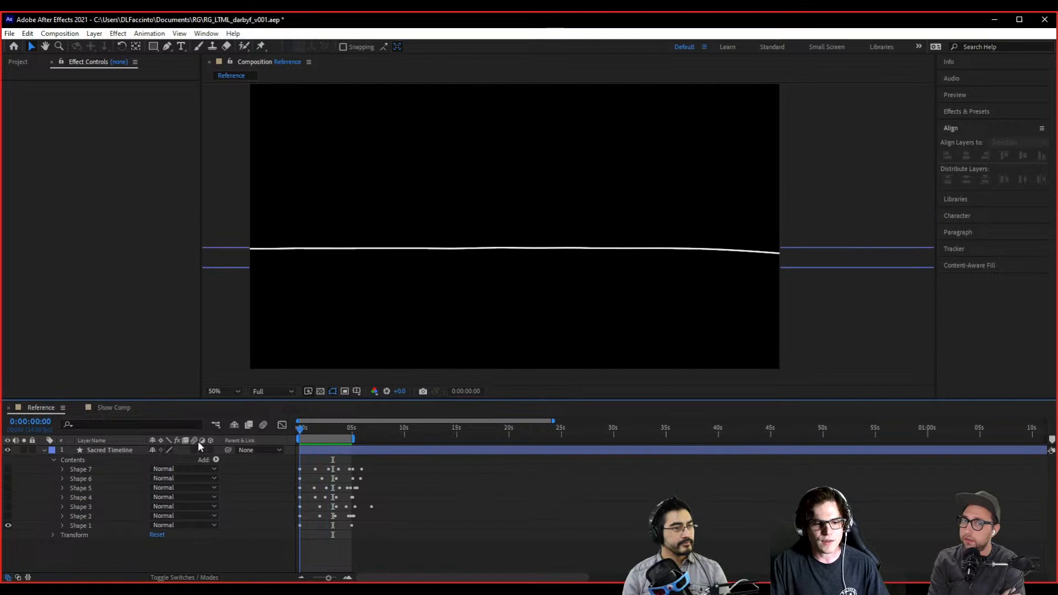
- Examine Shape 1's path keyframes and Wiggle Paths settings, and play back the main line's movement
left_click(62, 525)
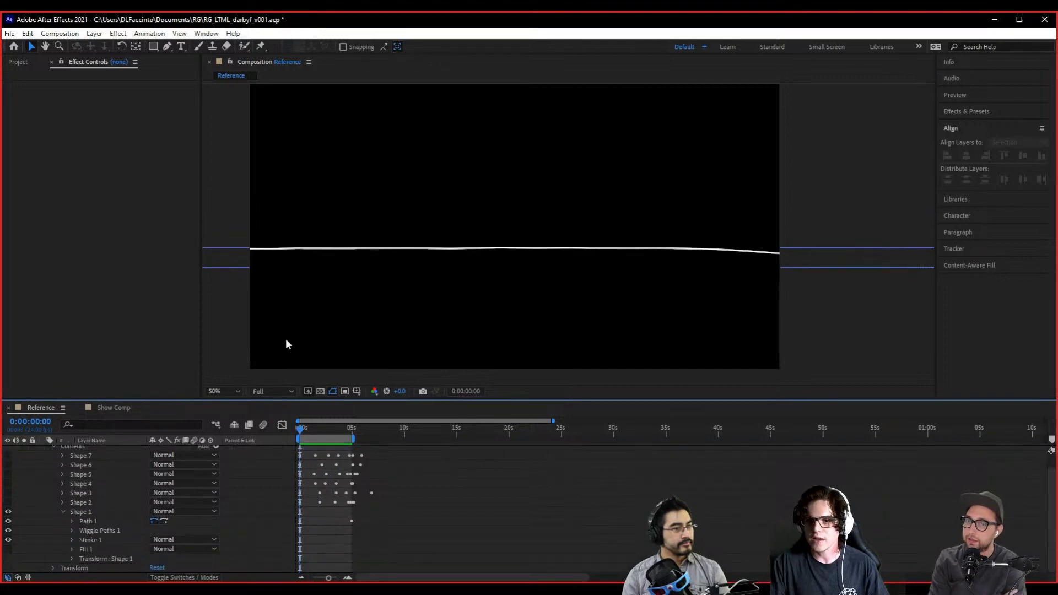
scroll(285, 338, "down", 3)
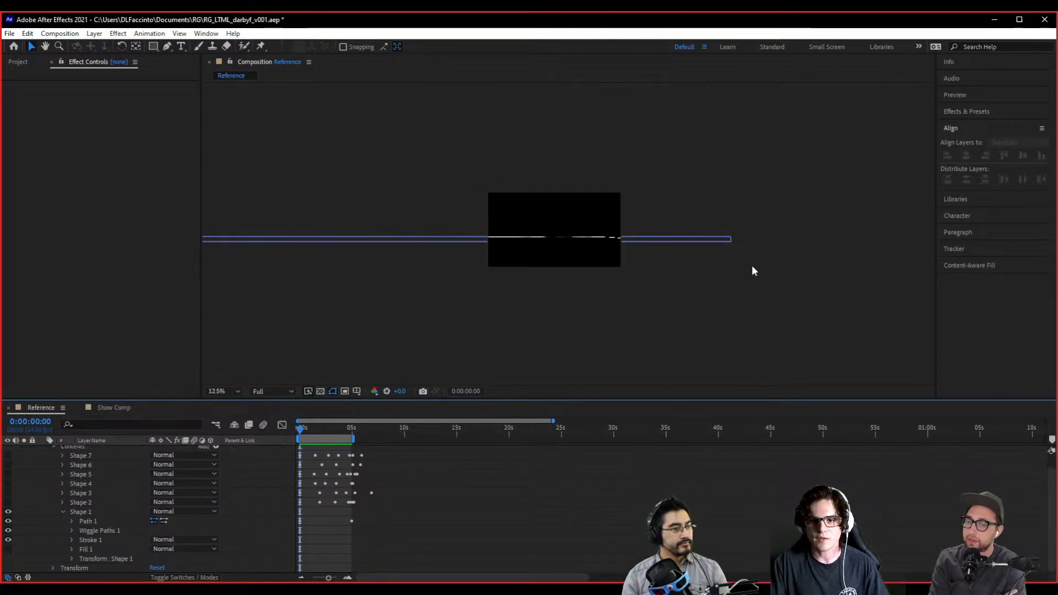
scroll(656, 286, "up", 4)
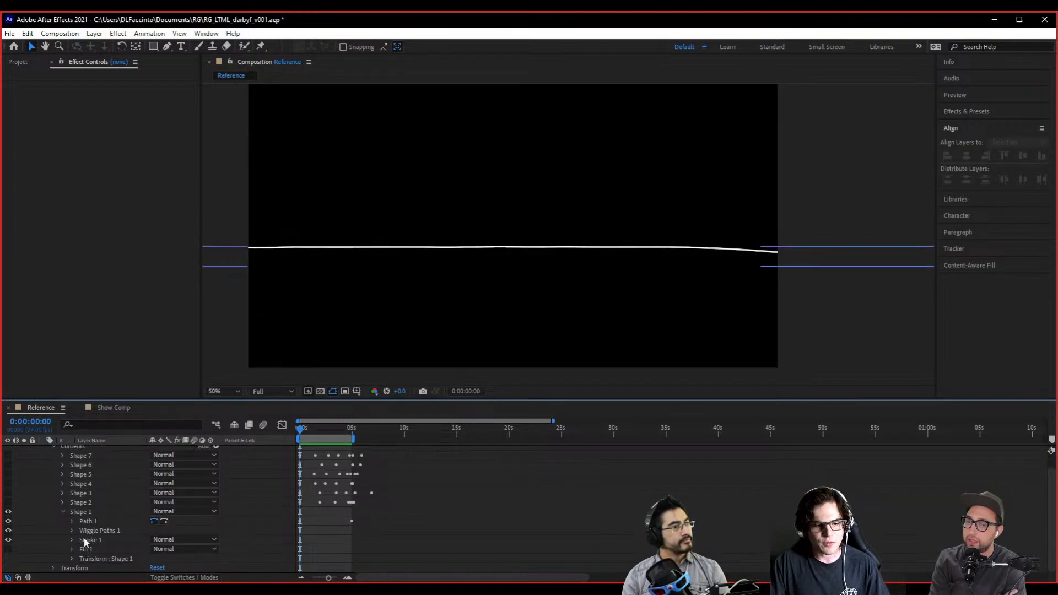
left_click(71, 530)
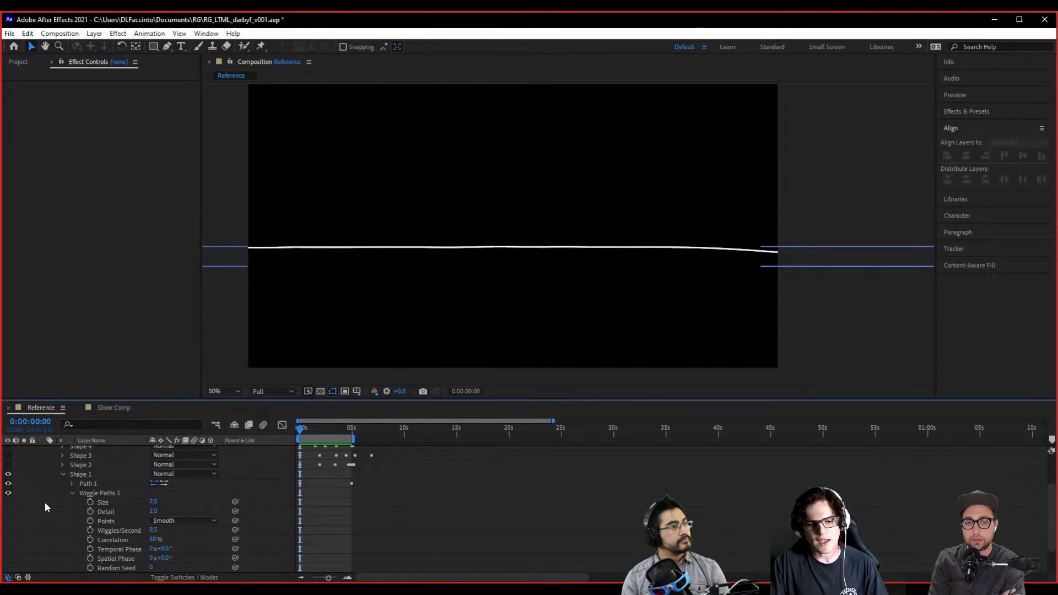
left_click(92, 475)
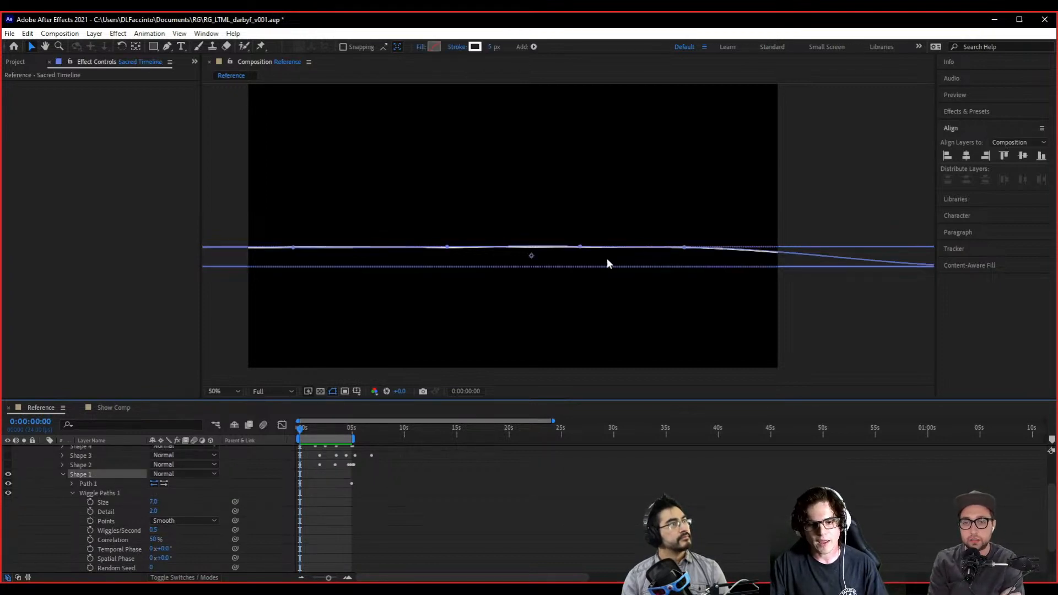
left_click(72, 483)
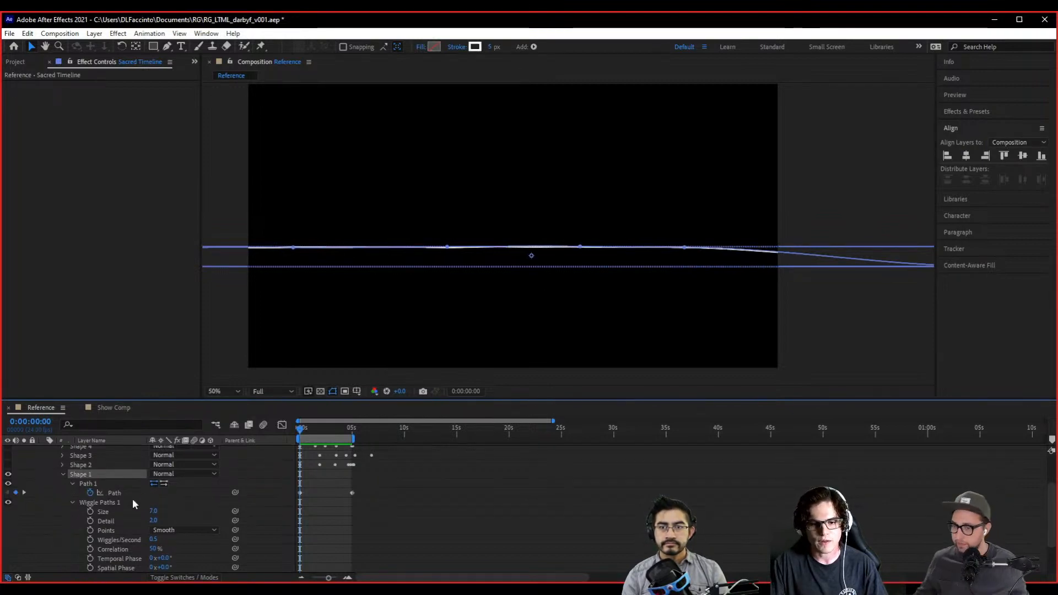
key("space")
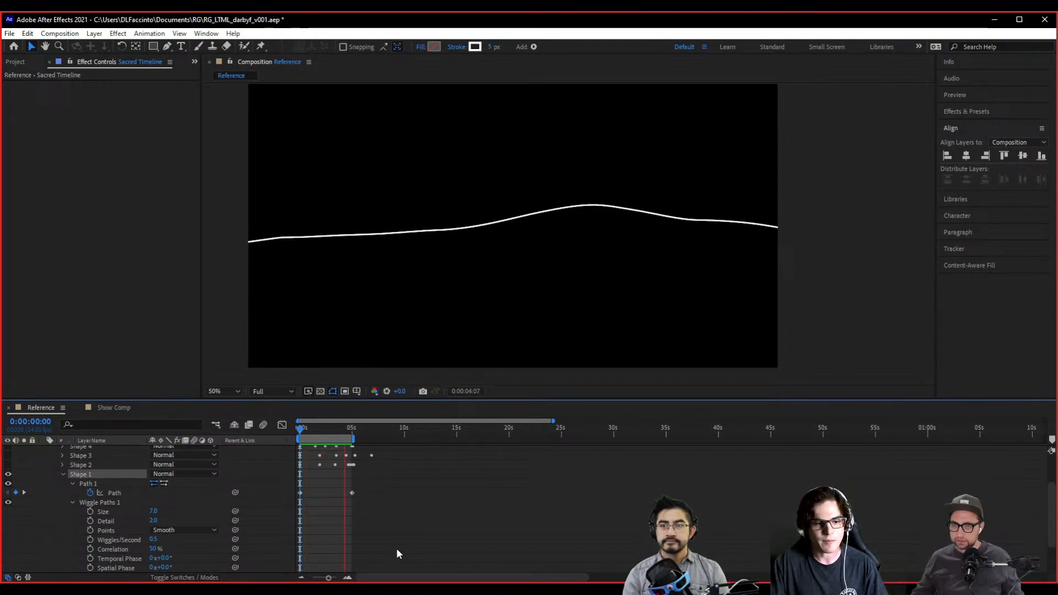
key("space")
left_click(62, 474)
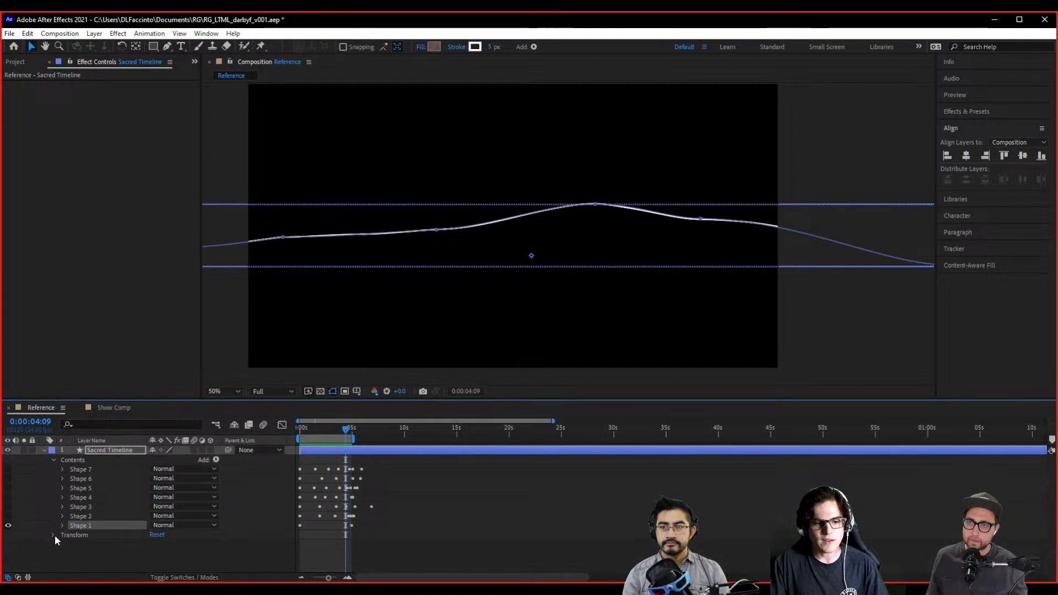
- Show all seven shapes again and review the full branching timeline animation from its first frame
key("Home")
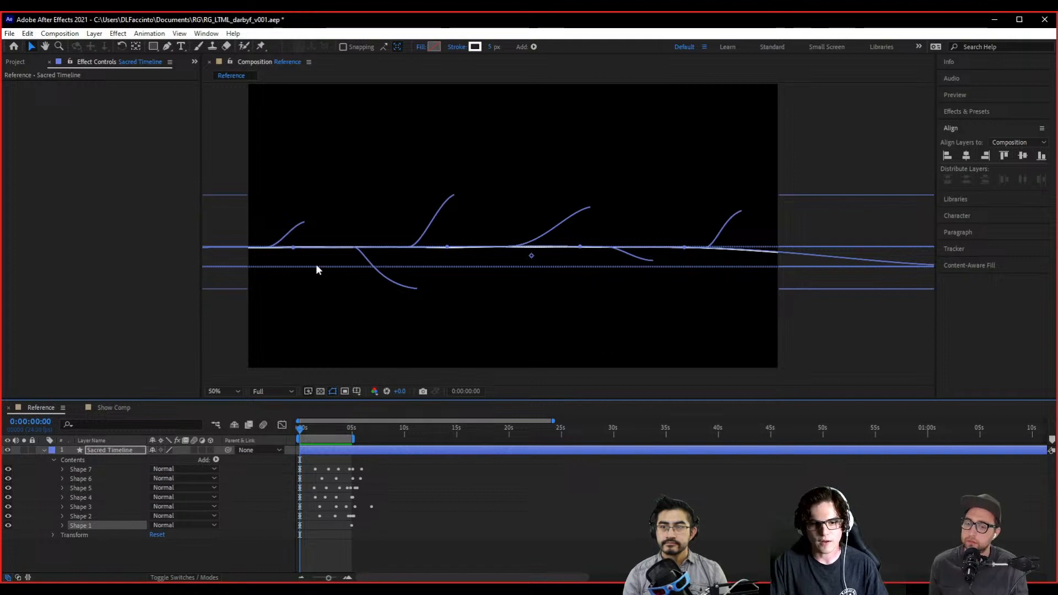
left_click(241, 558)
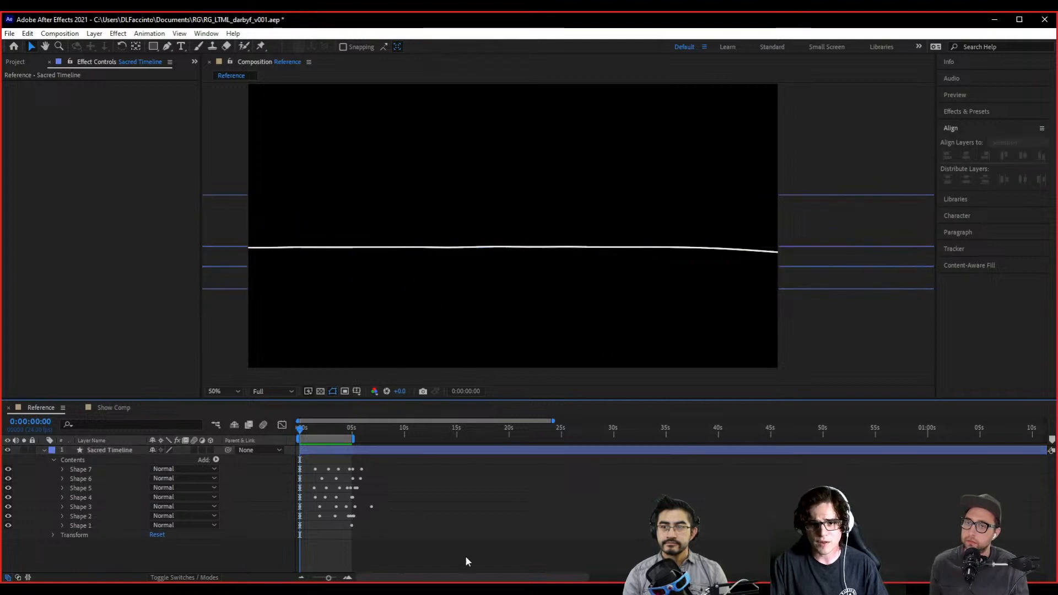
key("space")
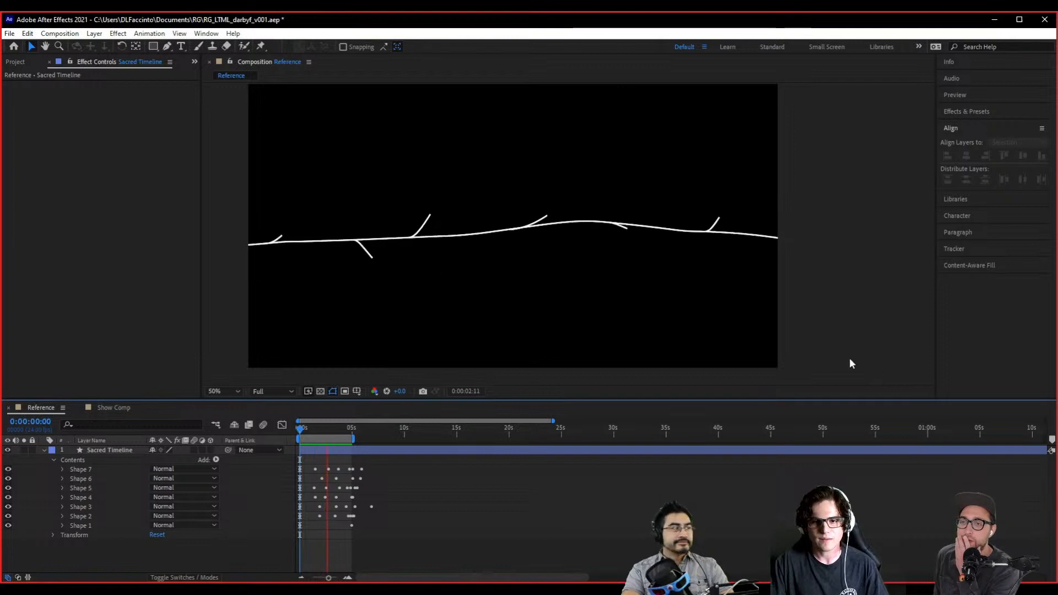
key("space")
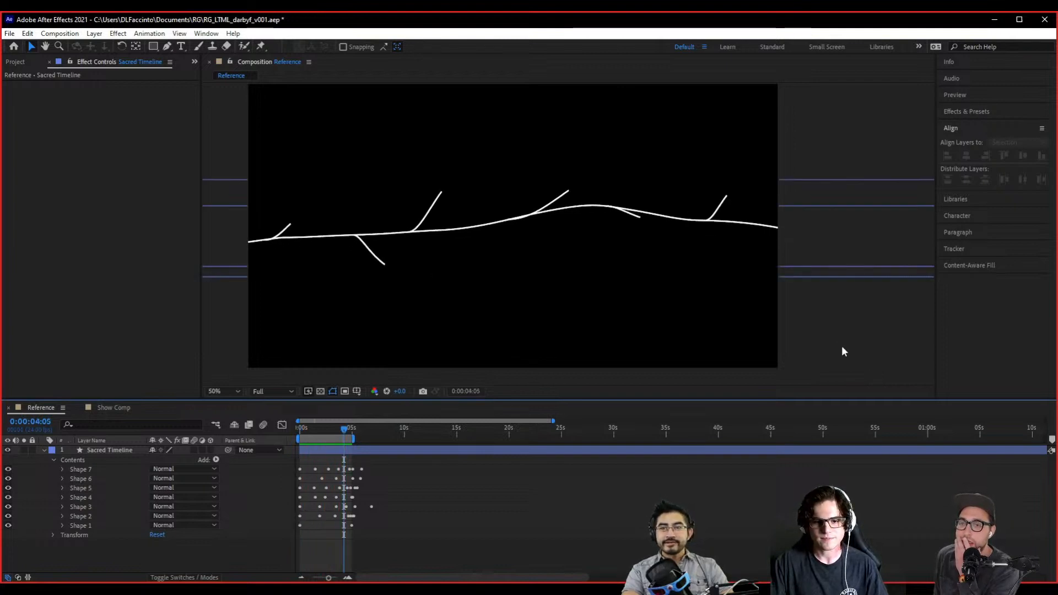
left_click_drag(333, 428, 295, 468)
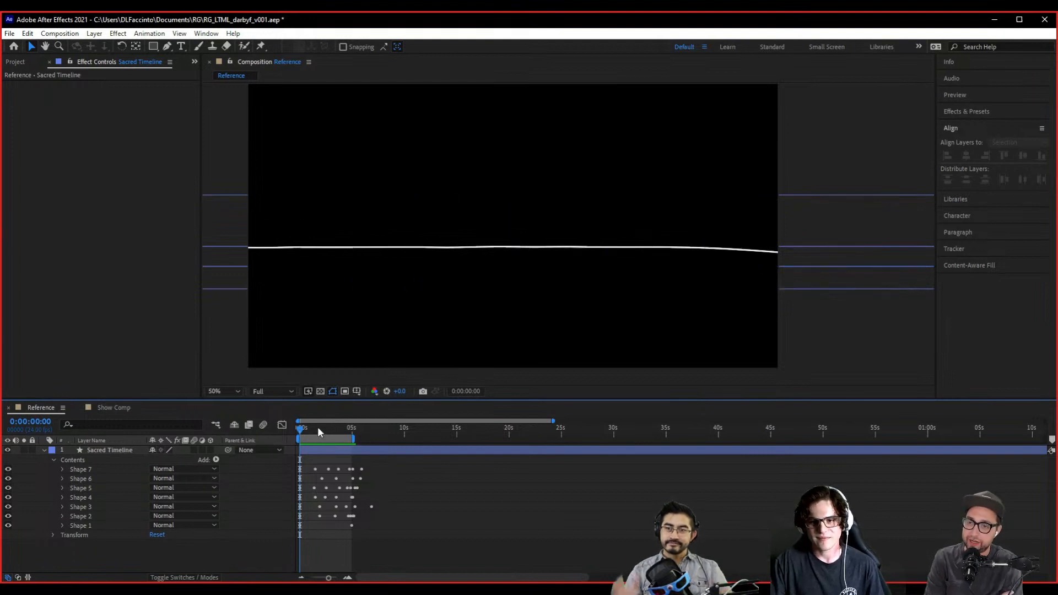
mouse_move(310, 426)
left_mouse_down()
mouse_move(350, 432)
mouse_move(312, 430)
mouse_move(346, 429)
mouse_move(316, 447)
mouse_move(347, 447)
mouse_move(316, 452)
mouse_move(348, 447)
mouse_move(340, 455)
left_mouse_up()
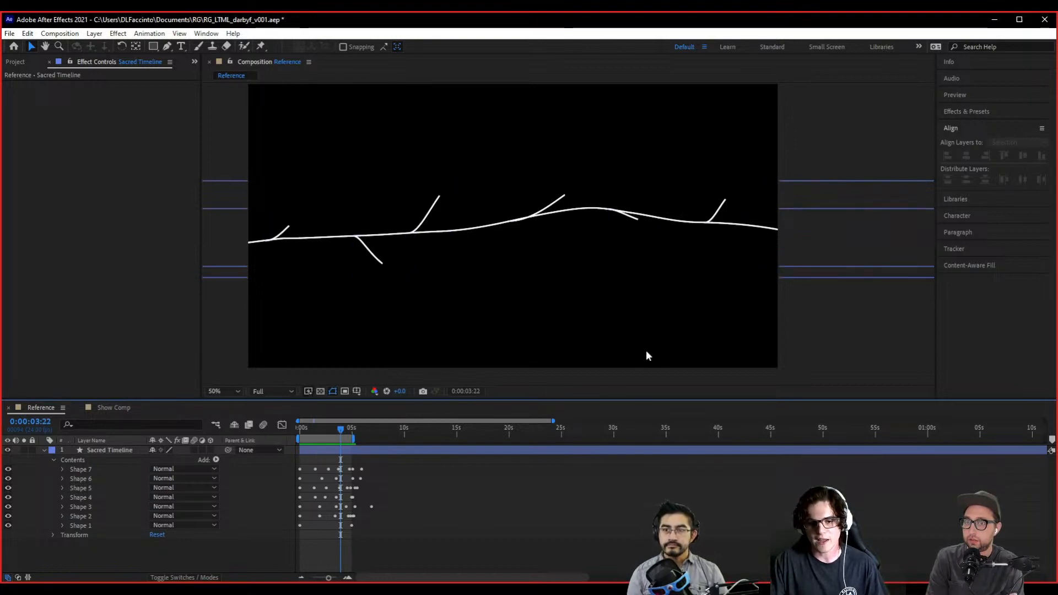
left_click_drag(341, 430, 323, 458)
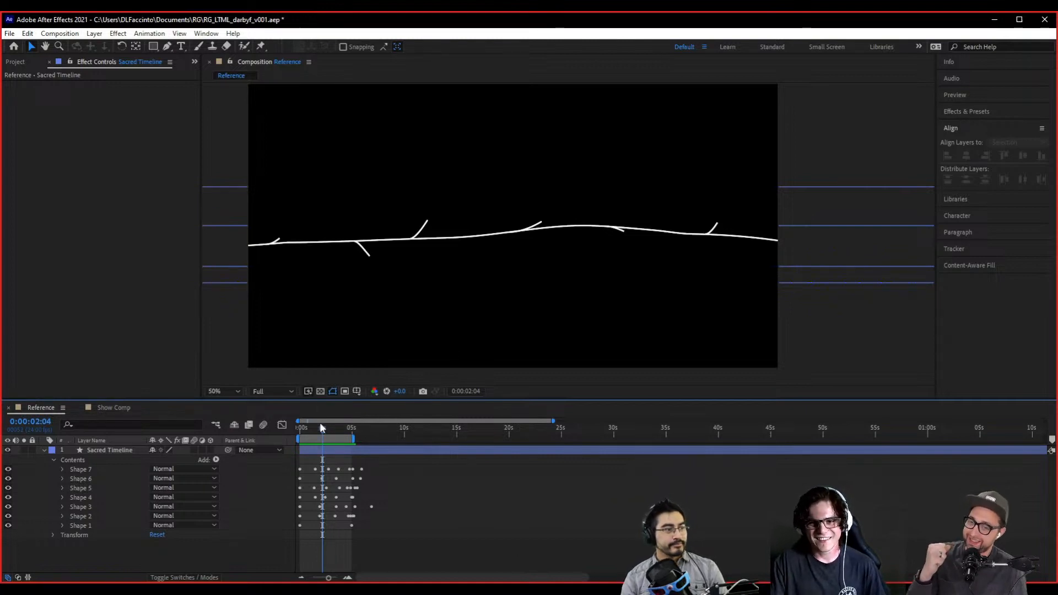
mouse_move(323, 430)
left_mouse_down()
mouse_move(338, 439)
mouse_move(331, 426)
mouse_move(313, 435)
mouse_move(341, 428)
mouse_move(322, 438)
mouse_move(352, 438)
mouse_move(333, 443)
left_mouse_up()
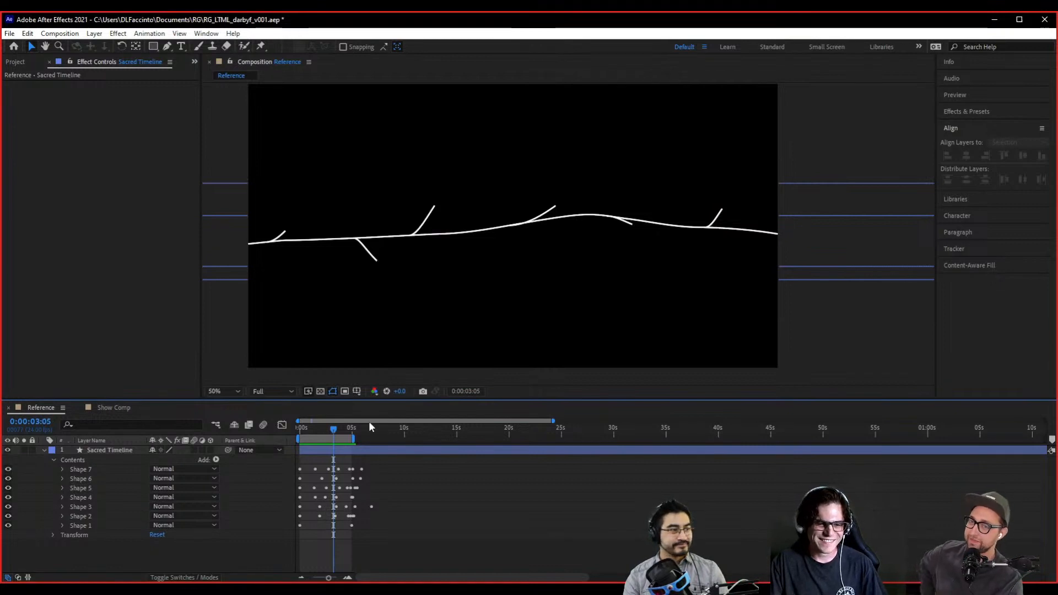
left_click(54, 460)
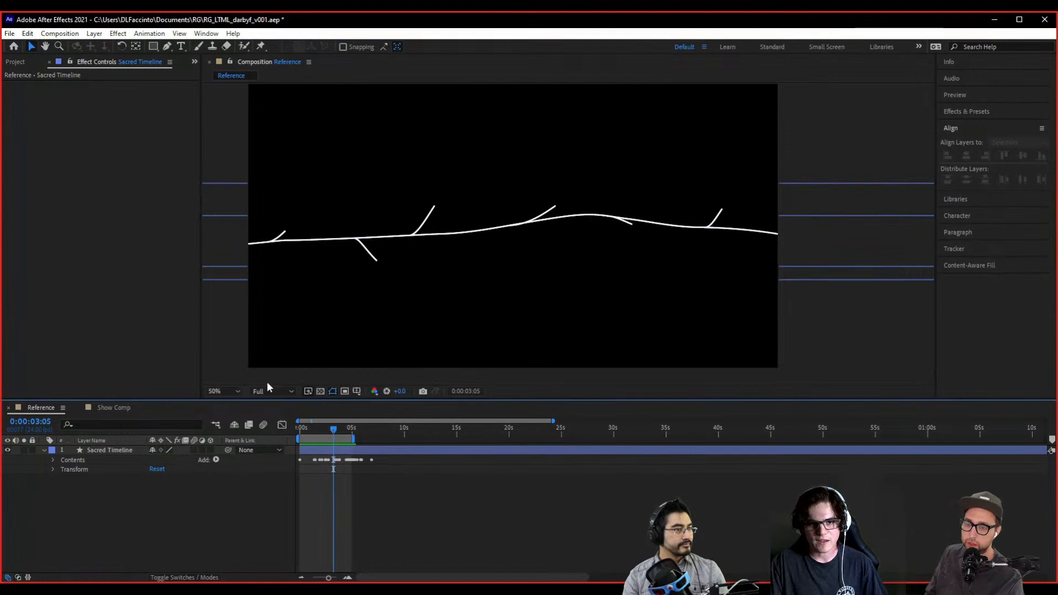
- Add a new shape layer to the Show Comp composition
left_click(111, 410)
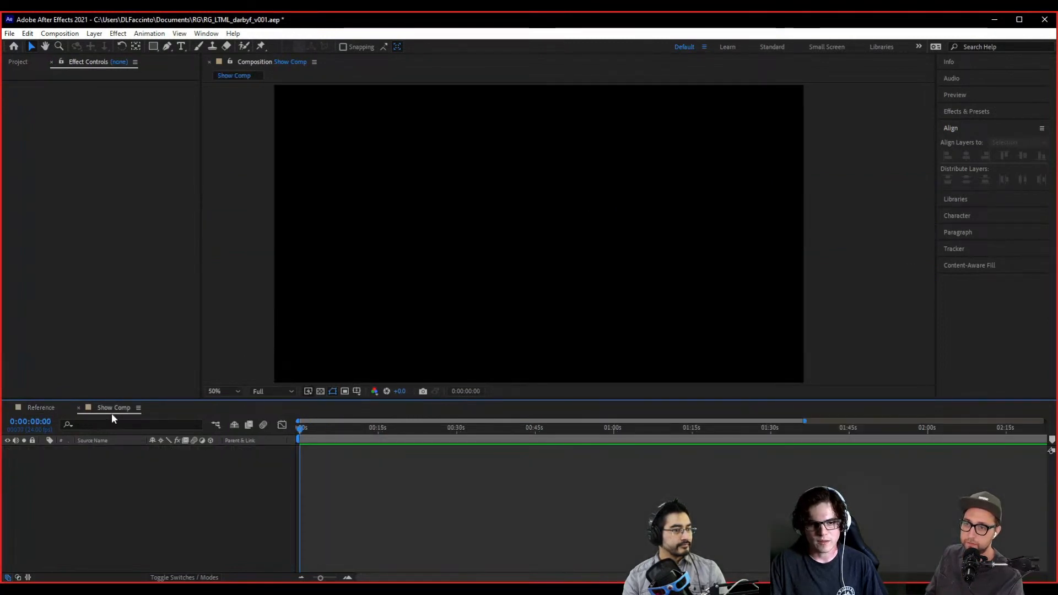
right_click(132, 478)
mouse_move(215, 341)
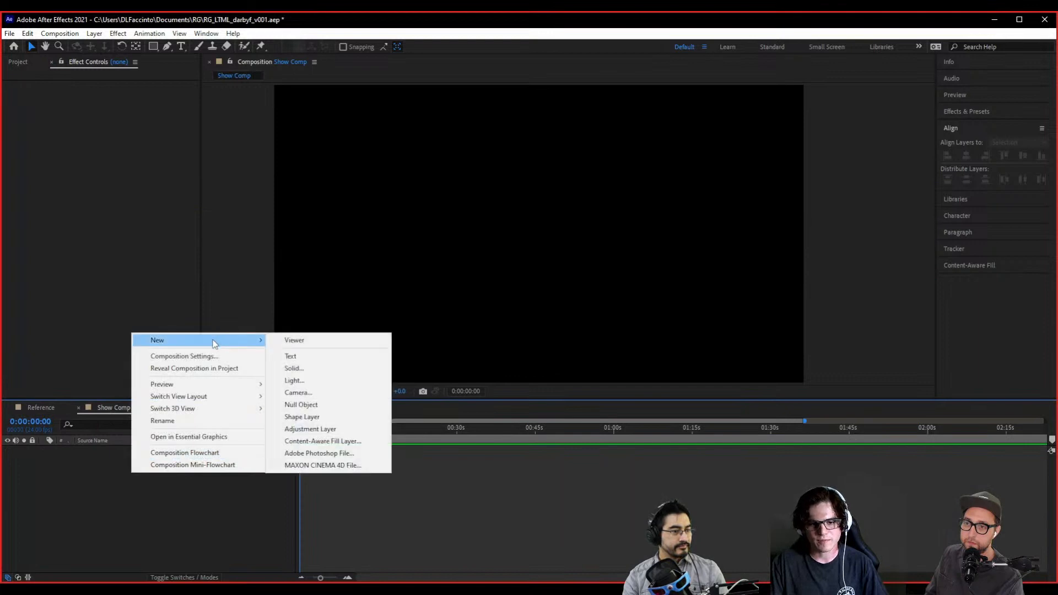
left_click(318, 422)
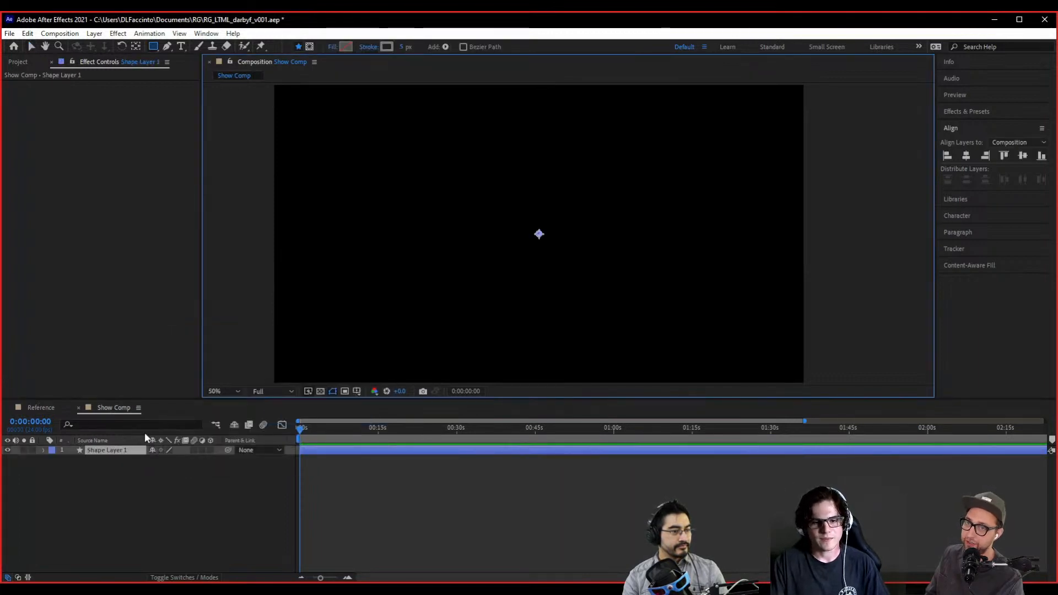
- Rename the new shape layer as Sacred Timeline
left_click(101, 451)
key("Return")
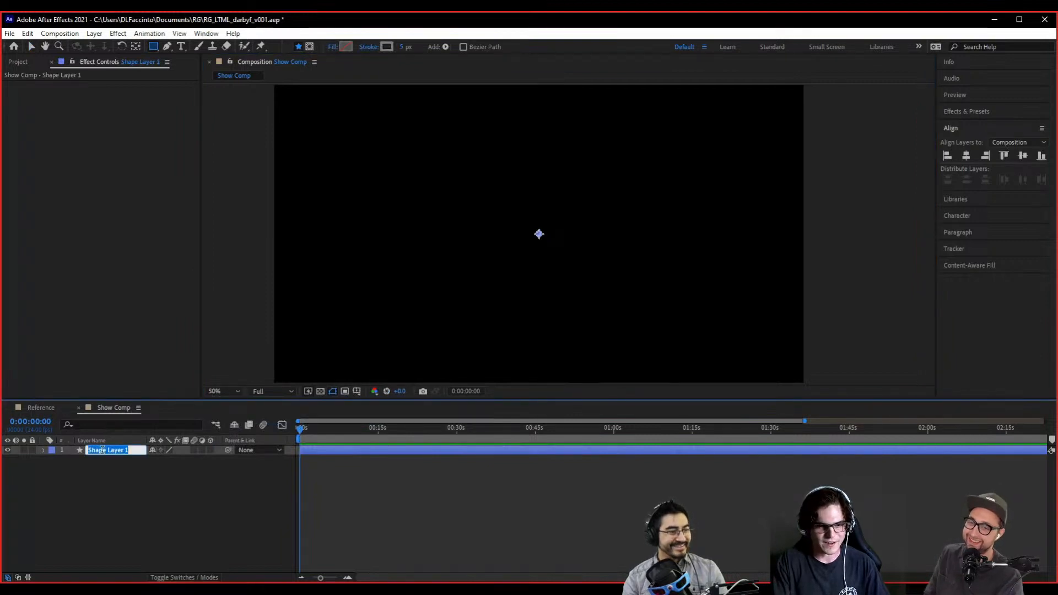
type("sac")
key("BackSpace")
key("BackSpace")
key("BackSpace")
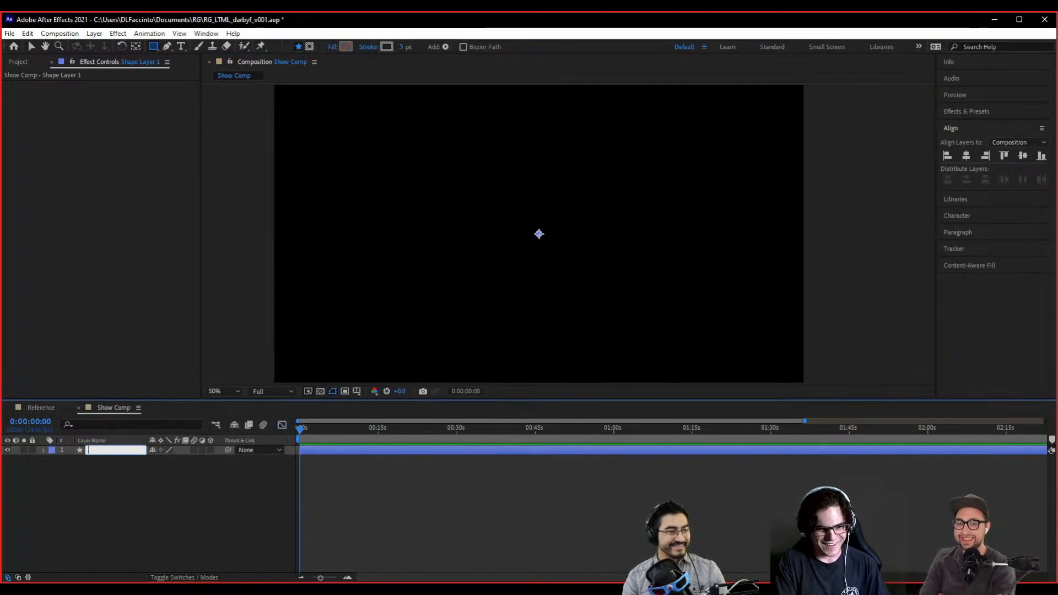
type("Sacred Timeline")
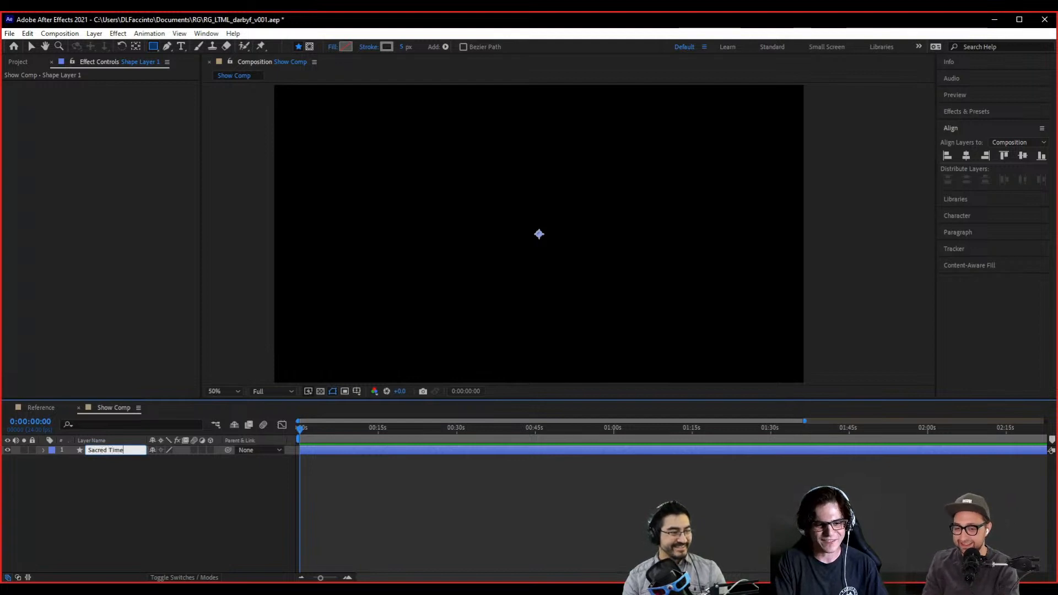
key("Return")
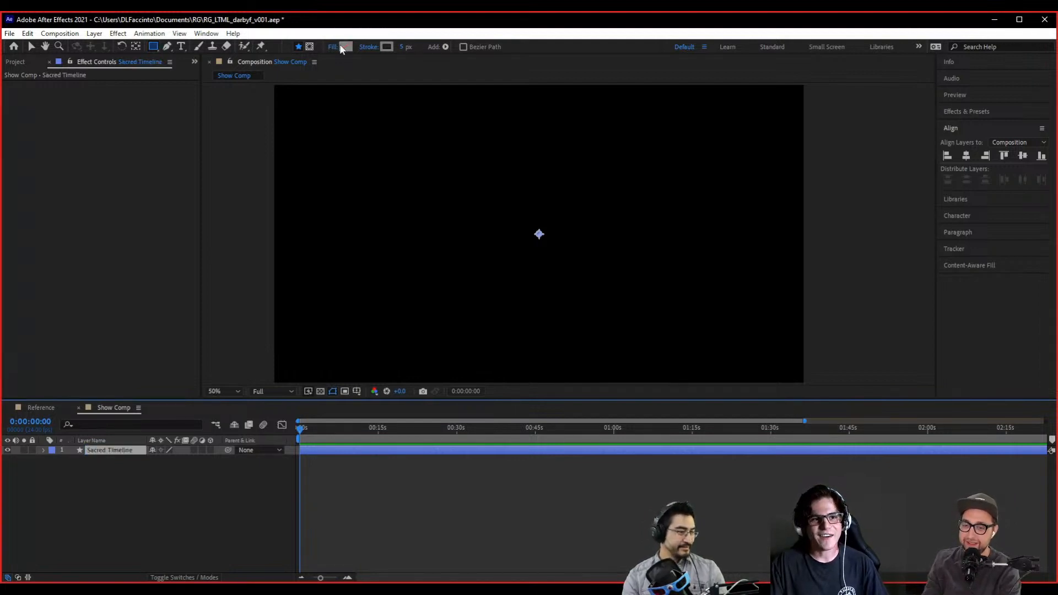
- Activate the Pen tool and choose a lighter neutral stroke colour for the shape
left_click(167, 46)
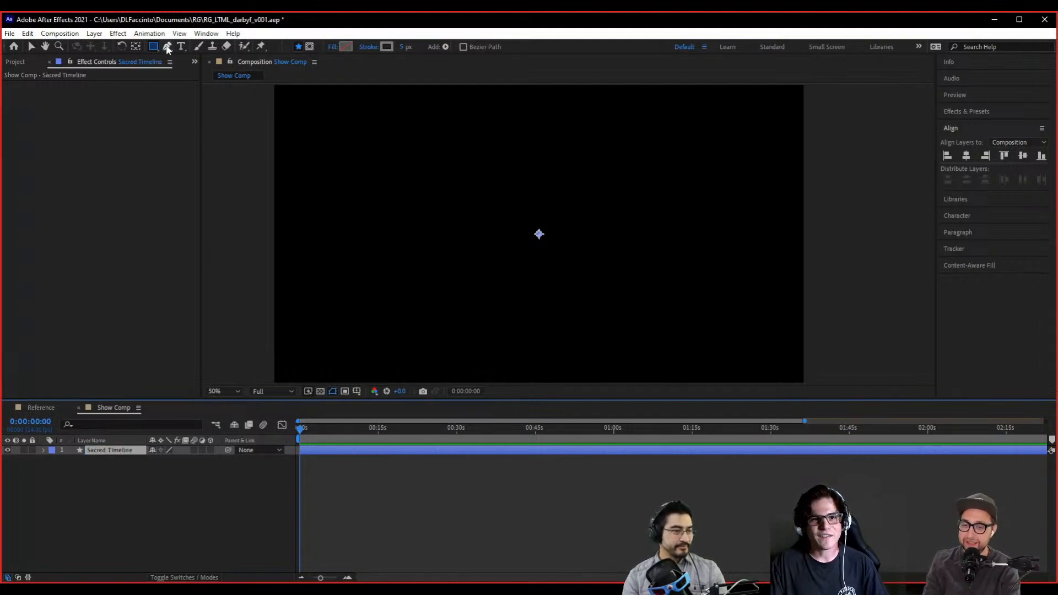
left_click(380, 46)
mouse_move(214, 412)
left_mouse_down()
mouse_move(214, 337)
mouse_move(214, 387)
left_mouse_up()
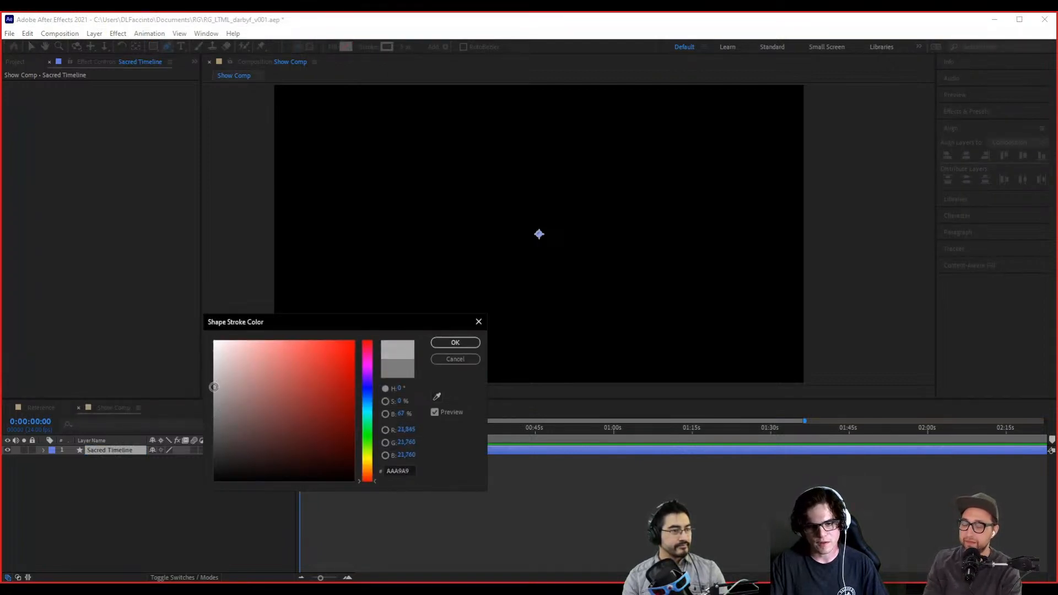
left_click(455, 343)
- Draw a straight horizontal line extending past both sides of the frame, and move it slightly below the frame's centre
key("comma")
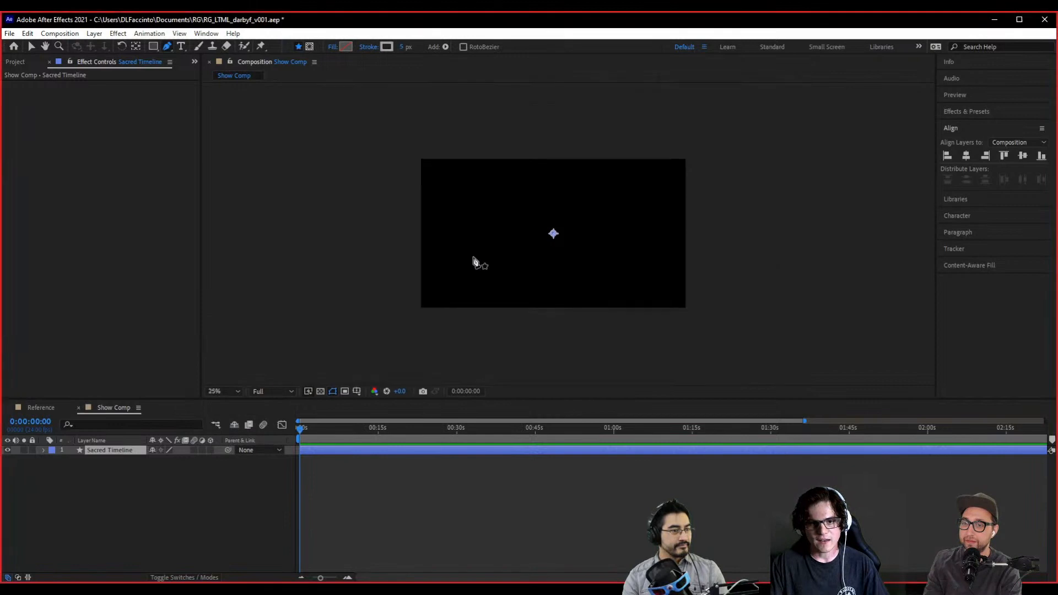
left_click(344, 236)
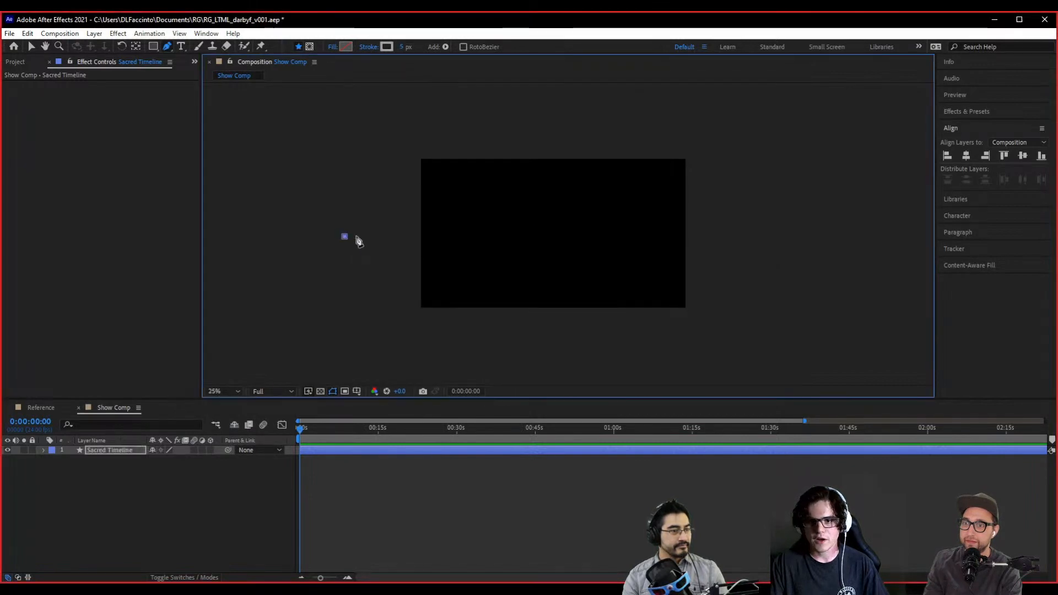
left_click(758, 237)
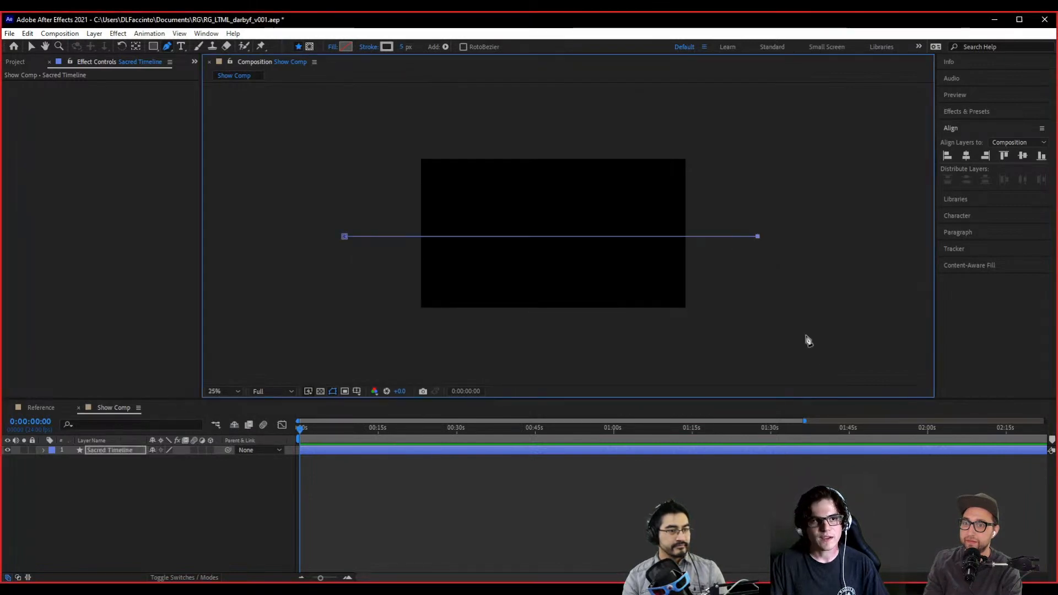
left_click(32, 46)
key("period")
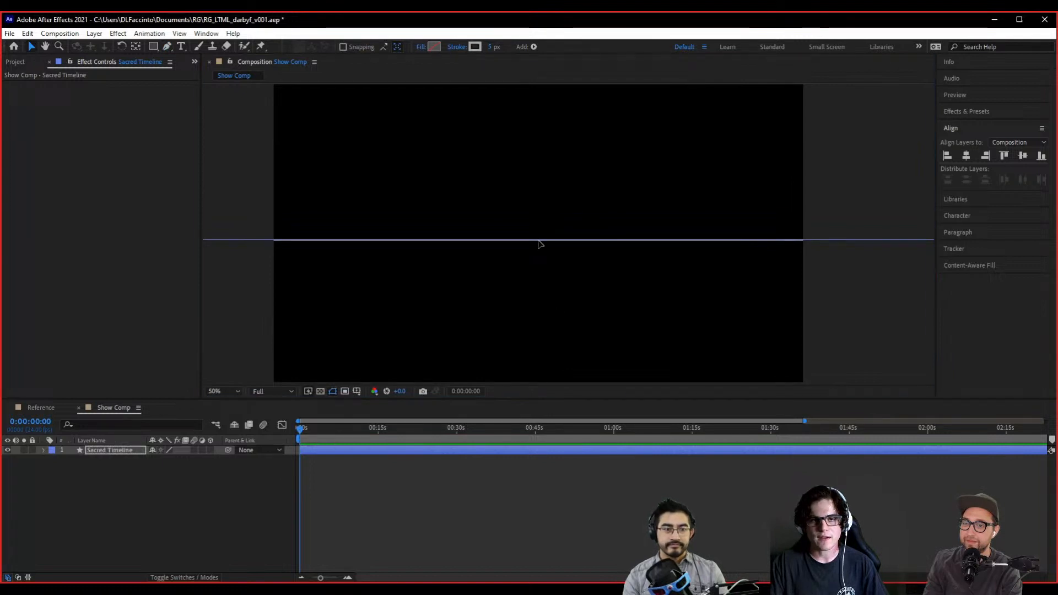
left_click_drag(539, 242, 539, 266)
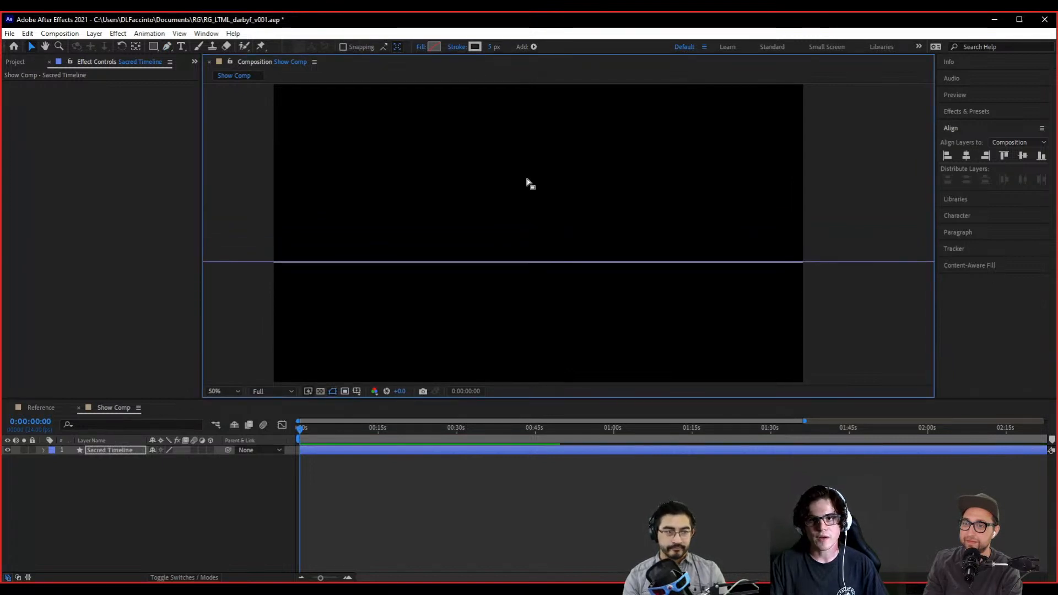
- Set the line's stroke width to 8 px and check its thickness across the frame with the layer deselected
left_click(492, 47)
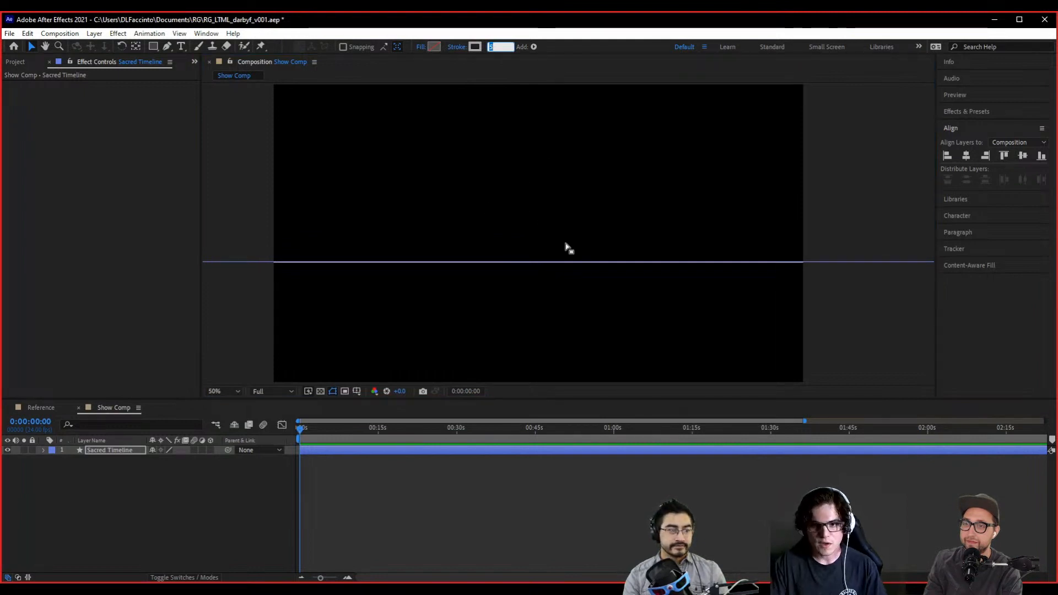
key("Return")
scroll(772, 290, "down", 2)
left_click(808, 316)
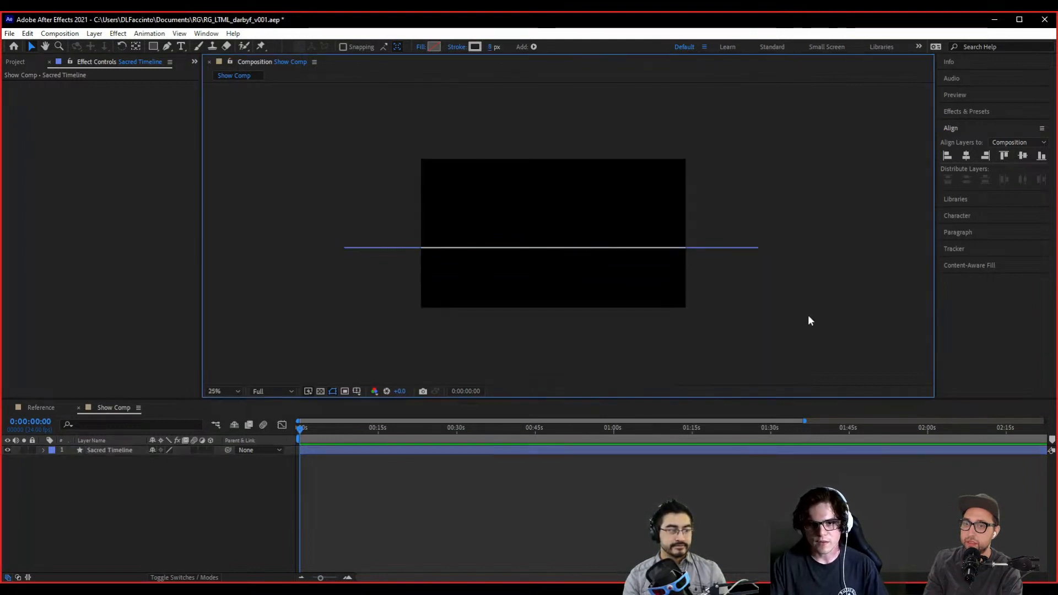
scroll(666, 298, "up", 2)
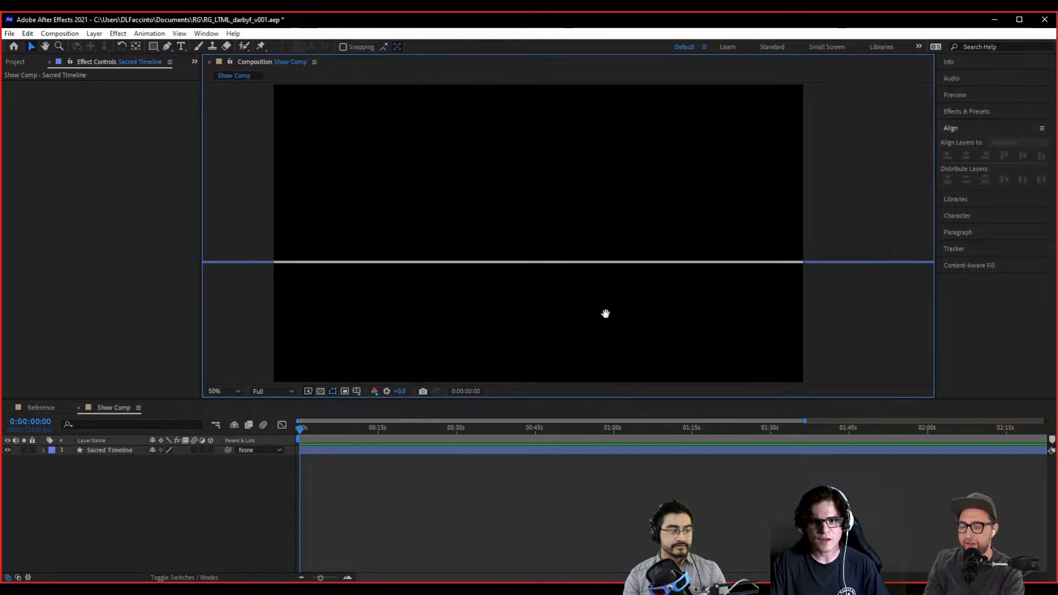
left_click_drag(605, 314, 598, 308)
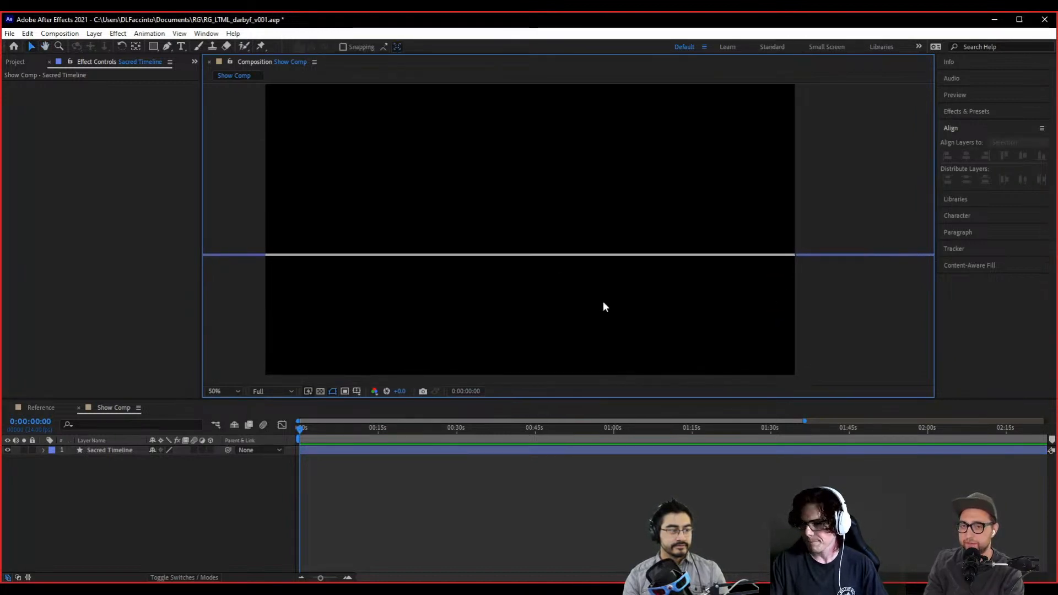
left_click(102, 450)
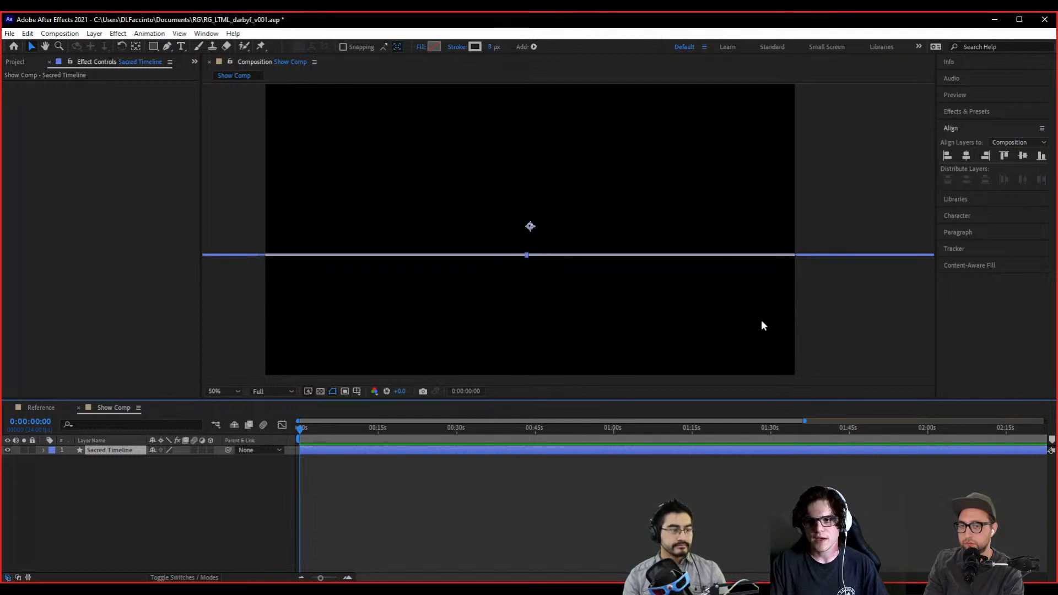
left_click(833, 312)
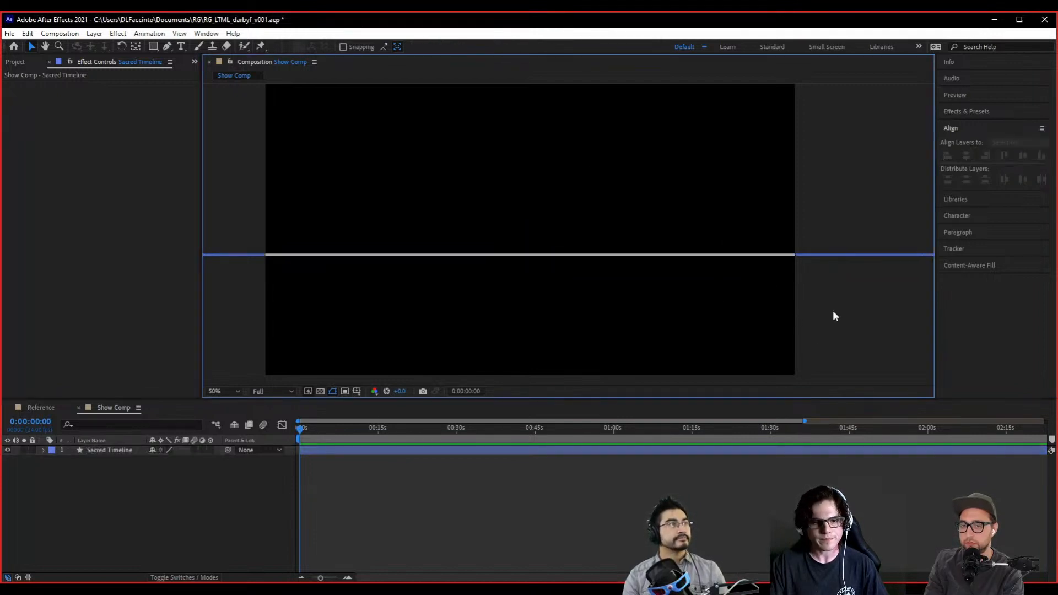
- Add a Wiggle Paths operator to Shape 1 in the Sacred Timeline layer's contents and expand its settings
left_click(103, 454)
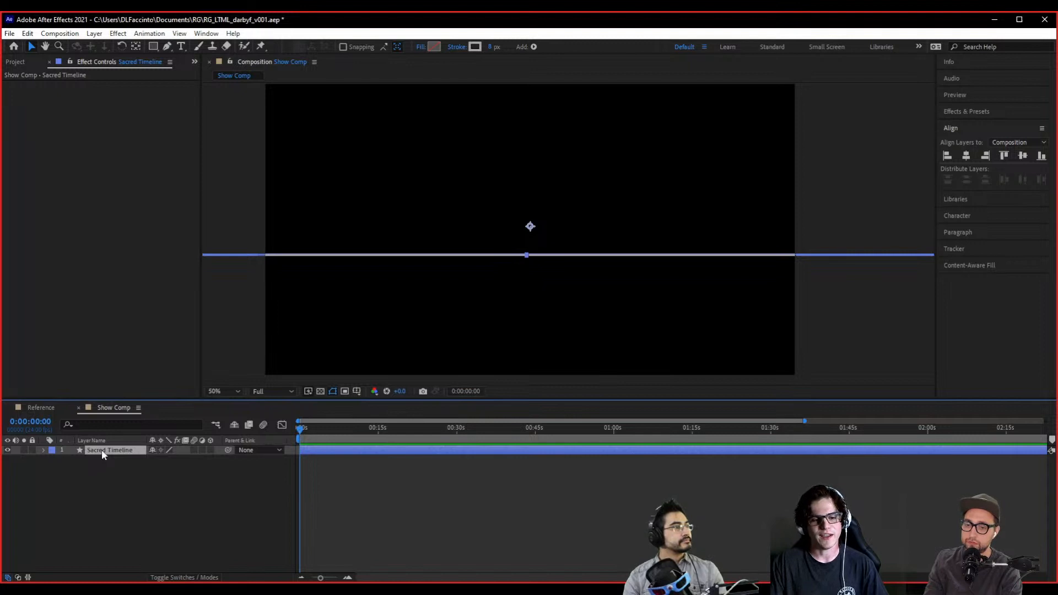
left_click(44, 451)
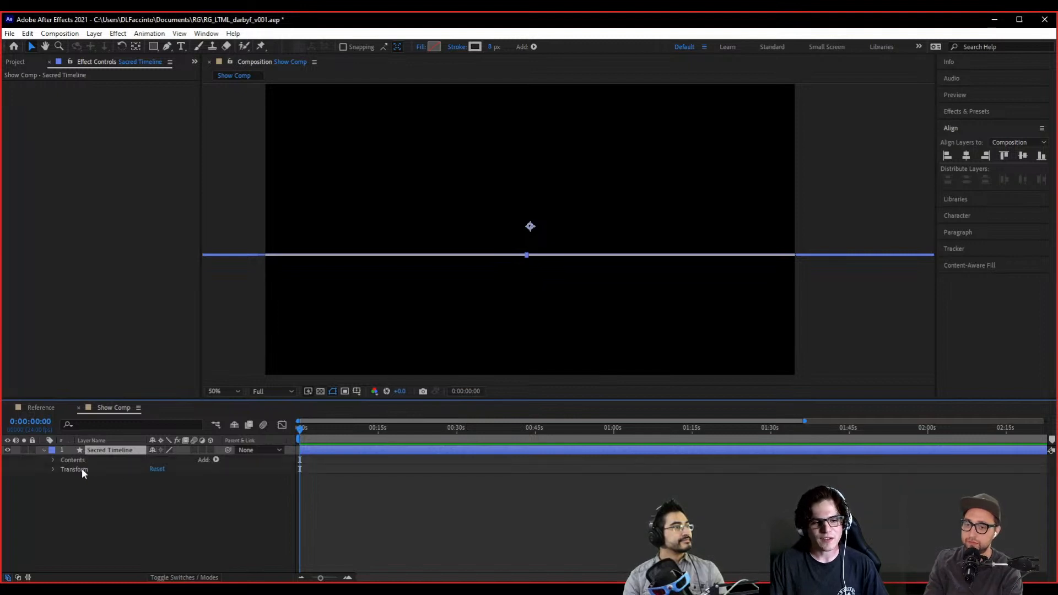
left_click(53, 460)
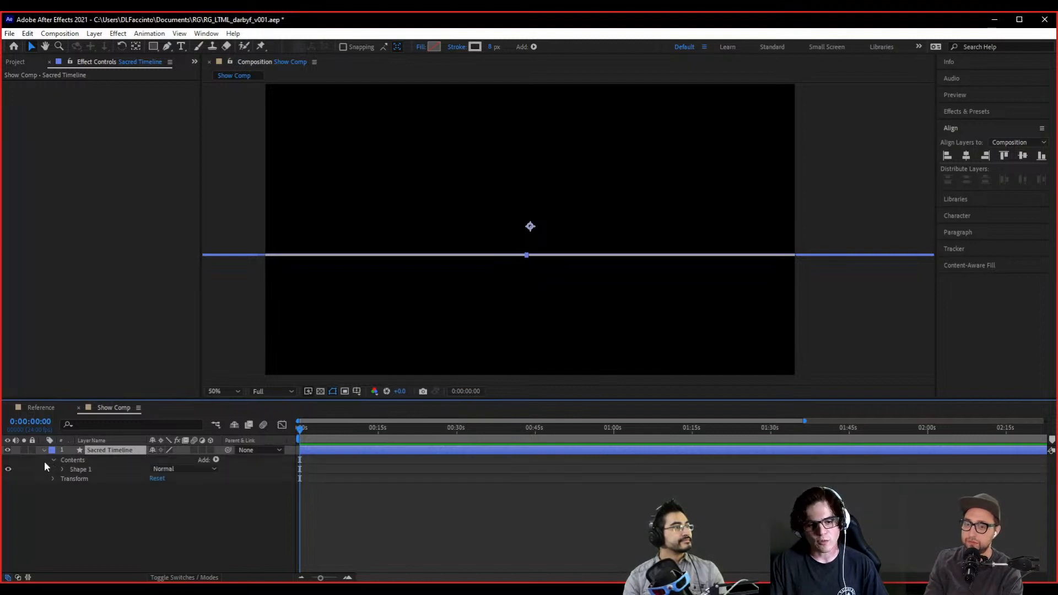
left_click(83, 468)
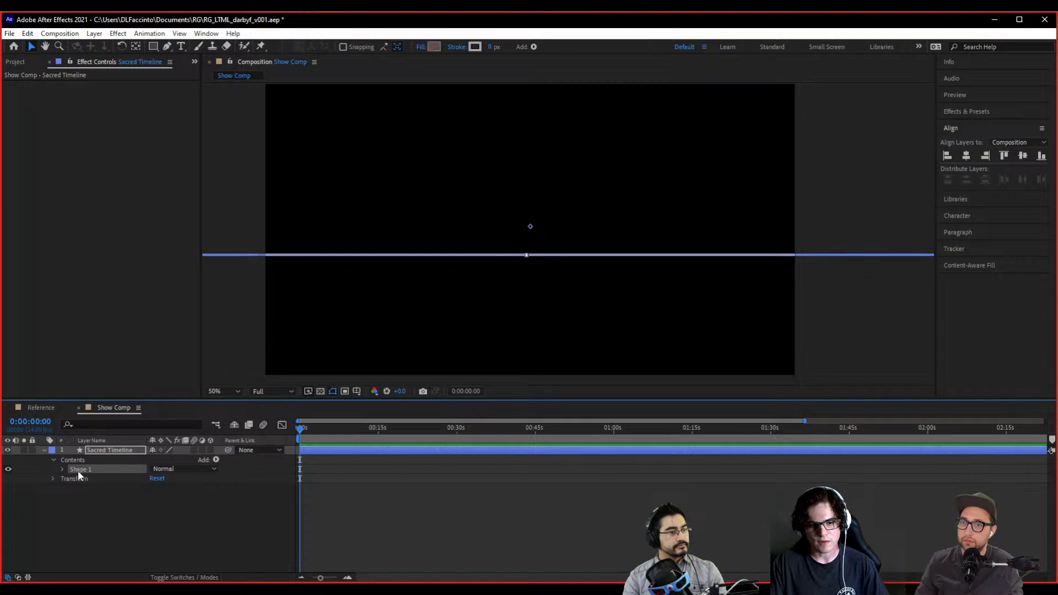
left_click(216, 460)
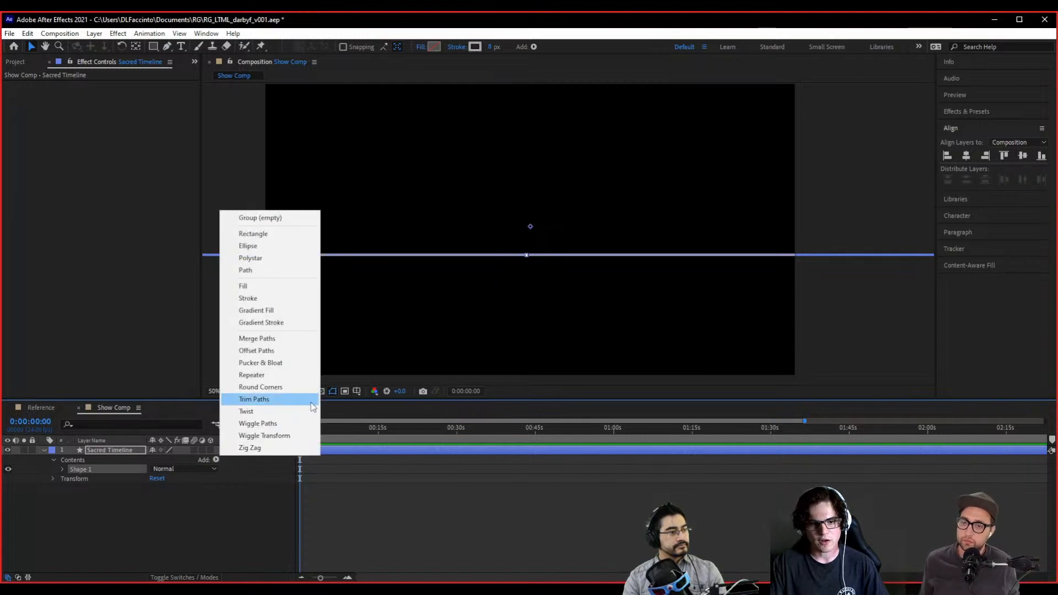
left_click(283, 423)
left_click(72, 488)
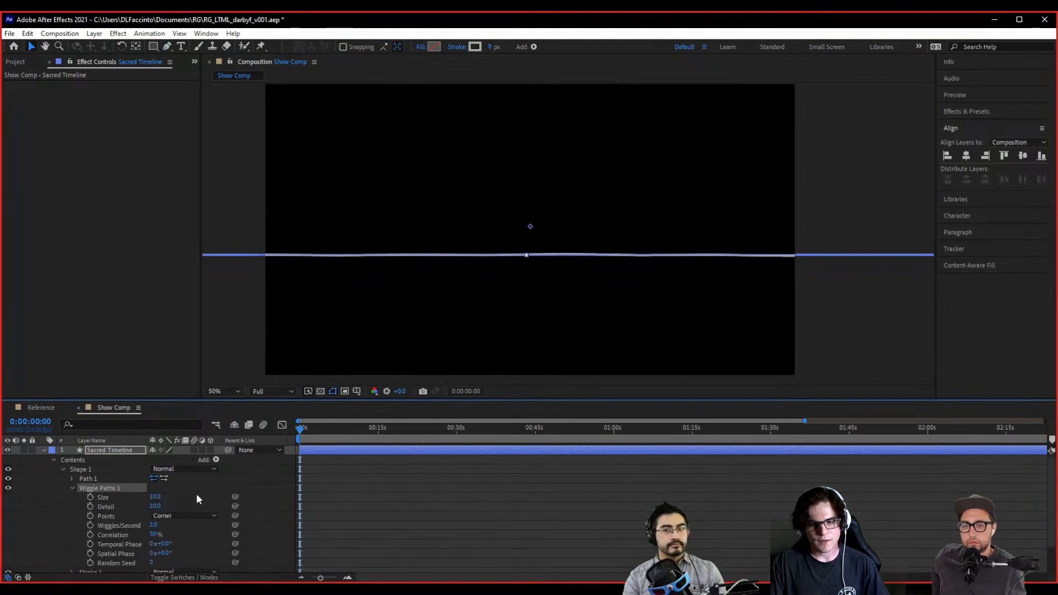
- Raise the Wiggle Paths size to 169 and preview the exaggerated motion from the start of the composition
scroll(210, 479, "down", 2)
scroll(610, 343, "up", 1)
left_click_drag(608, 341, 659, 312)
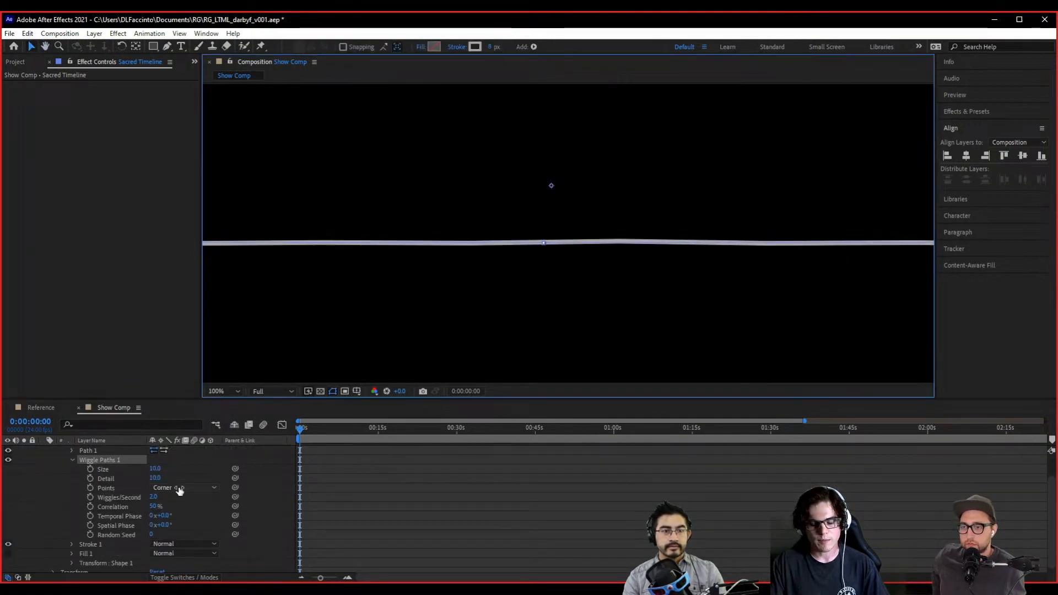
left_click_drag(155, 469, 236, 471)
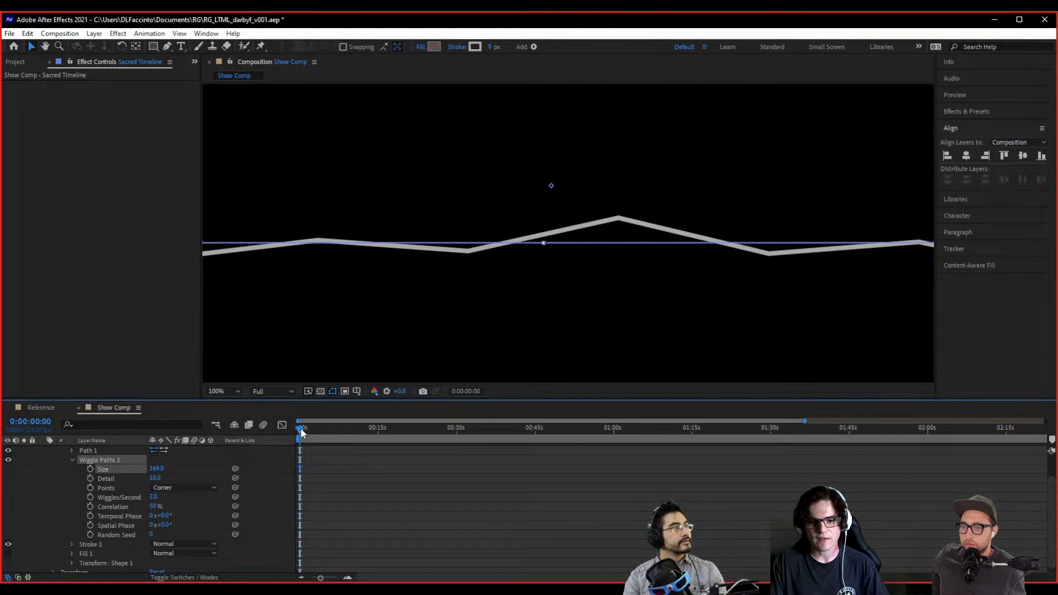
key("space")
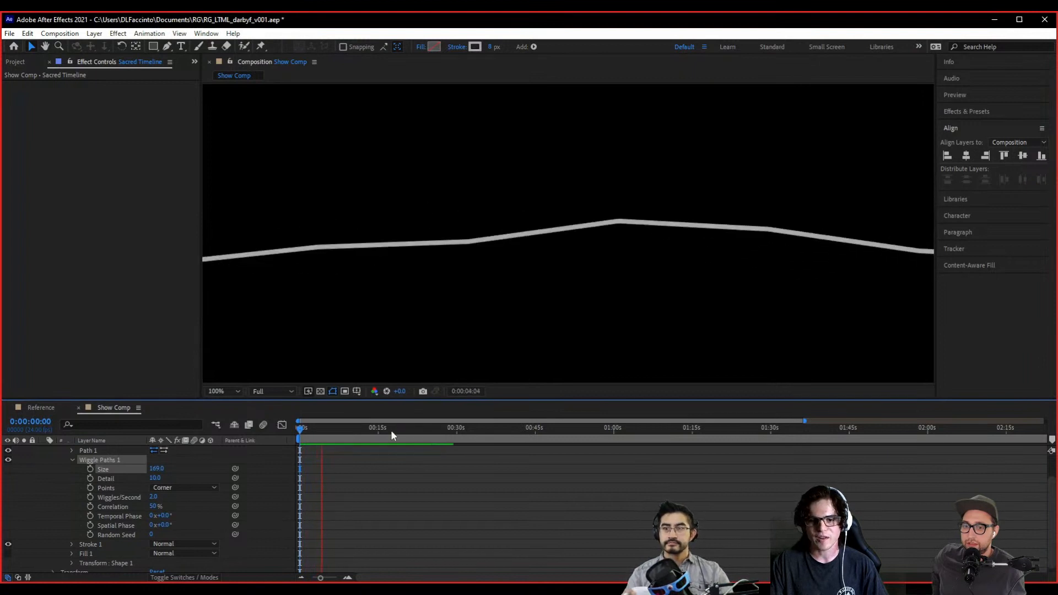
left_click(323, 430)
left_click_drag(321, 428, 286, 431)
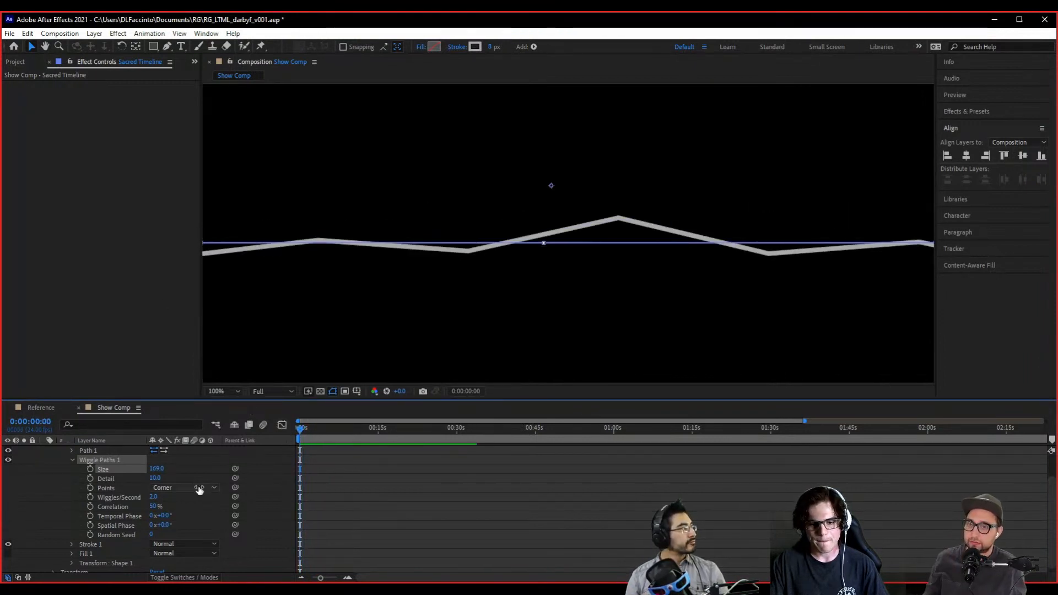
- End the work area at 0:00:05:00 and preview the wiggling line from the first frame
left_click(347, 578)
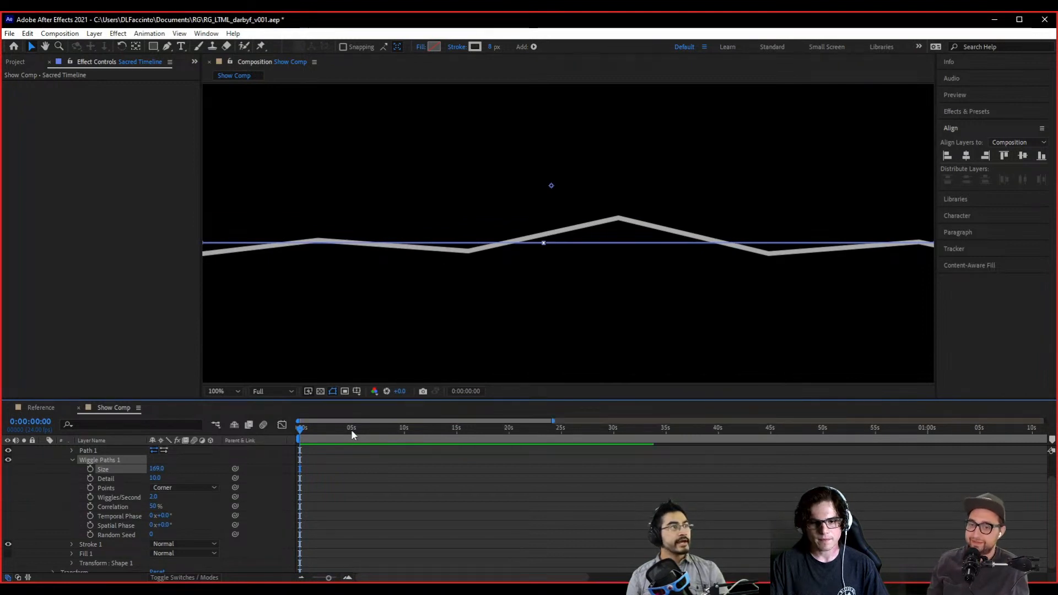
left_click(351, 427)
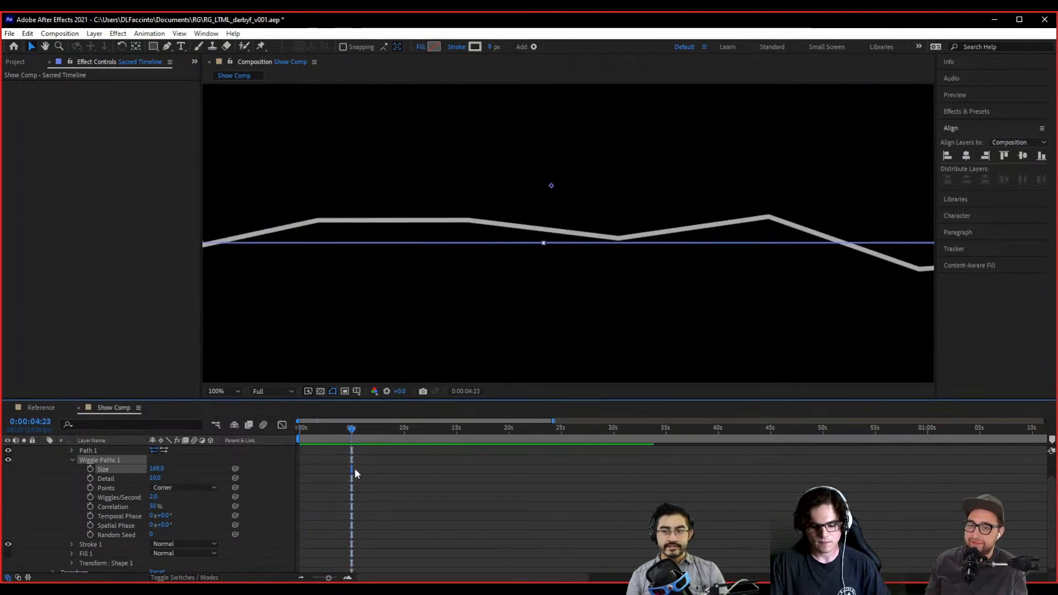
key("Page_Down")
key("n")
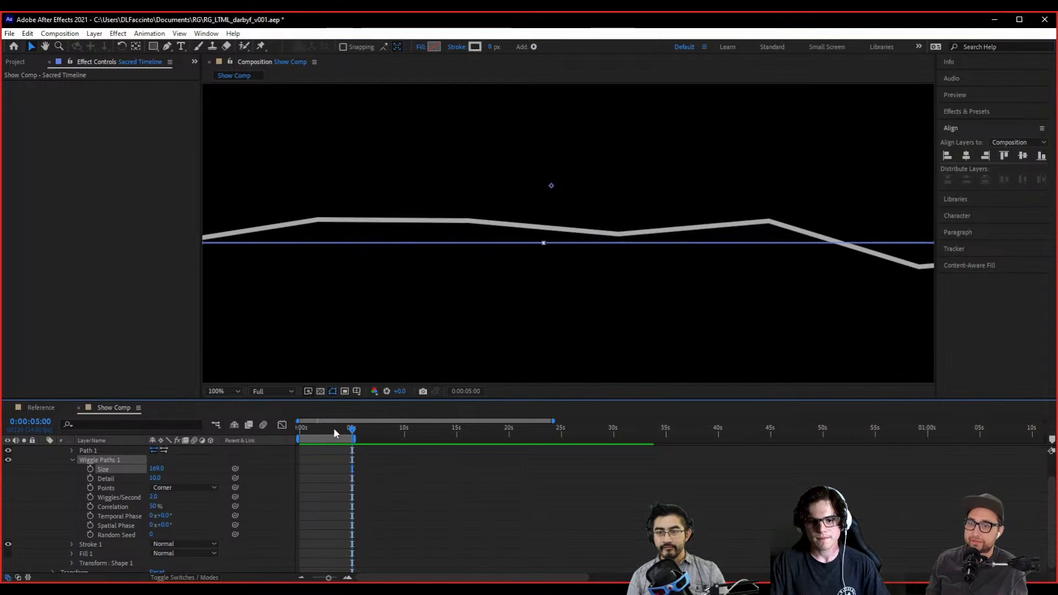
left_click_drag(333, 427, 296, 437)
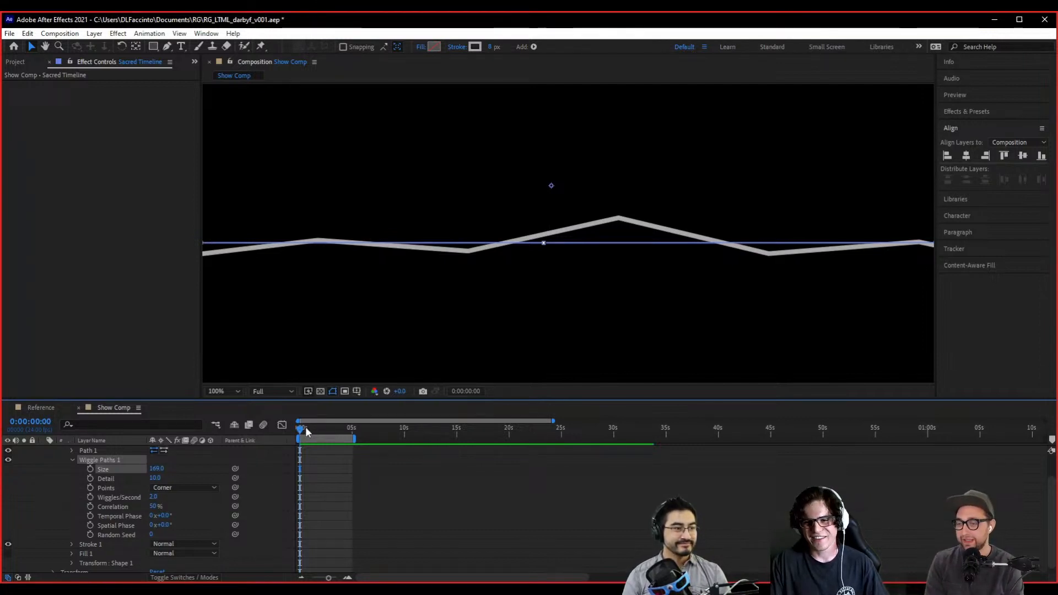
key("space")
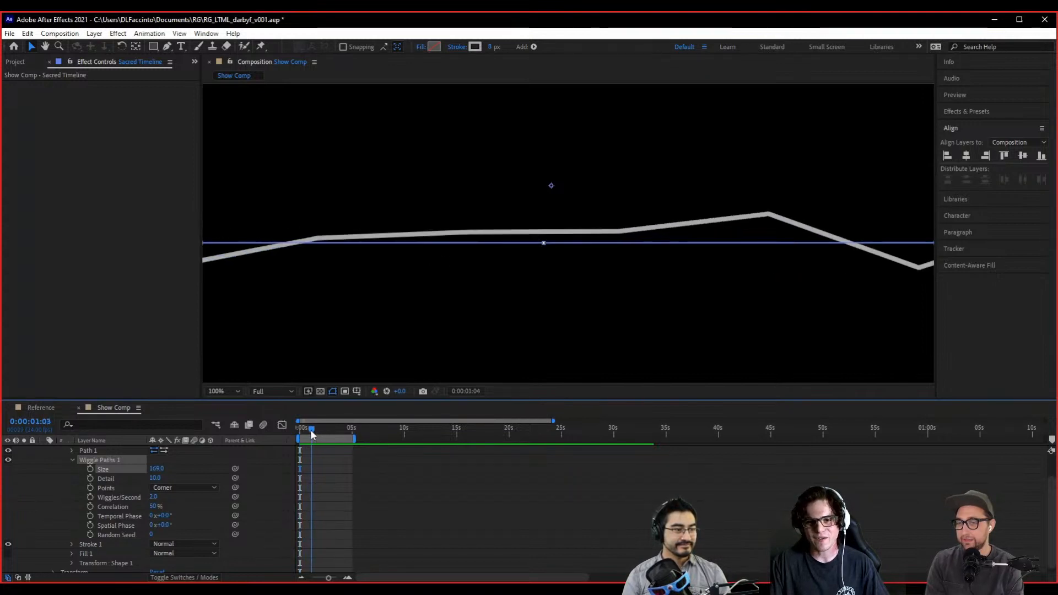
left_click_drag(311, 429, 297, 431)
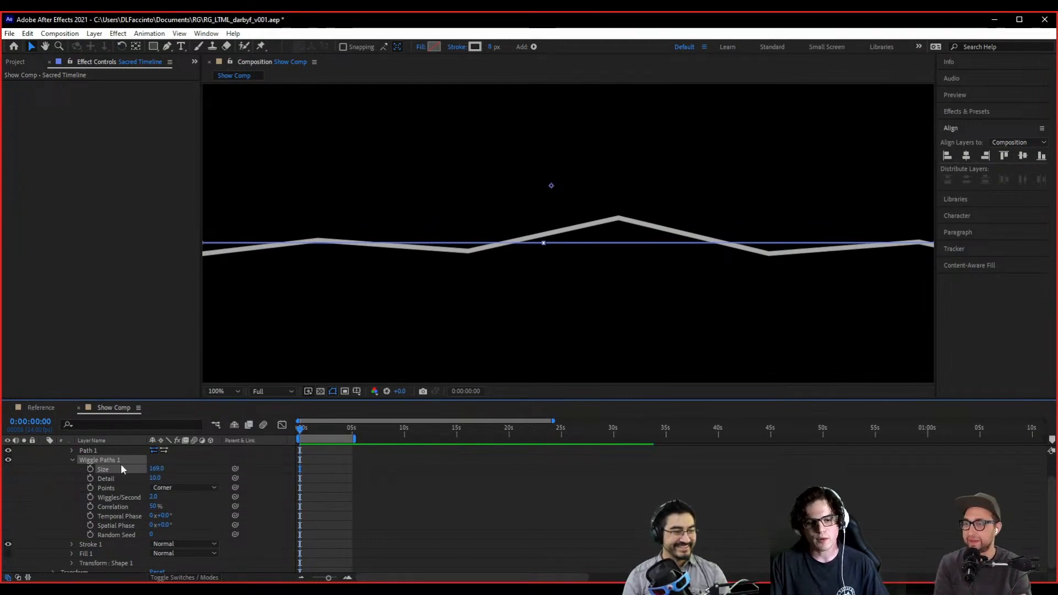
- Change the Wiggle Paths points from Corner to Smooth and preview the curved line's motion
left_click(104, 487)
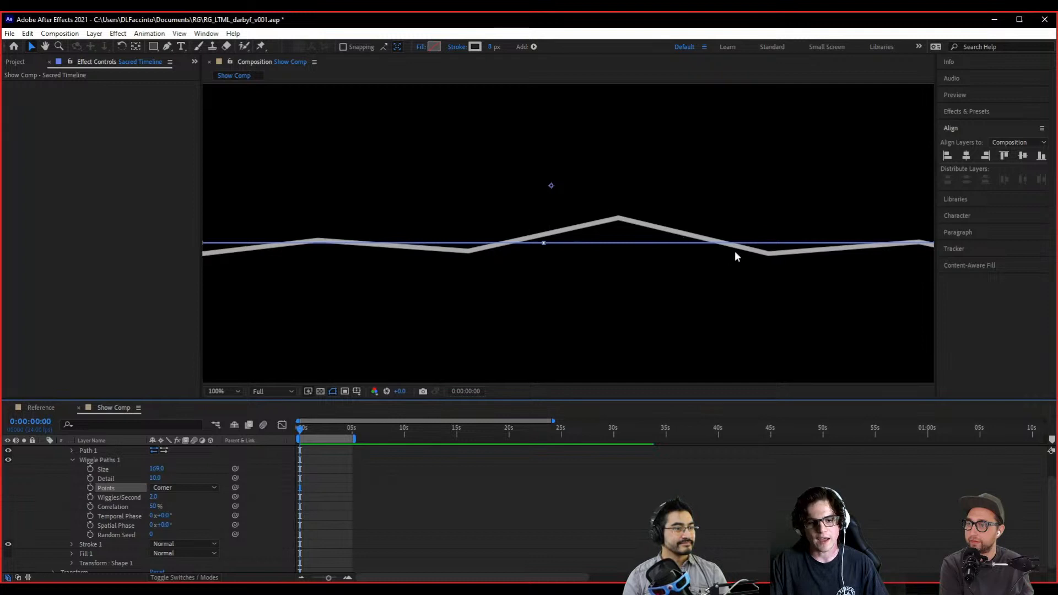
left_click(163, 487)
left_click(188, 512)
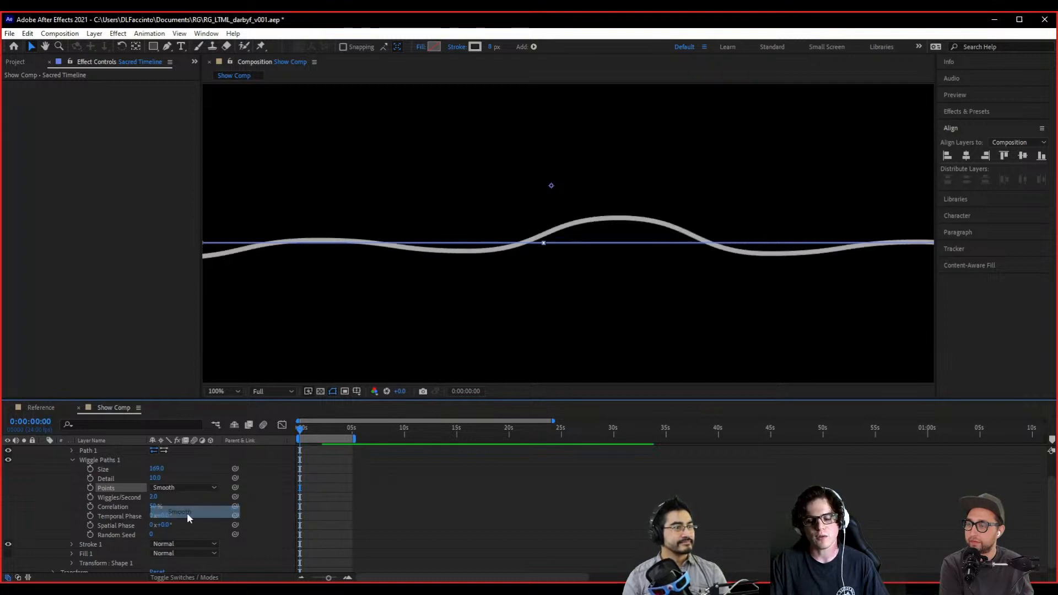
key("space")
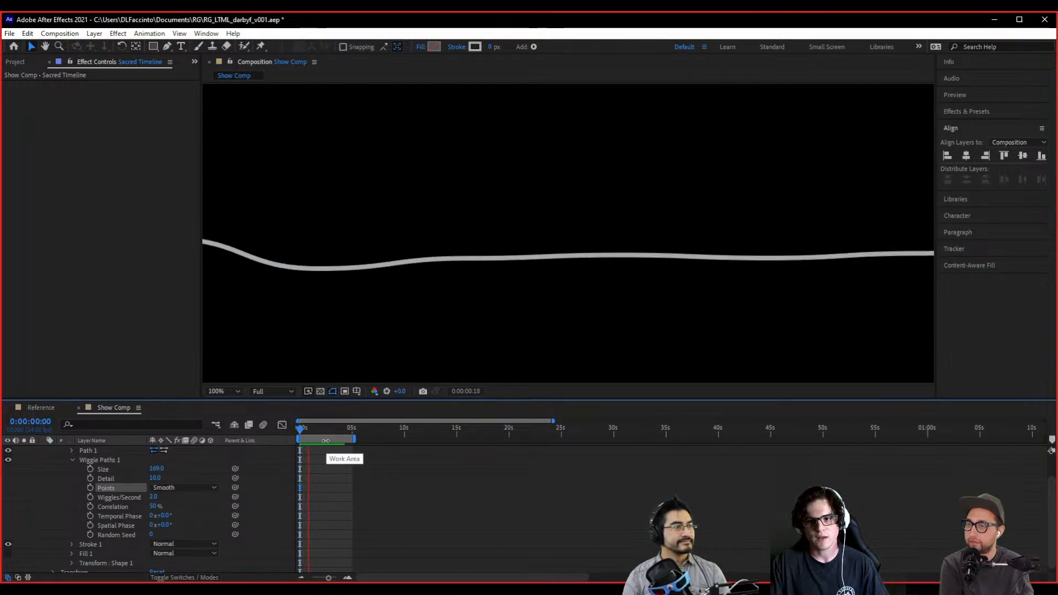
left_click(314, 429)
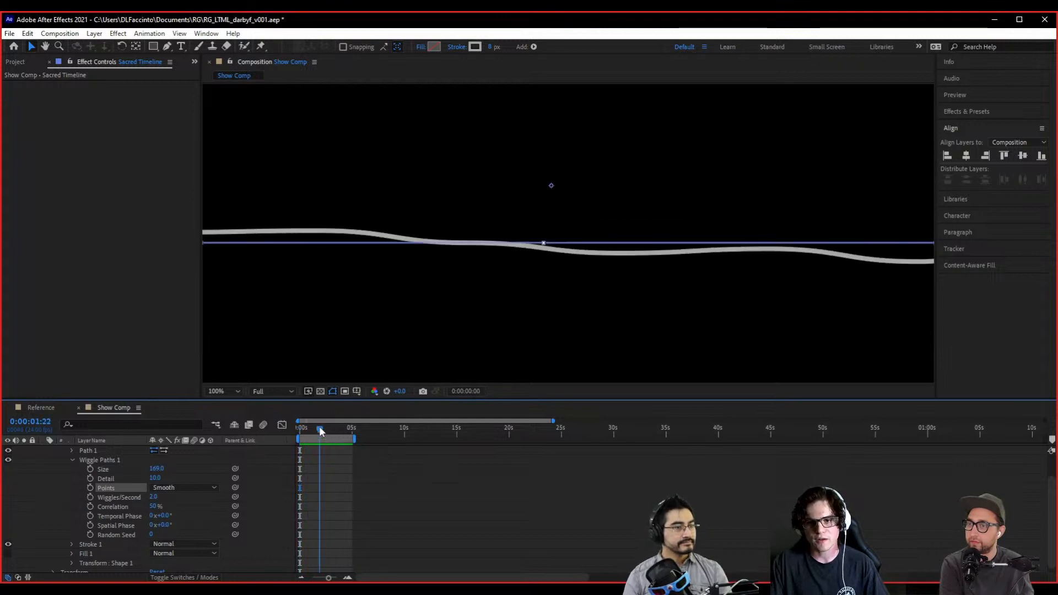
left_click_drag(314, 431, 294, 434)
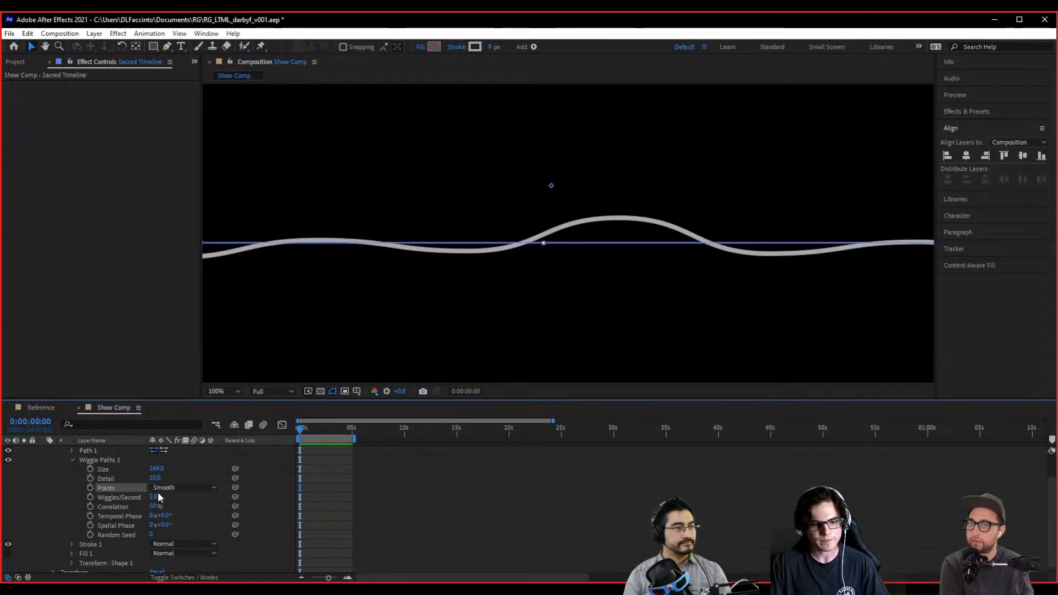
- Slow the wiggle to 0.5 wiggles per second and preview it, returning to the first frame
left_click(154, 497)
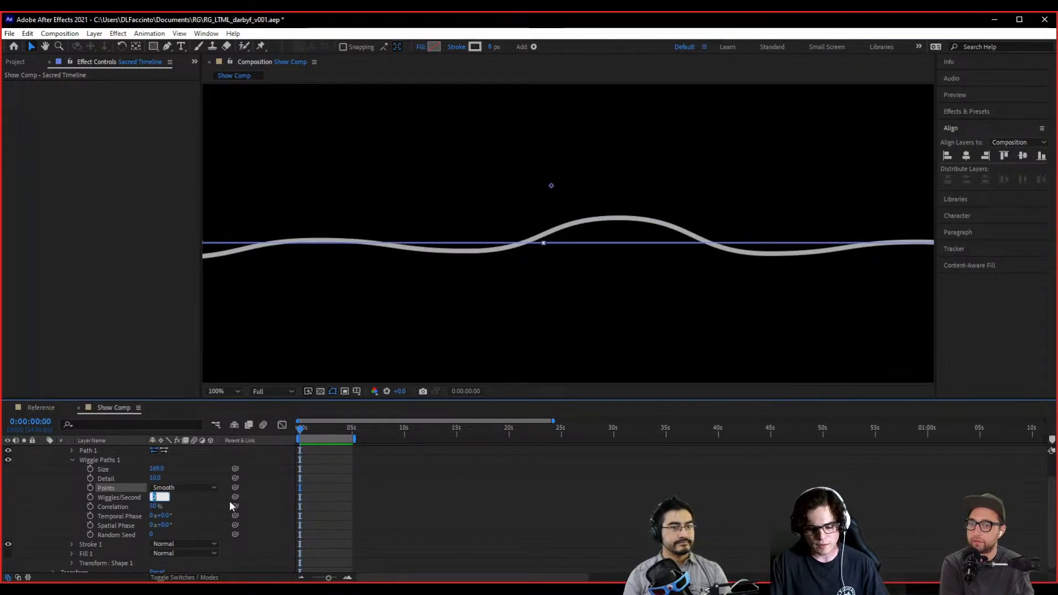
type(".5")
left_click(141, 498)
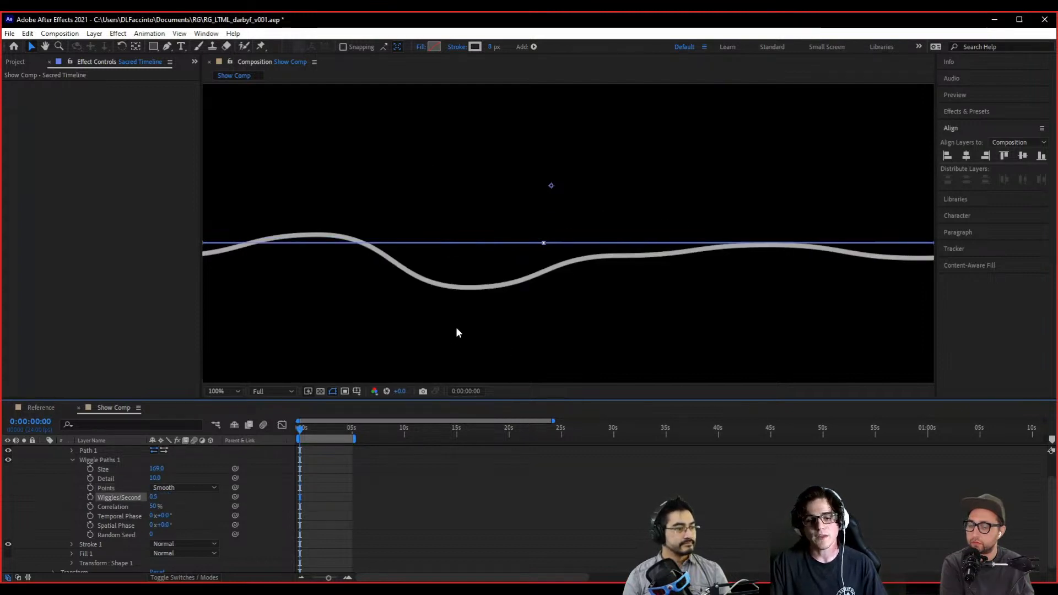
key("space")
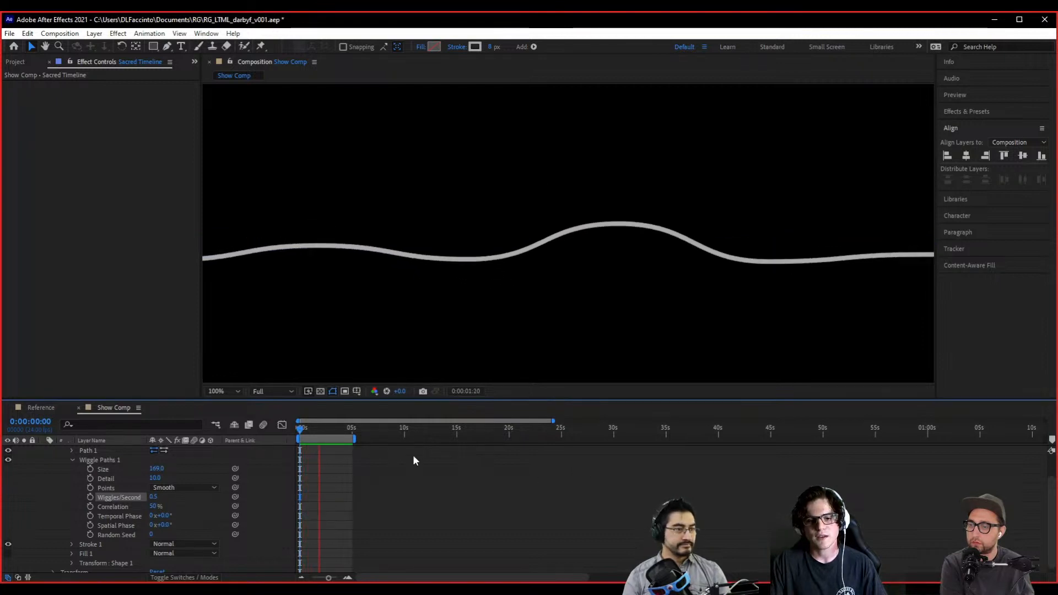
left_click_drag(327, 428, 295, 431)
- Reduce the Wiggle Paths size to 15 and set its detail to 7
left_click_drag(157, 468, 66, 470)
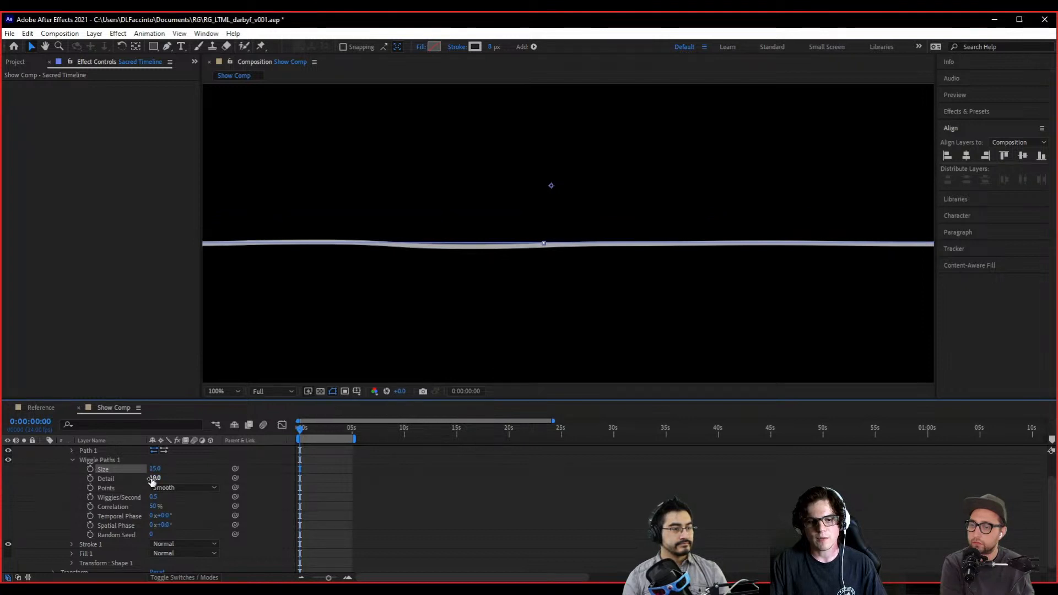
left_click_drag(152, 481, 150, 479)
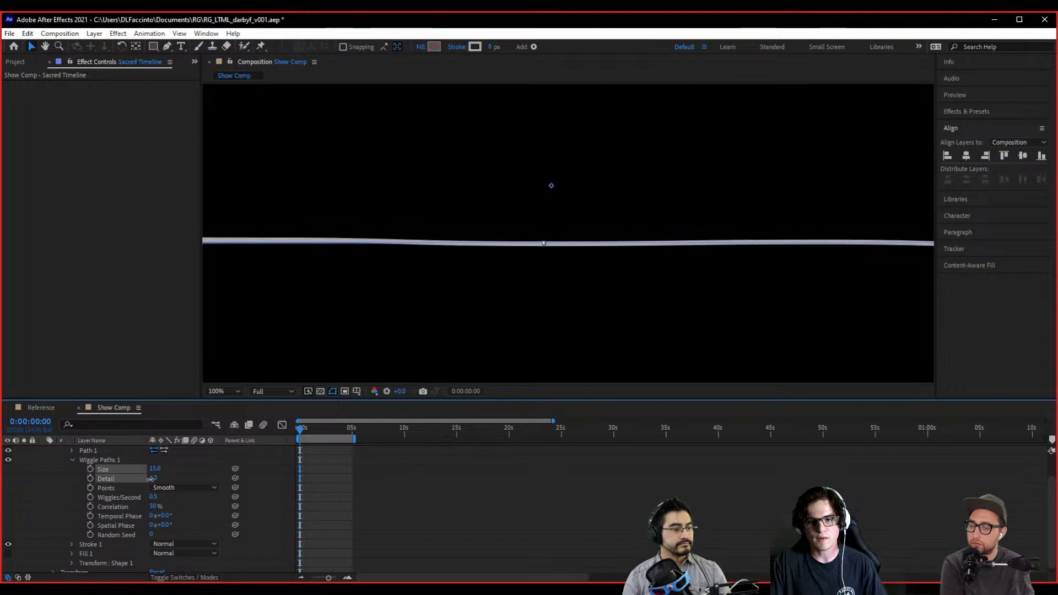
left_click(154, 480)
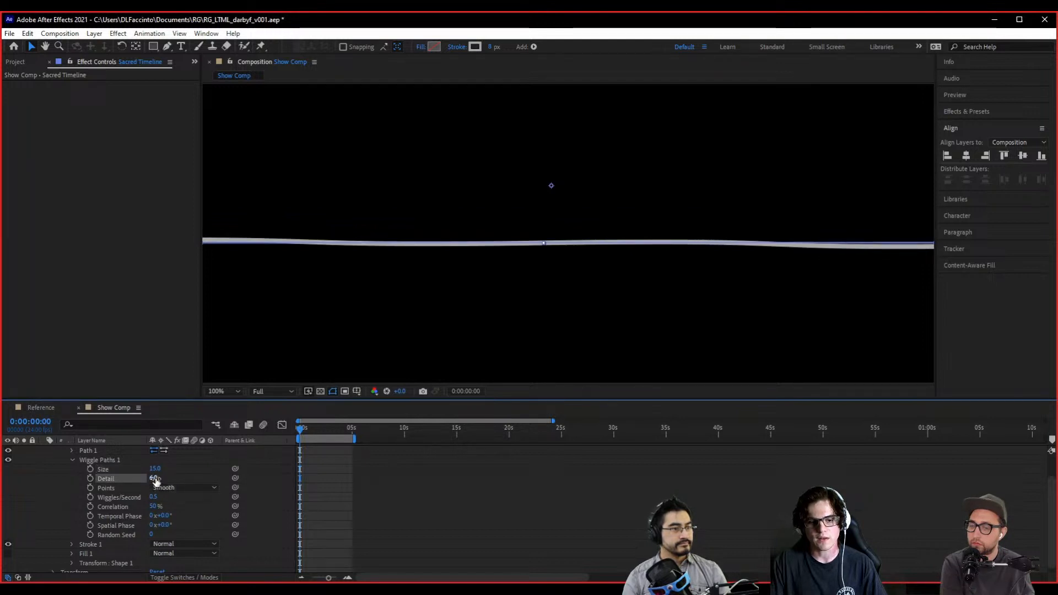
left_click_drag(157, 479, 154, 478)
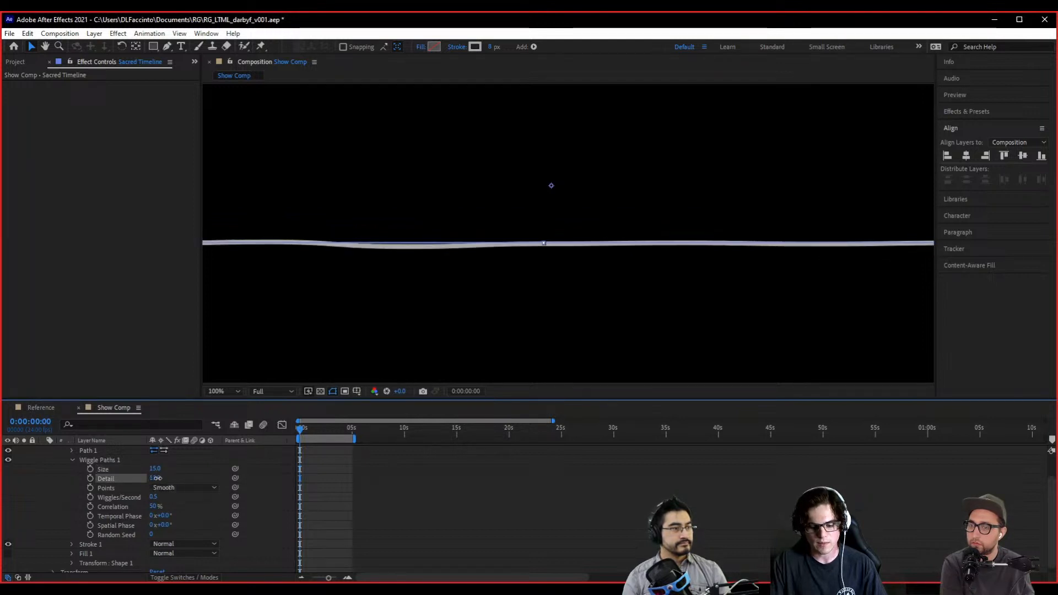
left_click(155, 478)
type("7")
key("Return")
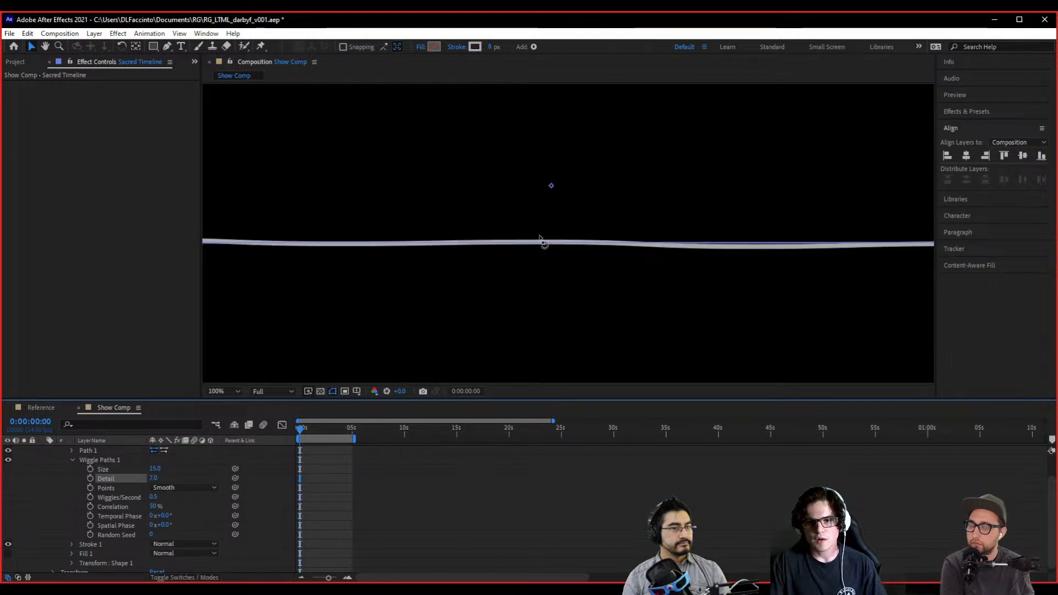
- Raise the Wiggle Paths size to 41 and preview the stronger wiggle, returning to the first frame
key("space")
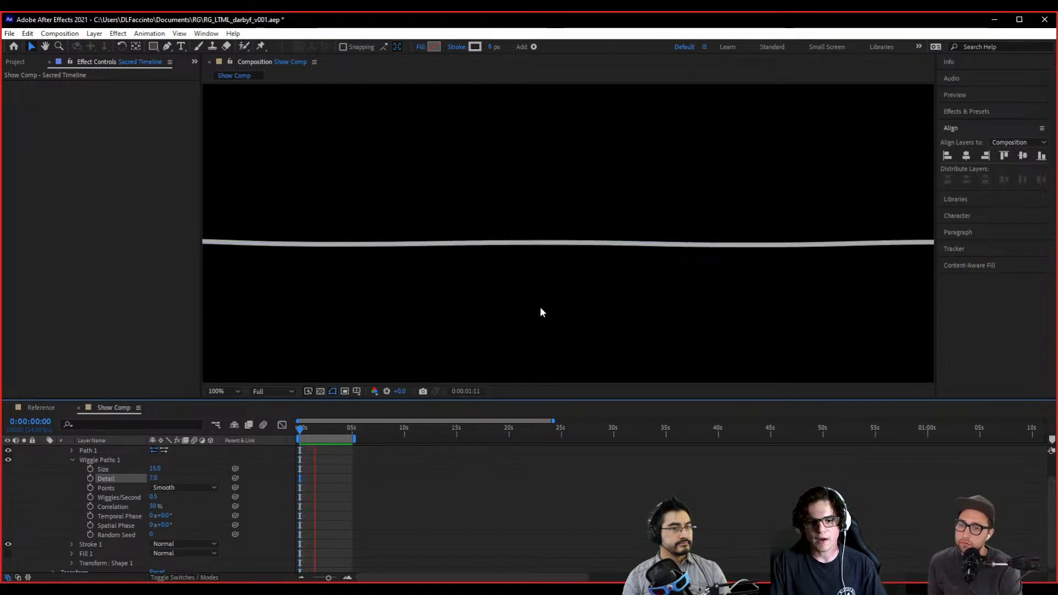
left_click(522, 244)
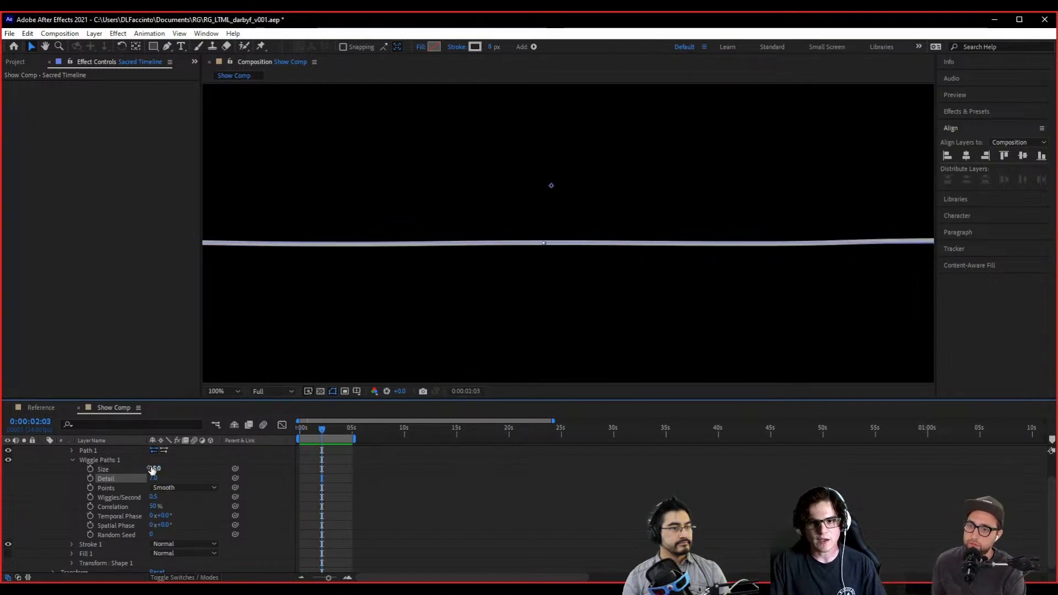
type("39")
key("Return")
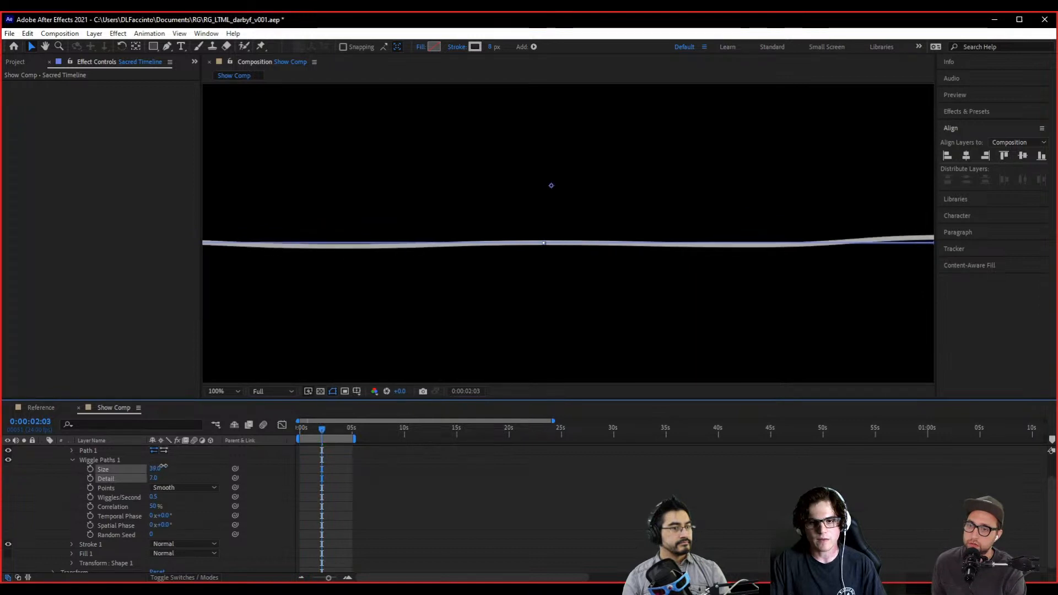
left_click_drag(164, 467, 165, 467)
key("space")
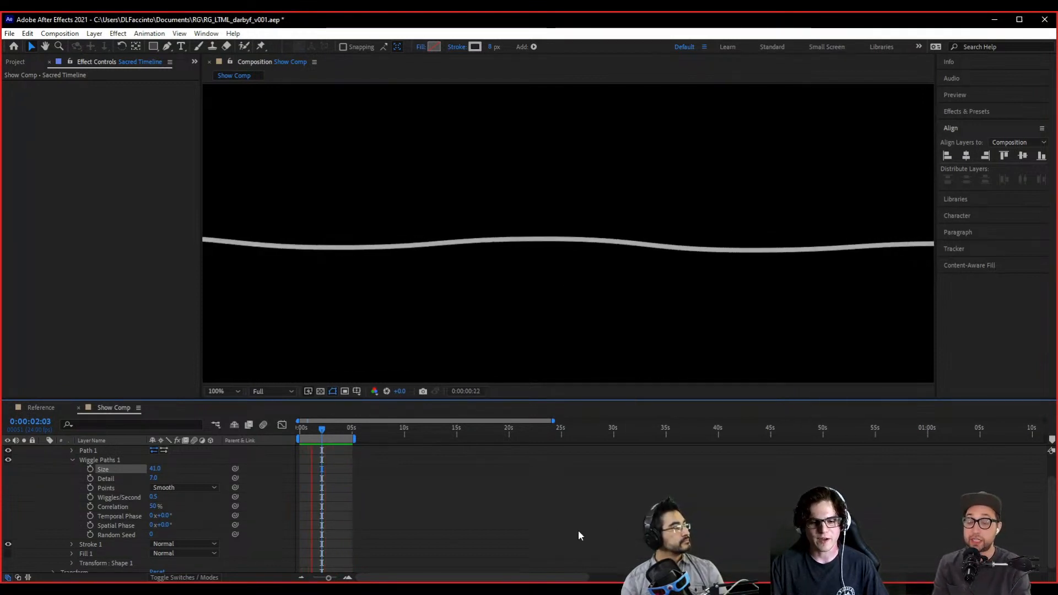
key("space")
left_click(301, 433)
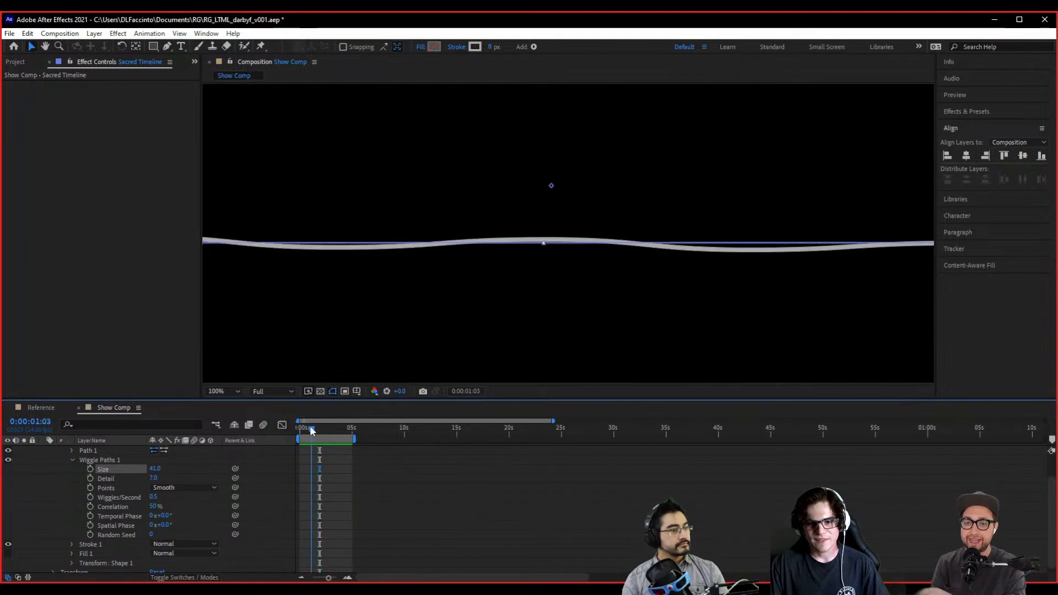
key("Home")
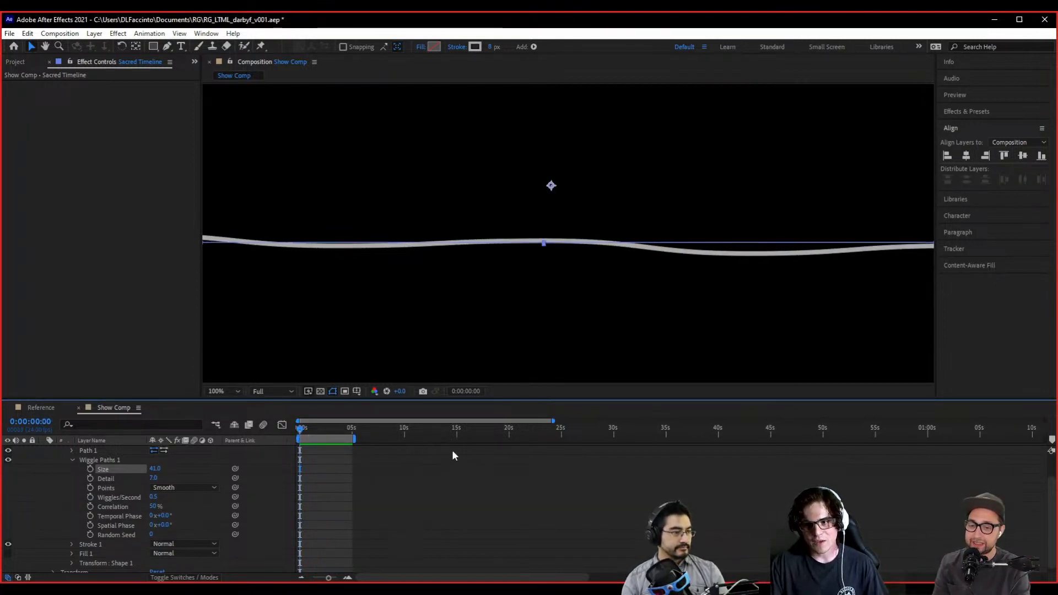
- Replay the wiggling line from the first frame, first up close and then with the whole composition in view at 50%
key("space")
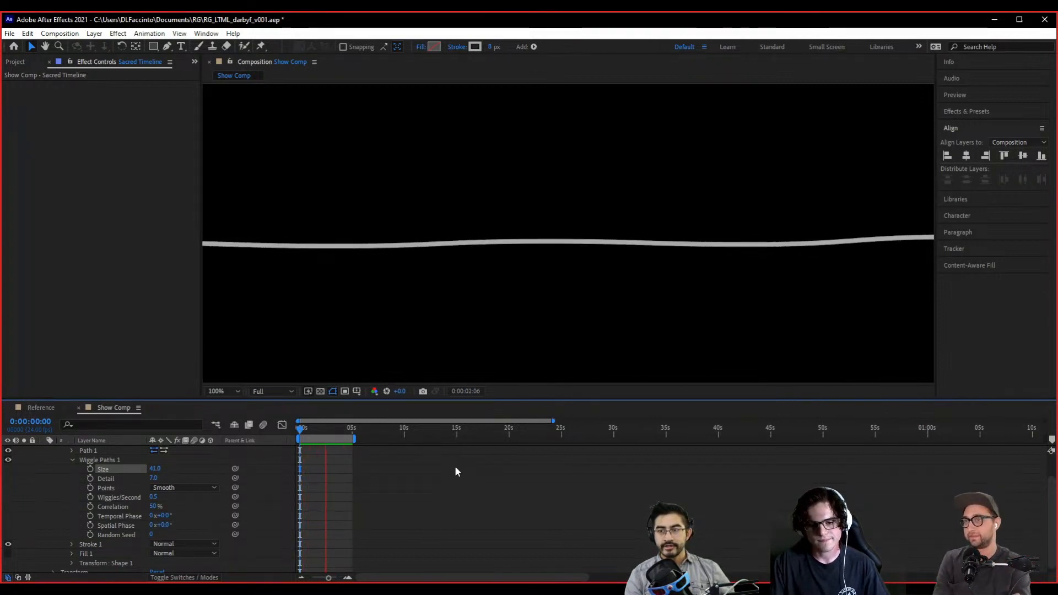
left_click_drag(329, 431, 311, 439)
key("space")
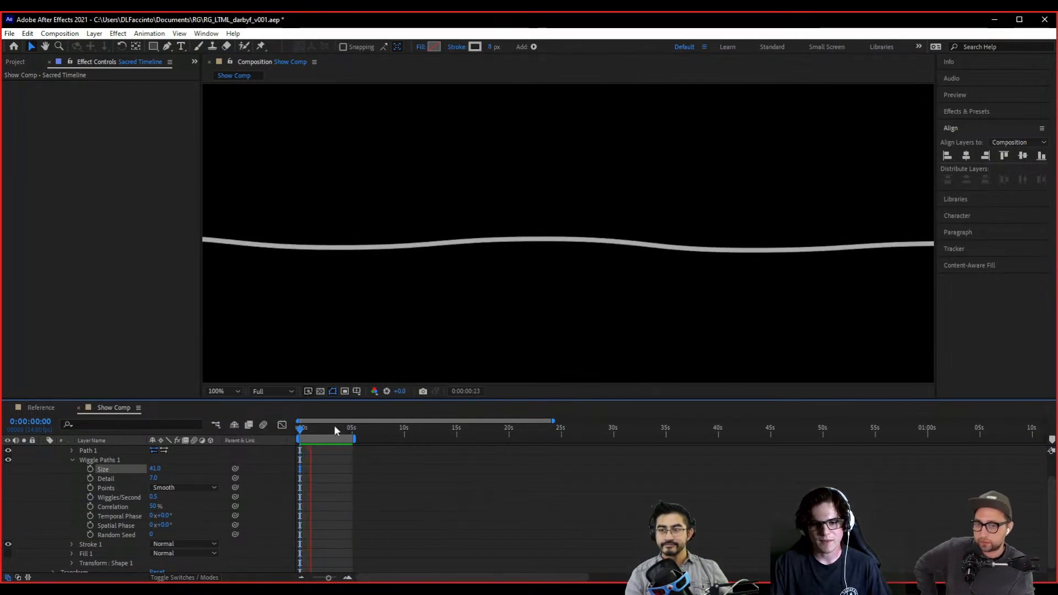
left_click_drag(322, 428, 299, 452)
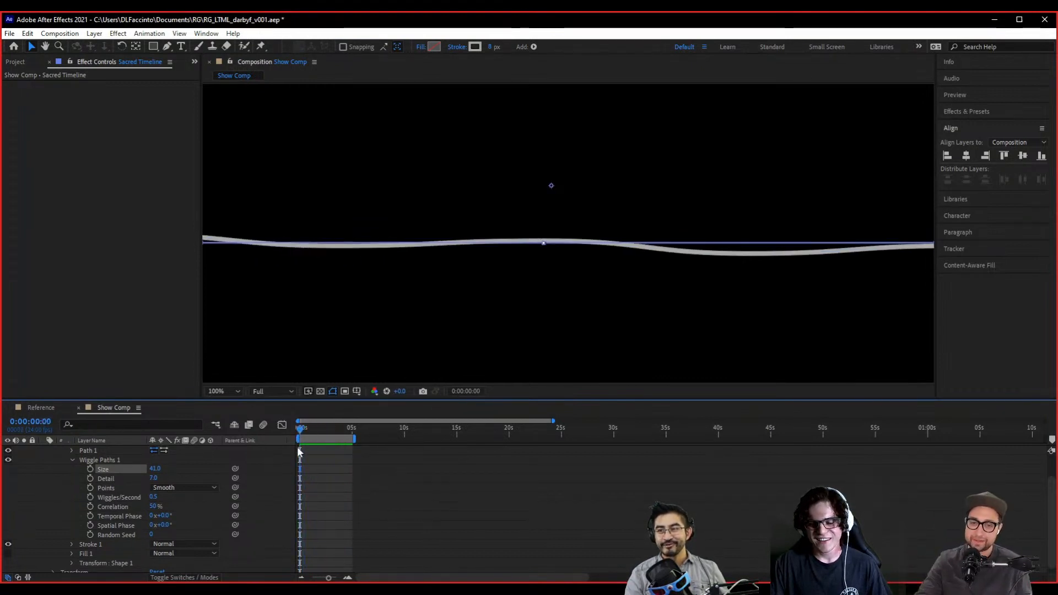
left_click(636, 526)
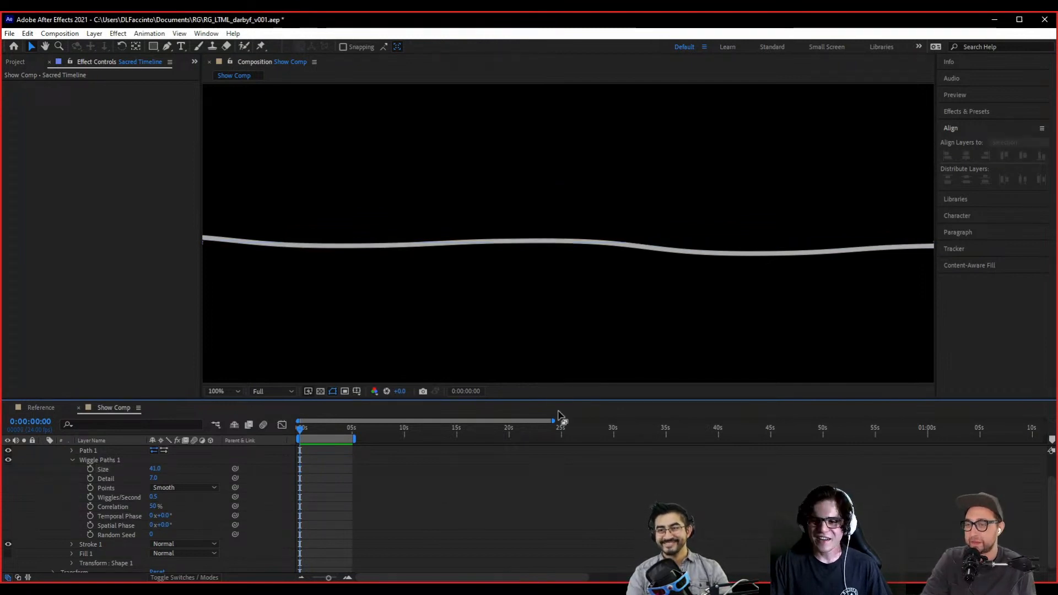
scroll(656, 311, "down", 2)
scroll(673, 320, "up", 1)
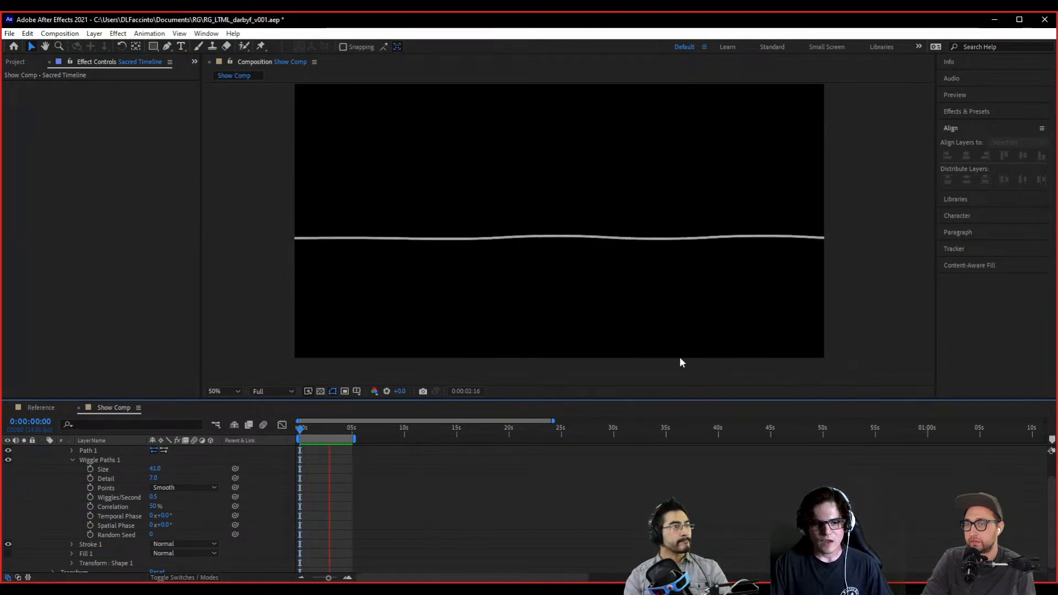
key("space")
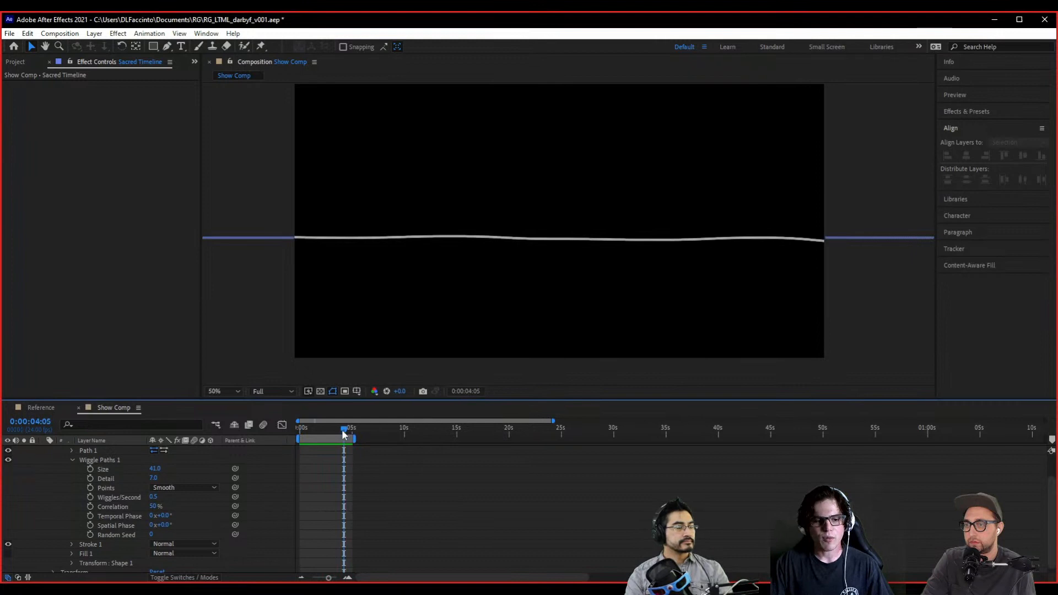
left_click_drag(342, 435, 231, 422)
- Collapse the Wiggle Paths 1 properties and turn its visibility off in Shape 1, with the Pen tool active
scroll(105, 487, "up", 1)
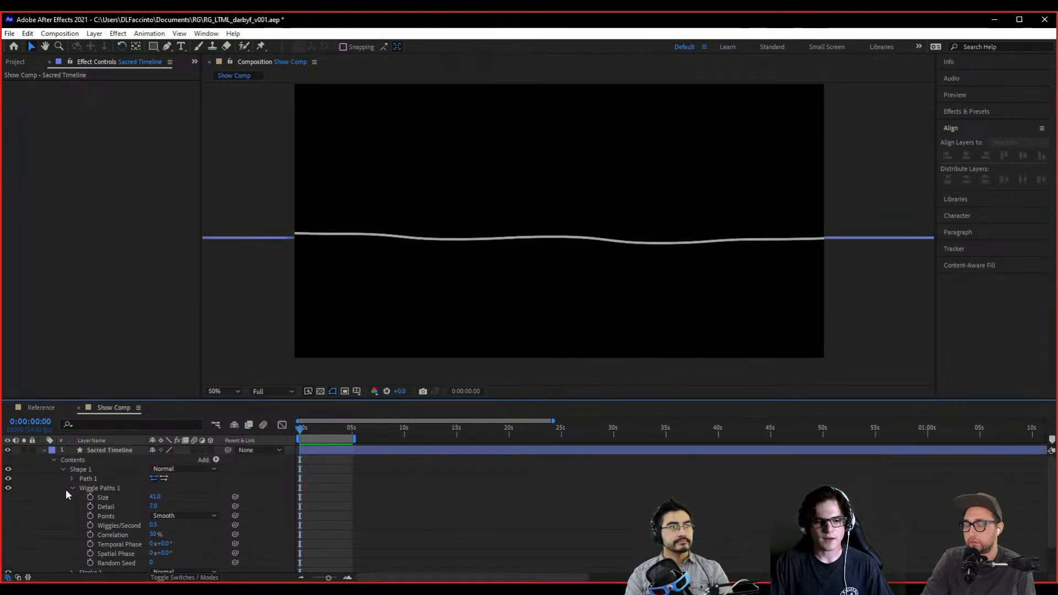
left_click(72, 488)
left_click(82, 470)
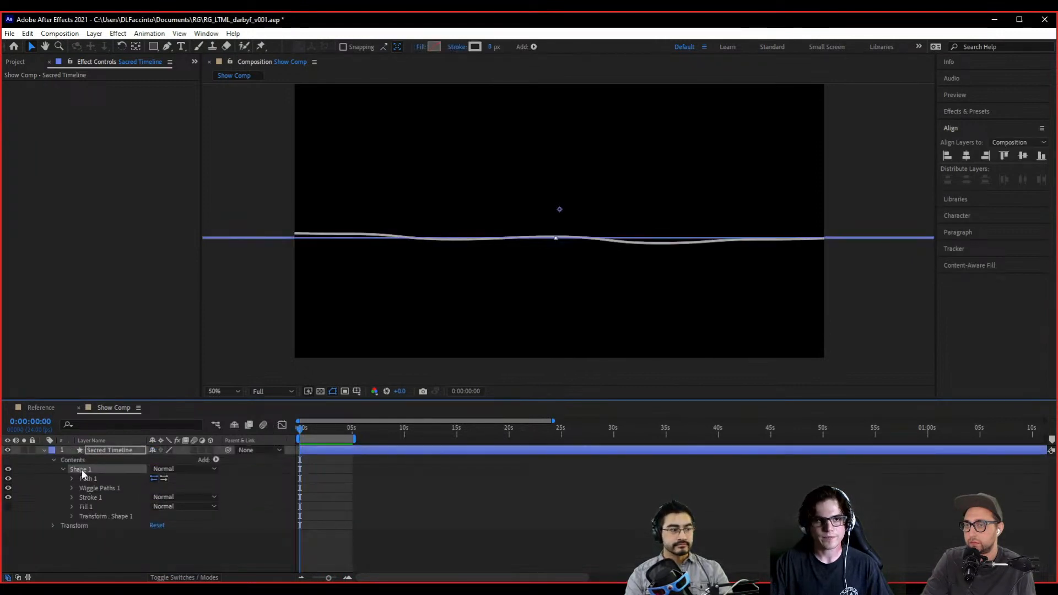
left_click(165, 47)
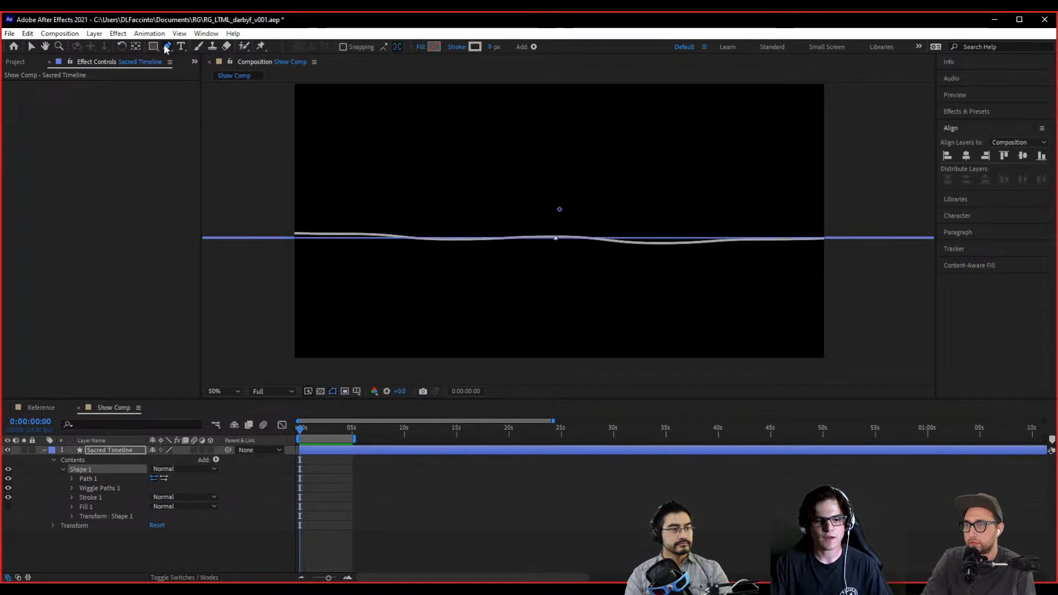
left_click(87, 487)
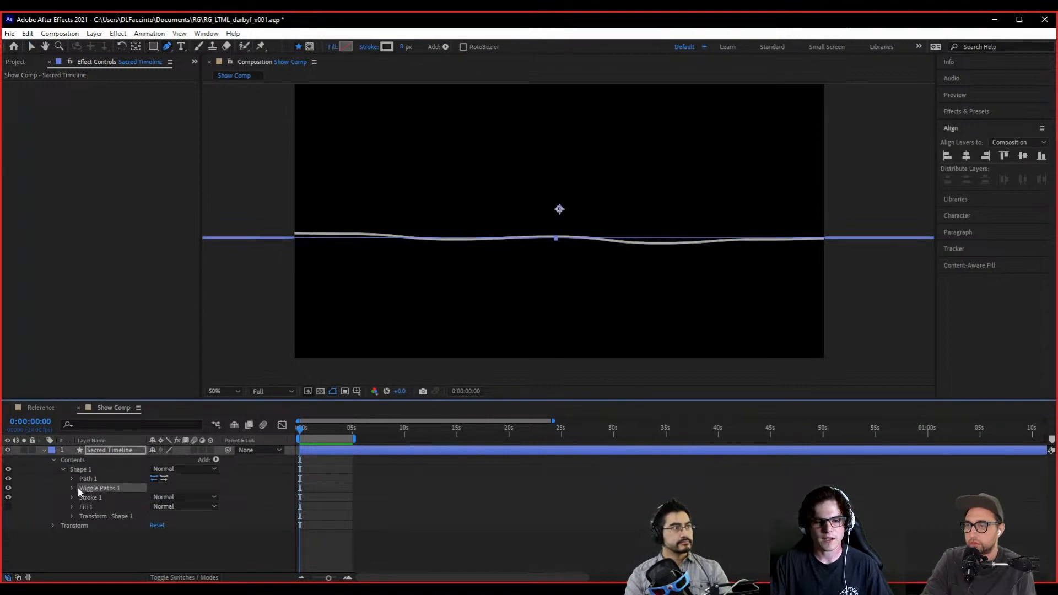
left_click(7, 488)
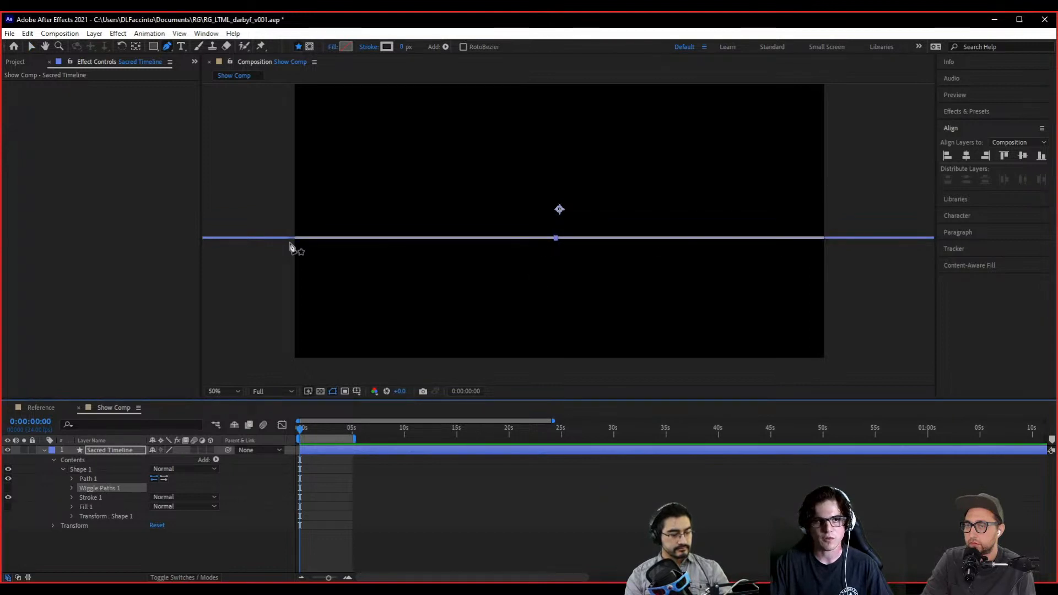
- Add four smooth points along the straight Sacred Timeline path with the Pen tool, two in each half of the frame
scroll(691, 278, "up", 1)
left_click_drag(662, 272, 417, 271)
left_click(453, 243)
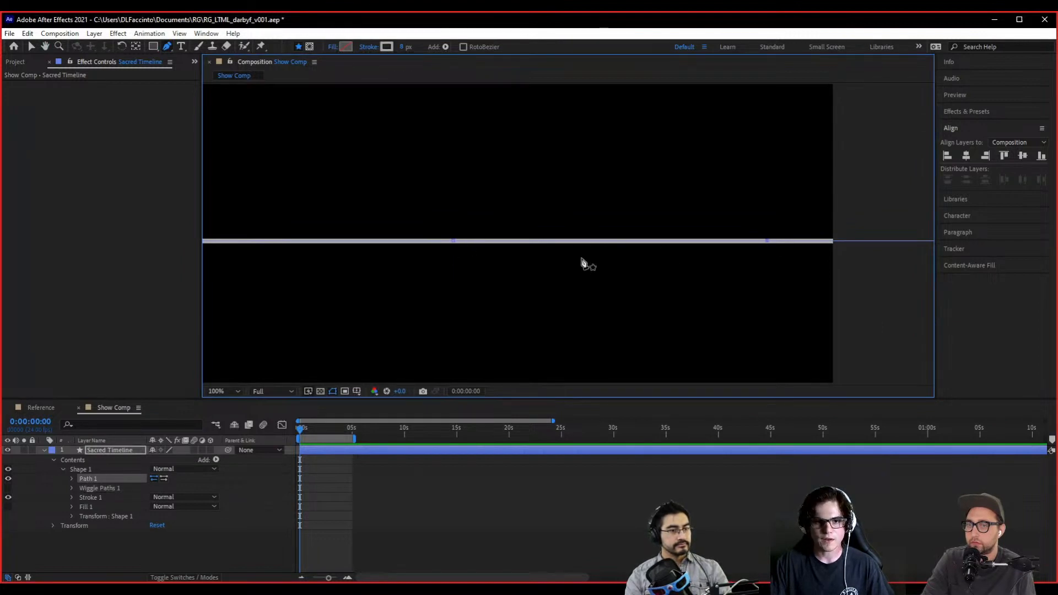
key("ctrl+z")
left_click(447, 243)
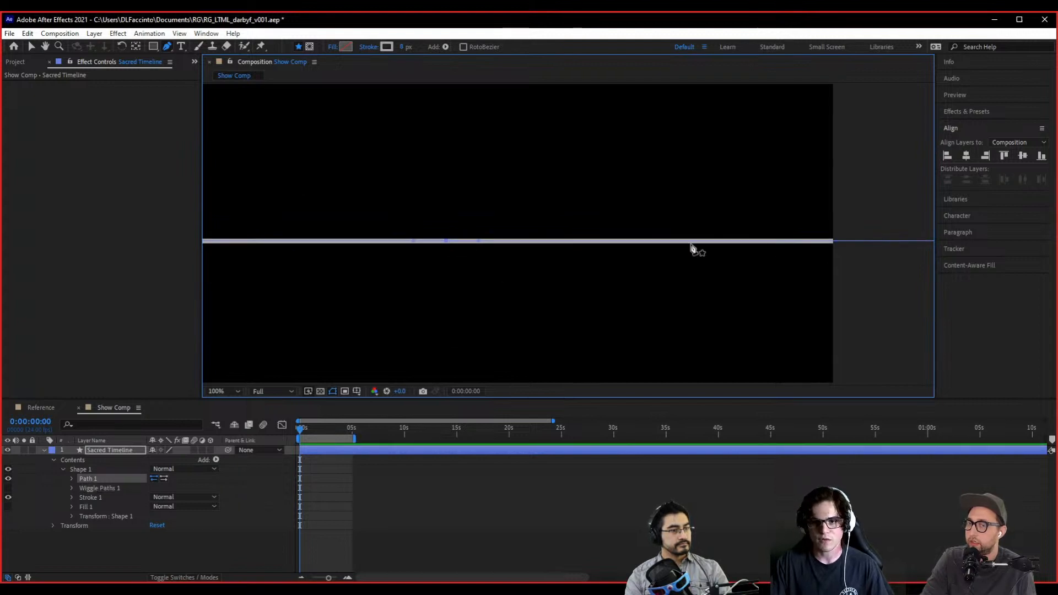
left_click_drag(693, 243, 743, 245)
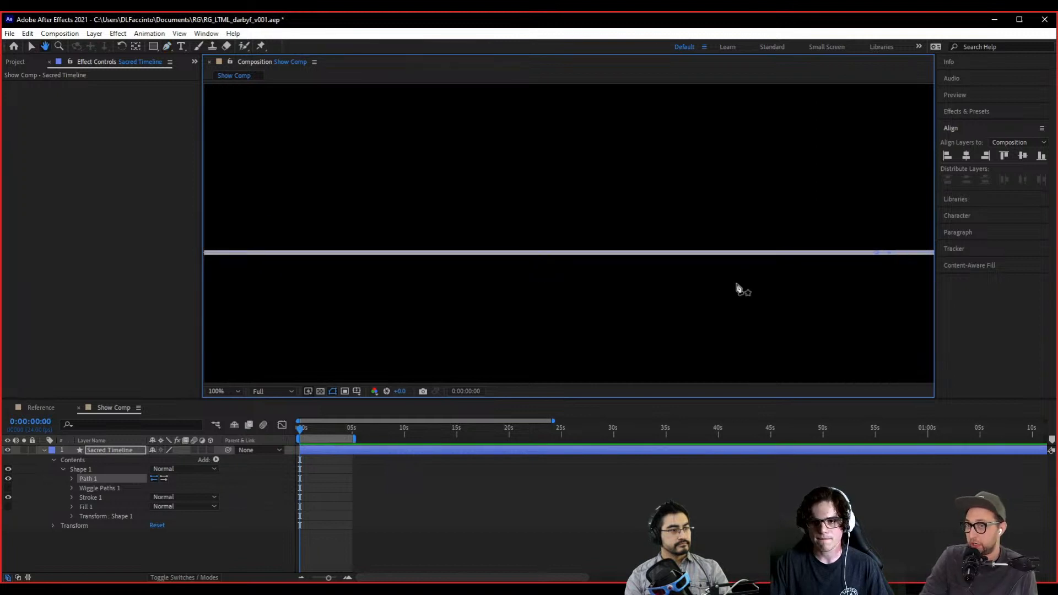
scroll(684, 278, "down", 2)
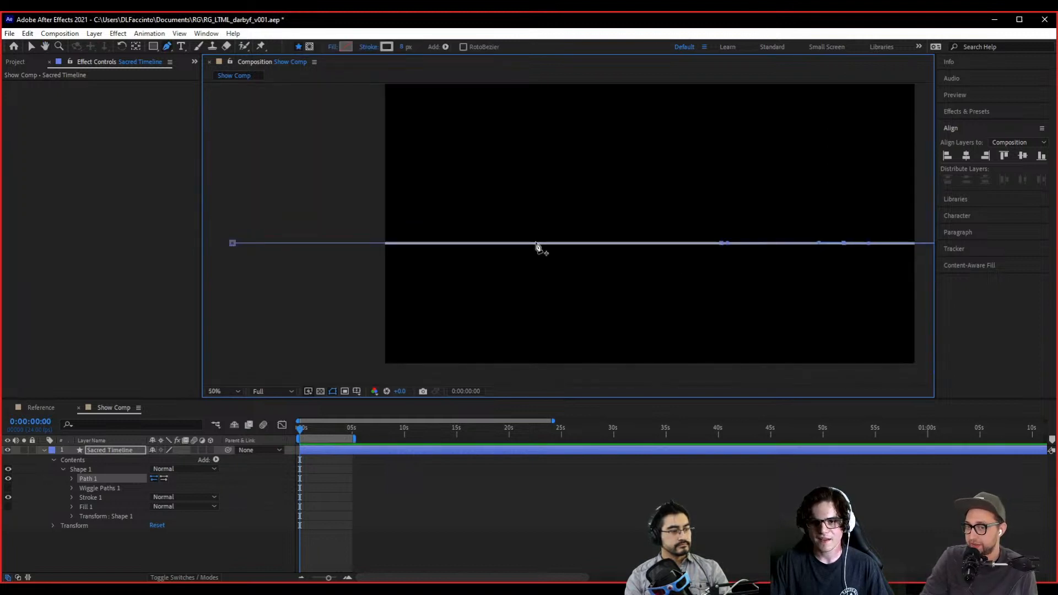
left_click_drag(536, 243, 507, 243)
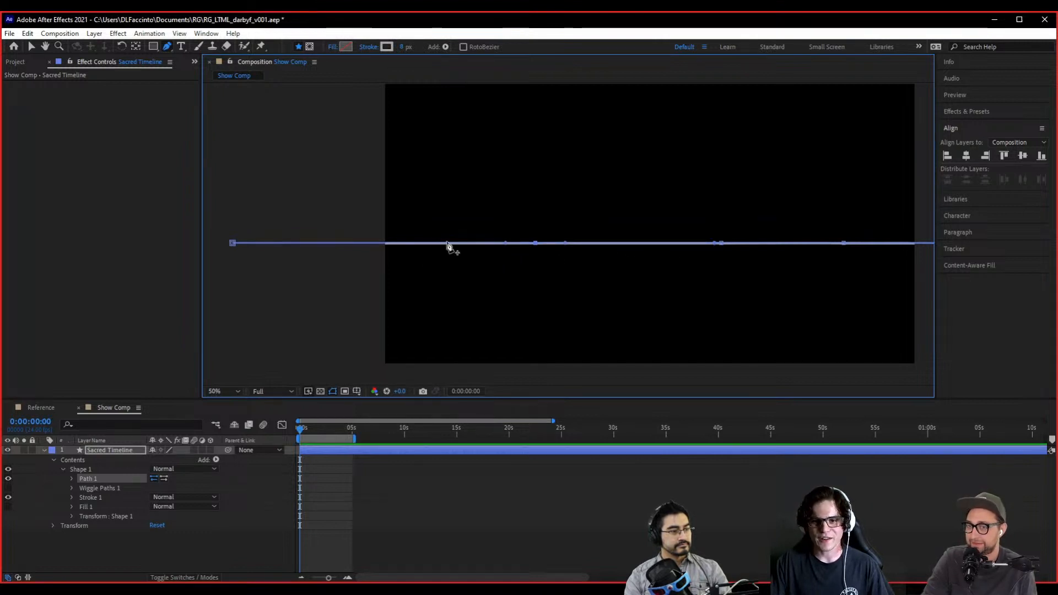
left_click_drag(499, 259, 380, 260)
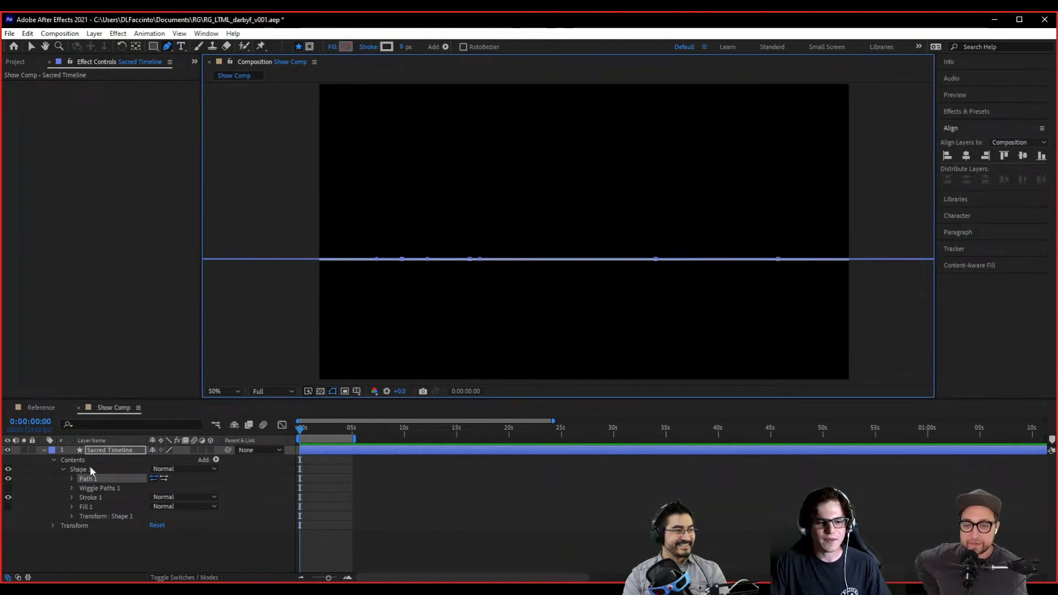
- Expand Path 1 and set a Path keyframe for the straight line at the first frame
left_click(71, 479)
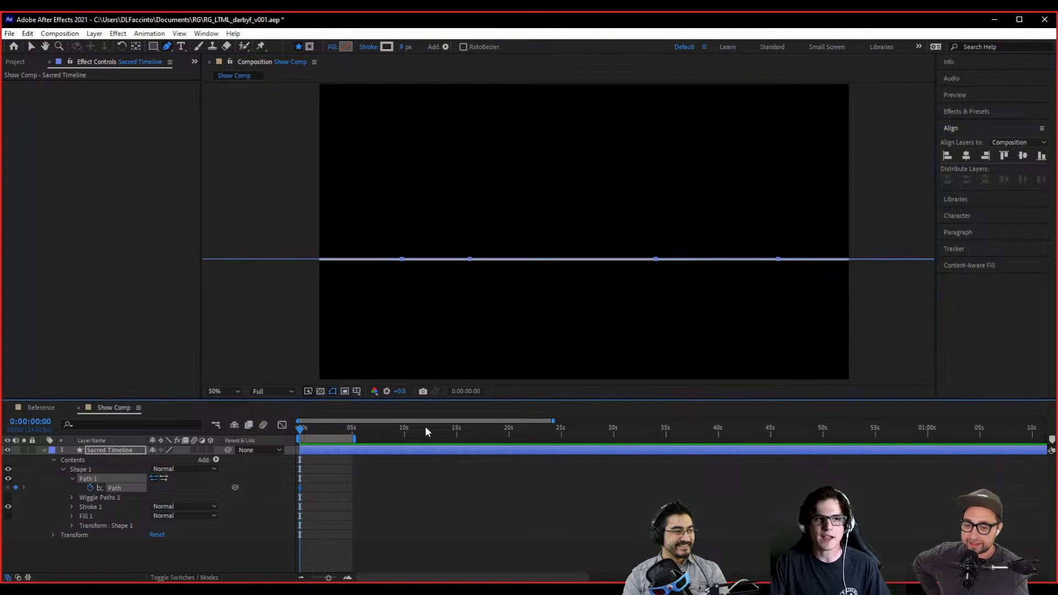
left_click(33, 47)
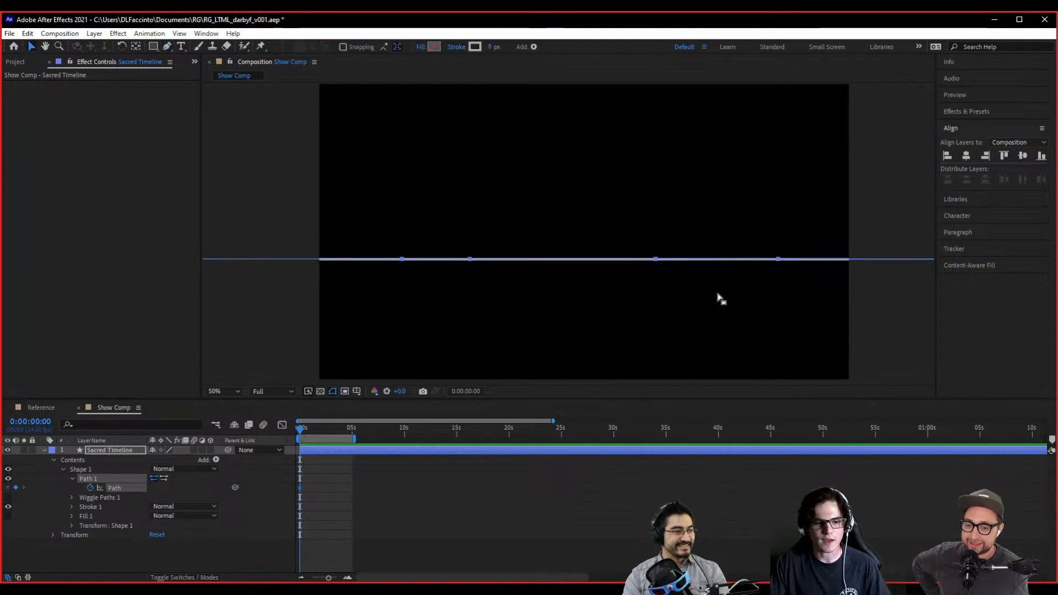
left_click(105, 471)
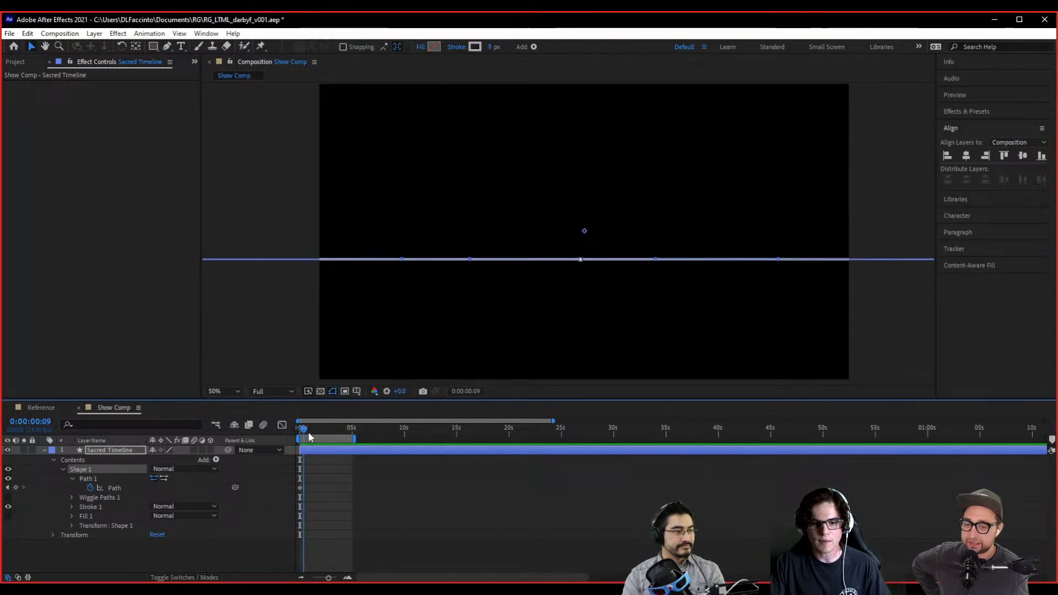
- At 0:00:05:07, reshape the path into a gentle wave by moving its points and adjusting their curve handles
left_click_drag(303, 436, 357, 442)
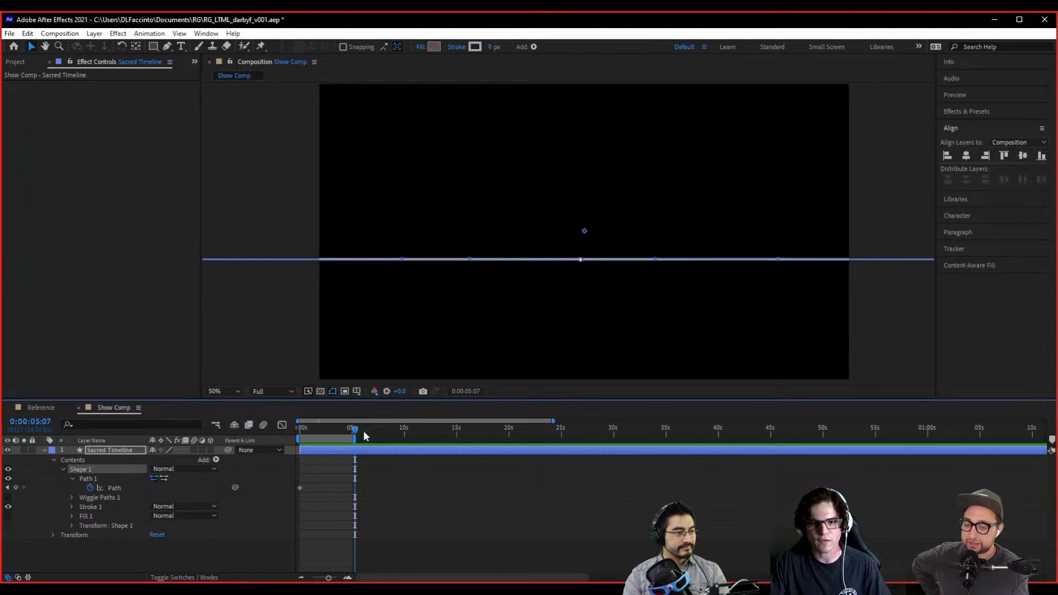
left_click_drag(403, 262, 452, 252)
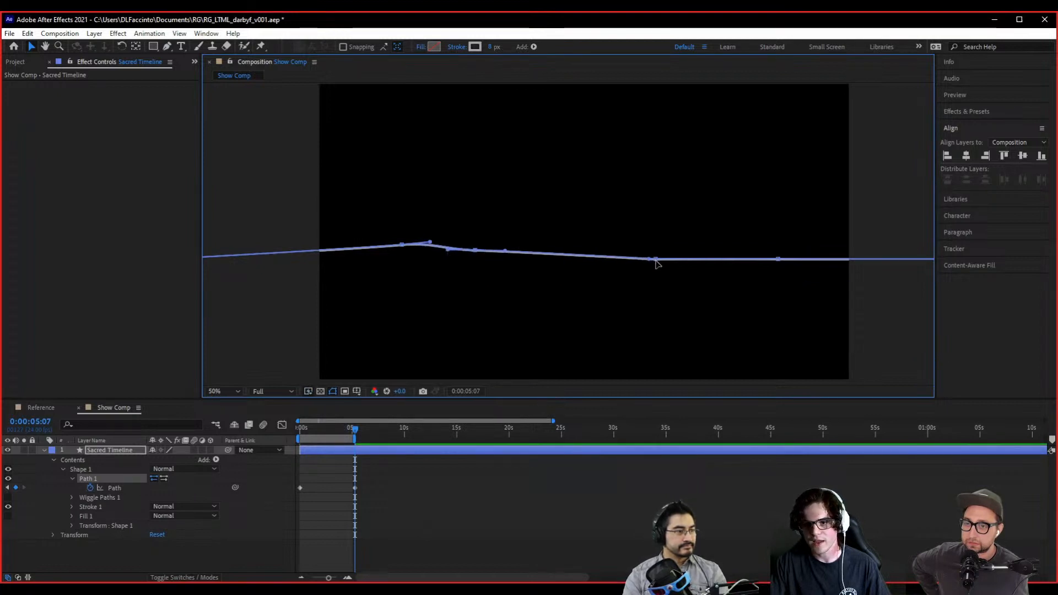
left_click_drag(655, 259, 650, 235)
left_click(477, 251)
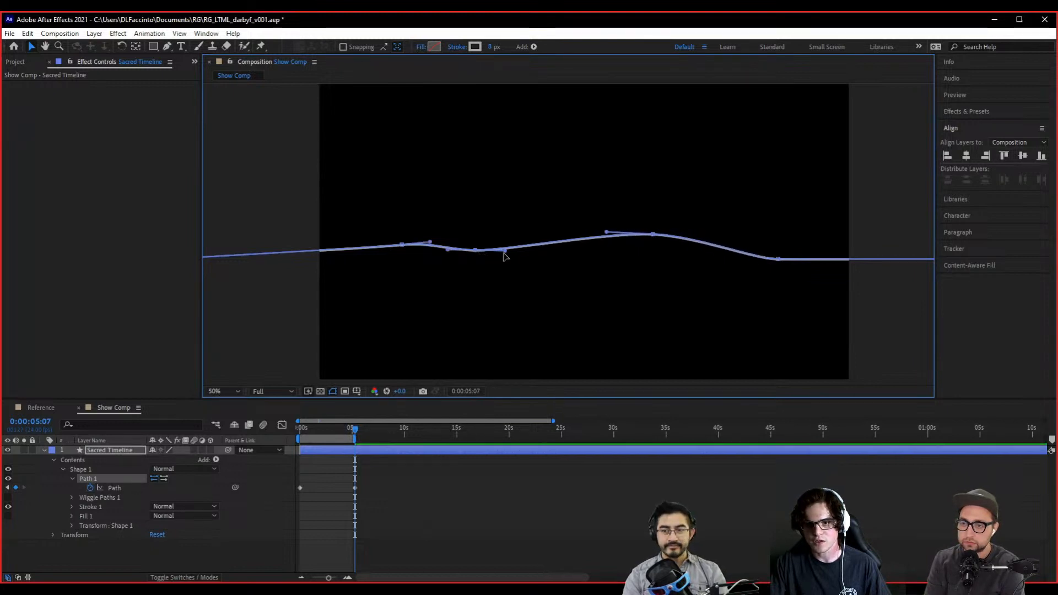
left_click_drag(507, 255, 483, 252)
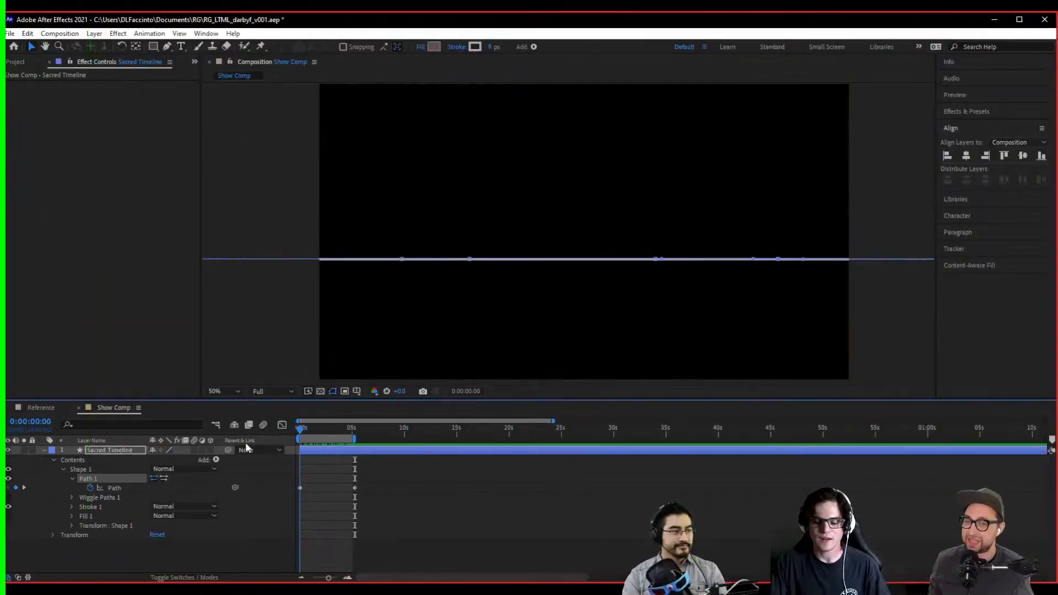
- Deselect the layer and preview the path morphing from straight to wavy from the first frame
left_click(180, 551)
key("space")
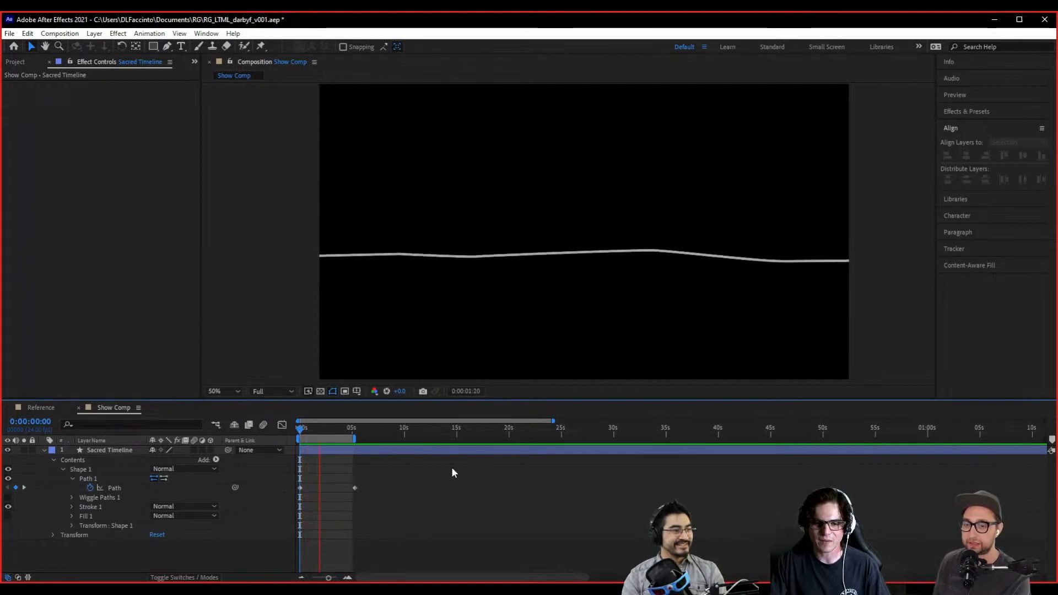
key("space")
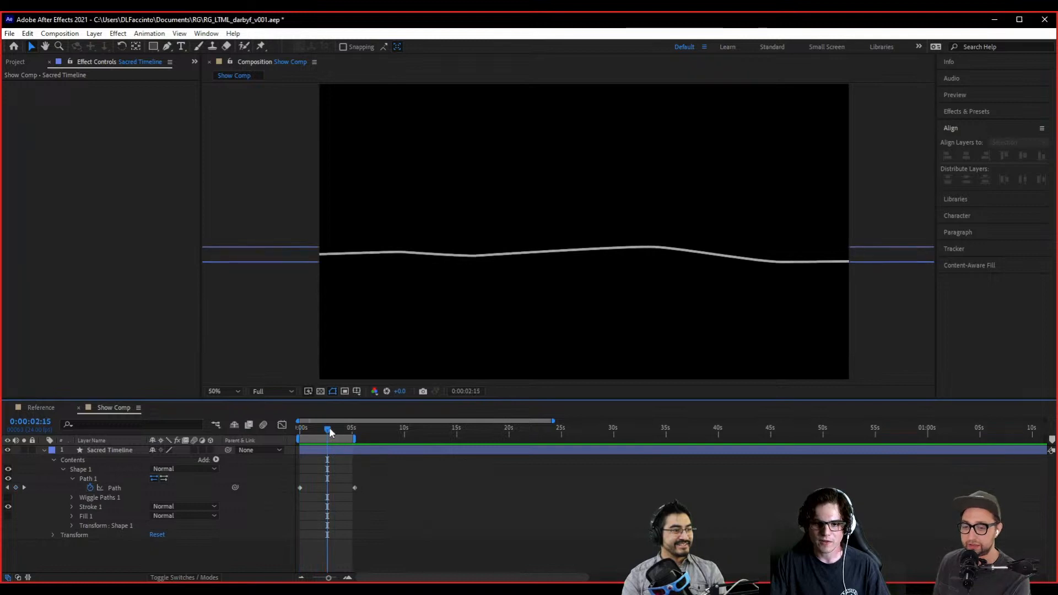
- Move the wavy path's keyframe to about 0:00:04:00, end the work area at 0:00:03:00 and preview the faster morph
left_click_drag(330, 432, 334, 432)
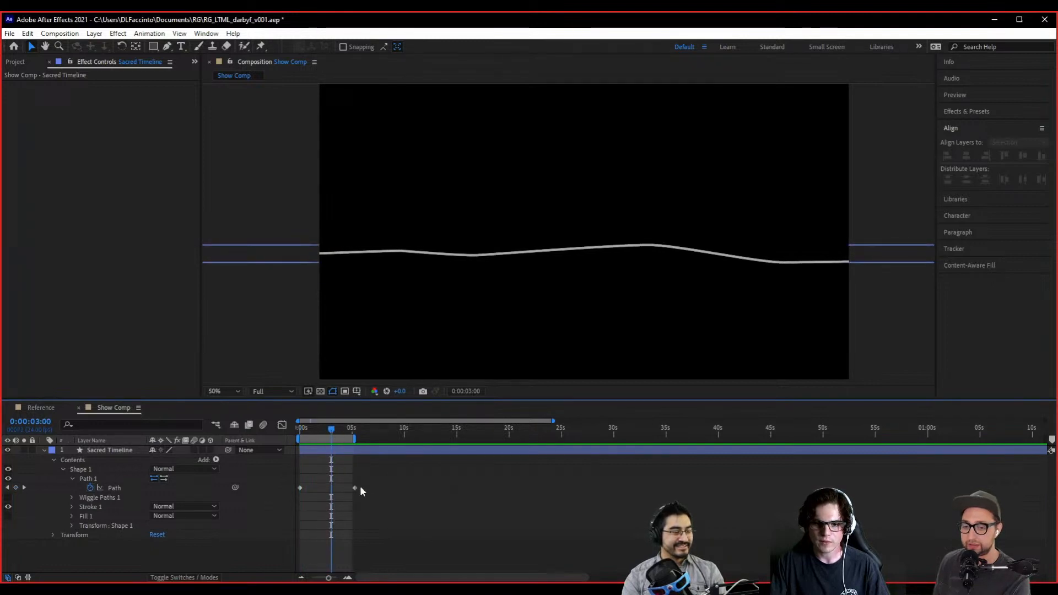
left_click_drag(355, 488, 342, 489)
key("n")
key("space")
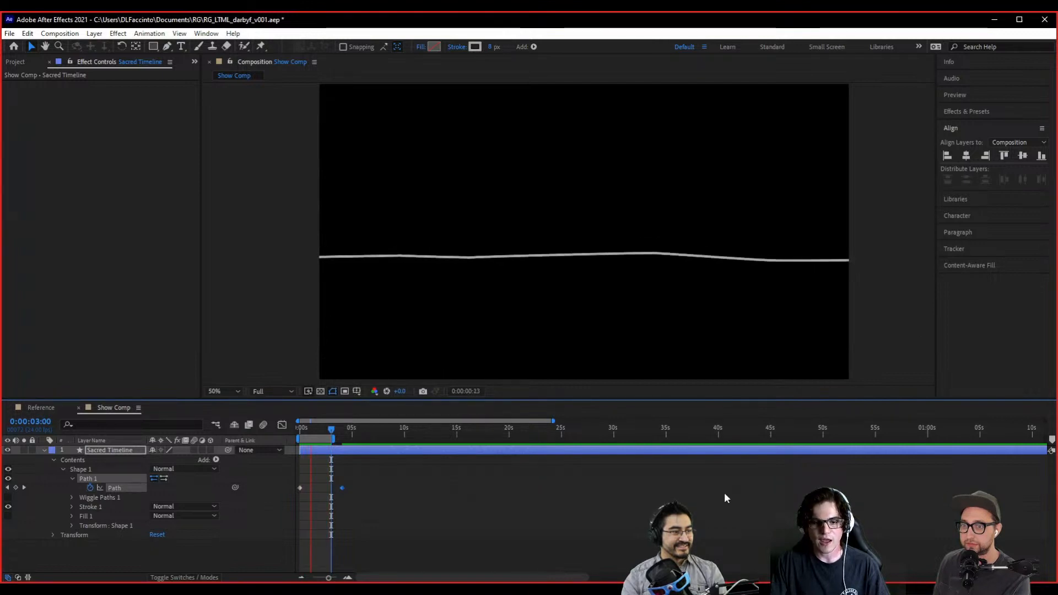
key("space")
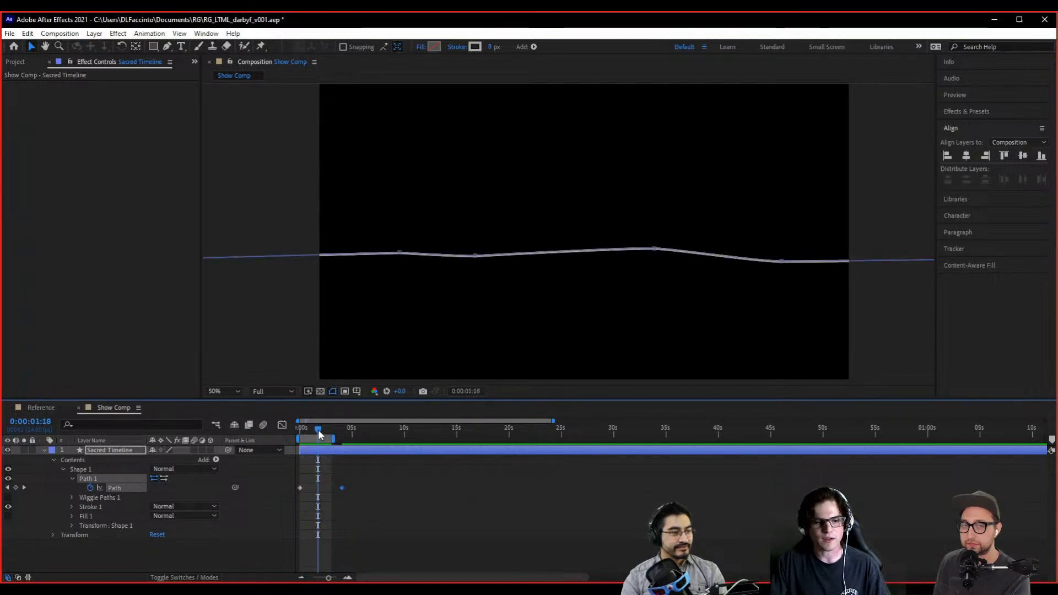
- At the first frame, draw a curved branch with the Pen tool on the Sacred Timeline layer, dropping below the main line right of centre
left_click_drag(318, 429, 217, 432)
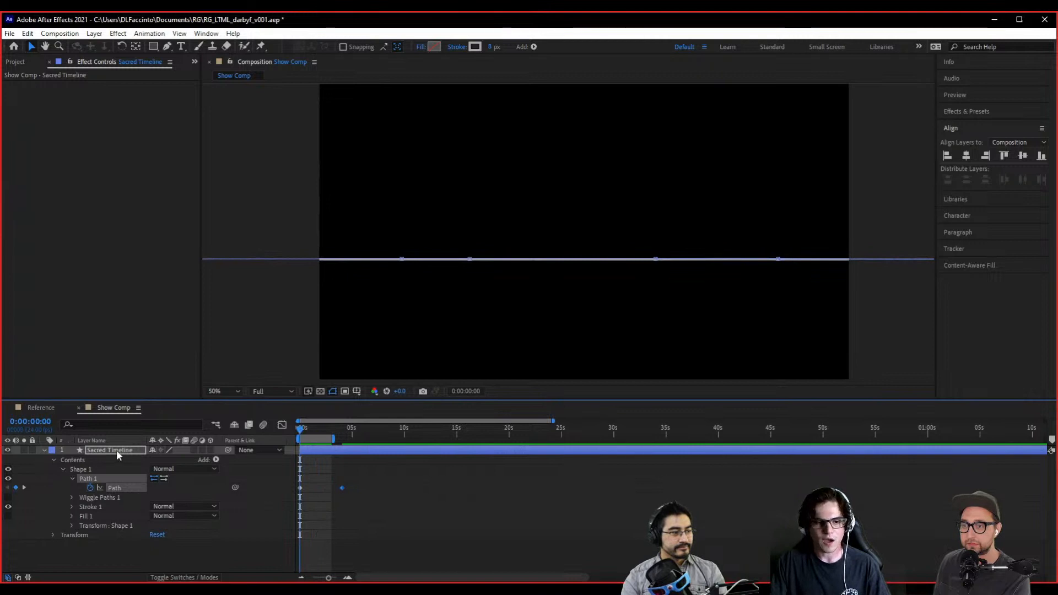
left_click(62, 469)
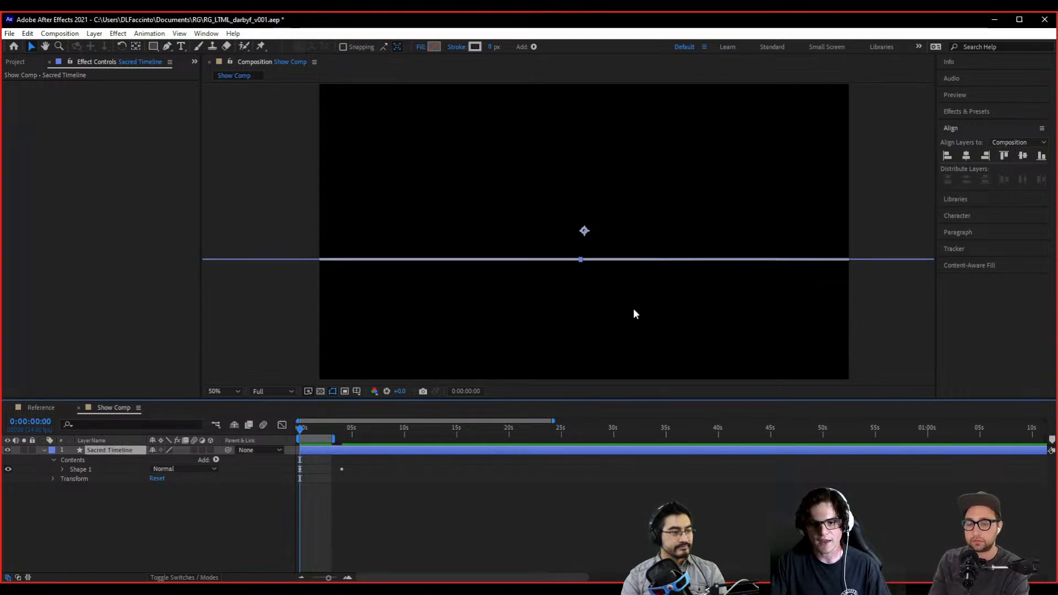
left_click(167, 48)
left_click_drag(688, 271, 625, 295)
scroll(470, 223, "up", 1)
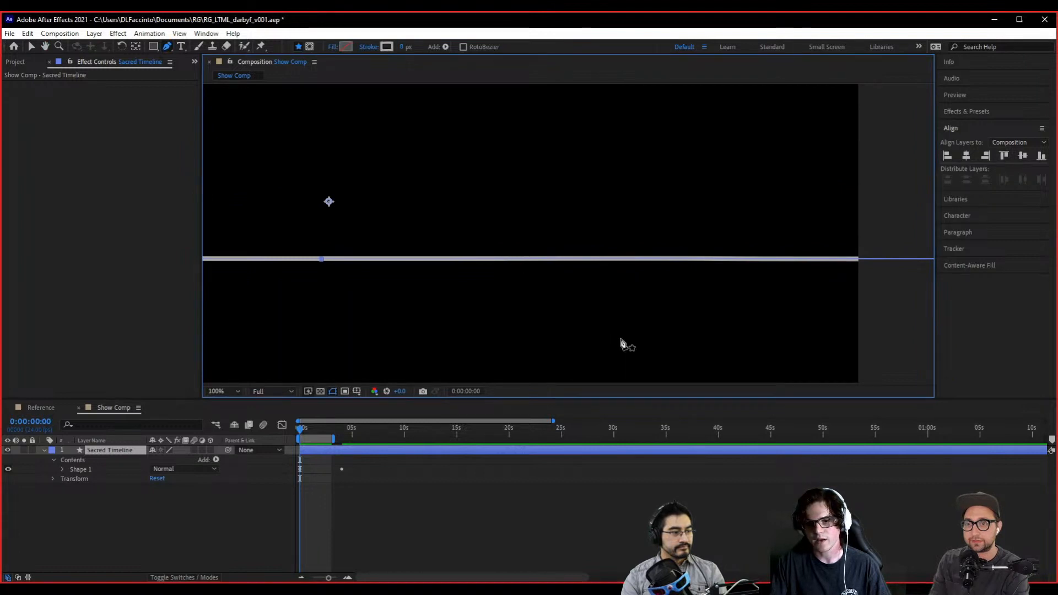
left_click_drag(581, 327, 618, 329)
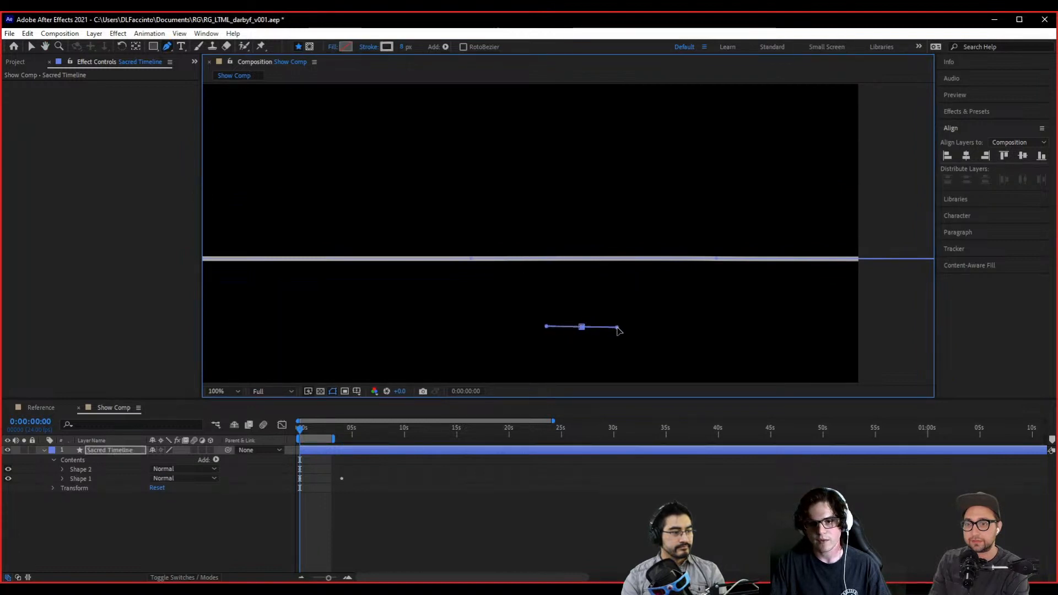
left_click_drag(498, 258, 470, 264)
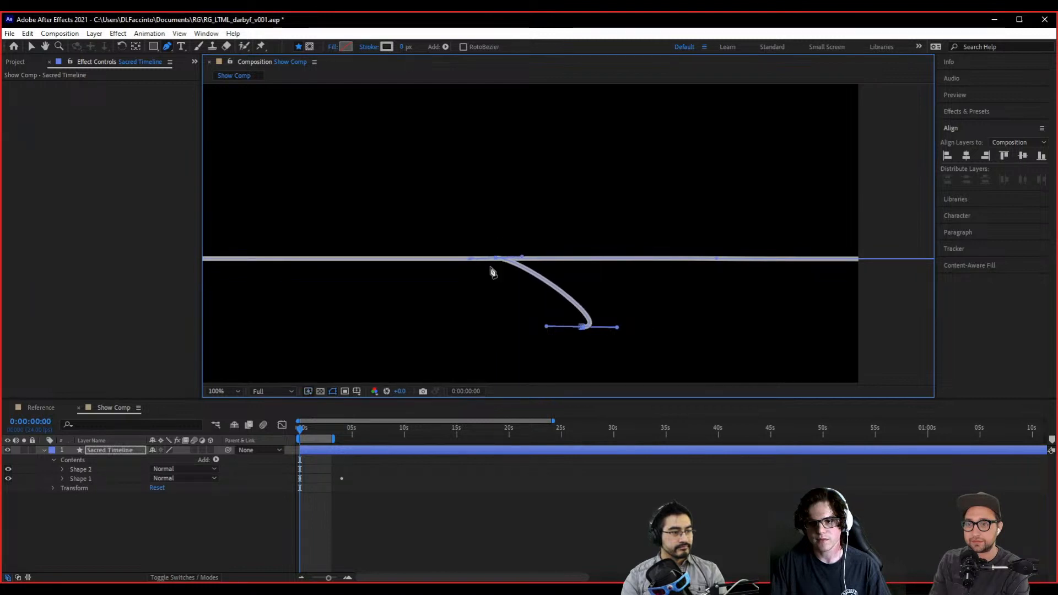
- Smooth the lower branch into a gentle S-curve by moving its end point outward and upward and adjusting the end's curve handles
left_click_drag(620, 328, 547, 324)
left_click_drag(616, 331, 617, 327)
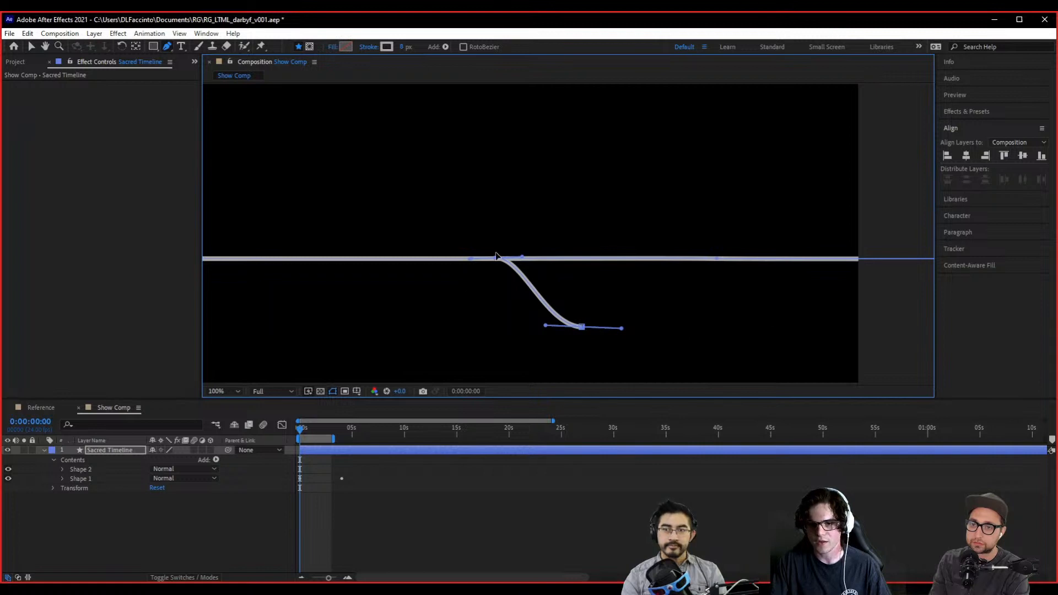
left_click_drag(663, 362, 664, 297)
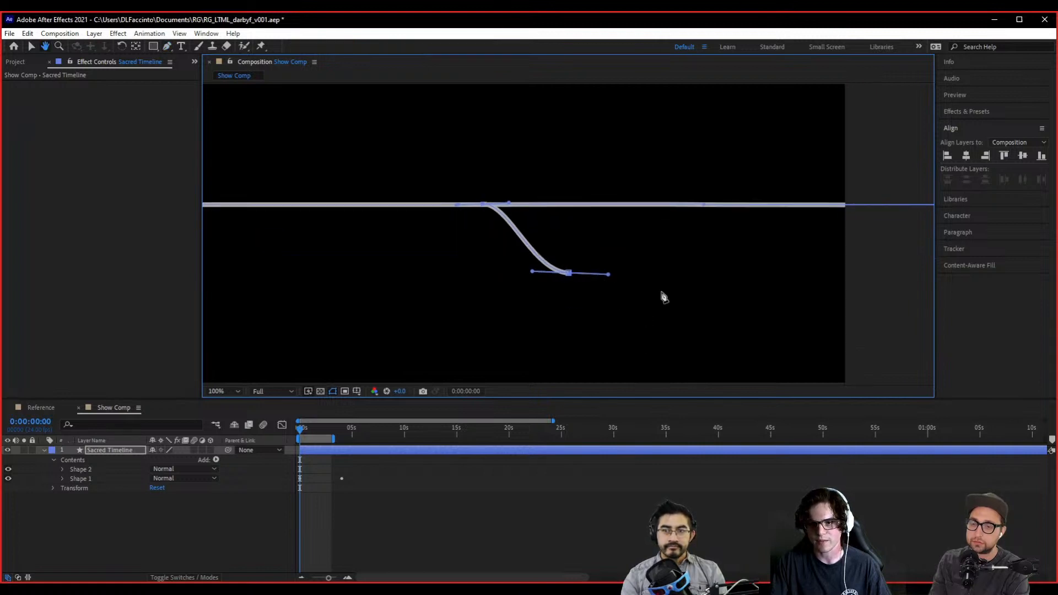
left_click_drag(609, 275, 609, 283)
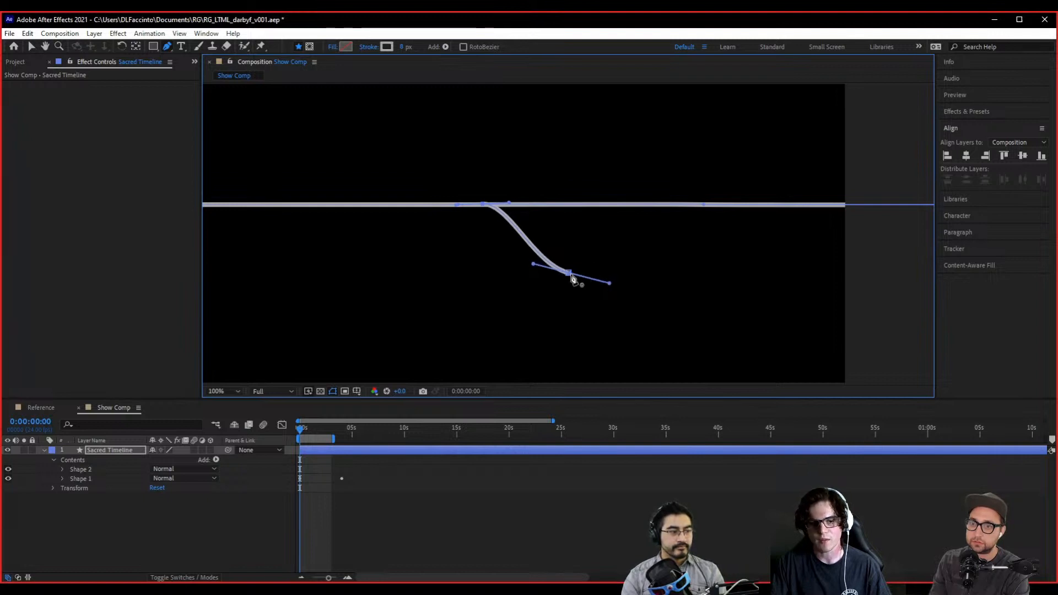
left_click(82, 470)
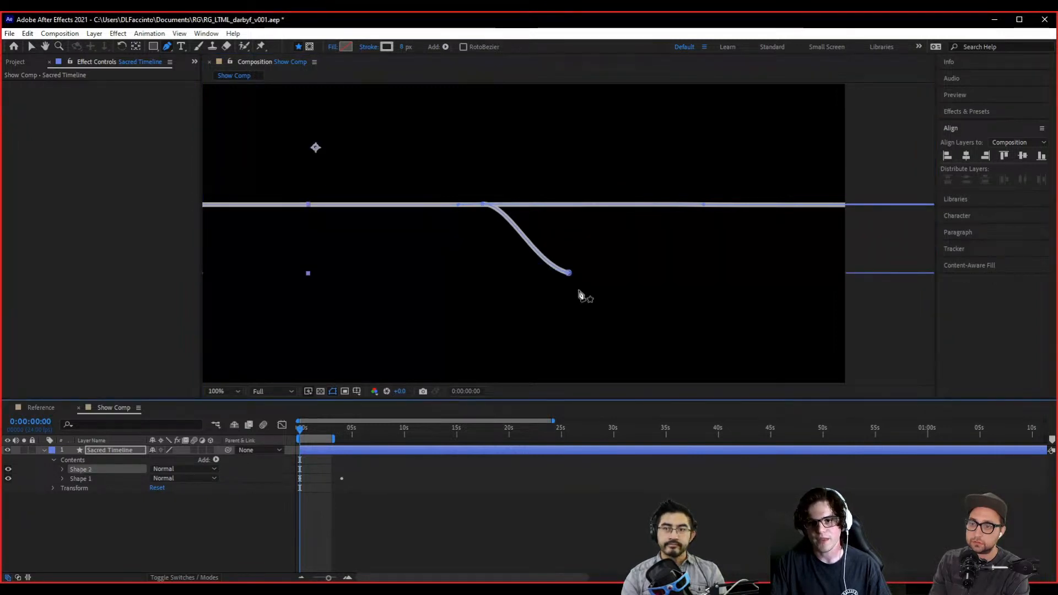
left_click_drag(569, 273, 612, 266)
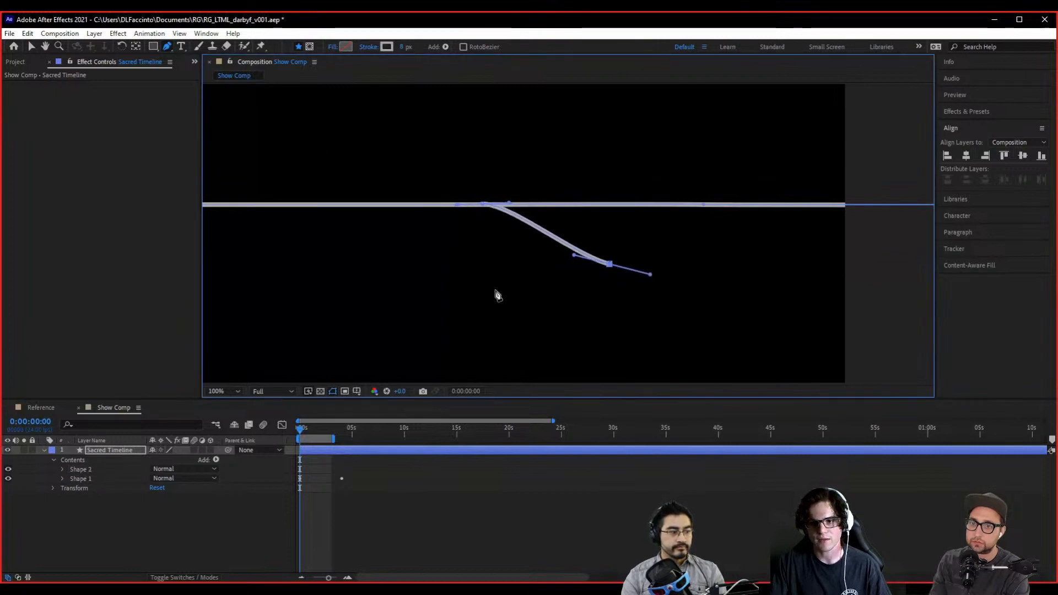
left_click_drag(460, 295, 481, 321)
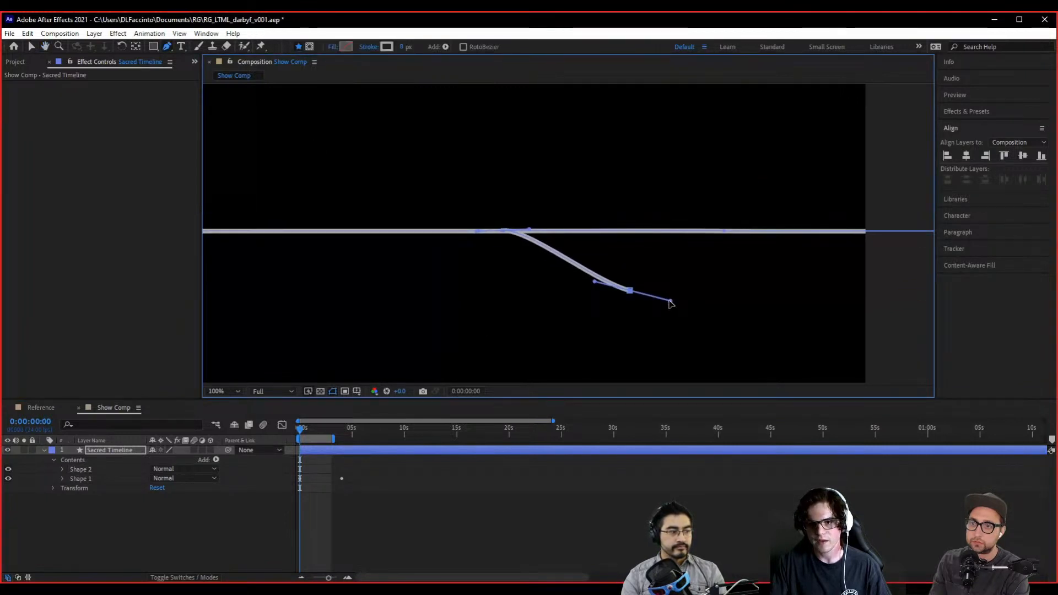
left_click_drag(670, 301, 679, 293)
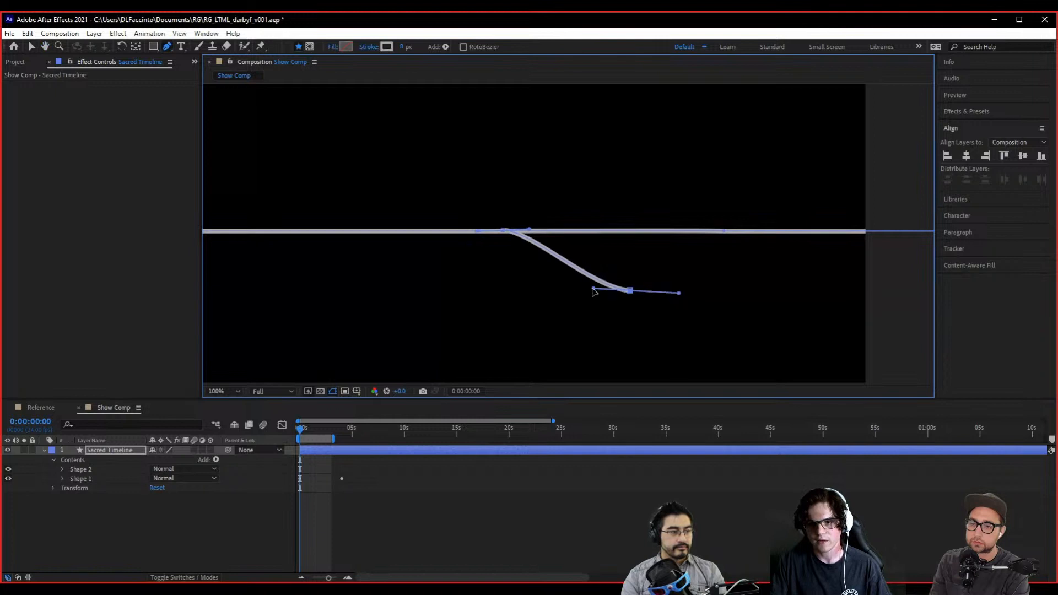
left_click_drag(593, 290, 550, 283)
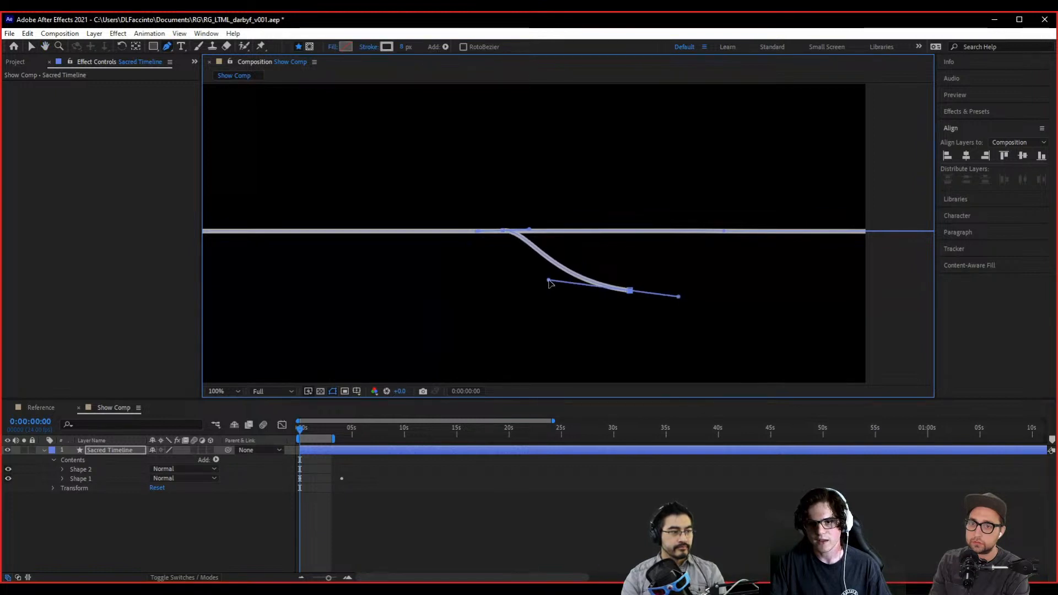
- Draw a second curved branch on the Sacred Timeline layer, rising above the main line in its left half
scroll(468, 284, "down", 2)
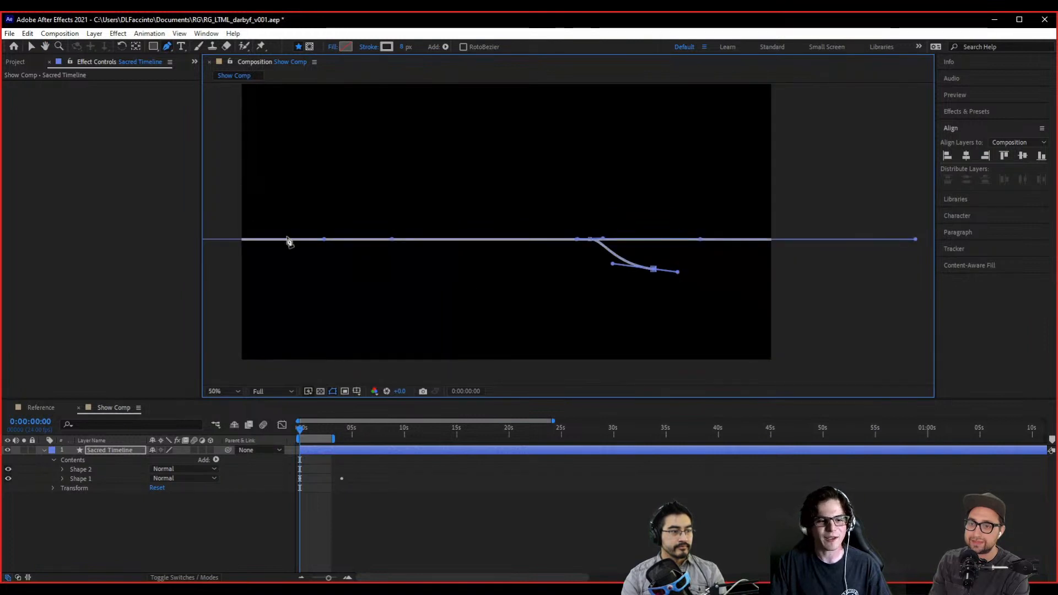
left_click_drag(289, 242, 314, 287)
left_click(121, 449)
scroll(587, 315, "up", 1)
left_click_drag(637, 292, 674, 234)
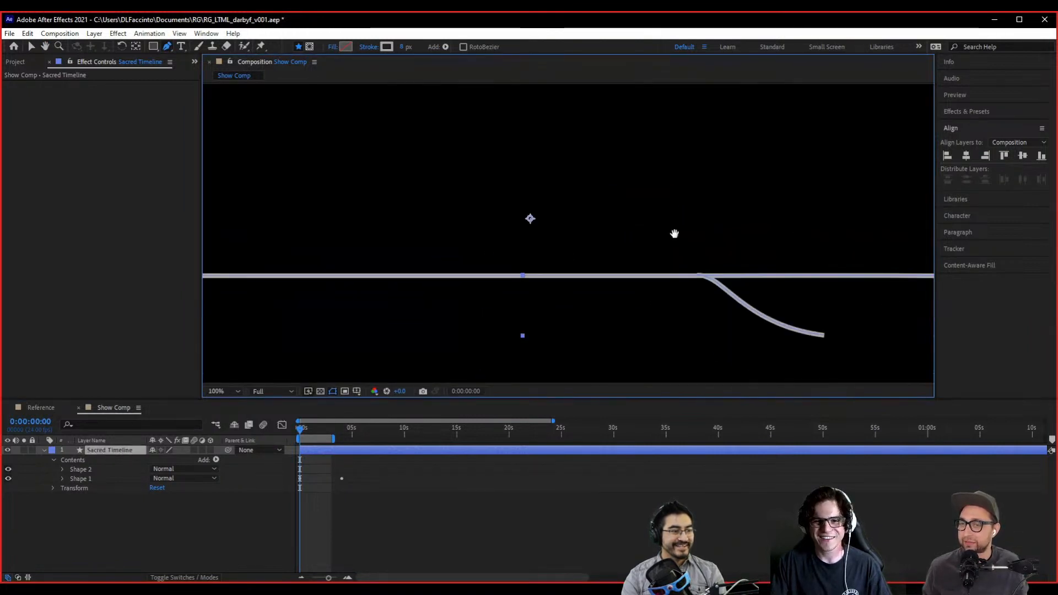
left_click_drag(352, 231, 508, 243)
left_click_drag(527, 194, 485, 194)
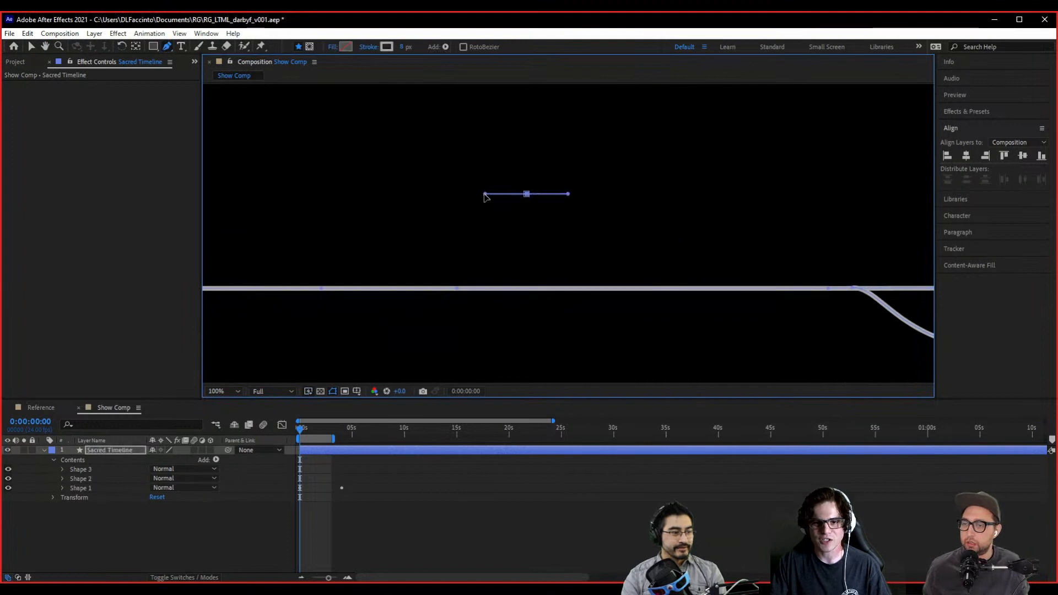
left_click_drag(436, 288, 407, 288)
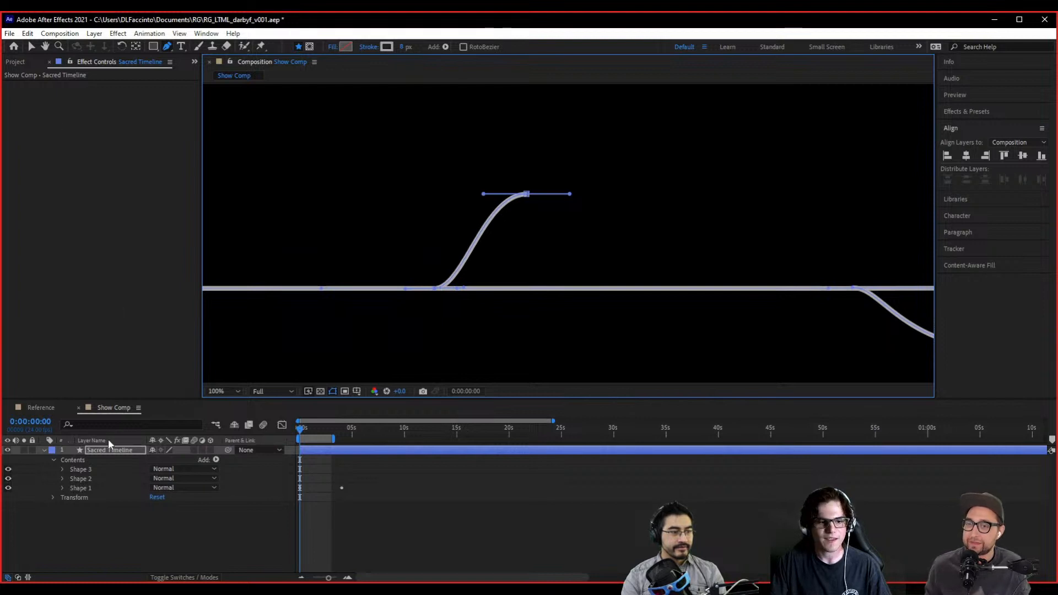
- Refine the upper branch by tilting its end handles upward, shifting its base left along the main line and lengthening the curve handles
left_click(80, 469)
key("v")
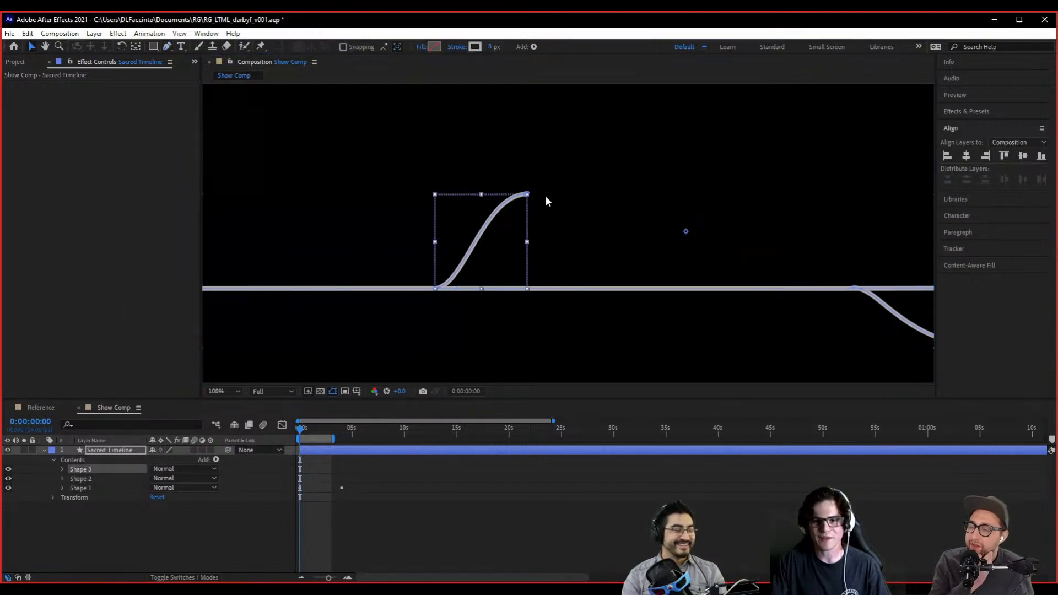
left_click(525, 196)
left_click(530, 193)
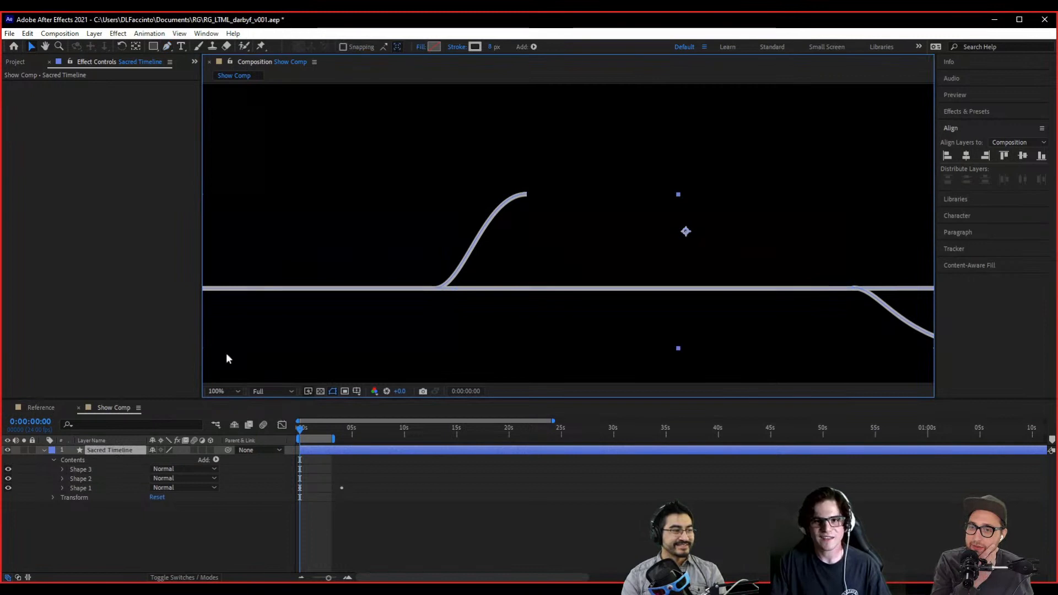
left_click(83, 469)
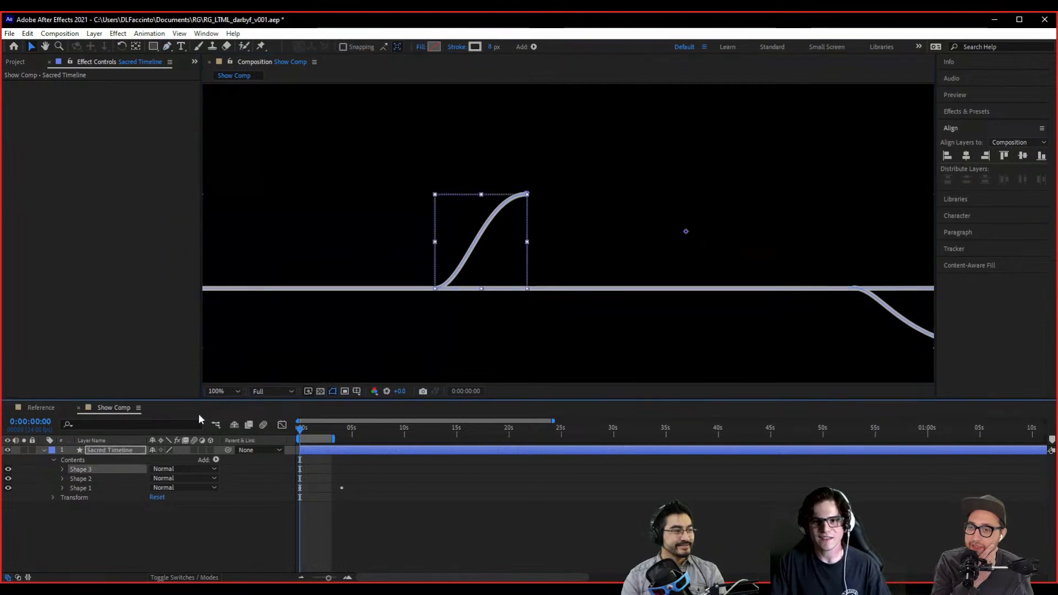
left_click(527, 194)
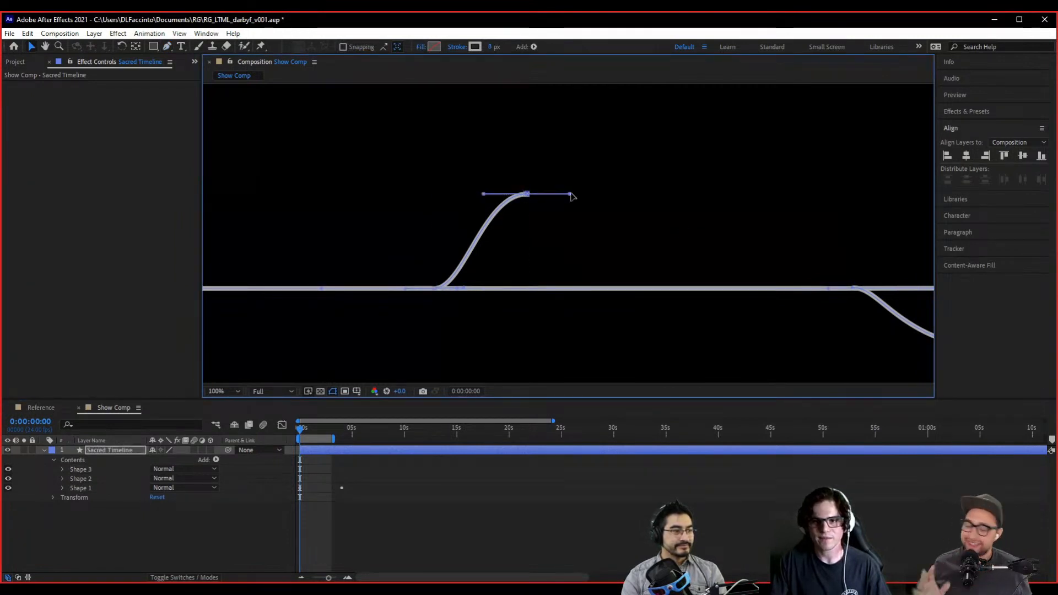
left_click_drag(569, 194, 571, 179)
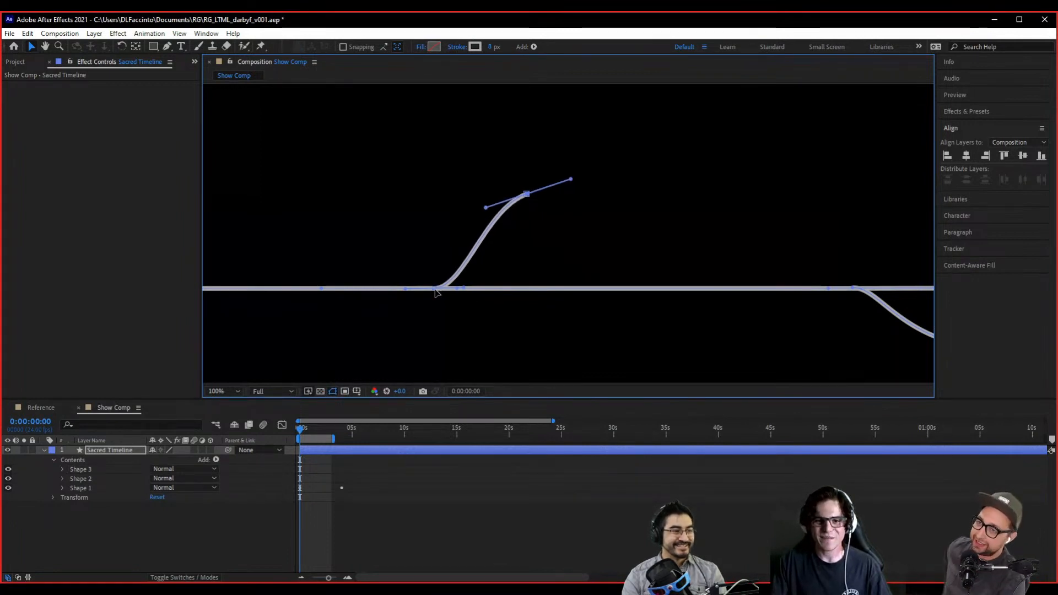
left_click_drag(435, 289, 472, 292)
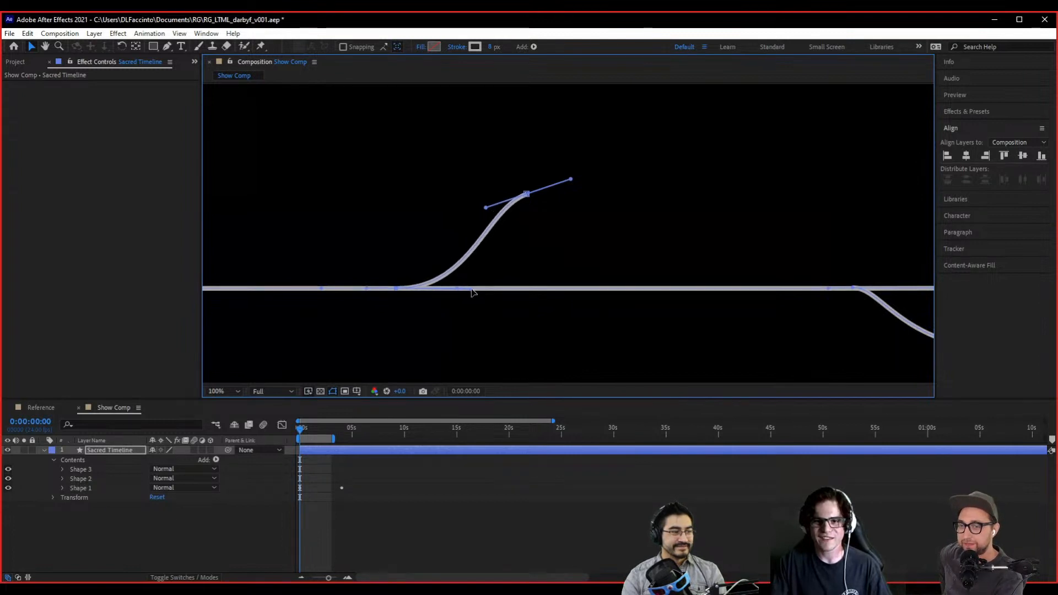
left_click_drag(485, 210, 458, 215)
- Draw a short third branch curving below the main line between the two existing branches, and smooth its end handle
scroll(691, 259, "down", 1)
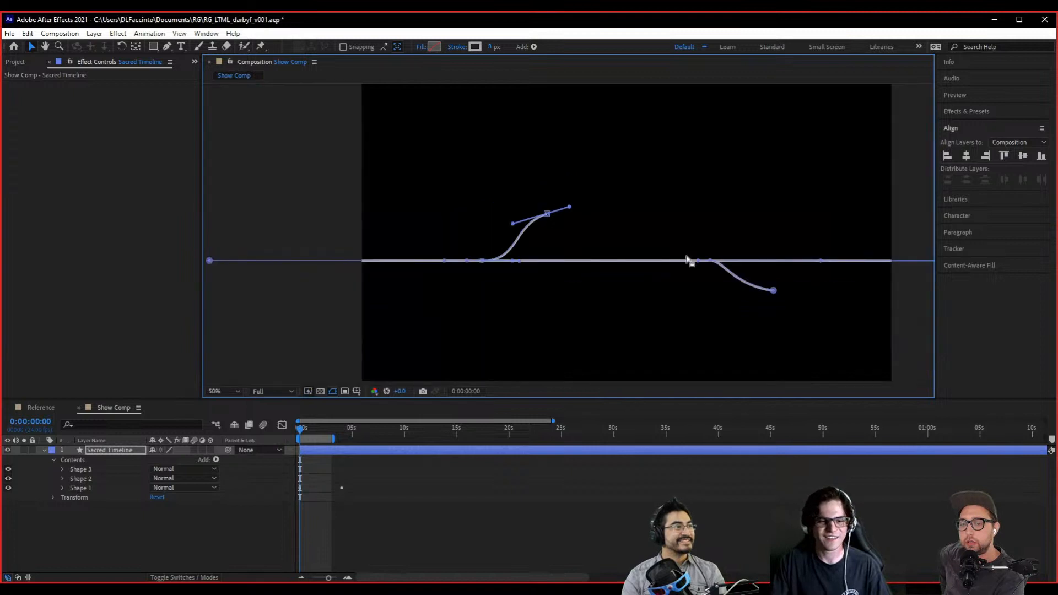
left_click_drag(660, 247, 535, 229)
left_click(138, 451)
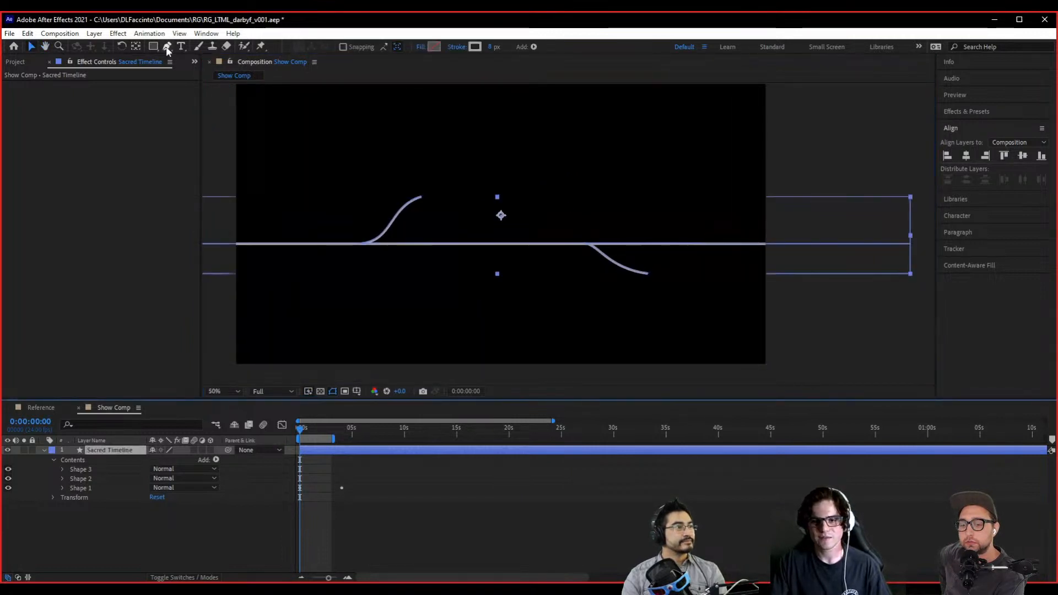
left_click(167, 47)
scroll(531, 235, "up", 1)
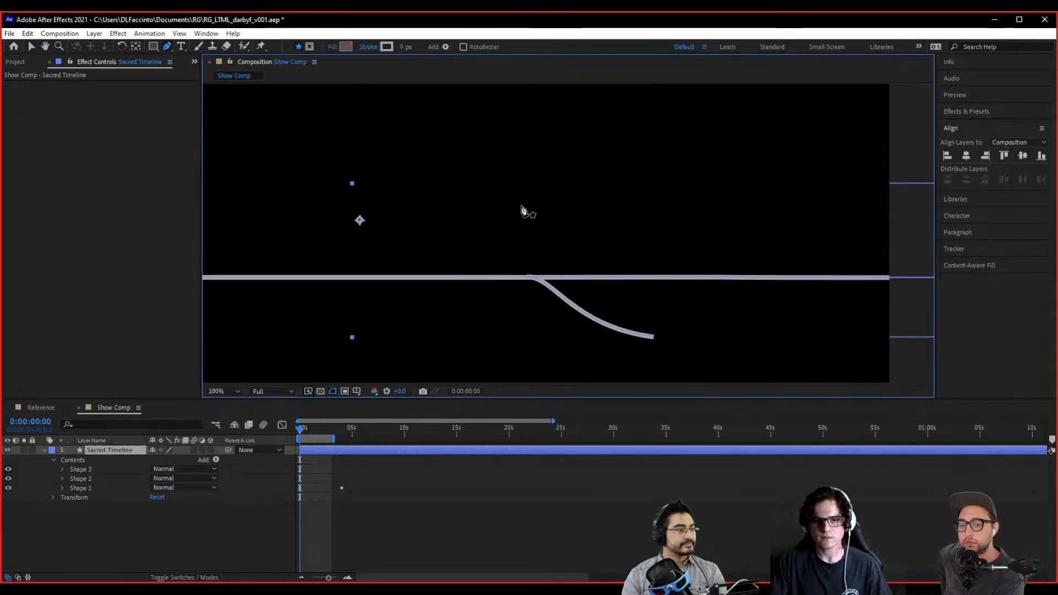
left_click_drag(522, 208, 908, 177)
left_click_drag(530, 230, 543, 223)
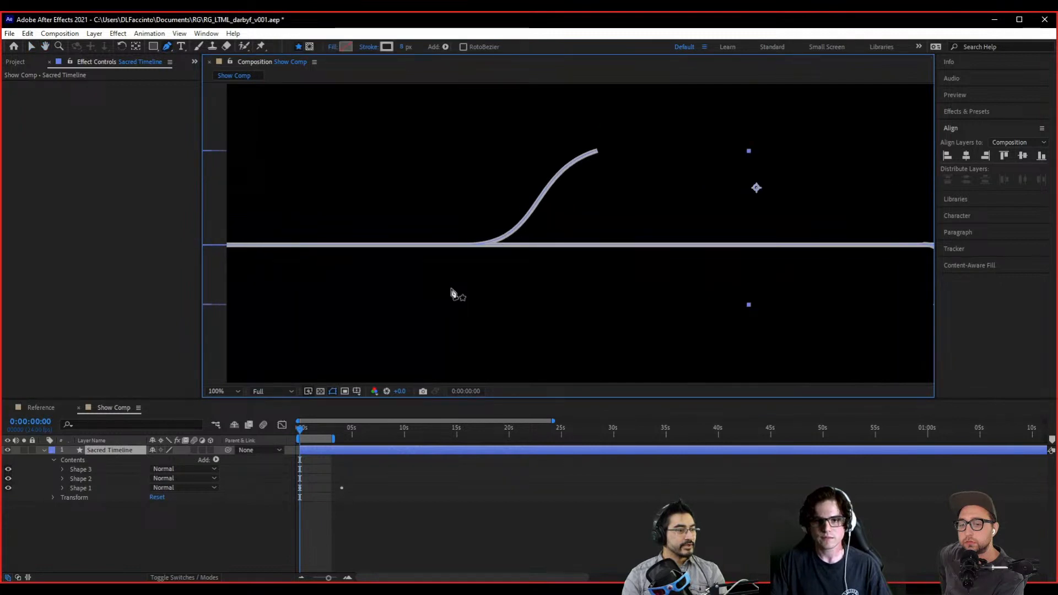
mouse_move(659, 290)
left_mouse_down()
mouse_move(465, 272)
mouse_move(568, 269)
left_mouse_up()
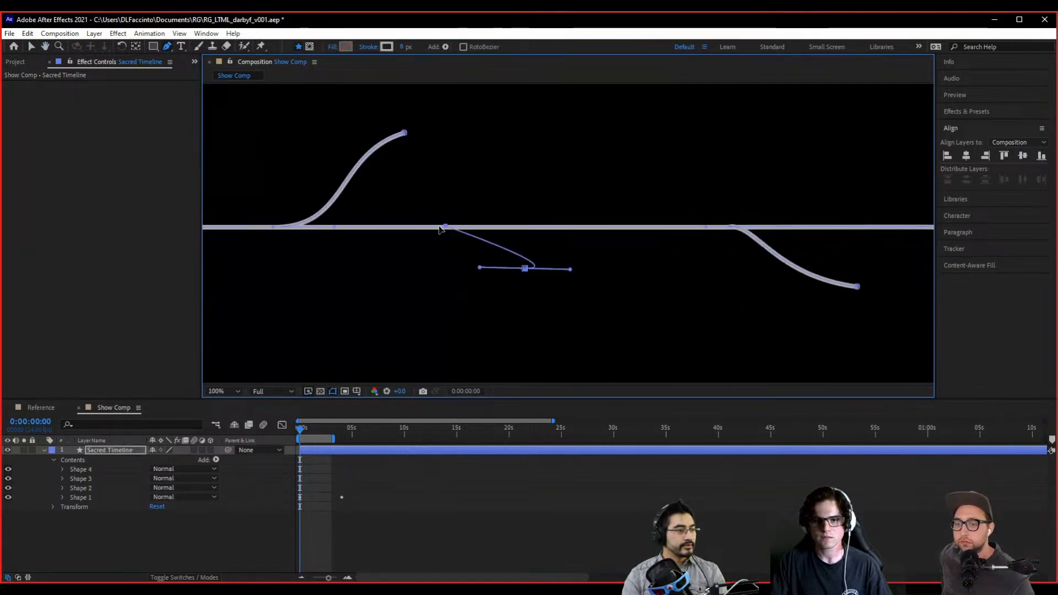
left_click_drag(445, 226, 427, 227)
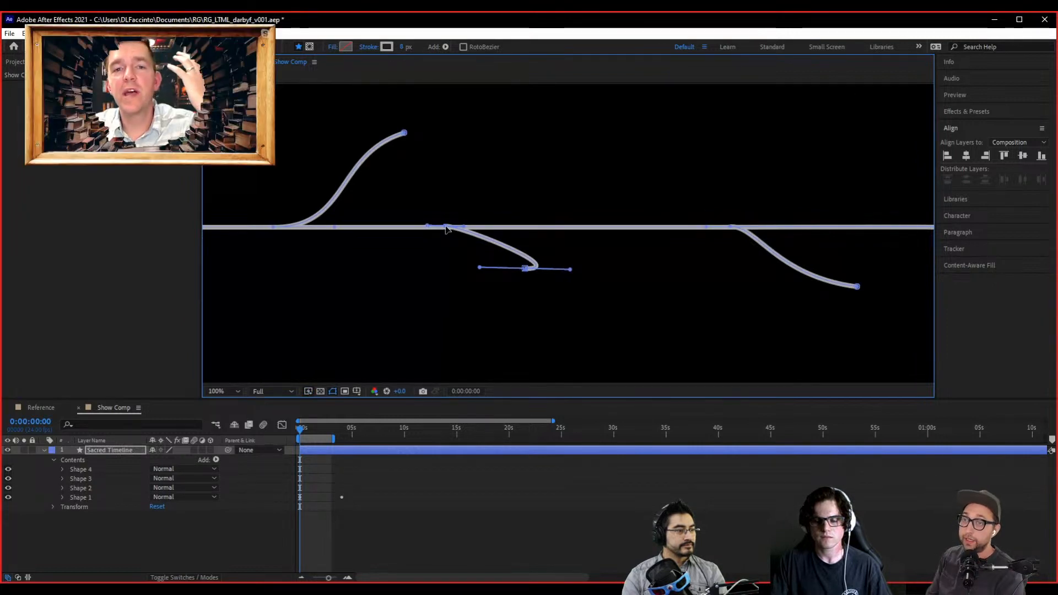
left_click_drag(479, 268, 468, 264)
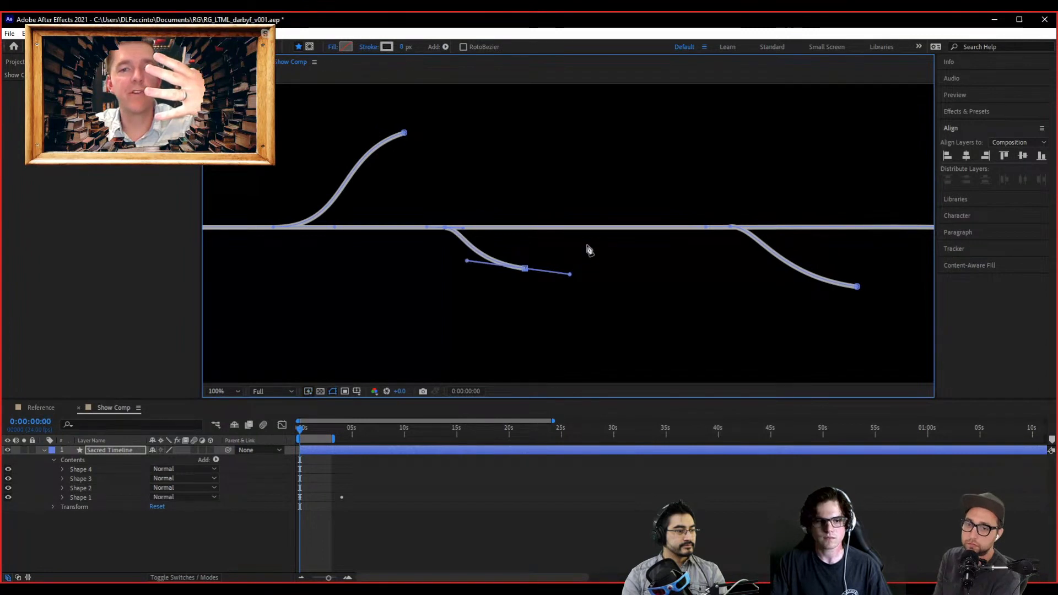
- Draw a fourth branch rising above the main line between the two lower branches, tilt its end handles upward and select its shape group
left_click_drag(588, 248, 399, 282)
left_click(109, 449)
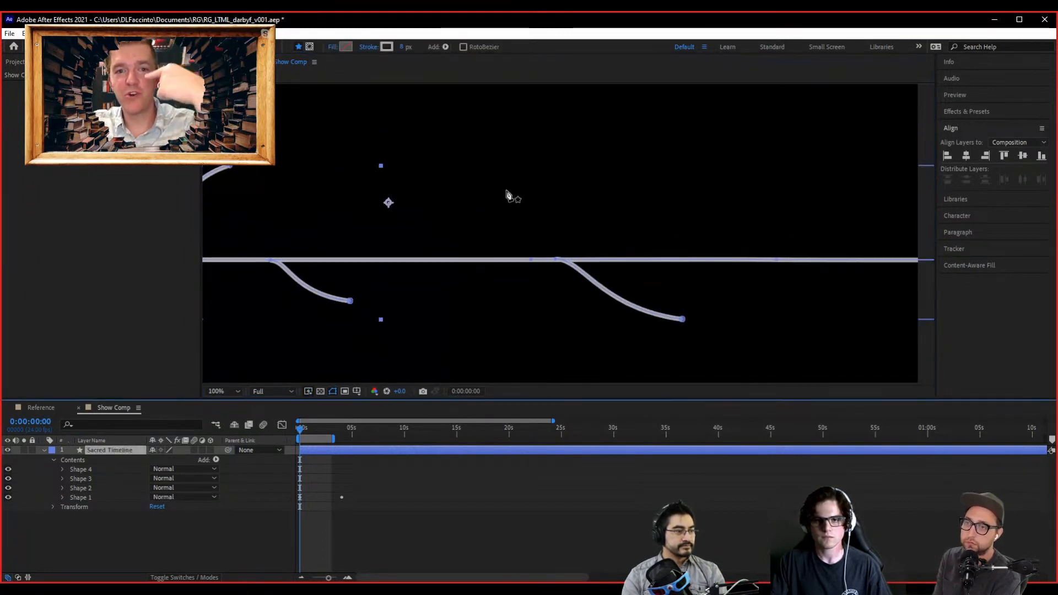
left_click_drag(469, 184, 509, 184)
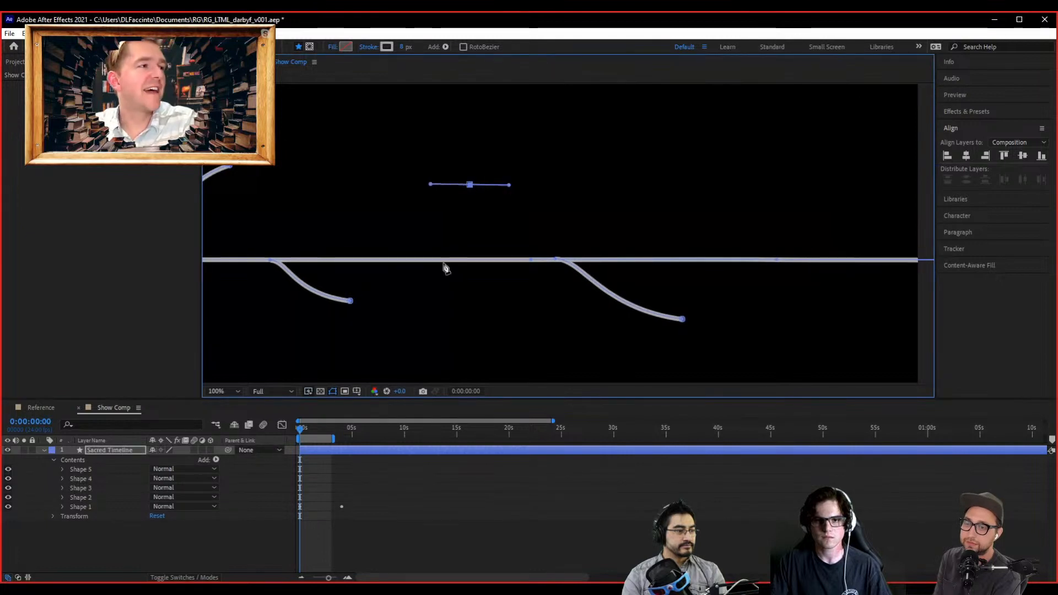
left_click_drag(412, 260, 389, 259)
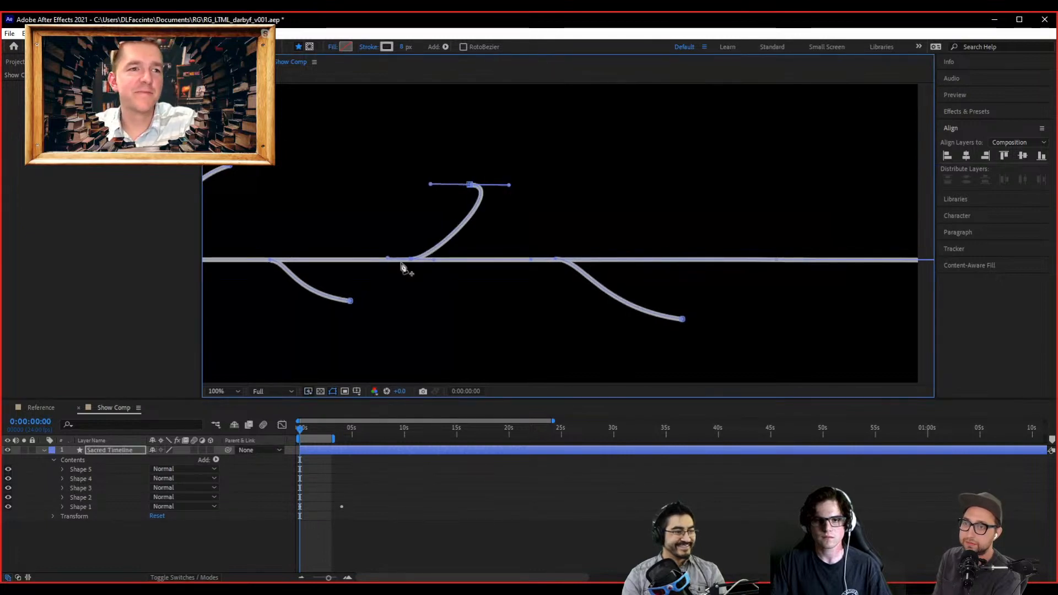
left_click_drag(510, 185, 443, 194)
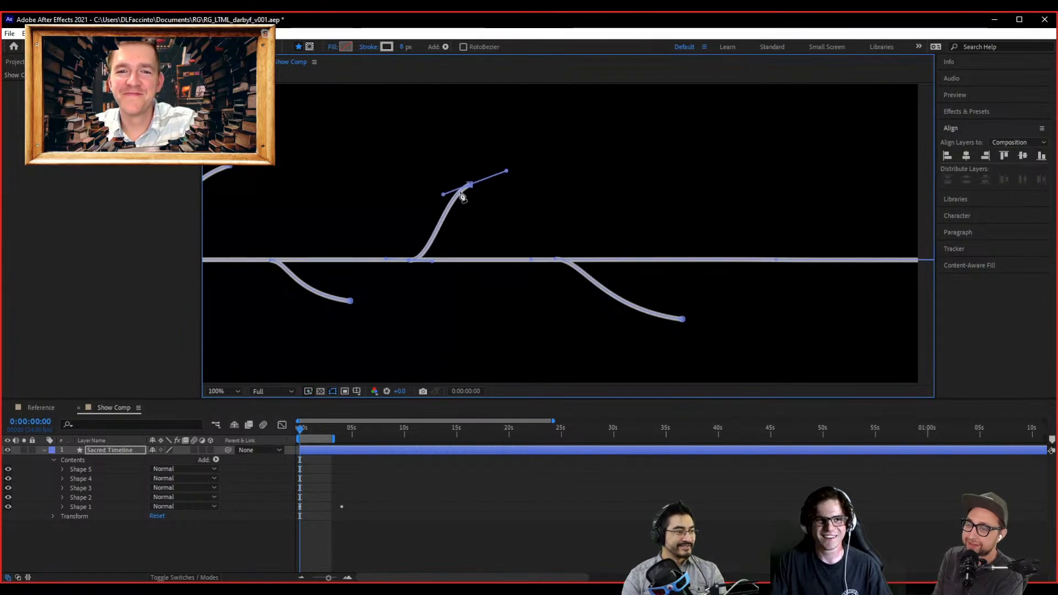
left_click(97, 470)
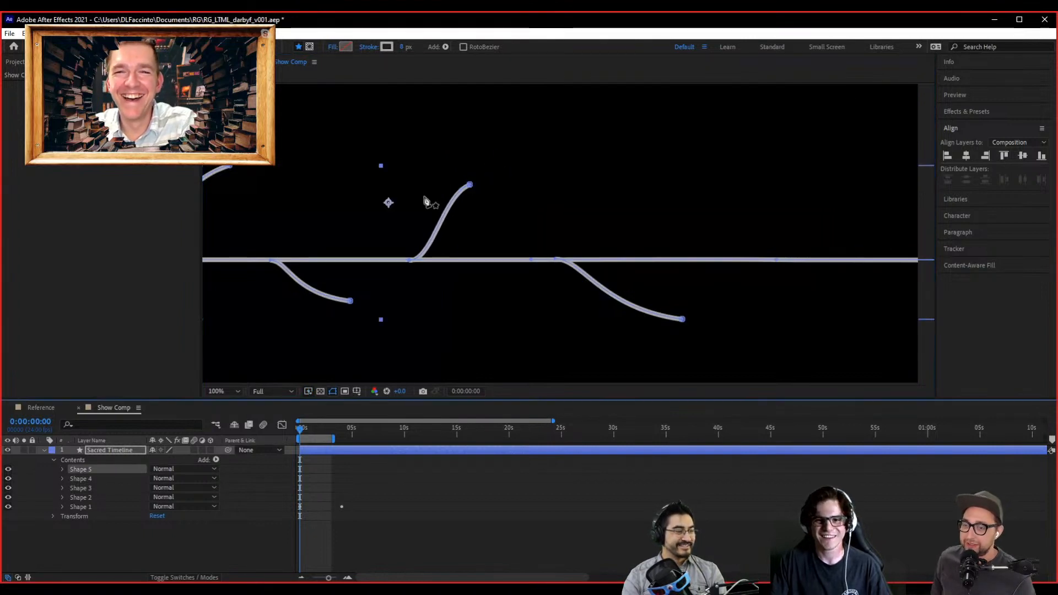
- Flatten the branch rising between the two lower branches by moving its end point down, then tilt and lengthen its end handles
left_click_drag(472, 186, 524, 221)
left_click_drag(637, 206, 594, 250)
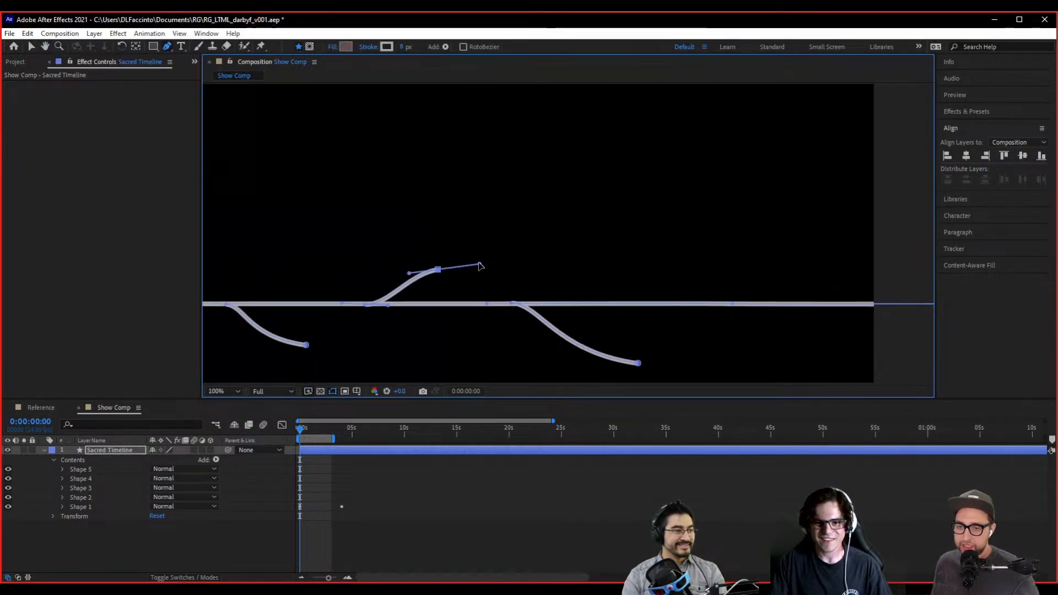
left_click_drag(481, 266, 483, 262)
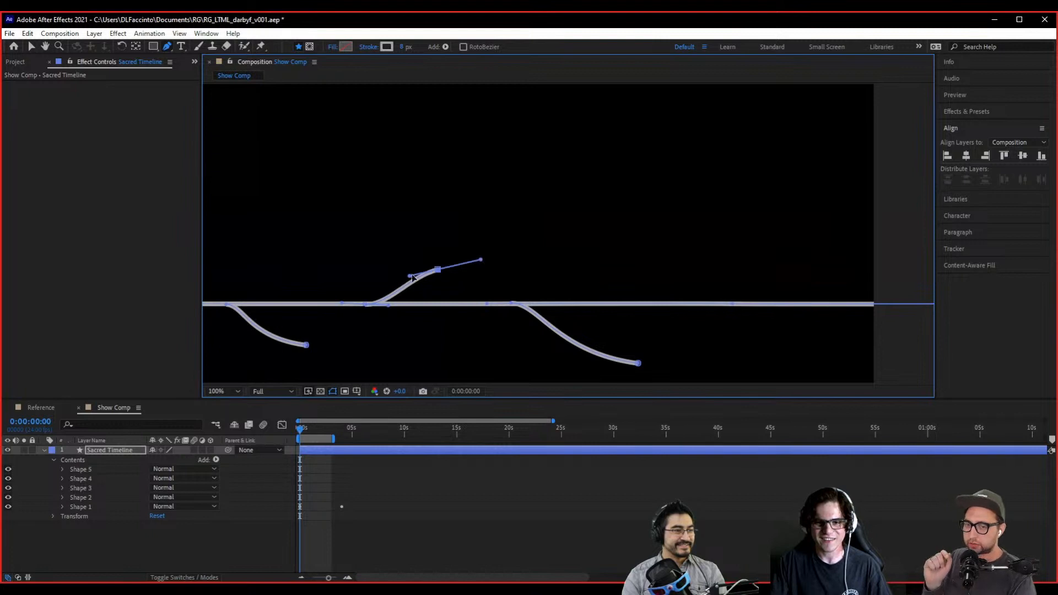
left_click_drag(412, 277, 402, 280)
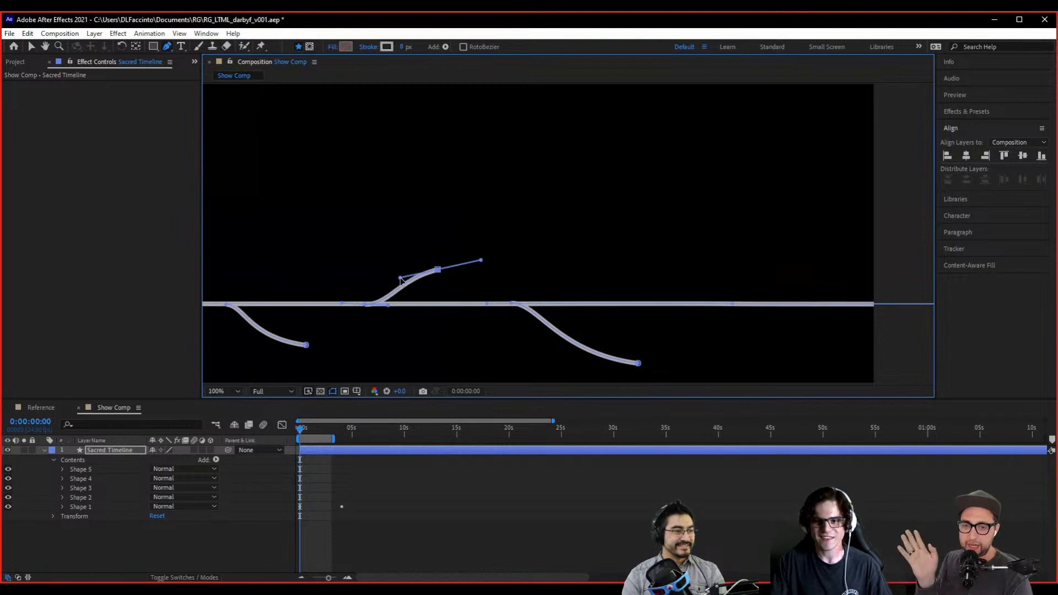
- Draw a fifth curved branch on the Sacred Timeline layer, rising above the main line near its right end, and tilt its end handles upward
left_click_drag(679, 264, 614, 229)
left_click(122, 450)
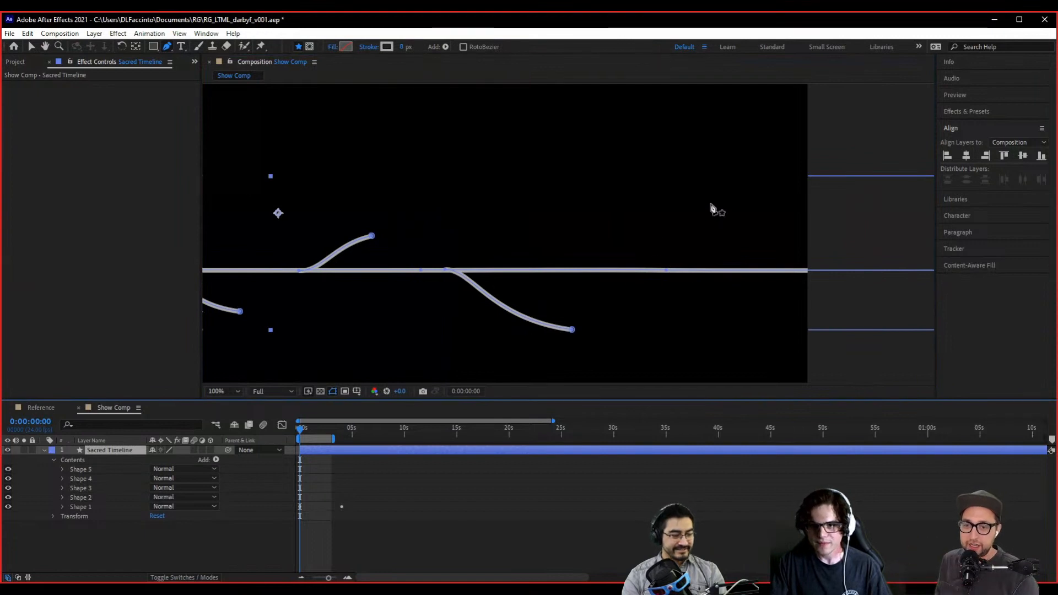
left_click_drag(714, 203, 742, 197)
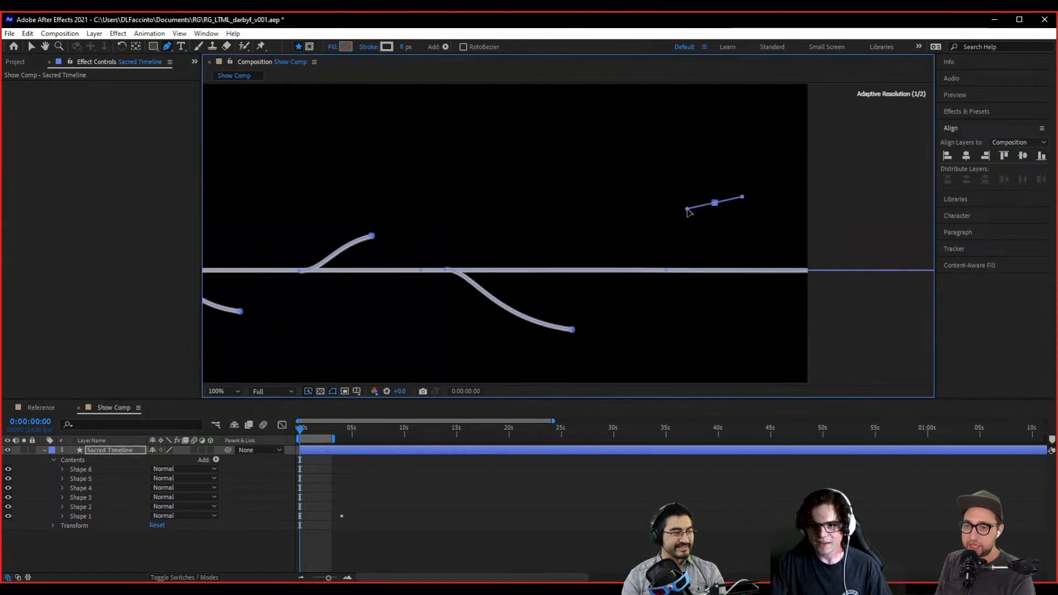
left_click(621, 270)
left_click_drag(607, 275, 593, 273)
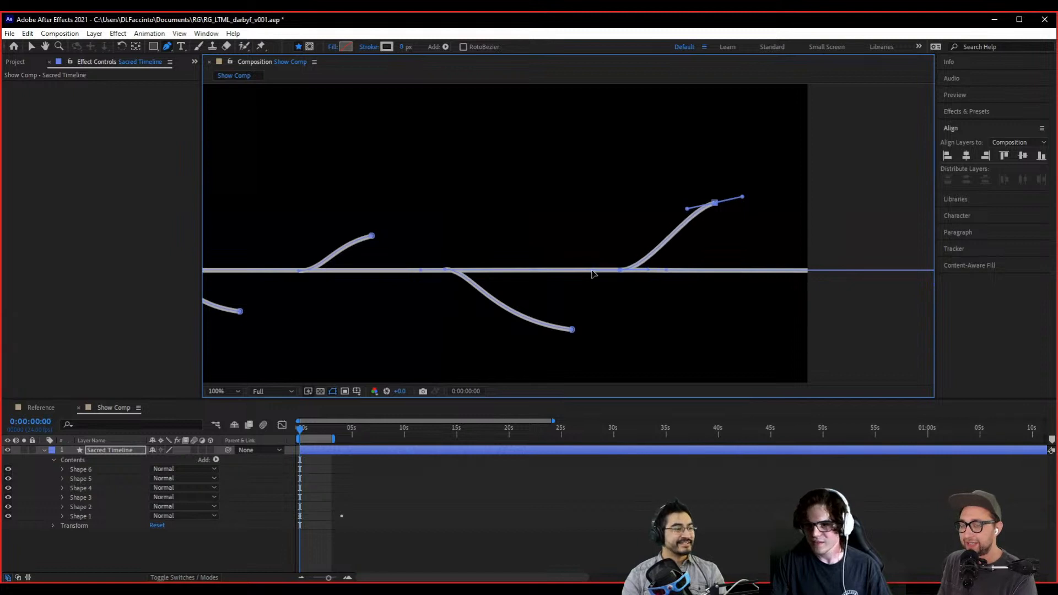
left_click_drag(741, 198, 741, 194)
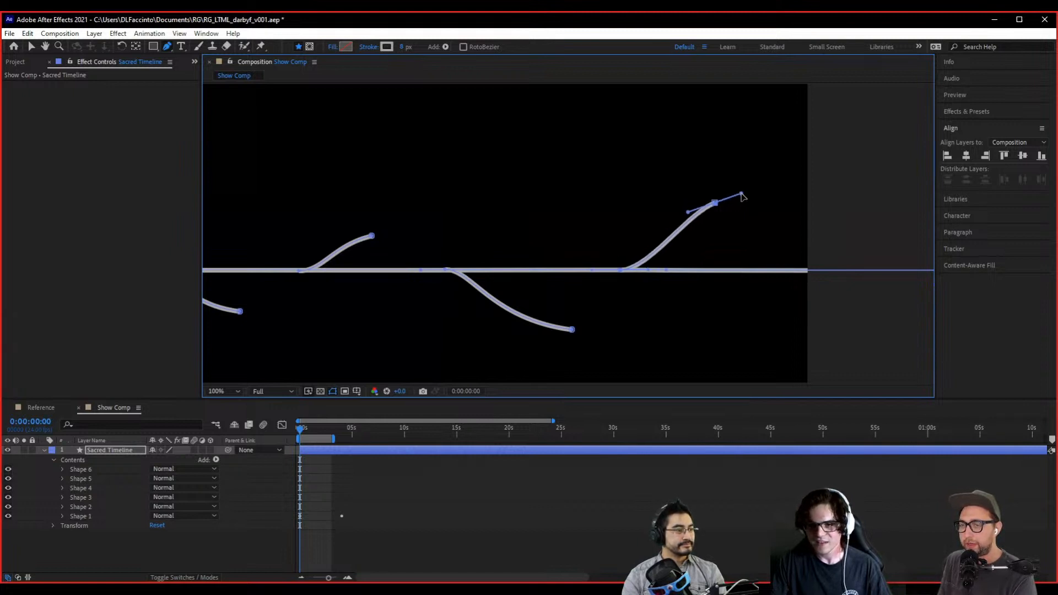
- Draw a sixth branch on the Sacred Timeline layer, dropping below the main line near the composition's left edge
scroll(745, 231, "down", 1)
left_click_drag(503, 354, 645, 295)
left_click_drag(519, 276, 664, 339)
left_click(135, 451)
scroll(512, 239, "up", 1)
left_click_drag(442, 235, 448, 253)
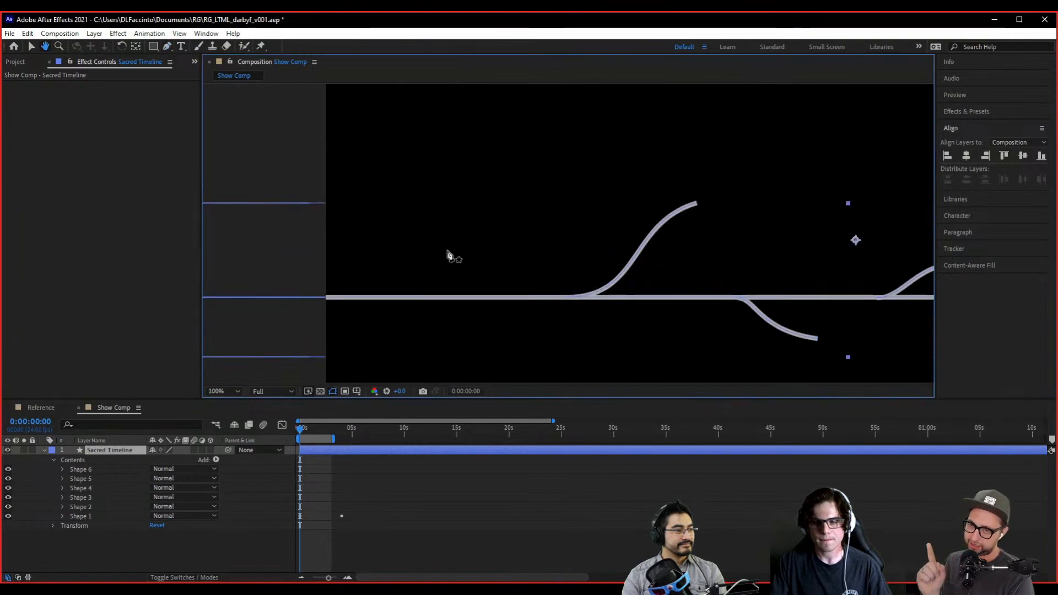
left_click_drag(412, 334, 437, 255)
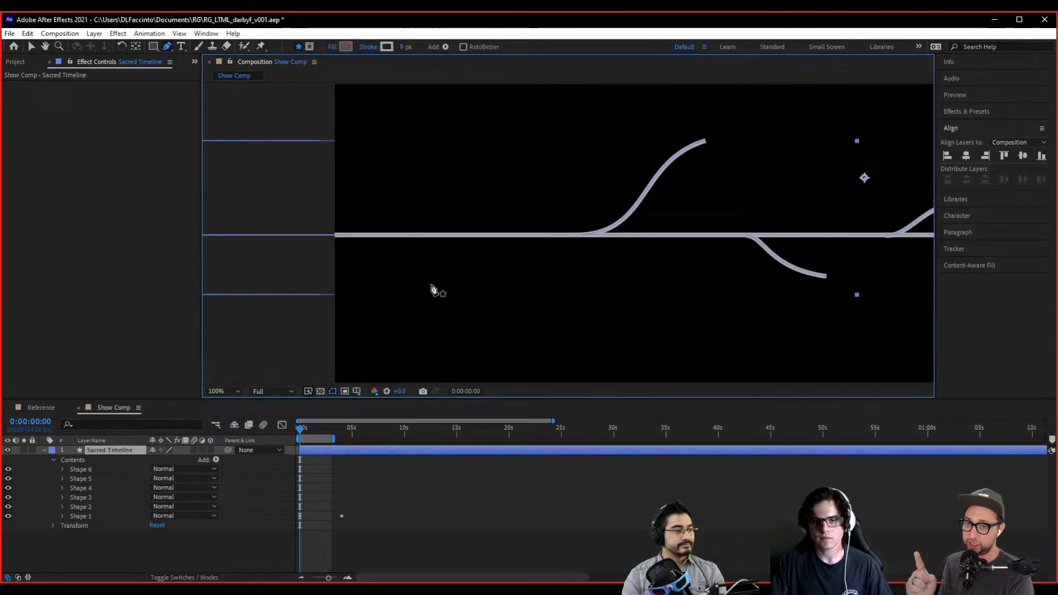
left_click_drag(450, 301, 493, 300)
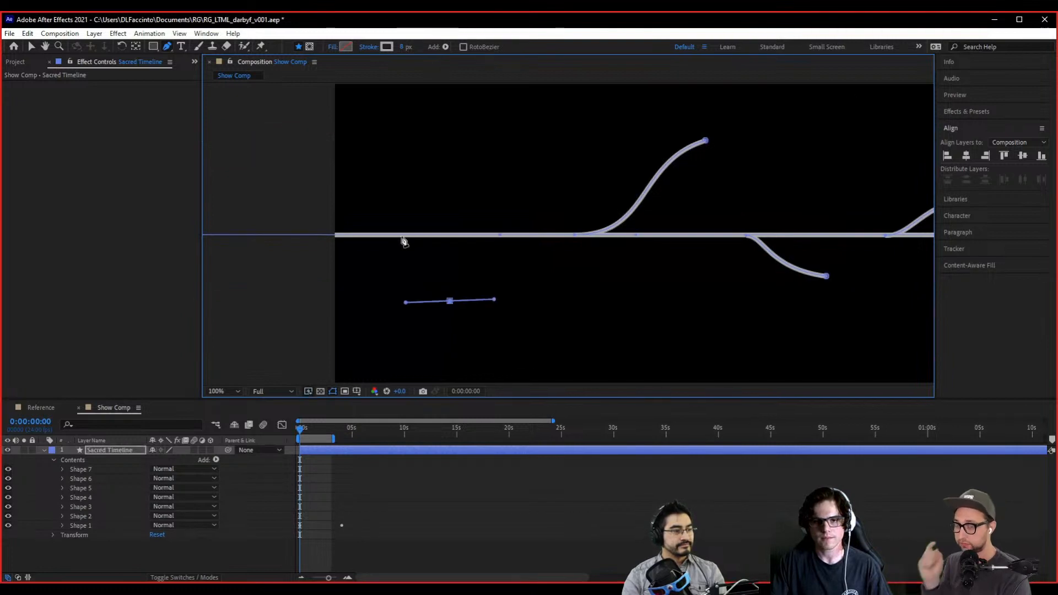
left_click_drag(404, 235, 380, 238)
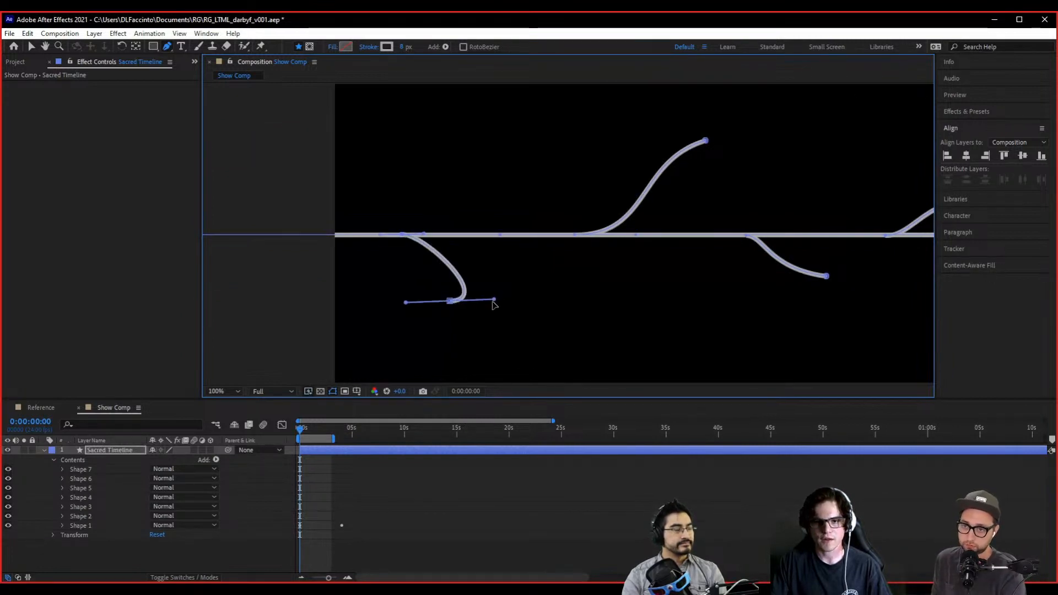
- Reshape the leftmost lower branch by reversing its end handles to remove the hook and tilting them so the tip points downward
scroll(496, 297, "up", 3)
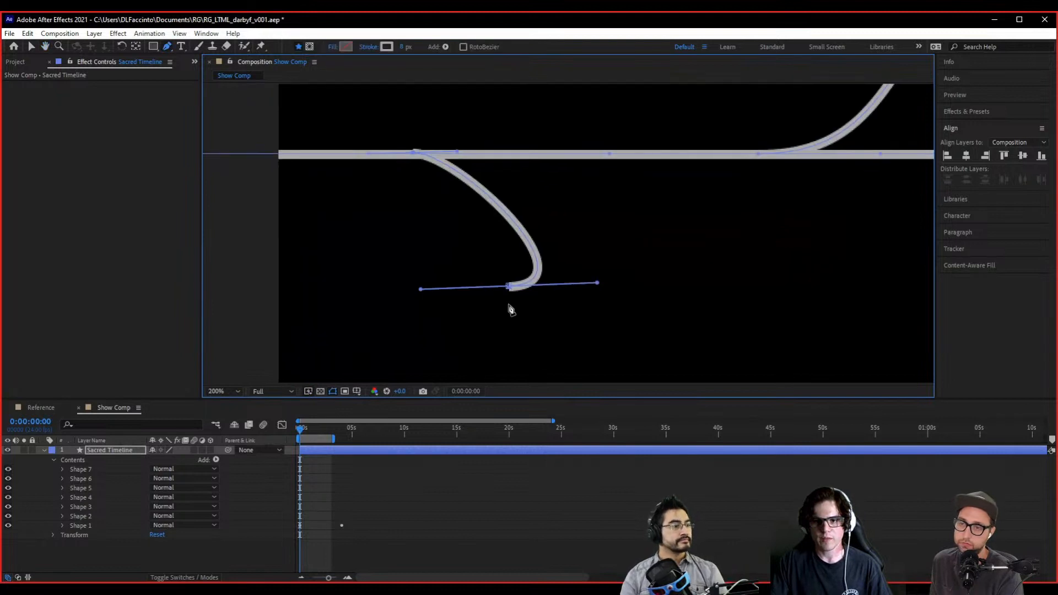
left_click_drag(597, 284, 410, 289)
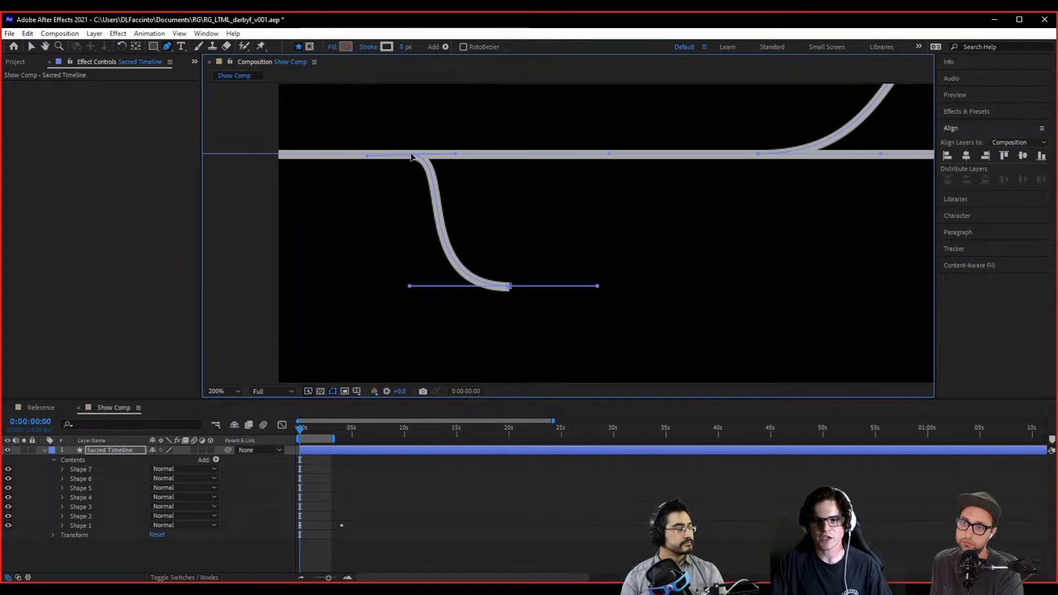
key("comma")
key("comma")
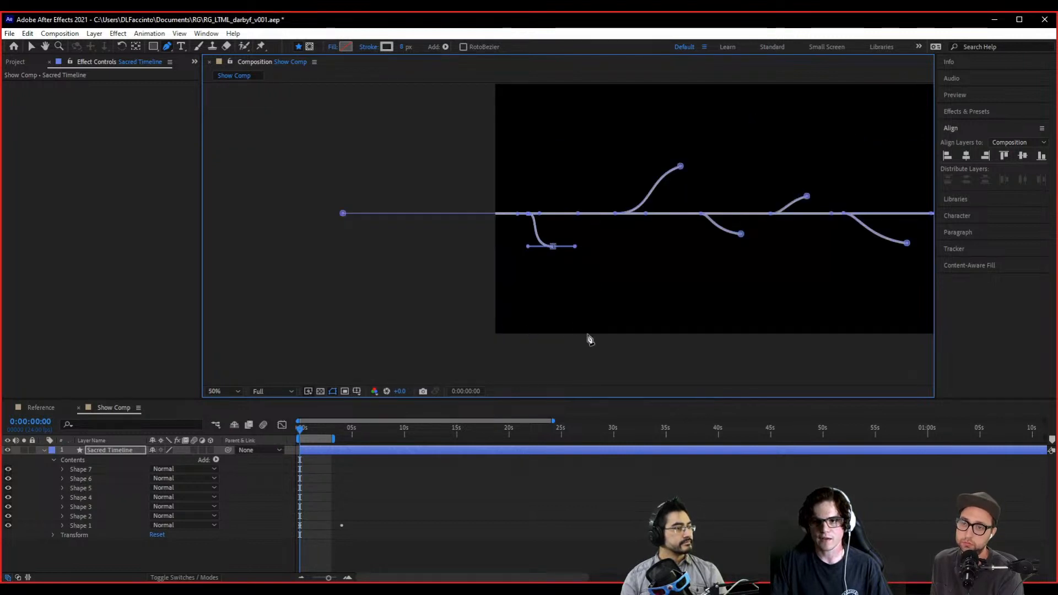
scroll(531, 308, "right", 4)
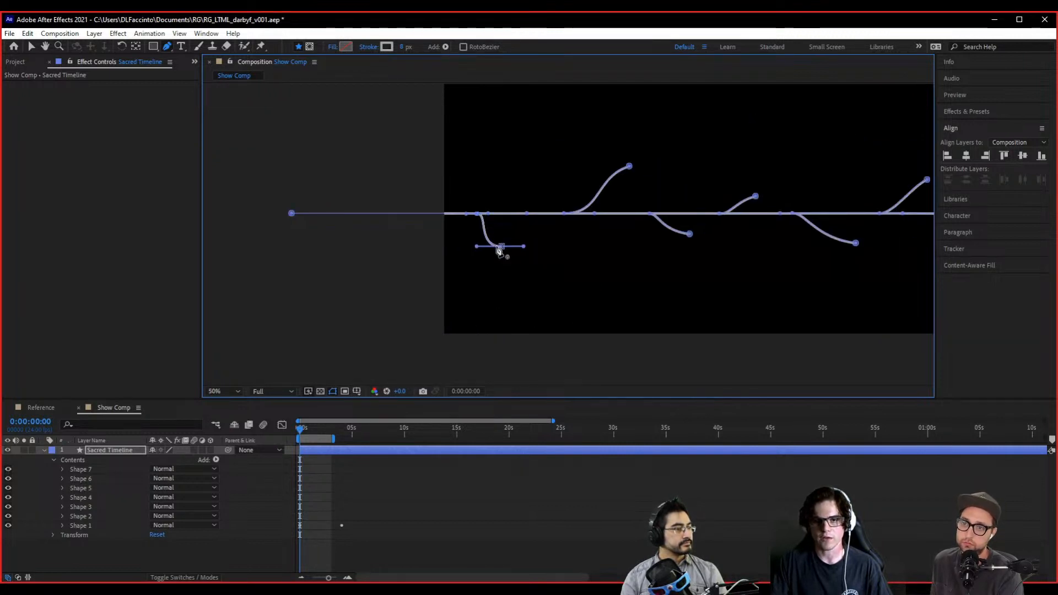
key("period")
left_click_drag(545, 255, 529, 330)
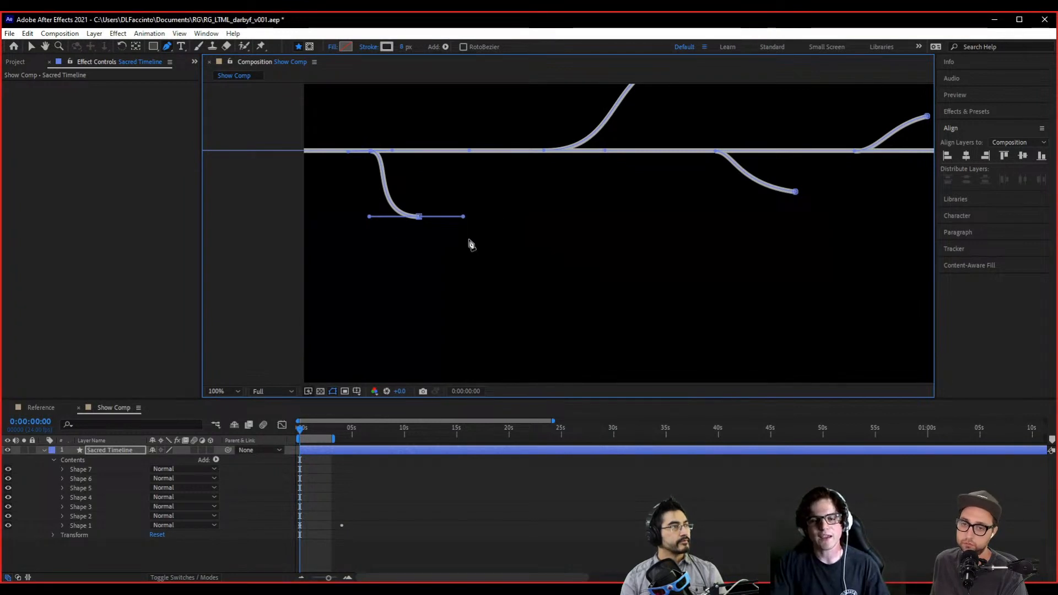
left_click_drag(454, 241, 481, 340)
scroll(508, 264, "up", 1)
key("g")
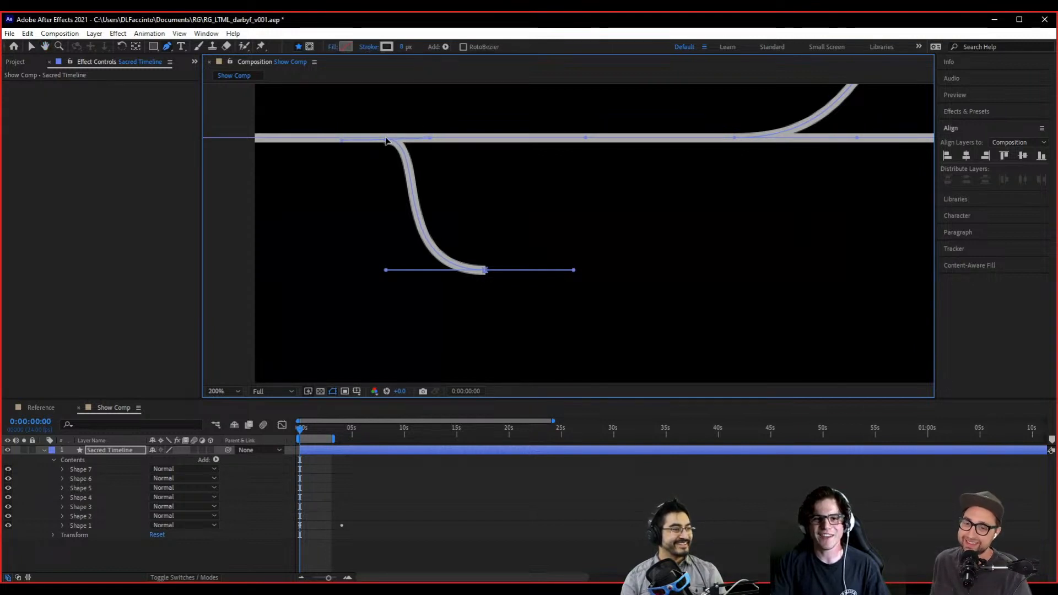
left_click_drag(590, 262, 518, 248)
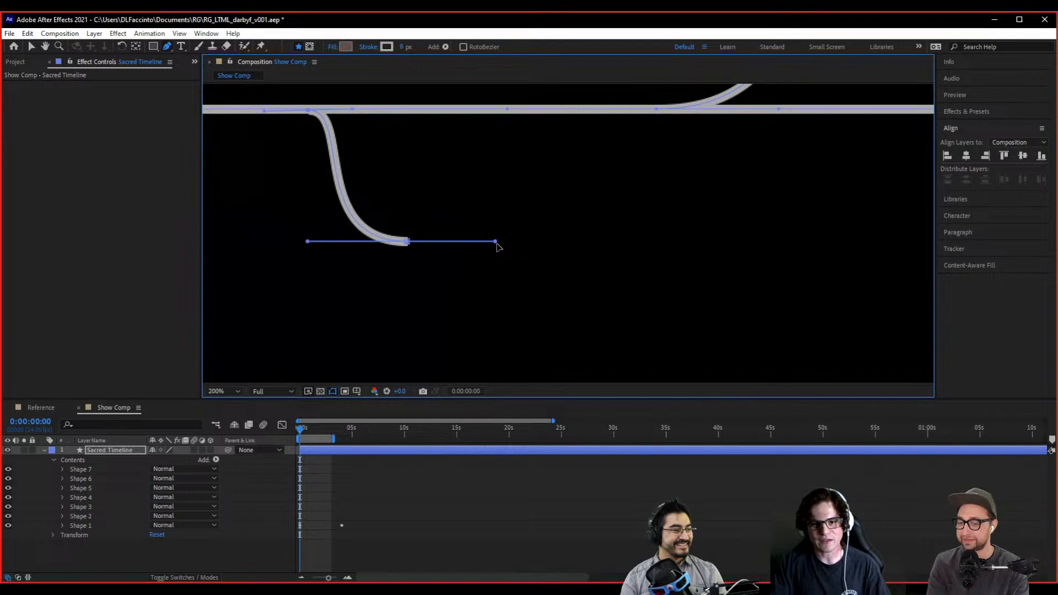
left_click_drag(497, 246, 495, 264)
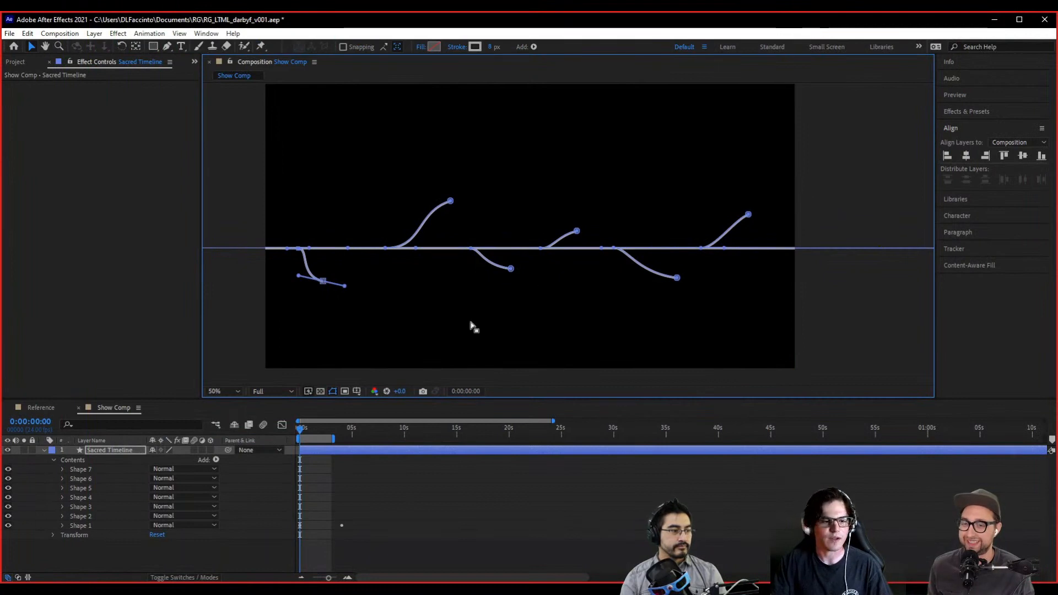
- Reveal the Path property of the leftmost branch, Shape 7, and start keyframing it at 0:00:00:00
scroll(471, 326, "up", 2)
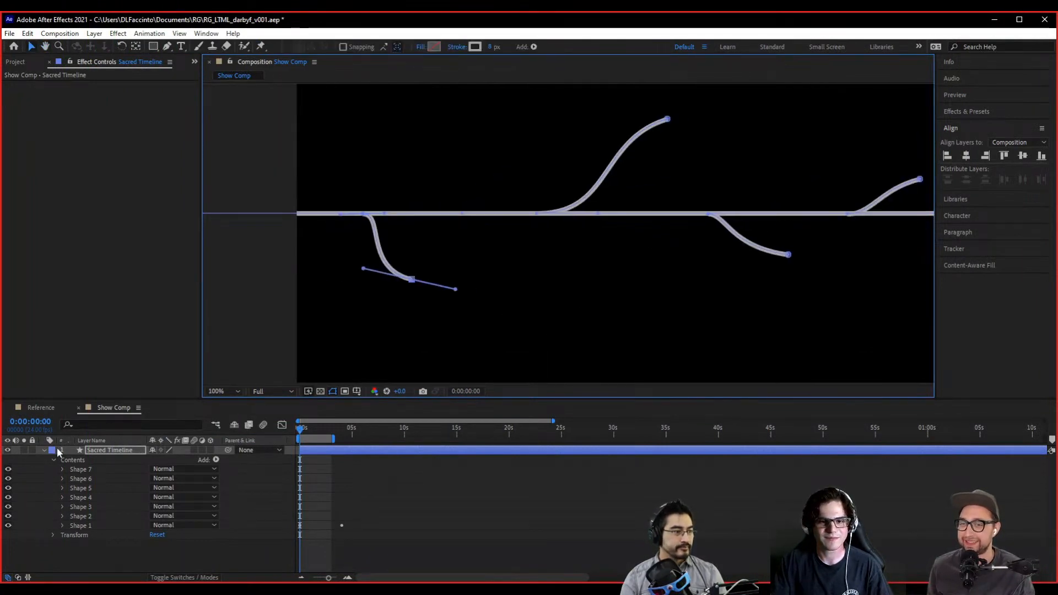
left_click(86, 470)
scroll(494, 305, "up", 2)
left_click_drag(470, 295, 608, 334)
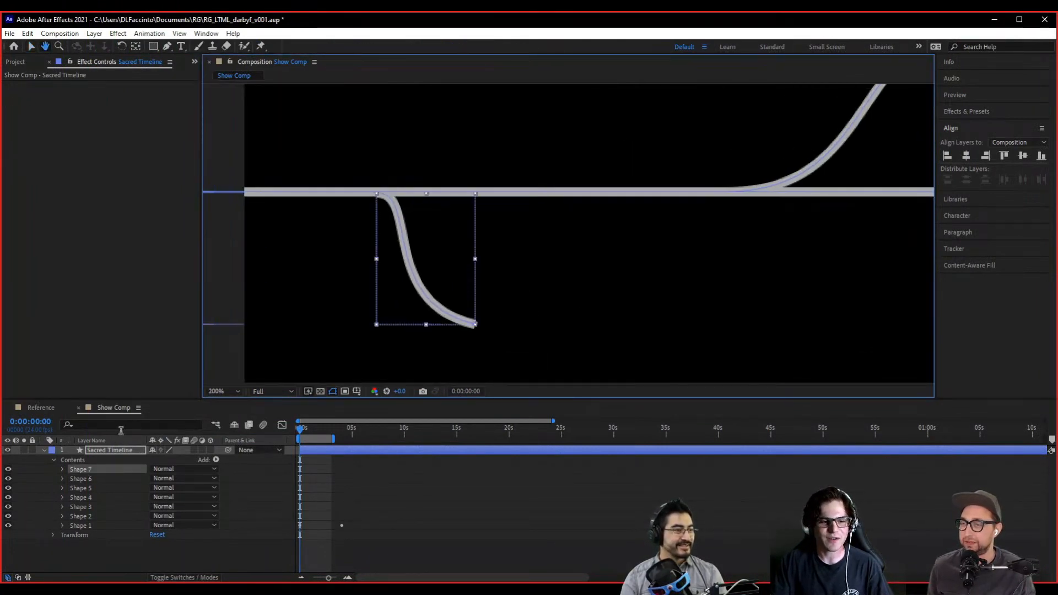
left_click(63, 469)
left_click(72, 478)
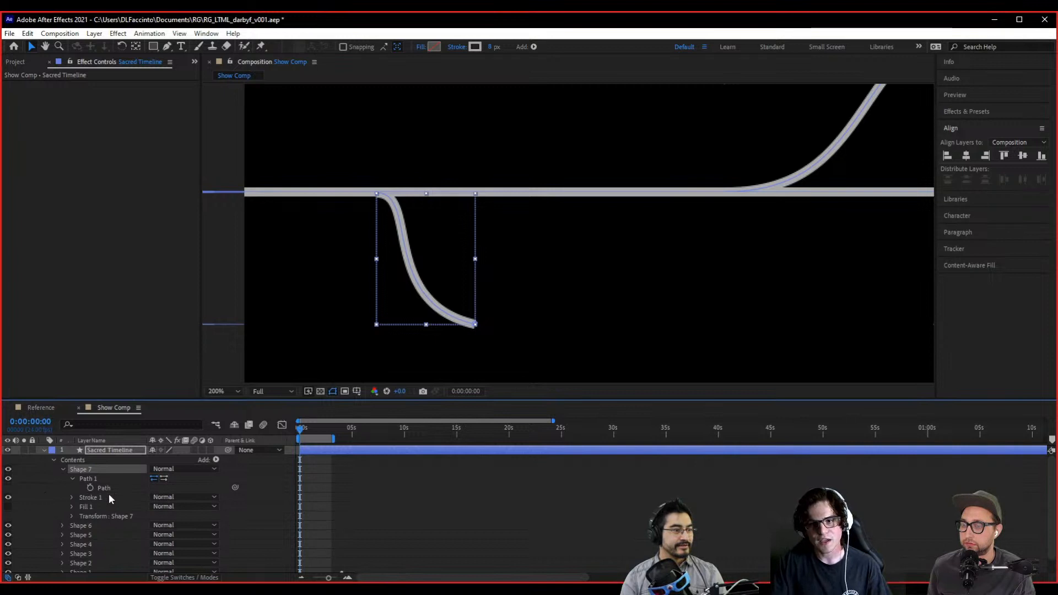
scroll(754, 243, "down", 2)
left_click_drag(711, 276, 573, 312)
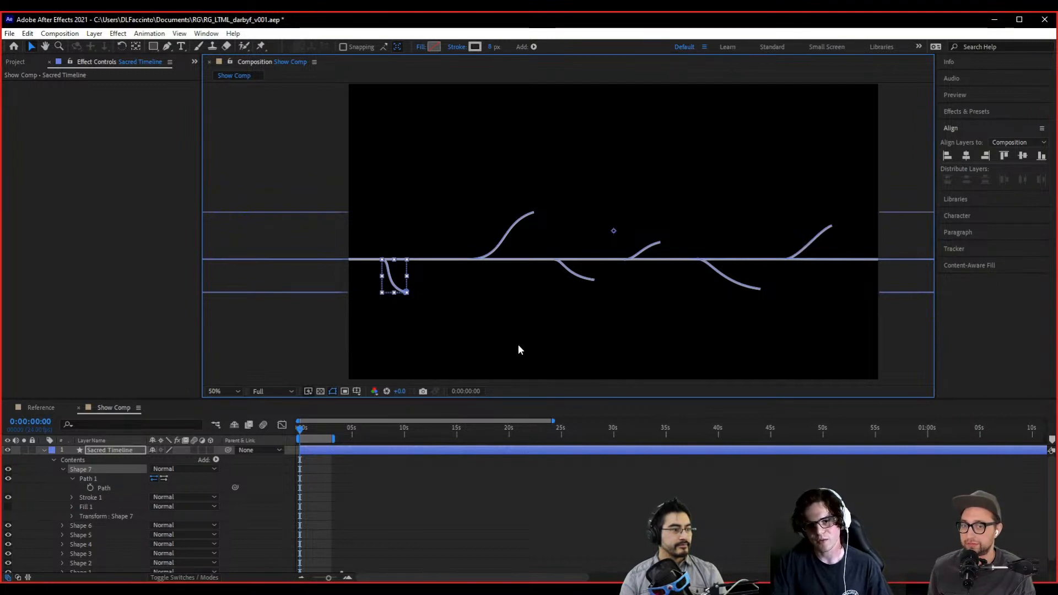
scroll(531, 314, "up", 4)
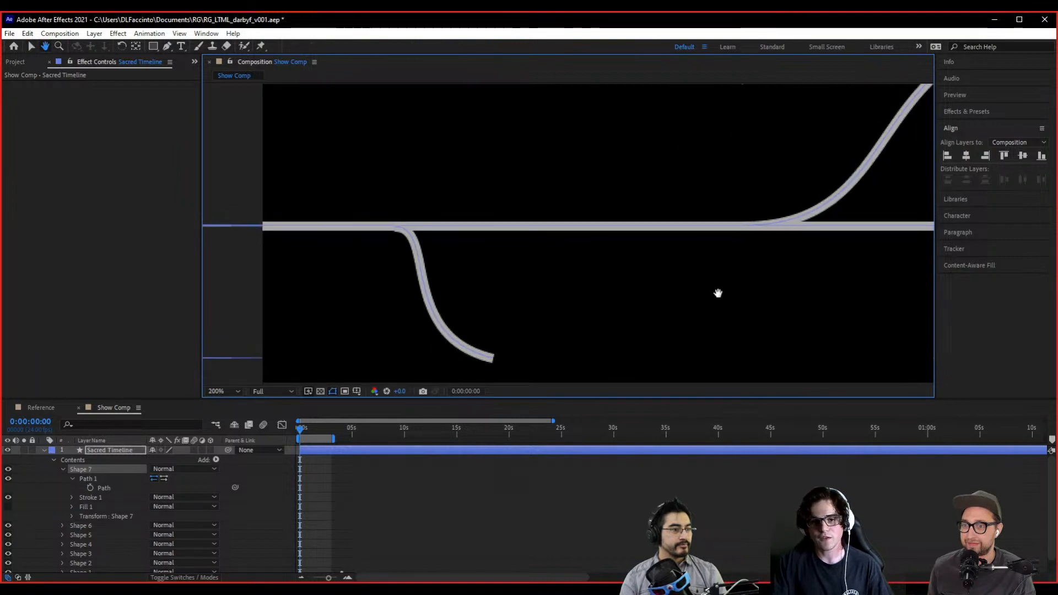
double_click(421, 270)
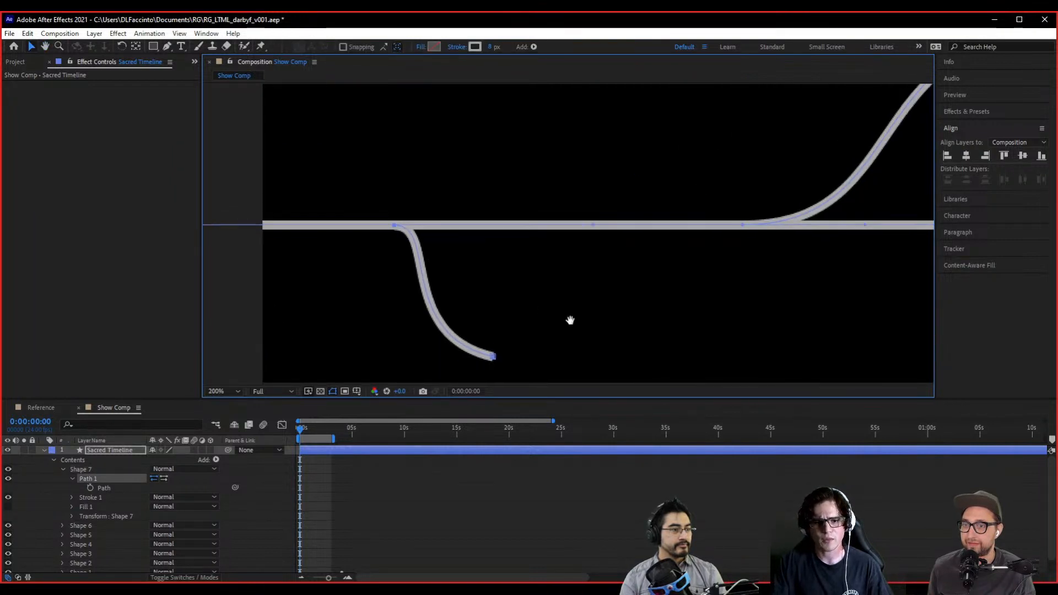
left_click_drag(569, 319, 560, 290)
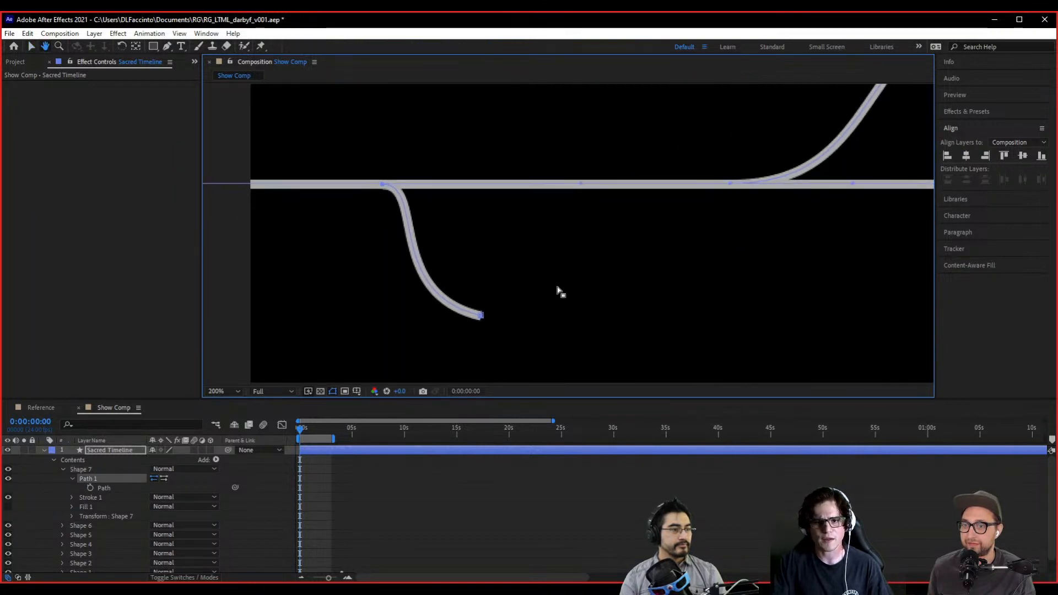
left_click(89, 487)
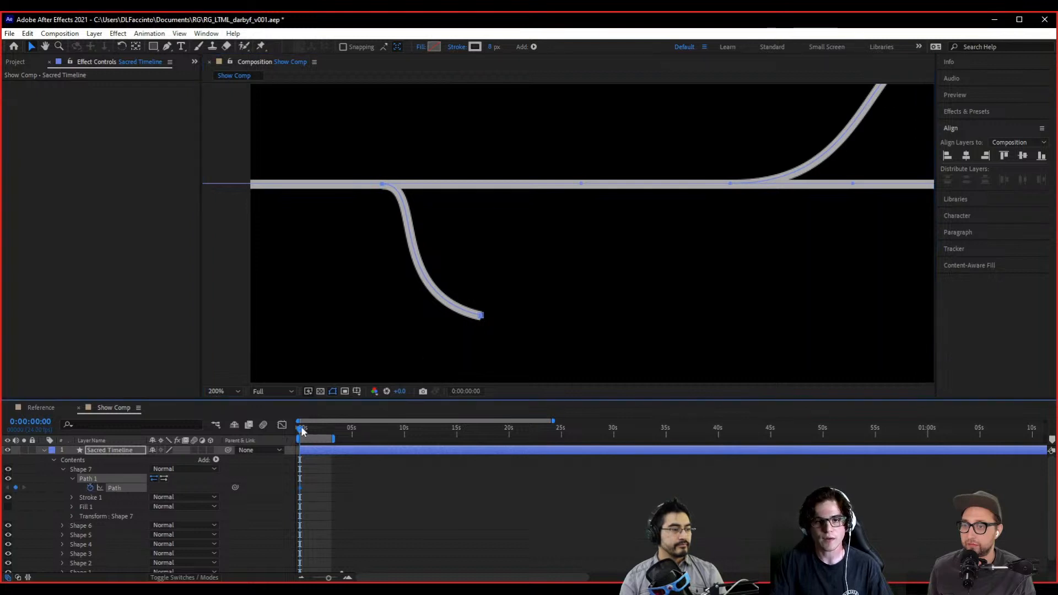
- Keyframe Shape 7's path at 0:00:01:08 and 0:00:02:04, moving the branch up to meet the main line at each time
left_click_drag(302, 432, 314, 429)
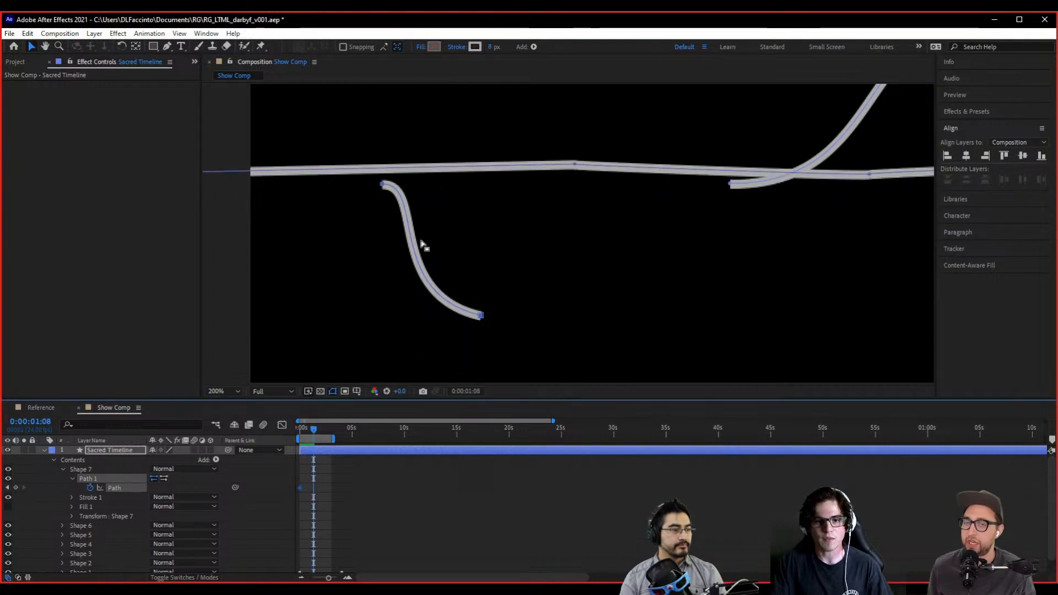
left_click_drag(416, 248, 418, 233)
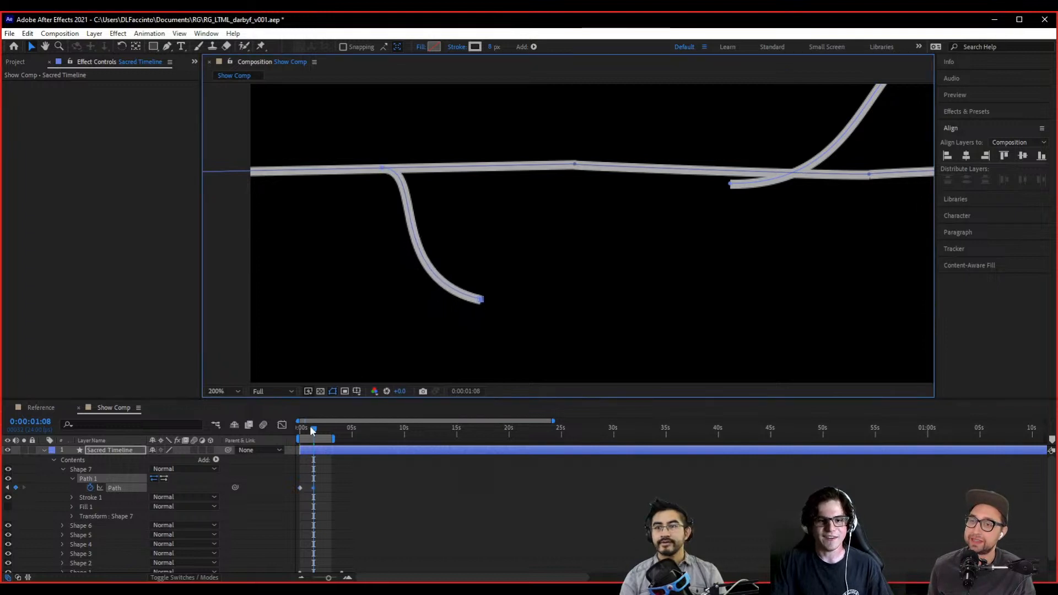
left_click_drag(312, 429, 323, 429)
left_click_drag(401, 304, 449, 363)
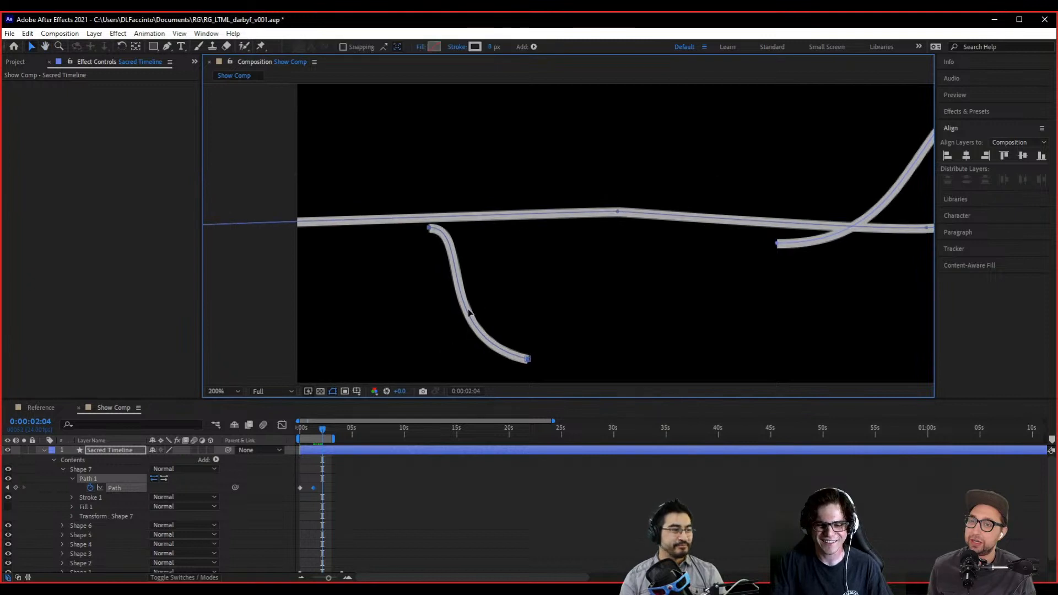
left_click_drag(468, 312, 468, 302)
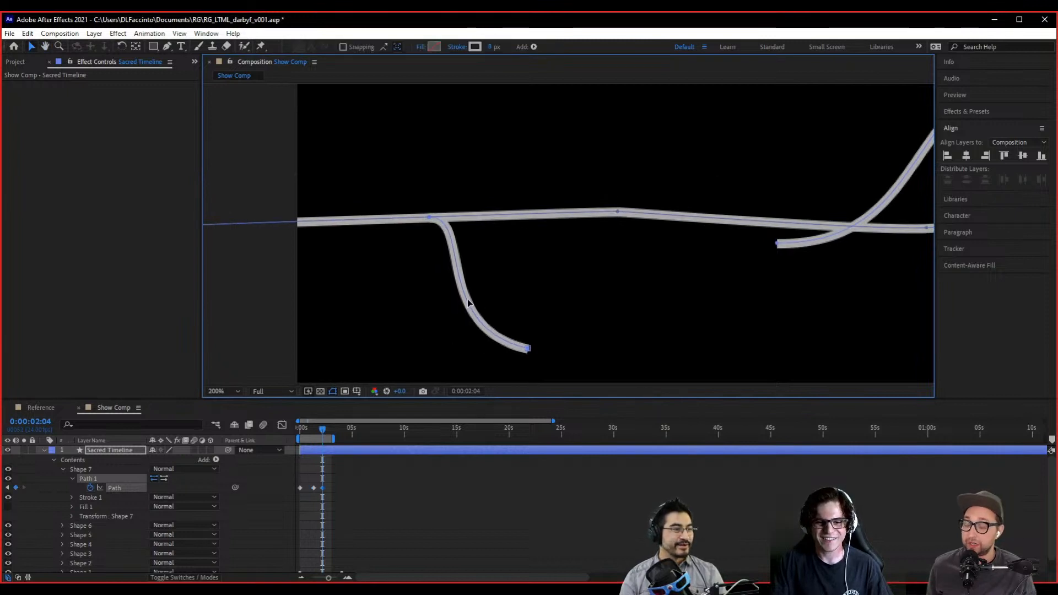
- Keyframe Shape 7's path at 0:00:02:22 and 0:00:03:13, raising the branch to stay attached to the main line
left_click_drag(323, 432, 330, 431)
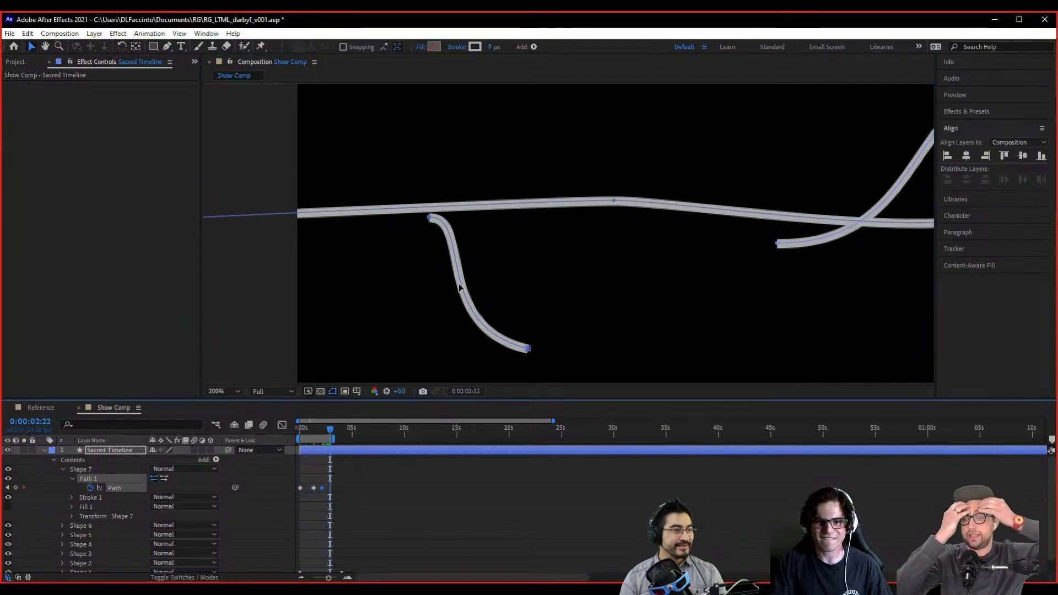
left_click_drag(459, 286, 461, 276)
left_click_drag(334, 428, 336, 428)
left_click_drag(464, 286, 464, 277)
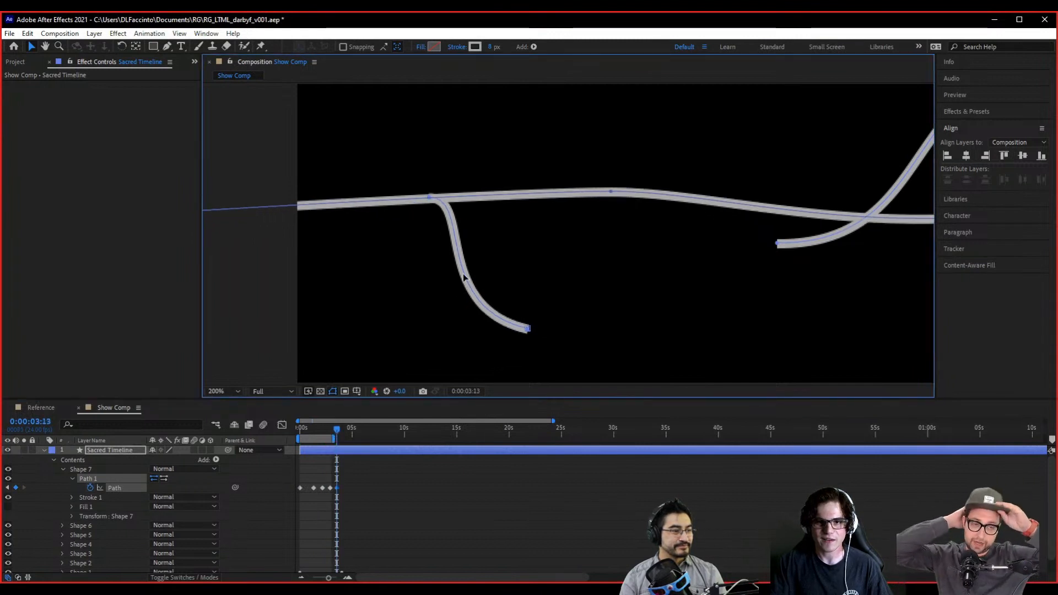
- Preview the animation from the first frame to check how the leftmost branch follows the main line
left_click_drag(332, 429, 245, 436)
scroll(540, 308, "down", 2)
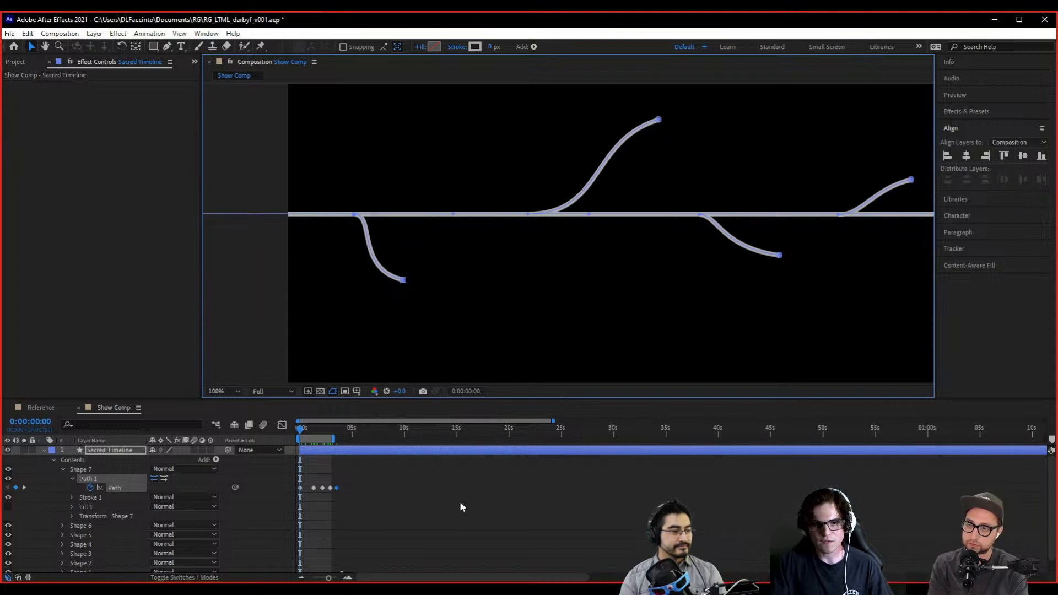
key("space")
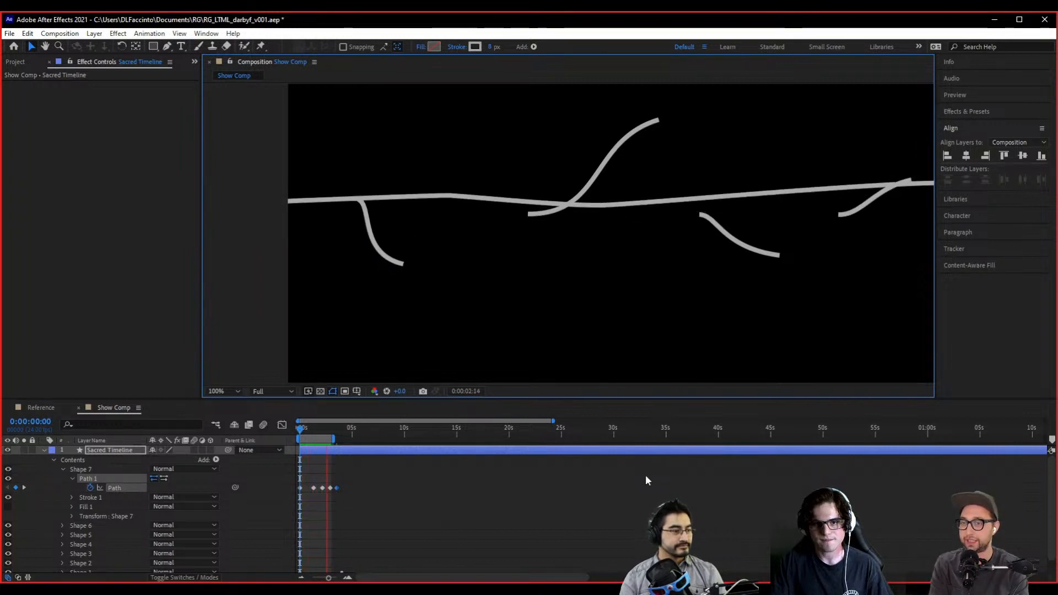
- Keyframe Shape 7's path at 0:00:02:18, adjusting the start of the leftmost branch to blend into the main line
key("space")
scroll(342, 274, "up", 2)
scroll(668, 342, "up", 2)
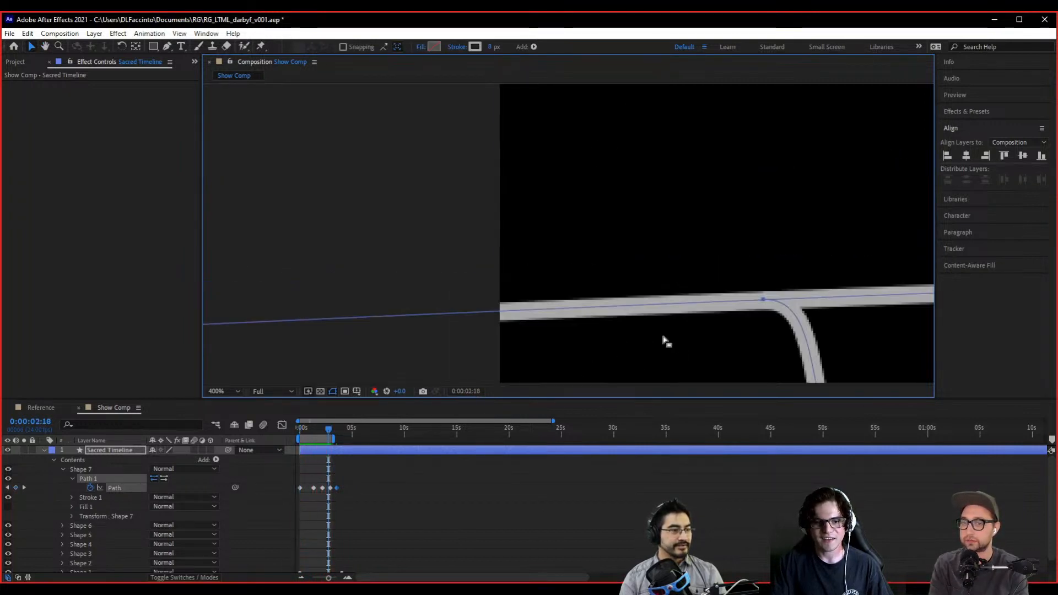
left_click(88, 470)
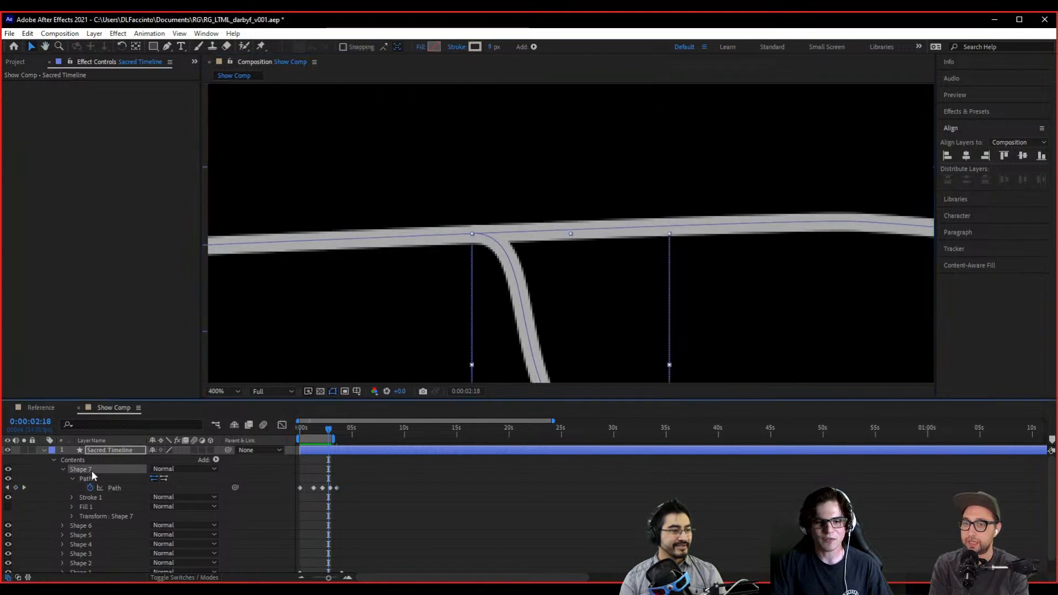
left_click(91, 479)
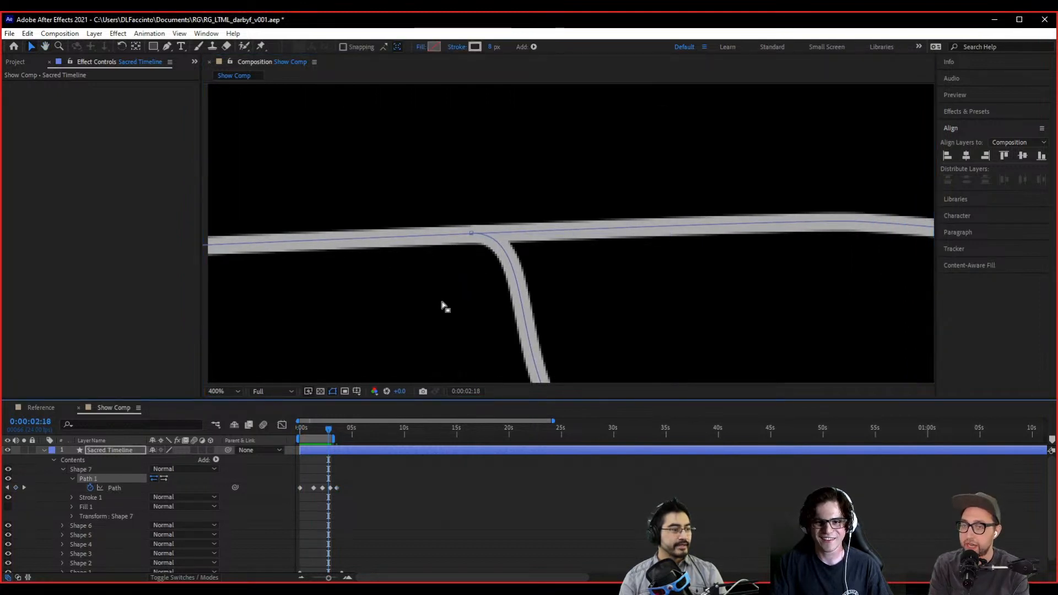
left_click(472, 235)
left_click_drag(558, 229, 546, 226)
left_click_drag(557, 299, 402, 99)
scroll(685, 312, "down", 2)
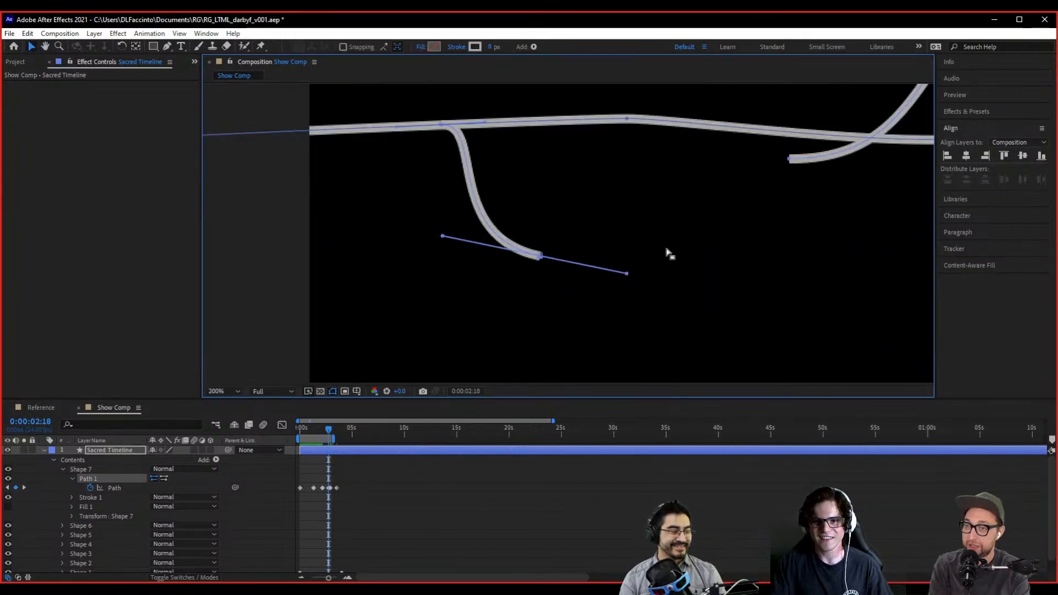
- Collapse Shape 7 and select Shape 6, the rightmost branch
left_click_drag(668, 253, 554, 307)
left_click_drag(593, 279, 375, 311)
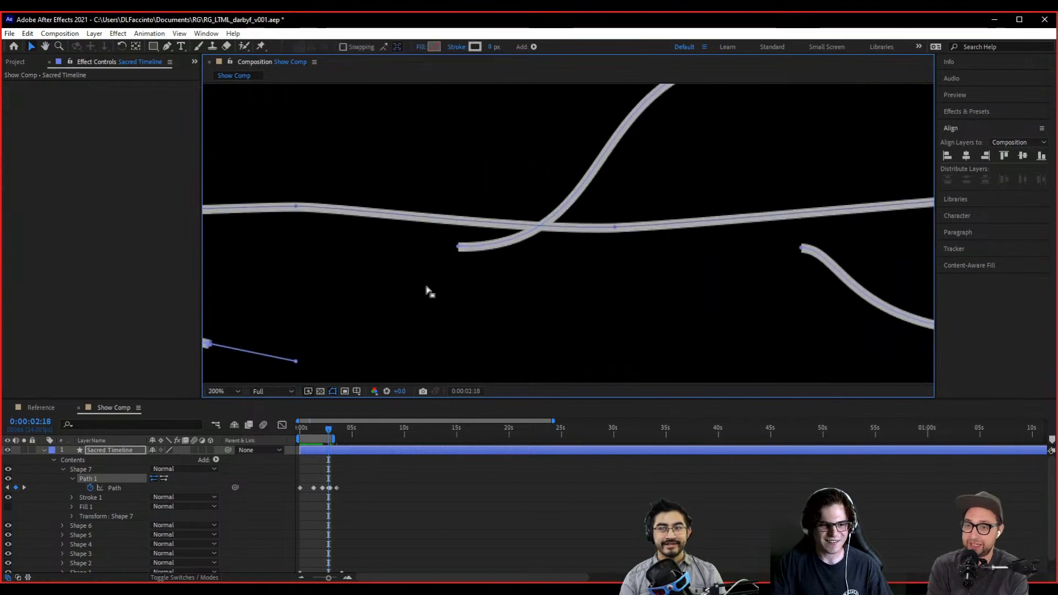
left_click(63, 469)
left_click(82, 479)
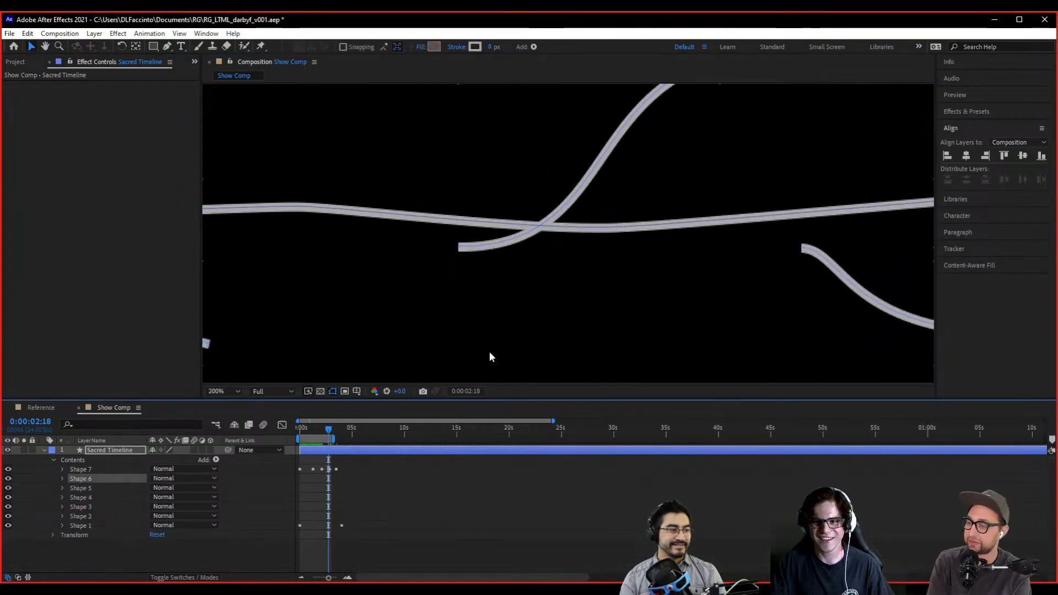
scroll(573, 336, "down", 2)
left_click_drag(657, 319, 307, 295)
left_click_drag(622, 319, 284, 339)
scroll(431, 307, "up", 1)
left_click_drag(431, 306, 497, 336)
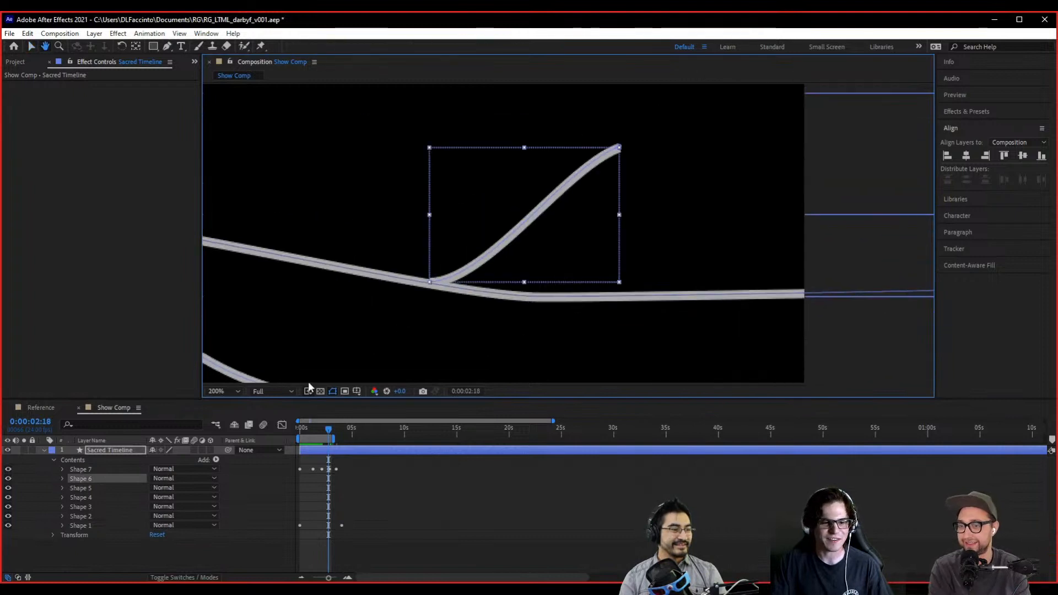
- Reveal Shape 6's Path property and start keyframing it at 0:00:00:00
left_click(62, 478)
mouse_move(328, 428)
left_mouse_down()
mouse_move(340, 431)
mouse_move(270, 432)
left_mouse_up()
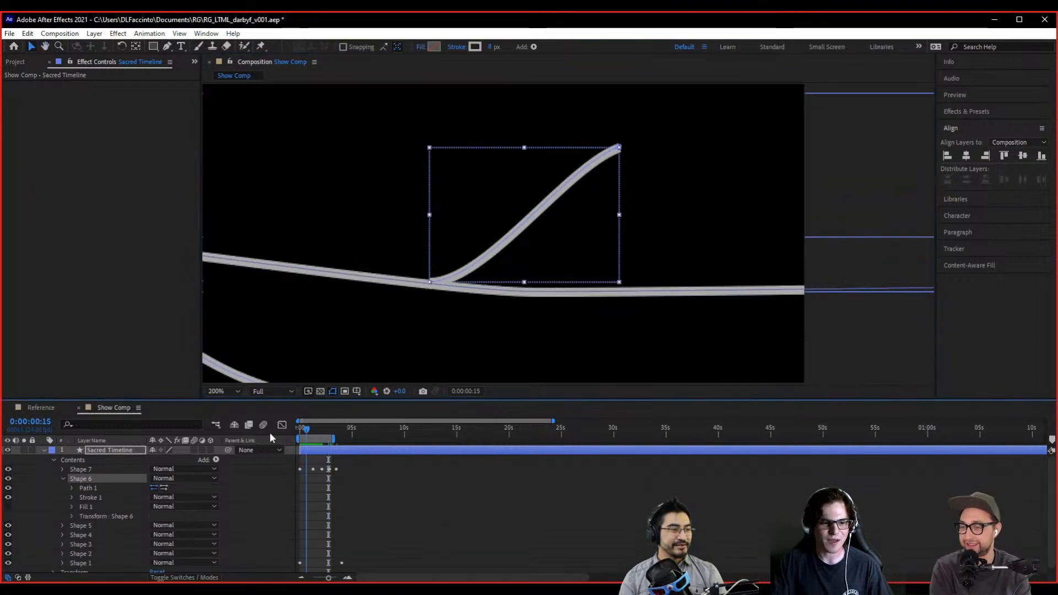
left_click(72, 488)
left_click(90, 497)
left_click_drag(394, 310, 439, 296)
scroll(439, 296, "up", 1)
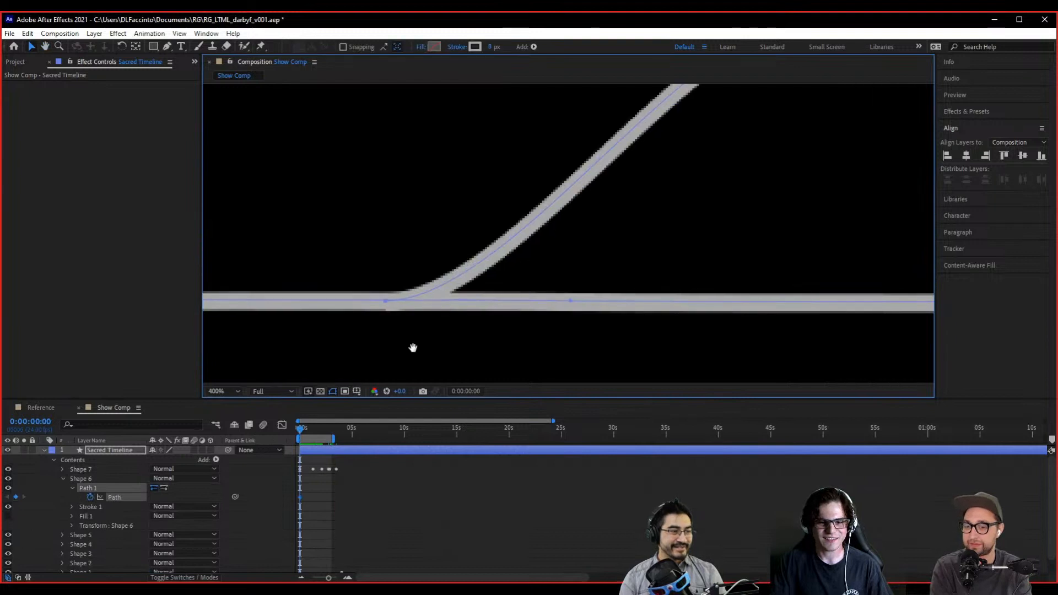
- Keyframe Shape 6's path at 0:00:01:11, 0:00:02:18 and 0:00:03:08, moving the branch to stay on the main line
left_click_drag(411, 347, 447, 343)
left_click_drag(300, 430, 317, 429)
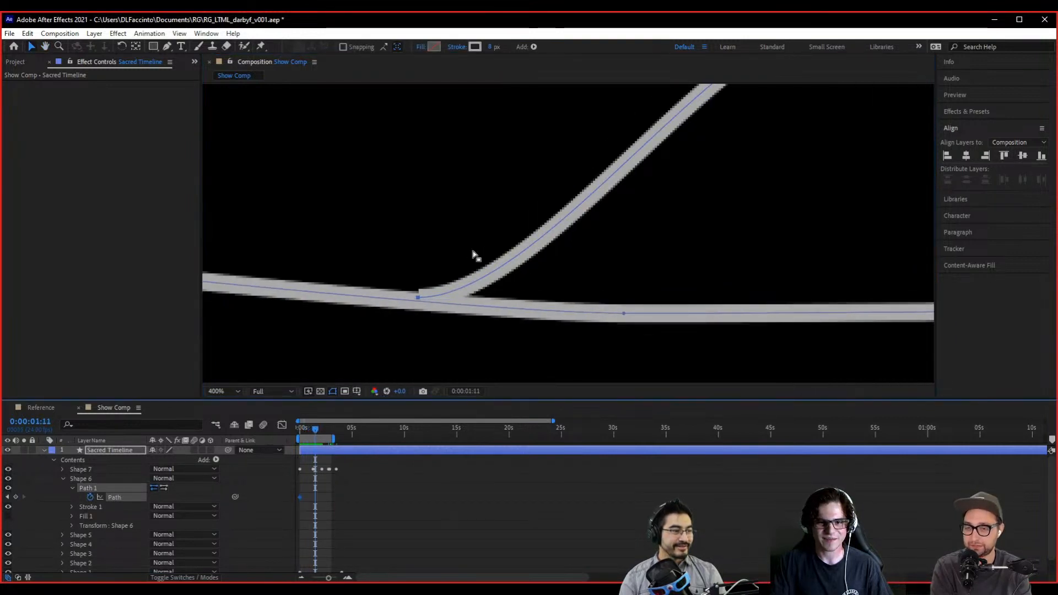
left_click_drag(479, 279, 480, 287)
left_click_drag(315, 430, 330, 434)
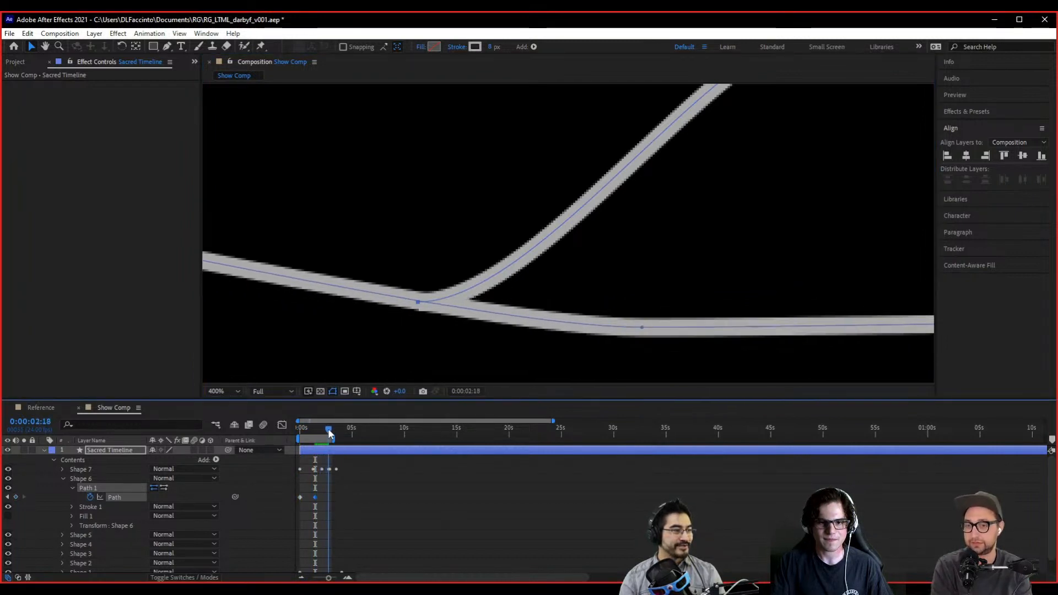
left_click_drag(442, 298, 446, 299)
left_click_drag(332, 427, 335, 426)
left_click_drag(454, 297, 458, 295)
- Deselect the Sacred Timeline layer and save the project
scroll(529, 312, "down", 4)
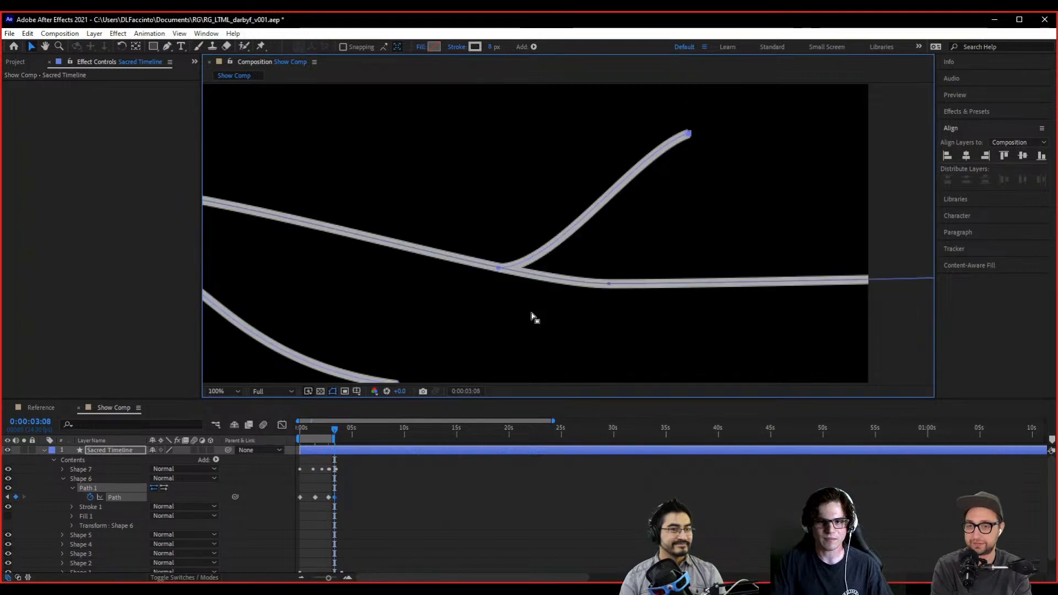
scroll(591, 316, "down", 2)
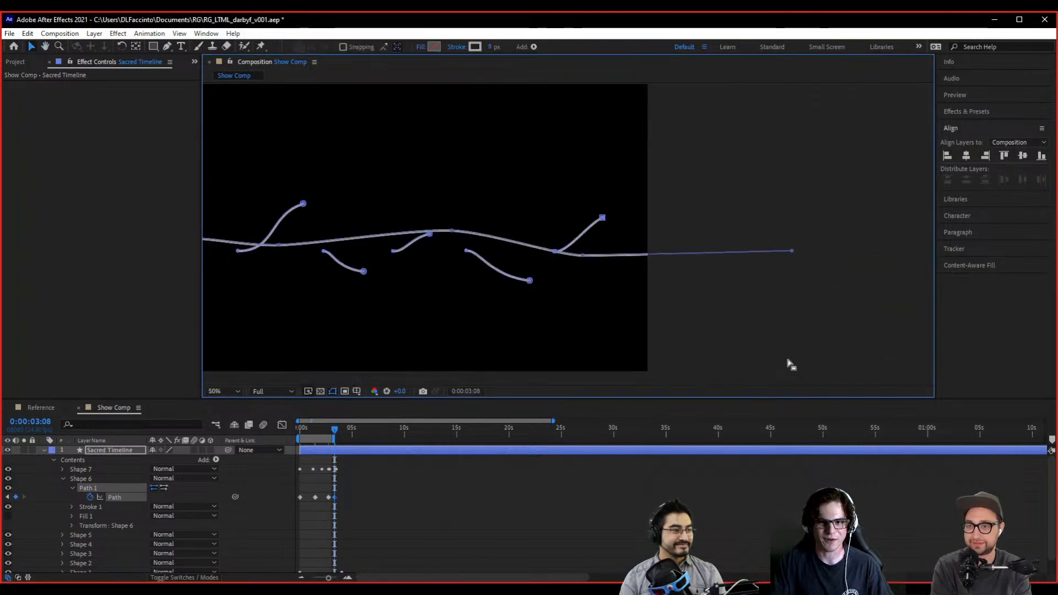
left_click(809, 352)
left_click(805, 351)
scroll(671, 348, "down", 2)
key("ctrl+s")
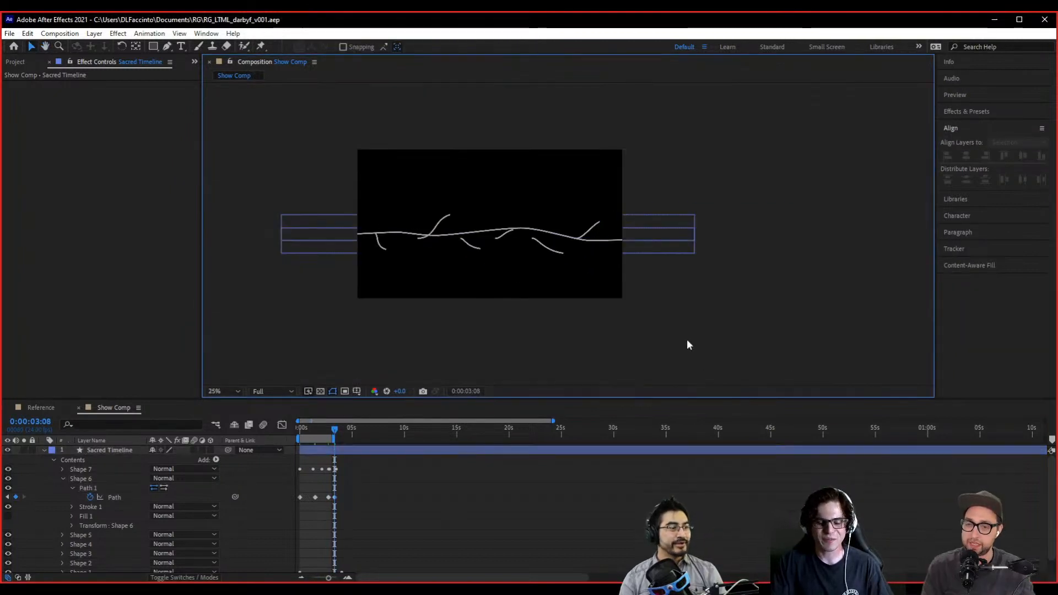
- Return to 0:00:00:00 and collapse Shape 6's properties
scroll(675, 333, "up", 2)
left_click_drag(660, 325, 727, 344)
left_click_drag(324, 429, 223, 433)
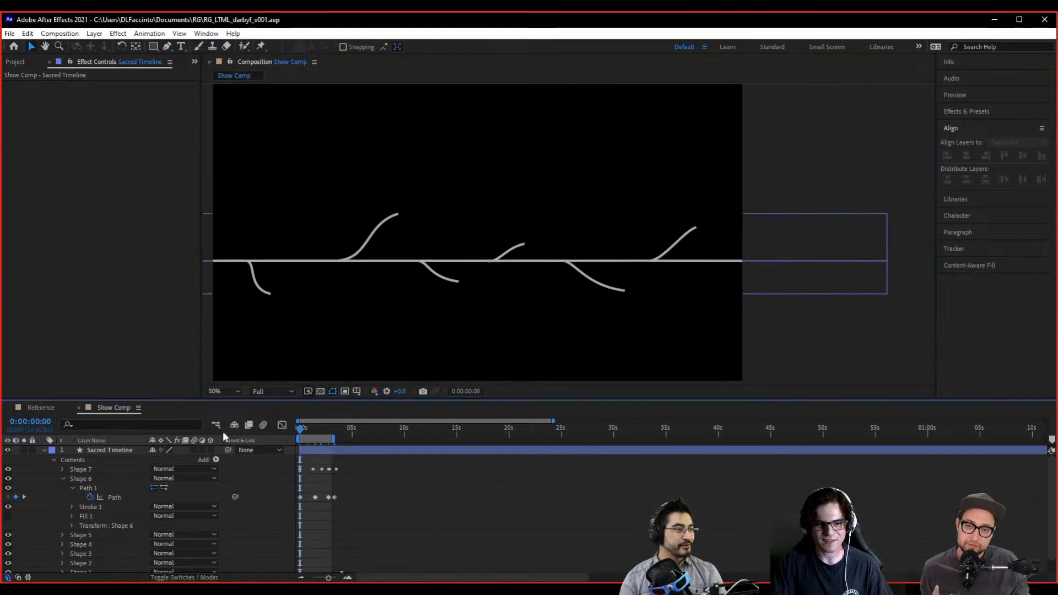
left_click(77, 477)
left_click(60, 478)
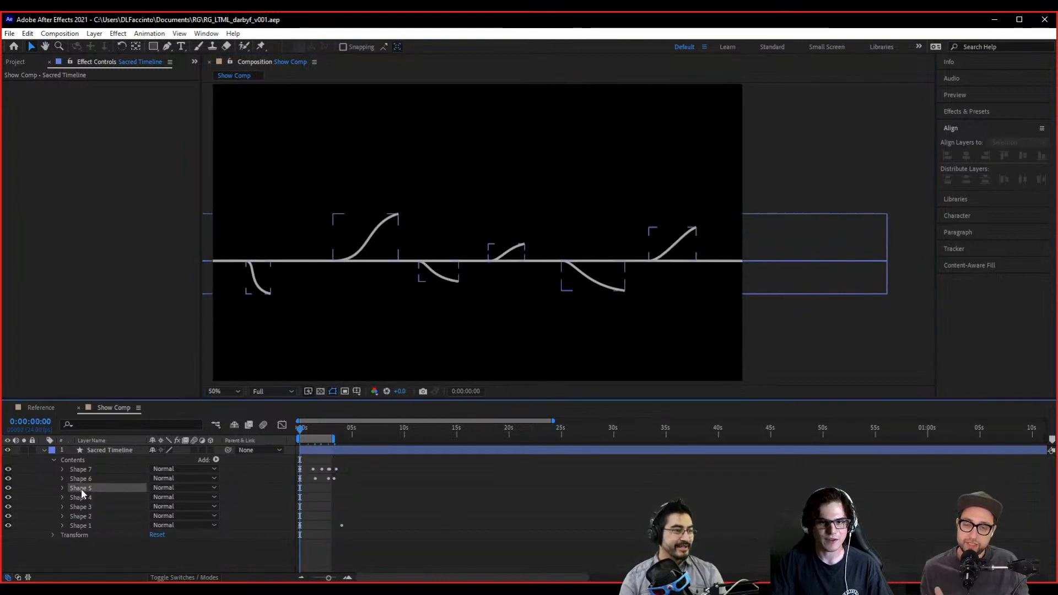
- Start keyframing Shape 5's path at 0:00:00:00 and align the short upper branch with the main line
left_click(81, 488)
scroll(523, 259, "up", 3)
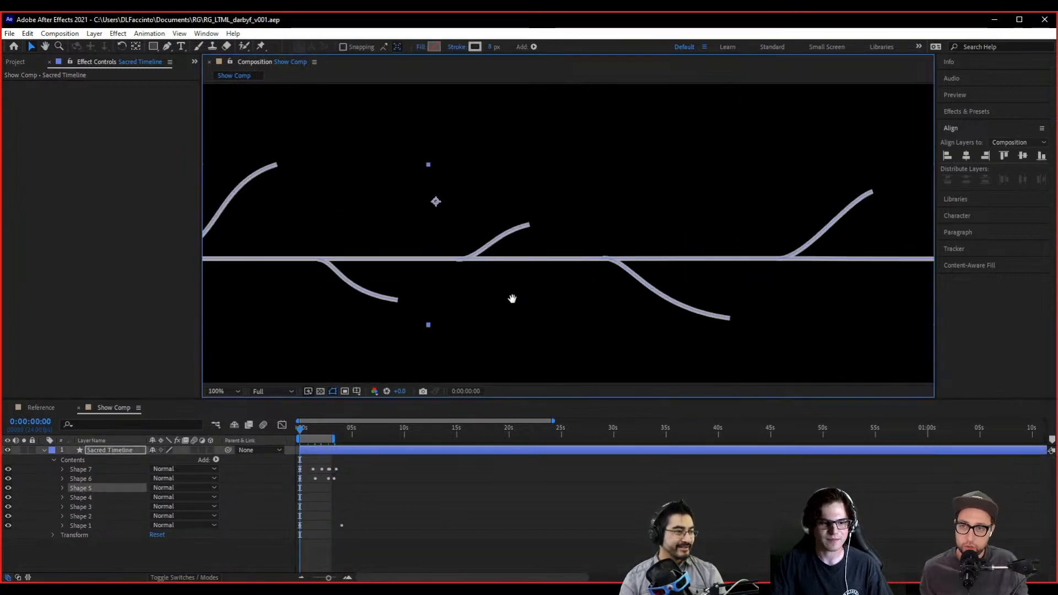
left_click(62, 488)
left_click(71, 498)
left_click(90, 506)
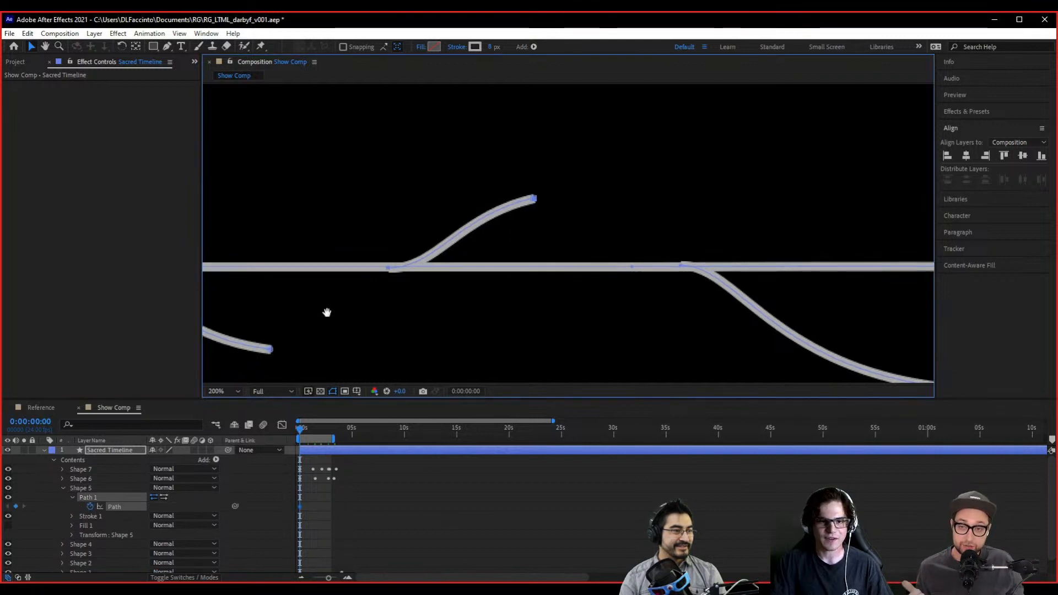
scroll(326, 309, "up", 2)
left_click_drag(350, 296, 352, 295)
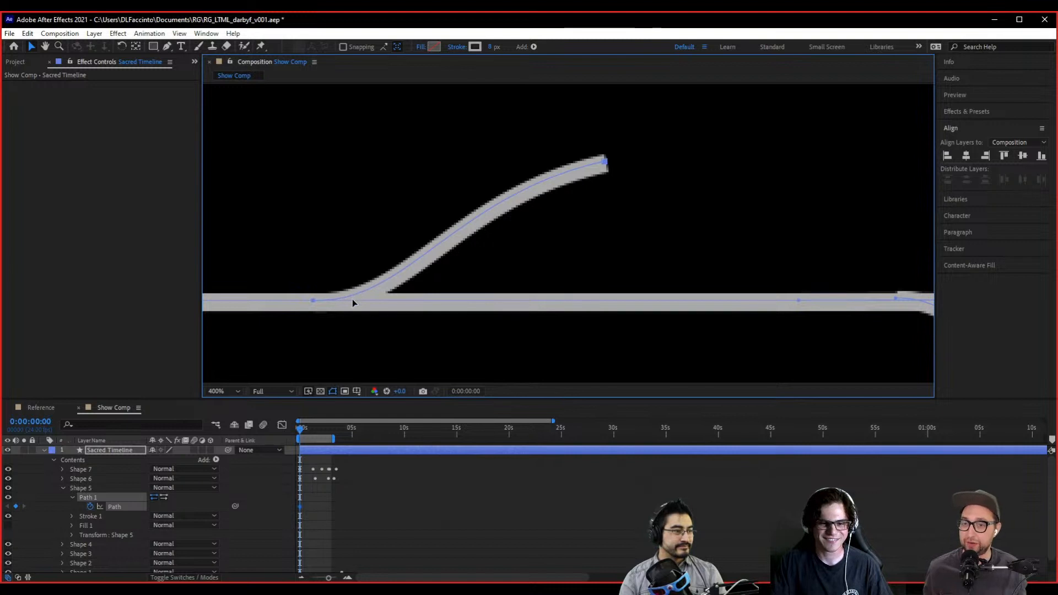
- Keyframe Shape 5's path at 0:00:00:18 and 0:00:01:08, moving the branch onto the main line at each time
left_click_drag(300, 429, 308, 428)
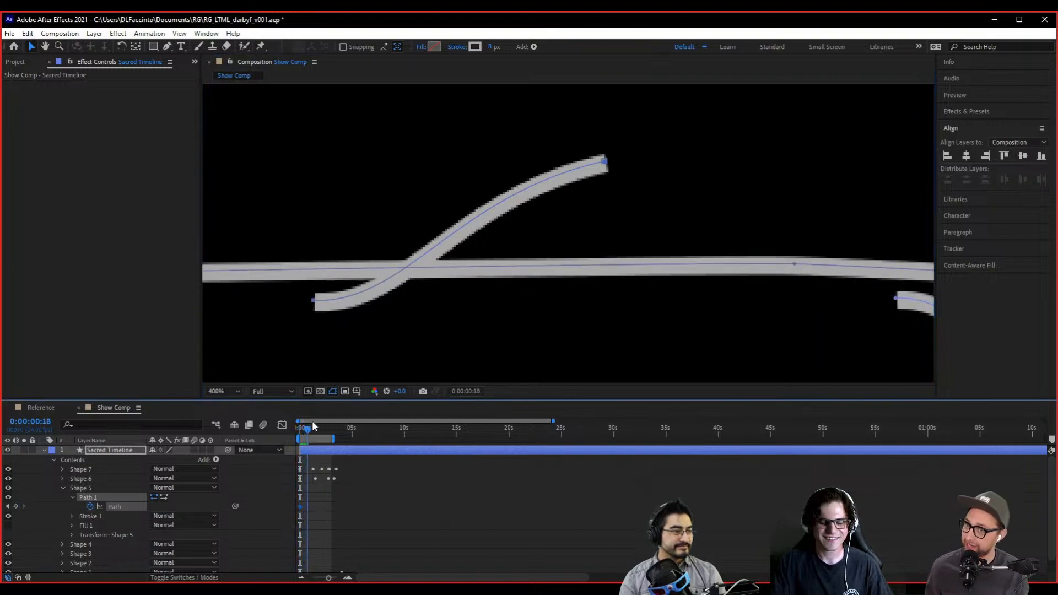
left_click_drag(350, 298, 349, 268)
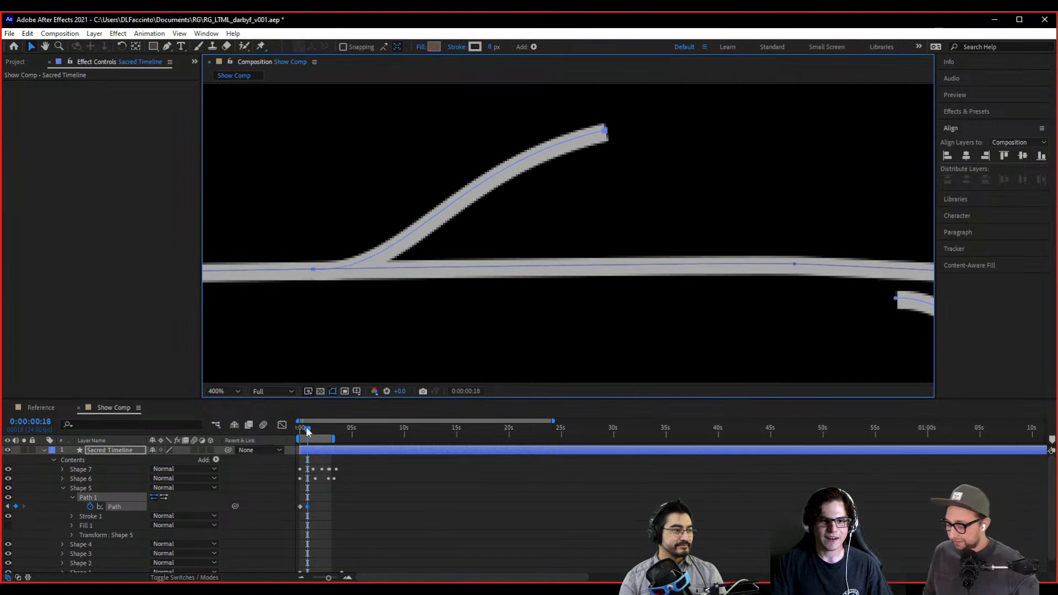
left_click_drag(308, 429, 313, 428)
left_click_drag(353, 262, 401, 296)
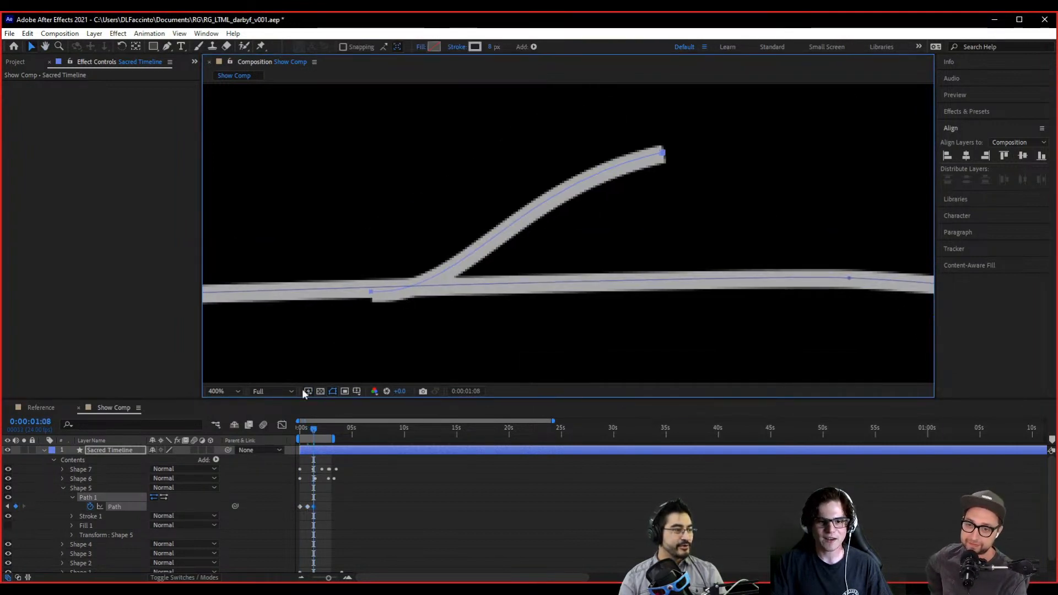
left_click(307, 391)
left_click(315, 406)
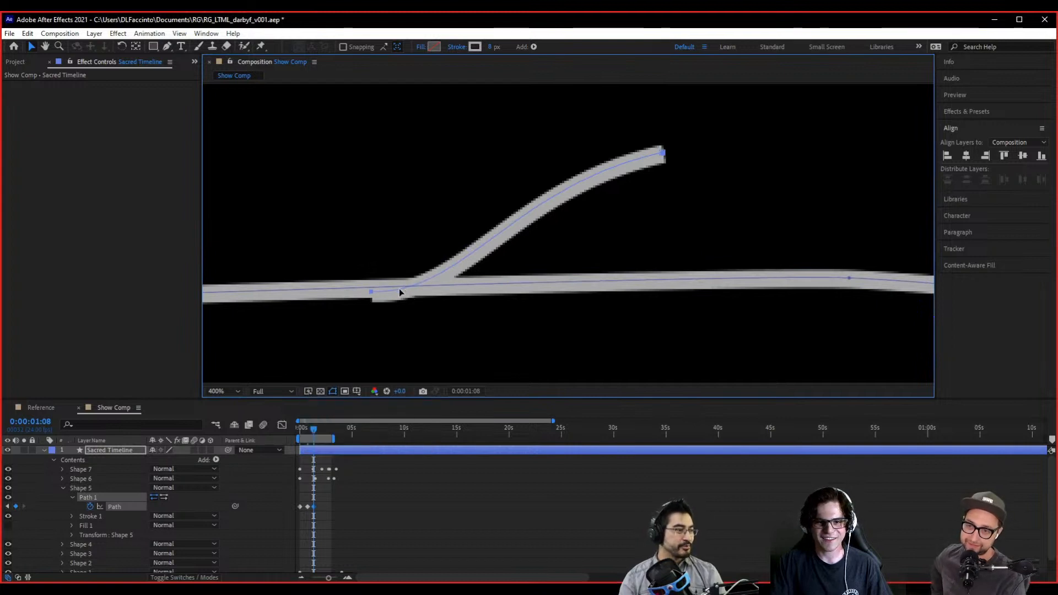
left_click_drag(399, 289, 400, 283)
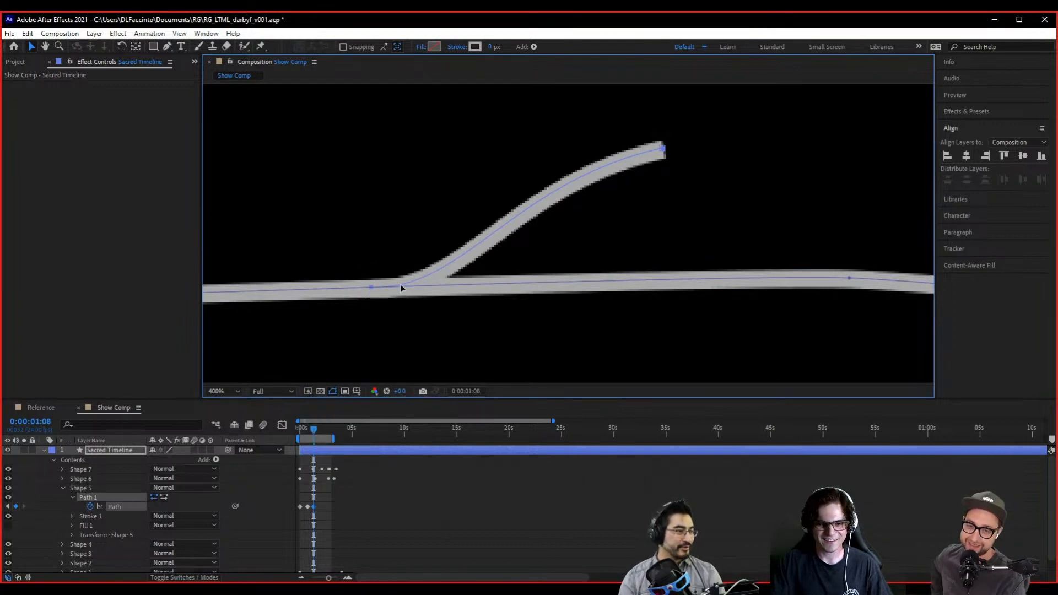
- Keyframe Shape 5's path at 0:00:01:23, 0:00:02:18 and 0:00:03:10, raising the branch to follow the main line
left_click_drag(309, 429, 320, 431)
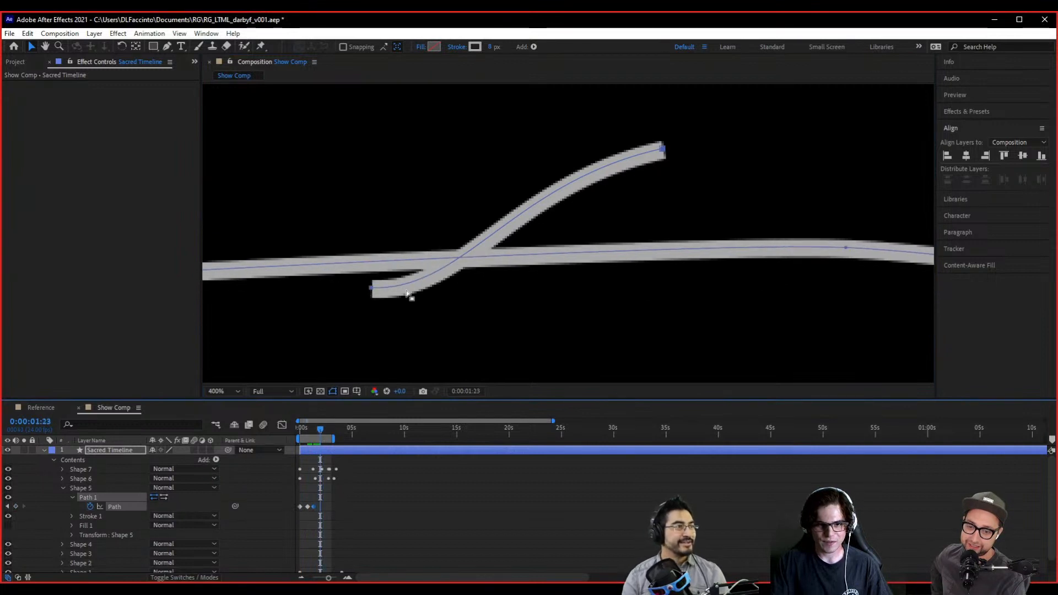
left_click_drag(407, 282, 409, 257)
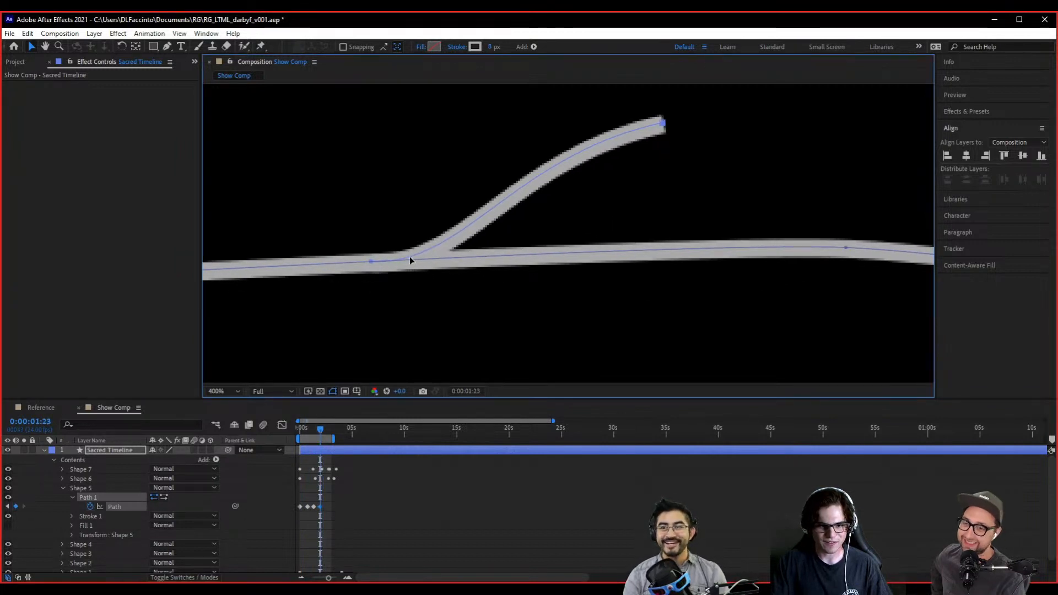
left_click_drag(320, 429, 329, 429)
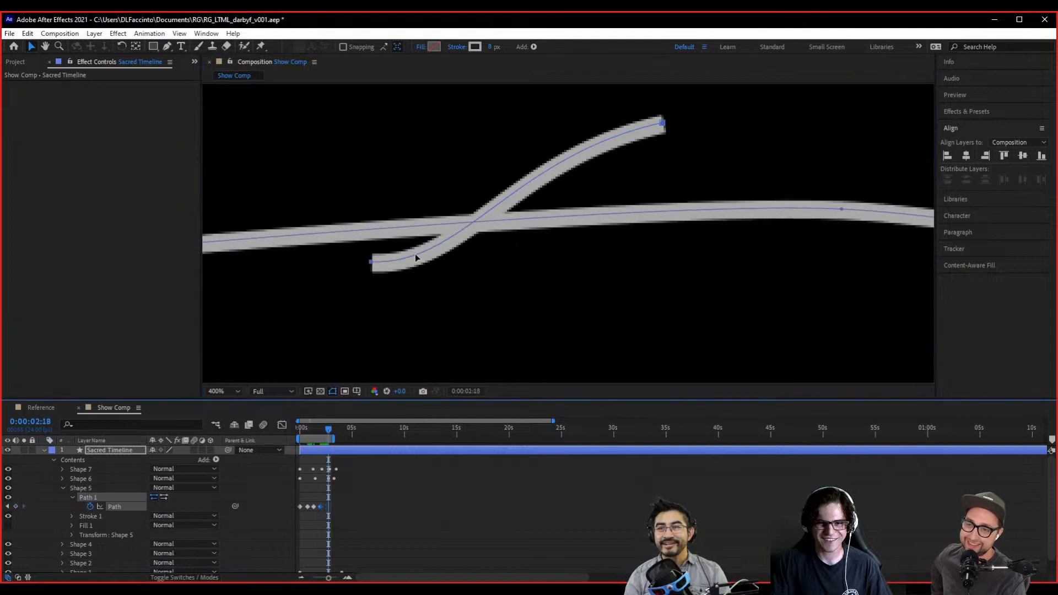
left_click_drag(422, 248, 425, 220)
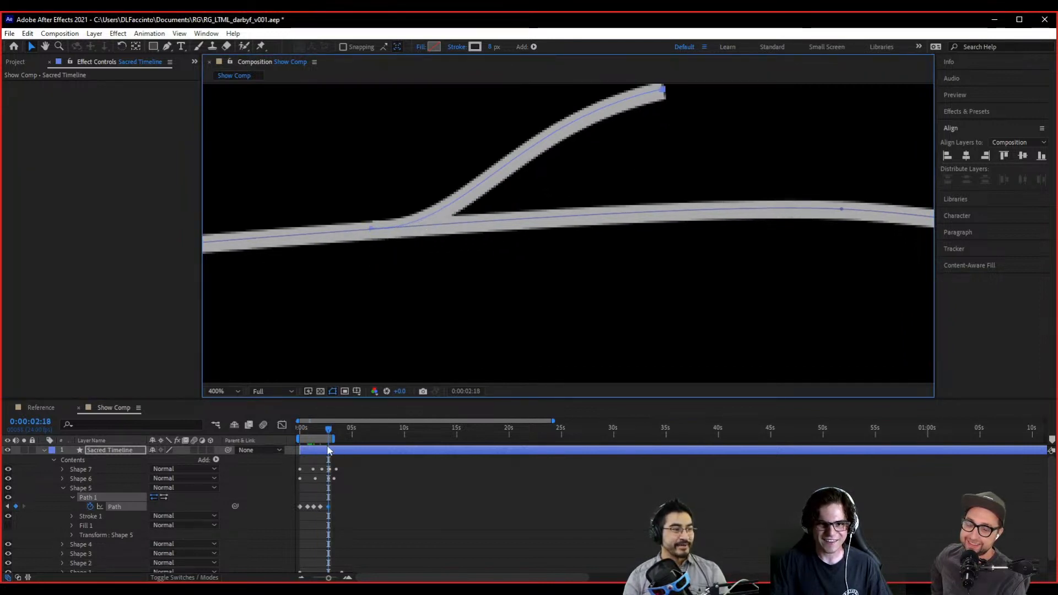
left_click_drag(329, 429, 335, 429)
left_click_drag(402, 223, 405, 197)
scroll(528, 312, "down", 4)
left_click_drag(507, 307, 473, 280)
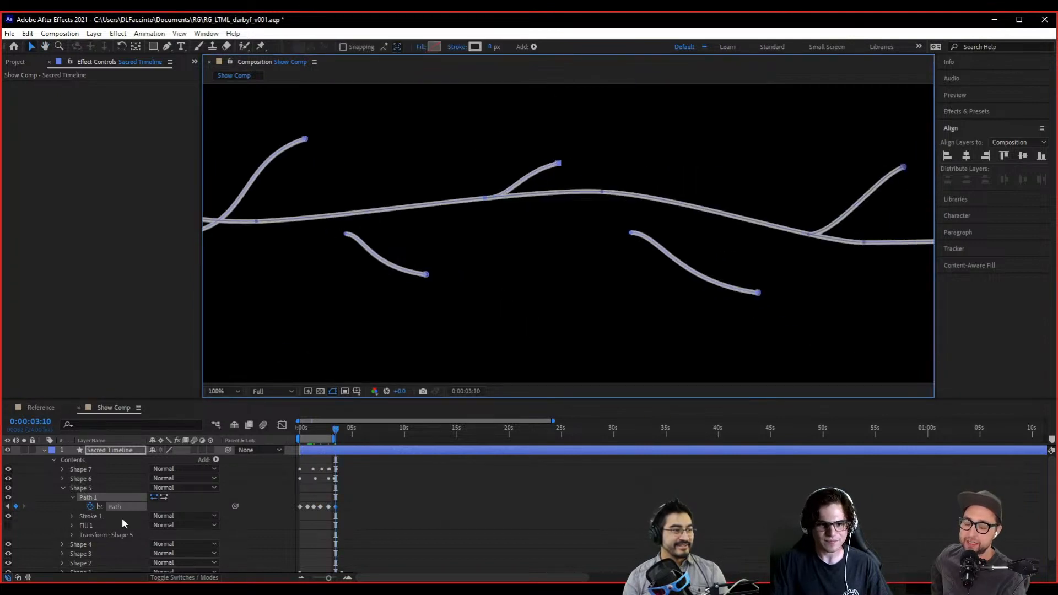
- Return to 0:00:00:00, collapse Shape 5, and start keyframing the Path property of Shape 4
left_click_drag(335, 429, 266, 421)
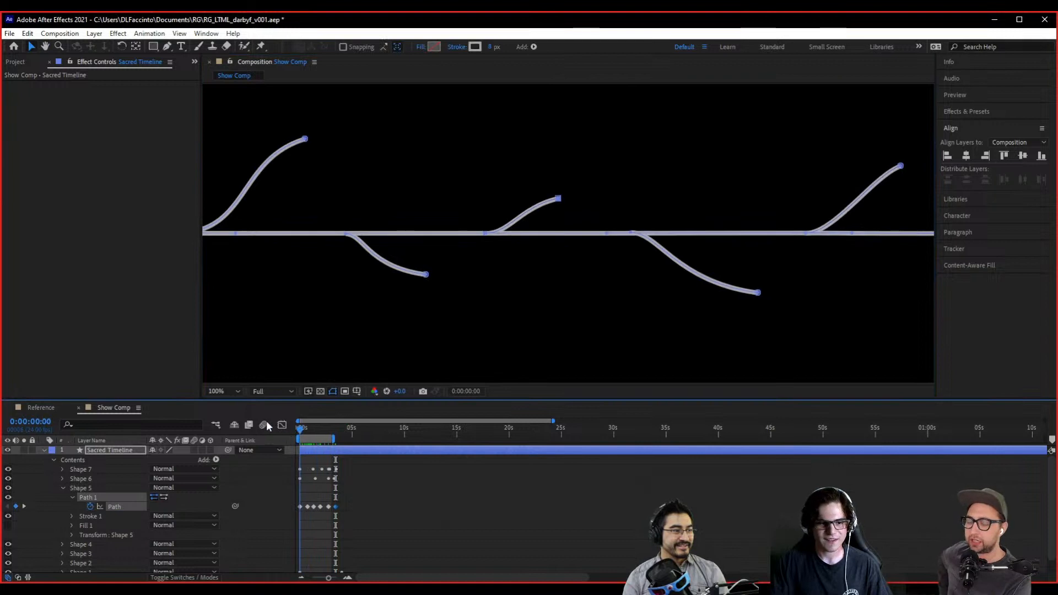
left_click_drag(499, 297, 433, 284)
key("v")
left_click(63, 488)
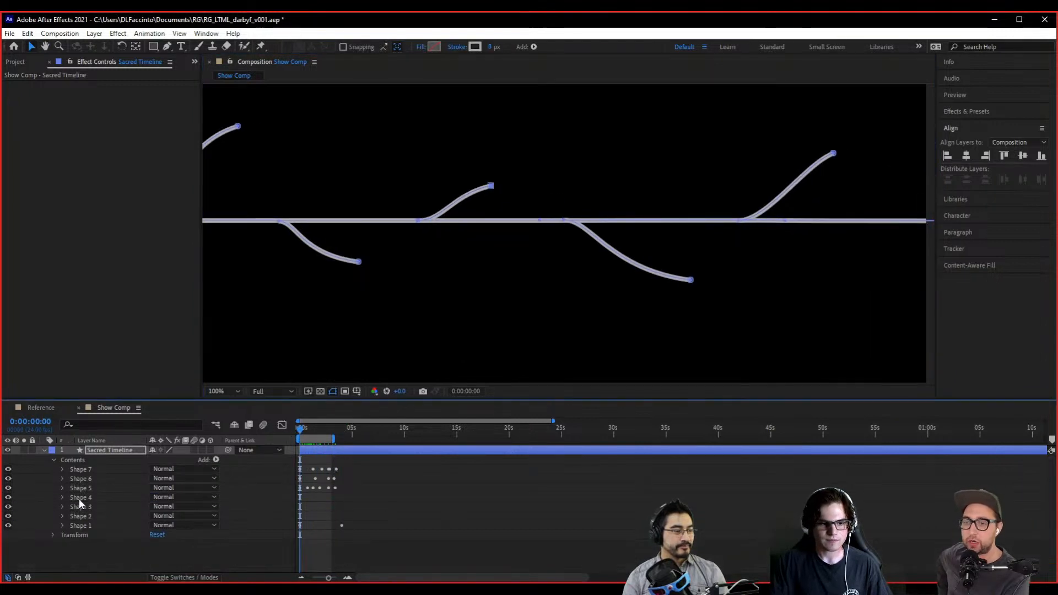
left_click(62, 497)
left_click(72, 506)
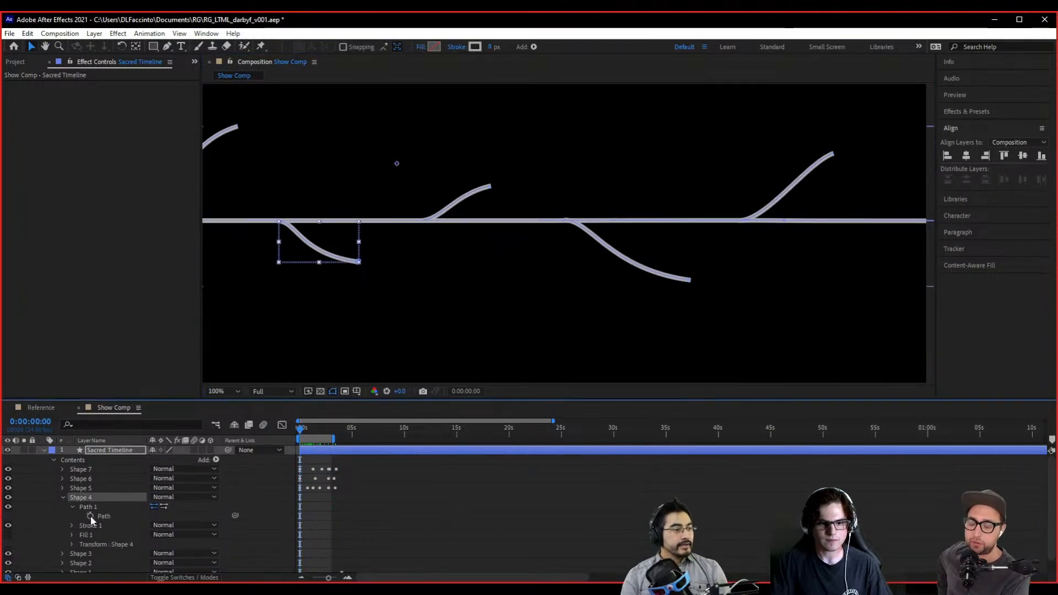
left_click(90, 516)
- Nudge Shape 4's path vertically at 0:00:00:00 to line its start up with the main line
scroll(515, 319, "up", 4)
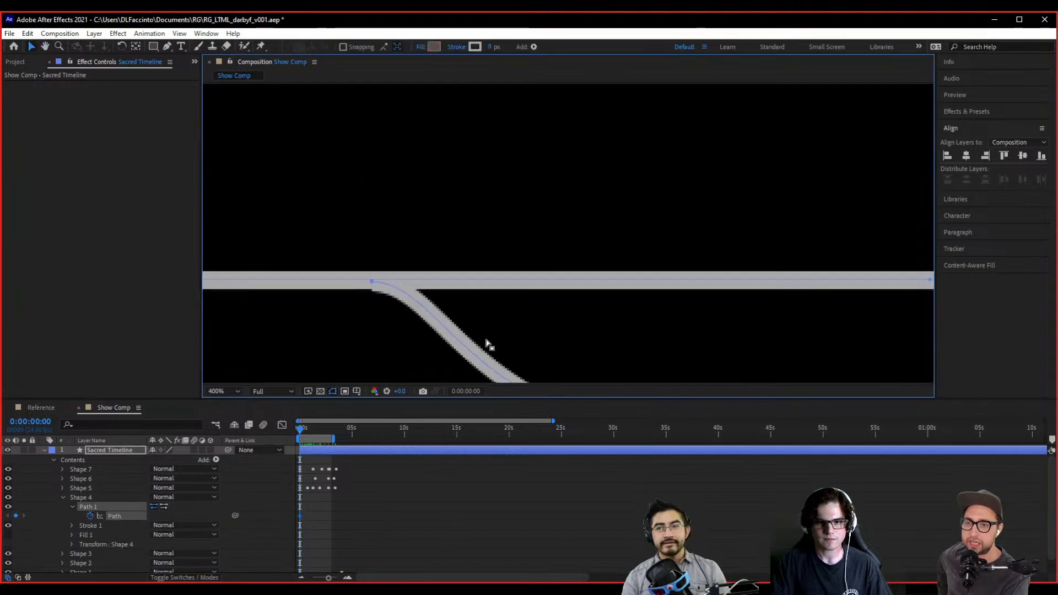
left_click_drag(455, 335, 471, 304)
key("Up")
key("Up")
key("Up")
key("Up")
key("Up")
key("Up")
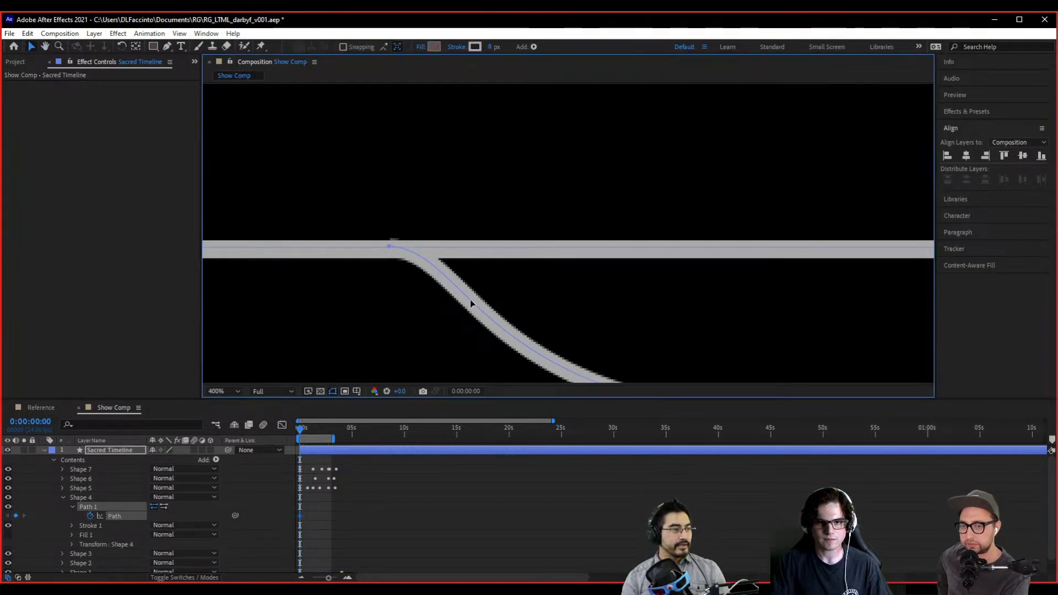
key("Down")
key("space")
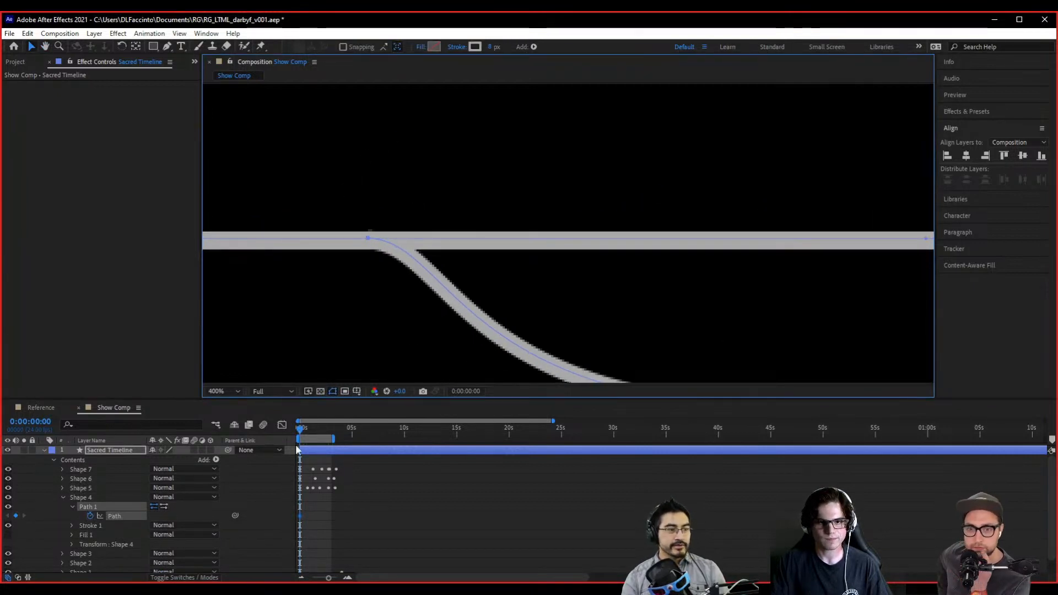
- Keyframe Shape 4's path at 0:00:01:00, 0:00:01:16 and 0:00:02:10, raising the branch onto the main line each time
key("space")
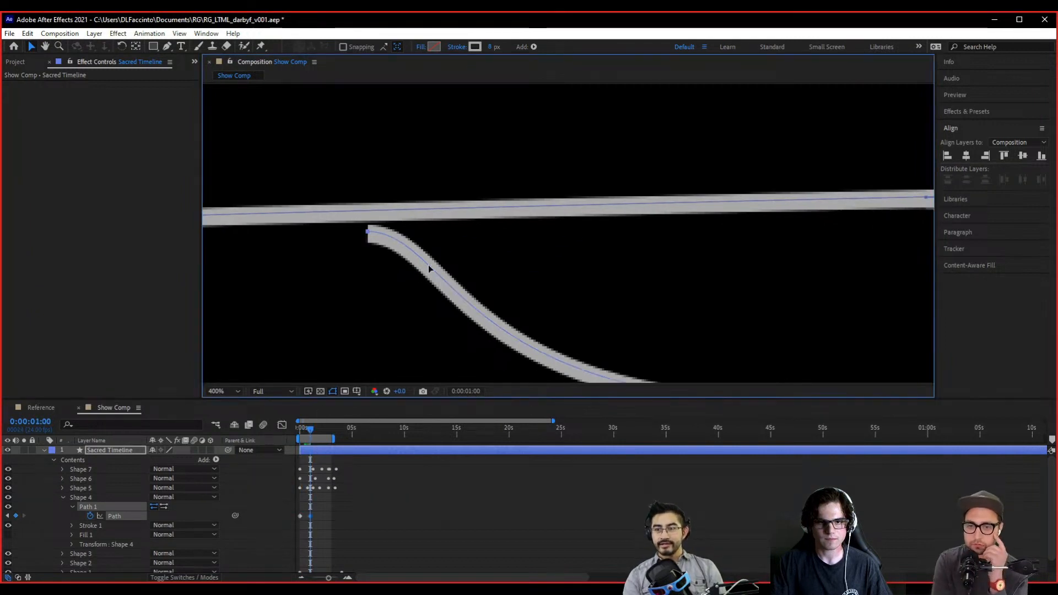
left_click_drag(429, 276, 429, 249)
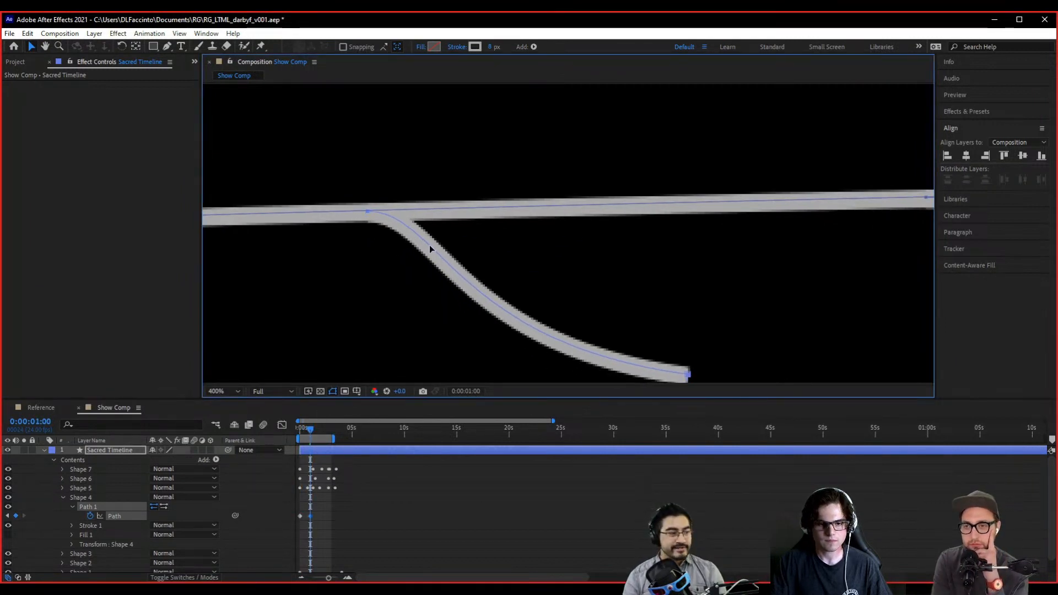
left_click_drag(310, 429, 318, 429)
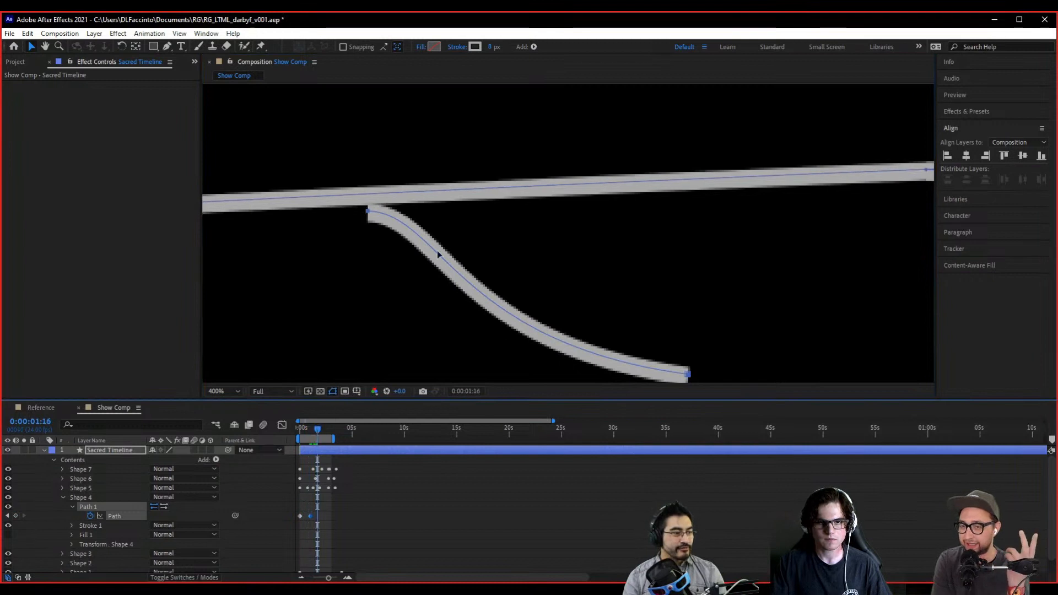
left_click_drag(437, 252, 439, 237)
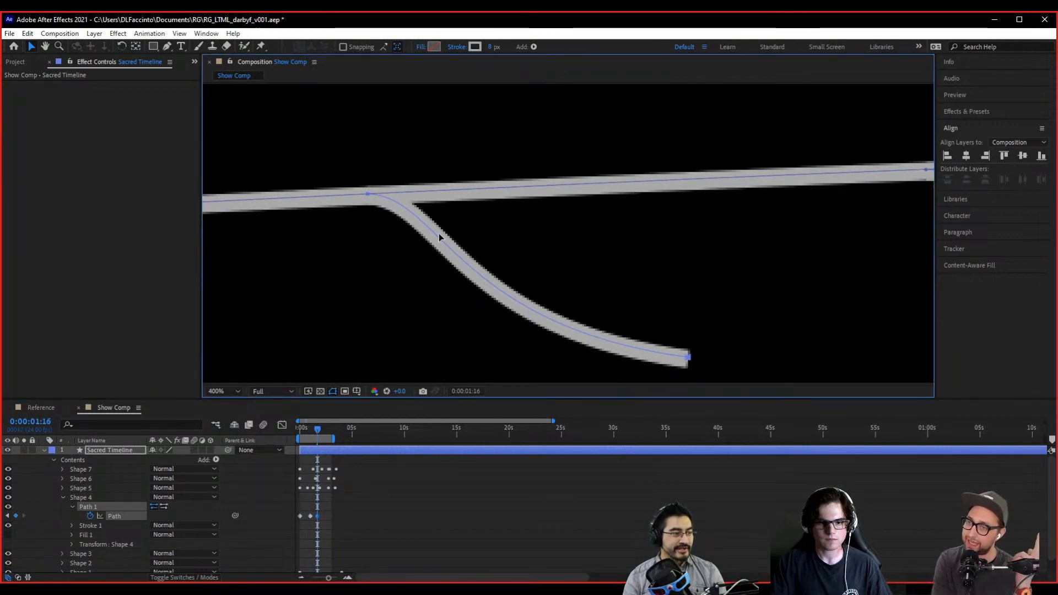
left_click_drag(316, 433, 325, 429)
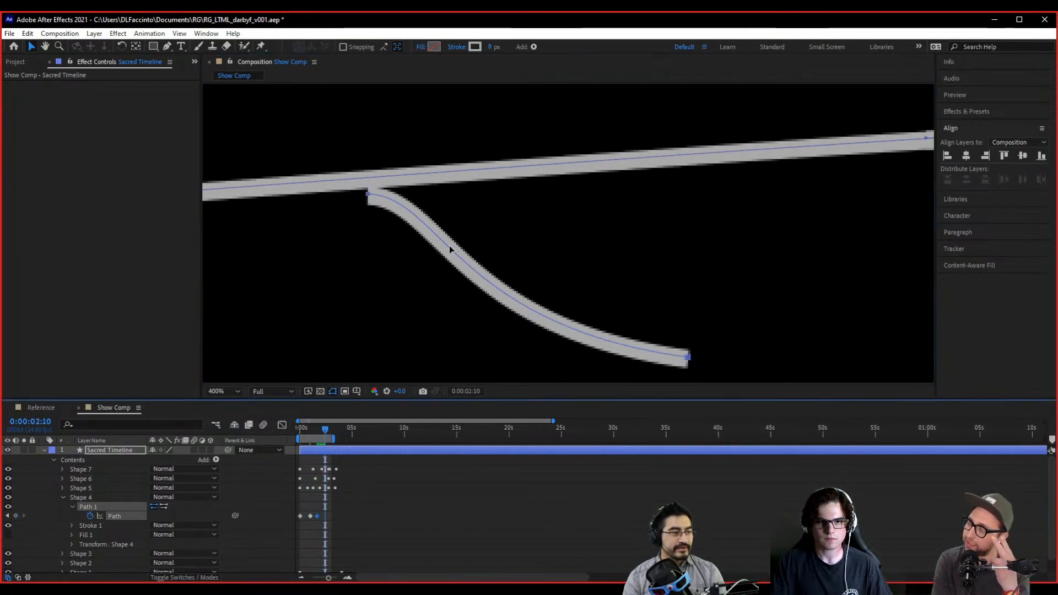
left_click_drag(450, 250, 456, 233)
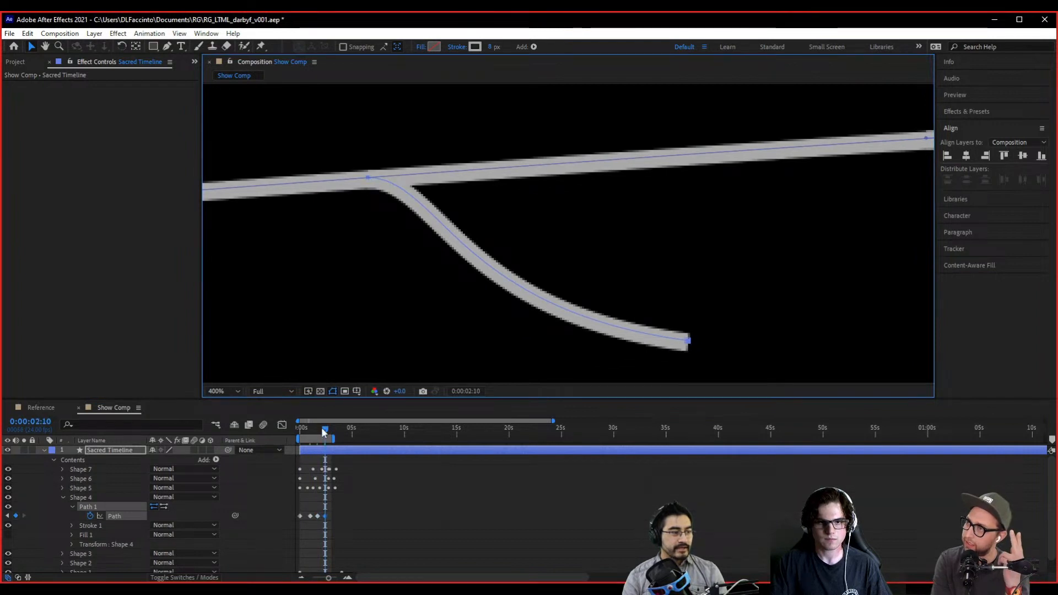
- Keyframe Shape 4's path at 0:00:02:23 and 0:00:03:06, lifting the branch slightly to stay on the main line
left_click_drag(324, 432, 330, 431)
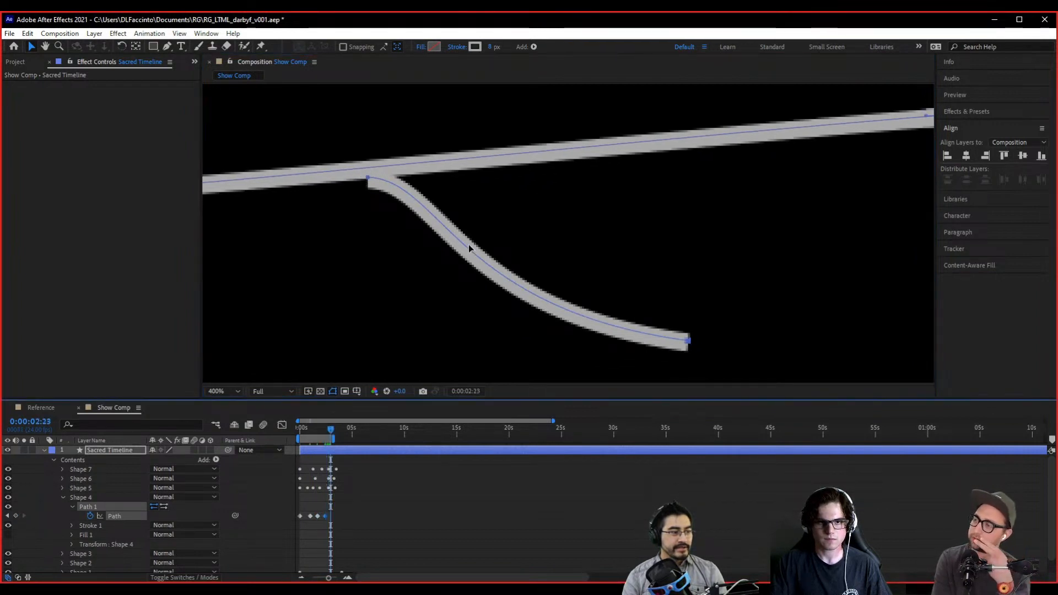
left_click_drag(469, 244, 470, 237)
left_click_drag(331, 435, 334, 433)
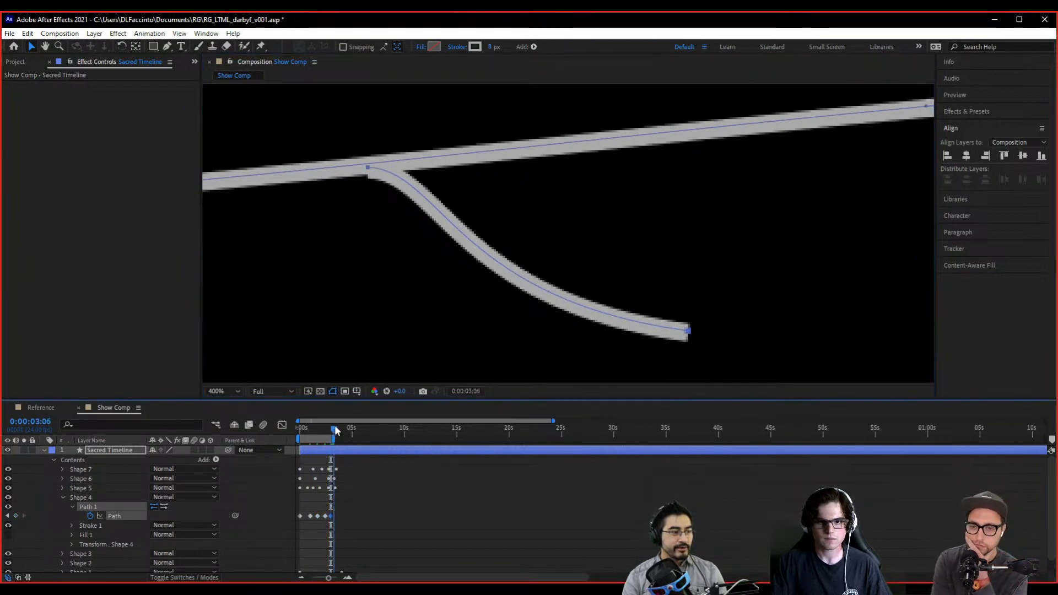
left_click_drag(462, 236, 463, 232)
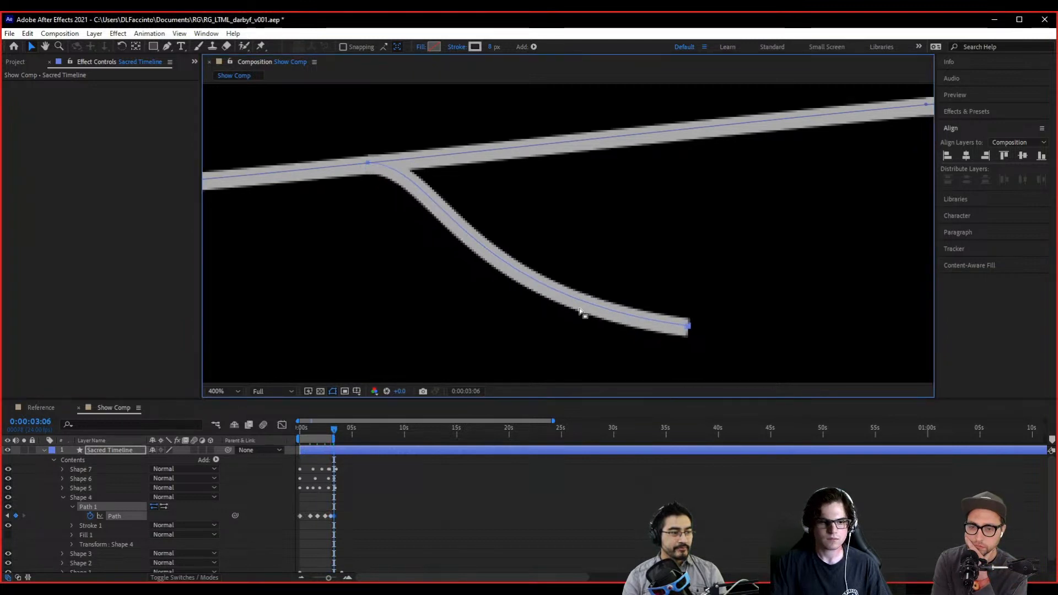
- Collapse Shape 4, return to 0:00:00:00, and start keyframing the Path property of Shape 3
scroll(583, 309, "down", 3)
left_click(61, 497)
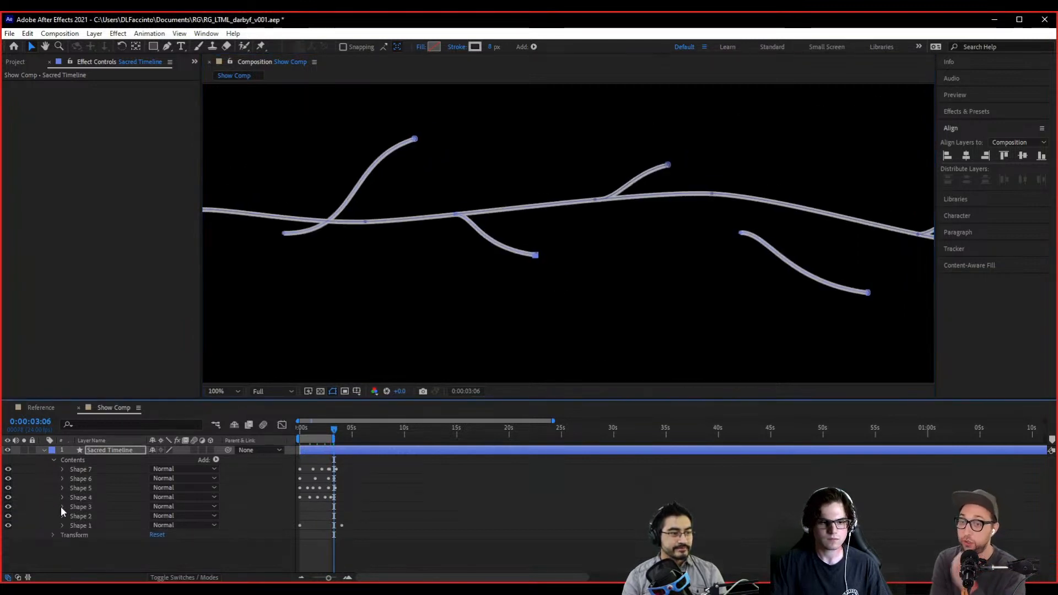
left_click(61, 507)
left_click_drag(309, 427, 220, 415)
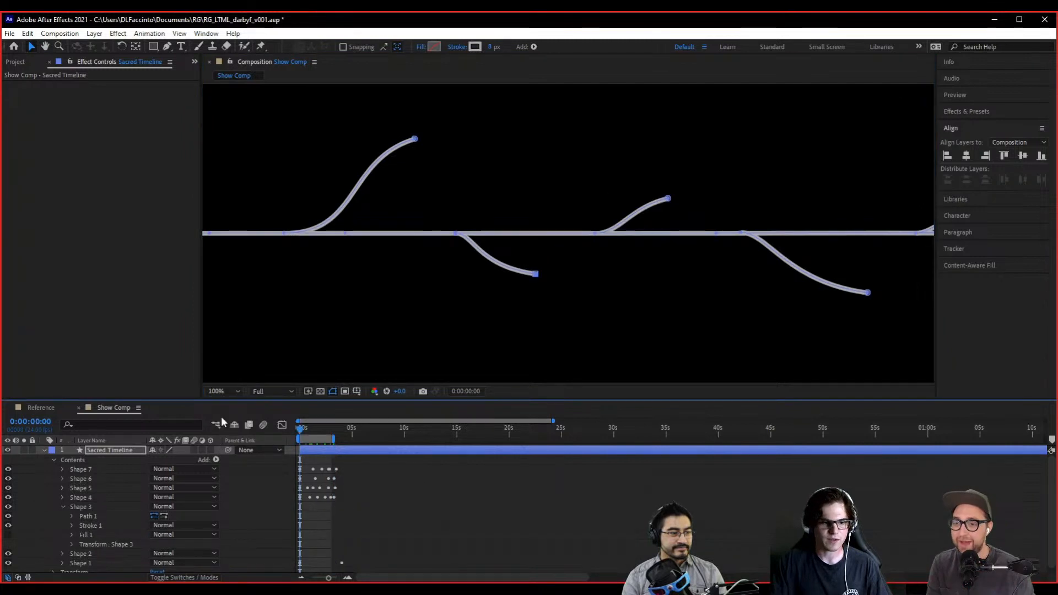
left_click(81, 508)
scroll(351, 286, "up", 2)
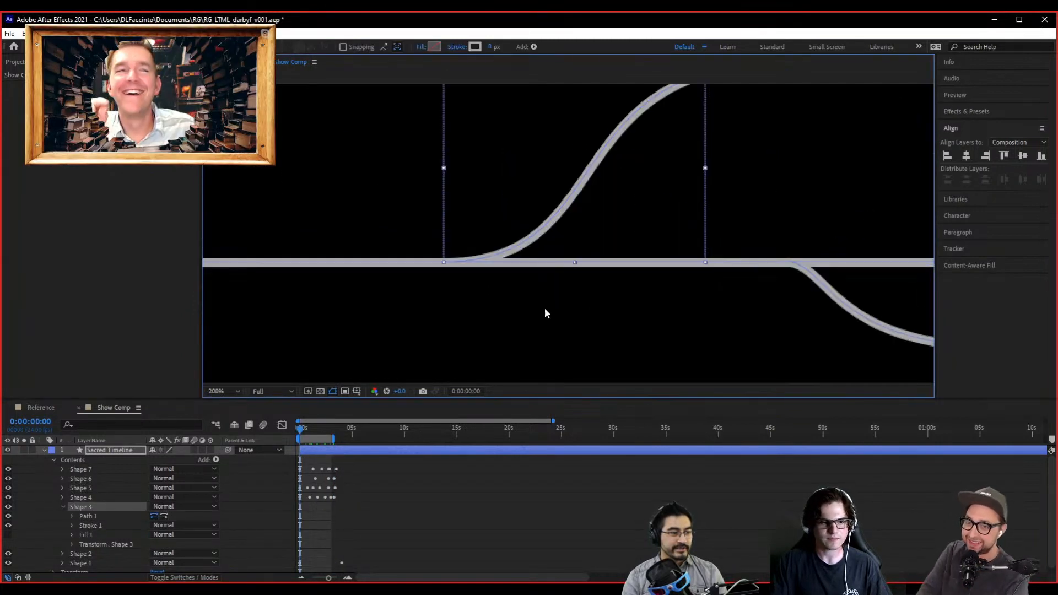
left_click(70, 516)
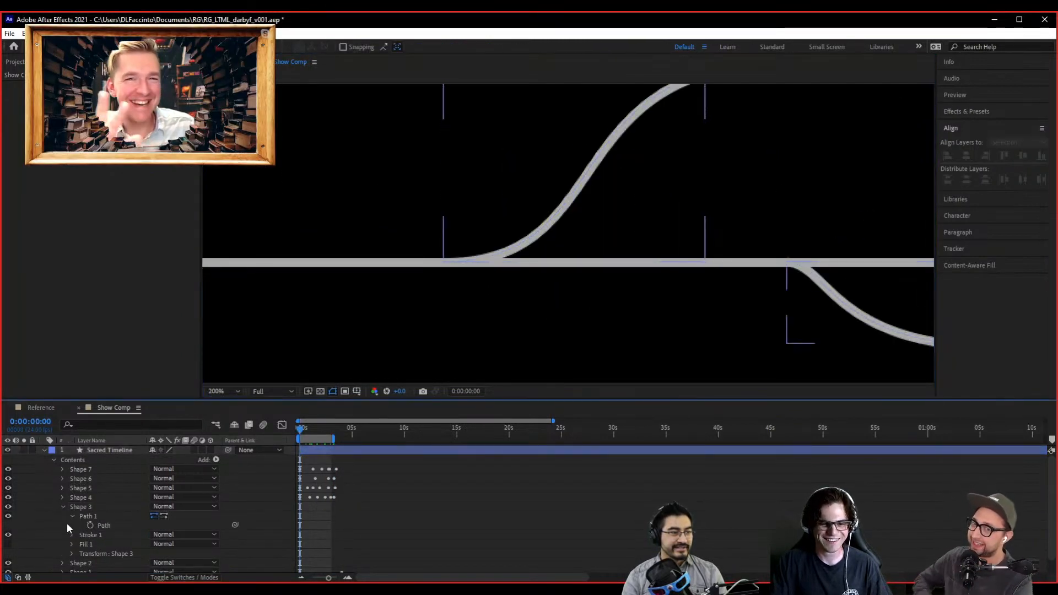
left_click(93, 526)
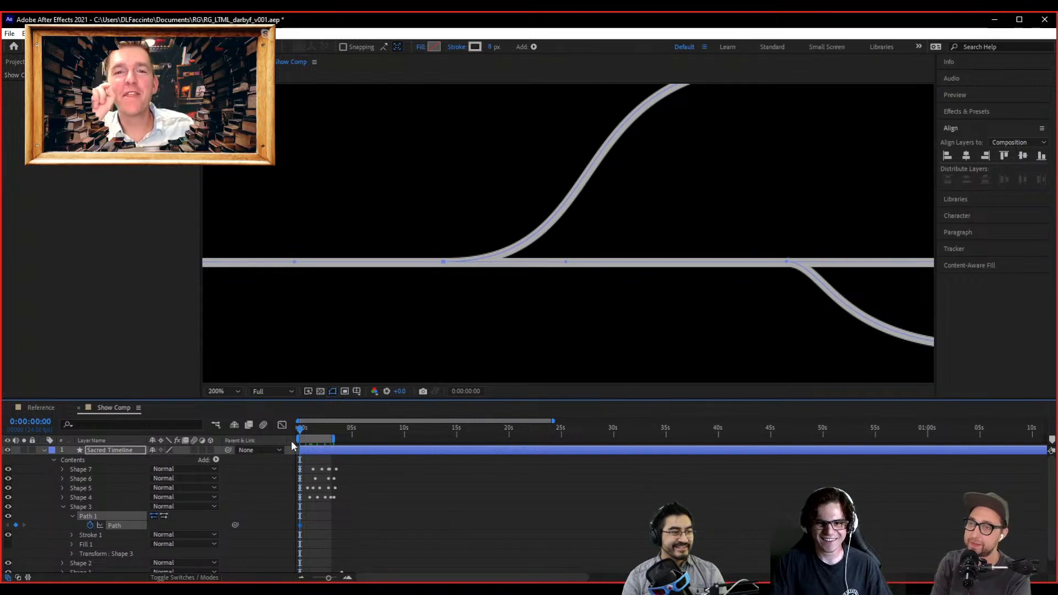
- Keyframe Shape 3's path at 0:00:00:20 and 0:00:01:09, moving the branch's start up onto the main line
left_click_drag(300, 435, 309, 435)
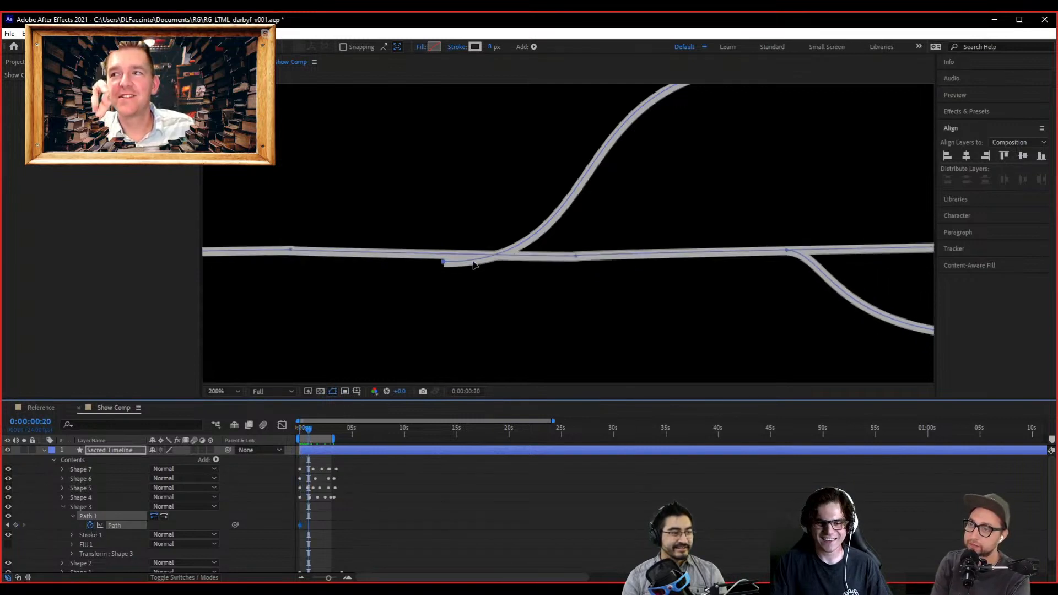
left_click_drag(474, 263, 477, 255)
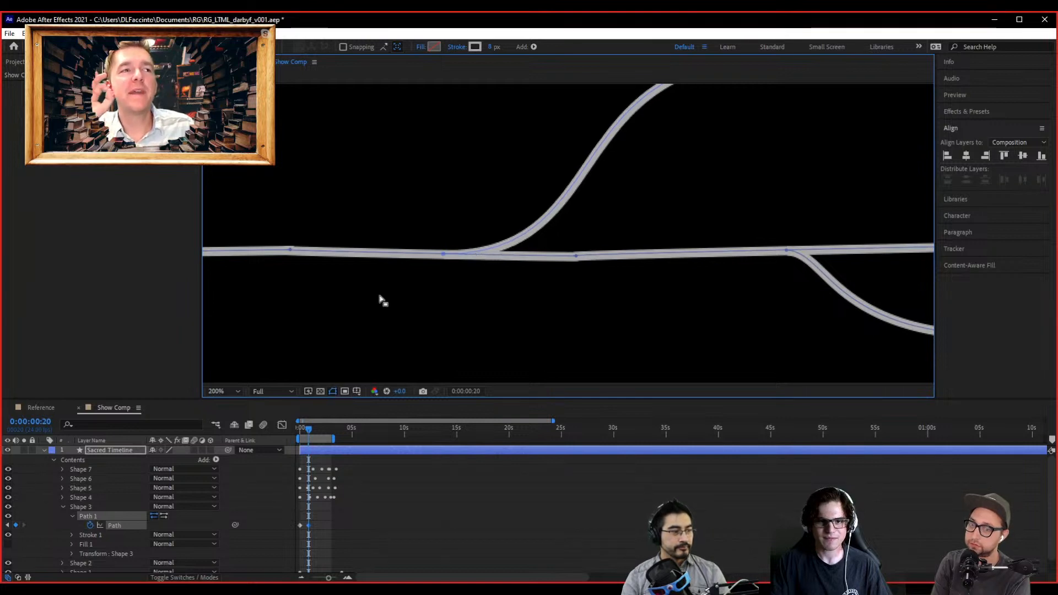
scroll(381, 300, "up", 2)
left_click_drag(310, 431, 314, 430)
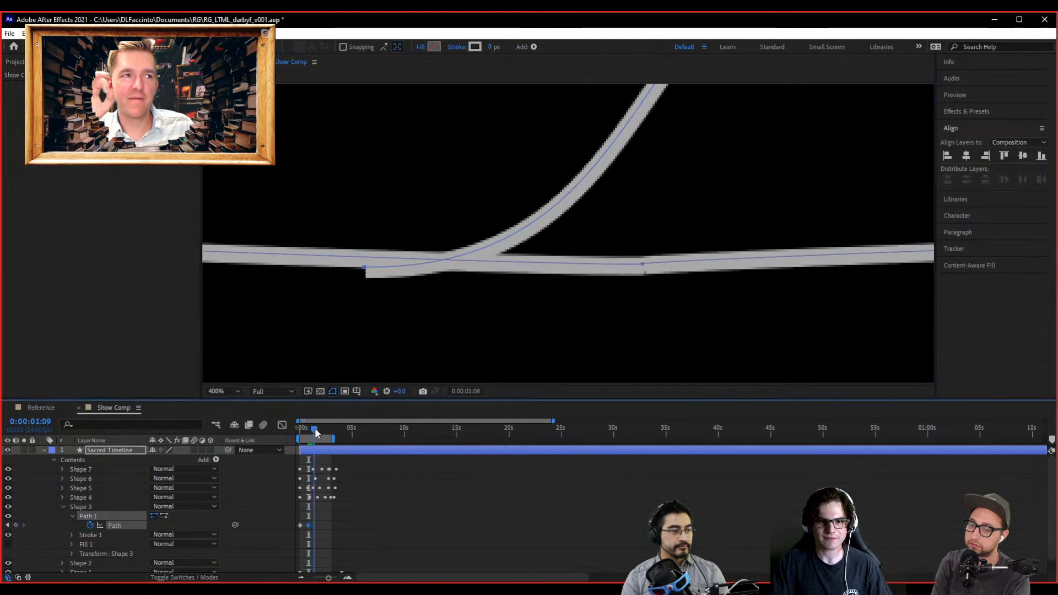
left_click_drag(397, 261, 399, 257)
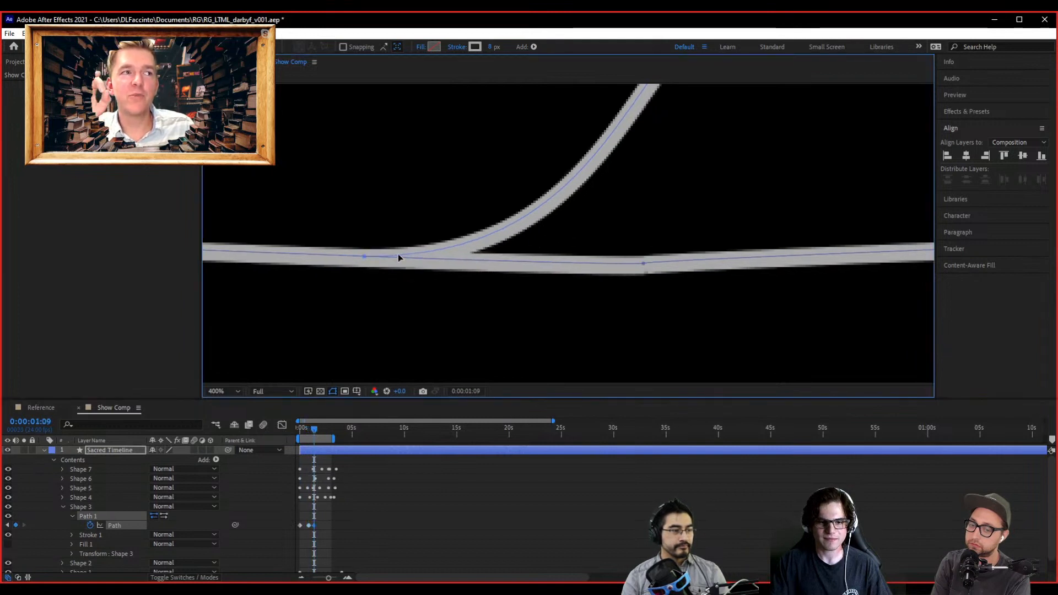
- Keyframe Shape 3's path at 0:00:01:23, 0:00:02:17 and 0:00:03:06, raising the branch to follow the main line
left_click_drag(314, 429, 320, 429)
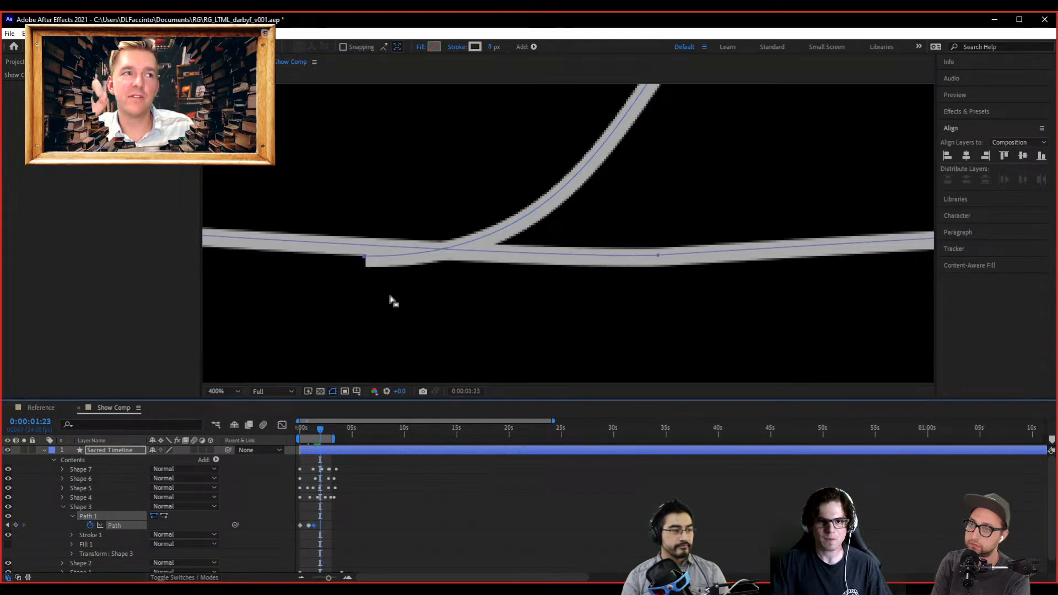
left_click_drag(397, 255, 398, 245)
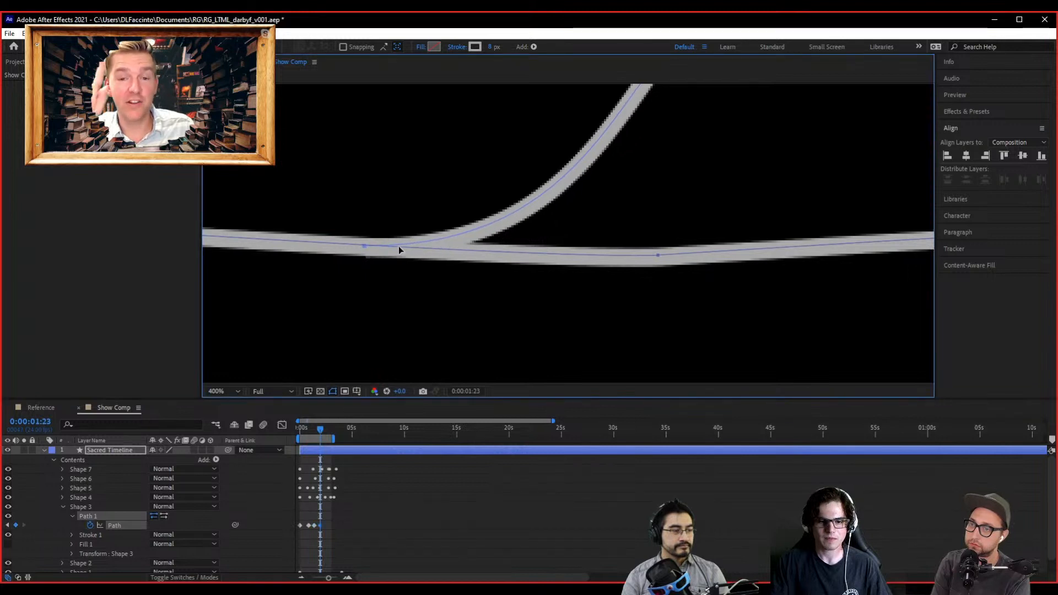
left_click_drag(322, 428, 327, 427)
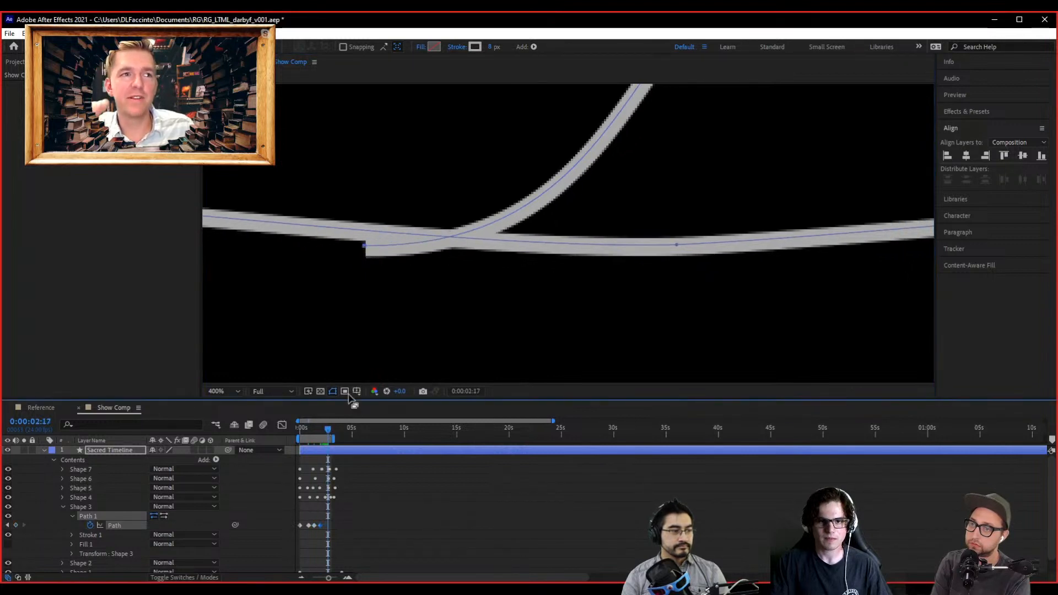
left_click_drag(400, 249, 403, 230)
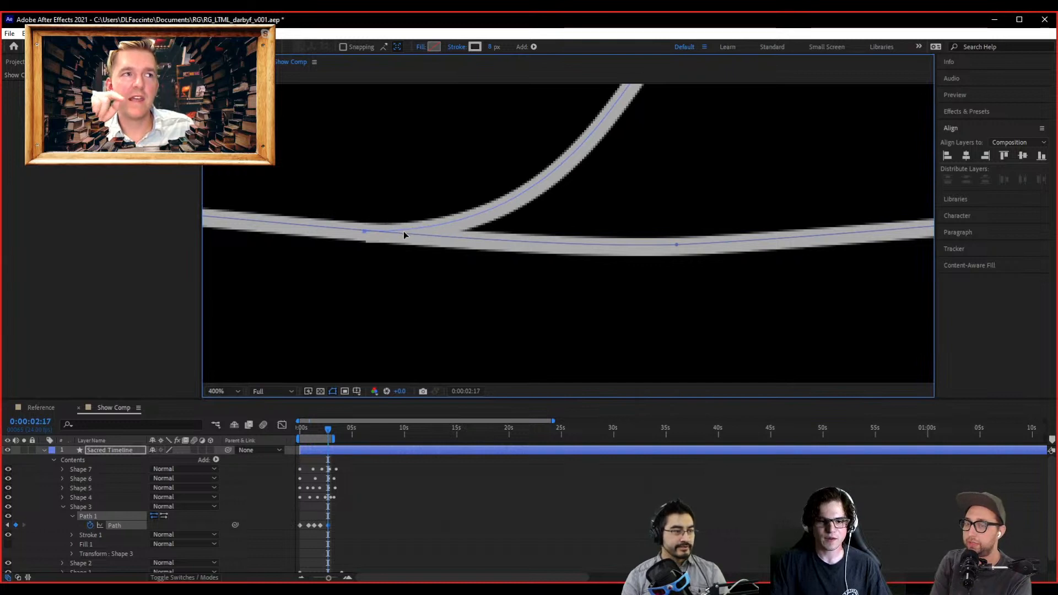
left_click(336, 435)
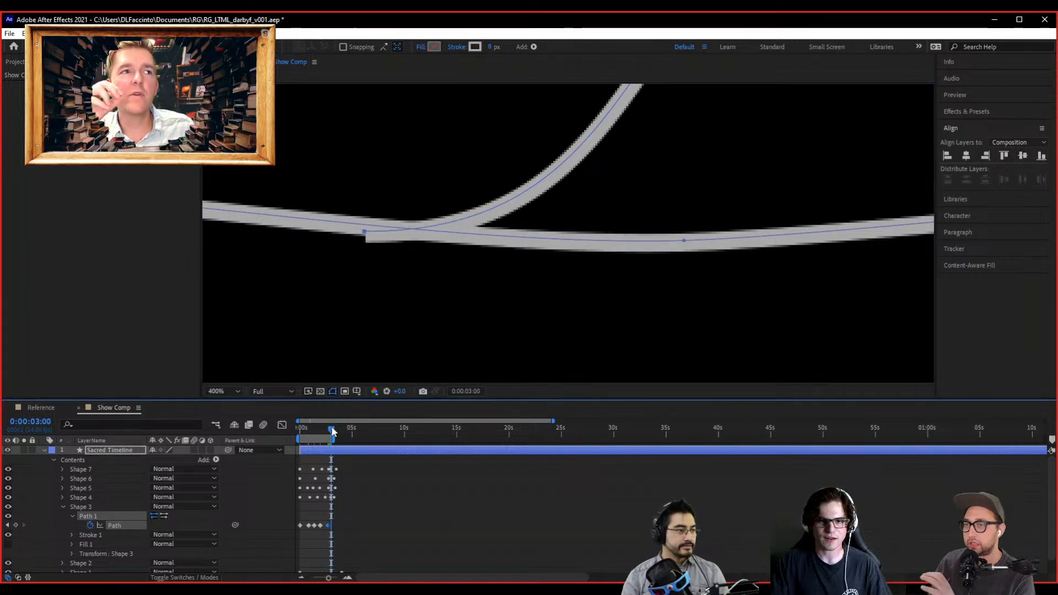
left_click_drag(402, 230, 405, 219)
- Deselect Shape 3, bring the still unattached lower branch into view, and collapse Shape 3's properties
scroll(477, 284, "down", 6)
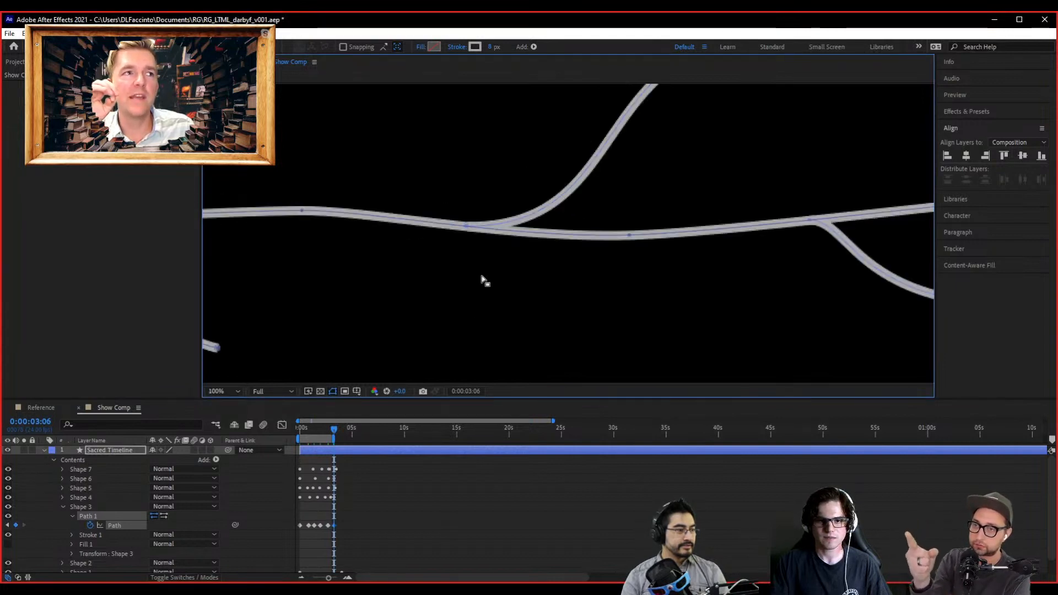
left_click(312, 323)
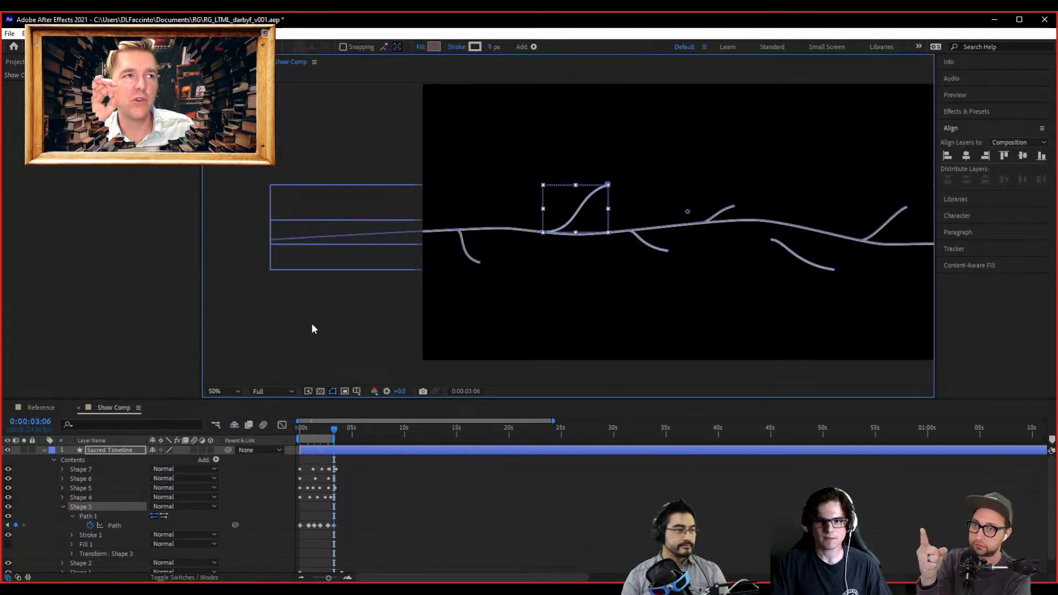
left_click(358, 330)
left_click_drag(526, 309, 380, 308)
scroll(644, 316, "up", 1)
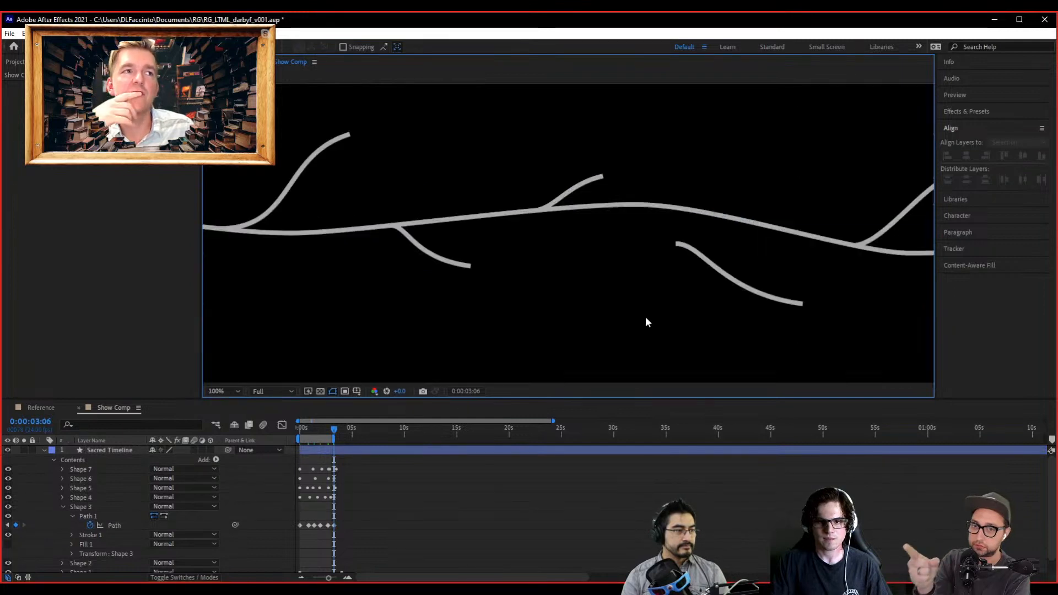
left_click_drag(733, 287, 544, 271)
left_click(61, 505)
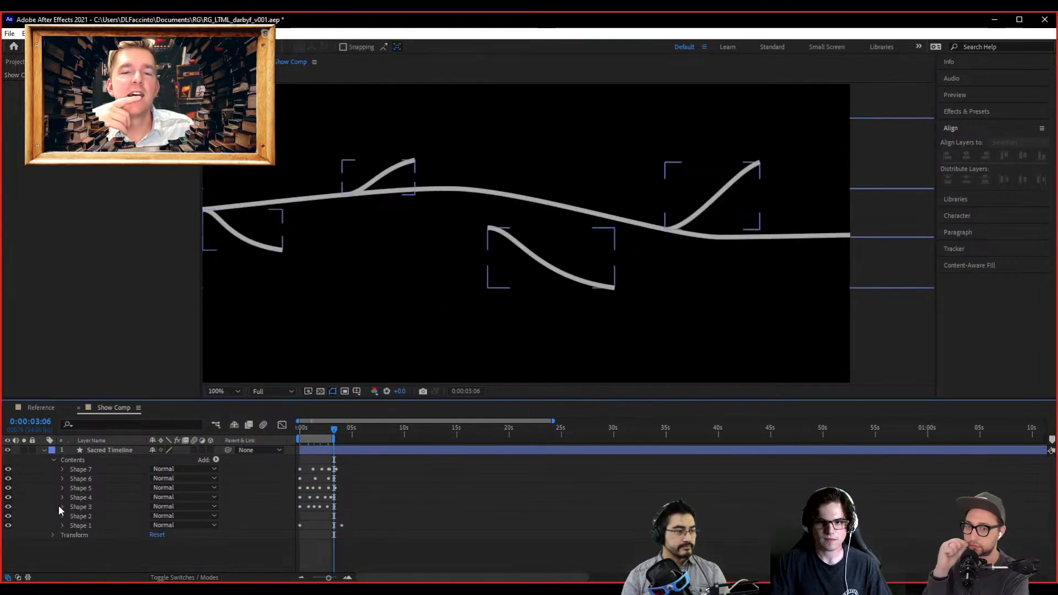
- Start keyframing Shape 2's Path property at 0:00:00:00 and align the branch's start with the main line
left_click(74, 515)
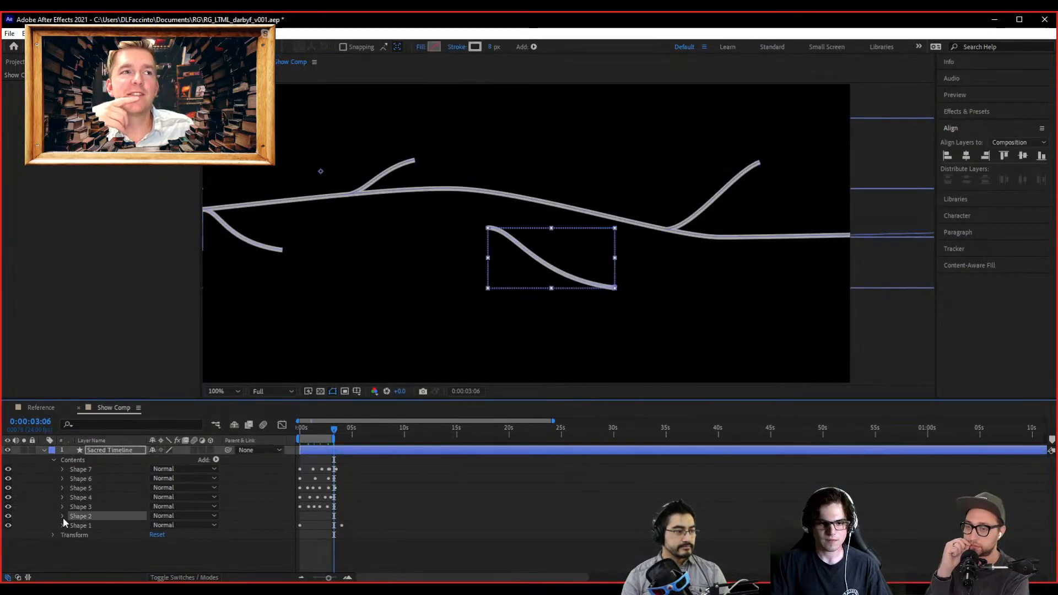
left_click(63, 516)
left_click(293, 429)
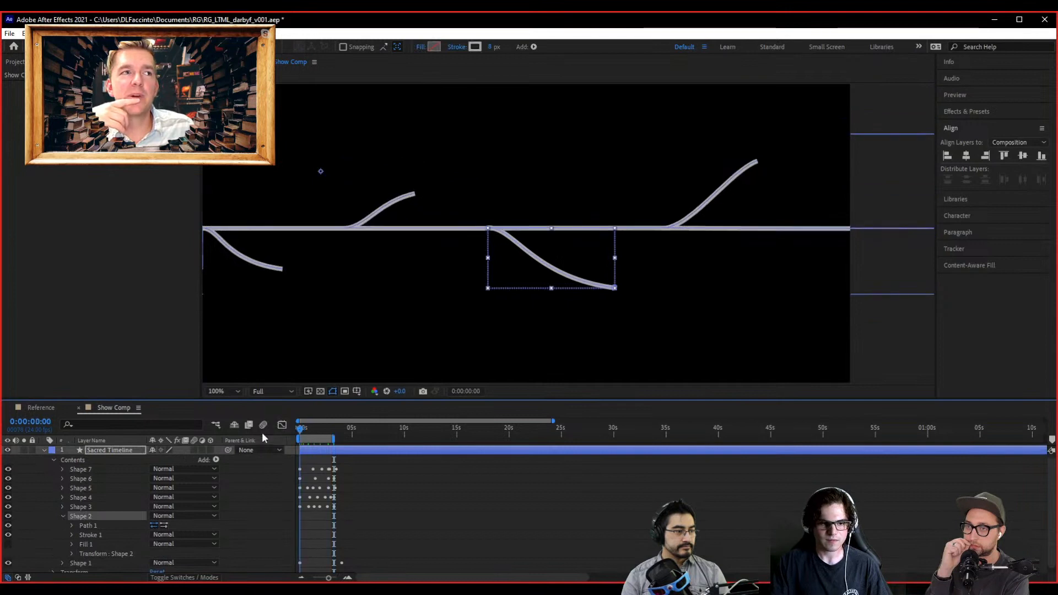
left_click(71, 526)
left_click(78, 534)
scroll(575, 250, "up", 1)
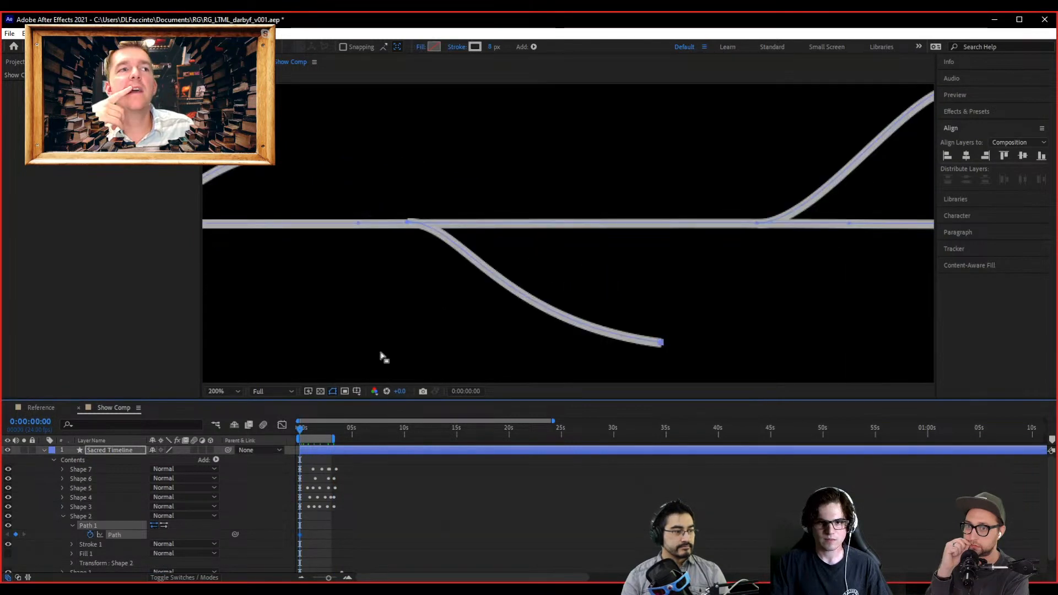
left_click(462, 249)
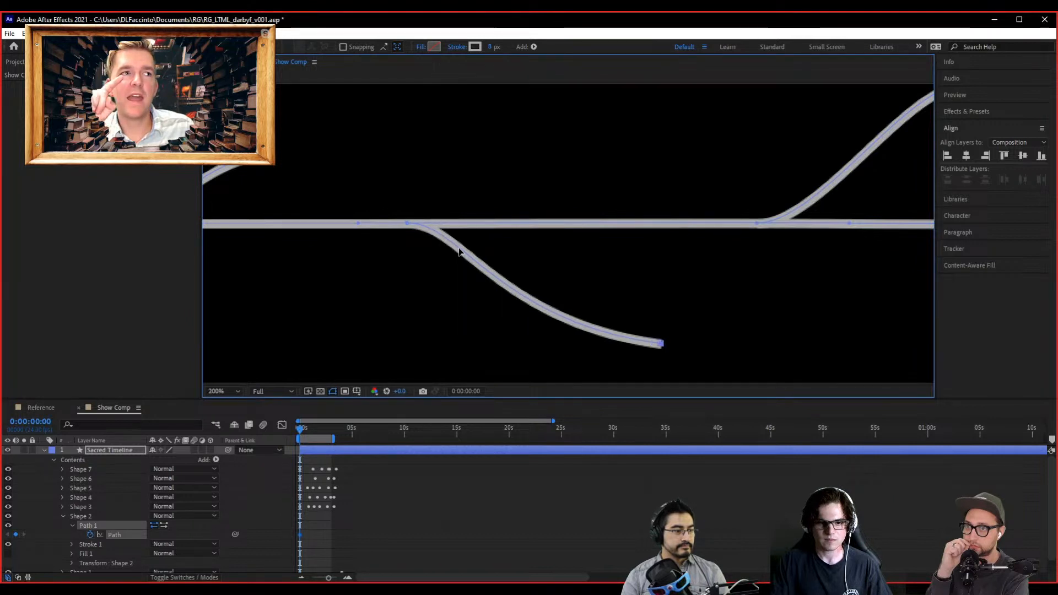
- Keyframe Shape 2's path at 0:00:00:16, 0:00:01:04 and 0:00:01:19, raising the branch so its start stays on the main line
left_click_drag(301, 434, 307, 429)
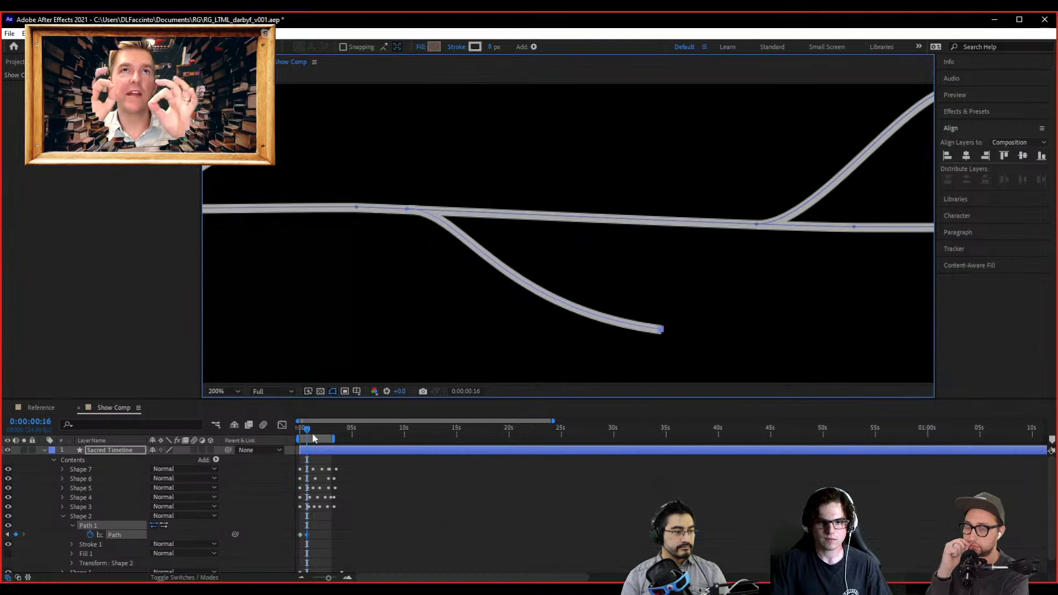
left_click_drag(309, 429, 312, 428)
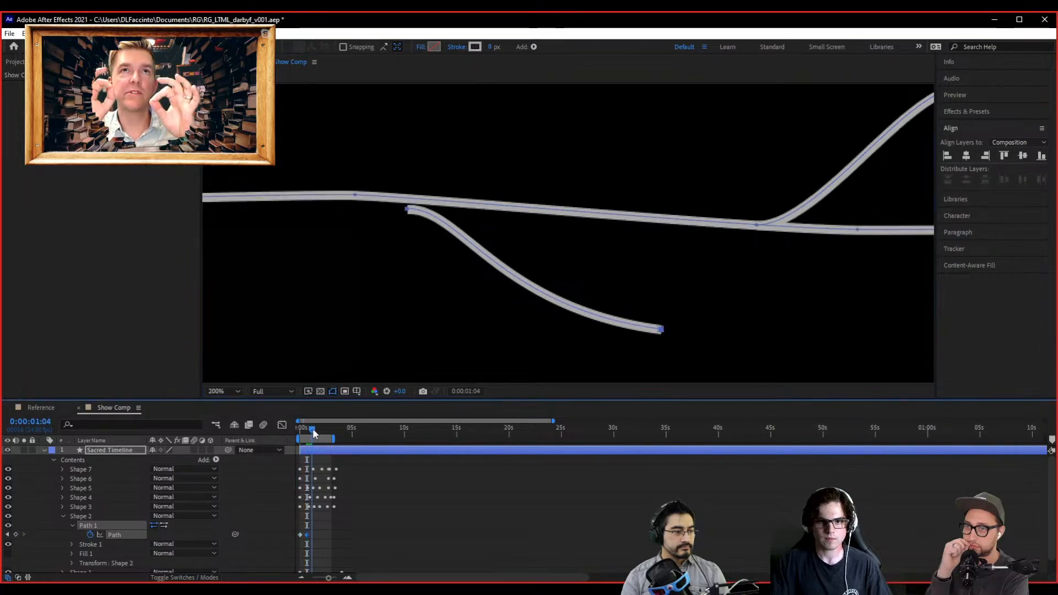
left_click_drag(470, 243, 474, 235)
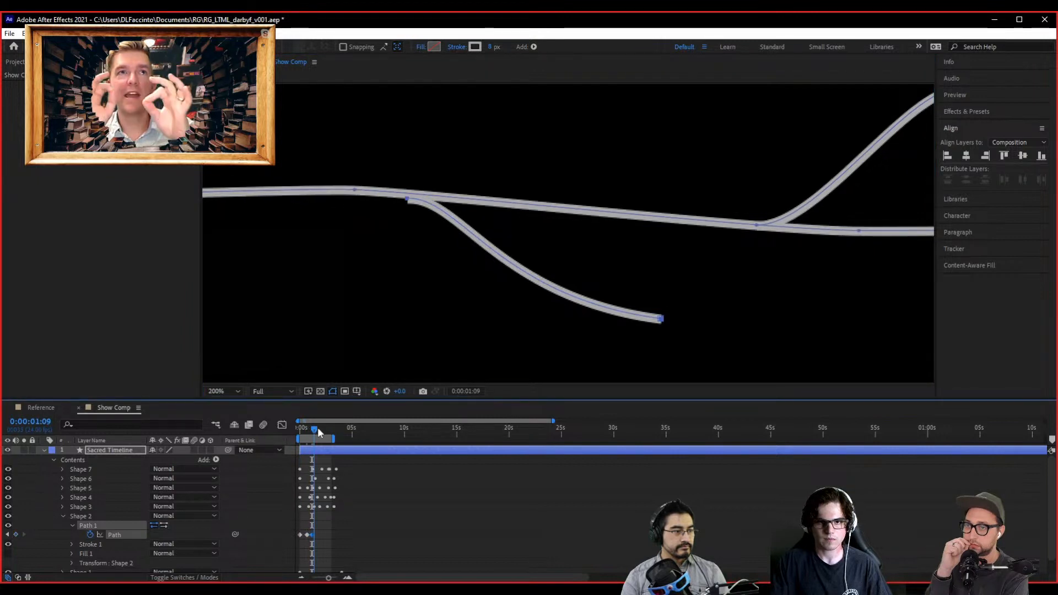
left_click_drag(311, 429, 322, 430)
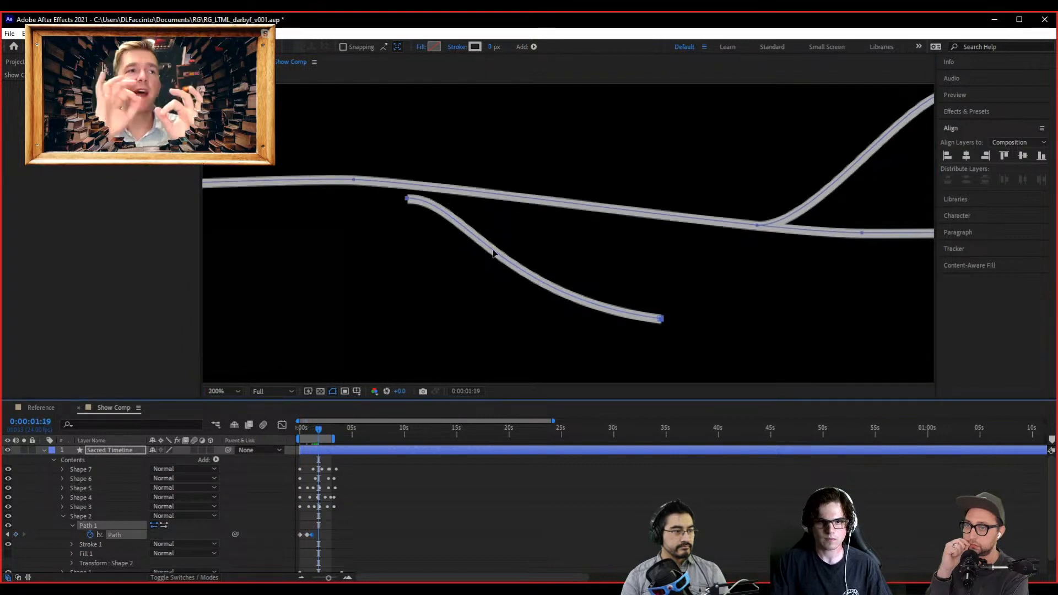
left_click_drag(493, 254, 494, 238)
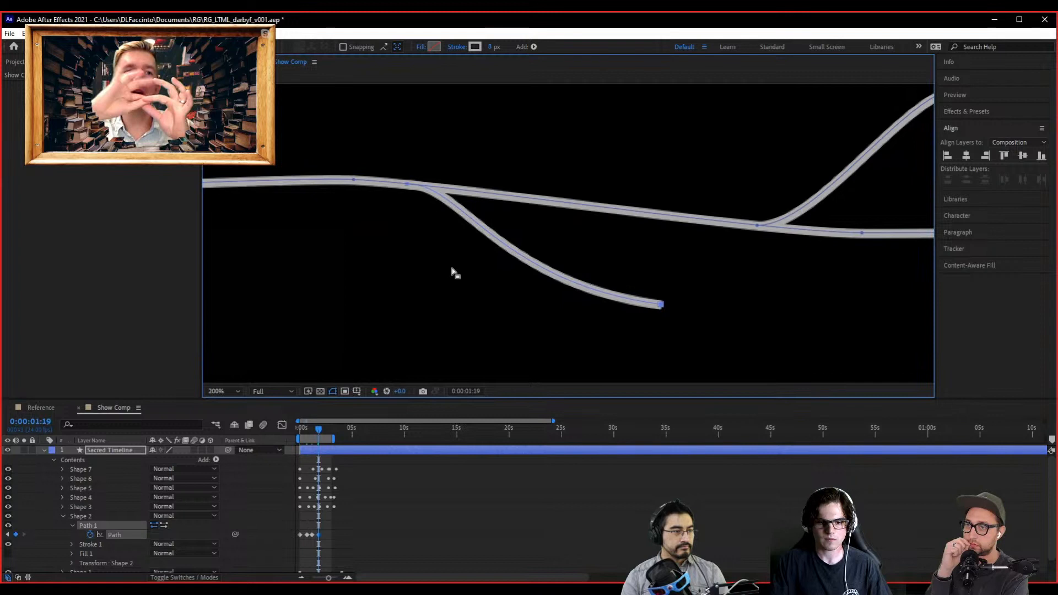
- Keyframe Shape 2's path at 0:00:02:11, 0:00:03:01 and 0:00:03:06, keeping the branch's start on the rising main line
left_click(325, 429)
left_click_drag(501, 237, 504, 226)
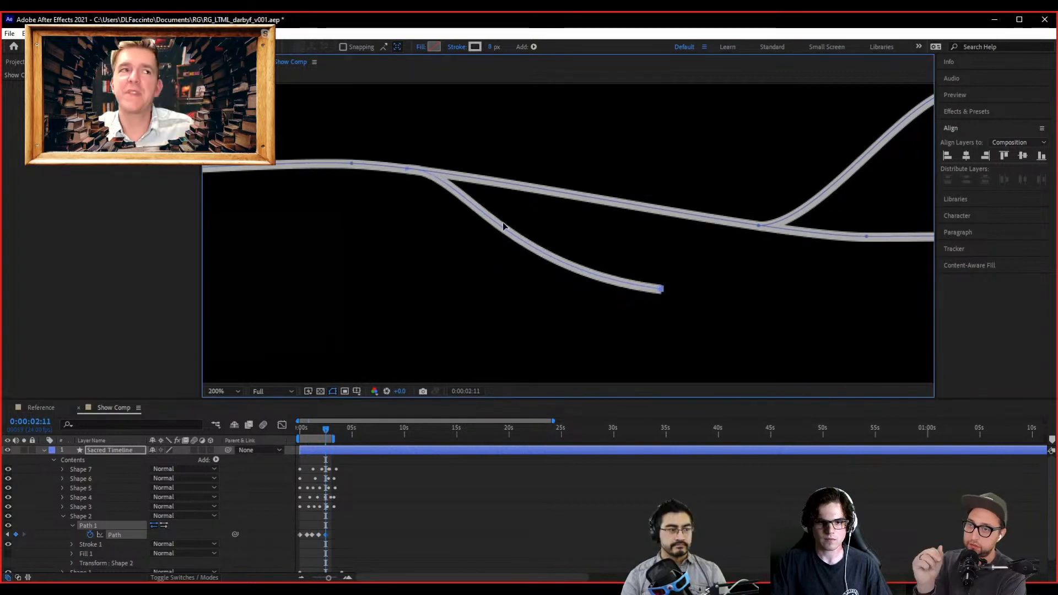
left_click(332, 430)
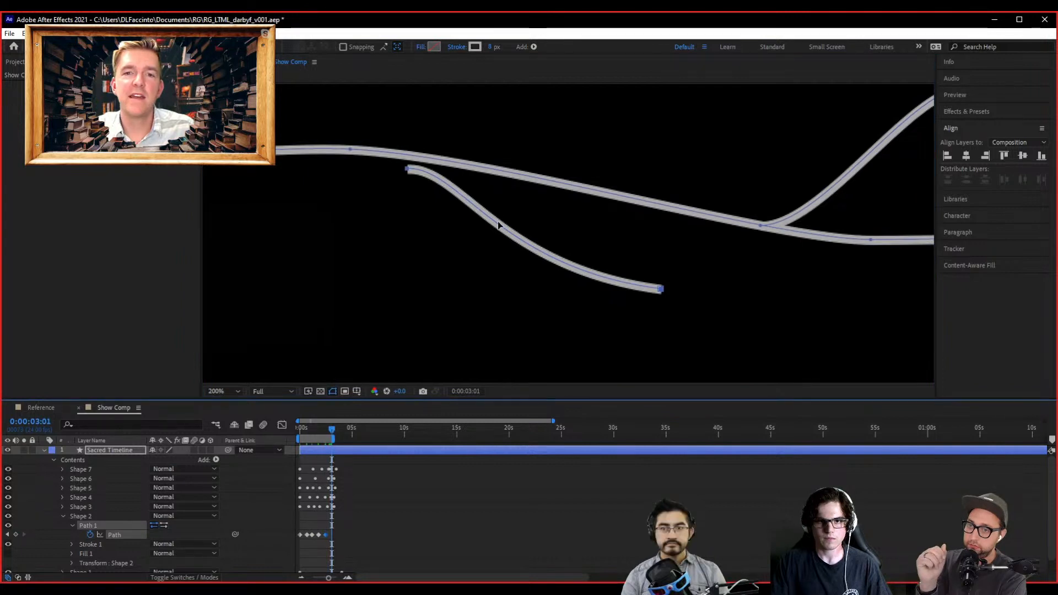
left_click_drag(496, 225, 504, 212)
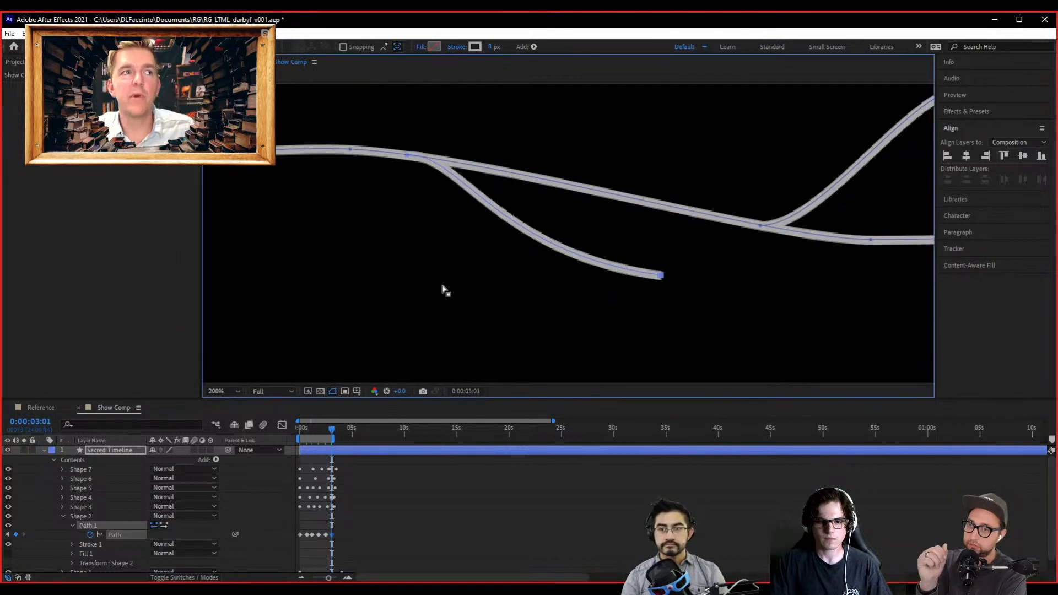
left_click(334, 428)
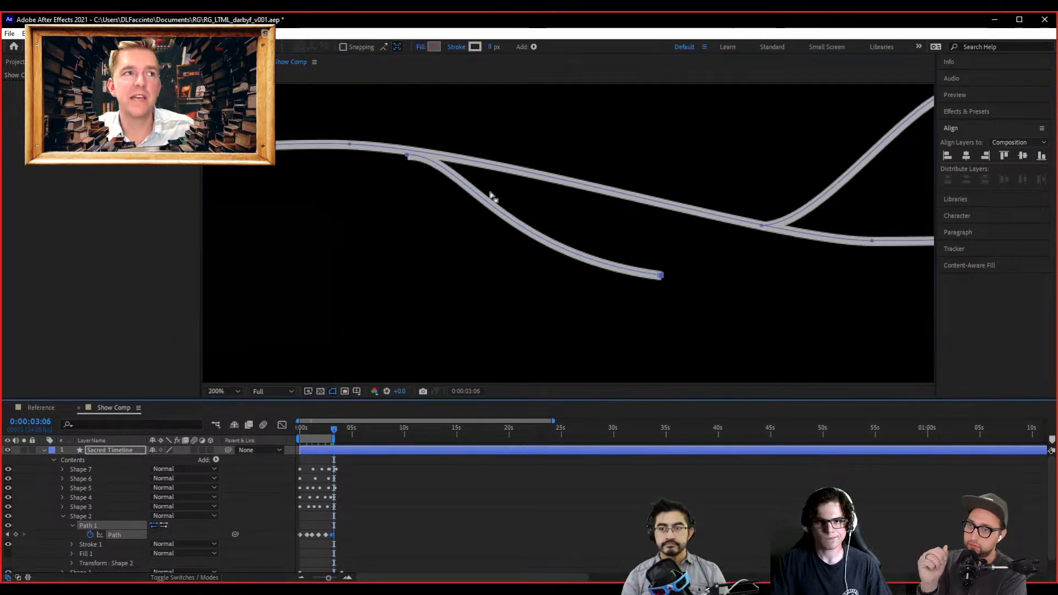
left_click_drag(481, 197, 483, 194)
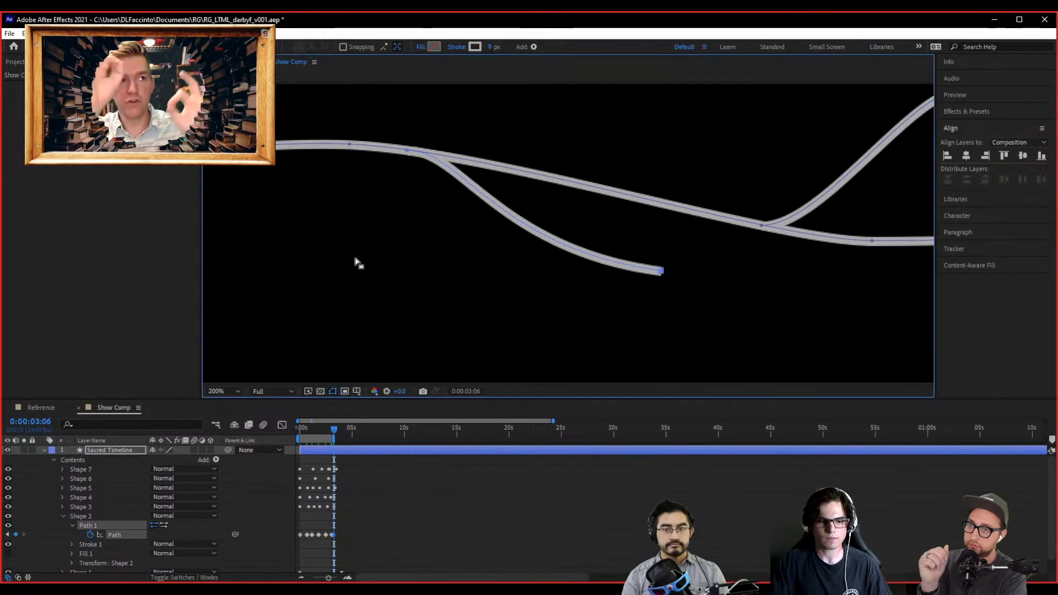
- Collapse the properties of Shape 2 and Shape 1, return to 0:00:00:00, and deselect everything with the whole composition in view
scroll(409, 253, "down", 3)
left_click(63, 516)
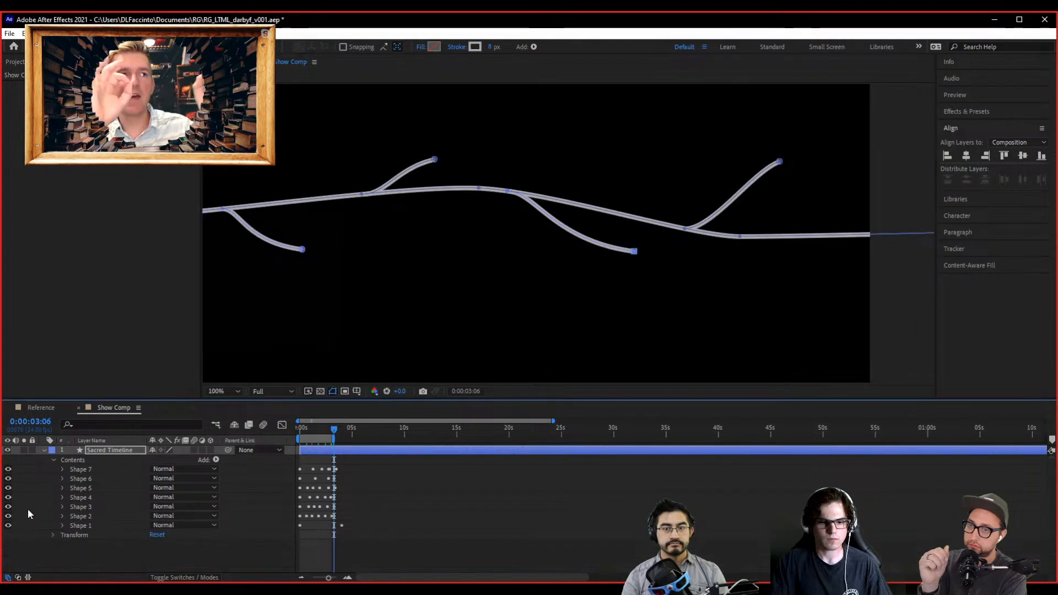
left_click(64, 525)
left_click(304, 427)
left_click(294, 426)
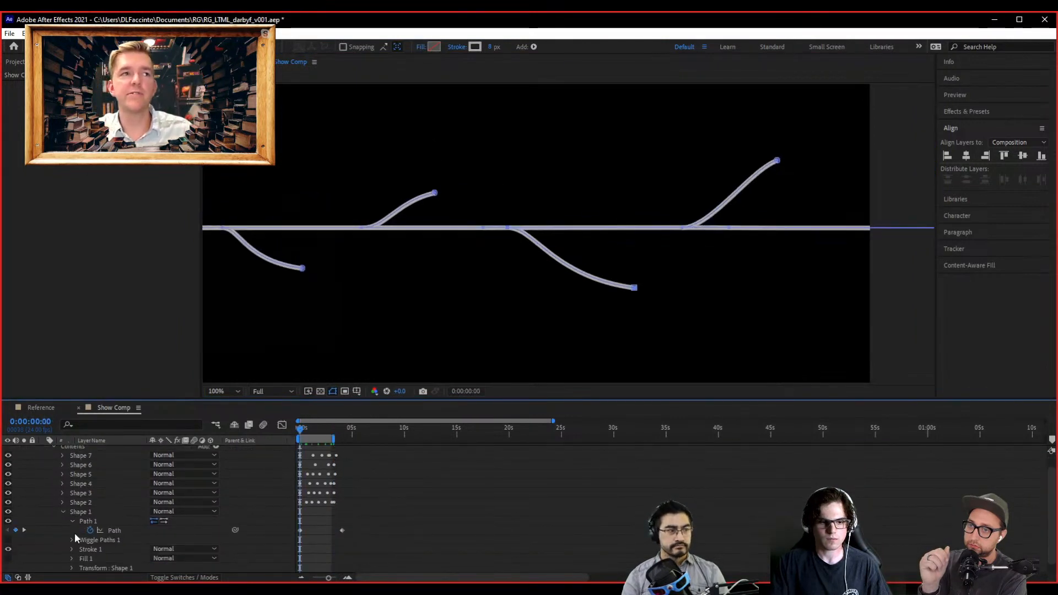
left_click(63, 512)
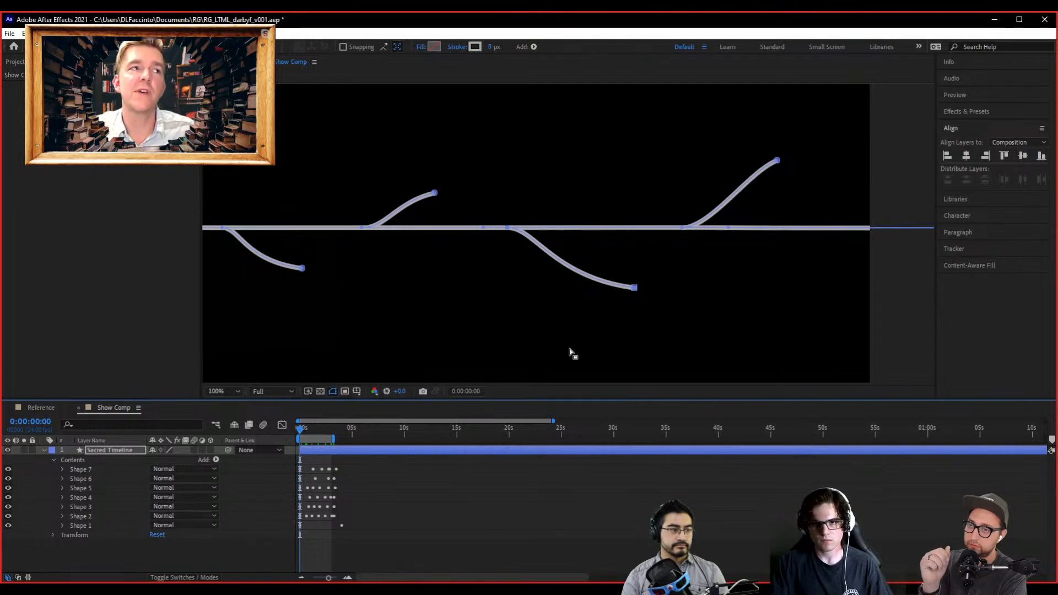
scroll(535, 319, "down", 2)
left_click_drag(534, 319, 642, 322)
left_click(604, 375)
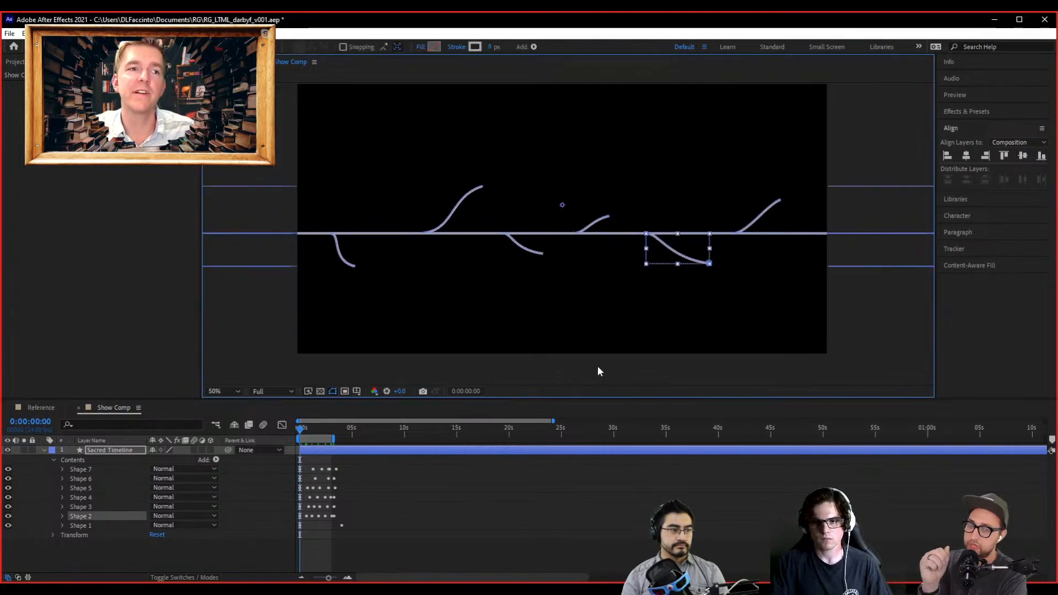
left_click(596, 365)
left_click_drag(586, 364, 581, 362)
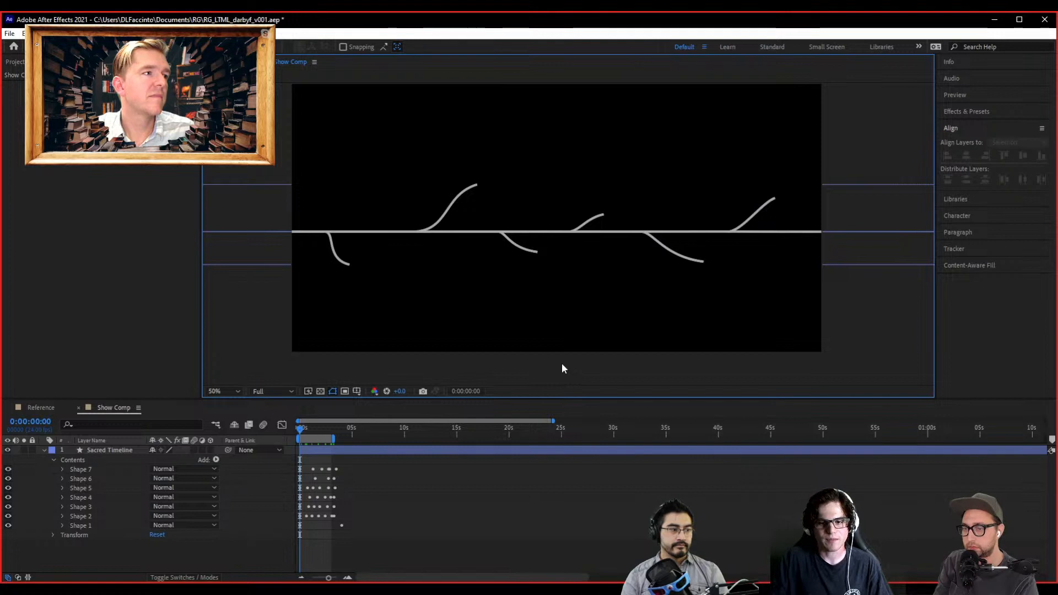
left_click(113, 451)
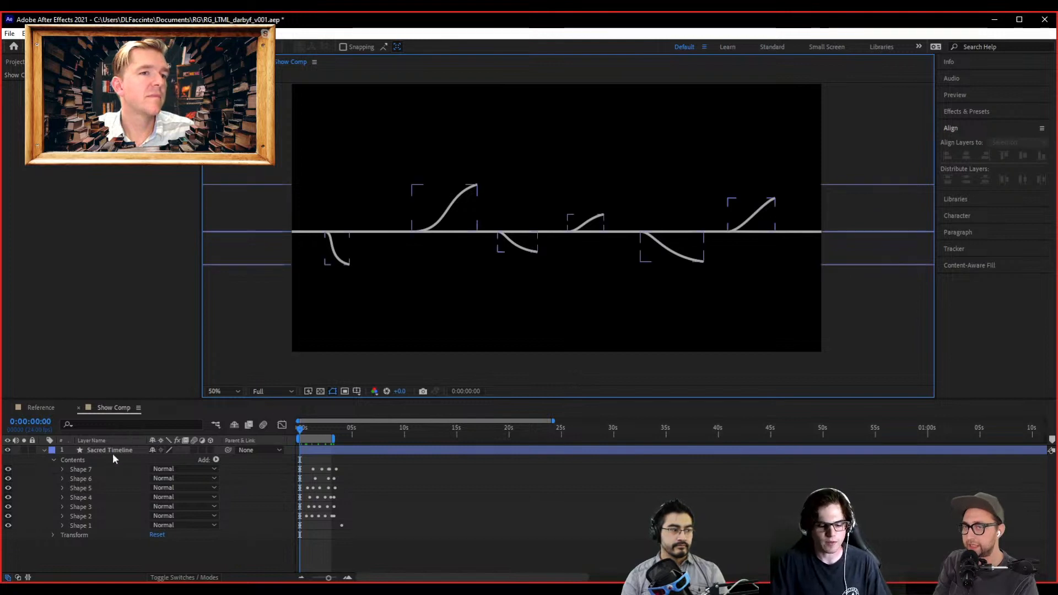
key("ctrl+space")
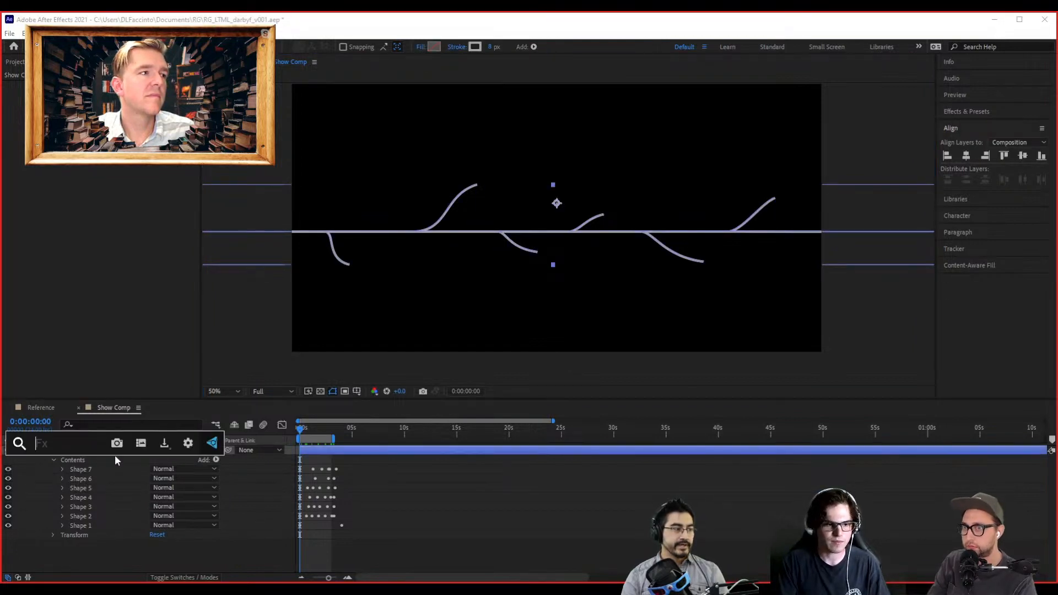
type("tur")
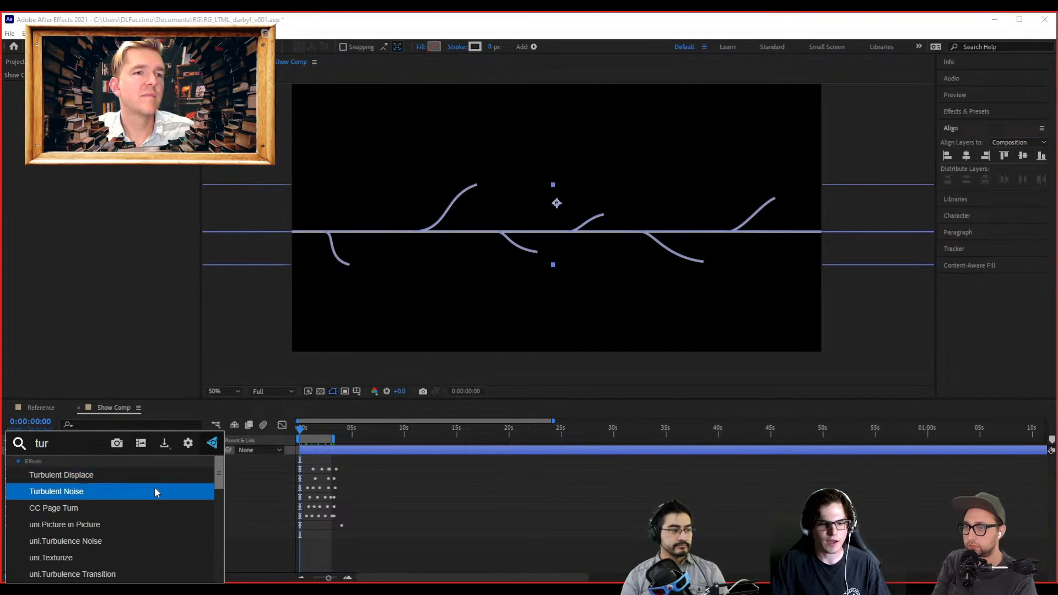
left_click(157, 472)
left_click(261, 544)
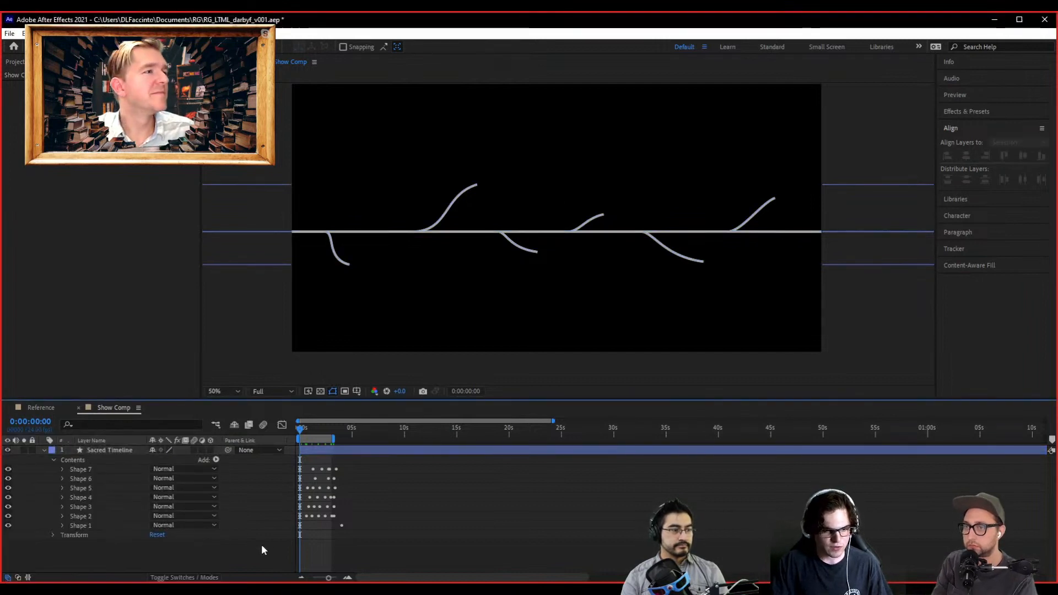
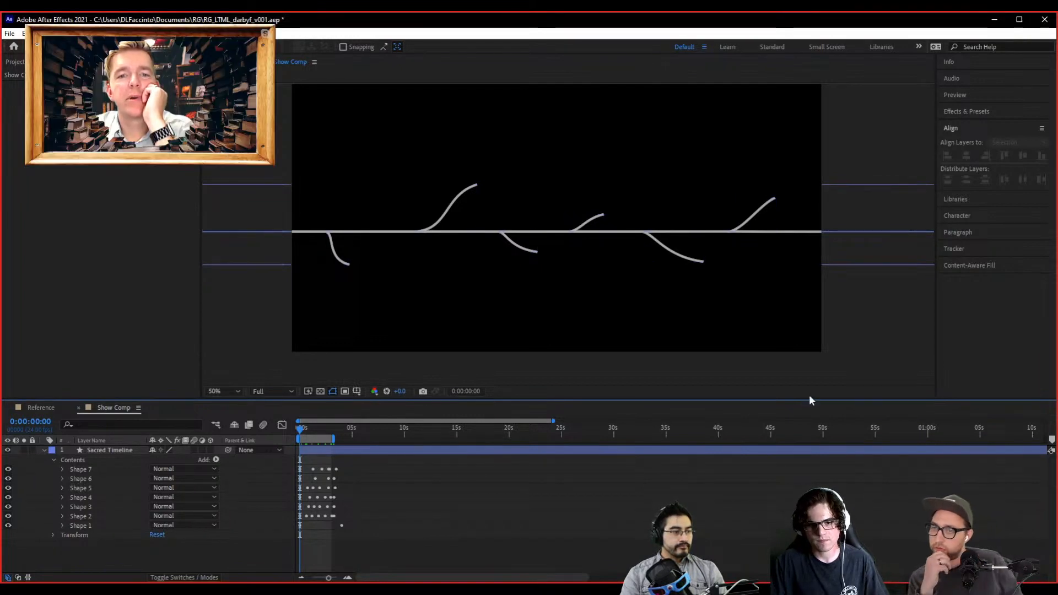
- Preview the animation to check how the branches follow the main line
key("space")
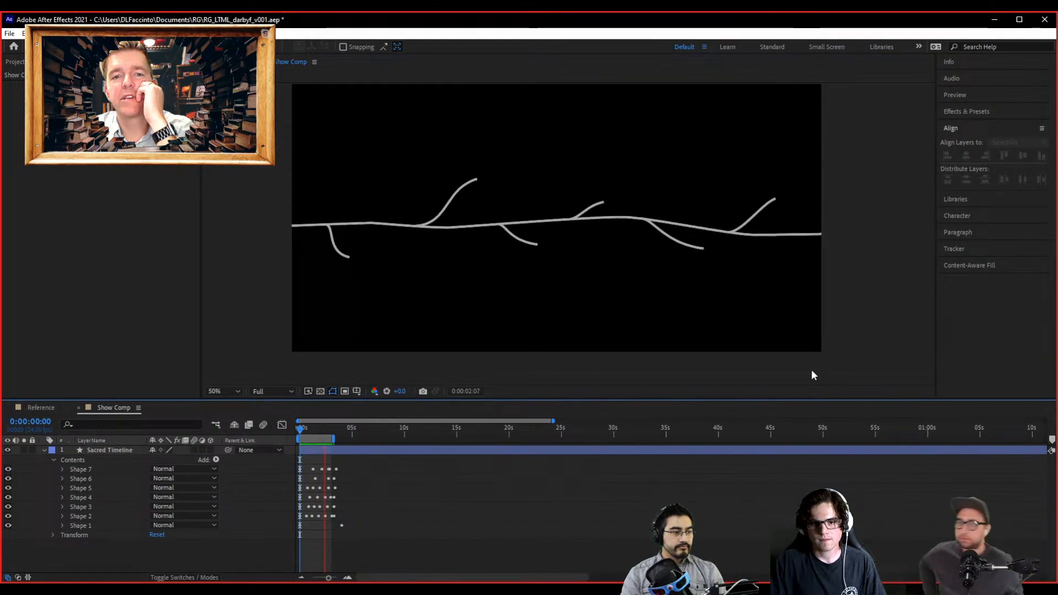
left_click(302, 429)
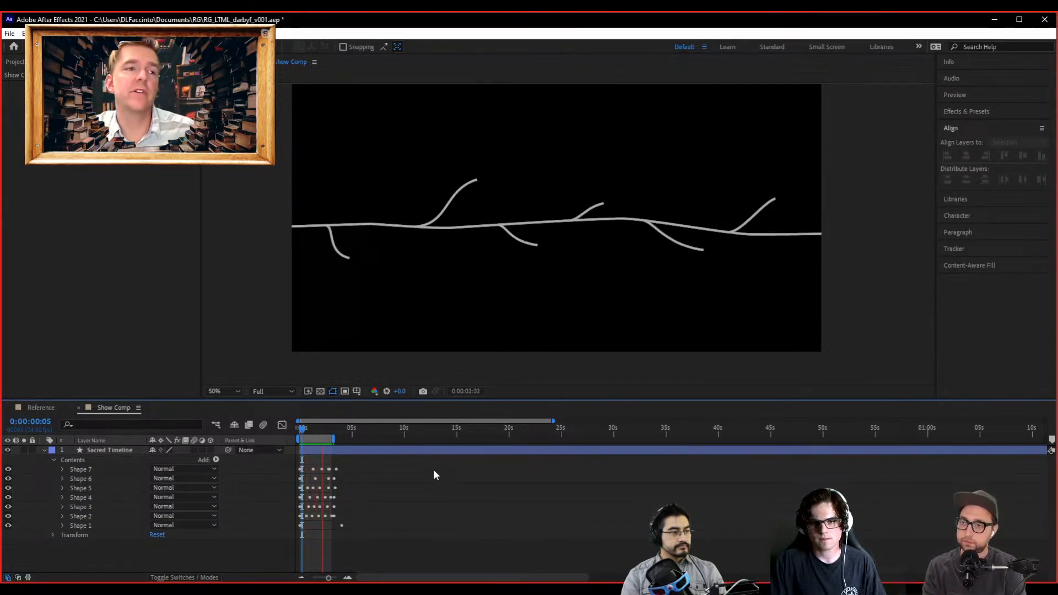
key("space")
key("space")
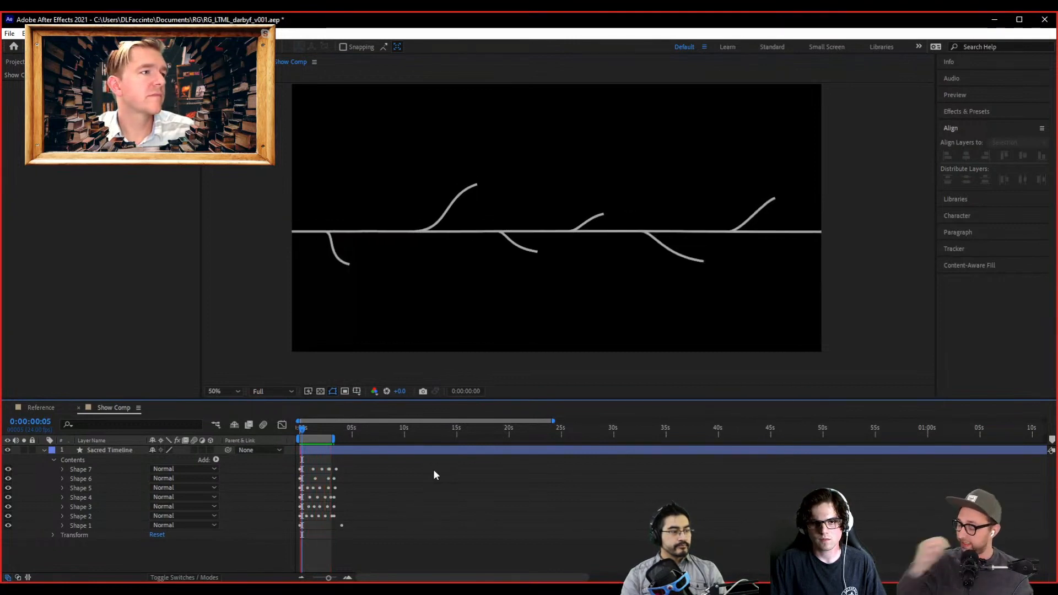
- At 0:00:01:04, lengthen the Bezier handles on Shape 1's main-line point between the first lower and first upper branches to smooth the bend
left_click(106, 450)
scroll(362, 301, "up", 4)
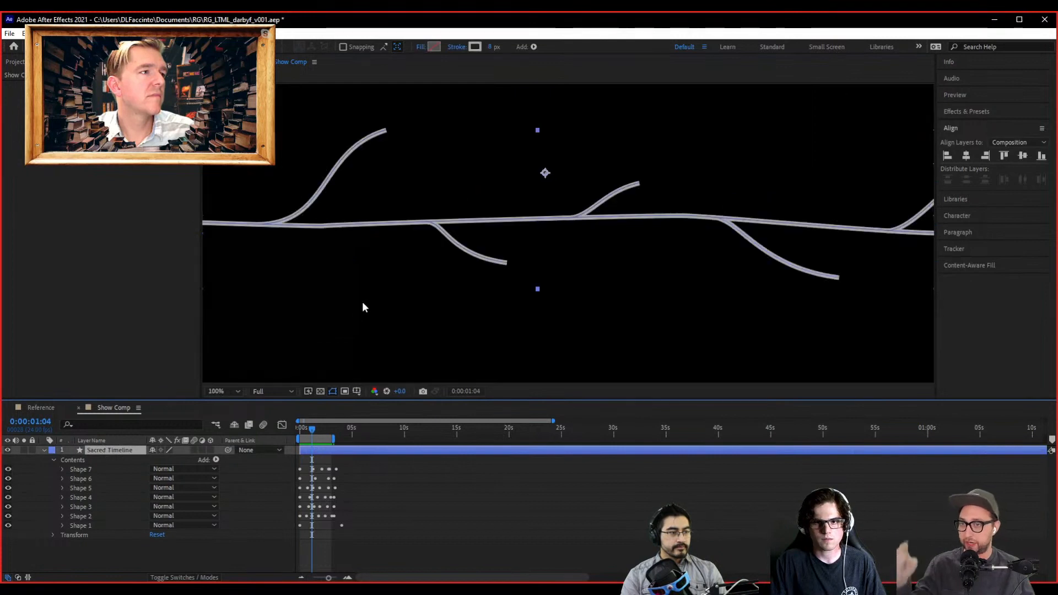
left_click(81, 526)
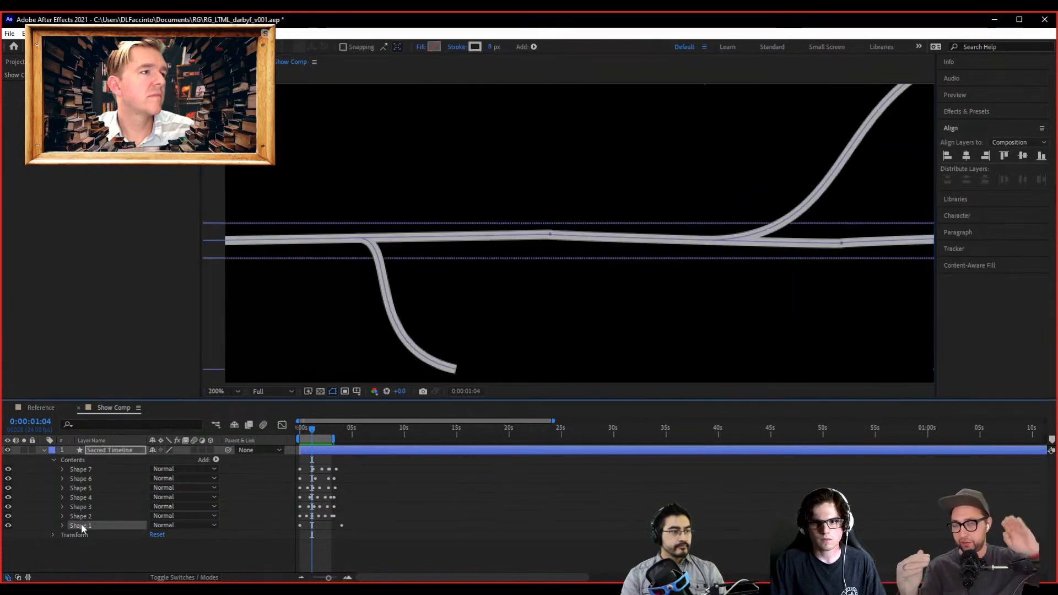
left_click(550, 237)
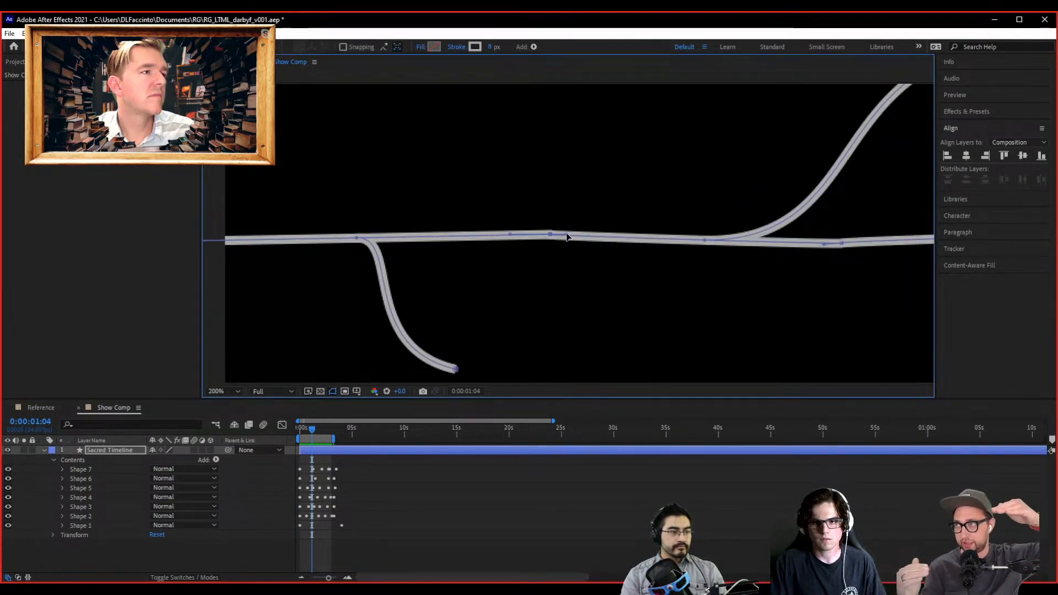
left_click_drag(583, 238, 499, 238)
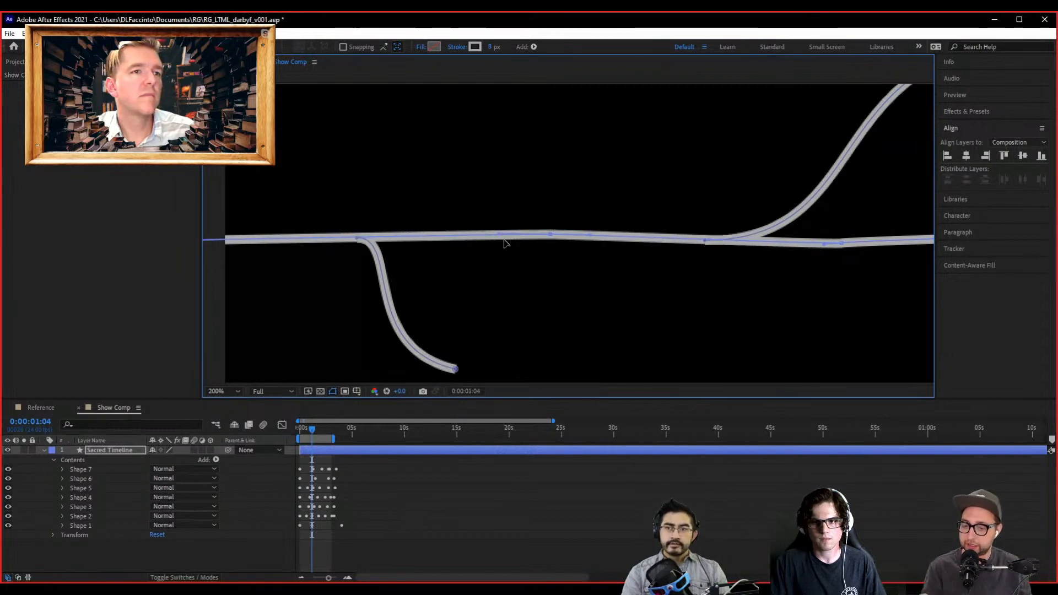
scroll(582, 284, "down", 1)
scroll(643, 279, "up", 1)
left_click_drag(642, 279, 568, 283)
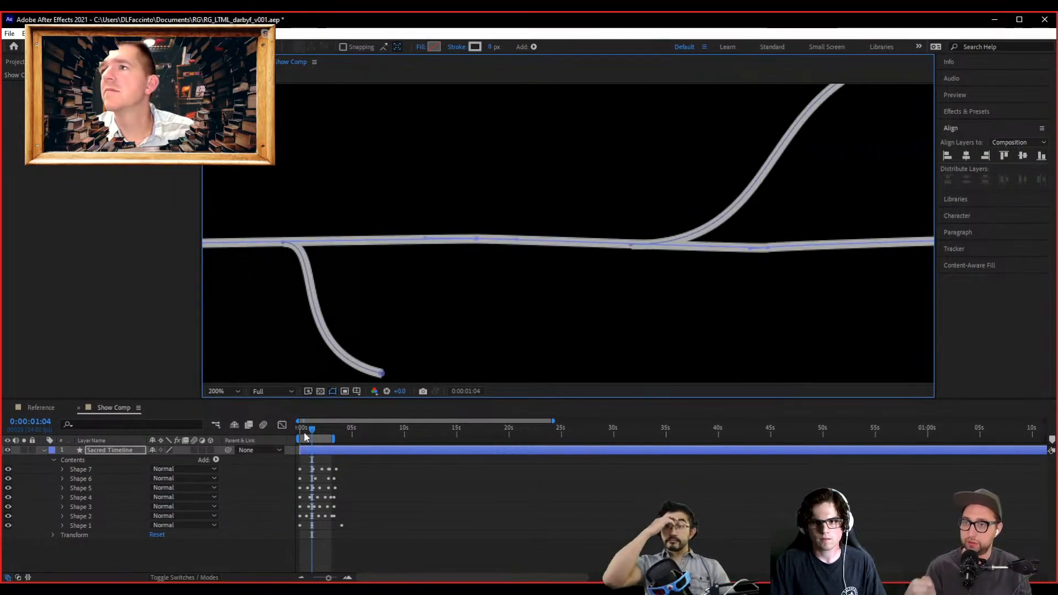
- Deselect the layer and play the animation from 0:00:00:00 to review the smoothed main line
left_click_drag(305, 437, 298, 436)
left_click(428, 558)
scroll(572, 270, "down", 2)
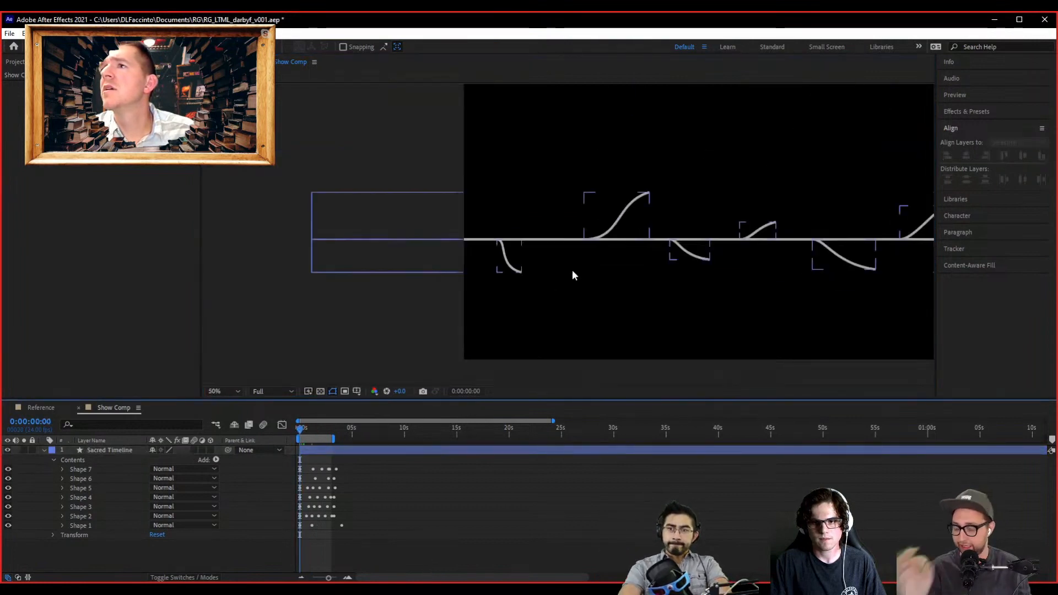
key("space")
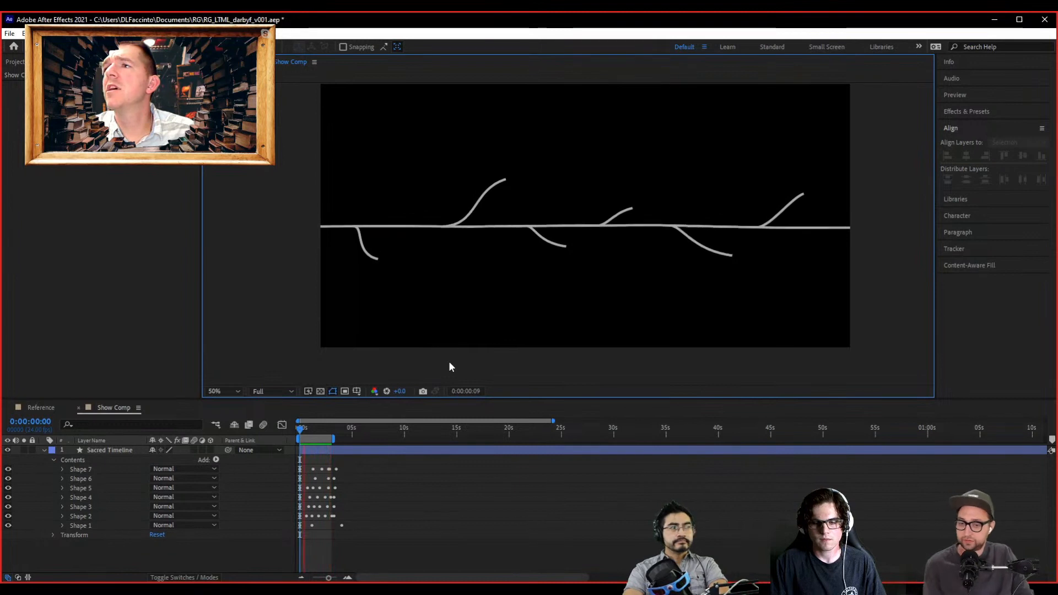
key("space")
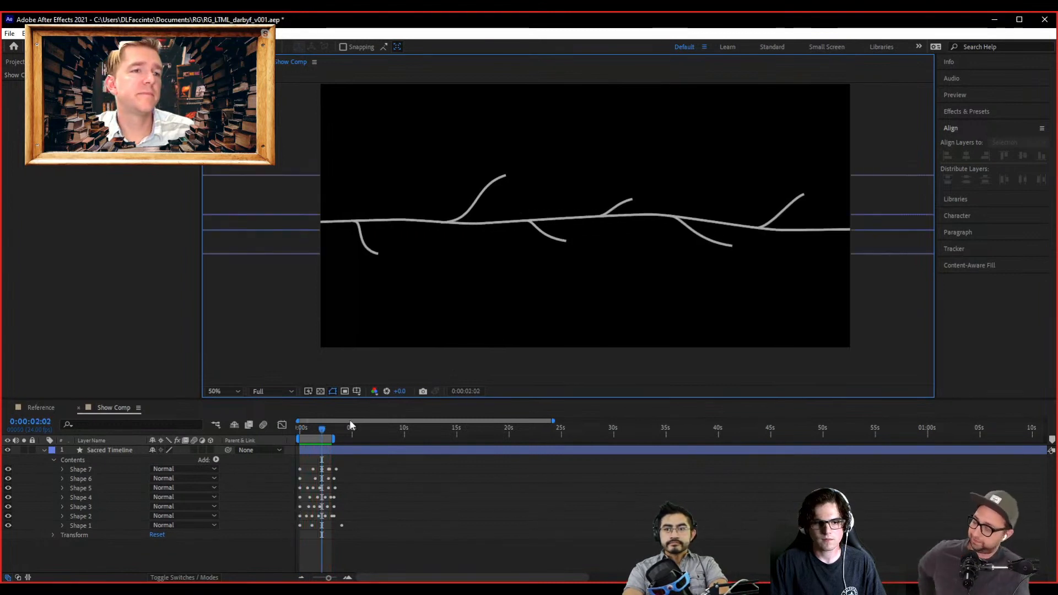
- At Shape 3's 0:00:01:23 path keyframe, nudge the first upper branch up so its base sits on the main line
left_click(81, 497)
left_click(75, 507)
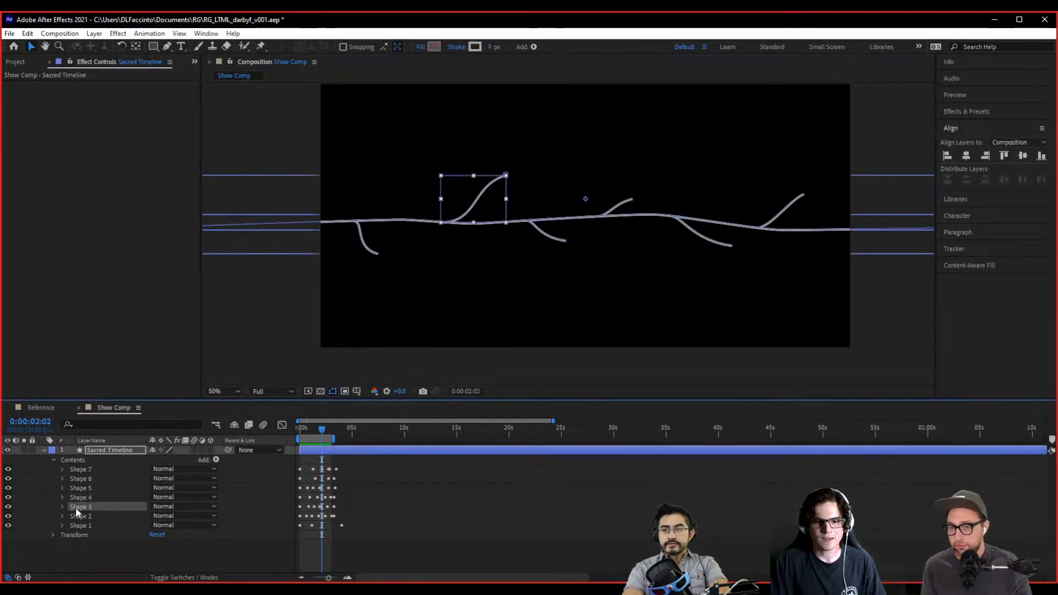
scroll(470, 300, "up", 2)
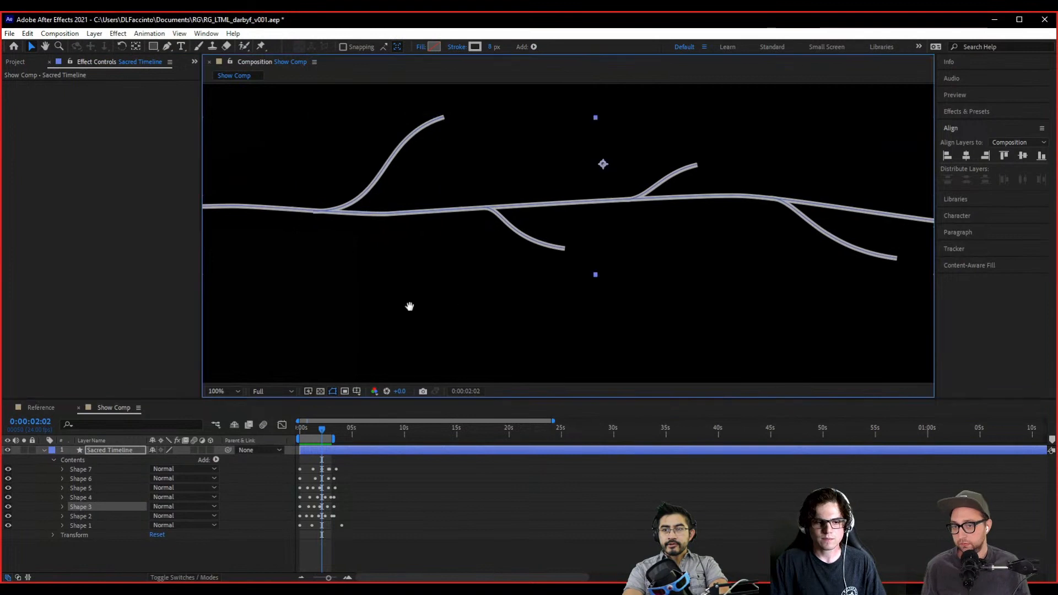
left_click(62, 506)
scroll(452, 284, "up", 4)
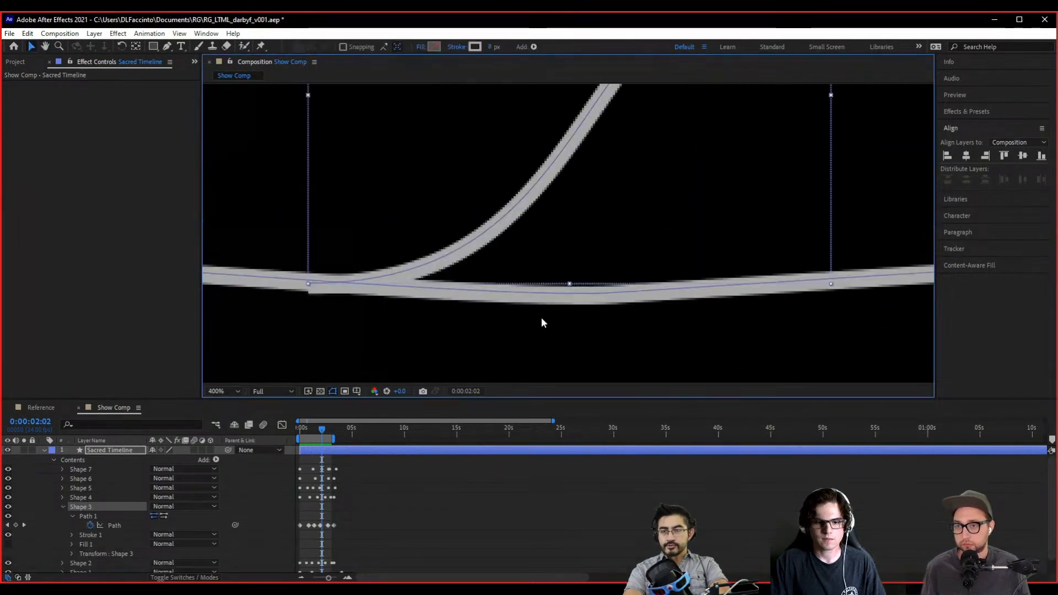
left_click_drag(358, 346, 429, 345)
left_click(8, 525)
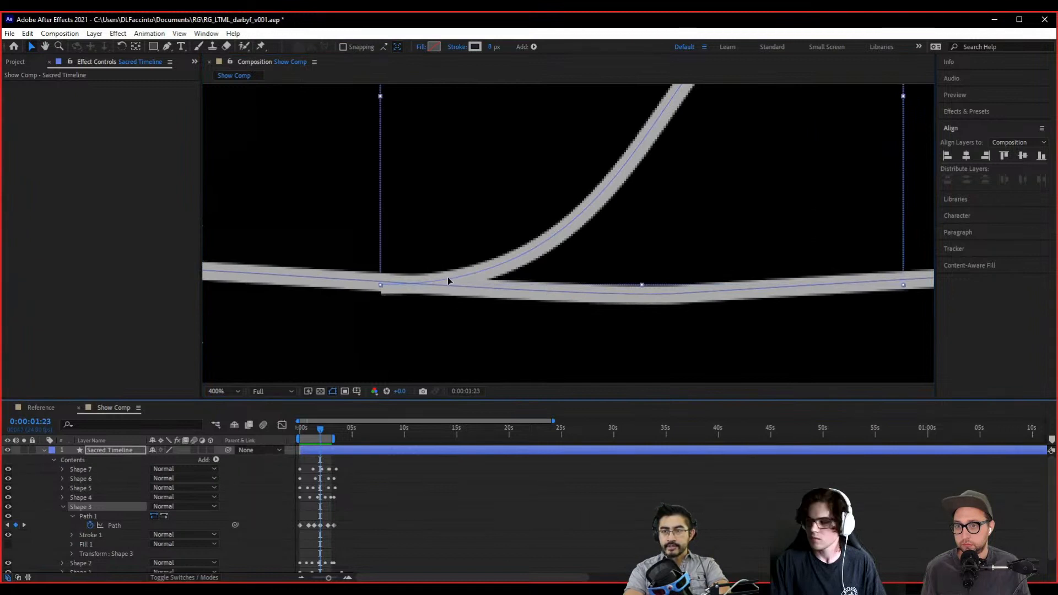
double_click(448, 277)
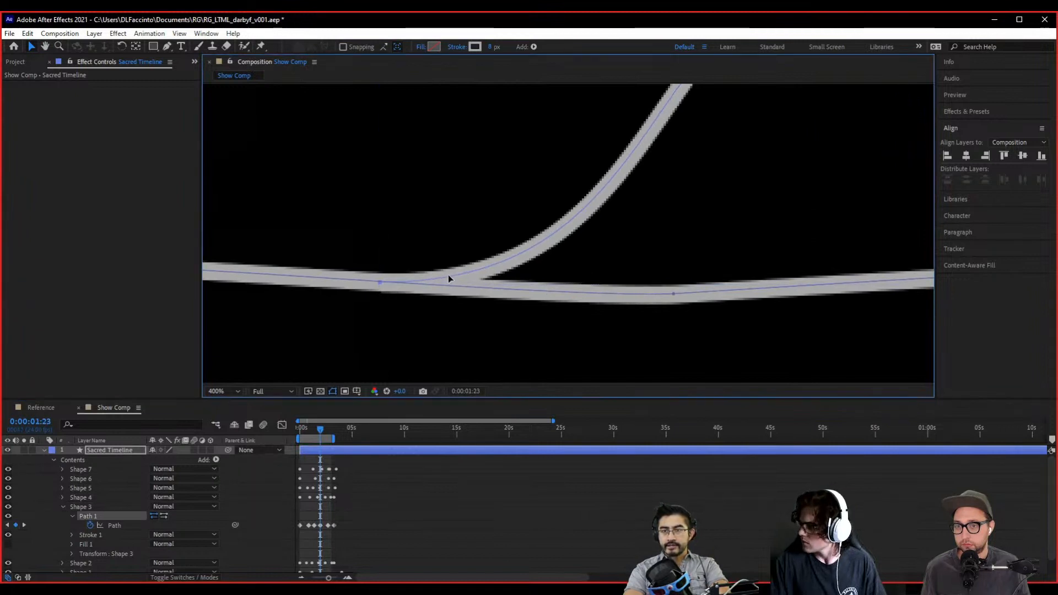
- Check the branch join at Shape 3's earlier path keyframes, going back through 0:00:01:09 and 0:00:00:20 to 0:00:00:00
left_click(8, 525)
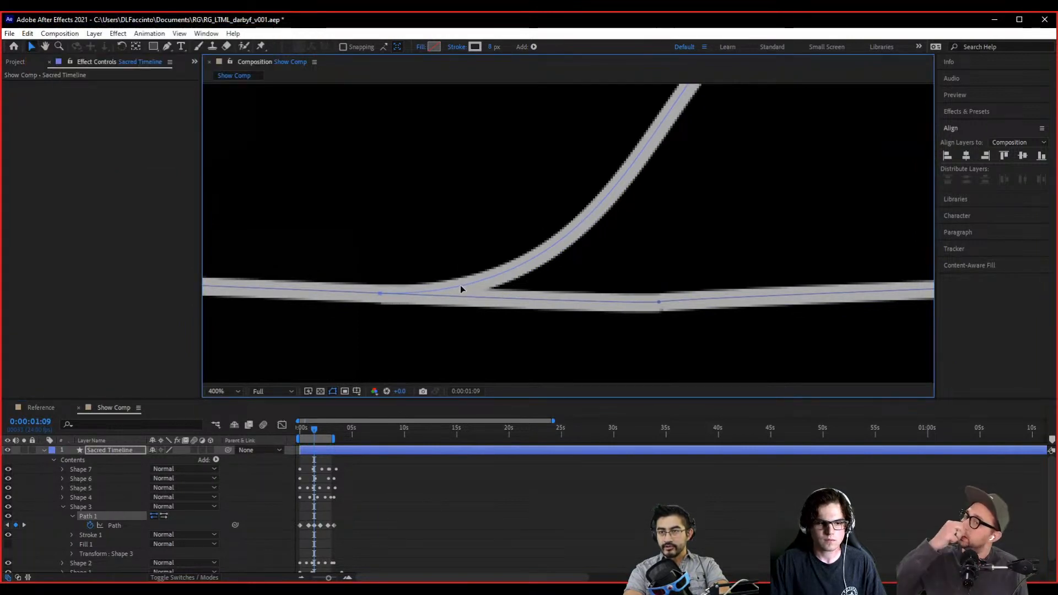
key("j")
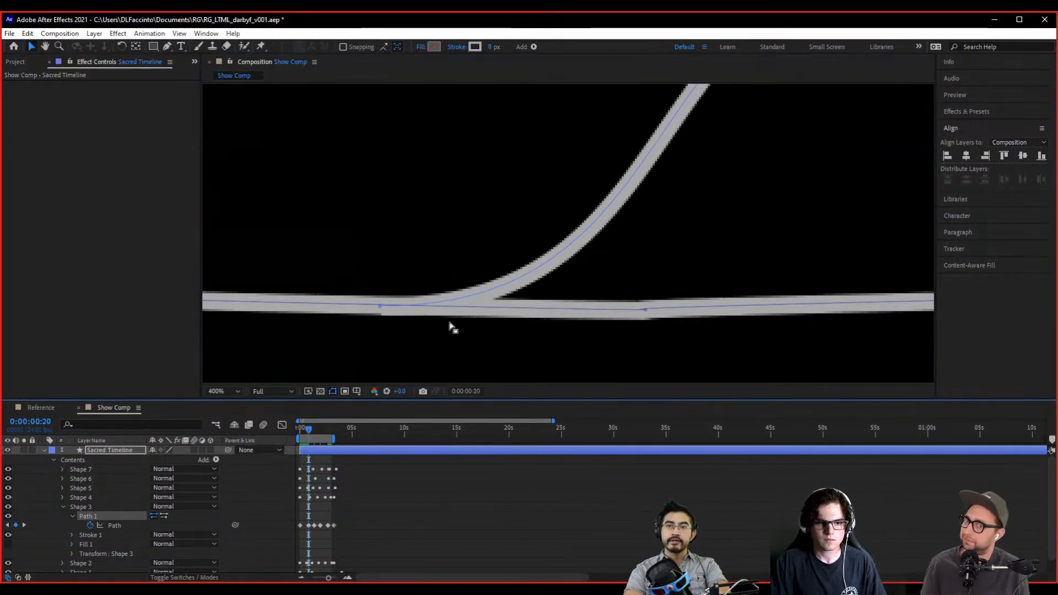
left_click(8, 526)
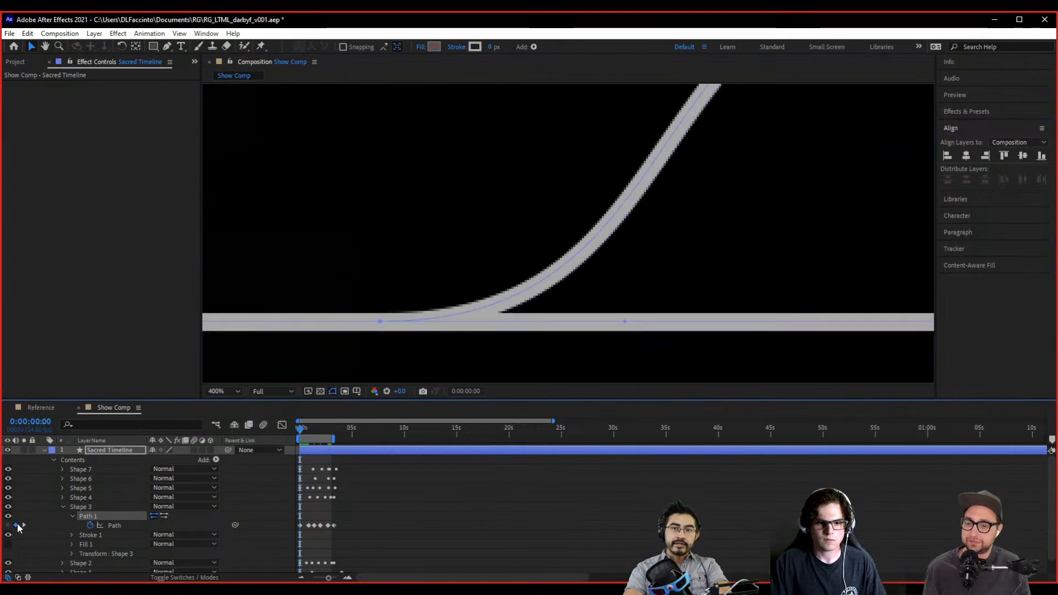
- Align the base of Shape 3's branch with the main line at the 0:00:02:17 and 0:00:03:06 path keyframes
left_click(25, 524)
left_click(25, 523)
left_click(24, 524)
left_click(25, 524)
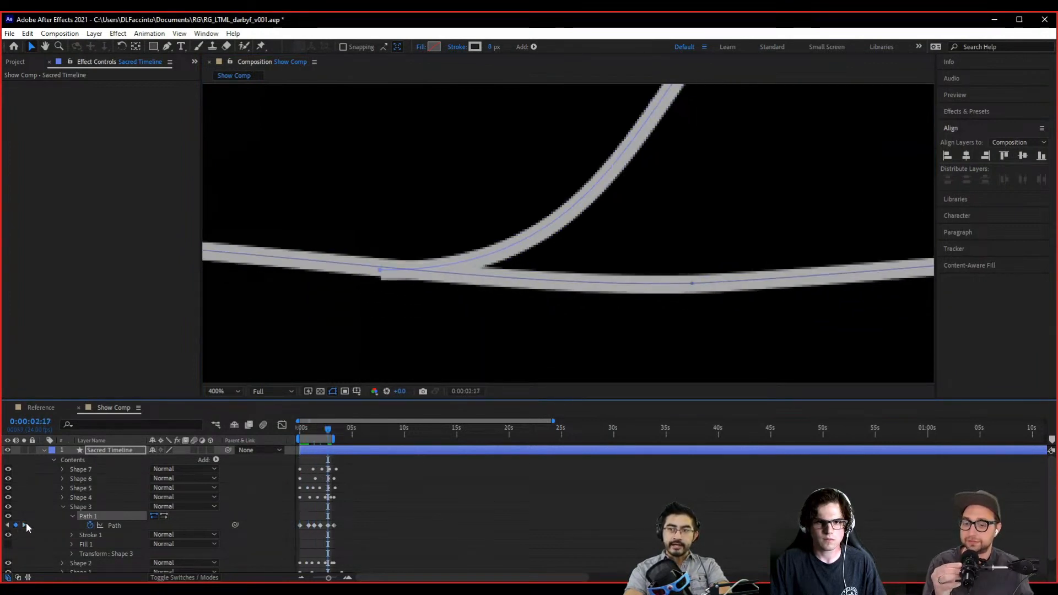
left_click(472, 257)
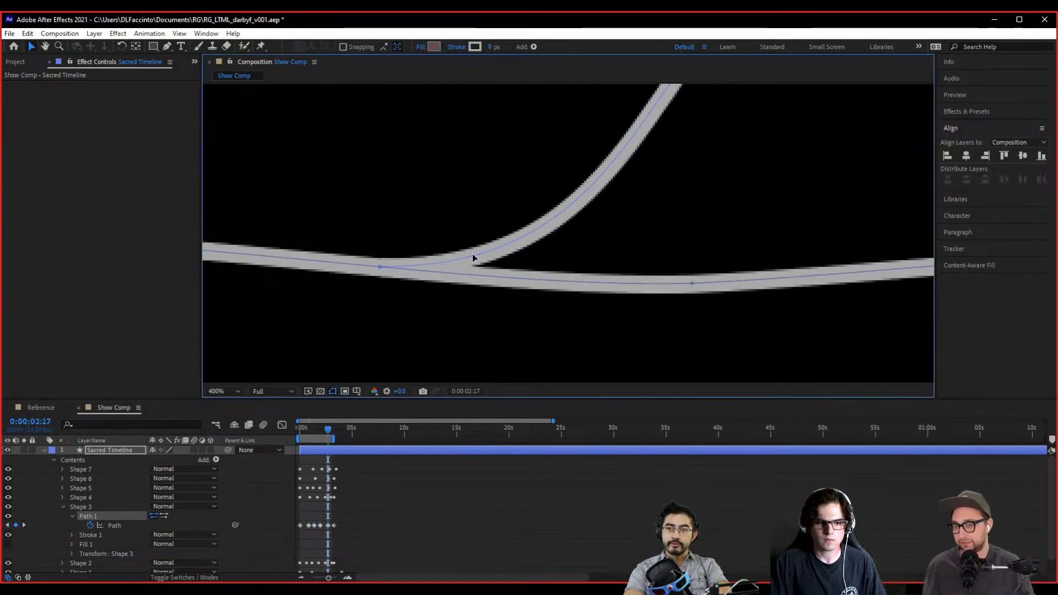
left_click(25, 525)
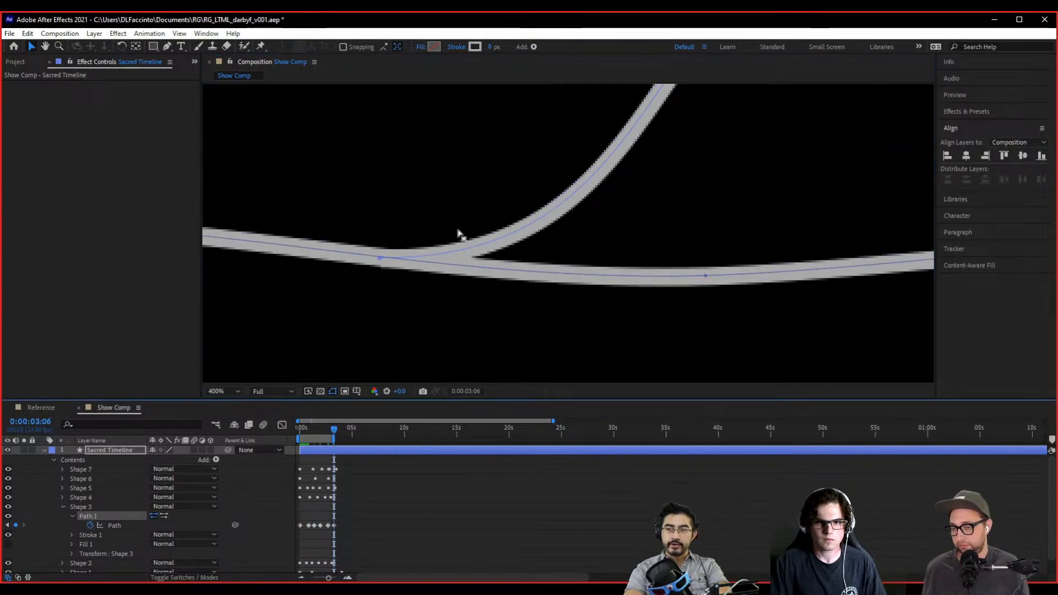
scroll(451, 250, "down", 6)
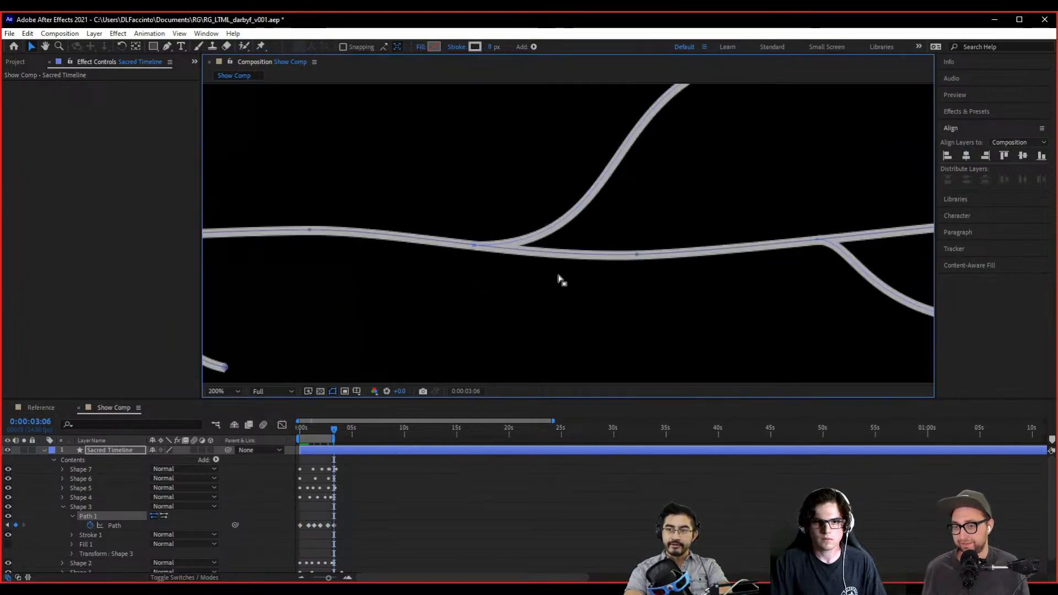
- Deselect the layer, show the whole composition, and play the animation from 0:00:00:00 to review the branch joins
left_click(316, 331)
left_click(270, 339)
left_click_drag(333, 303, 173, 307)
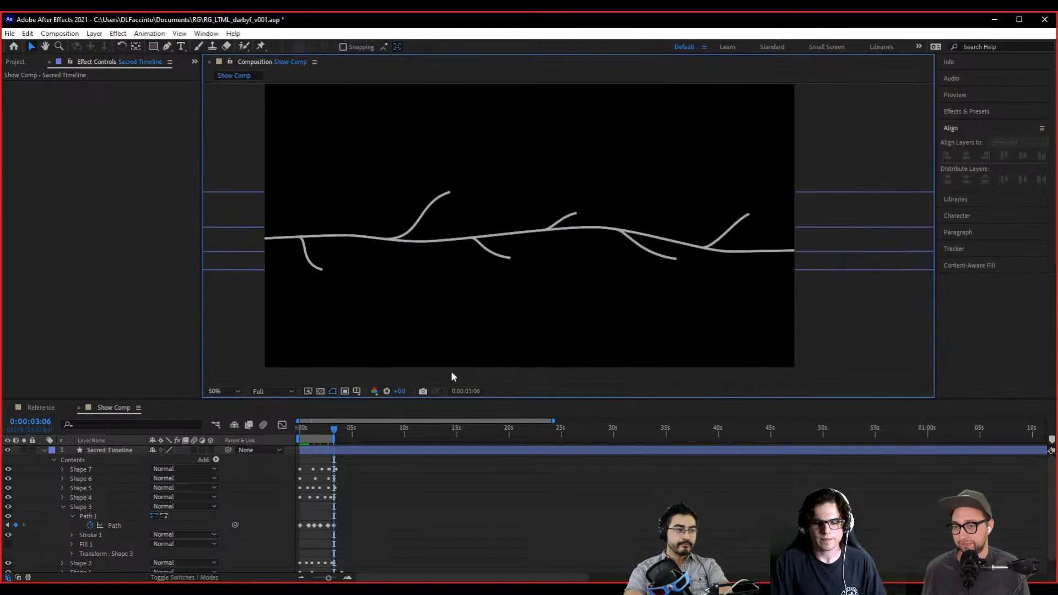
left_click_drag(333, 434, 295, 471)
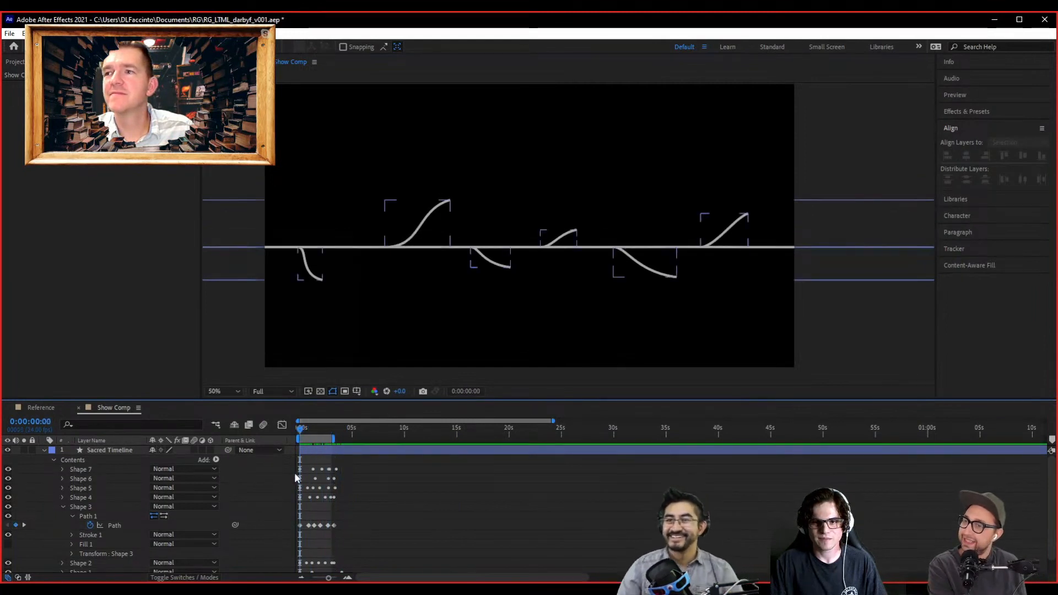
key("space")
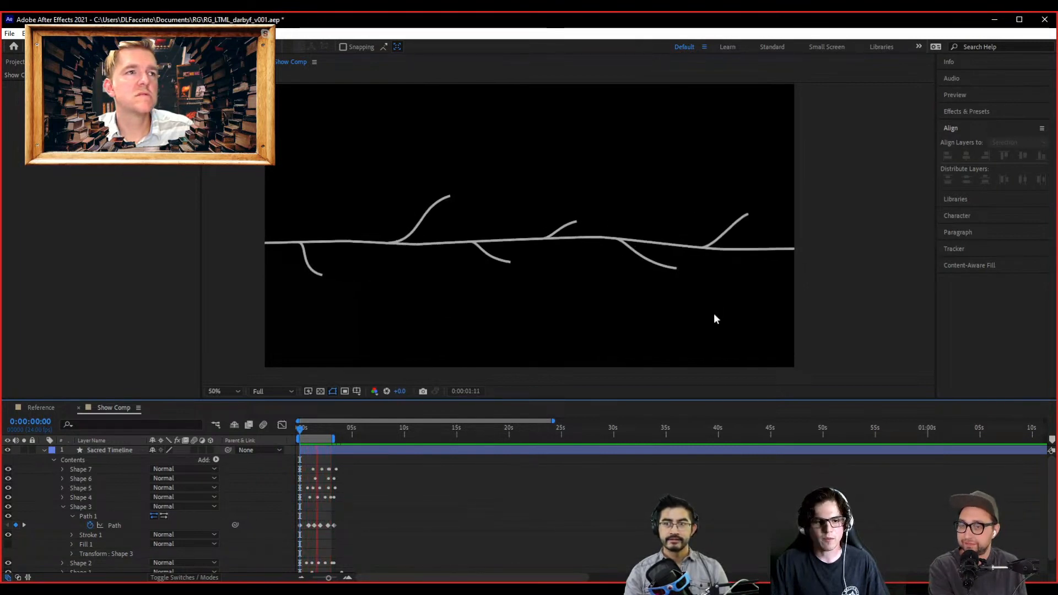
left_click(498, 451)
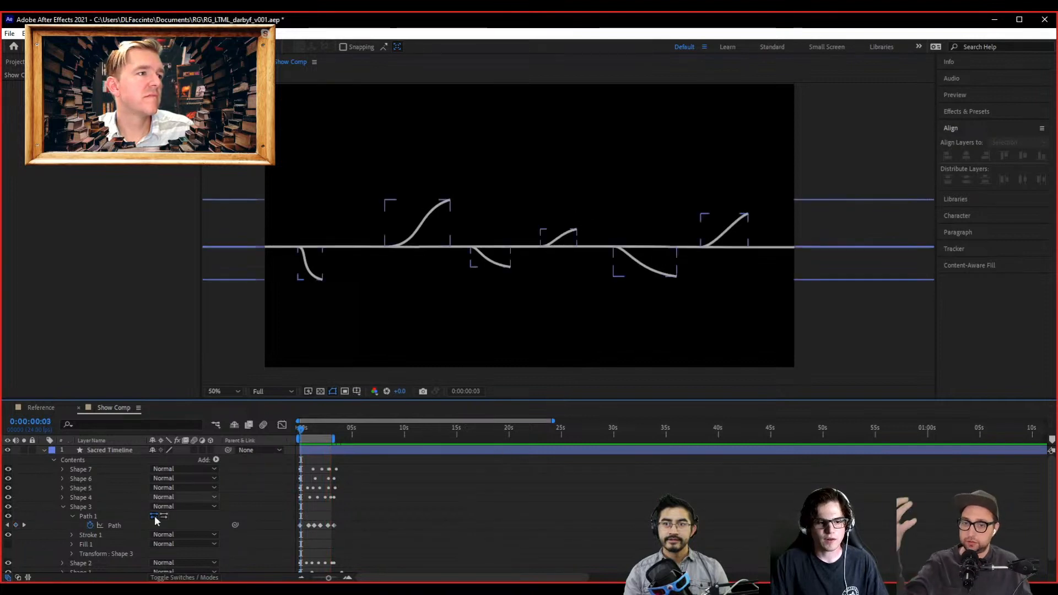
- Collapse Shape 3, add Trim Paths to Shape 2, and set its Start to 33% at 0:00:00:00
left_click(62, 505)
left_click(87, 515)
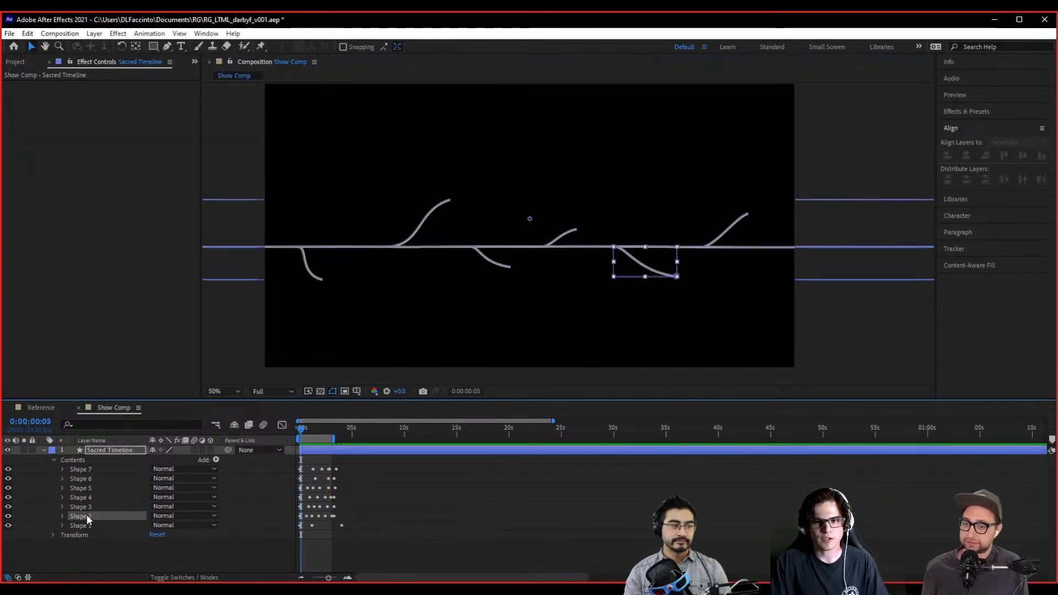
left_click(216, 460)
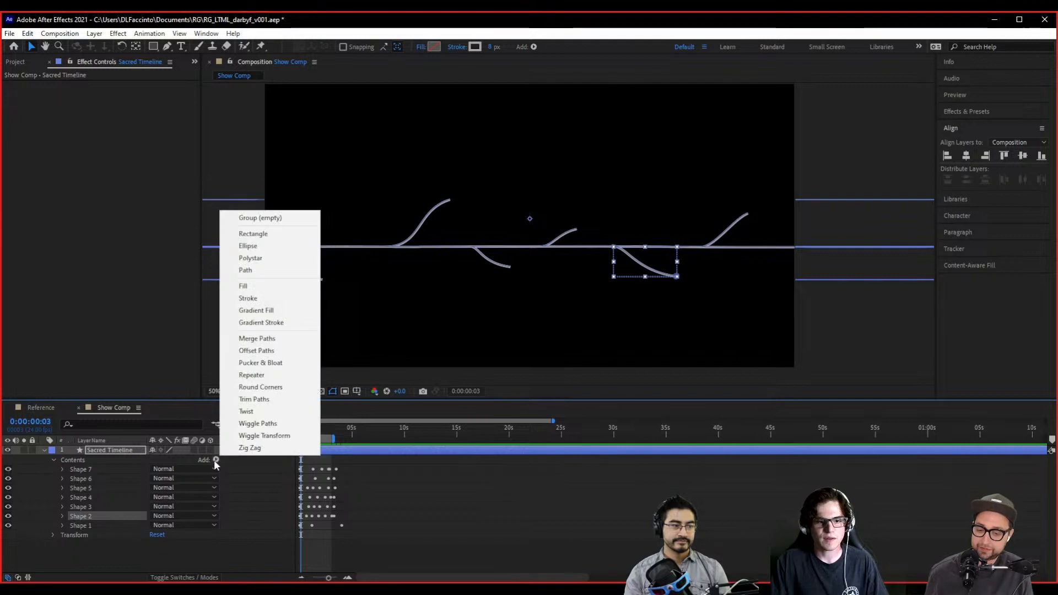
left_click(282, 401)
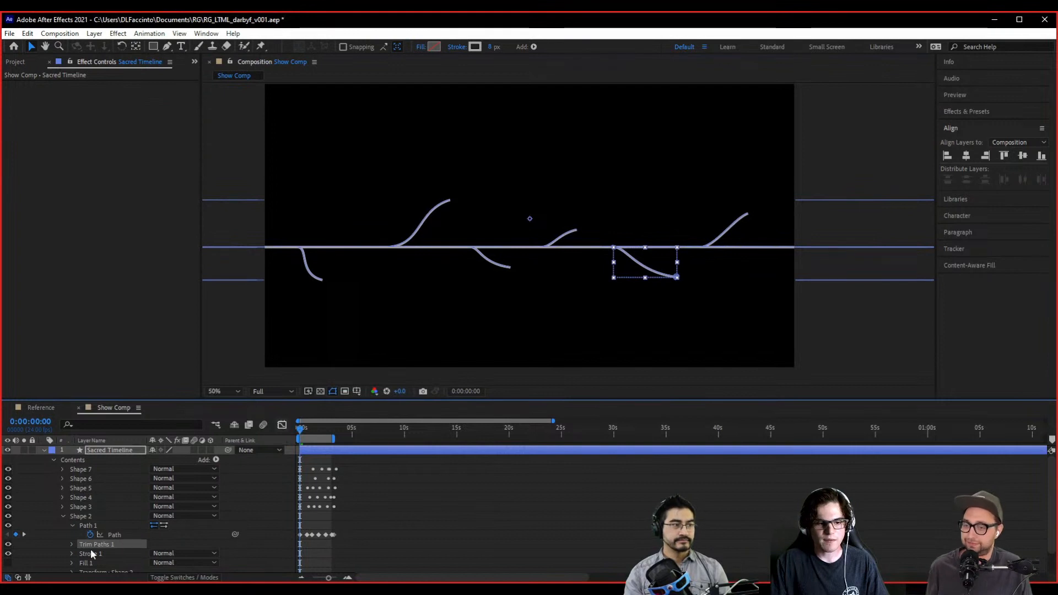
left_click(71, 545)
scroll(71, 545, "down", 1)
scroll(676, 320, "up", 3)
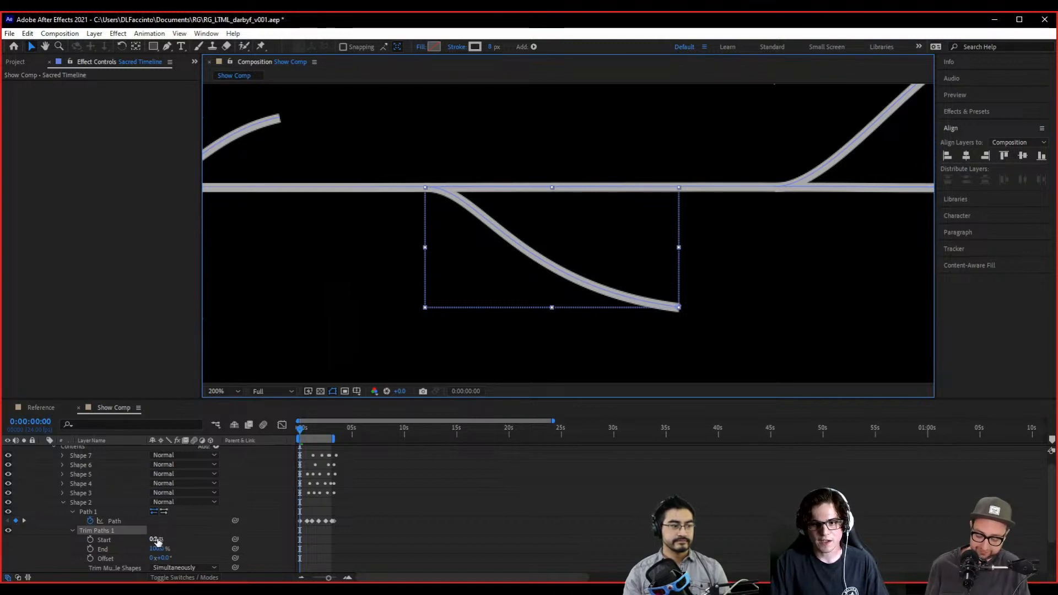
mouse_move(157, 541)
left_mouse_down()
mouse_move(205, 537)
mouse_move(154, 530)
mouse_move(168, 531)
left_mouse_up()
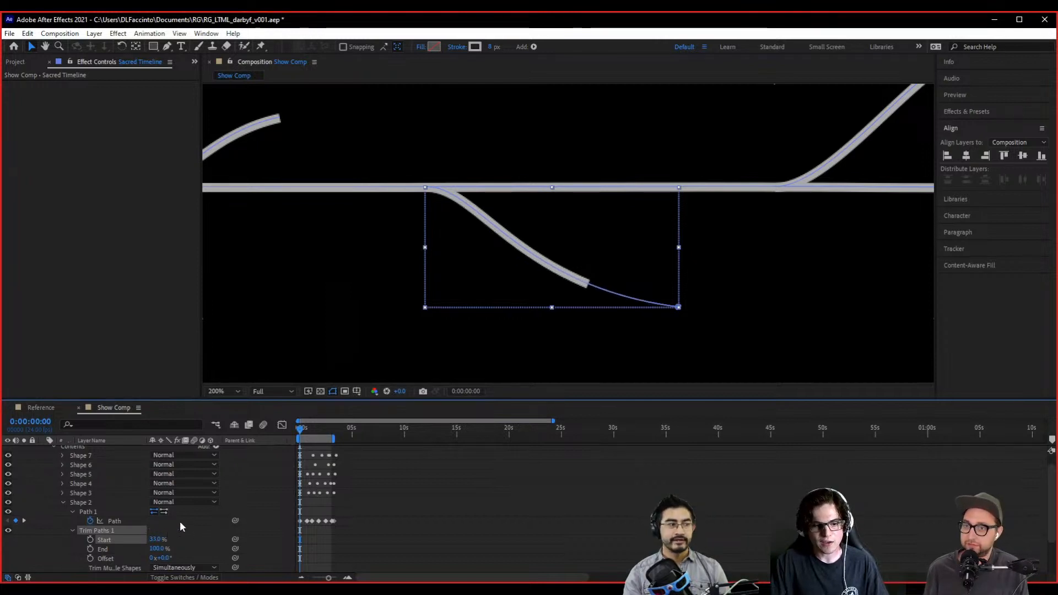
- Set the Line Cap of Shape 2's Stroke 1 to Round Cap, comparing it with Butt Cap, and collapse the stroke properties
scroll(180, 520, "down", 3)
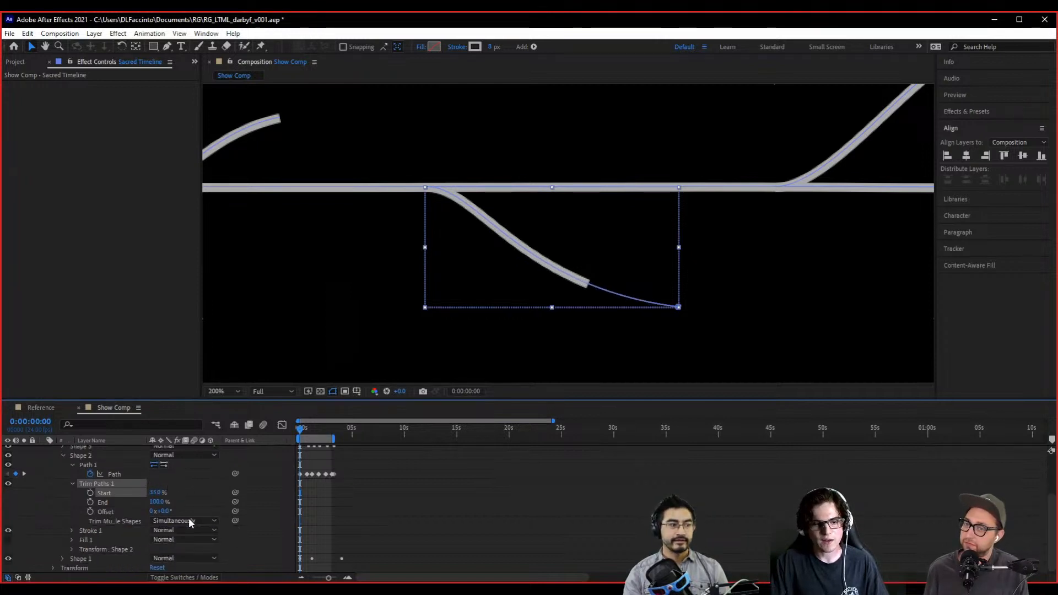
left_click(71, 530)
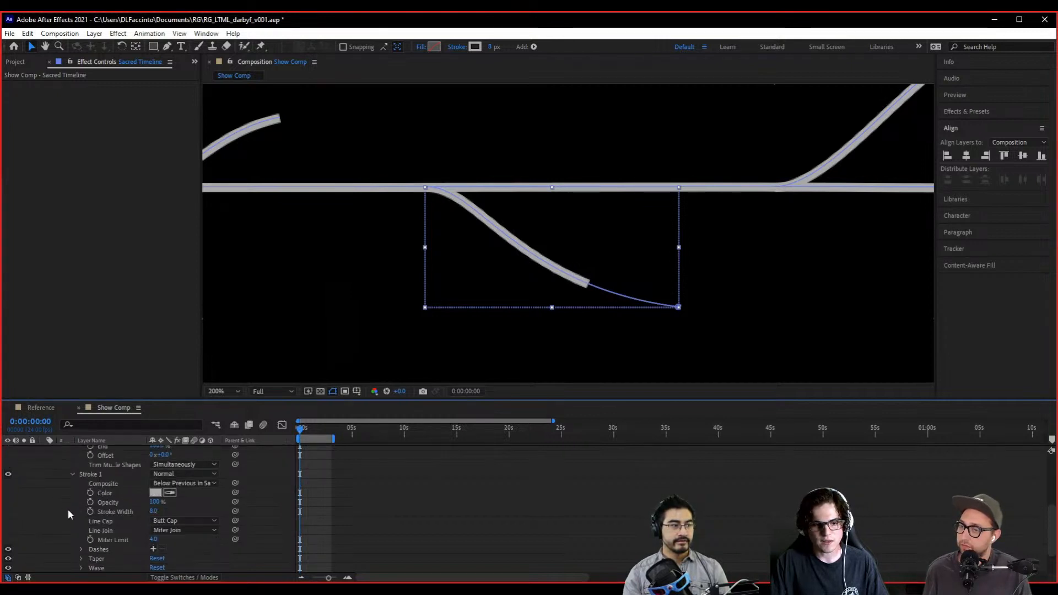
left_click(216, 520)
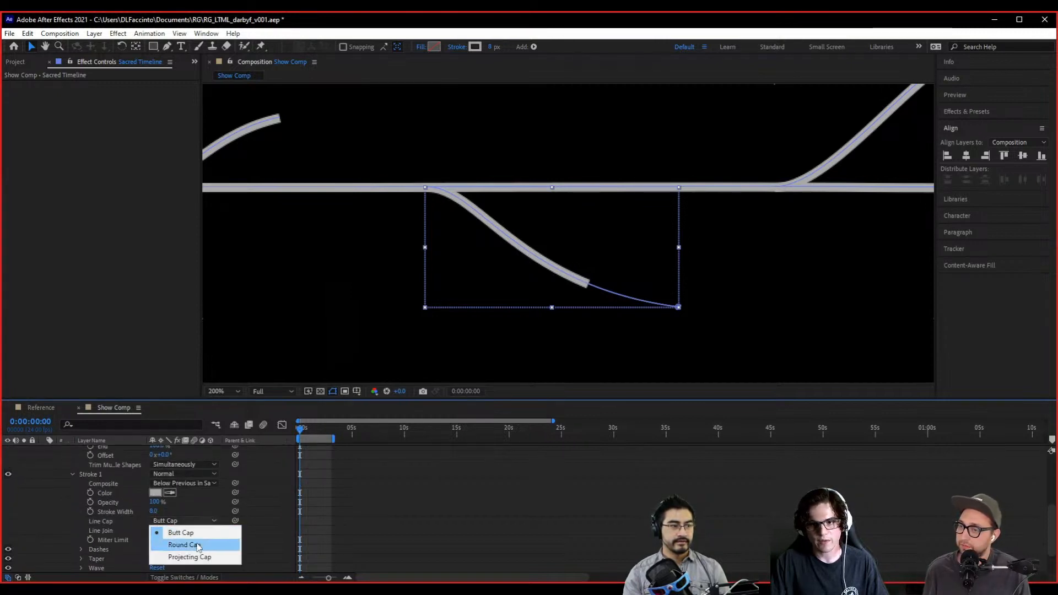
left_click(171, 548)
scroll(660, 289, "up", 2)
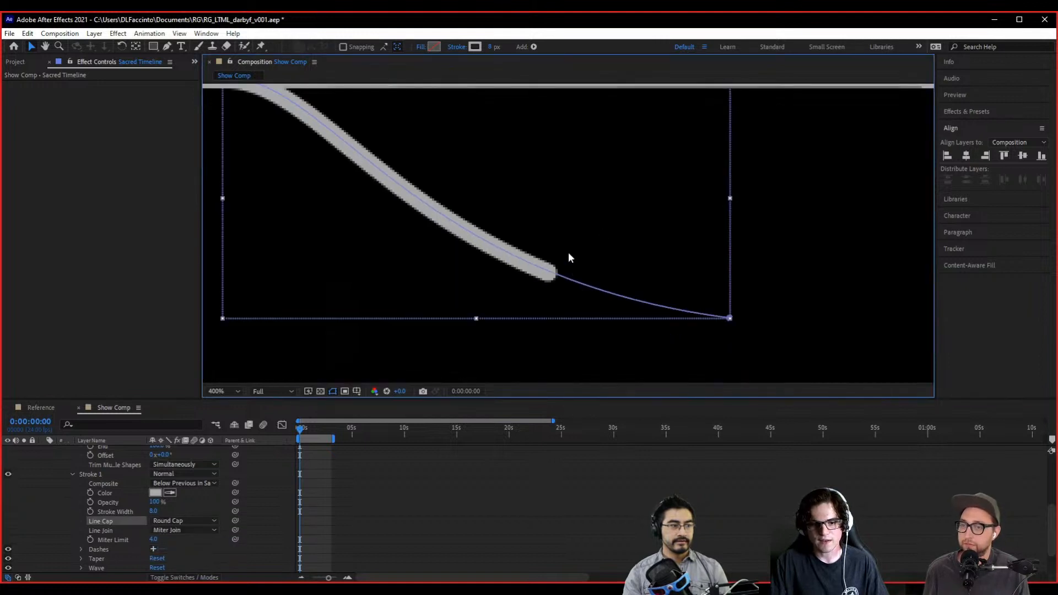
left_click(177, 522)
left_click(179, 532)
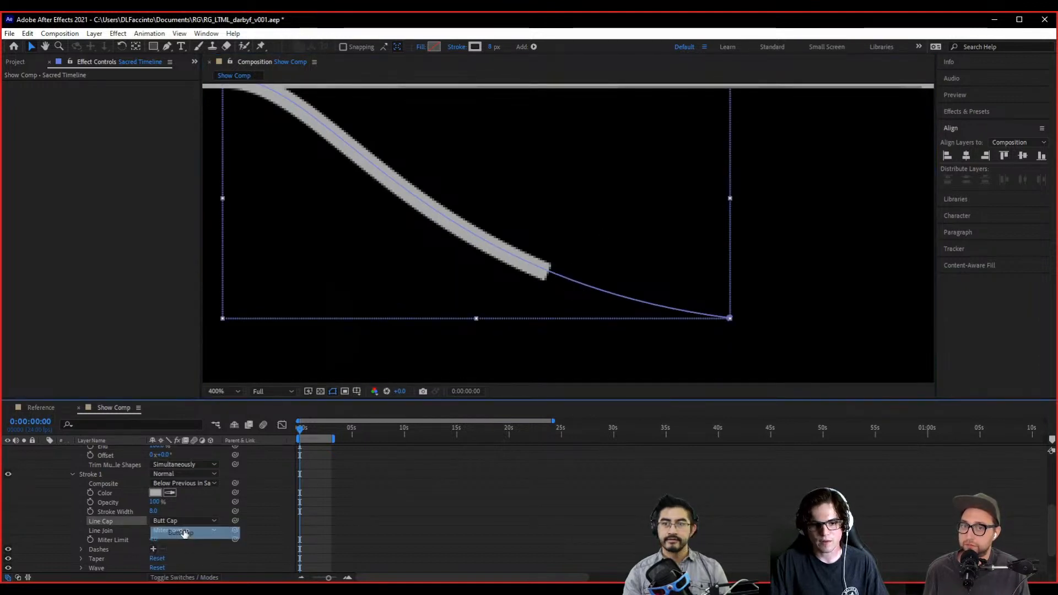
left_click(192, 521)
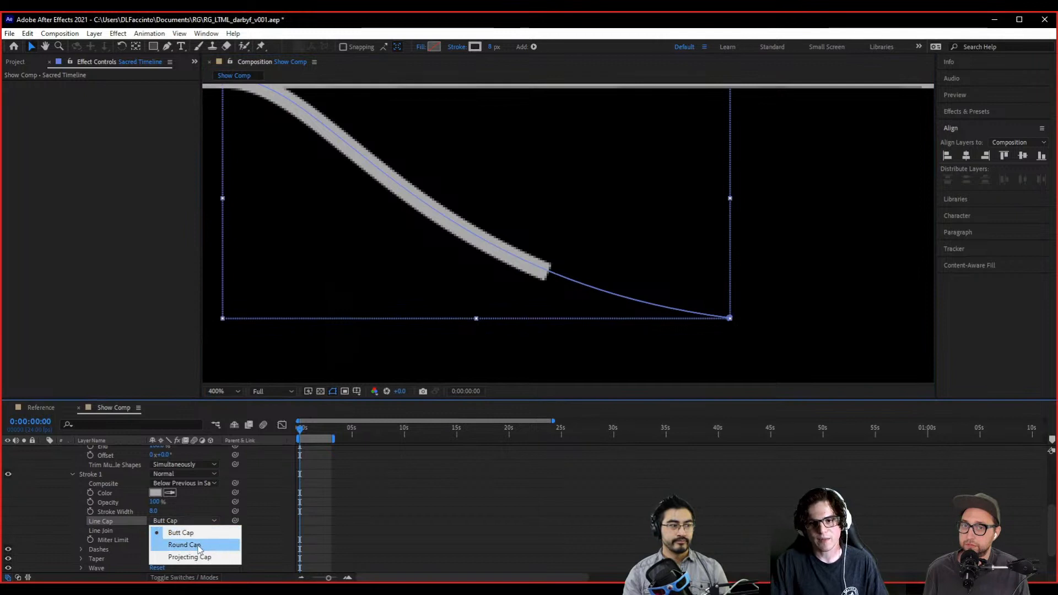
left_click(197, 546)
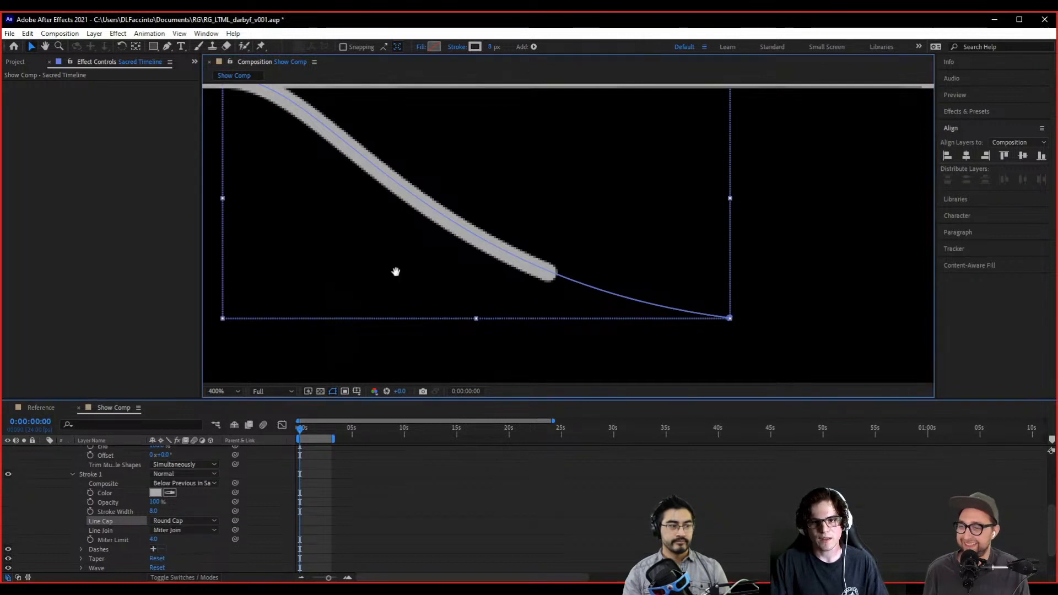
left_click_drag(394, 272, 472, 314)
scroll(573, 298, "down", 2)
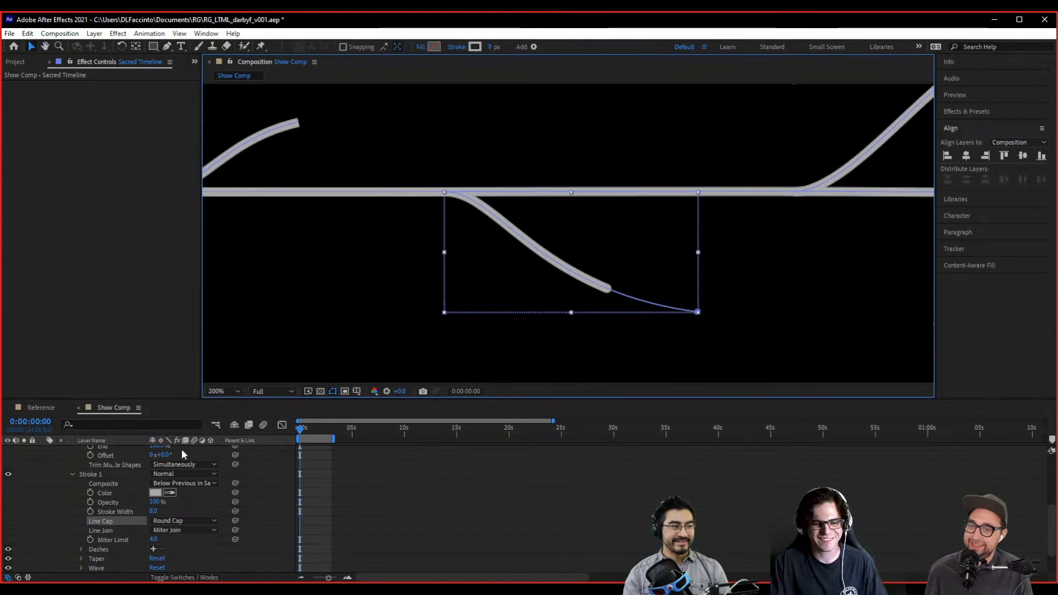
left_click(73, 474)
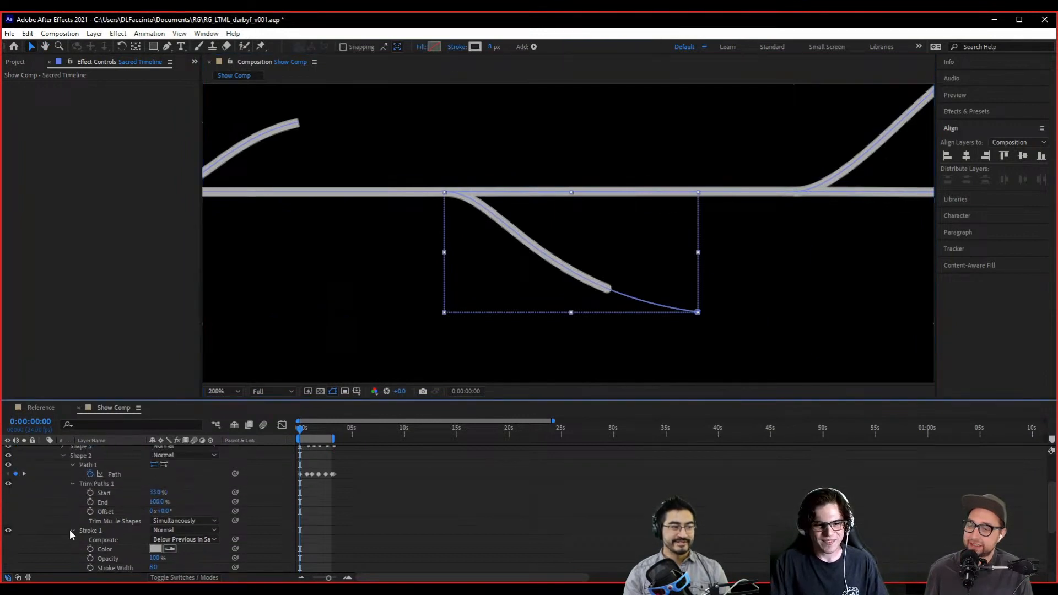
- Keyframe Shape 2's Trim Paths Start at 100% at 0:00:00:00 and lower it at 0:00:03:17 so the branch grows out
left_click_drag(162, 492, 220, 484)
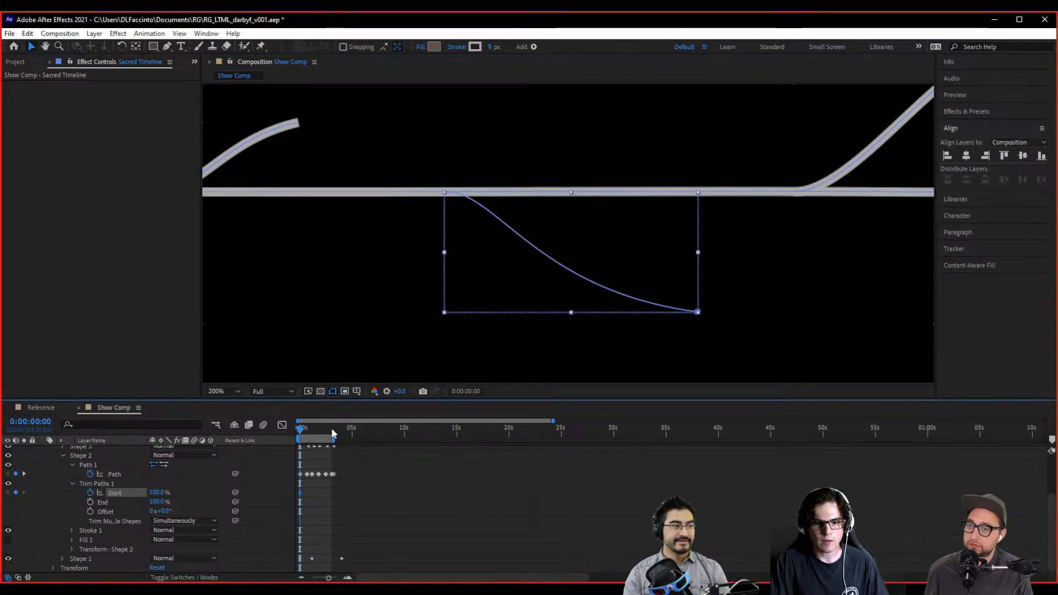
left_click_drag(300, 428, 338, 428)
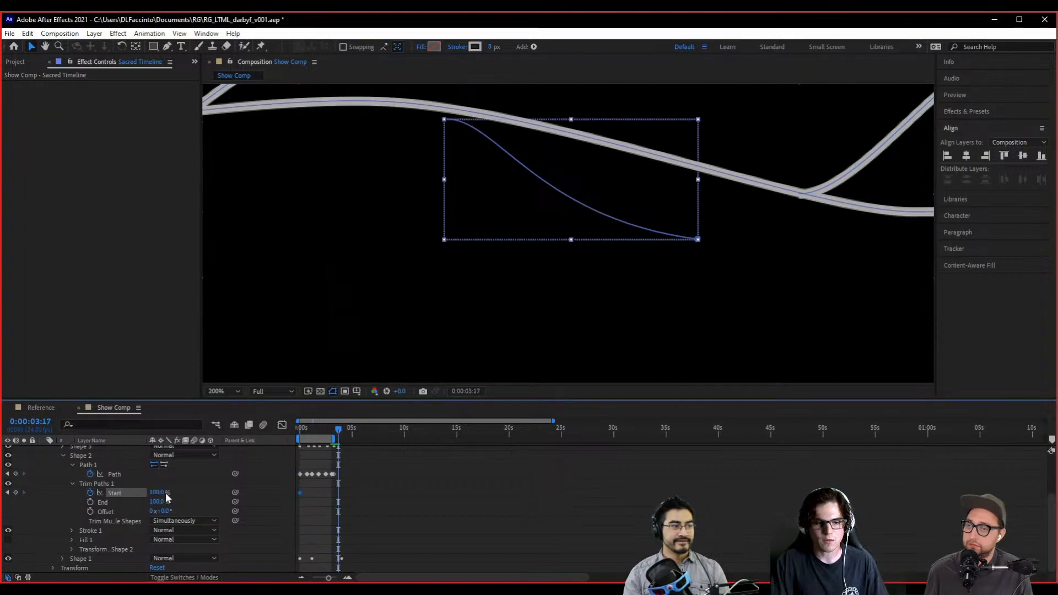
left_click_drag(165, 493, 141, 494)
- Preview the branch growth from 0:00:00:00, and slow it by moving the ending Start keyframe to about 9 seconds
left_click_drag(339, 428, 269, 437)
key("space")
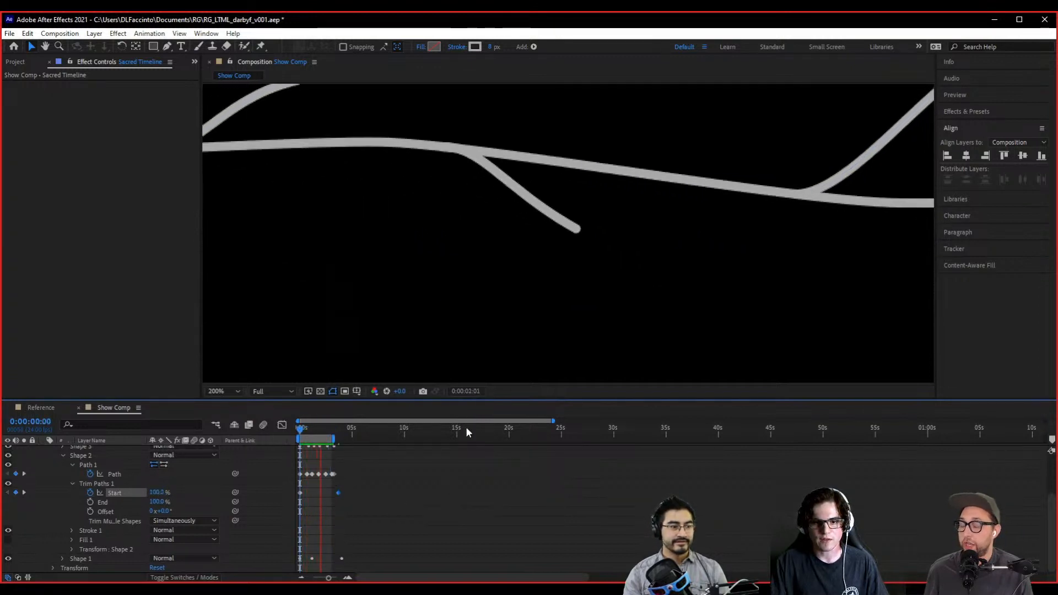
key("space")
key("space")
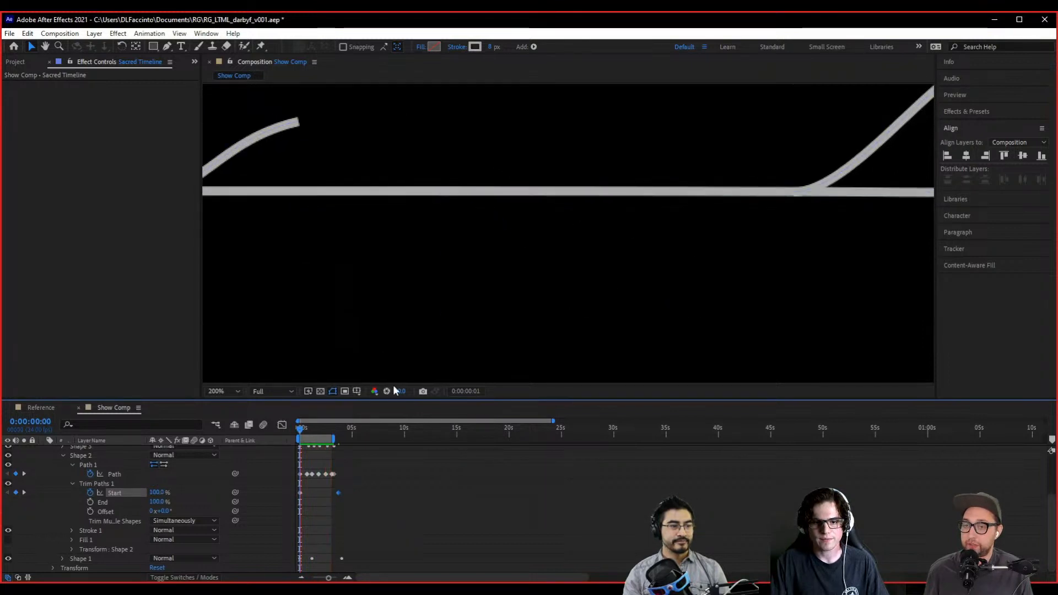
left_click_drag(337, 492, 392, 492)
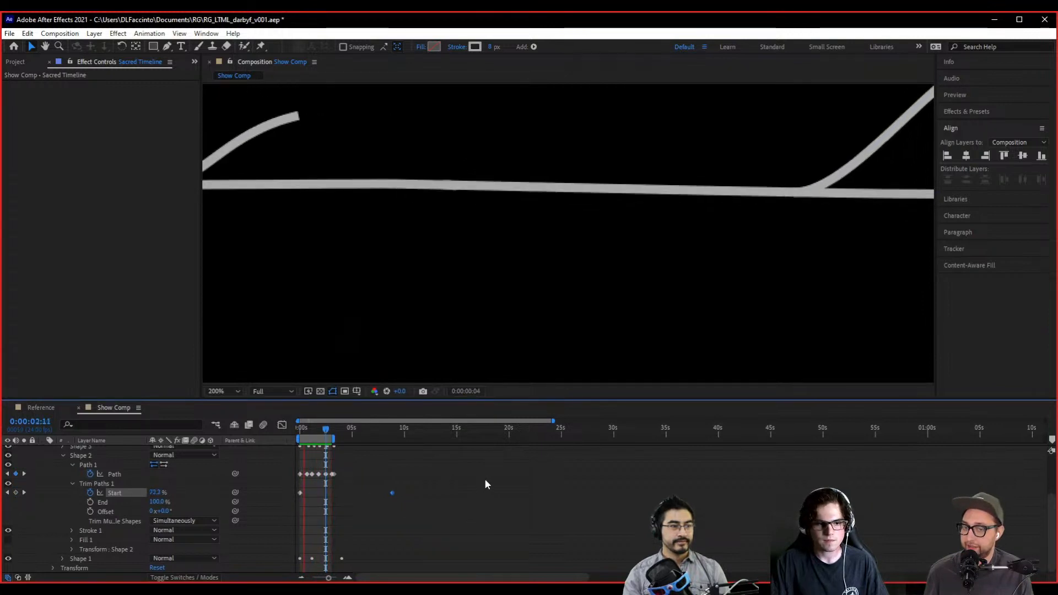
- Copy Shape 2's animated Trim Paths 1 and paste it into Shape 3 with the current time at 0:00:00:00
key("space")
scroll(121, 489, "up", 1)
left_click(105, 515)
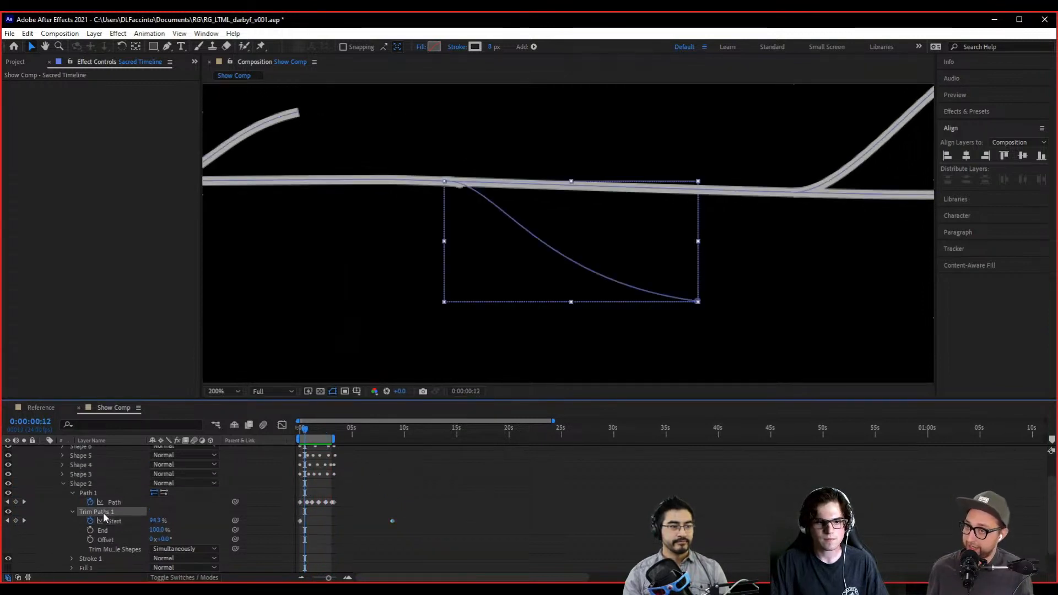
left_click(302, 428)
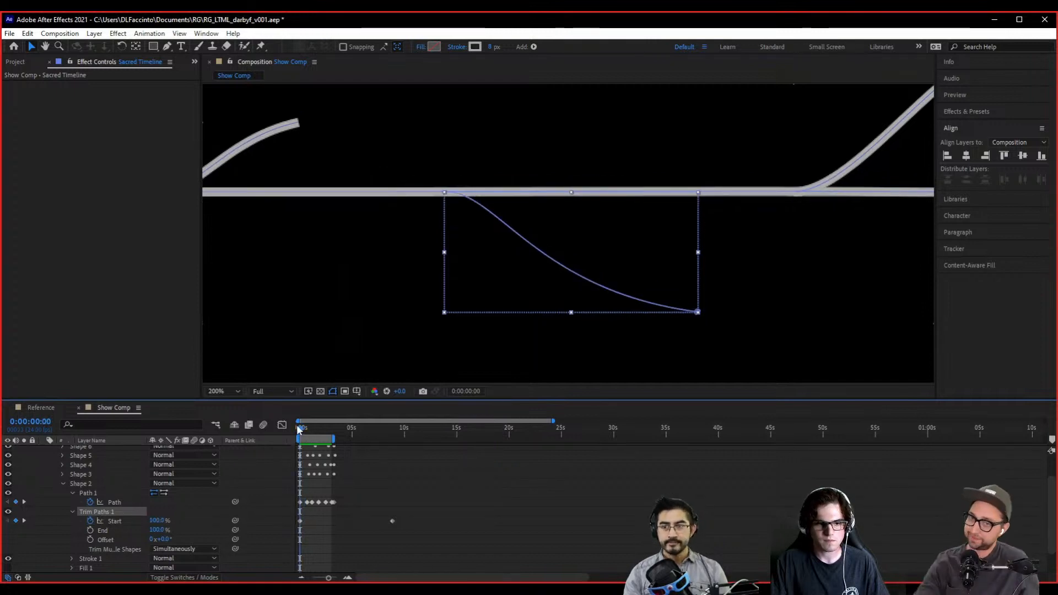
left_click(64, 483)
left_click(82, 506)
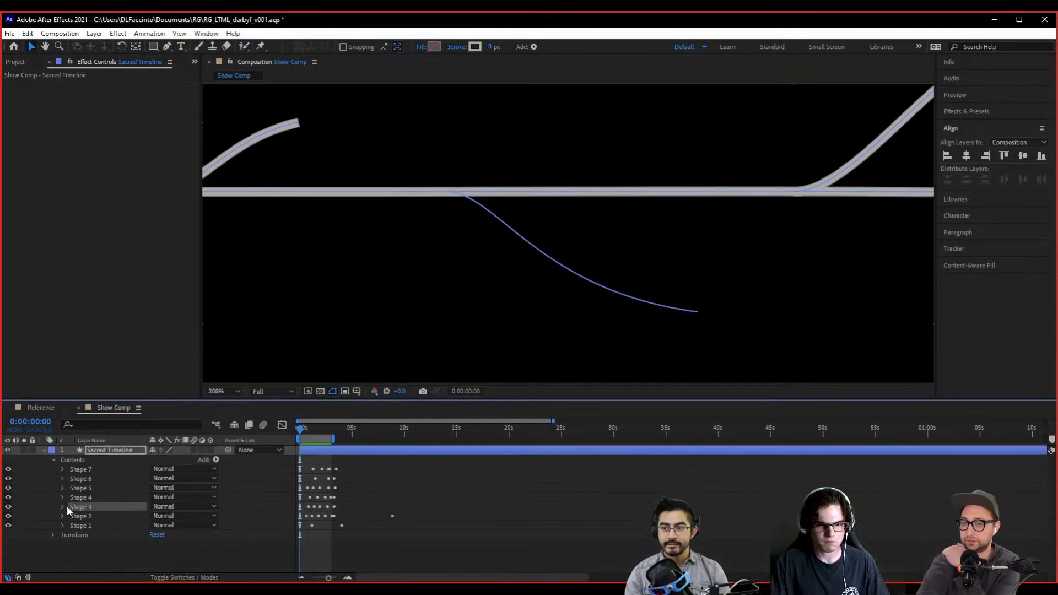
key("ctrl+v")
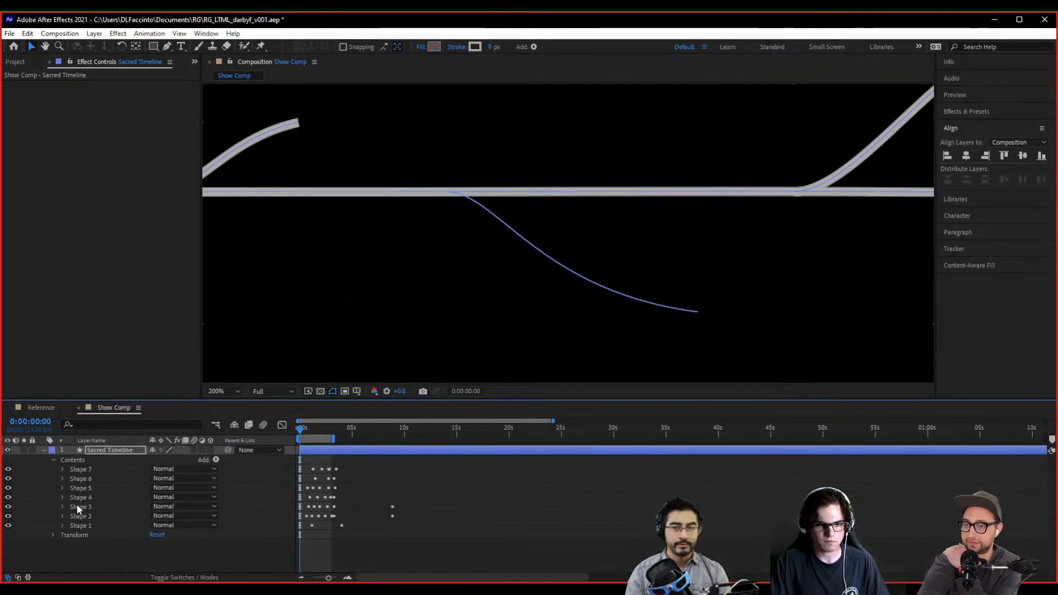
- Move Shape 3's ending Trim Paths Start keyframe to about 7 seconds and collapse the shape
left_click(62, 507)
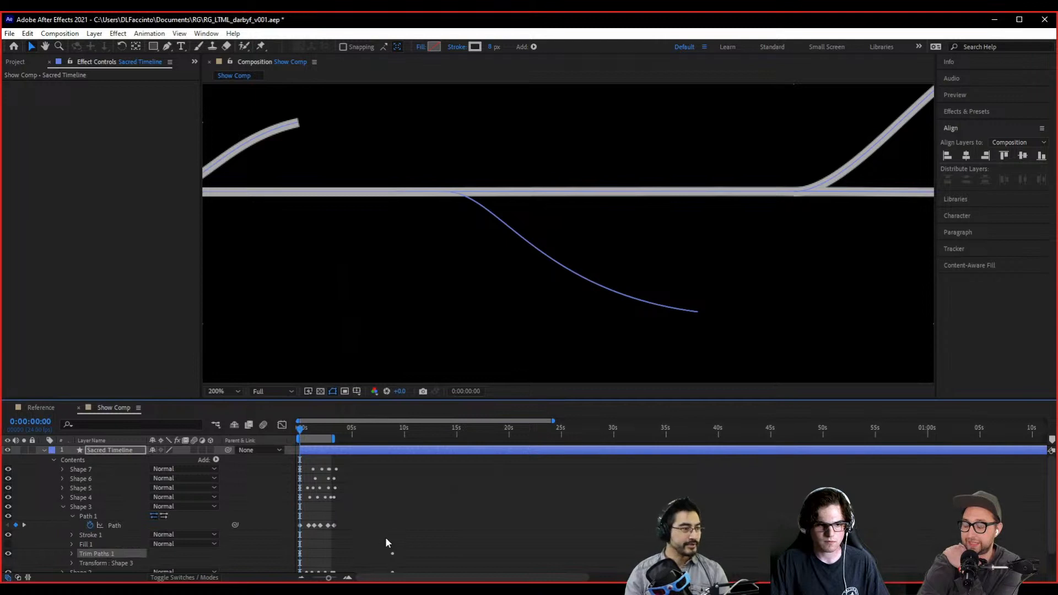
scroll(62, 539, "down", 1)
left_click(72, 531)
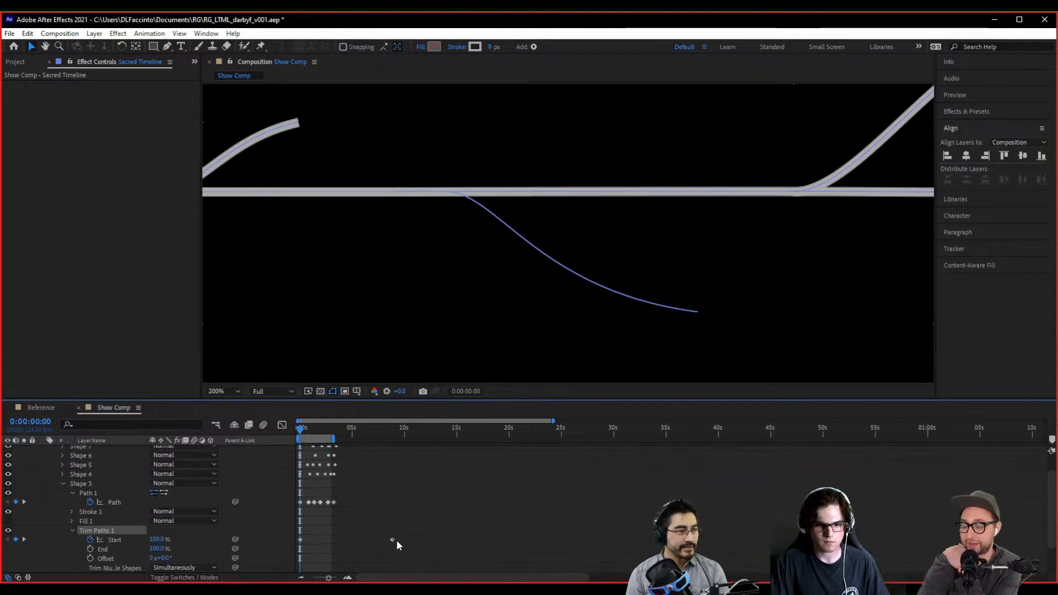
scroll(396, 529, "down", 2)
left_click_drag(392, 502, 376, 503)
scroll(77, 509, "up", 3)
left_click(63, 507)
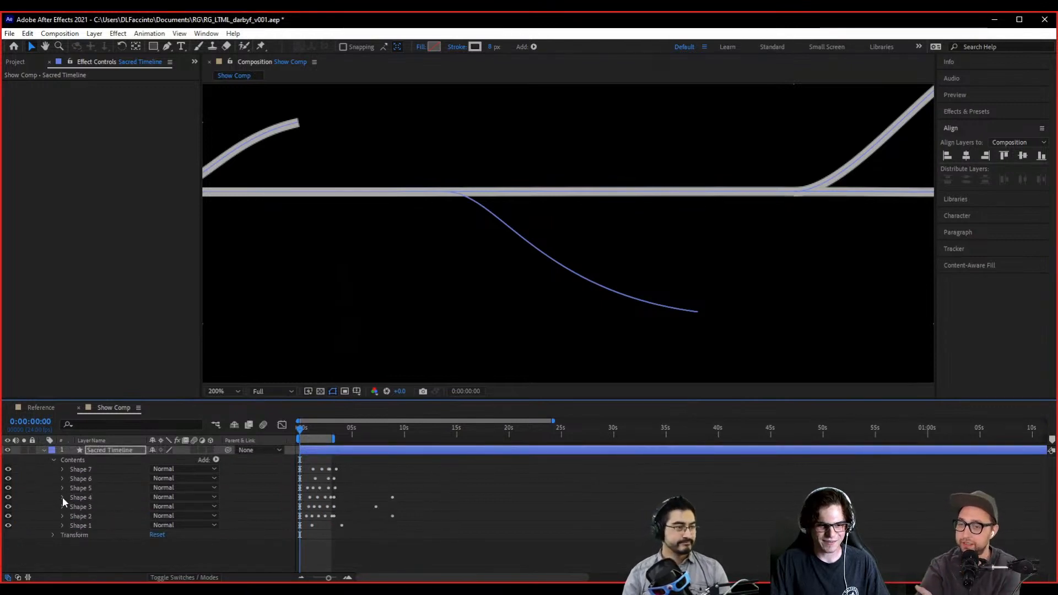
- Give Shape 4 the copied Trim Paths and move its ending Start keyframe to about 10.5 seconds
left_click(62, 497)
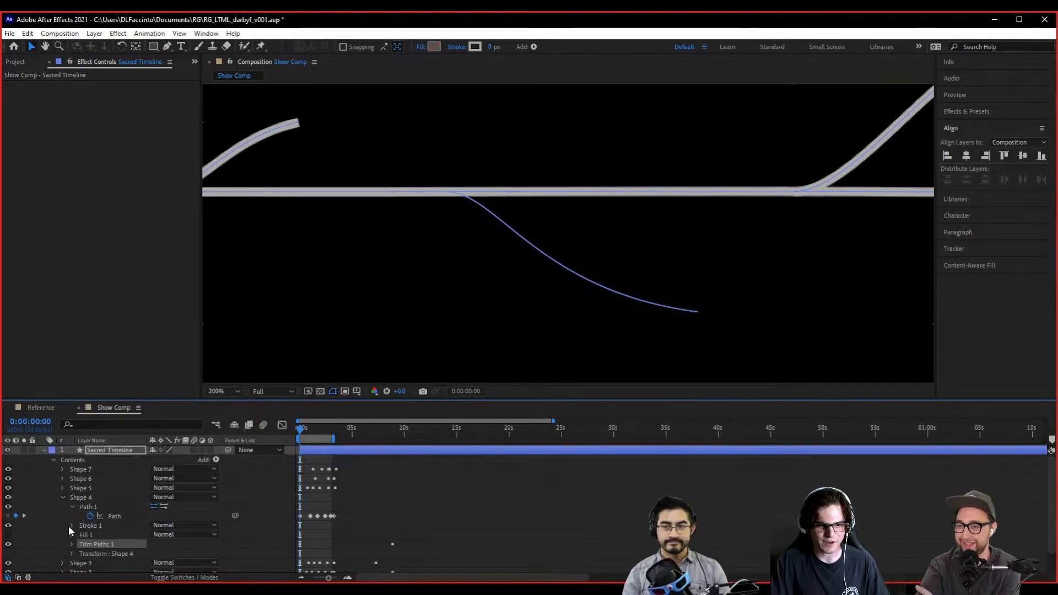
left_click(71, 526)
scroll(354, 513, "down", 3)
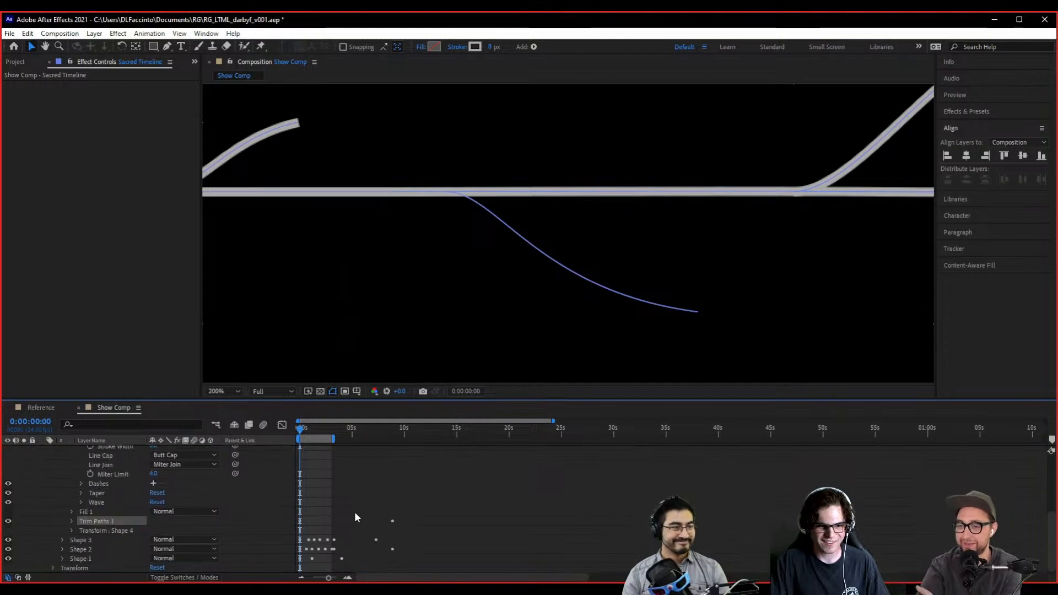
scroll(469, 505, "down", 1)
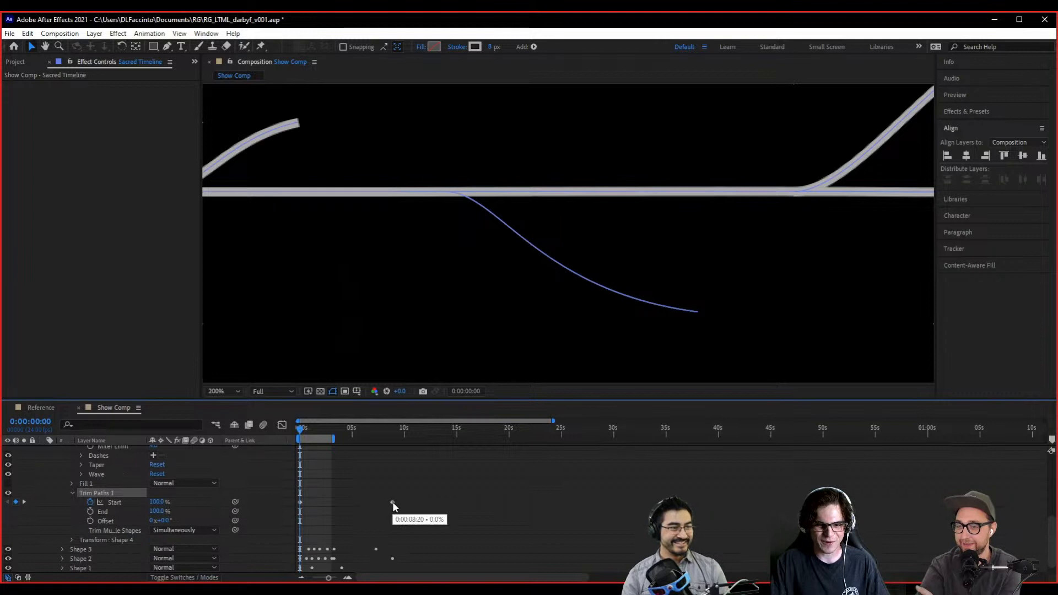
left_click_drag(393, 503, 412, 504)
scroll(353, 525, "up", 3)
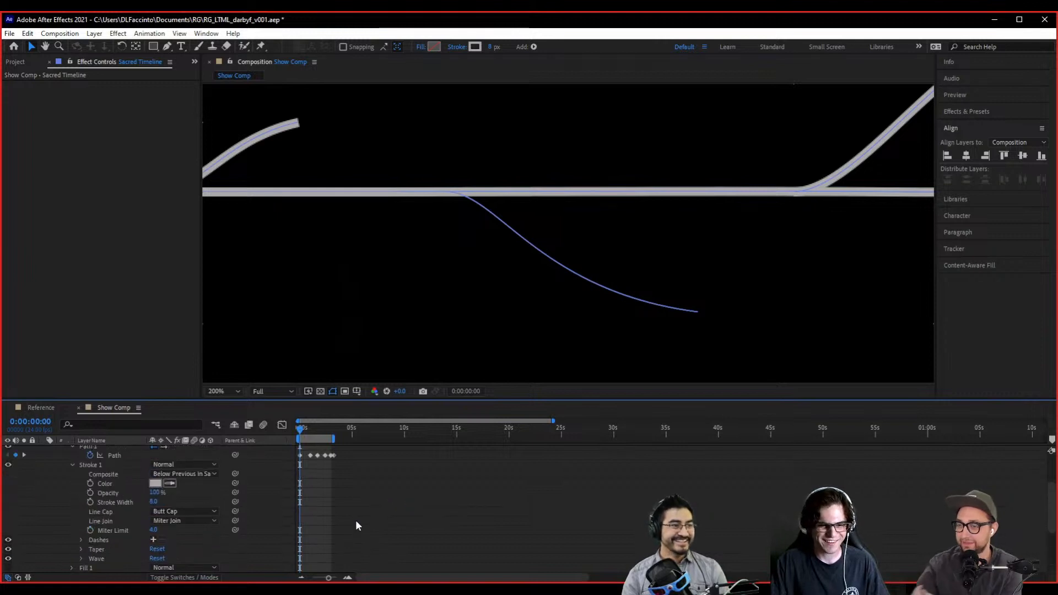
scroll(46, 500, "up", 3)
left_click(64, 494)
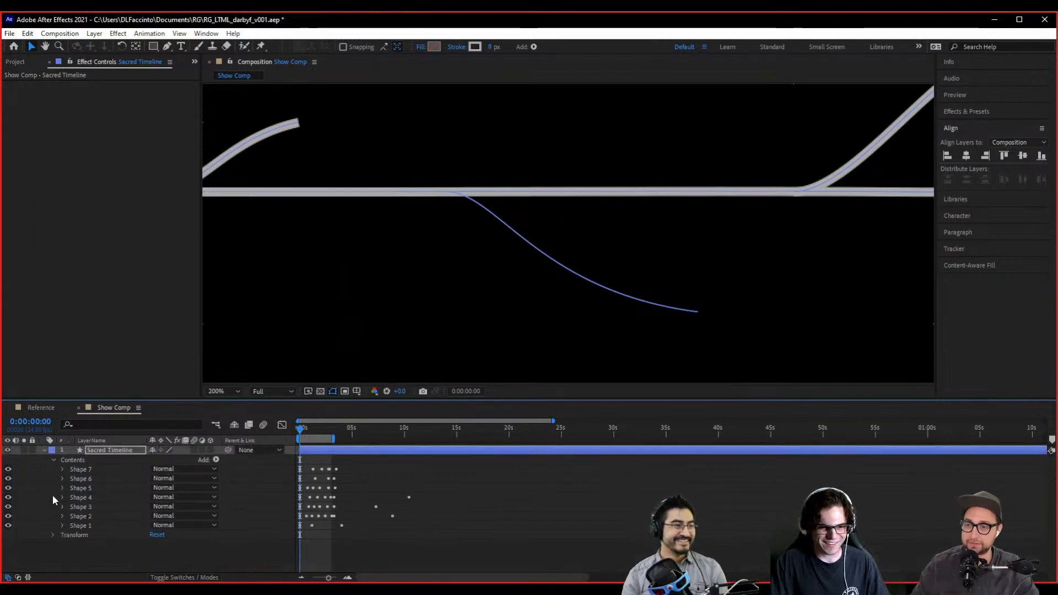
- Paste the copied Trim Paths into Shape 5 and move its ending Start keyframe to about 7 seconds
left_click(80, 488)
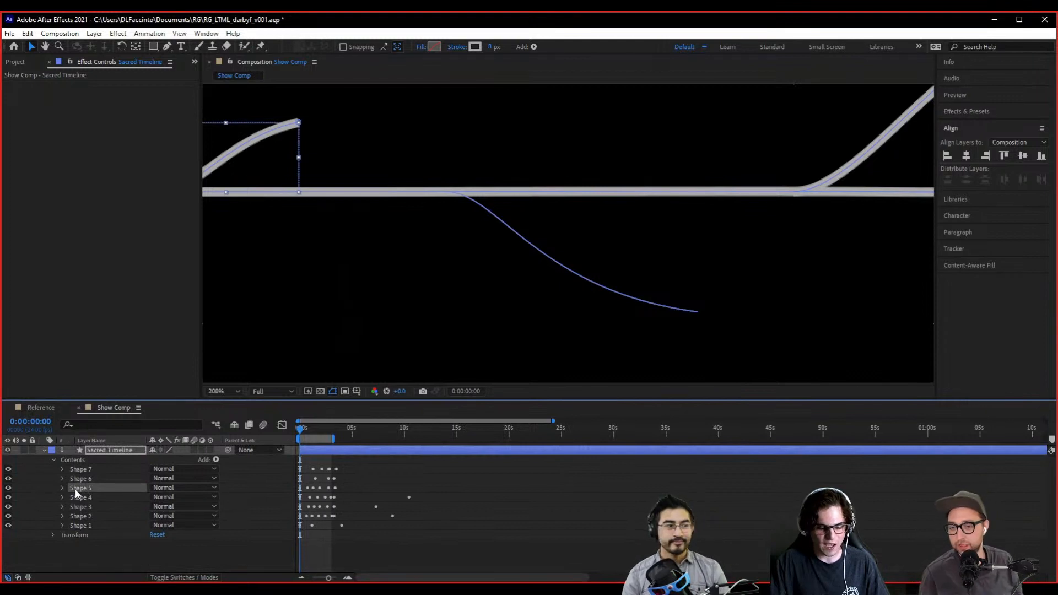
key("ctrl+v")
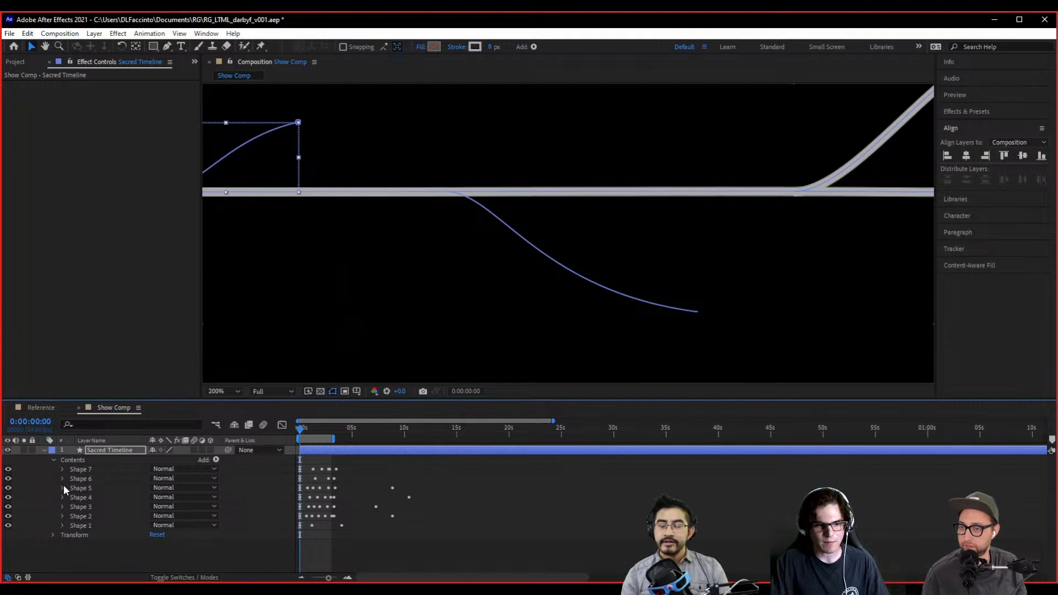
left_click(63, 487)
left_click(71, 534)
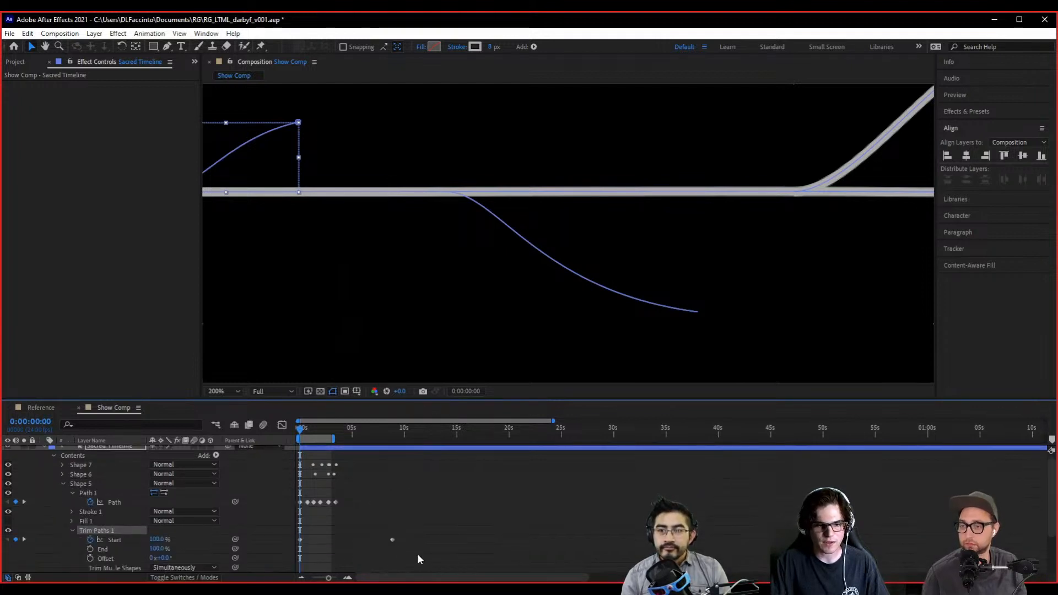
left_click_drag(392, 540, 371, 540)
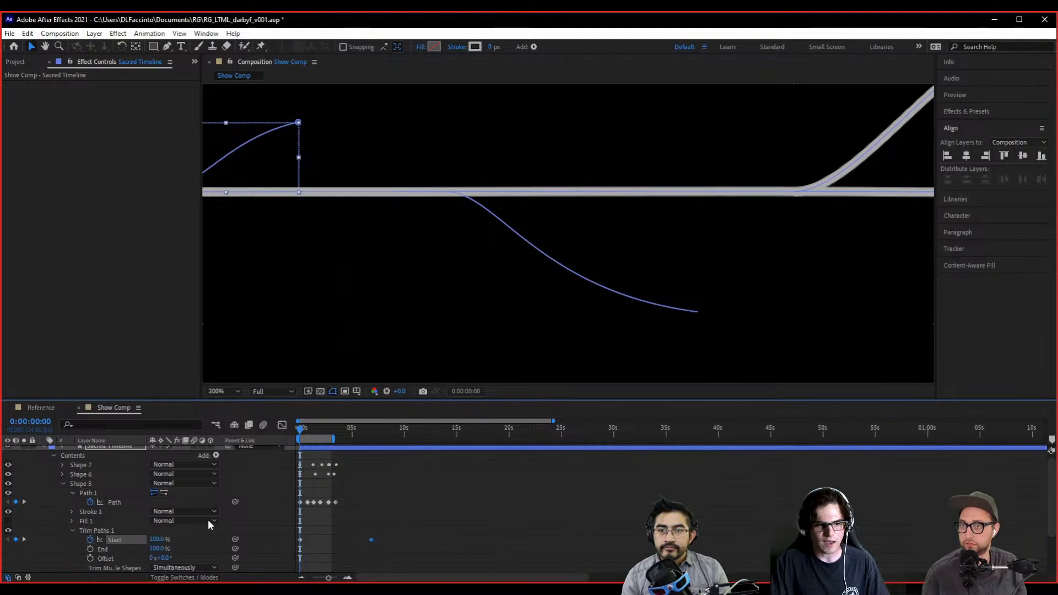
left_click(64, 483)
- Paste the copied Trim Paths into Shape 6 and move its ending Start keyframe to about 11.5 seconds
left_click(88, 480)
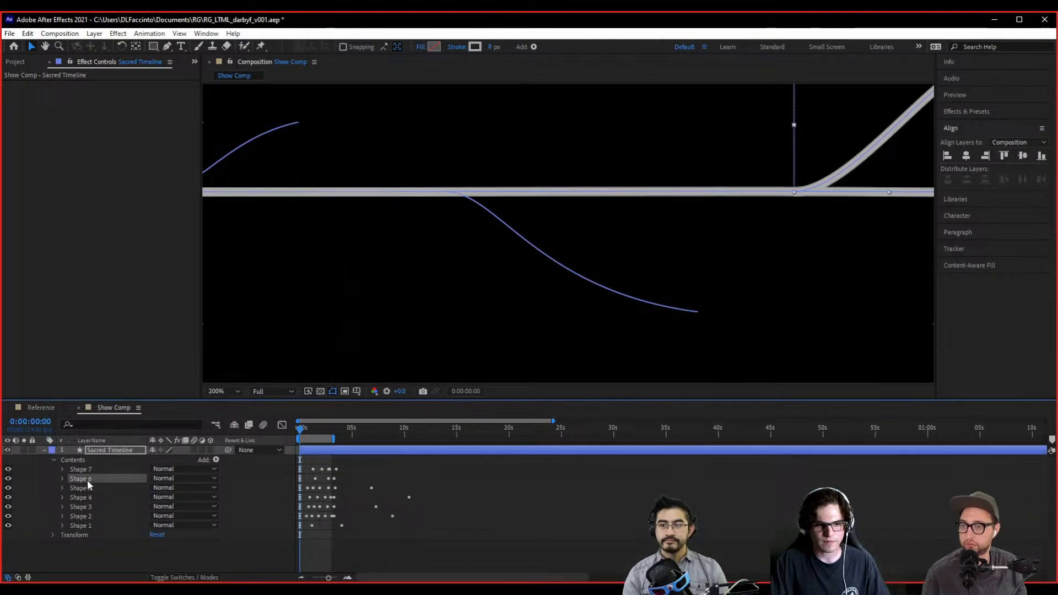
left_click(62, 478)
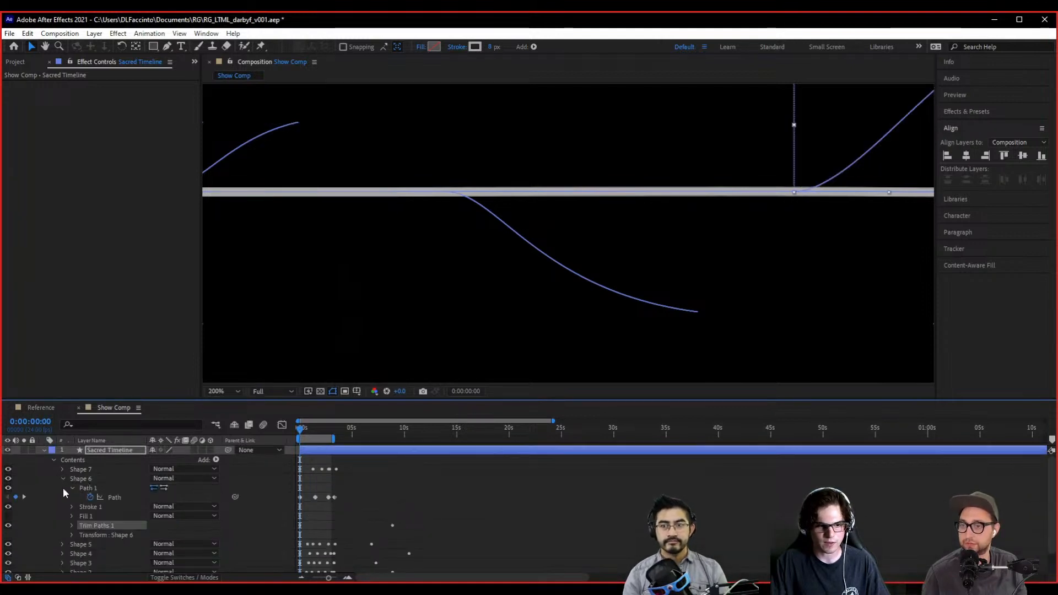
left_click(72, 526)
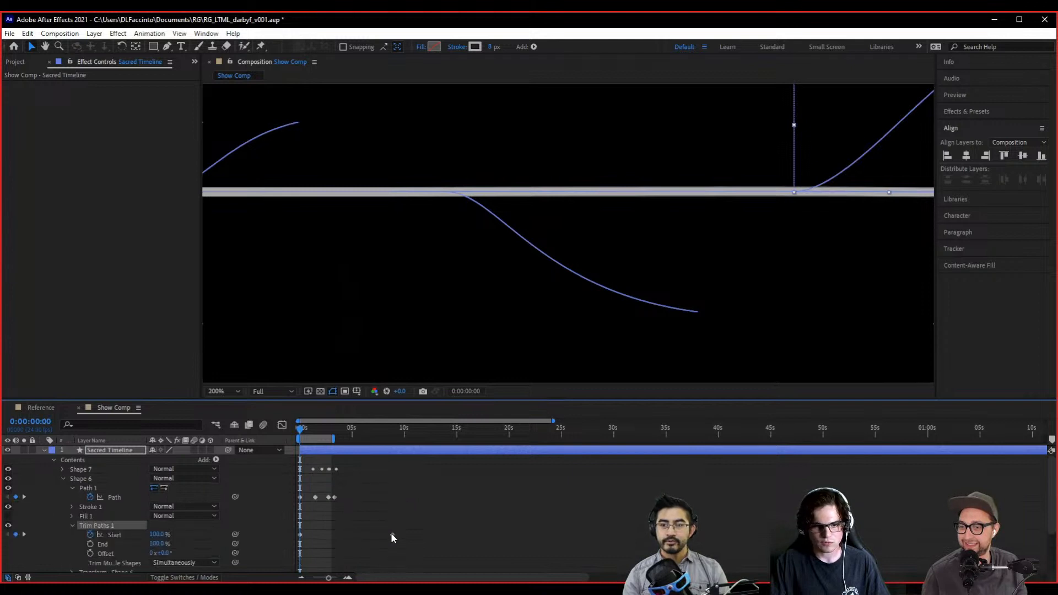
left_click_drag(392, 534, 406, 532)
left_click(62, 479)
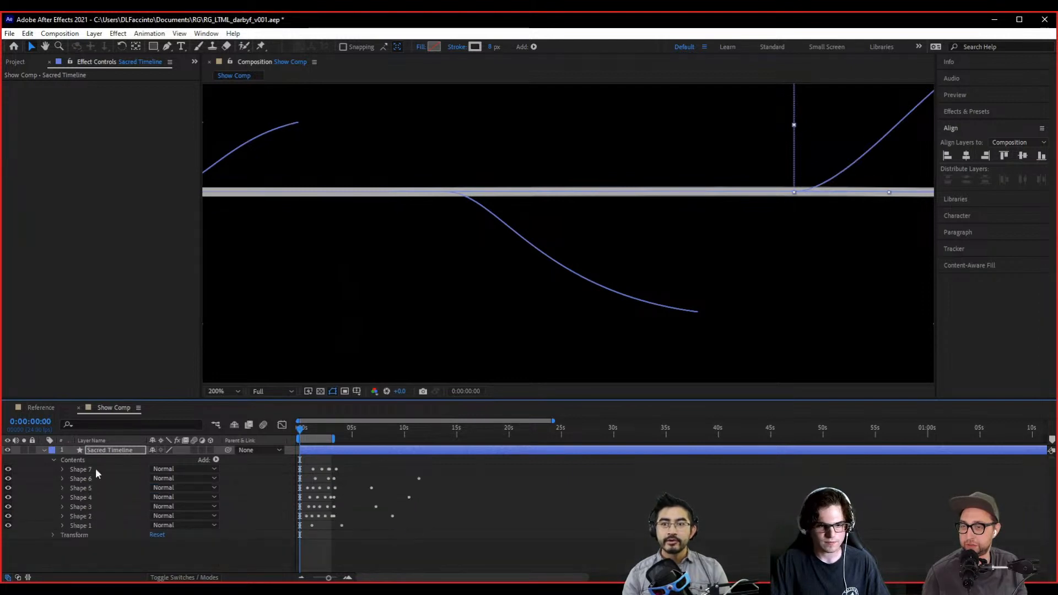
- Paste the copied Trim Paths into Shape 7 and move its ending Start keyframe to about 6.3 seconds
left_click(89, 470)
left_click(62, 470)
left_click(88, 516)
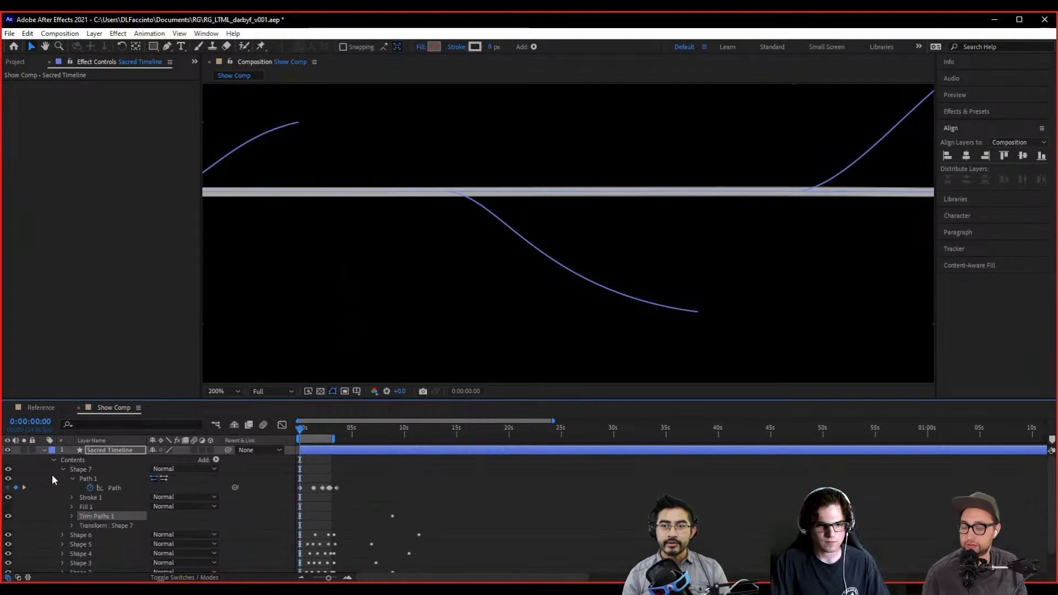
left_click_drag(392, 525, 366, 525)
left_click(63, 469)
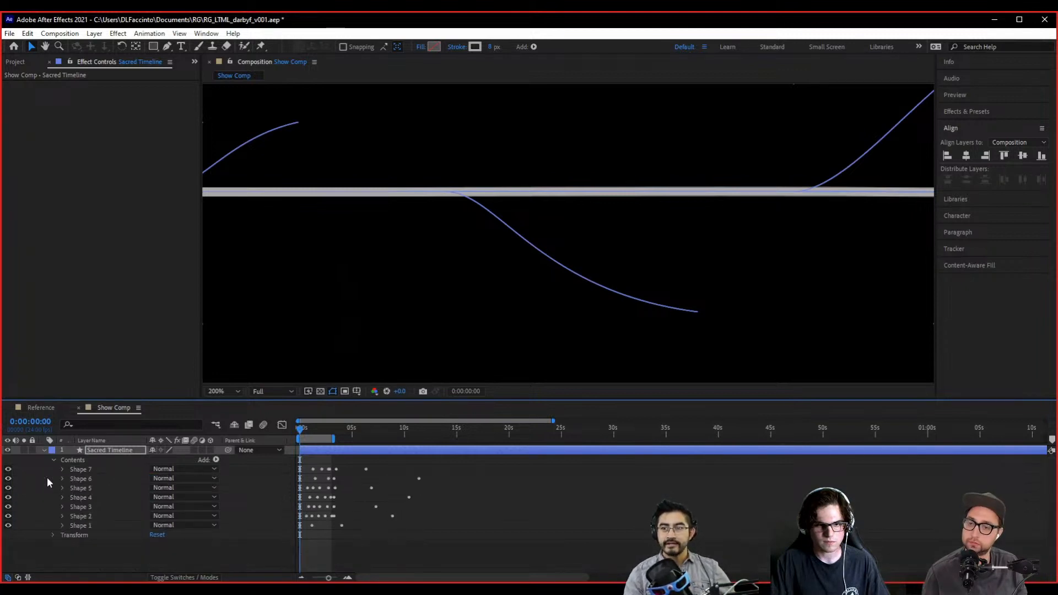
- Deselect the layer, view the whole composition at 50%, and preview all branches growing from the timeline
left_click(127, 561)
scroll(414, 317, "down", 4)
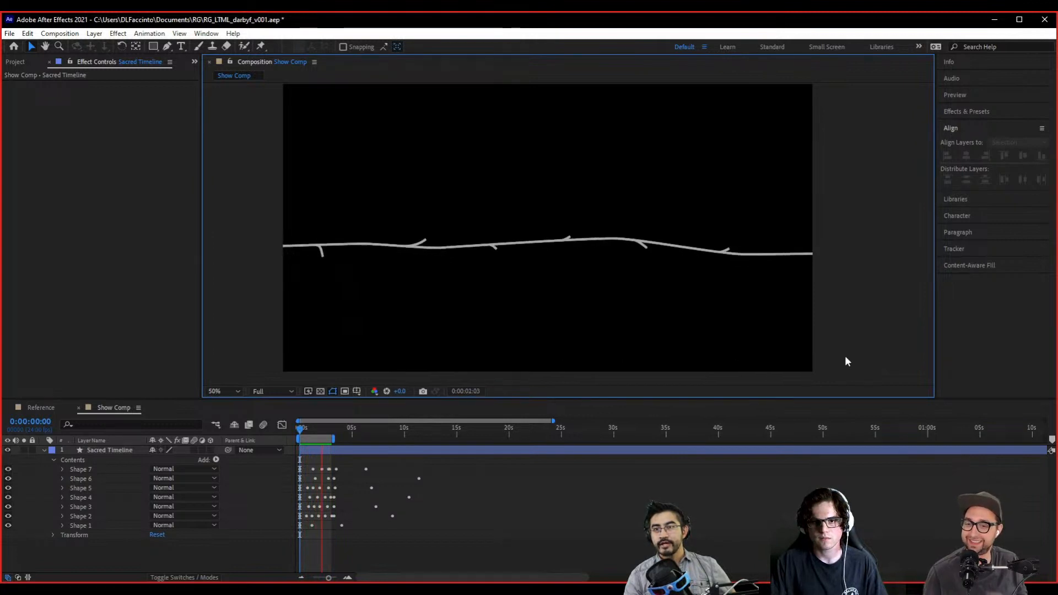
key("space")
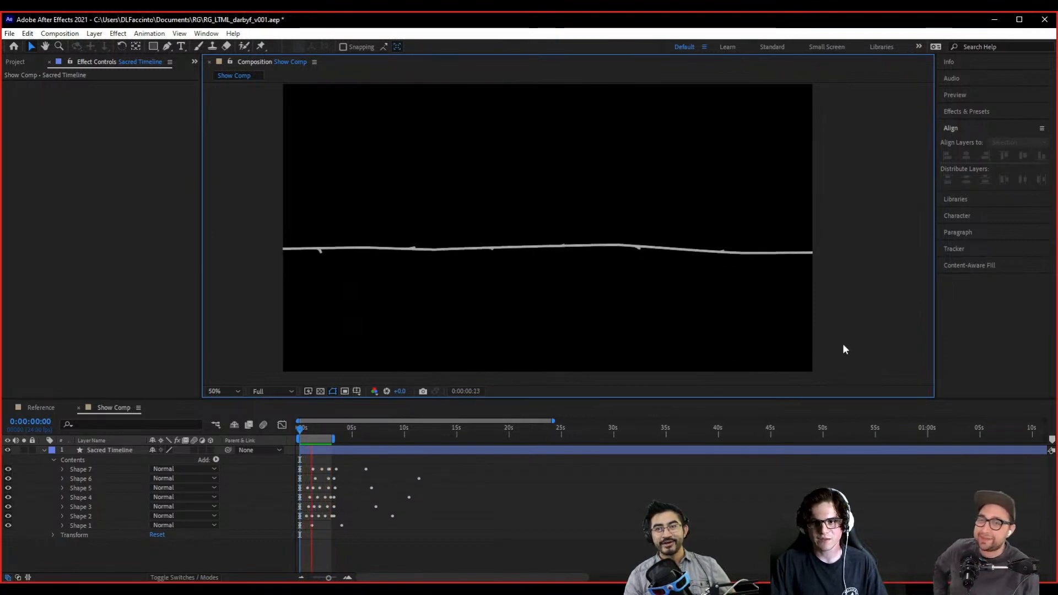
key("space")
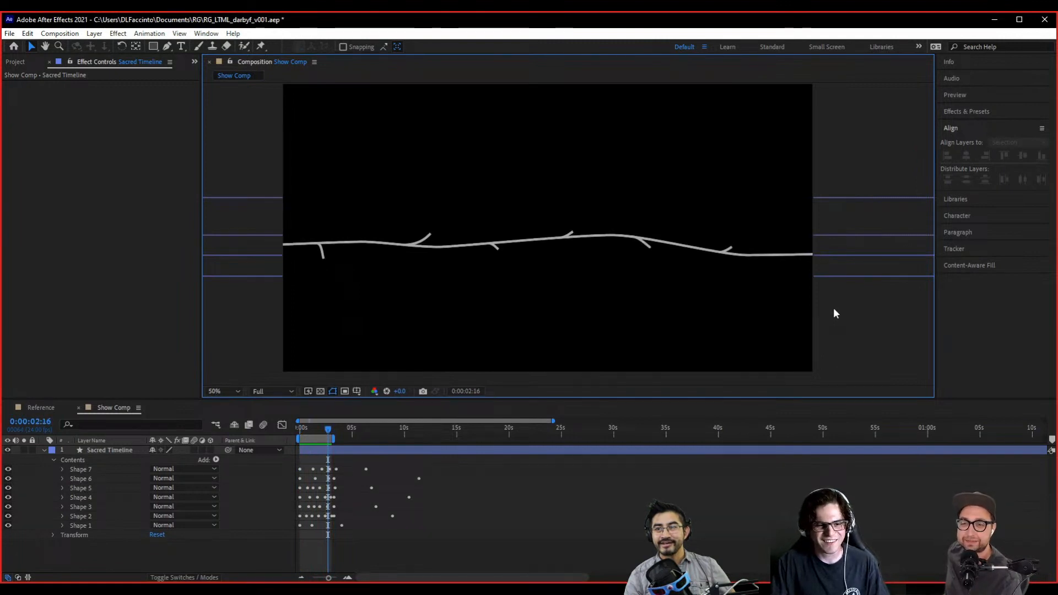
- Reveal all keyframes of the Sacred Timeline layer and move every branch's ending Start keyframe about 2 seconds earlier
left_click(115, 451)
key("u")
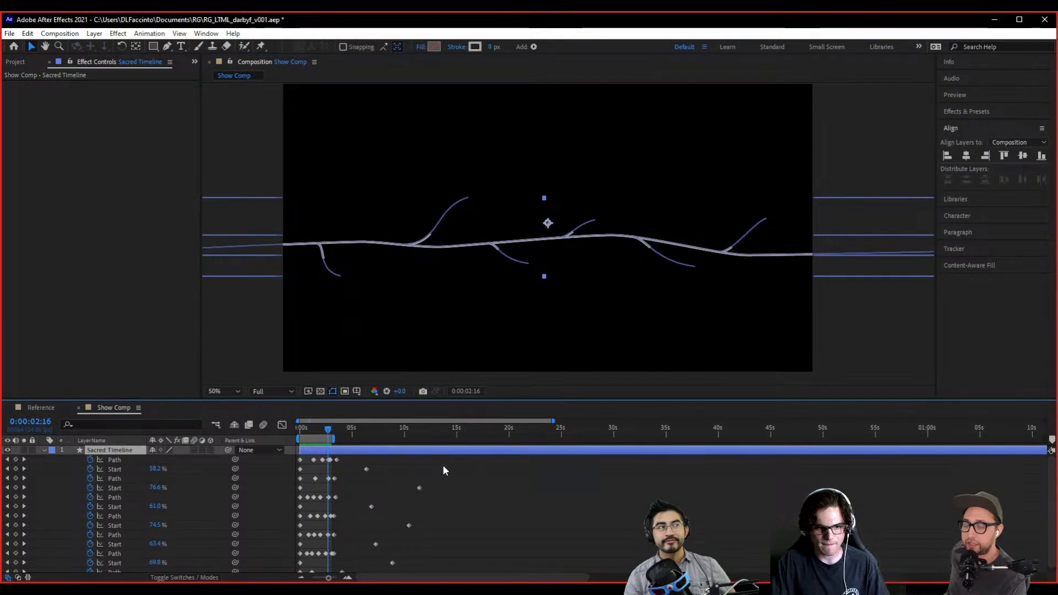
left_click_drag(443, 465, 371, 560)
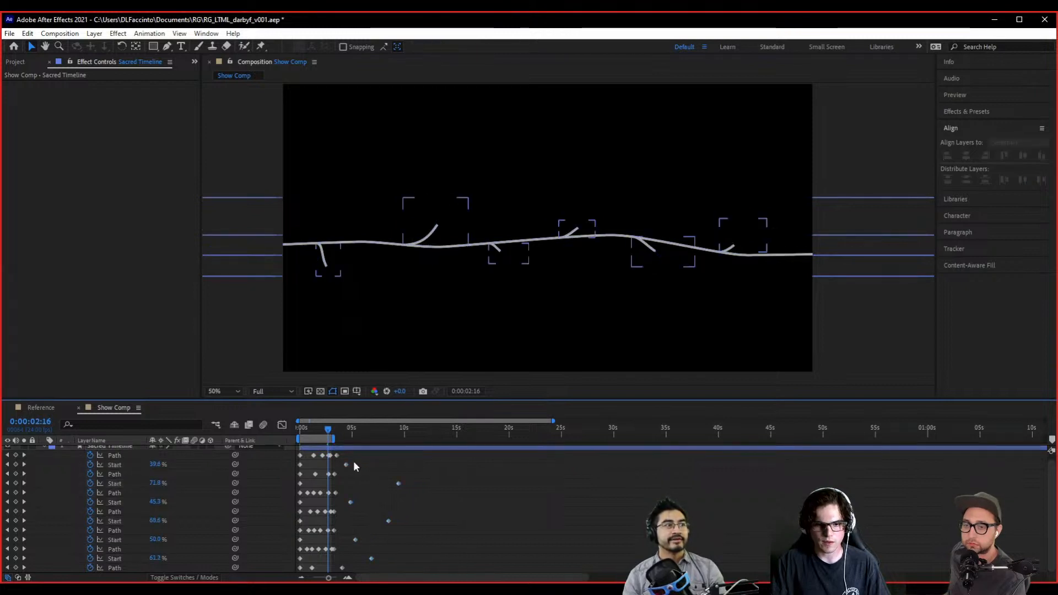
- Stagger the growth by shifting the Start keyframes of Shapes 7, 6 and 3 slightly later and moving Shape 4's ending keyframe to about 8 seconds
left_click(300, 465)
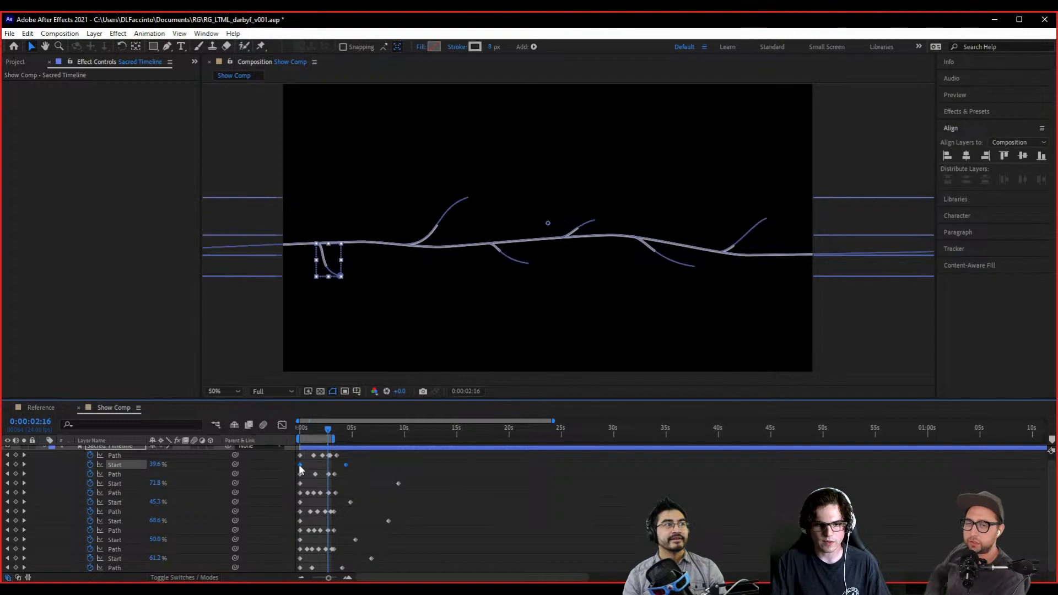
left_click_drag(301, 466, 305, 461)
left_click_drag(407, 481, 286, 488)
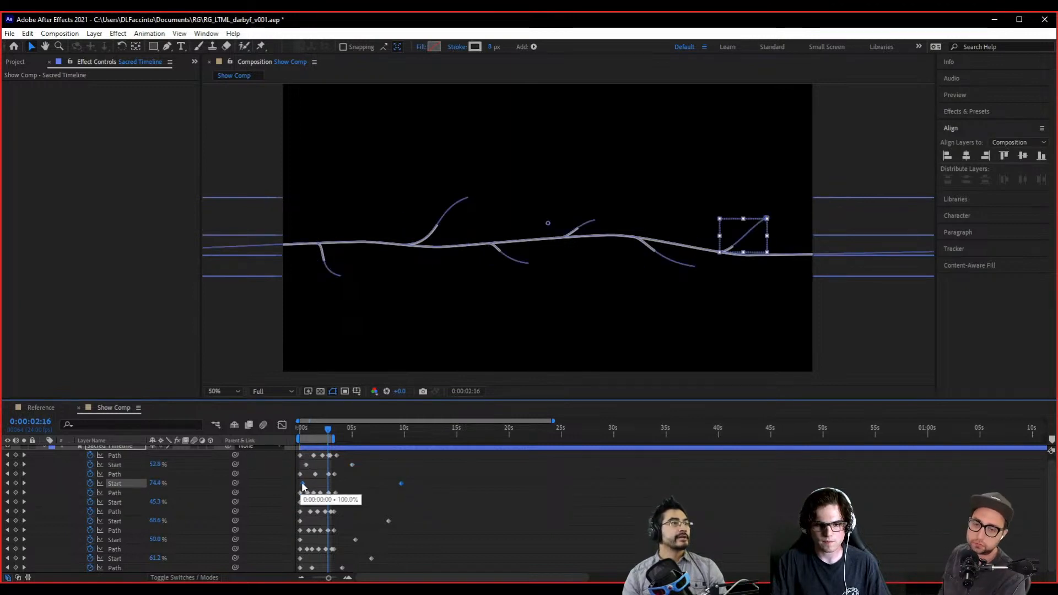
left_click_drag(388, 520, 307, 540)
- Move Shape 2's ending Trim Paths Start keyframe to about 5 seconds so its branch grows faster
left_click_drag(383, 558, 336, 559)
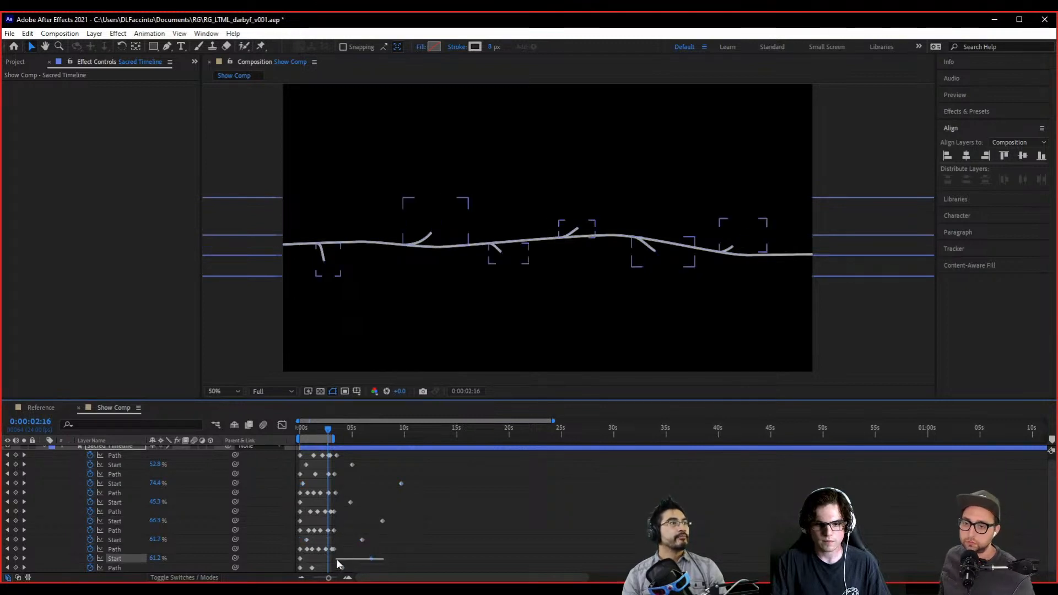
left_click(371, 564)
left_click(371, 558)
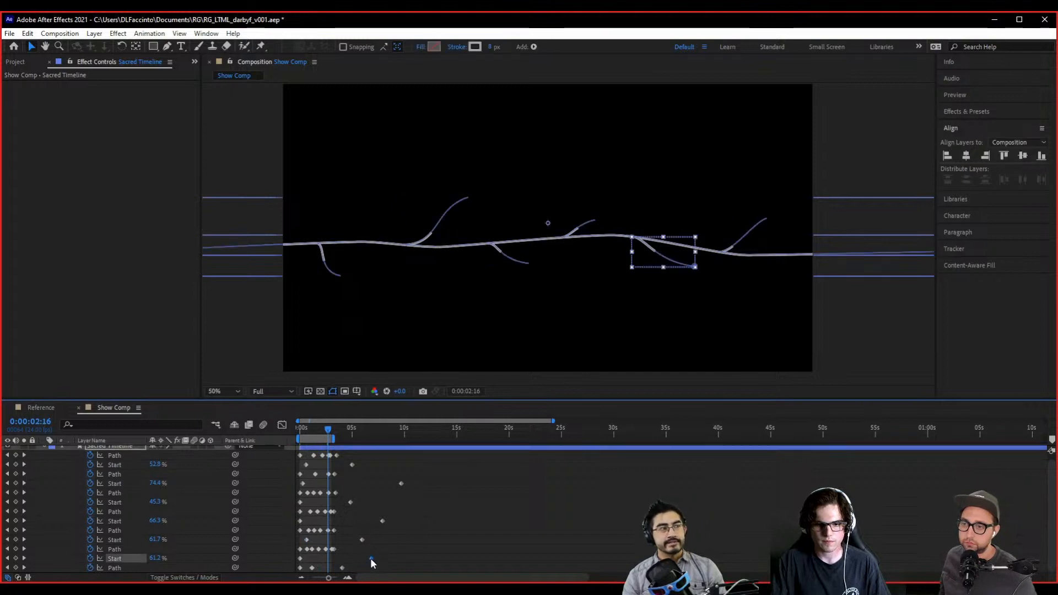
left_click(391, 553)
- Preview the staggered branch growth from 0:00:00:00 and save the project
left_click_drag(328, 428, 300, 427)
key("space")
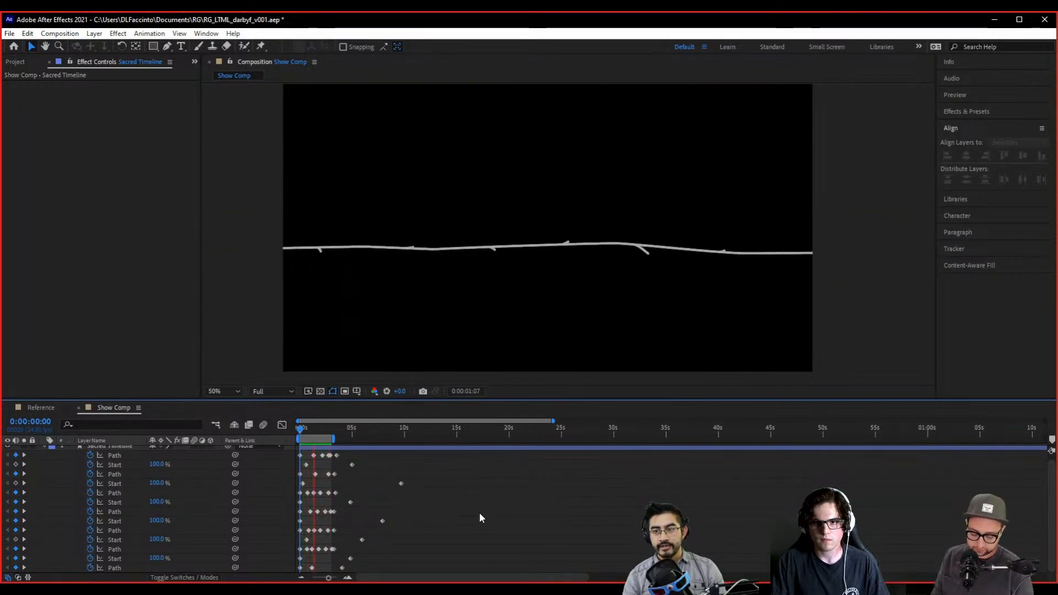
key("space")
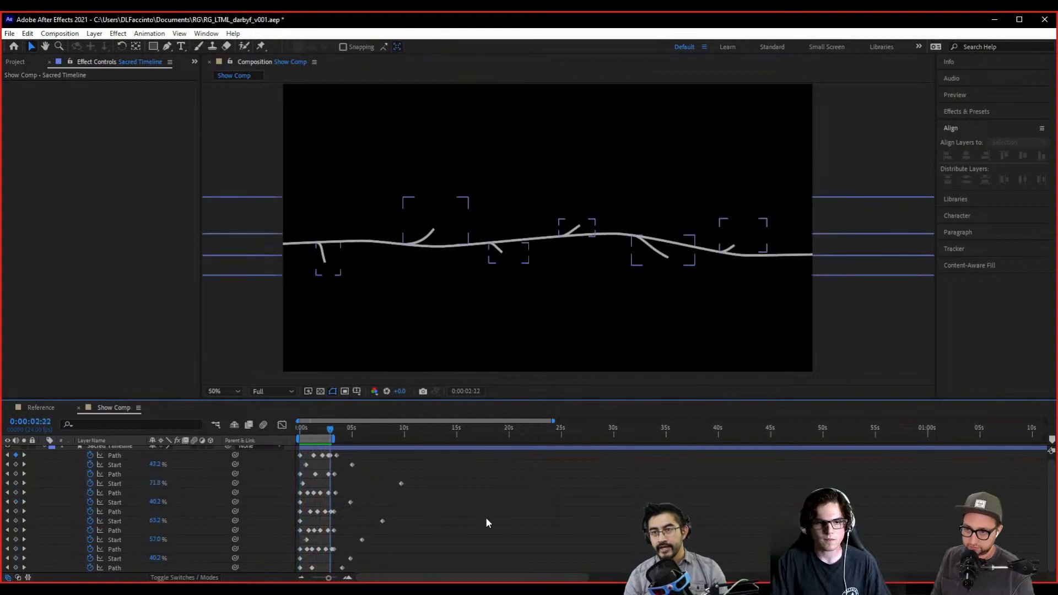
key("ctrl+s")
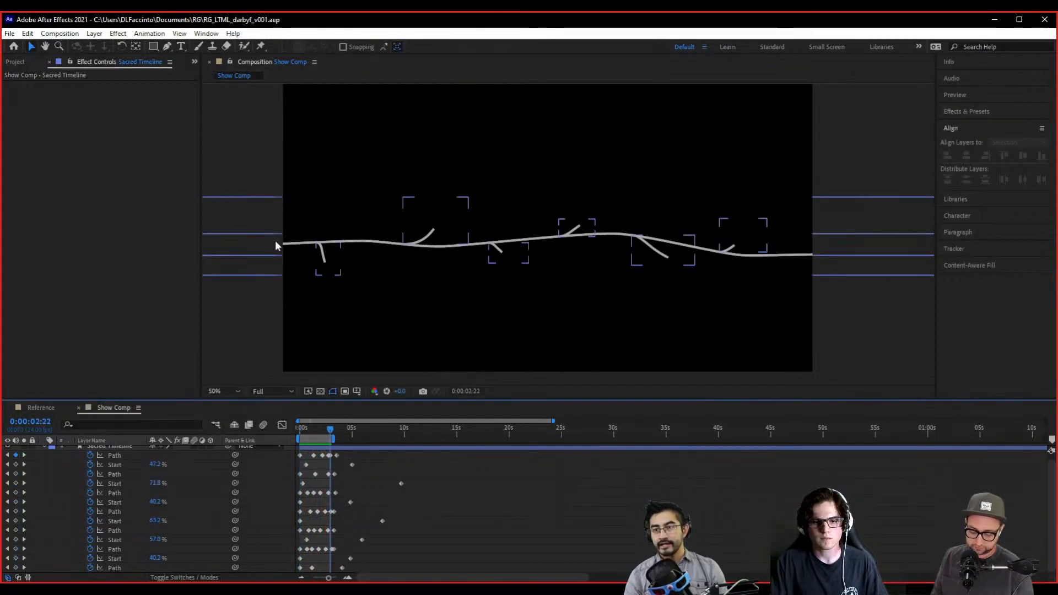
left_click_drag(323, 437, 262, 437)
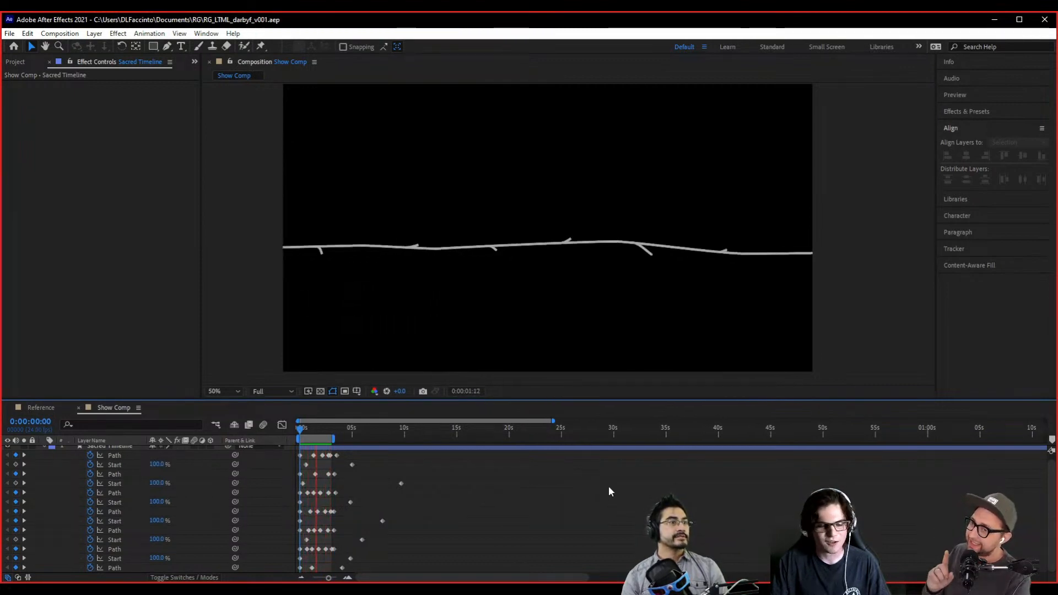
- Compare the branch growth in the Reference comp with Show Comp at around 3 seconds
left_click(44, 409)
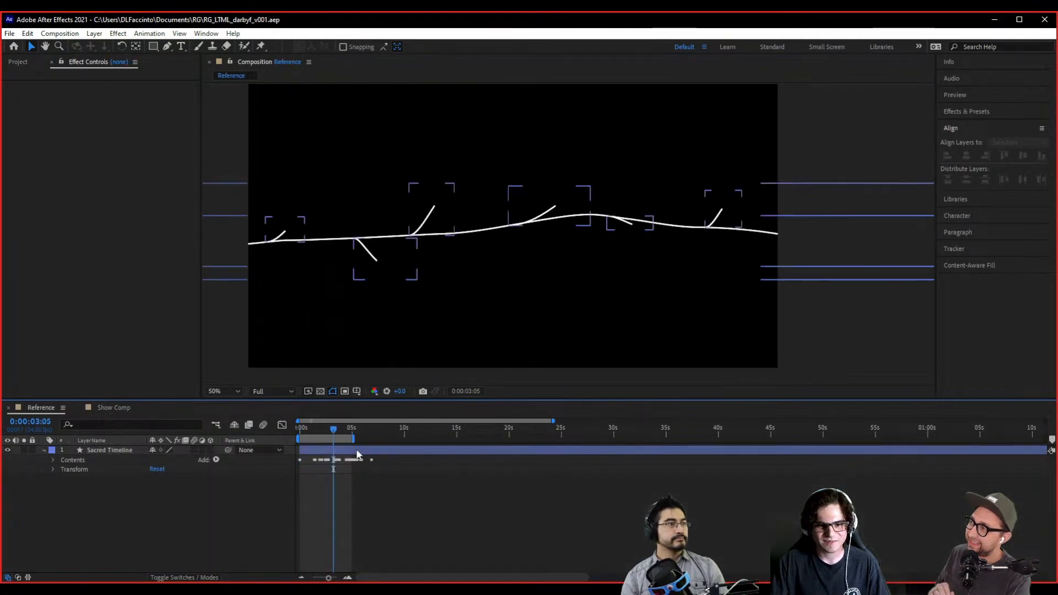
left_click(97, 408)
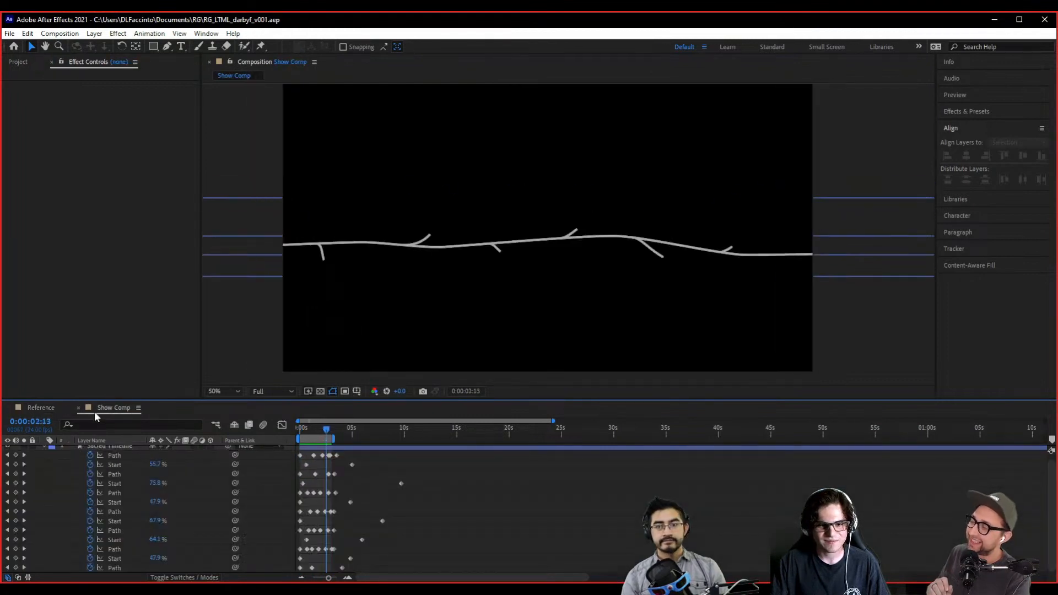
left_click(332, 434)
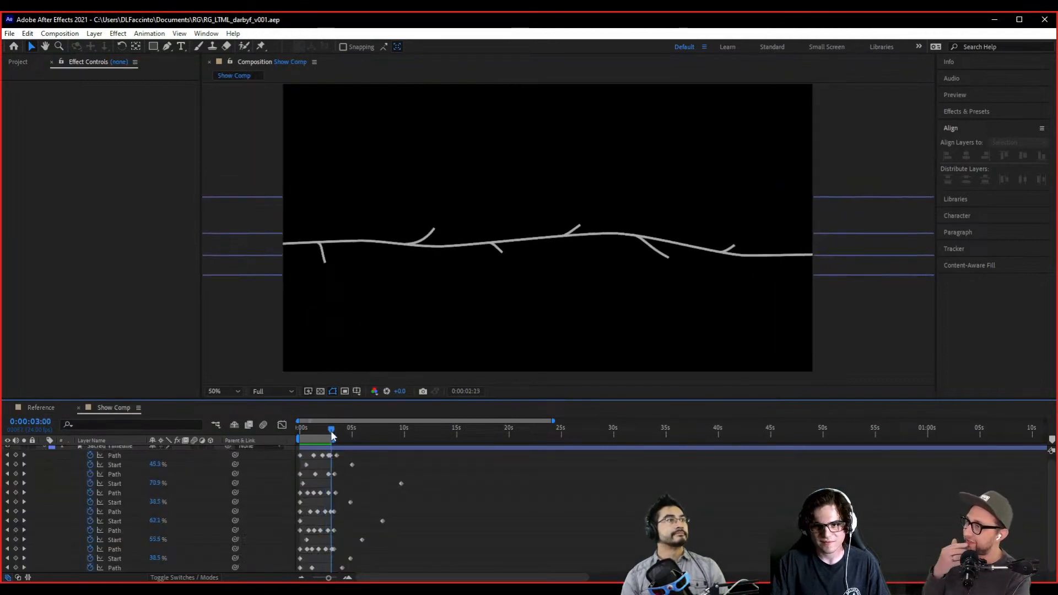
mouse_move(332, 435)
left_mouse_down()
mouse_move(305, 437)
mouse_move(329, 441)
left_mouse_up()
- Collapse the Sacred Timeline layer and preview its branch growth from 0:00:00:00
scroll(97, 504, "up", 1)
left_click(43, 451)
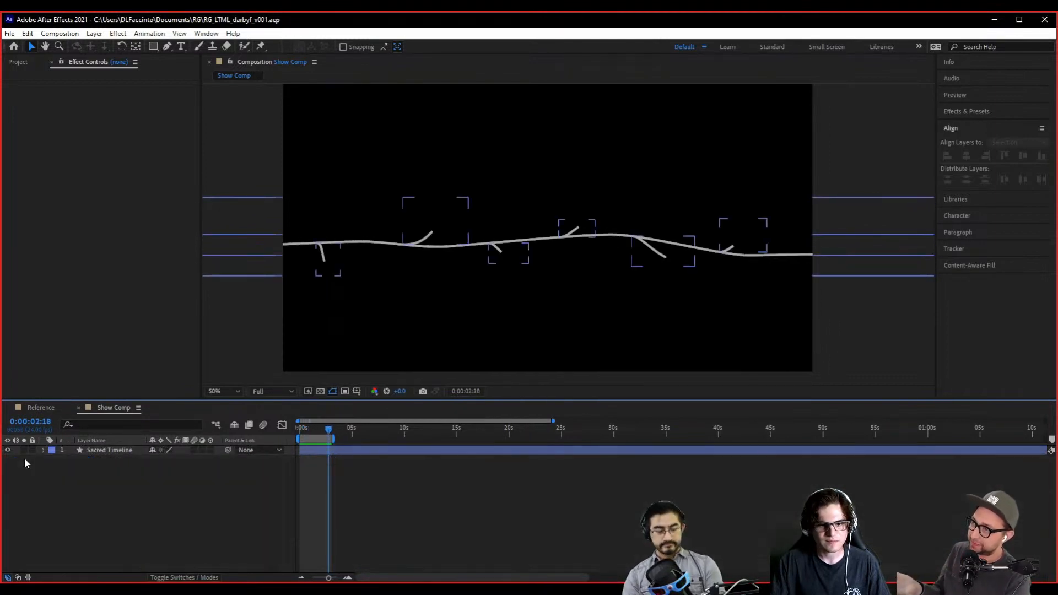
left_click(314, 431)
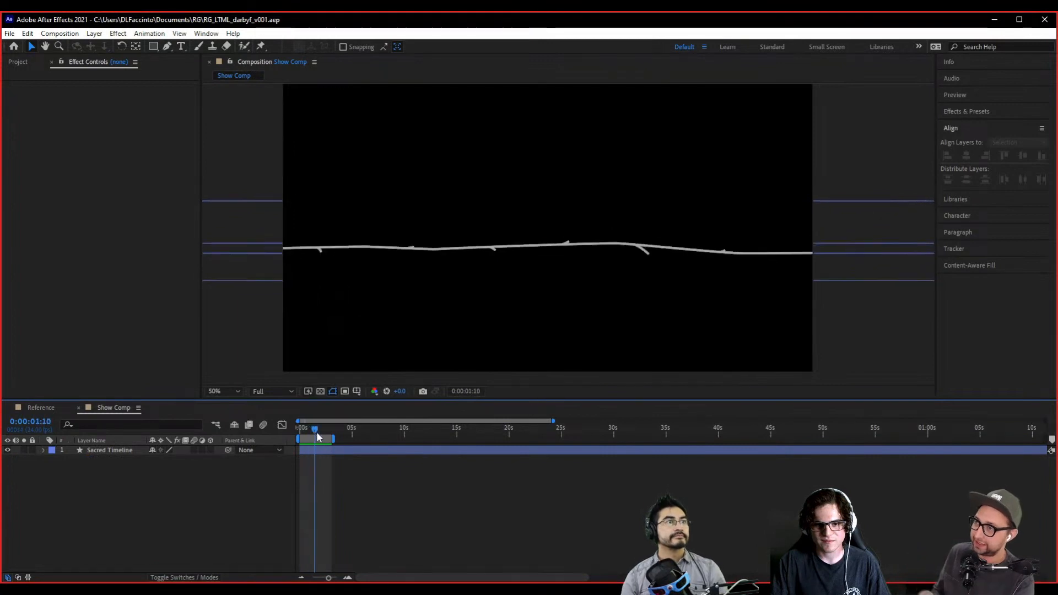
left_click_drag(317, 433, 326, 433)
key("Home")
key("space")
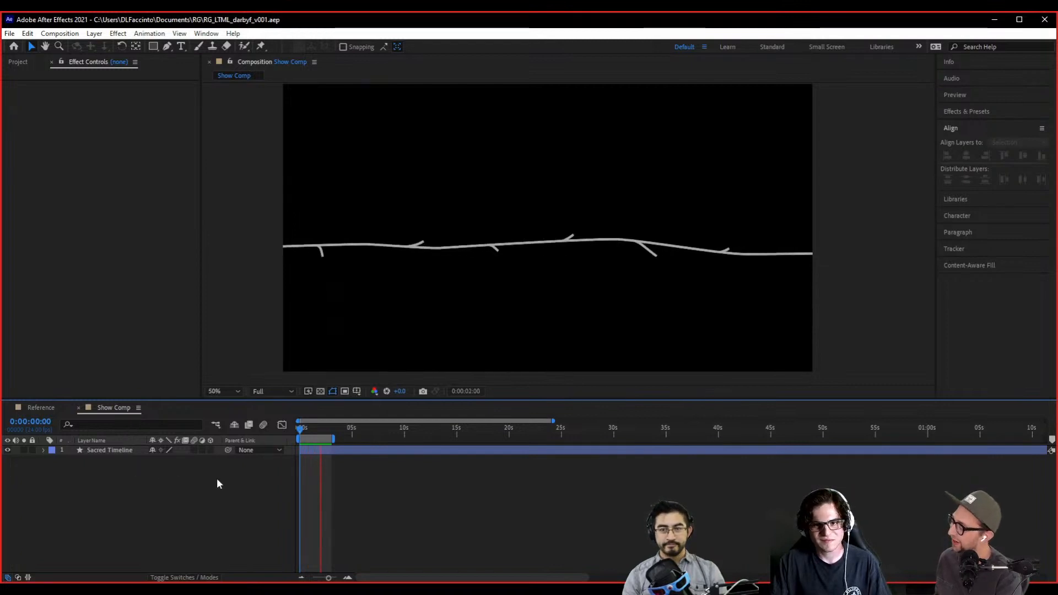
key("space")
- Expand the contents of the Sacred Timeline layer and collapse every group from Shape 7 to Shape 1
left_click(113, 450)
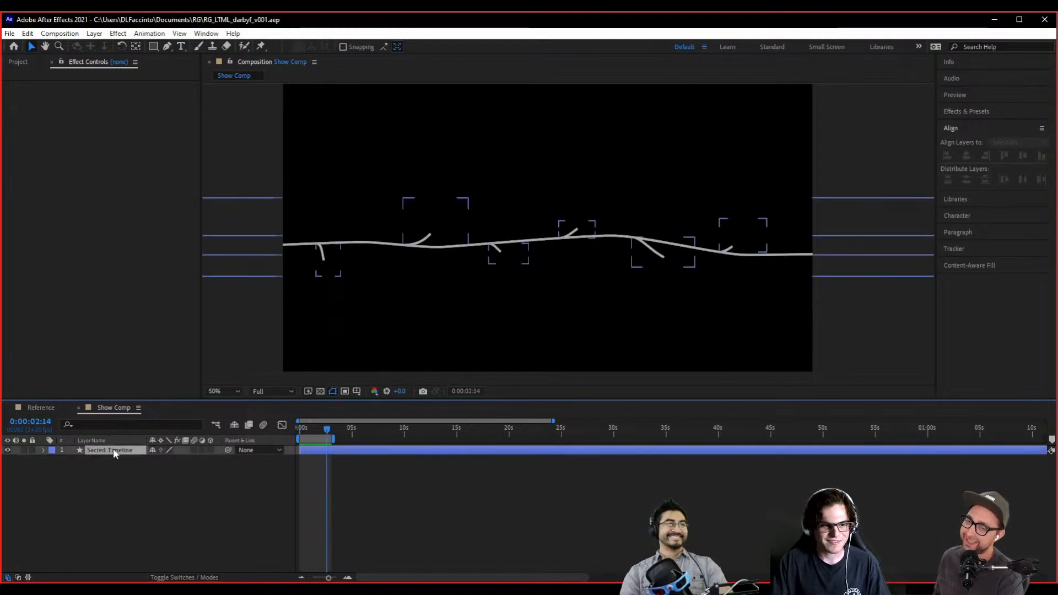
left_click(43, 450)
left_click(62, 470)
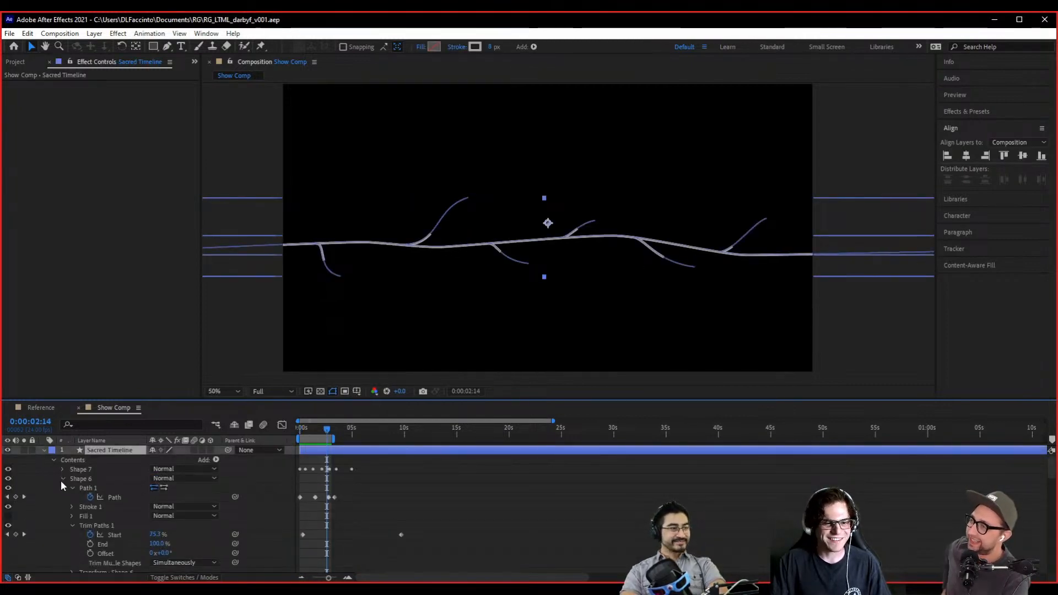
left_click(55, 488)
left_click(63, 487)
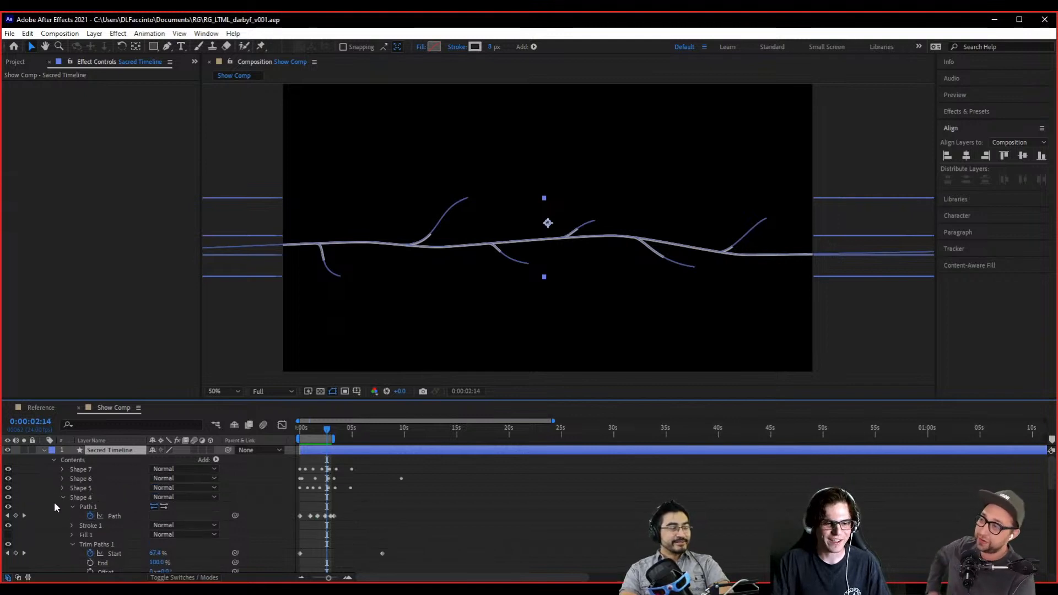
left_click(63, 507)
left_click(62, 517)
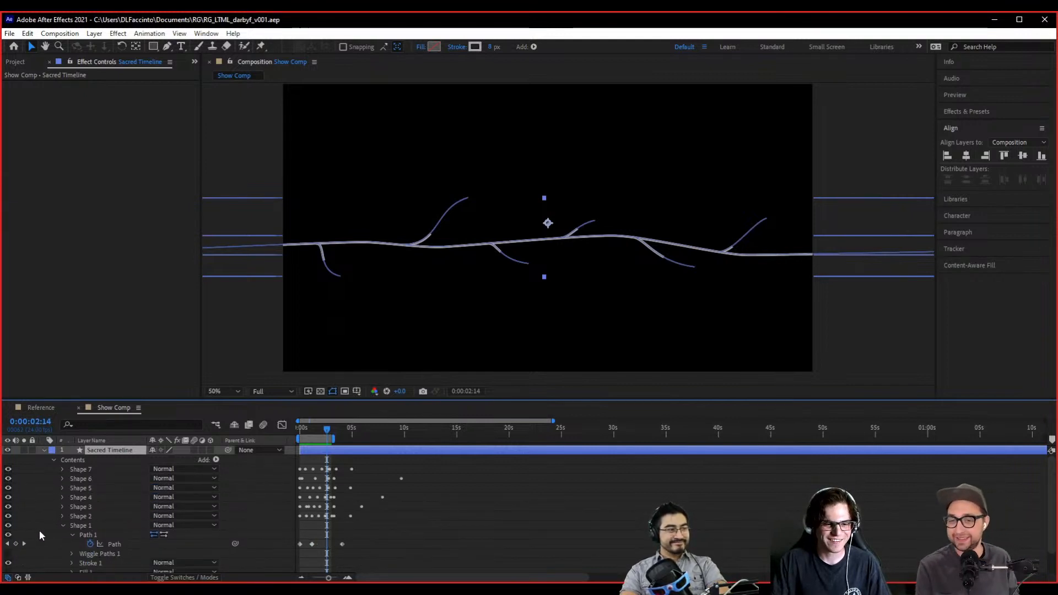
left_click(62, 525)
- Reorder the branch groups Shape 7 through Shape 2 so they sit below Shape 1 in the layer's contents
left_click(80, 516)
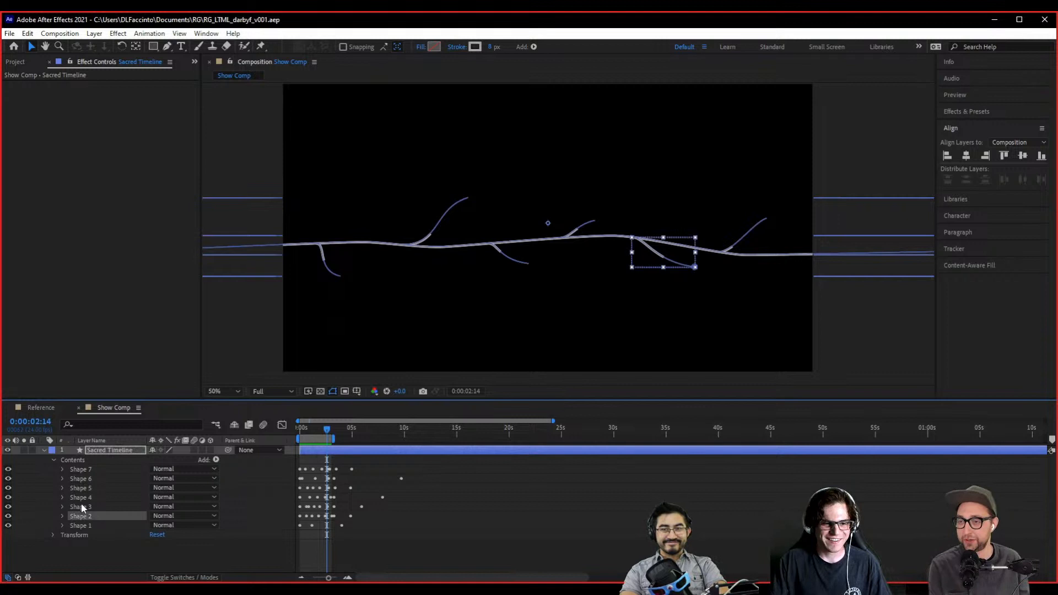
left_click(82, 470, "shift")
left_click(91, 459)
left_click(89, 469)
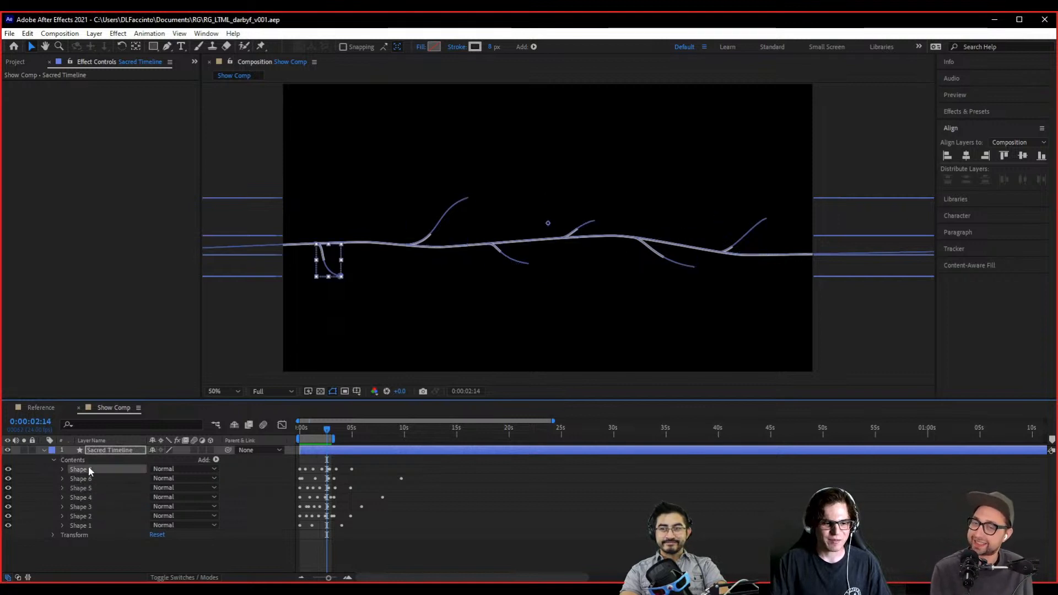
left_click(89, 516, "shift")
left_click_drag(87, 467, 102, 539)
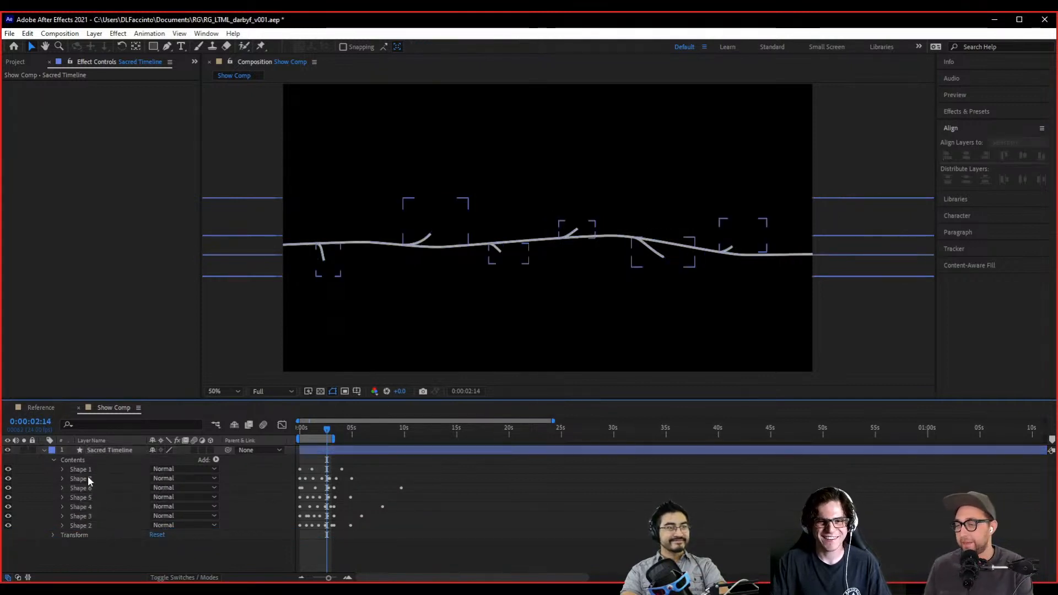
- Change the stroke color of the Shape 7 branch to orange, DB7700
left_click(88, 479)
left_click(475, 47)
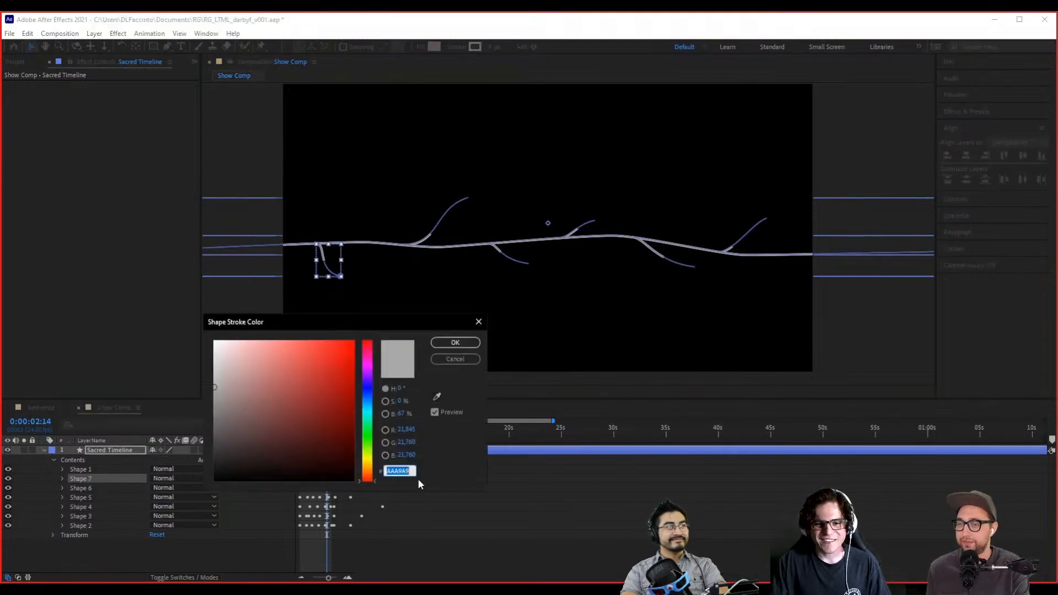
left_click_drag(367, 473, 367, 469)
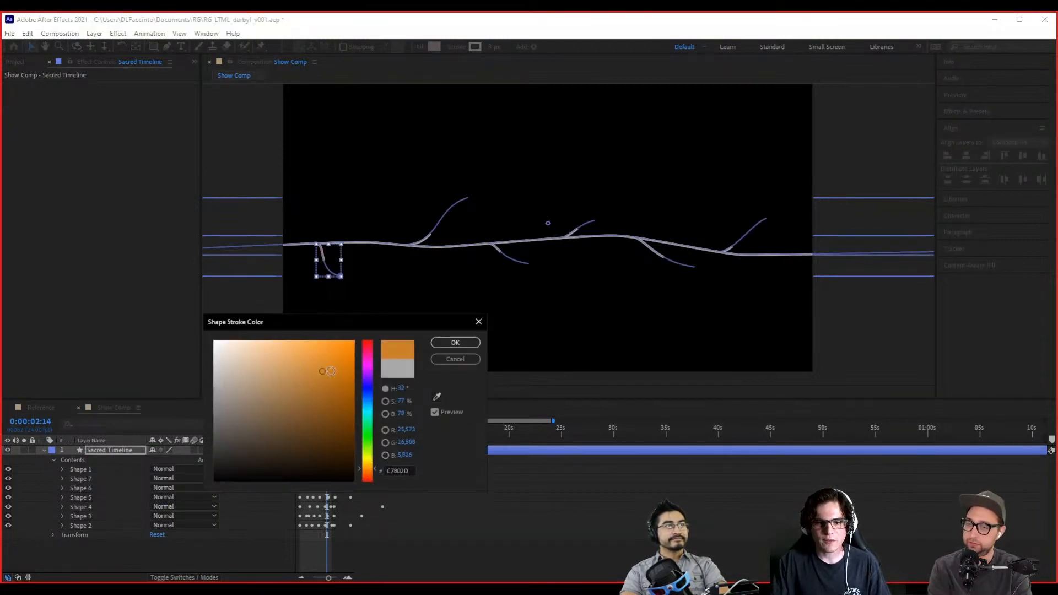
left_click_drag(330, 371, 375, 369)
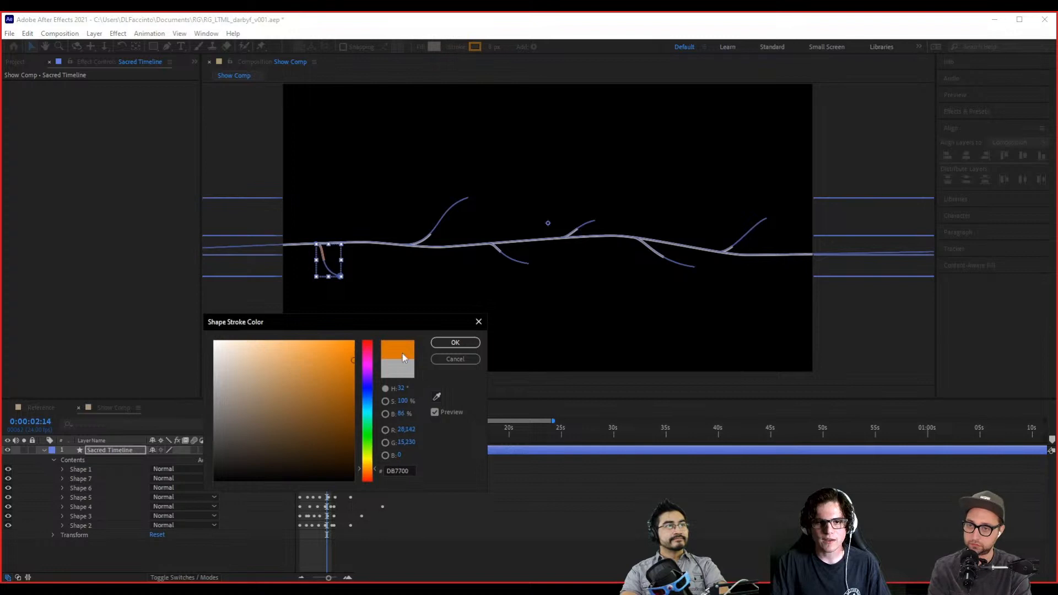
left_click(455, 342)
- Examine up close how the orange Shape 7 branch and the neighbouring gray branch join the main line
scroll(277, 328, "up", 2)
scroll(641, 361, "up", 2)
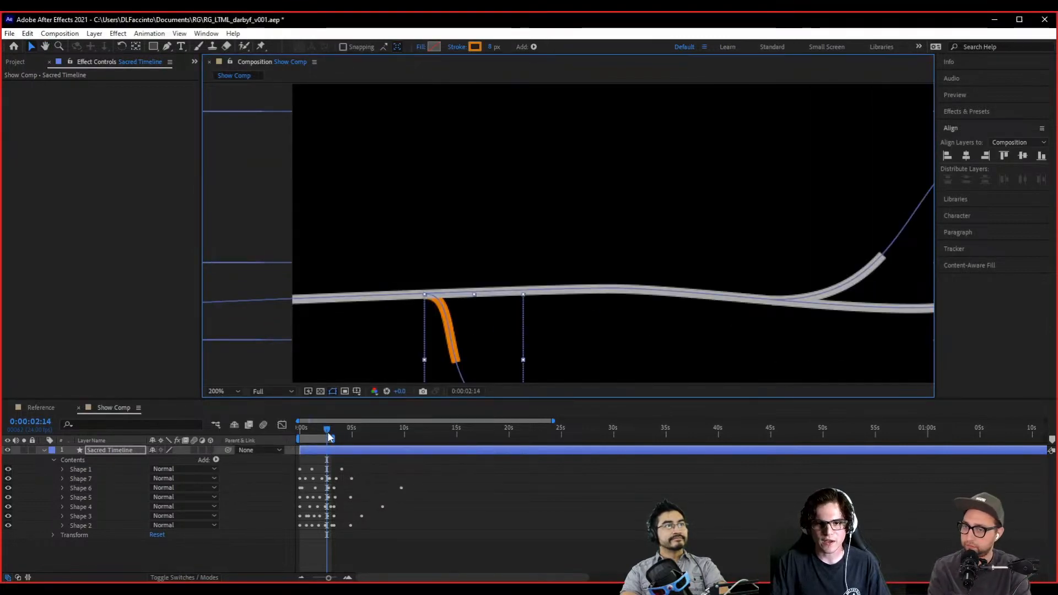
mouse_move(330, 437)
left_mouse_down()
mouse_move(302, 448)
mouse_move(330, 449)
left_mouse_up()
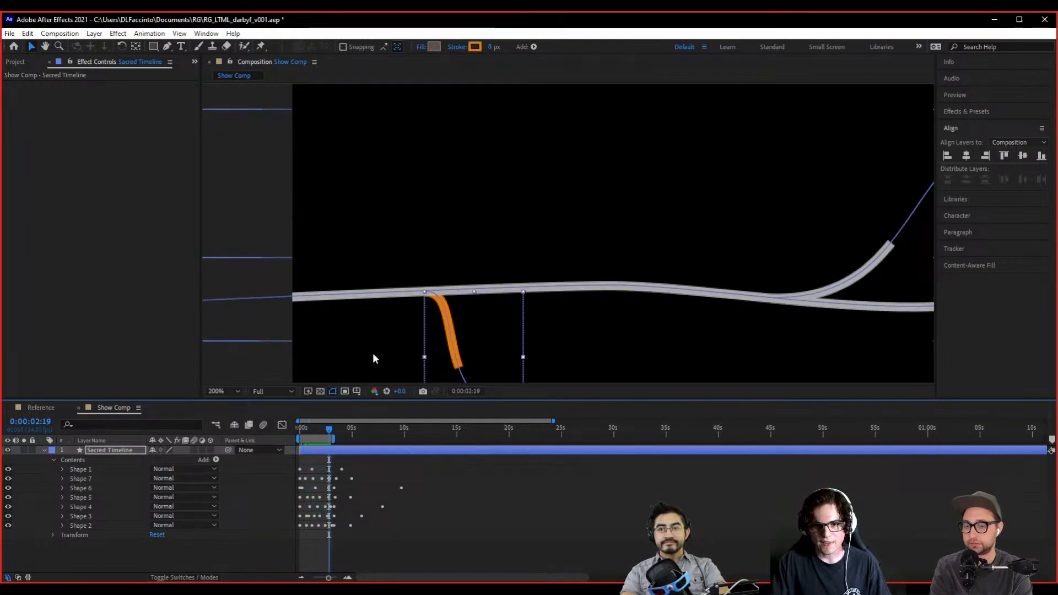
scroll(451, 307, "up", 2)
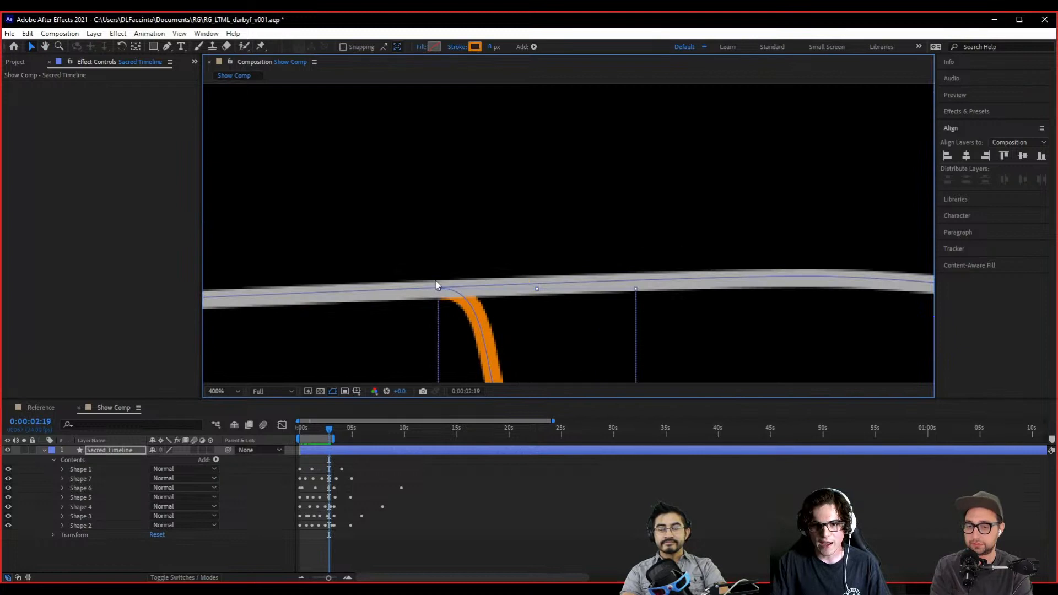
scroll(508, 260, "up", 1)
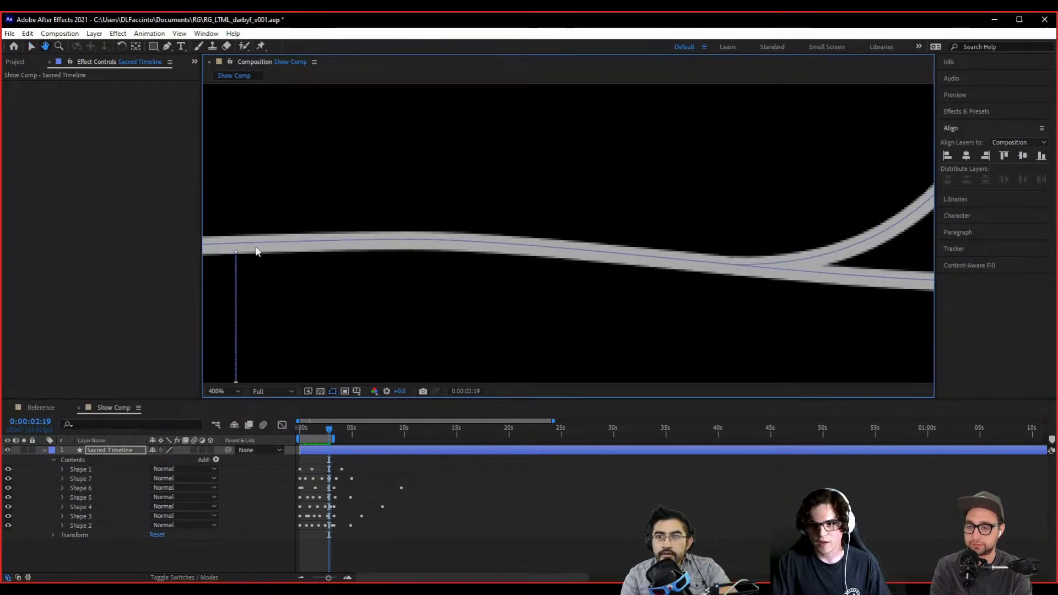
scroll(584, 294, "up", 1)
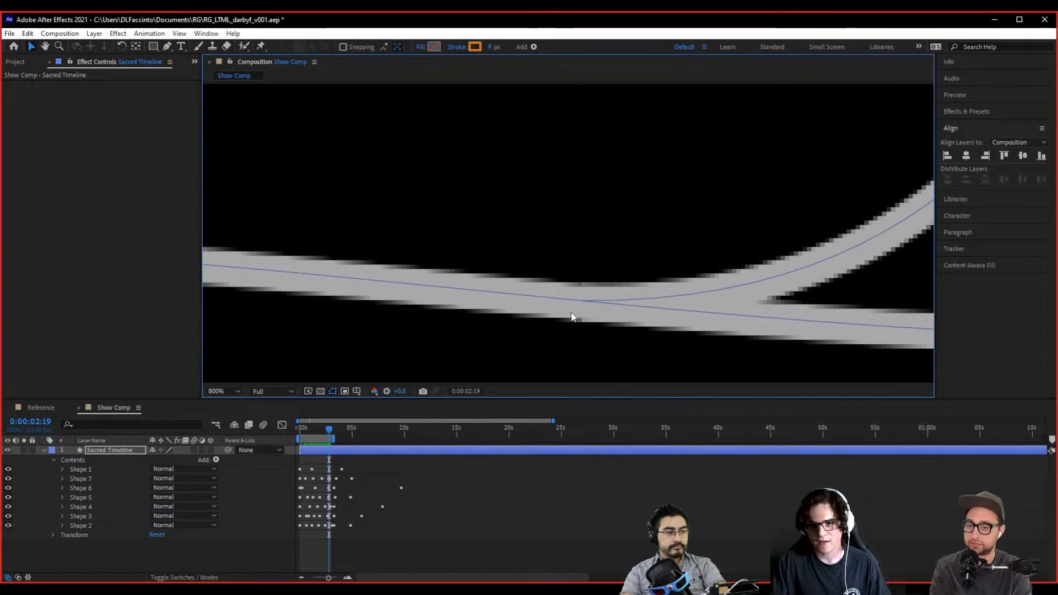
scroll(591, 318, "down", 3)
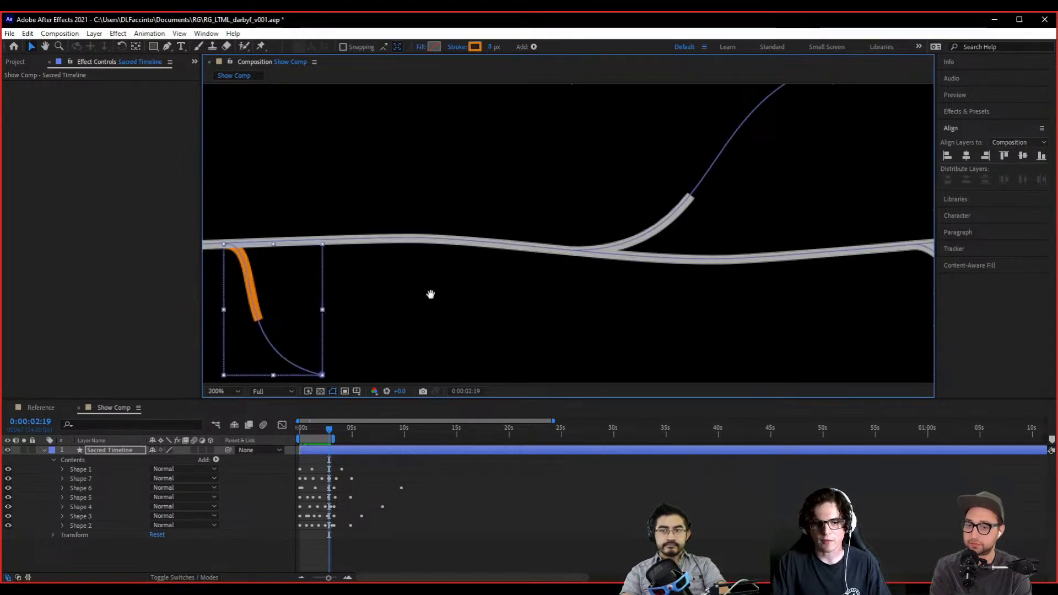
left_click_drag(431, 294, 543, 307)
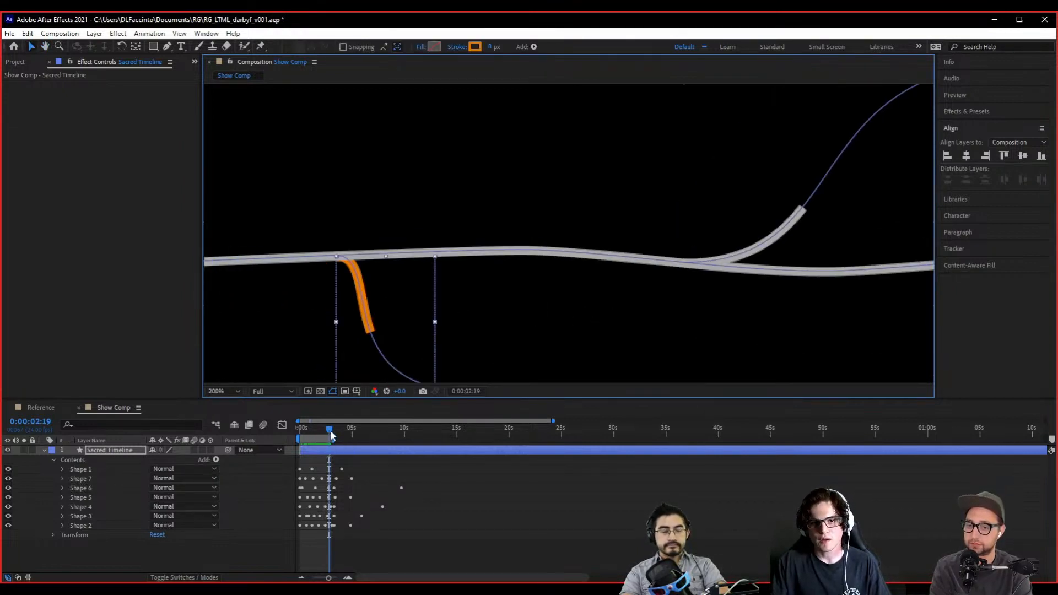
- Return the current time to 0:00:00:00 and select the Shape 3 branch group
mouse_move(331, 435)
left_mouse_down()
mouse_move(314, 437)
mouse_move(350, 438)
mouse_move(299, 444)
left_mouse_up()
left_click(87, 524)
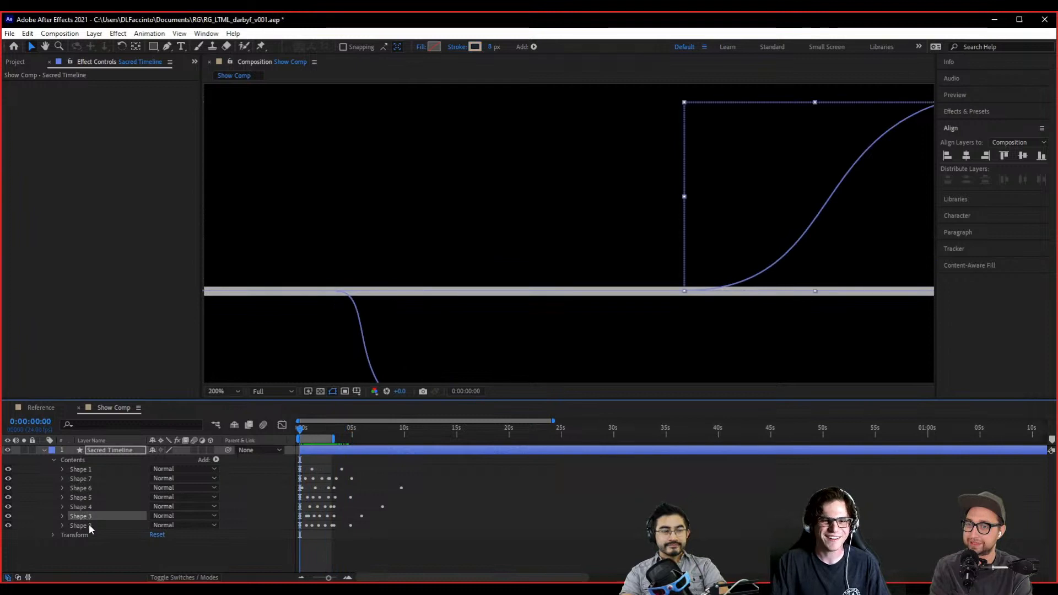
- Change the stroke colour of Shape 7 in the Sacred Timeline layer to orange
scroll(448, 290, "down", 3)
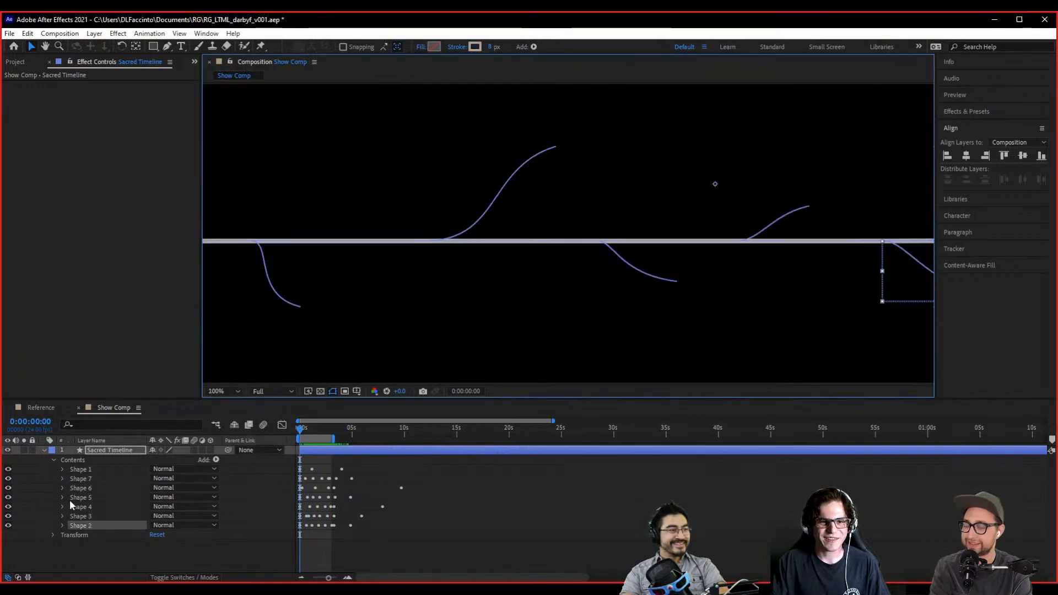
left_click(81, 478)
left_click(87, 488)
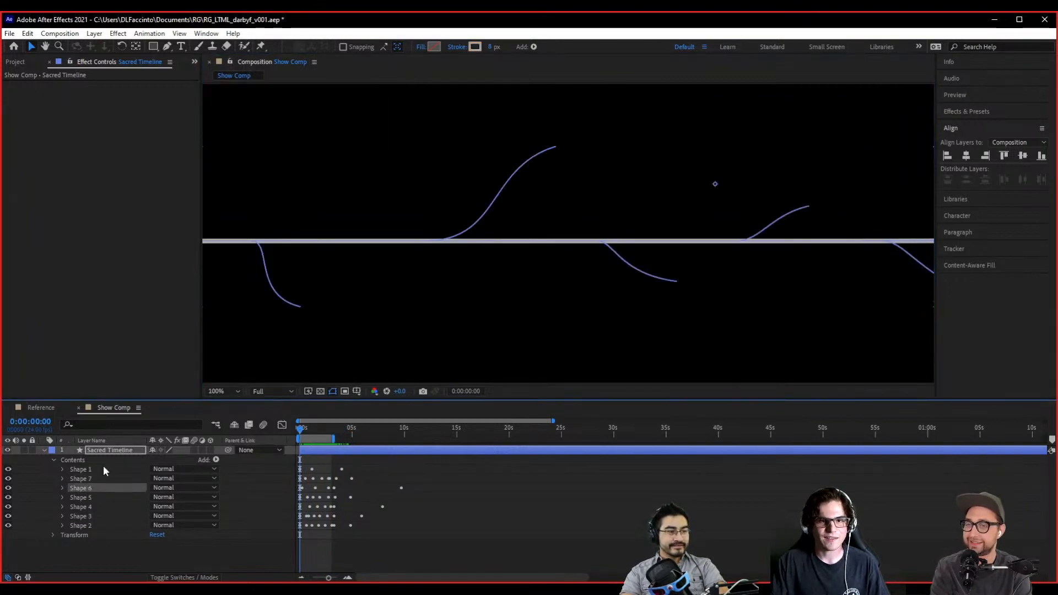
left_click(83, 478)
left_click(475, 46)
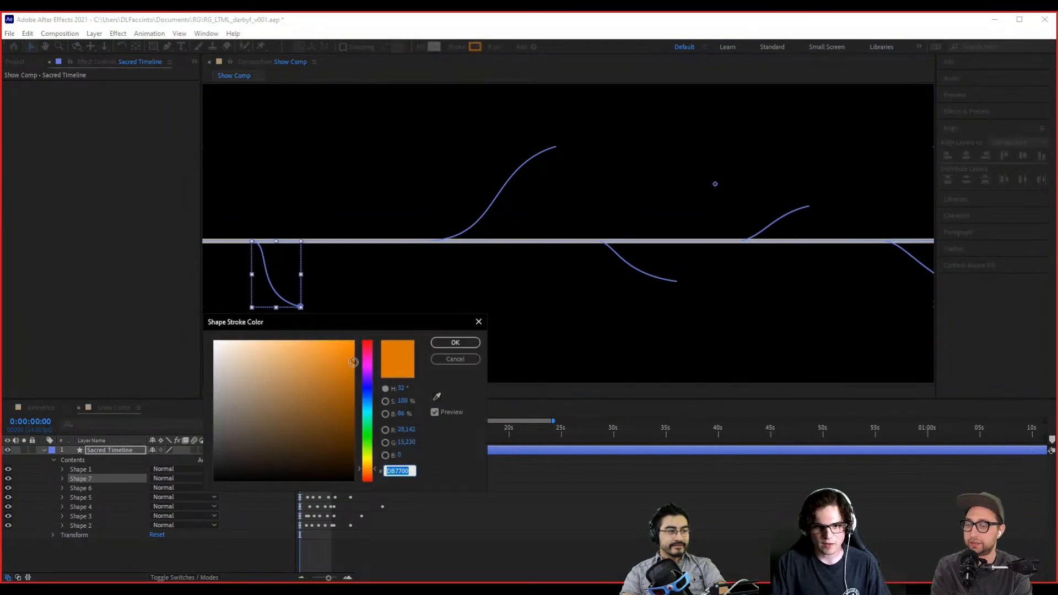
left_click(455, 342)
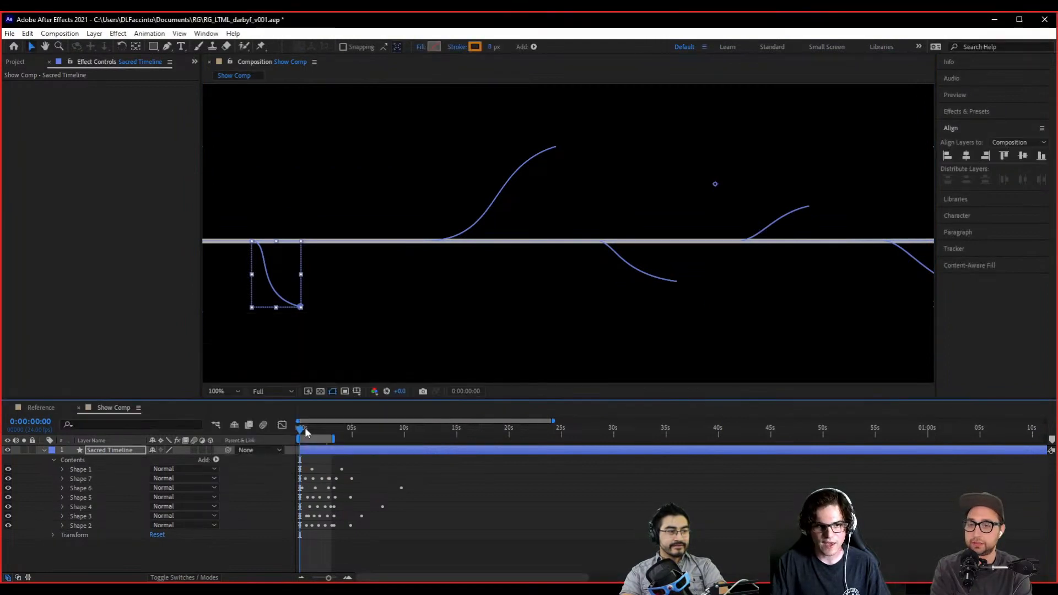
- With the current time at 0:00:02:11, set Shape 7's stroke colour to C96D00 and copy the hex code
left_click_drag(300, 435, 327, 438)
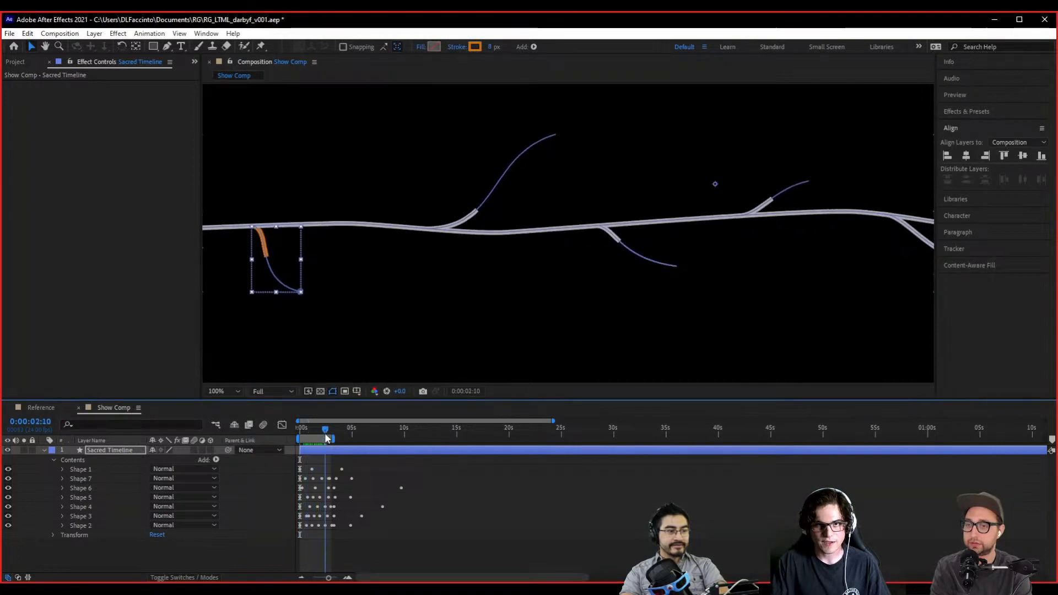
left_click(477, 46)
key("ctrl+c")
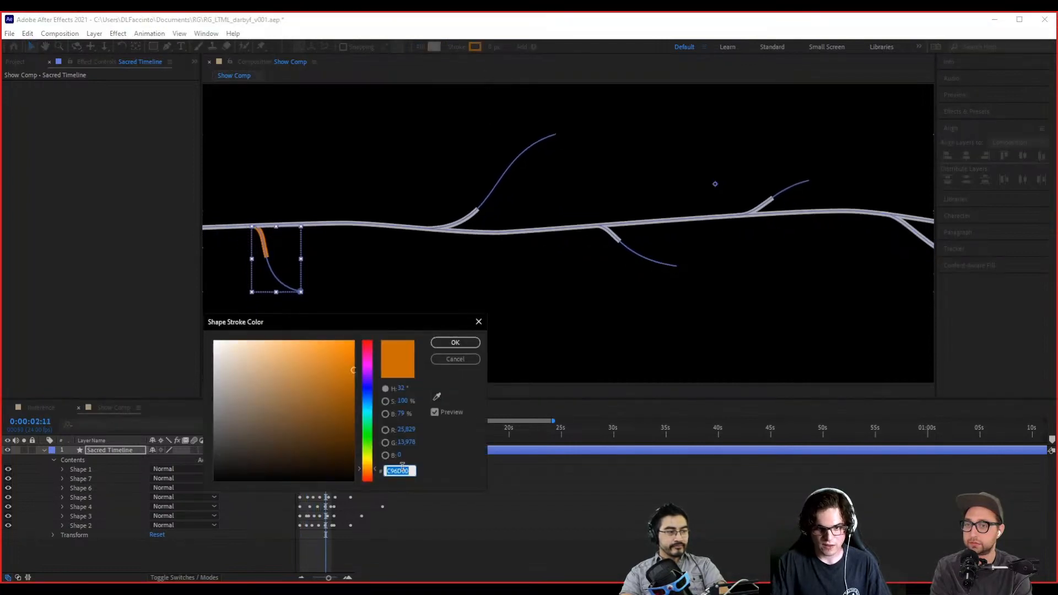
left_click(458, 345)
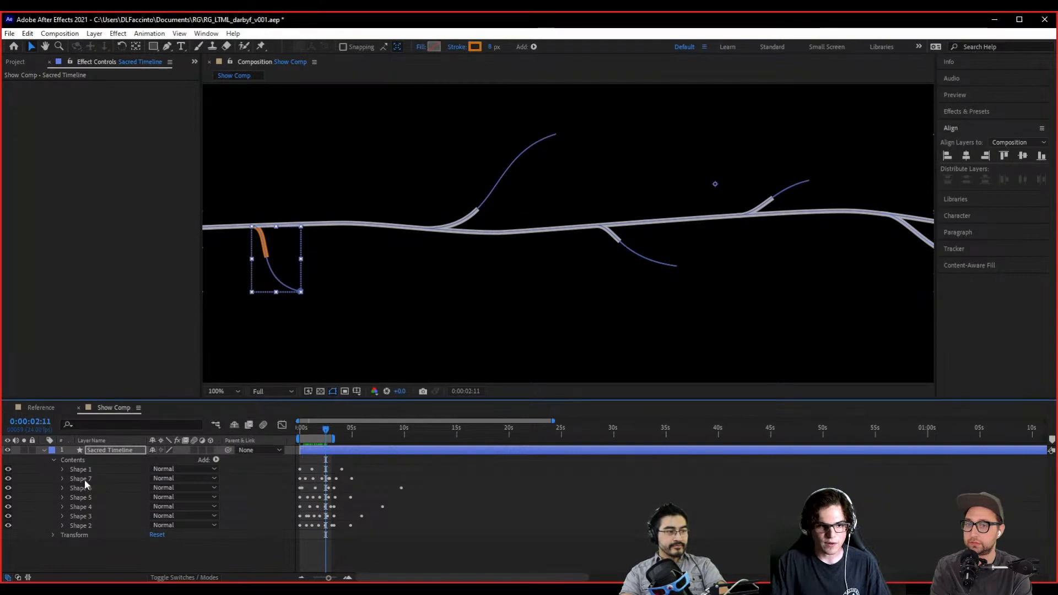
- Apply the copied orange C96D00 to the stroke of Shape 6
left_click(84, 478)
left_click(82, 488)
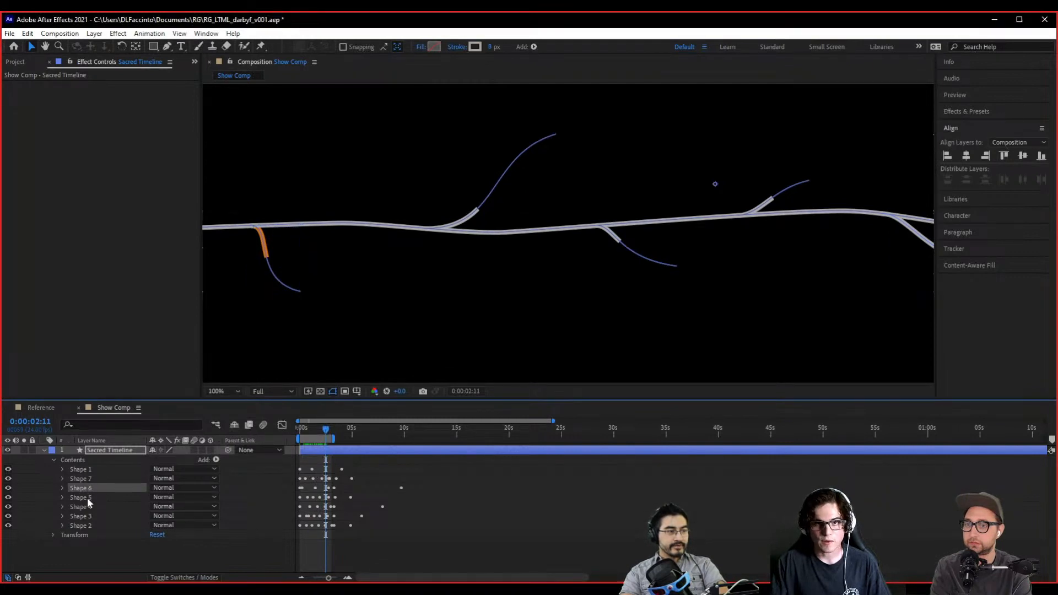
left_click(475, 48)
key("ctrl+v")
key("Return")
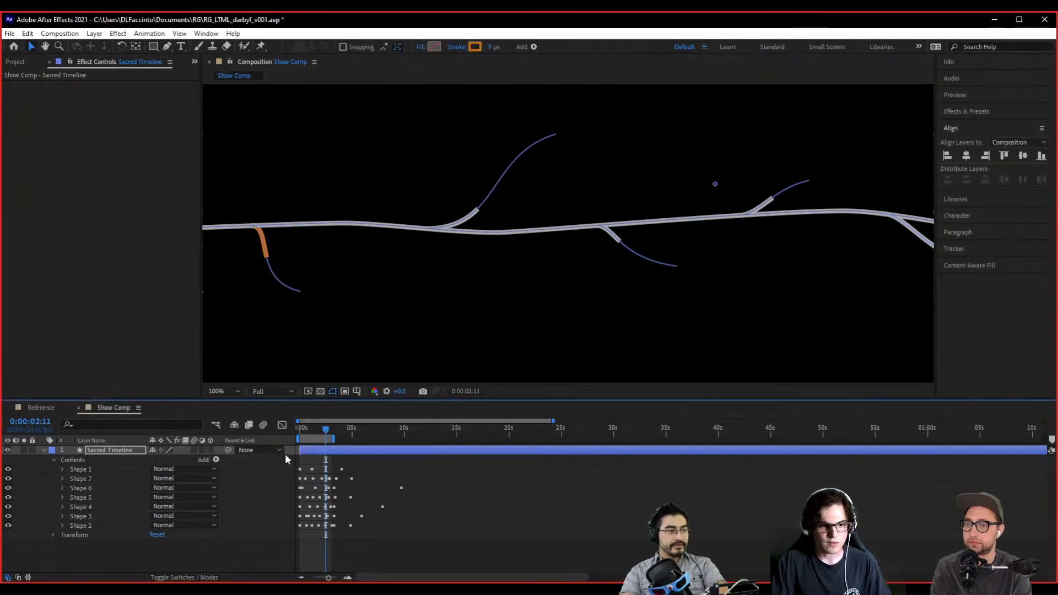
- Apply the copied orange C96D00 to the stroke of Shape 5
left_click(77, 497)
left_click(477, 48)
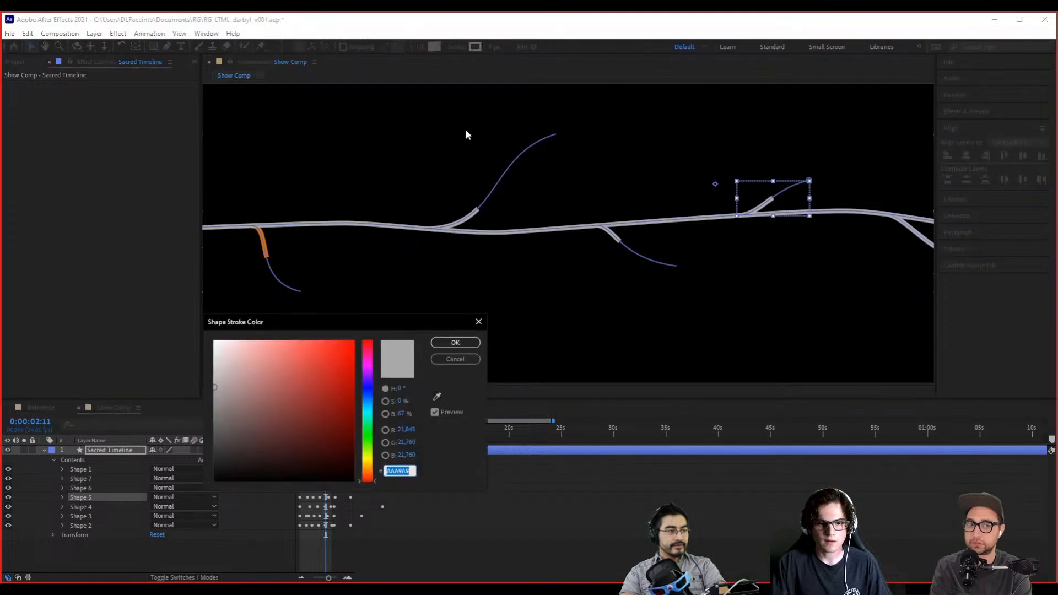
key("ctrl+v")
key("Return")
- Check Shape 6 in the composition and apply the copied orange C96D00 to the stroke of Shape 4
left_click(81, 498)
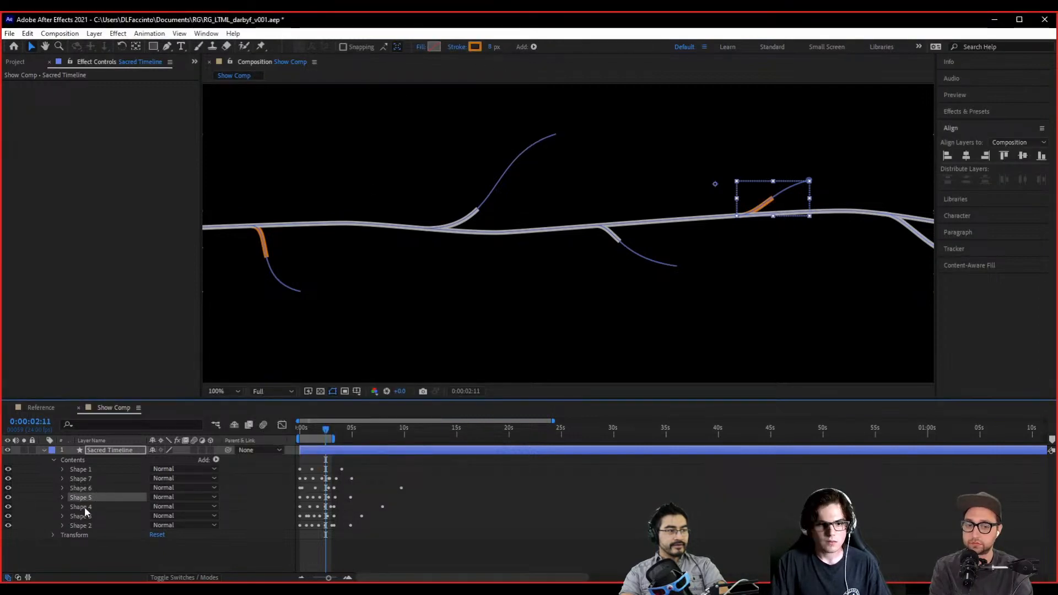
left_click(90, 484)
key("comma")
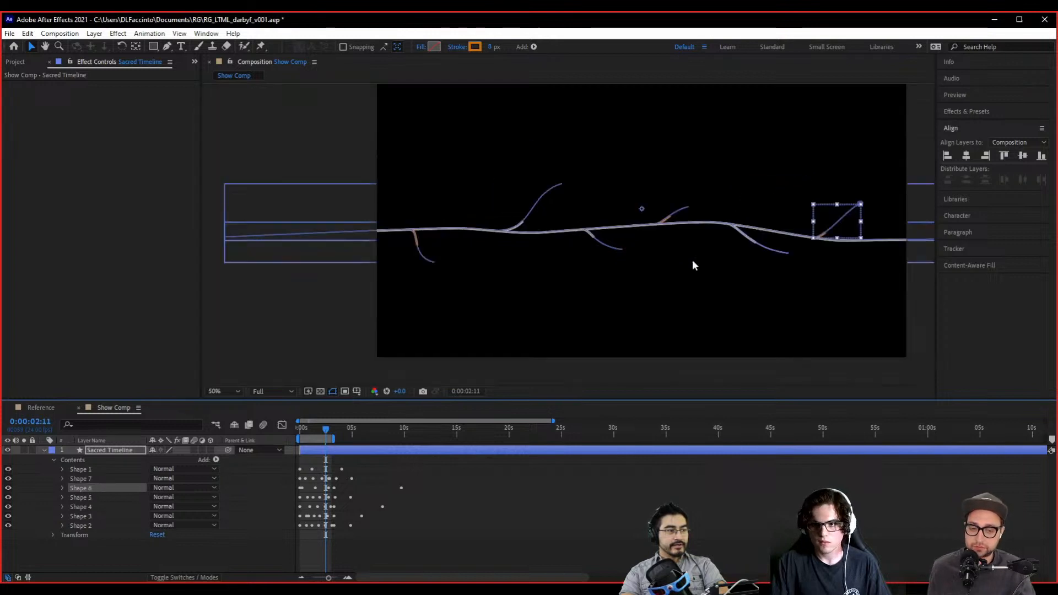
scroll(690, 267, "down", 1)
scroll(689, 270, "up", 1)
left_click_drag(689, 270, 570, 276)
left_click(83, 507)
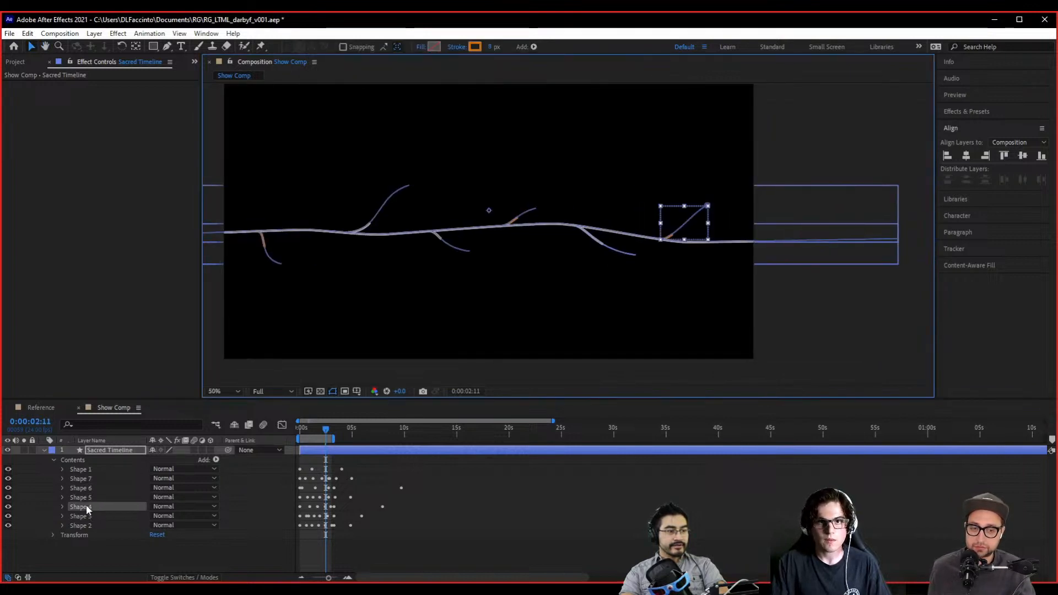
key("ctrl+v")
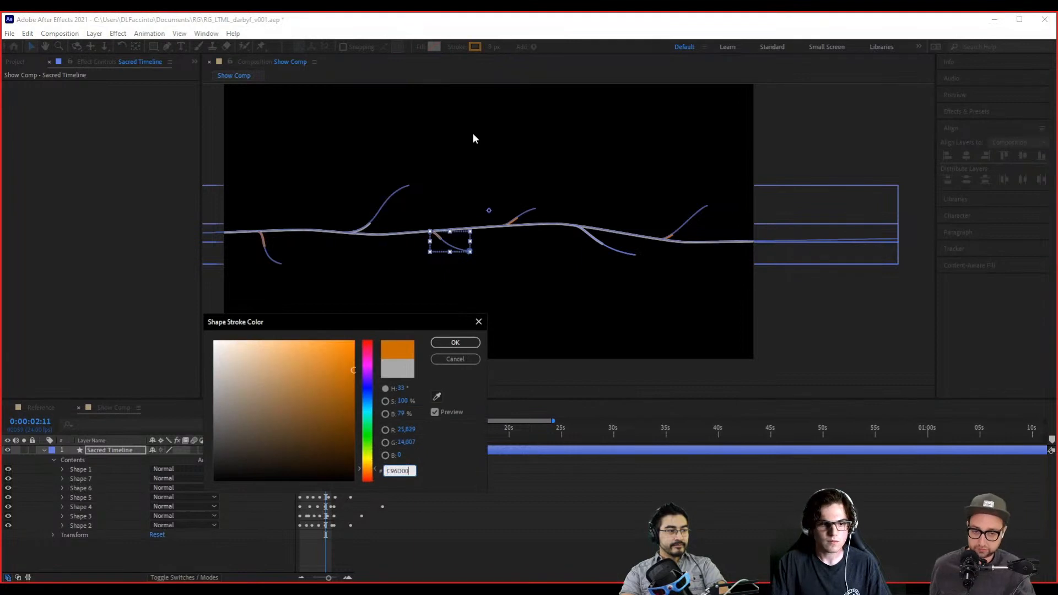
key("Return")
- Apply the copied orange C96D00 to the strokes of Shape 3 and Shape 2, and deselect the layer
left_click(85, 516)
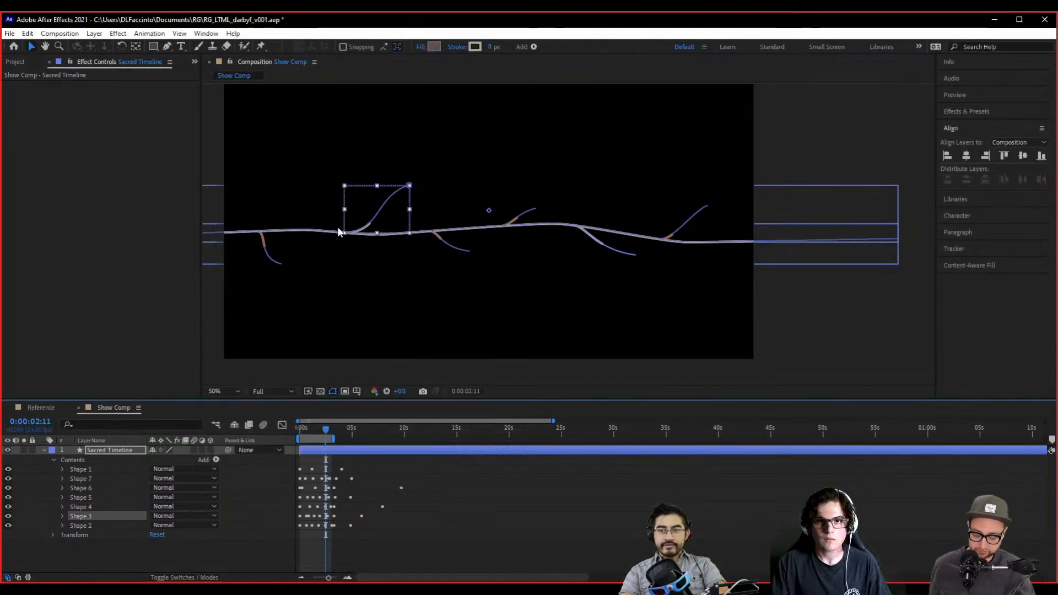
left_click(475, 47)
left_click(455, 342)
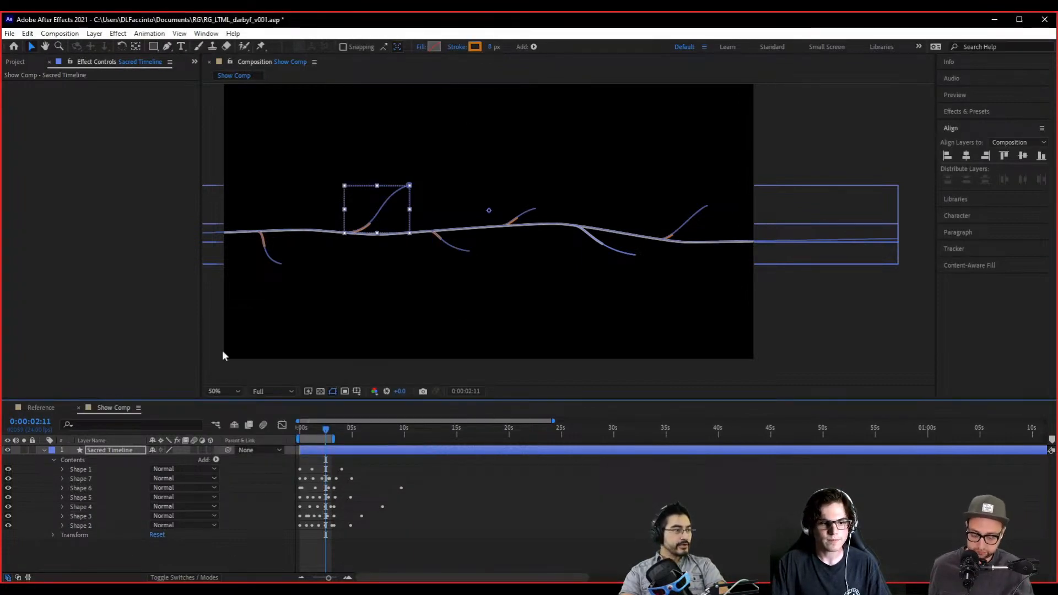
left_click(81, 525)
left_click(475, 46)
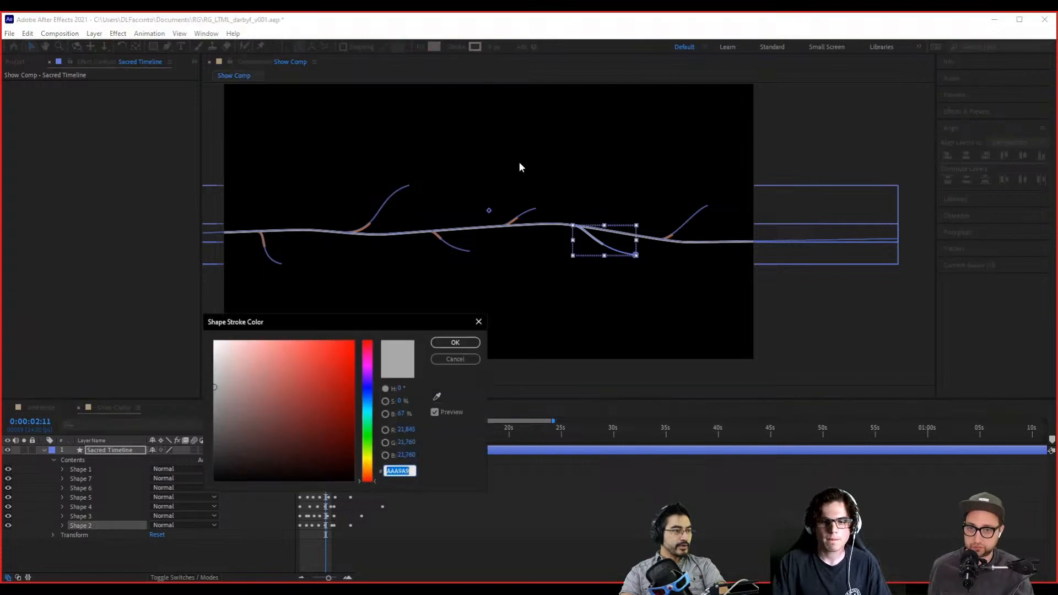
key("ctrl+v")
key("Return")
left_click(268, 567)
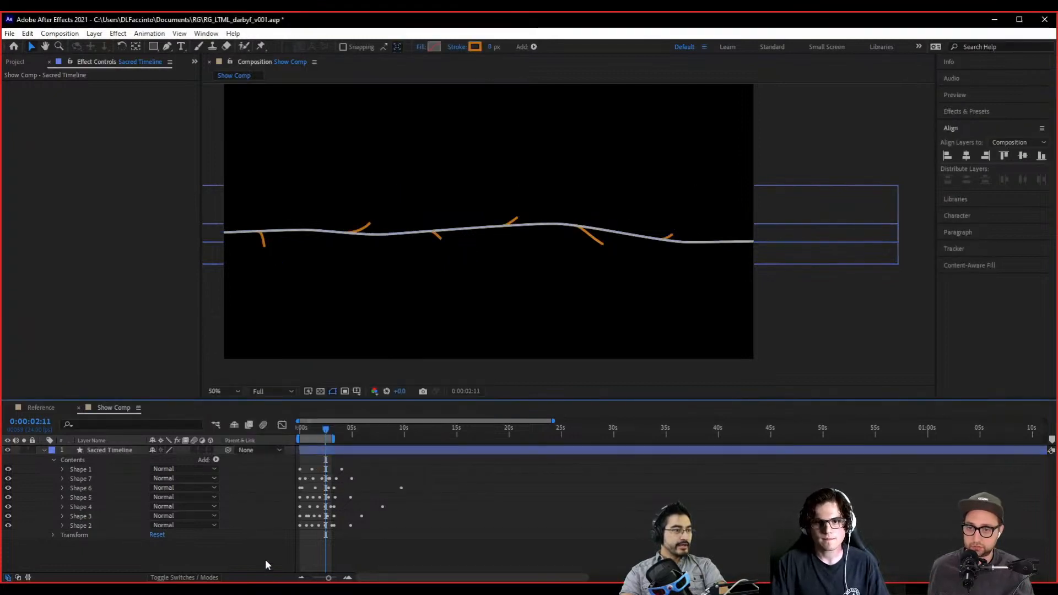
- Preview the branching timeline animation from the first frame to check the orange branches
left_click_drag(327, 433, 286, 437)
key("space")
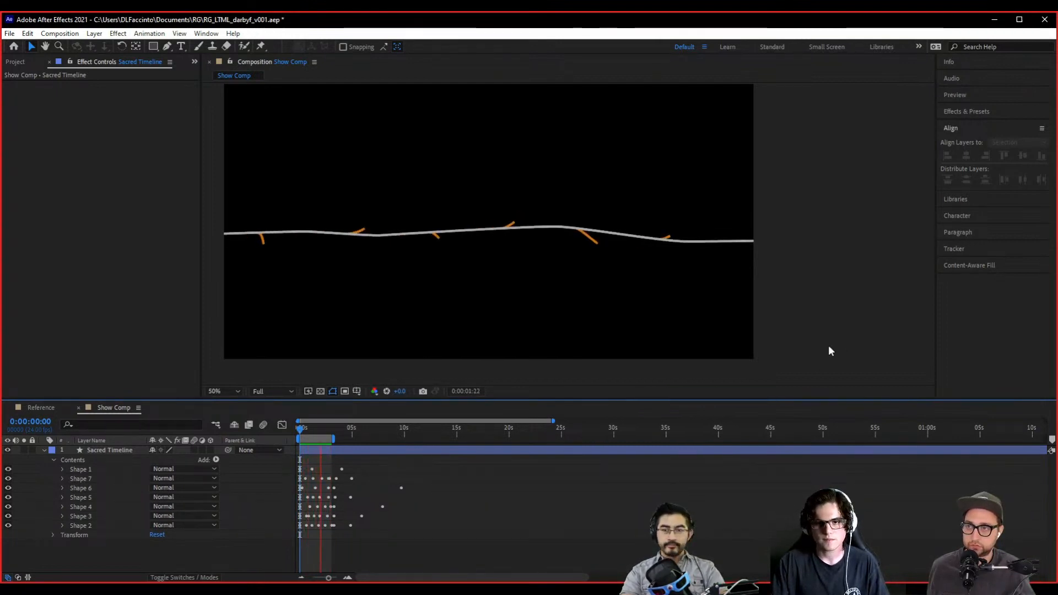
key("space")
- Set the line cap of Shape 7's Stroke 1 to Round Cap and collapse the shape's properties
key("slash")
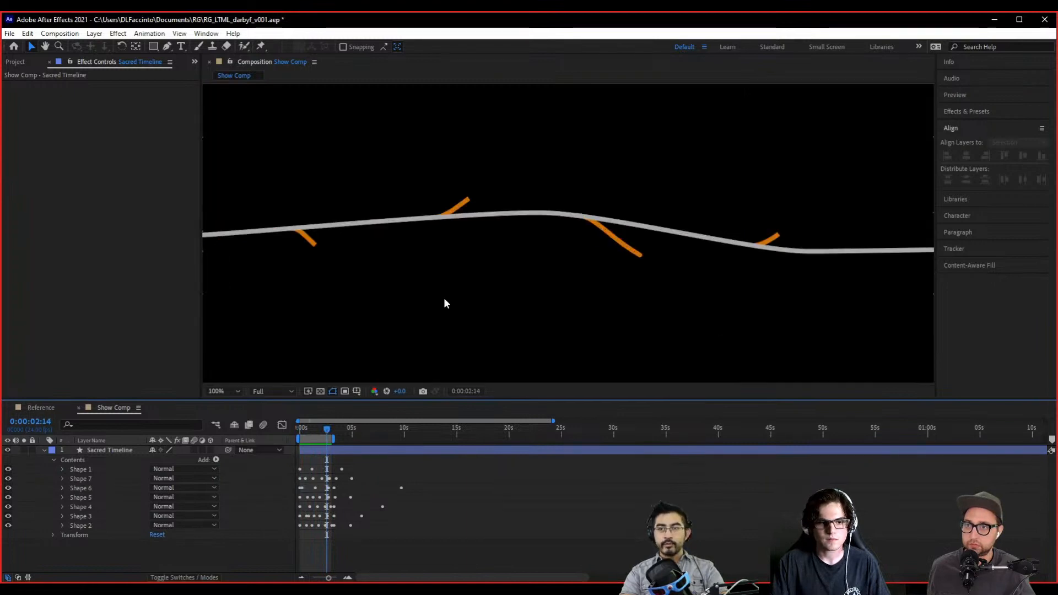
left_click(62, 478)
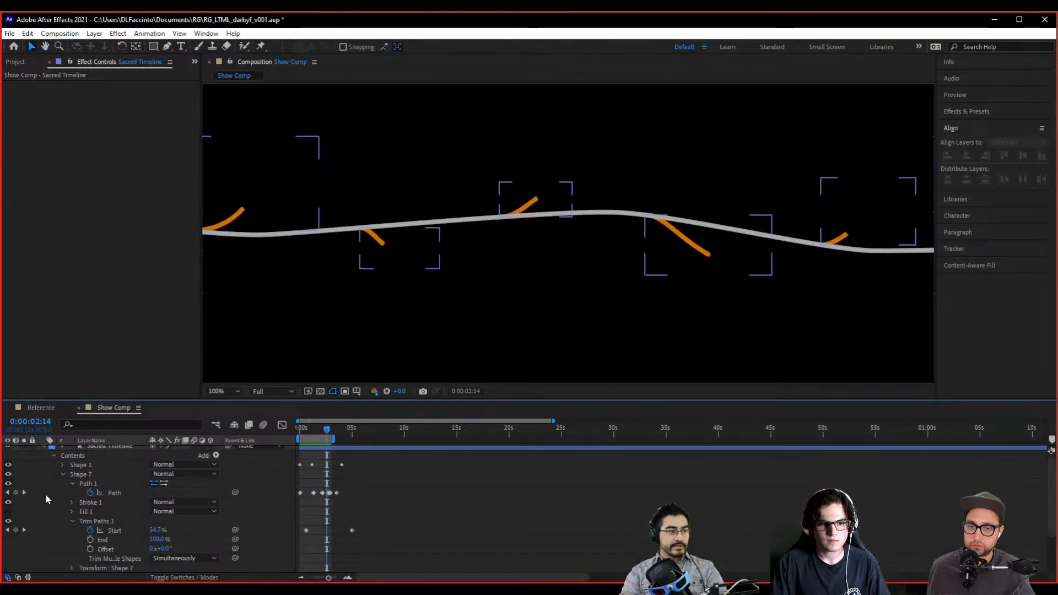
left_click(72, 483)
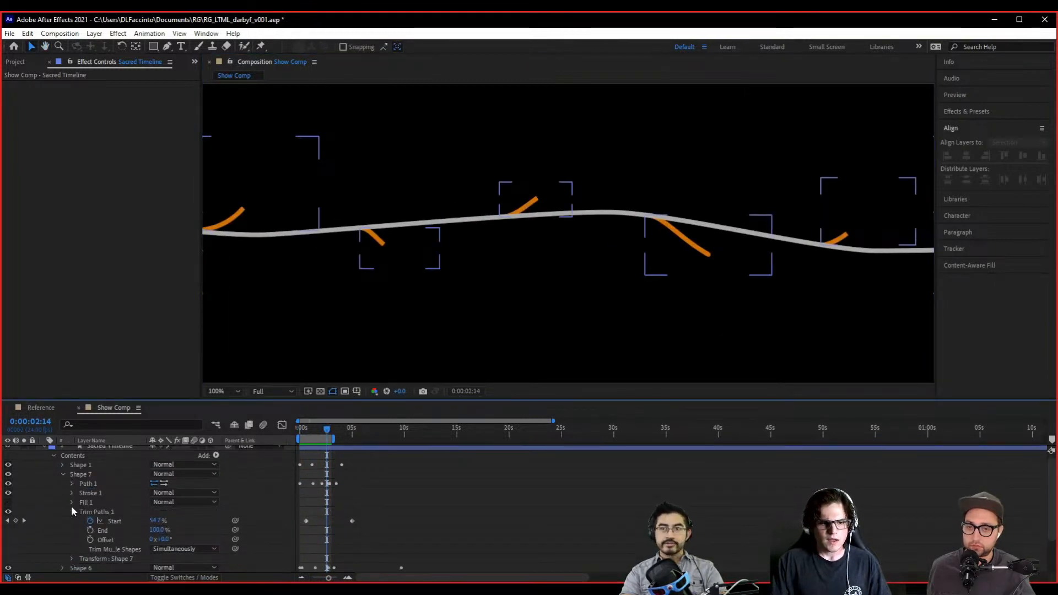
left_click(72, 511)
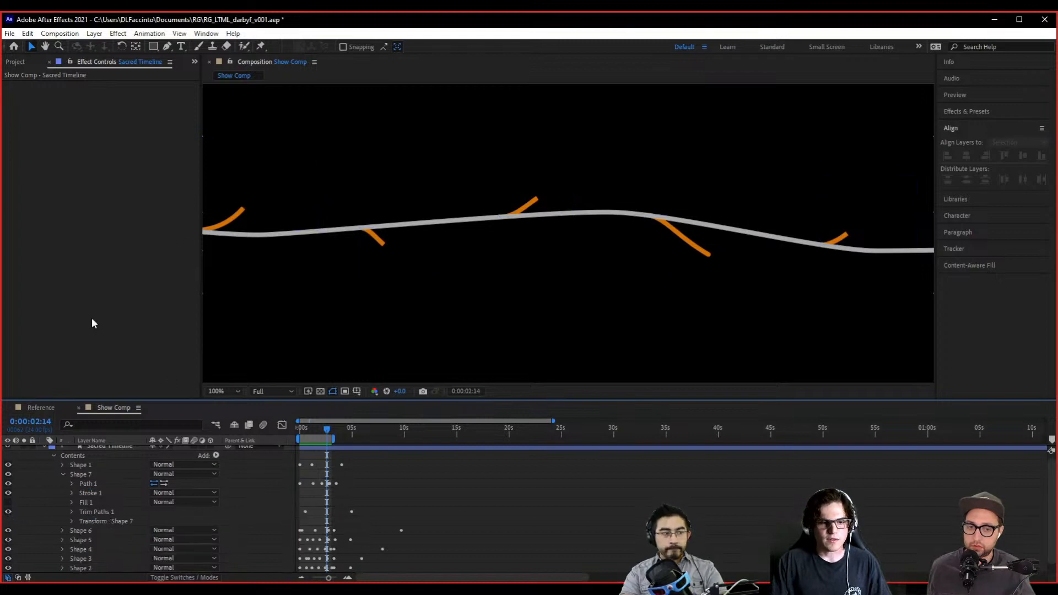
left_click(72, 511)
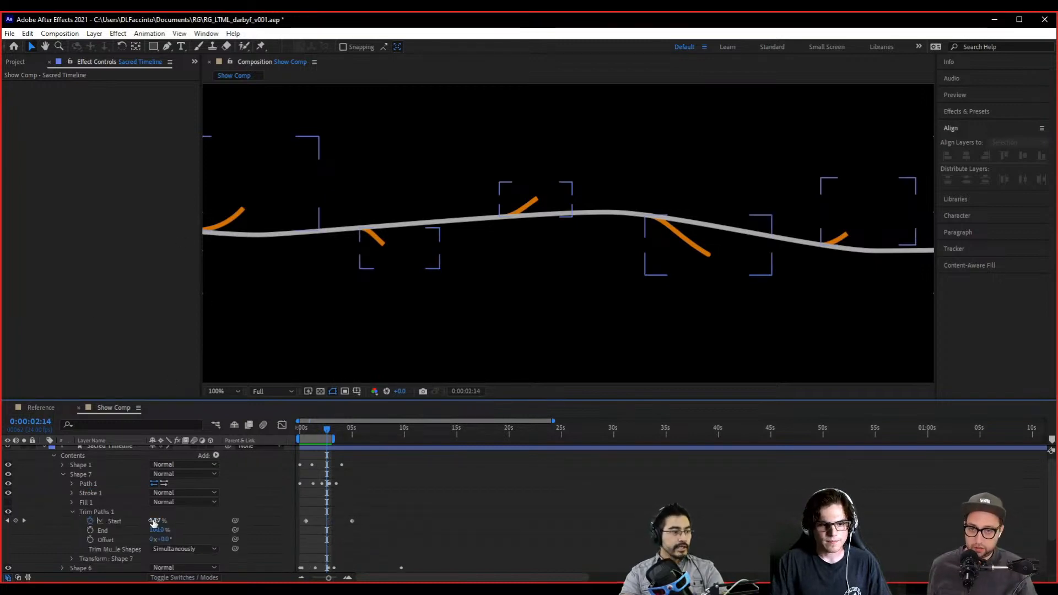
left_click(72, 511)
left_click(71, 491)
scroll(58, 490, "down", 1)
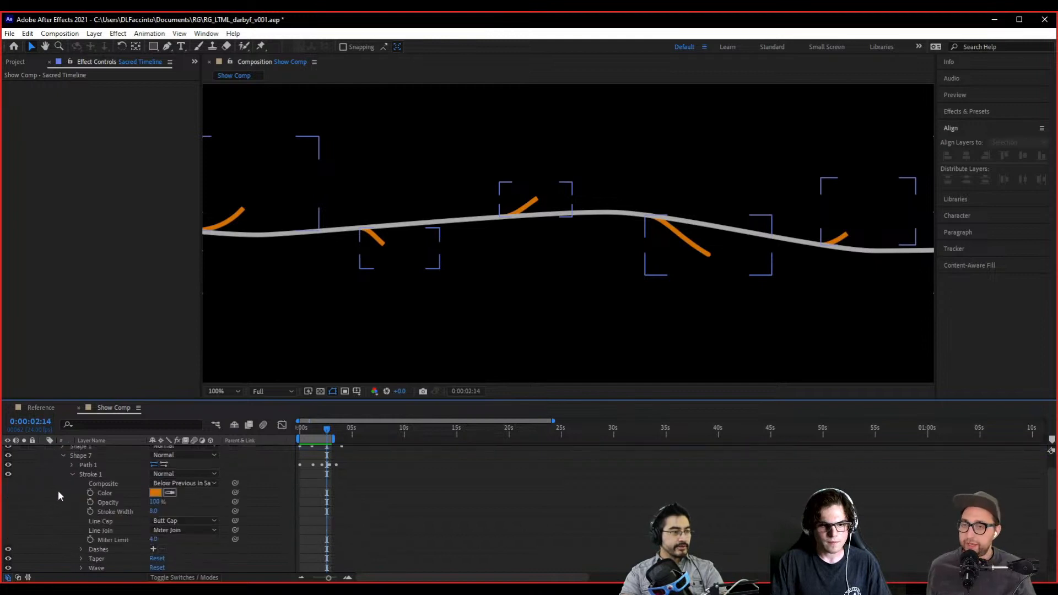
left_click(185, 520)
left_click(188, 544)
left_click(63, 456)
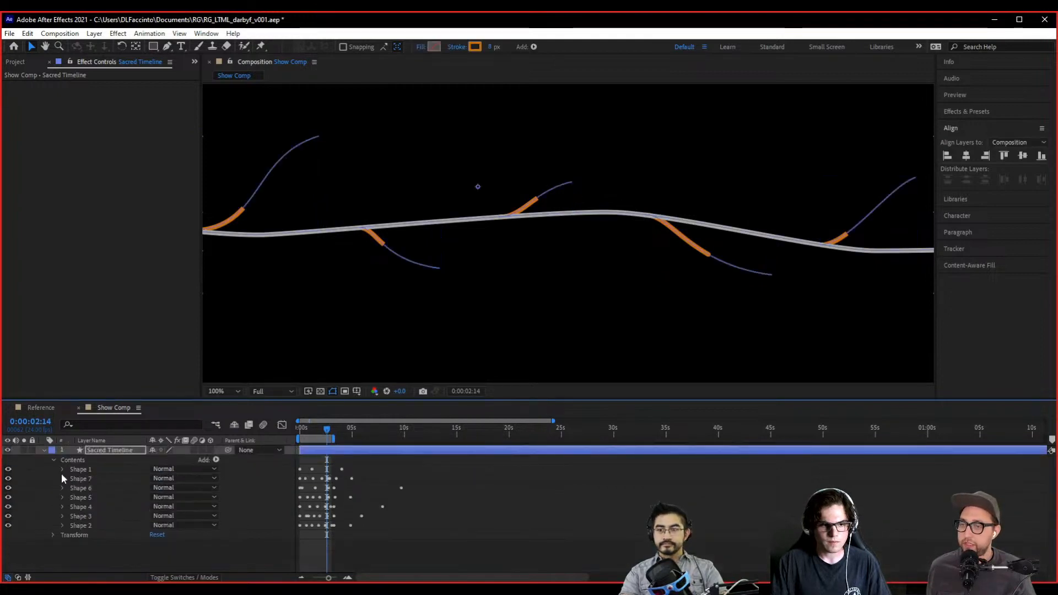
- Set the line cap of Shape 6's Stroke 1 to Round Cap and collapse the shape's properties
left_click(62, 487)
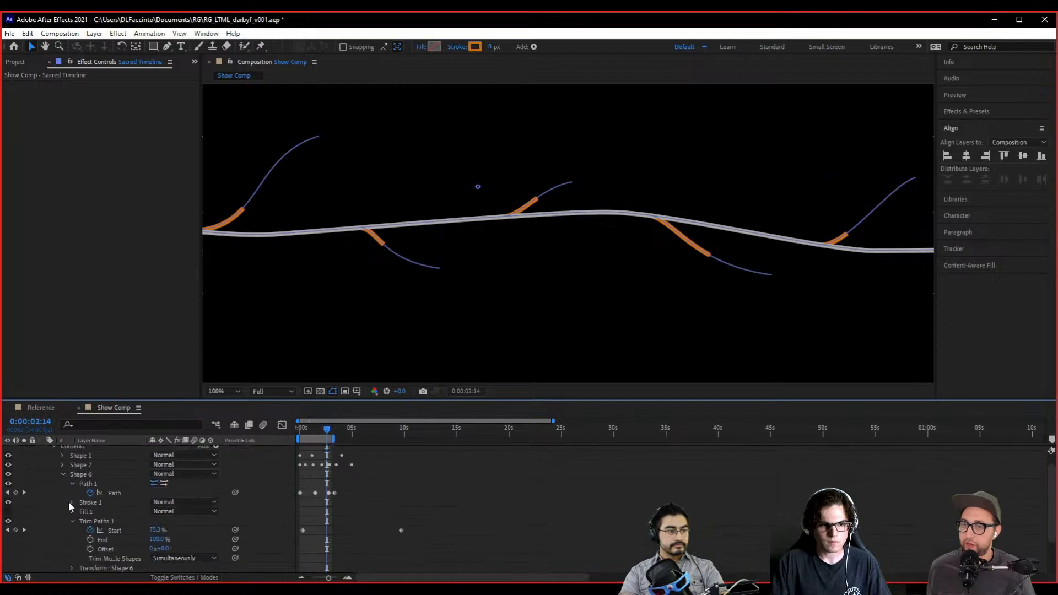
left_click(72, 502)
scroll(91, 502, "down", 1)
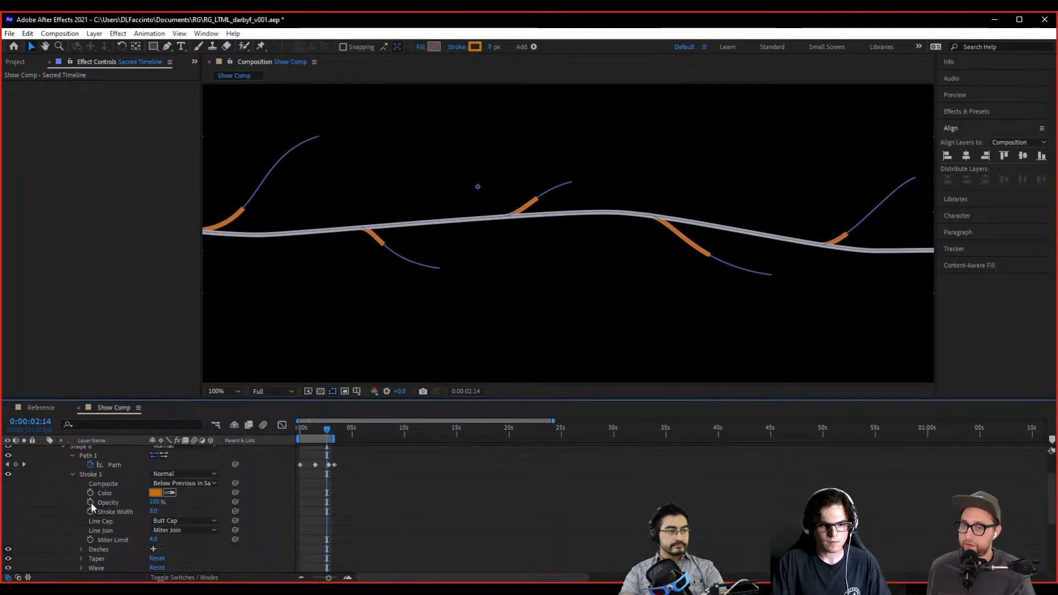
left_click(185, 521)
left_click(186, 545)
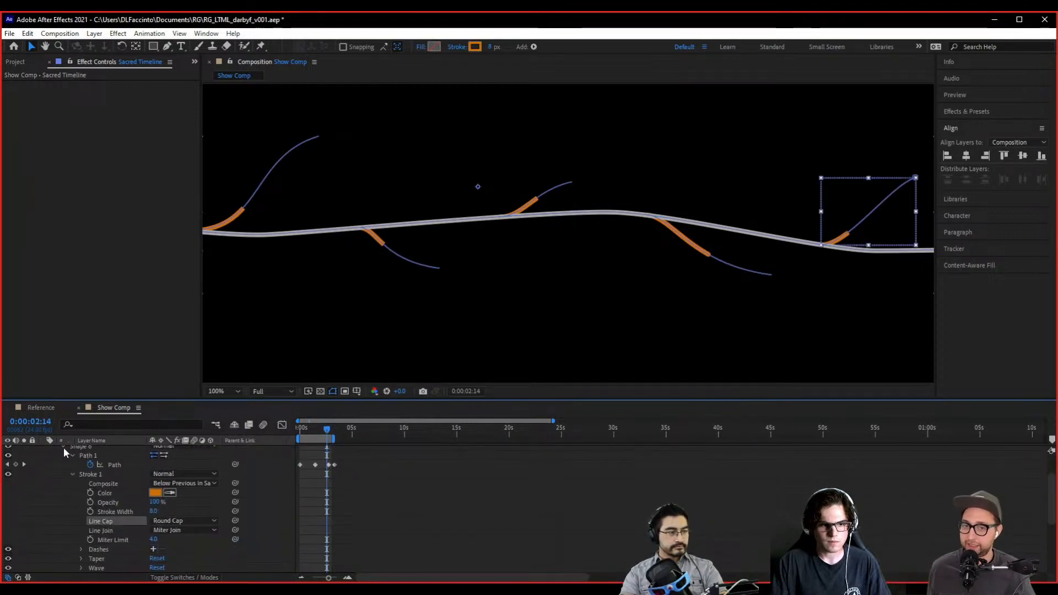
left_click(63, 447)
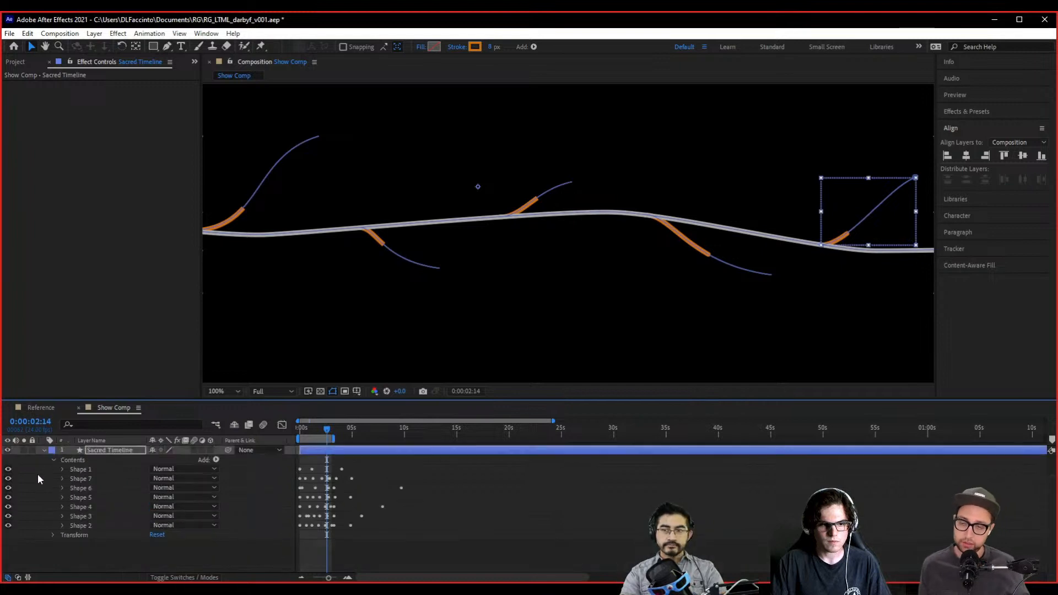
- Set the line cap of Shape 5's Stroke 1 to Round Cap and collapse the shape's properties
scroll(61, 494, "up", 1)
left_click(71, 502)
scroll(48, 497, "down", 1)
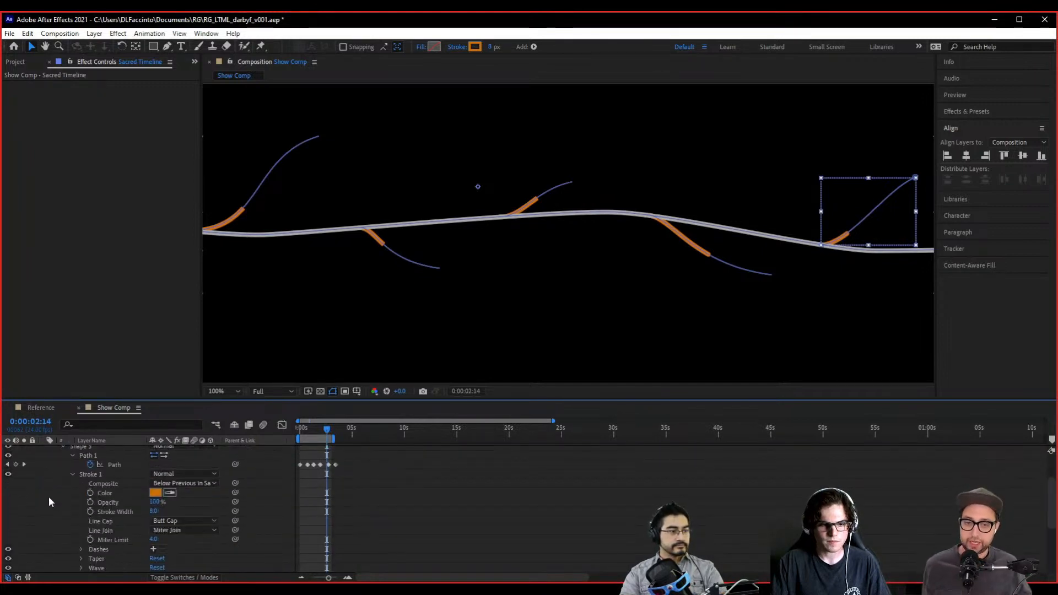
left_click(179, 528)
left_click(188, 548)
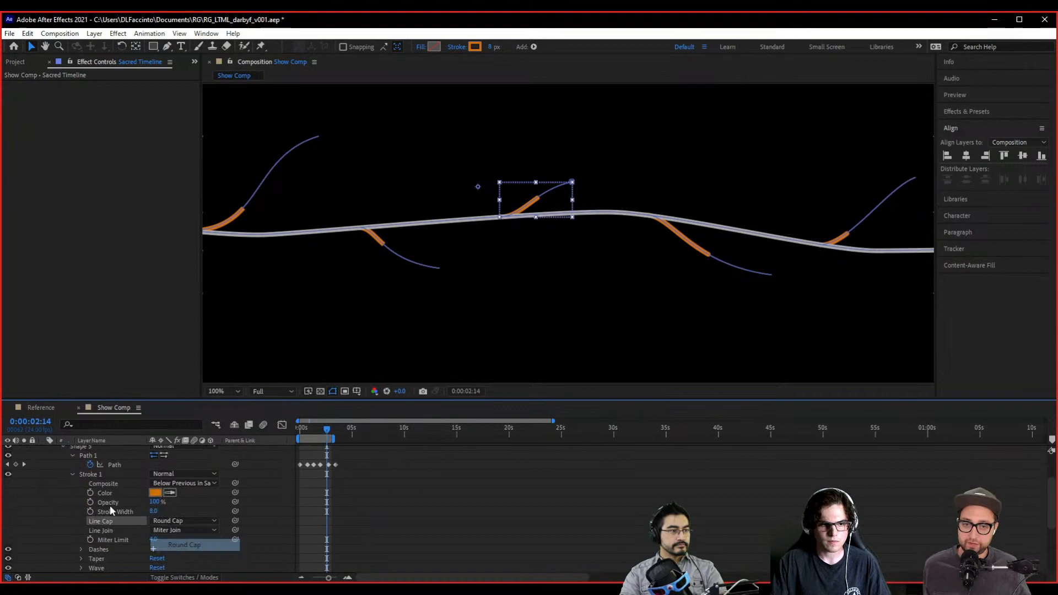
left_click(62, 447)
- Set the line cap of Shape 4's Stroke 1 to Round Cap
left_click(77, 506)
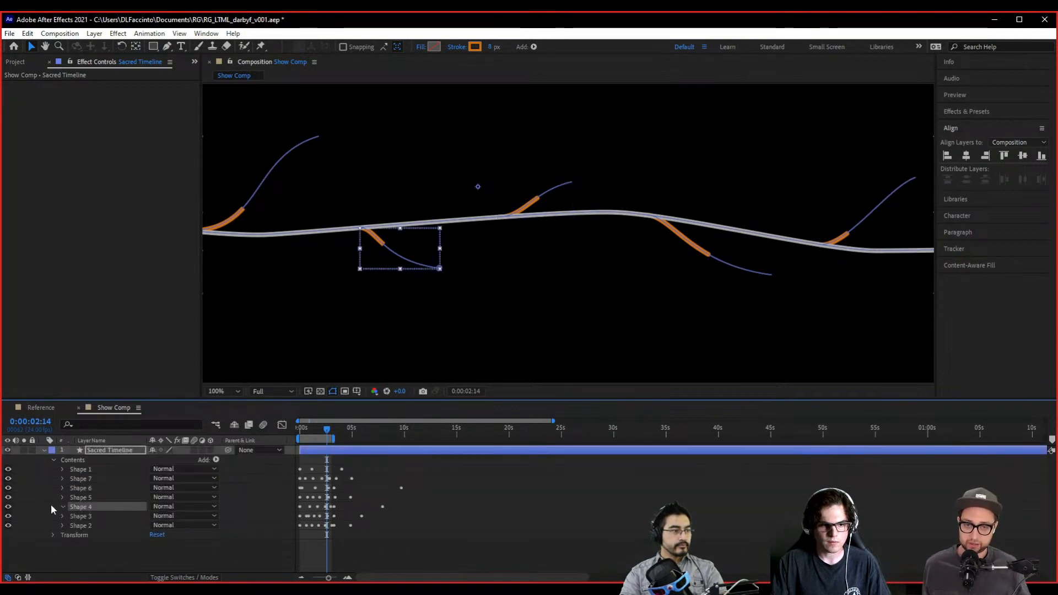
left_click(62, 507)
left_click(72, 502)
scroll(63, 511, "down", 1)
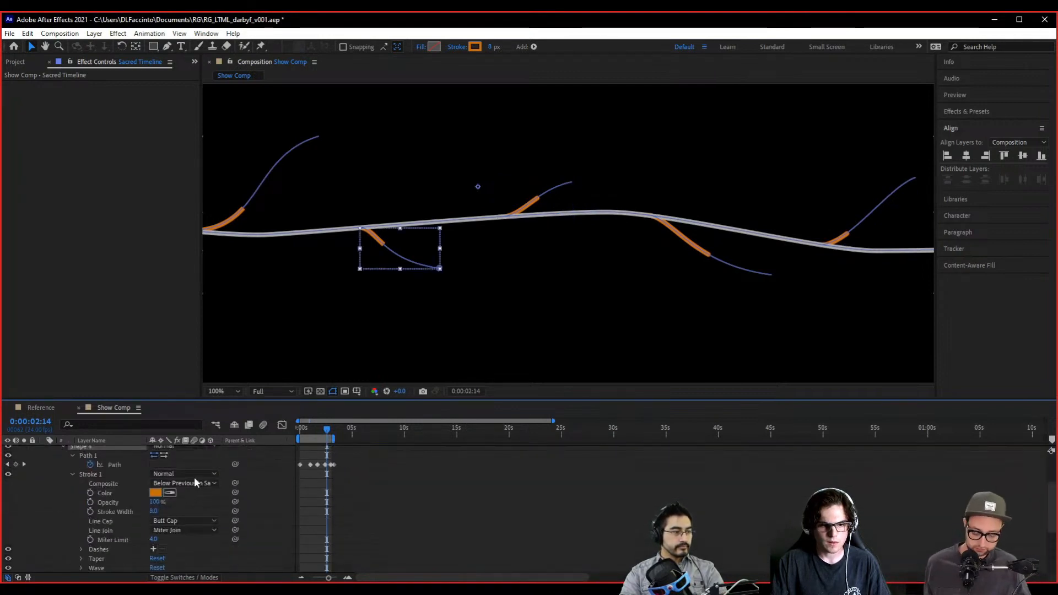
left_click(187, 520)
left_click(168, 543)
scroll(61, 463, "up", 1)
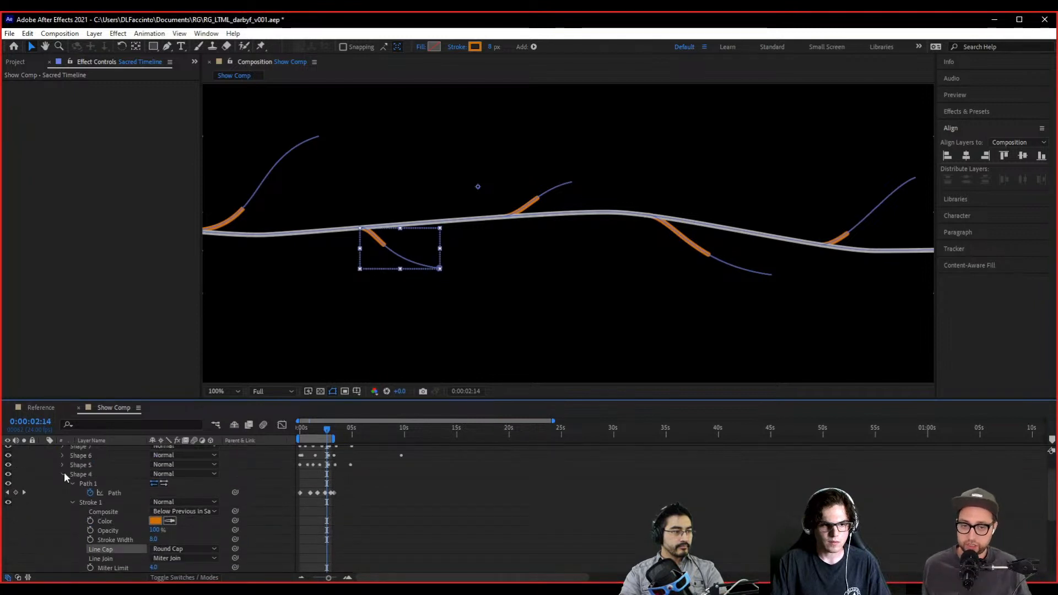
- Collapse Shape 4, set the line cap of Shape 3's Stroke 1 to Round Cap and collapse Shape 3
left_click(61, 474)
left_click(62, 516)
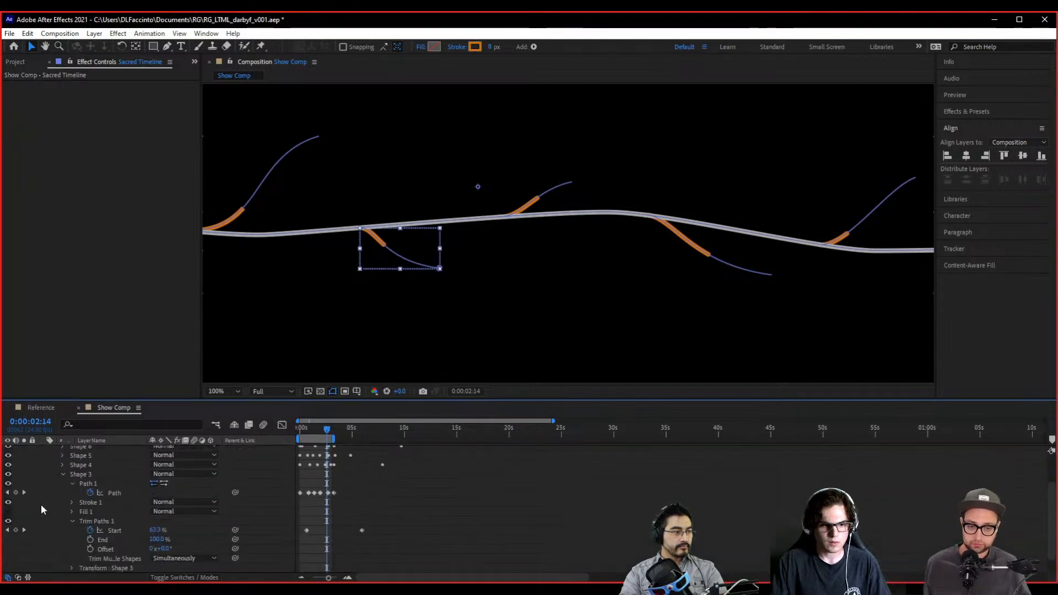
scroll(74, 505, "down", 1)
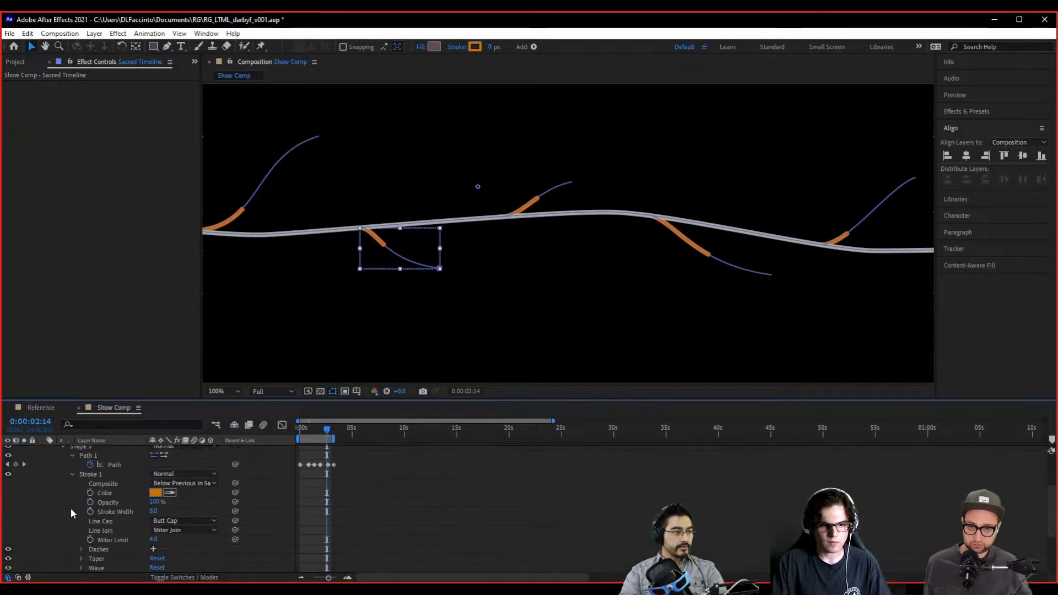
left_click(181, 521)
left_click(187, 544)
scroll(61, 463, "up", 1)
left_click(62, 475)
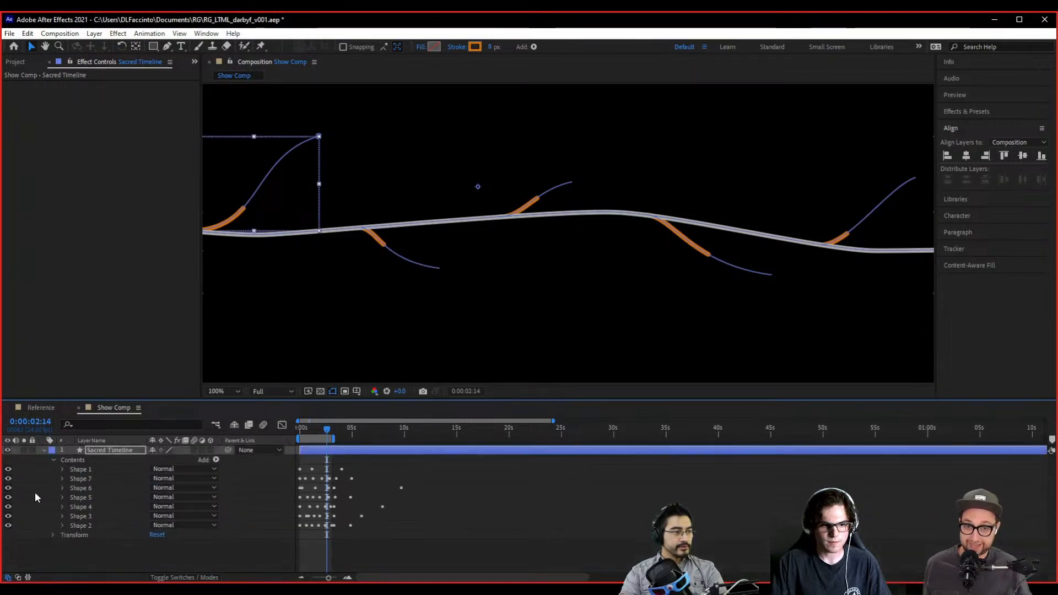
- Set the line cap of Shape 2's Stroke 1 to Round Cap
left_click(62, 525)
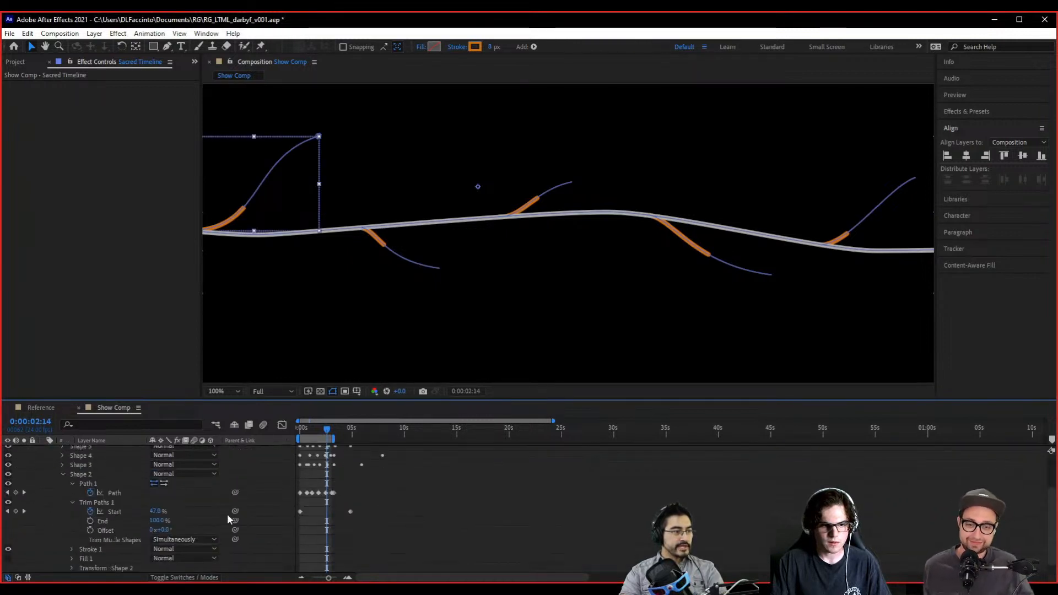
left_click(71, 549)
scroll(66, 507, "down", 3)
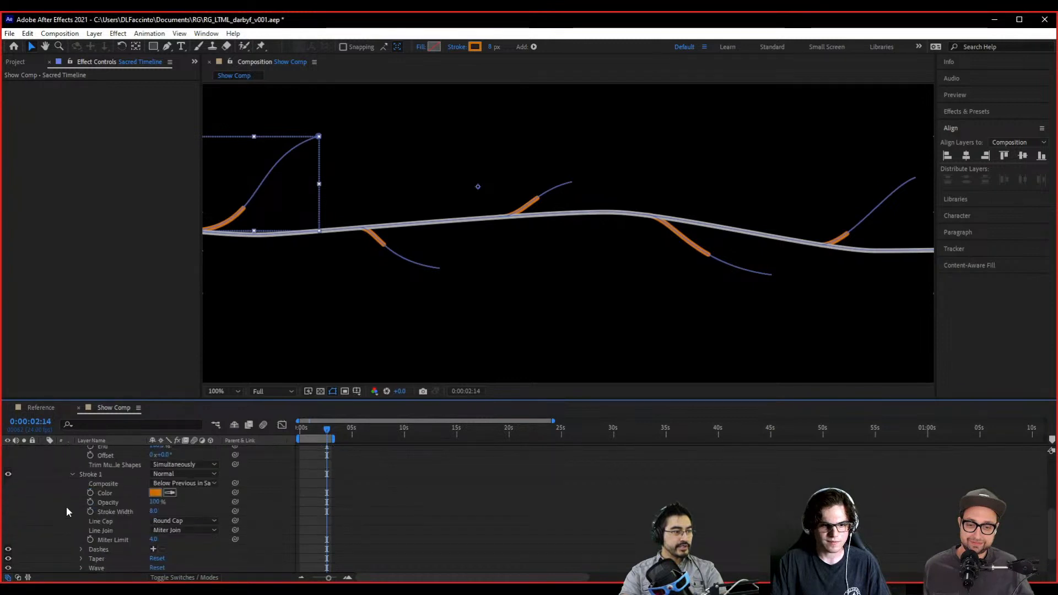
left_click(190, 523)
left_click(191, 545)
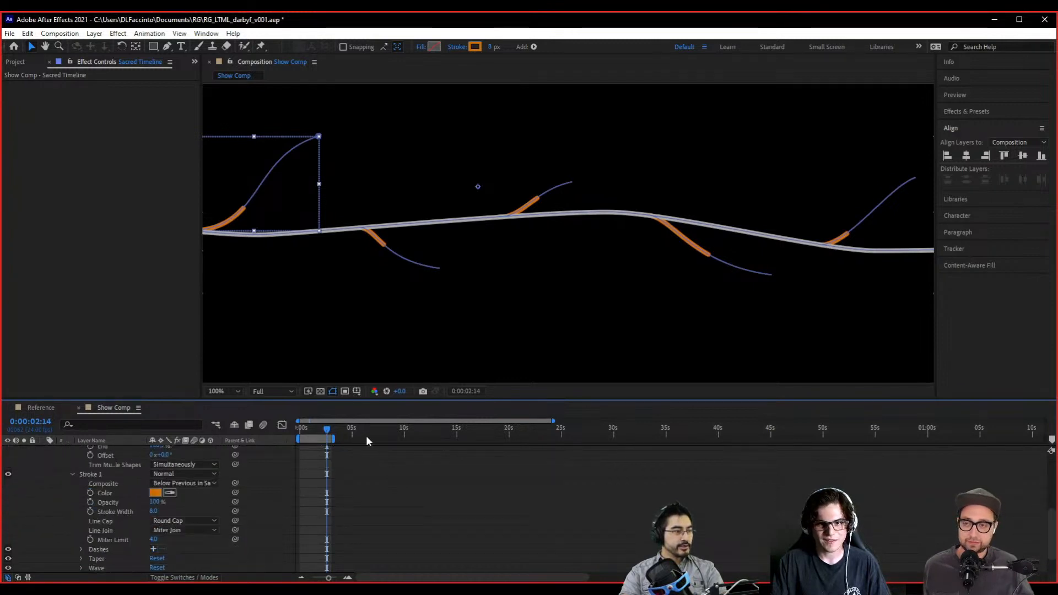
- Save the project and collapse the Sacred Timeline layer's properties
mouse_move(312, 428)
left_mouse_down()
mouse_move(329, 429)
mouse_move(302, 432)
mouse_move(328, 431)
left_mouse_up()
left_click(488, 521)
scroll(523, 339, "down", 1)
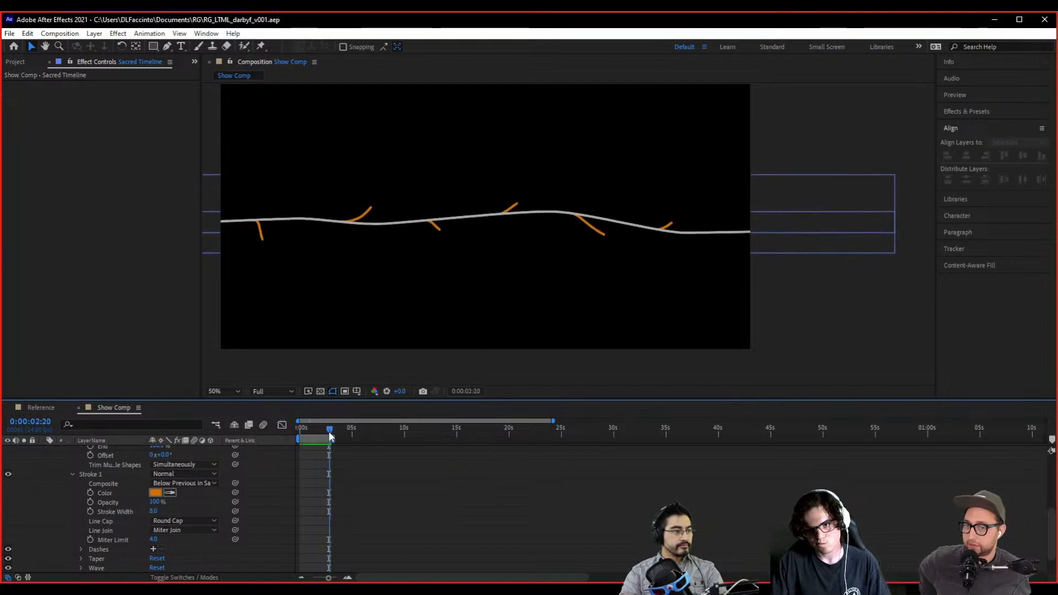
scroll(86, 482, "up", 5)
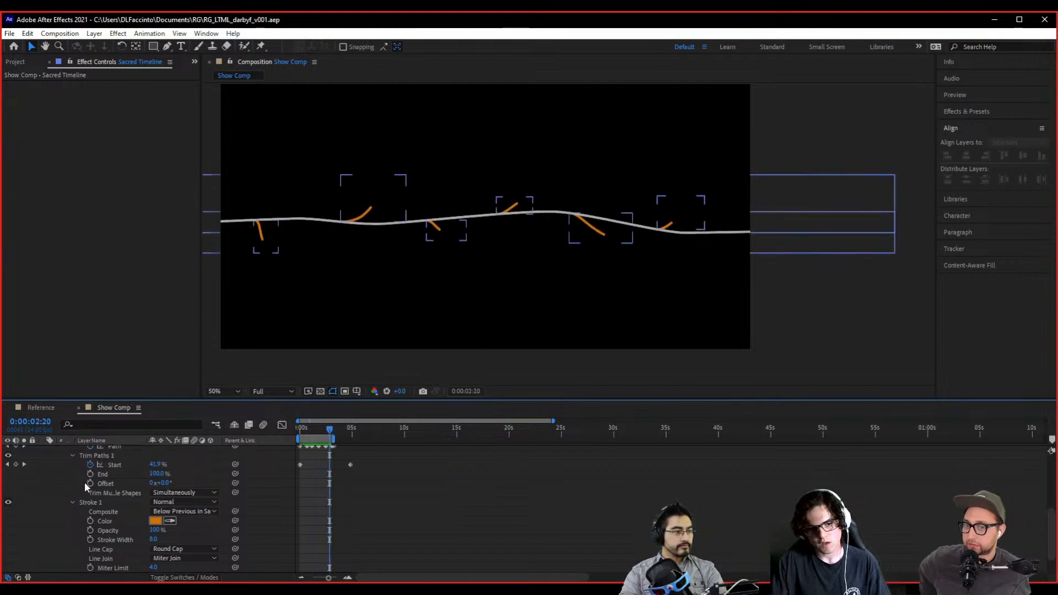
left_click(43, 450)
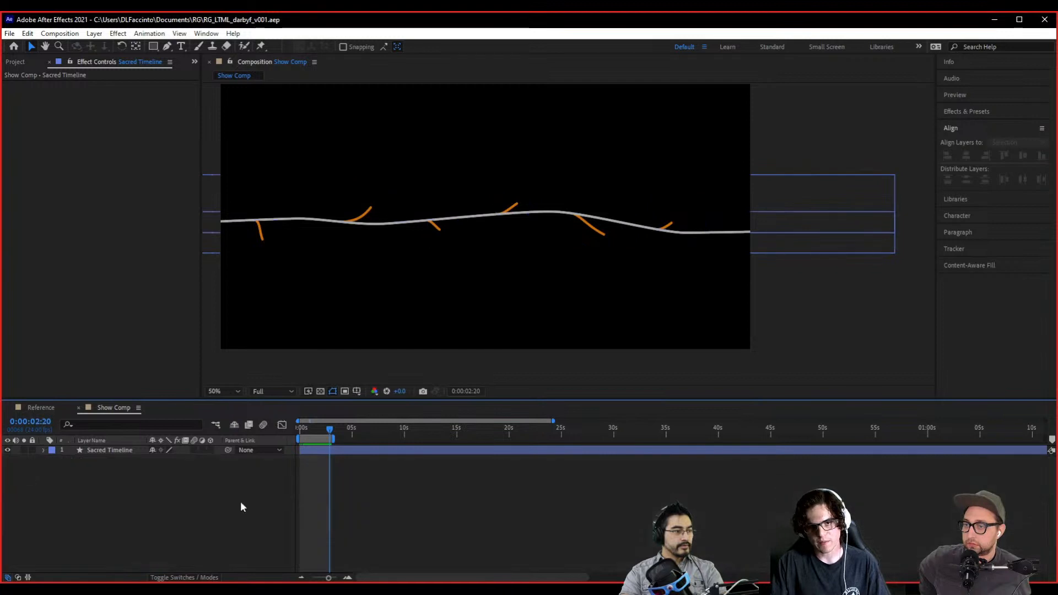
- Play the animation from the start with nothing selected to check how the branches grow
left_click(140, 449)
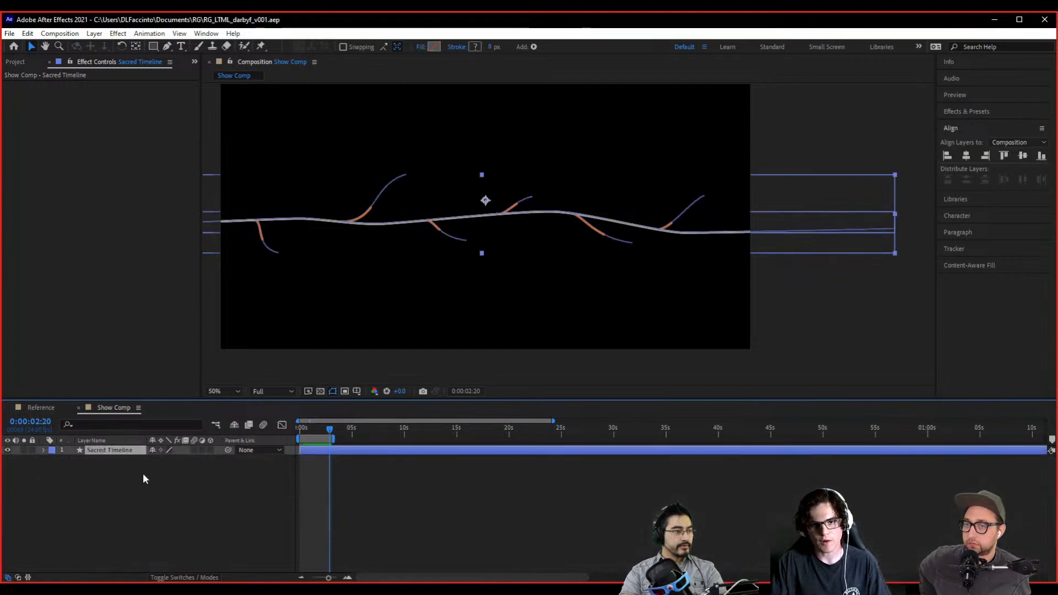
left_click(192, 492)
left_click_drag(329, 433, 257, 438)
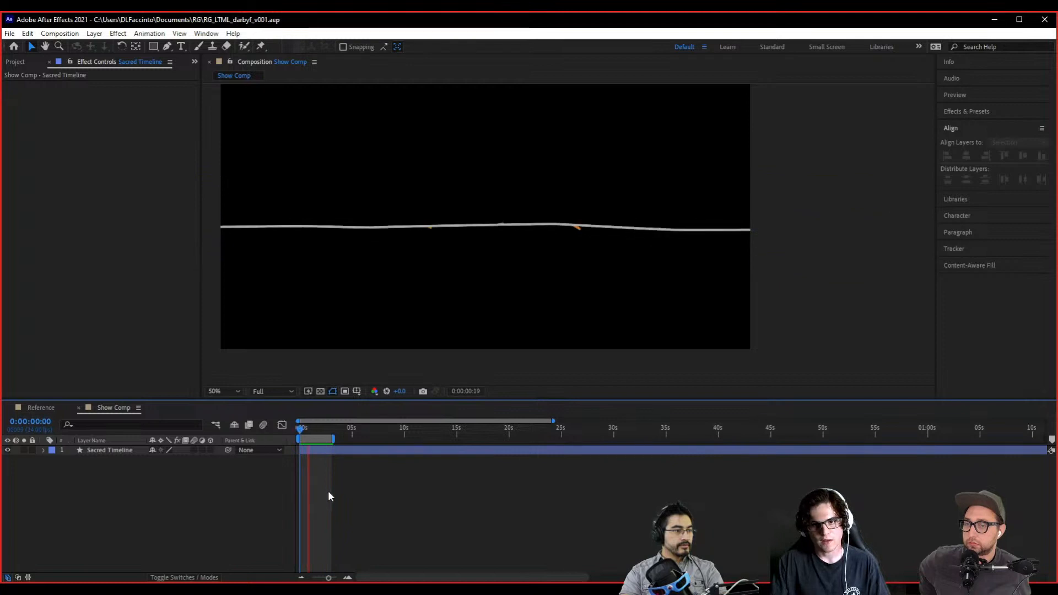
key("space")
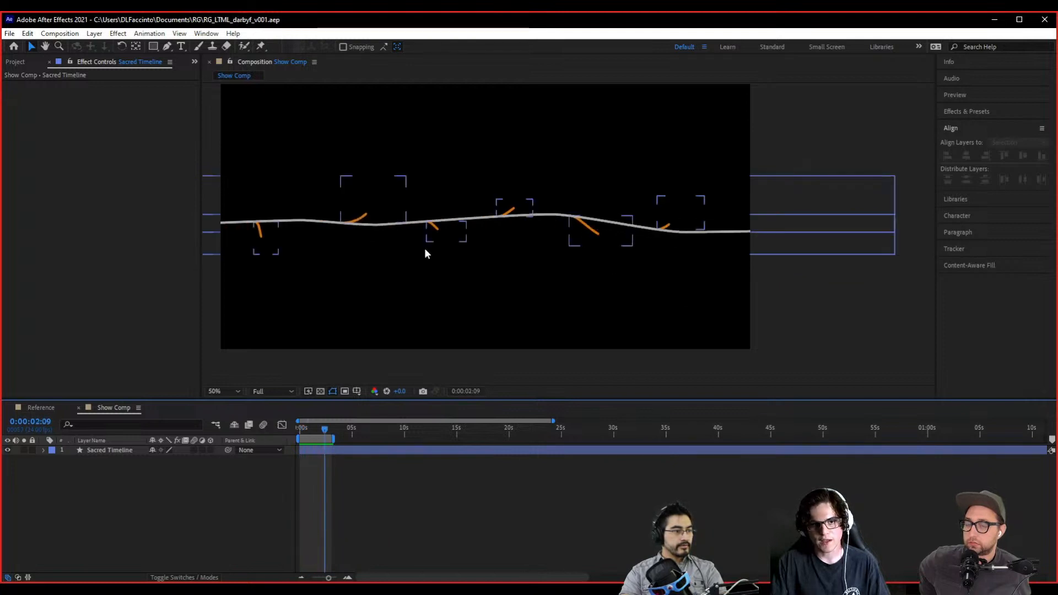
key("space")
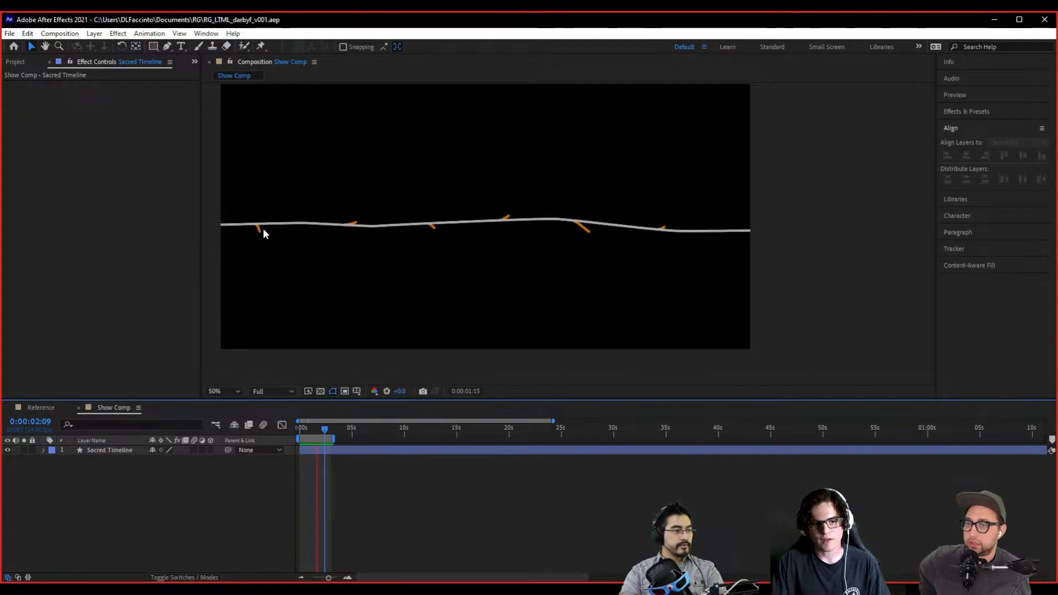
- Expand the Sacred Timeline layer and reveal the Path keyframes of Shape 7, with its Stroke 1 collapsed
left_click(105, 449)
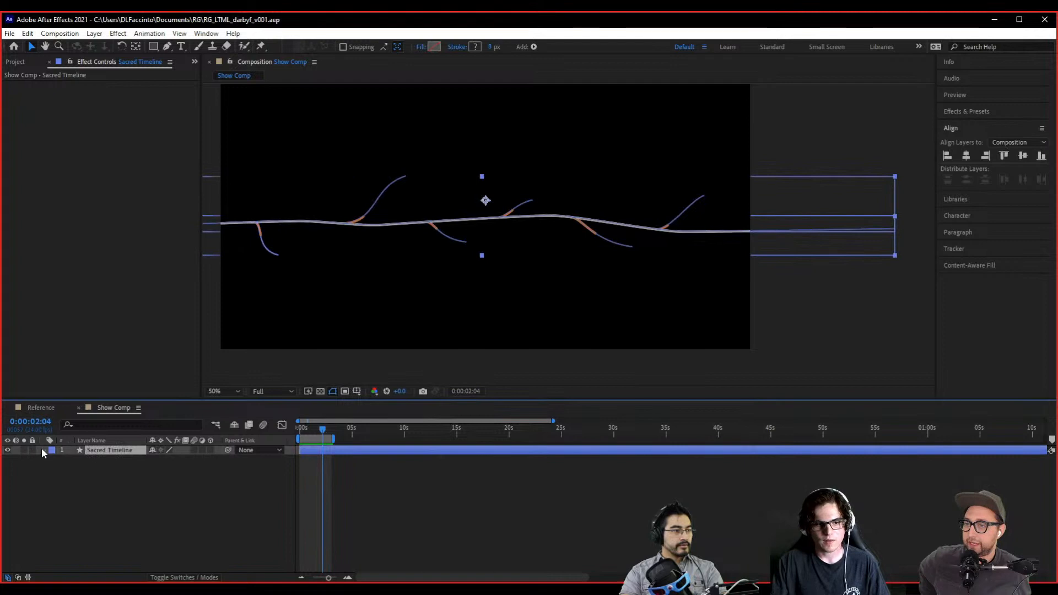
left_click(44, 450)
left_click_drag(292, 344, 818, 394)
scroll(374, 336, "up", 2)
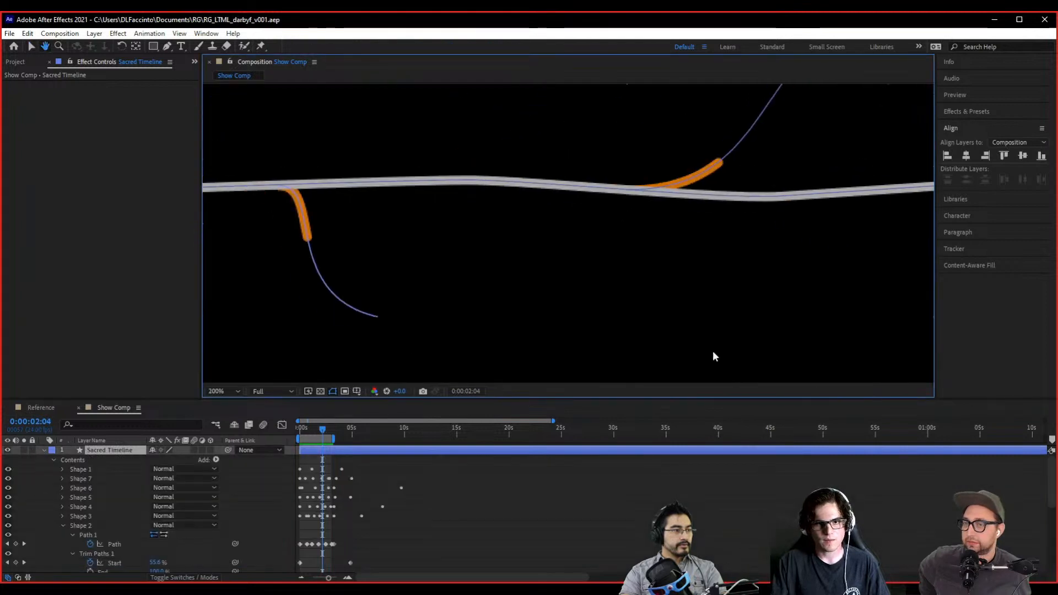
left_click(82, 479)
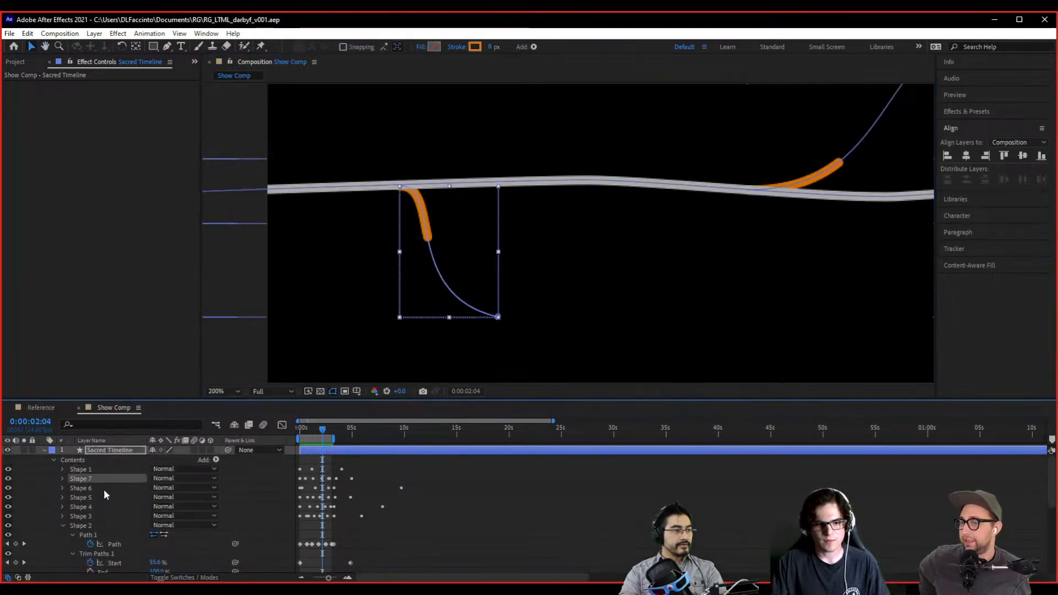
left_click(62, 478)
scroll(61, 478, "down", 1)
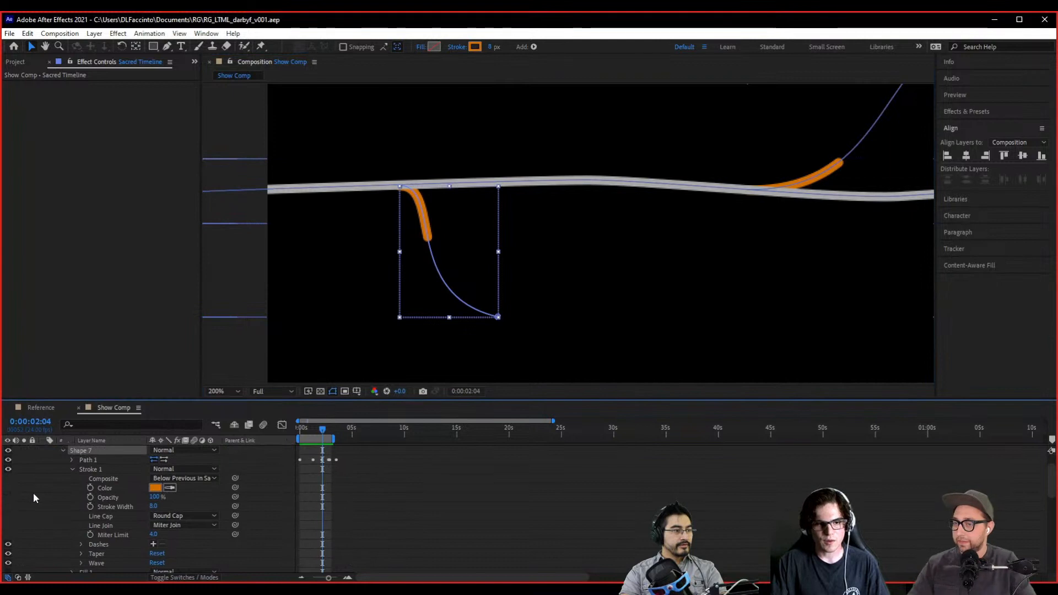
left_click(72, 469)
left_click(71, 460)
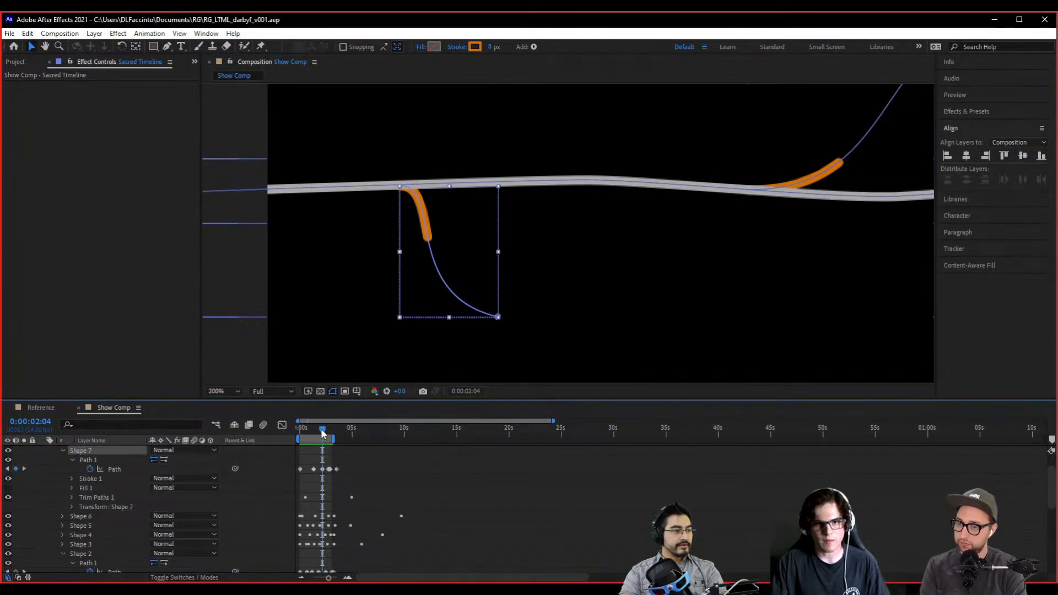
- Expand Shape 7's Stroke 1, select its Path 1 and go to the path keyframe at 0:00:02:18
mouse_move(321, 428)
left_mouse_down()
mouse_move(307, 428)
mouse_move(327, 428)
left_mouse_up()
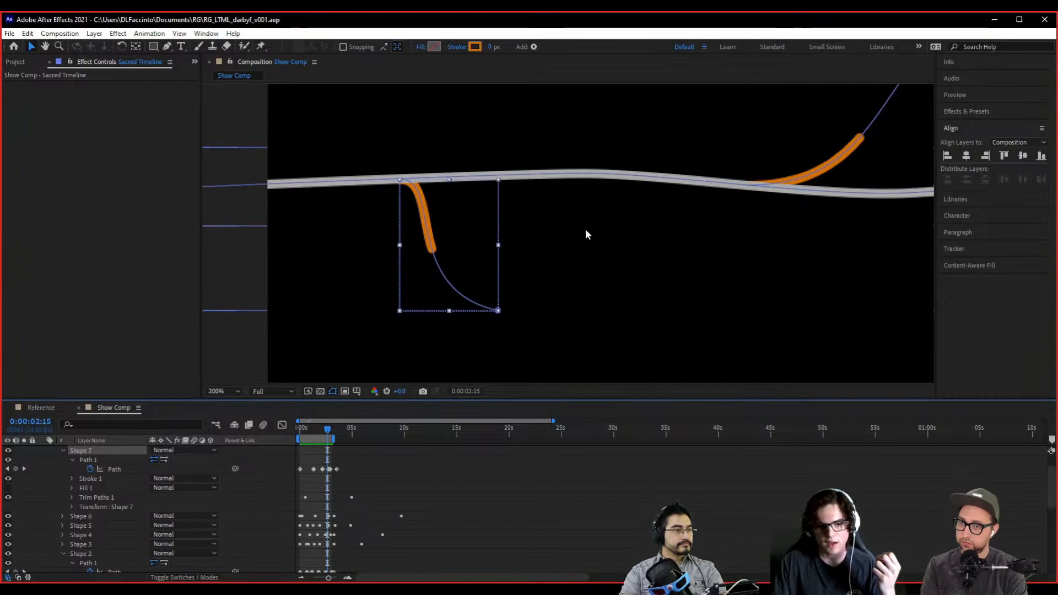
left_click(101, 478)
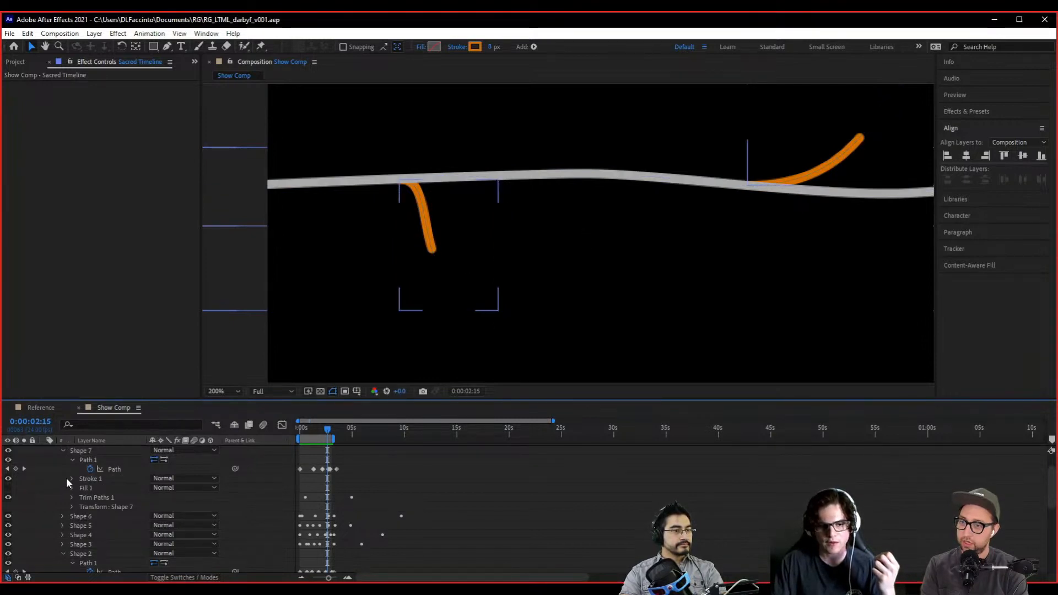
left_click(72, 478)
left_click(88, 474)
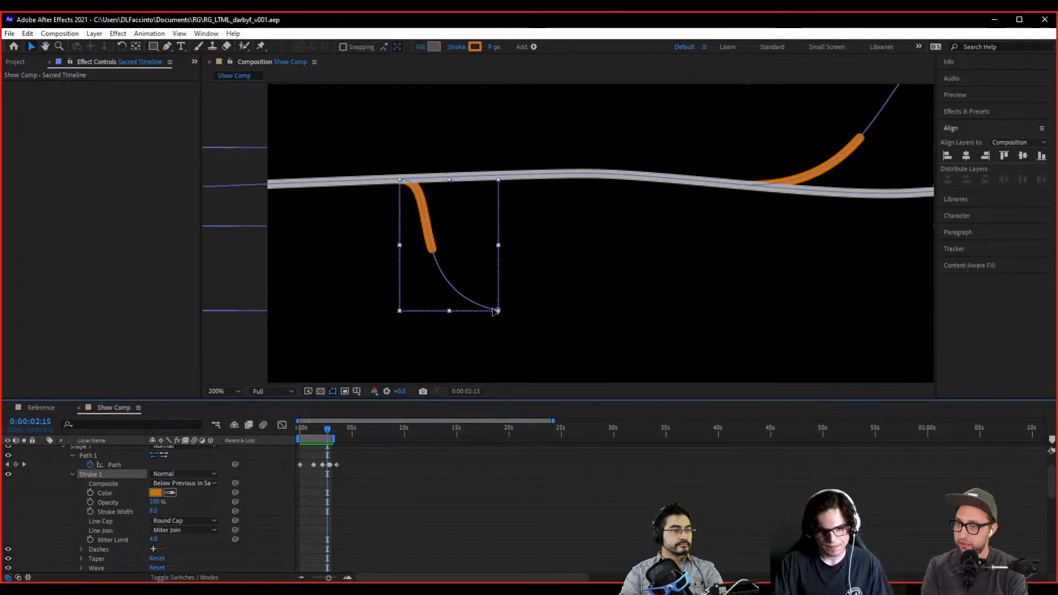
left_click(115, 456)
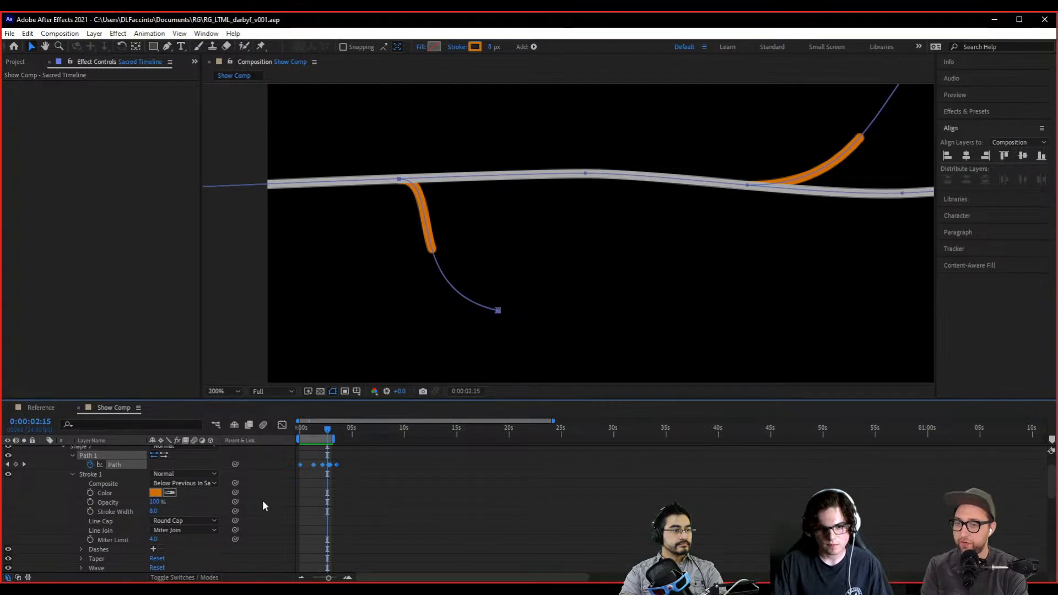
left_click(25, 464)
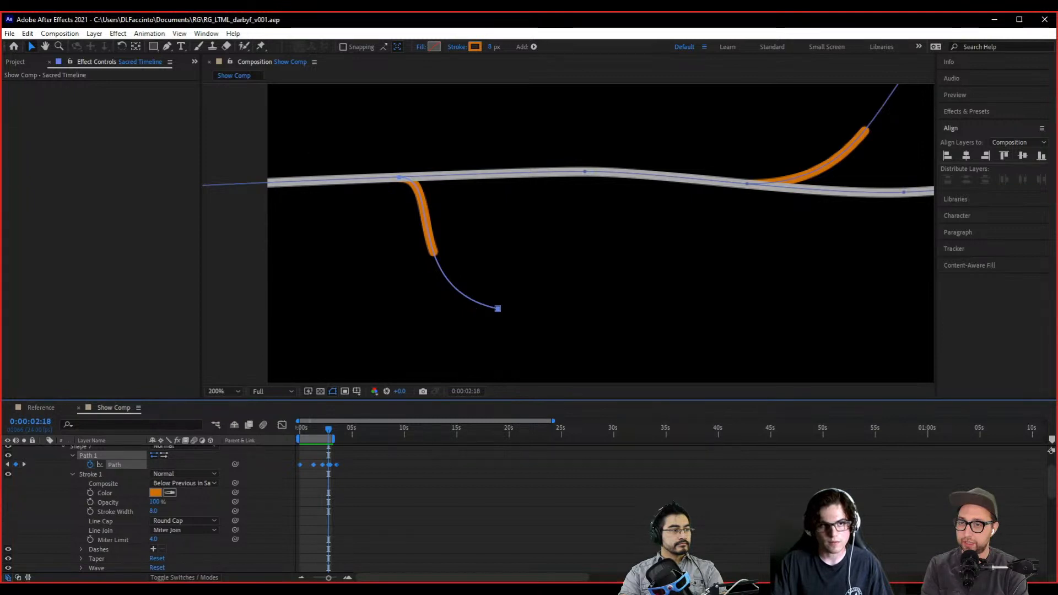
- Try to move the lower end point of Shape 7's path outward
left_click(168, 46)
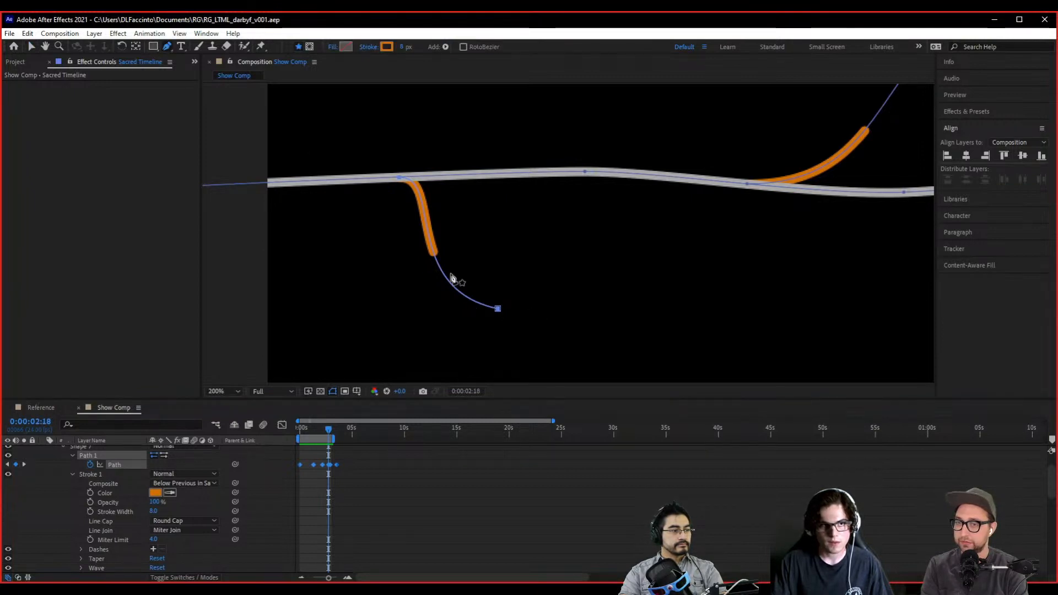
left_click(32, 47)
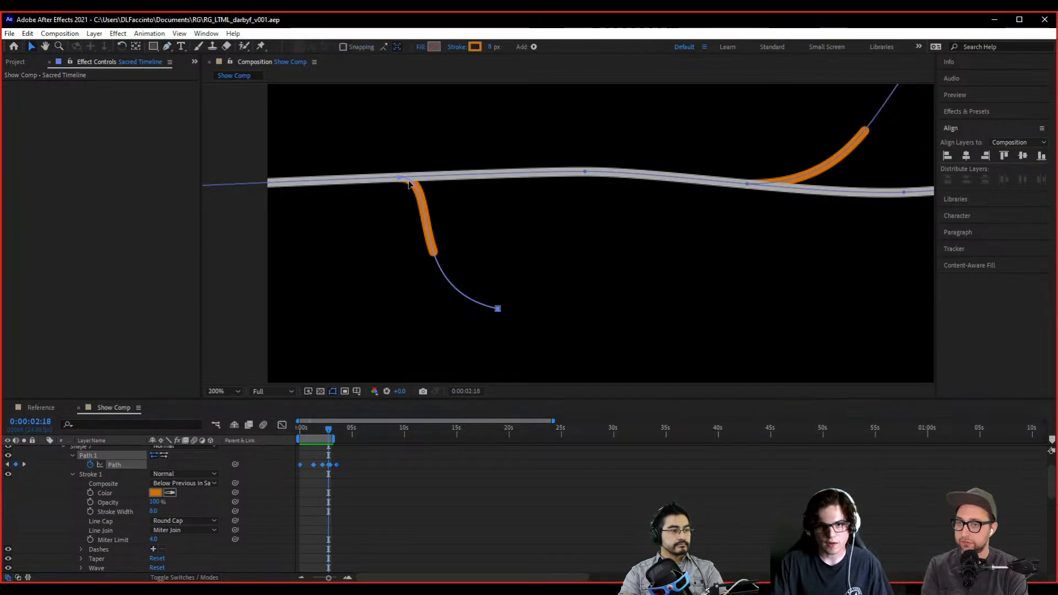
left_click_drag(501, 312, 529, 331)
key("ctrl+z")
left_click(350, 488)
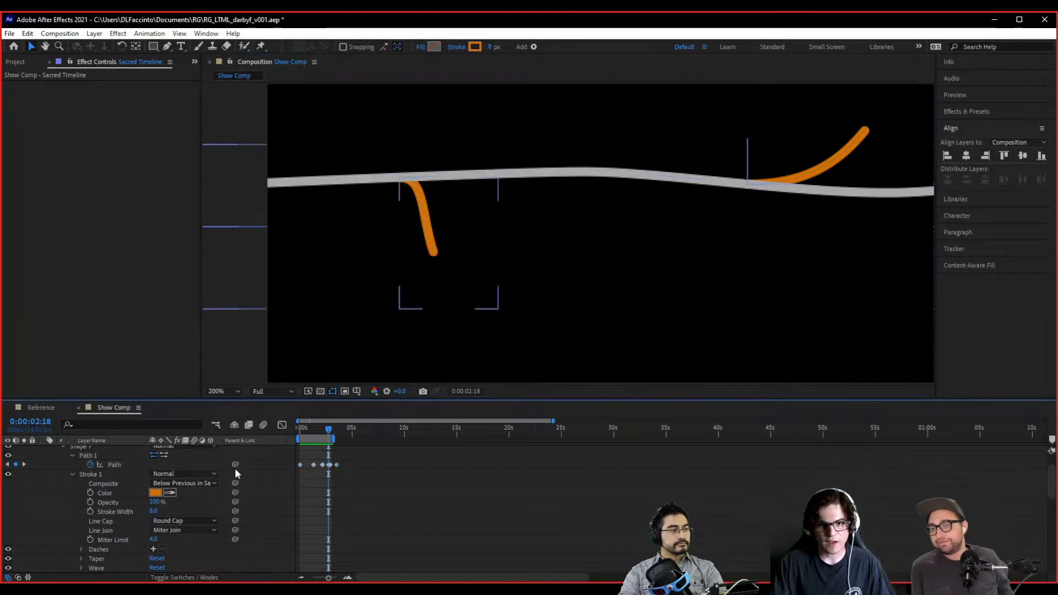
- Select Shape 7's Path 1, move the current time to 0:00:00:00 and hide the shape's Trim Paths 1
left_click(130, 455)
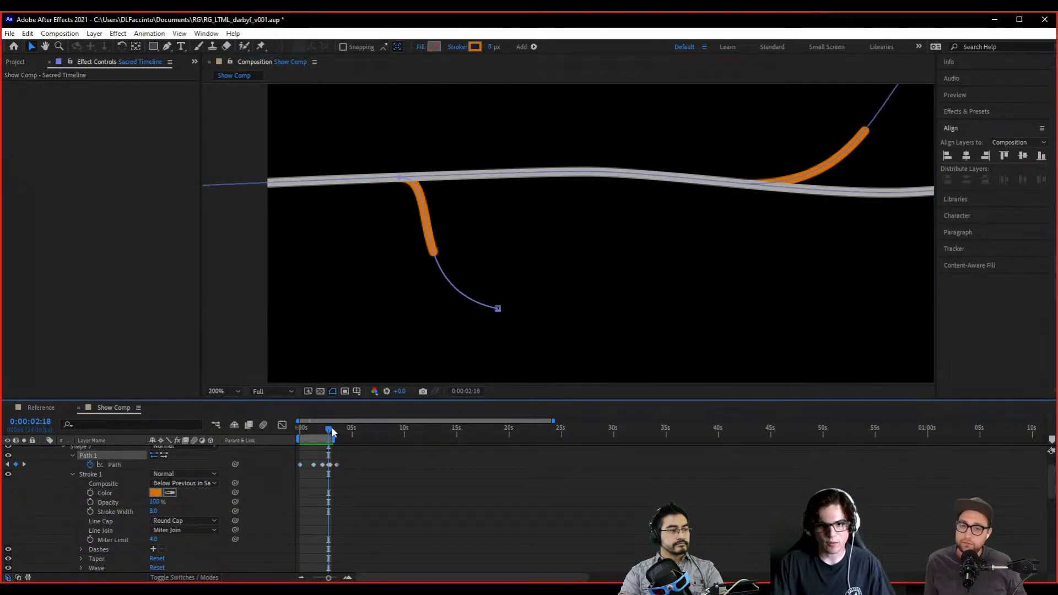
left_click_drag(329, 427, 333, 430)
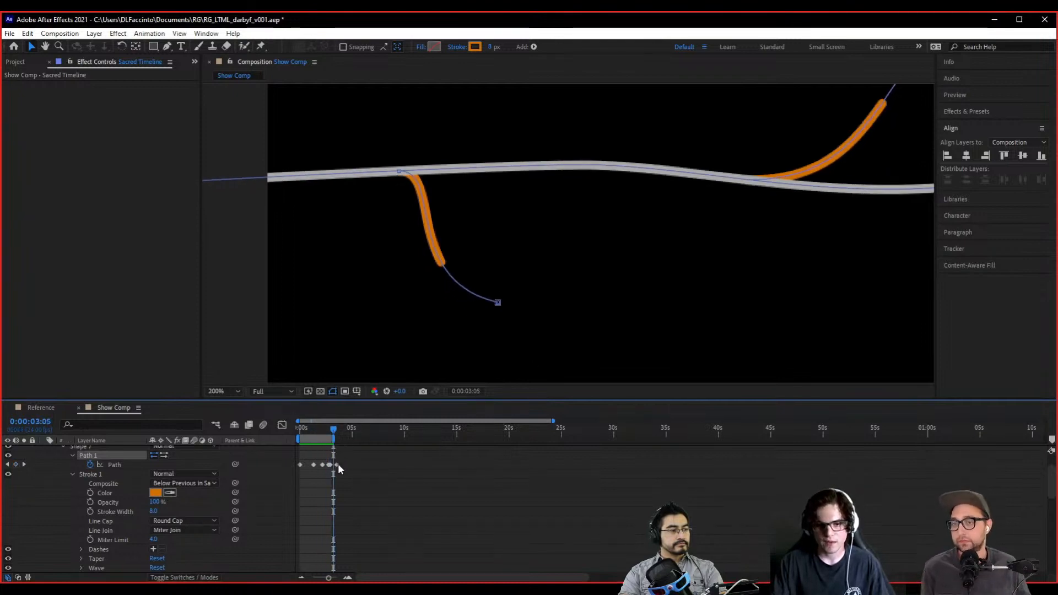
left_click_drag(334, 430, 275, 439)
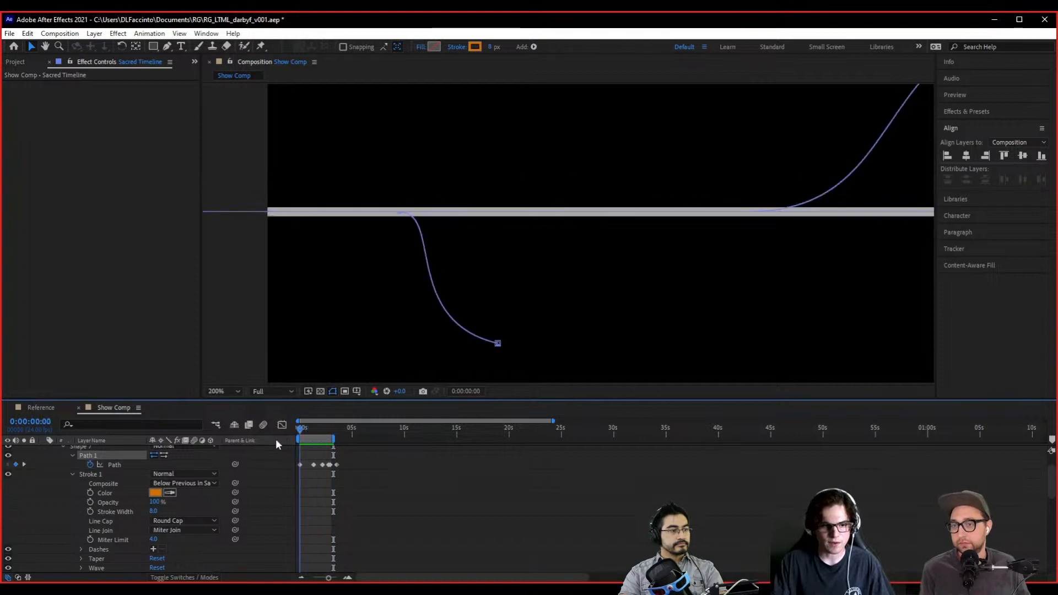
scroll(77, 503, "up", 2)
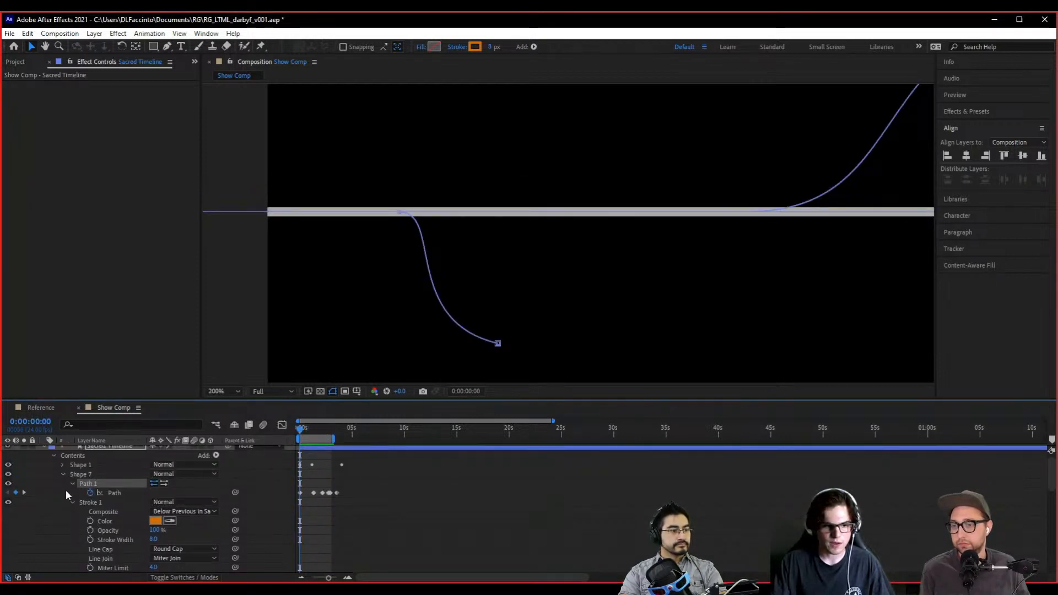
scroll(81, 500, "down", 2)
scroll(75, 514, "down", 2)
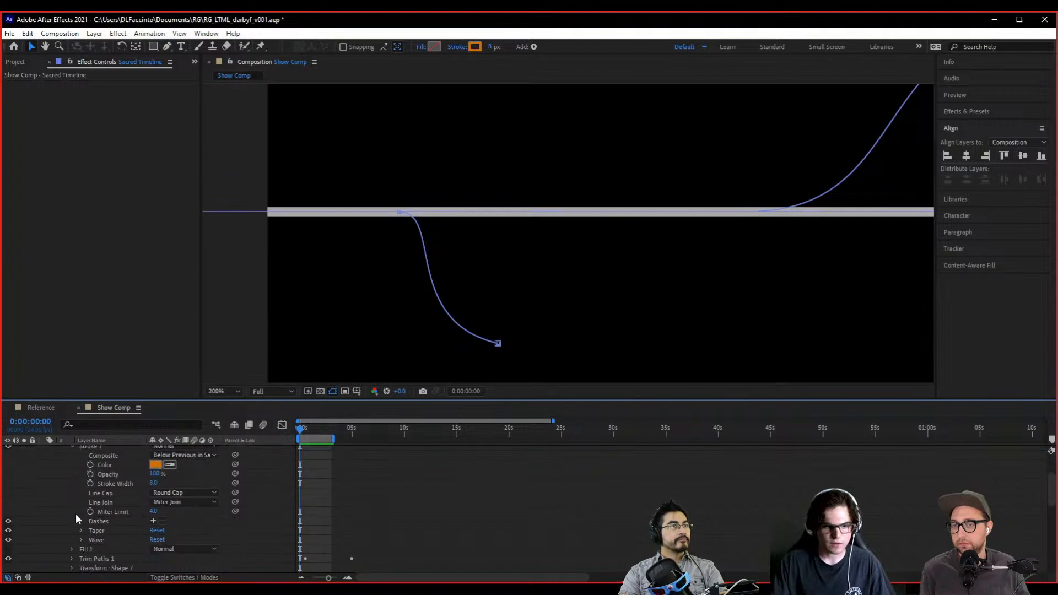
scroll(75, 514, "down", 1)
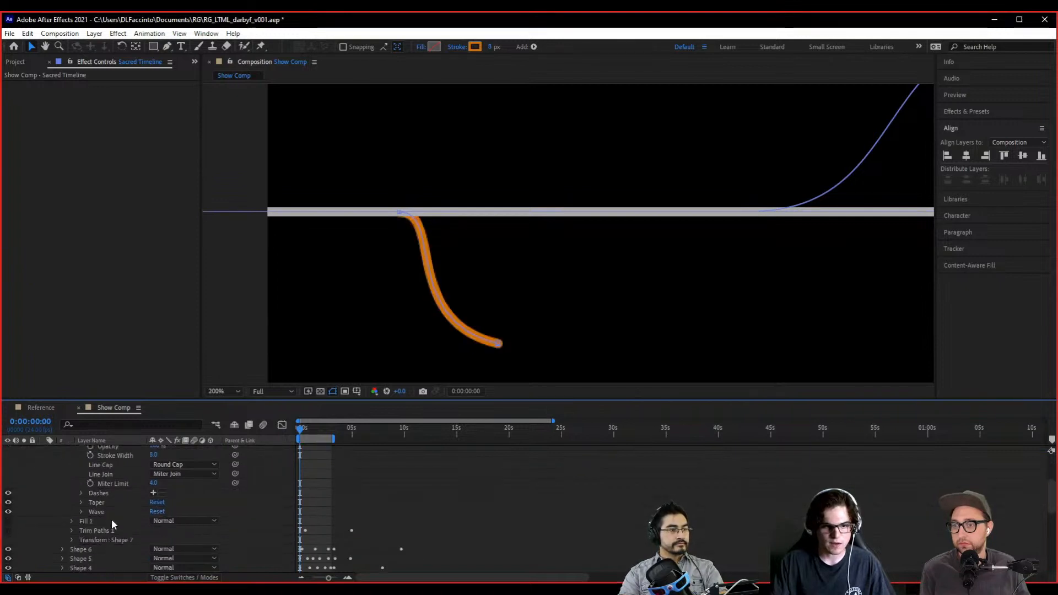
- Remove all keyframes from Shape 7's Path and reselect its Path 1
scroll(107, 524, "up", 5)
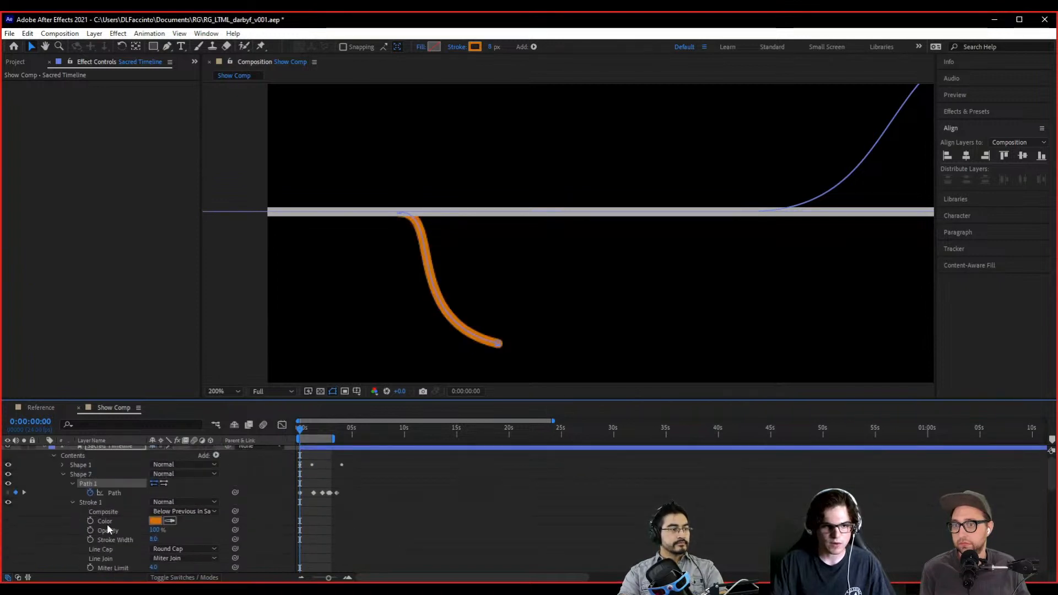
left_click(91, 494)
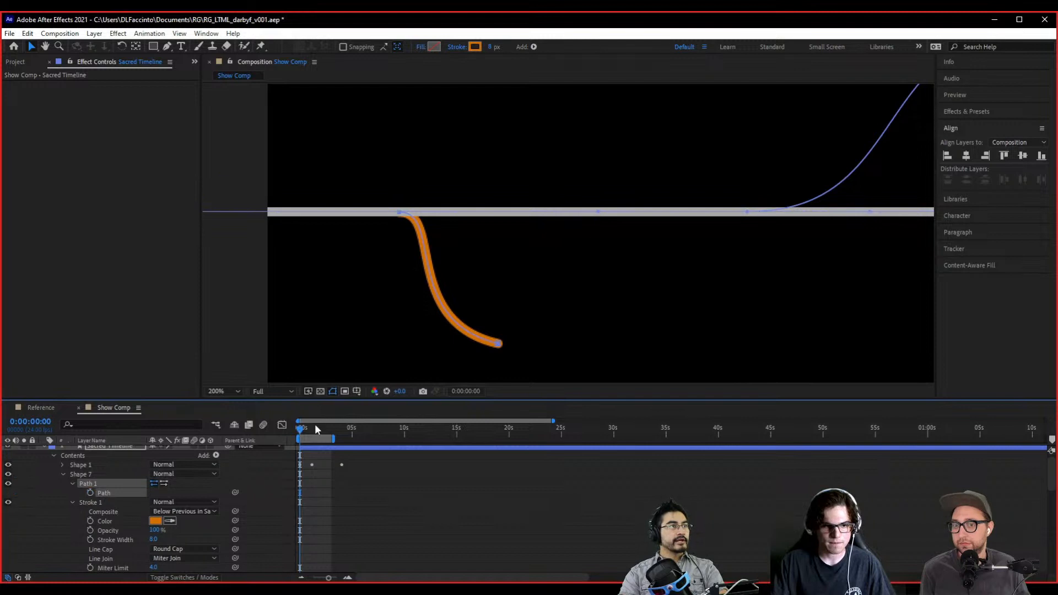
left_click(497, 345)
left_click(108, 474)
left_click(105, 483)
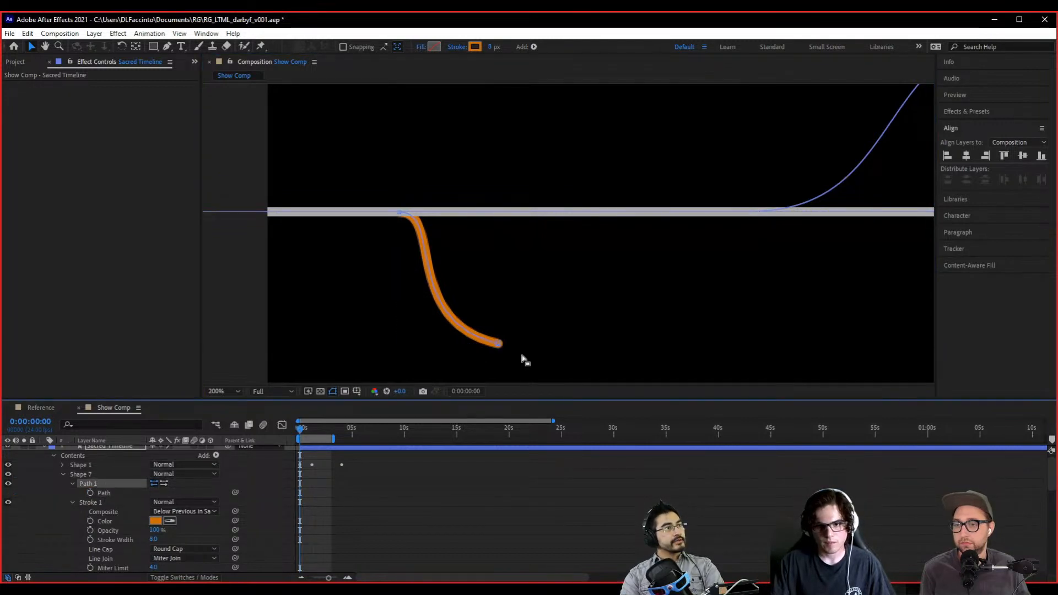
- Move the lower end point of Shape 7's path up and outward, closer to the timeline, and flatten its curve handle
left_click_drag(498, 346, 585, 363)
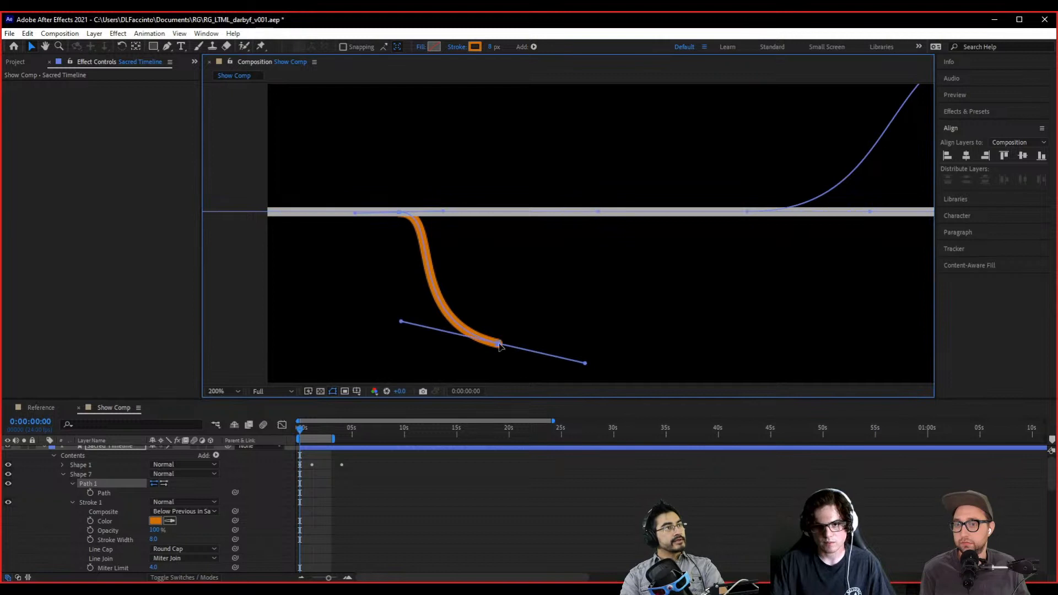
left_click_drag(499, 345, 539, 290)
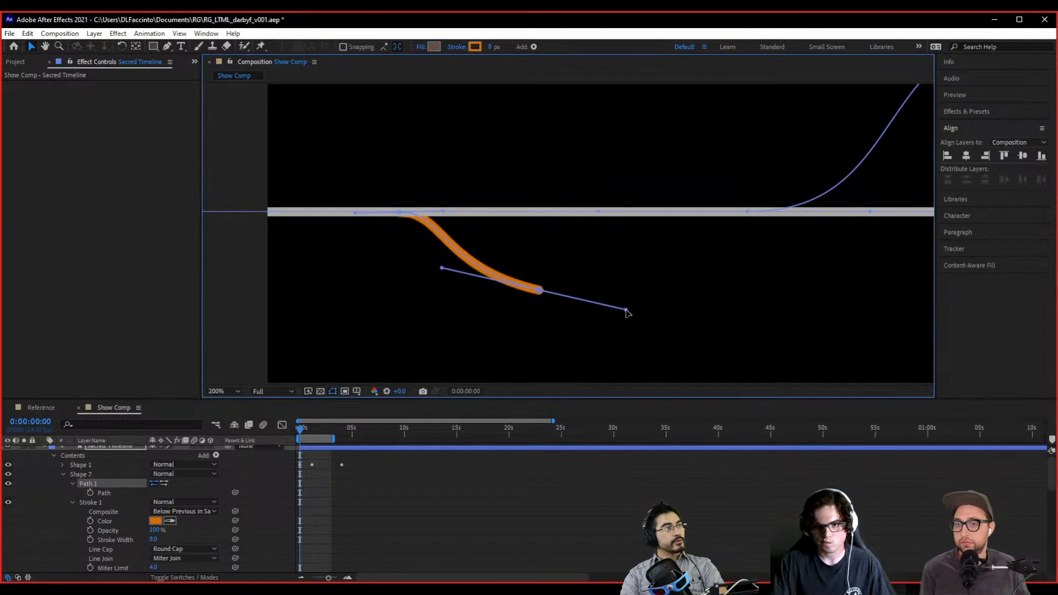
left_click_drag(627, 310, 629, 296)
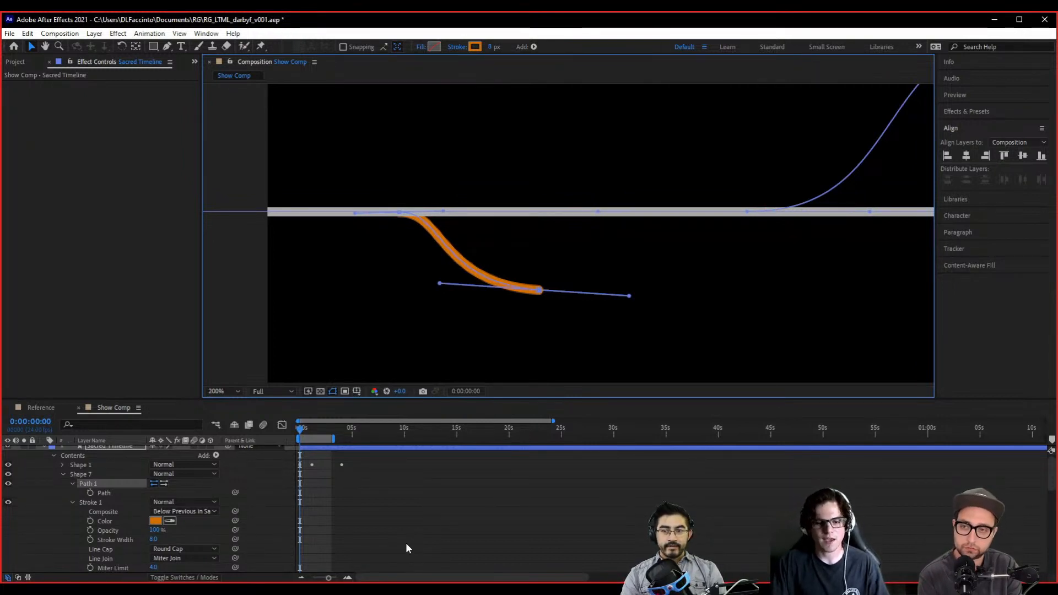
- Enable keyframing for Shape 7's Path at 0:00:00:00, and realign the branch with the timeline at 0:00:00:15 and 0:00:01:04
scroll(405, 542, "up", 3)
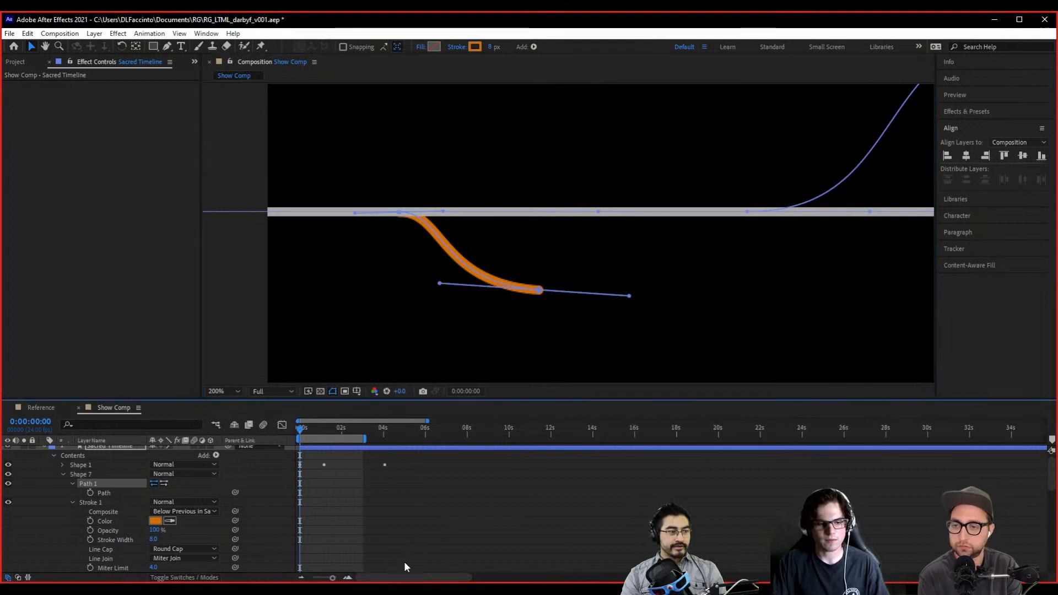
left_click(90, 493)
left_click(312, 429)
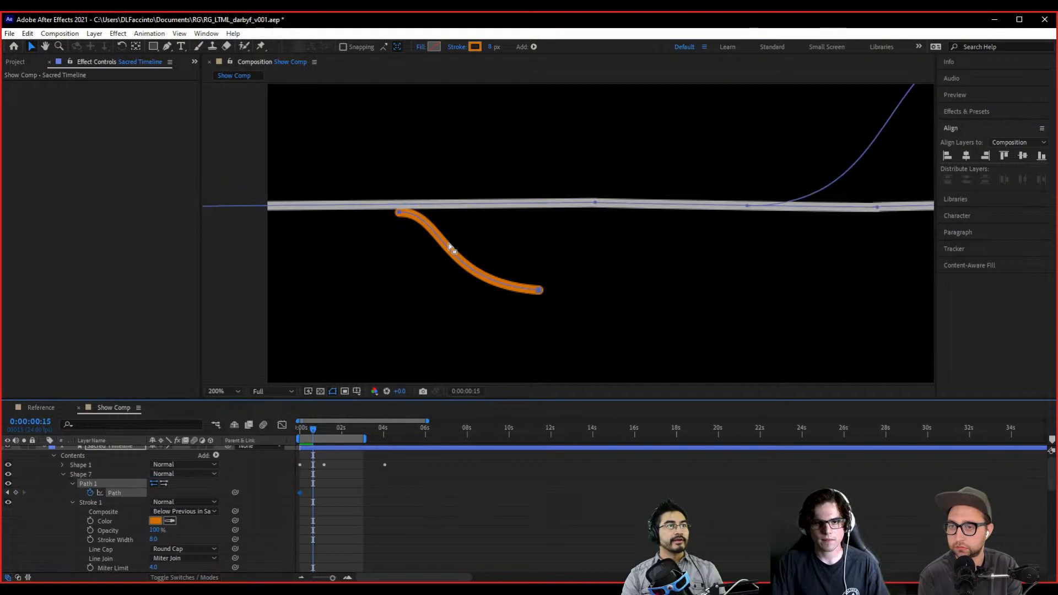
left_click_drag(446, 243, 445, 236)
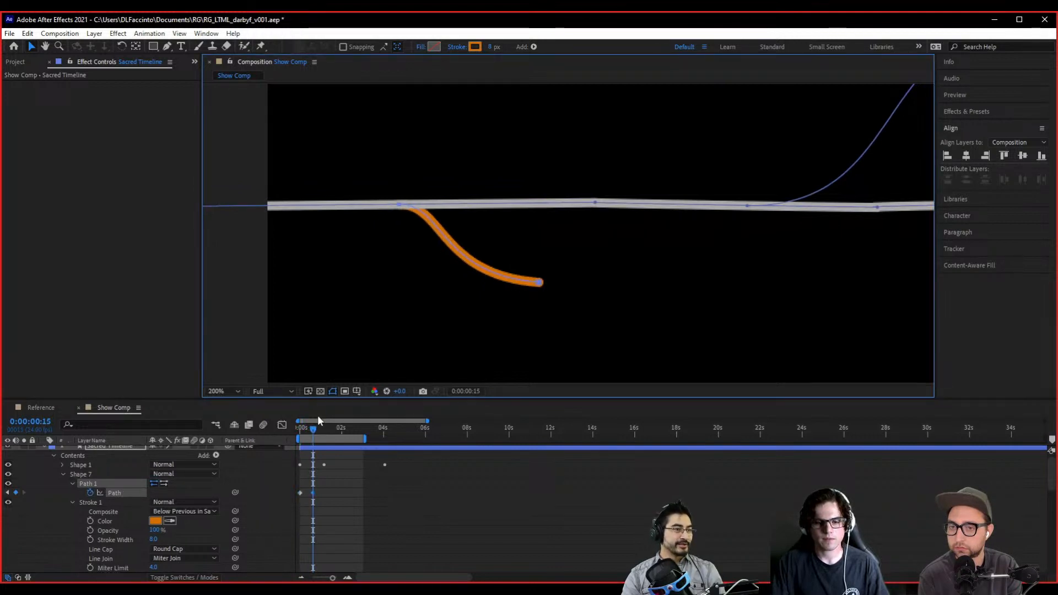
left_click_drag(313, 426, 324, 428)
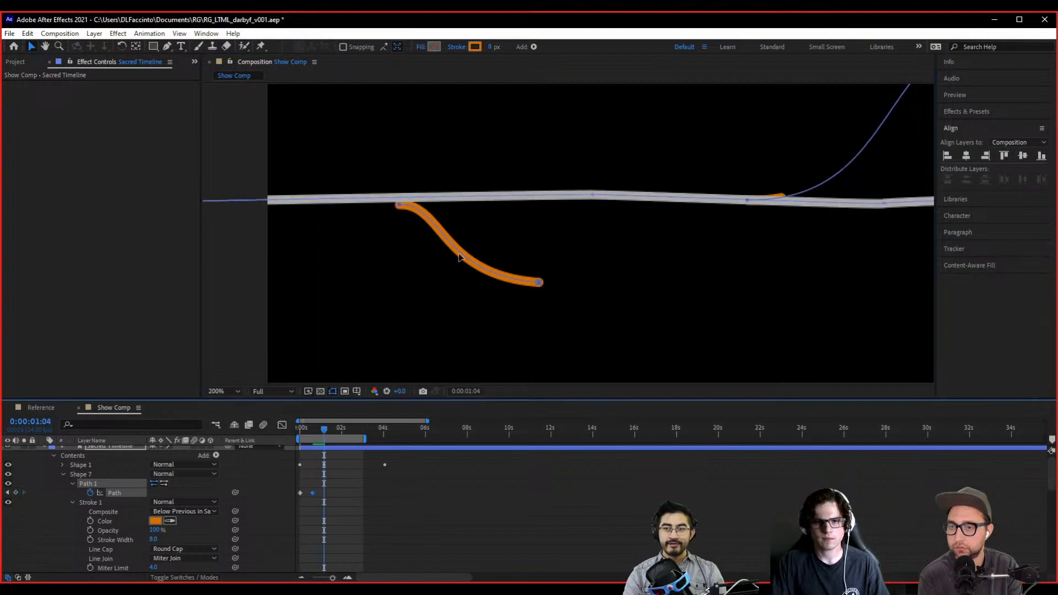
left_click_drag(459, 257, 461, 249)
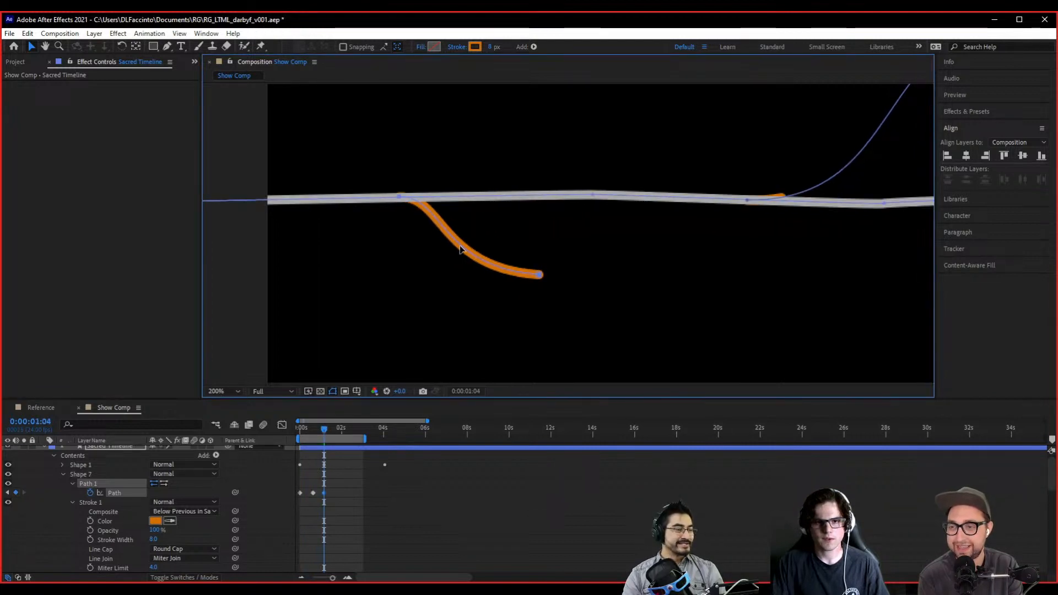
left_click_drag(461, 250, 460, 250)
- Keyframe Shape 7's path at 0:00:01:13 and 0:00:02:01, moving the branch up to meet the timeline
left_click_drag(325, 429, 333, 429)
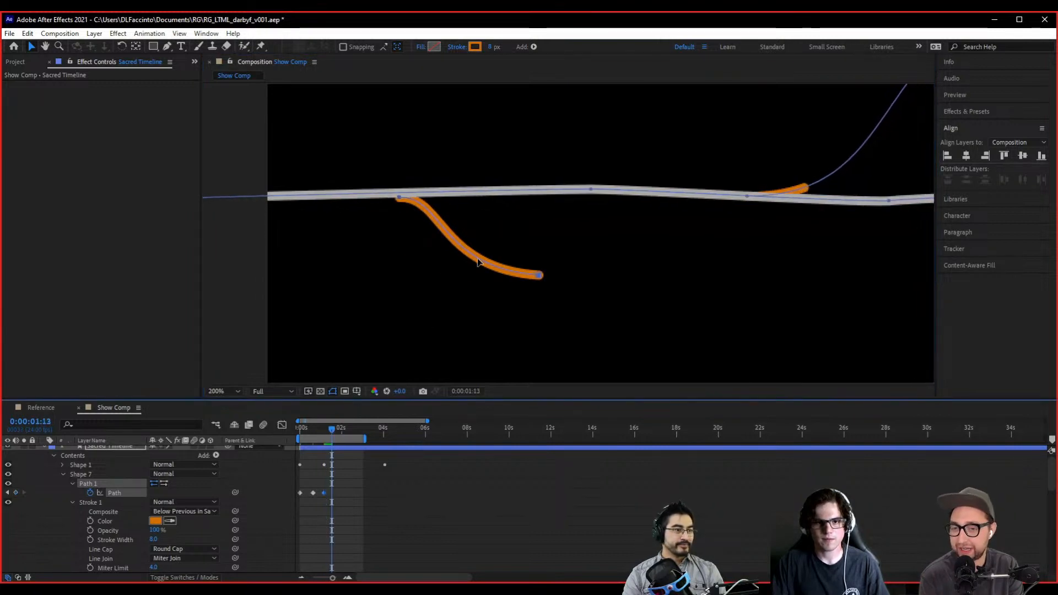
left_click_drag(478, 262, 478, 257)
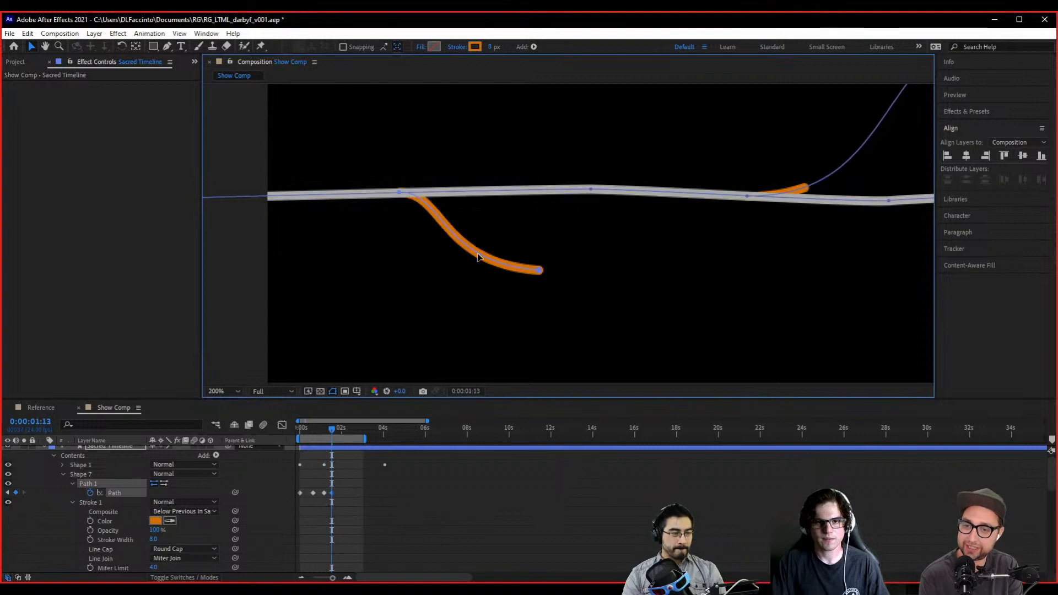
left_click_drag(478, 256, 478, 258)
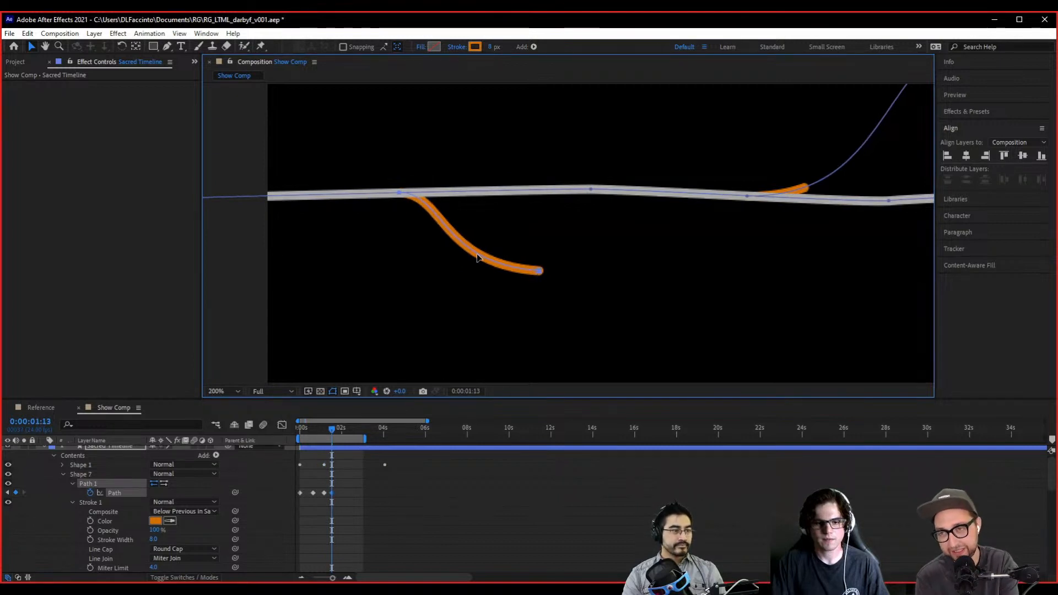
left_click_drag(342, 433, 342, 429)
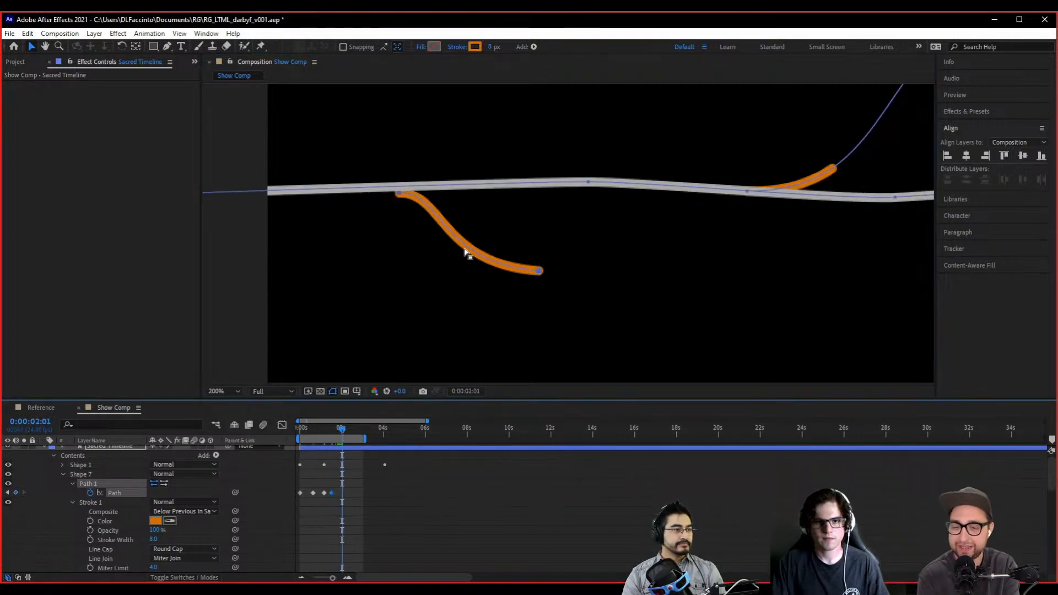
left_click_drag(464, 251, 467, 245)
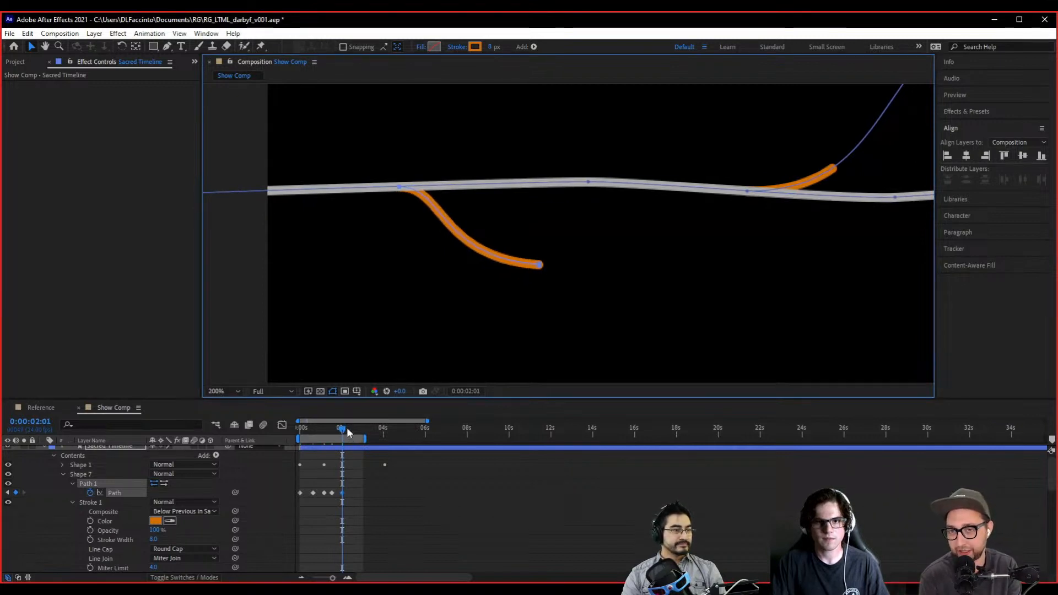
- Keep Shape 7's path attached to the rising timeline with keyframes at 0:00:02:10, 0:00:02:18 and 0:00:03:03
left_click_drag(347, 430, 355, 430)
left_click_drag(466, 244, 468, 238)
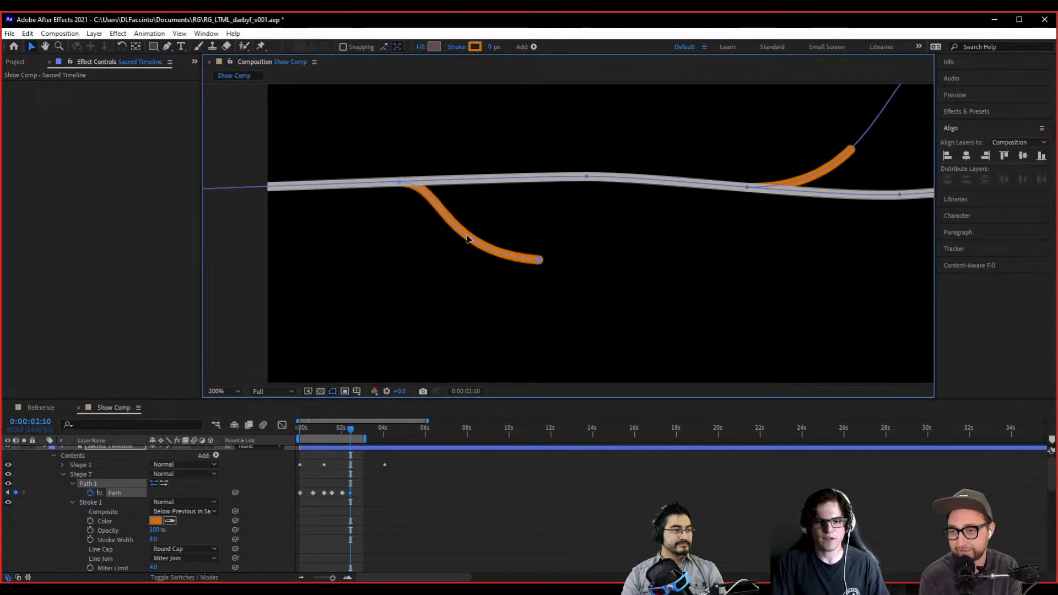
left_click_drag(349, 428, 357, 428)
left_click_drag(482, 252, 483, 244)
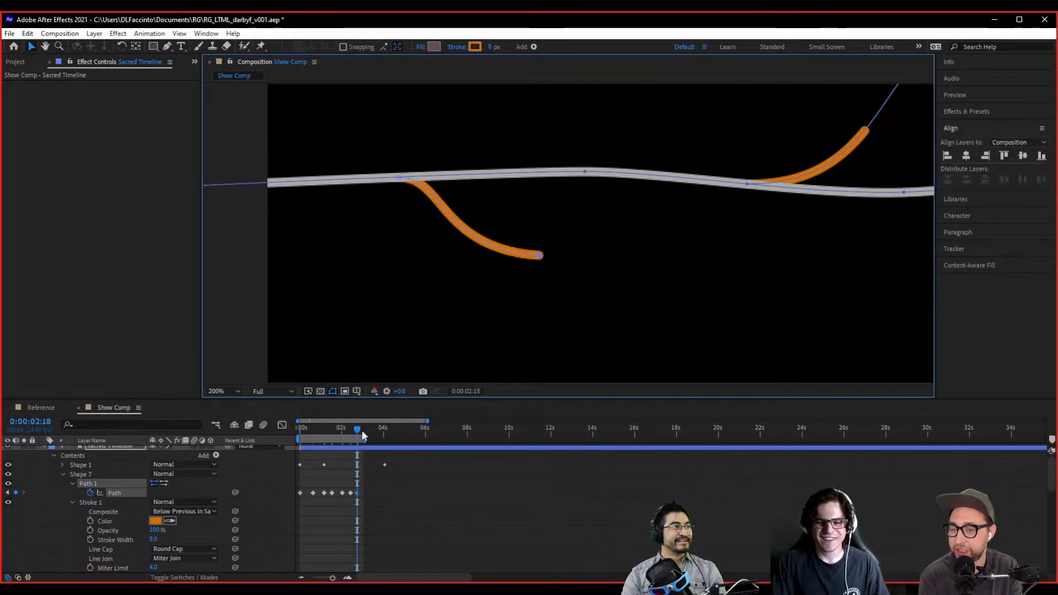
left_click_drag(362, 430, 365, 431)
left_click_drag(492, 249, 493, 244)
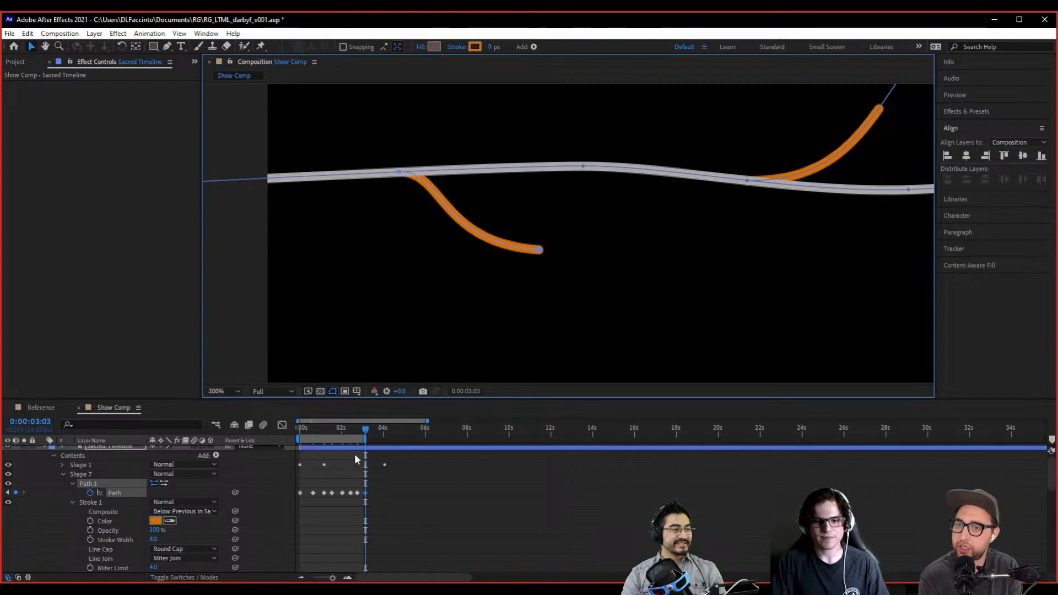
- Return to 0:00:00:00, make Shape 7's Trim Paths 1 visible again and deselect the path
left_click_drag(365, 431, 280, 445)
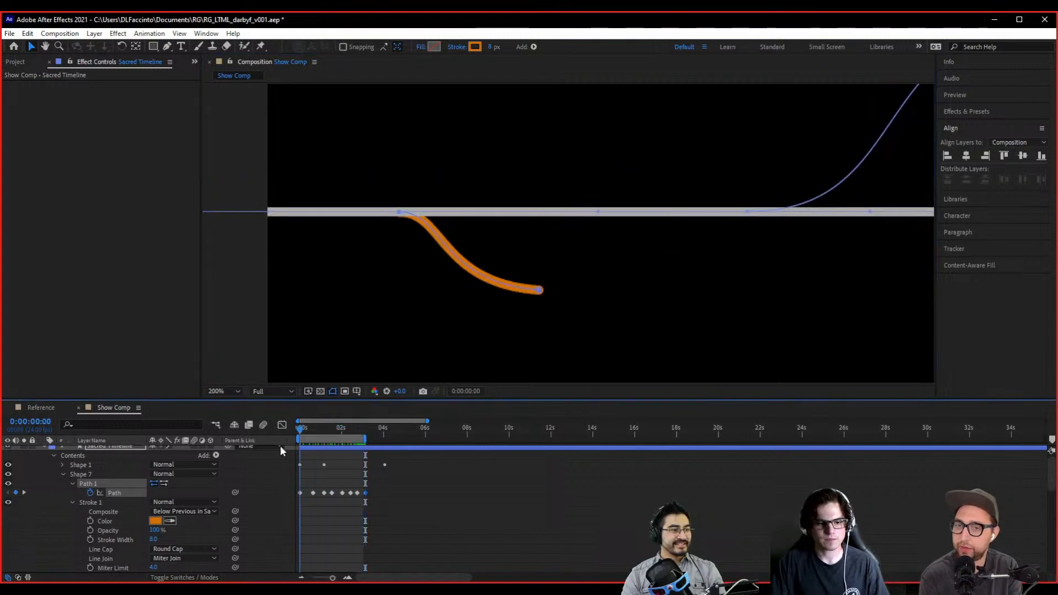
scroll(101, 530, "down", 3)
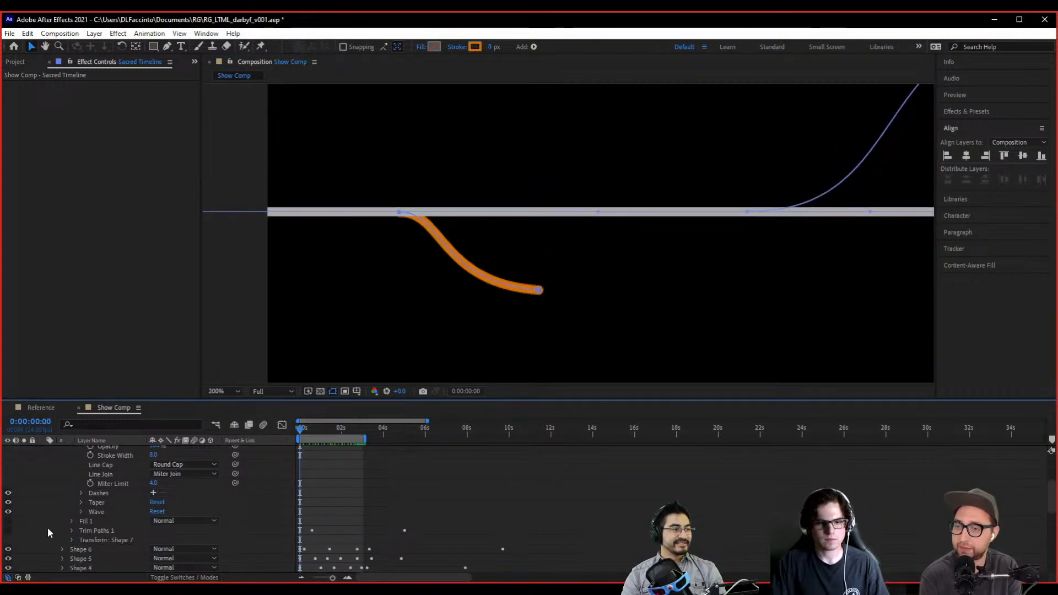
left_click(7, 530)
scroll(610, 305, "down", 4)
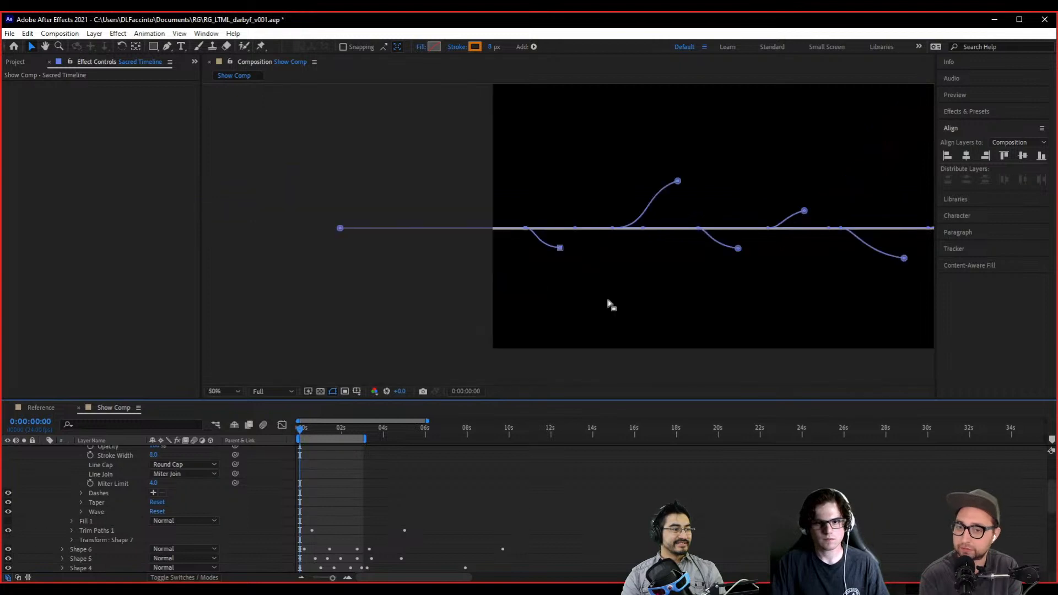
left_click(438, 325)
left_click_drag(459, 322, 325, 321)
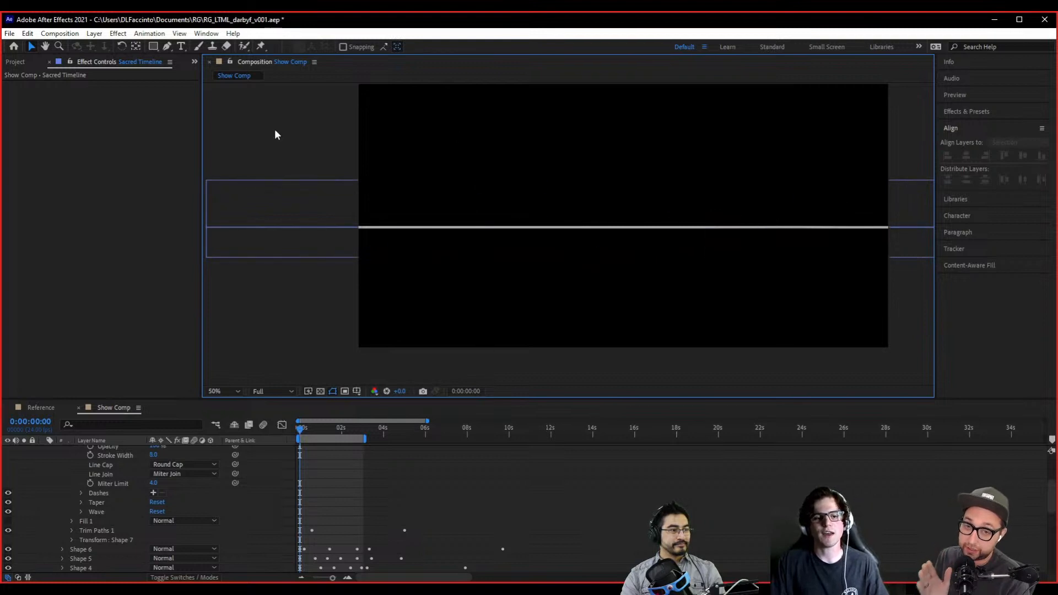
- Collapse the Sacred Timeline layer and preview the branch animation from the start
scroll(104, 484, "up", 5)
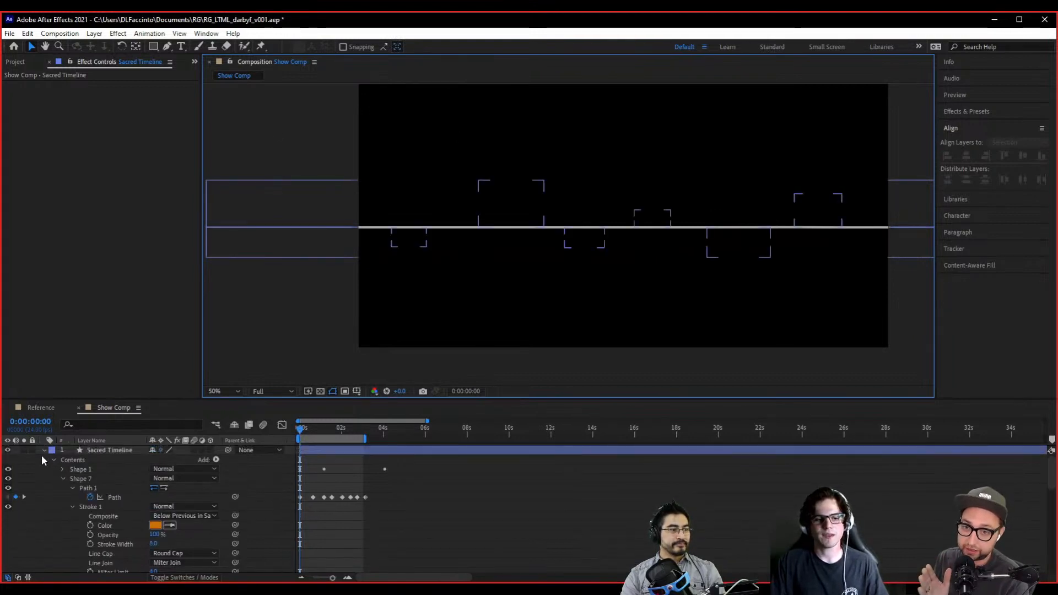
left_click(44, 450)
key("space")
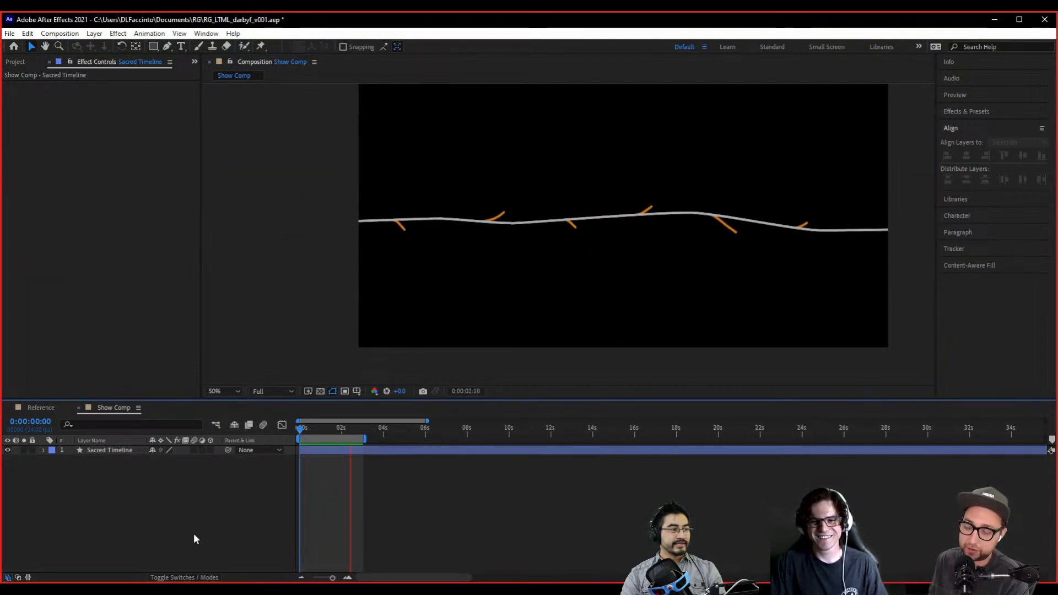
key("space")
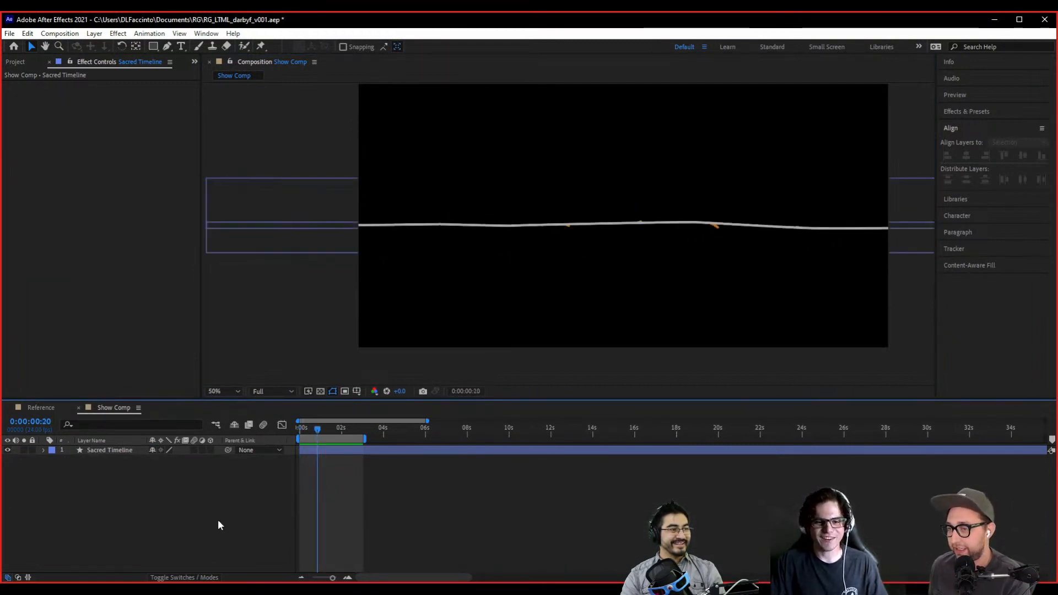
left_click(349, 427)
left_click_drag(349, 428, 302, 464)
key("space")
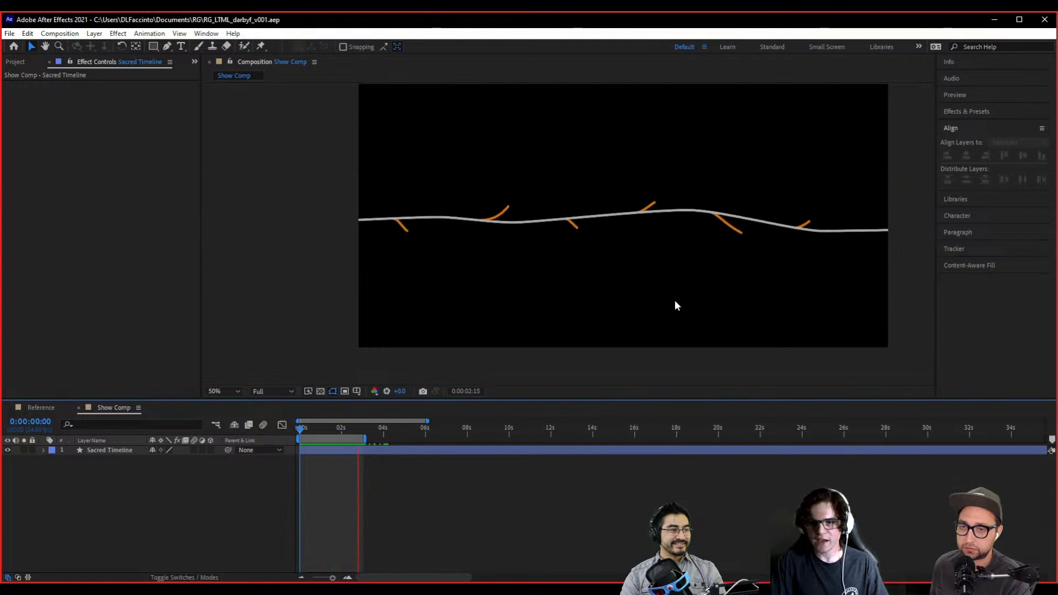
key("space")
- Apply the Mosaic effect to the Sacred Timeline layer and enable Sharp Colors
scroll(644, 318, "up", 1)
left_click_drag(648, 321, 478, 333)
scroll(489, 336, "down", 1)
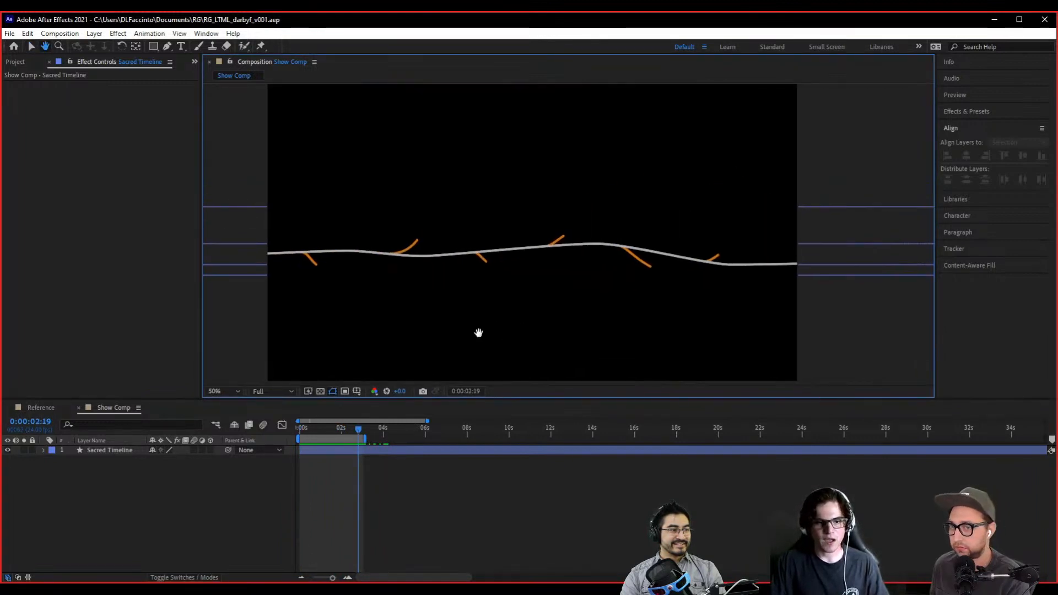
left_click(94, 452)
key("ctrl+space")
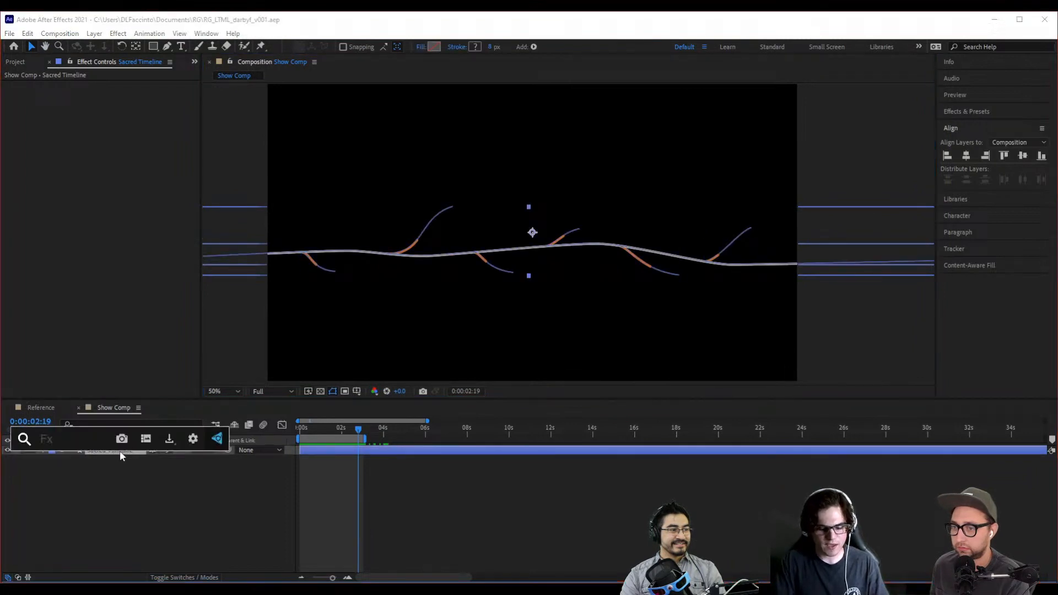
type("mosa")
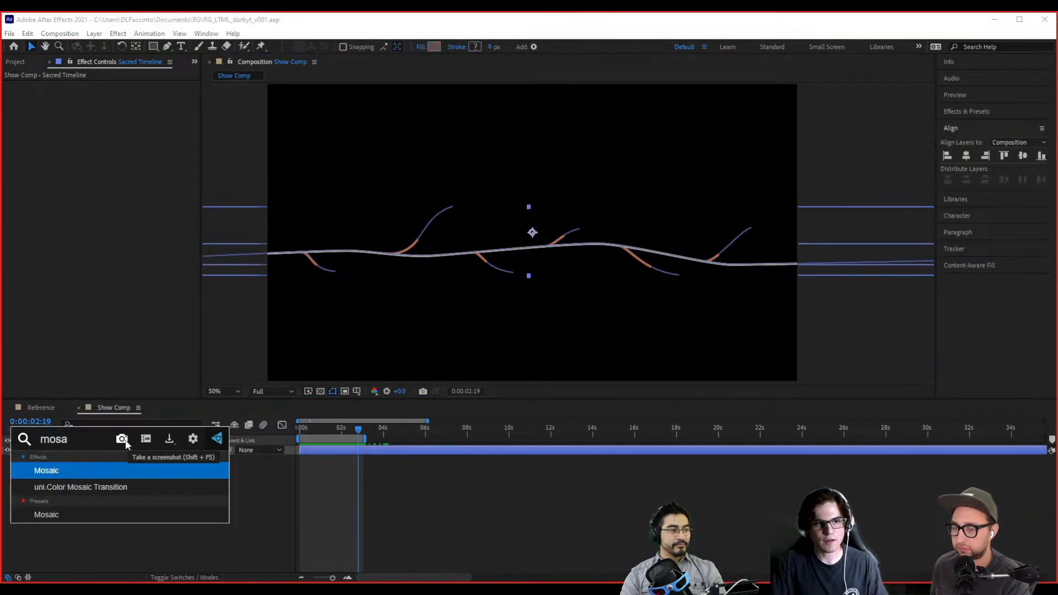
key("Return")
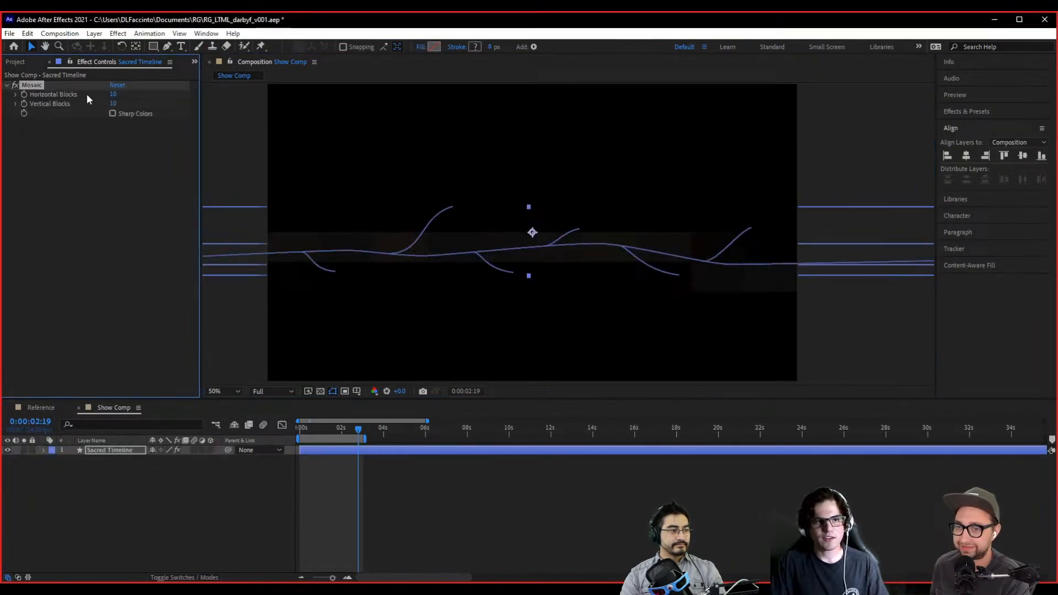
left_click(112, 114)
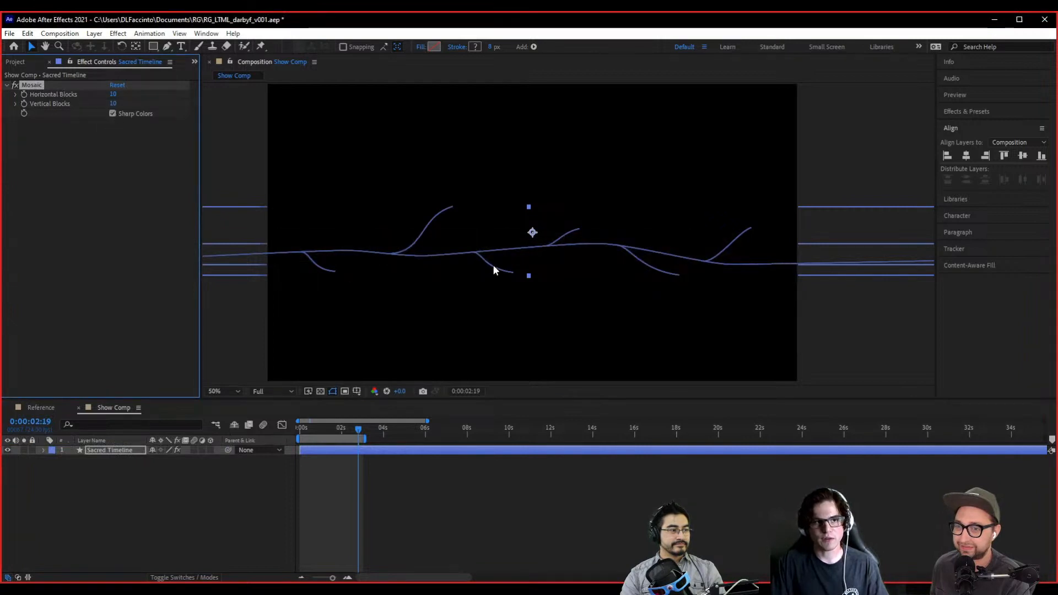
- Set Mosaic's Horizontal Blocks to 1097 and Vertical Blocks to 900 for a fine pixelation of the lines
left_click_drag(112, 93, 255, 109)
scroll(481, 244, "up", 1)
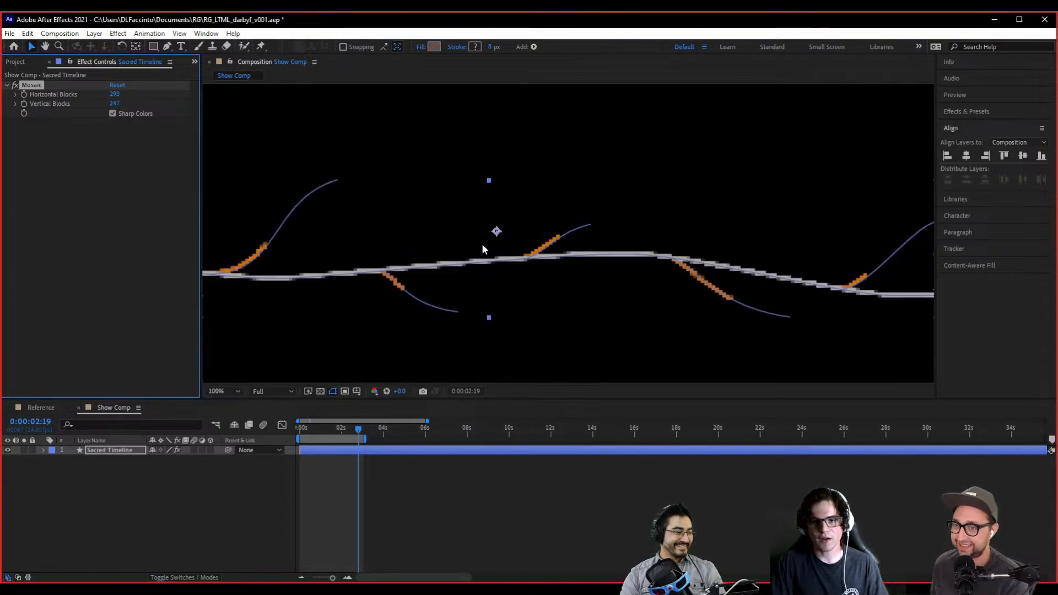
scroll(511, 288, "up", 1)
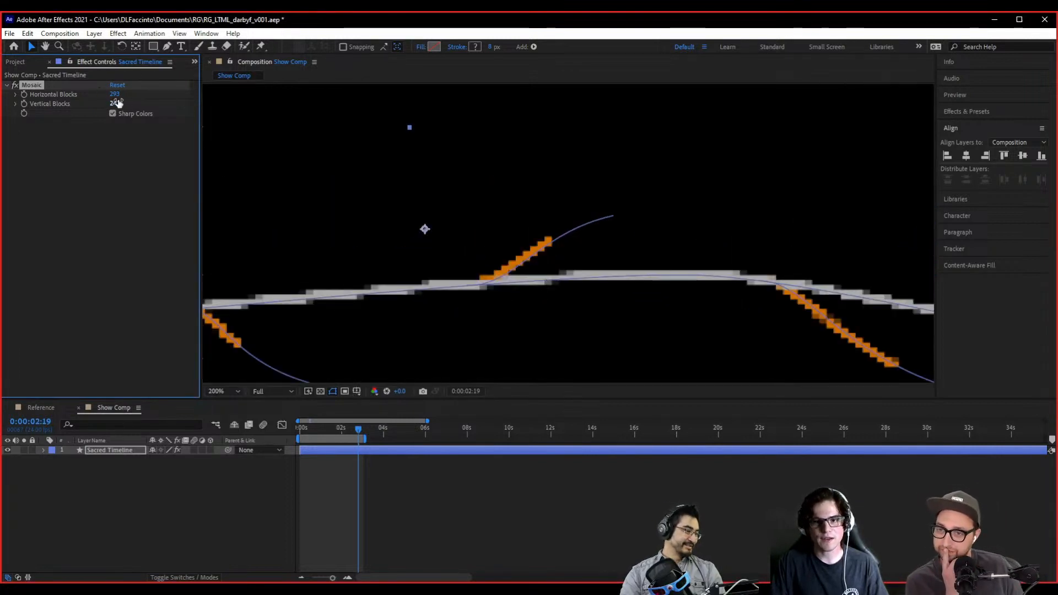
left_click_drag(117, 94, 602, 134)
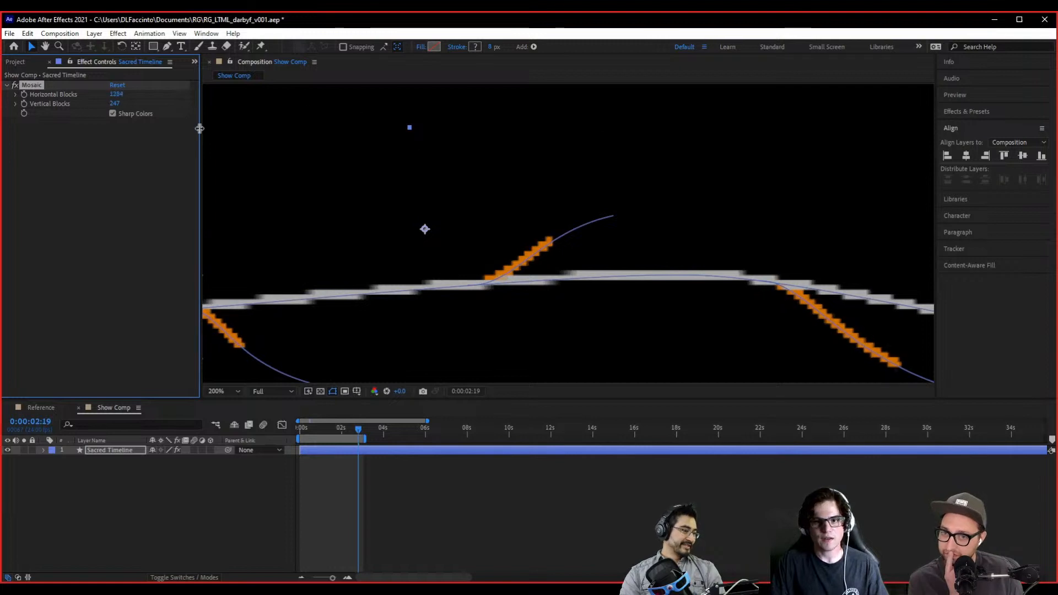
left_click_drag(114, 105, 452, 125)
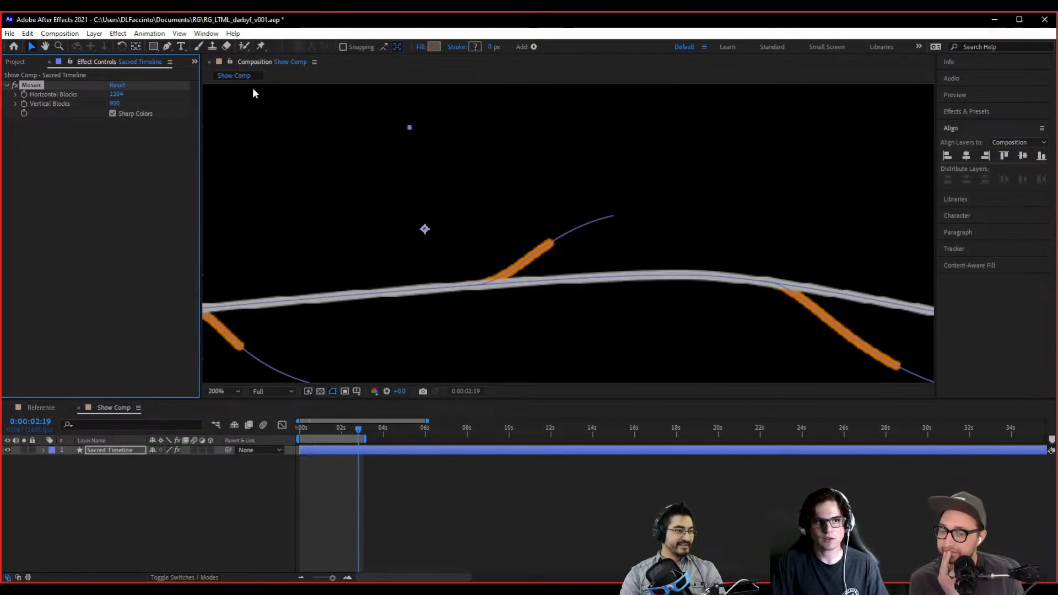
left_click_drag(60, 96, 38, 96)
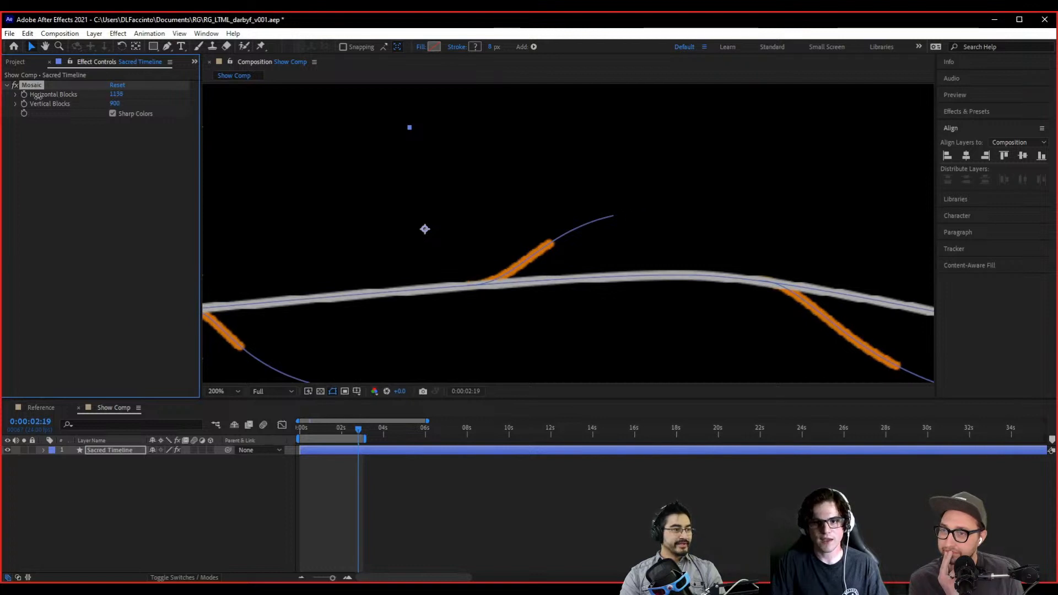
key("period")
key("period")
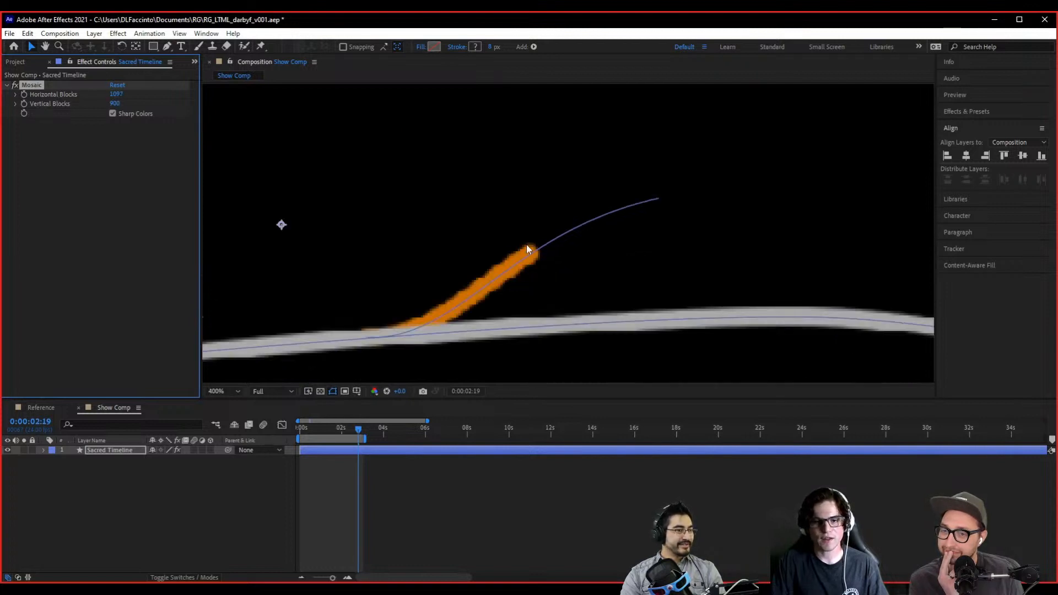
- Check the pixelation on several branches close up and set Mosaic's Vertical Blocks to 890
left_click_drag(462, 257, 618, 227)
scroll(583, 244, "down", 1)
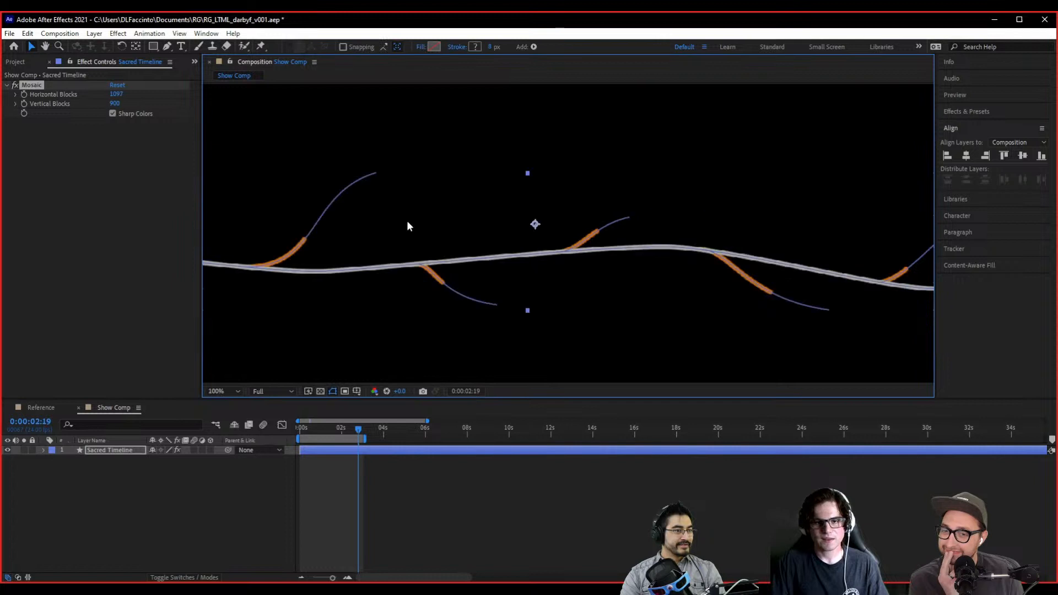
scroll(407, 224, "up", 1)
left_click_drag(371, 225, 755, 233)
scroll(755, 233, "up", 1)
left_click_drag(496, 231, 713, 238)
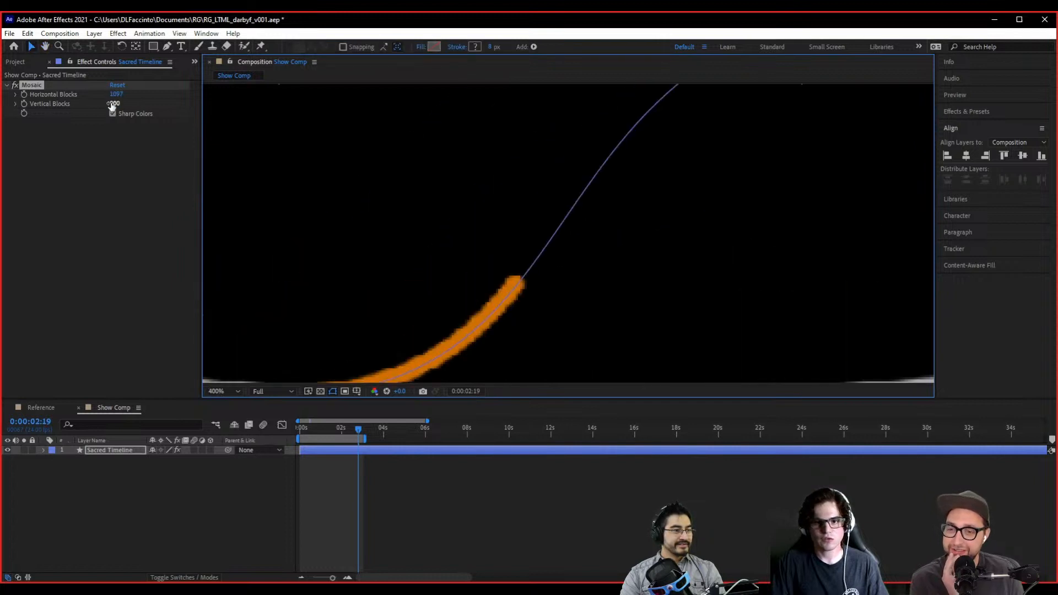
mouse_move(112, 104)
left_mouse_down()
mouse_move(134, 114)
mouse_move(108, 114)
left_mouse_up()
scroll(552, 276, "down", 2)
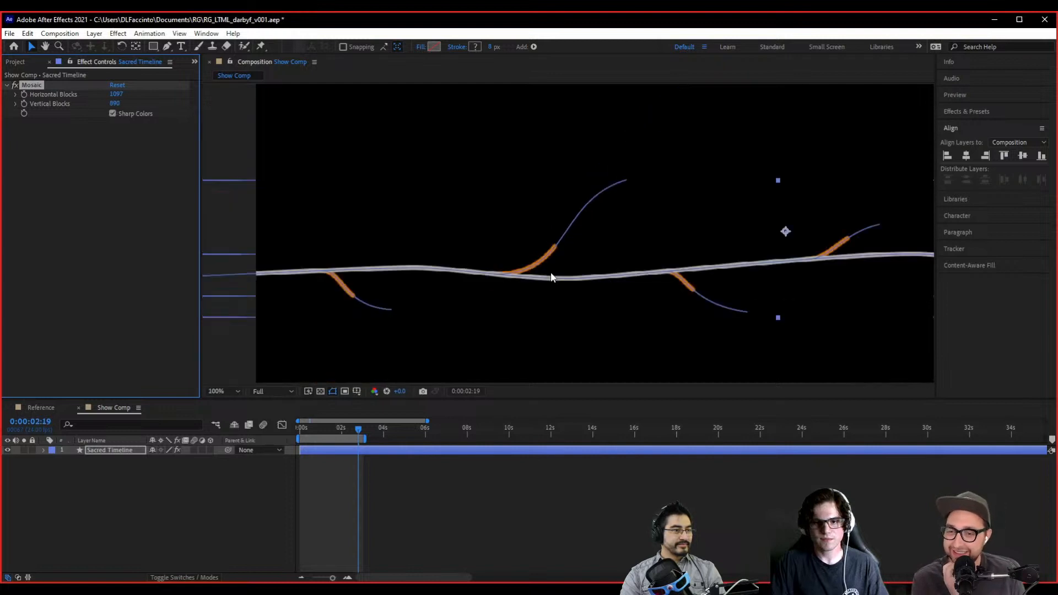
- Preview the pixelated Sacred Timeline animation from near its start
left_click_drag(553, 274, 520, 263)
left_click(311, 428)
key("space")
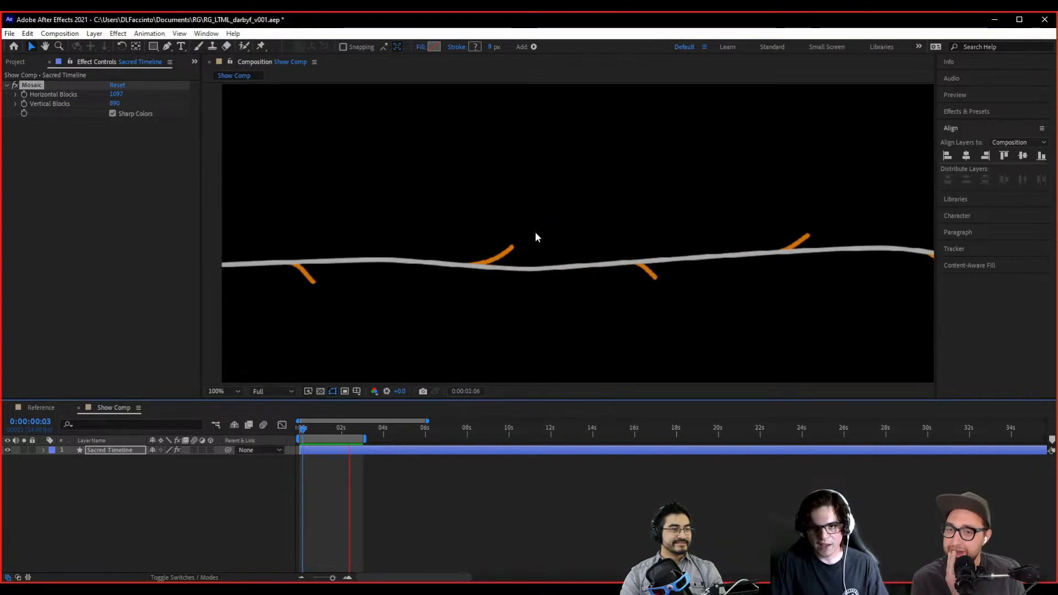
key("space")
- Compare a branch close up with the Mosaic effect off and on while scrubbing around 0:00:02:12
scroll(496, 286, "up", 4)
left_click_drag(478, 299, 675, 304)
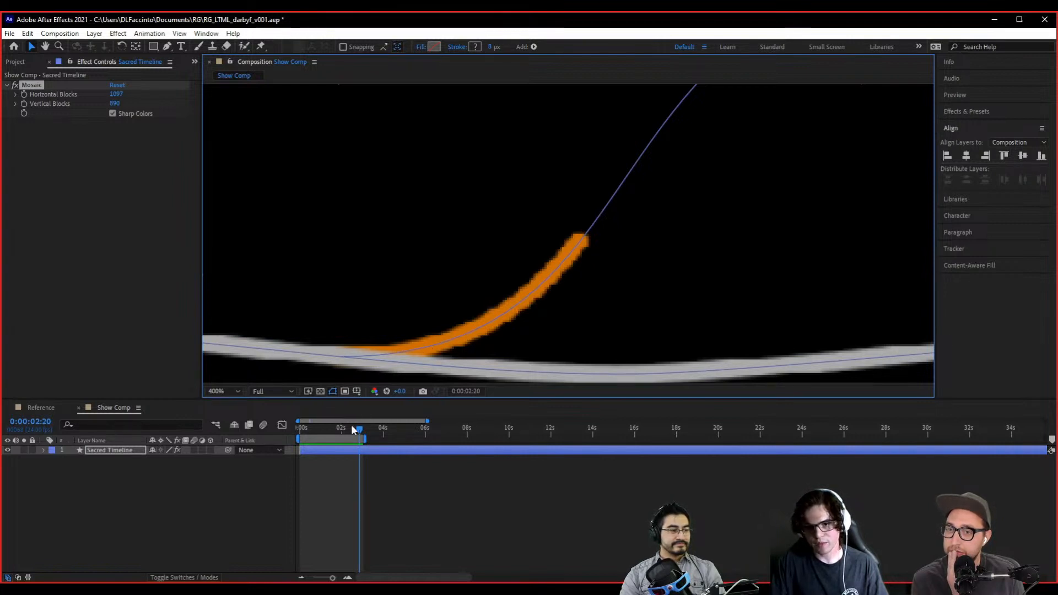
left_click_drag(352, 427, 349, 427)
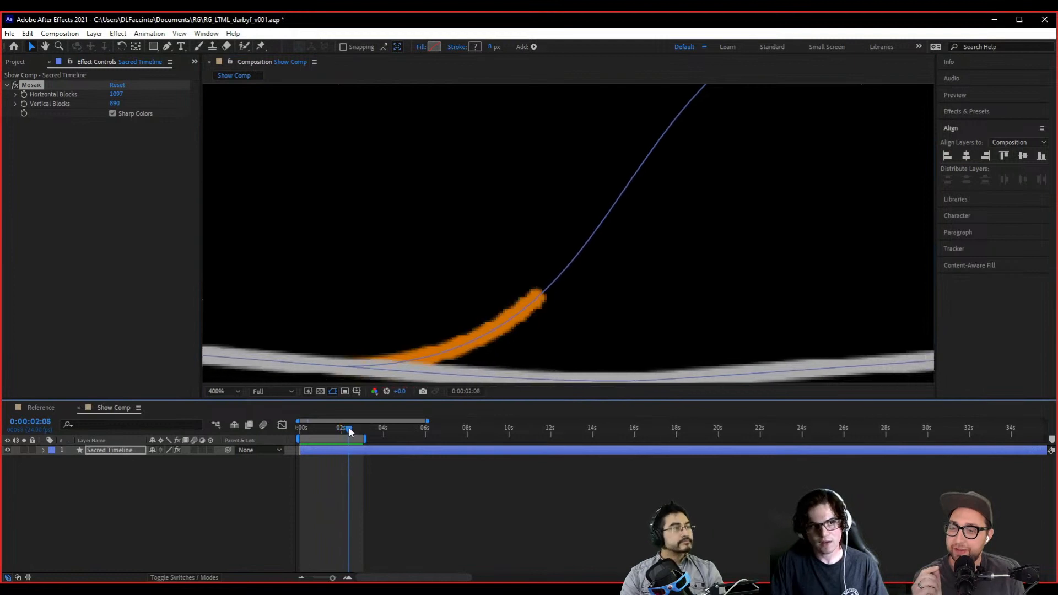
left_click(15, 85)
mouse_move(343, 427)
left_mouse_down()
mouse_move(359, 425)
mouse_move(343, 428)
mouse_move(355, 428)
mouse_move(345, 444)
mouse_move(361, 437)
mouse_move(351, 439)
left_mouse_up()
left_click(15, 85)
scroll(601, 338, "down", 6)
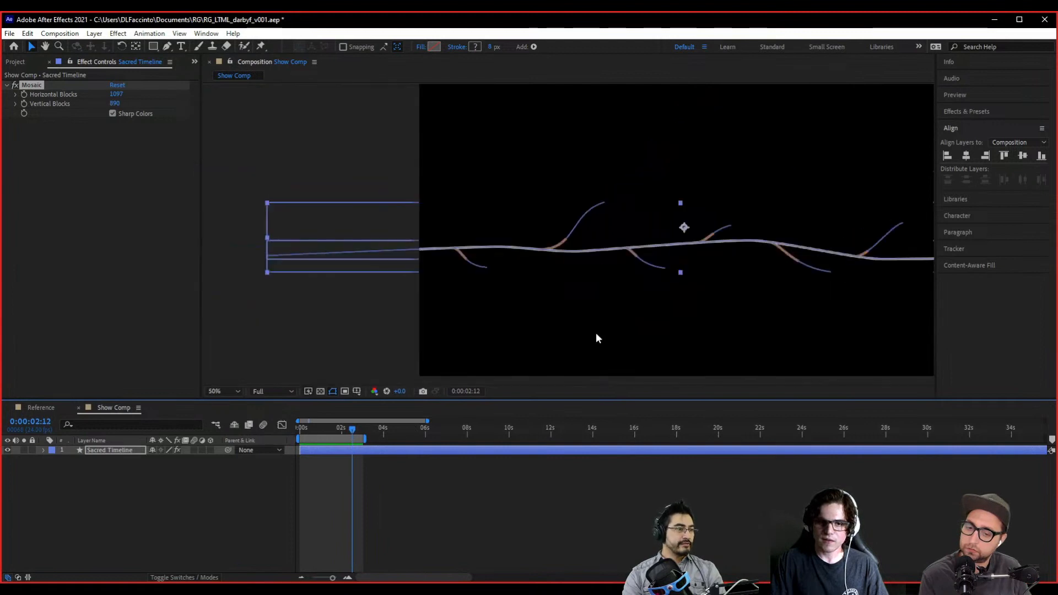
- Deselect the Sacred Timeline layer and examine the Mosaic edges of the branches close up while scrubbing to 0:00:02:19
left_click(255, 330)
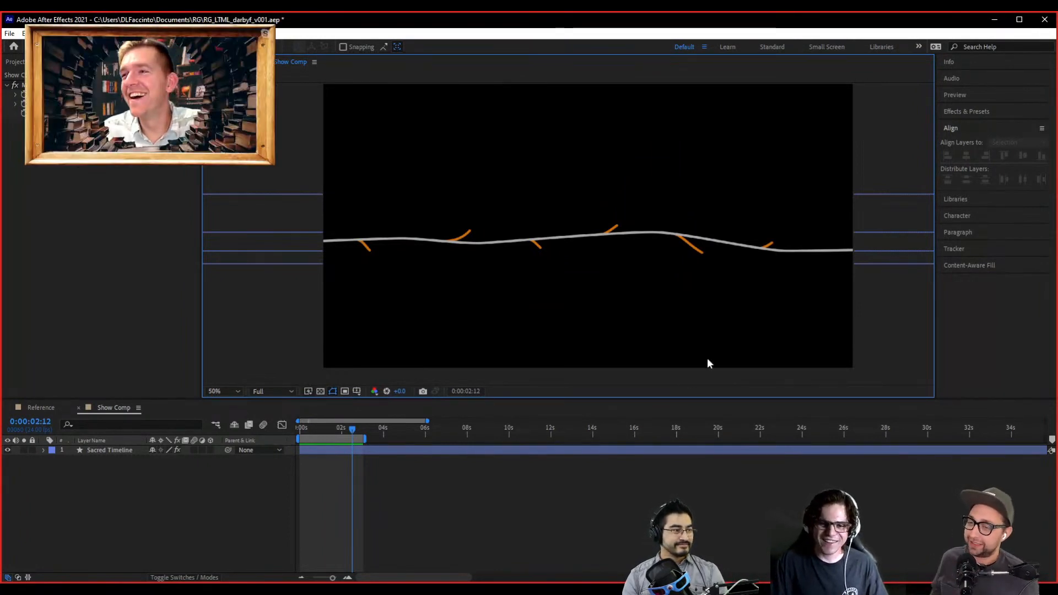
scroll(458, 331, "up", 1)
scroll(469, 325, "up", 5)
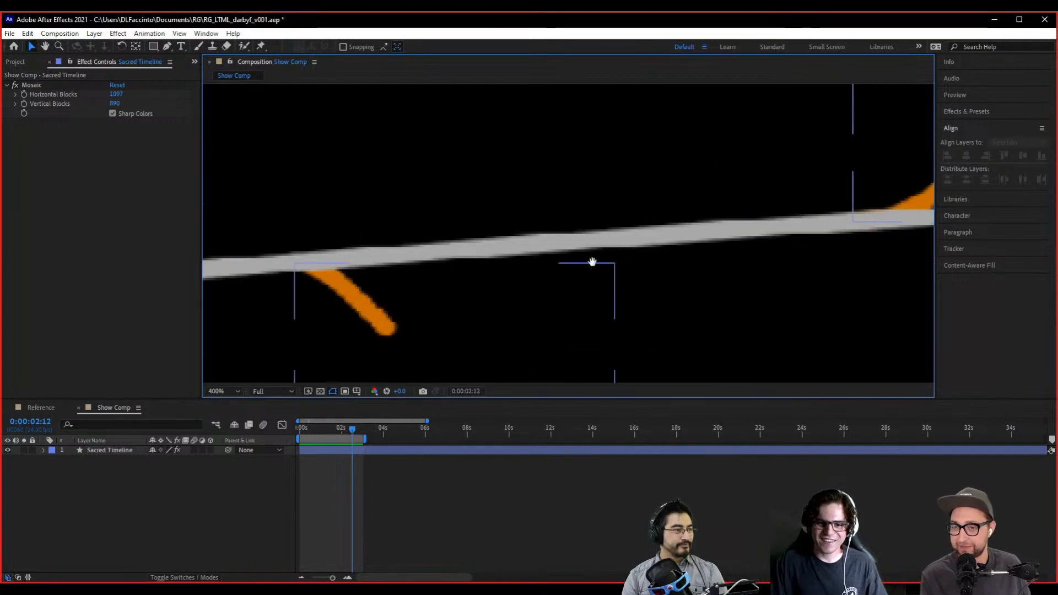
left_click(340, 430)
mouse_move(340, 434)
left_mouse_down()
mouse_move(329, 431)
mouse_move(358, 435)
left_mouse_up()
scroll(565, 329, "down", 2)
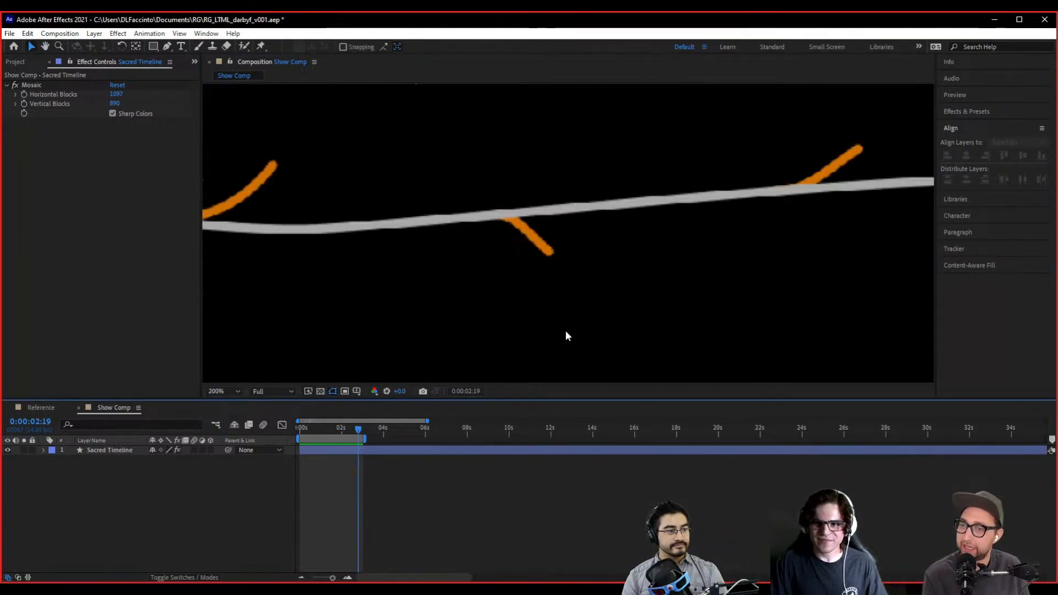
- Scrub back to 0:00:01:06 and inspect how the shorter branches meet the moving main line
left_click_drag(633, 333, 352, 380)
left_click_drag(356, 430, 330, 447)
scroll(633, 349, "down", 1)
left_click_drag(708, 355, 573, 315)
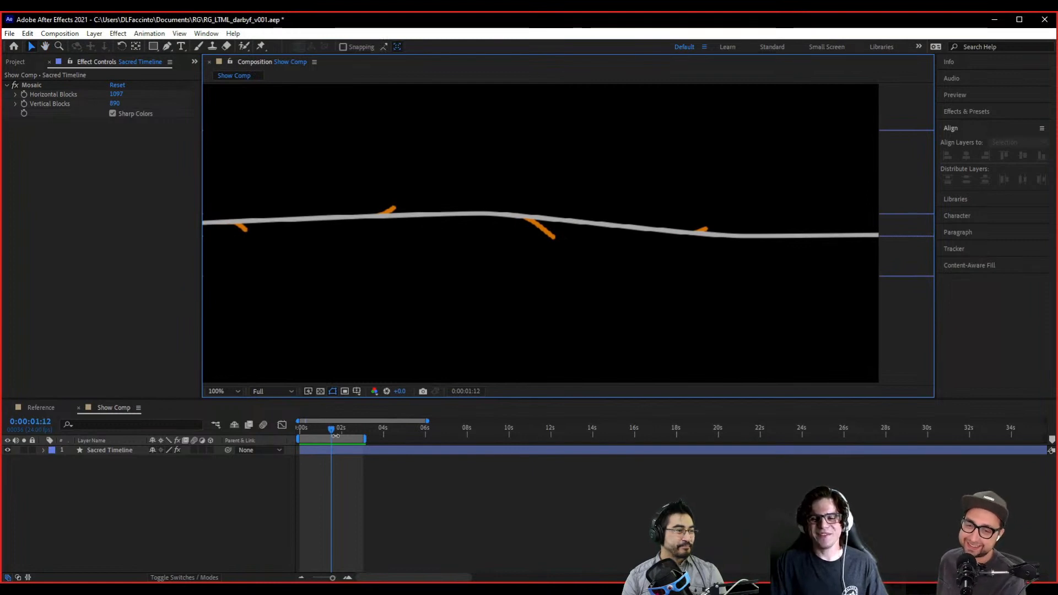
mouse_move(332, 428)
left_mouse_down()
mouse_move(302, 429)
mouse_move(350, 432)
mouse_move(326, 426)
left_mouse_up()
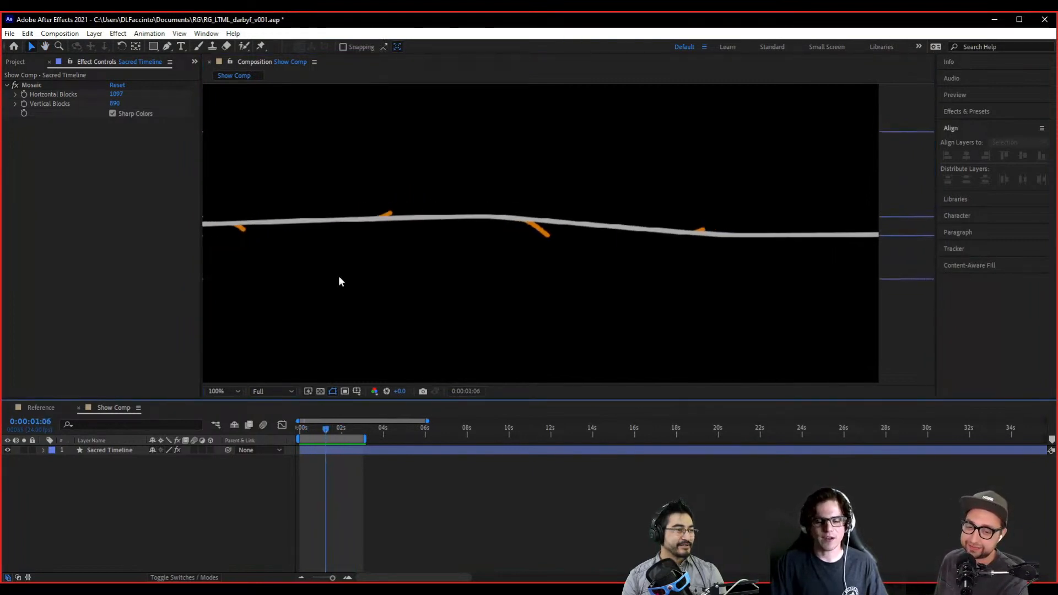
left_click_drag(339, 276, 432, 291)
scroll(483, 304, "down", 4)
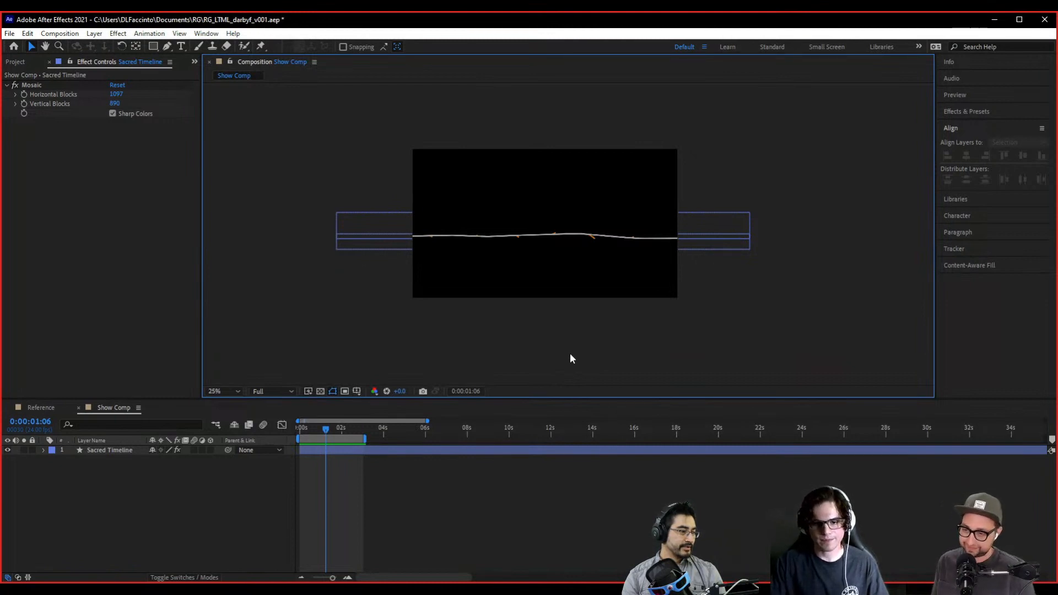
- Scrub forward to 0:00:03:00 with the whole composition in view to check the branch growth
key("period")
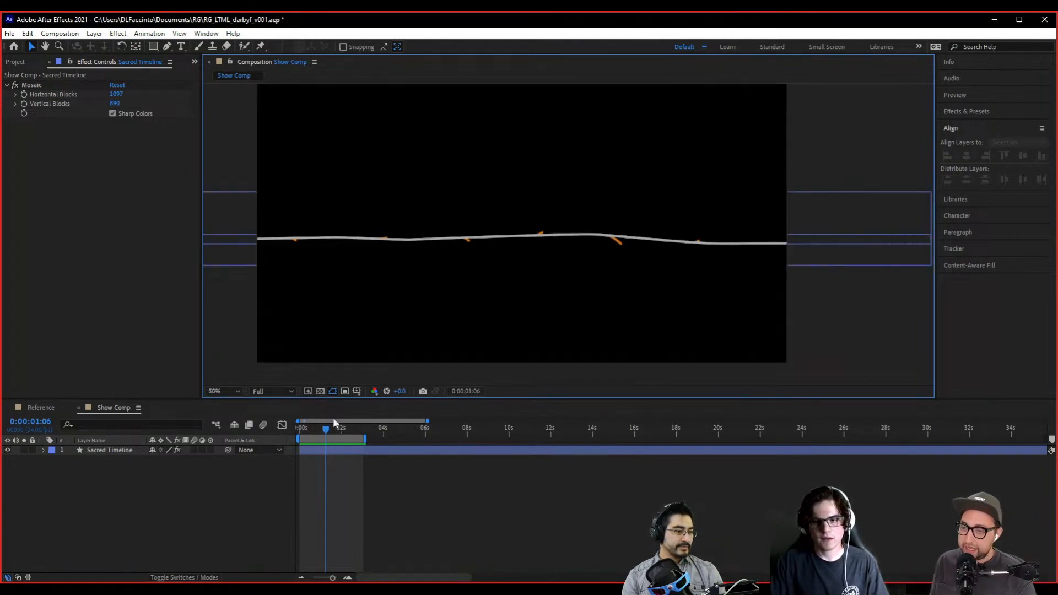
left_click_drag(333, 422, 356, 448)
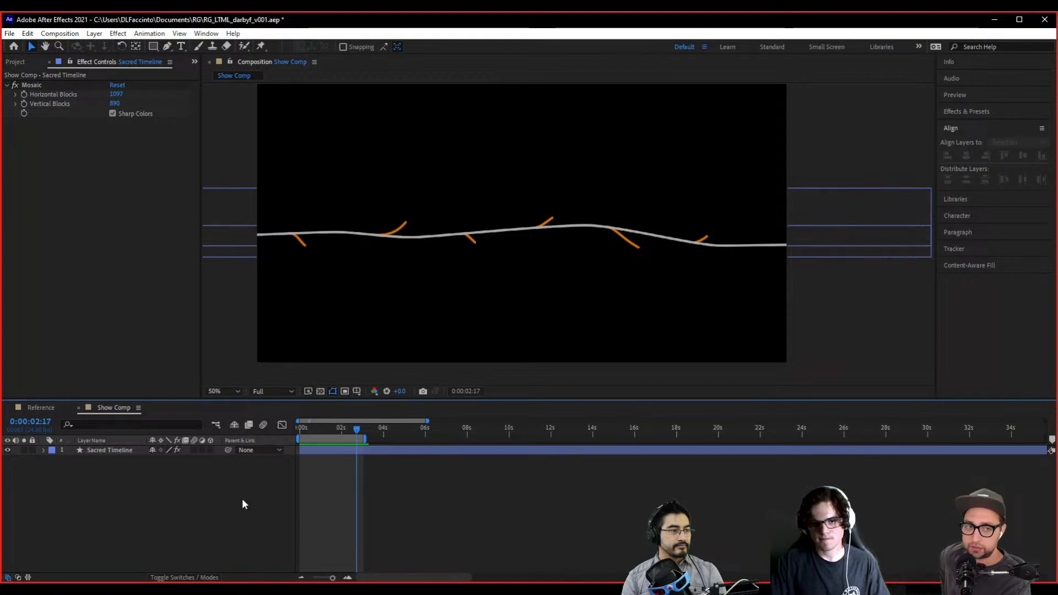
left_click_drag(362, 429, 363, 431)
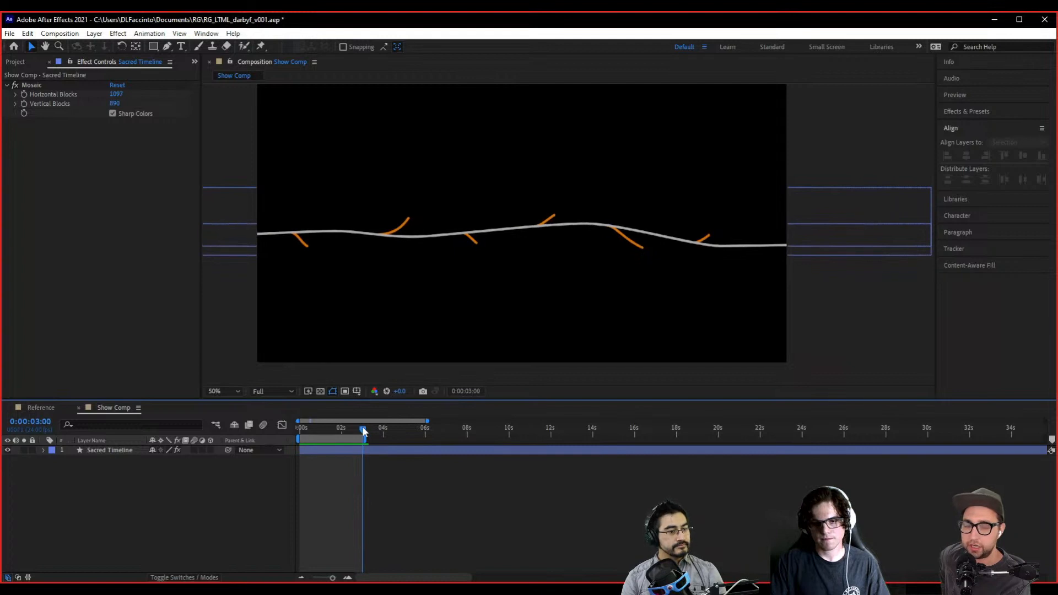
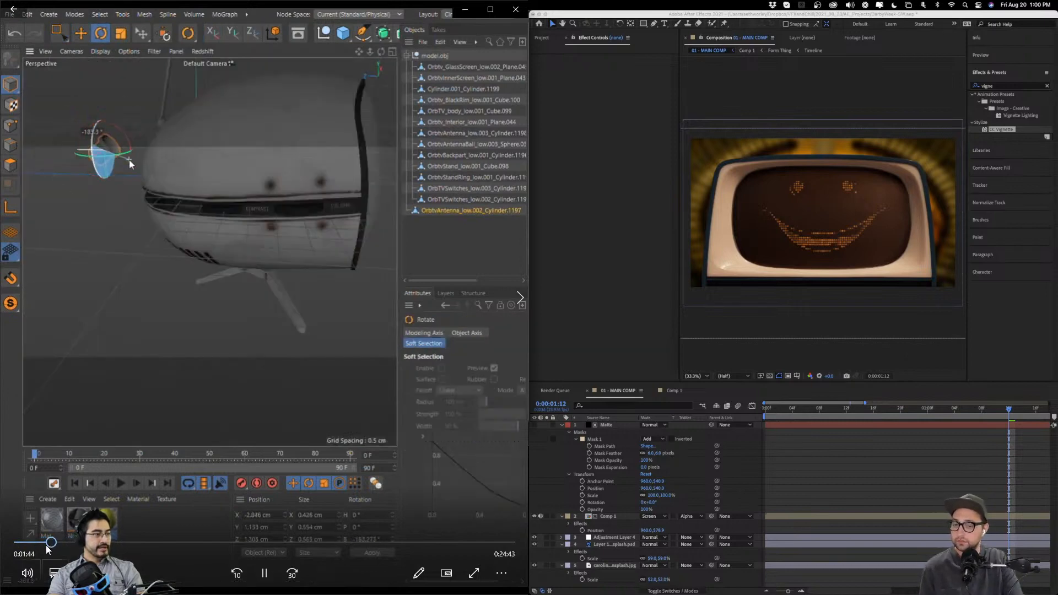
- Switch to the recorded Cinema 4D session and skim its first half for how the TV model's antenna cylinders are repositioned on its sides
left_click(78, 543)
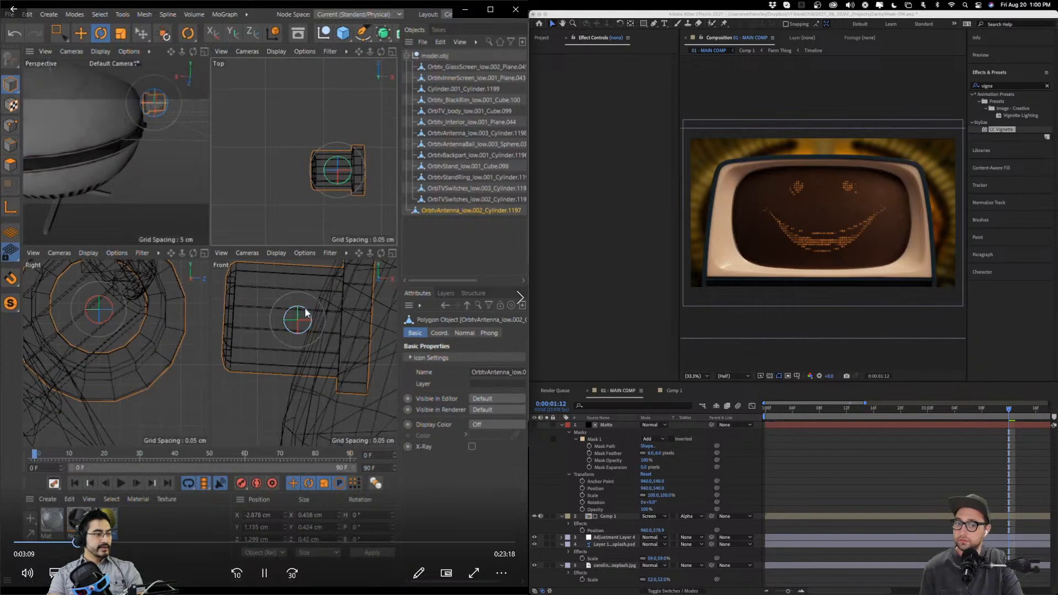
left_click(92, 543)
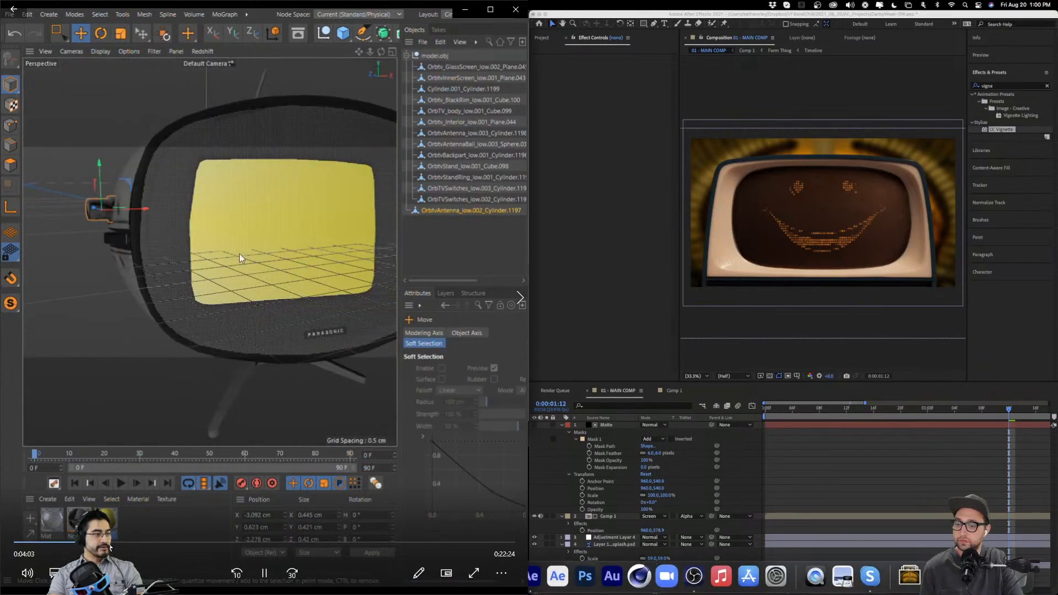
left_click(114, 541)
left_click(135, 542)
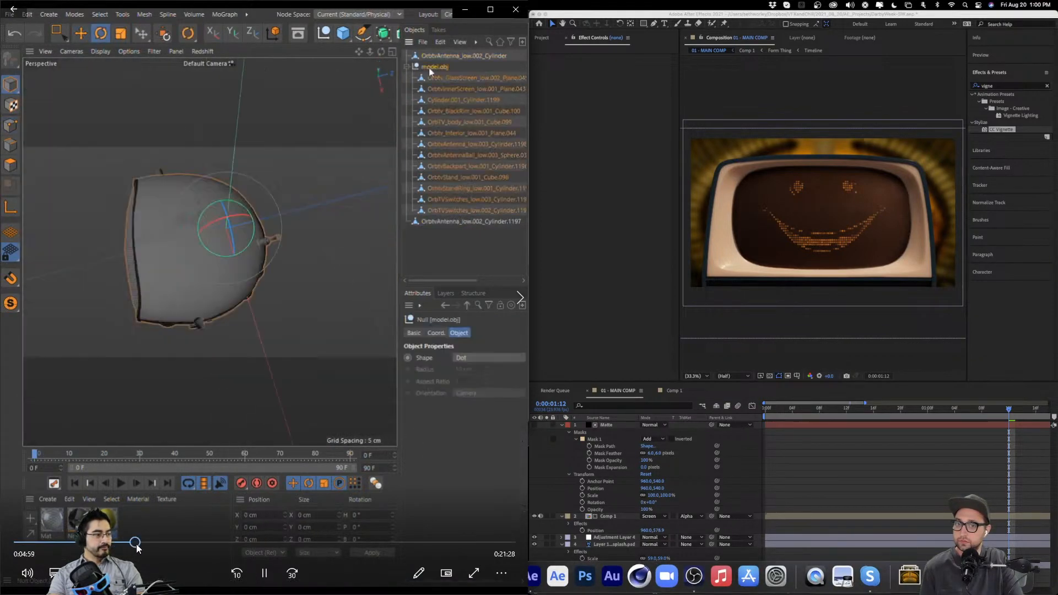
left_click(150, 544)
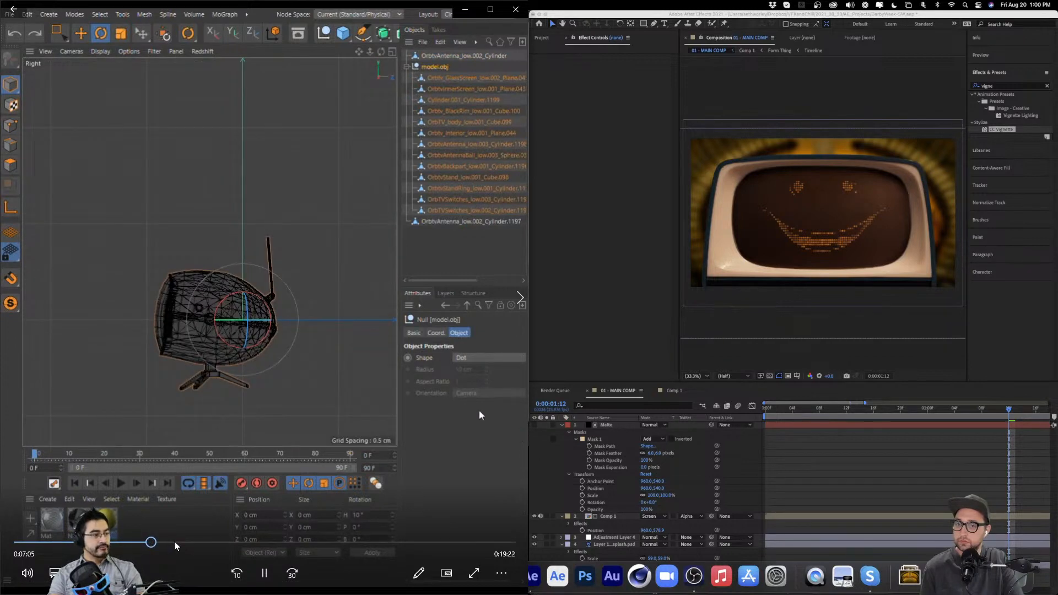
left_click(181, 543)
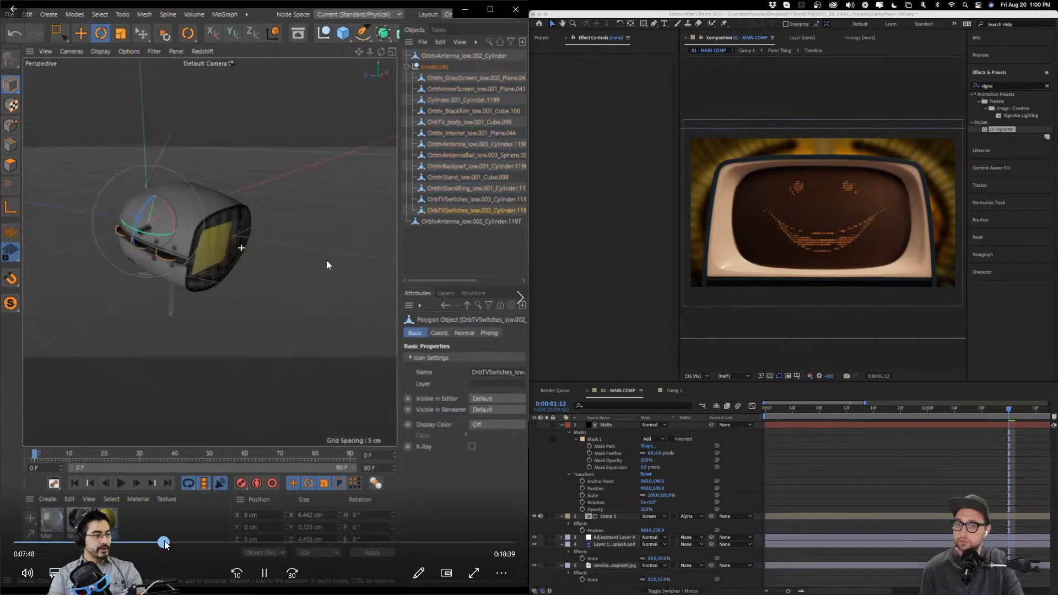
left_click(200, 544)
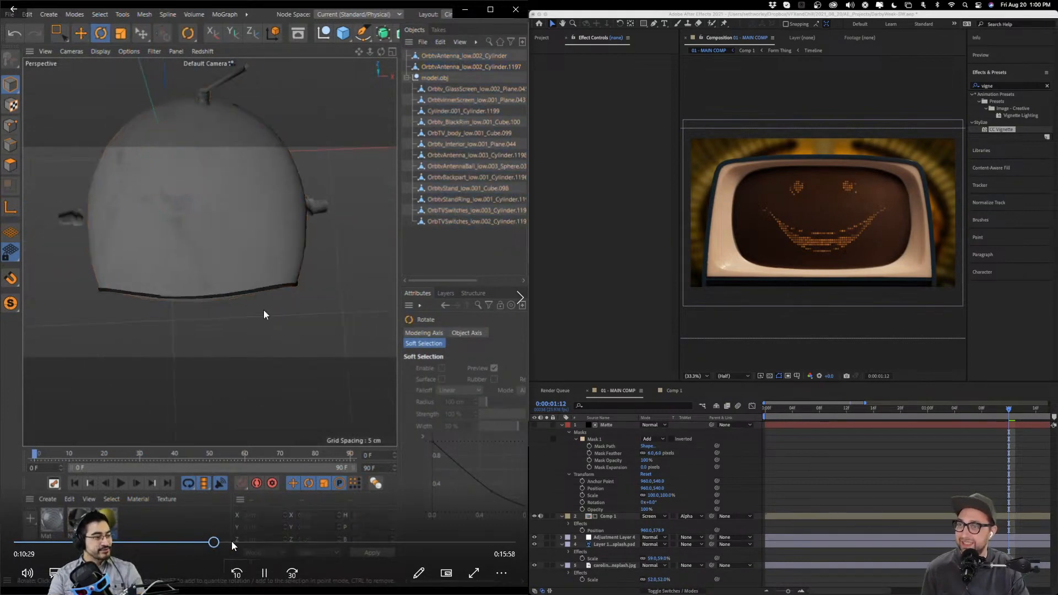
left_click(232, 543)
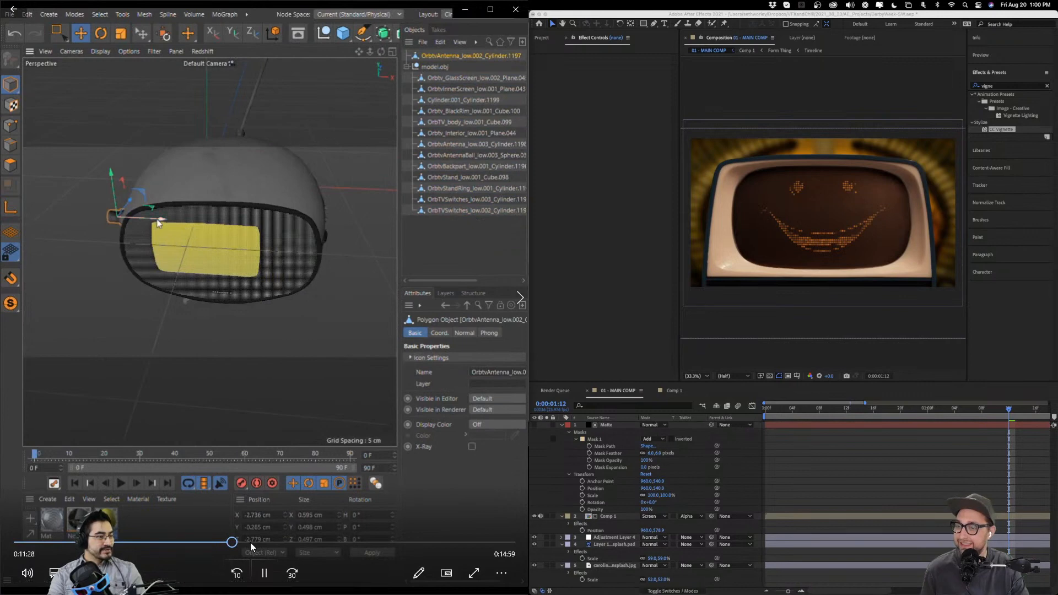
left_click(250, 543)
left_click(262, 542)
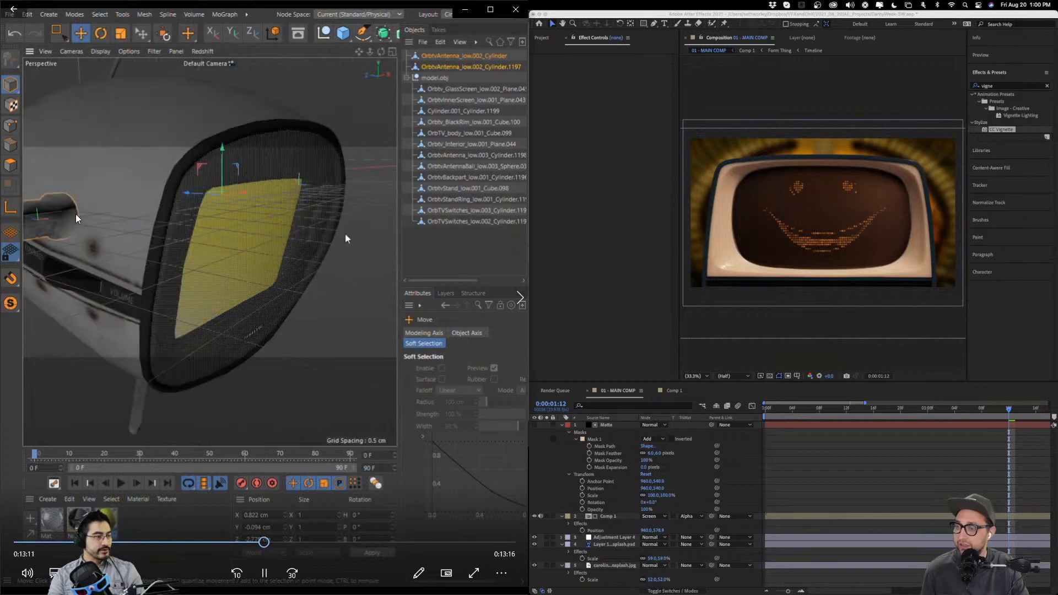
- Skim the rest of the Cinema 4D recording for the repositioned stand, the swept handle spline and the connecting cylinder
left_click(317, 543)
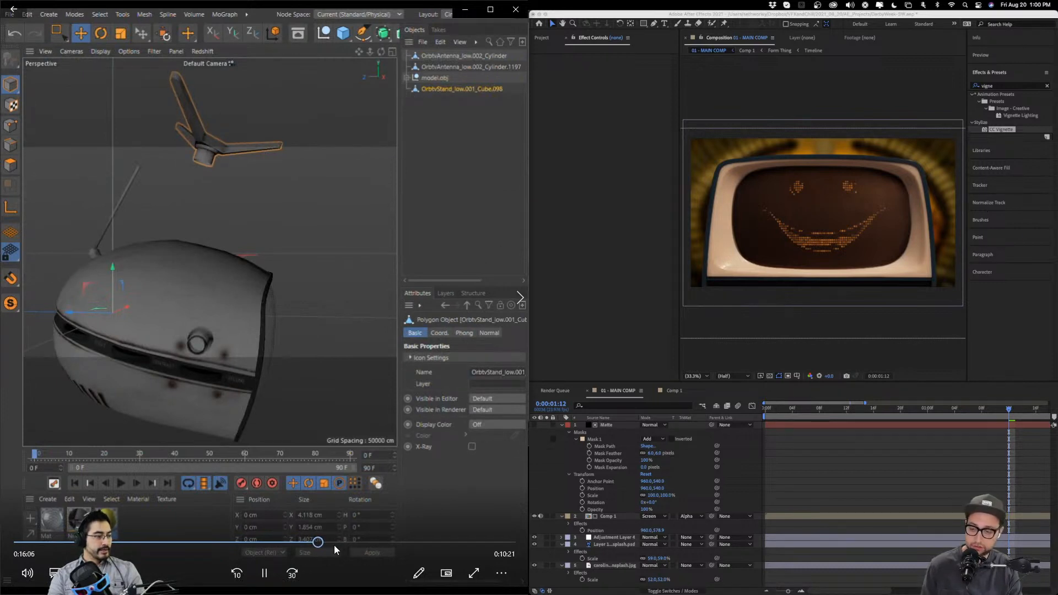
left_click(378, 543)
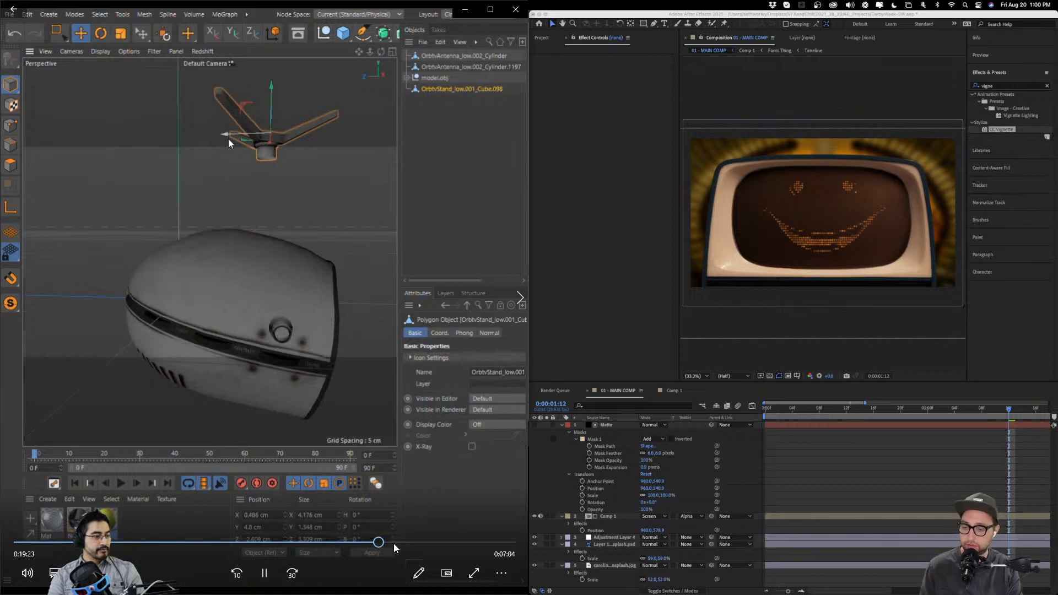
left_click(393, 543)
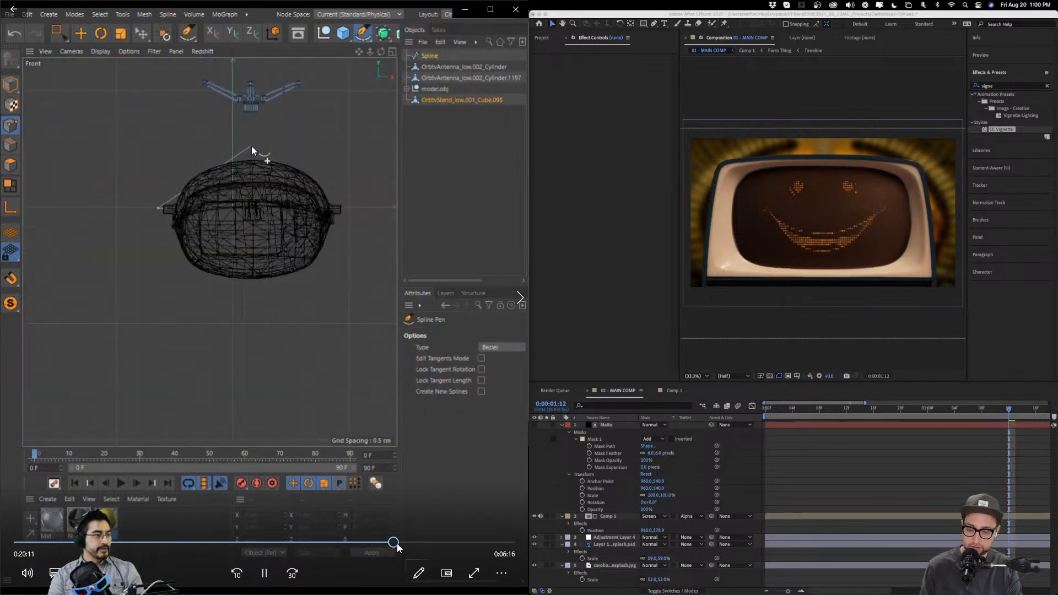
left_click(399, 544)
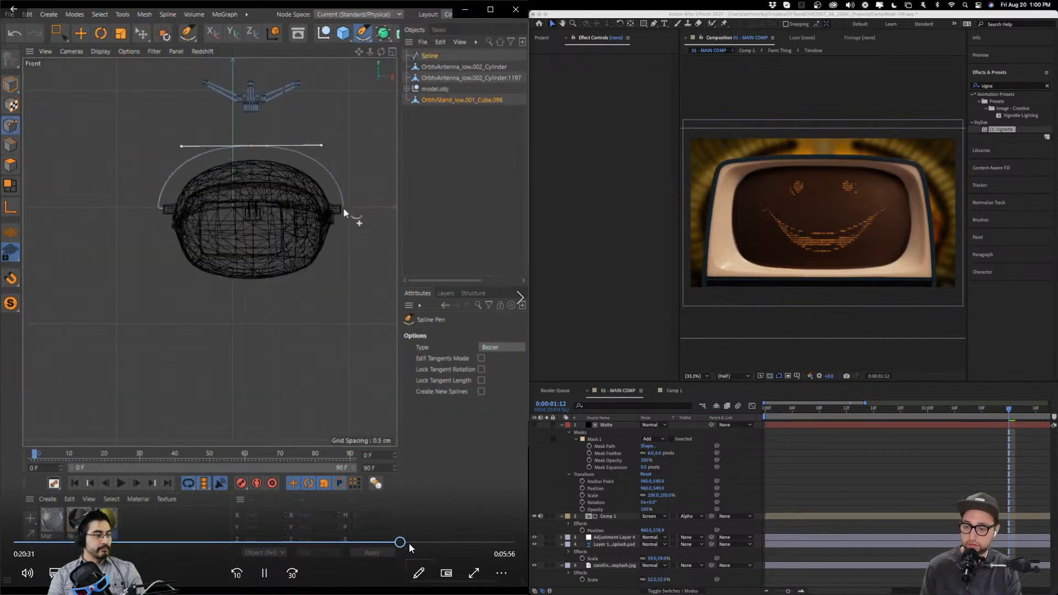
left_click(417, 543)
left_click(422, 543)
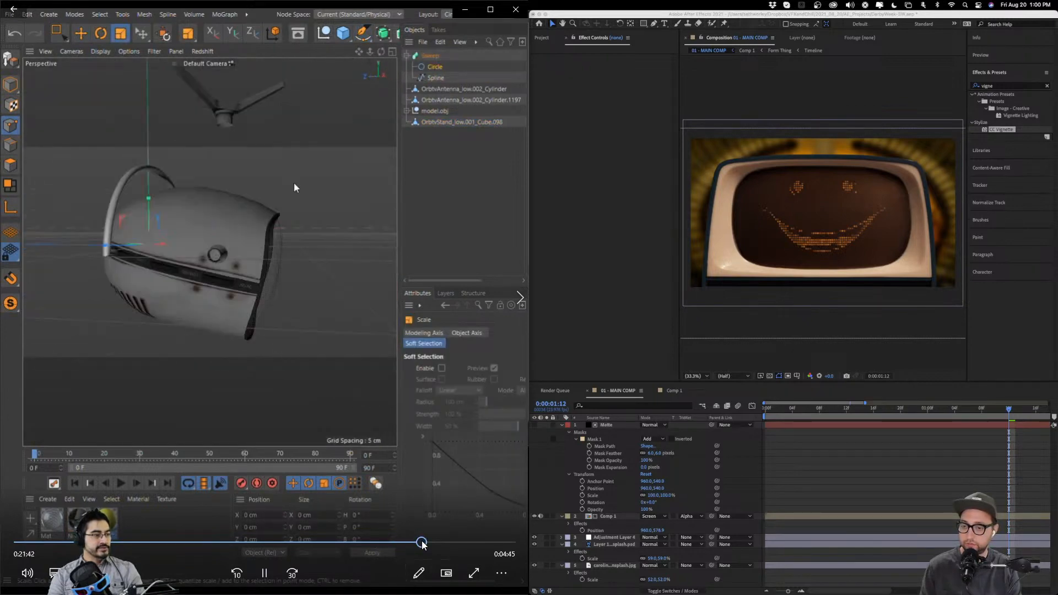
left_click(431, 543)
left_click(439, 543)
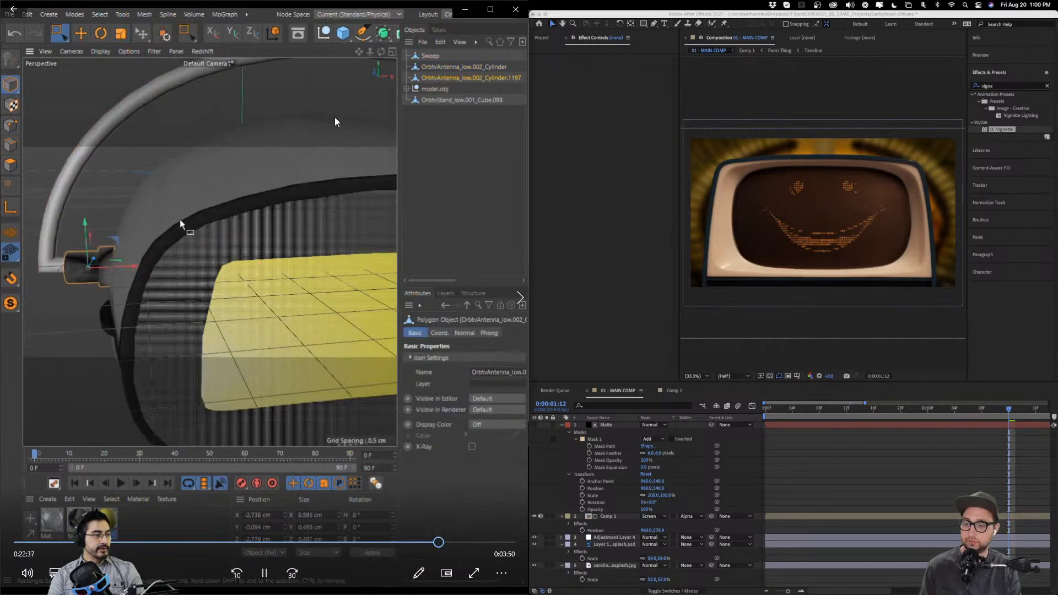
left_click(454, 544)
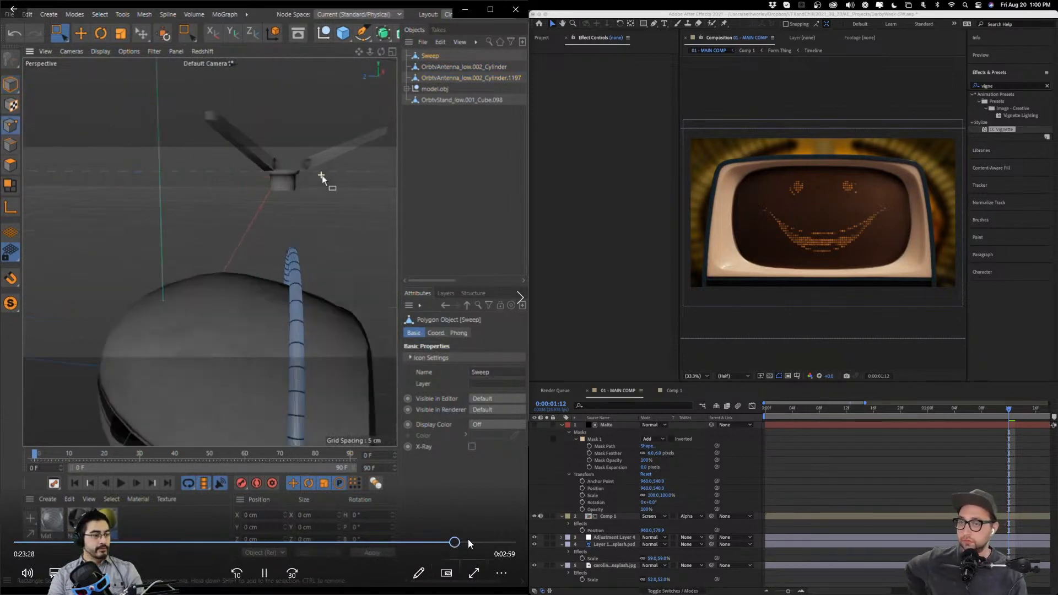
left_click(468, 543)
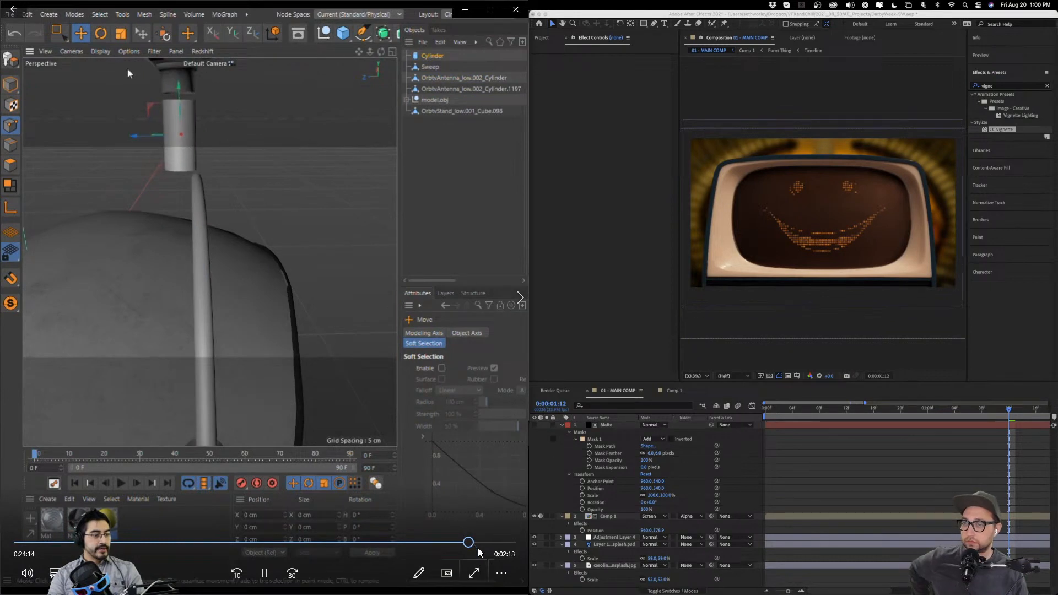
left_click(488, 542)
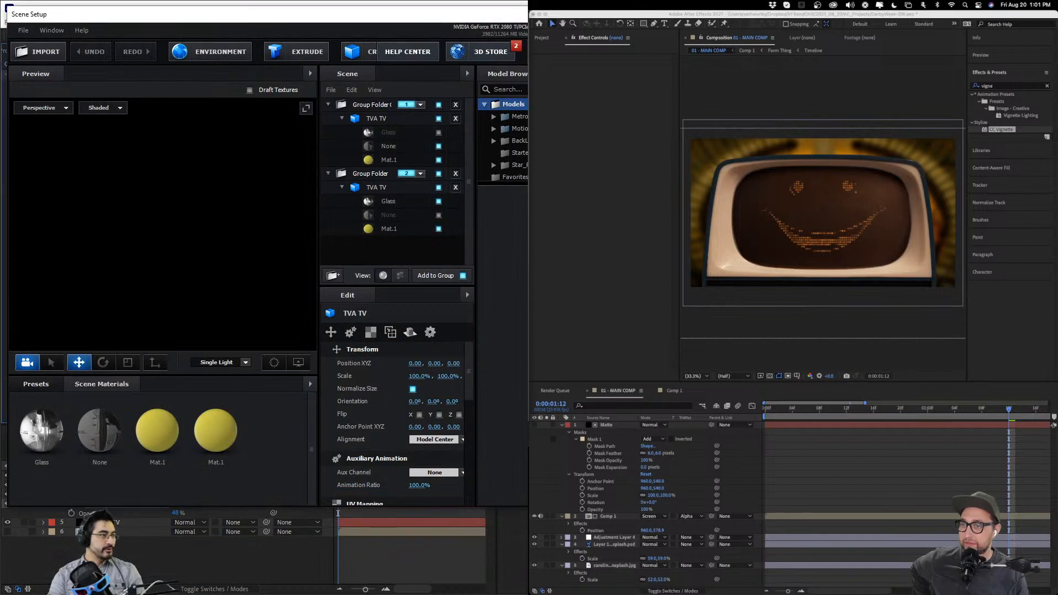
- Replace the TVA TV model in the second group folder with TVA TV_0001.c4d from the 3D STUFF folder
right_click(368, 191)
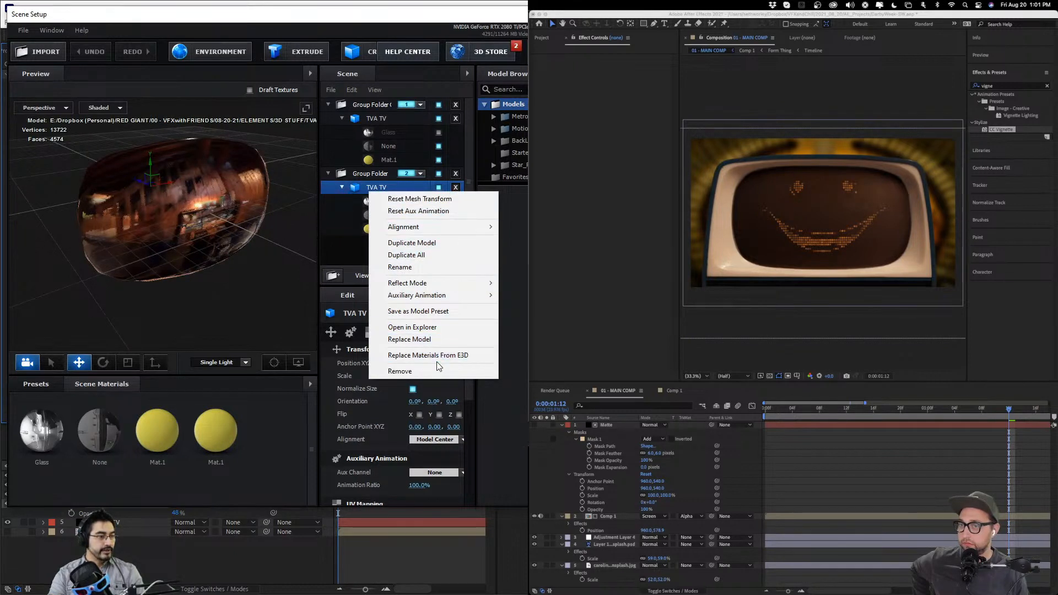
left_click(435, 339)
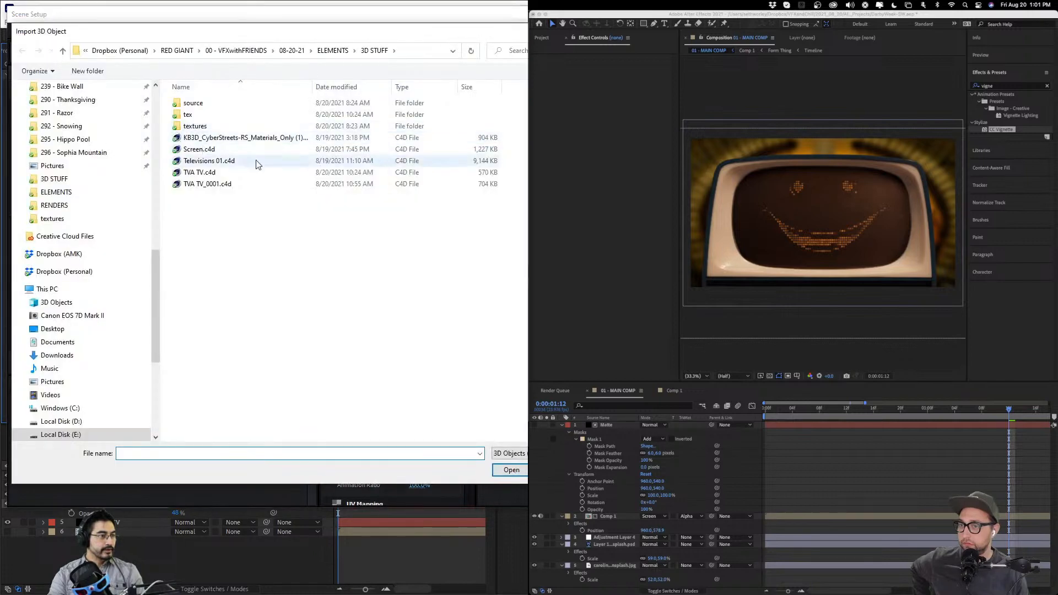
left_click(221, 183)
left_click(511, 469)
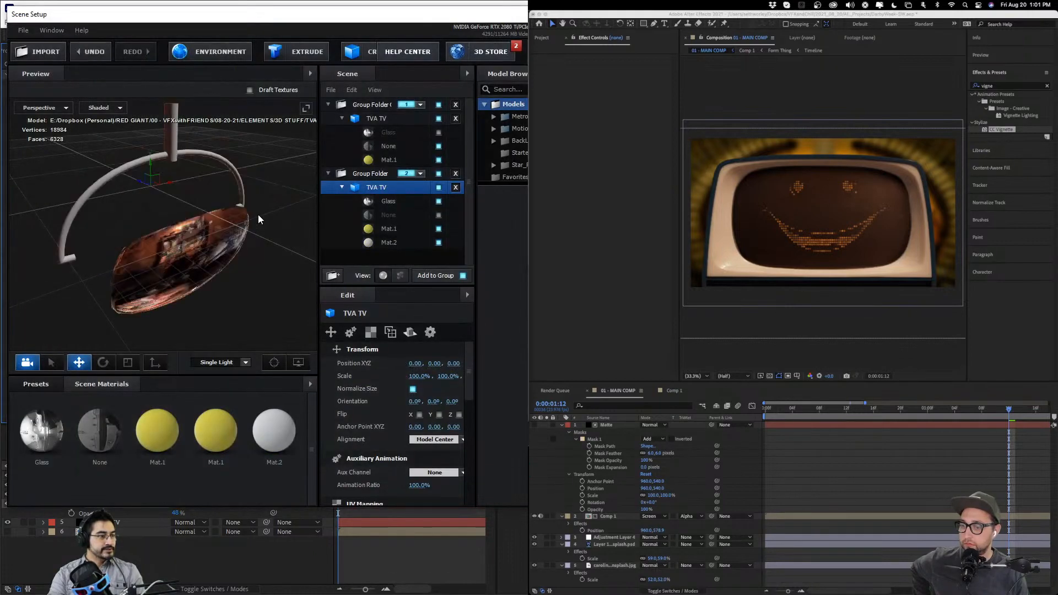
- Hide the Mat.2 and Mat.1 parts of the second group's TVA TV model and return to the composition
left_click(439, 243)
left_click(442, 230)
left_click_drag(267, 276, 338, 275)
scroll(270, 267, "up", 3)
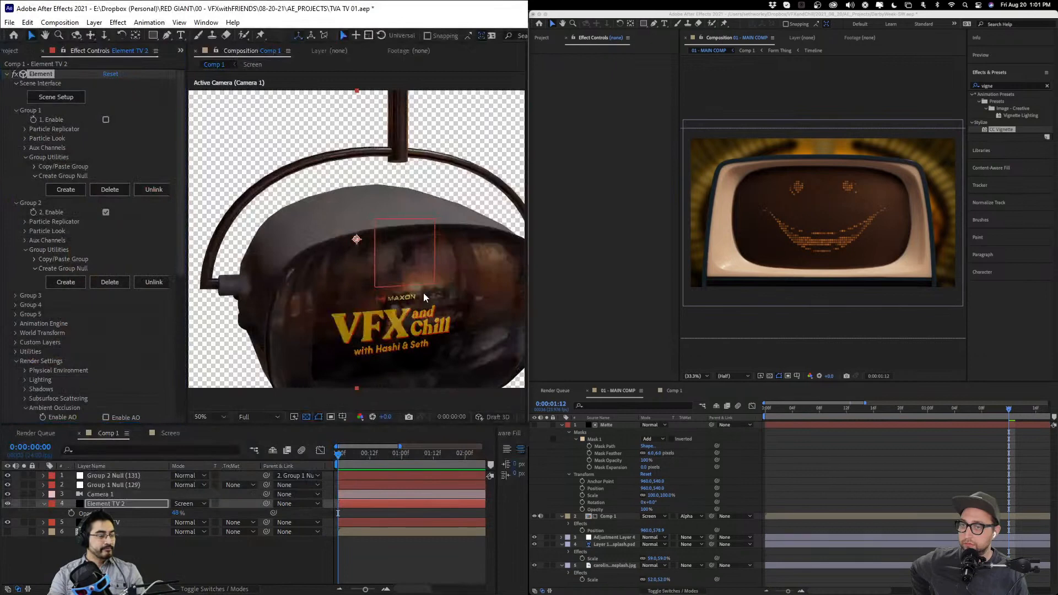
- Pull Camera 1 back and orbit it to frame the whole hanging TV from the front
key("c")
key("c")
left_click(408, 257)
left_click_drag(408, 257, 378, 359)
key("c")
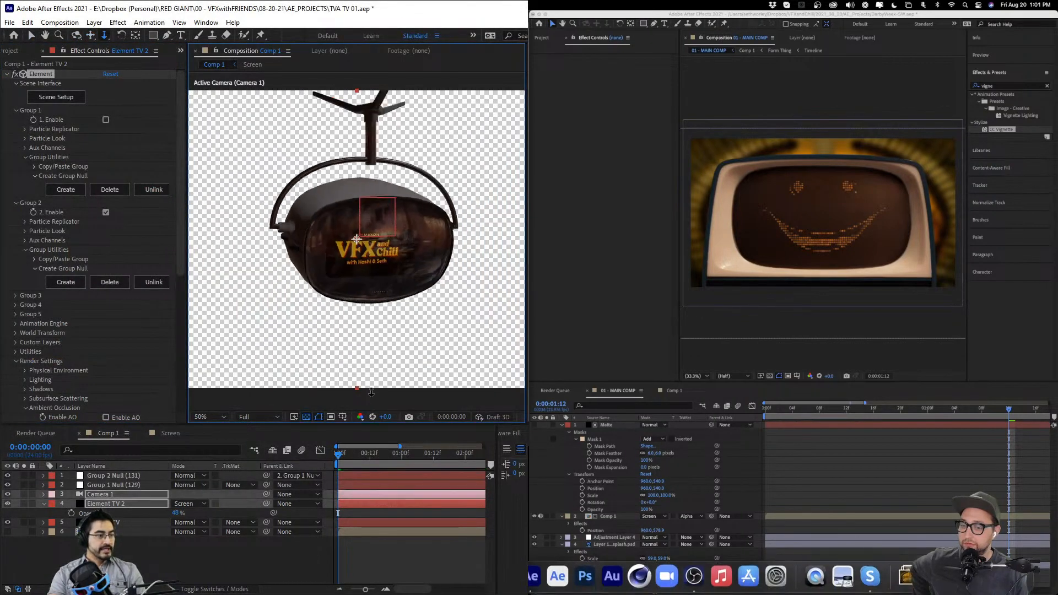
key("c")
mouse_move(329, 252)
left_mouse_down()
mouse_move(398, 259)
mouse_move(330, 256)
left_mouse_up()
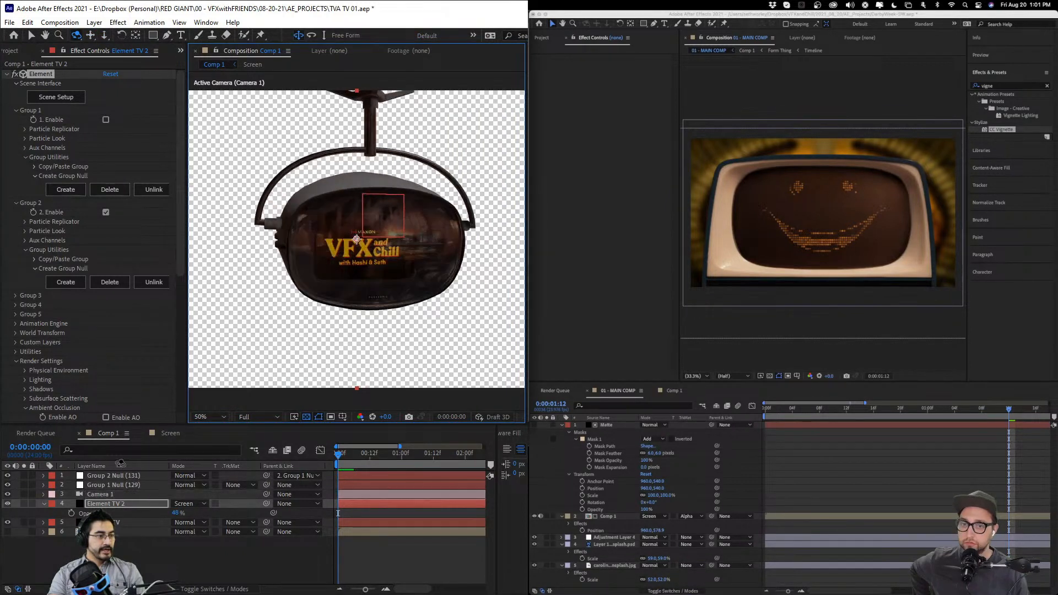
- Compare the TV with and without the Element TV 2 layer, orbit to its side, and set that layer's opacity to 70%
left_click(9, 502)
left_click(9, 502)
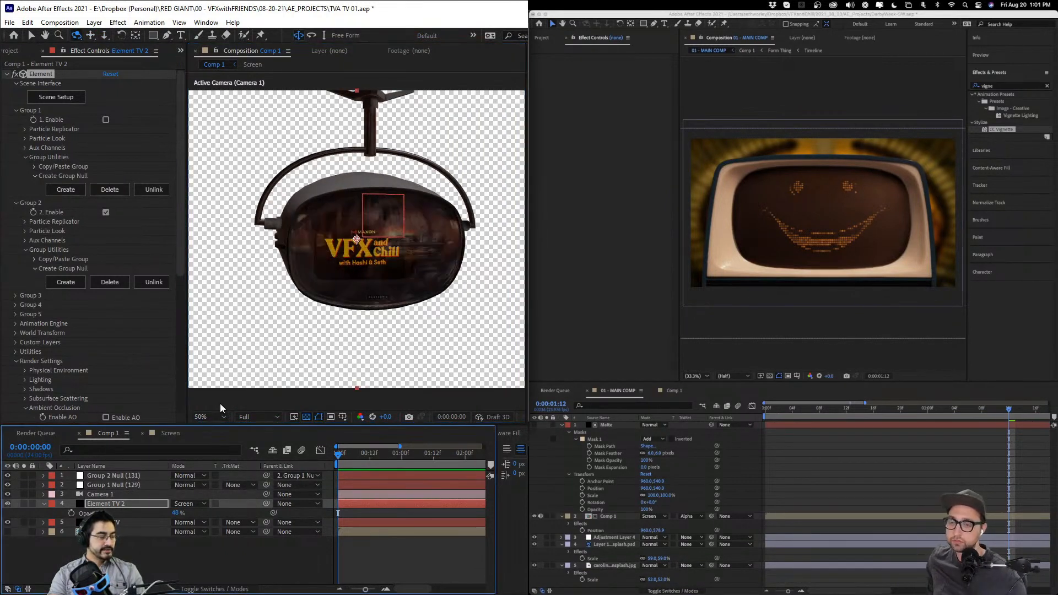
key("period")
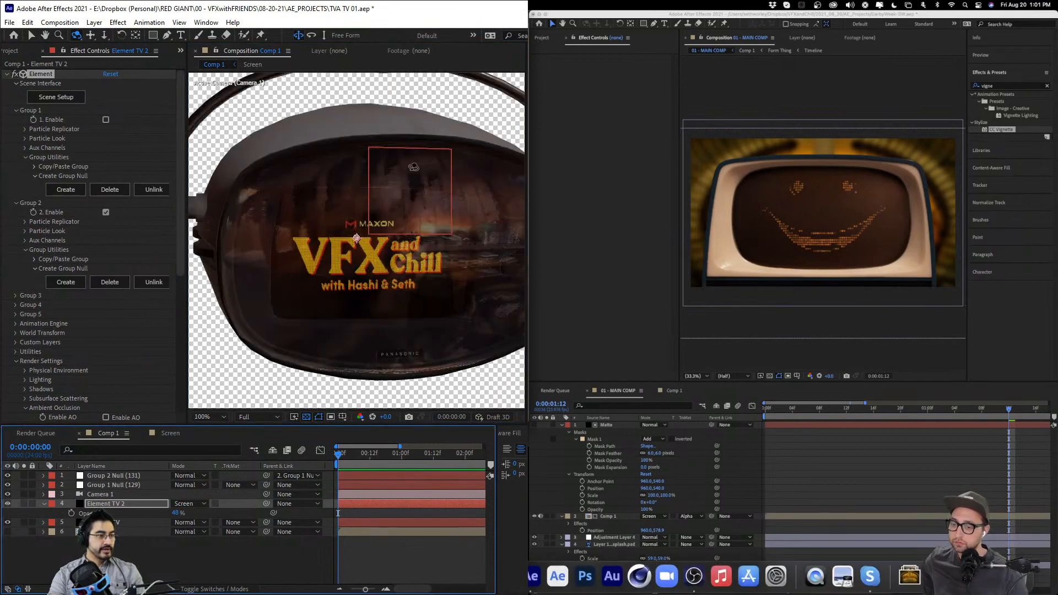
left_click_drag(306, 200, 346, 284)
left_click_drag(176, 513, 380, 298)
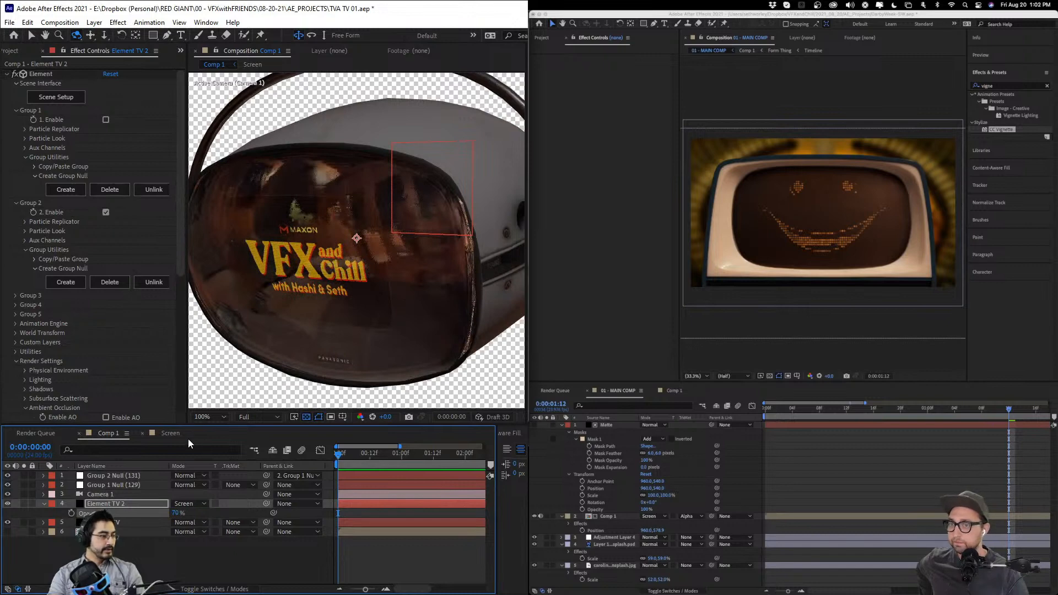
- Inspect the VFX&Chill logo in the Screen comp up close, comparing it with and without the CC Ball Action effect
left_click(171, 433)
scroll(372, 254, "down", 2)
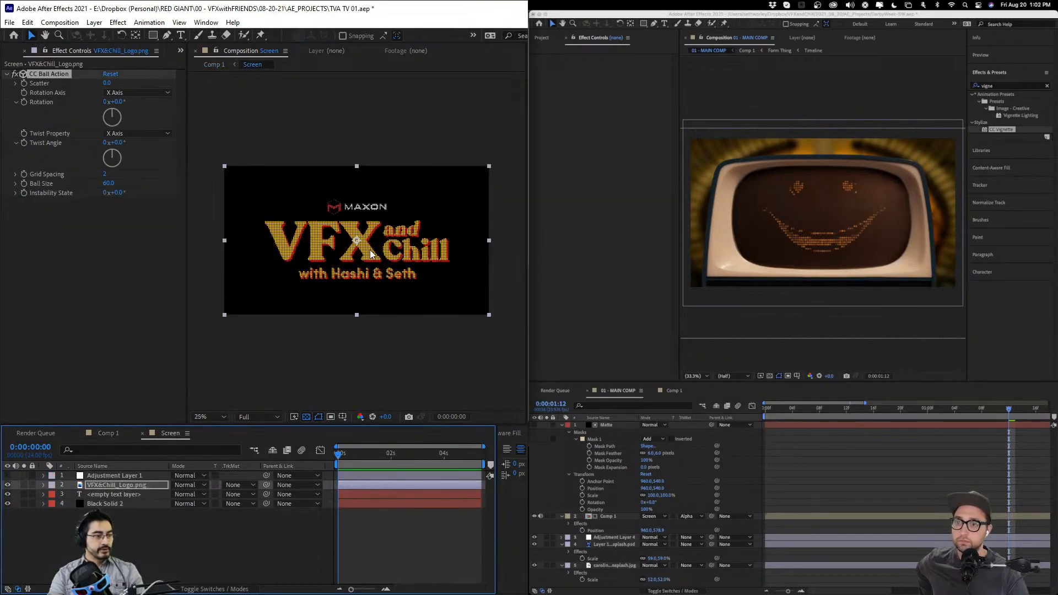
scroll(372, 255, "up", 1)
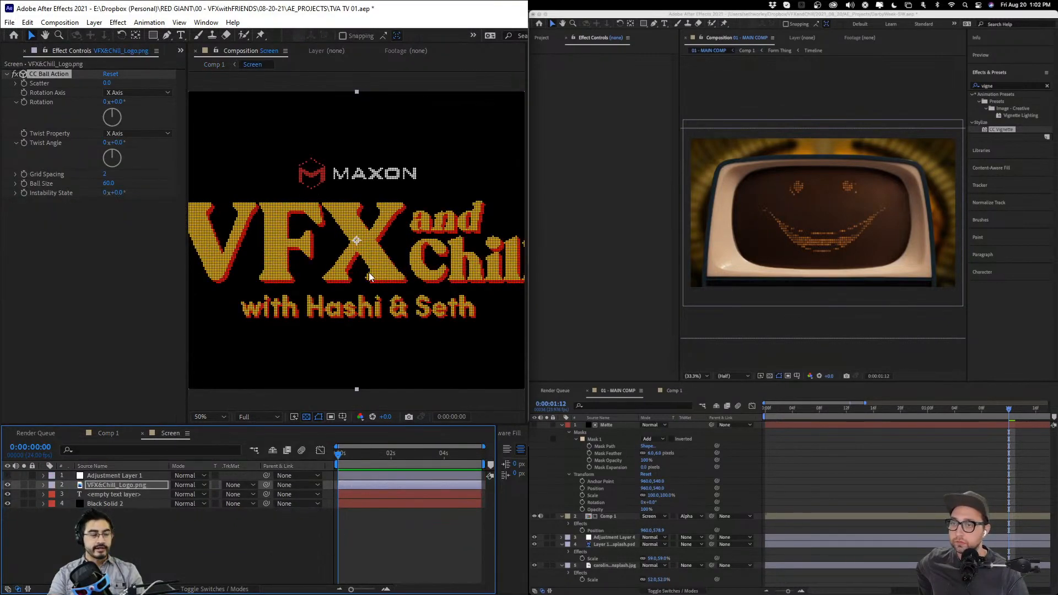
scroll(368, 272, "up", 2)
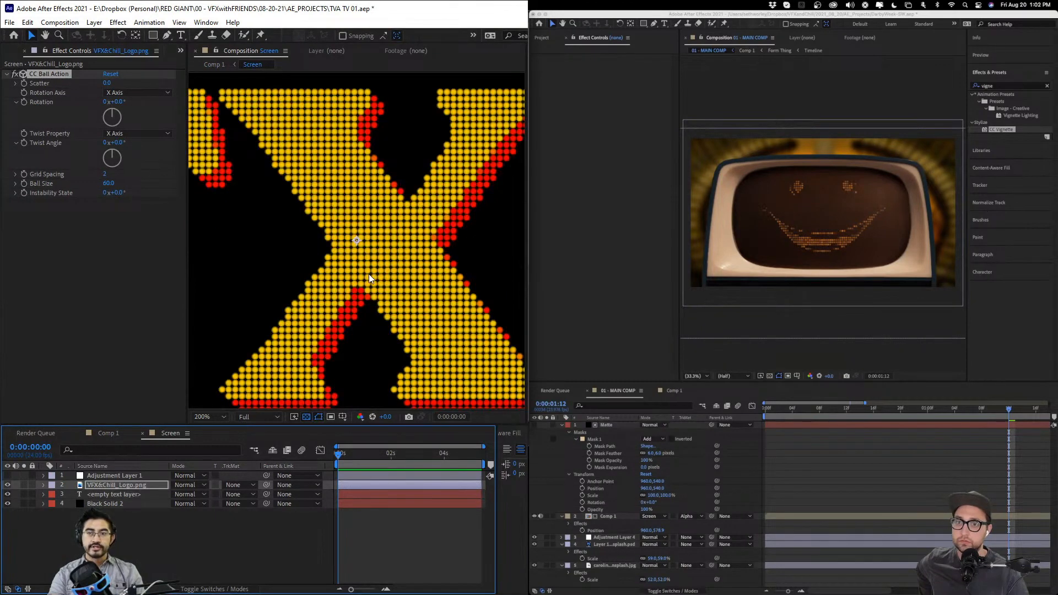
scroll(368, 278, "up", 1)
left_click(41, 78)
left_click(38, 74)
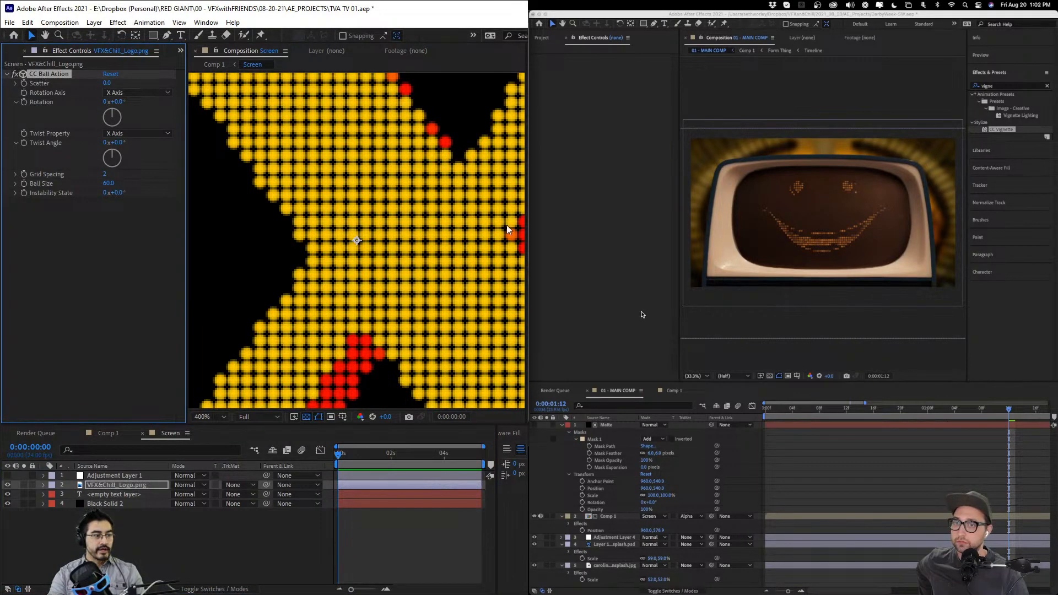
key("comma")
key("comma")
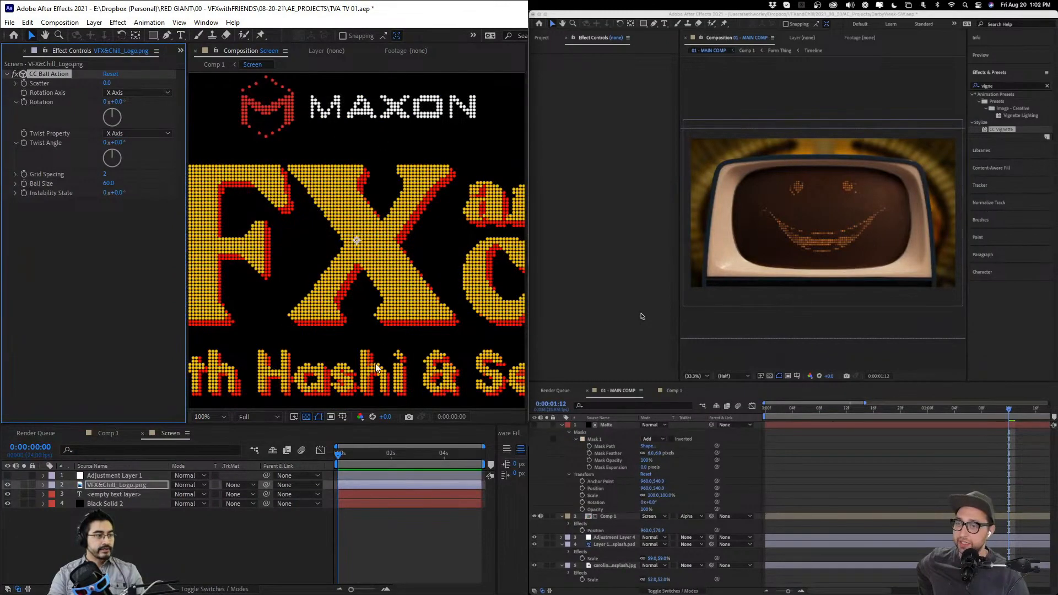
- Return to Comp 1 and collapse the Element effect's settings with the whole TV in view
left_click(110, 433)
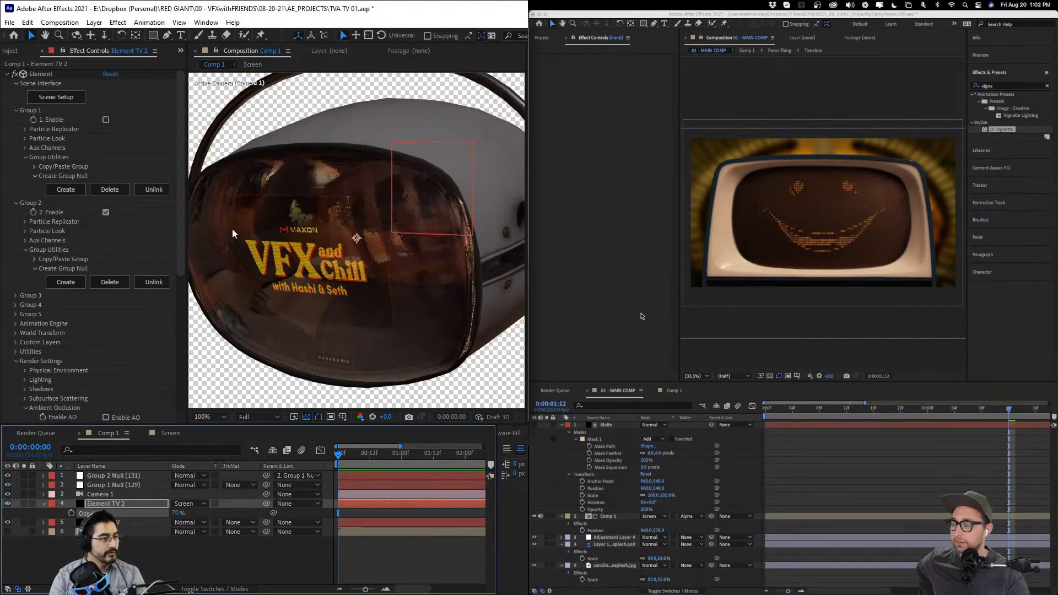
left_click(7, 74)
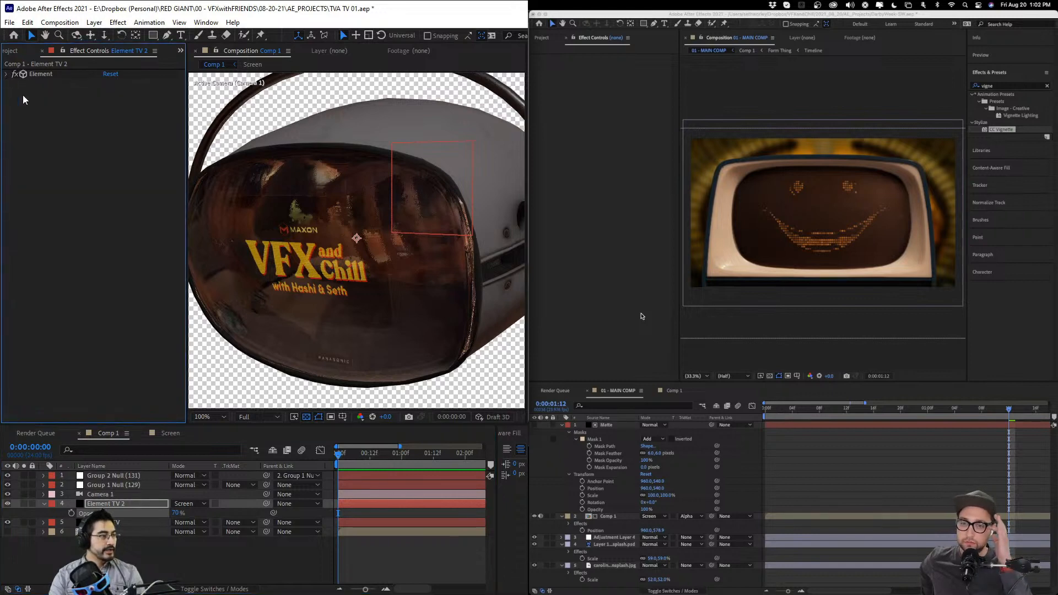
scroll(417, 262, "down", 4)
scroll(417, 263, "up", 2)
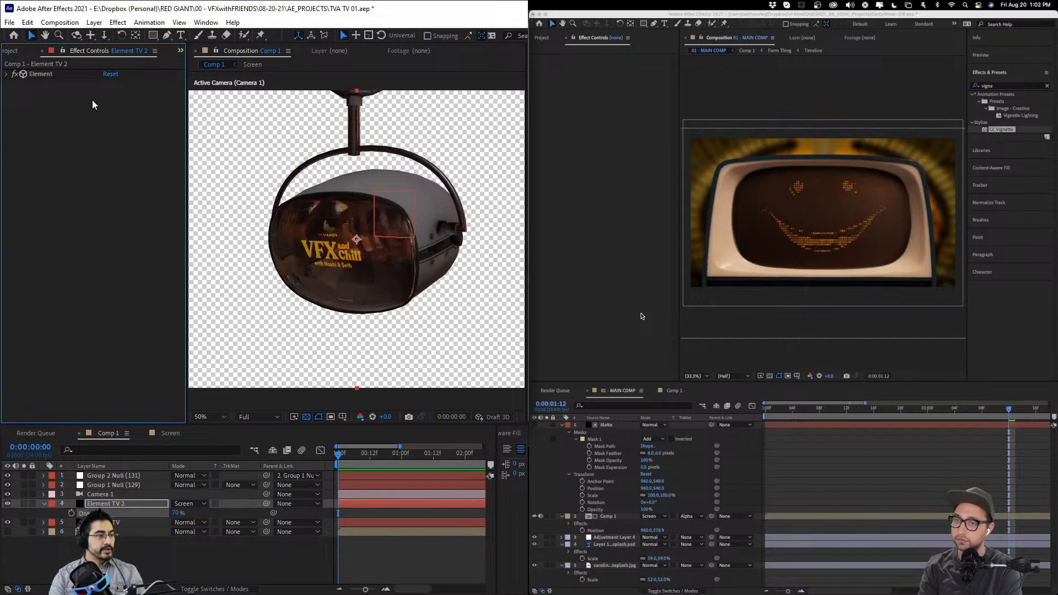
- Import Dark BG.jpg from the ELEMENTS folder and place it in Comp 1 beneath the TV layers
left_click(11, 50)
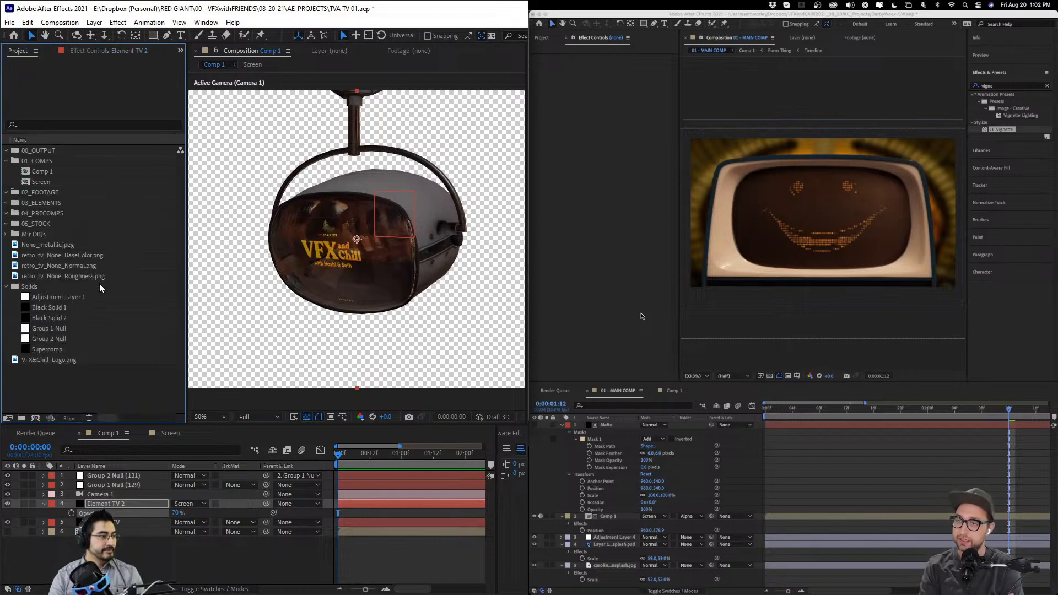
double_click(84, 387)
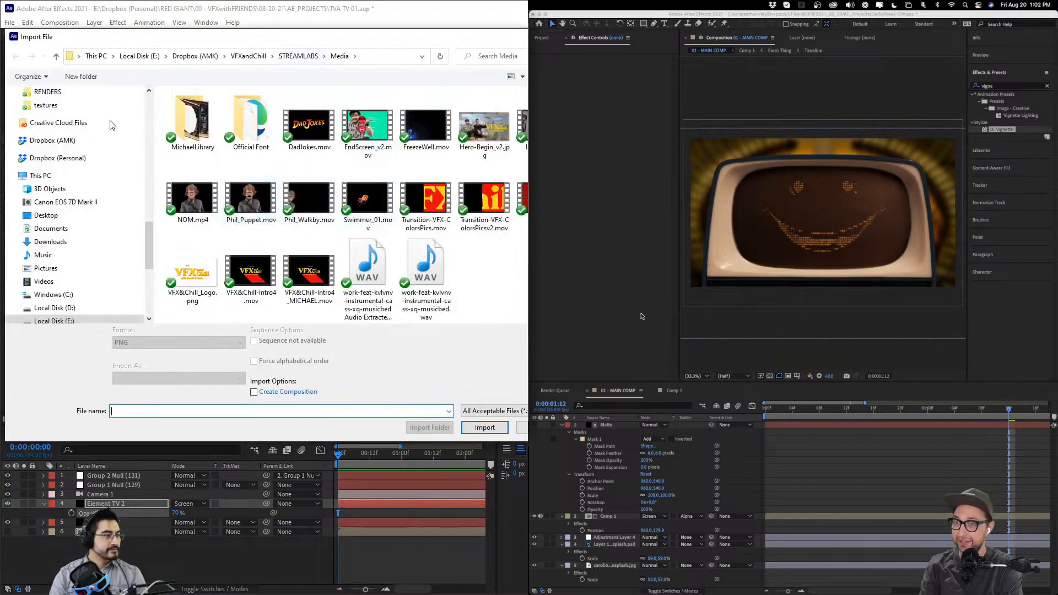
scroll(65, 148, "up", 2)
left_click(65, 147)
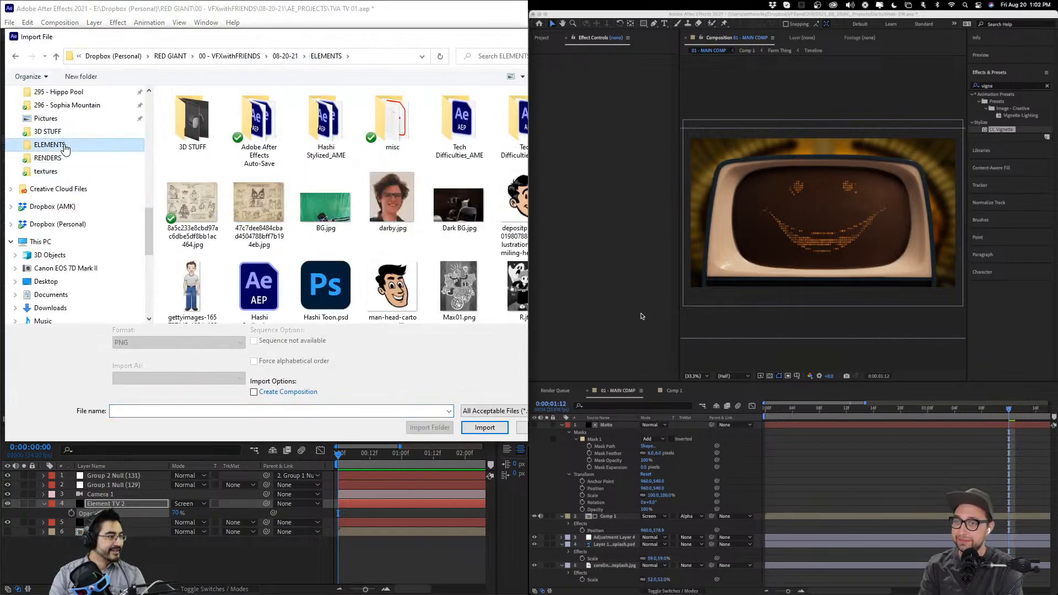
scroll(375, 173, "down", 1)
double_click(462, 190)
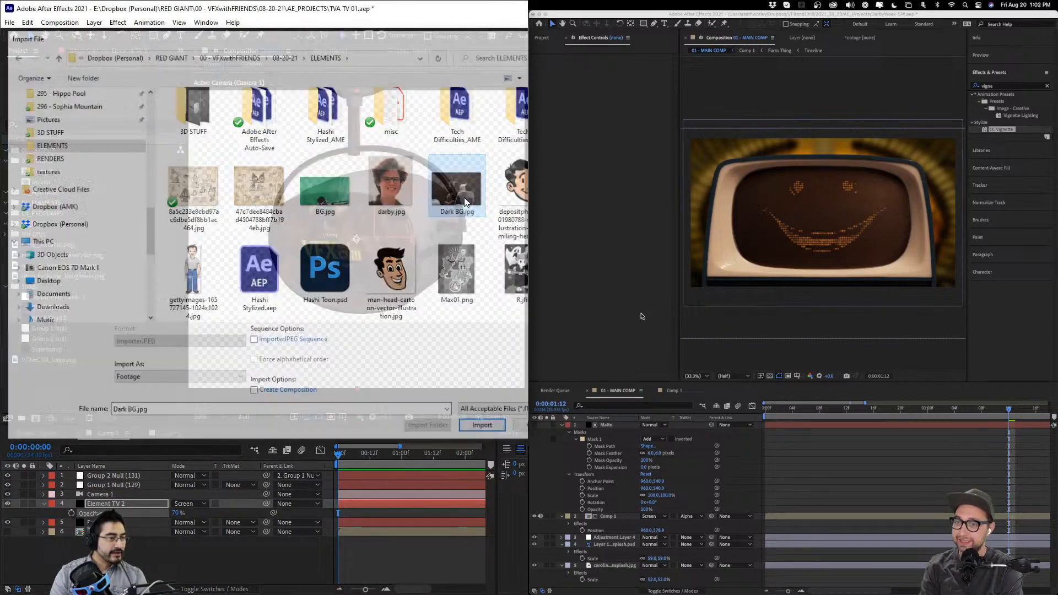
left_click_drag(39, 234, 155, 530)
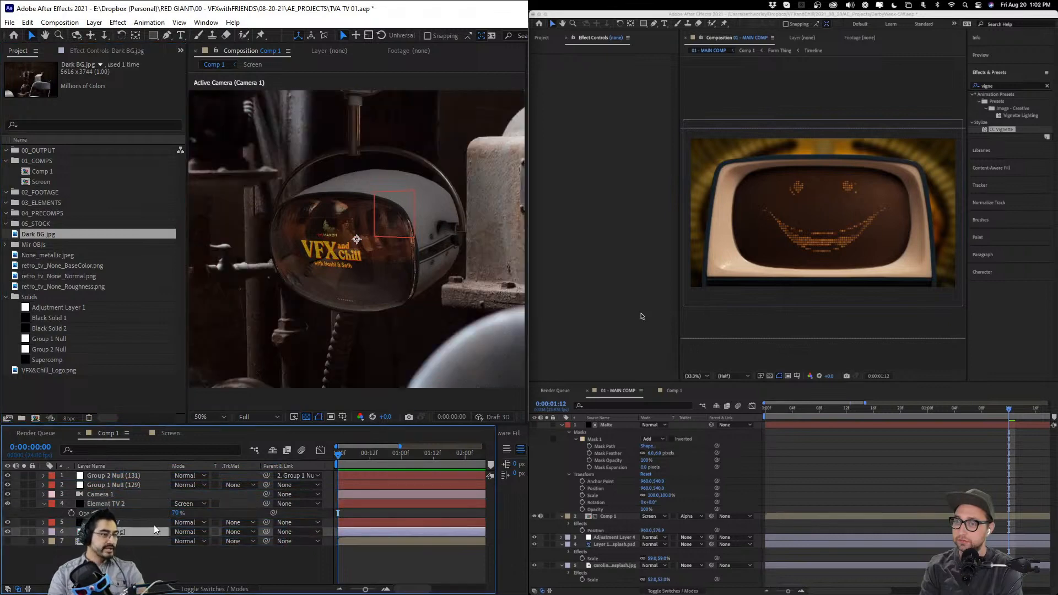
- Reposition the Dark BG image so its machinery frames the TV
key("comma")
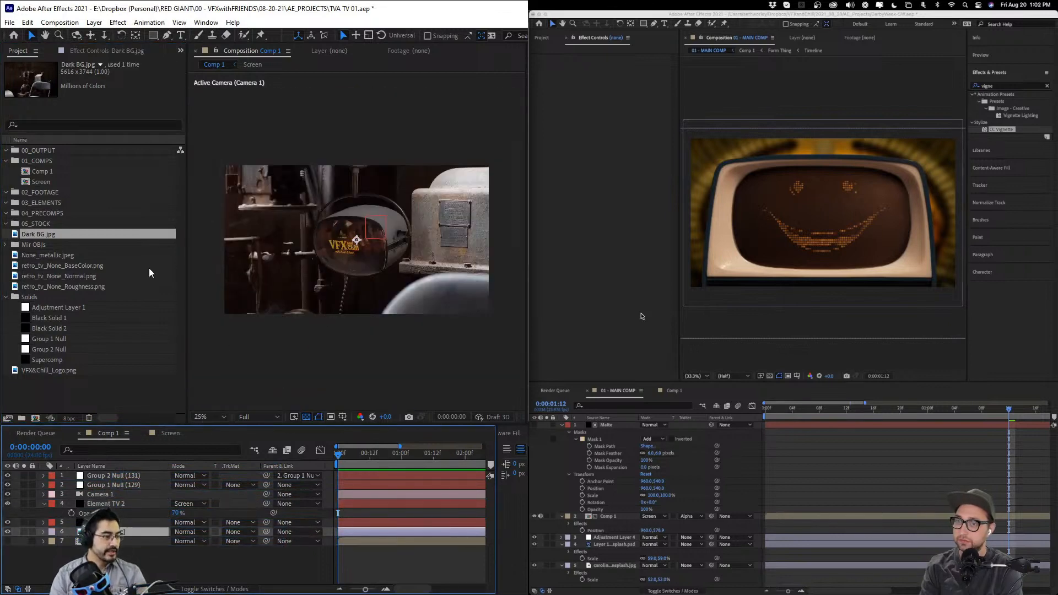
left_click_drag(333, 272, 474, 300)
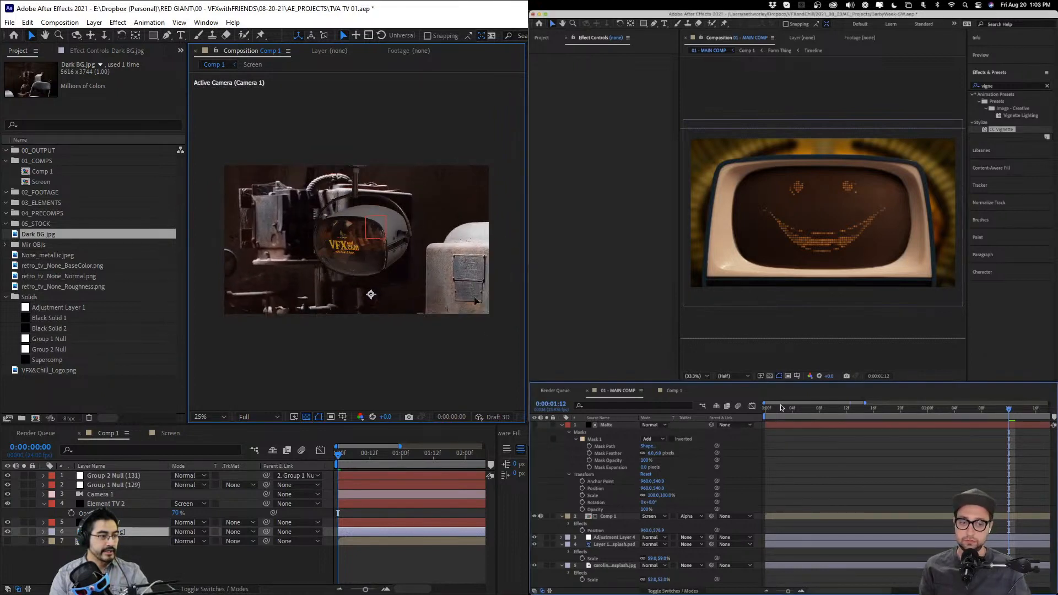
scroll(458, 297, "up", 2)
scroll(458, 297, "down", 2)
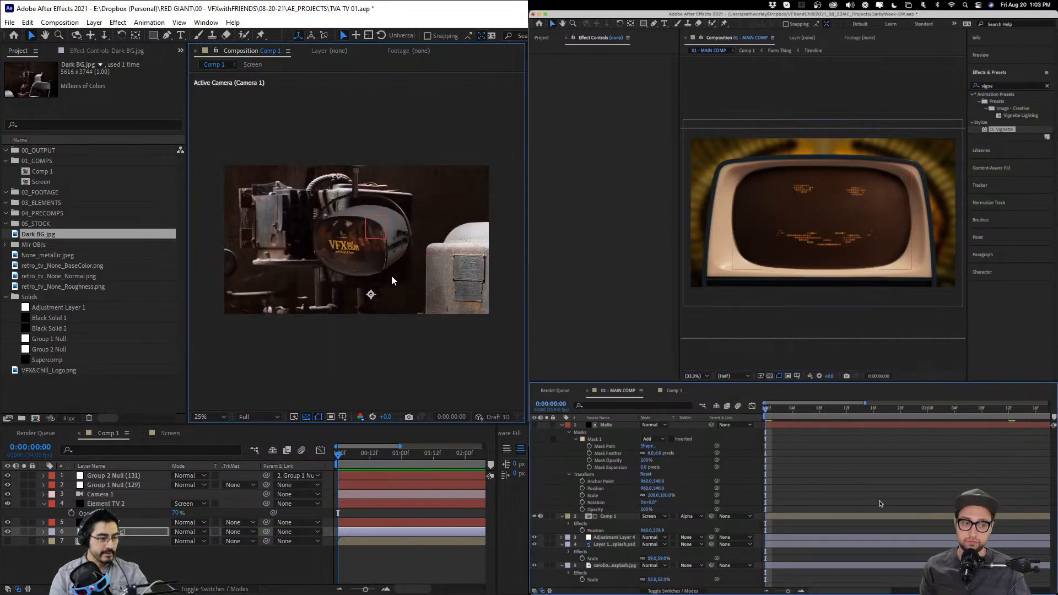
- Make the Dark BG layer 3D and move it in depth and sideways behind the TV
key("c")
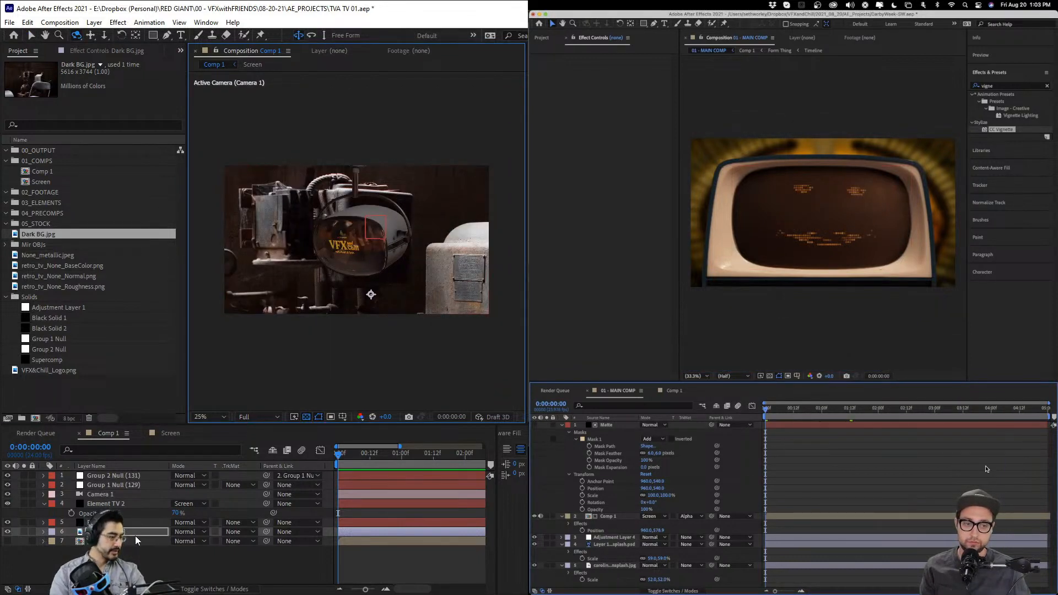
left_click(134, 535)
key("F4")
left_click(232, 532)
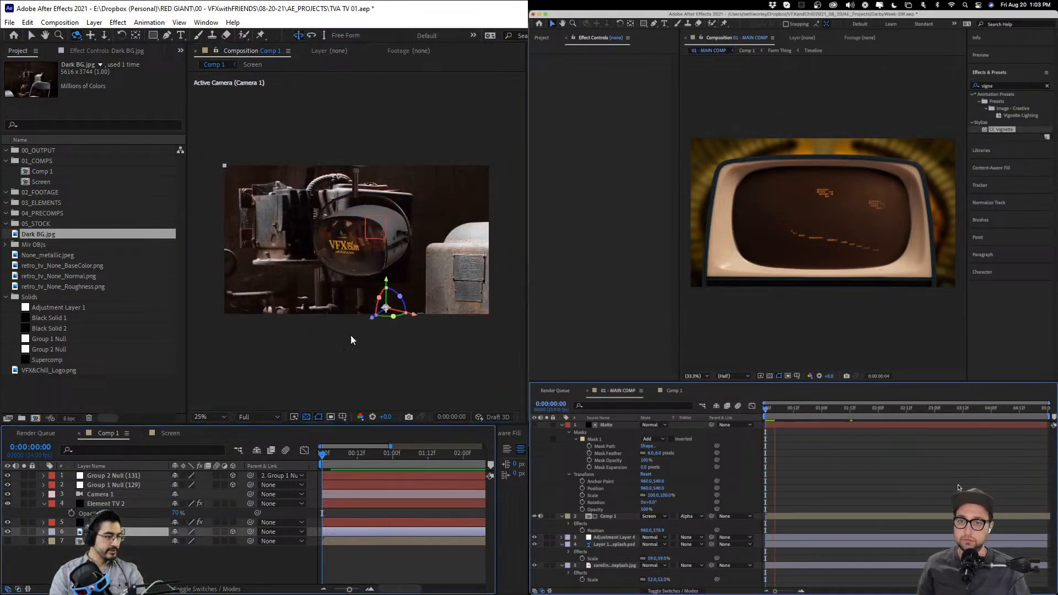
key("v")
left_click_drag(378, 319, 218, 70)
key("c")
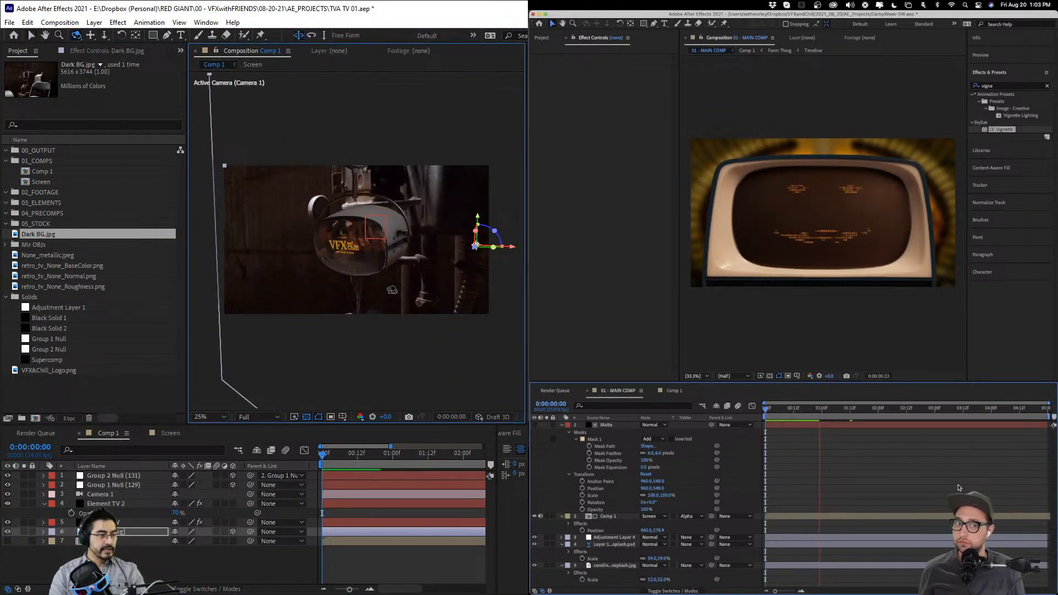
mouse_move(400, 286)
left_mouse_down()
mouse_move(378, 298)
mouse_move(385, 291)
left_mouse_up()
key("ctrl+z")
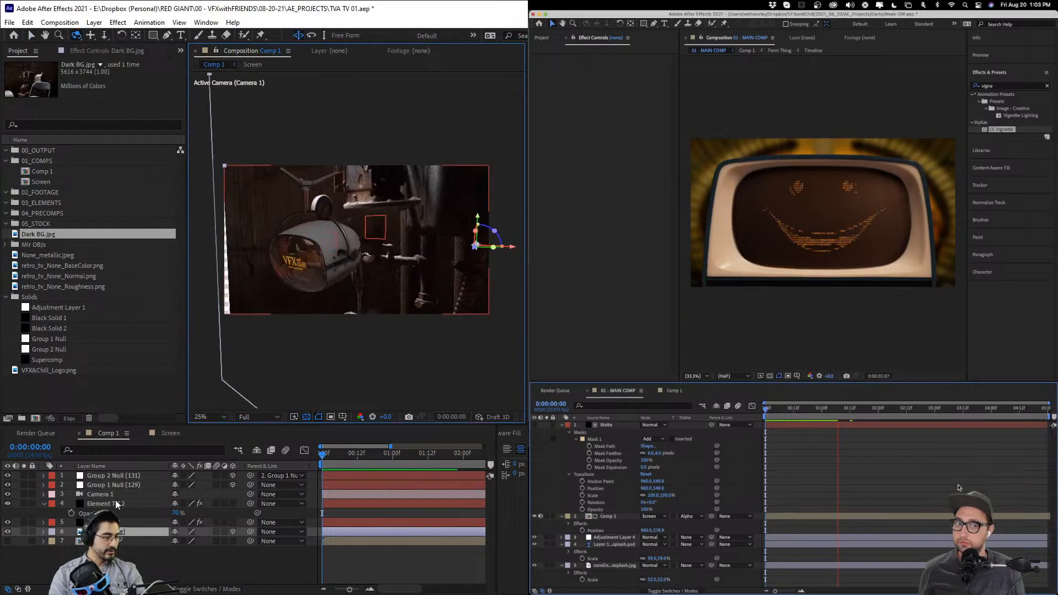
- Pan and dolly Camera 1 into a close-up of the TV screen against the dark background
left_click(108, 503)
left_click(132, 486)
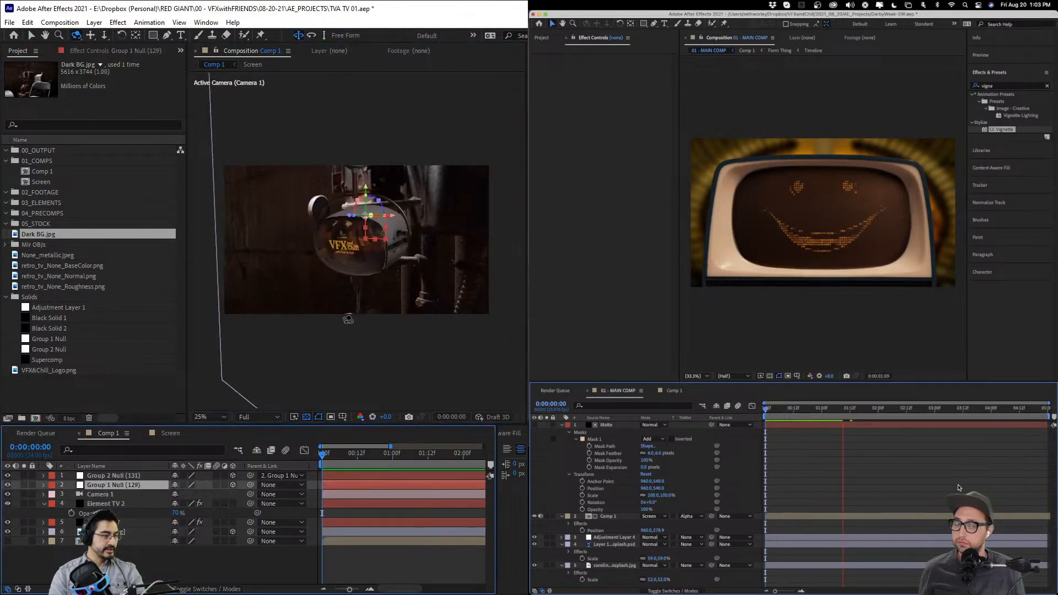
key("c")
left_click_drag(349, 317, 365, 242)
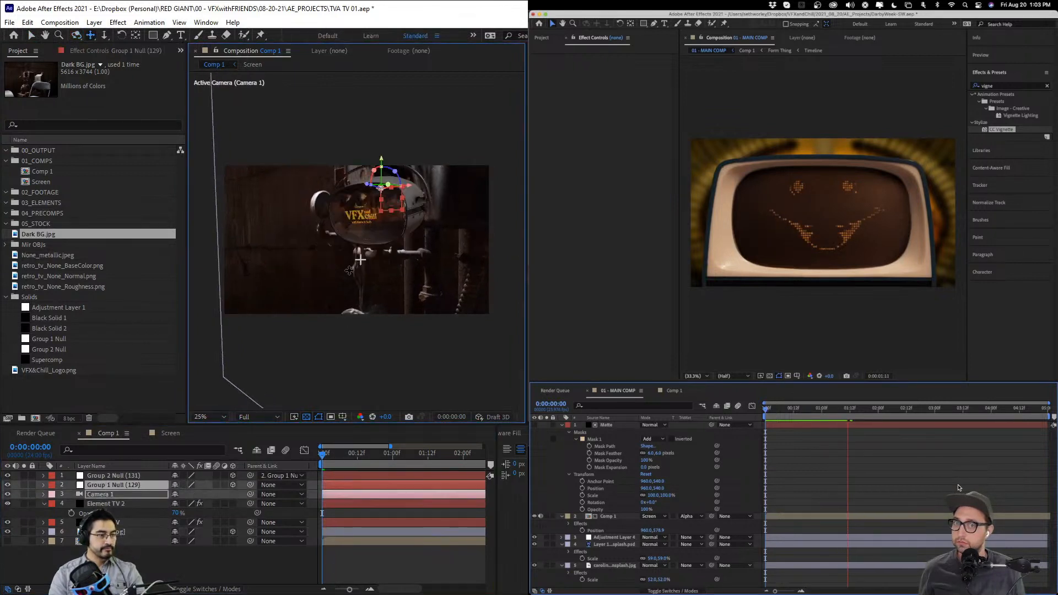
key("c")
key("c")
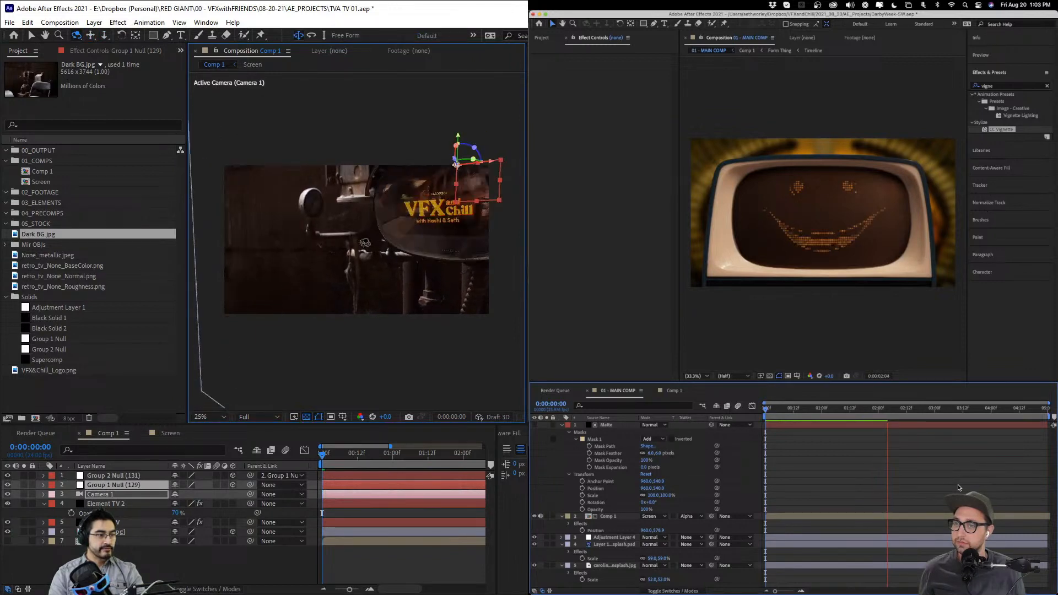
scroll(365, 242, "up", 4)
key("c")
left_click_drag(467, 187, 263, 257)
key("c")
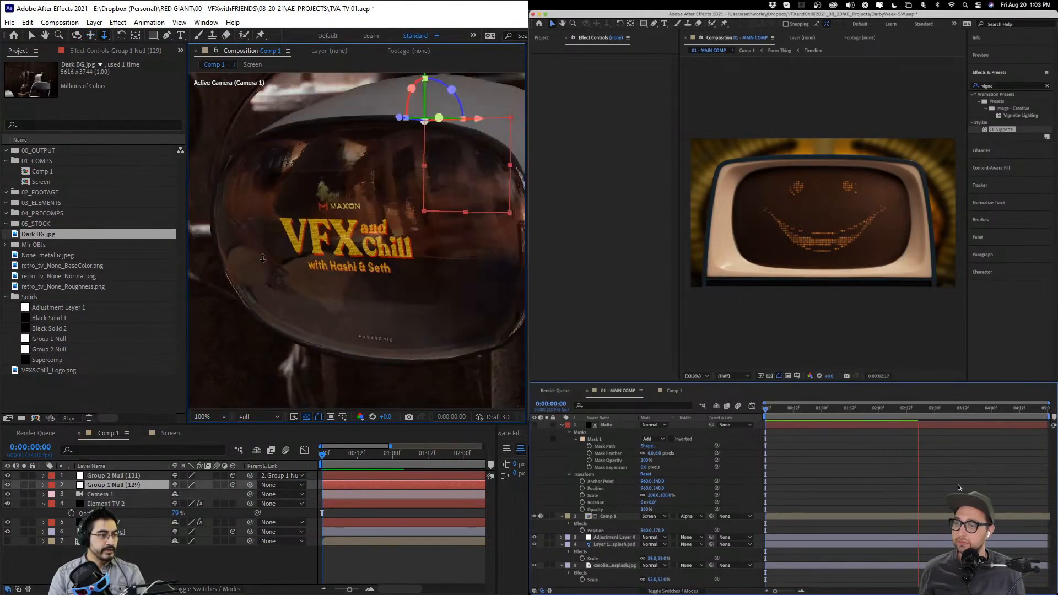
- Examine the Element effect on the Element TV layer, including its groups and custom texture map assignments
left_click(122, 50)
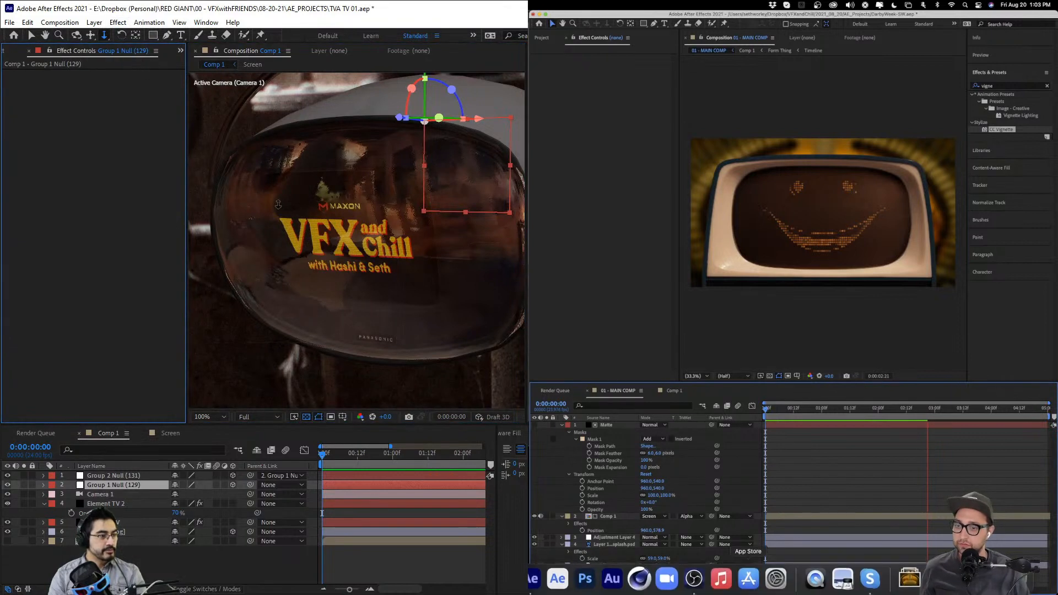
left_click_drag(116, 541, 57, 143)
left_click(114, 503)
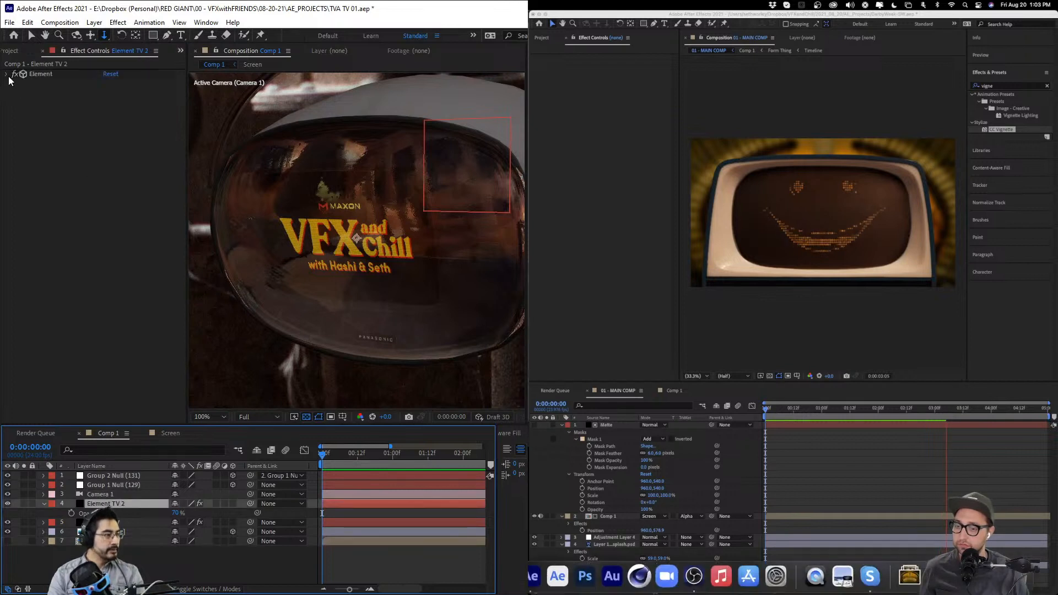
left_click(105, 522)
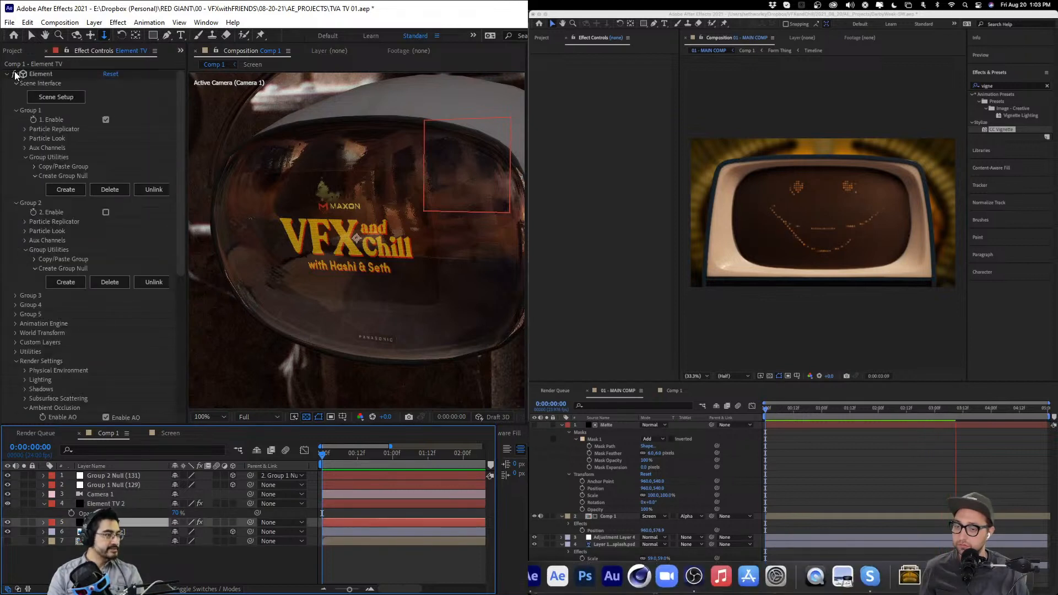
left_click(15, 110)
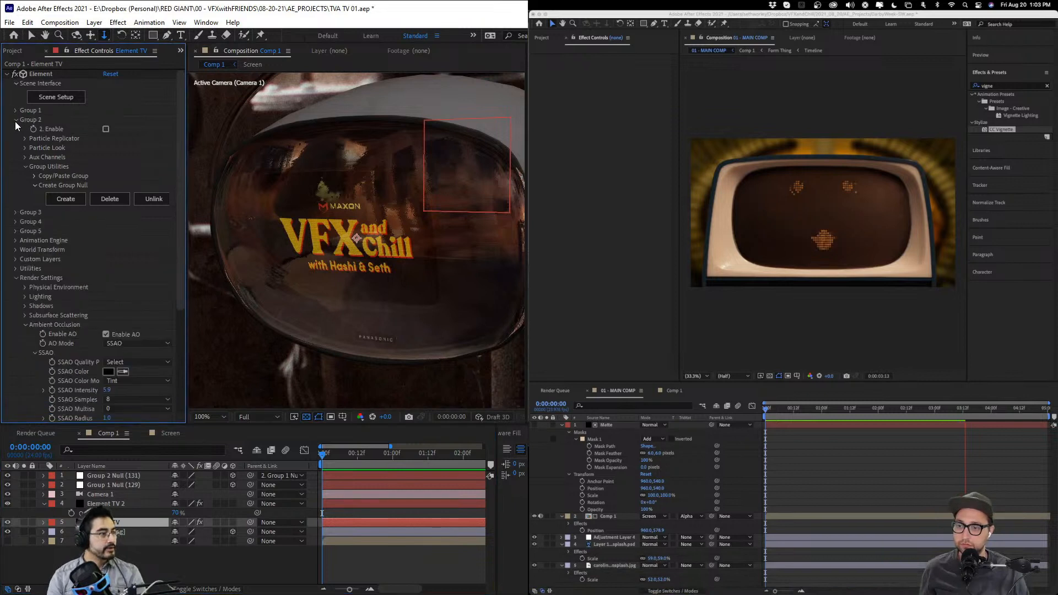
left_click(15, 119)
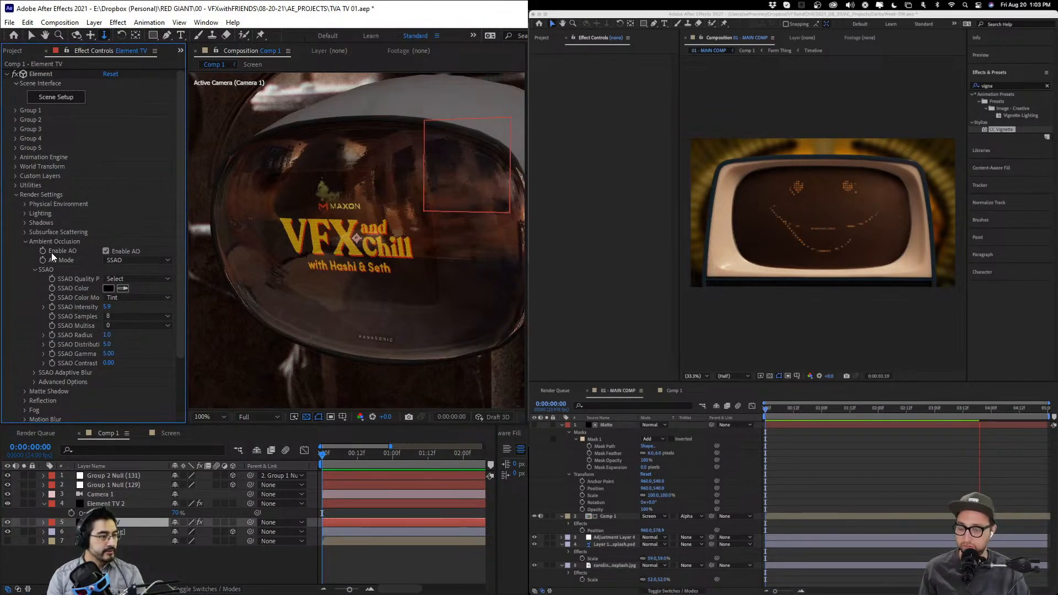
left_click(15, 176)
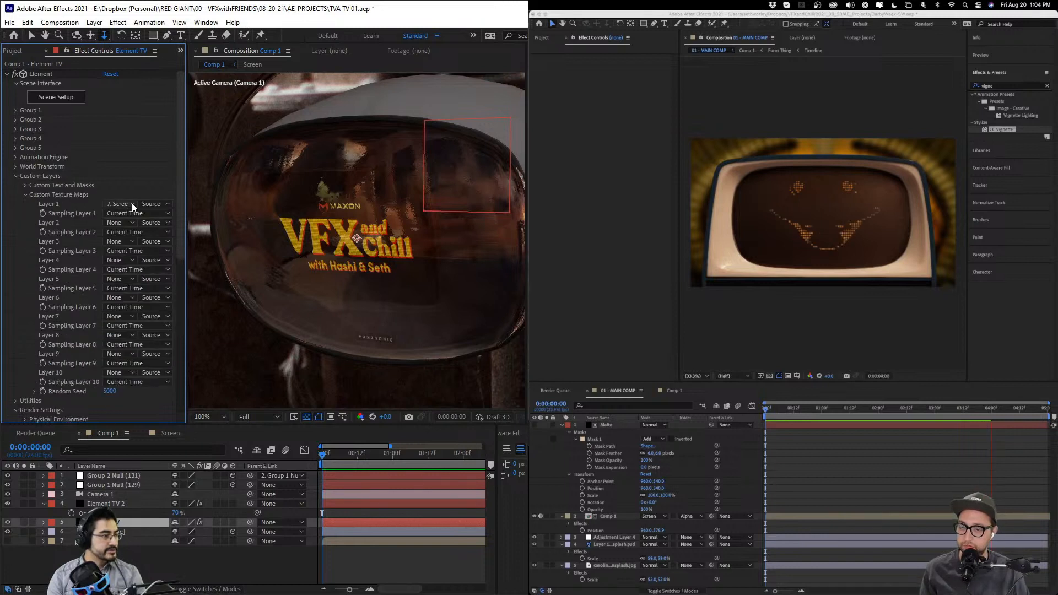
left_click(15, 176)
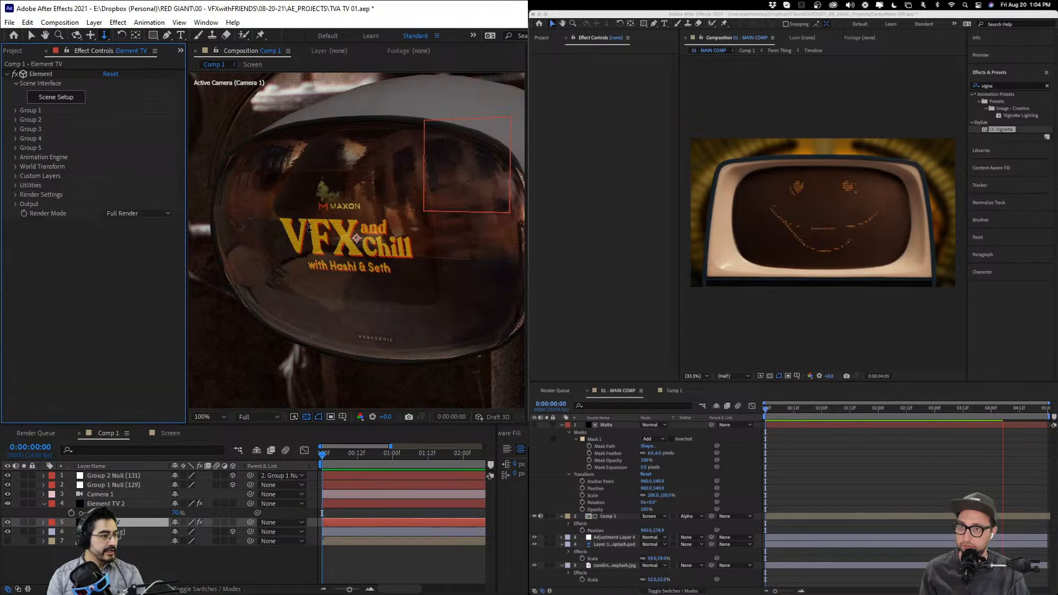
left_click(15, 175)
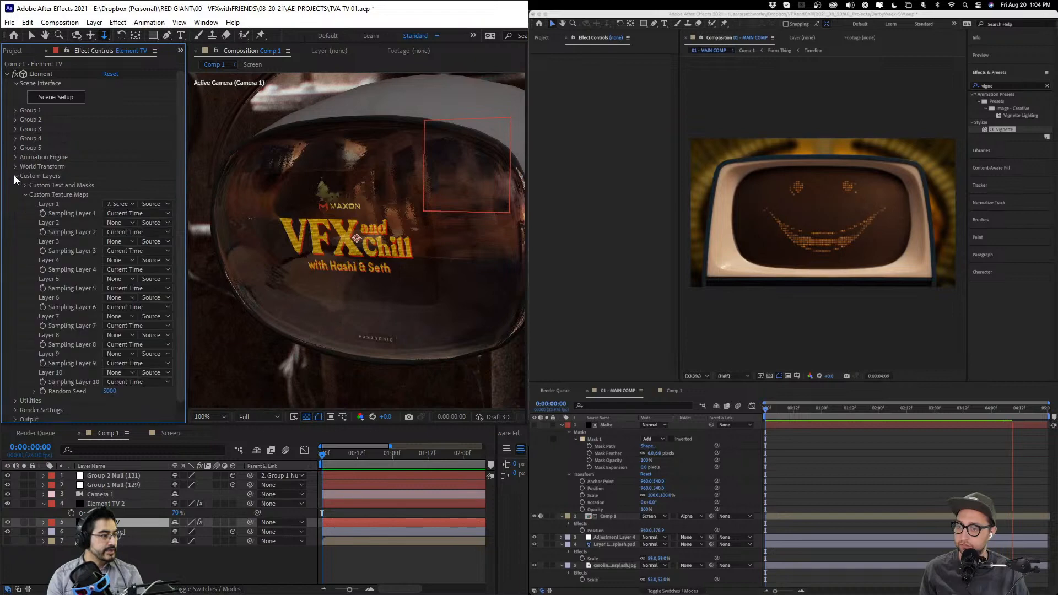
left_click(15, 175)
- Enable Glow in the Element effect's render settings on the Element TV layer
left_click(15, 194)
scroll(44, 215, "down", 2)
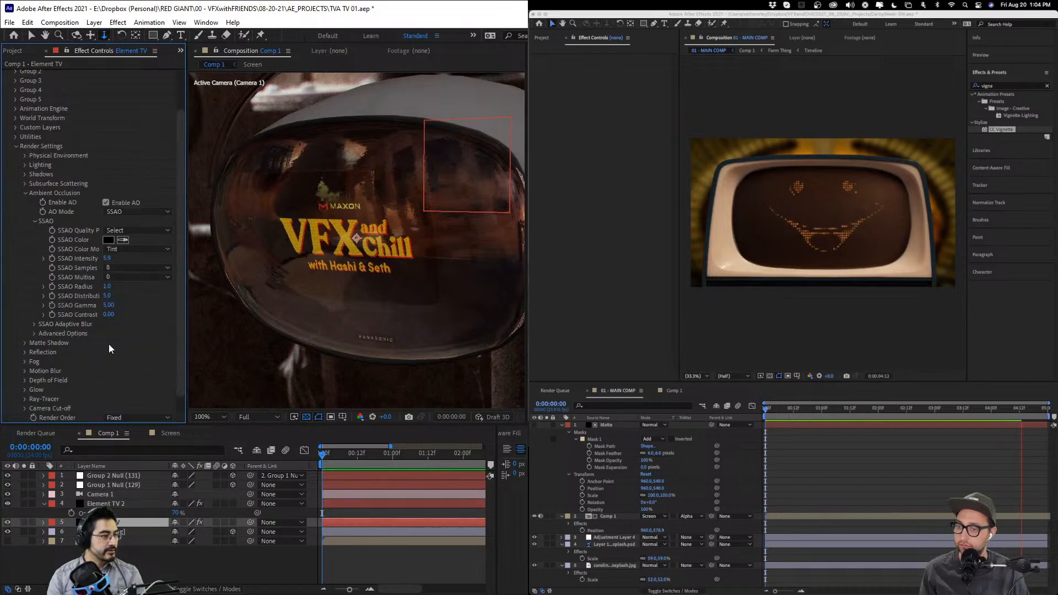
left_click(26, 194)
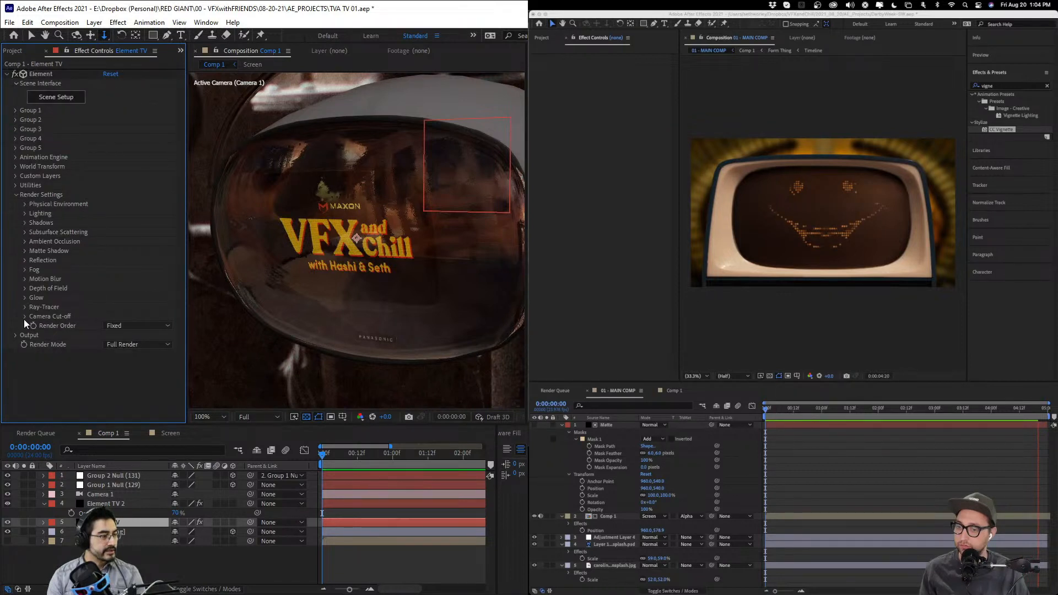
left_click(24, 297)
left_click(106, 277)
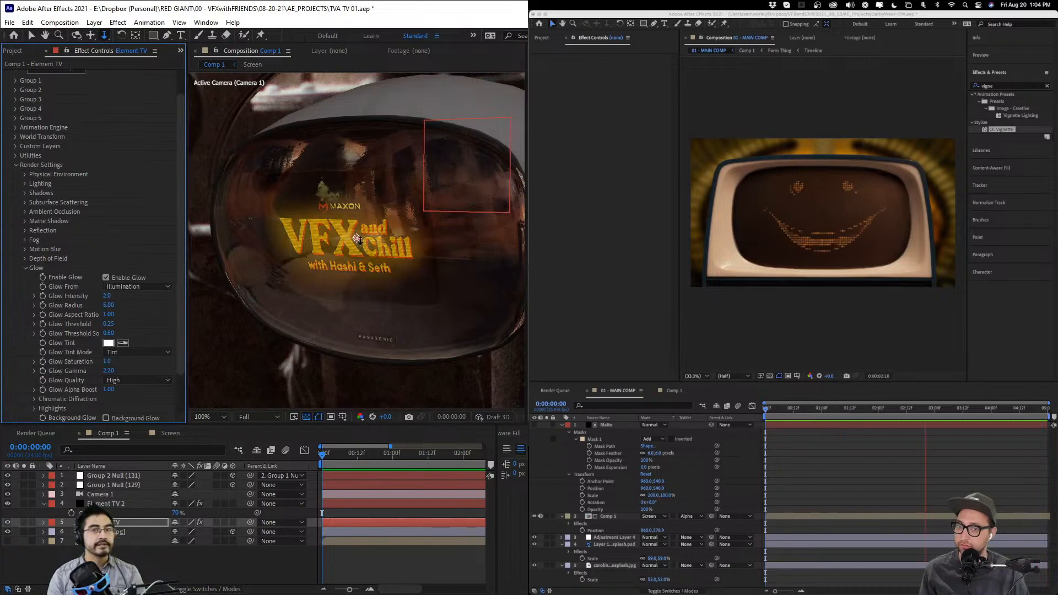
- Orbit Camera 1 slightly around the TV to see its screen from a higher angle in the full frame
key("c")
left_click_drag(357, 238, 363, 266)
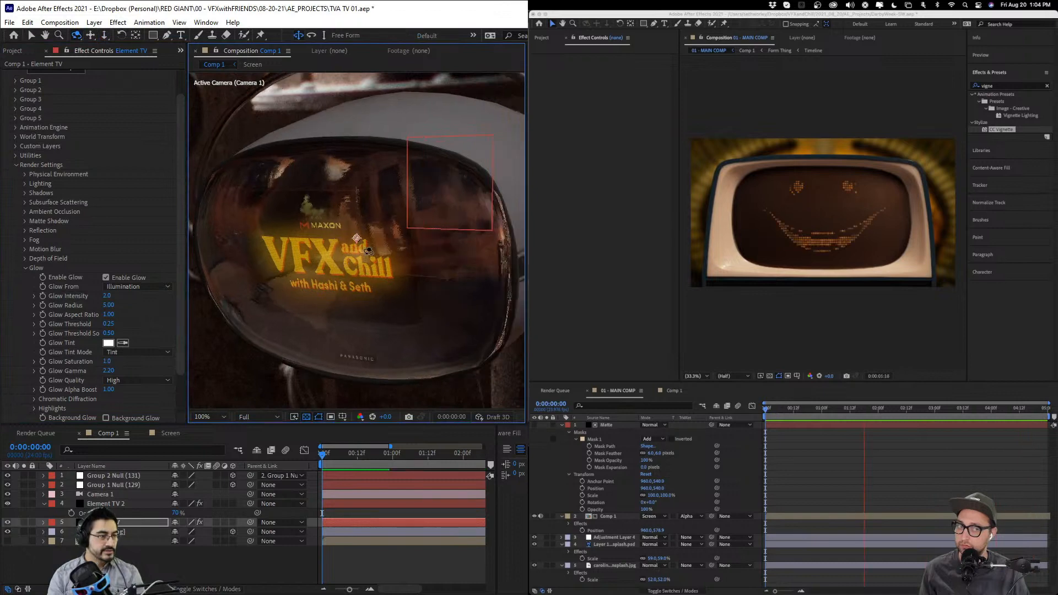
scroll(368, 251, "up", 2)
scroll(368, 251, "down", 2)
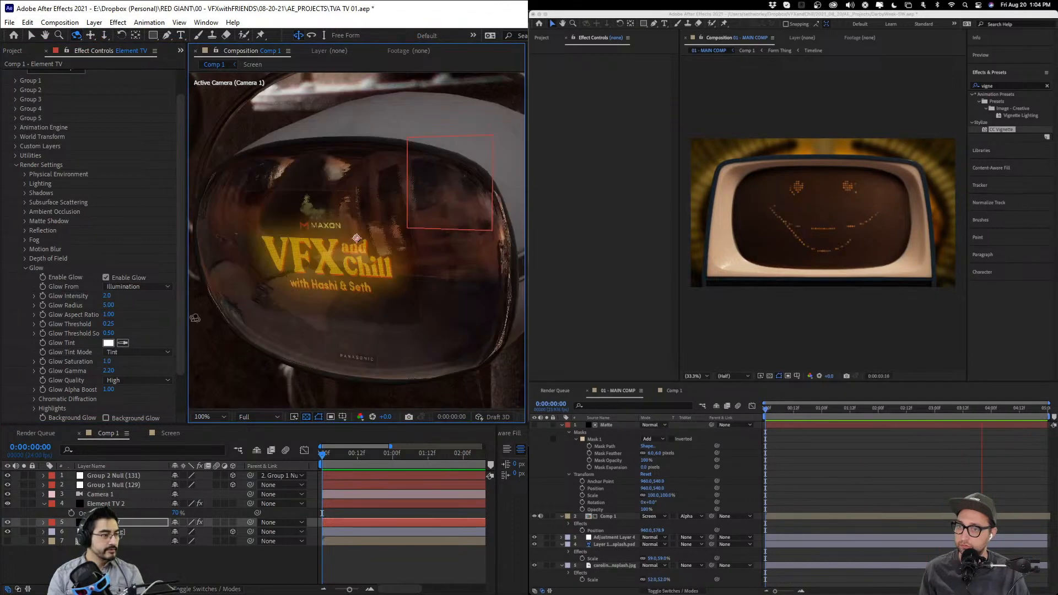
scroll(195, 318, "down", 1)
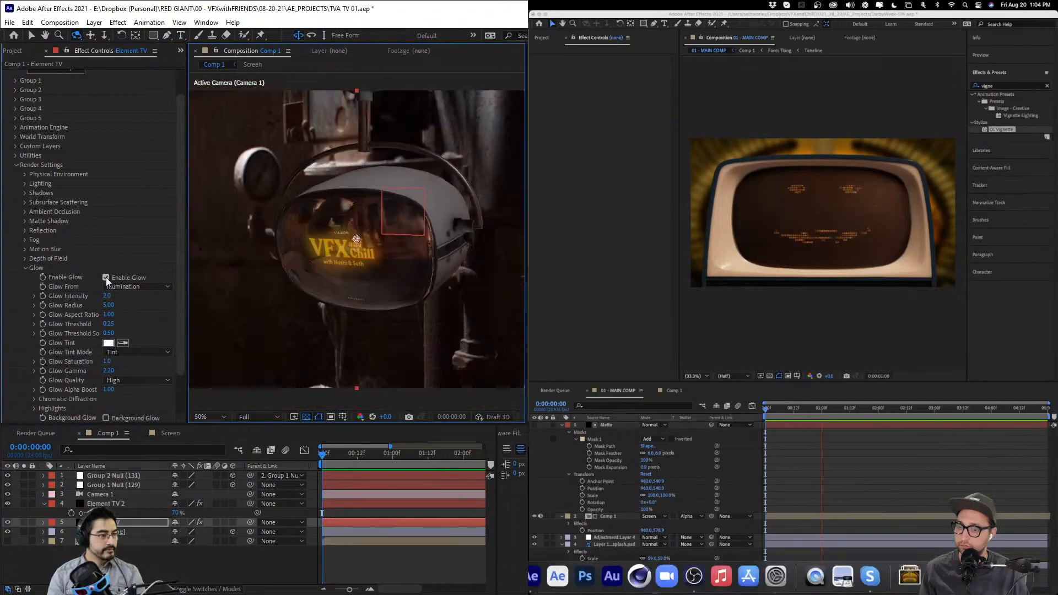
- Compare the TV with and without Glow, leaving Glow disabled in the Element effect
left_click(107, 277)
left_click(107, 277)
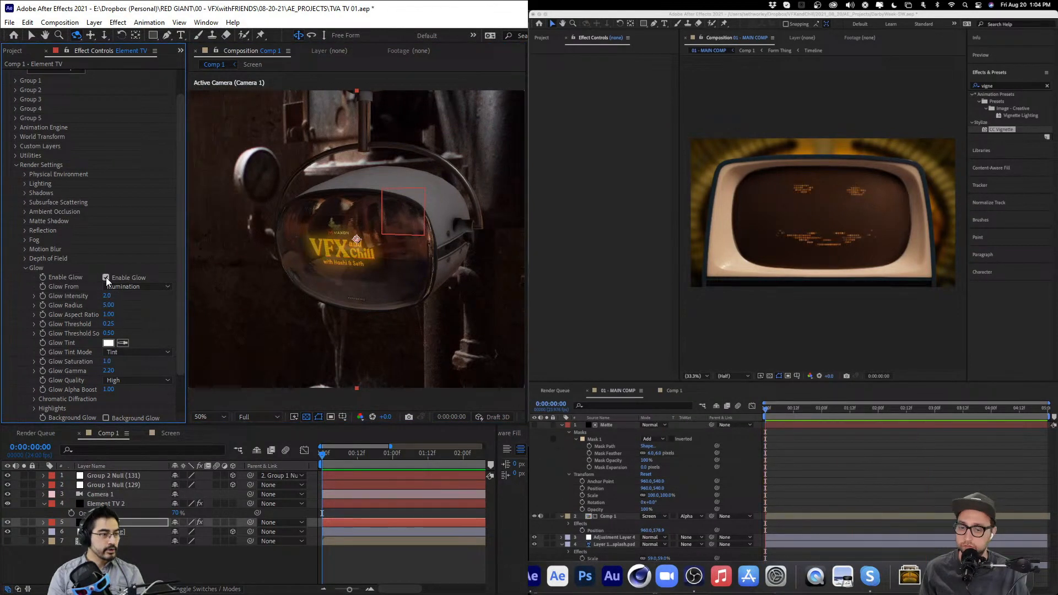
left_click(107, 277)
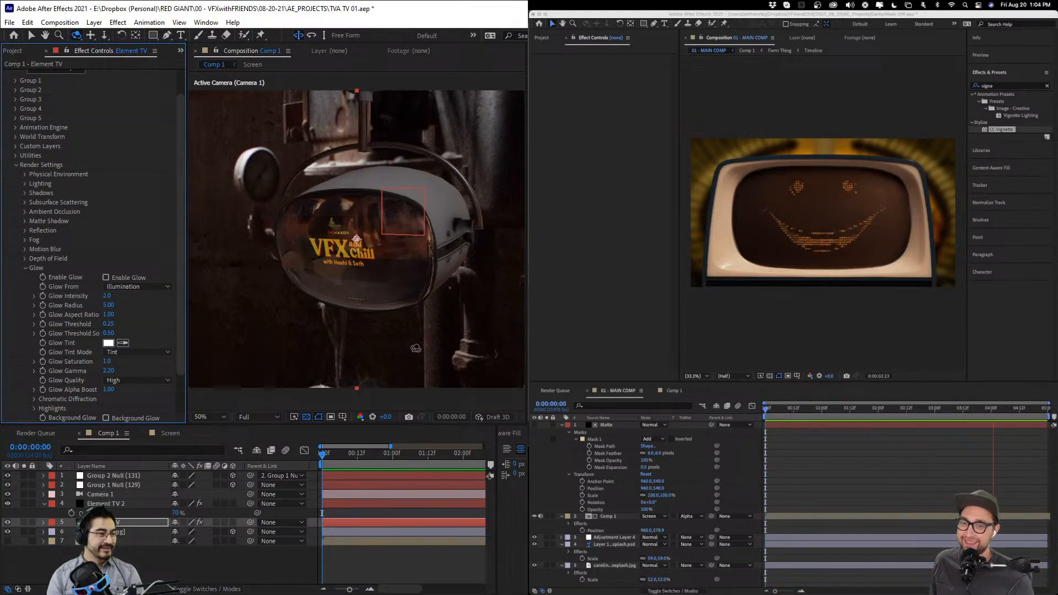
- Select the Camera 1 layer and save the project
left_click(112, 496)
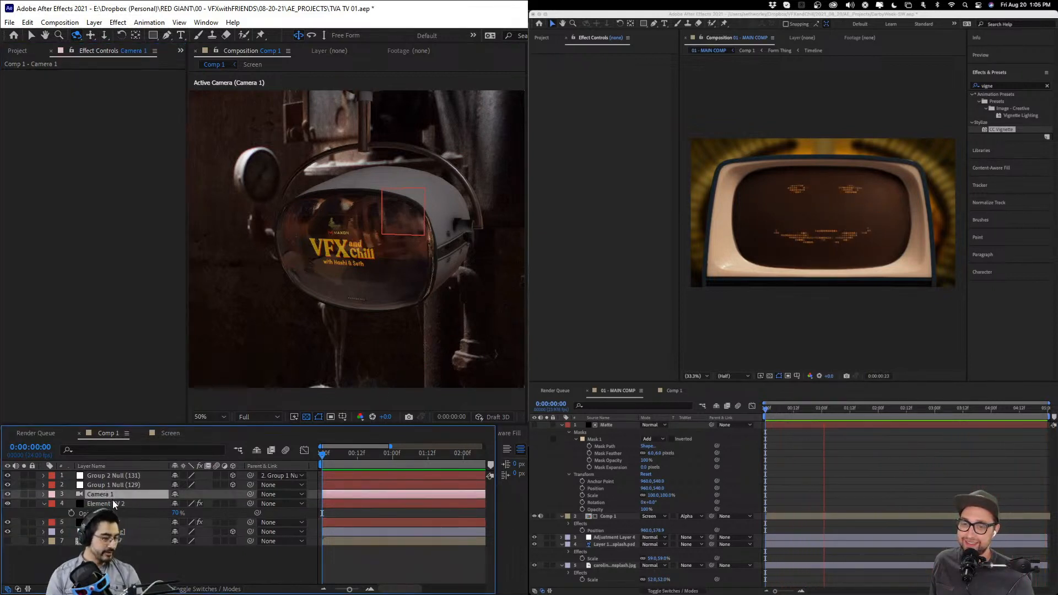
key("ctrl+s")
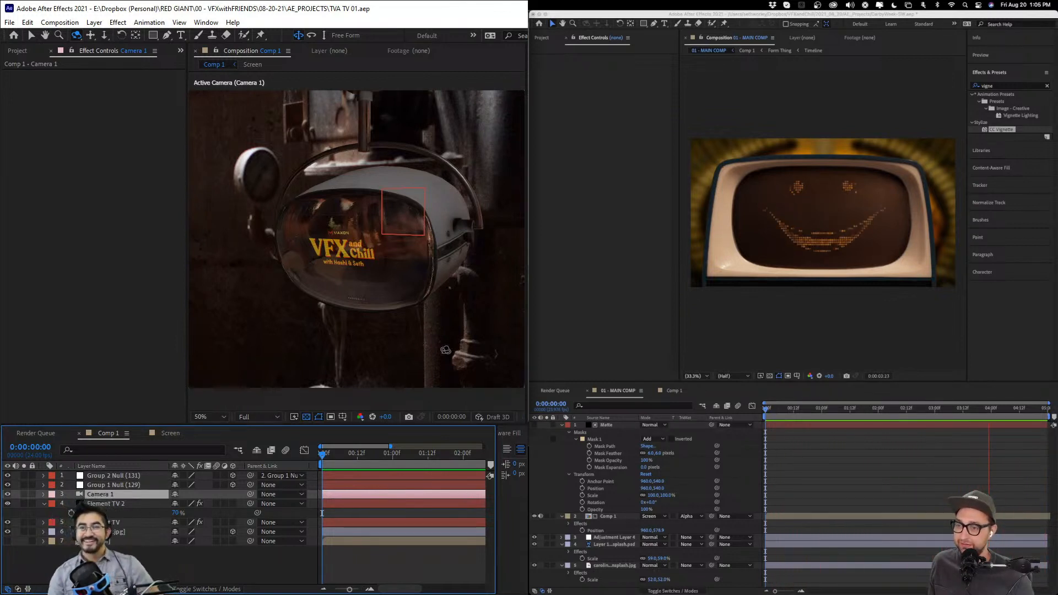
left_click(404, 257)
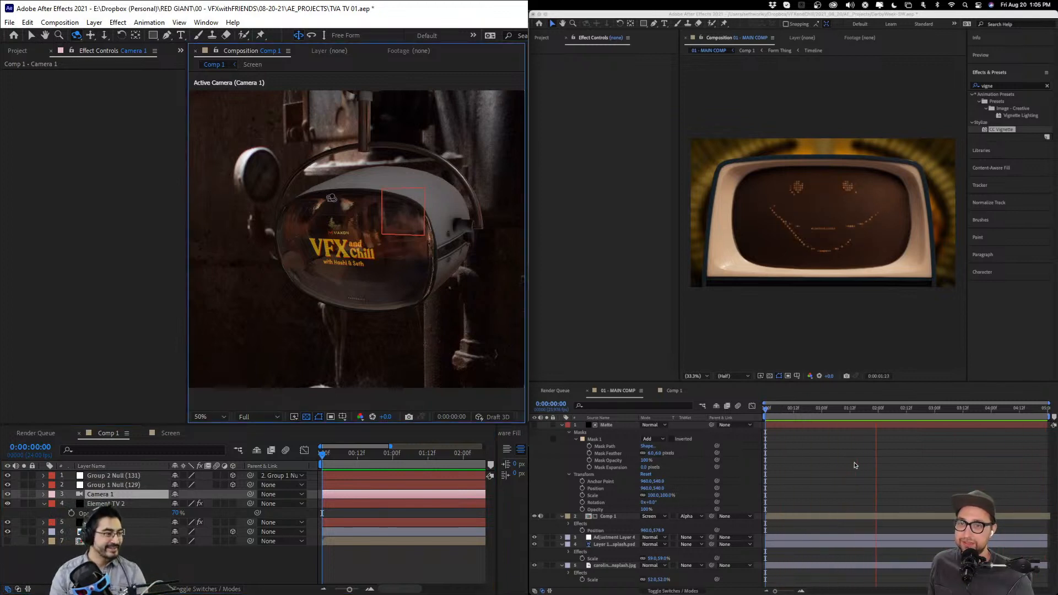
- Duplicate Comp 1 within the 01_COMPS folder and keep the copy named Comp 2
left_click(20, 51)
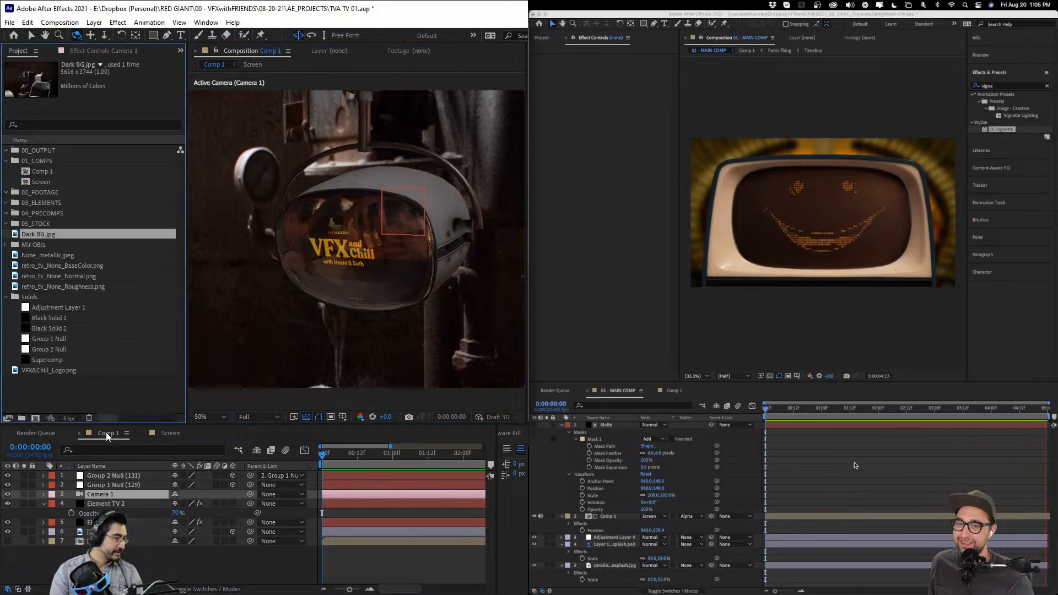
left_click(47, 173)
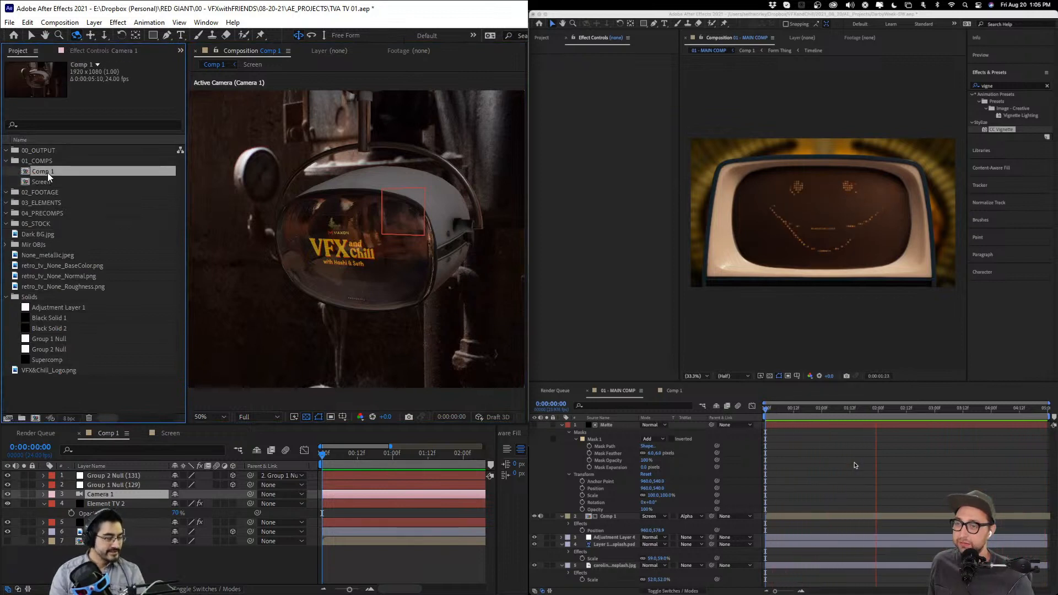
key("ctrl+d")
key("Return")
left_click(55, 181)
key("BackSpace")
key("BackSpace")
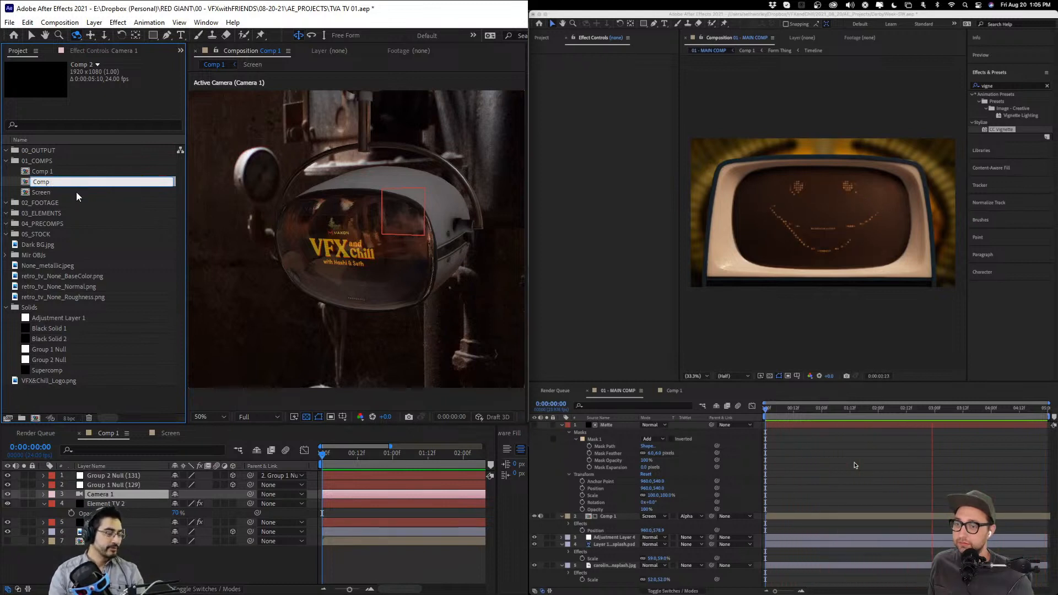
type("2")
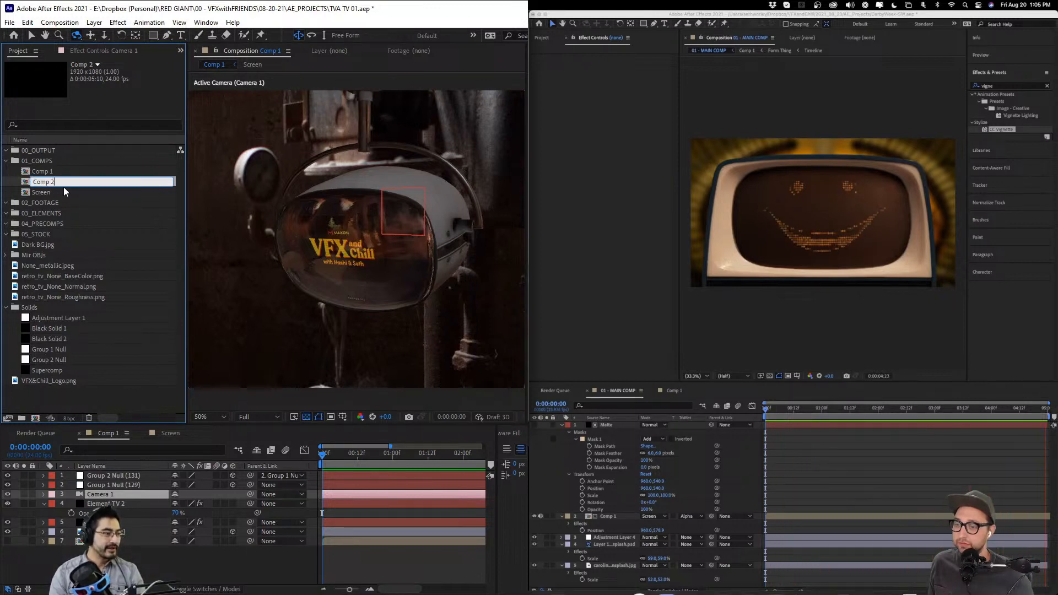
left_click(64, 175)
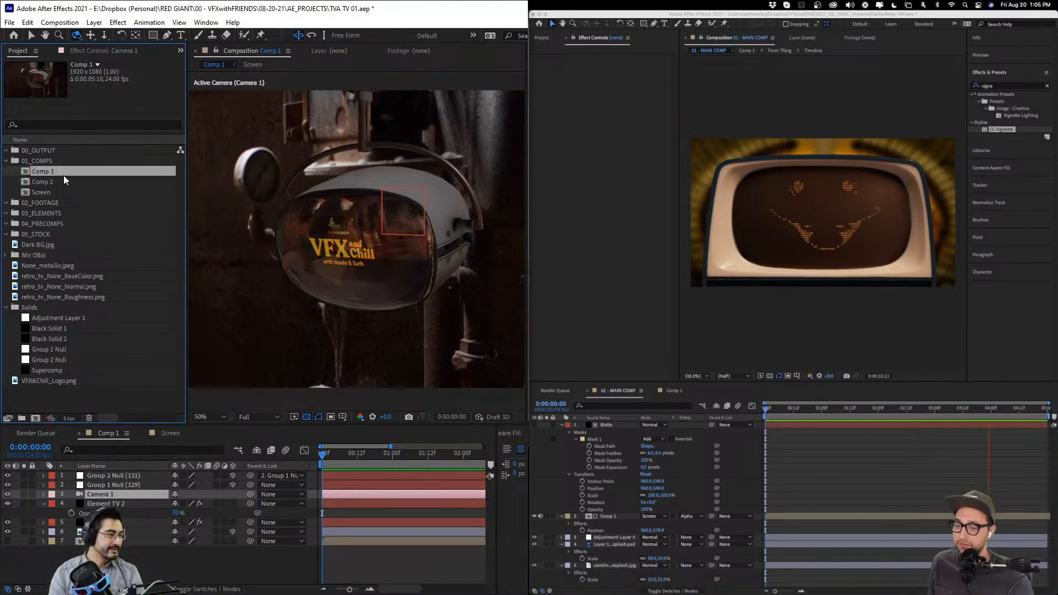
- Open Comp 2 in place of Comp 1, order its timeline ahead of Screen, and save the project
left_click(58, 180)
left_click(52, 173)
left_click(54, 182)
double_click(54, 183)
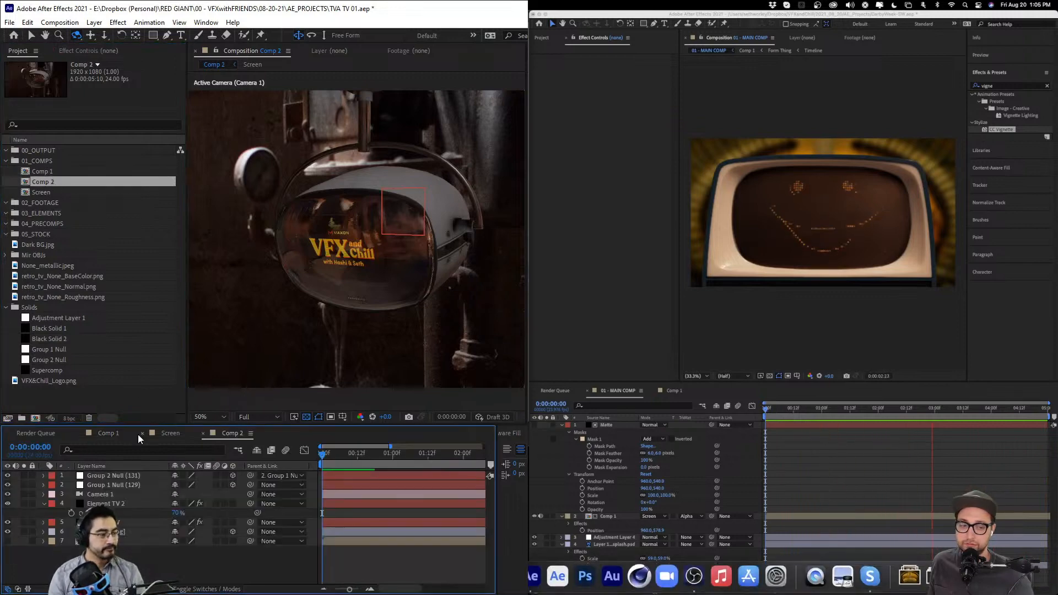
left_click(85, 433)
left_click(77, 432)
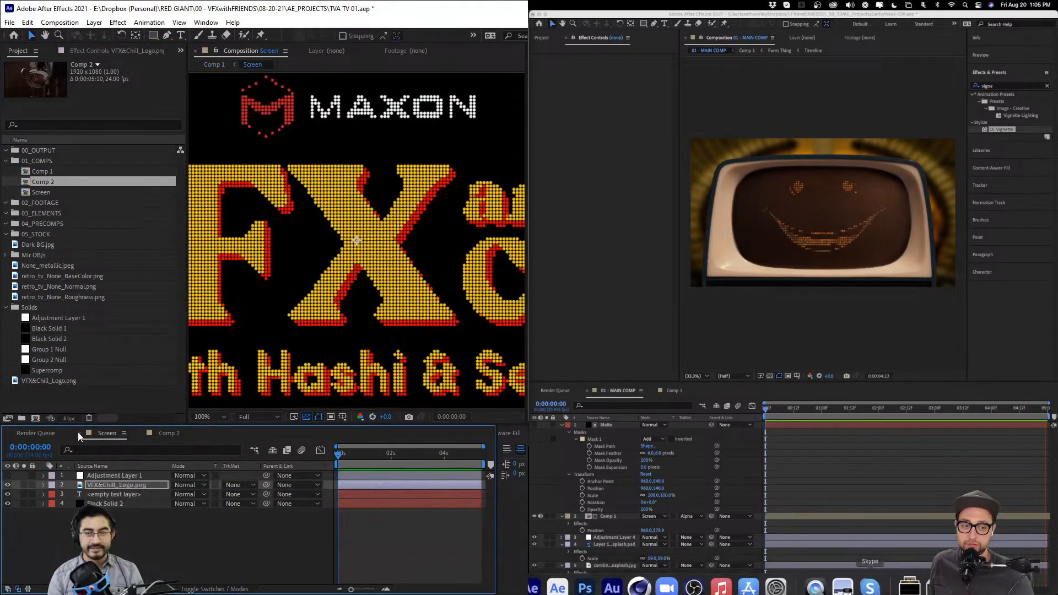
key("ctrl+s")
left_click(167, 432)
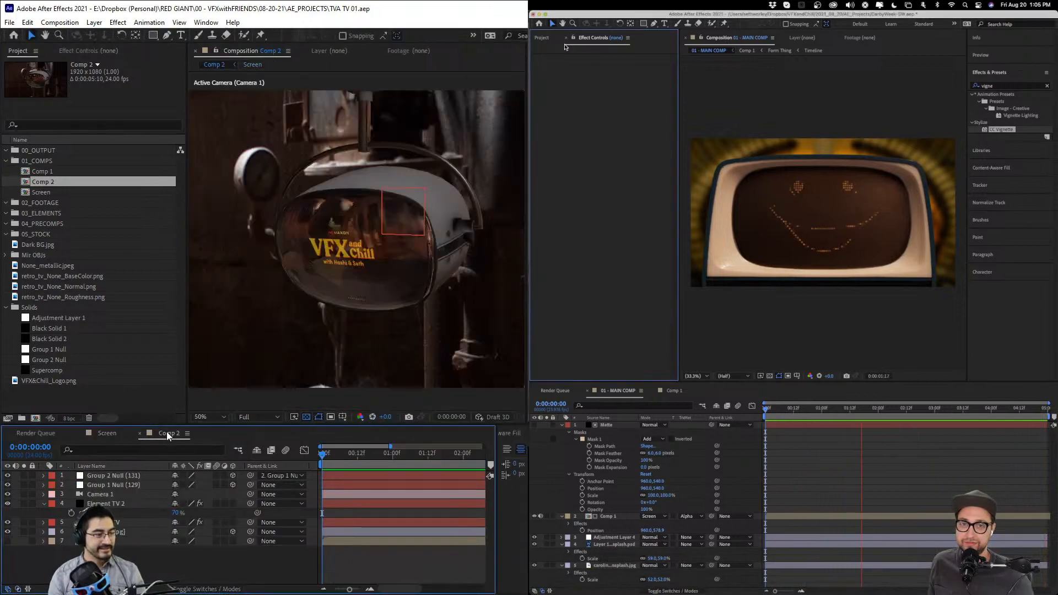
left_click_drag(170, 432, 130, 434)
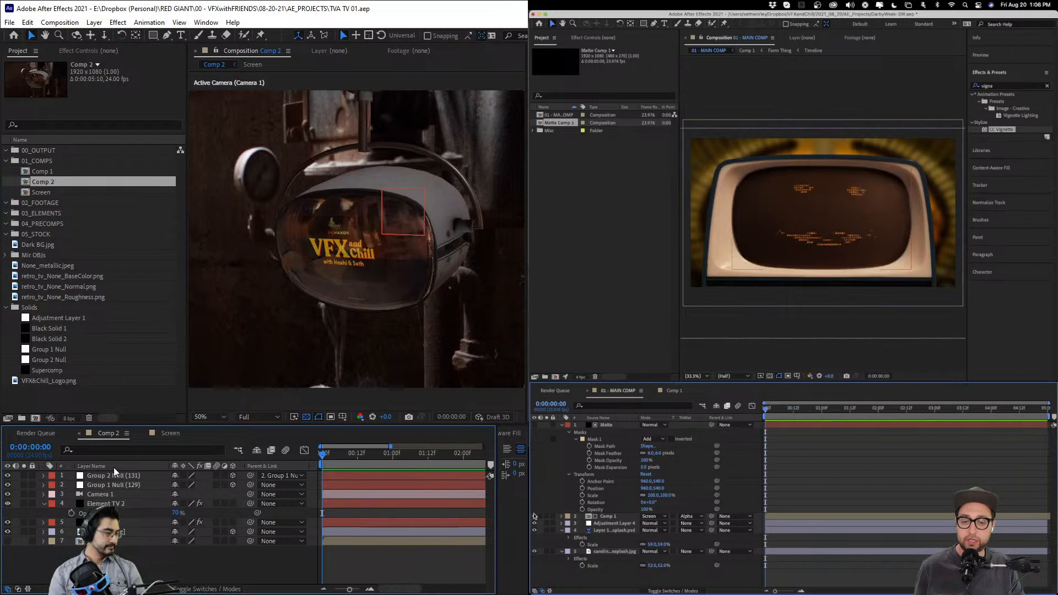
- Increase the Zoom in Camera 1's camera options in Comp 2 to 3647.4 pixels
left_click(100, 494)
key("a")
key("a")
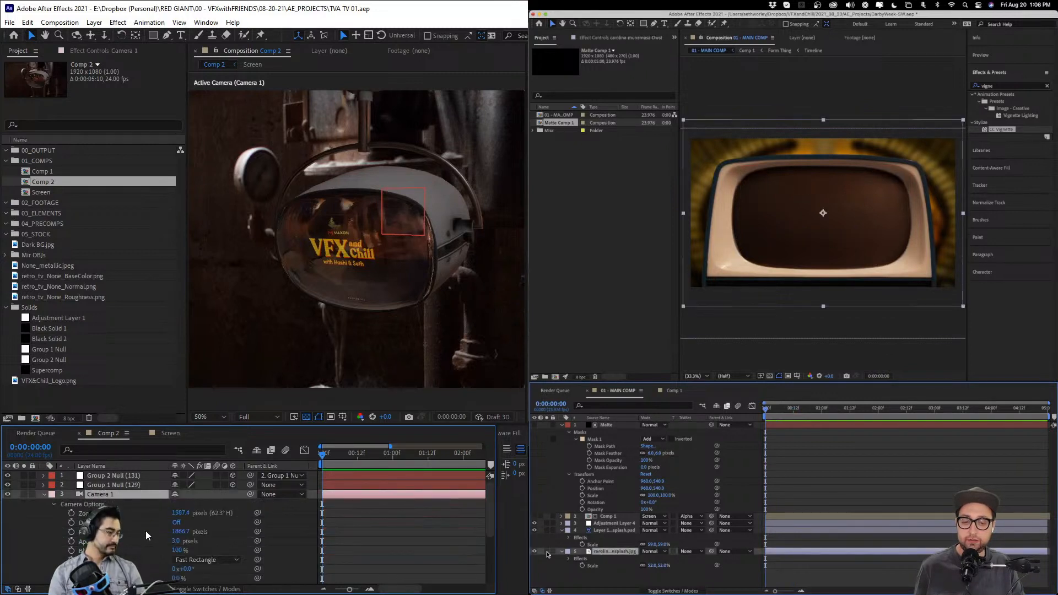
scroll(148, 529, "down", 2)
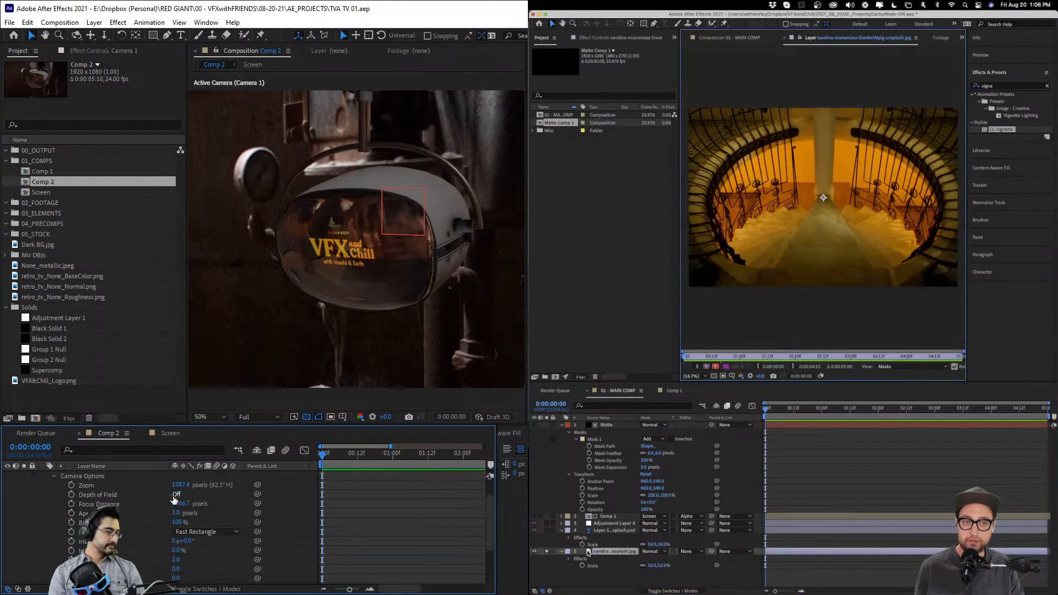
left_click_drag(181, 486, 301, 485)
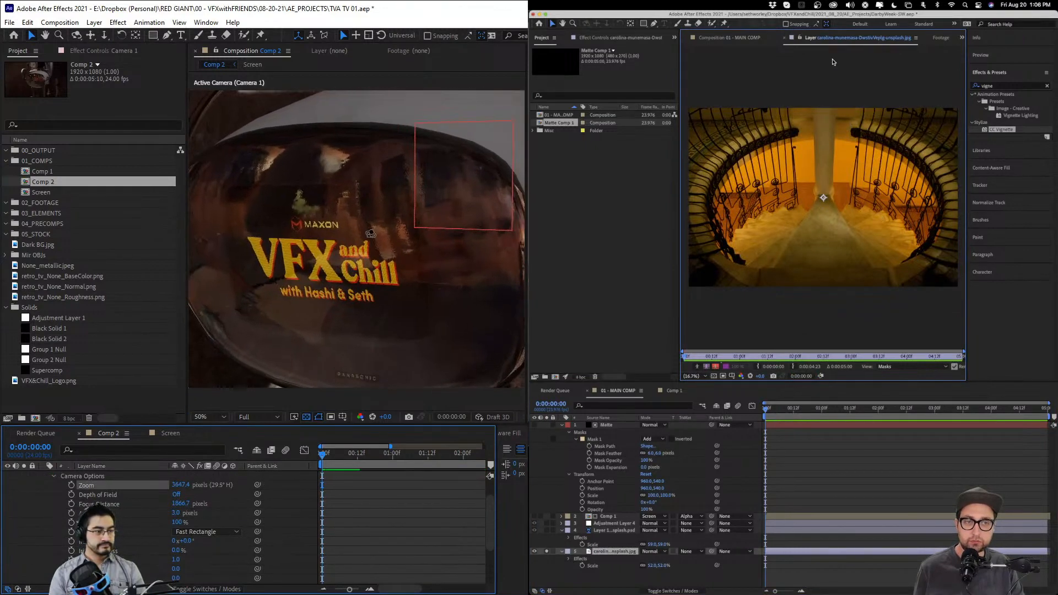
- Dolly Camera 1 back until the whole TV fits in the frame against the dark machinery background
key("c")
key("c")
left_click(370, 234)
key("c")
left_click_drag(371, 243, 380, 274)
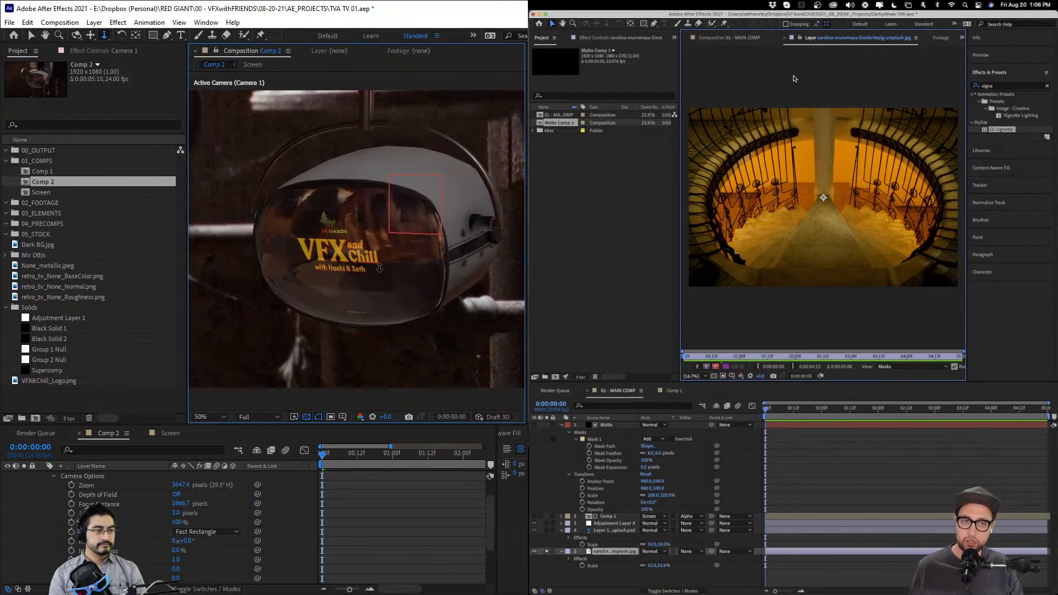
scroll(379, 270, "down", 1)
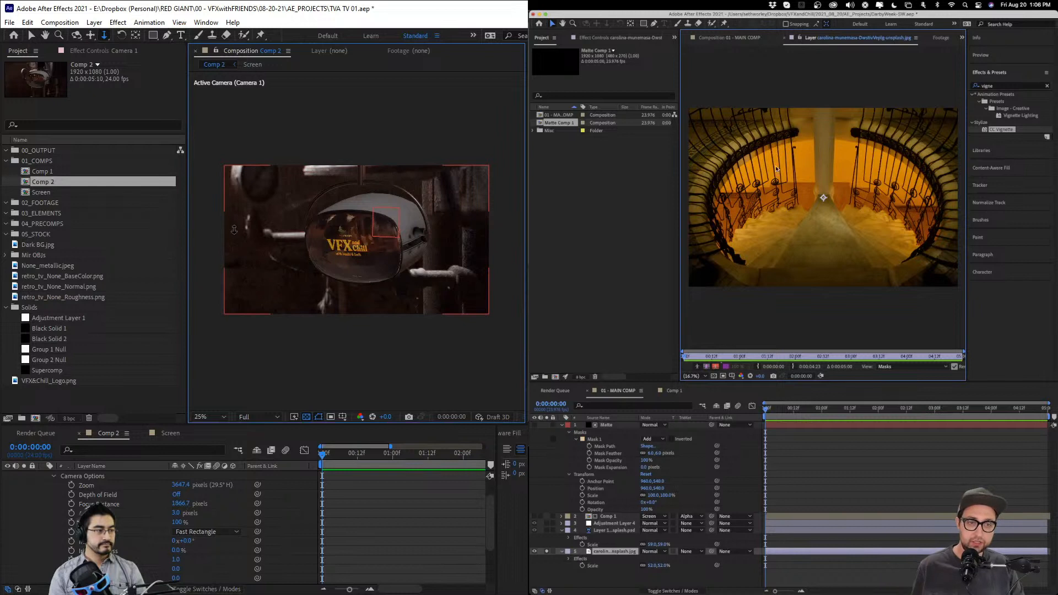
- Return to 01 - MAIN COMP and solo the TV image layer instead of the staircase background, widening the Comp 2 viewer
left_click(719, 38)
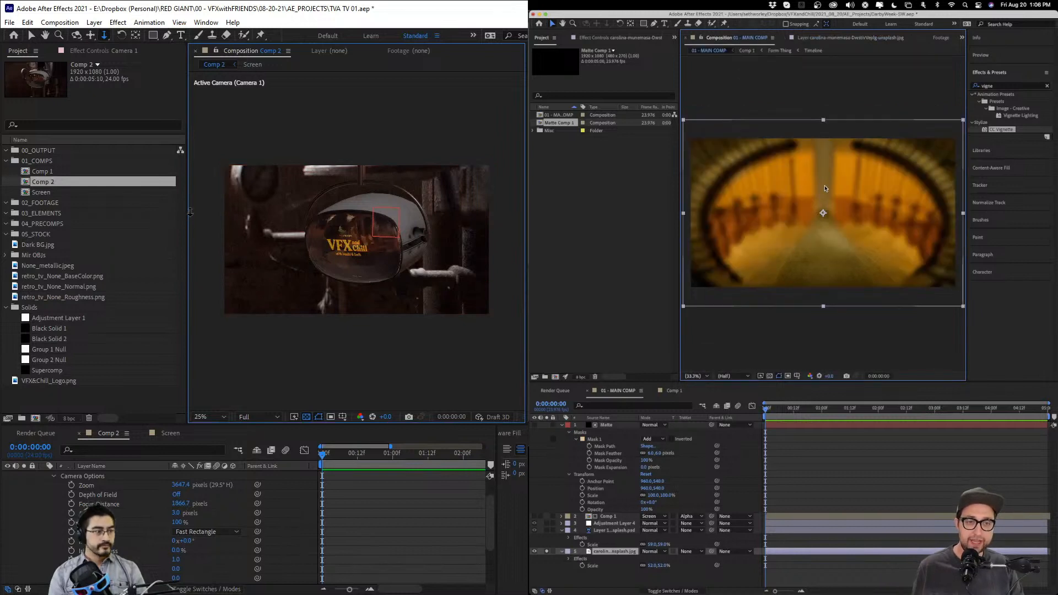
left_click(547, 551)
left_click_drag(188, 212, 120, 213)
left_click(546, 531)
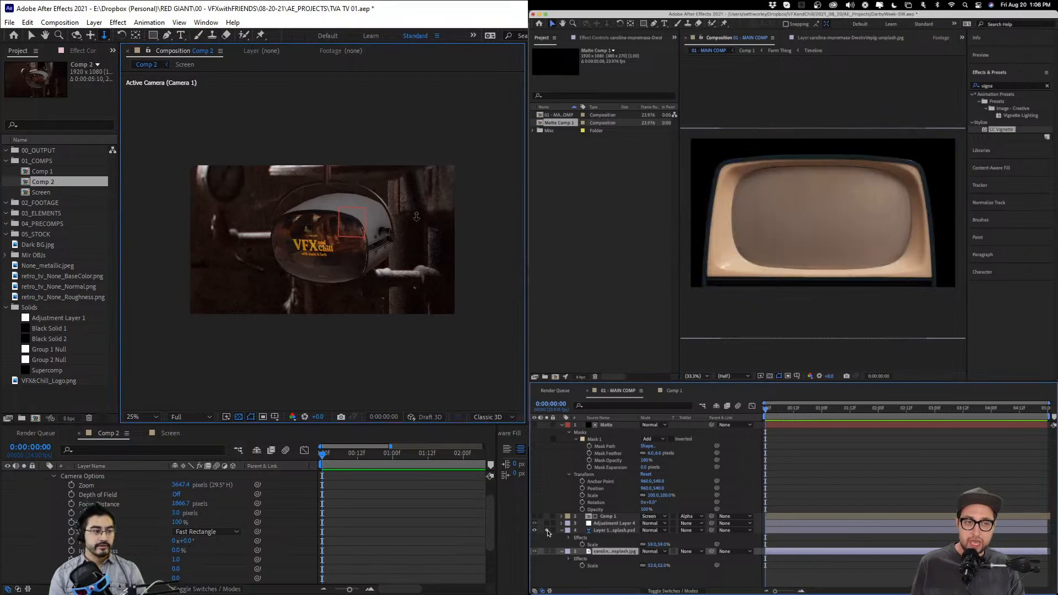
- Increase Camera 1's Zoom in Comp 2 to 4537.4 pixels and orbit the view; expand the Misc folder in the other project
left_click(604, 531)
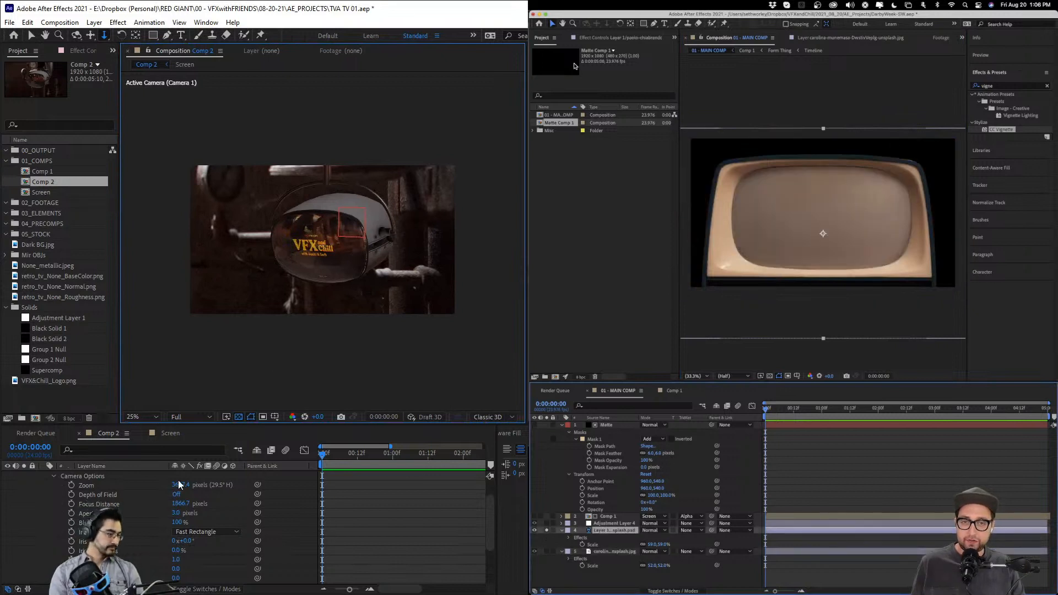
left_click(533, 131)
left_click_drag(180, 490, 231, 485)
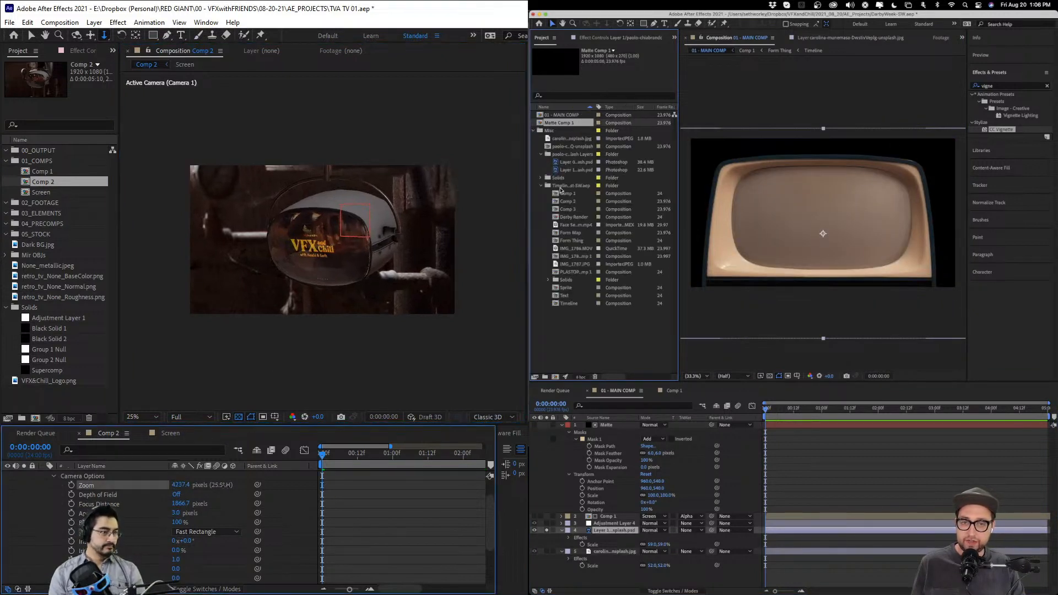
key("c")
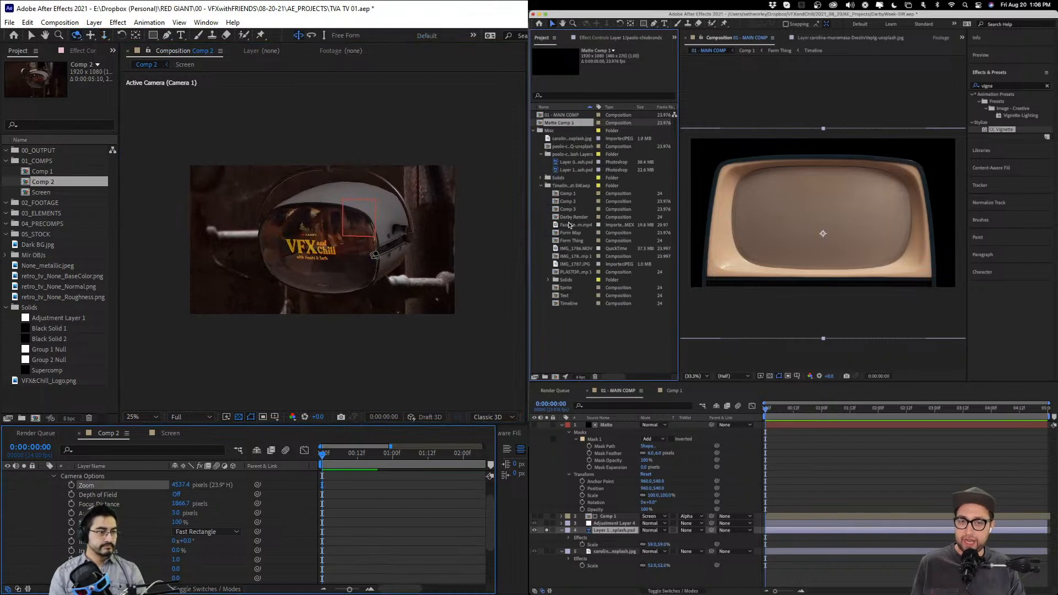
left_click_drag(375, 256, 373, 258)
- Add a new black solid above Group 1 Null in Comp 2, make it a 3D layer and show its Scale
left_click(111, 484)
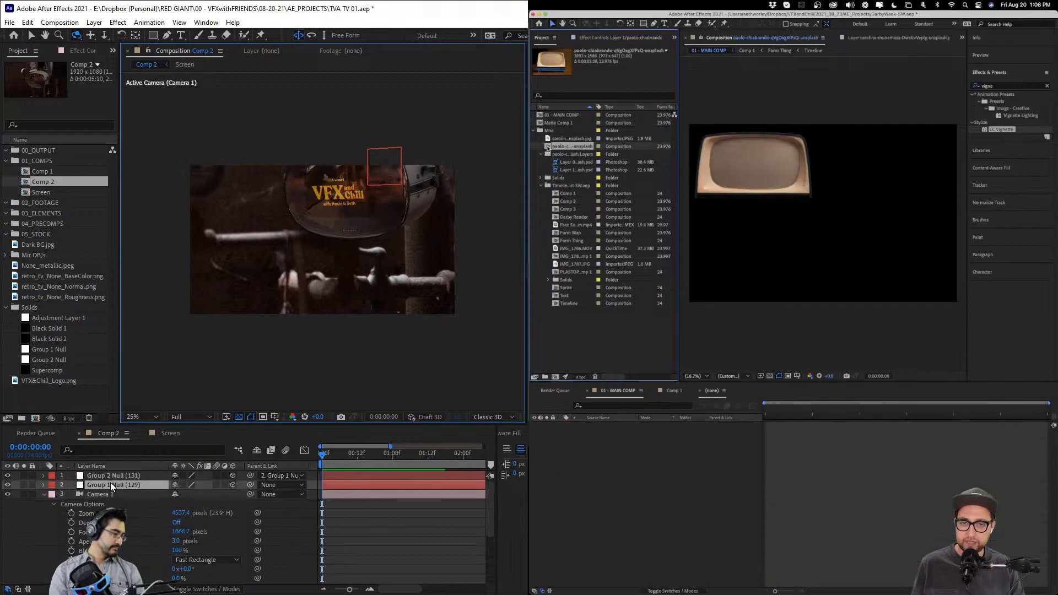
key("s")
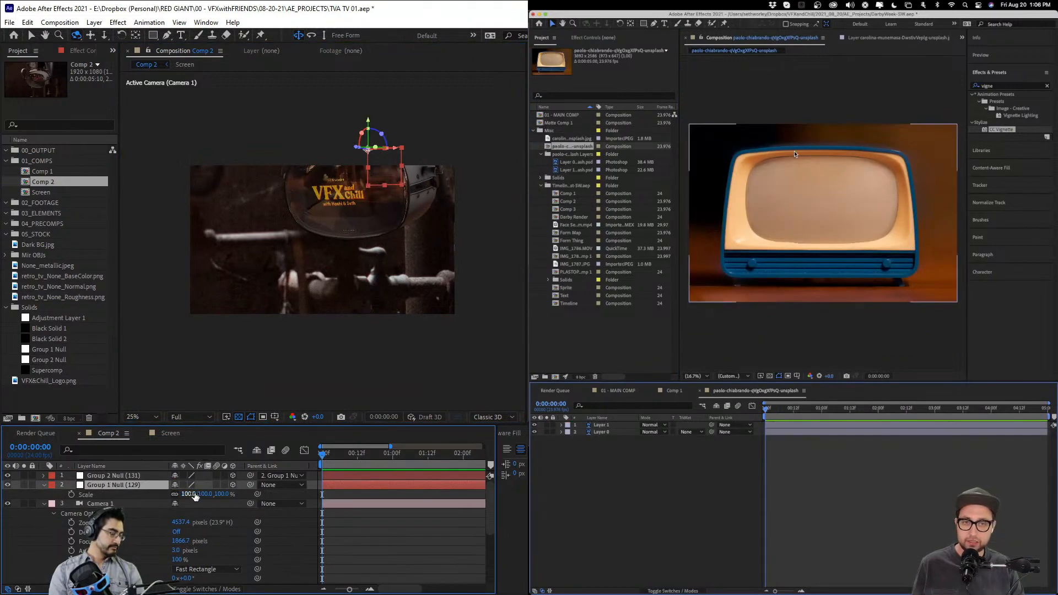
left_click(99, 24)
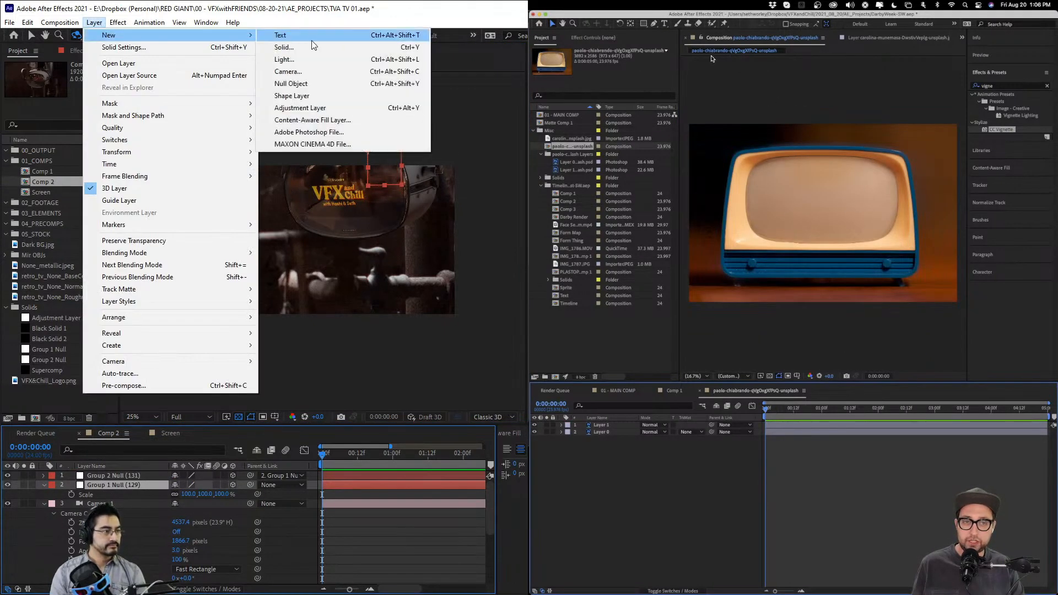
left_click(281, 47)
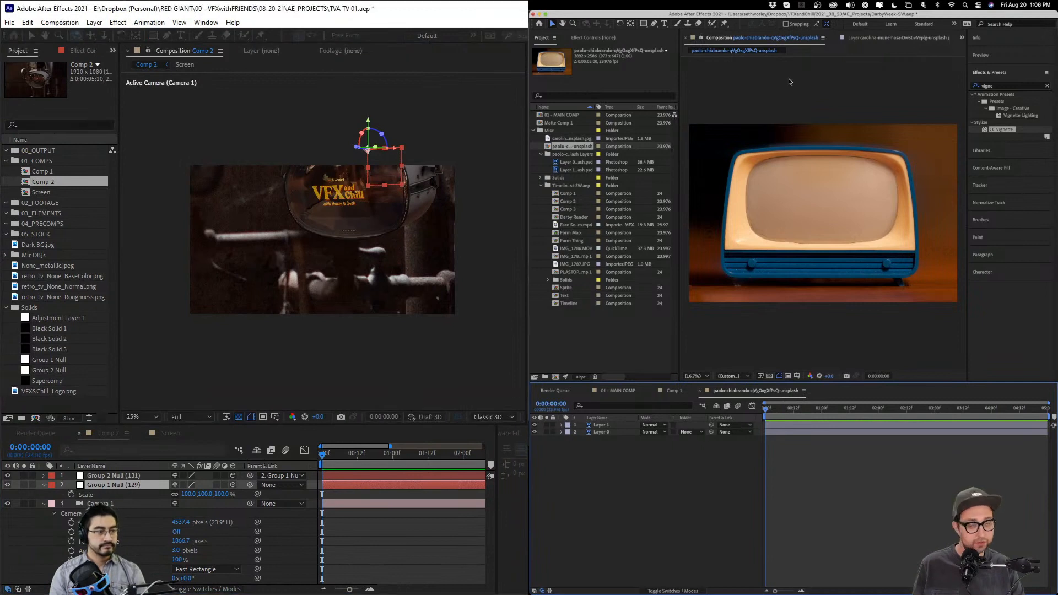
key("Return")
left_click(232, 485)
key("s")
left_click(825, 95)
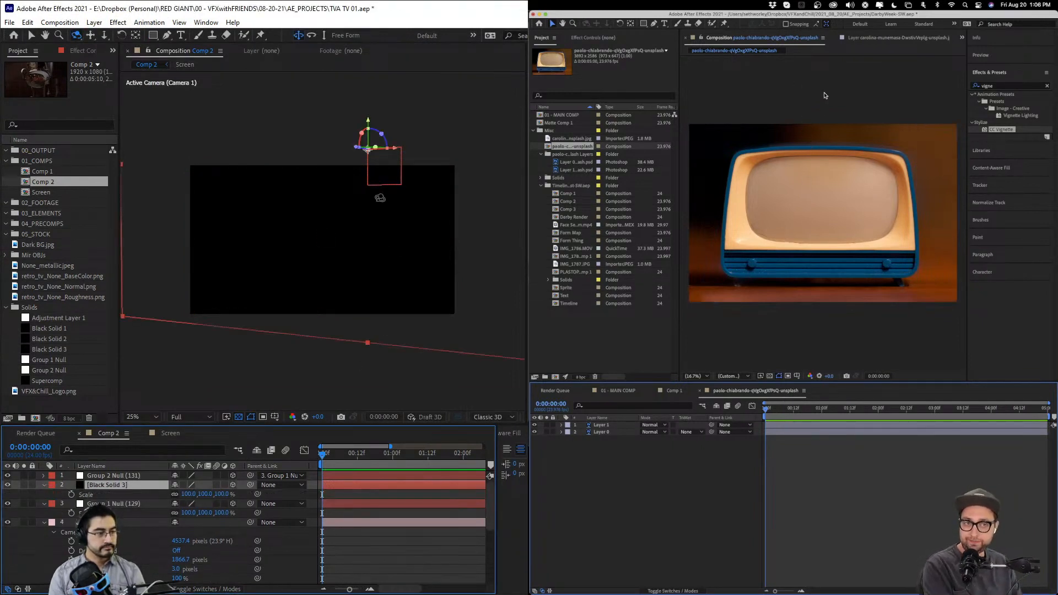
- Hide the new black solid and scale Group 1 Null to 255% on all axes
key("c")
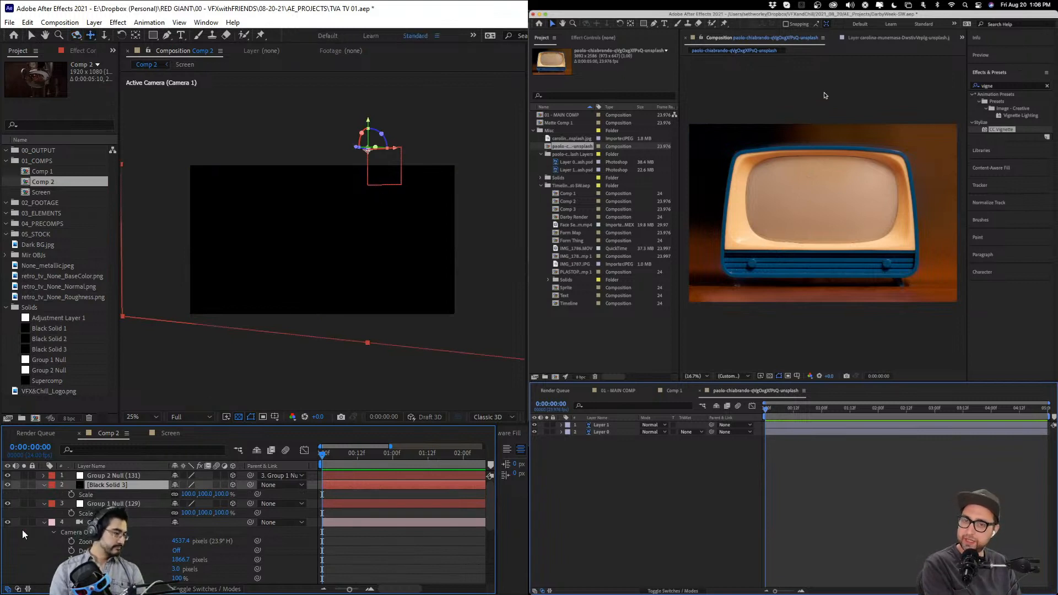
left_click(8, 485)
left_click(44, 503)
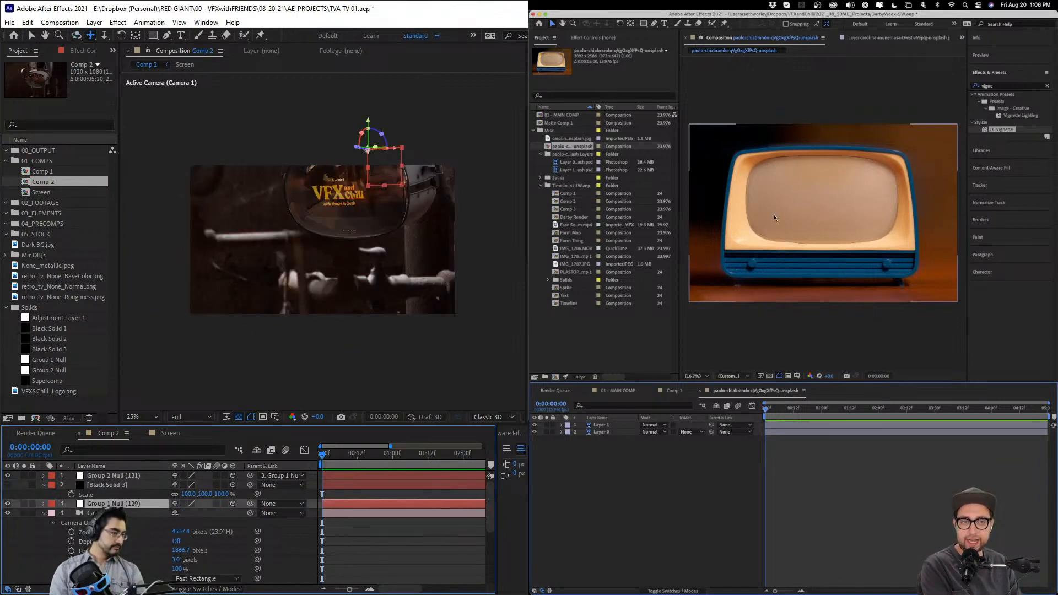
key("s")
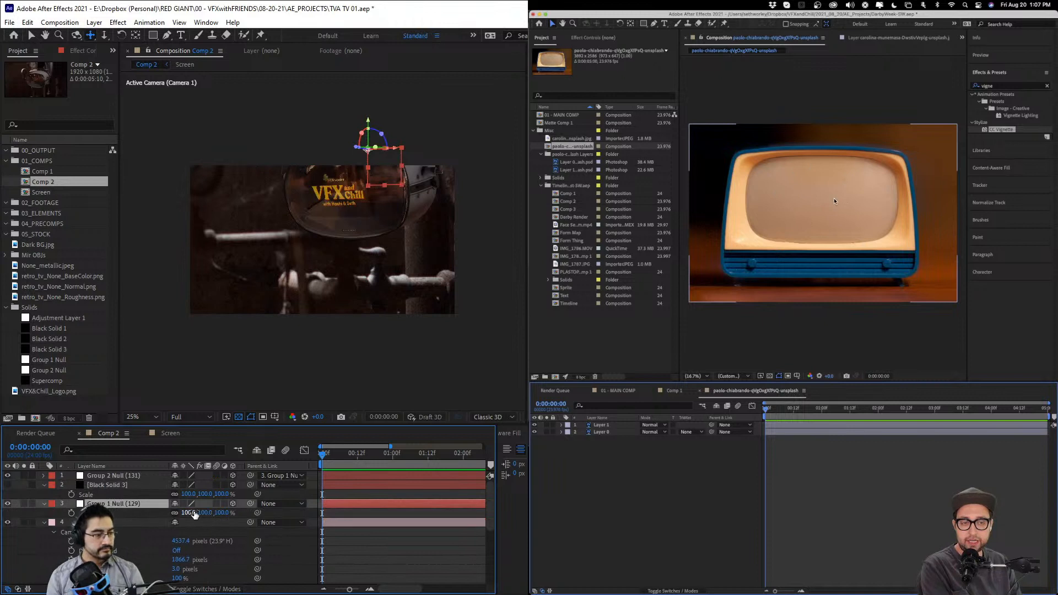
left_click_drag(197, 512, 280, 512)
- Dolly and reposition Camera 1 until the enlarged TV sits whole in the Comp 2 frame
left_click_drag(374, 197, 310, 398)
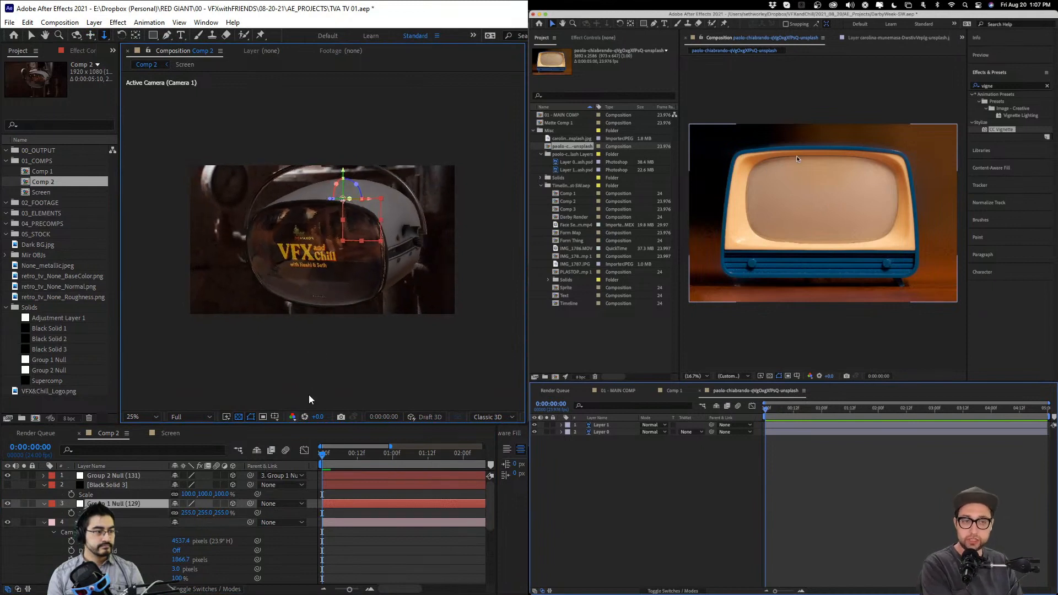
mouse_move(344, 275)
left_mouse_down()
mouse_move(330, 280)
mouse_move(326, 311)
mouse_move(331, 292)
left_mouse_up()
key("c")
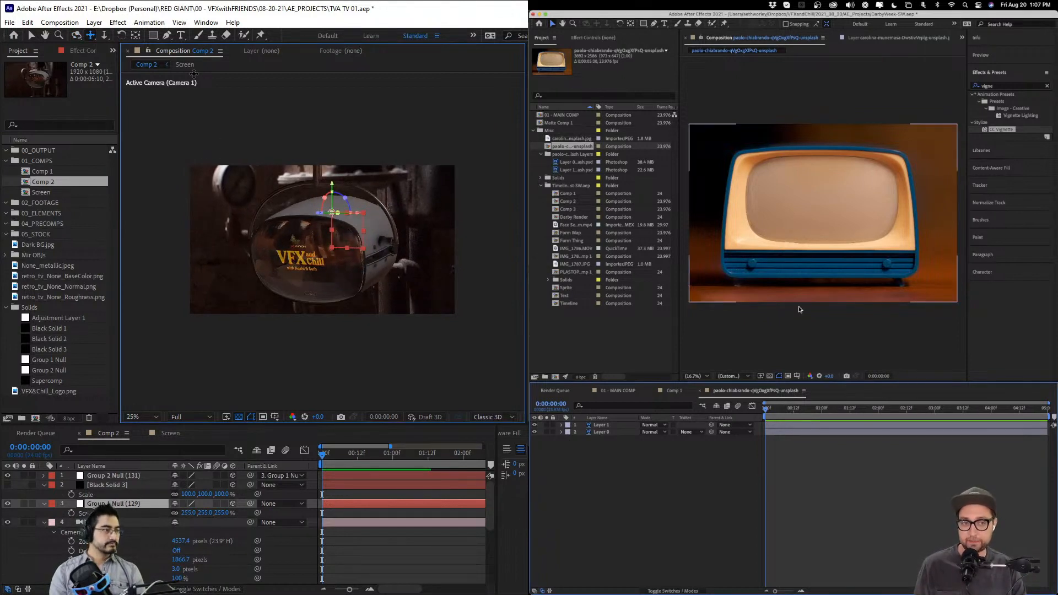
- Return to 01 - MAIN COMP and turn off solo on the TV image layer, undoing the last camera move in Comp 2
left_click(91, 35)
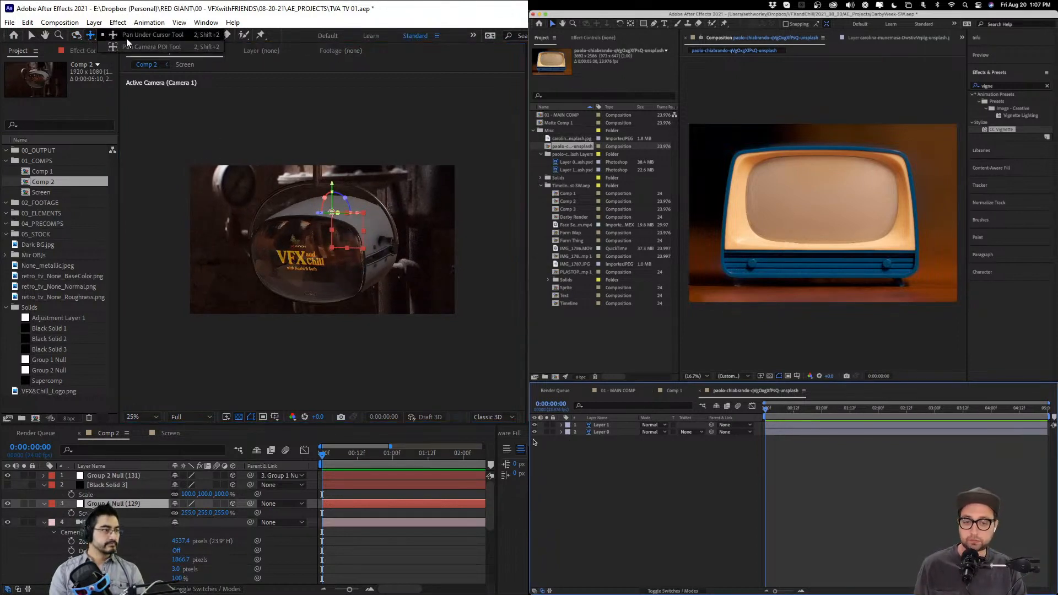
left_click(673, 391)
left_click(76, 40)
left_click(625, 391)
left_click_drag(292, 237, 301, 243)
key("ctrl+z")
left_click(546, 530)
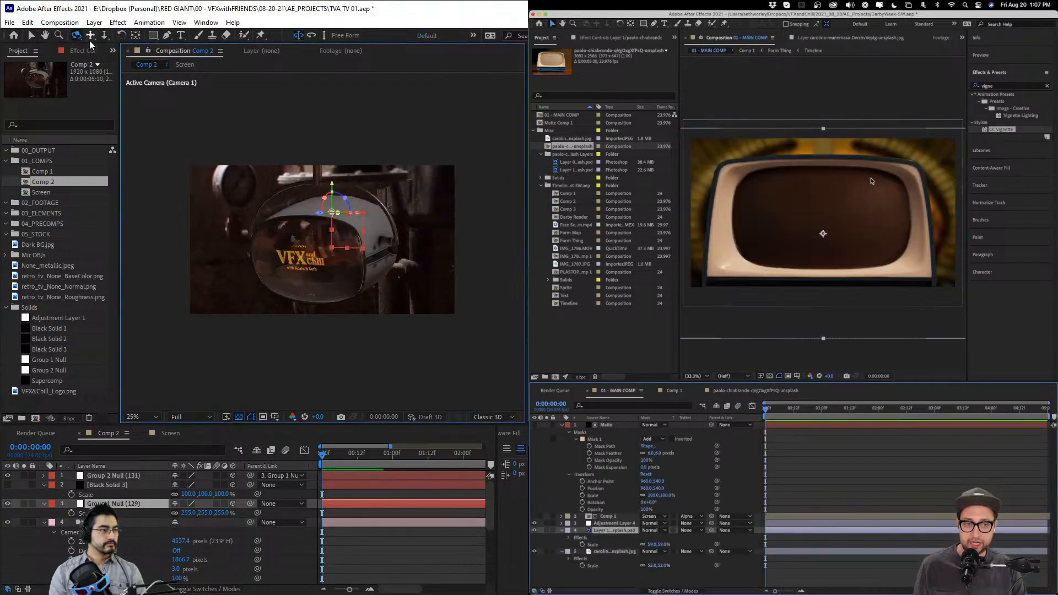
- Compare the TV screen with Adjustment Layer 4's Levels effect off and on
left_click(601, 525)
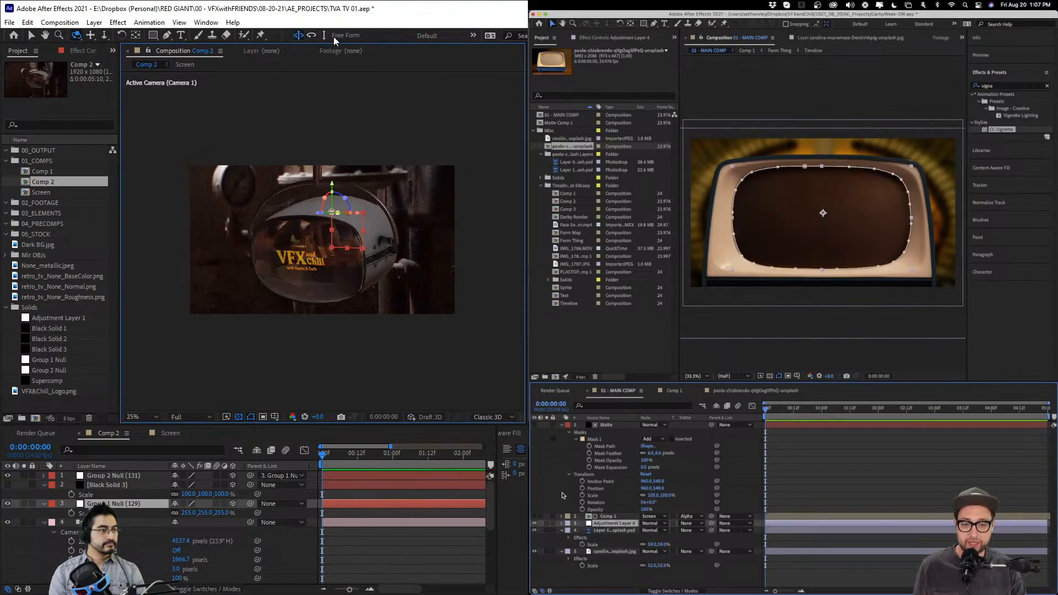
left_click(613, 39)
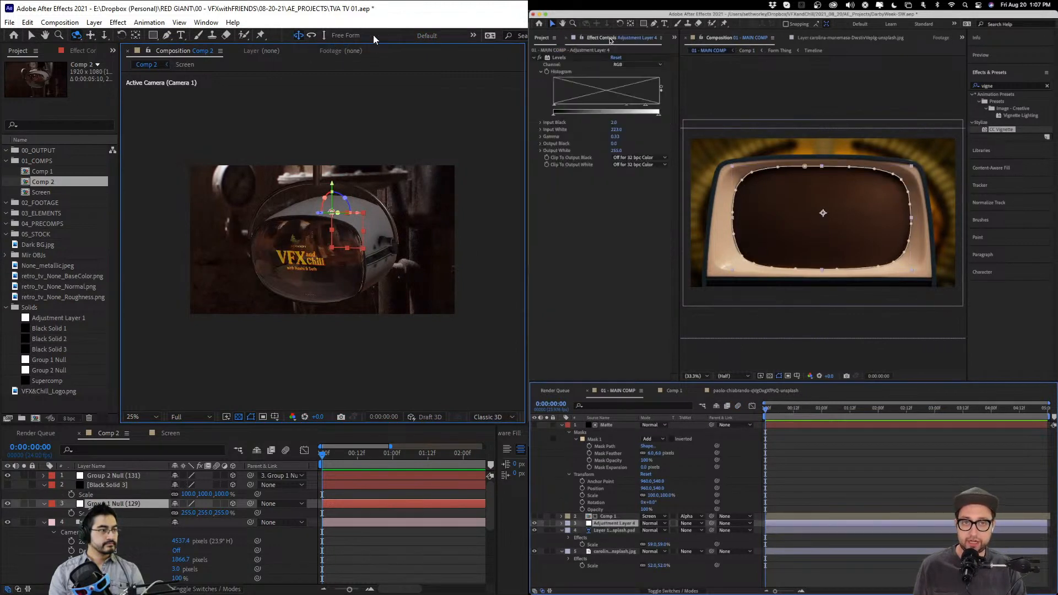
left_click(91, 36)
left_click(540, 58)
left_click(540, 57)
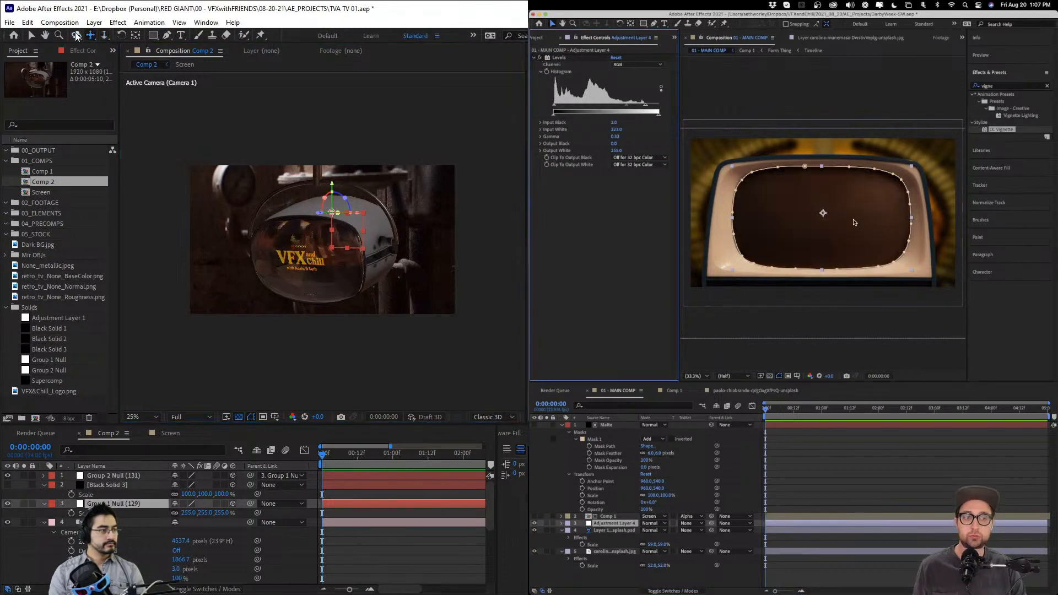
- Show the Comp 1 layer in 01 - MAIN COMP and select its King Pin Tracker effect to display the corner pins
left_click(612, 526)
left_click(351, 253)
left_click(589, 518)
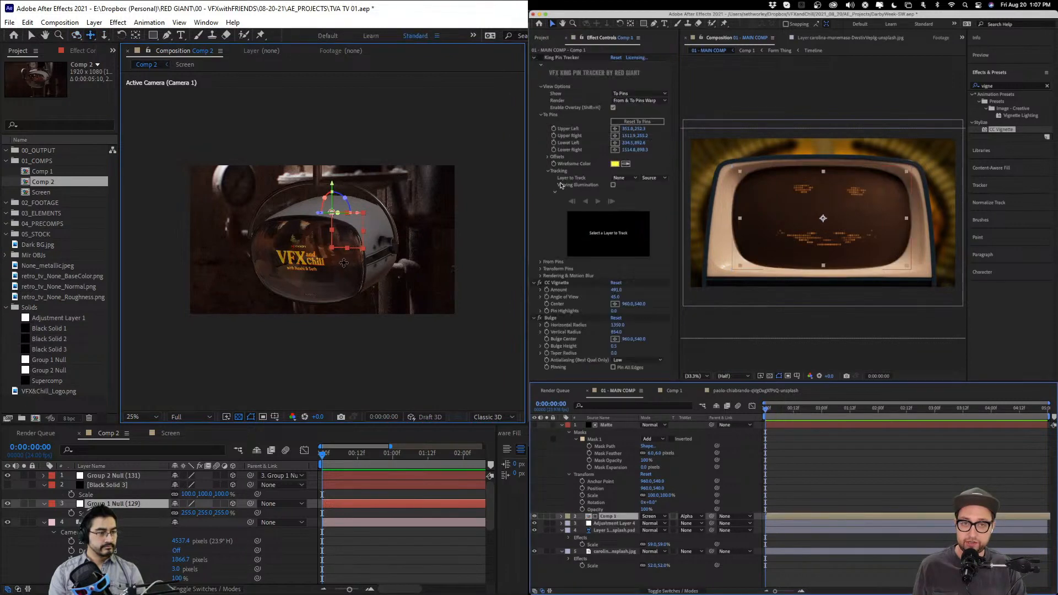
left_click(565, 57)
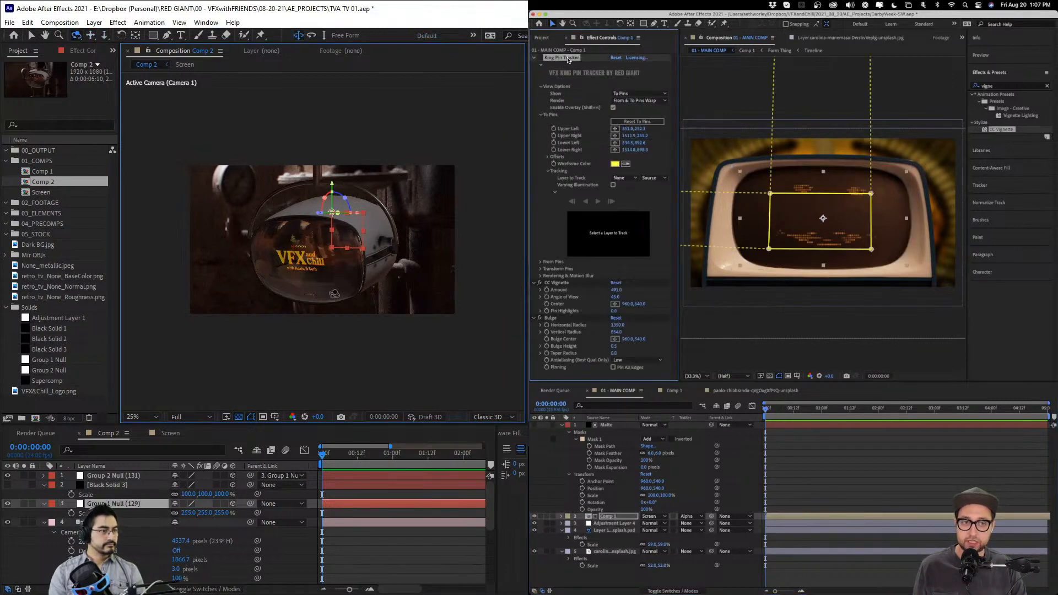
- Collapse King Pin Tracker and examine what CC Vignette and Bulge do to the Comp 1 layer
left_click_drag(342, 312, 261, 433)
left_click(534, 58)
left_click(606, 520)
left_click(562, 65)
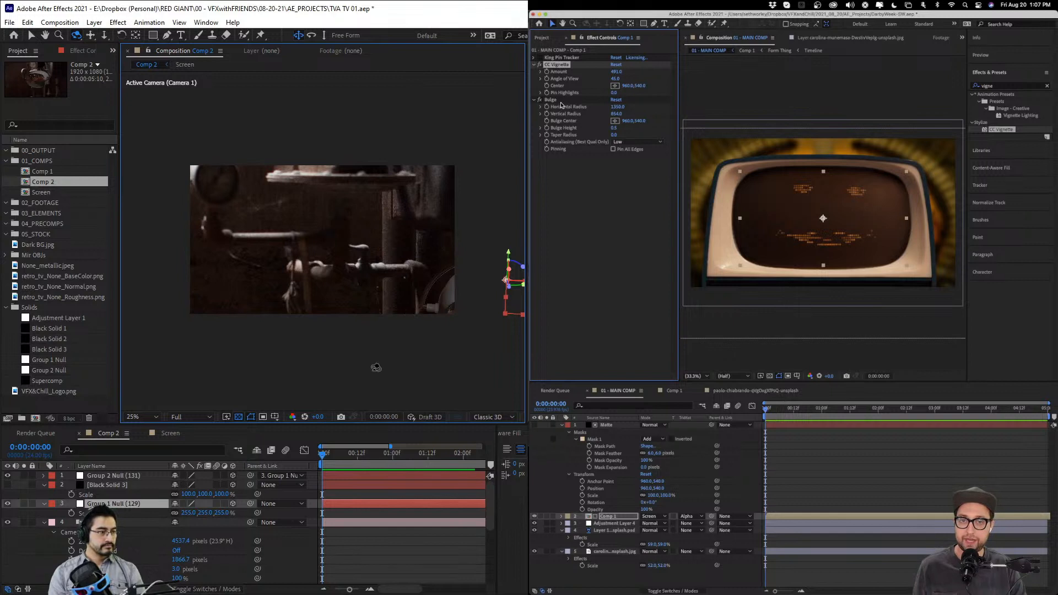
left_click(544, 100)
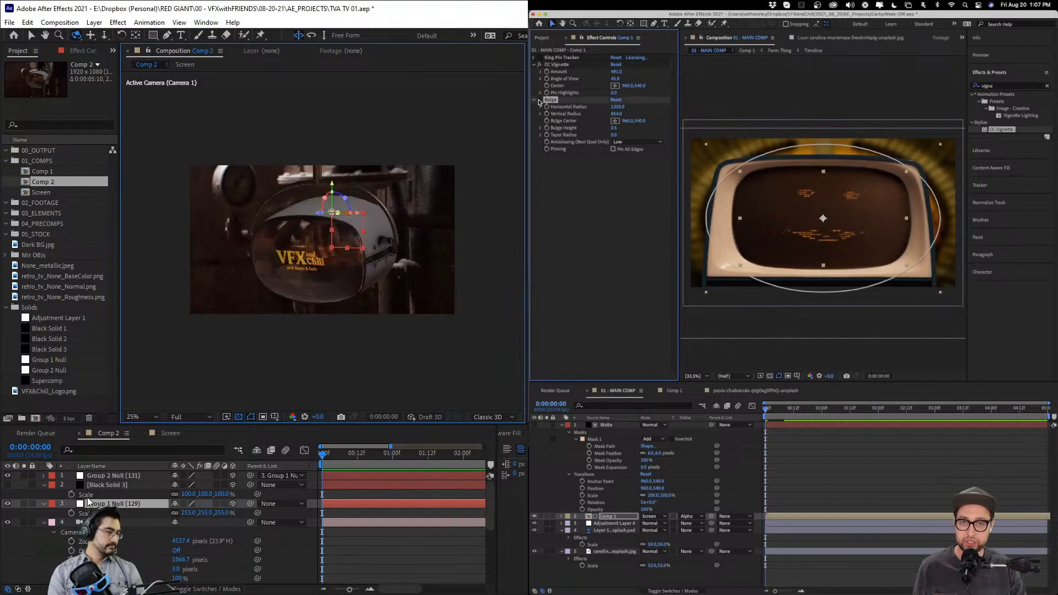
- Collapse the open properties of the black solid, Group 1 Null and Camera 1 in the Comp 2 timeline
left_click(45, 485)
left_click(45, 494)
left_click(52, 513)
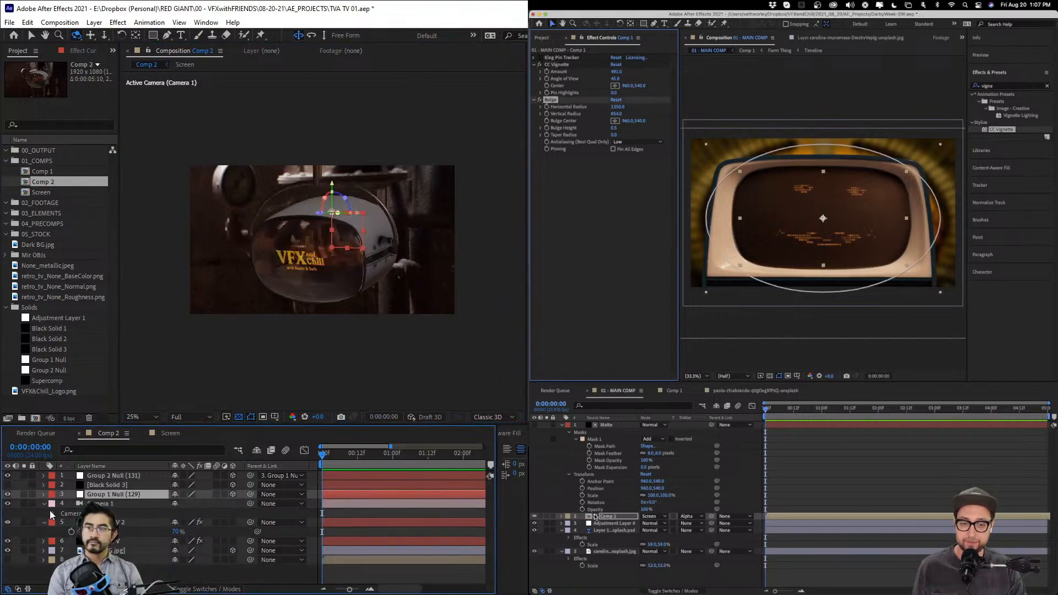
- Open the Comp 1 precomp and add a full-frame red solid above its layers, nudging the camera in Comp 2
double_click(589, 517)
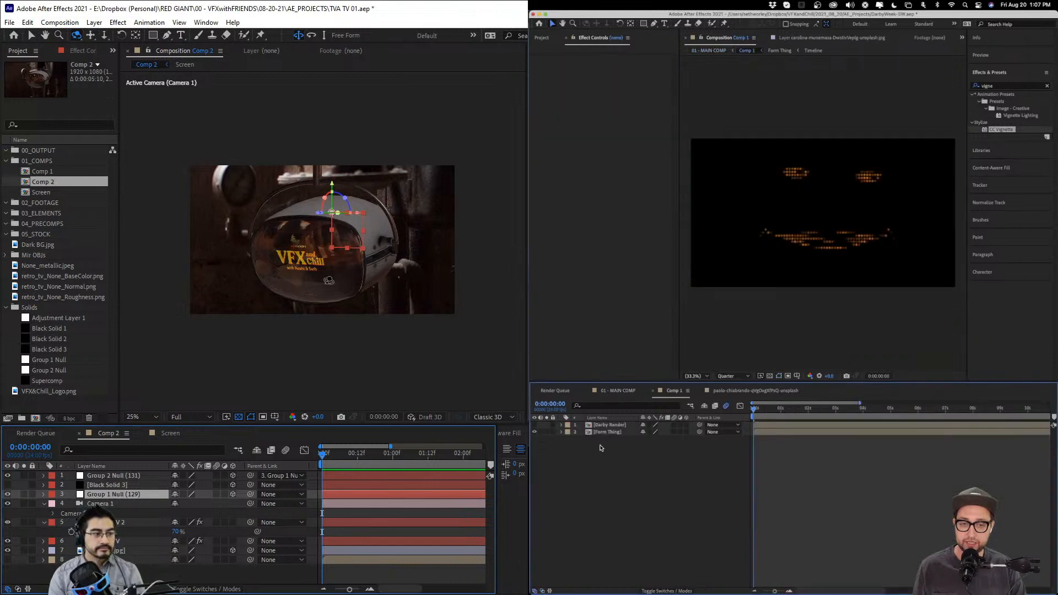
left_click(346, 273)
key("c")
key("super+y")
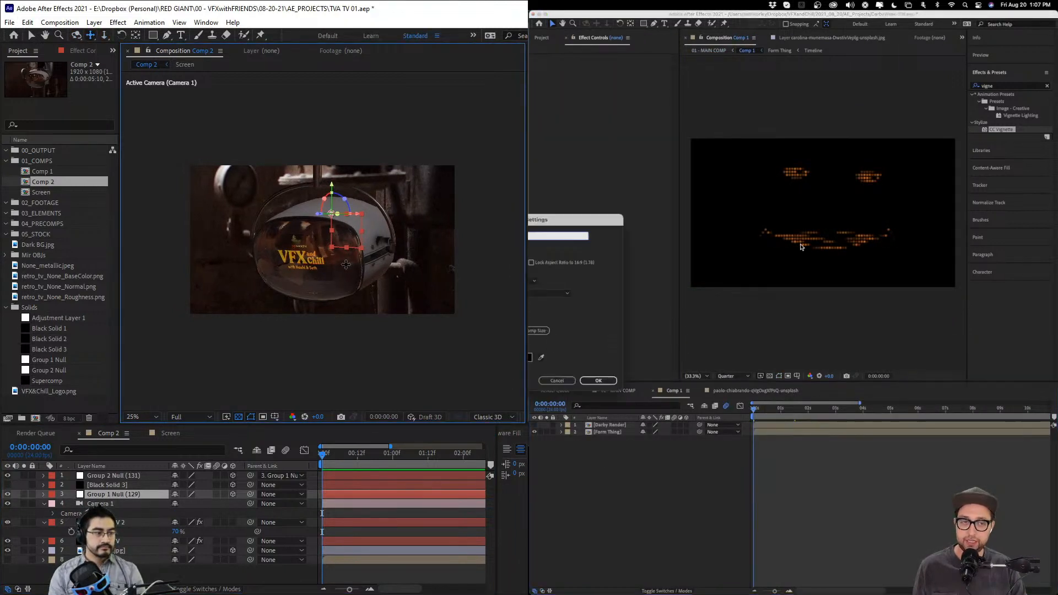
mouse_move(346, 264)
left_mouse_down()
mouse_move(350, 255)
mouse_move(343, 263)
left_mouse_up()
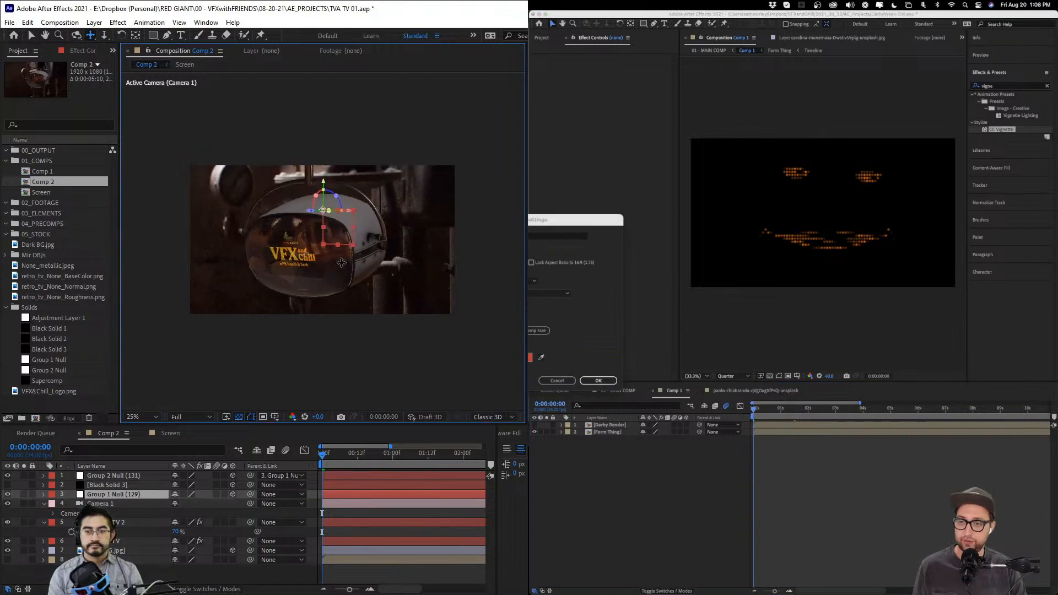
left_click(605, 382)
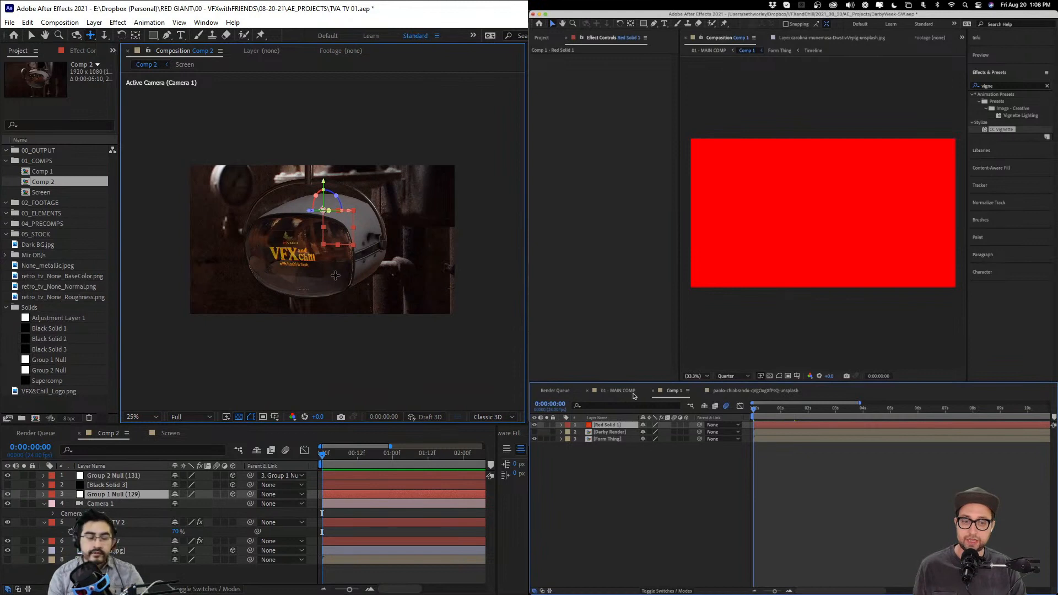
- Turn off CC Vignette on Comp 1 in 01 - MAIN COMP, trying and undoing a 19% scale on Comp 2's bottom layer
left_click(620, 391)
left_click(138, 551)
left_click(147, 560)
key("s")
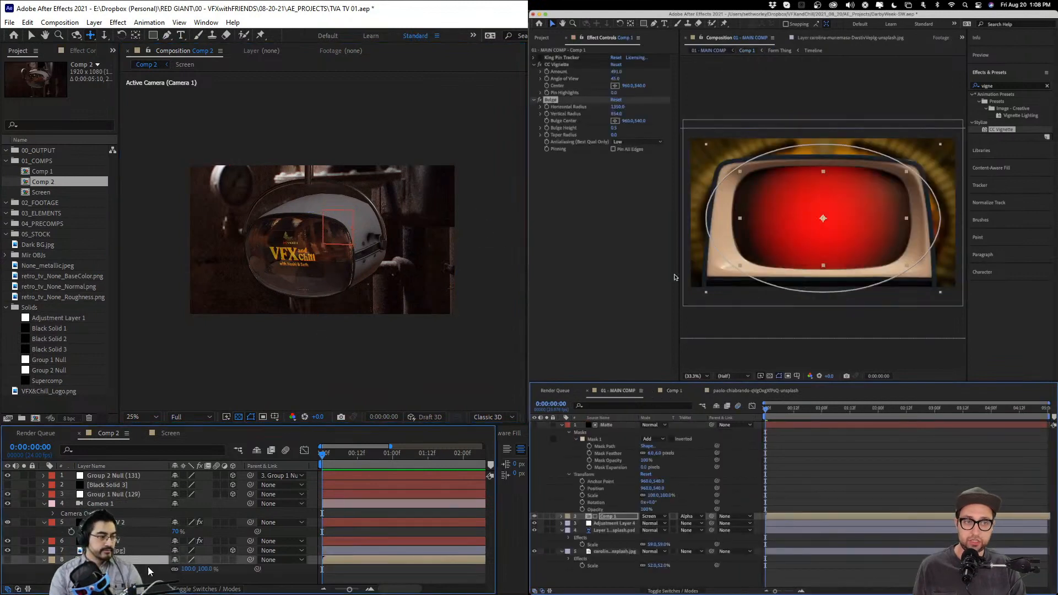
left_click_drag(205, 571, 167, 577)
left_click(540, 65)
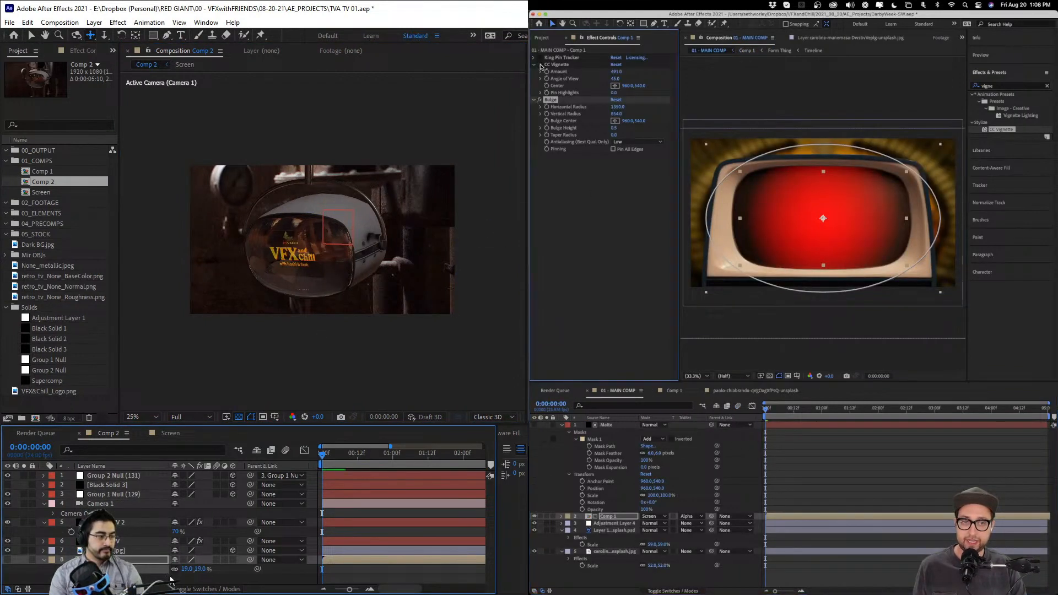
key("ctrl+z")
- Scale the dark background image layer in Comp 2 down to 120.3%
left_click_drag(116, 541, 127, 551)
left_click(127, 551)
key("s")
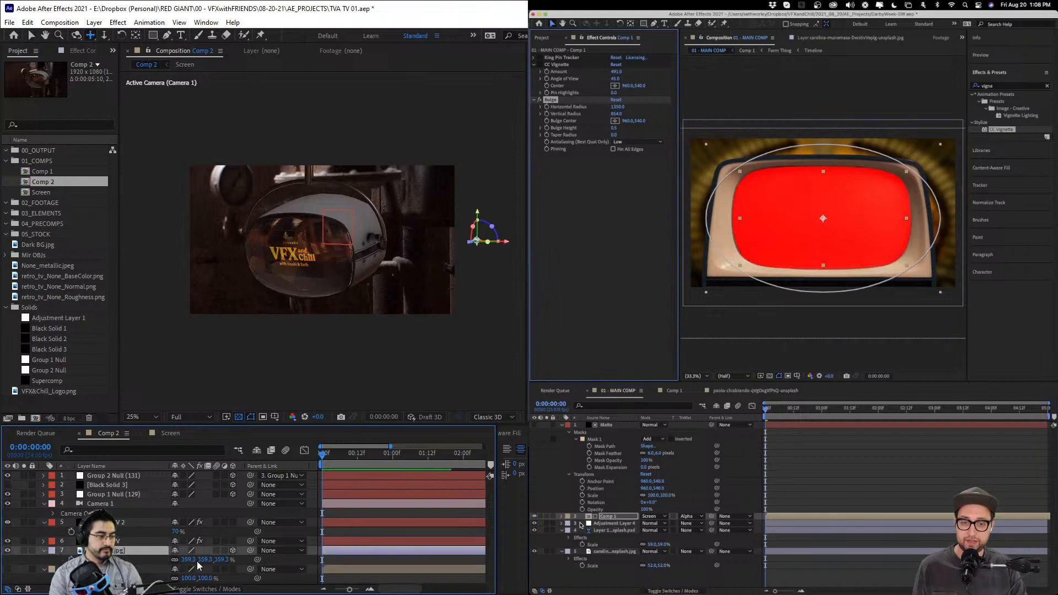
left_click_drag(197, 560, 91, 561)
- Compare the Comp 1 layer without and with its Alpha track matte, and reposition Camera 1 in Comp 2
left_click(692, 495)
key("c")
left_click(696, 517)
left_click_drag(353, 314, 342, 379)
left_click(711, 526)
key("v")
- Apply the Grid effect to the red solid in Comp 1
left_click(611, 517)
left_click(675, 391)
key("ctrl+space")
type("grid")
key("Return")
- Stretch the dark background image in Comp 2 to 156.8% by 126.3% and return to 01 - MAIN COMP
left_click_drag(189, 378, 148, 379)
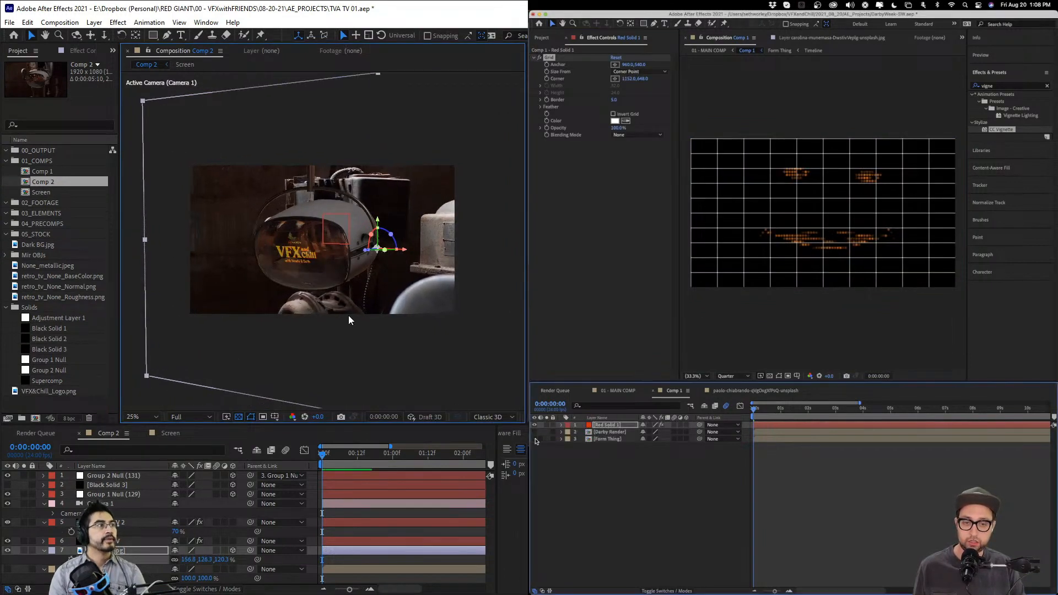
left_click(612, 390)
key("c")
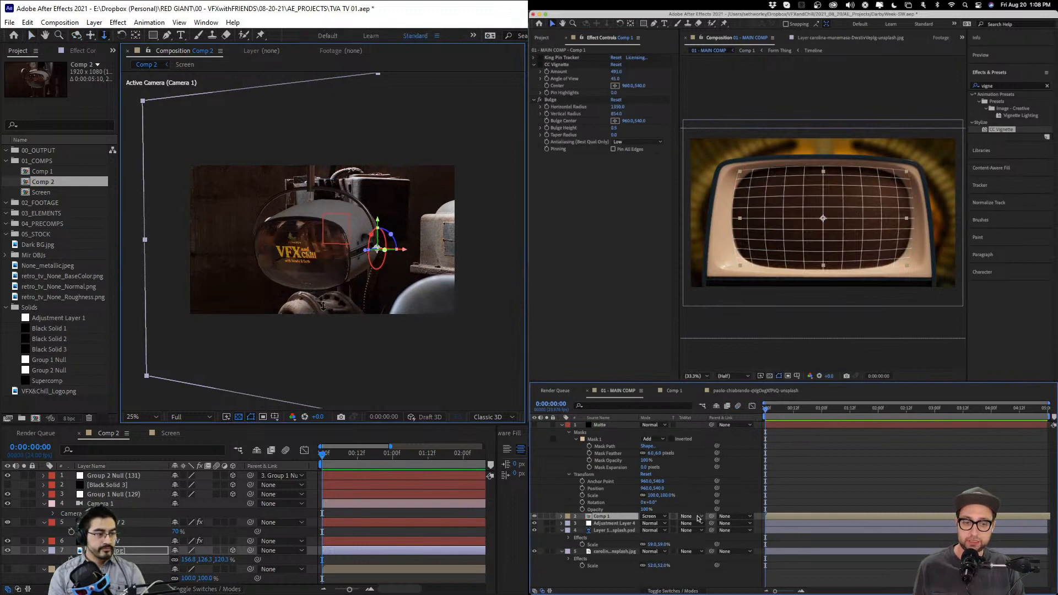
- Set the Comp 1 layer's track matte to Alpha in 01 - MAIN COMP and orbit Camera 1 slightly in Comp 2
left_click(698, 517)
key("c")
left_click_drag(323, 306, 320, 305)
left_click(717, 538)
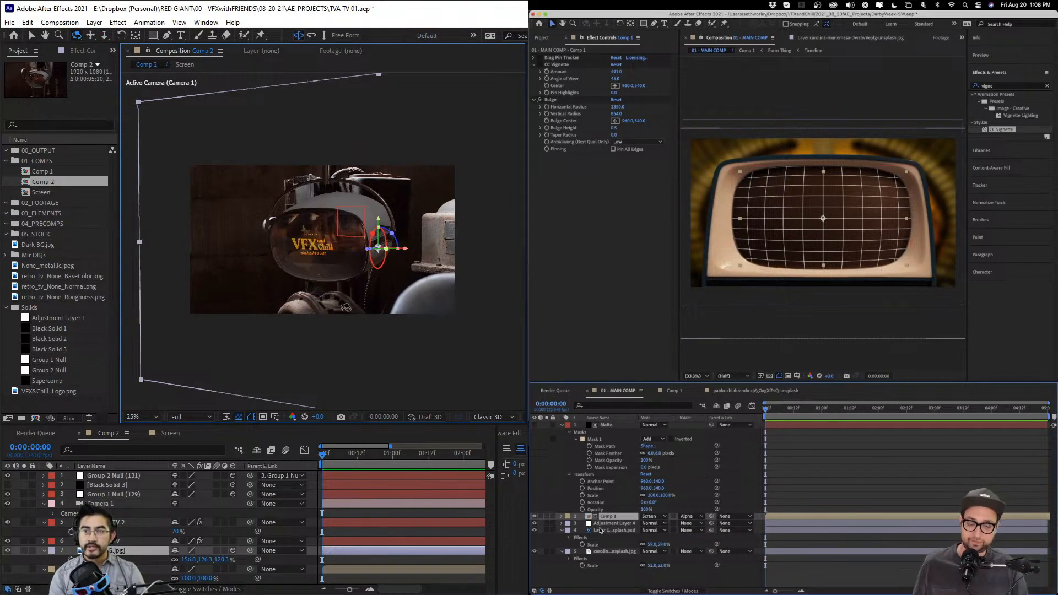
- Collapse the Matte layer's properties and turn on CC Vignette for the Comp 1 layer in 01 - MAIN COMP
left_click(563, 426)
left_click(624, 532)
key("2")
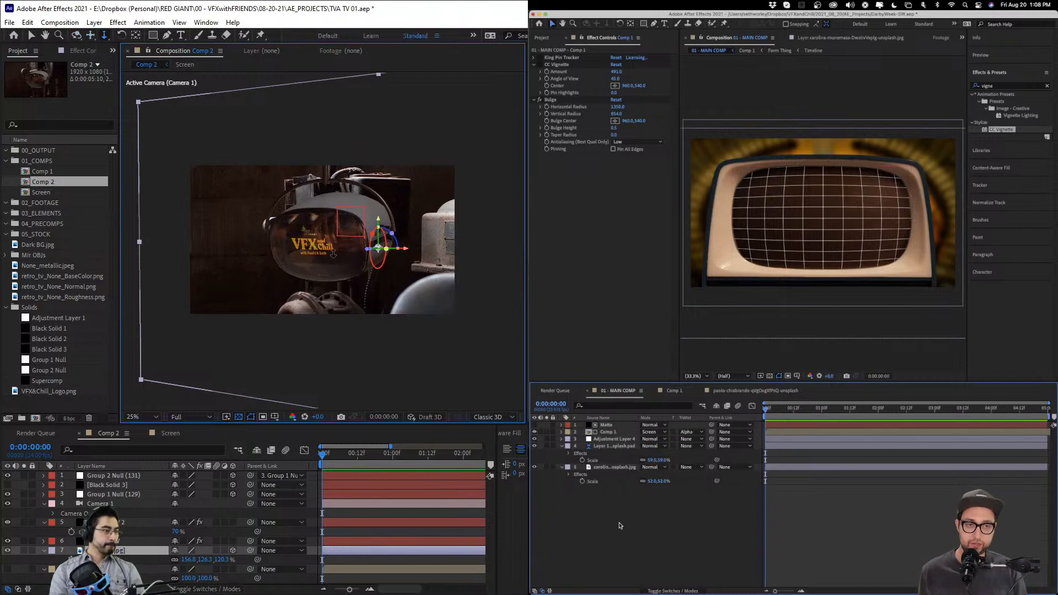
mouse_move(333, 253)
left_mouse_down()
mouse_move(346, 224)
mouse_move(341, 271)
left_mouse_up()
left_click(553, 65)
key("v")
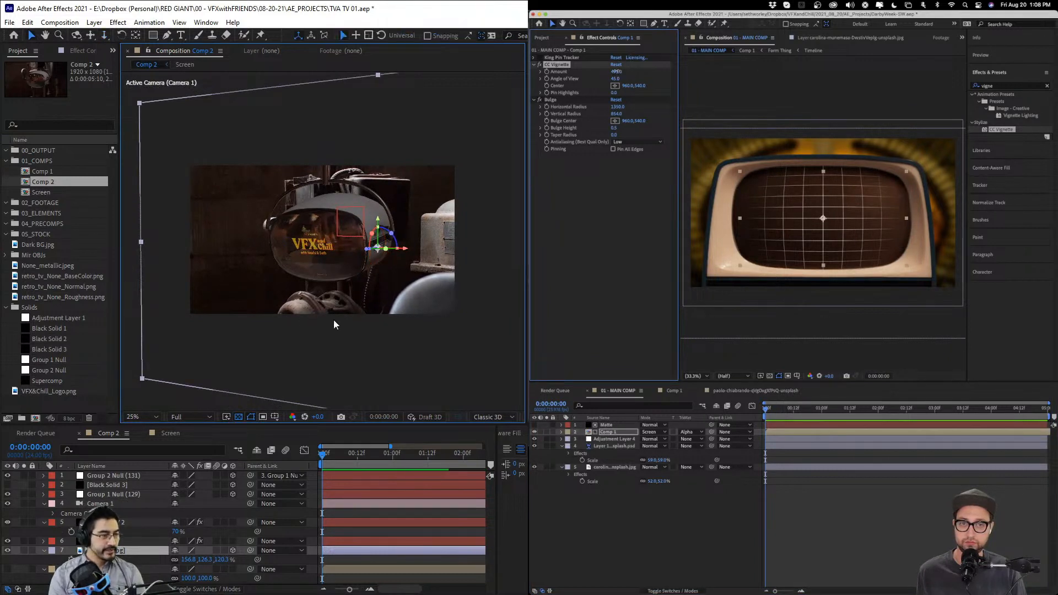
- Set the Comp 1 layer's CC Vignette amount to 393 and orbit Camera 1 around the TV in Comp 2
left_click_drag(616, 72, 575, 70)
left_click_drag(406, 248, 134, 296)
left_click_drag(1004, 86, 966, 83)
left_click_drag(134, 296, 463, 287)
type("rgb")
- Set Camera 1's zoom to 5952.4 pixels in Comp 2
left_click(113, 504)
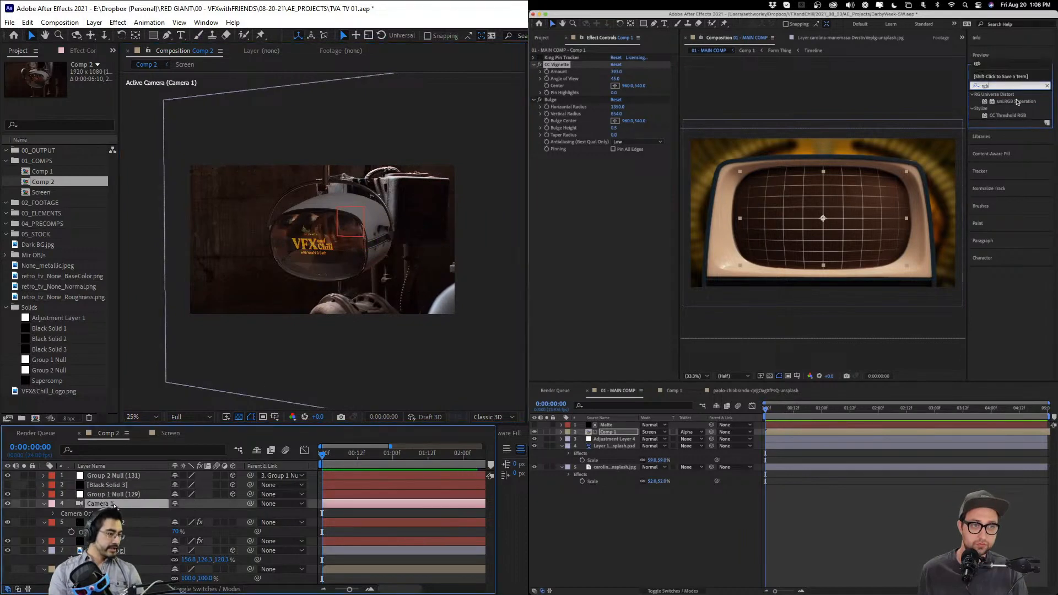
key("a")
key("a")
left_click_drag(183, 528, 255, 515)
- Find the Channel Blur effect and add it to the Comp 1 layer between CC Vignette and Bulge
type("channel")
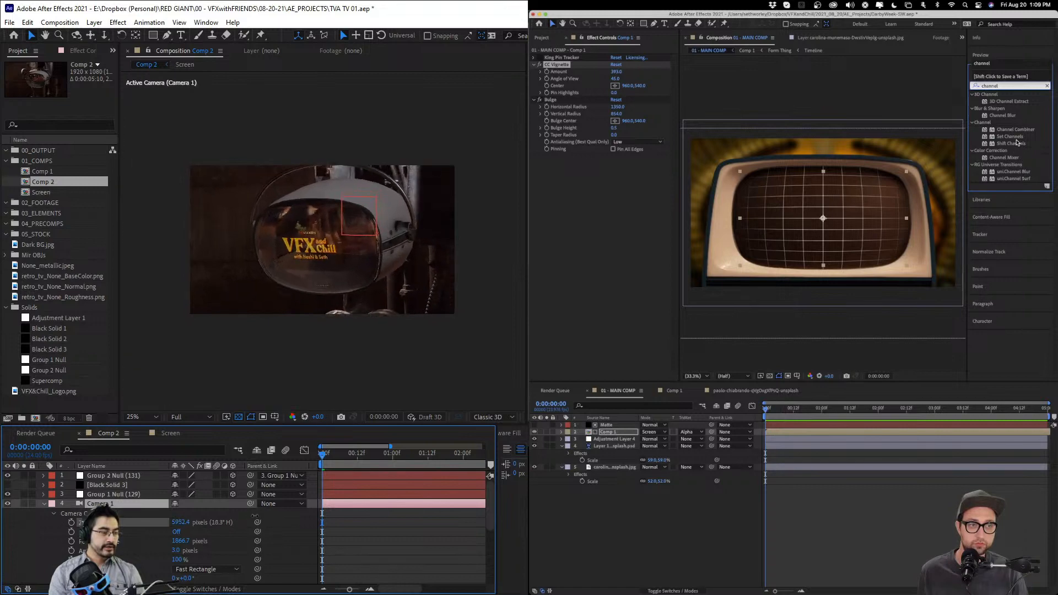
scroll(389, 266, "up", 3)
double_click(1002, 116)
scroll(421, 234, "down", 1)
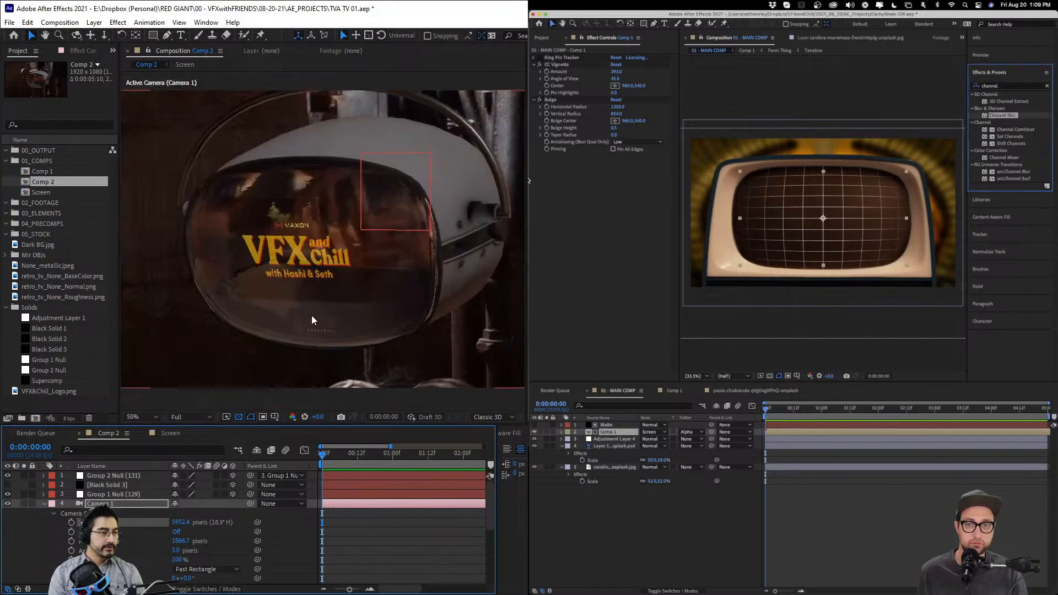
scroll(418, 194, "down", 2)
left_click_drag(1002, 115, 549, 99)
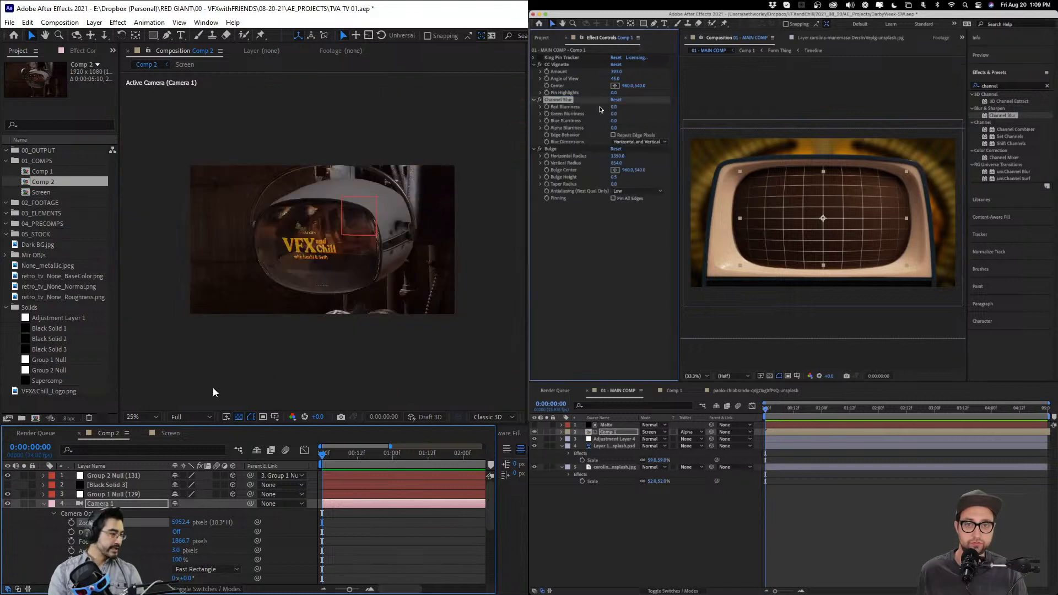
- Create a null object named FOCUS NULL in Comp 2 and make it a 3D layer
left_click(44, 505)
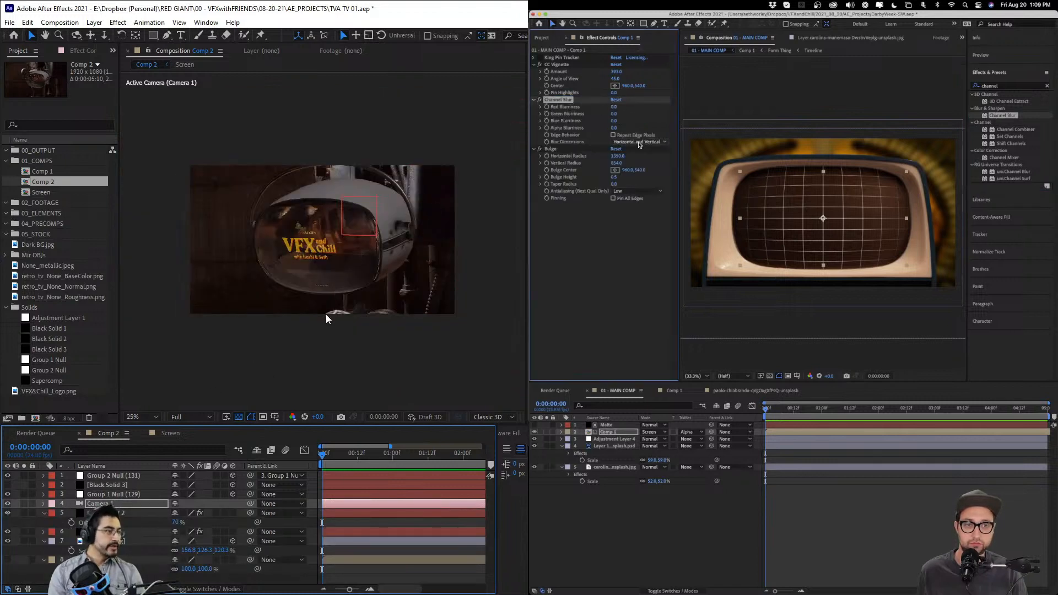
left_click(95, 22)
mouse_move(231, 35)
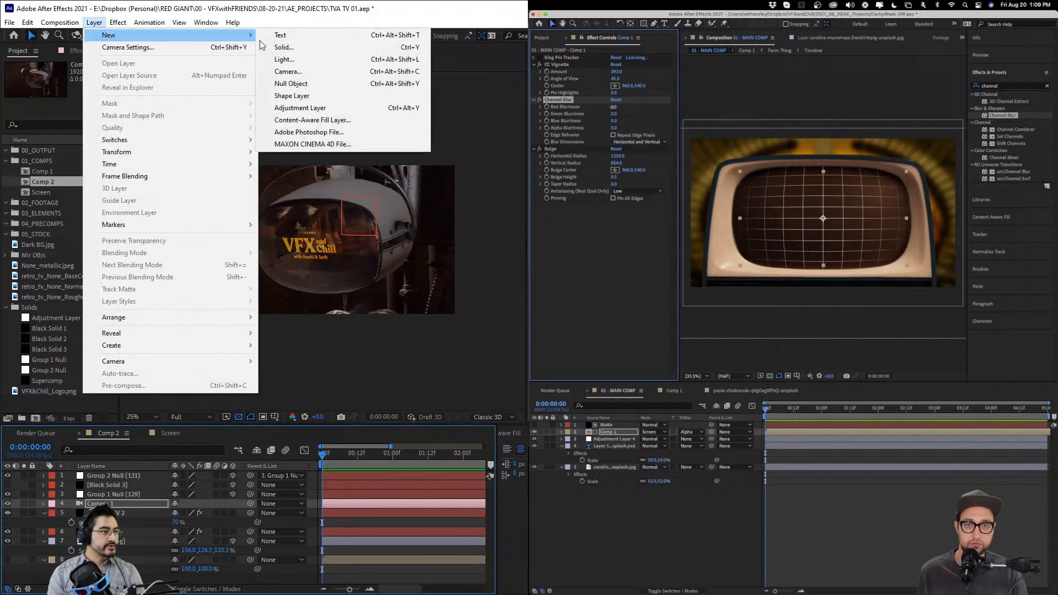
left_click(292, 84)
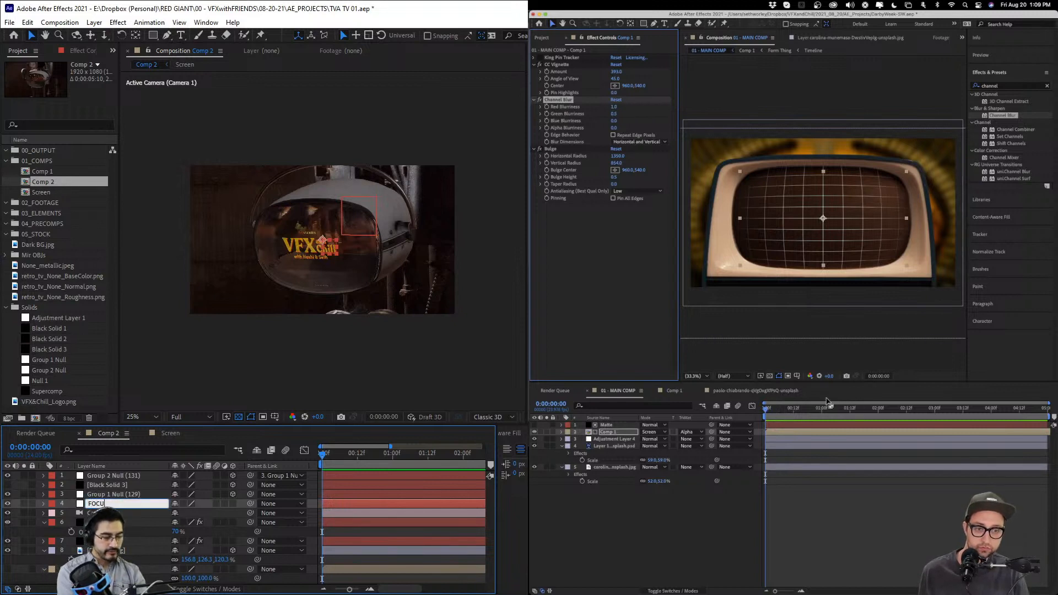
key("Return")
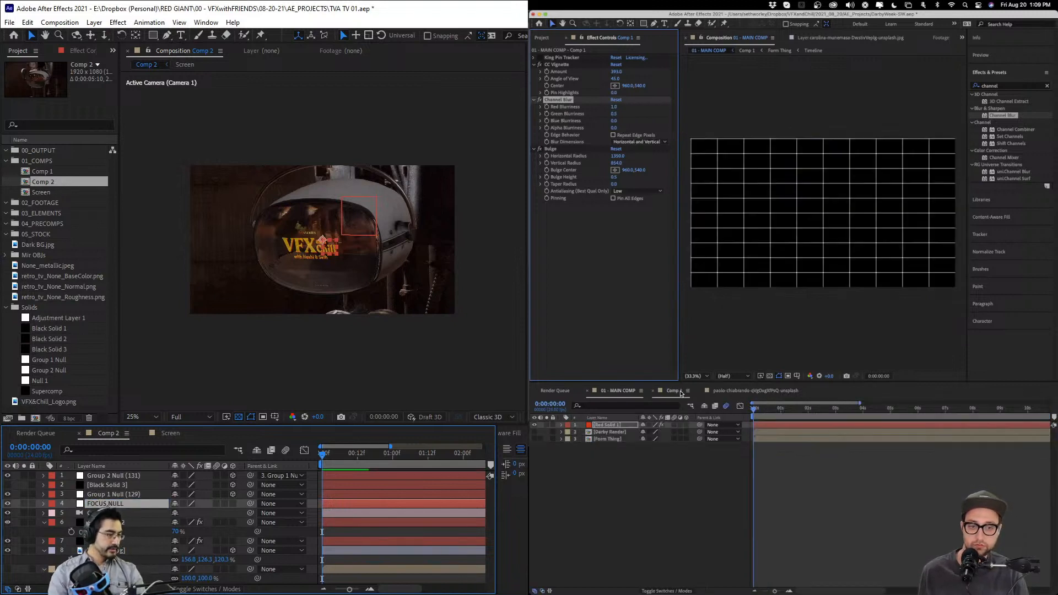
left_click(233, 503)
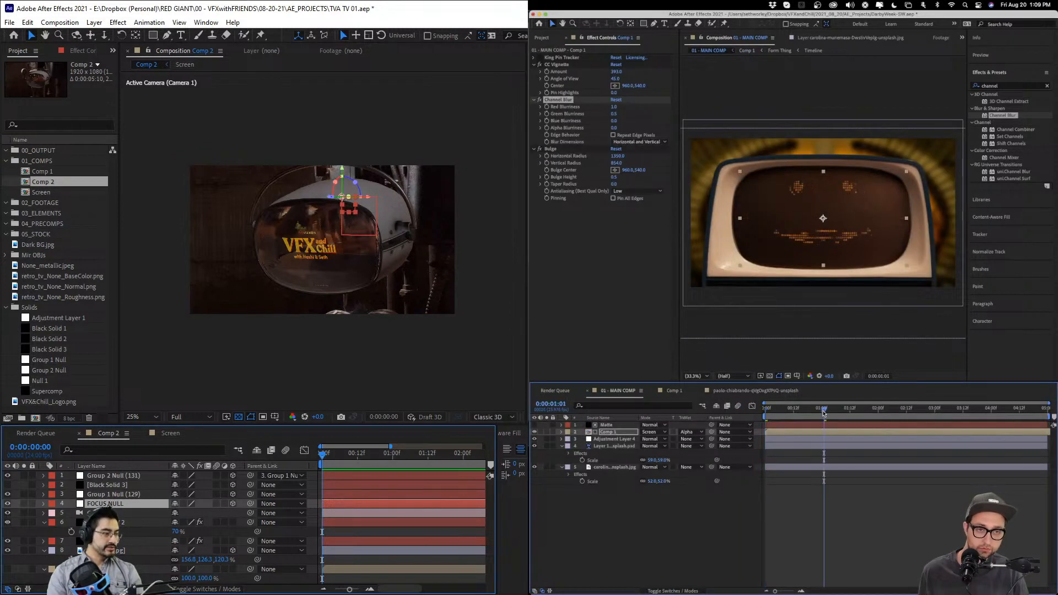
- Link Camera 1's focus distance to the FOCUS NULL layer
left_click(108, 513, "ctrl")
right_click(111, 507)
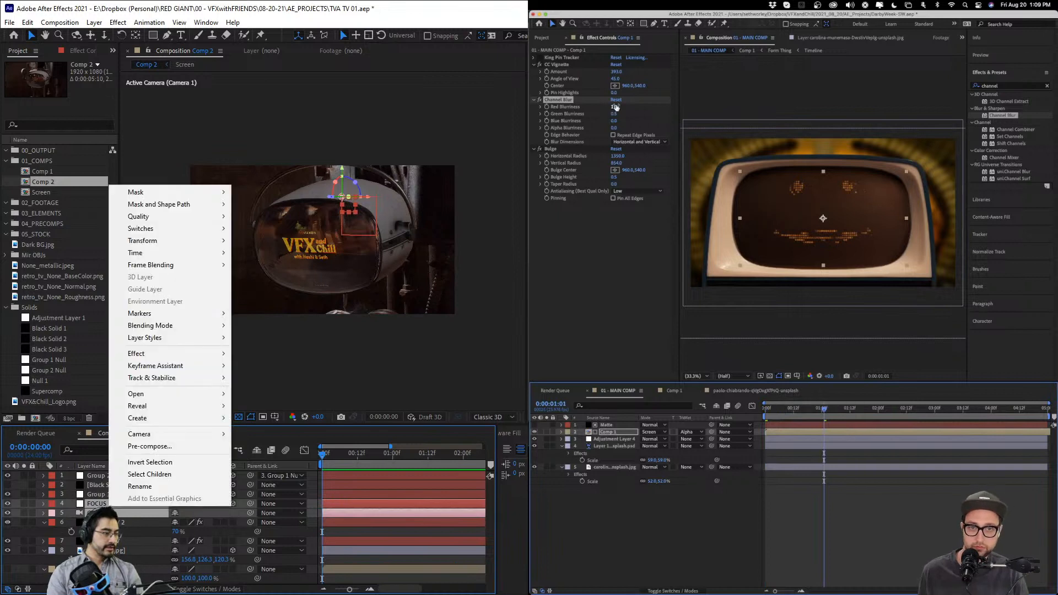
mouse_move(194, 441)
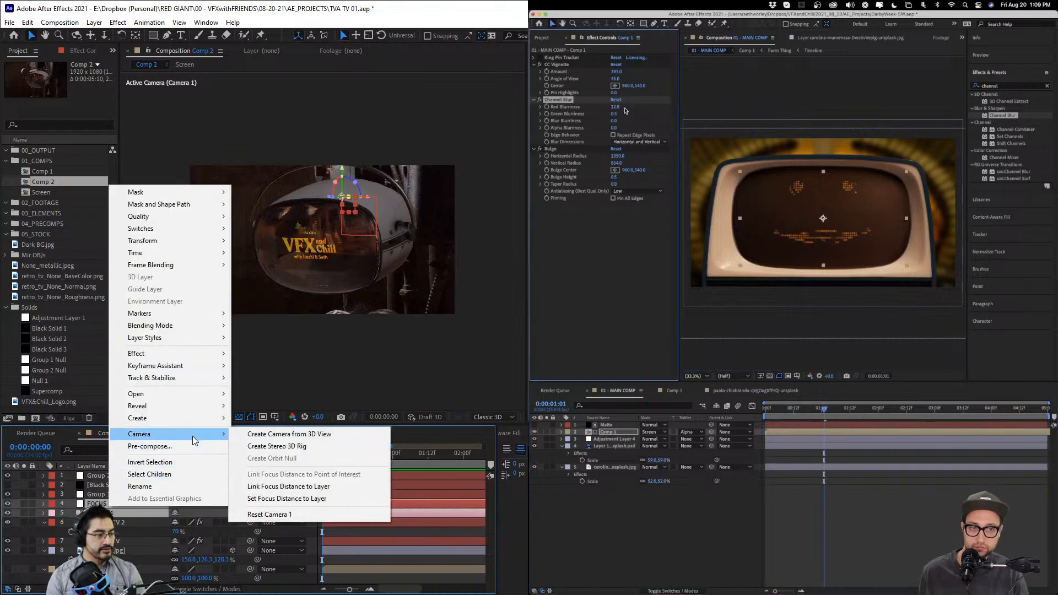
left_click(337, 488)
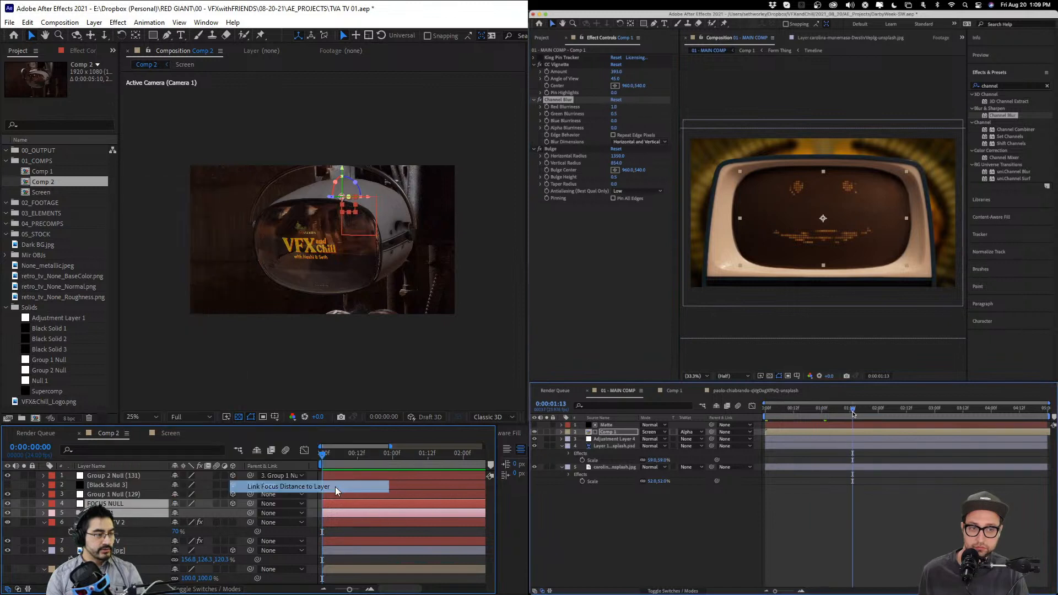
- Preview 01 - MAIN COMP from its start and lower FOCUS NULL onto the TV's screen in Comp 2
left_click_drag(778, 414, 765, 414)
left_click(119, 522)
left_click(125, 504)
key("space")
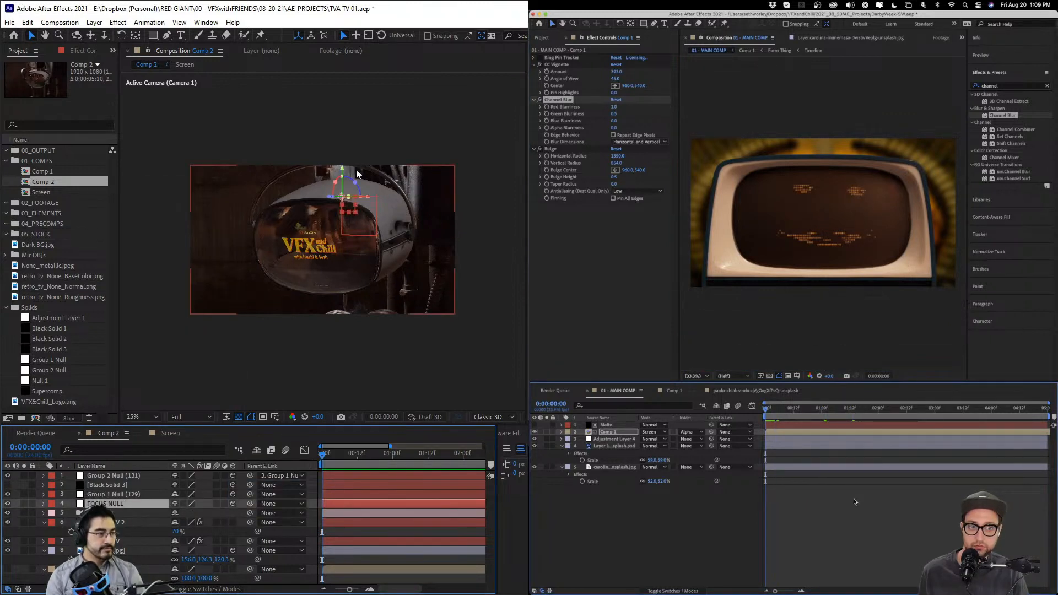
left_click_drag(342, 170, 342, 219)
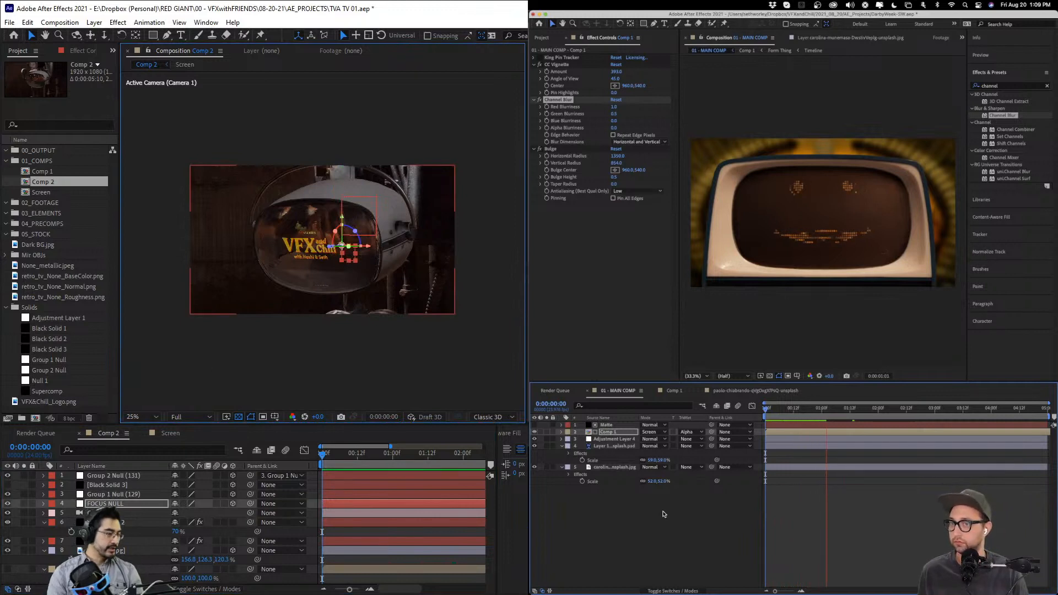
- Turn on depth of field for Camera 1 and set its aperture to 96 pixels
left_click(93, 513)
left_click(43, 514)
left_click(43, 514)
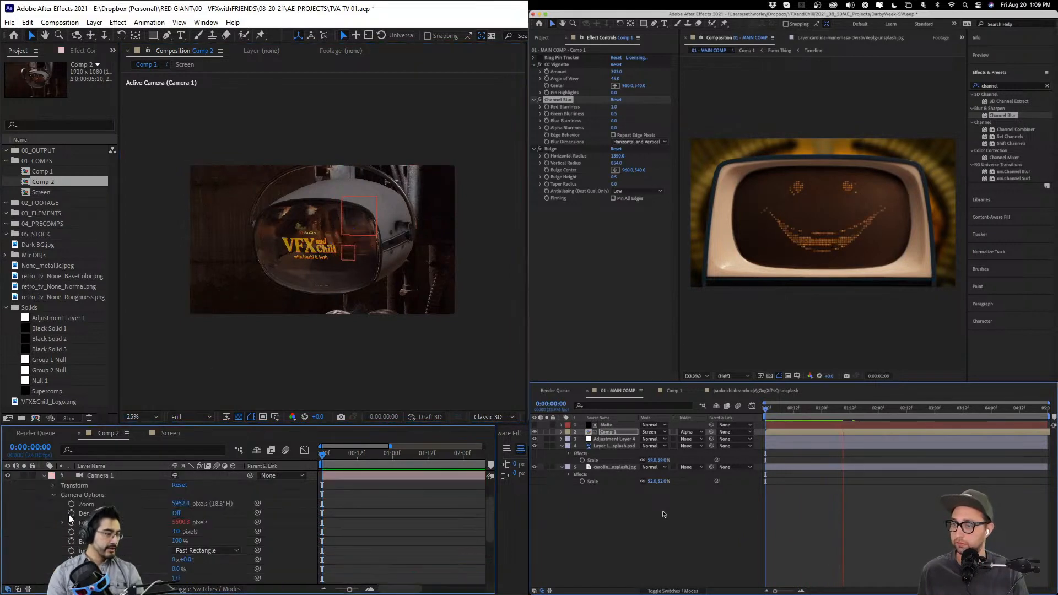
left_click(176, 513)
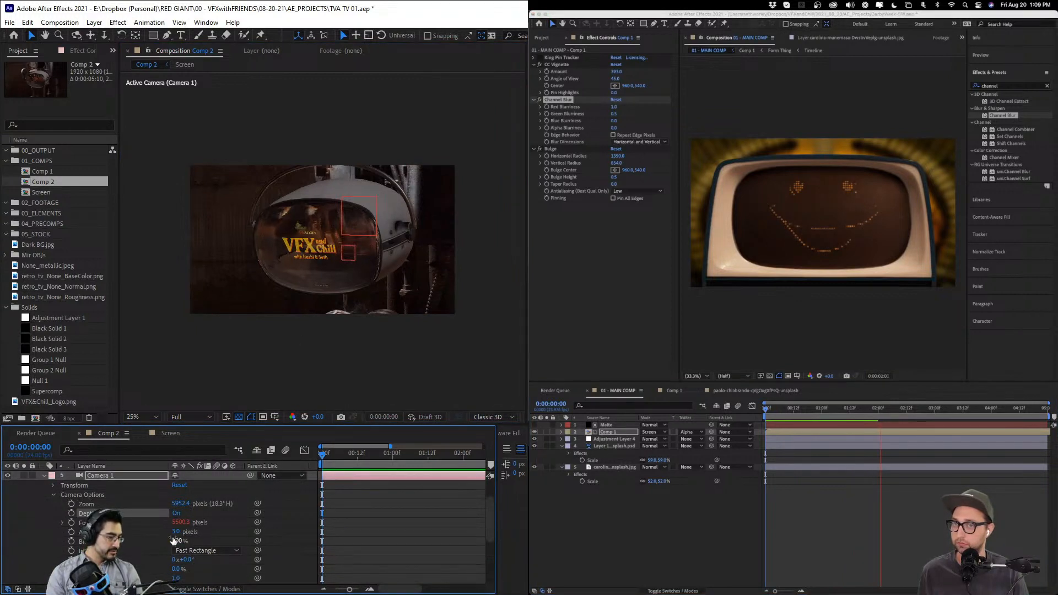
left_click_drag(176, 532, 225, 529)
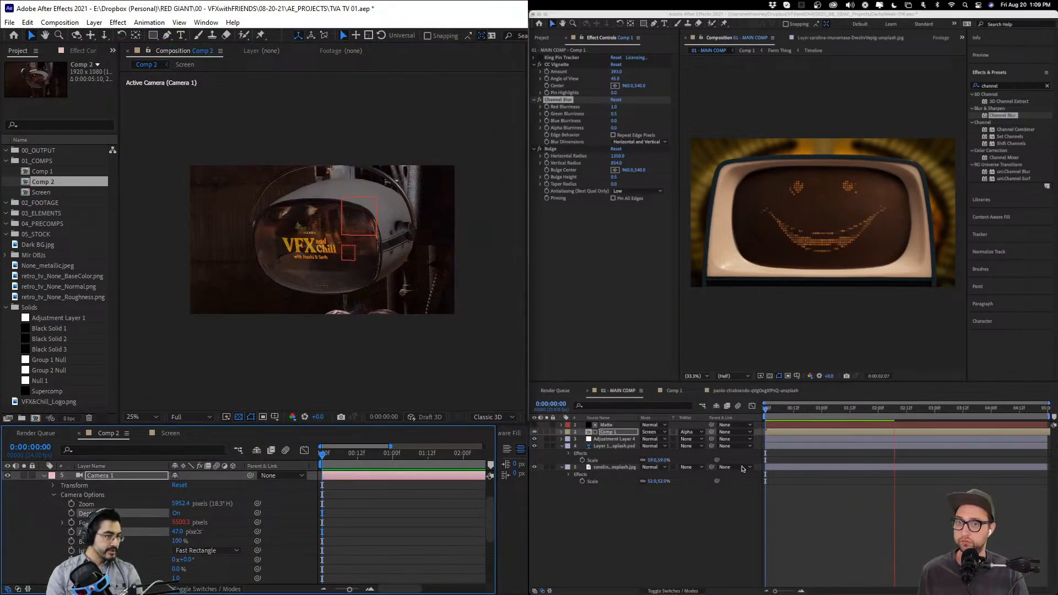
scroll(371, 286, "up", 2)
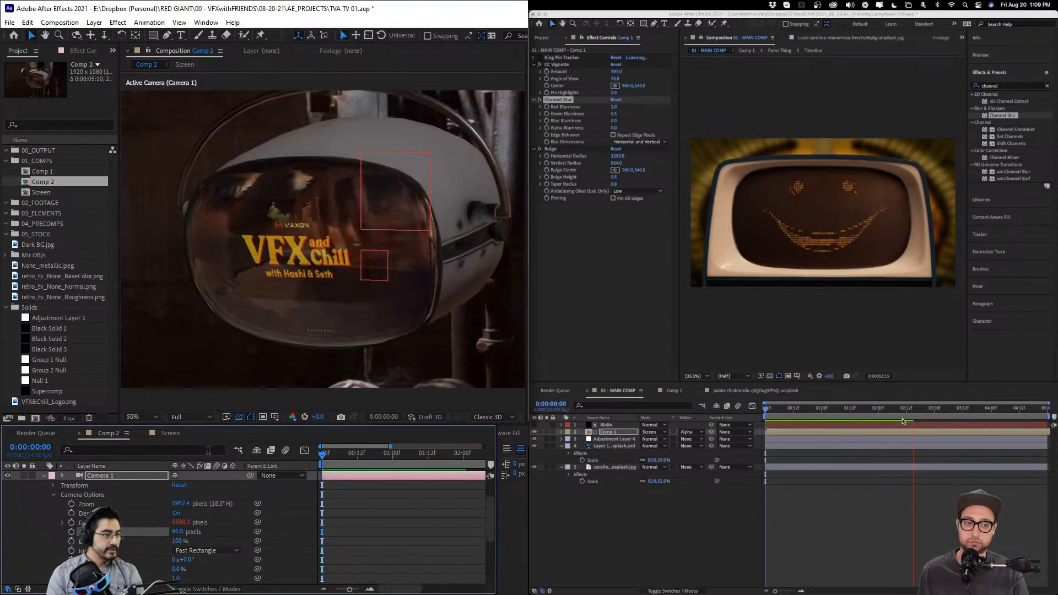
- Replay 01 - MAIN COMP and raise Camera 1's aperture to 156 pixels in Comp 2
left_click(887, 410)
key("space")
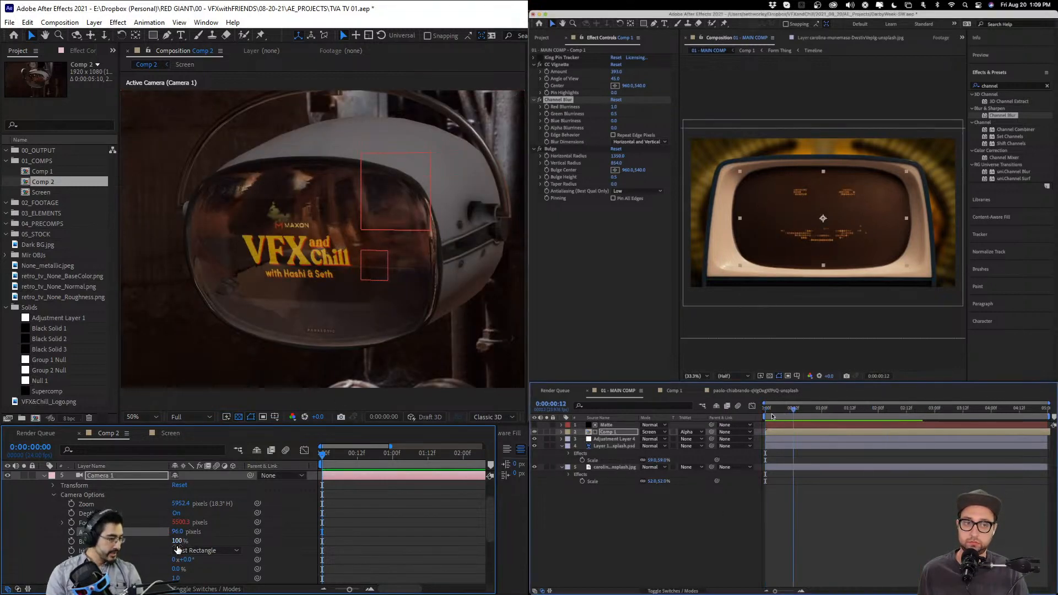
key("space")
left_click_drag(177, 532, 214, 531)
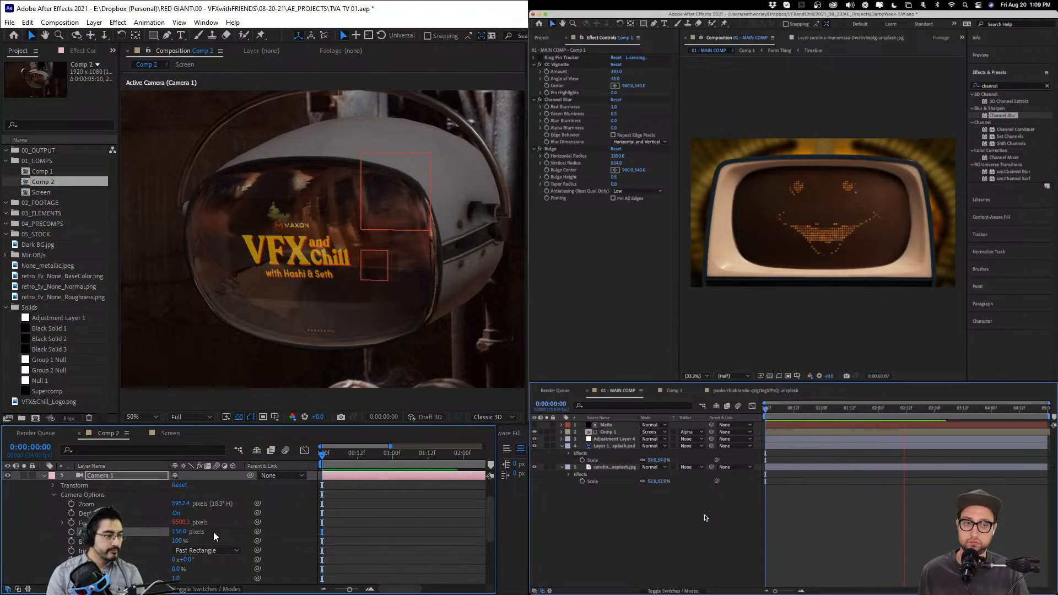
left_click(44, 476)
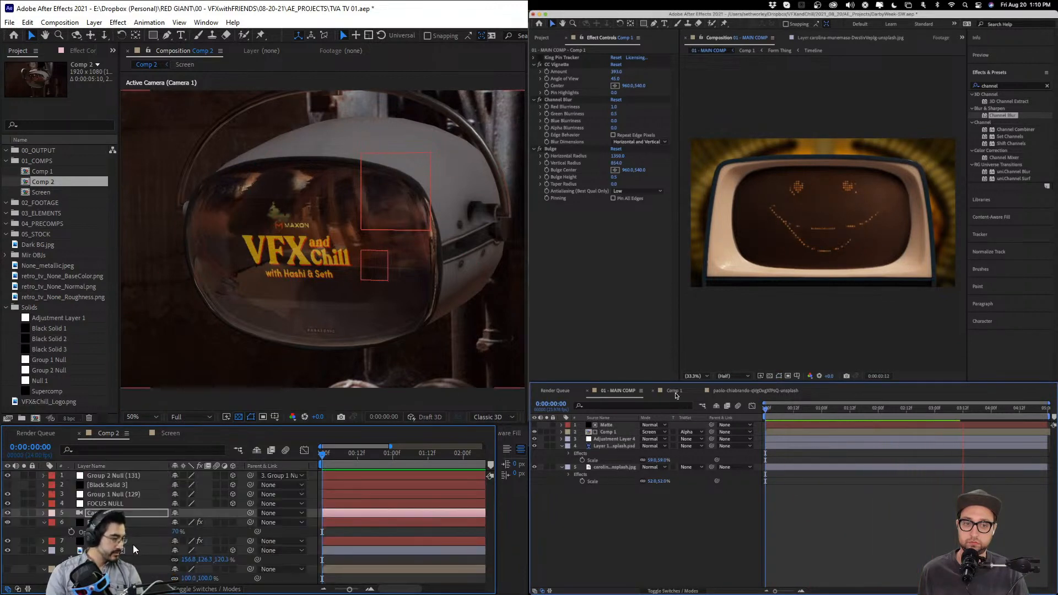
- Delete the Grid effect from Comp 1's red solid and move FOCUS NULL toward the front of the TV in Comp 2
left_click(675, 391)
left_click(615, 425)
left_click(132, 504)
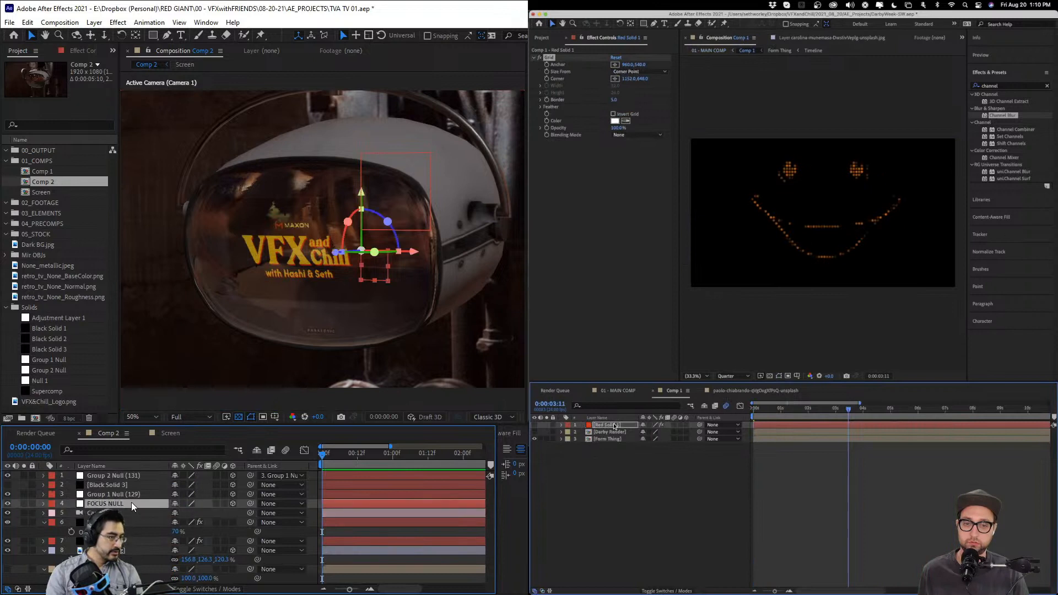
left_click_drag(335, 252, 328, 282)
key("Delete")
- Change the color of Comp 1's red solid to black and hide that layer
left_click(607, 425)
left_click(128, 504)
left_click(124, 514)
key("a")
key("a")
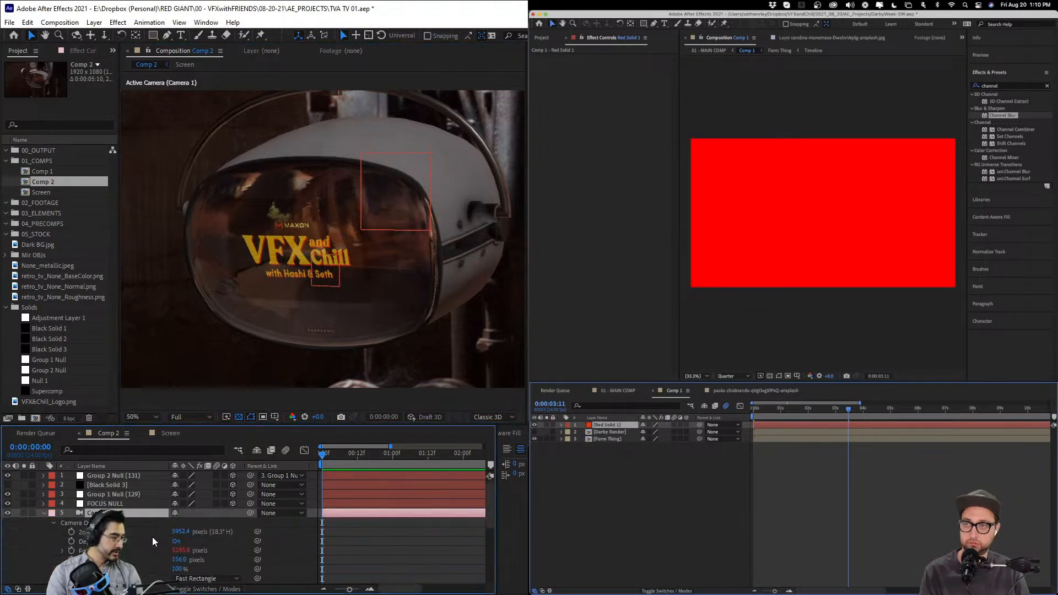
scroll(201, 554, "down", 2)
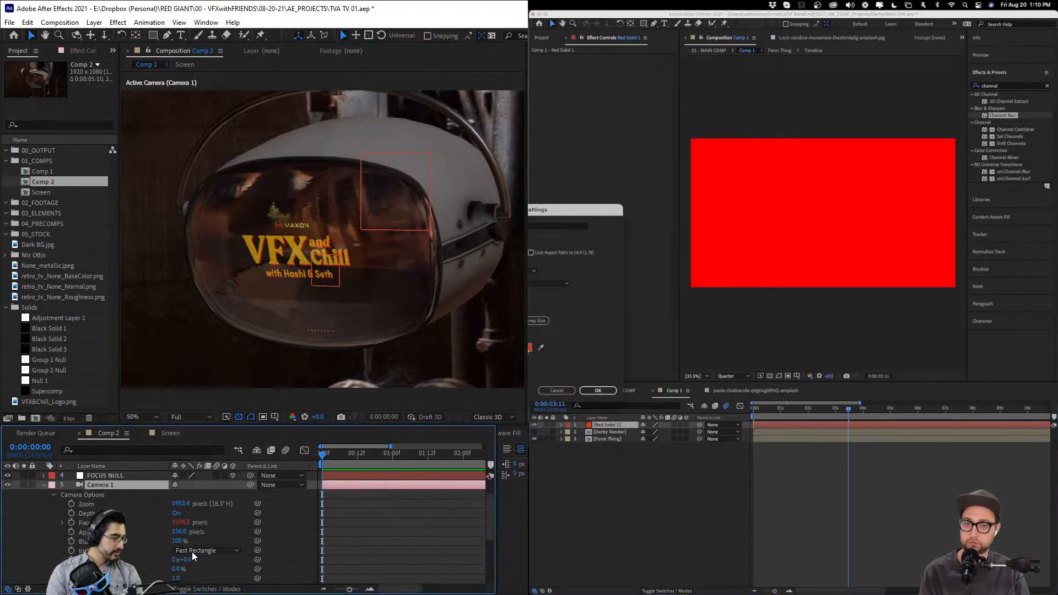
left_click(44, 485)
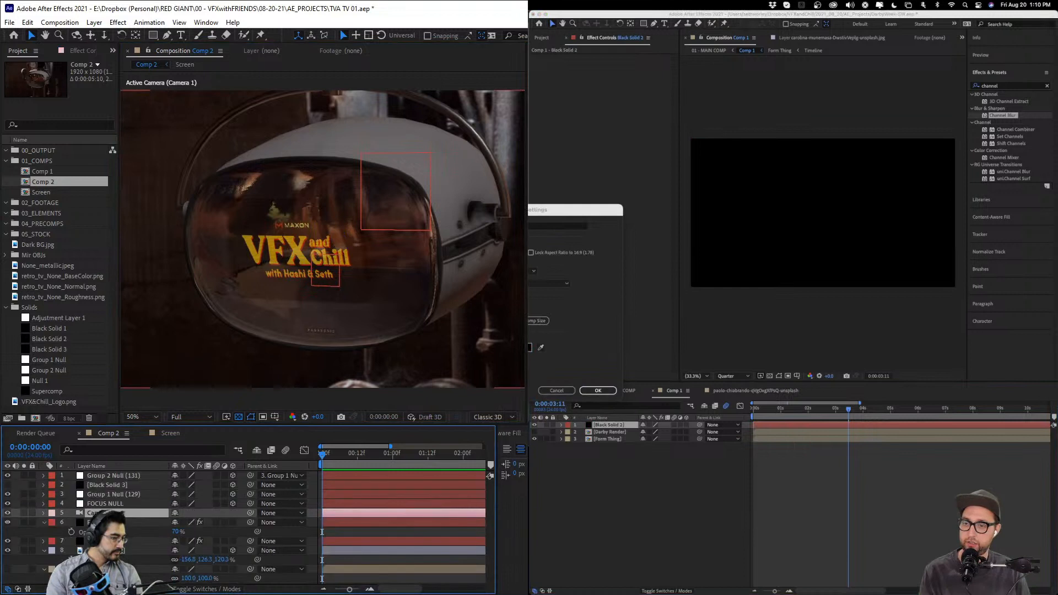
left_click(107, 541)
left_click(118, 523)
left_click(599, 391)
left_click(113, 503)
left_click(534, 425)
- Open the Form Thing precomp and raise Camera 1's aperture to 996 pixels in Comp 2
left_click(113, 494)
left_click(119, 522)
left_click(118, 513)
key("a")
key("a")
double_click(588, 440)
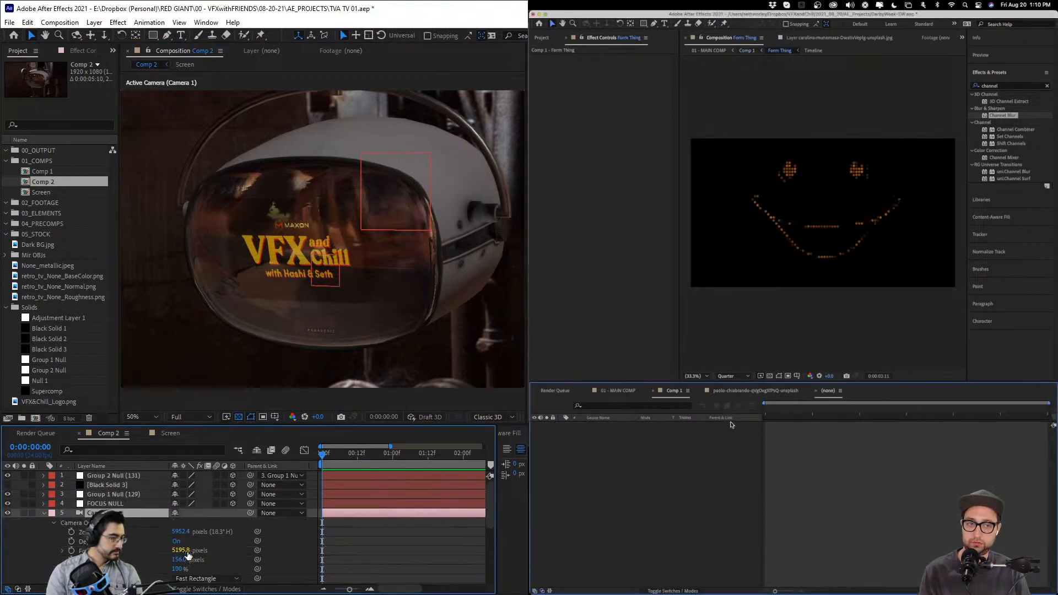
left_click_drag(180, 559, 225, 558)
- Preview the face animation in the Timeline precomp from its start and set Camera 1's aperture to 246 pixels in Comp 2
double_click(589, 468)
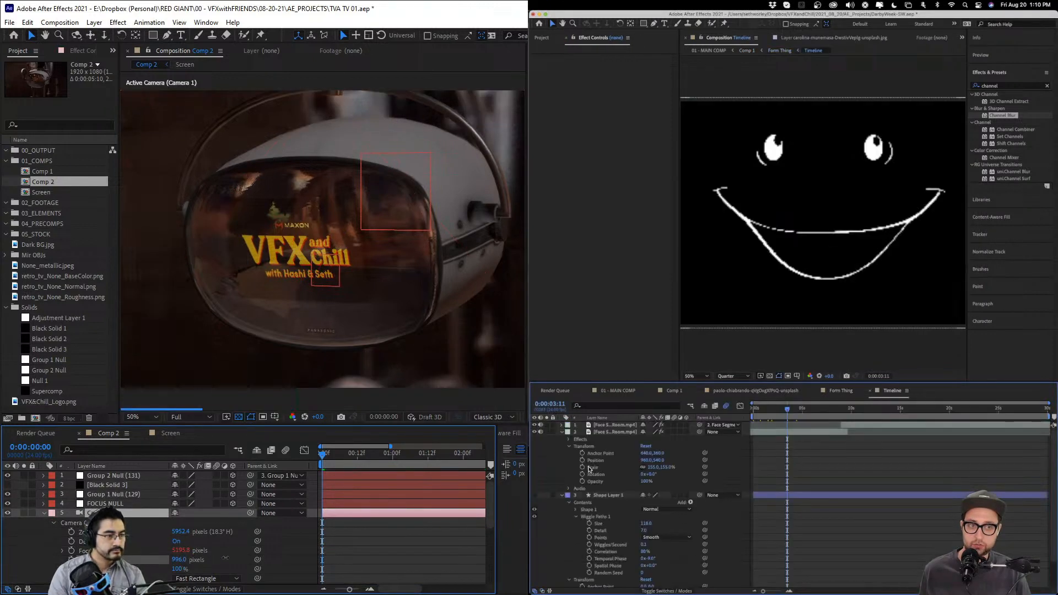
left_click_drag(776, 415, 702, 412)
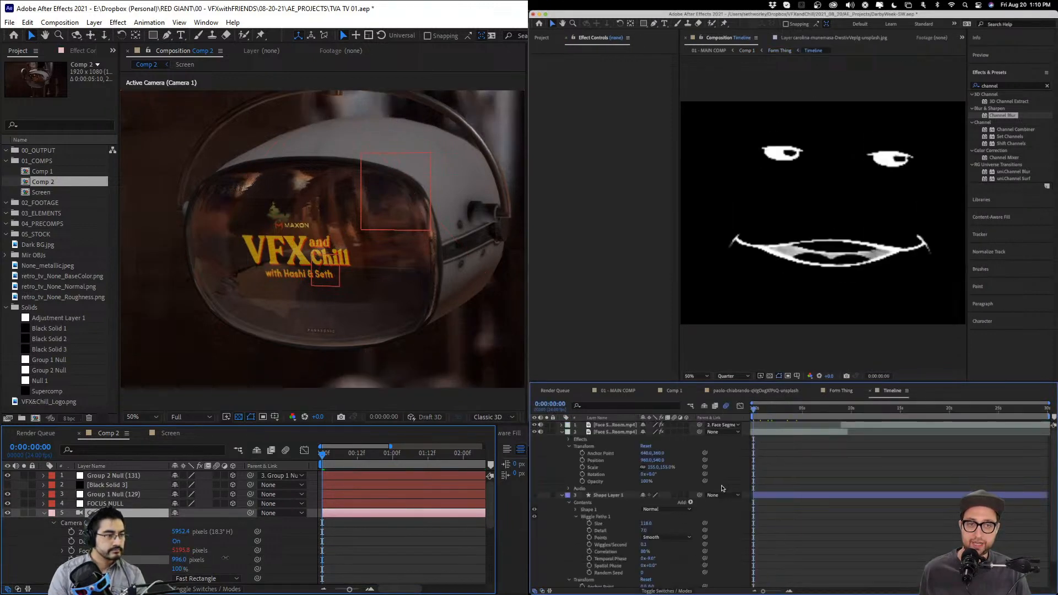
key("space")
left_click(616, 433)
left_click_drag(226, 558, 242, 558)
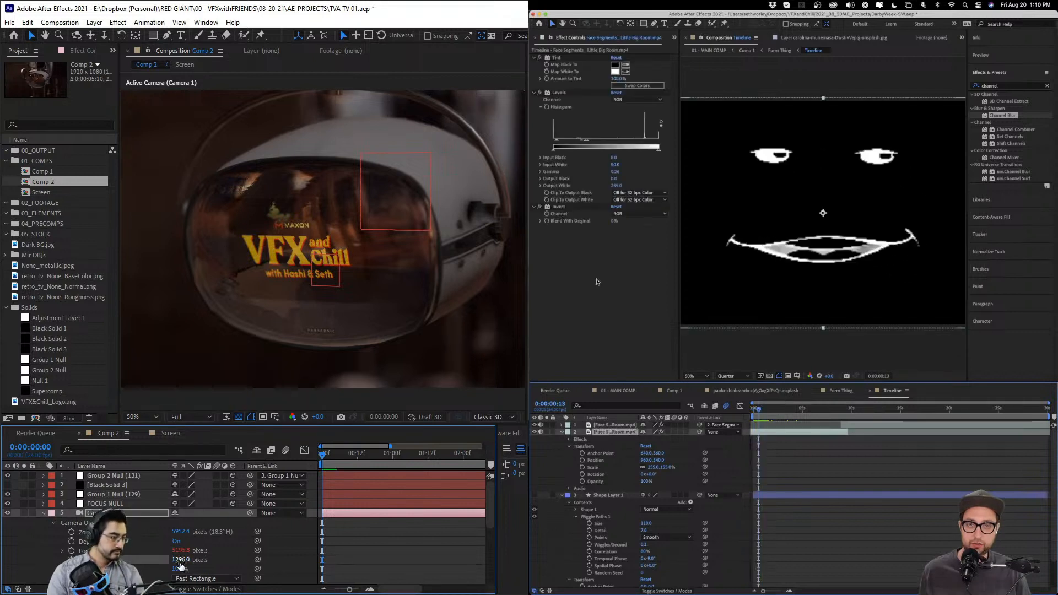
left_click_drag(163, 569, 193, 560)
- Preview the face footage with Tint, Levels and Invert turned off, and raise Camera 1's blur level to 215%
left_click(540, 58)
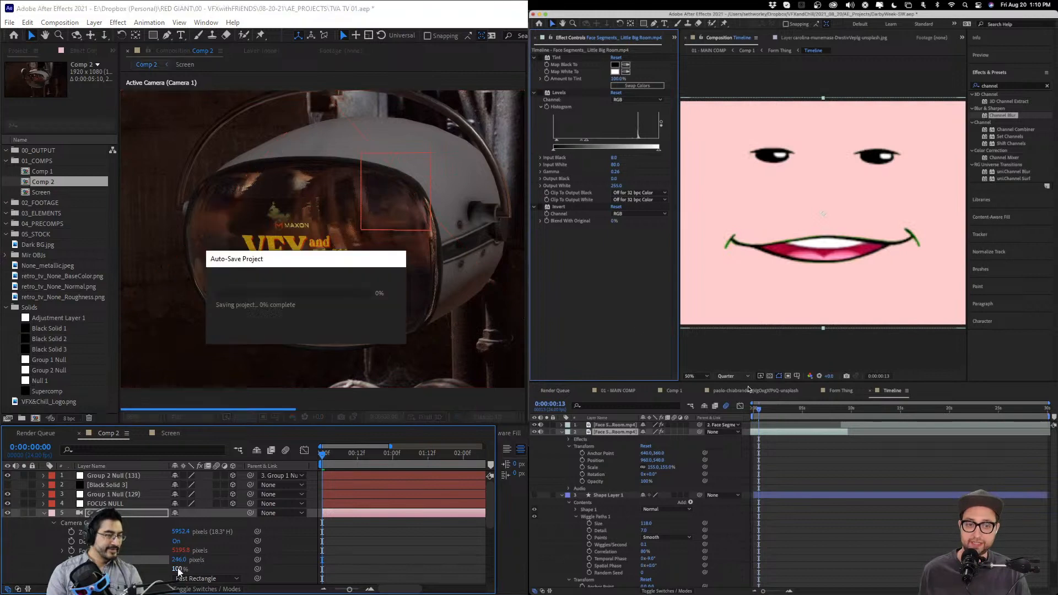
left_click_drag(758, 409, 717, 411)
key("space")
left_click_drag(176, 569, 231, 567)
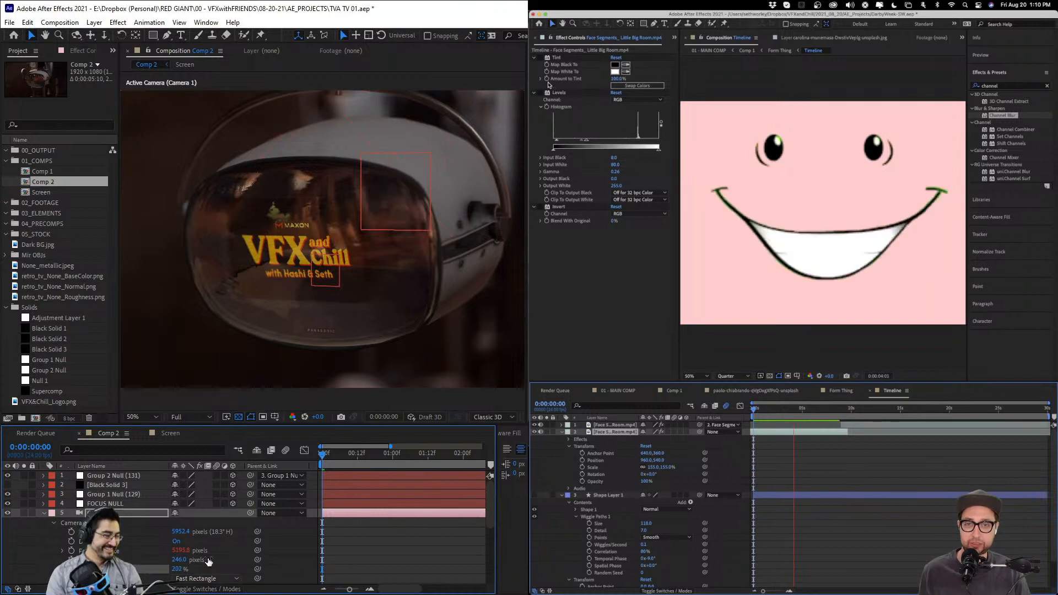
- Turn Tint, Levels and Invert back on for the face footage and set Camera 1's blur level to 304%
left_click(540, 59)
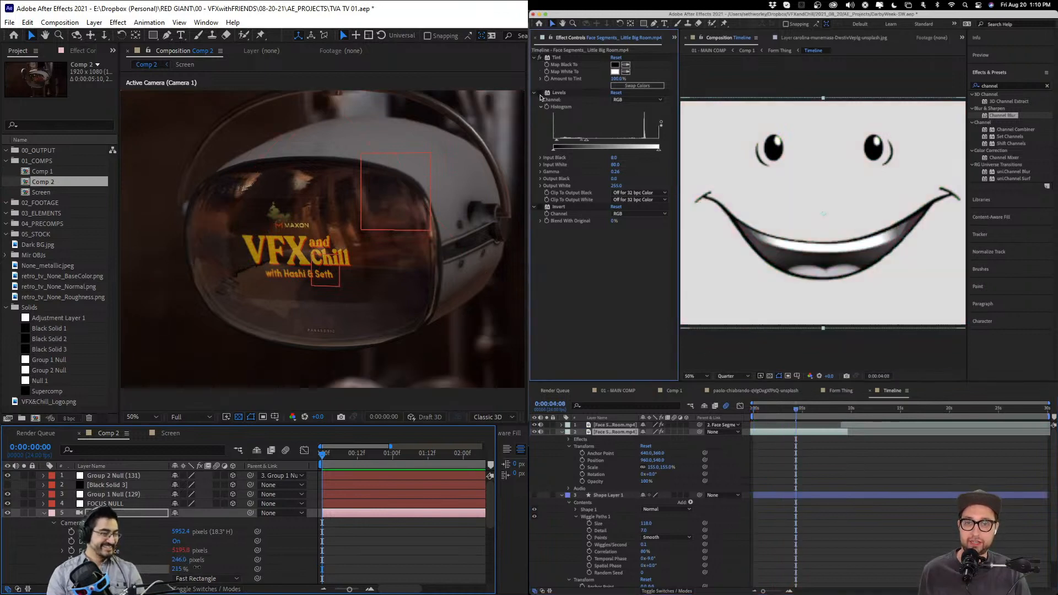
left_click(540, 92)
left_click_drag(179, 569, 205, 544)
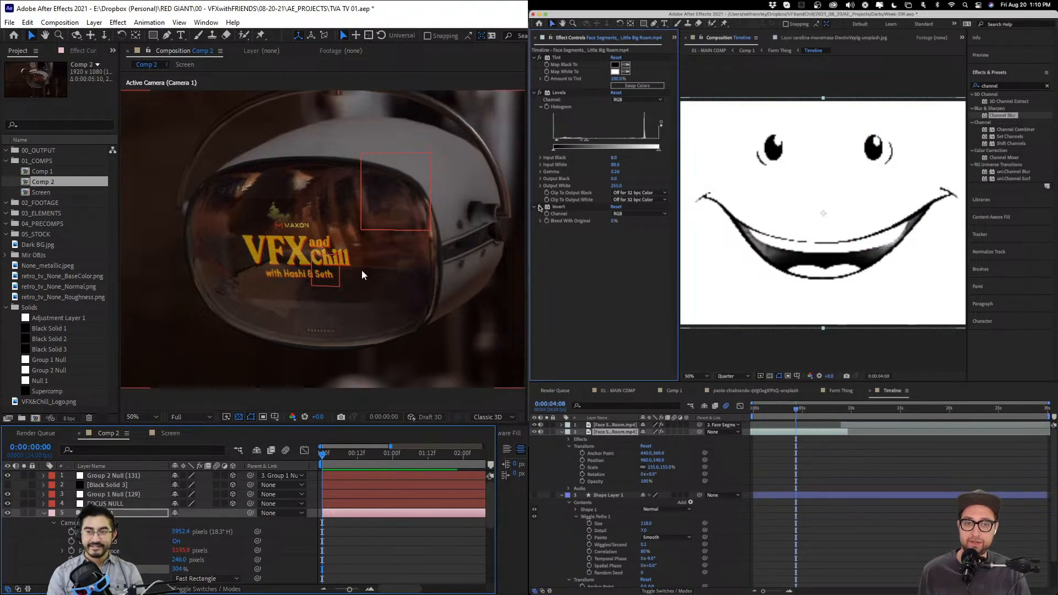
left_click(540, 207)
- Inspect FOCUS NULL against the TV screen from Custom View 1, return to the active camera, and open Comp 1 in the face project
left_click(371, 217)
key("F11")
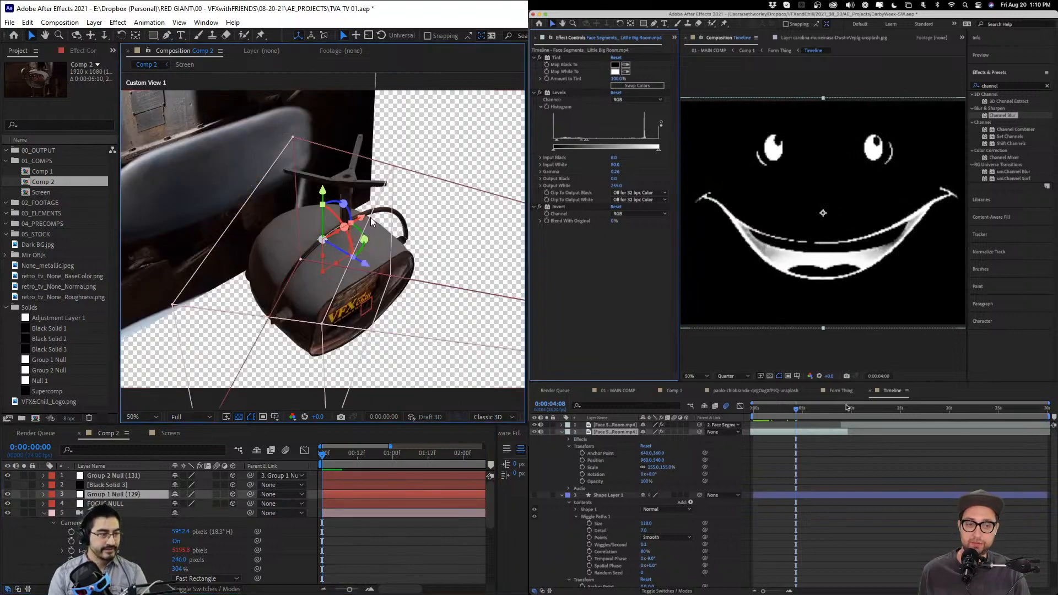
left_click(109, 503)
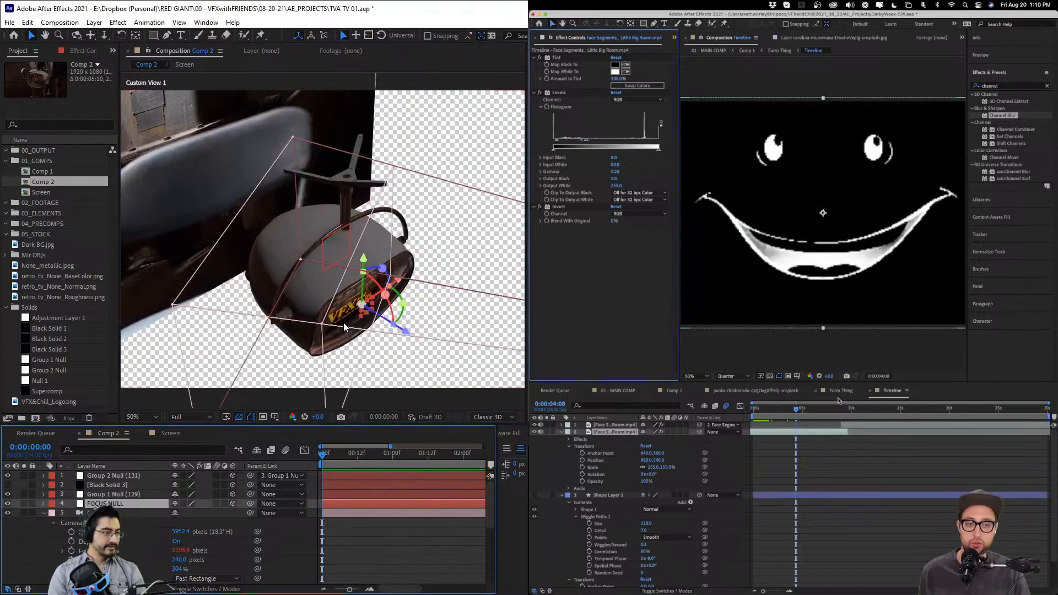
key("c")
left_click_drag(364, 339, 440, 296)
left_click(676, 392)
key("v")
key("period")
key("period")
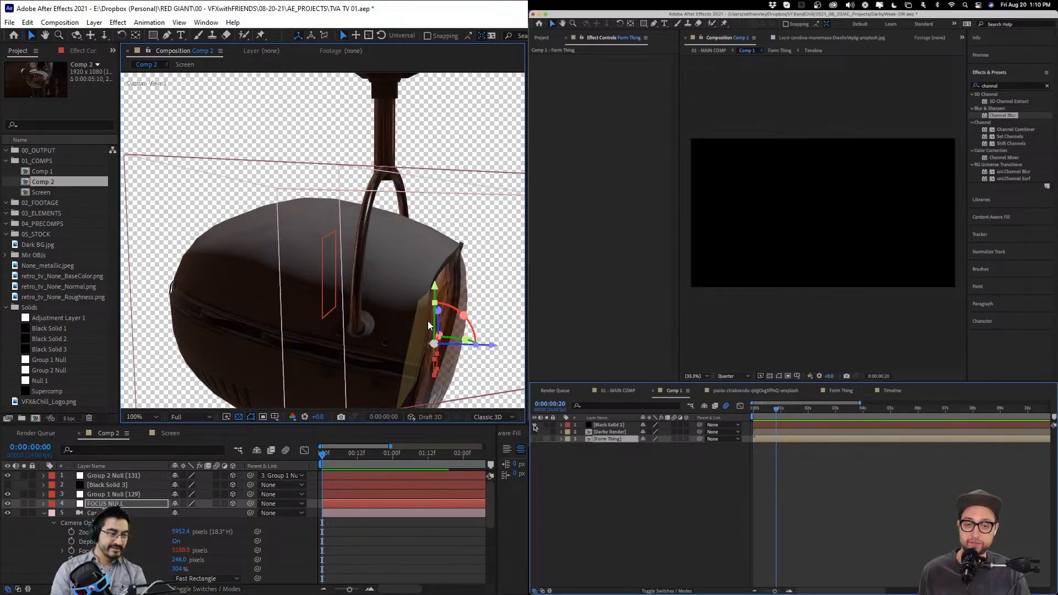
key("F12")
key("comma")
key("comma")
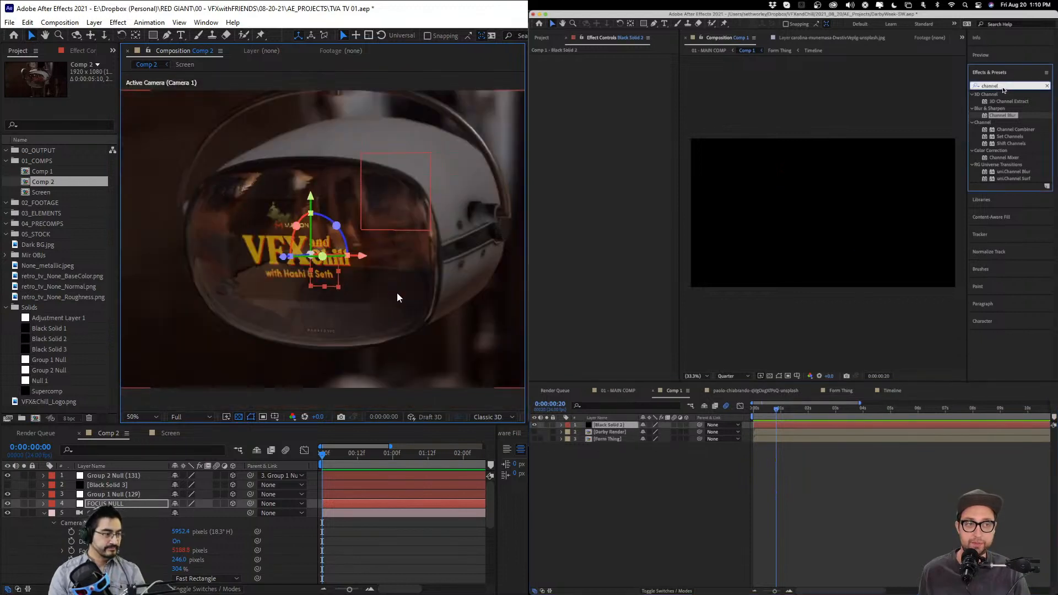
- Parent Camera 1 to FOCUS NULL in Comp 2 and search the face project's effects for "univer"
left_click(252, 516)
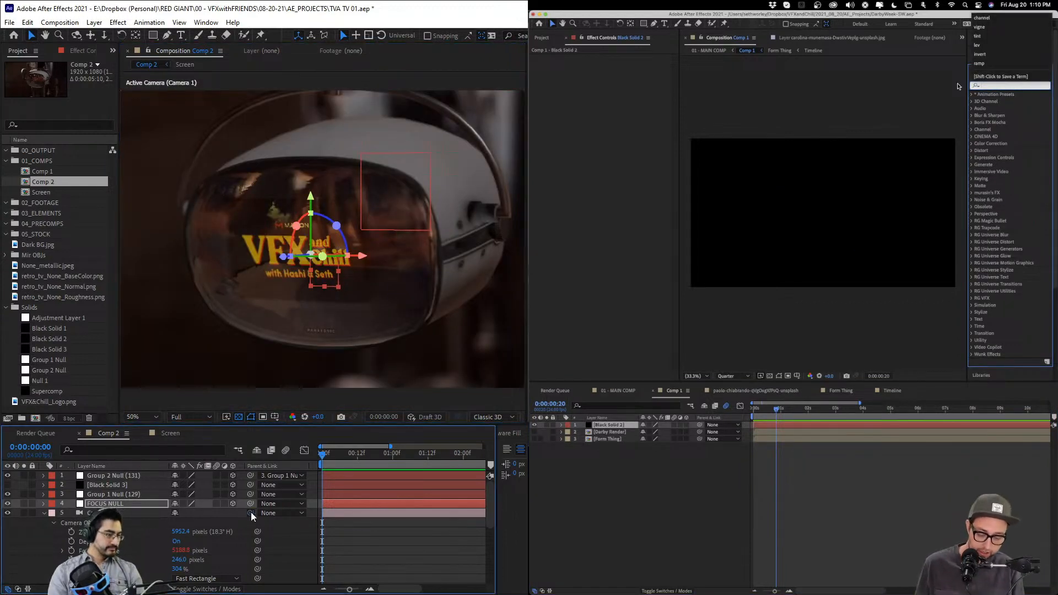
left_click_drag(150, 508, 147, 507)
type("univer")
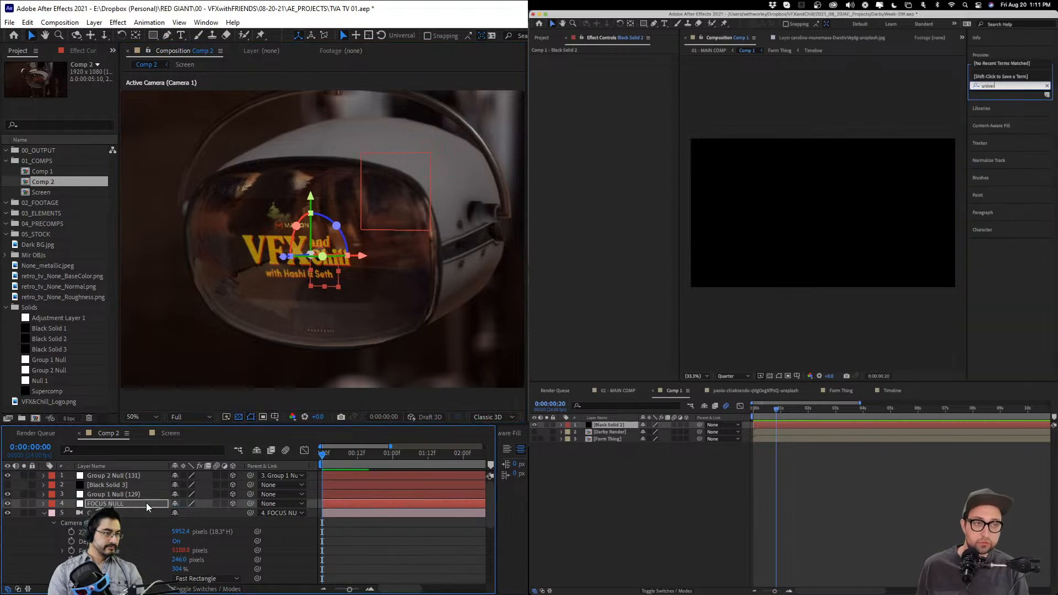
- Keyframe FOCUS NULL's Y Rotation from 0° at the first frame to 10° at 0:00:05:09, and list the RG Universe Text effects
left_click(146, 507)
key("r")
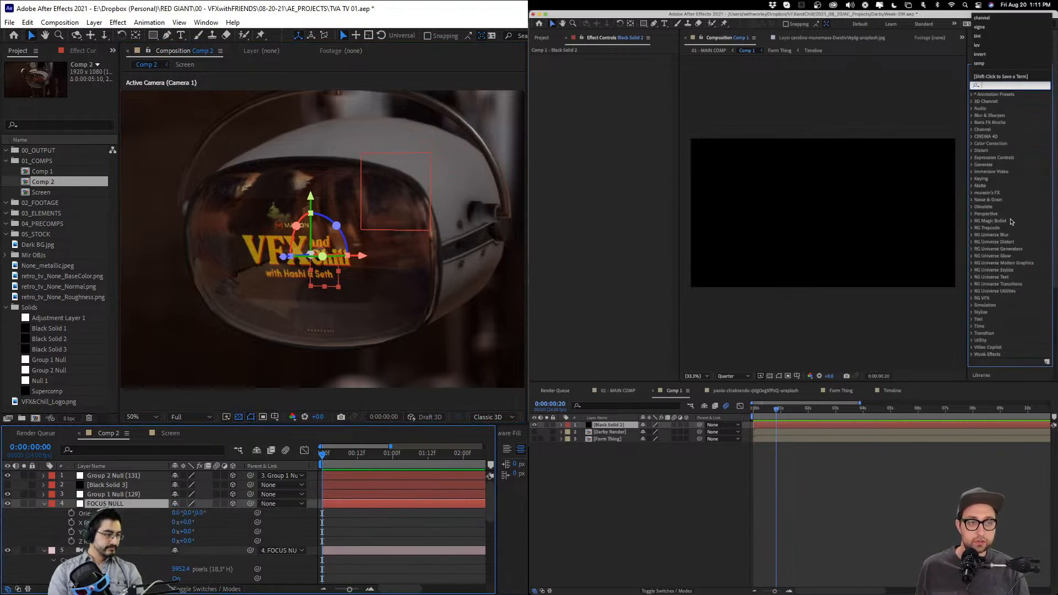
left_click(71, 533)
scroll(999, 224, "up", 4)
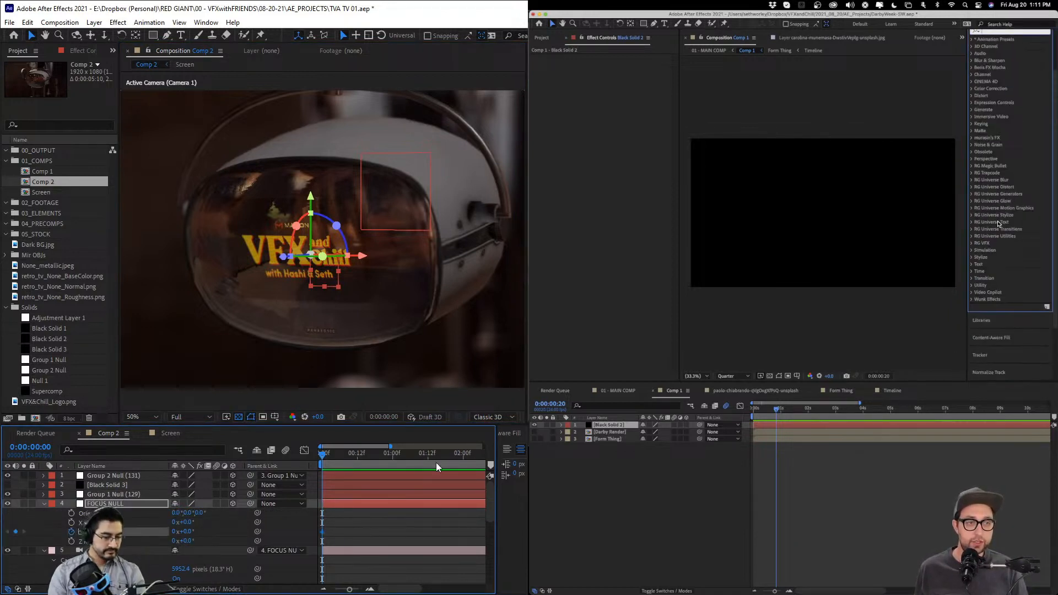
key("minus")
key("minus")
left_click(972, 207)
left_click(479, 456)
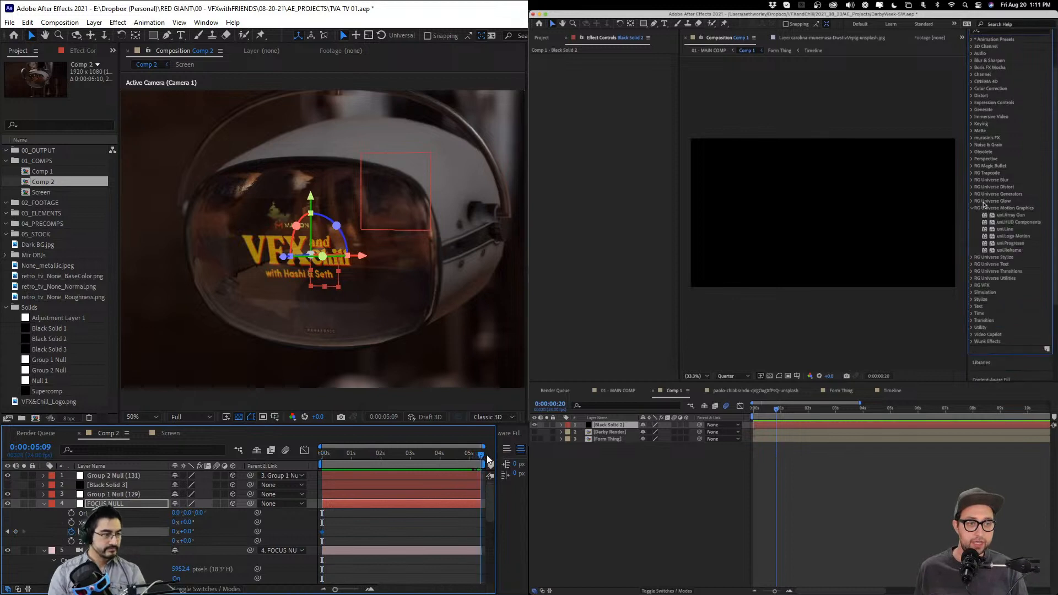
left_click(971, 207)
left_click(972, 222)
left_click_drag(186, 531, 205, 532)
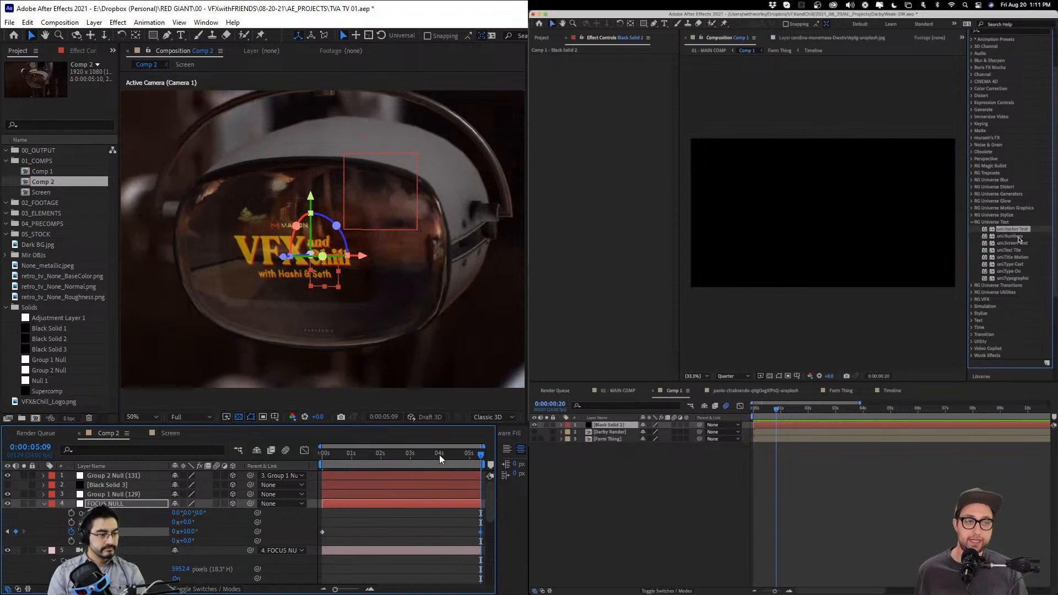
- Apply uni.Screen Text to Black Solid 2 in Comp 1, and keyframe FOCUS NULL's X orientation at 6° on Comp 2's first frame
key("Home")
key("comma")
key("comma")
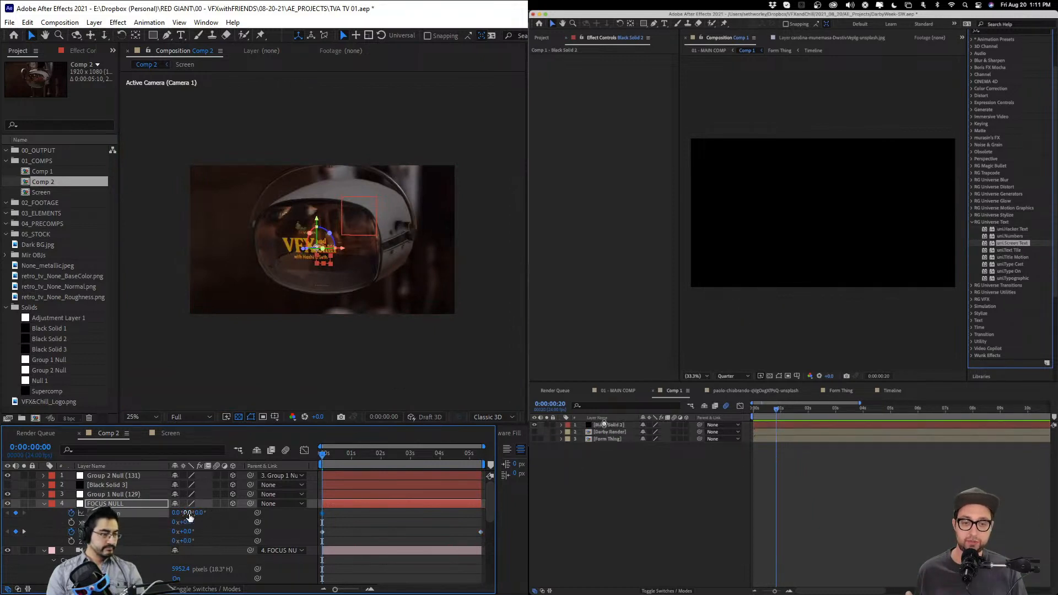
left_click_drag(1012, 242, 604, 424)
left_click_drag(175, 513, 177, 512)
left_click_drag(765, 413, 713, 413)
key("ctrl+z")
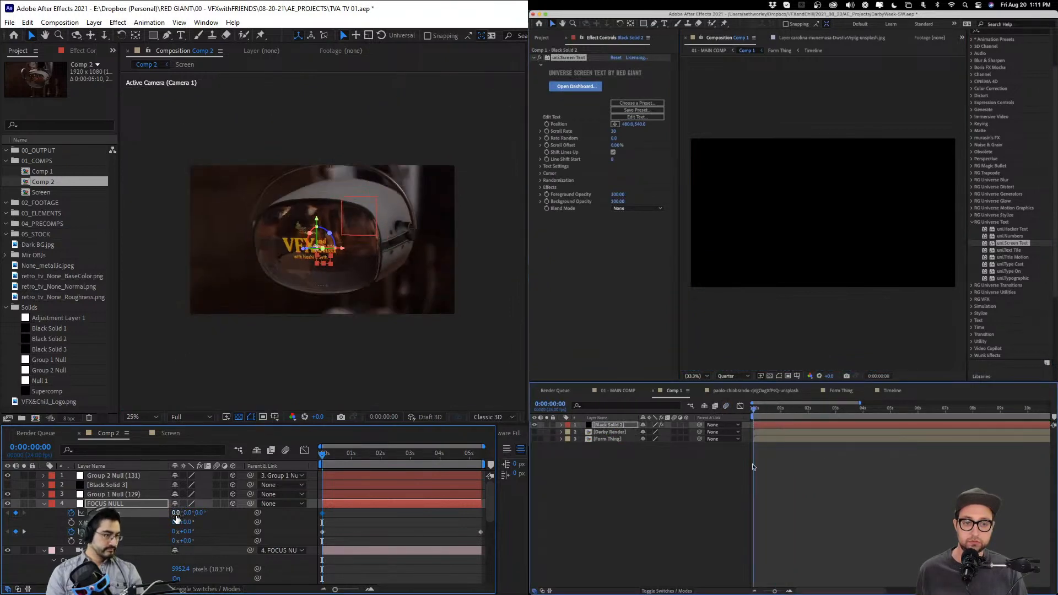
key("space")
left_click_drag(176, 515, 179, 516)
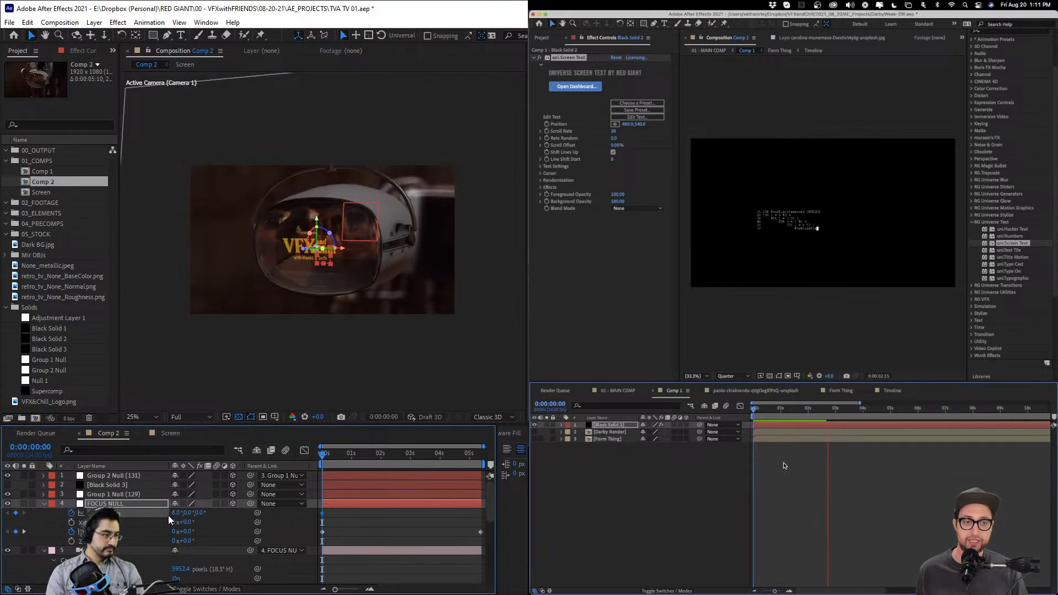
- Keyframe Camera 1's Point of Interest and Position at the first frame of Comp 2
left_click(110, 550)
key("p")
key("shift+a")
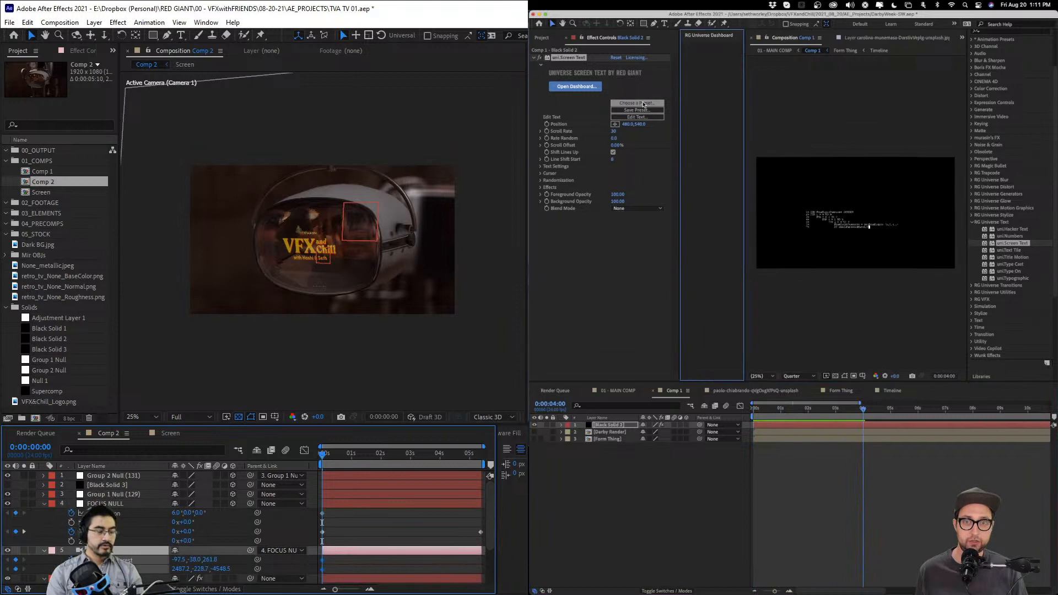
left_click_drag(71, 559, 71, 569)
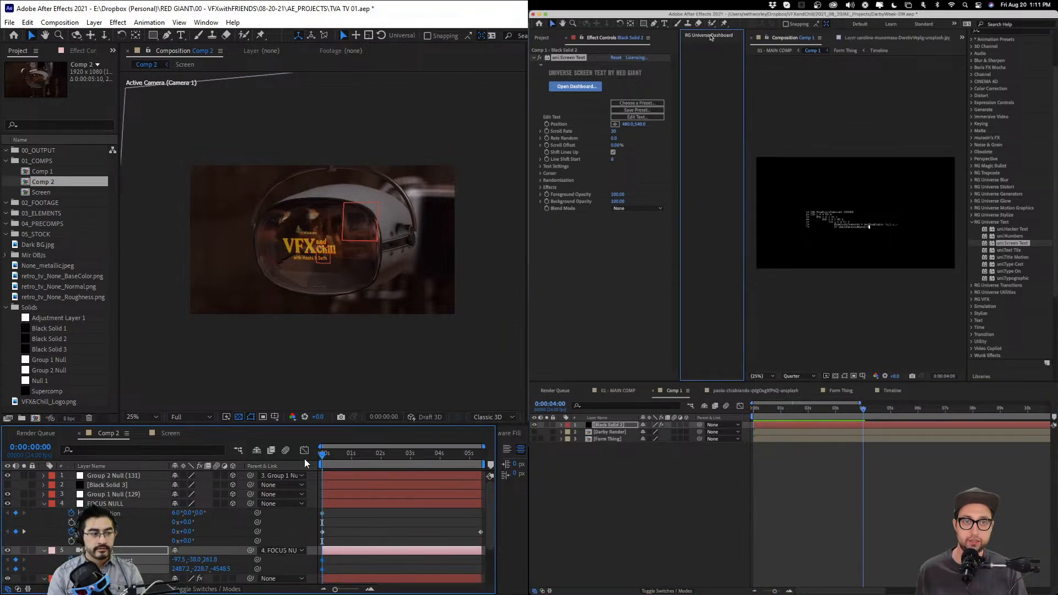
scroll(198, 551, "down", 3)
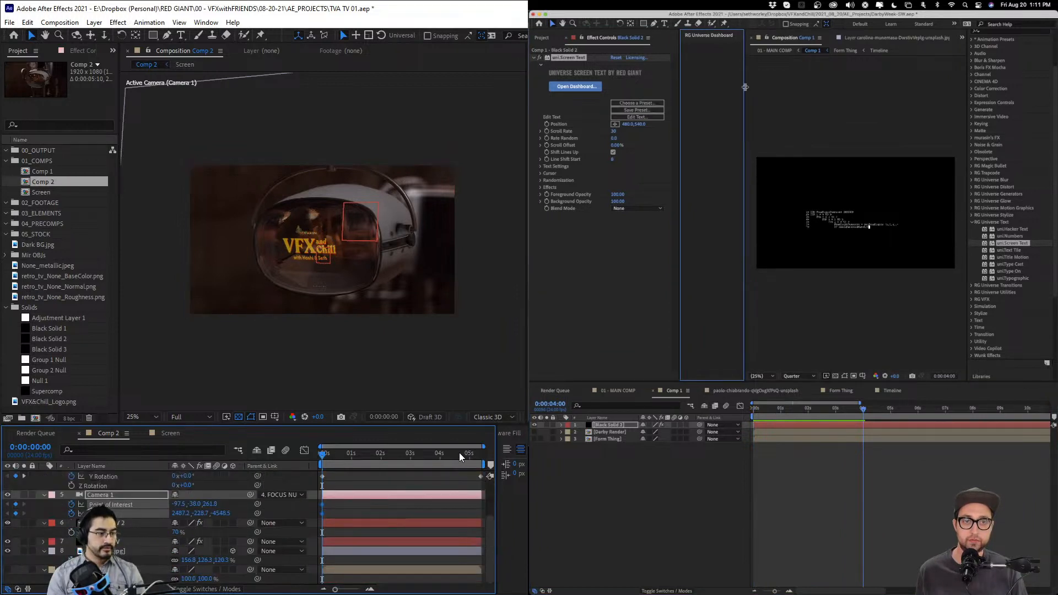
- Show the Screen Text presets in a widened dashboard, and dolly Camera 1 to about 1500, -100, -2740 at 0:00:05:09
left_click_drag(745, 89, 834, 90)
left_click(481, 458)
left_click(626, 105)
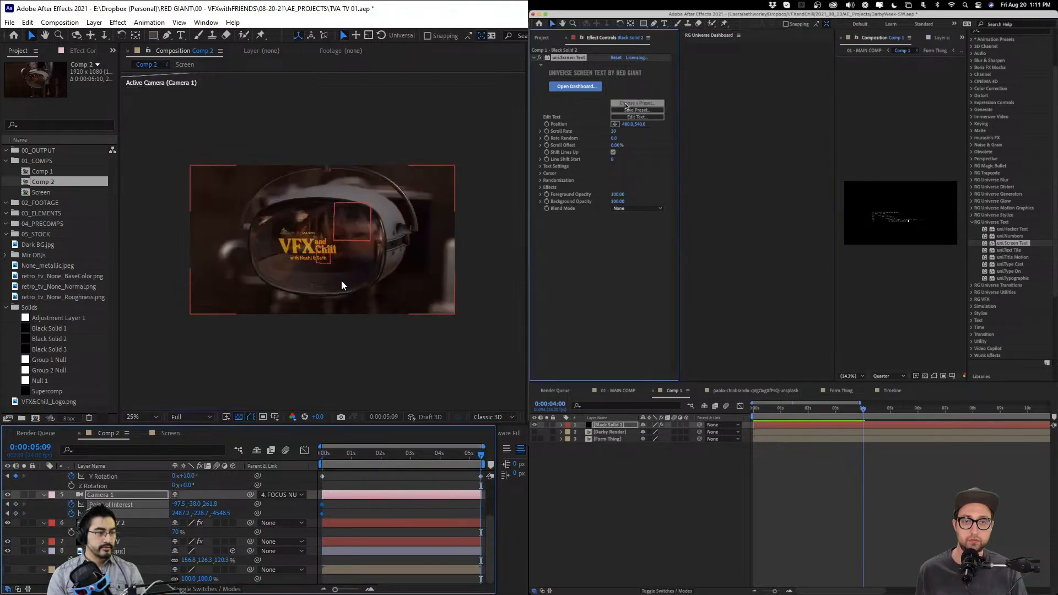
key("y")
key("c")
left_click_drag(314, 265, 363, 213)
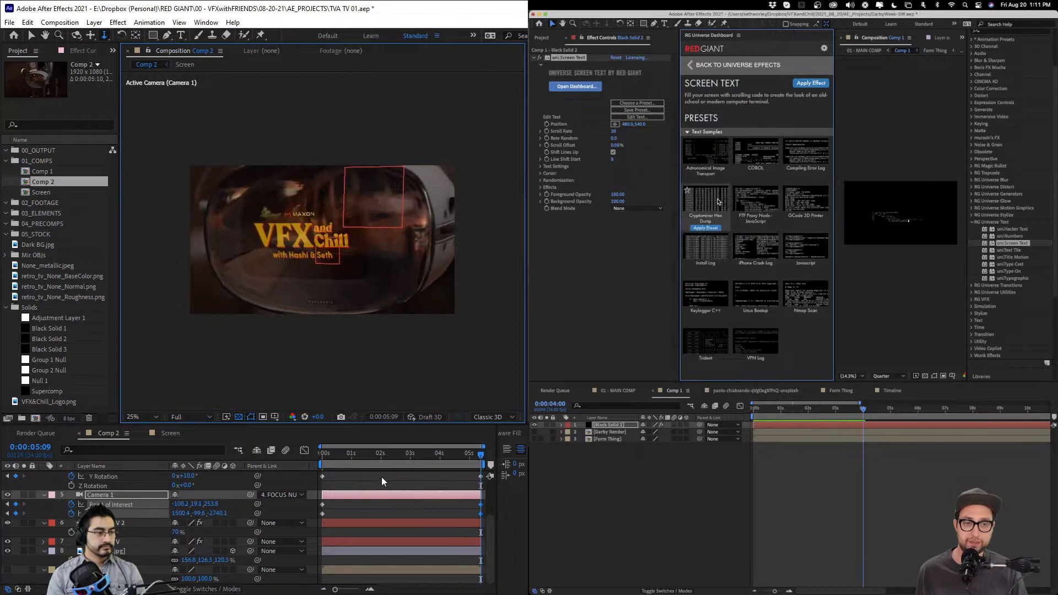
- Dolly Camera 1 to about 2277, -199, -4105 at the first frame, apply the Cryptominer Hex Dump preset, and save the TV project
left_click(322, 457)
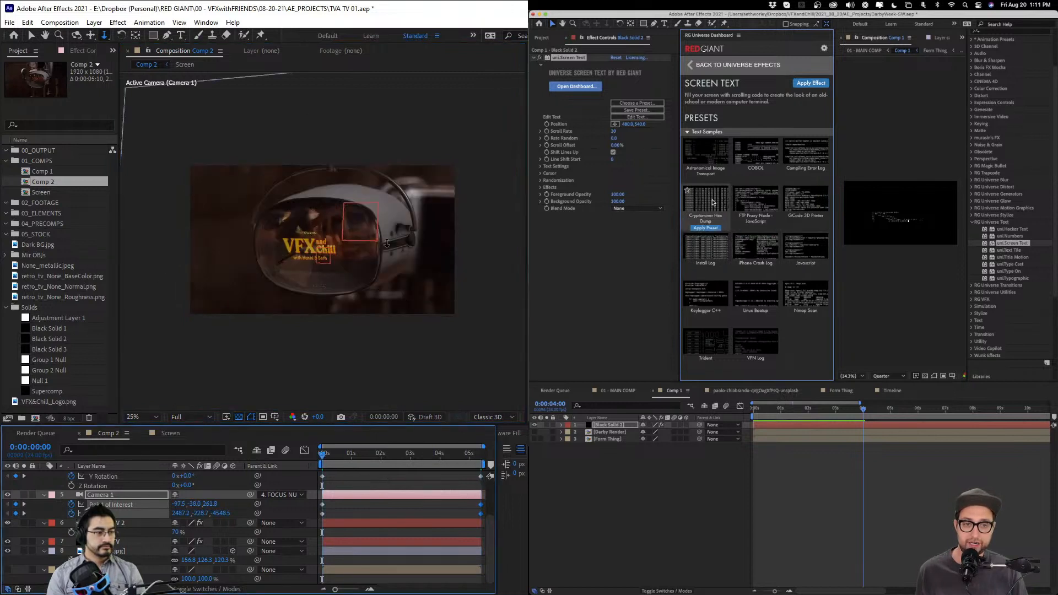
left_click_drag(387, 243, 364, 251)
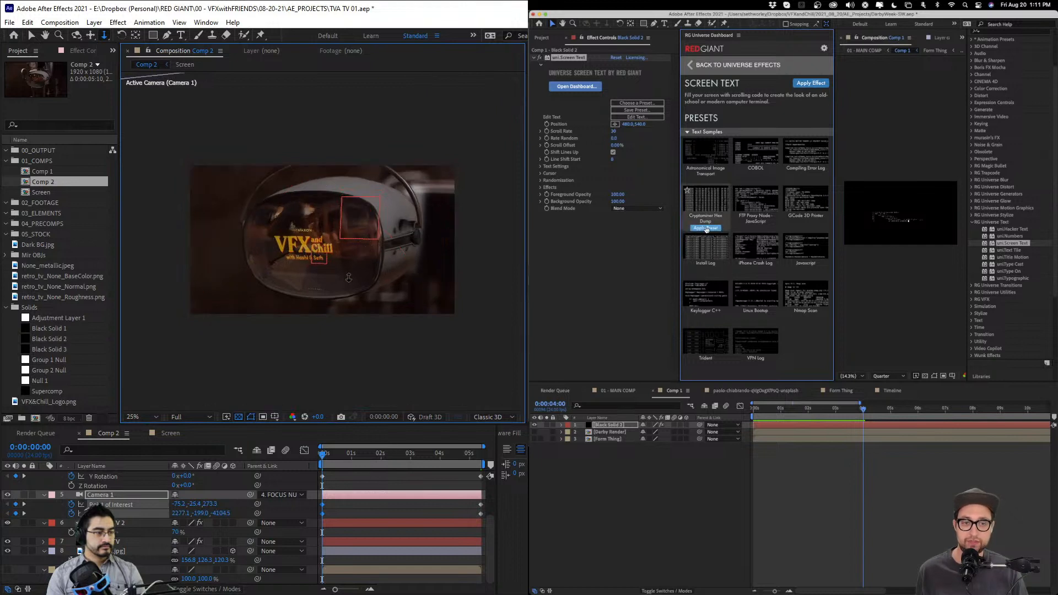
left_click(707, 229)
left_click(102, 494)
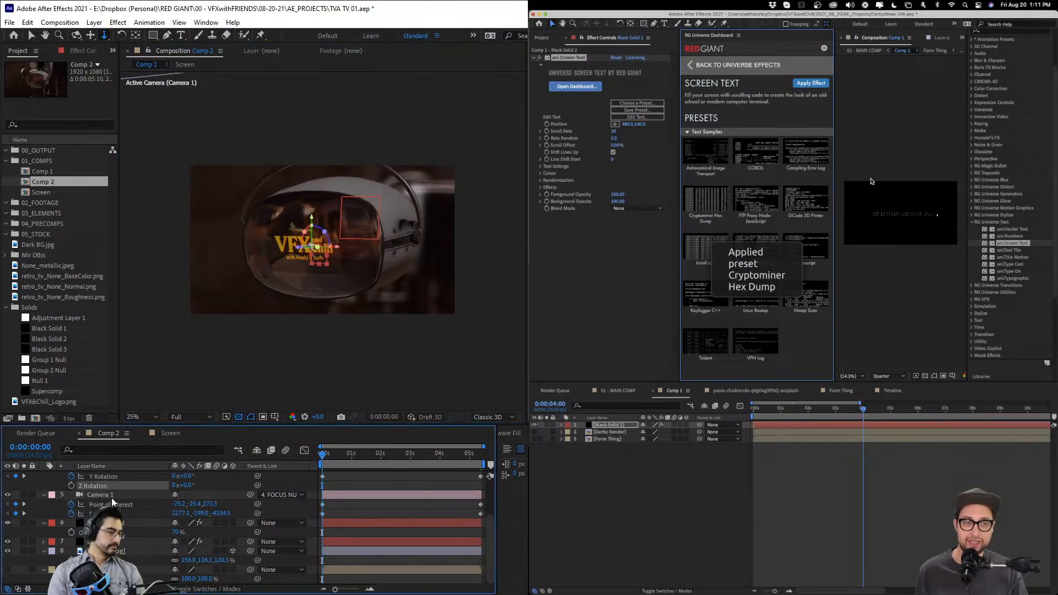
key("ctrl+s")
- Preview the camera move in Comp 2 and the screen text in Comp 1, and view 01 - MAIN COMP at 0:00:04:23
left_click_drag(834, 158, 766, 155)
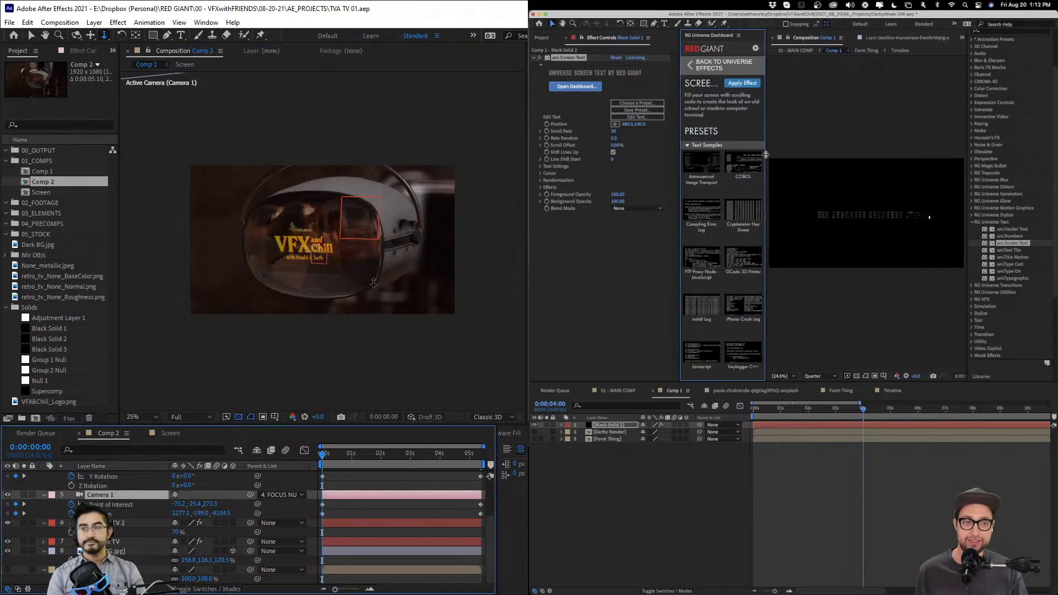
left_click_drag(793, 409, 753, 410)
scroll(374, 283, "up", 2)
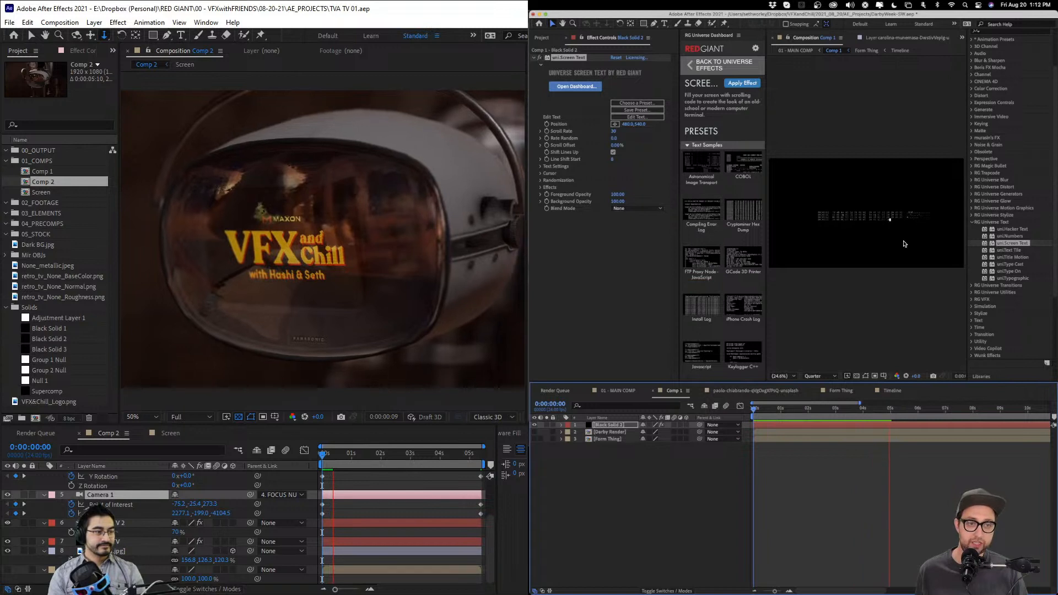
left_click(618, 390)
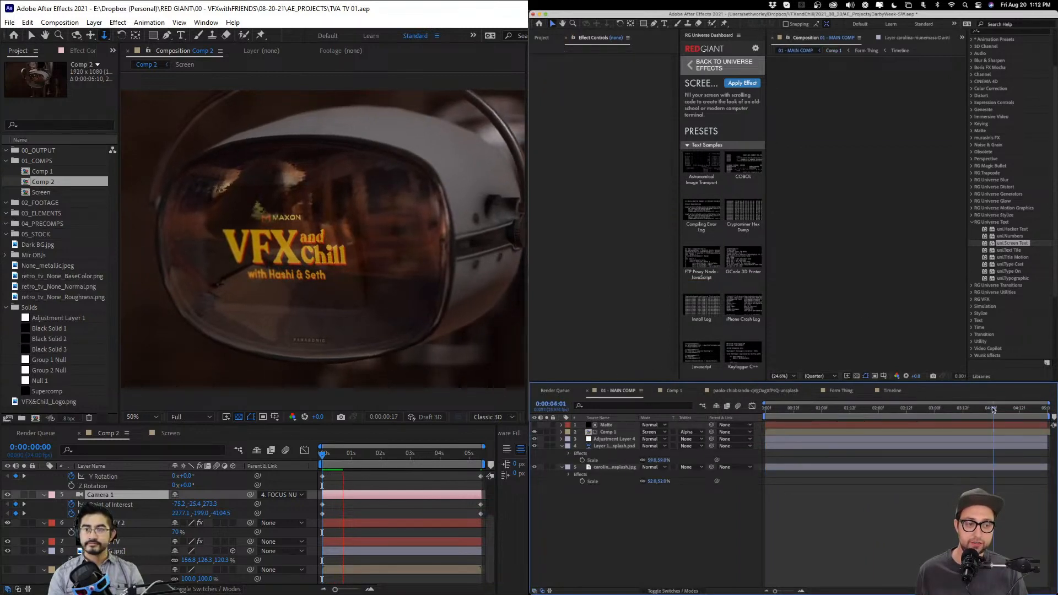
left_click(1046, 409)
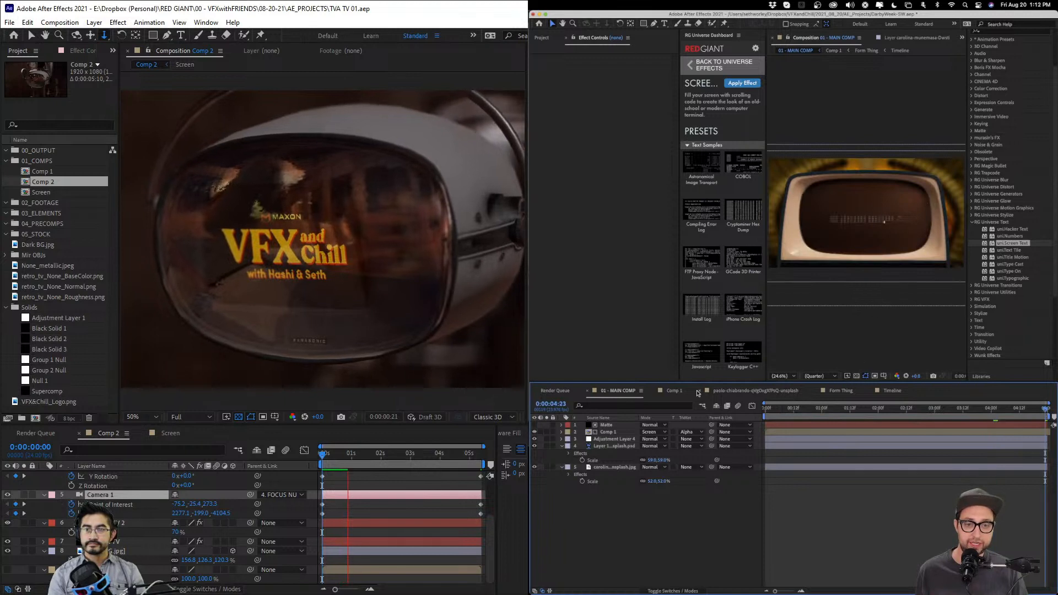
- Replace uni.Screen Text with uni.Text Tile on Black Solid 2 in Comp 1
left_click(674, 390)
left_click(610, 424)
left_click(563, 58)
key("Delete")
left_click(1011, 251)
left_click_drag(1013, 252, 813, 437)
- Preview Comp 2's camera move from the start and place Black Solid 2 above the Darby Render layer in Comp 1
left_click(489, 142)
key("space")
scroll(445, 252, "down", 2)
left_click(609, 440)
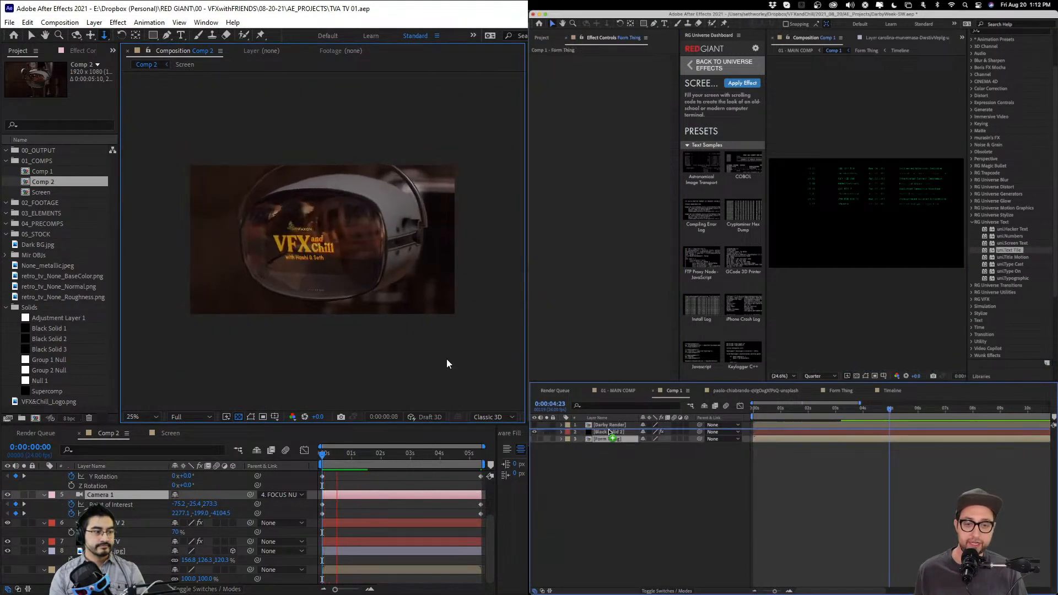
key("space")
left_click_drag(609, 433, 606, 425)
mouse_move(482, 455)
left_mouse_down()
mouse_move(403, 468)
mouse_move(473, 472)
mouse_move(481, 462)
left_mouse_up()
- Reframe the TV with Camera 1 at 0:00:05:09 by orbiting and panning, and look through Text Tile's main settings and text style
left_click(546, 118)
left_click(648, 131)
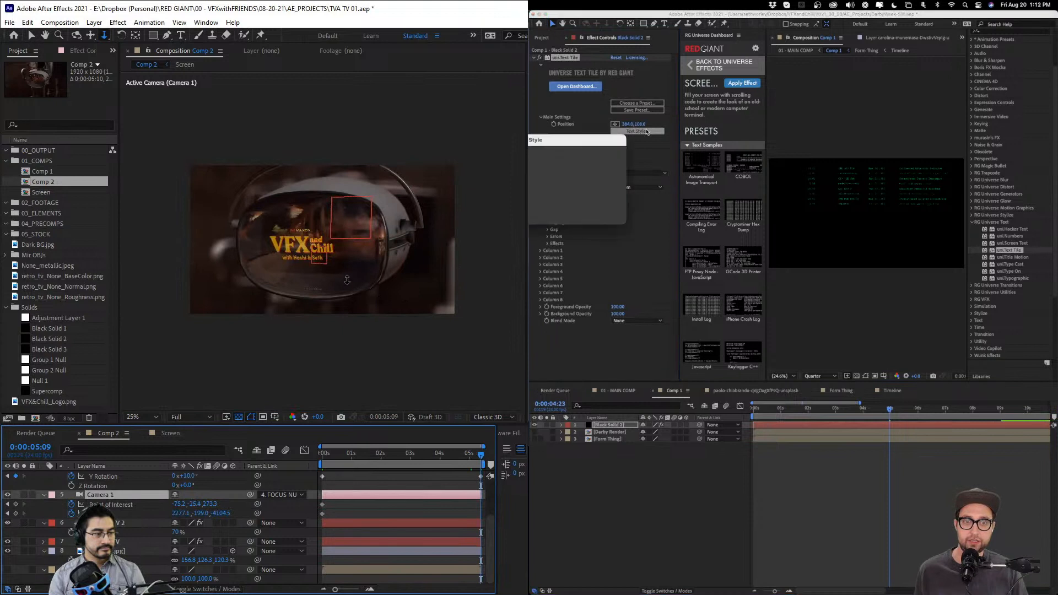
left_click_drag(346, 279, 347, 279)
left_click_drag(567, 139, 796, 138)
left_click_drag(347, 280, 333, 280)
left_click(772, 210)
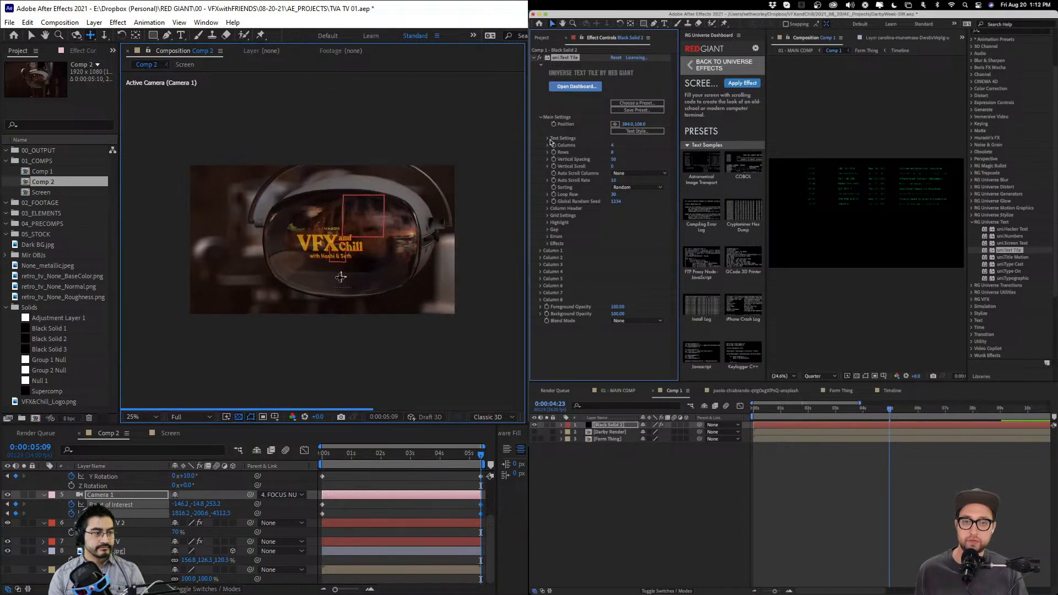
left_click(548, 139)
left_click(548, 139)
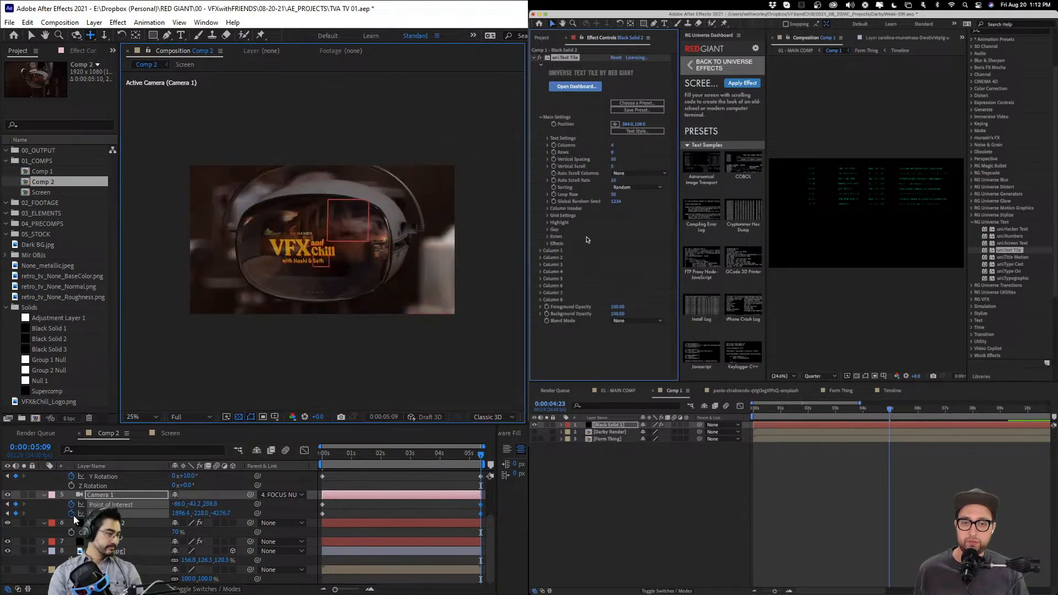
scroll(74, 514, "up", 3)
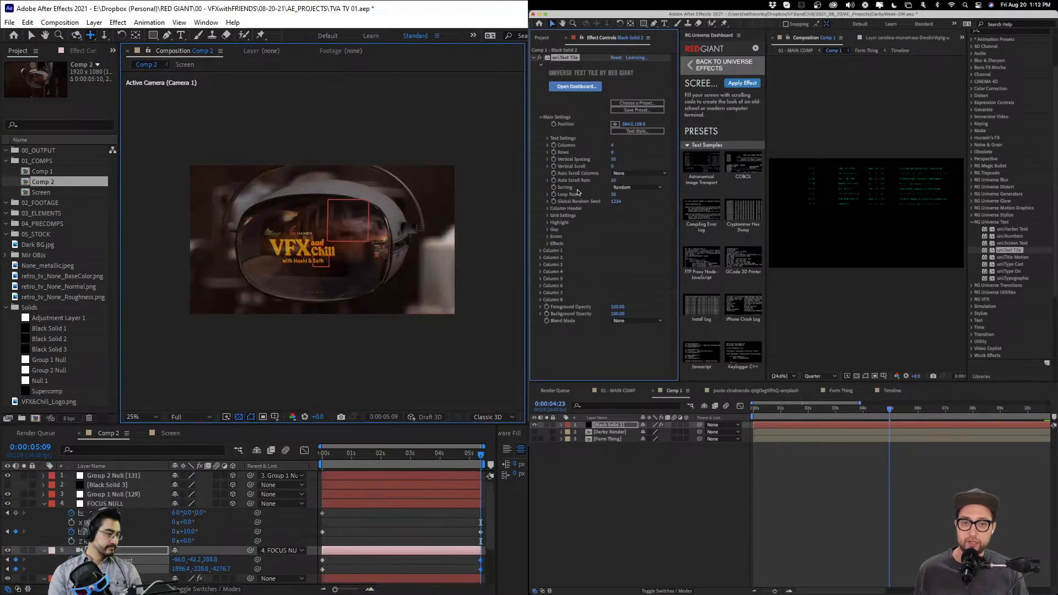
- Keyframe Camera 1's Zoom from the first frame, raising it to about 6965 pixels at 0:00:05:09, and show the Text Tile presets
left_click(138, 551)
key("a")
key("a")
left_click(649, 131)
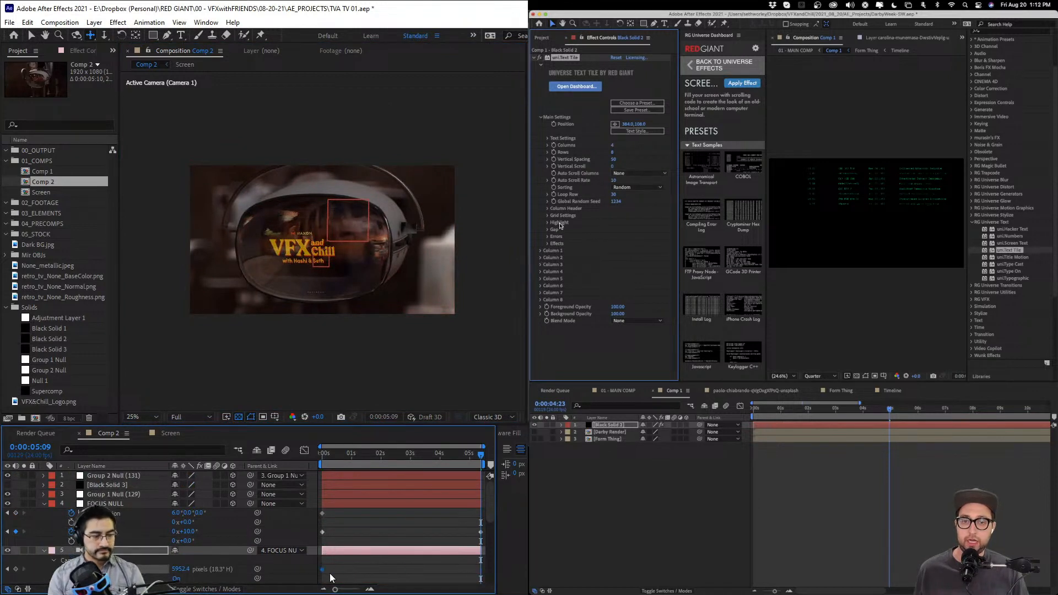
left_click_drag(185, 569, 527, 562)
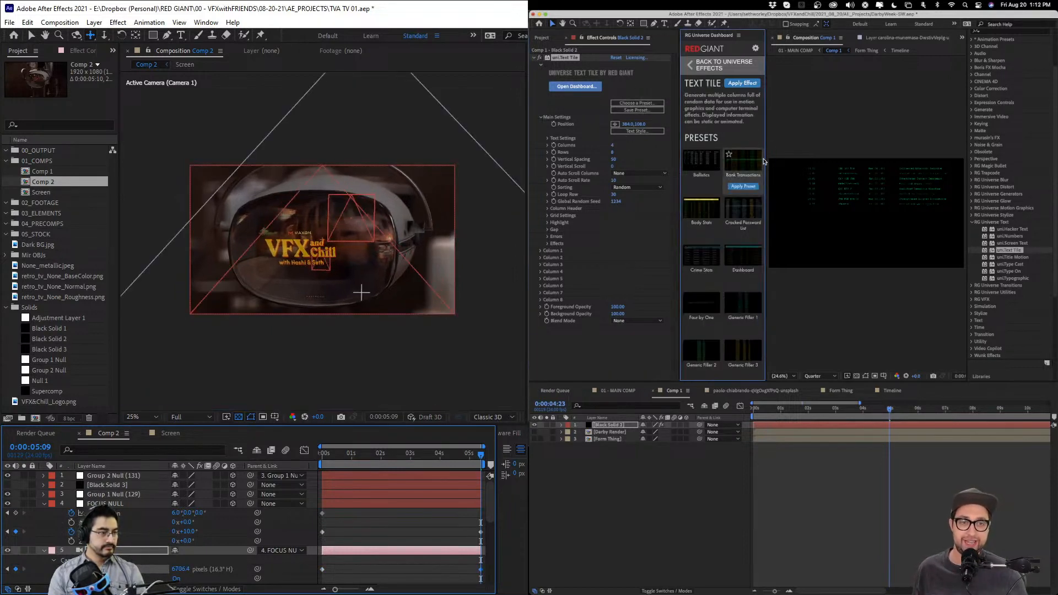
- Widen the dashboard and apply the Cracked Password List preset to Black Solid 2's Text Tile effect
left_click_drag(766, 160, 822, 163)
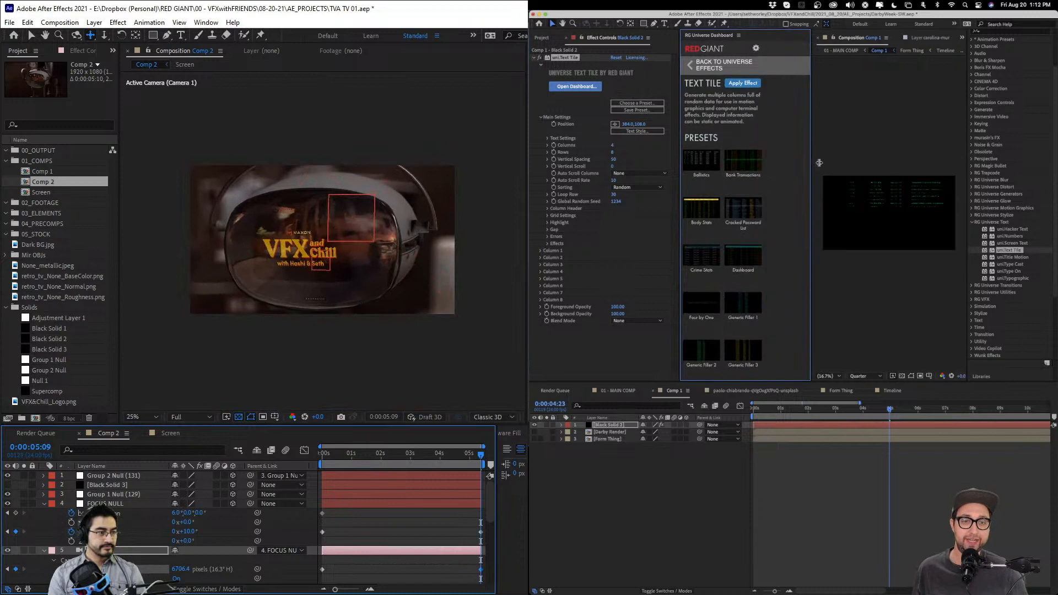
mouse_move(706, 200)
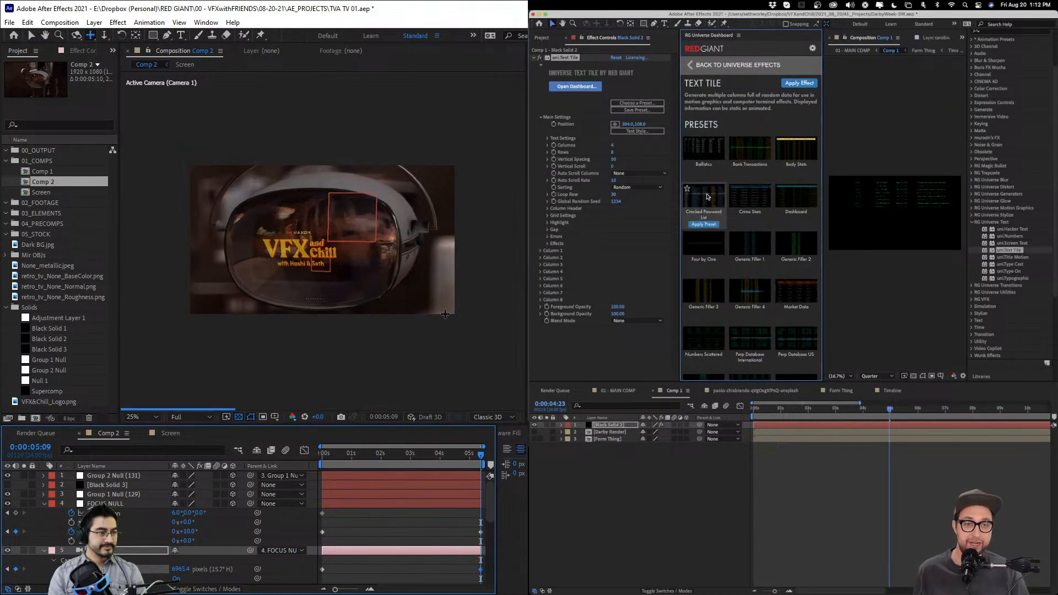
left_click(703, 225)
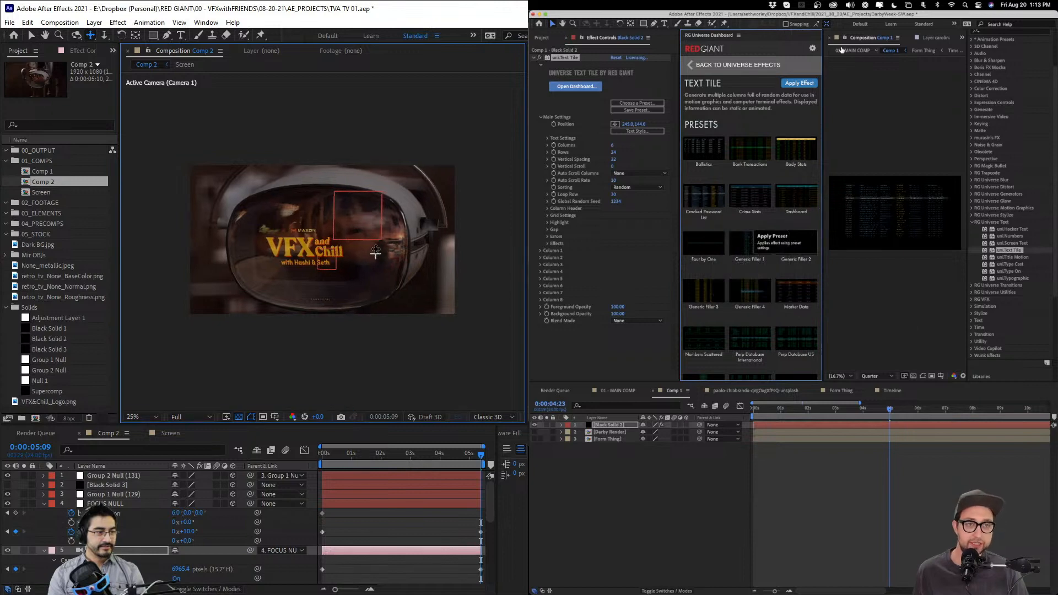
- Dock the Universe Dashboard with the effect controls, and save the TVA TV 01 project with Comp 2 at its first frame
left_click_drag(709, 35, 598, 151)
left_click_drag(330, 454, 306, 456)
key("ctrl+s")
- Enlarge Comp 1's view and apply the Market Data preset to Black Solid 2's Text Tile effect
left_click_drag(967, 92, 1029, 98)
mouse_move(656, 303)
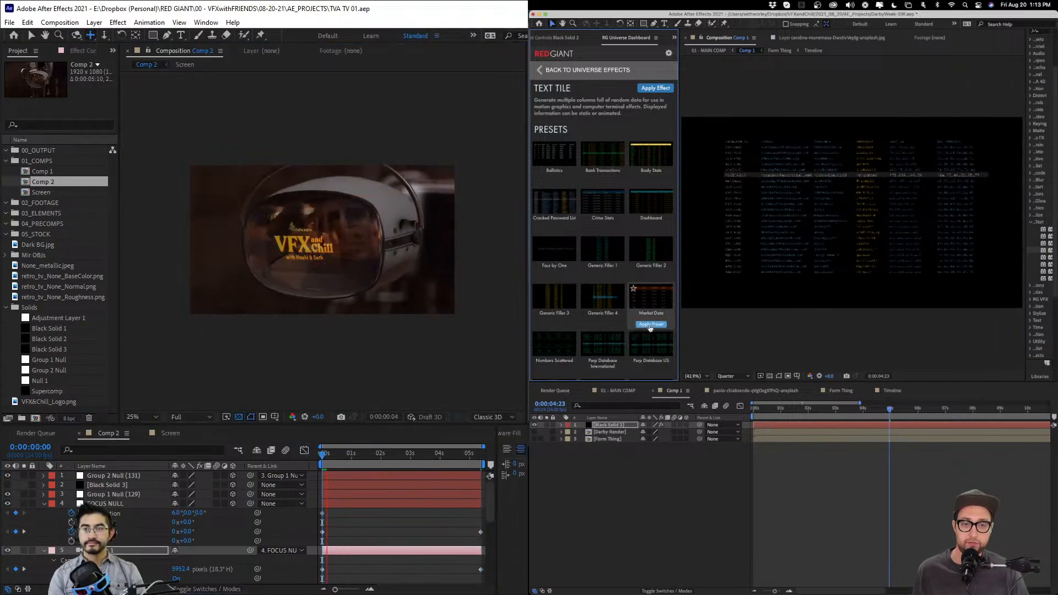
left_click(651, 324)
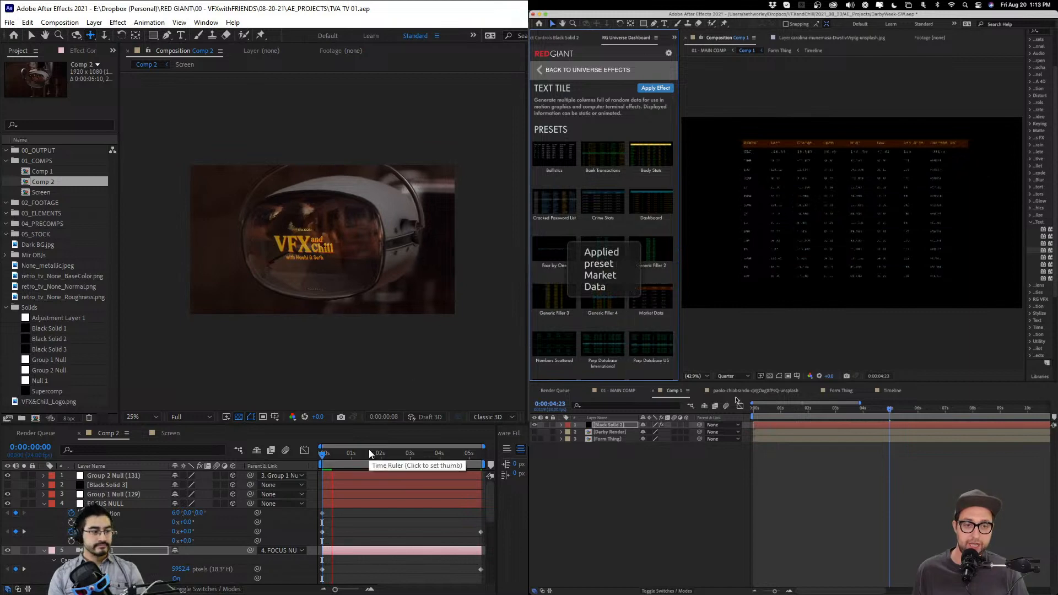
- Preview Comp 2's camera move at a larger view size and check the Market Data text on the TV in 01 - MAIN COMP
left_click(744, 377)
left_click(732, 397)
left_click(417, 378)
scroll(418, 376, "up", 3)
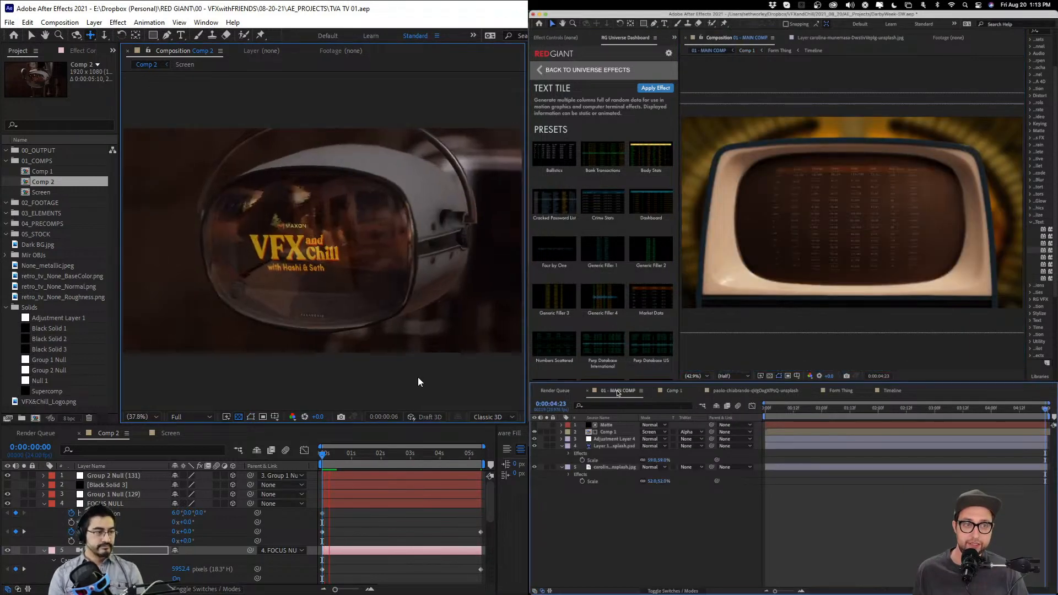
key("space")
key("space")
left_click(783, 410)
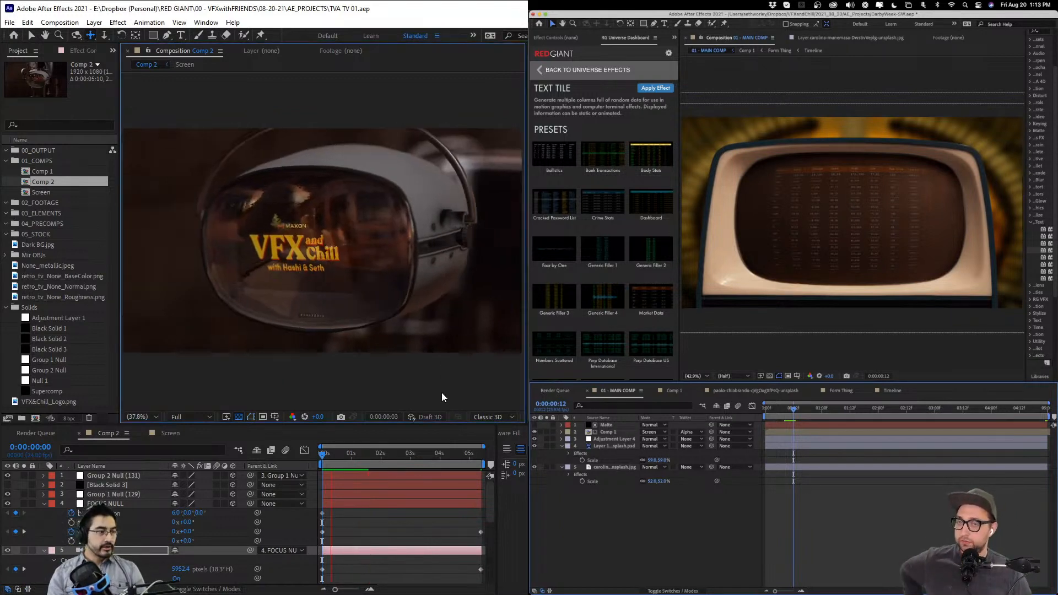
key("space")
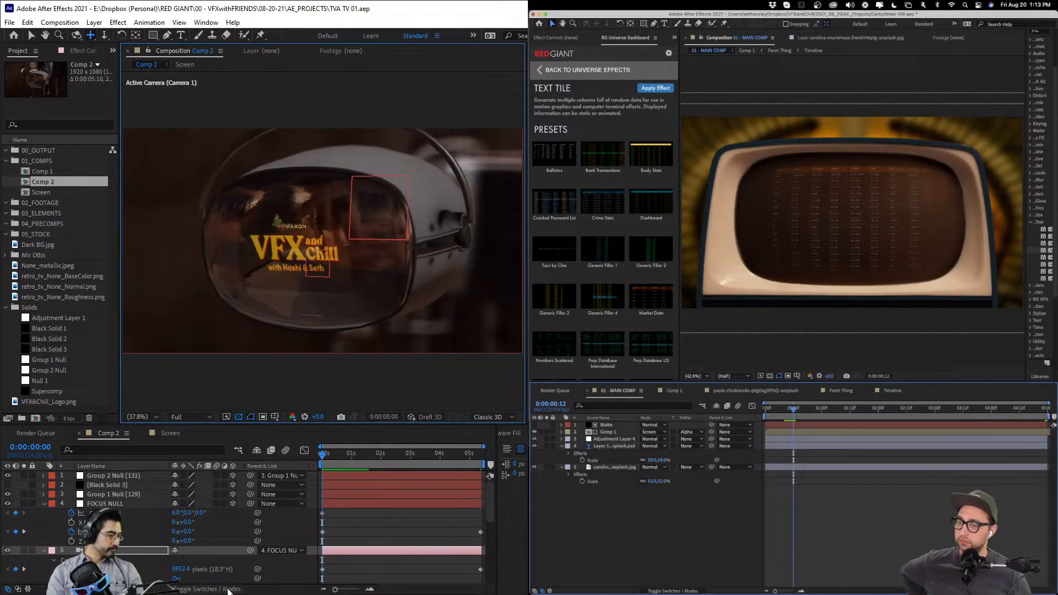
- Scrub Comp 2 to 0:00:05:09 and back to the first frame to compare the camera's start and end framing
left_click(126, 504)
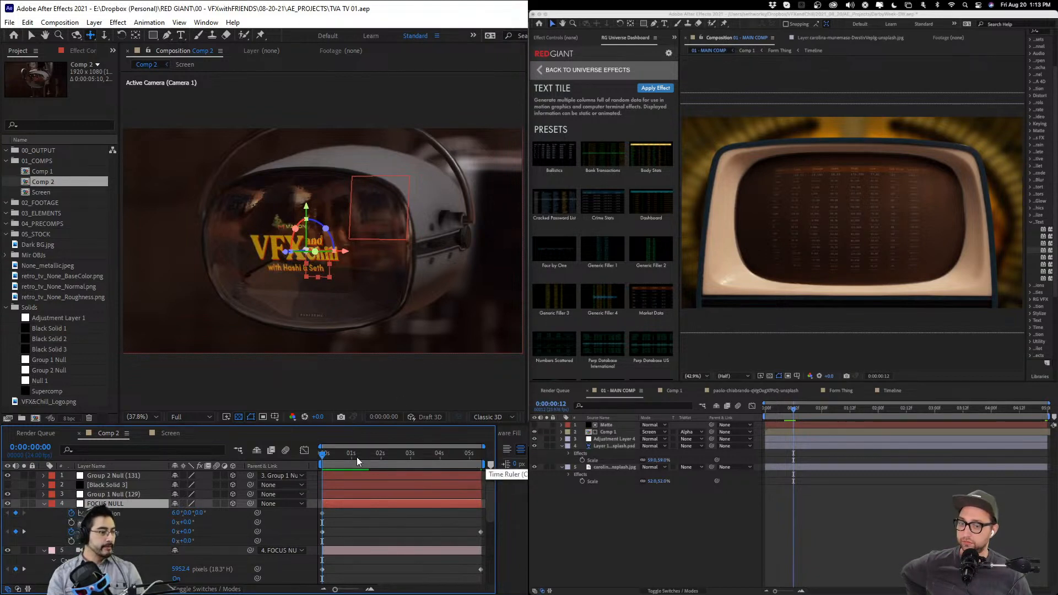
left_click(354, 457)
left_click_drag(354, 458, 507, 475)
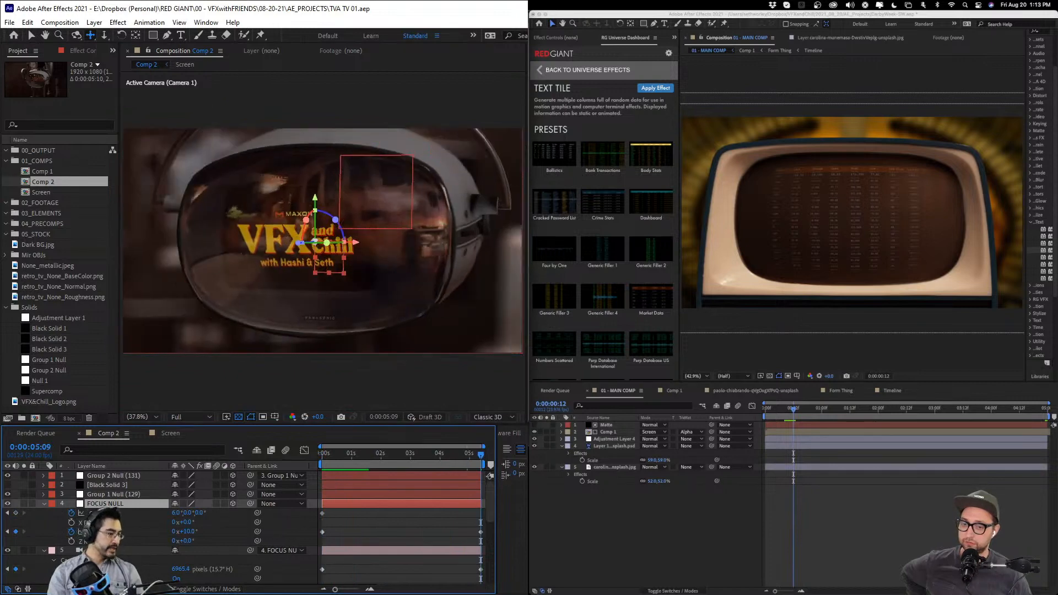
key("F2")
left_click(149, 551)
left_click_drag(457, 451, 181, 465)
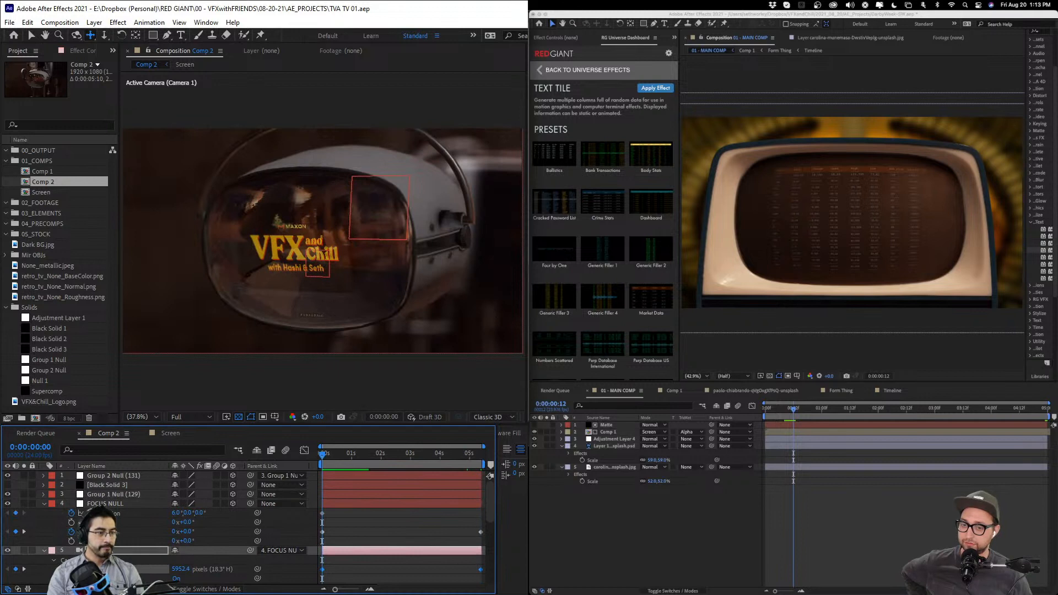
- Play back the opening of Comp 2's camera move and return to the first frame
key("space")
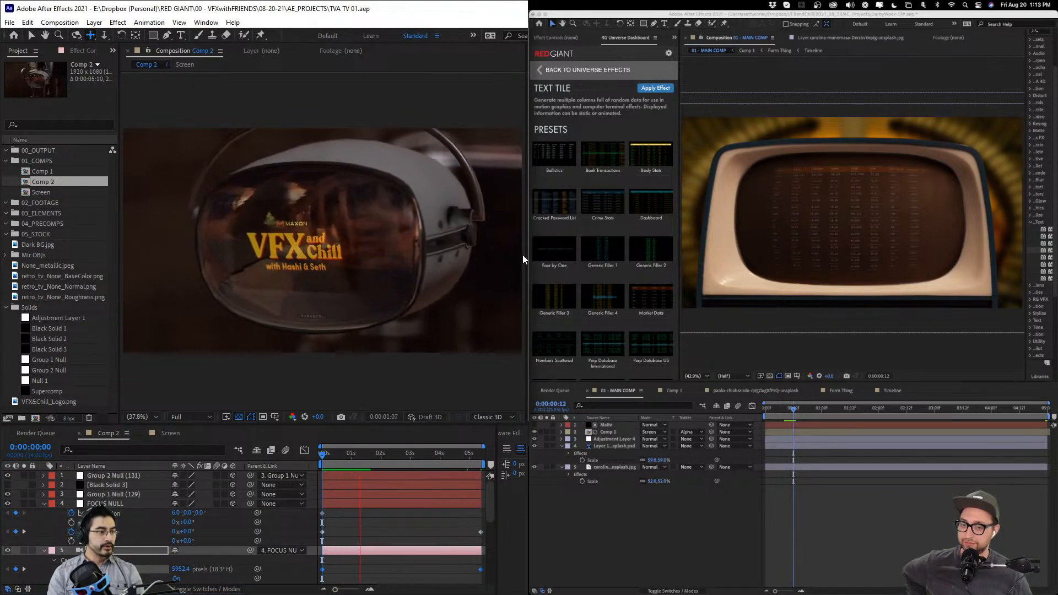
key("space")
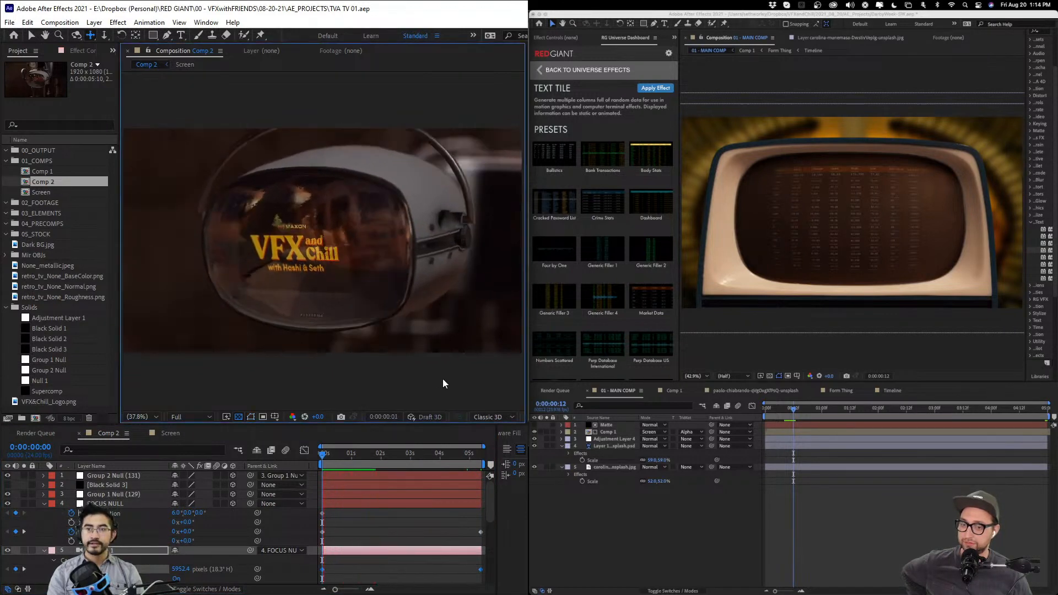
key("space")
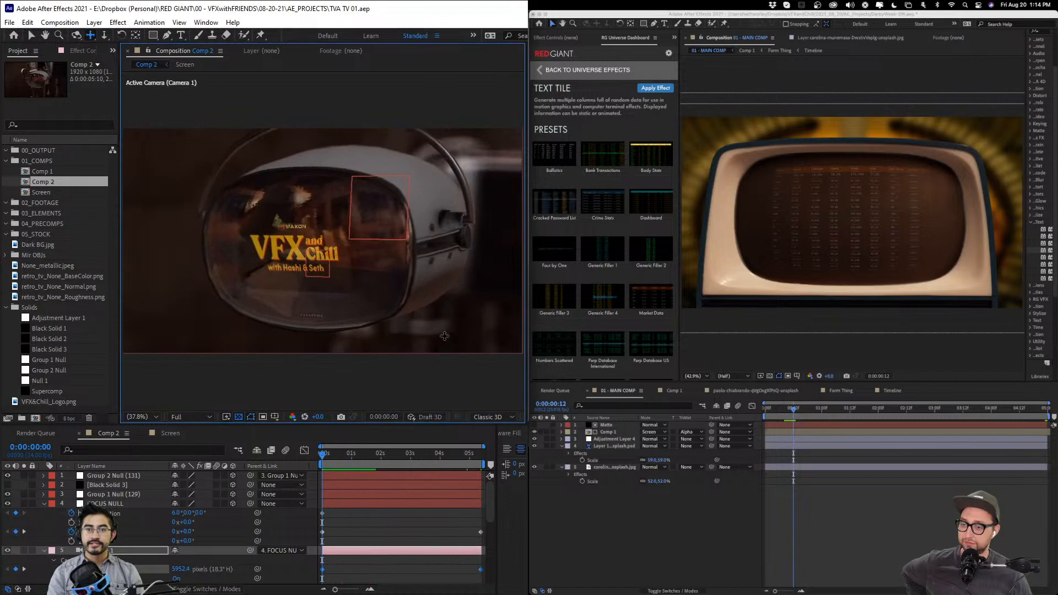
left_click_drag(331, 455, 379, 474)
left_click(334, 456)
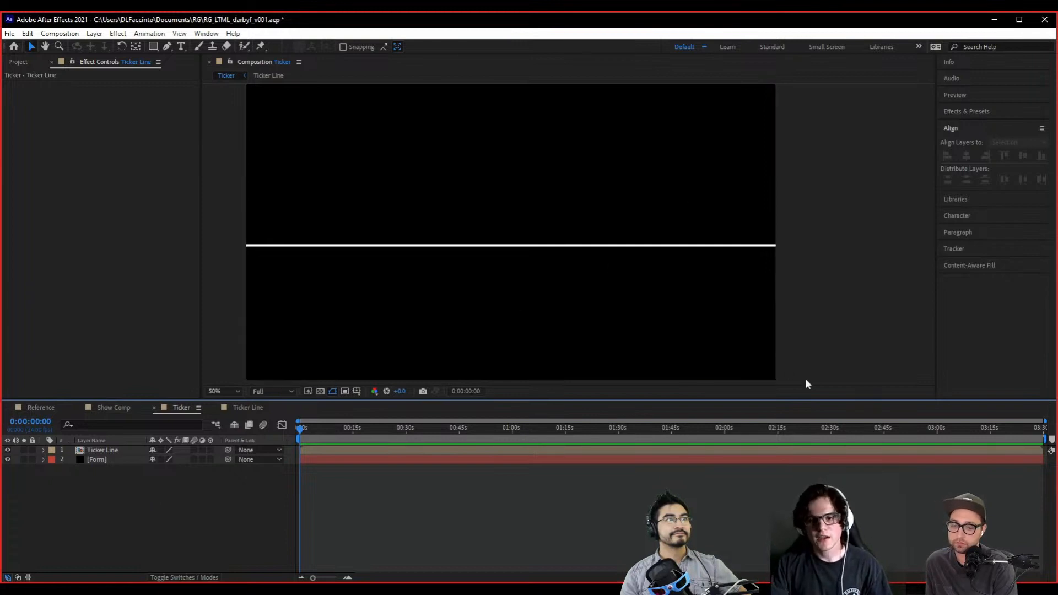
- Examine the Ticker comp and the line inside its nested Ticker Line comp
mouse_move(811, 337)
left_mouse_down()
mouse_move(817, 329)
mouse_move(806, 324)
left_mouse_up()
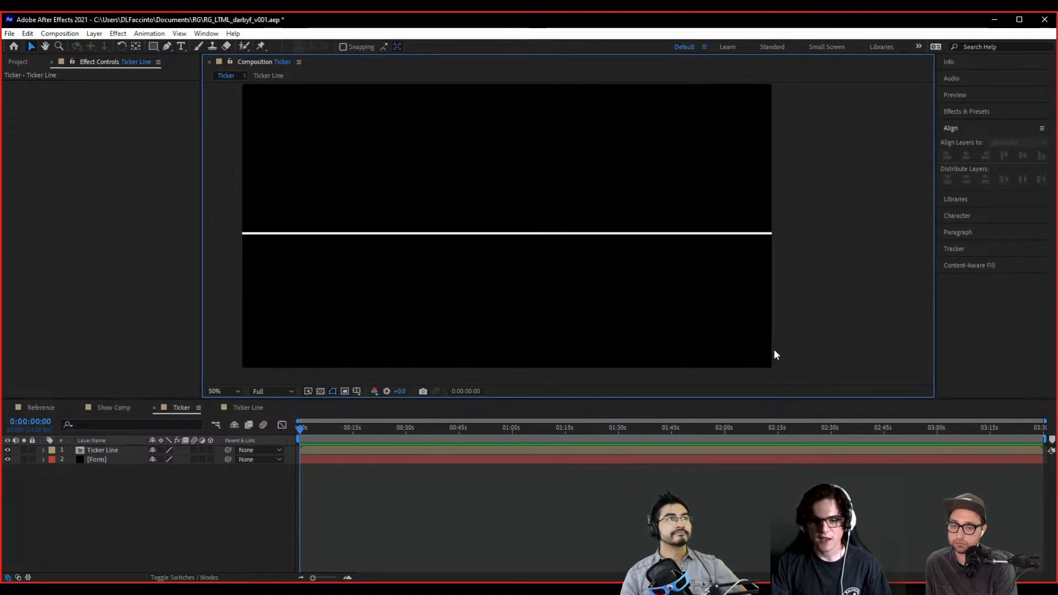
left_click_drag(845, 338, 851, 348)
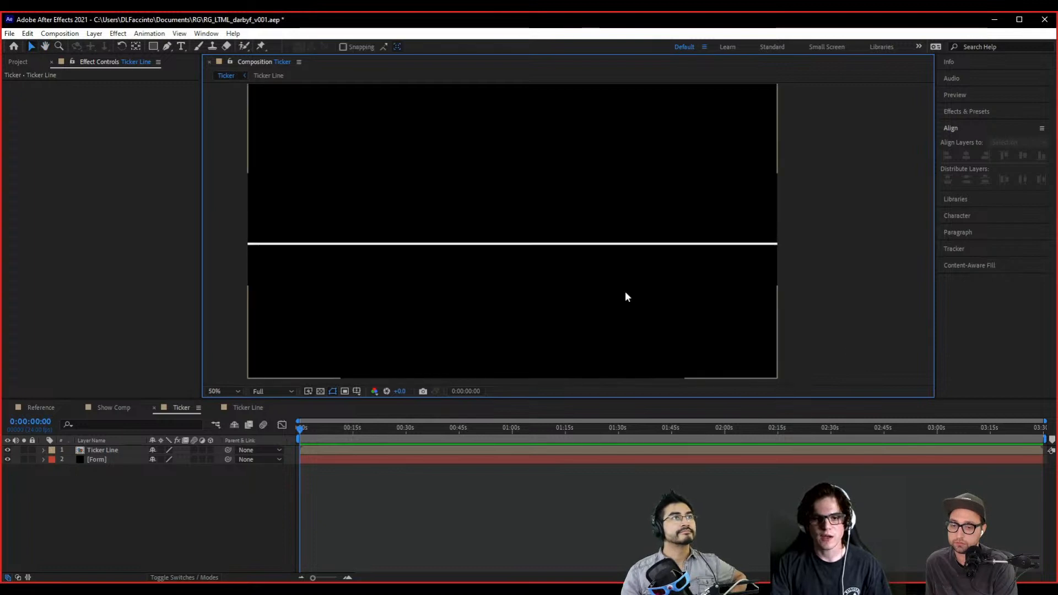
left_click(113, 450)
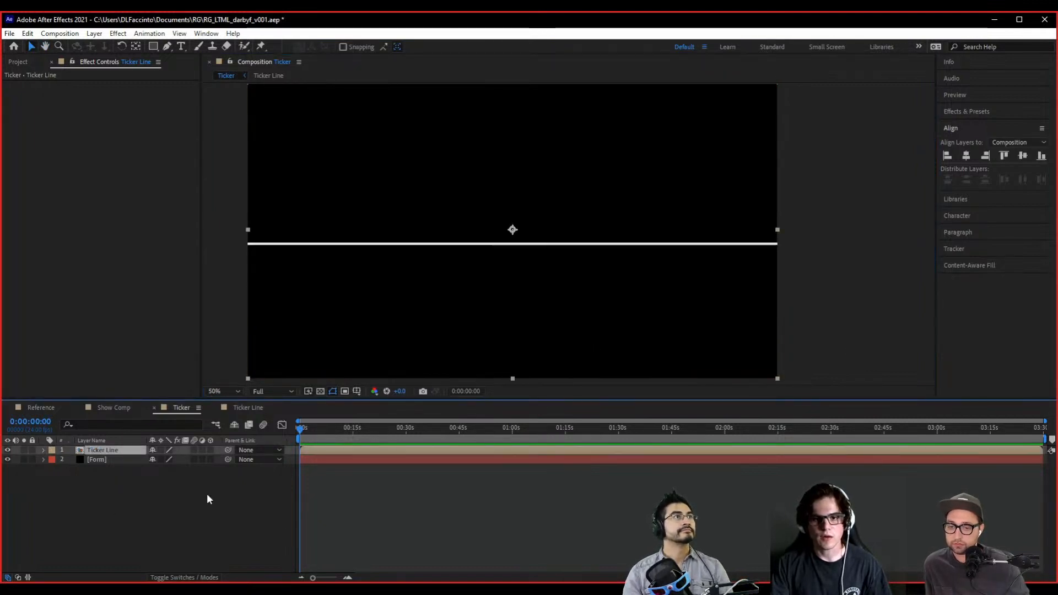
left_click(257, 410)
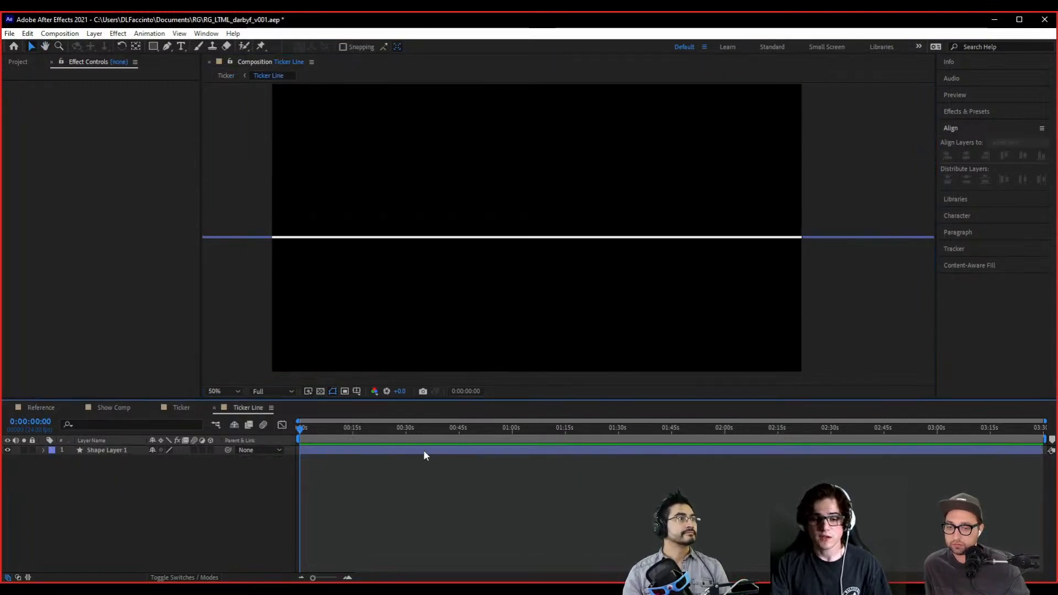
left_click(181, 411)
- Apply the Trapcode Form effect to the Form layer in the Ticker comp and switch the effect off
left_click(110, 460)
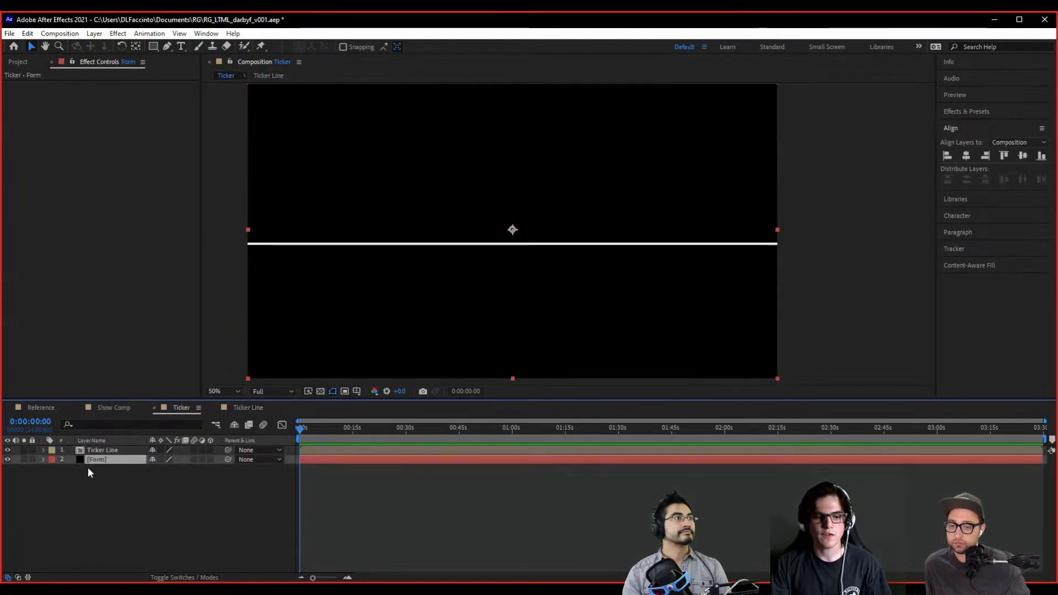
key("ctrl+space")
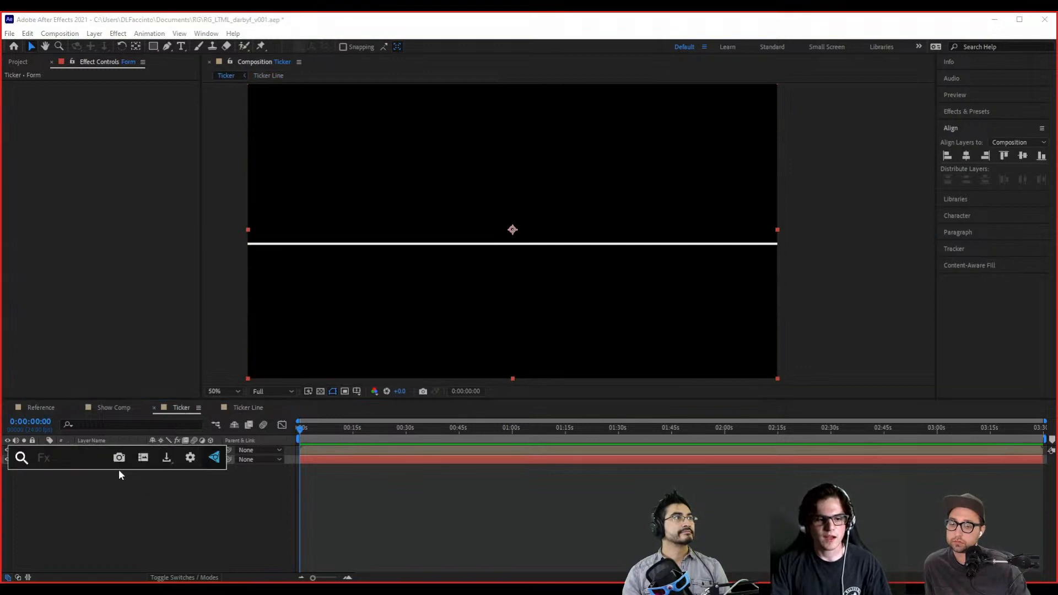
type("Form")
key("Return")
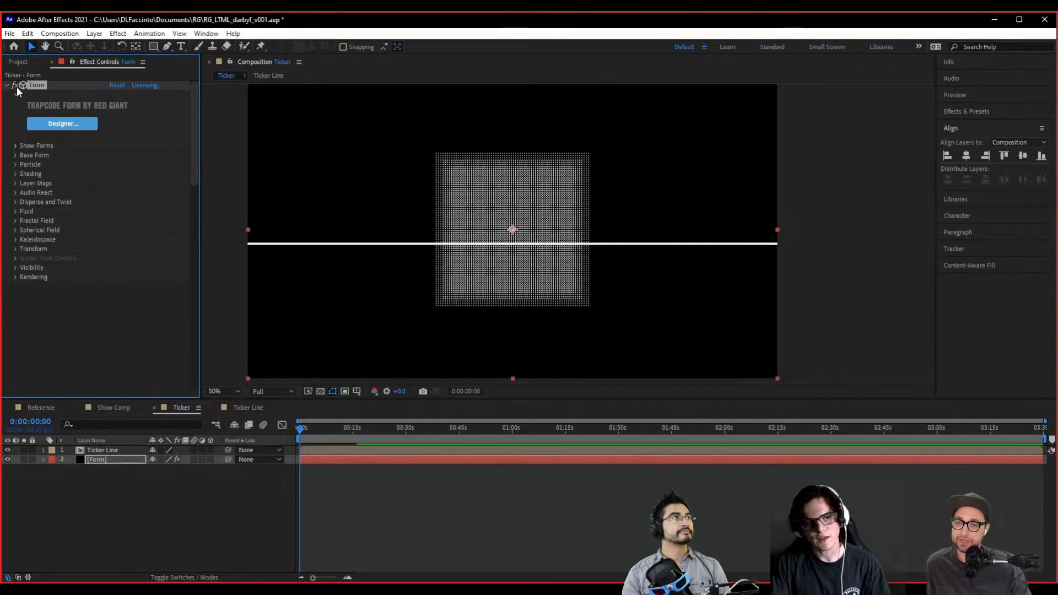
left_click(15, 85)
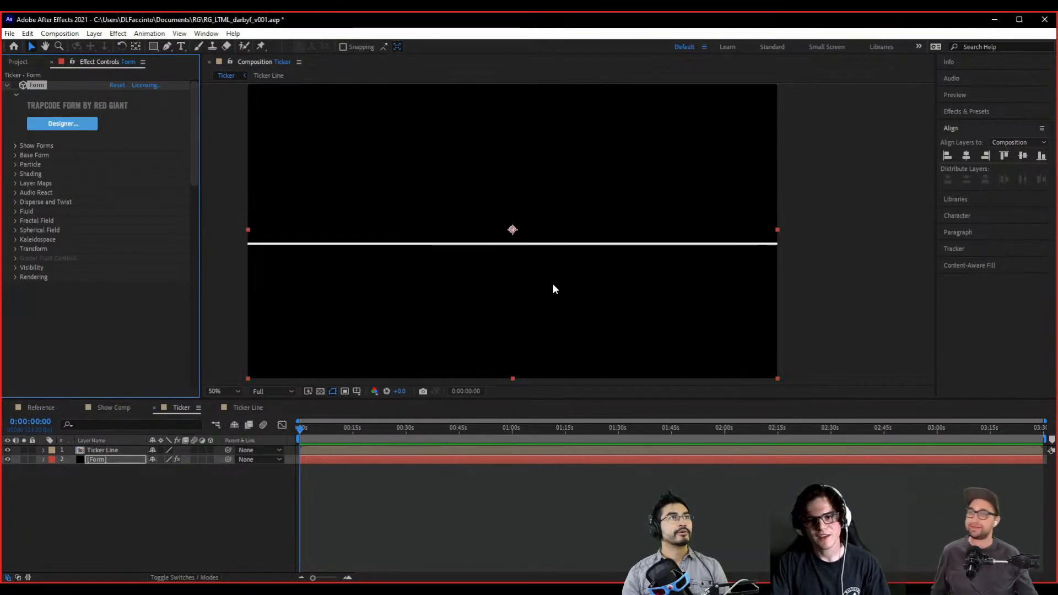
left_click(130, 505)
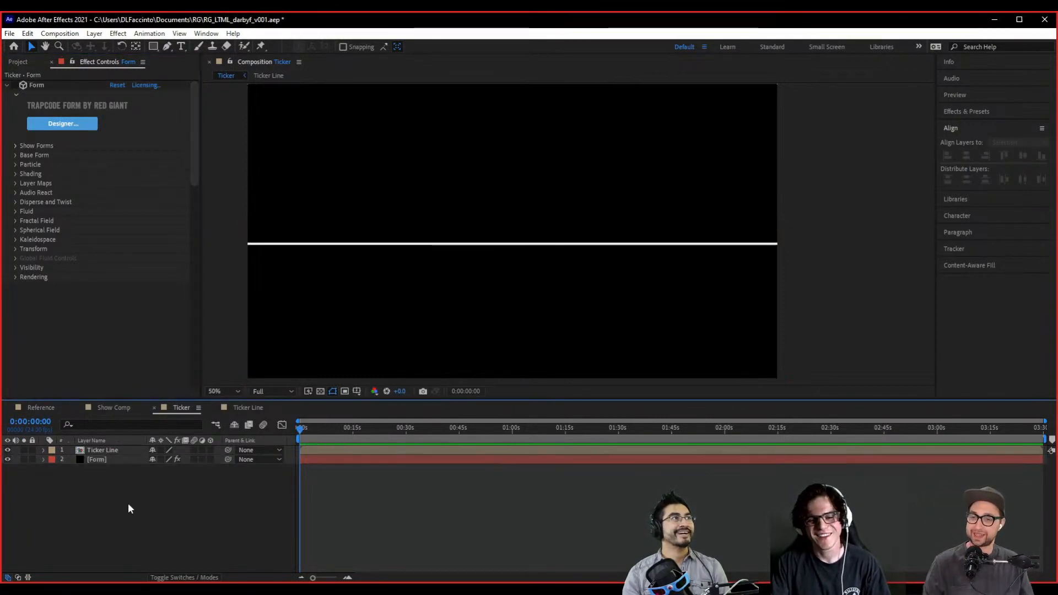
- Set the stroke width of Shape Layer 1 in the Ticker Line comp to 30 px
left_click(257, 409)
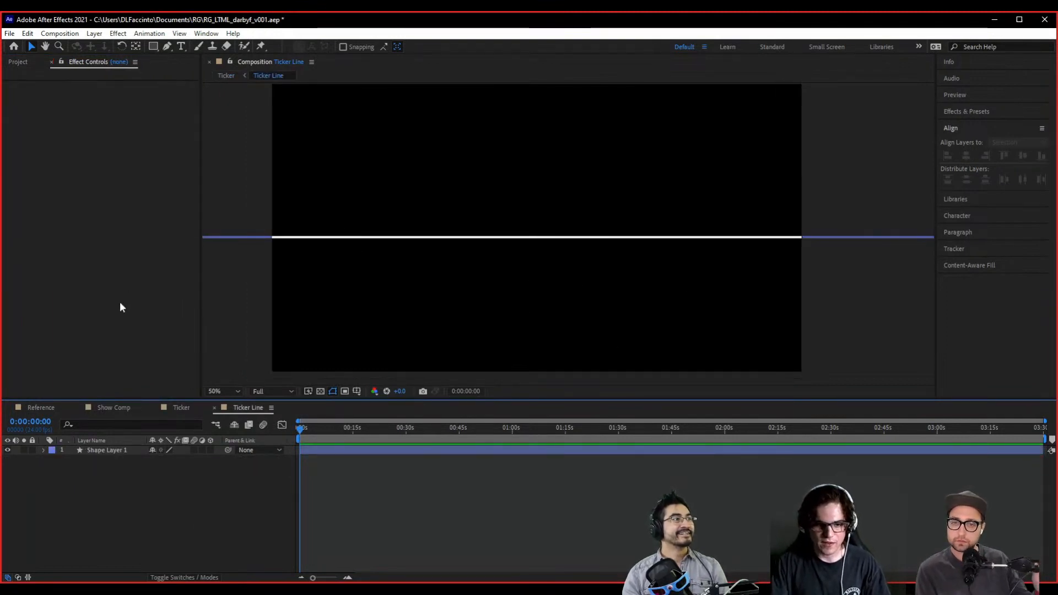
left_click(117, 451)
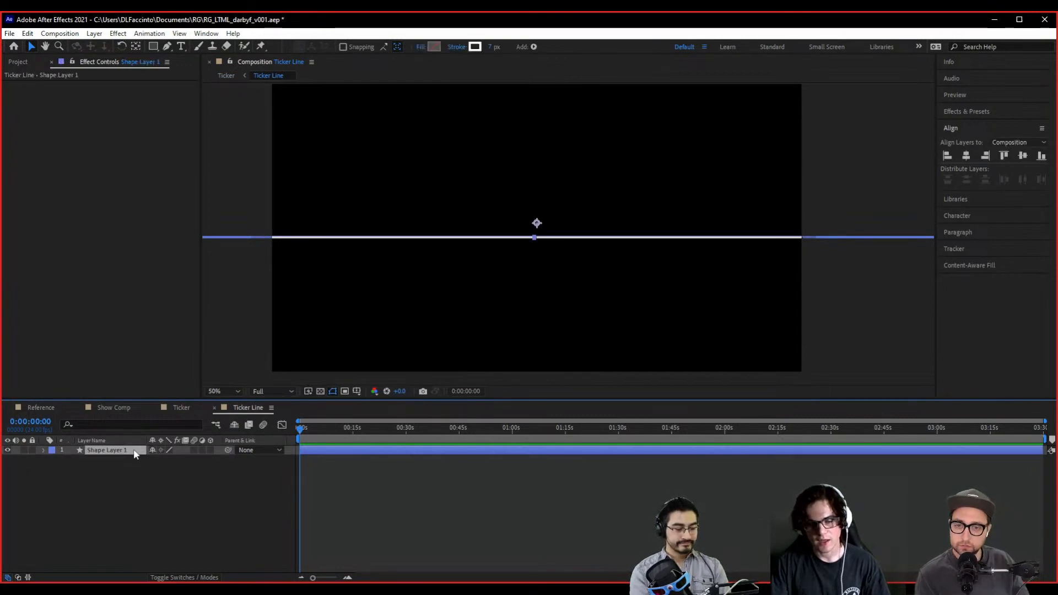
left_click(492, 50)
type("30")
key("Return")
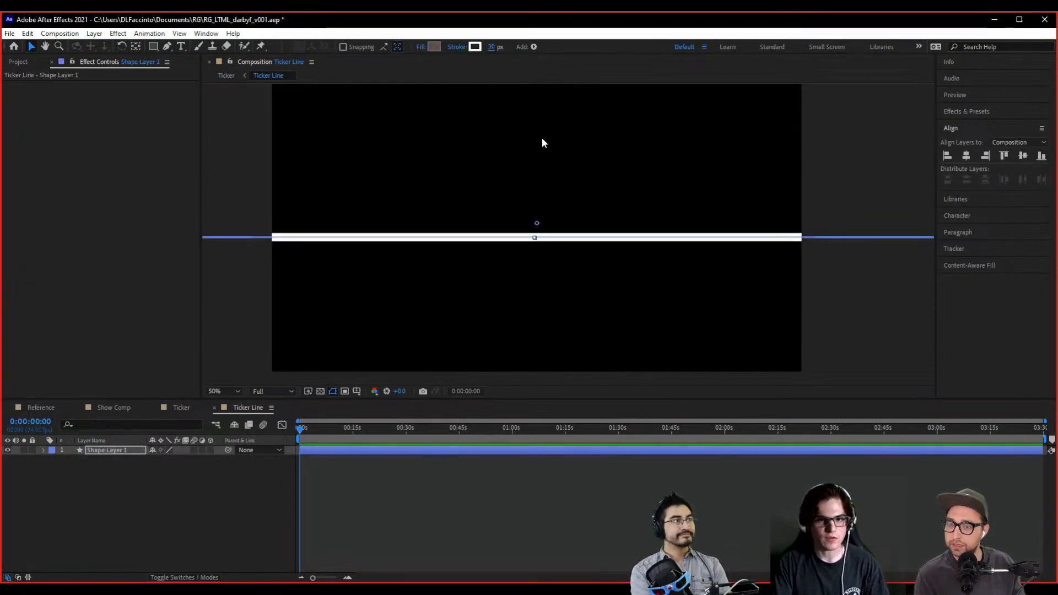
left_click(860, 297)
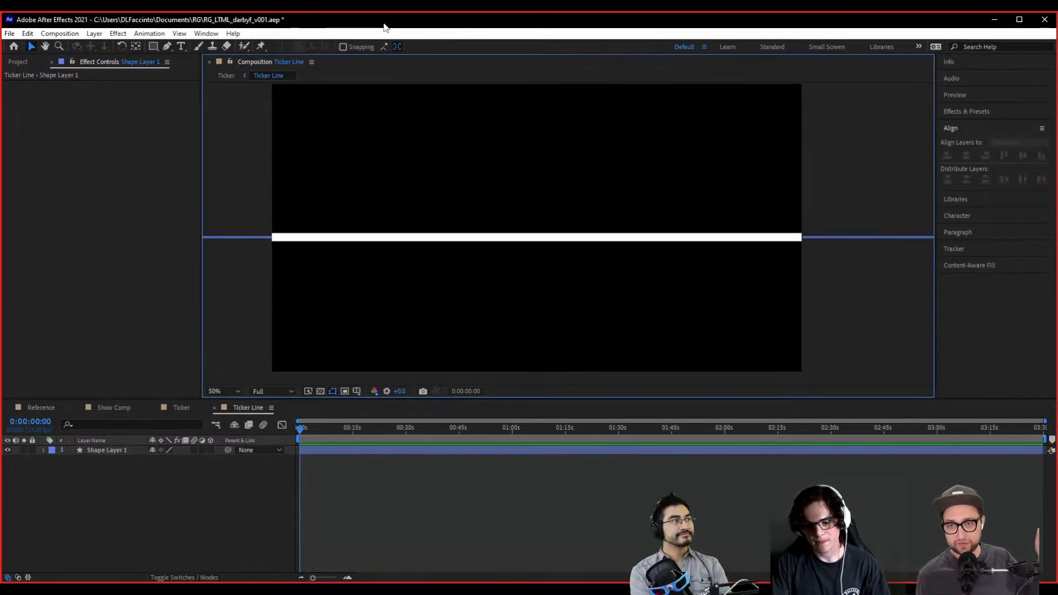
- Widen Shape Layer 1's stroke to 523 px and add a Glow effect with a radius of about 687
left_click(96, 457)
mouse_move(494, 46)
left_mouse_down()
mouse_move(594, 57)
mouse_move(798, 118)
left_mouse_up()
key("ctrl+space")
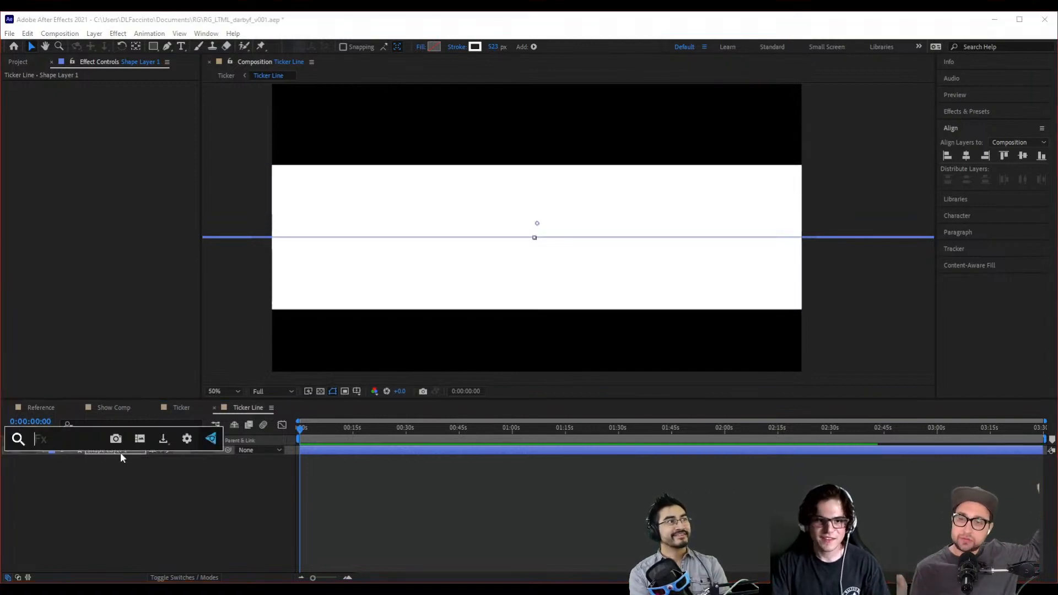
type("glow")
key("Return")
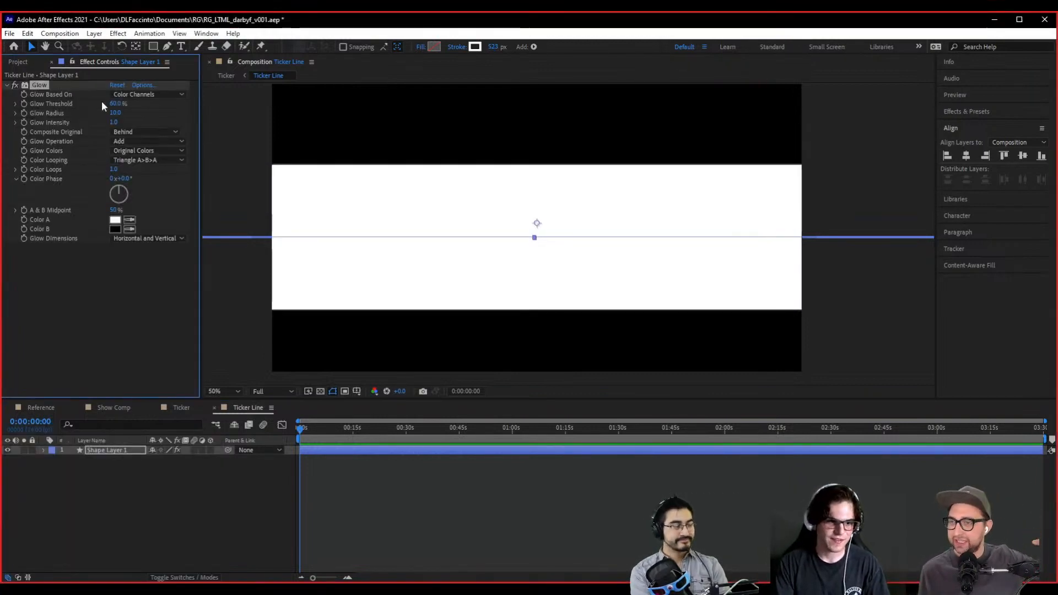
left_click_drag(115, 114, 507, 154)
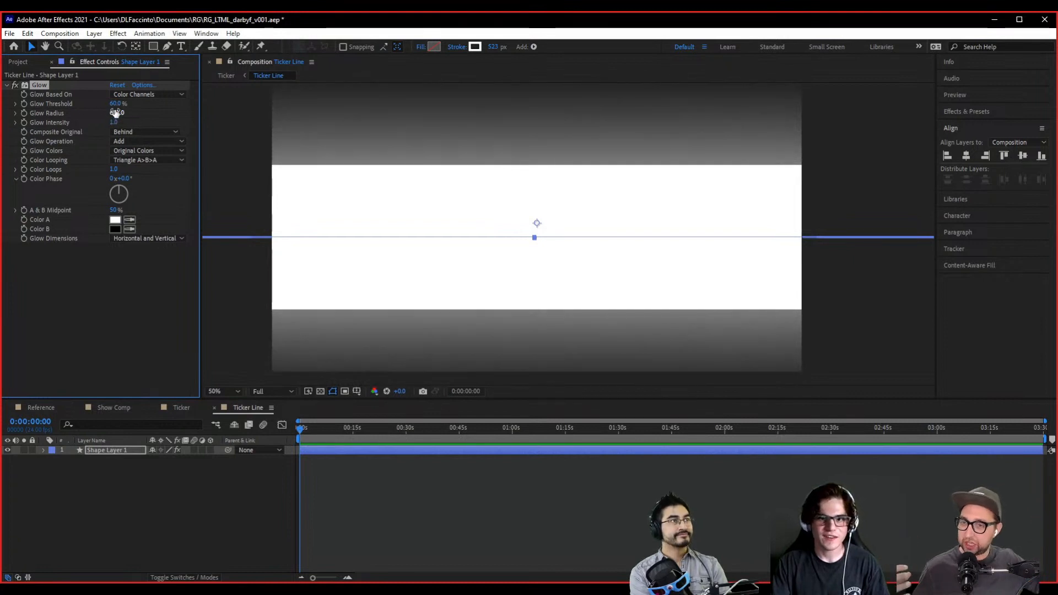
- Duplicate the glowing Shape Layer 1 nine times to intensify the glow around the line
left_click(119, 451)
key("ctrl+d")
key("ctrl+d")
key("ctrl+d")
key("ctrl+d")
key("ctrl+d")
key("ctrl+d")
key("ctrl+d")
key("ctrl+d")
key("ctrl+d")
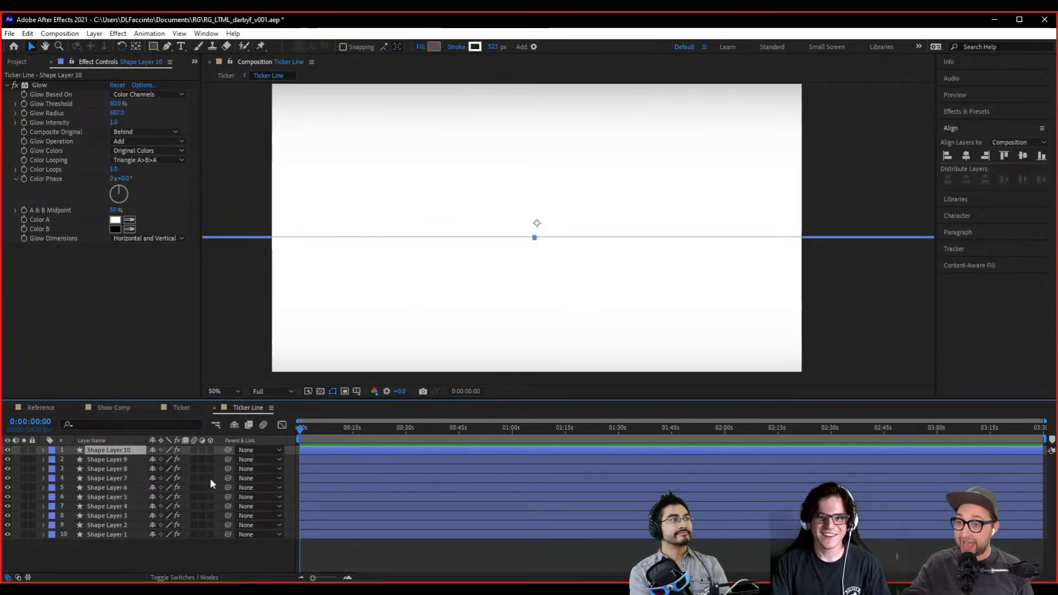
key("comma")
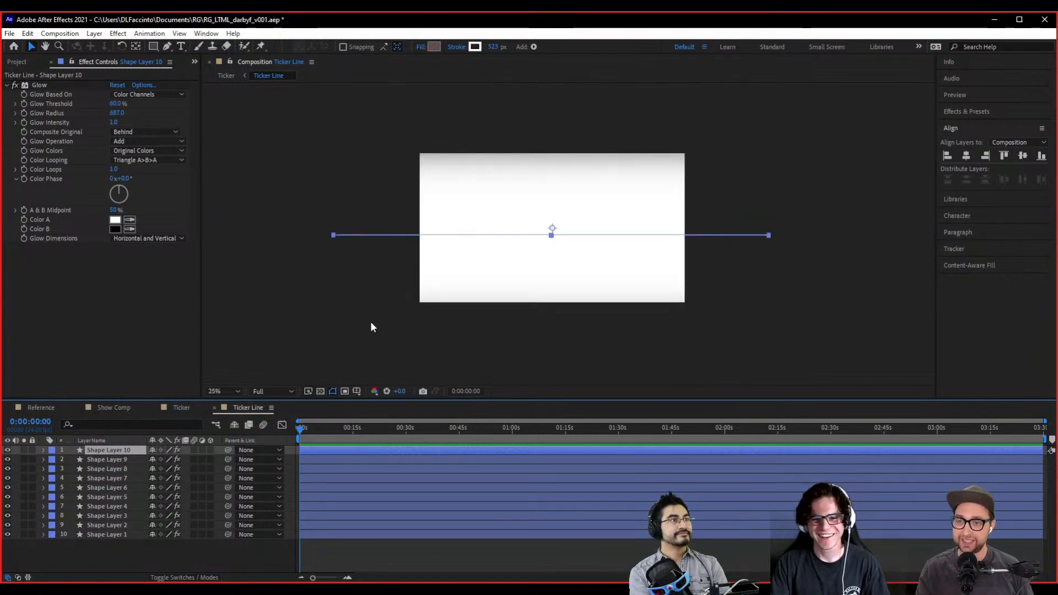
key("period")
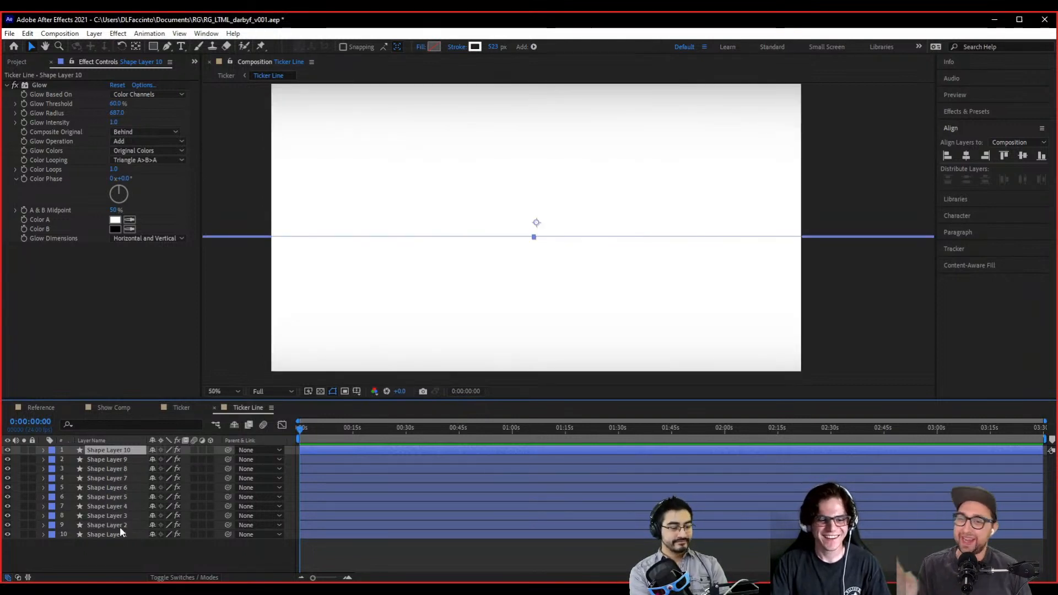
key("comma")
left_click(459, 306)
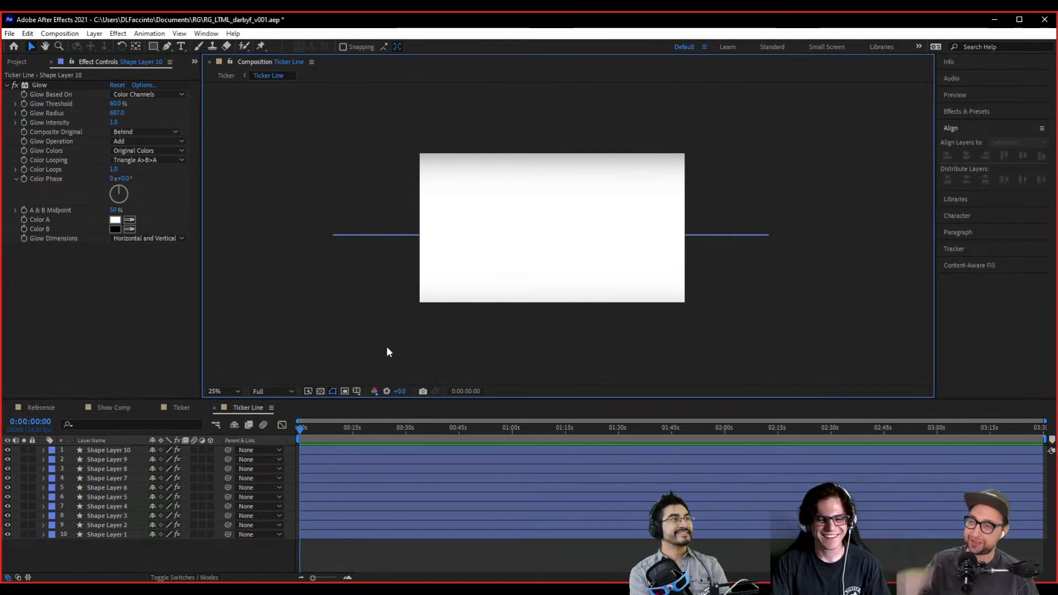
- Delete the duplicates Shape Layer 2 through Shape Layer 10 from the Ticker Line comp
left_click(126, 524)
left_click(118, 452, "shift")
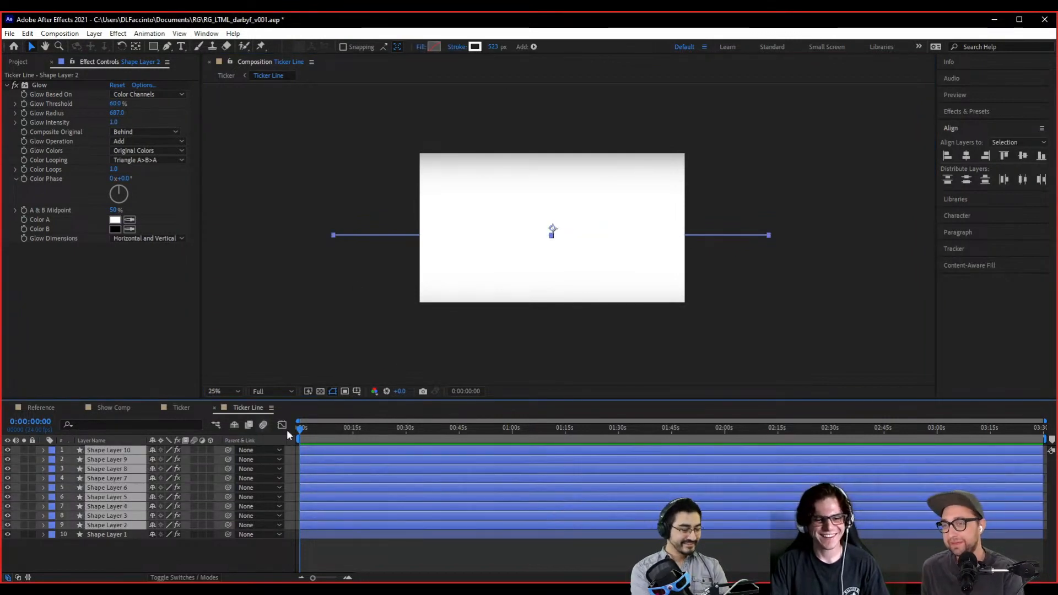
key("comma")
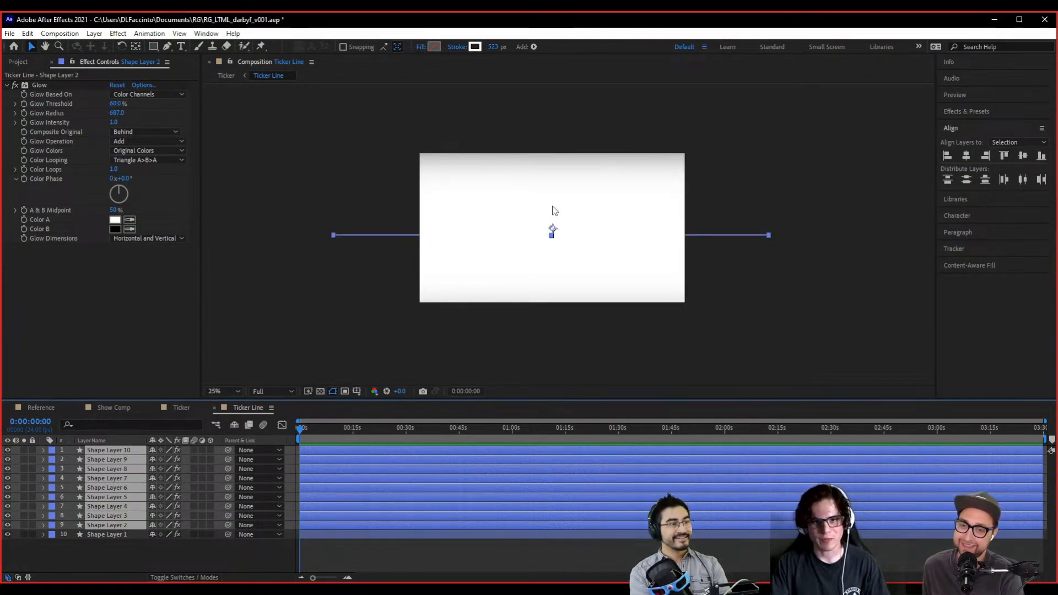
key("Delete")
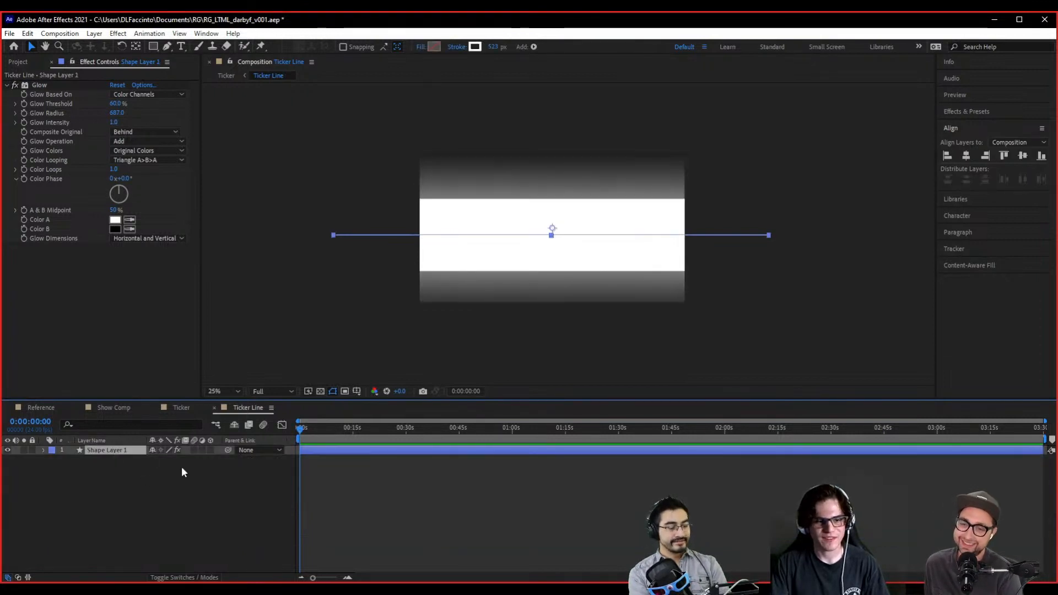
- Remove the Glow effect from Shape Layer 1 in the Ticker Line comp
left_click(40, 85)
key("Delete")
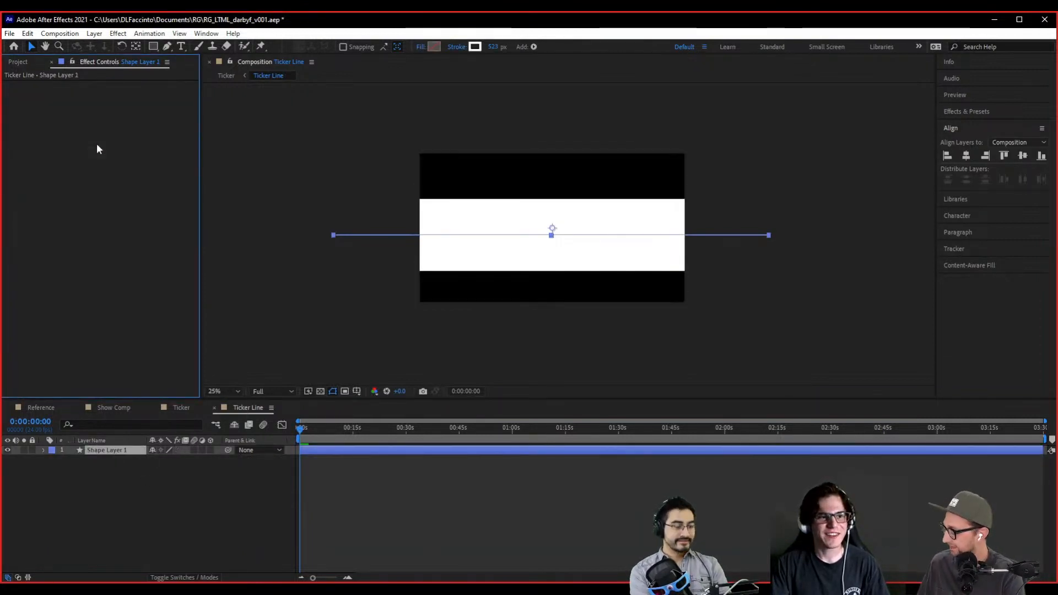
mouse_move(568, 333)
left_mouse_down()
mouse_move(551, 348)
mouse_move(571, 340)
mouse_move(558, 337)
left_mouse_up()
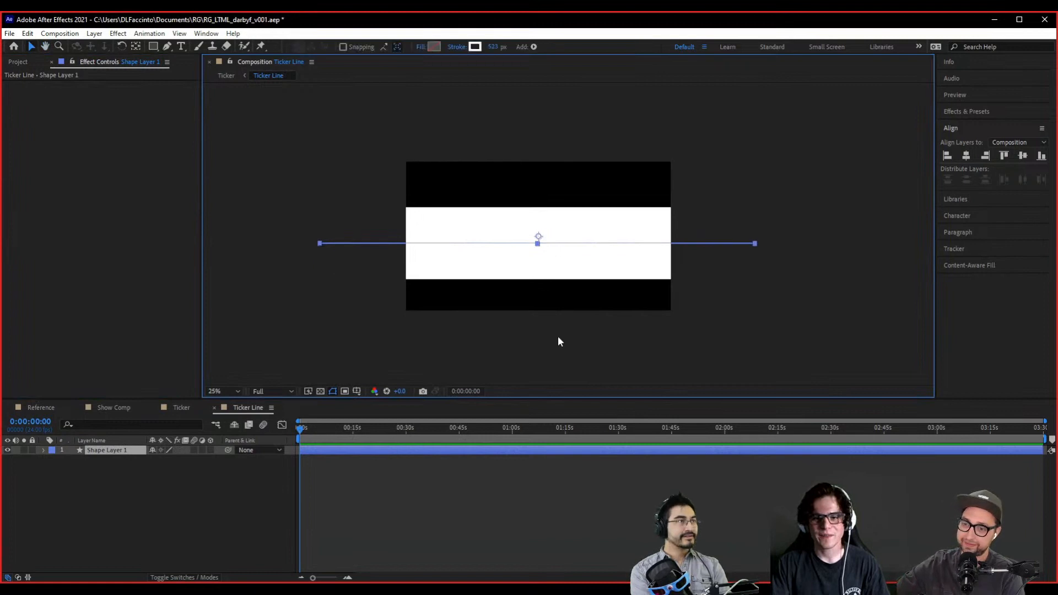
key("ctrl+z")
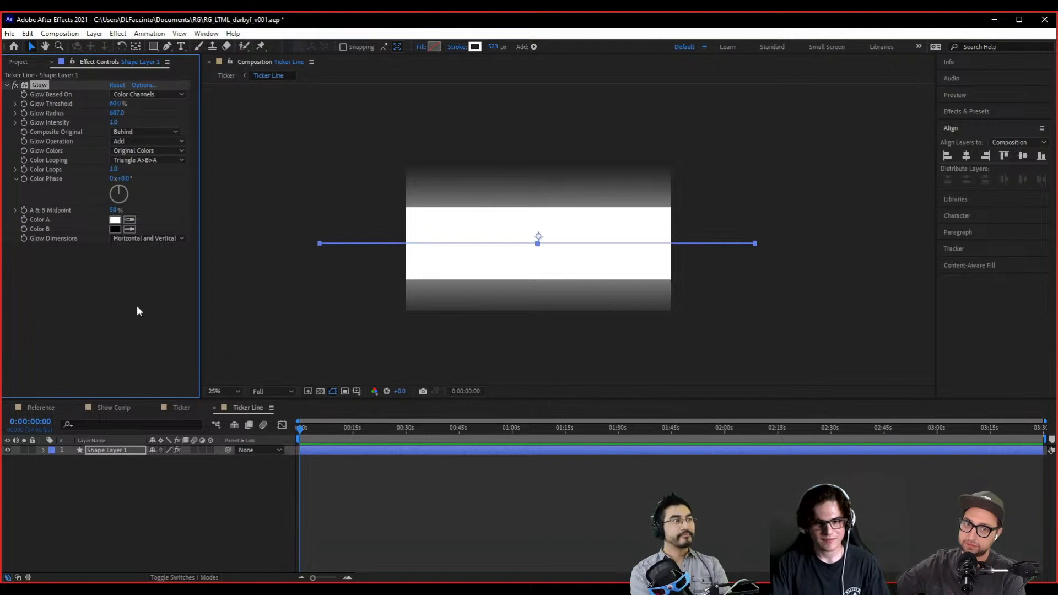
key("Delete")
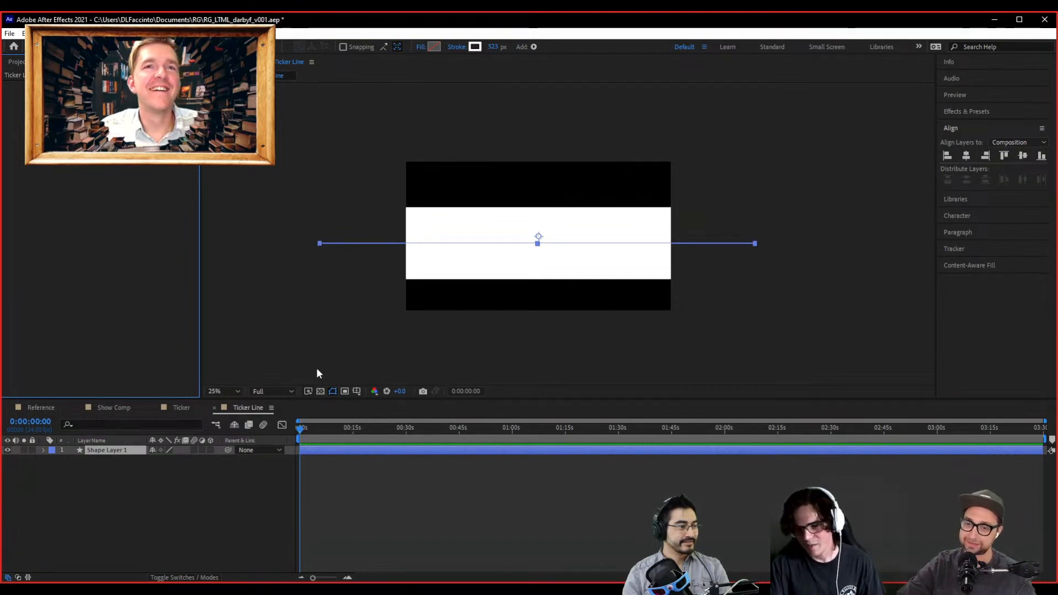
left_click(309, 390)
left_click(308, 394)
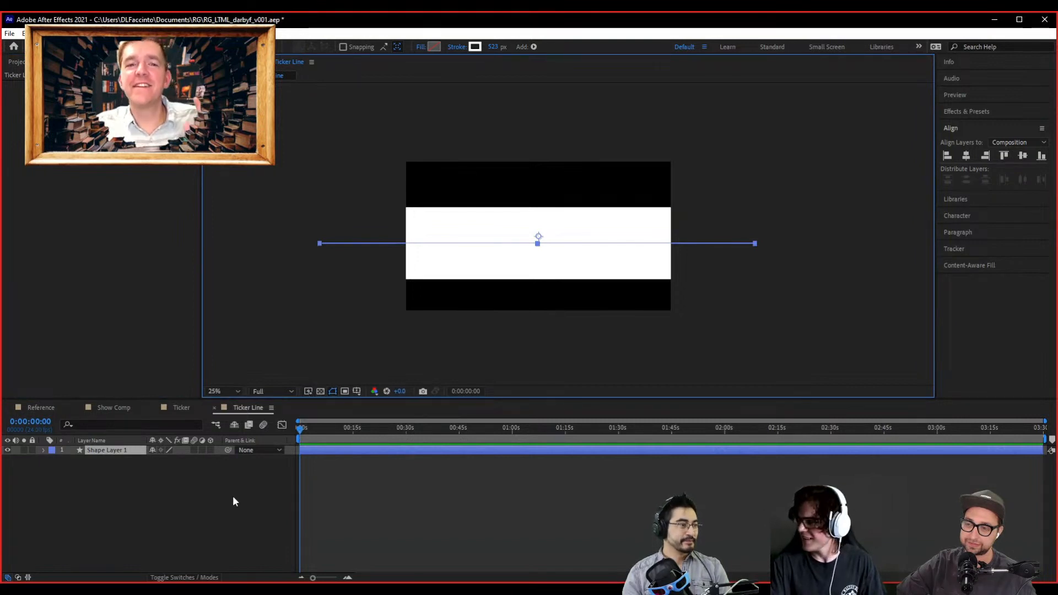
- Set the stroke width of Shape Layer 1 to 30 px
left_click(120, 450)
left_click(493, 47)
type("30")
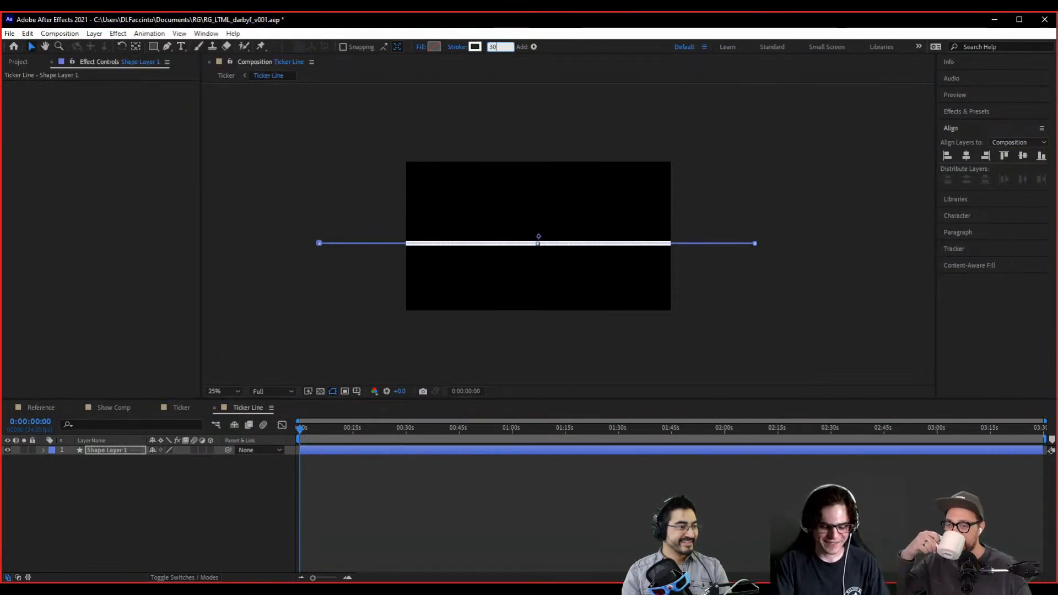
key("period")
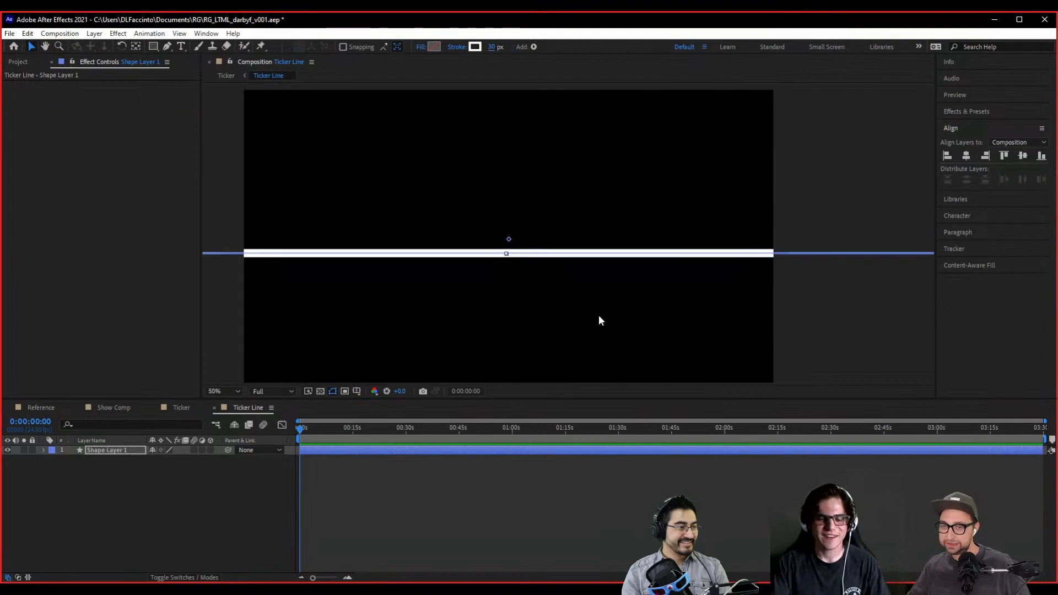
- Add a Wiggle Paths operator to Shape Layer 1 and expand its properties
left_click(43, 450)
left_click(215, 459)
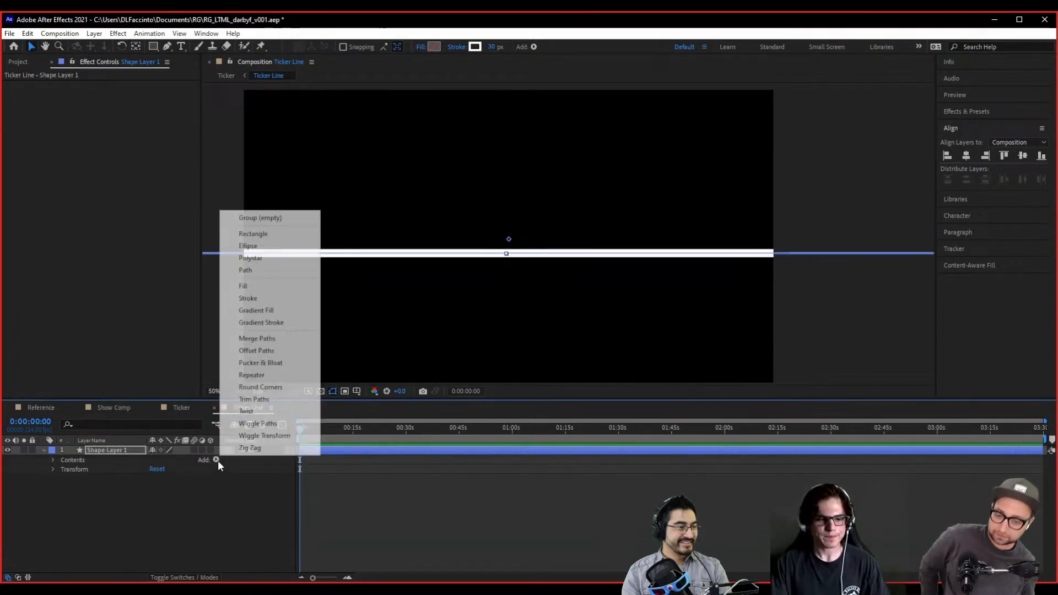
left_click(302, 429)
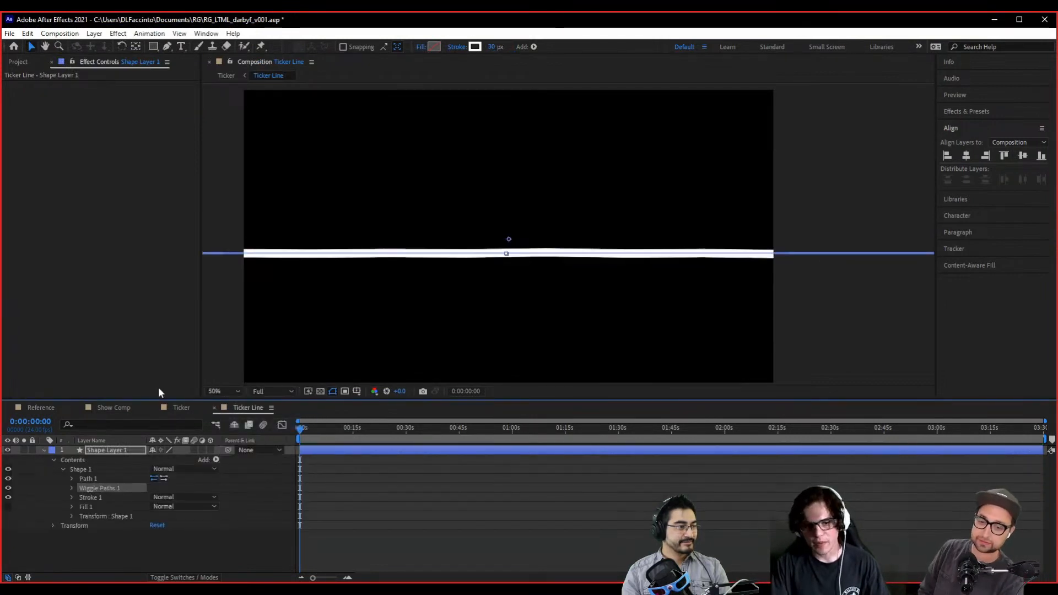
left_click(72, 488)
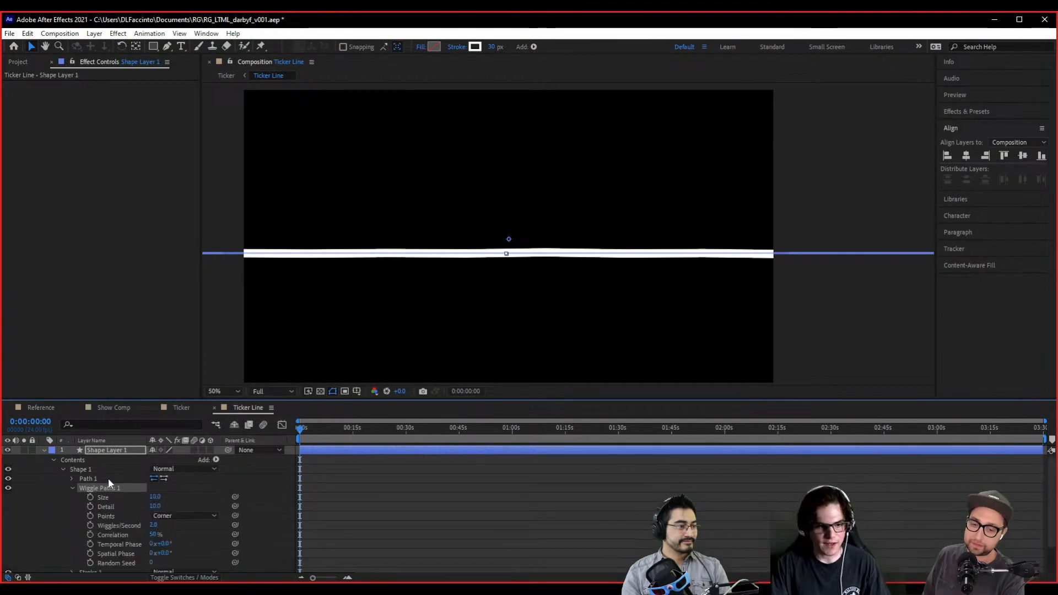
- Configure Wiggle Paths with Smooth points, size 65, detail 6, 0.8 wiggles per second and 70% correlation, and preview the motion
left_click(187, 517)
left_click(203, 536)
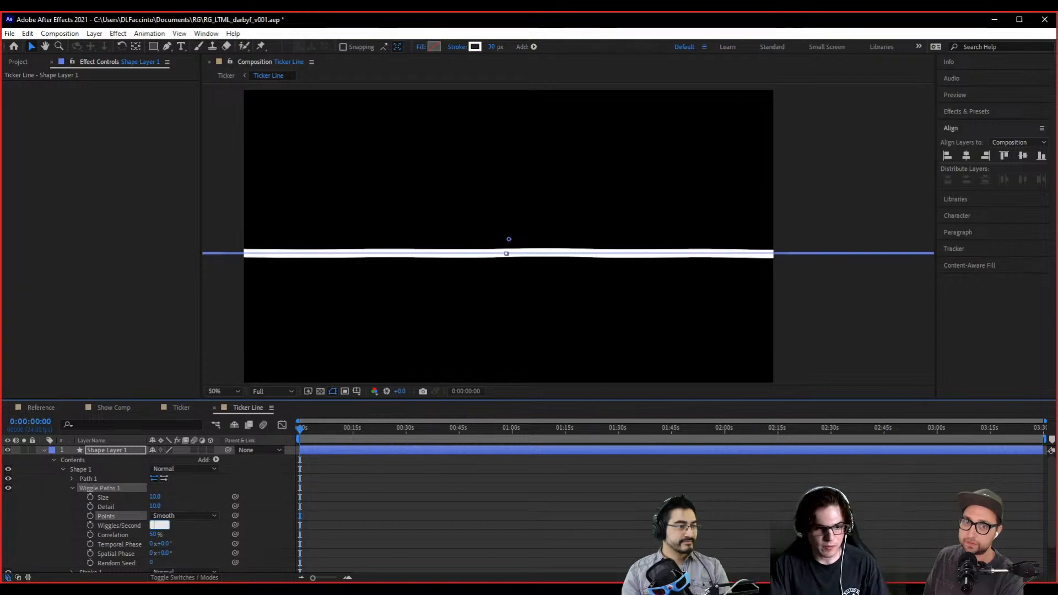
type("0.8")
key("Return")
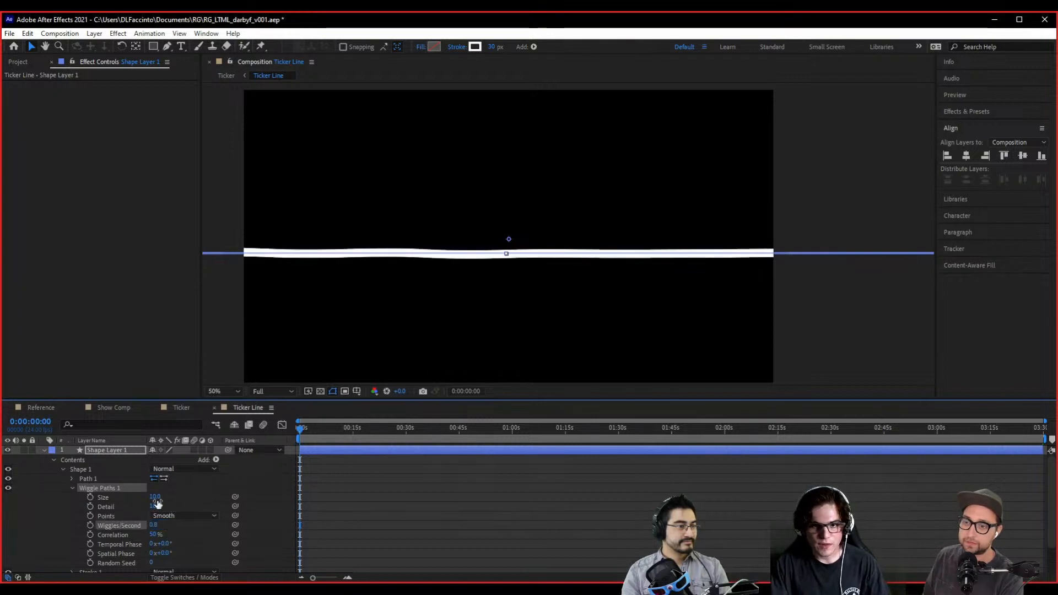
left_click_drag(159, 498, 165, 533)
key("space")
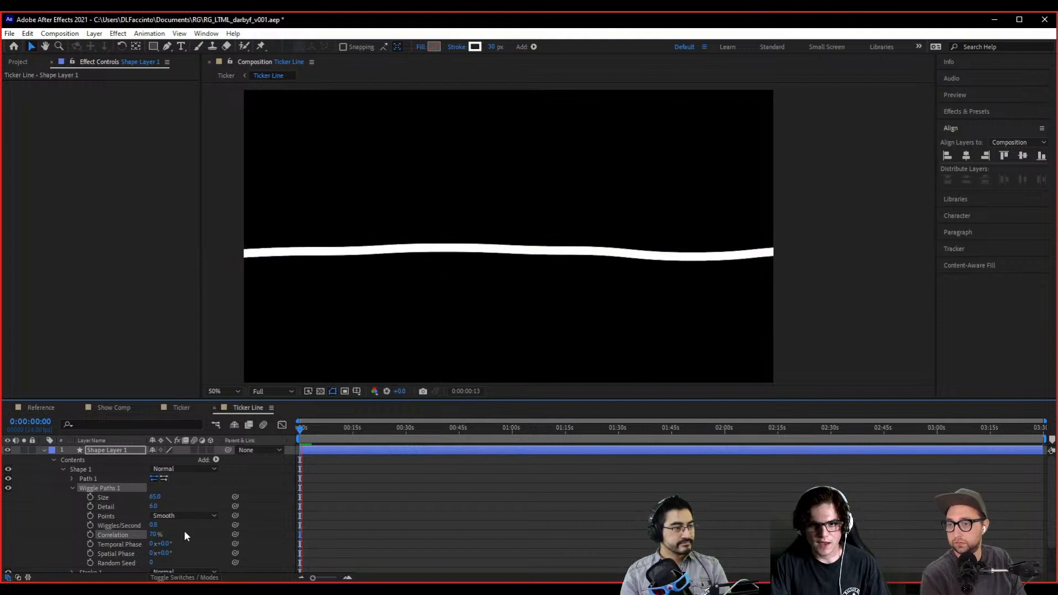
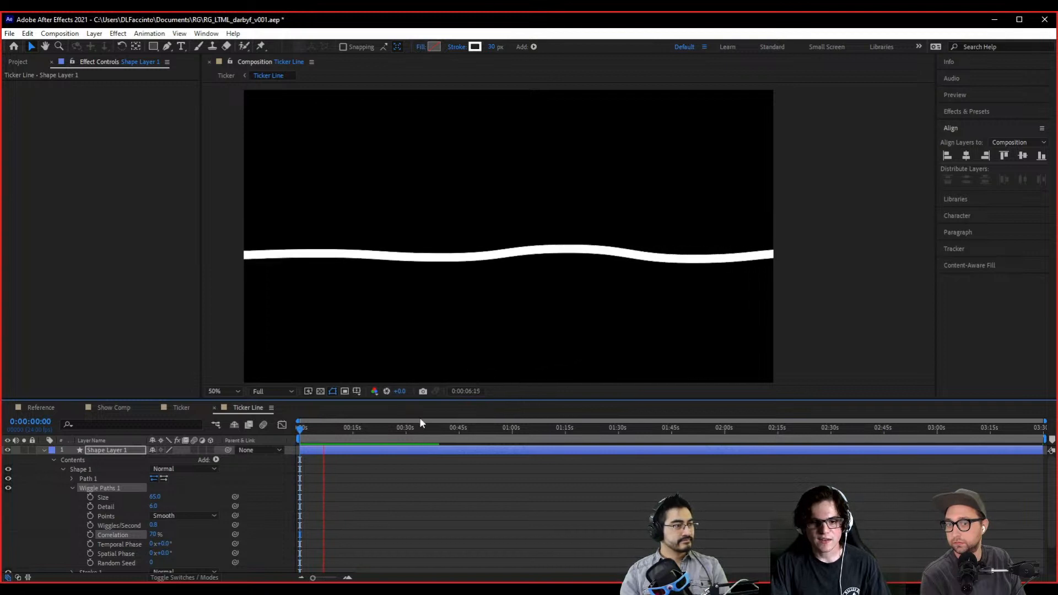
key("space")
- Extend the right end point of Shape Layer 1's path horizontally until the line is about five comp widths long
left_click(122, 451)
scroll(435, 266, "down", 2)
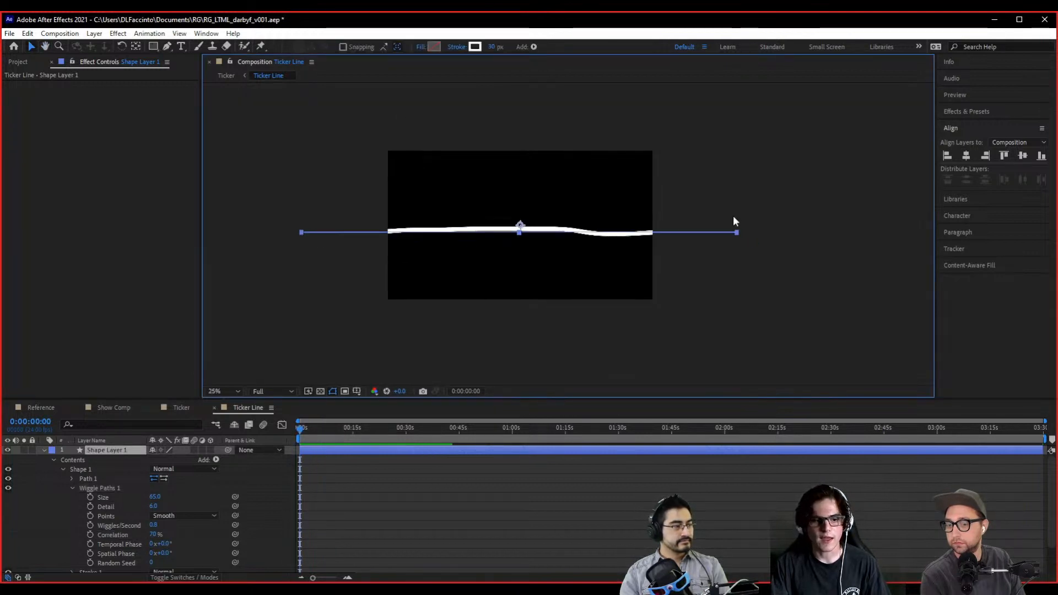
left_click(96, 468)
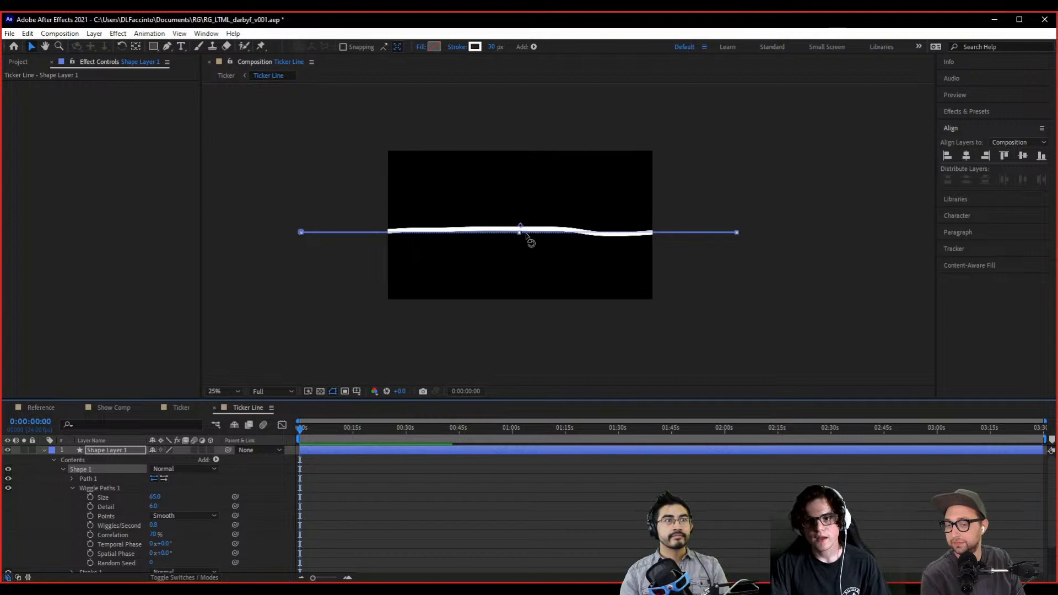
left_click_drag(563, 227, 439, 229)
left_click(610, 237)
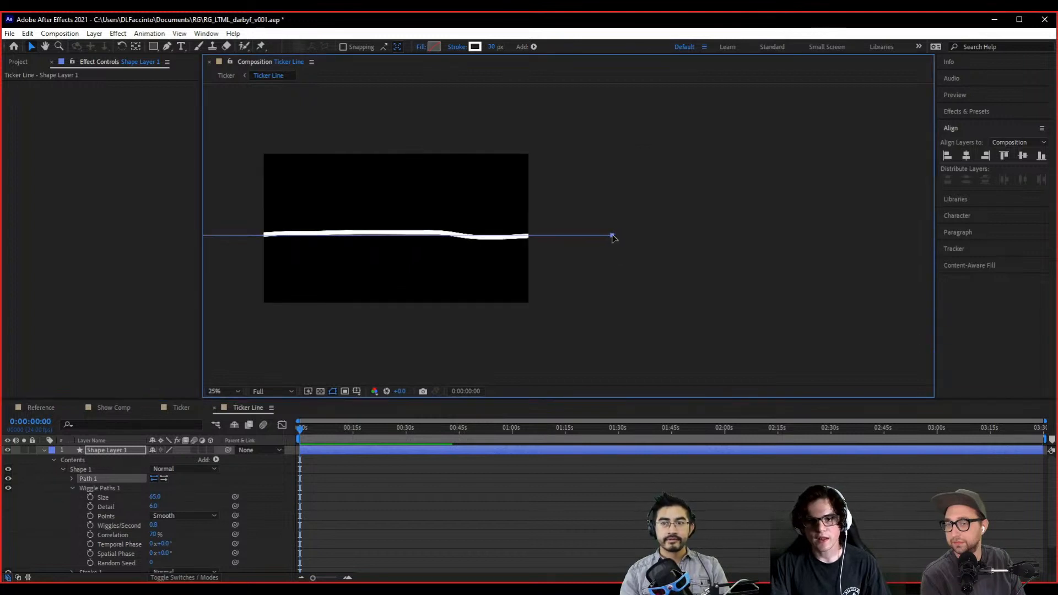
key("comma")
key("comma")
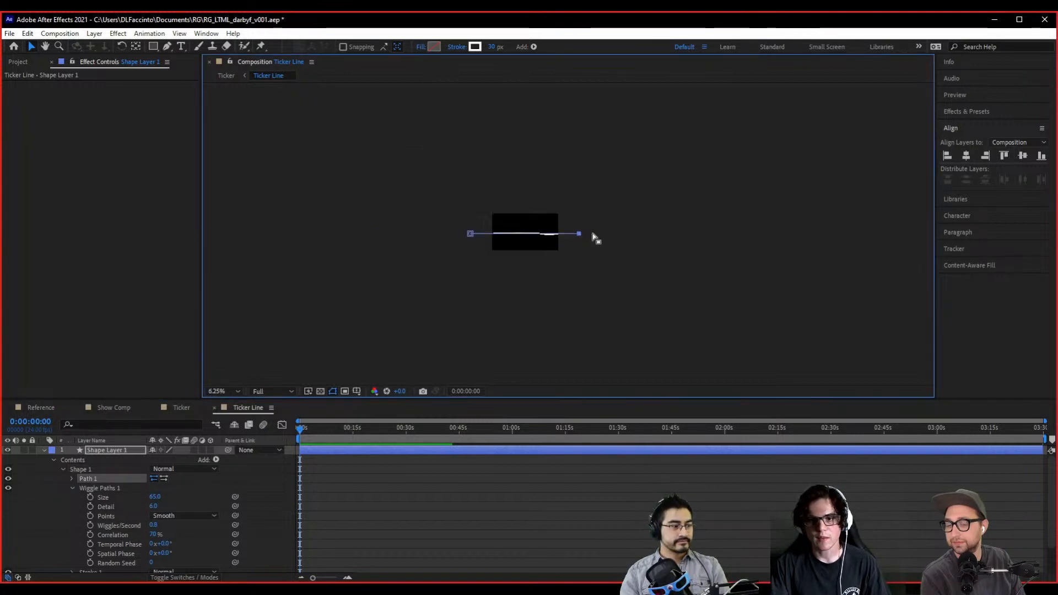
left_click_drag(582, 236, 630, 239)
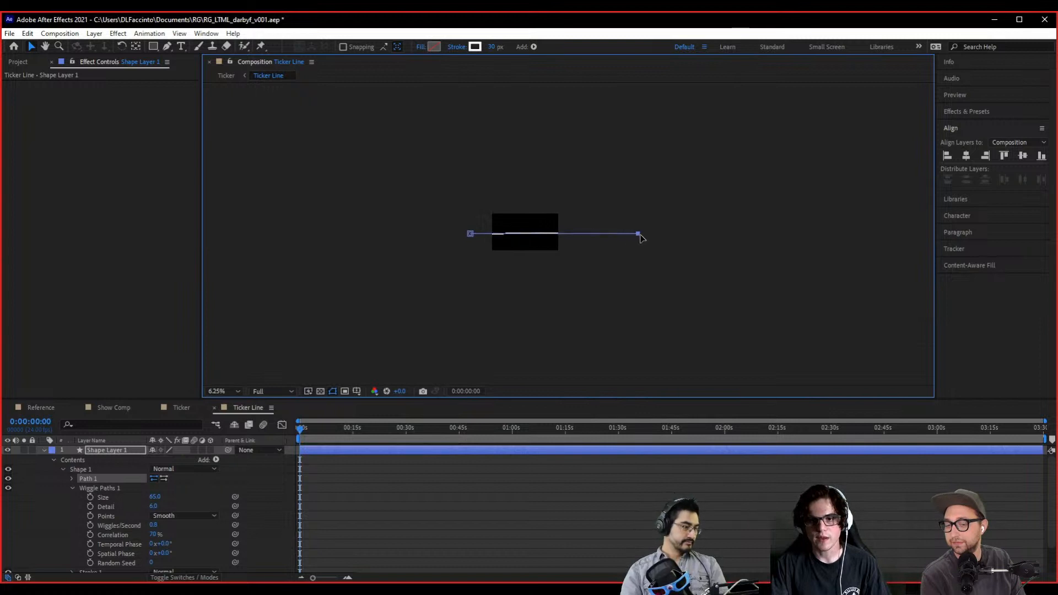
left_click_drag(700, 236, 760, 236)
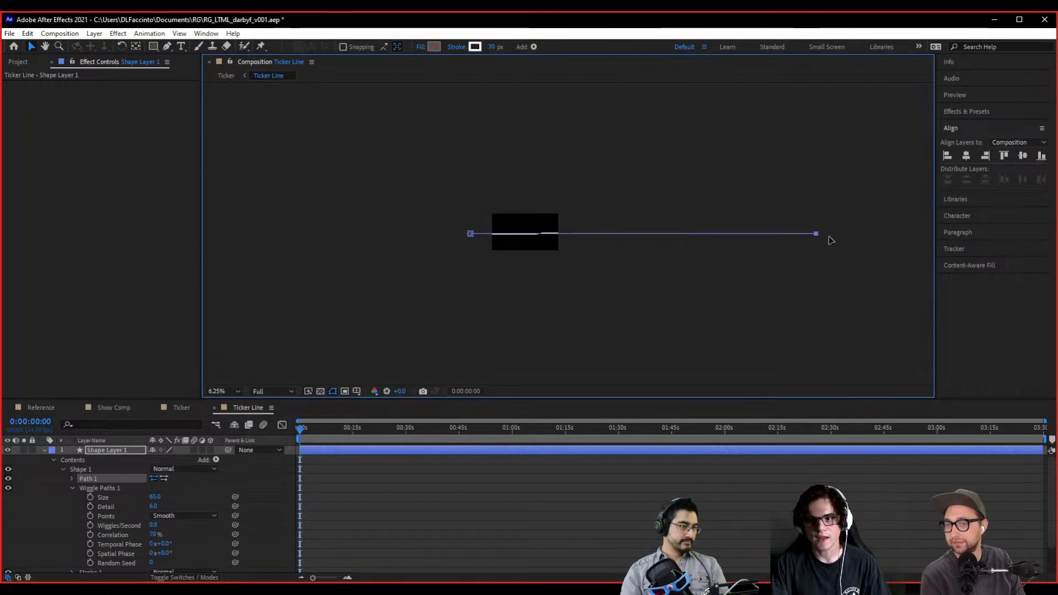
- Preview the wiggling line from the first frame of the composition
key("period")
key("period")
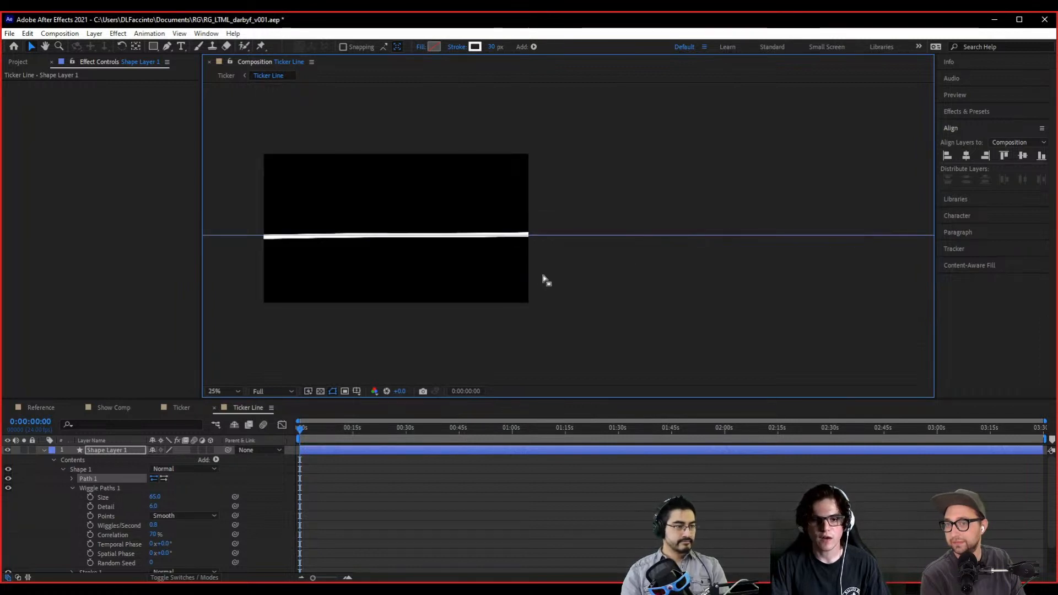
mouse_move(306, 428)
left_mouse_down()
mouse_move(347, 438)
mouse_move(298, 434)
left_mouse_up()
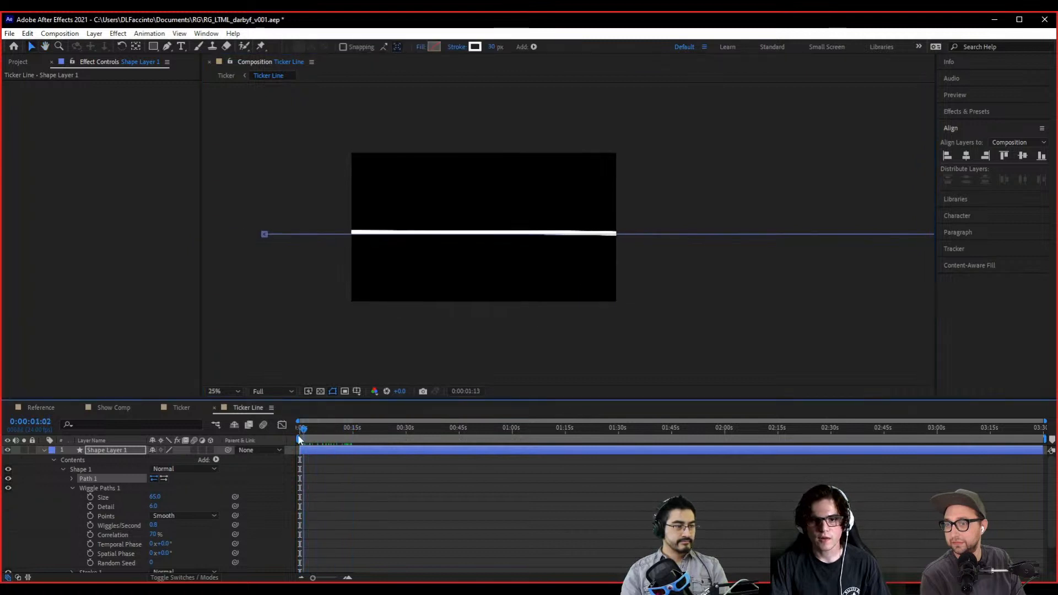
key("space")
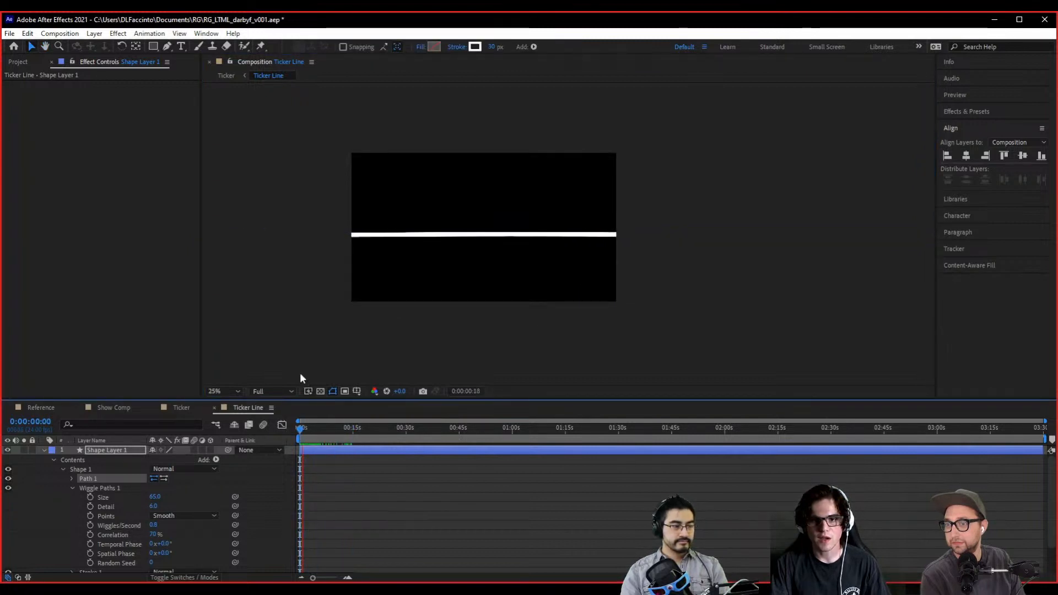
key("space")
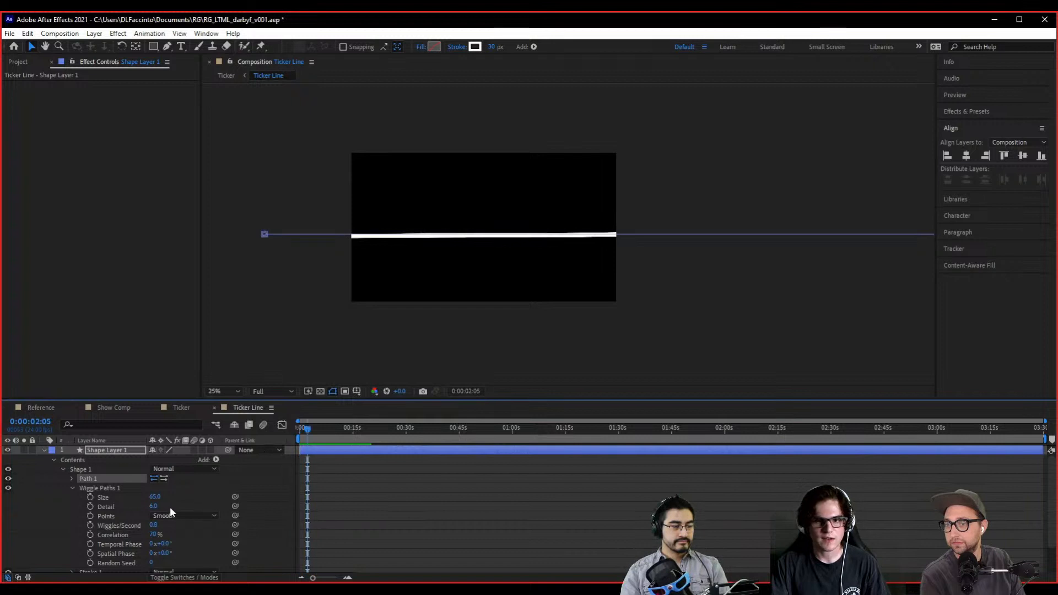
- Try a smaller Wiggle Paths Size and restore it to 65
mouse_move(156, 500)
left_mouse_down()
mouse_move(172, 503)
mouse_move(152, 505)
left_mouse_up()
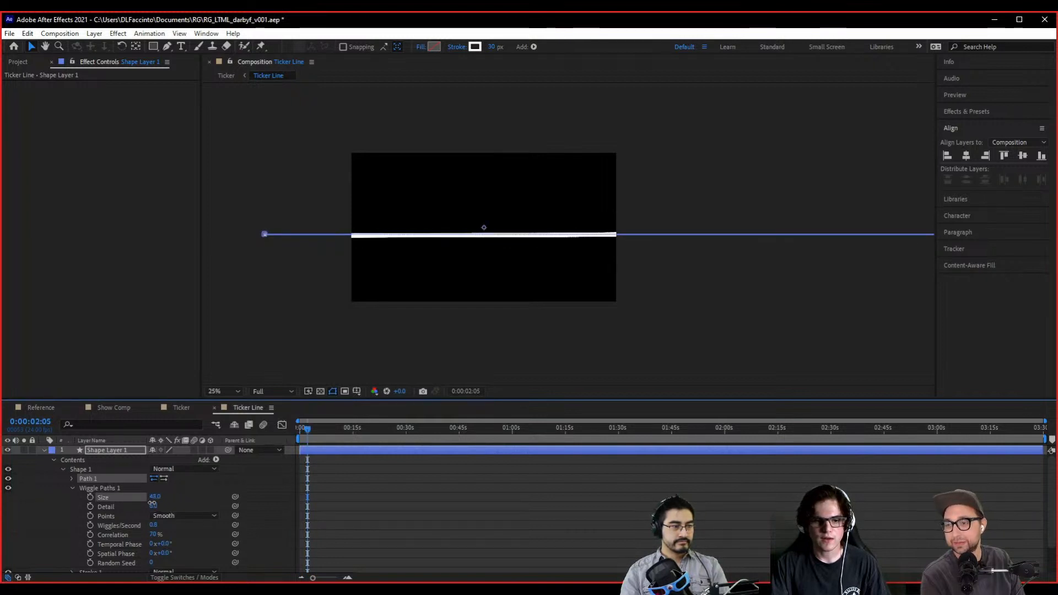
left_click(154, 500)
type("65")
key("Return")
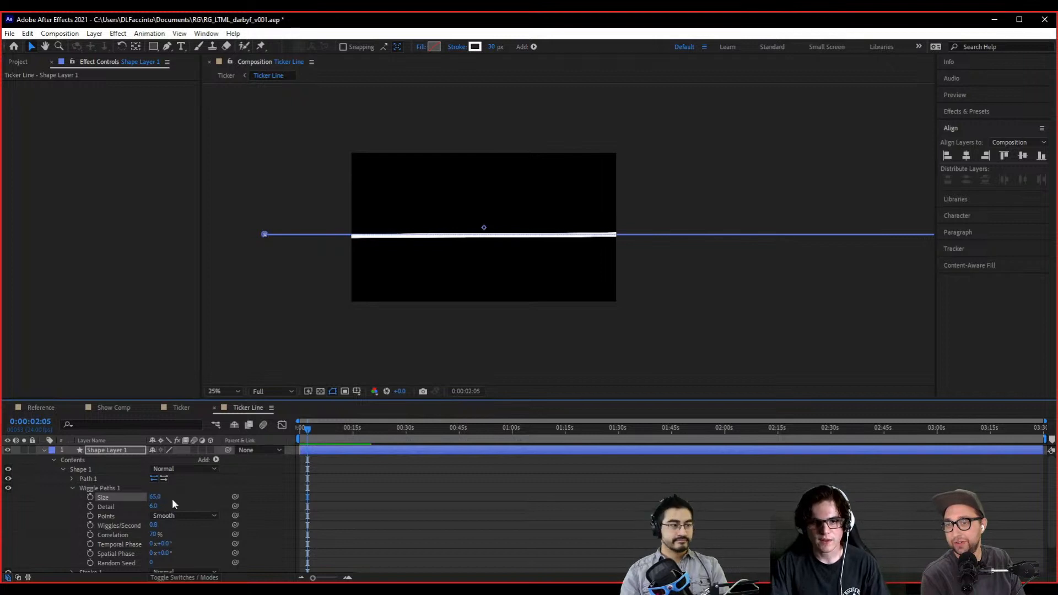
- Reveal the shape layer's Position property and shift the line left to X 700
left_click(125, 453)
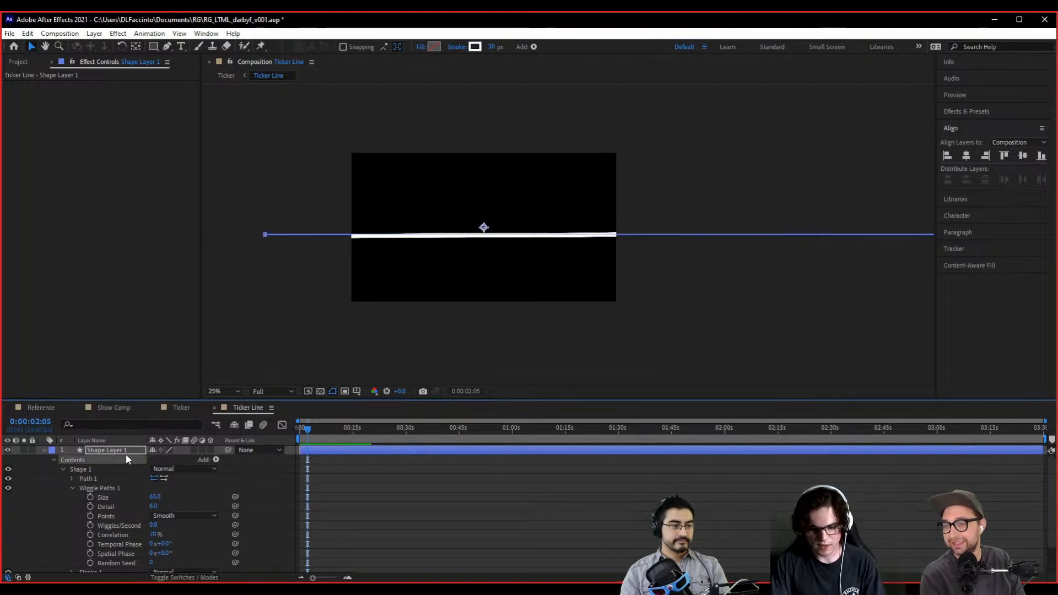
key("p")
key("comma")
key("comma")
key("comma")
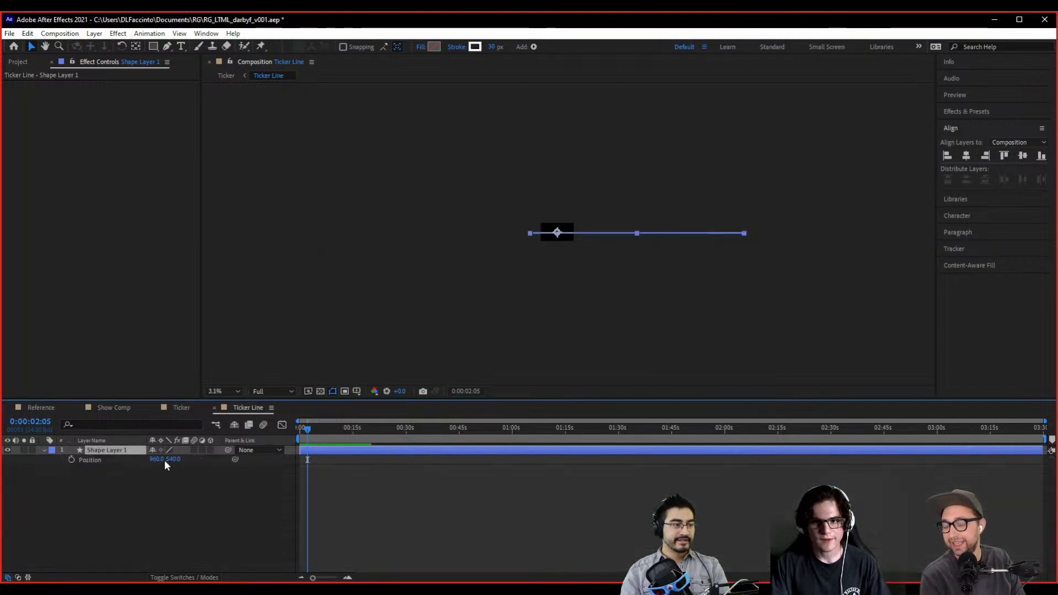
left_click_drag(164, 460, 94, 460)
left_click(678, 232)
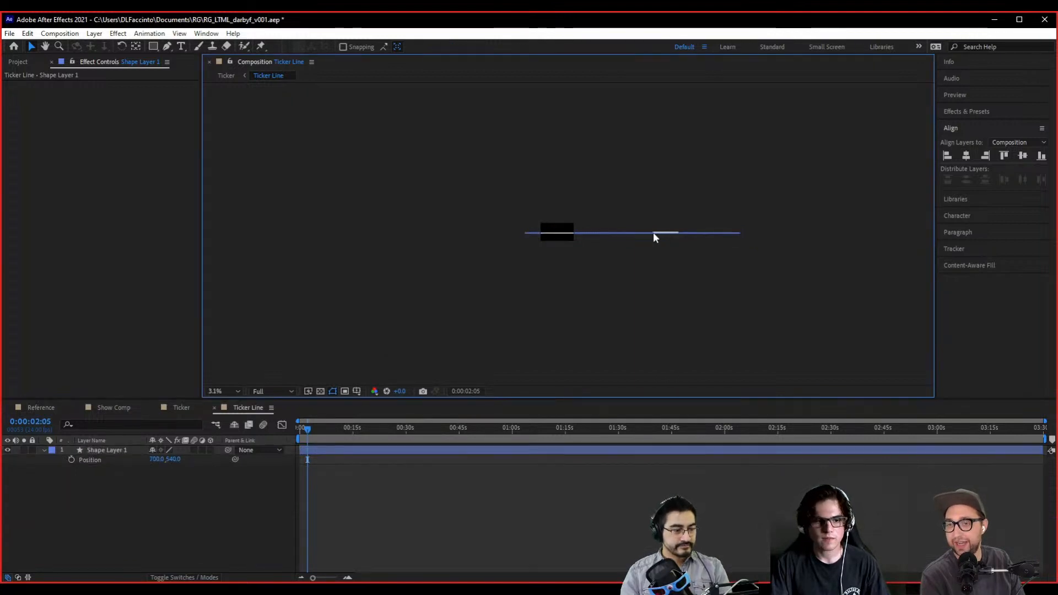
- Move the shape layer left to about X -8804 so its right end sits just past the frame's right edge
left_click(118, 453)
key("period")
key("period")
left_click_drag(506, 230, 181, 245)
key("comma")
key("comma")
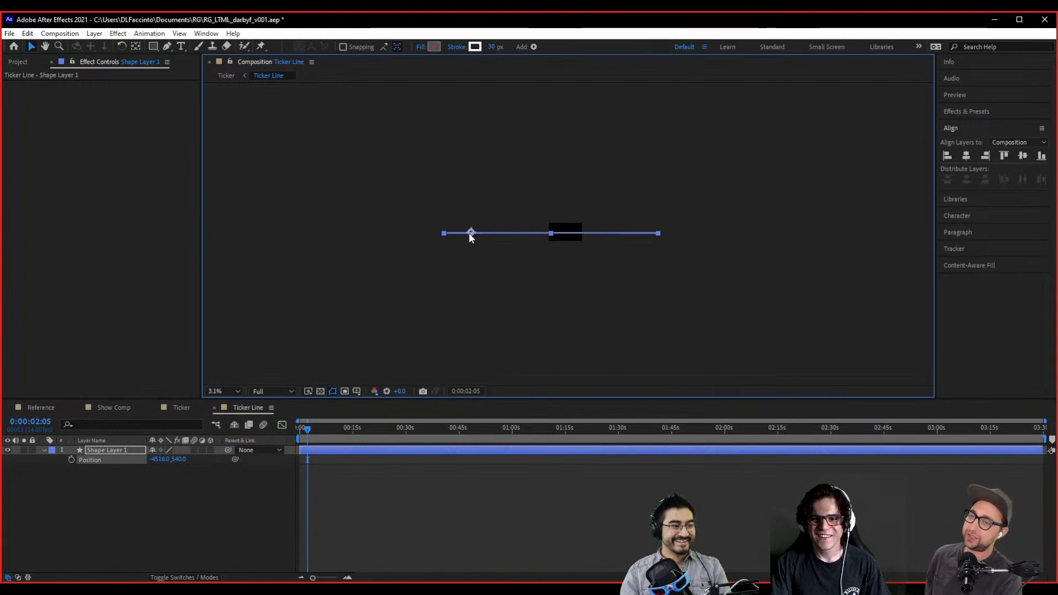
left_click_drag(426, 236, 396, 234)
key("period")
key("period")
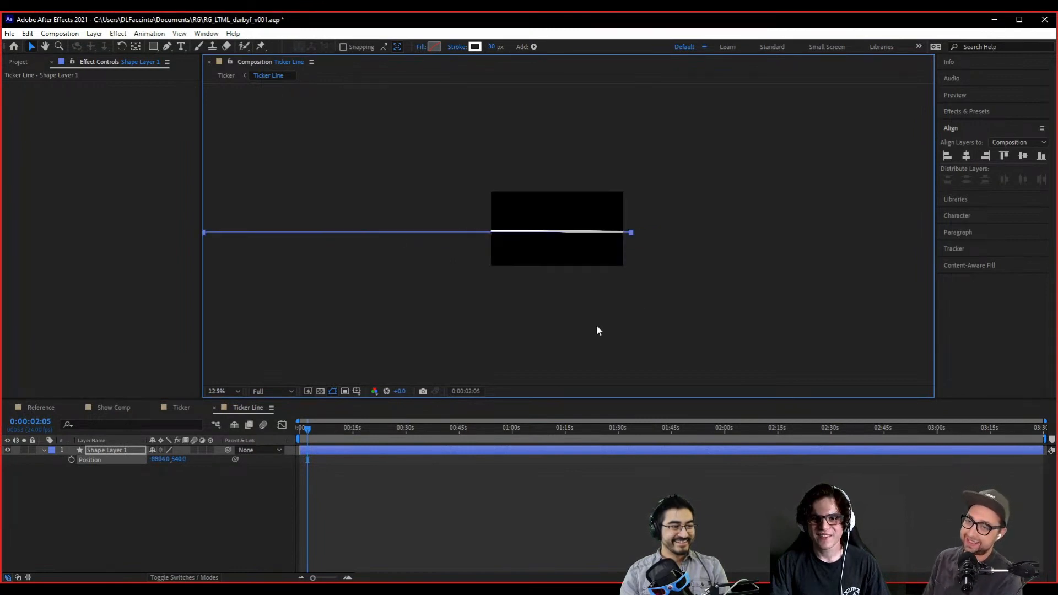
key("period")
left_click_drag(538, 324, 507, 324)
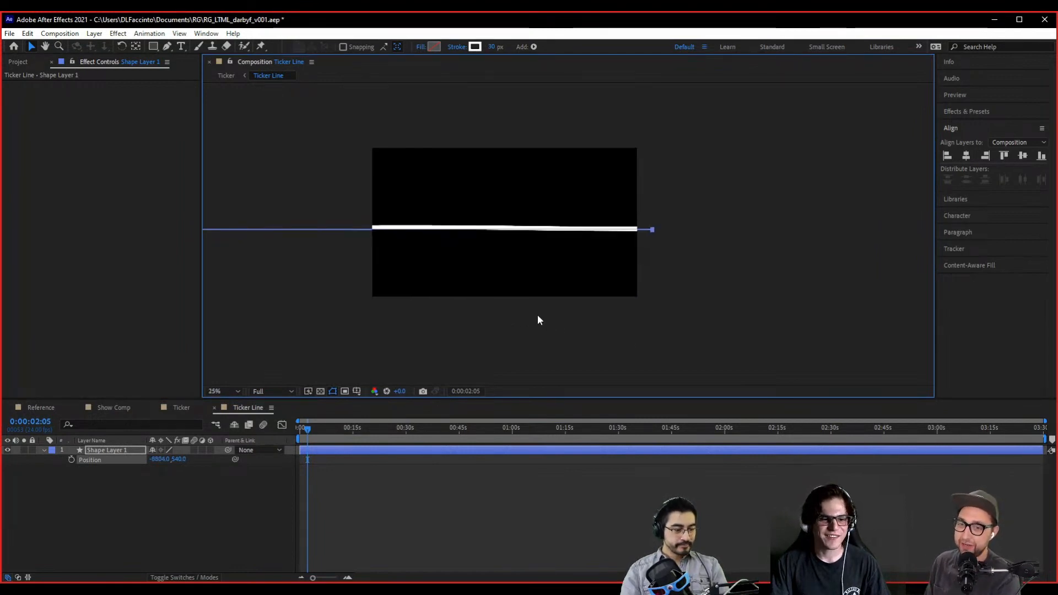
- Add three Pen tool points to the line, two inside the frame and one just beyond its left edge
left_click(101, 443)
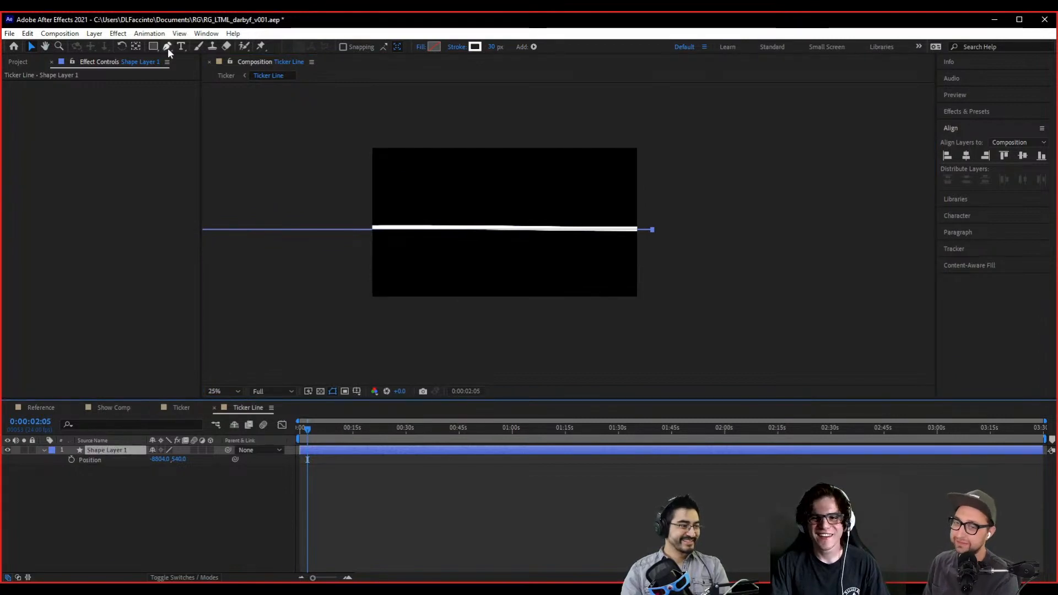
key("g")
left_click(610, 229)
left_click(487, 230)
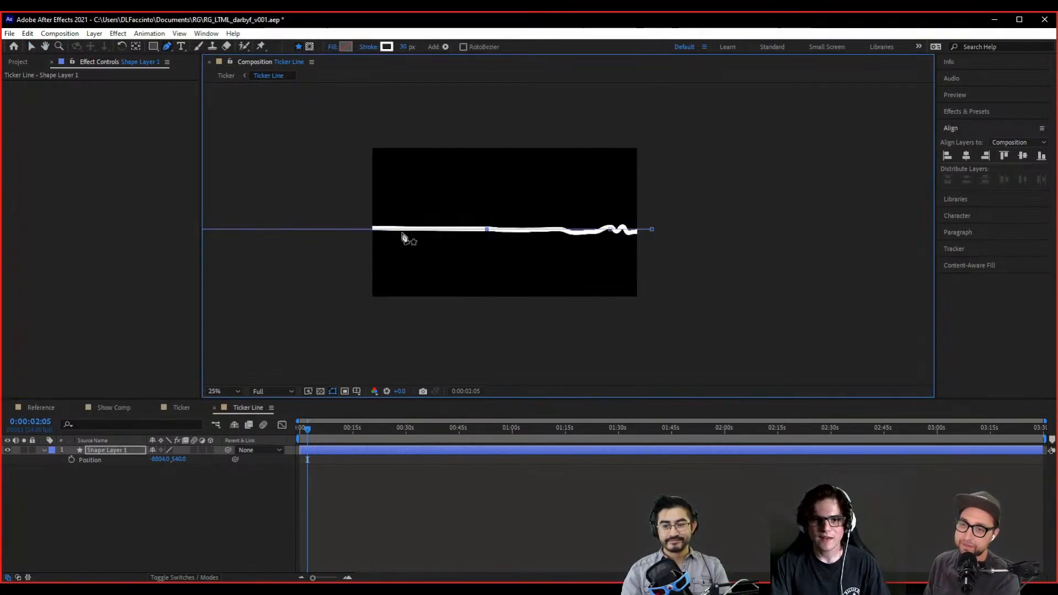
left_click(333, 230)
- Add two more evenly spaced path points to the line farther left of the frame
left_click_drag(301, 244, 689, 293)
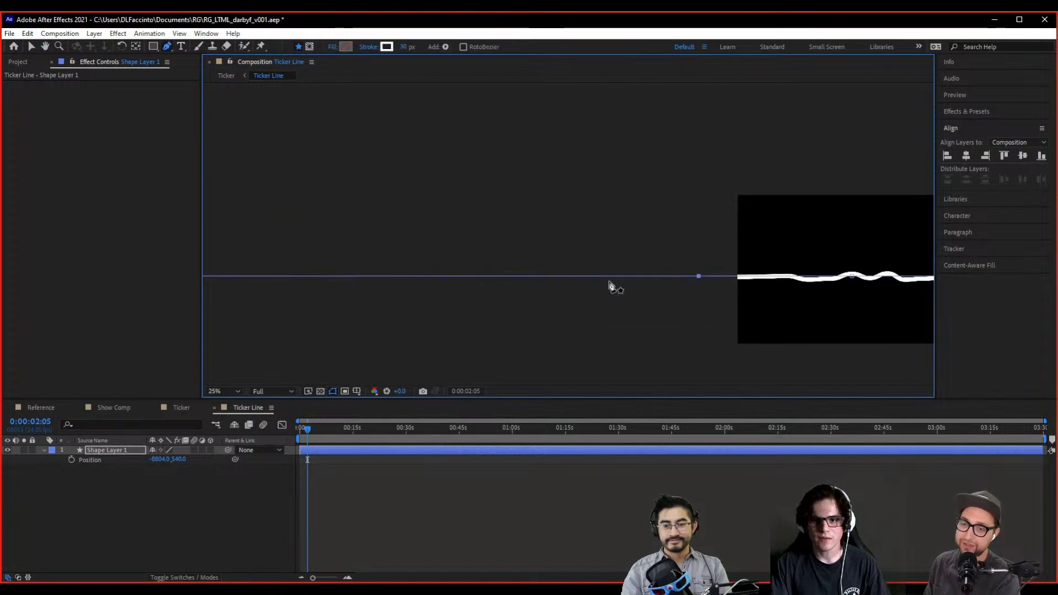
key("comma")
left_click(514, 254)
left_click(573, 255)
left_click_drag(739, 288, 445, 266)
right_click(446, 284)
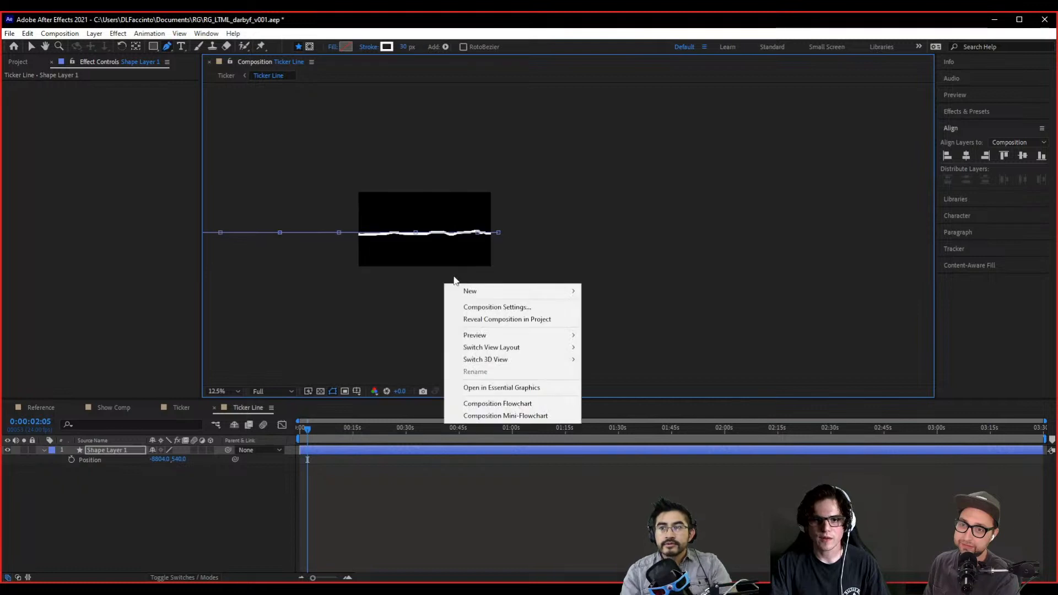
left_click(402, 281)
key("ctrl+z")
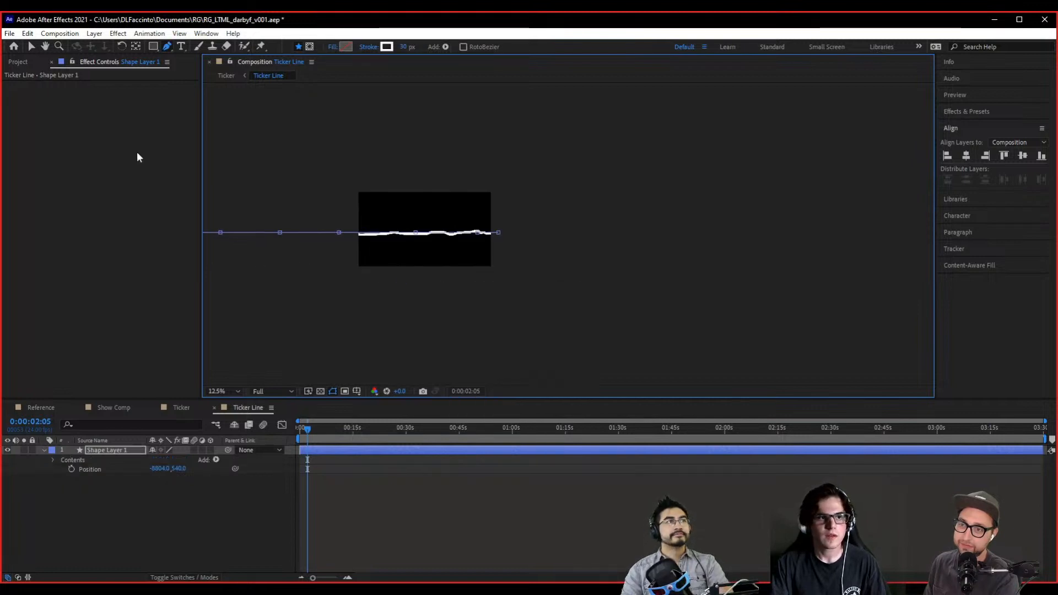
- Move the line's path points alternately up and down to shape it into an uneven, gently wavy line
left_click(31, 47)
key("period")
left_click_drag(338, 255, 654, 286)
key("period")
left_click(724, 274)
mouse_move(812, 303)
left_mouse_down()
mouse_move(724, 275)
mouse_move(706, 255)
left_mouse_up()
left_click_drag(477, 274, 470, 290)
left_click_drag(245, 268, 512, 280)
left_click_drag(437, 285, 441, 263)
left_click_drag(572, 258, 338, 236)
key("comma")
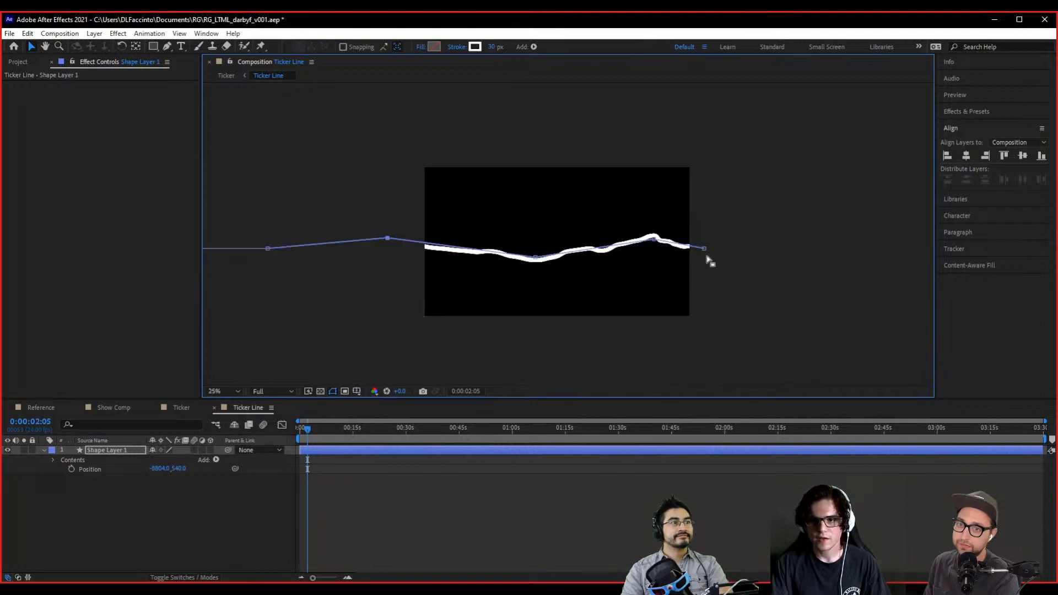
left_click_drag(271, 252, 242, 273)
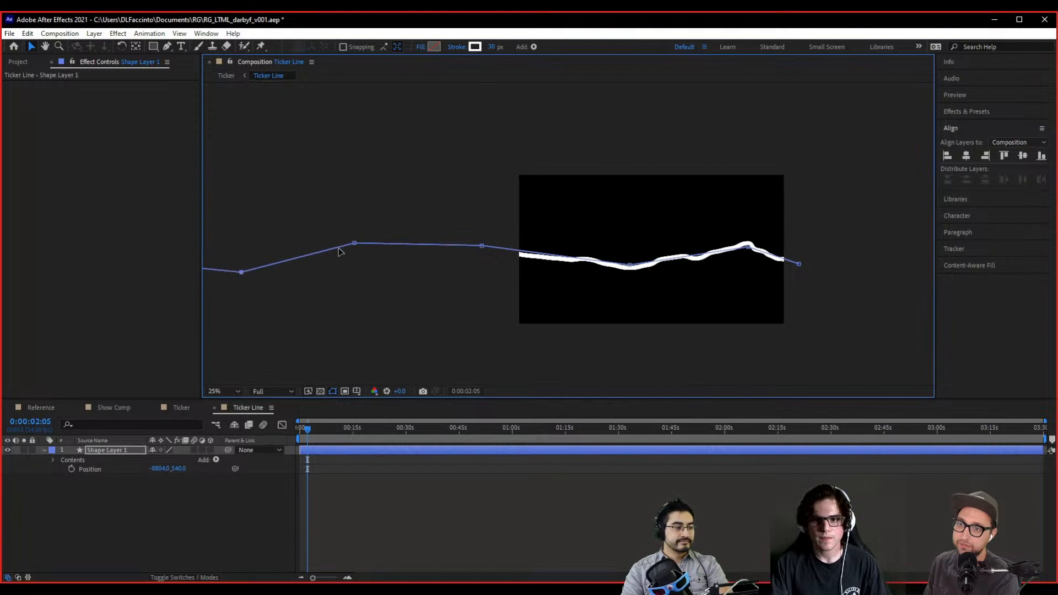
- Set the Wiggle Paths Correlation to 84% and preview the line from the first frame
left_click_drag(305, 432, 267, 432)
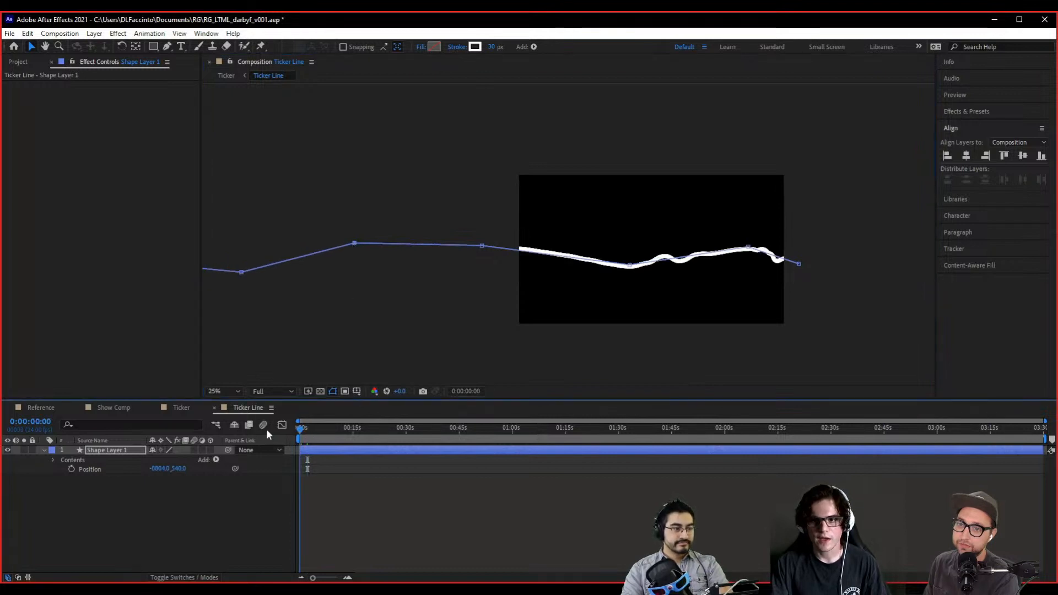
left_click_drag(770, 327, 635, 308)
left_click(53, 459)
left_click(62, 469)
left_click(72, 488)
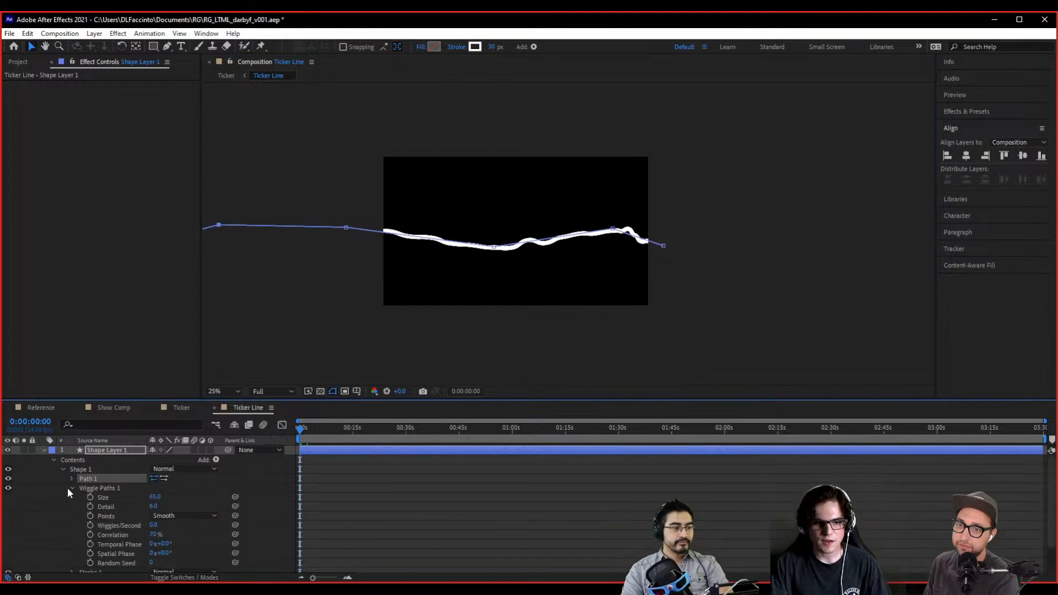
left_click(96, 489)
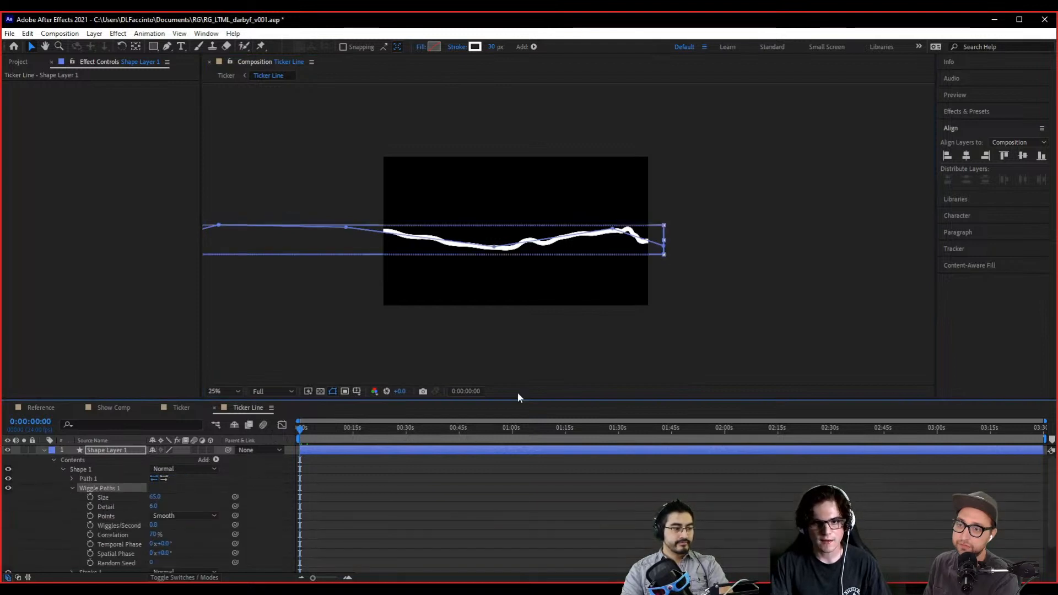
scroll(537, 380, "up", 2)
left_click_drag(532, 382, 560, 361)
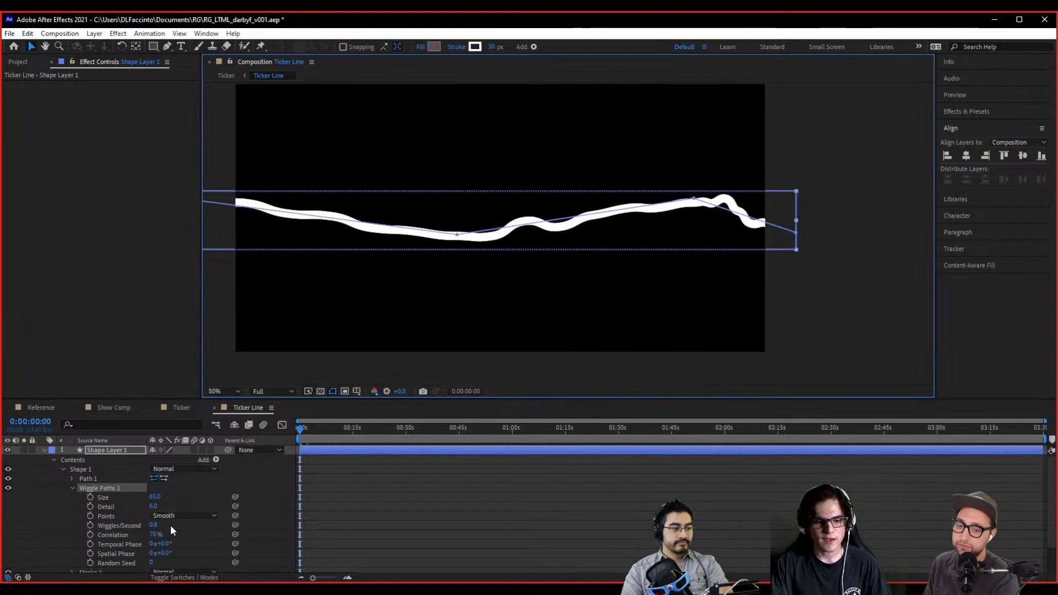
left_click_drag(154, 537, 162, 535)
key("space")
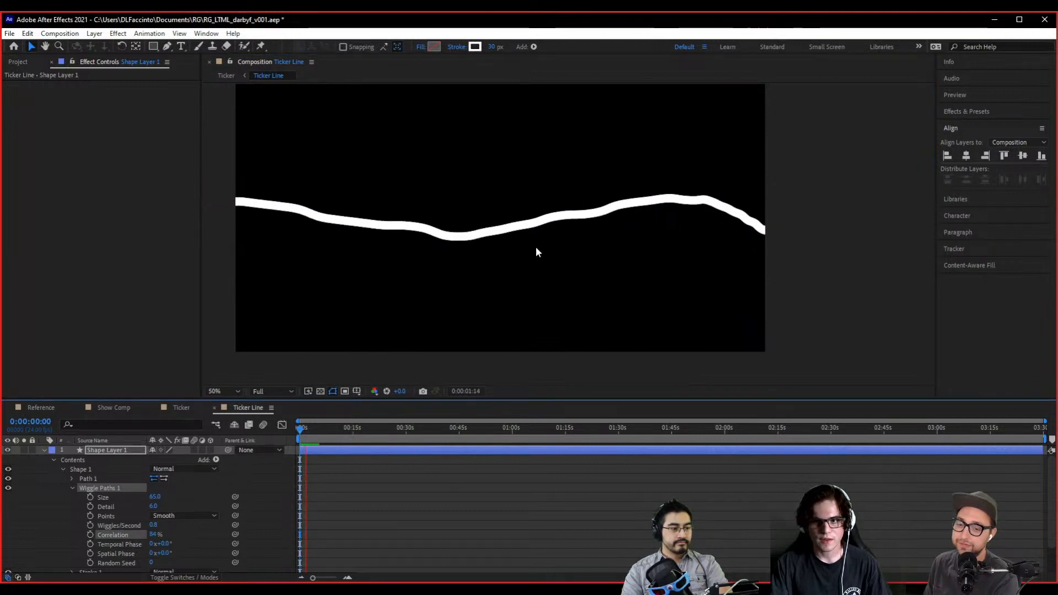
key("space")
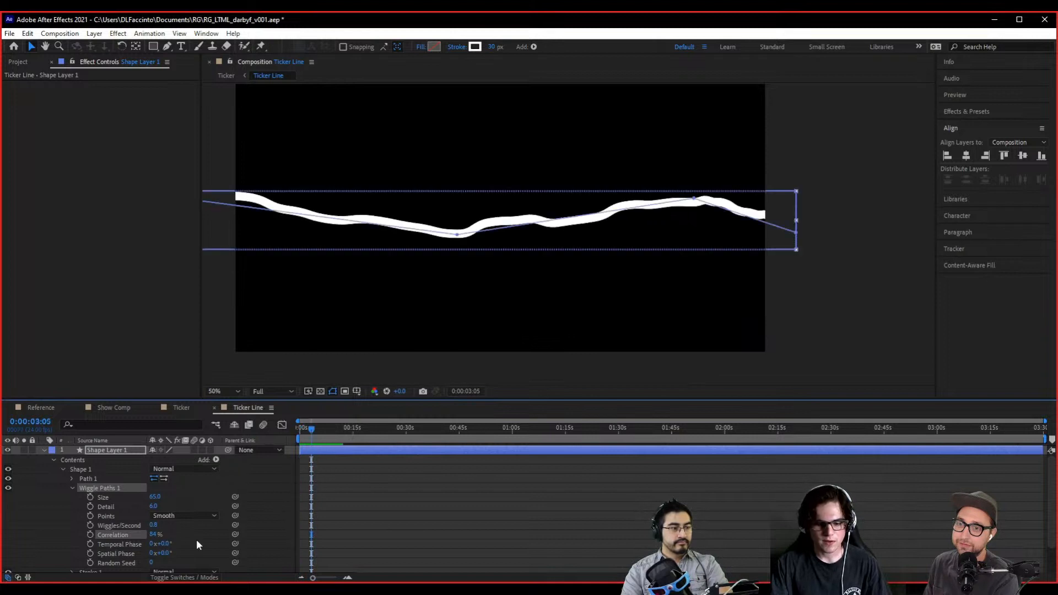
- Set the Wiggle Paths Wiggles/Second to 0.5 and preview the slower motion
type("0.5")
key("Return")
key("space")
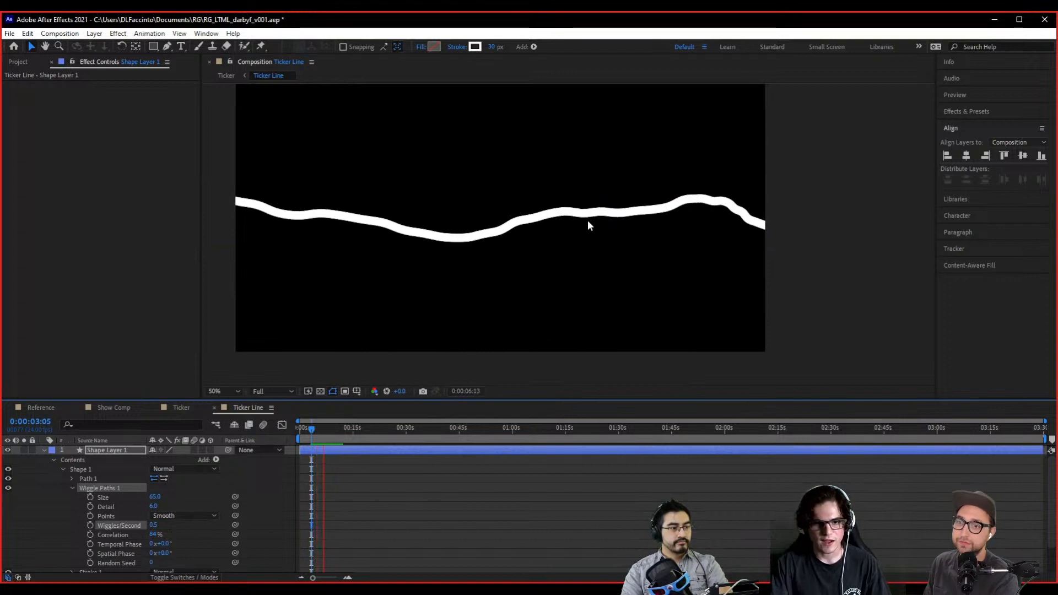
key("space")
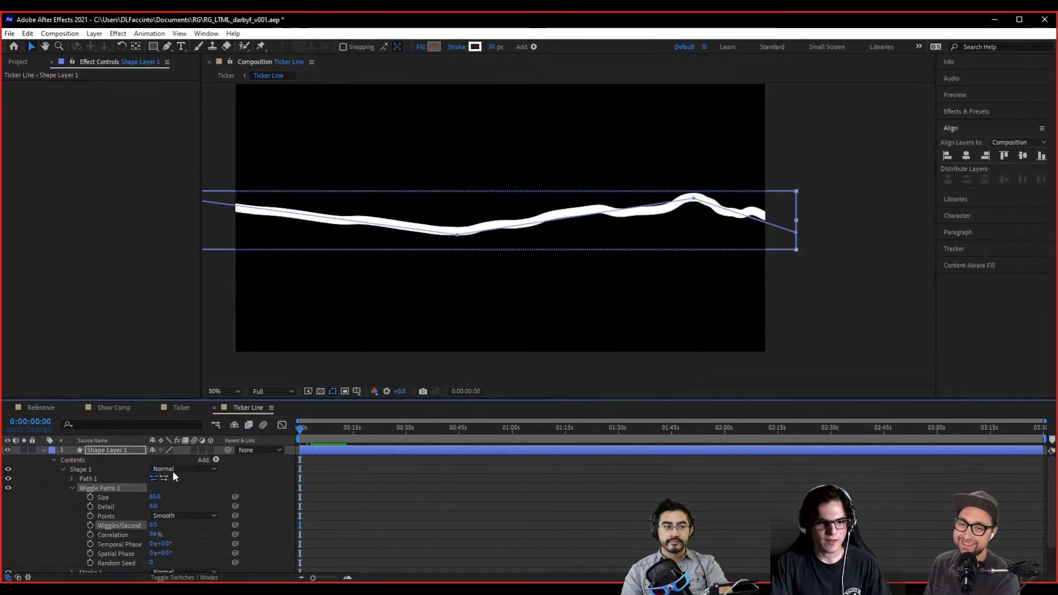
- Rename the shape layer "Ticker Line Shape" and show only its Position property
key("Return")
type("Ticker Line Shape")
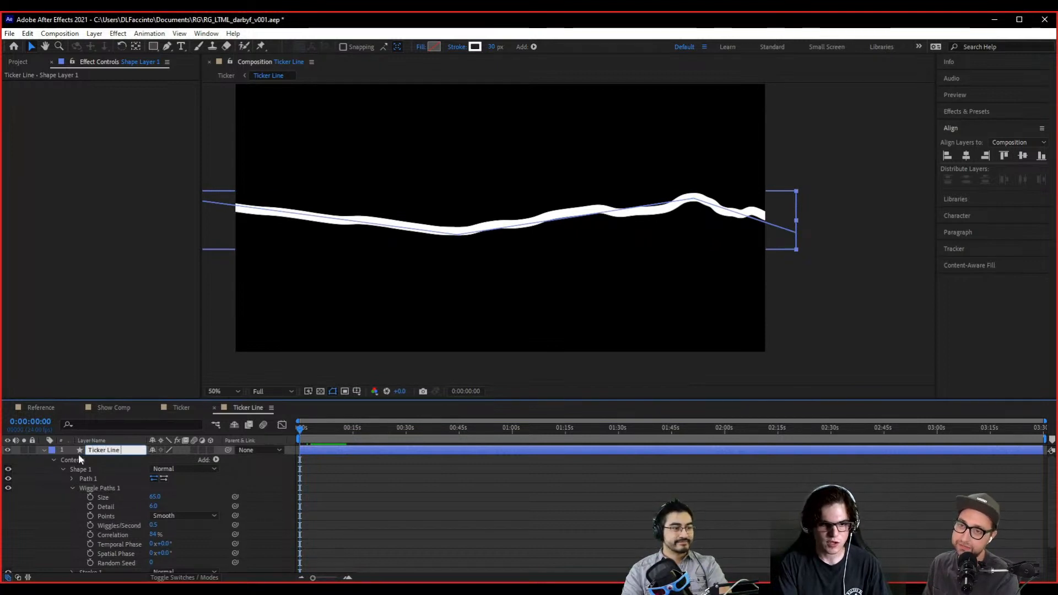
key("Return")
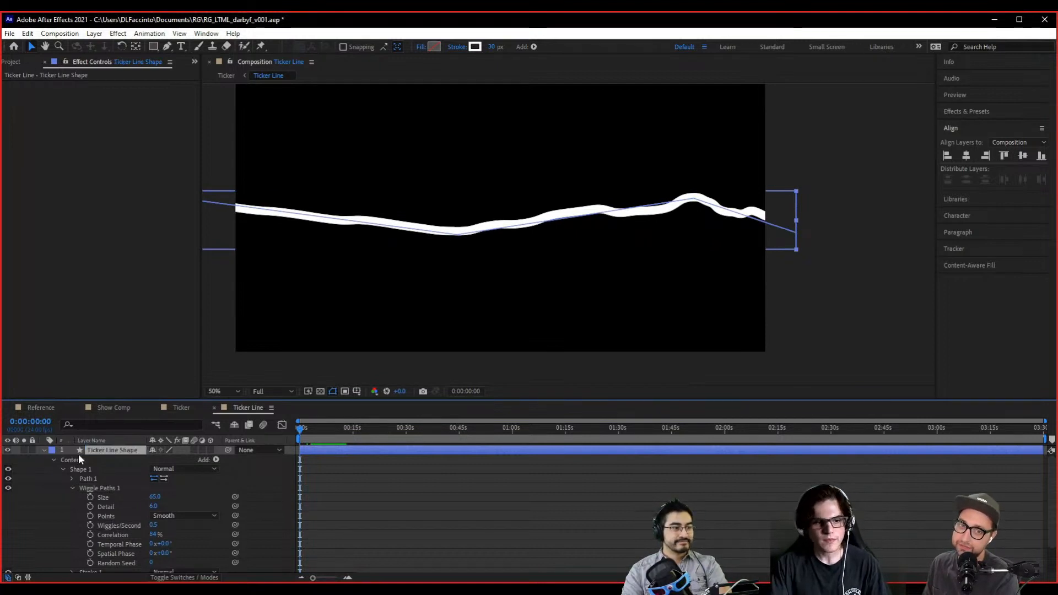
left_click(44, 451)
key("p")
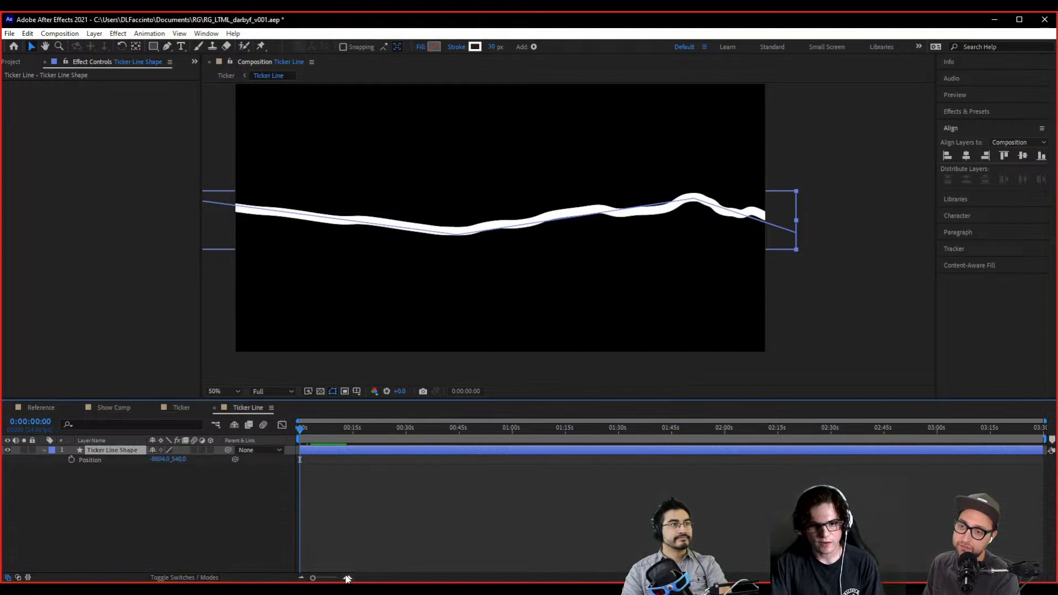
- End the work area at 0:00:05:00
left_click(348, 578)
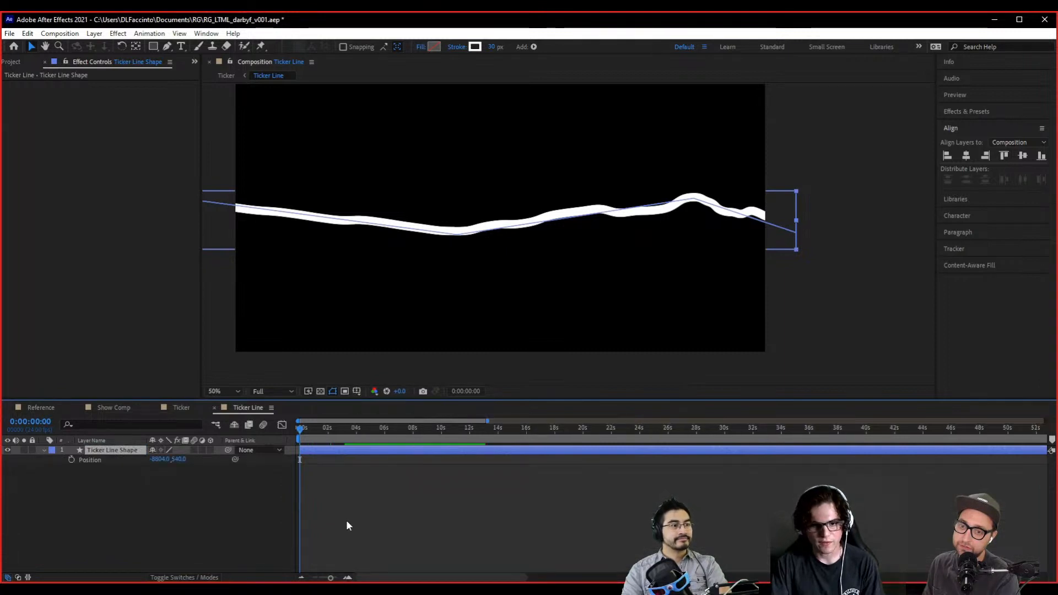
left_click(302, 578)
left_click(334, 427)
key("Page_Down")
key("Page_Down")
key("n")
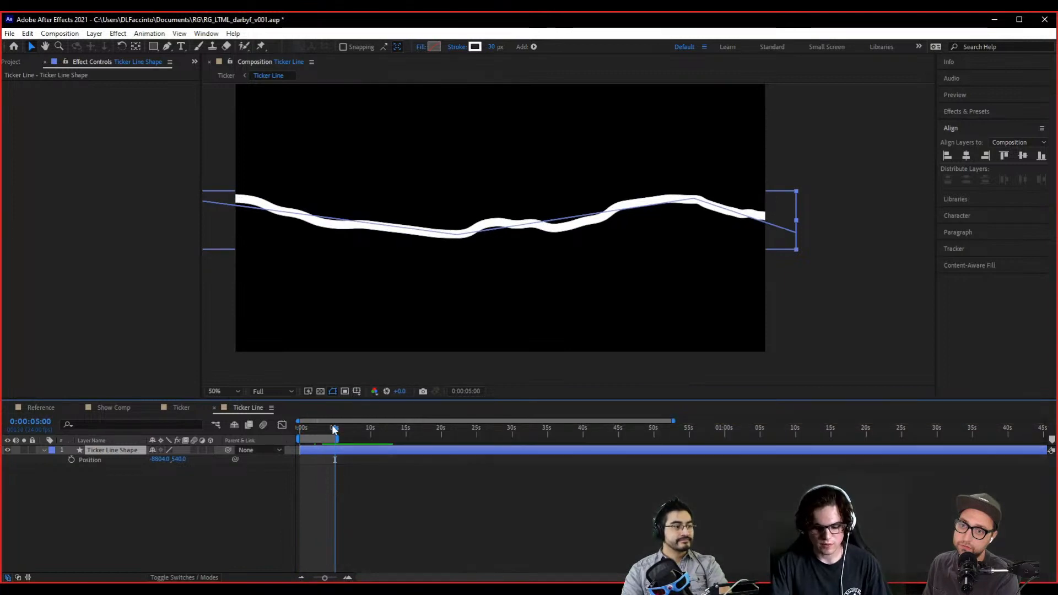
- Add a Position keyframe at the first frame and shift the line horizontally to the right for the starting position
key("Home")
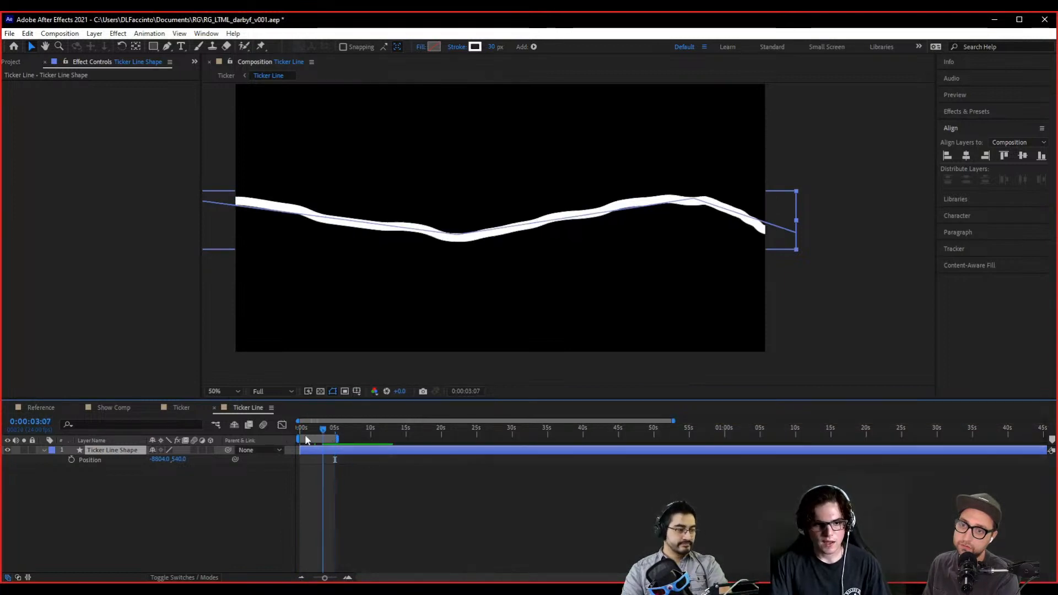
left_click(70, 460)
key("comma")
key("comma")
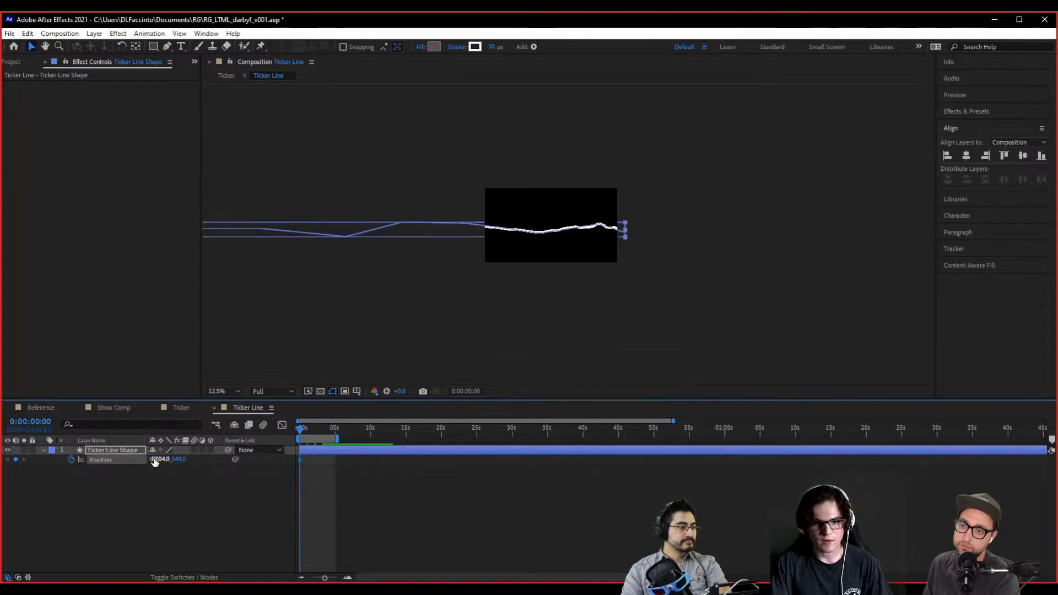
left_click_drag(166, 459, 275, 491)
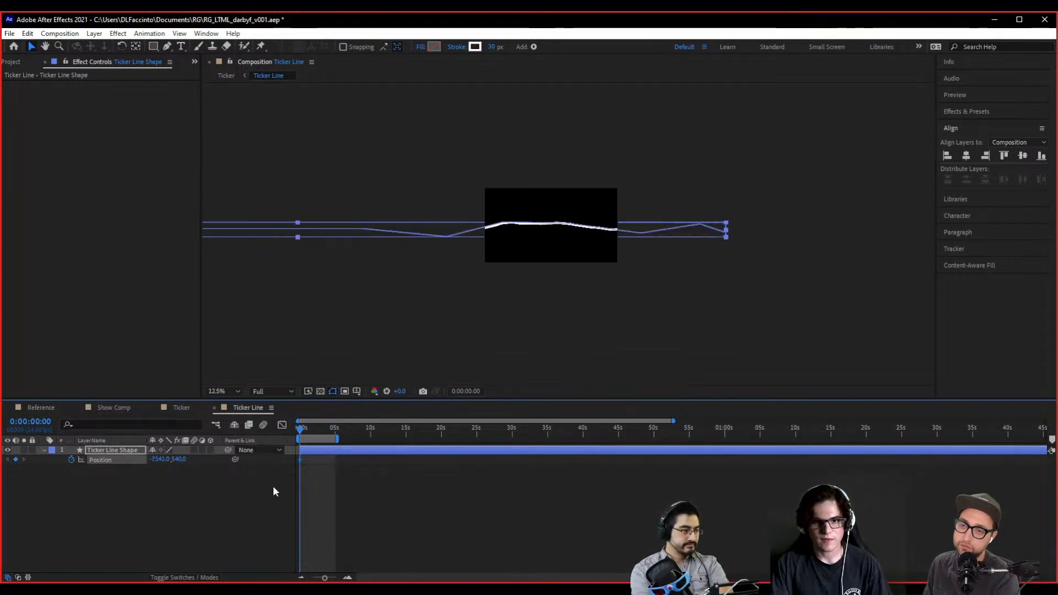
- Add a second Position keyframe for the ticker line at 0:00:05:22 with an X value of -5911
left_click_drag(160, 464, 426, 479)
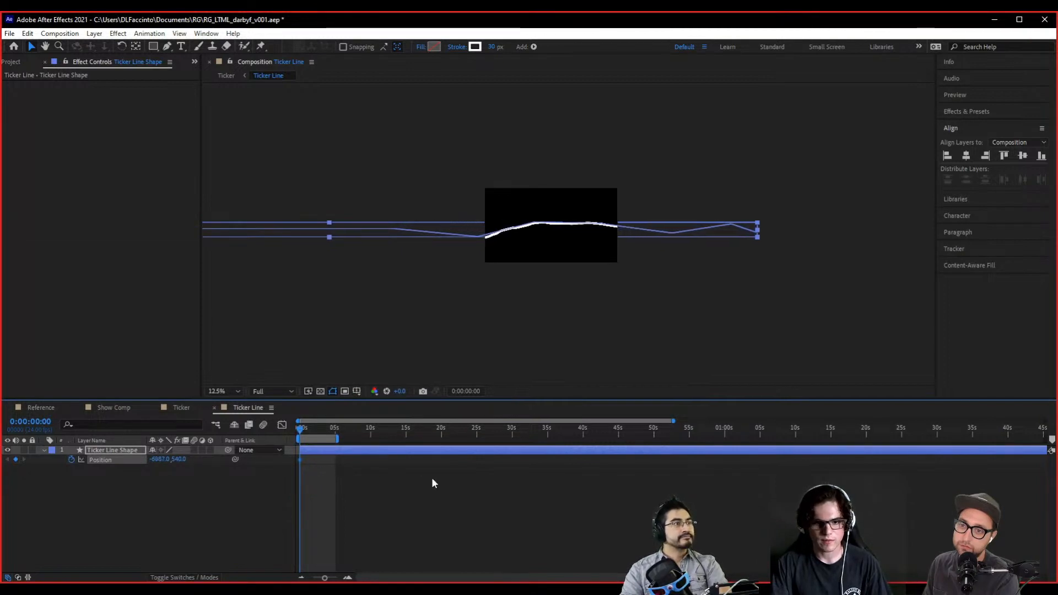
key("ctrl+z")
left_click(337, 432)
left_click_drag(337, 429, 342, 430)
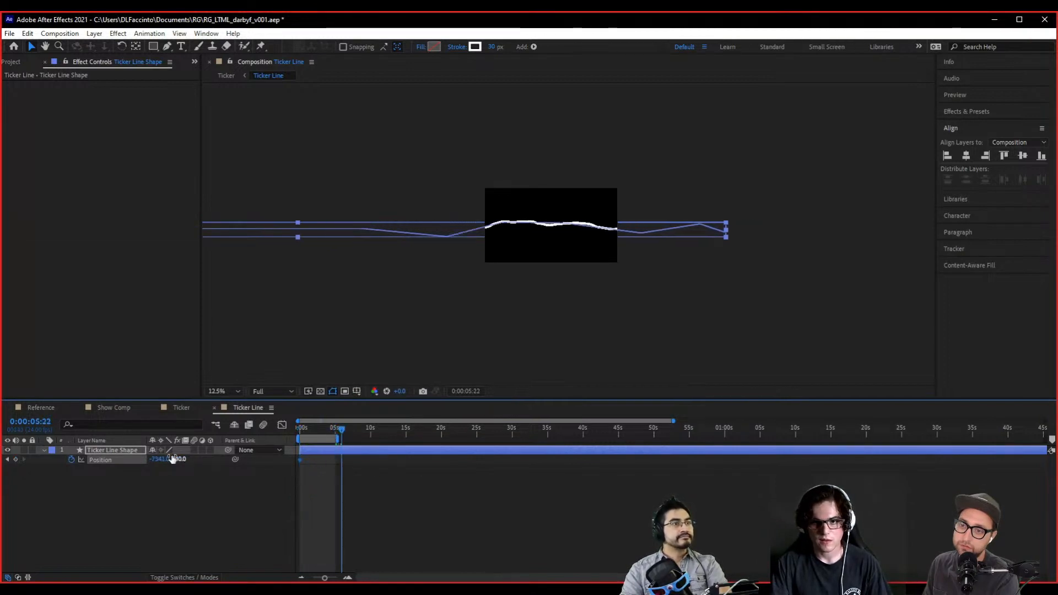
left_click_drag(174, 459, 253, 459)
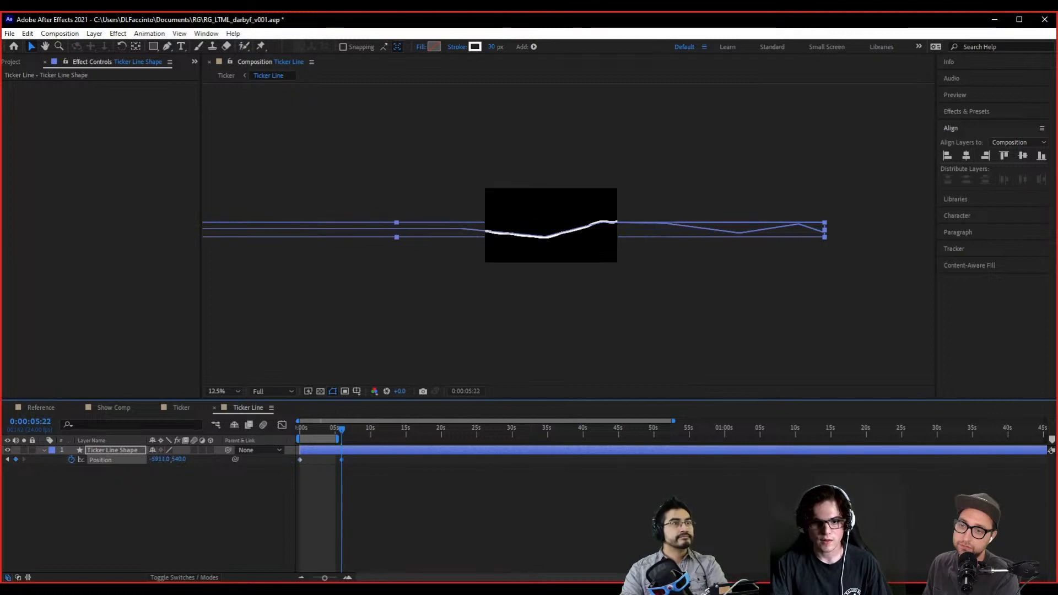
- Preview the ticker line's horizontal movement from the first frame, with the composition enlarged to 50%
left_click_drag(340, 429, 255, 437)
key("space")
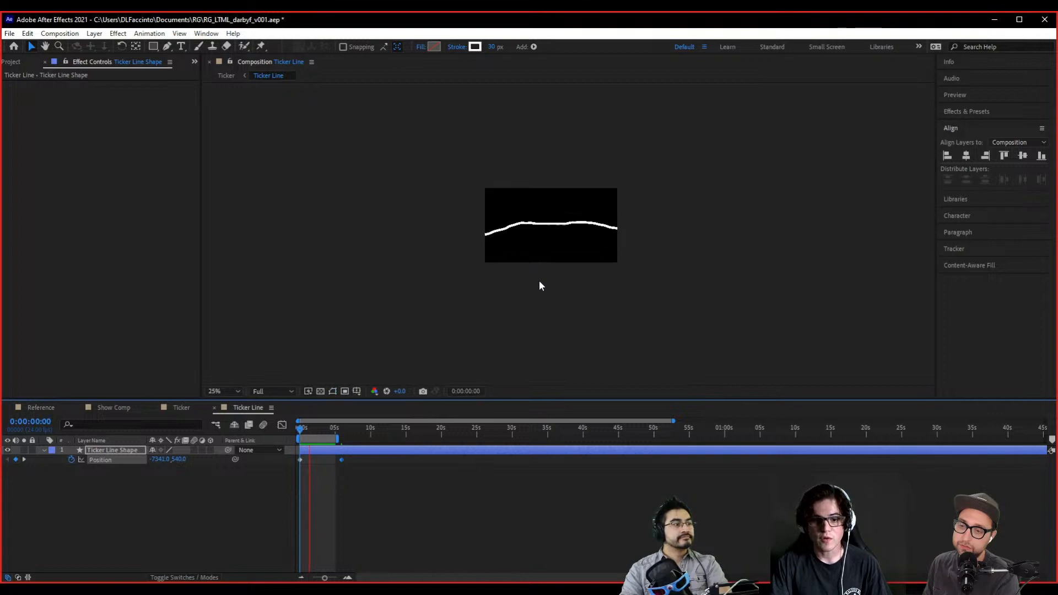
scroll(535, 286, "up", 1)
key("space")
scroll(526, 311, "up", 1)
key("space")
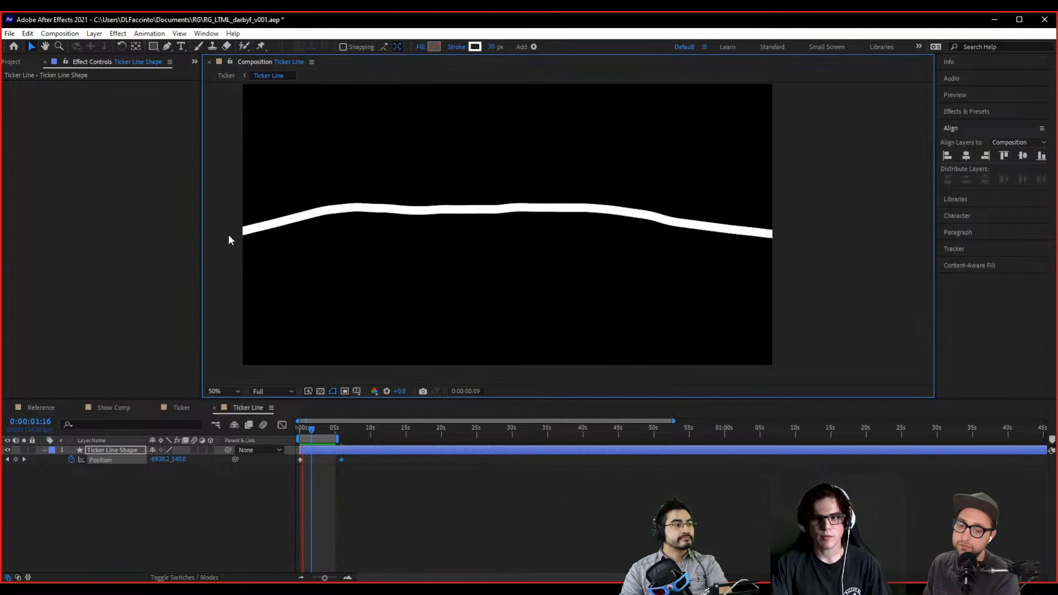
- Set the Wiggle Paths Wiggles/Second of the Ticker Line Shape to 0.7
key("space")
left_click(44, 450)
left_click(43, 450)
left_click(53, 469)
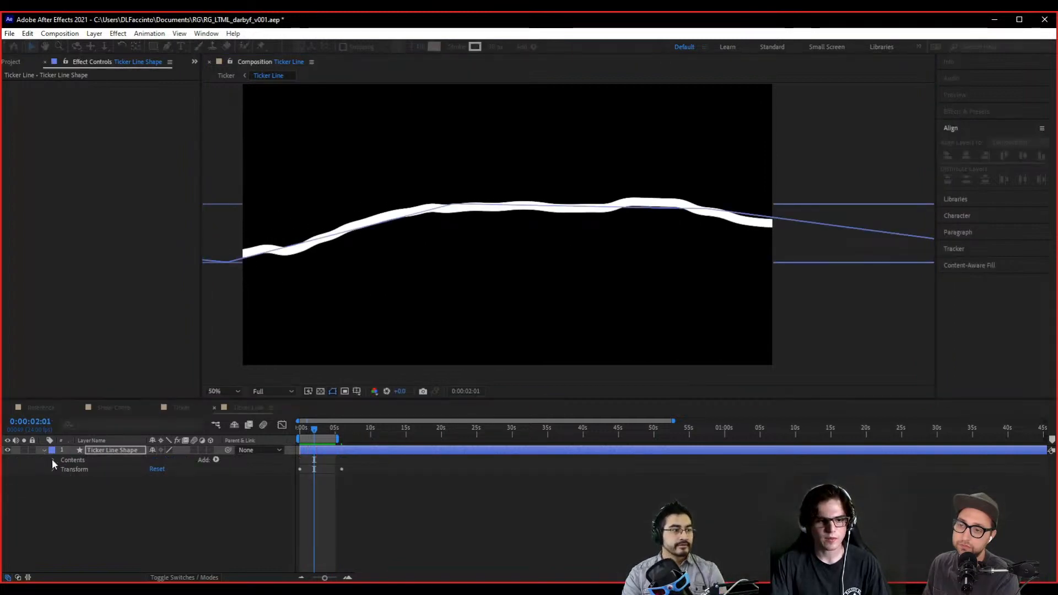
left_click(45, 460)
left_click(54, 460)
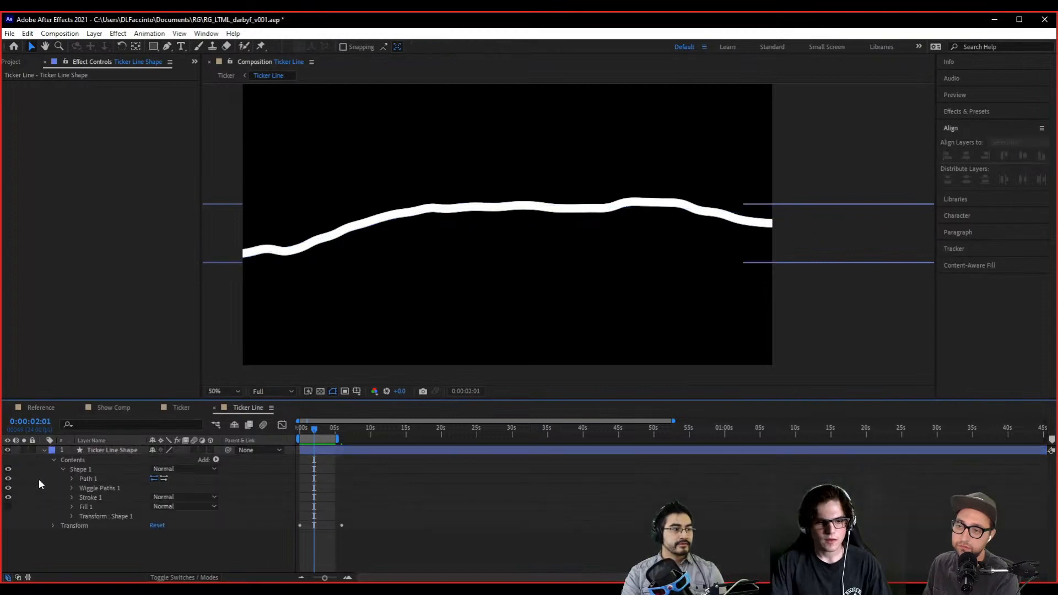
left_click(73, 487)
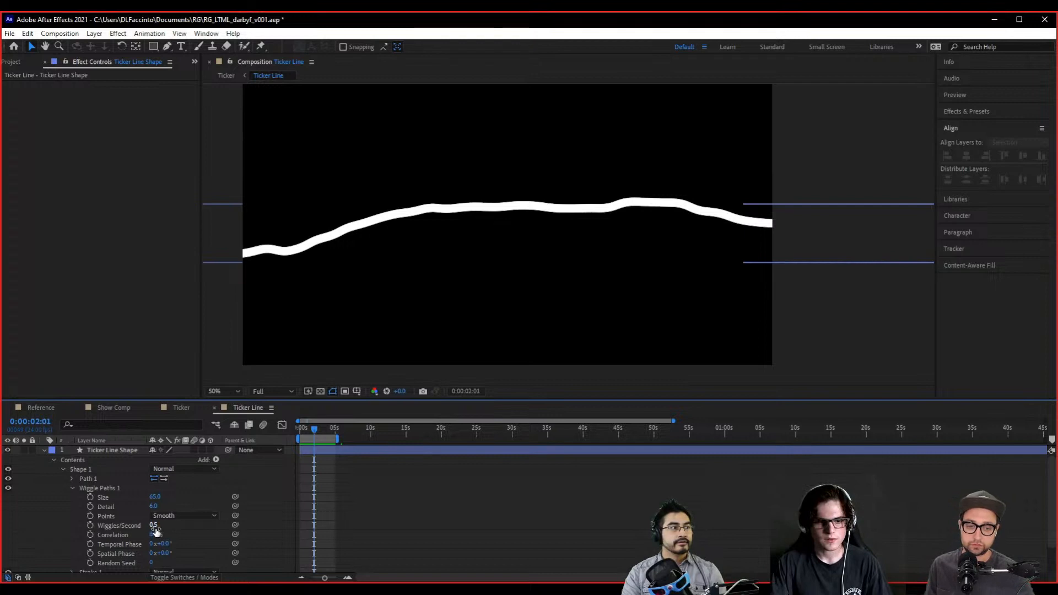
type("0.7")
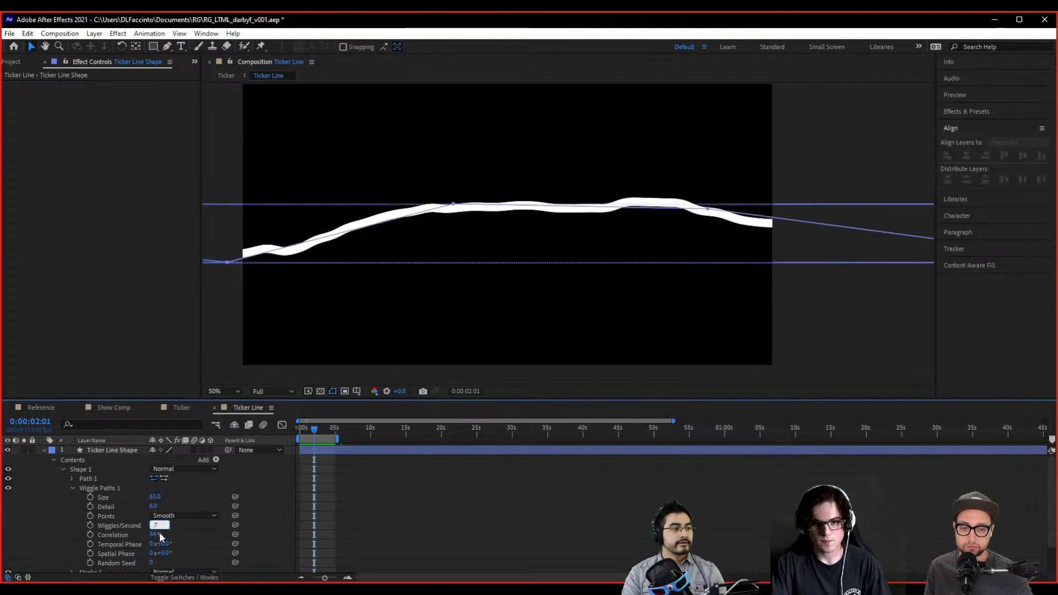
key("Return")
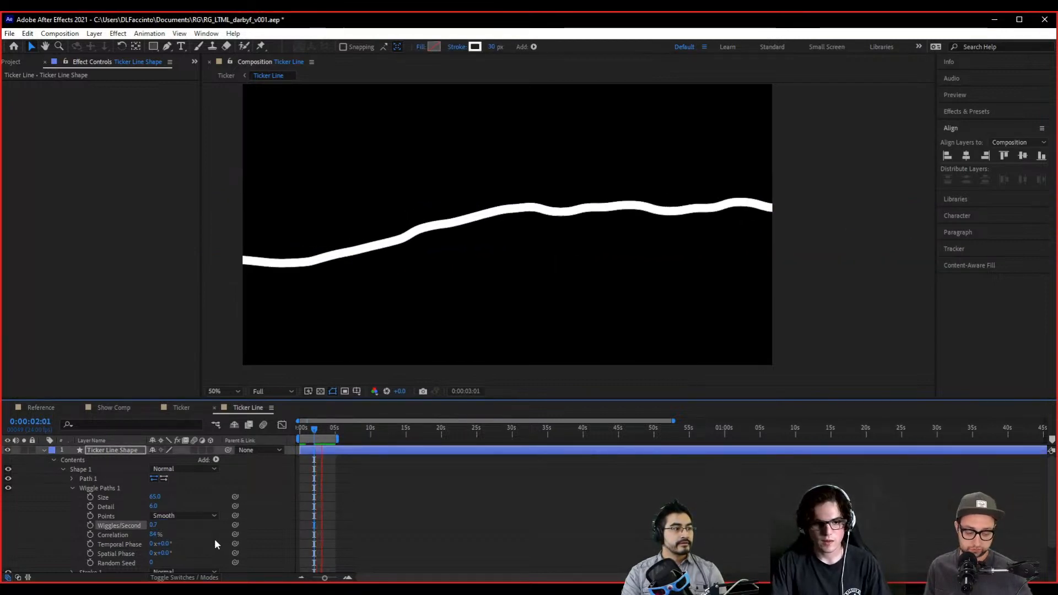
- Increase the Wiggle Paths Size to 110 during preview and collapse the Ticker Line Shape layer's properties
left_click_drag(154, 497, 216, 488)
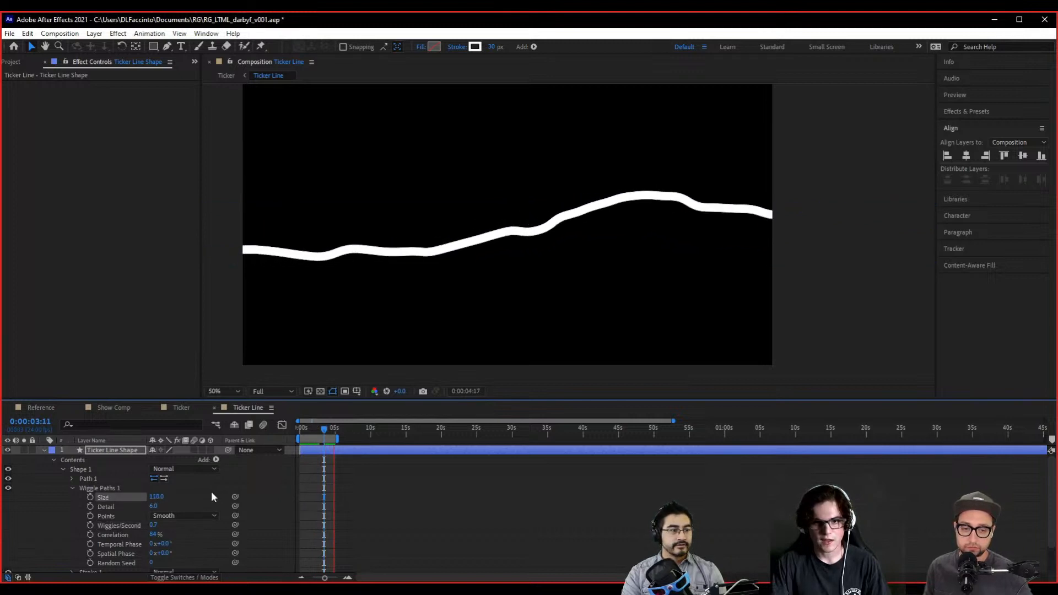
key("space")
left_click(46, 449)
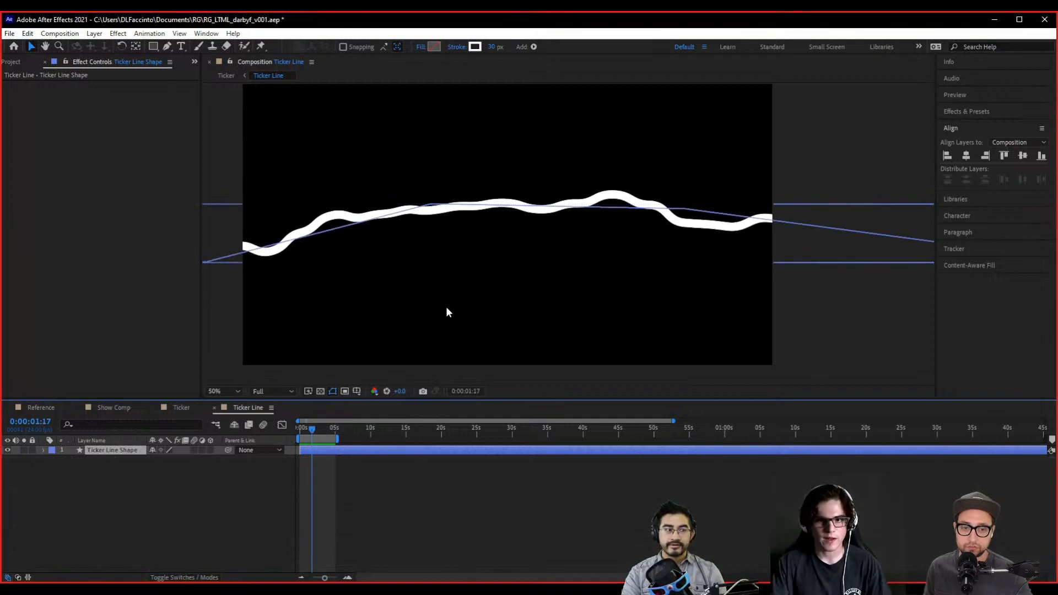
key("comma")
- Open the Ticker composition and preview the nested Ticker Line layer from the first frame
left_click(180, 407)
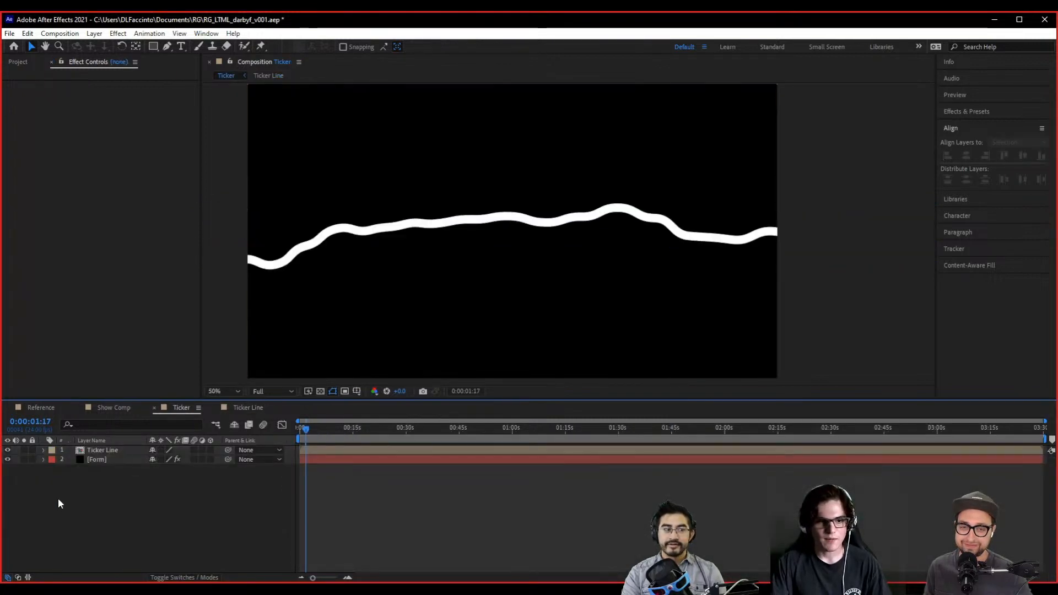
left_click_drag(513, 297, 516, 298)
left_click_drag(307, 429, 298, 429)
left_click(115, 449)
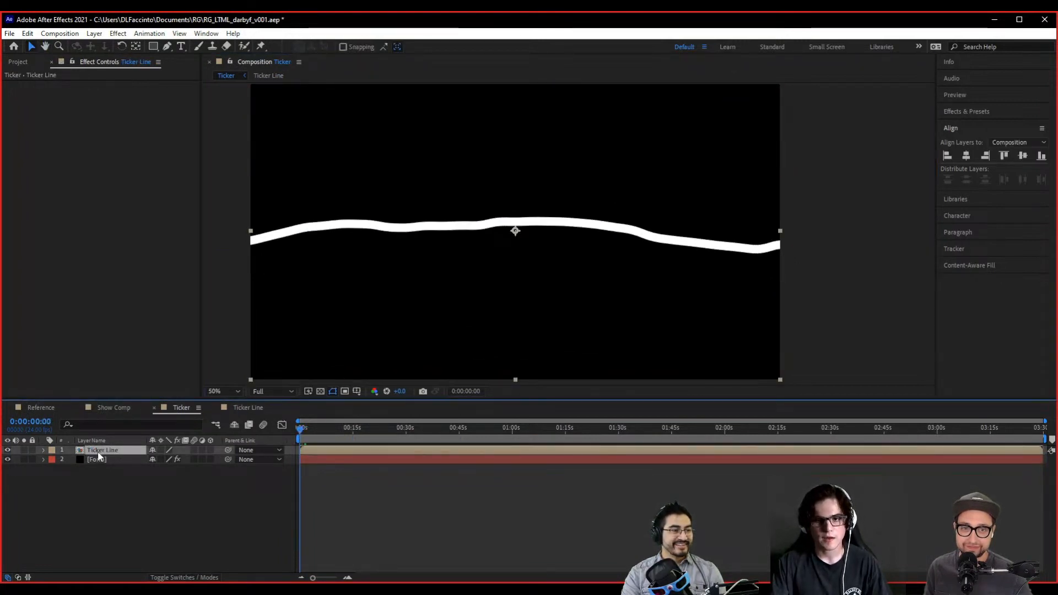
key("space")
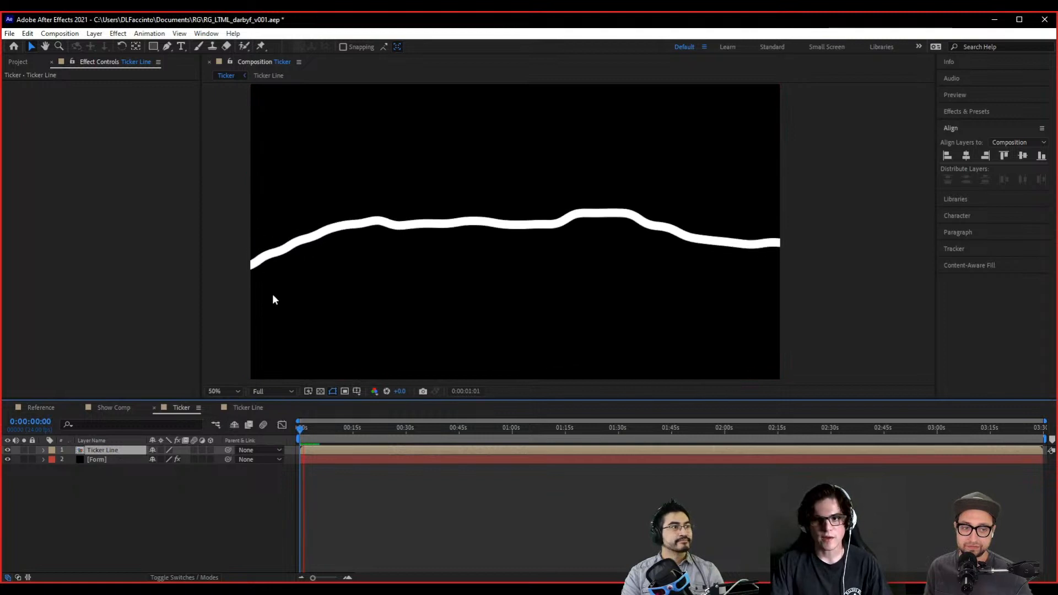
key("space")
- Enable the Form effect on the Form layer and set its Base Form Particles in Z to 1
left_click(117, 460)
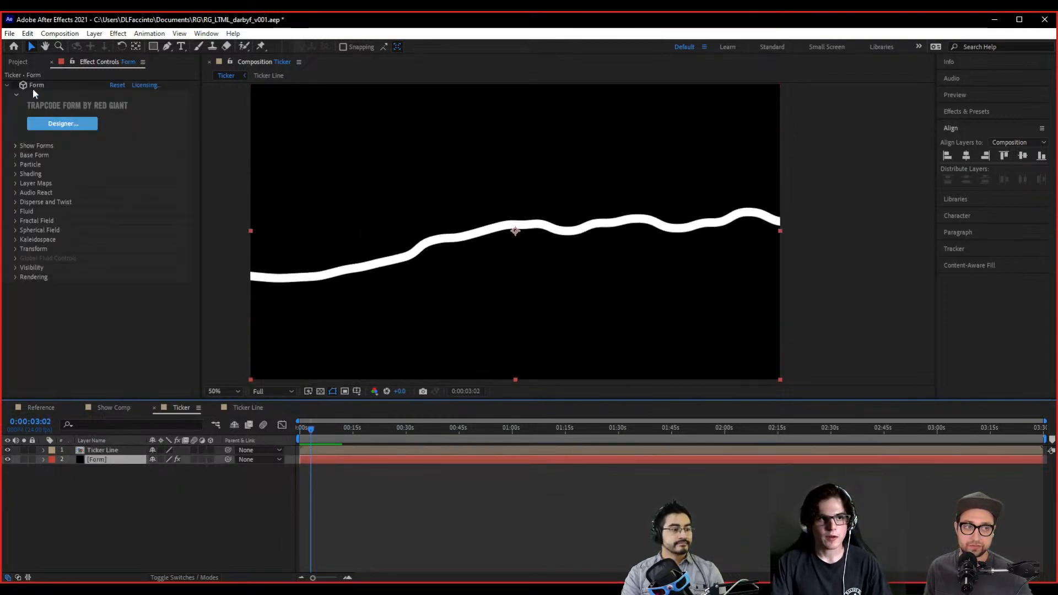
left_click(14, 86)
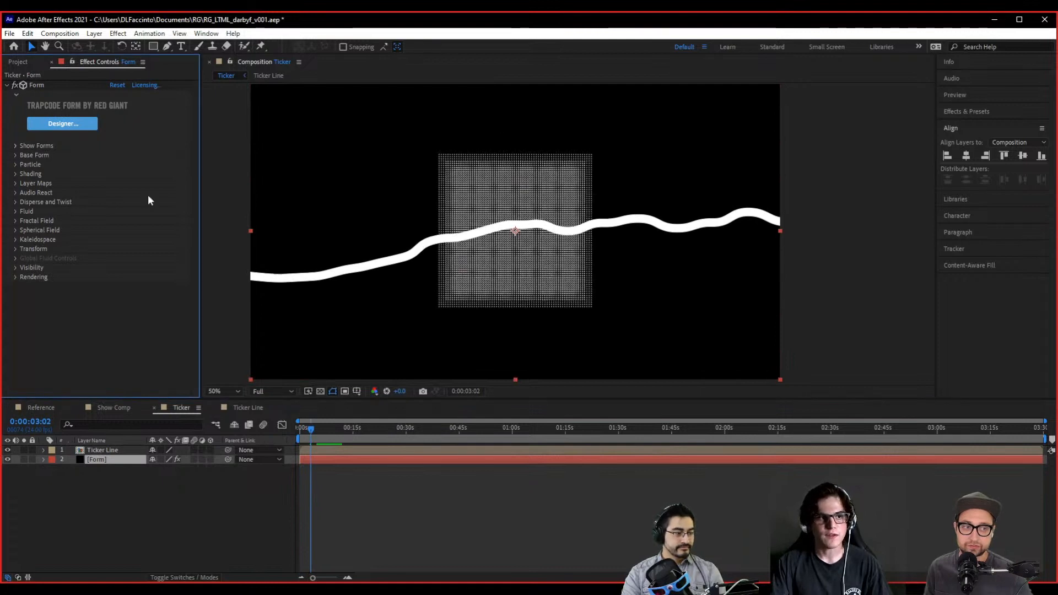
left_click(15, 155)
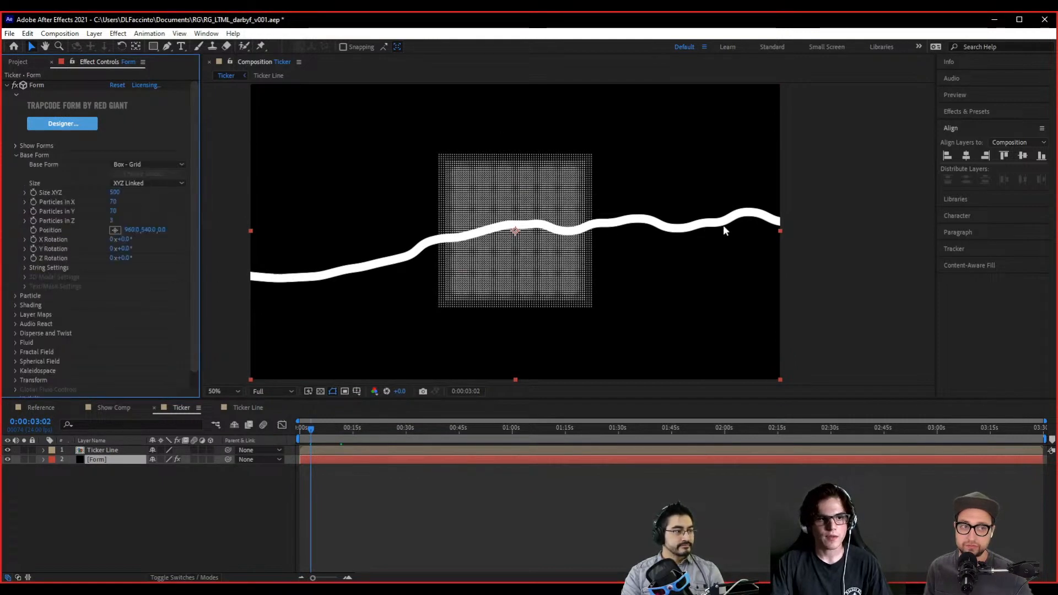
left_click_drag(109, 219, 51, 215)
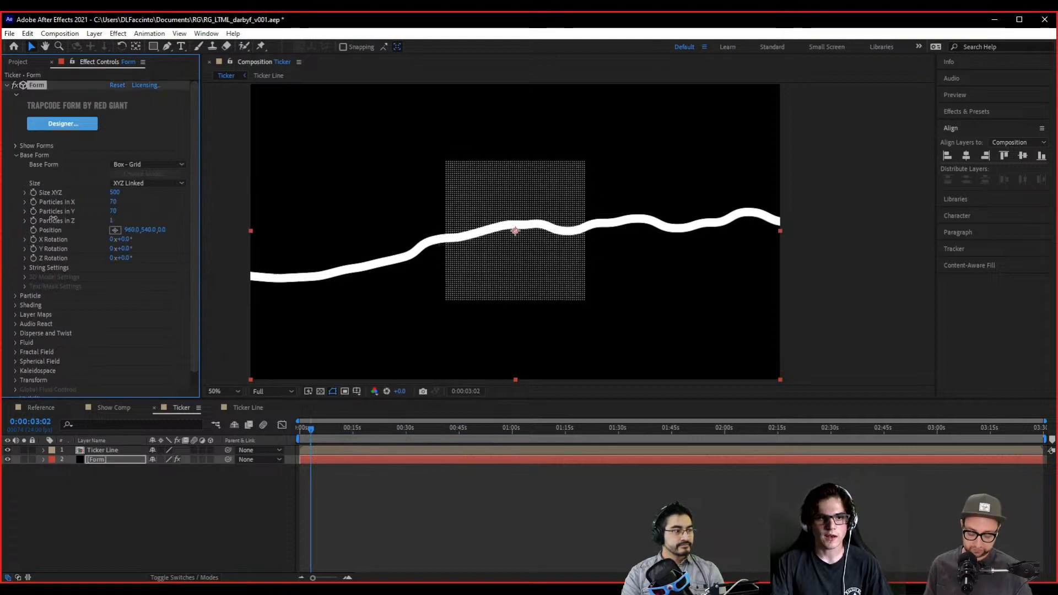
- Switch the Base Form size to XYZ Individual, with Size X 1920 and Size Y 1080
left_click(118, 184)
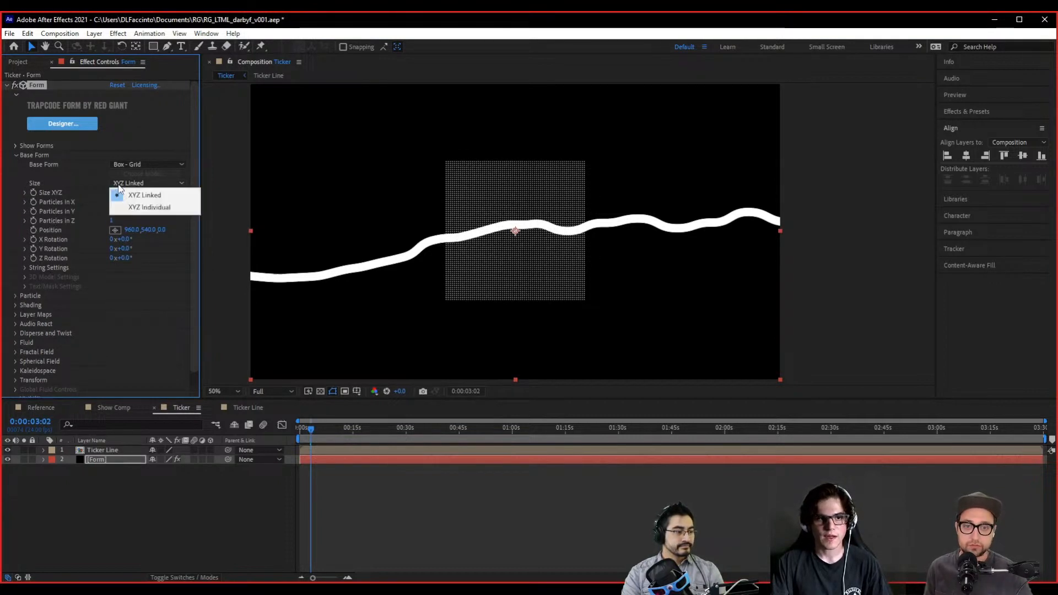
left_click(161, 208)
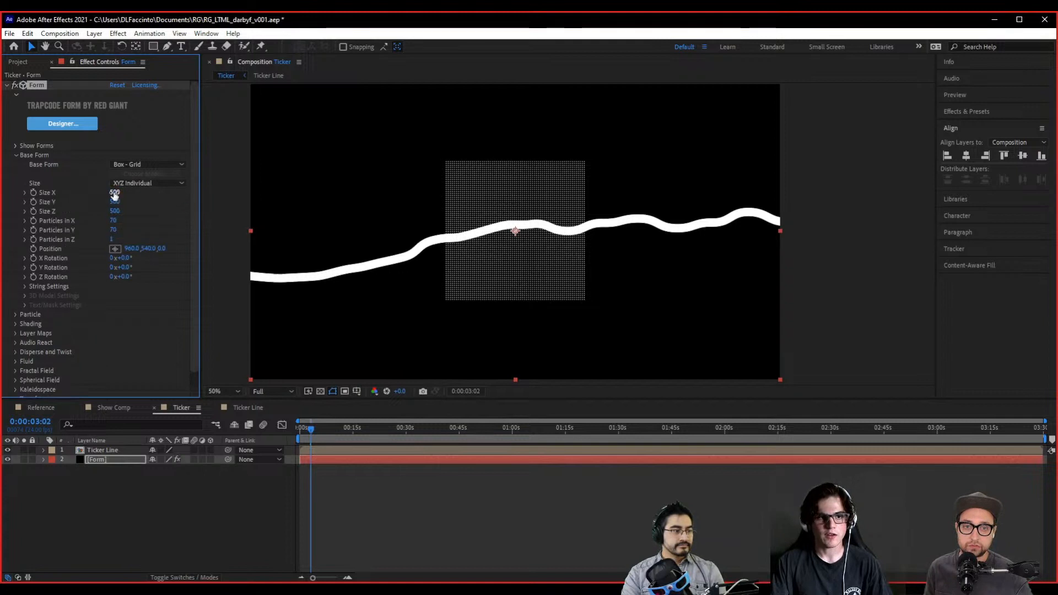
key("comma")
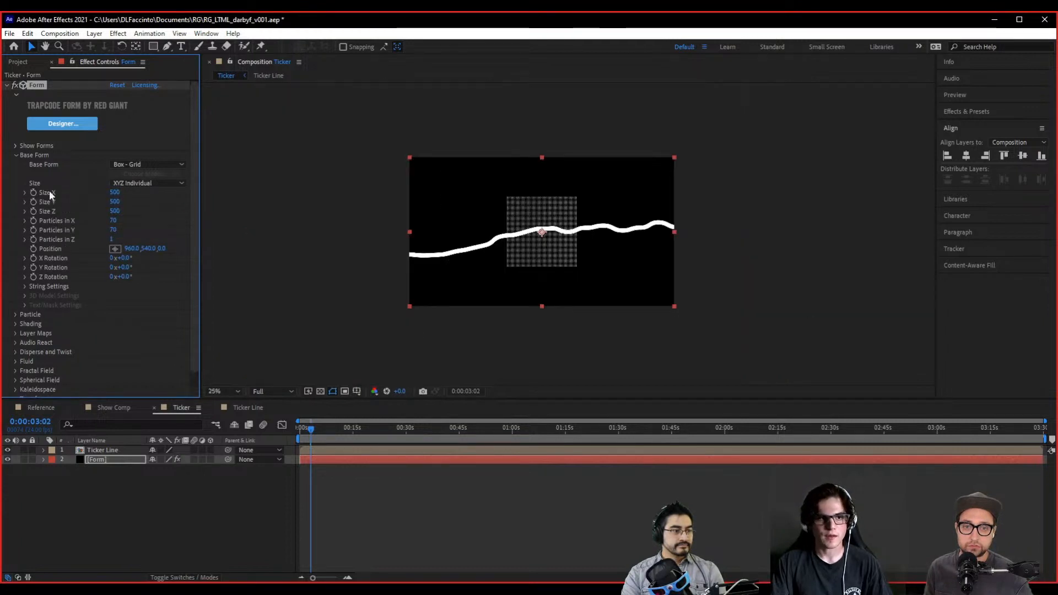
left_click(118, 193)
type("1920")
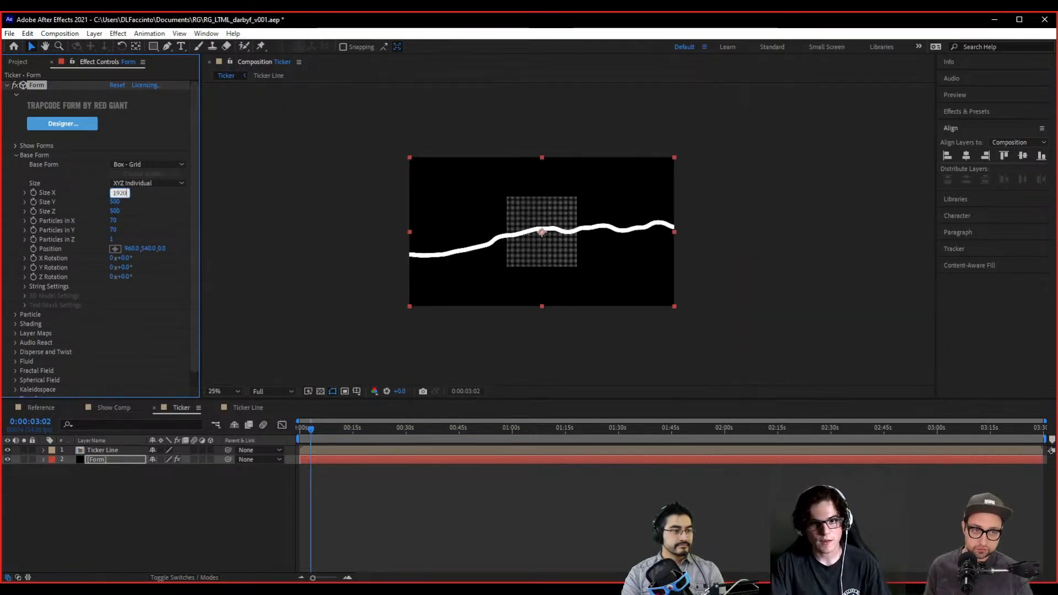
key("Return")
left_click(118, 201)
type("108")
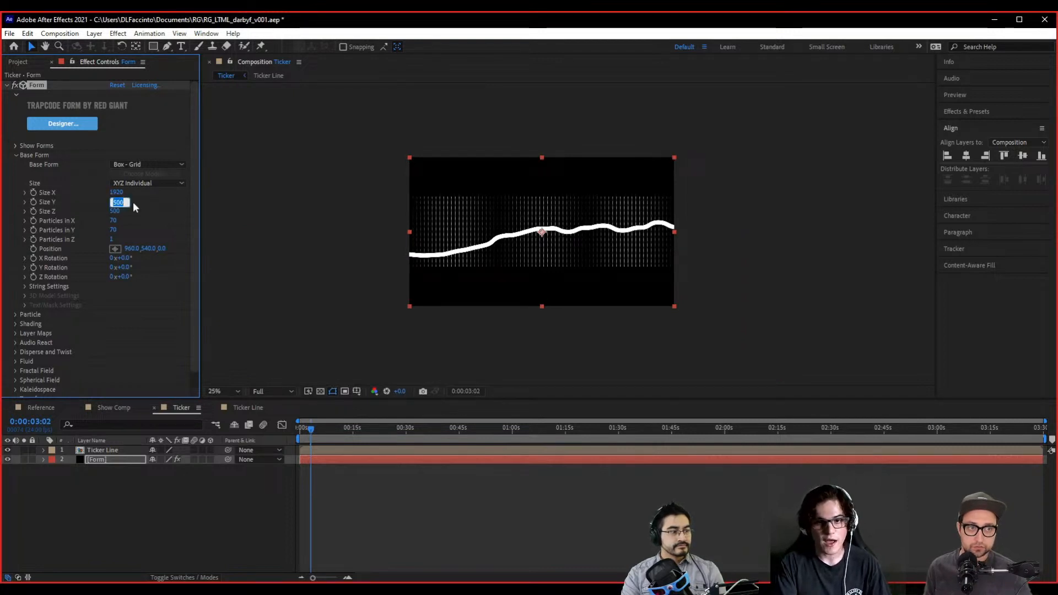
type("0")
key("Return")
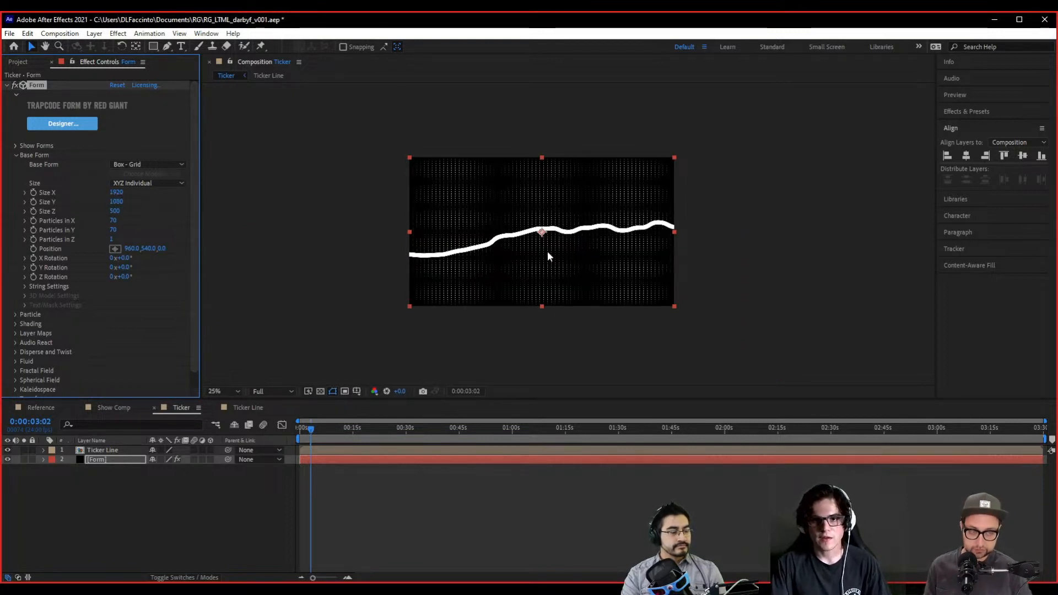
- Make the Form grid denser with 196 Particles in X and 123 Particles in Y
key("period")
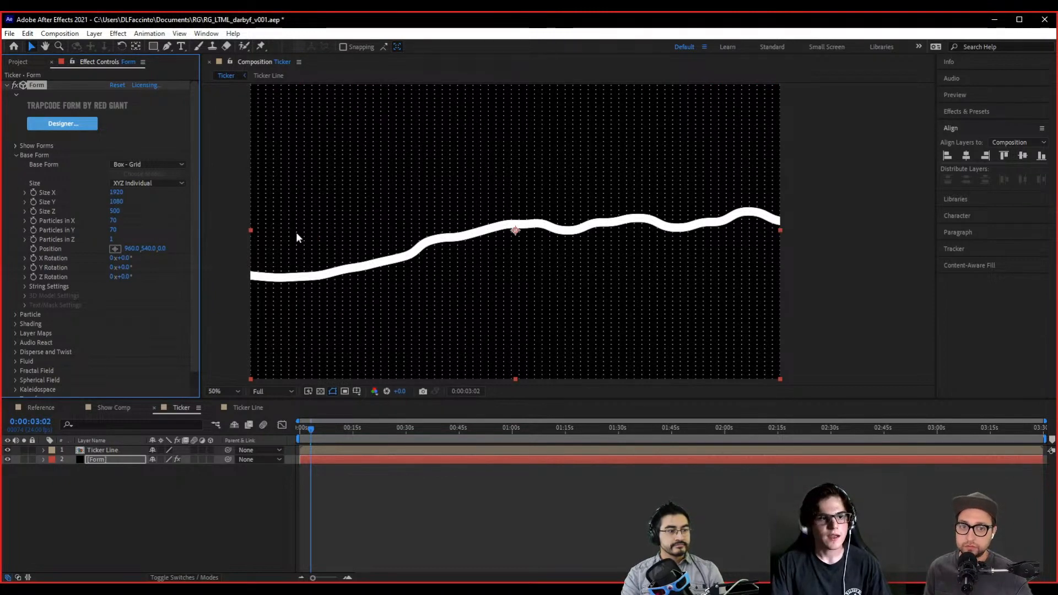
left_click_drag(117, 220, 57, 224)
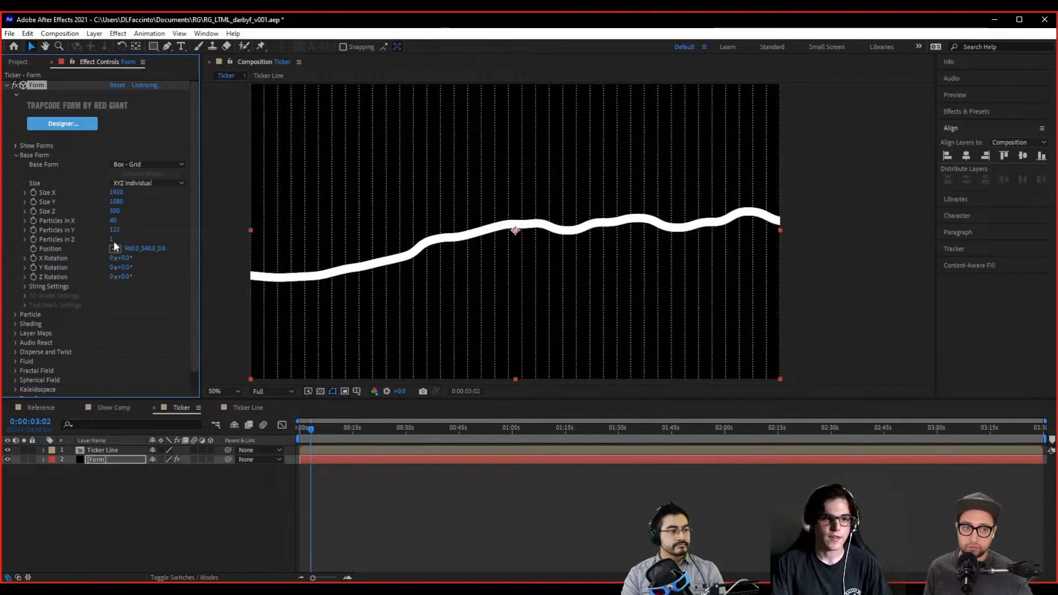
left_click_drag(123, 220, 205, 227)
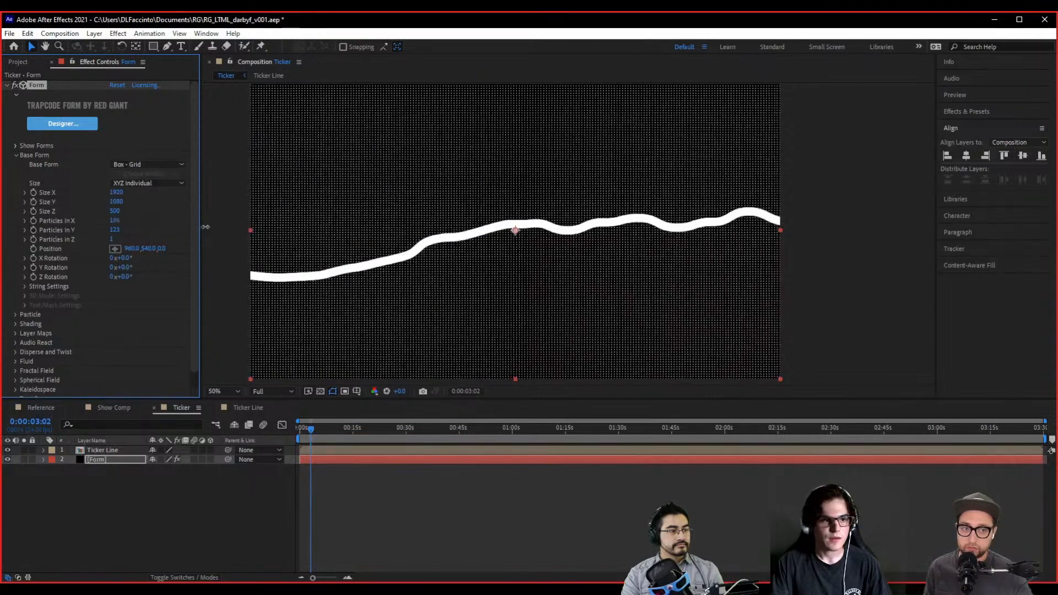
- Increase the Form effect's particle Size to 6
left_click(16, 314)
scroll(17, 312, "down", 4)
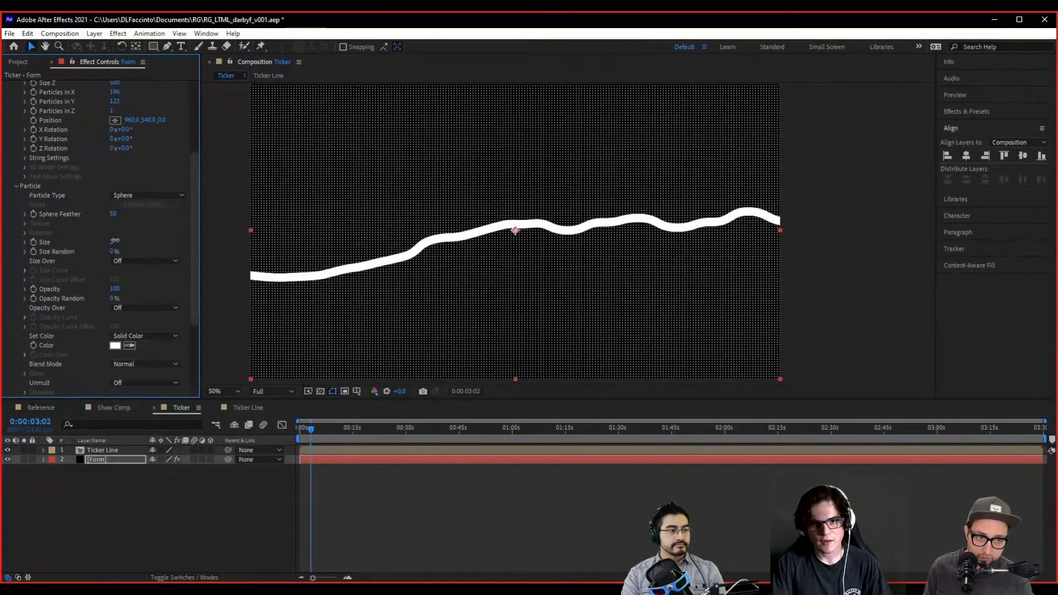
left_click_drag(113, 241, 131, 241)
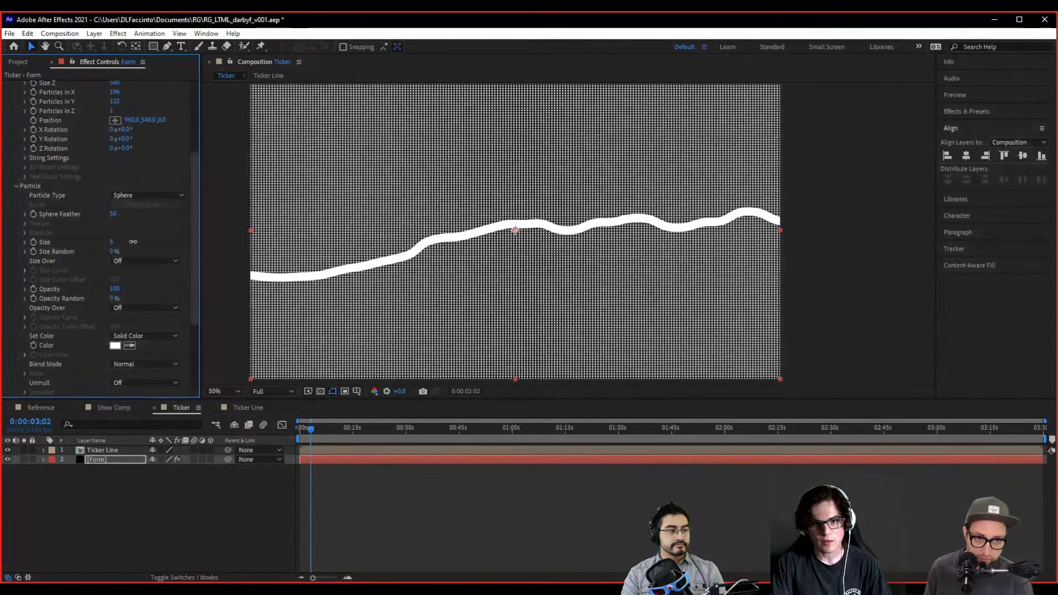
scroll(147, 171, "up", 1)
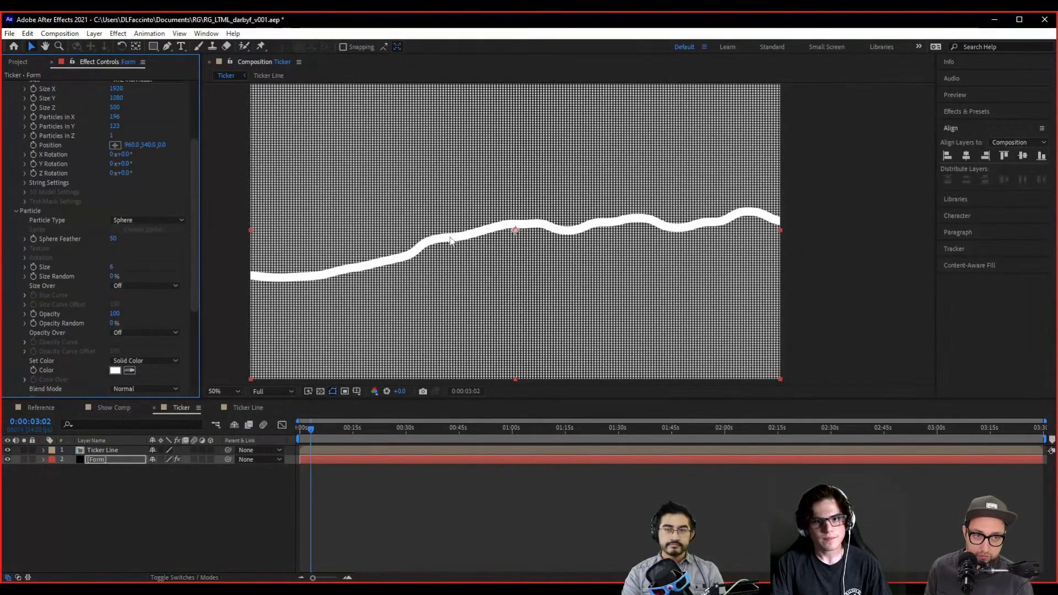
- Reduce Particles in X to 169 to even out the grid spacing, and check the whole frame
left_click_drag(479, 295, 501, 260)
key("slash")
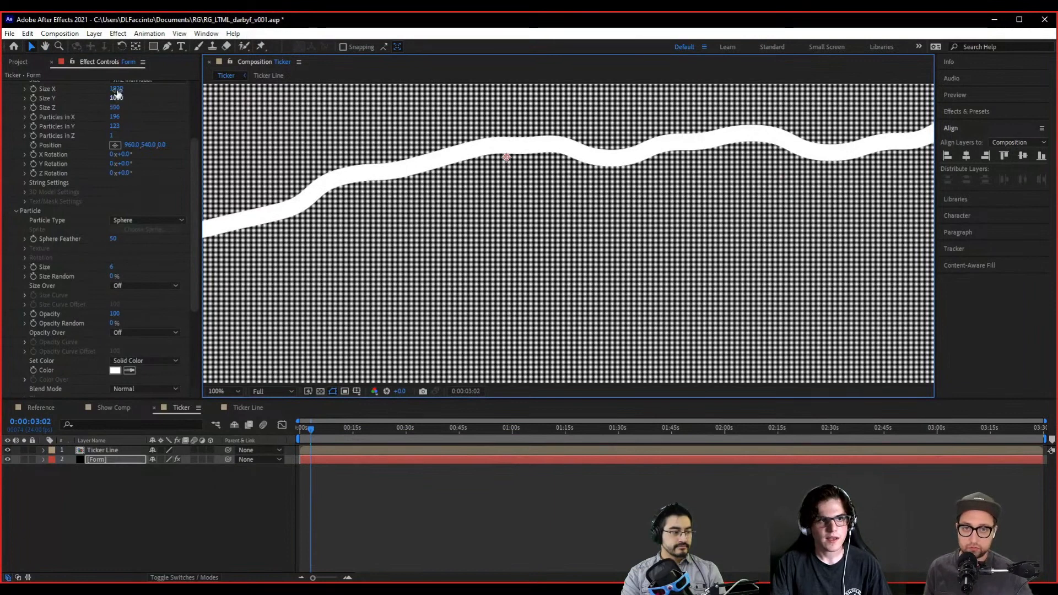
mouse_move(121, 116)
left_mouse_down()
mouse_move(100, 119)
mouse_move(112, 126)
left_mouse_up()
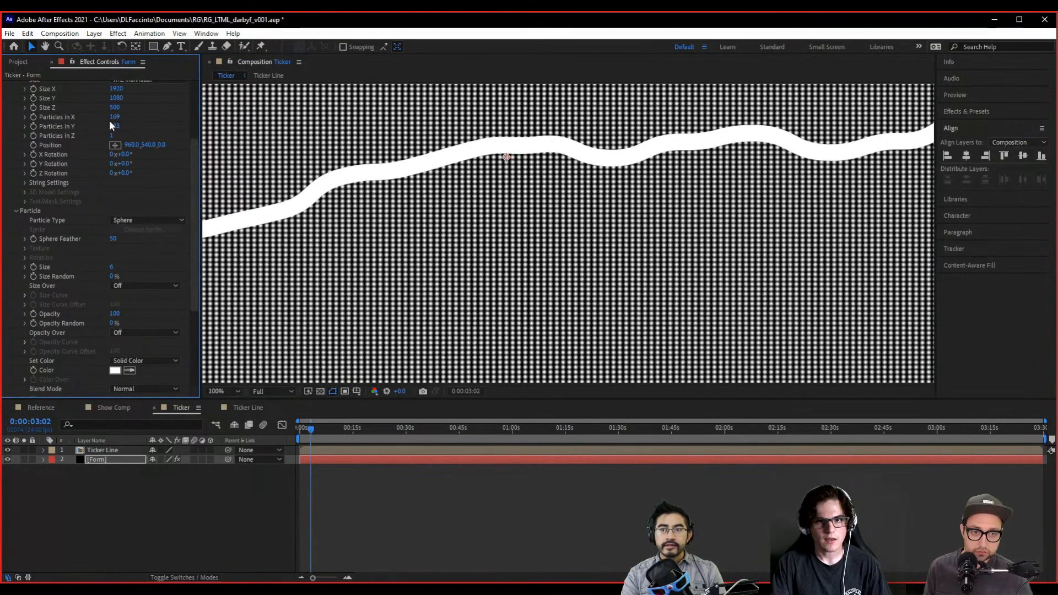
scroll(634, 281, "down", 2)
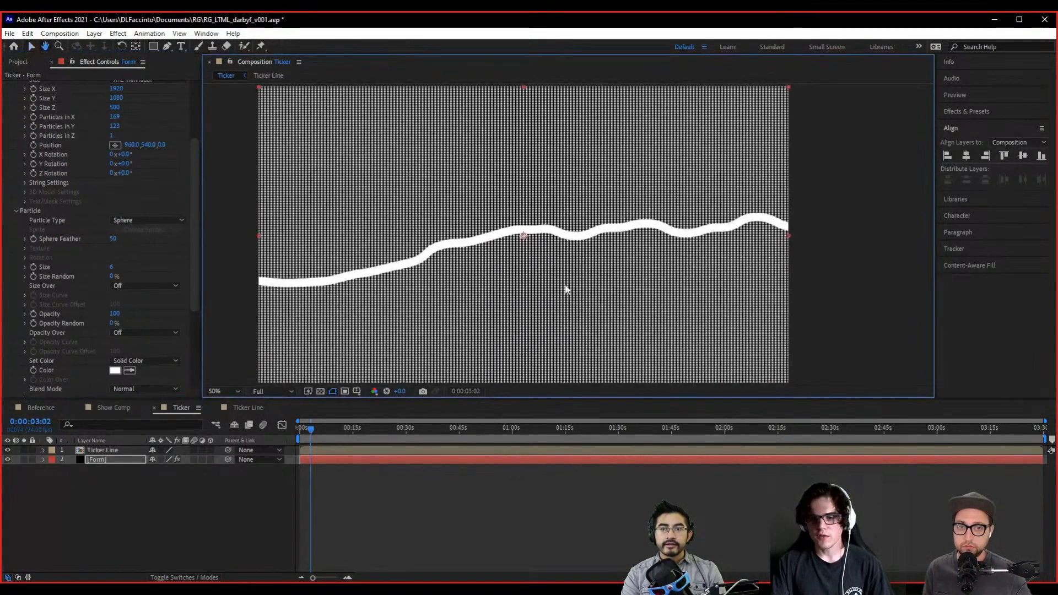
key("v")
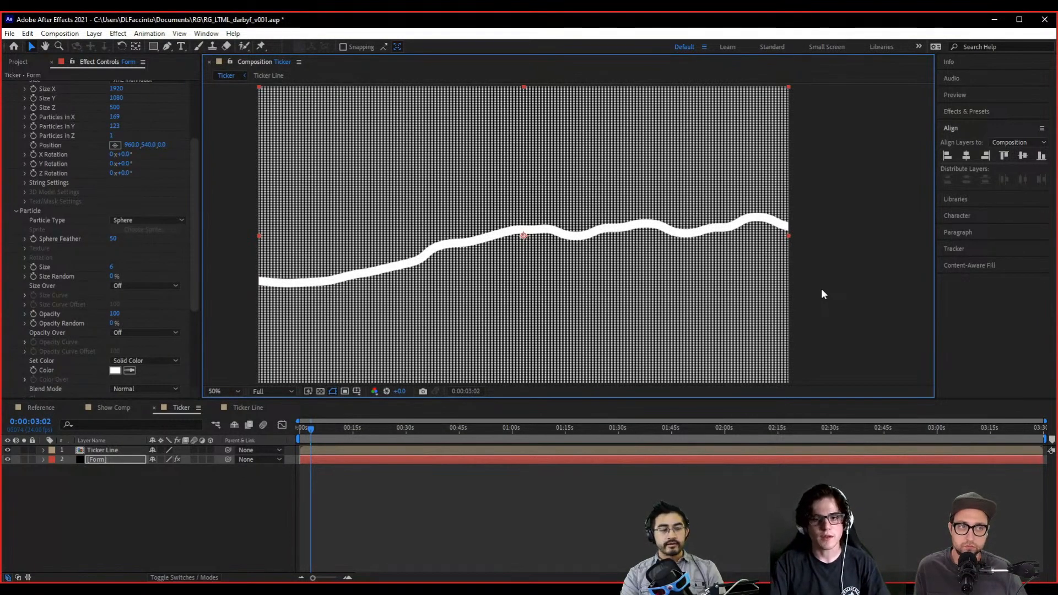
- Nudge the Ticker Line layer slightly lower in the frame of the Ticker composition
left_click(115, 450)
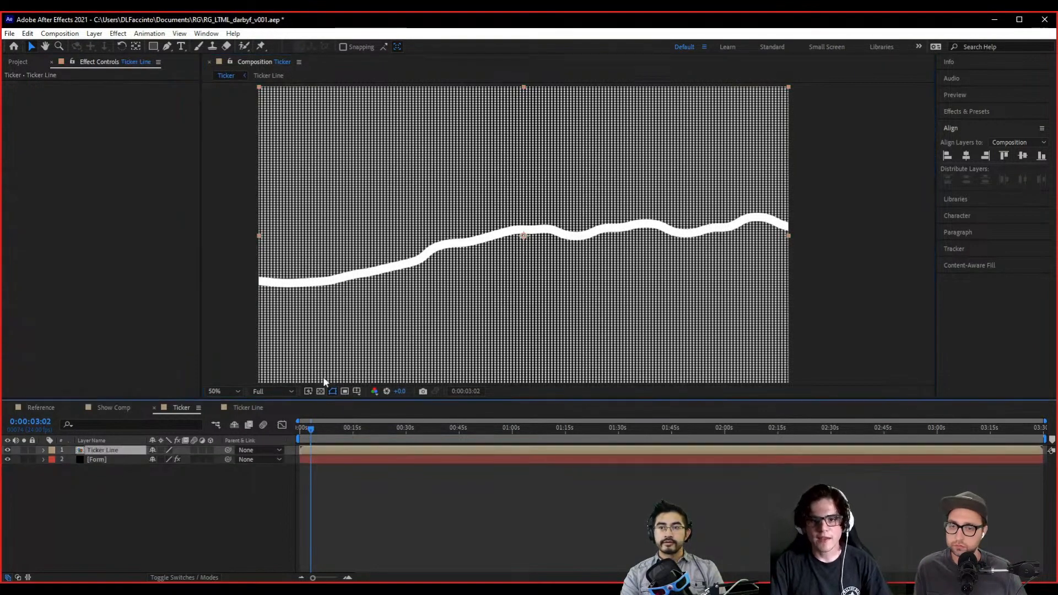
key("comma")
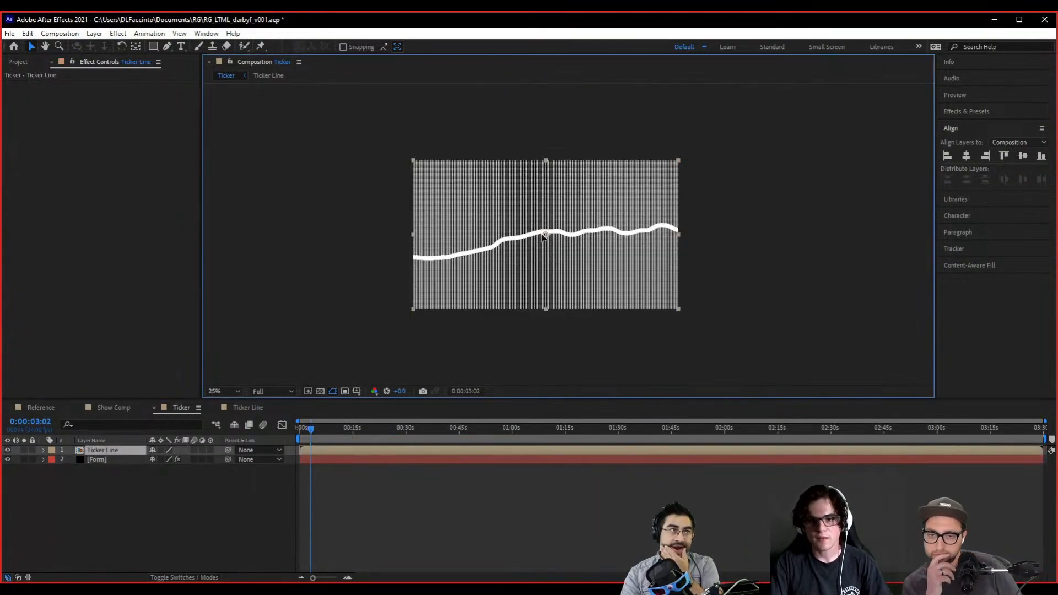
key("shift+Down")
key("shift+Down")
key("shift+Down")
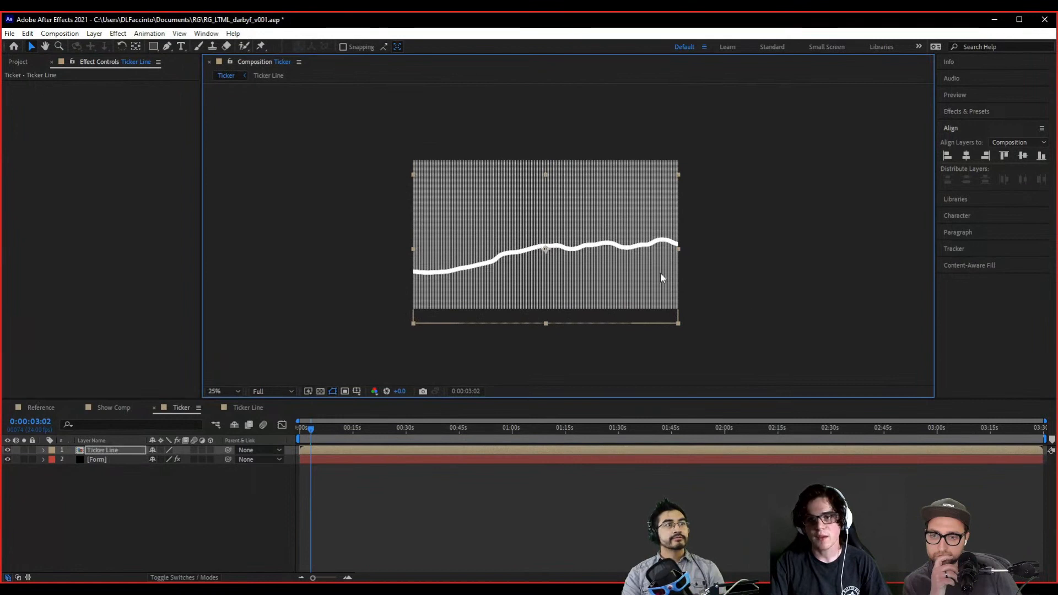
key("period")
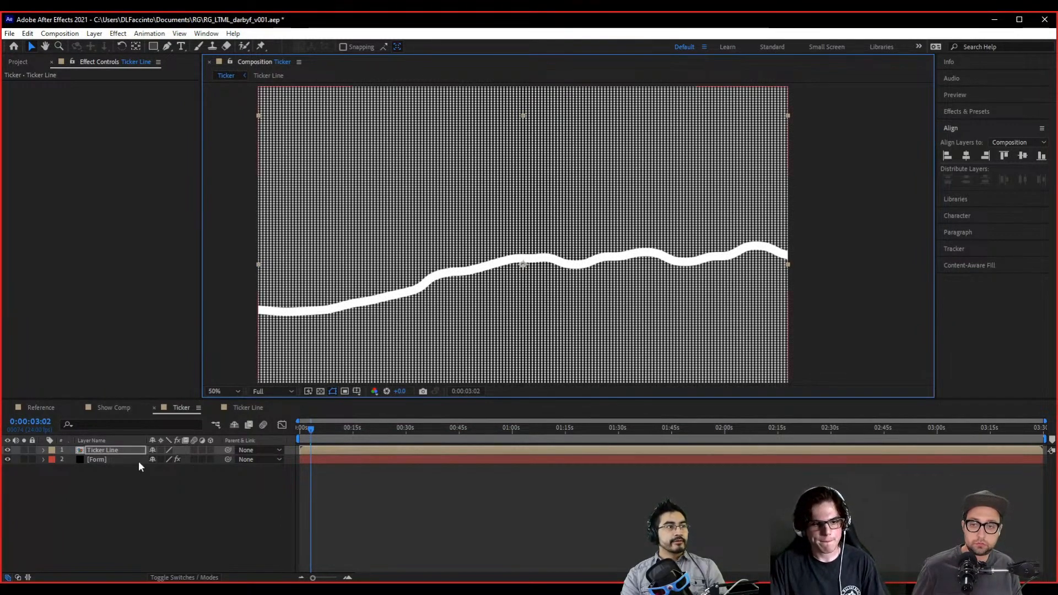
- Inspect the Form particle grid's spacing up close and set the Base Form's Size X to 1910
left_click(118, 459)
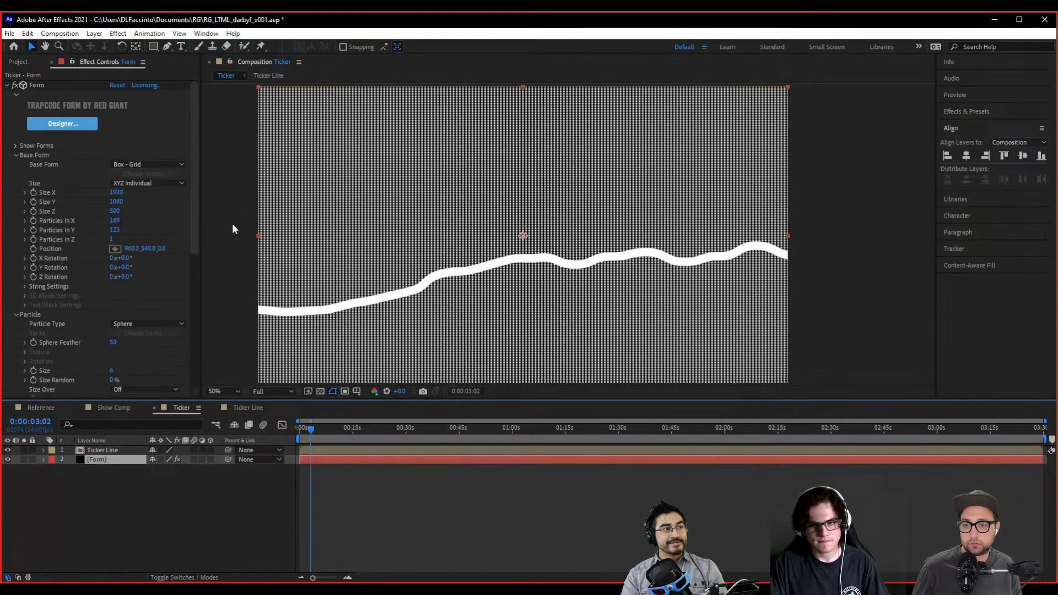
left_click_drag(425, 331, 434, 311)
scroll(418, 323, "up", 1)
left_click_drag(332, 337, 545, 302)
scroll(412, 325, "up", 1)
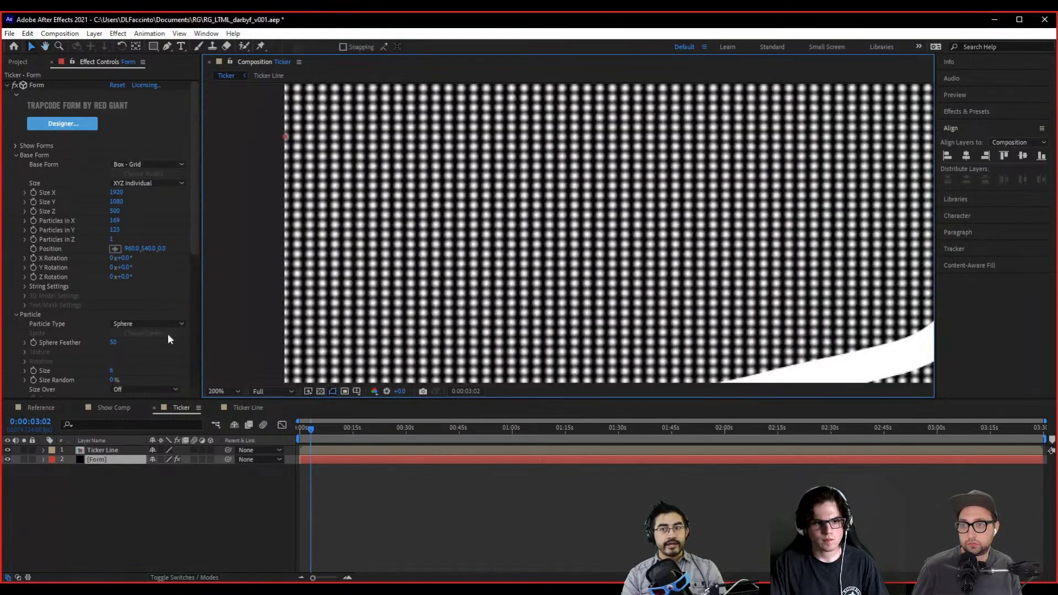
left_click(111, 451)
left_click(111, 461)
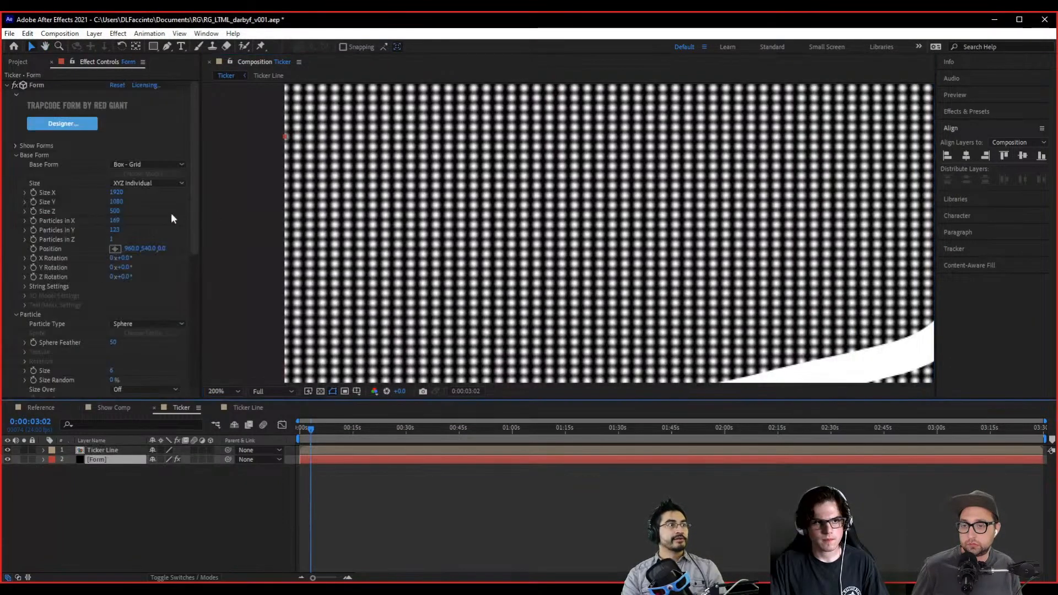
left_click_drag(116, 194, 116, 193)
key("ctrl+z")
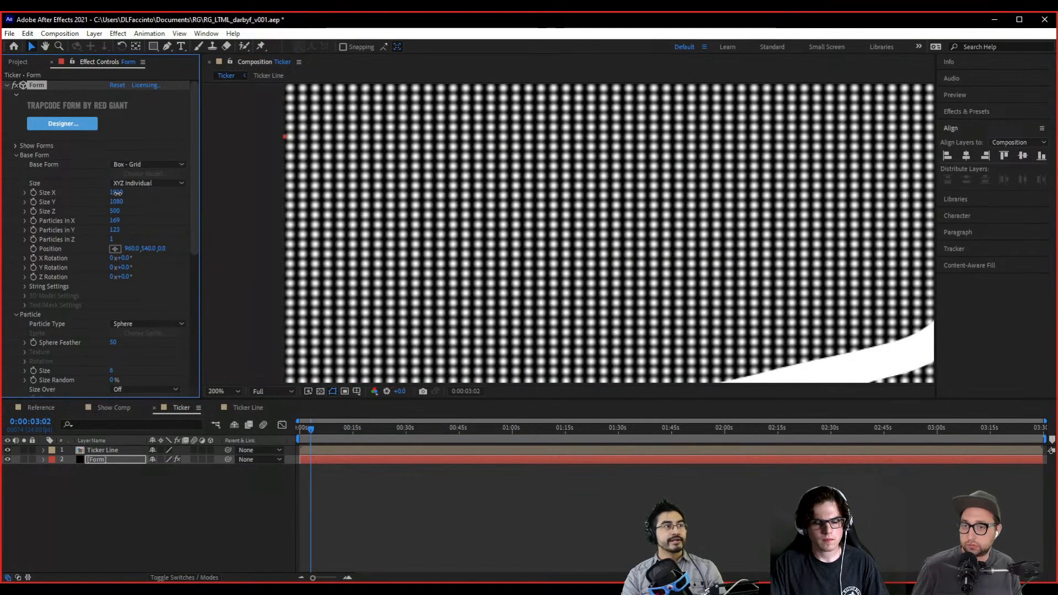
- Hide the Ticker Line layer and place the Form layer above it in the Ticker composition
scroll(496, 243, "down", 2)
scroll(479, 266, "down", 2)
left_click_drag(479, 266, 444, 331)
key("v")
left_click(832, 284)
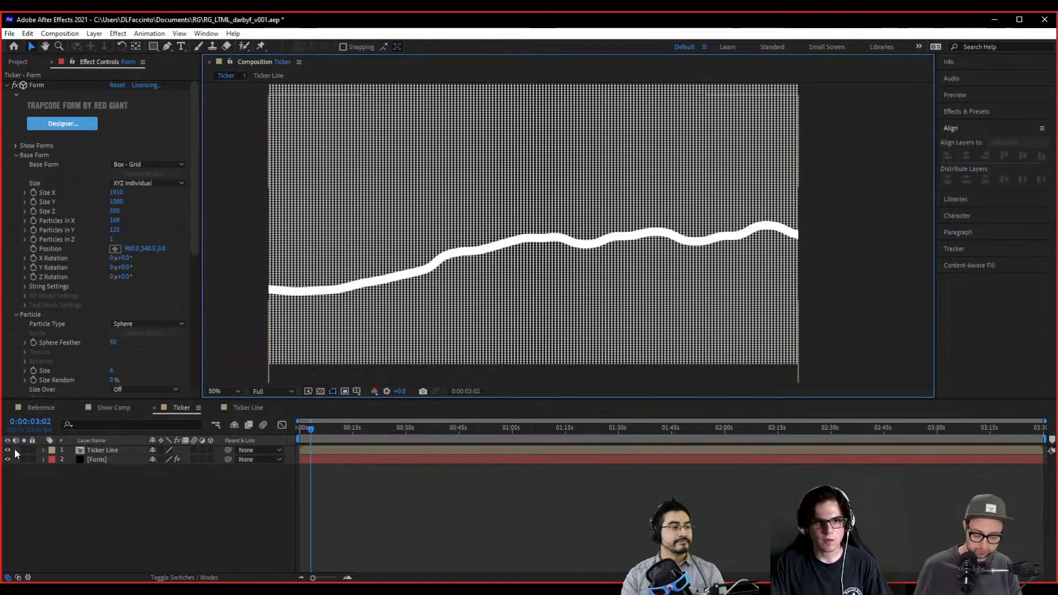
key("space")
left_click_drag(390, 263, 386, 272)
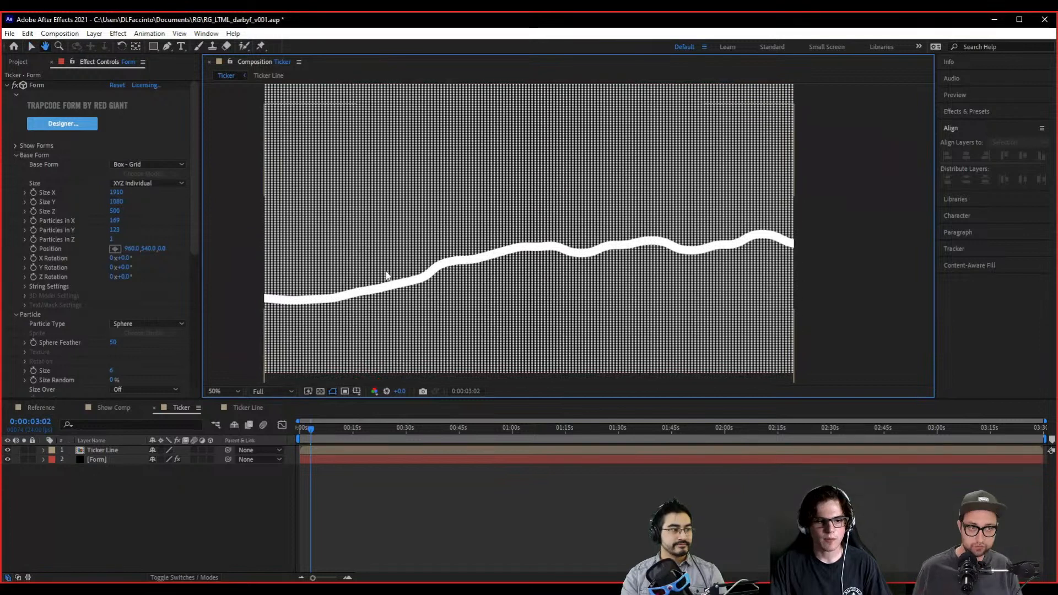
left_click_drag(101, 462, 104, 447)
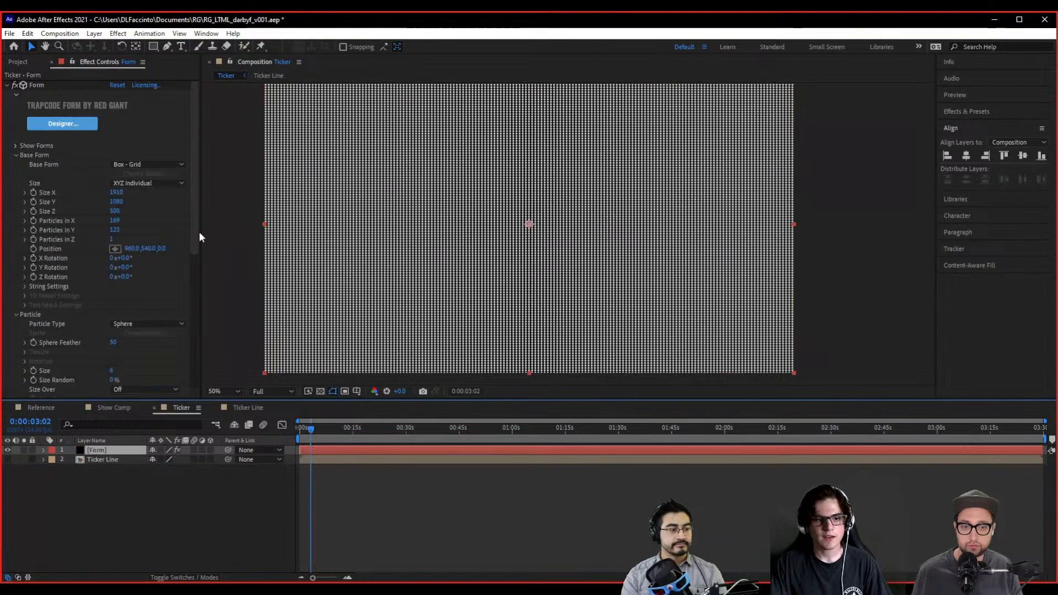
- Assign the Ticker Line layer as the Form effect's Color and Alpha layer map
scroll(200, 231, "down", 5)
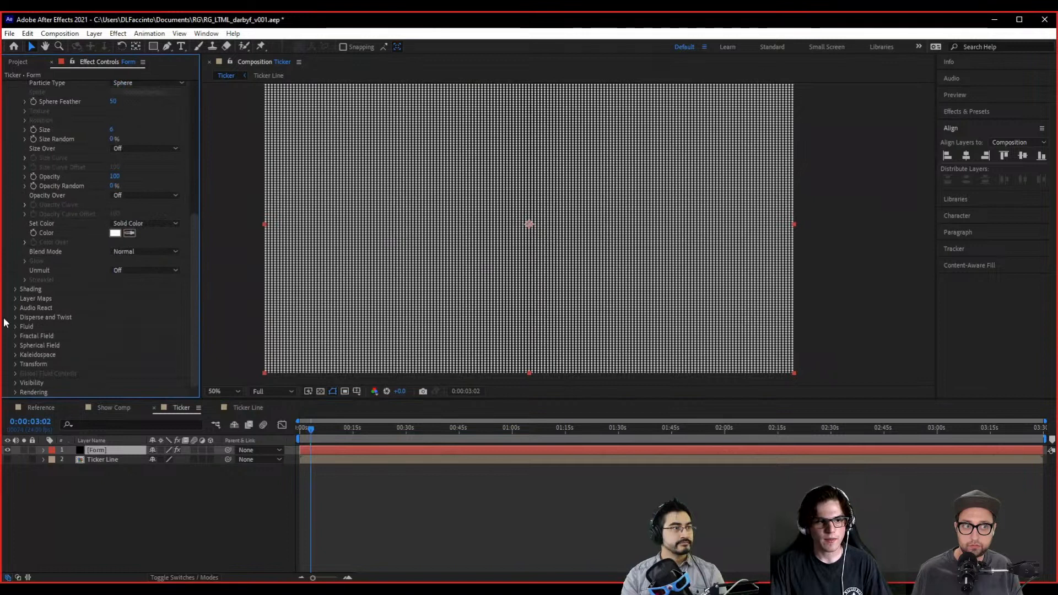
left_click(16, 298)
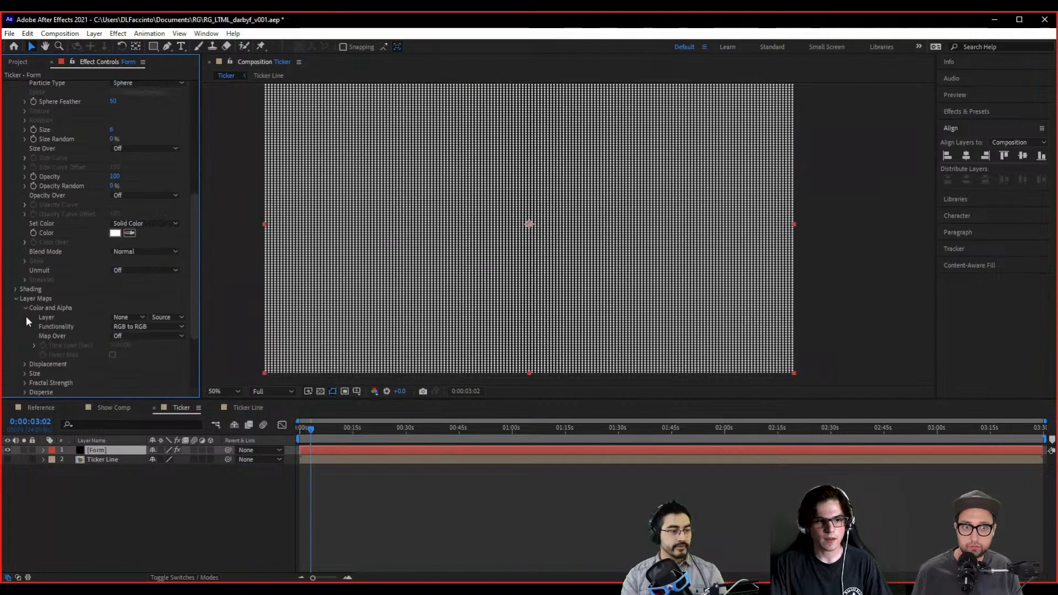
left_click(133, 316)
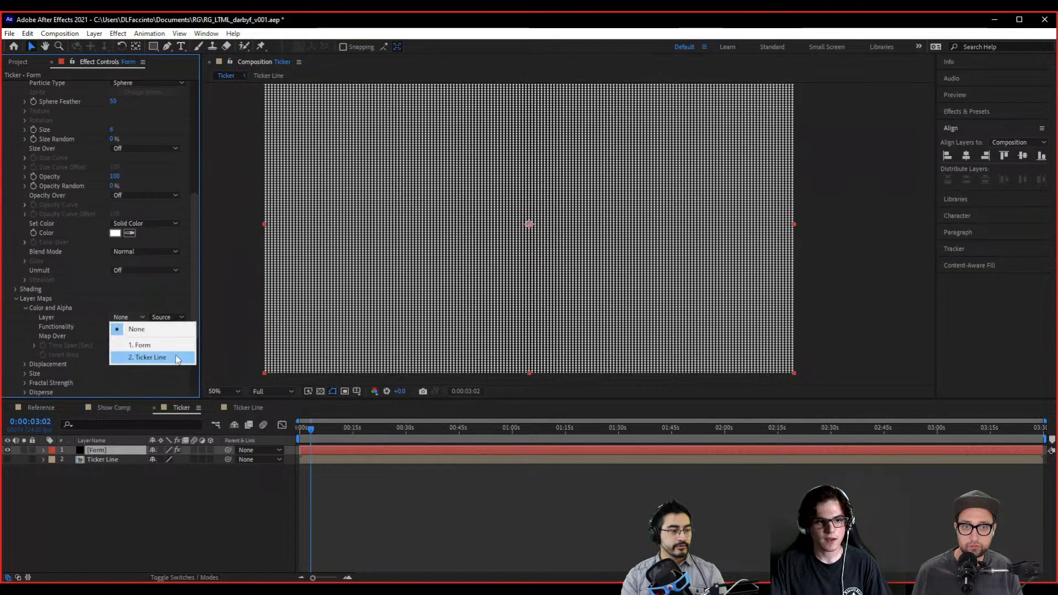
left_click(178, 359)
- Set the Color and Alpha map's Functionality to Lightness to A and Map Over to XY
left_click(124, 336)
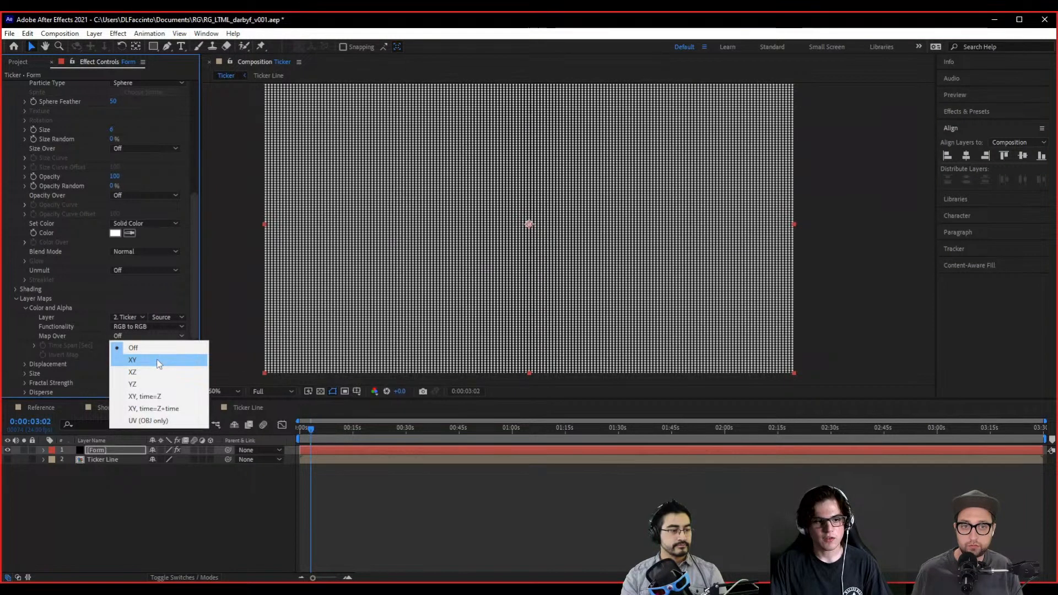
left_click(113, 326)
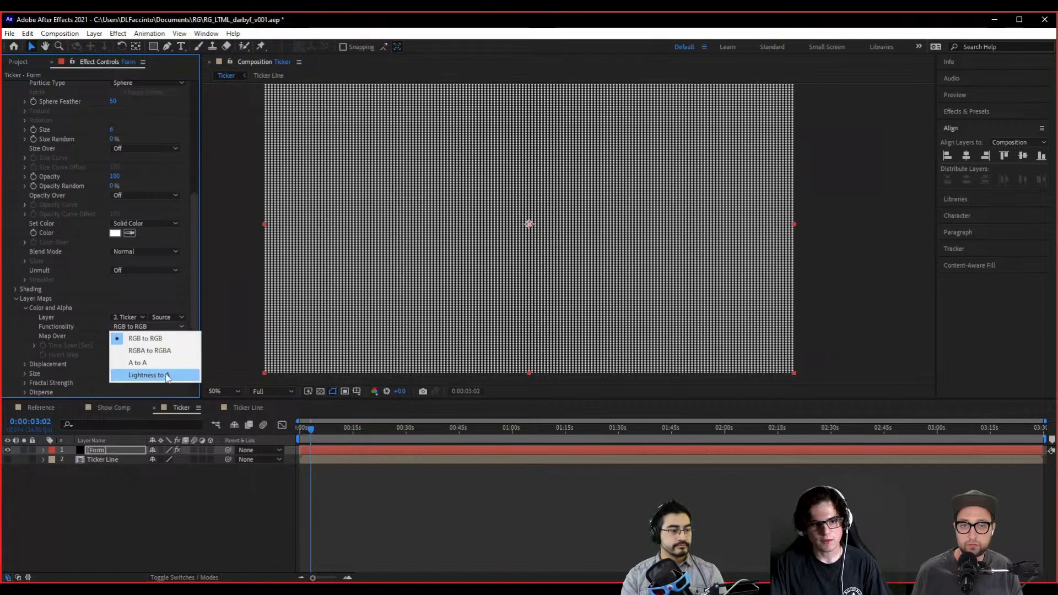
left_click(167, 375)
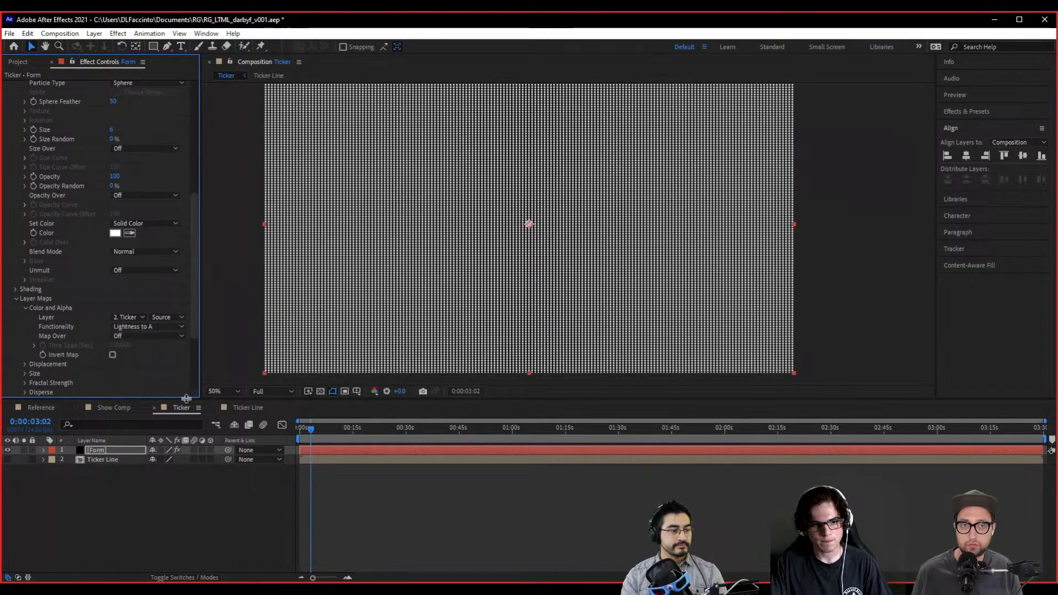
left_click(149, 335)
left_click(154, 361)
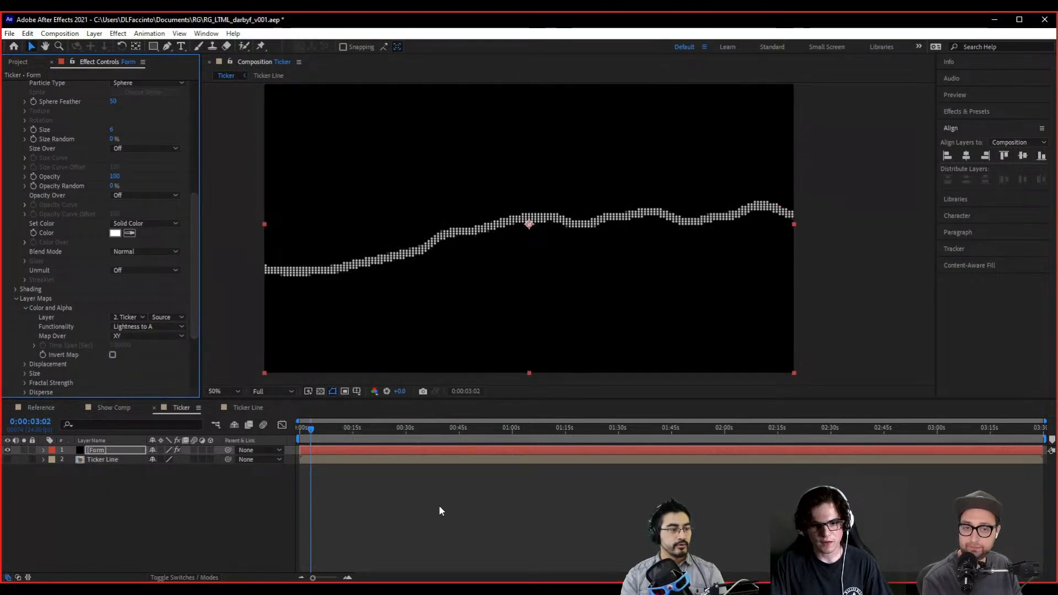
- End the Ticker composition's work area at 0:00:05:00 and preview the particle line from the start
left_click(347, 577)
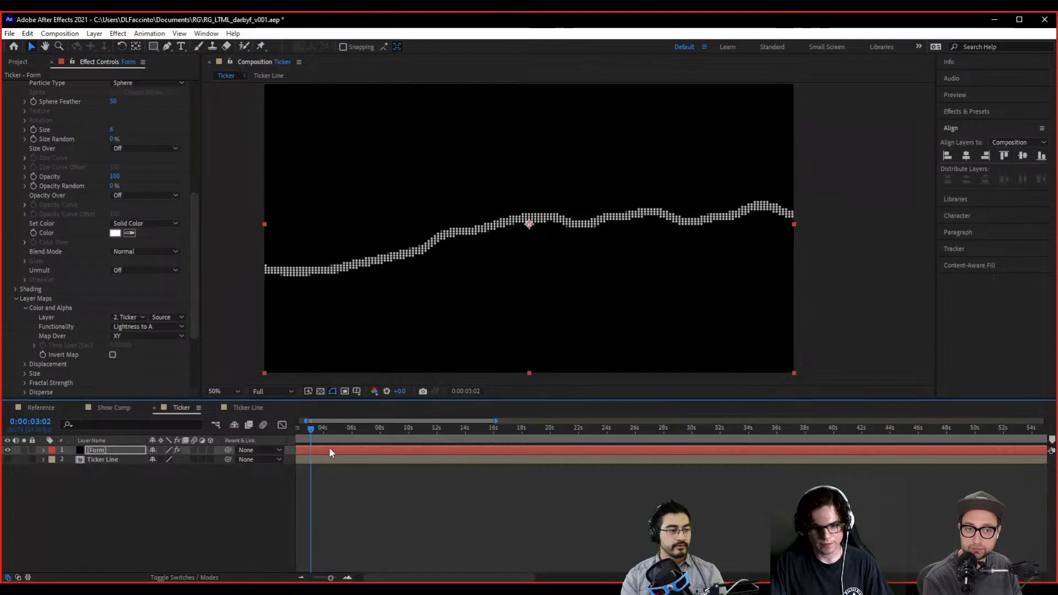
left_click(337, 427)
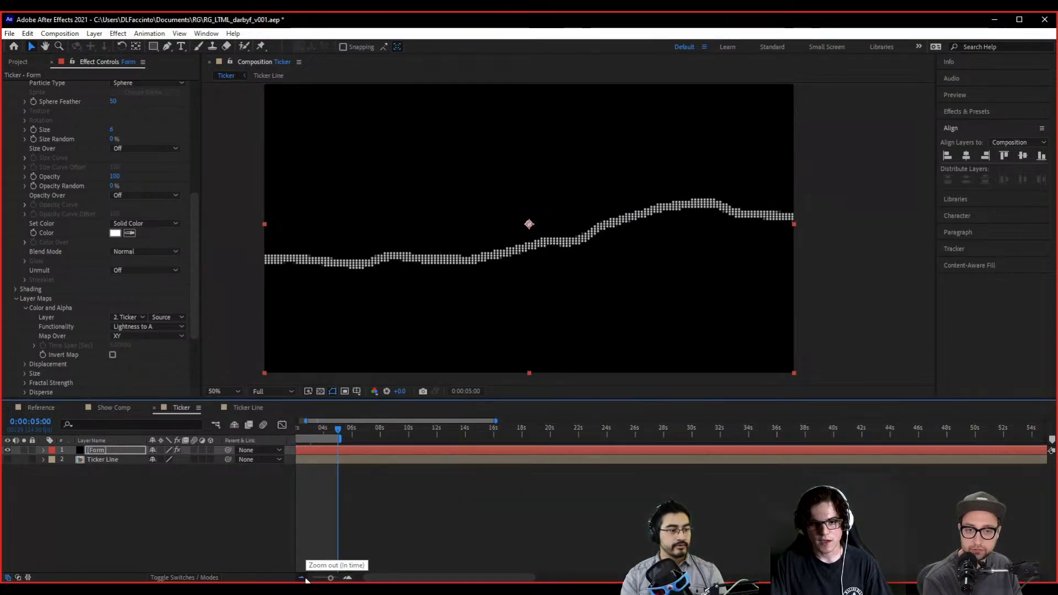
left_click(302, 577)
left_click(306, 431)
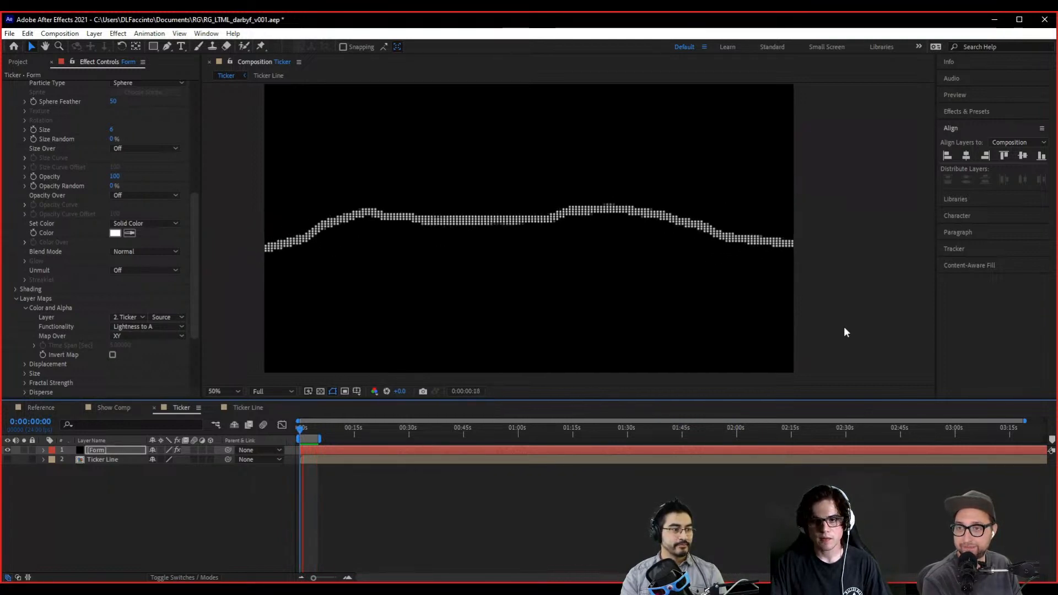
- Check the dotted line up close and increase the Form effect's particle Size to 8
scroll(501, 234, "up", 2)
left_click_drag(549, 229, 595, 278)
scroll(93, 297, "up", 3)
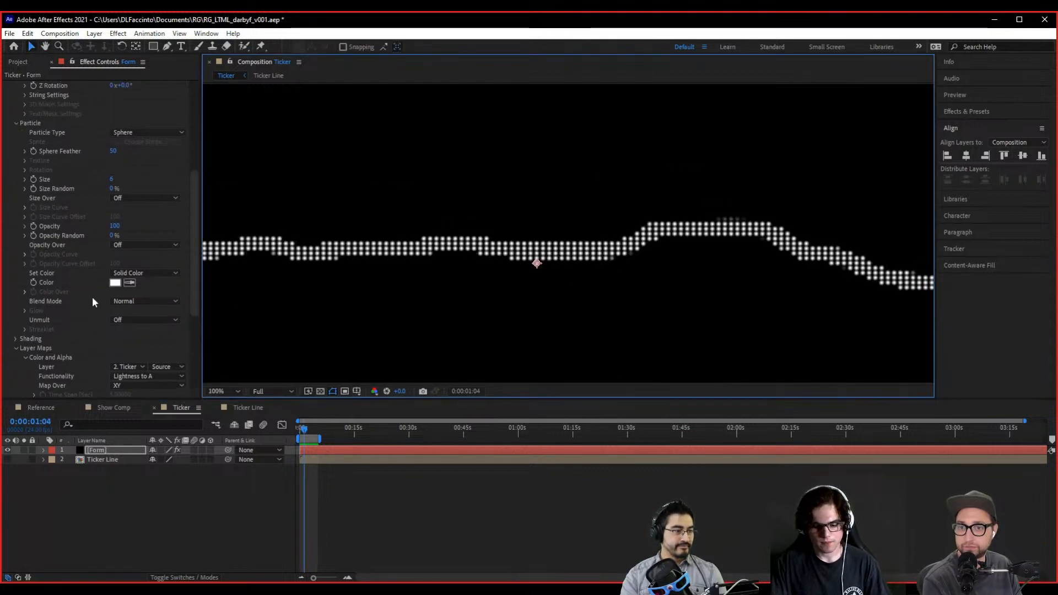
left_click(112, 179)
type("8")
key("Return")
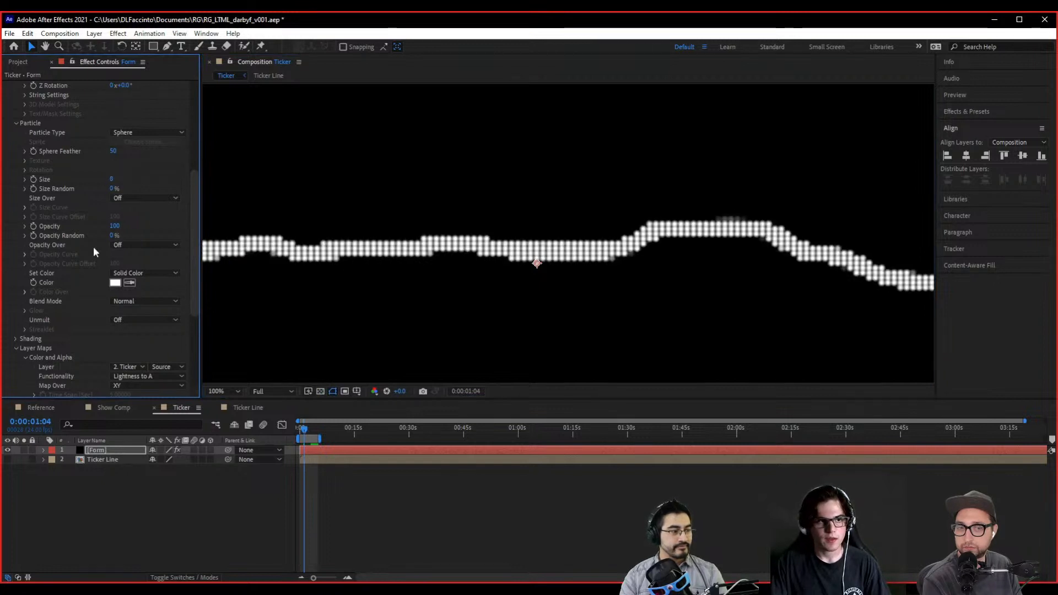
- Set the Base Form's Size X to 1980 and preview the dotted ticker line across the whole frame
scroll(108, 196, "up", 10)
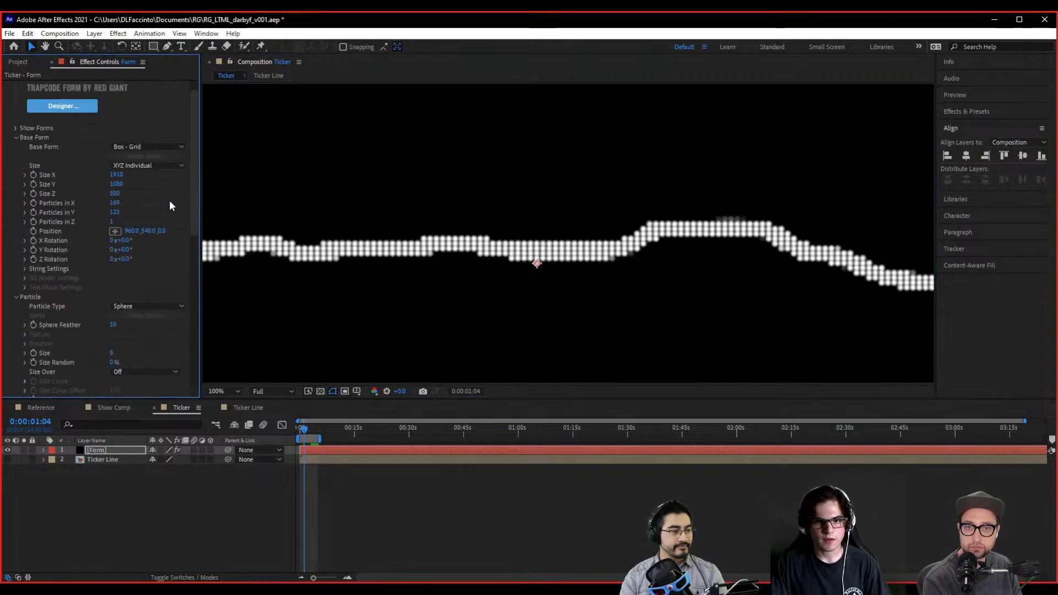
left_click_drag(115, 175, 116, 174)
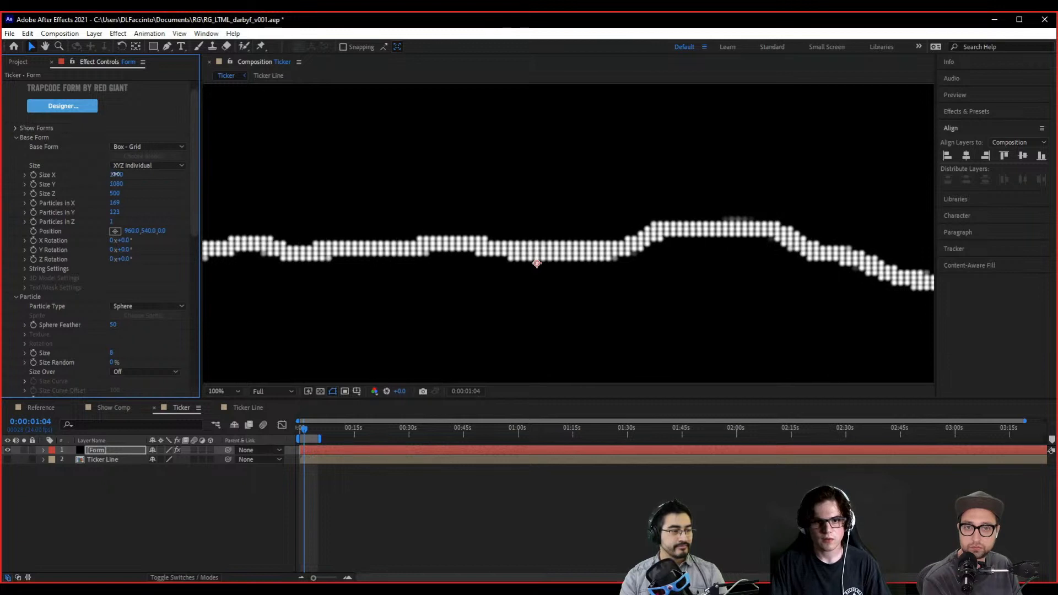
scroll(377, 251, "down", 4)
scroll(365, 266, "up", 2)
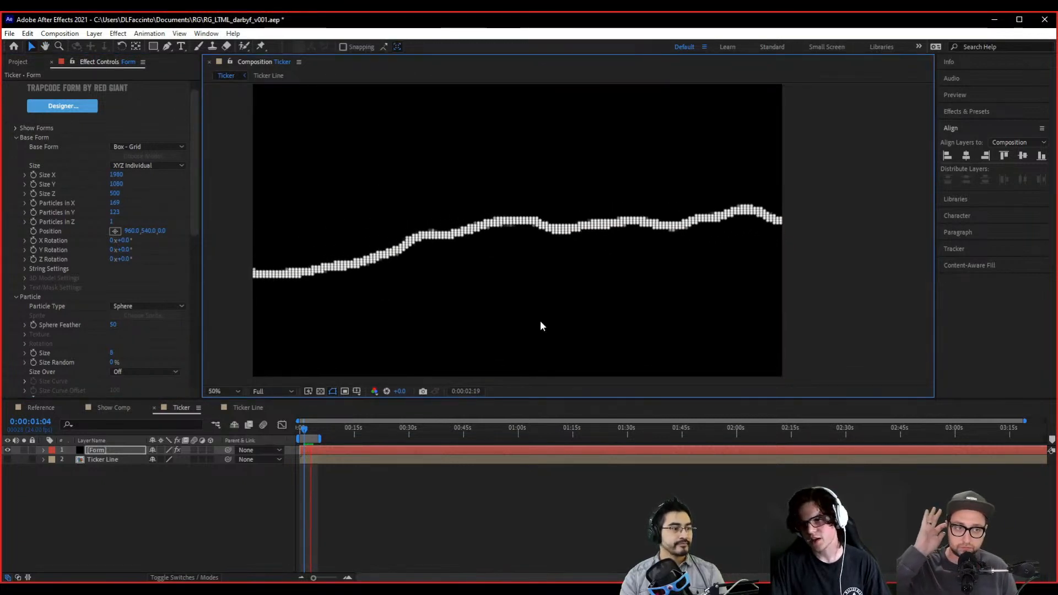
key("space")
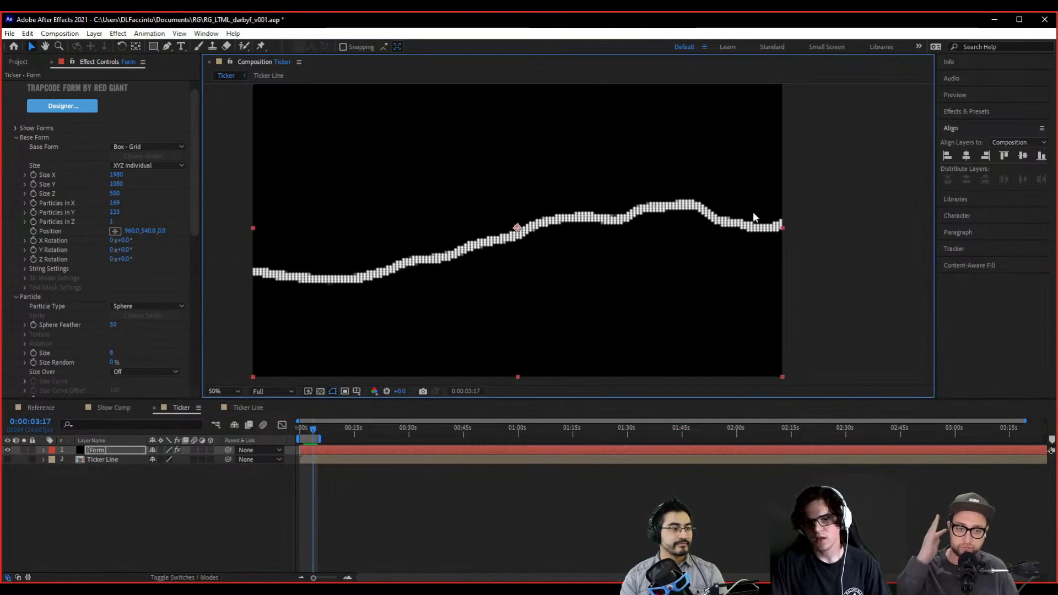
left_click(867, 272)
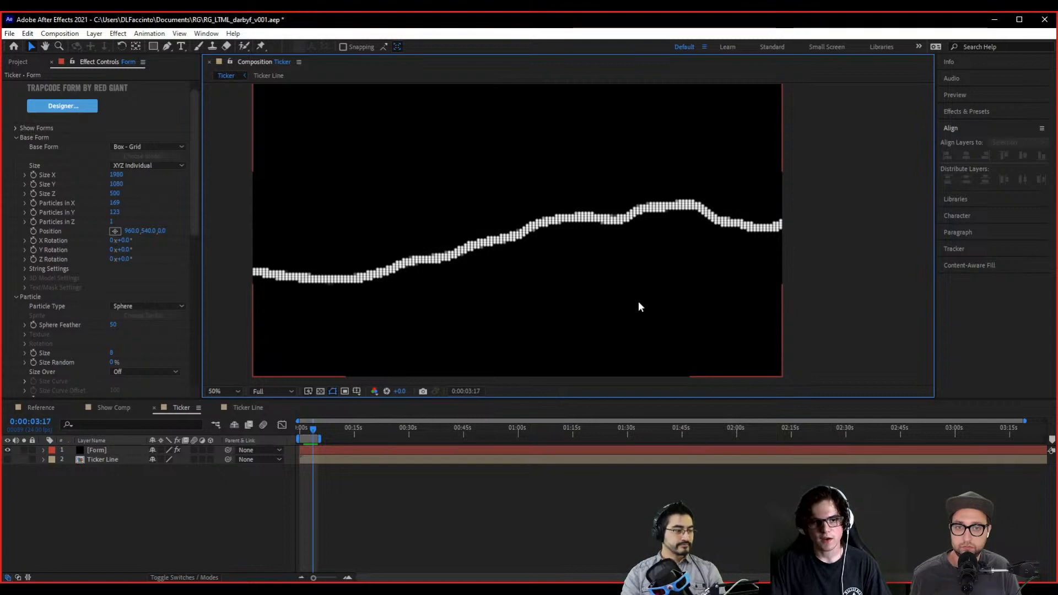
- Collapse the Layer Maps and Particle settings of the Form effect, leaving Base Form expanded
left_click(193, 172)
left_click_drag(191, 167, 191, 275)
left_click(16, 308)
scroll(78, 330, "up", 3)
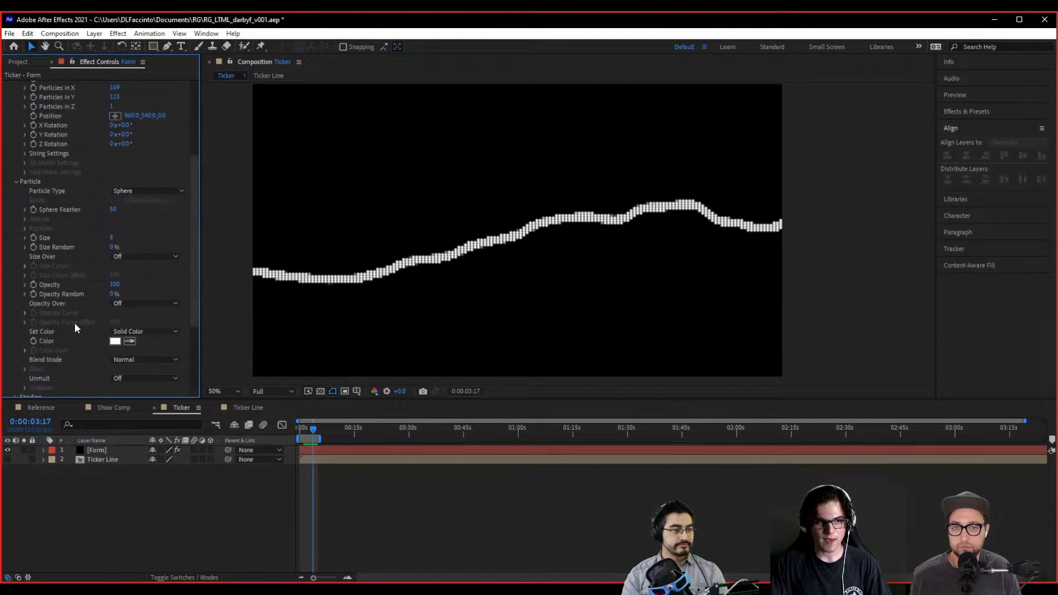
left_click(15, 180)
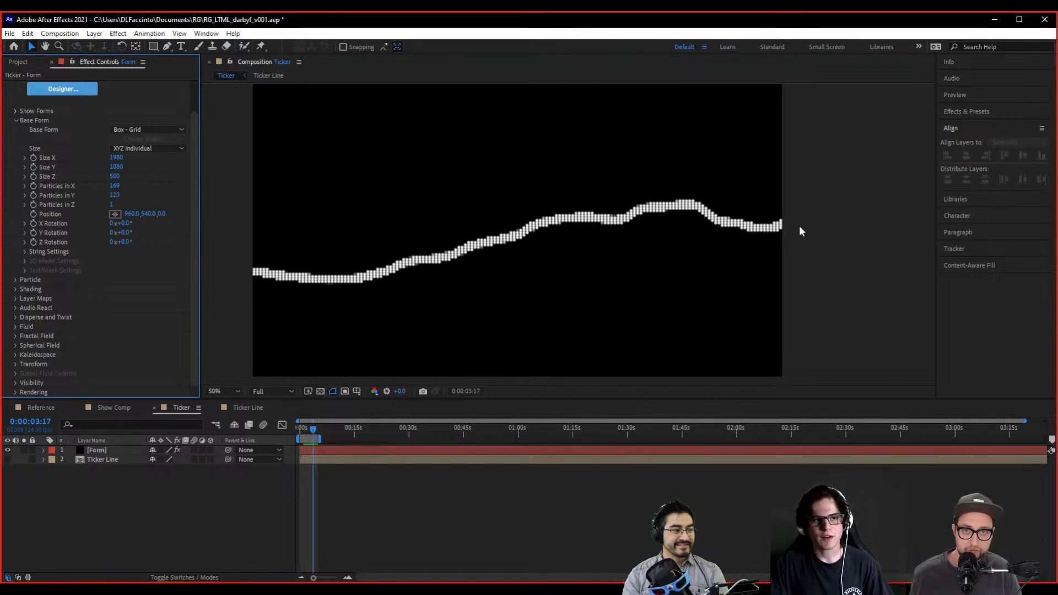
left_click_drag(194, 183, 196, 206)
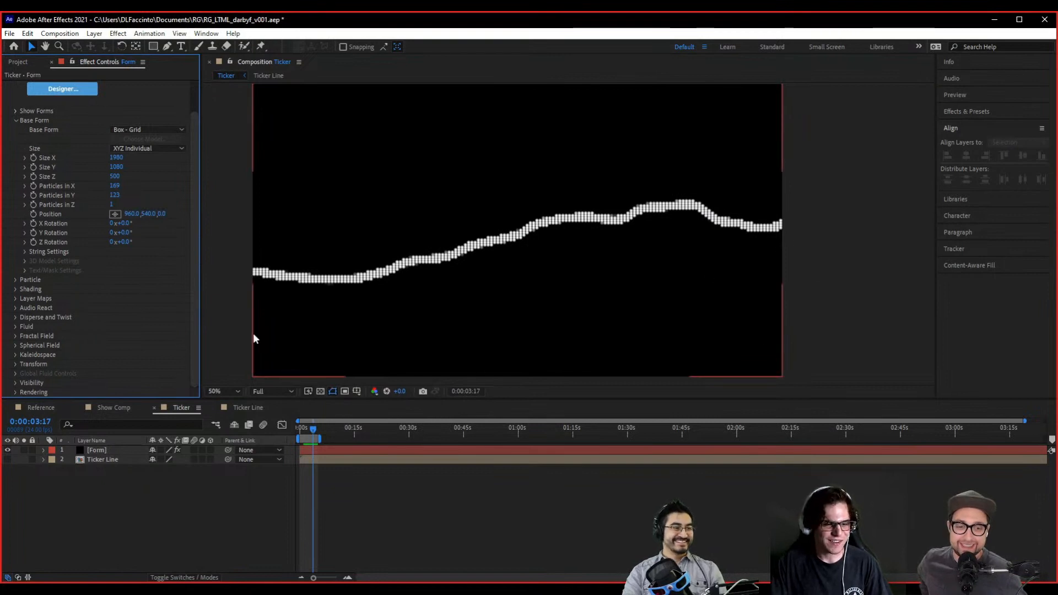
- Create a new black solid 50 px wide and 50 px high in the Ticker composition
right_click(107, 510)
mouse_move(210, 369)
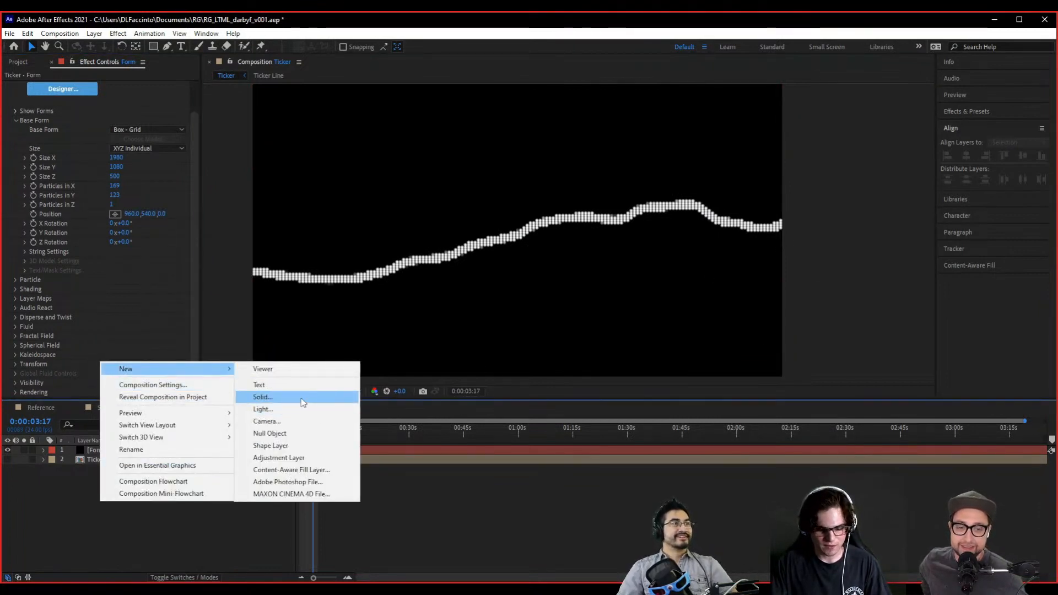
left_click(302, 400)
left_click(267, 358)
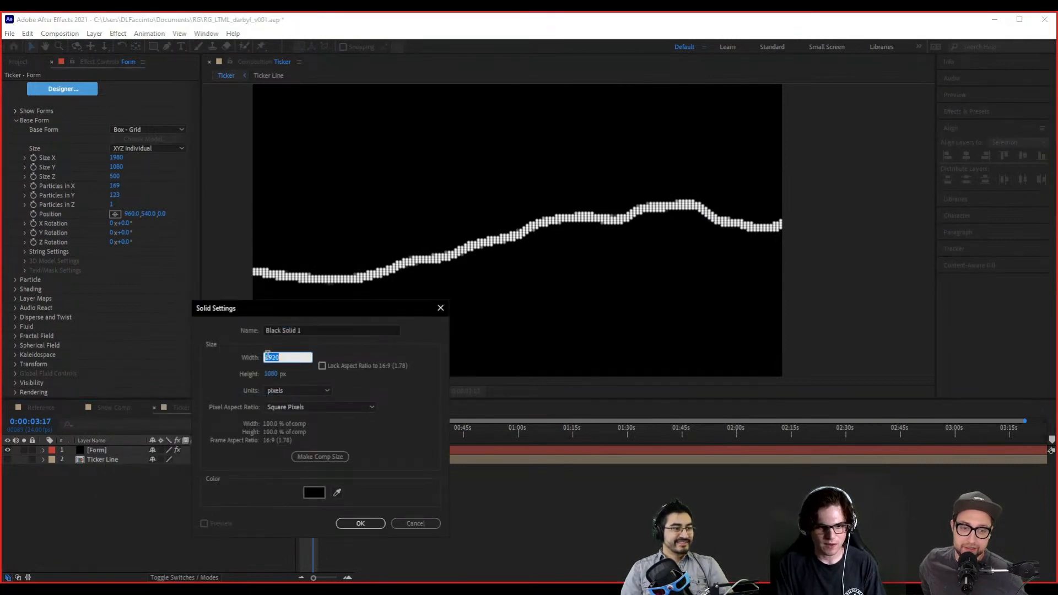
type("50")
left_click(273, 374)
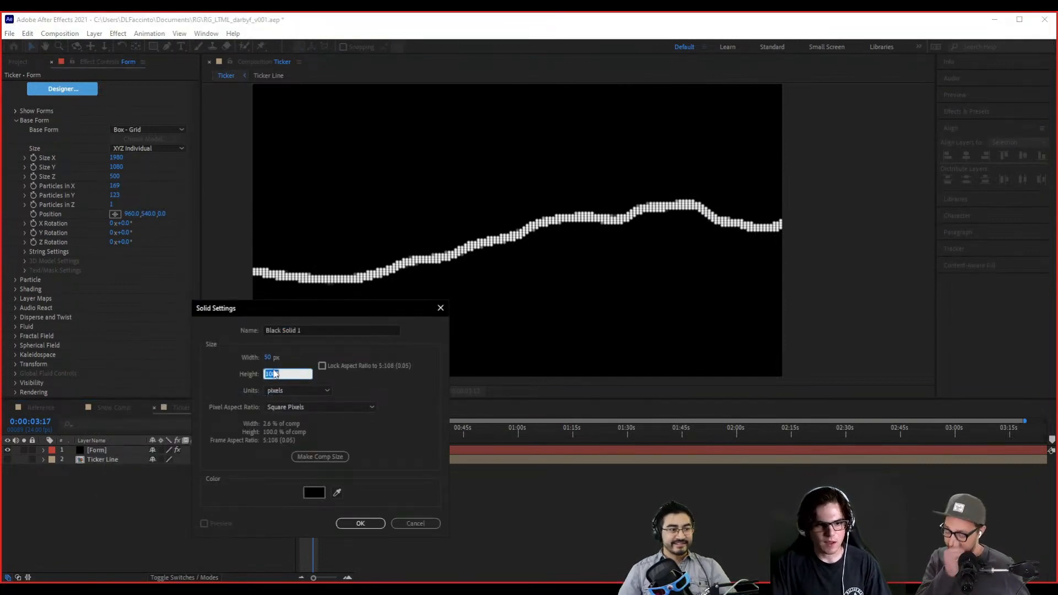
key("Return")
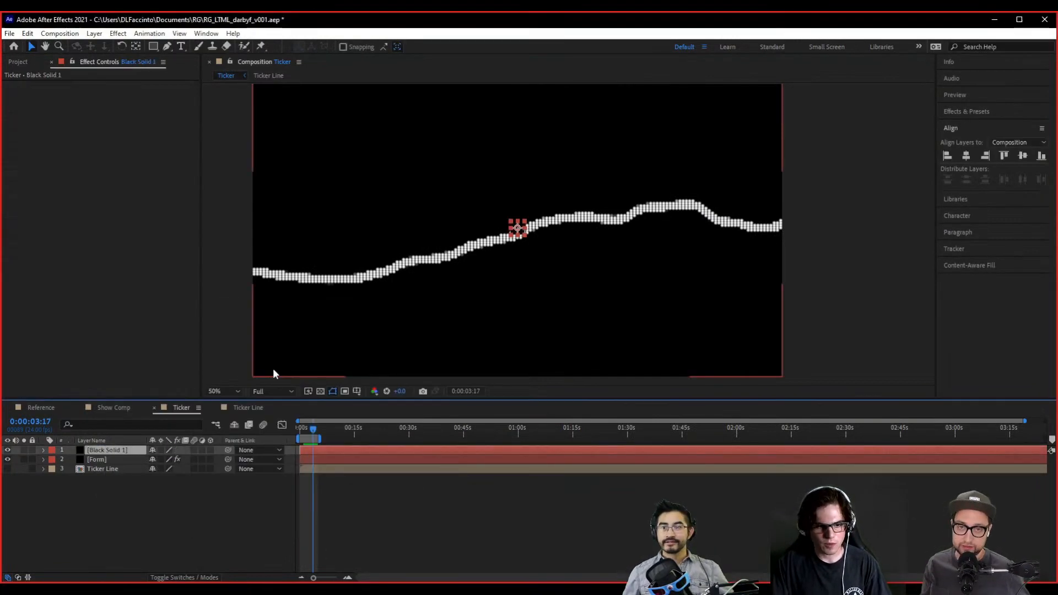
- Pre-compose the small black solid in the Ticker composition into a new composition named Sprite
right_click(115, 457)
left_click(138, 390)
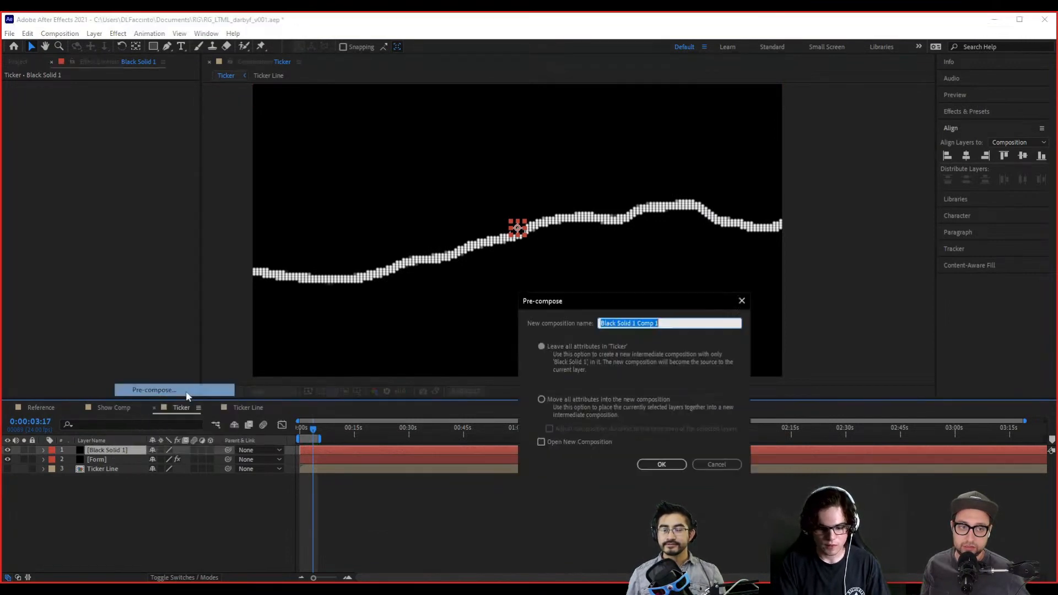
type("Sp")
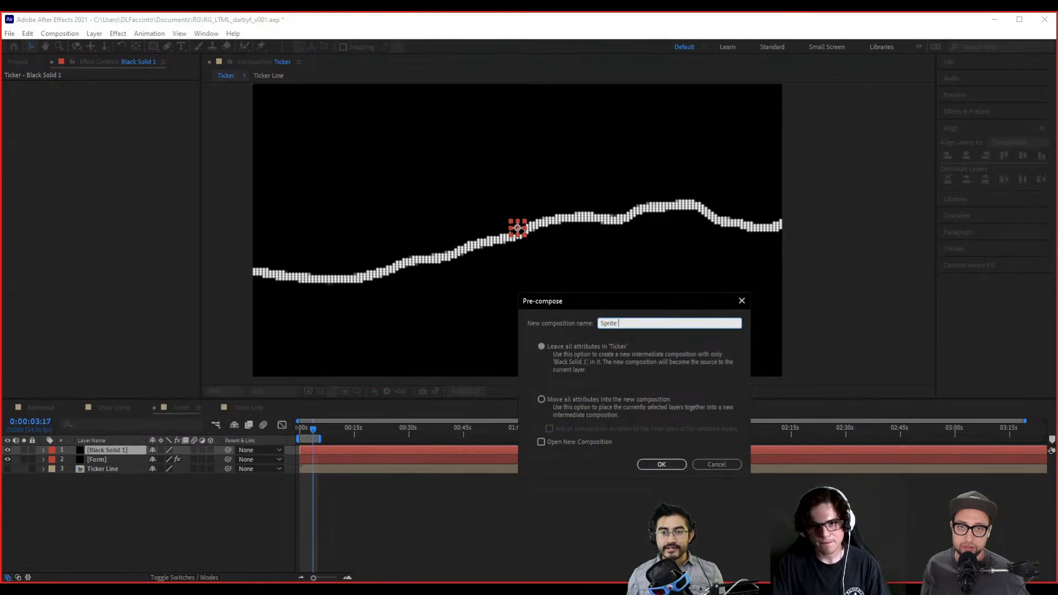
type("rite")
key("Return")
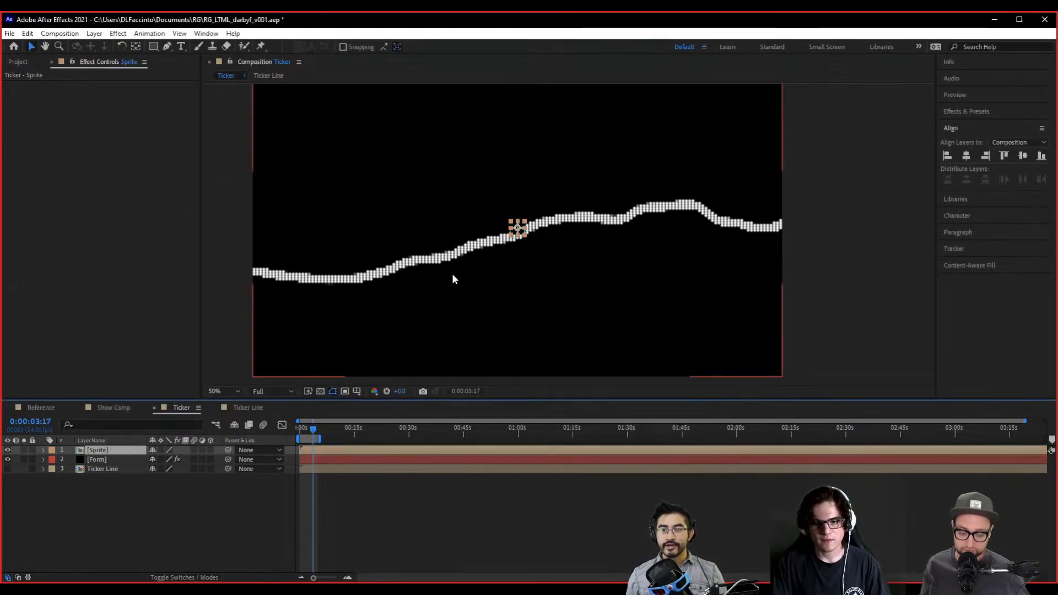
- Open the Sprite composition and lock its black solid layer
scroll(451, 276, "up", 6)
scroll(504, 309, "down", 5)
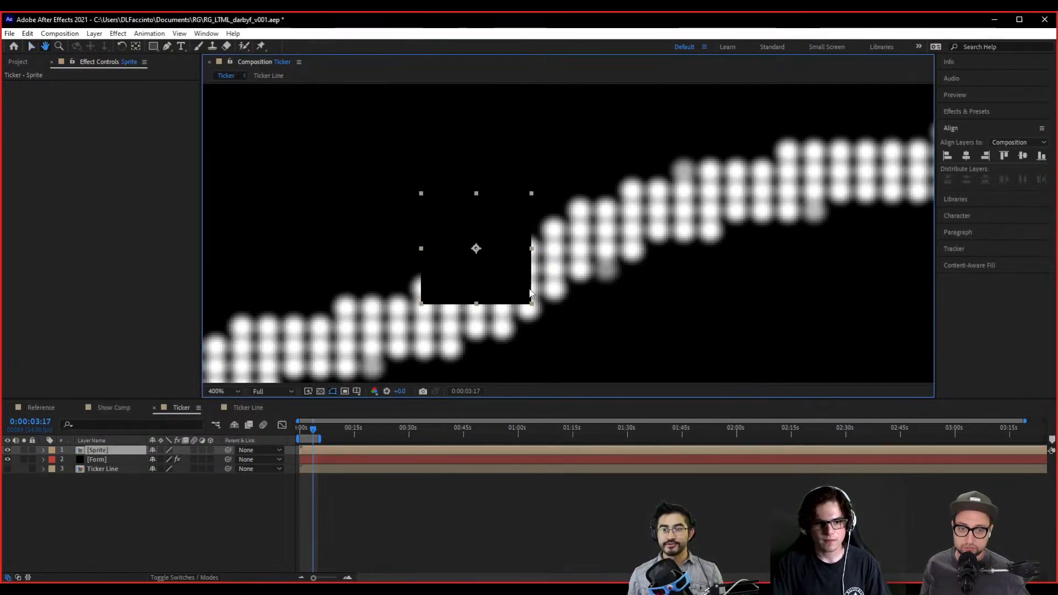
scroll(477, 305, "down", 2)
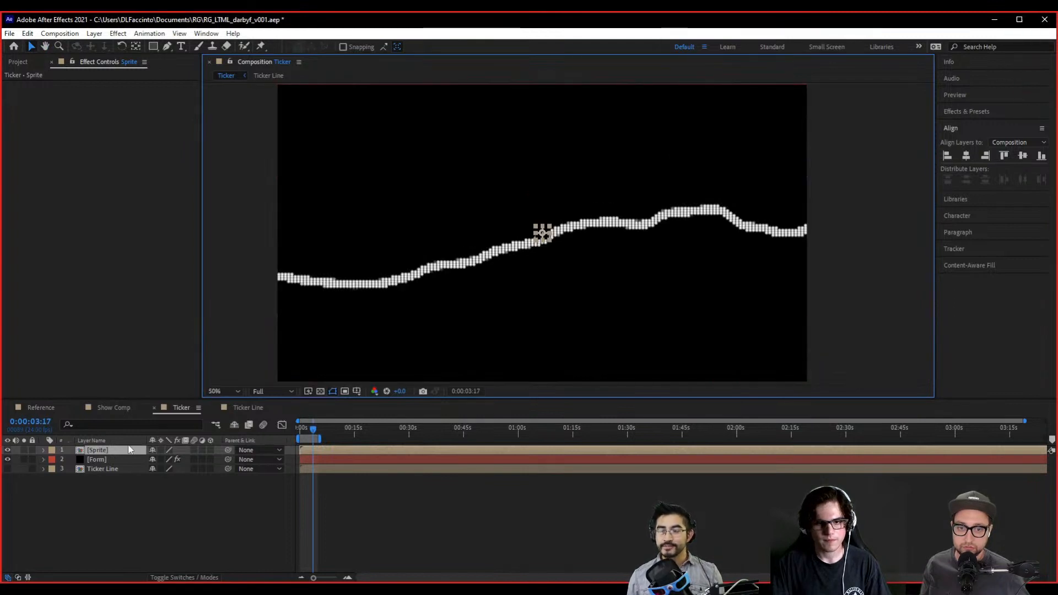
double_click(107, 451)
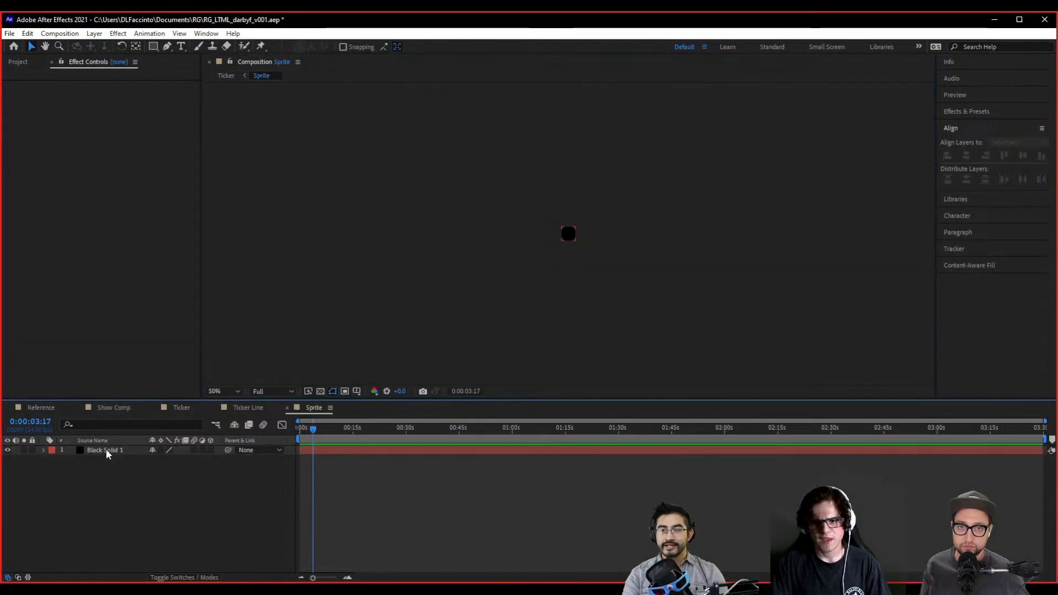
left_click(108, 454)
scroll(543, 340, "up", 5)
scroll(532, 346, "up", 1)
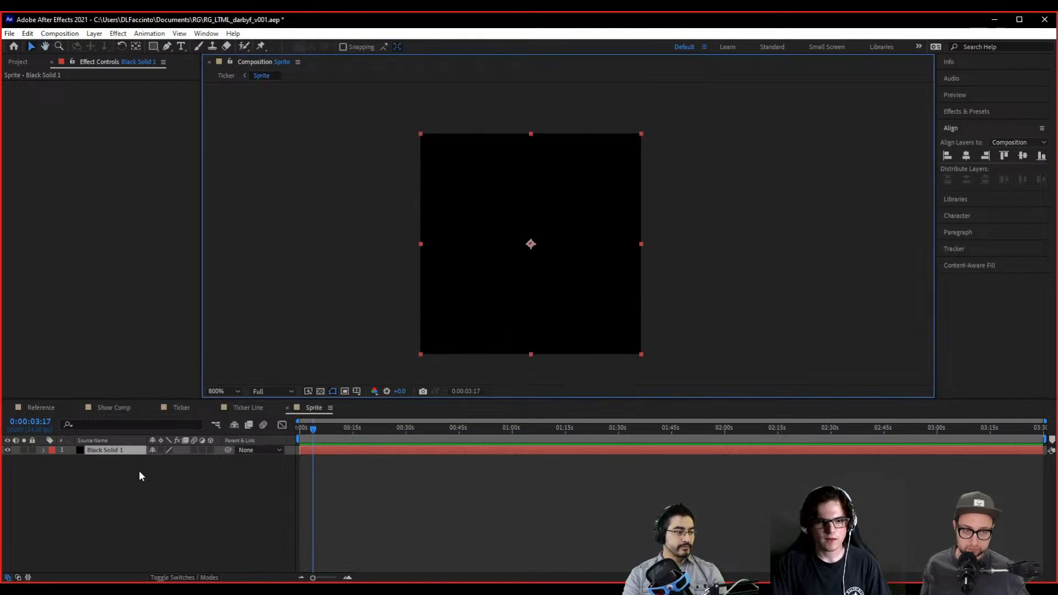
left_click(153, 472)
right_click(154, 472)
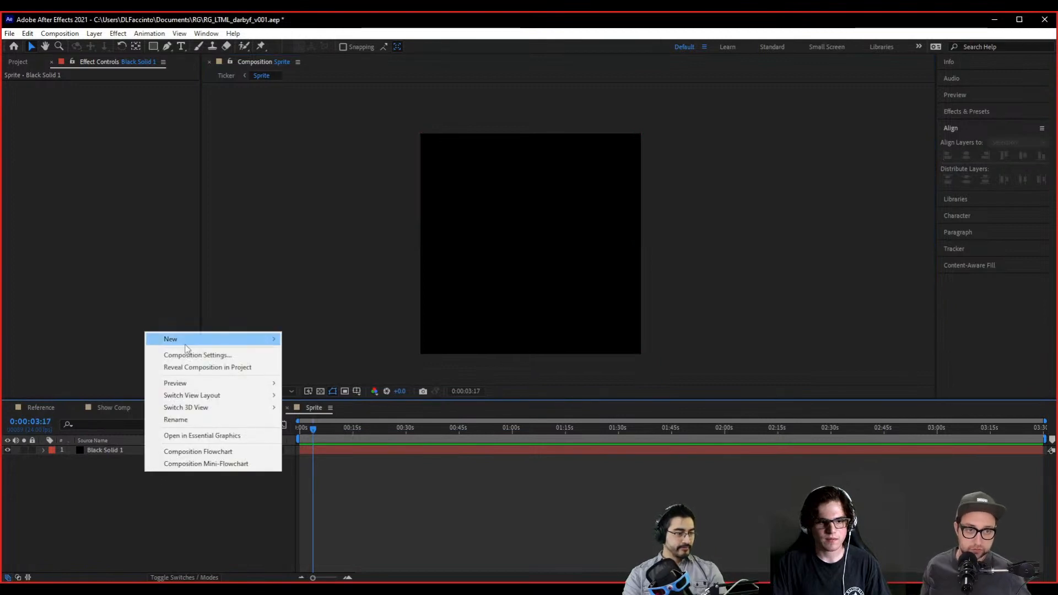
left_click(32, 450)
- Add a shape layer to the Sprite composition and draw a circle with the Ellipse tool that spans the whole square frame
right_click(178, 491)
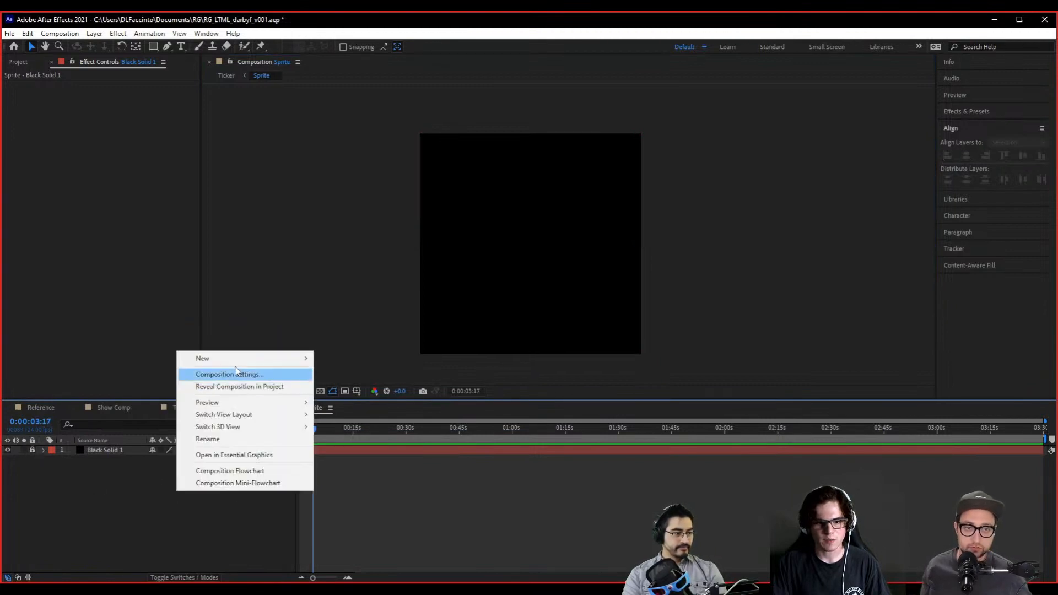
mouse_move(230, 359)
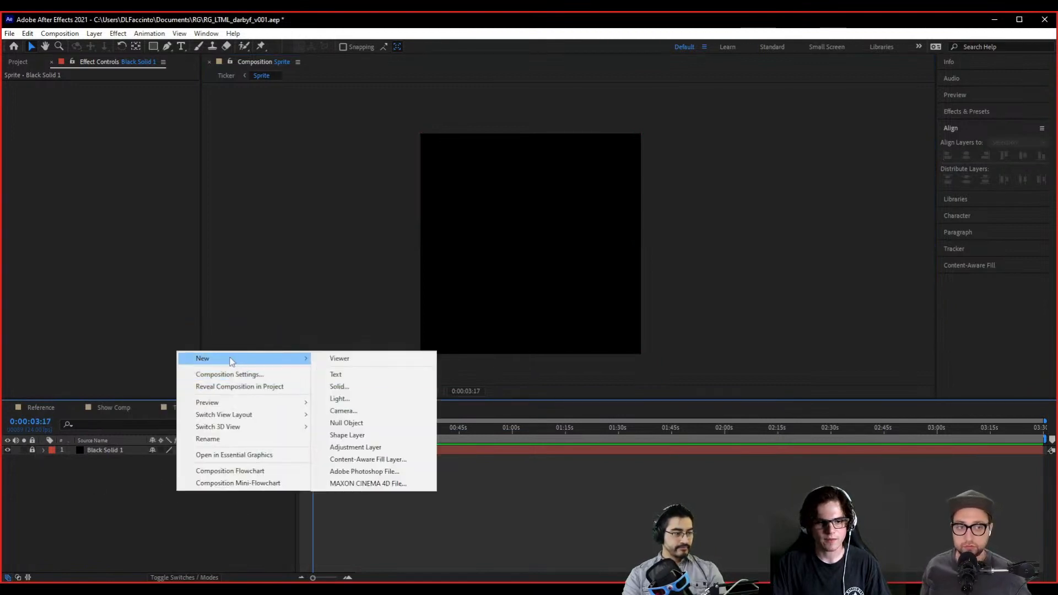
left_click(361, 436)
key("q")
left_click_drag(156, 48, 166, 71)
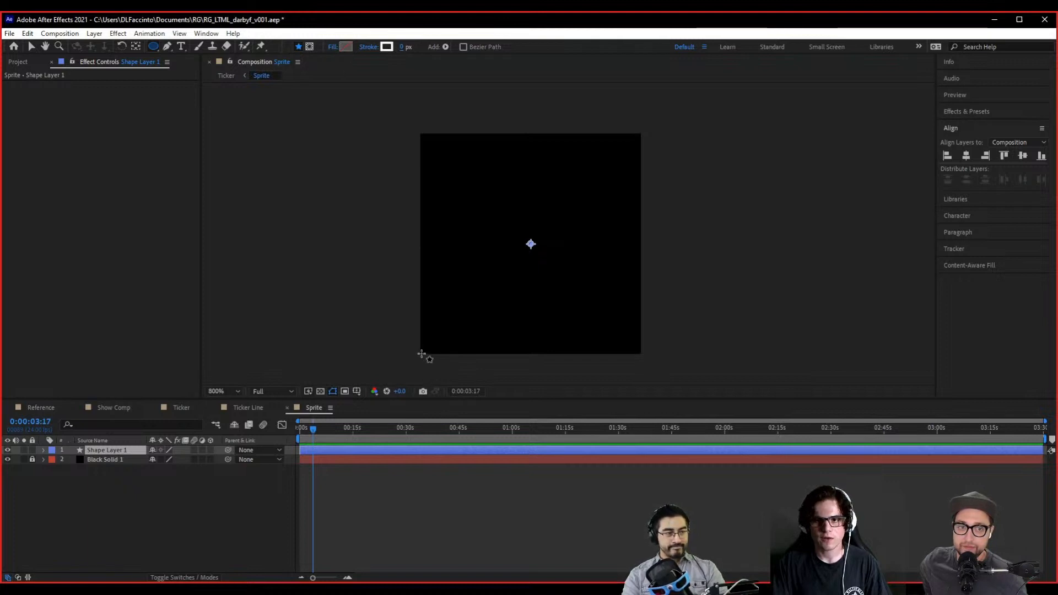
left_click_drag(422, 354, 640, 140)
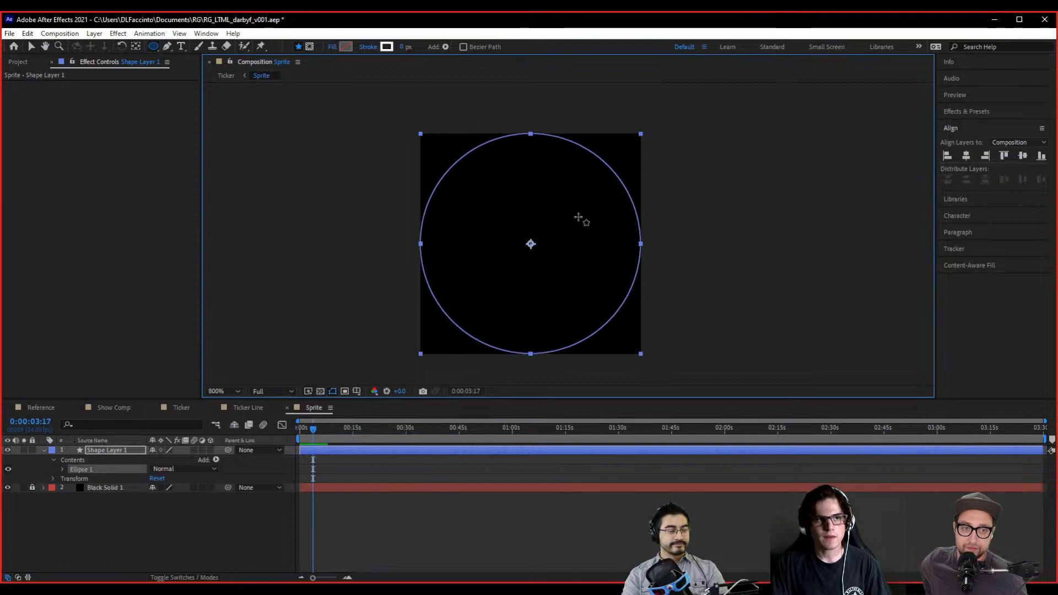
- Set the circle's fill to solid orange, FF8400
left_click(39, 48)
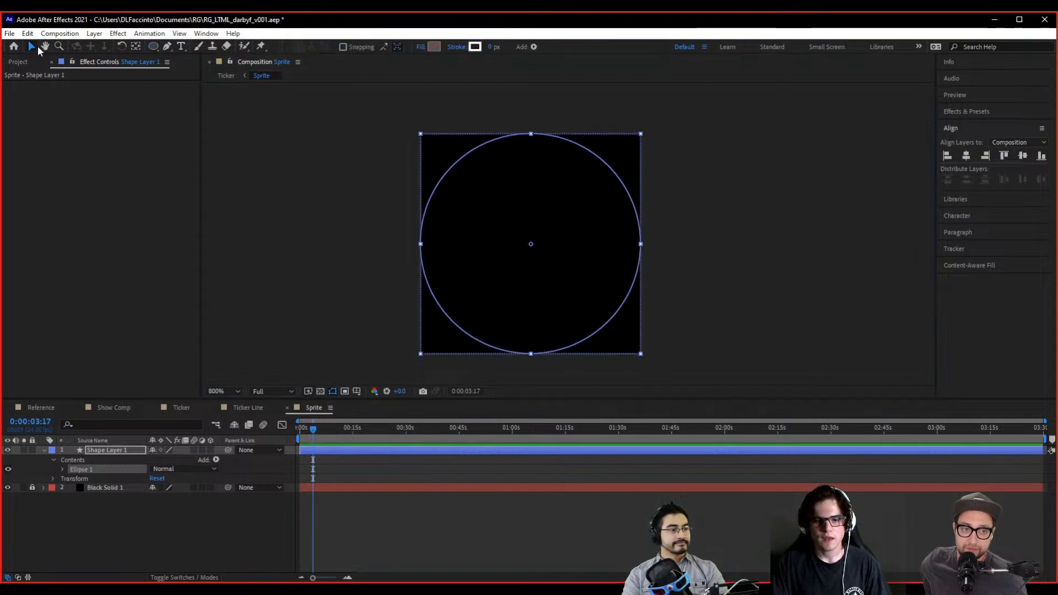
left_click(434, 46)
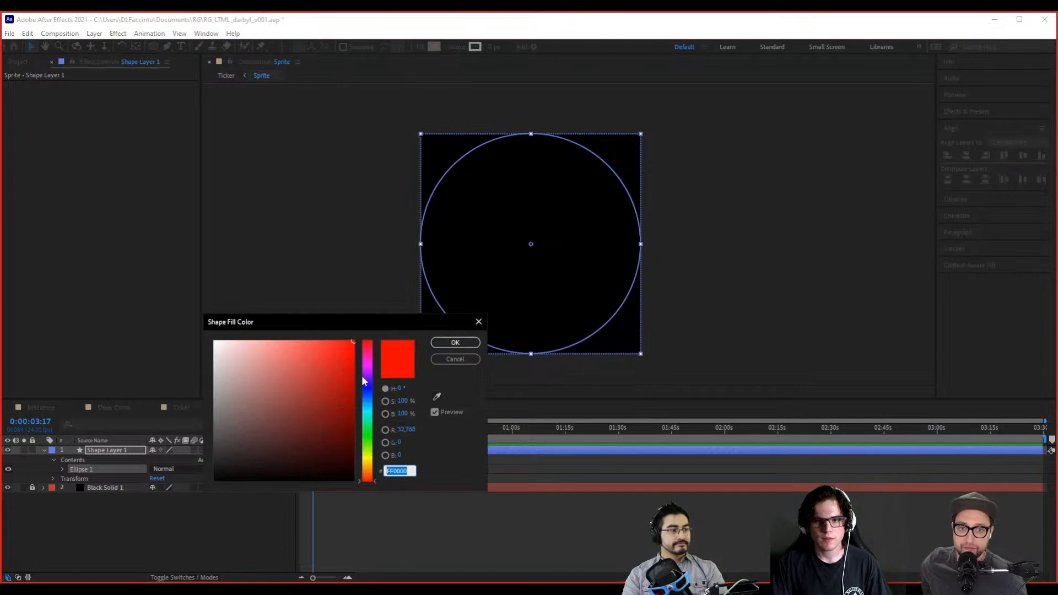
left_click(368, 473)
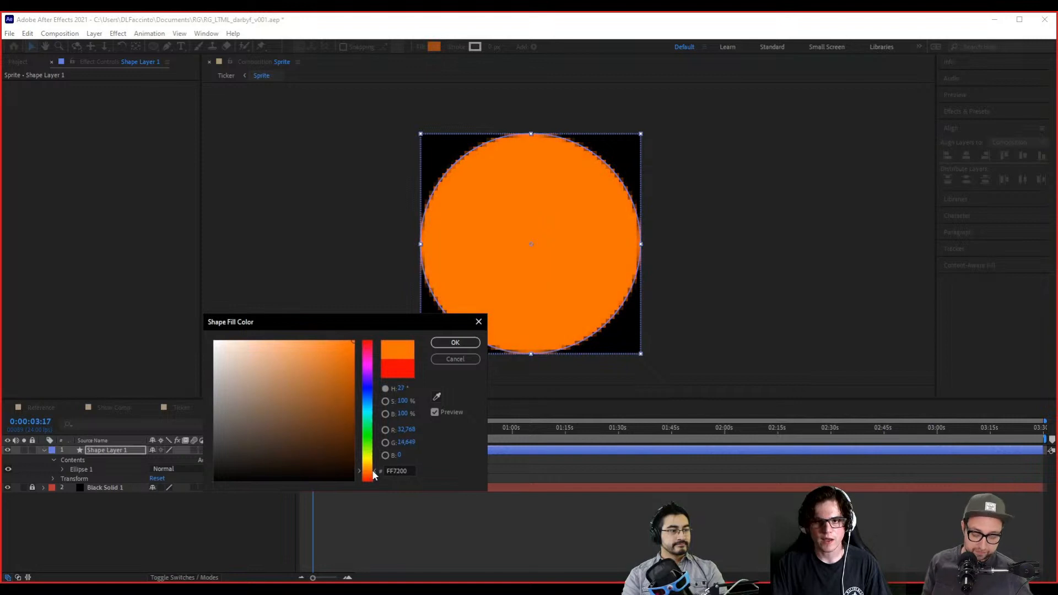
left_click_drag(373, 470, 375, 467)
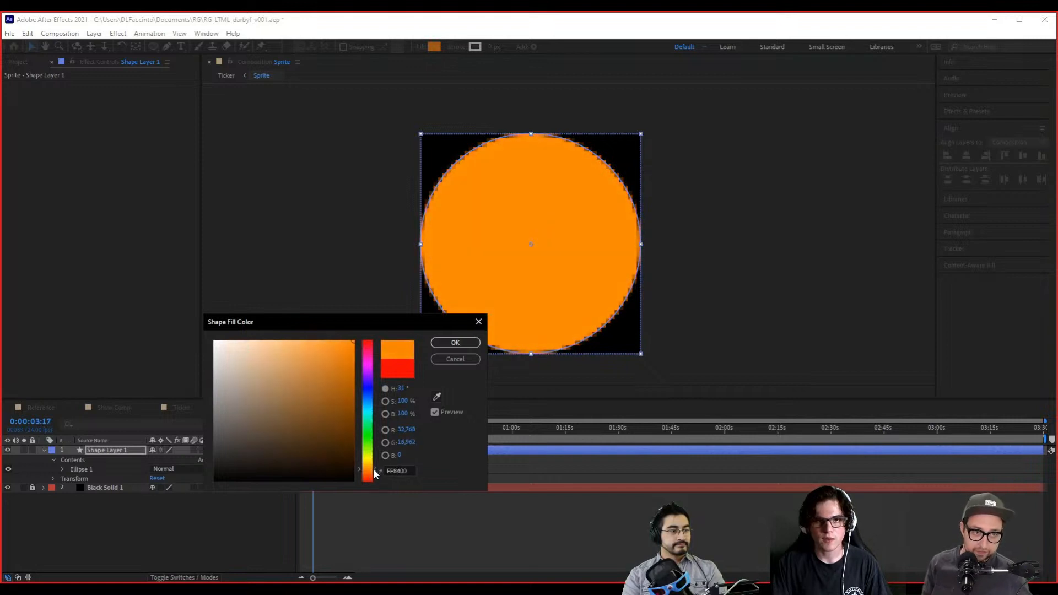
left_click(453, 343)
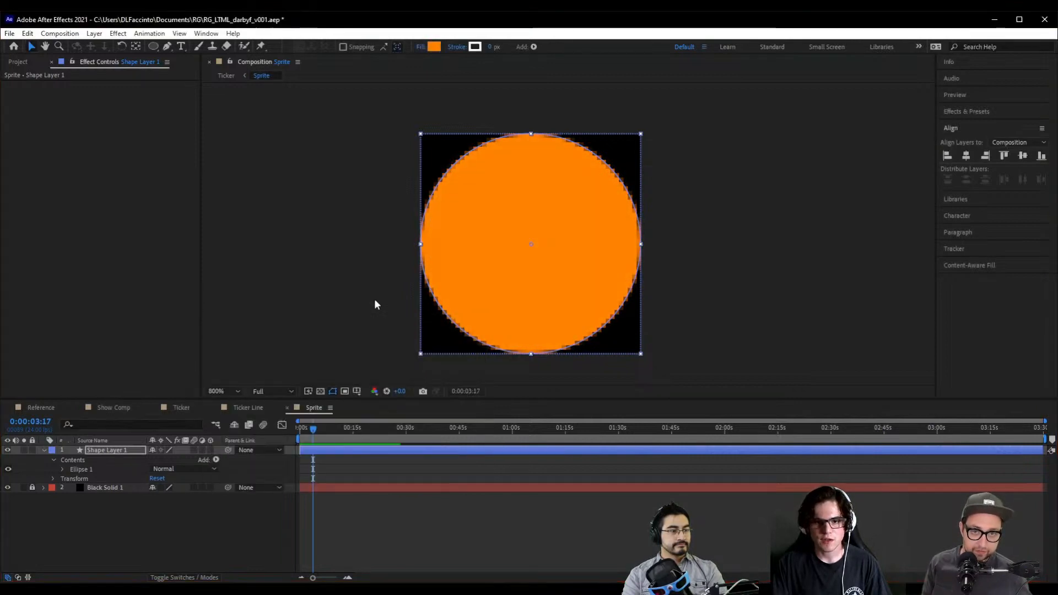
- Change the circle's fill to a radial gradient and give its starting color stop the off-white E7E5E5
left_click(418, 47)
left_click(395, 355)
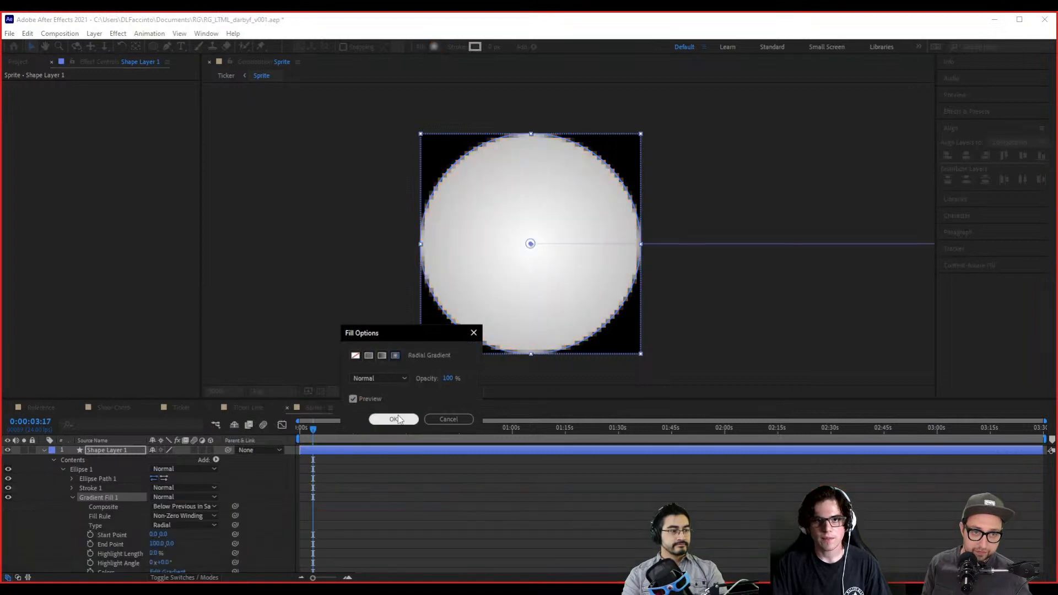
left_click(394, 419)
left_click(434, 47)
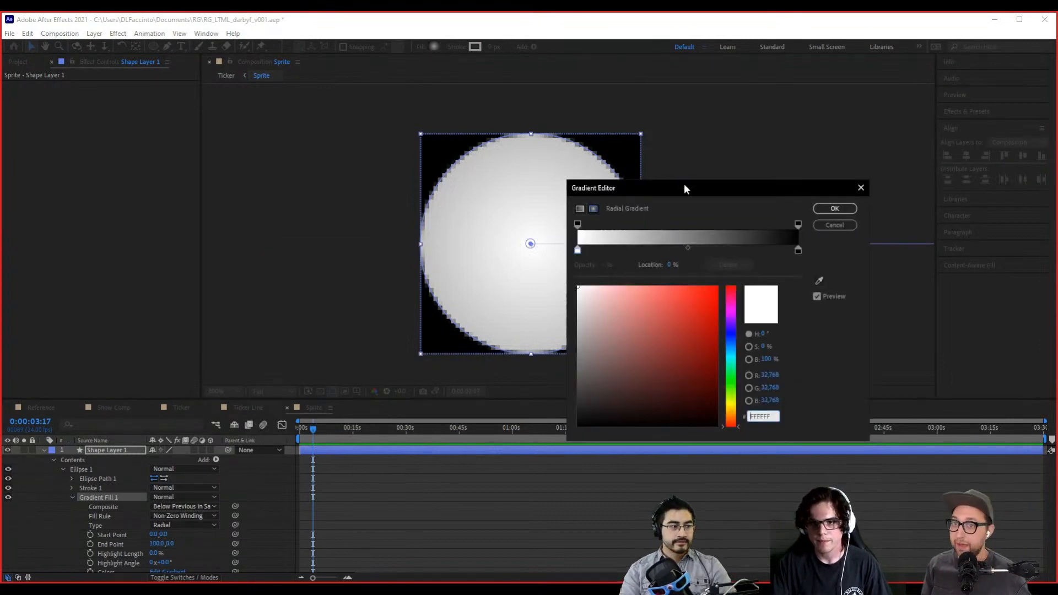
left_click_drag(684, 185, 744, 177)
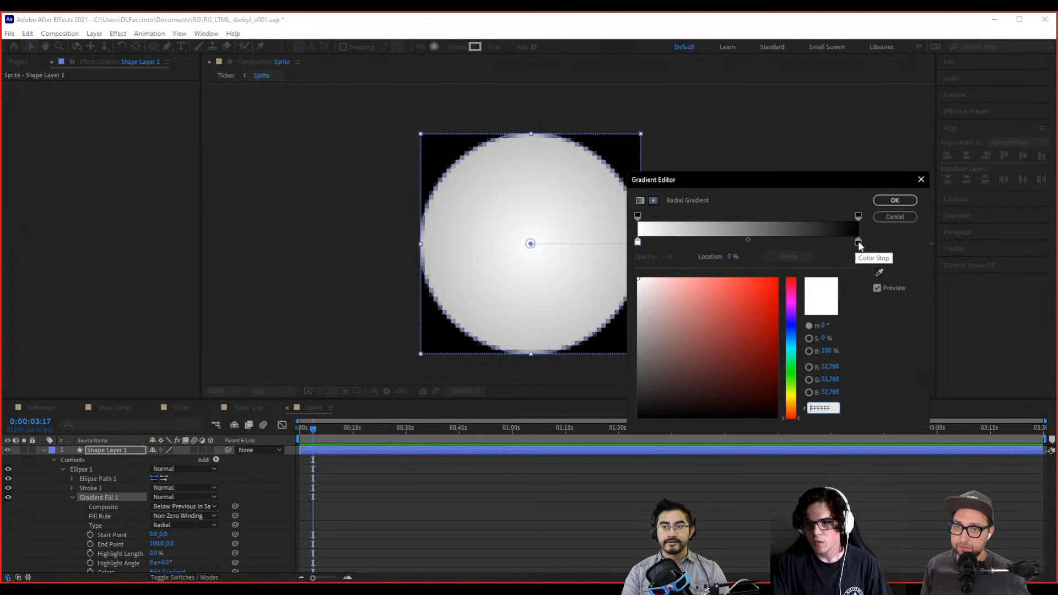
left_click(638, 243)
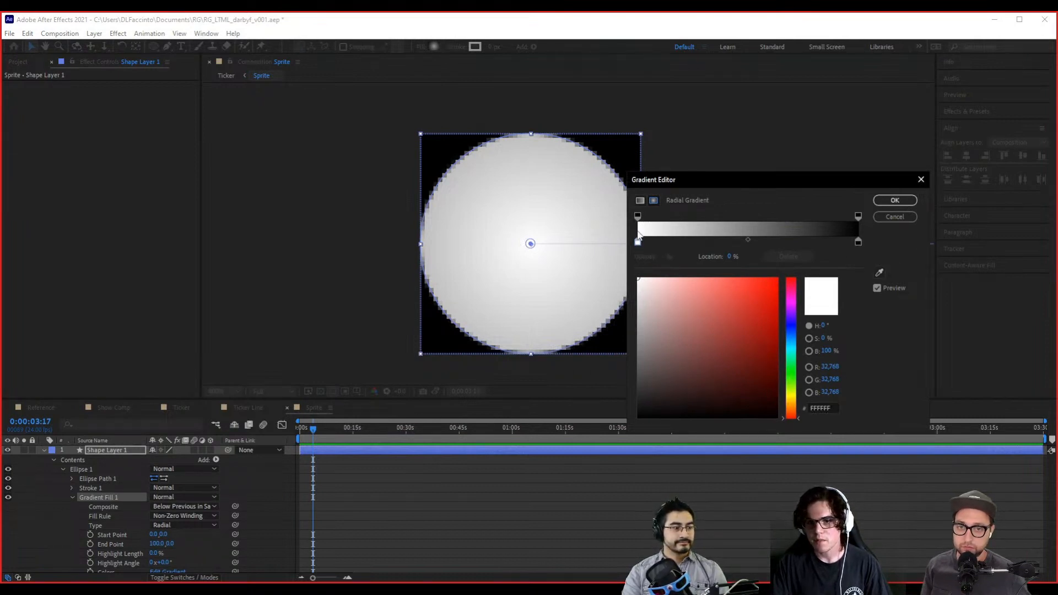
left_click(638, 283)
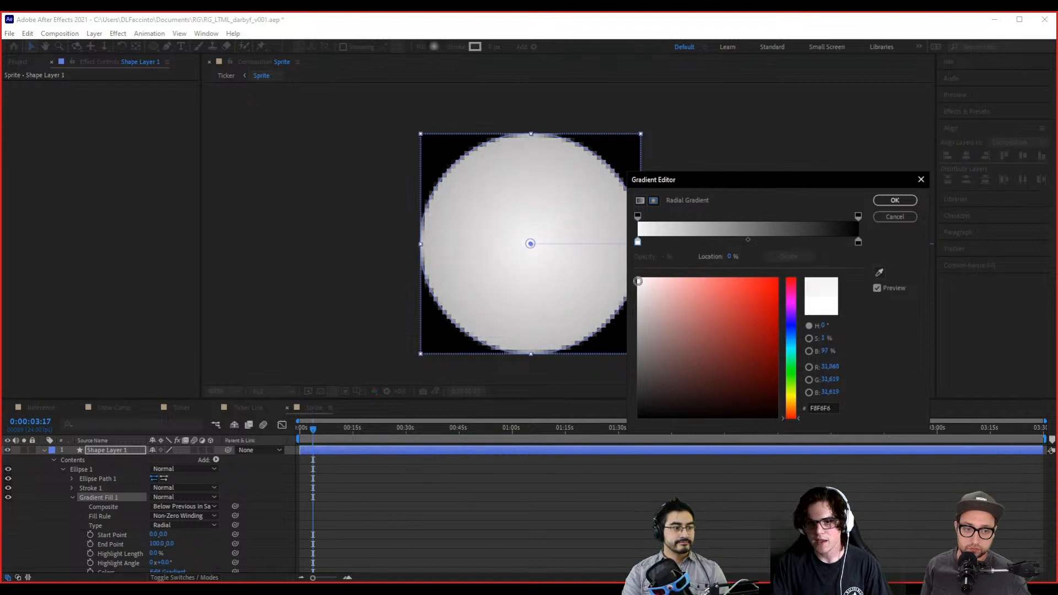
- Add a light-orange FEB072 color stop at 5.8 % and an orange E67D28 color stop at 14 % of the gradient
left_click(650, 242)
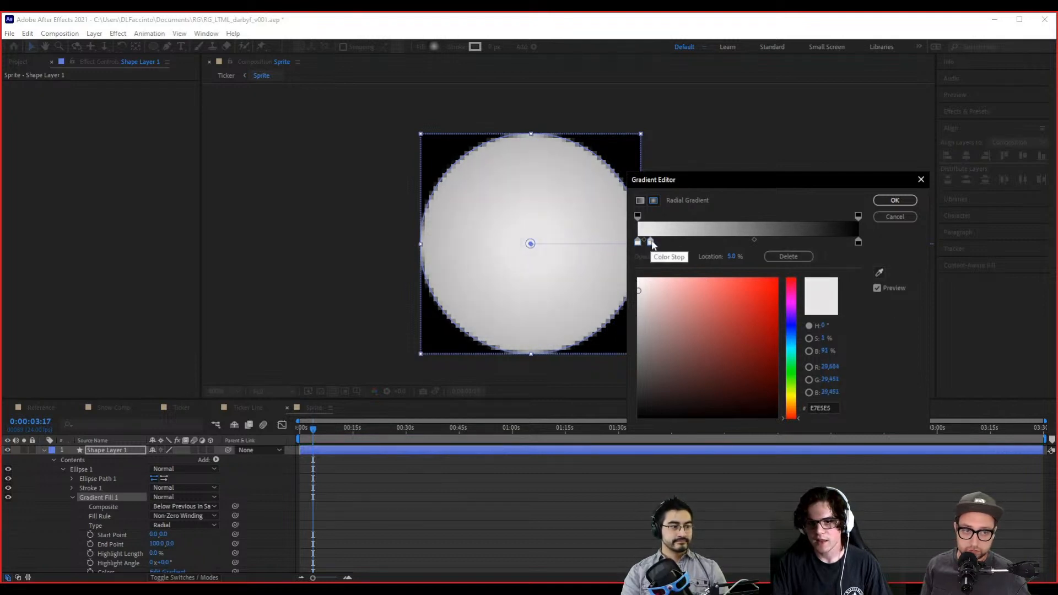
left_click_drag(789, 412, 789, 403)
left_click_drag(657, 289, 714, 278)
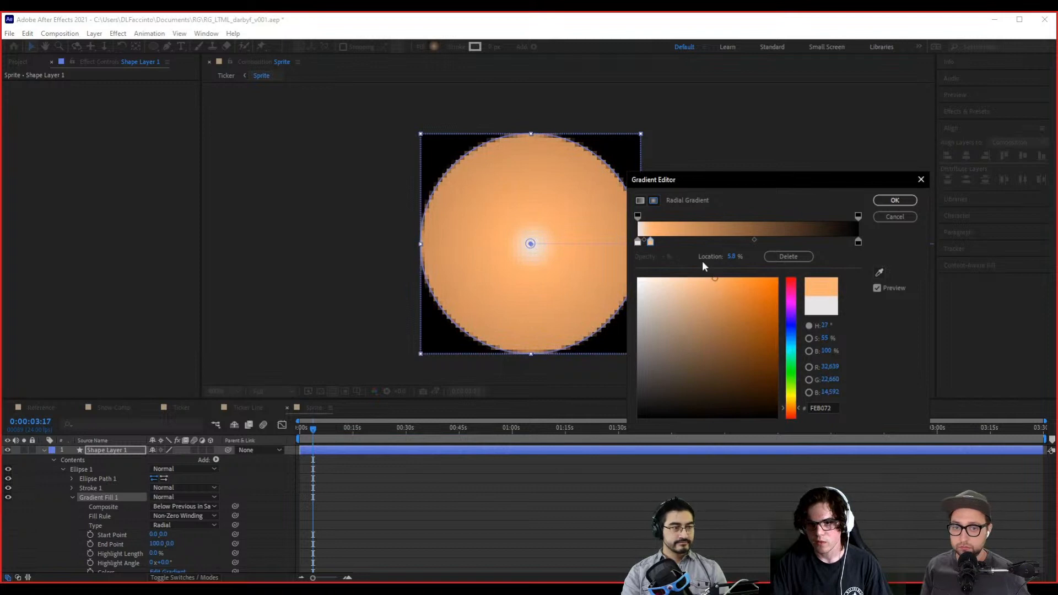
left_click(669, 242)
left_click(722, 282)
mouse_move(722, 283)
left_mouse_down()
mouse_move(746, 277)
mouse_move(753, 289)
left_mouse_up()
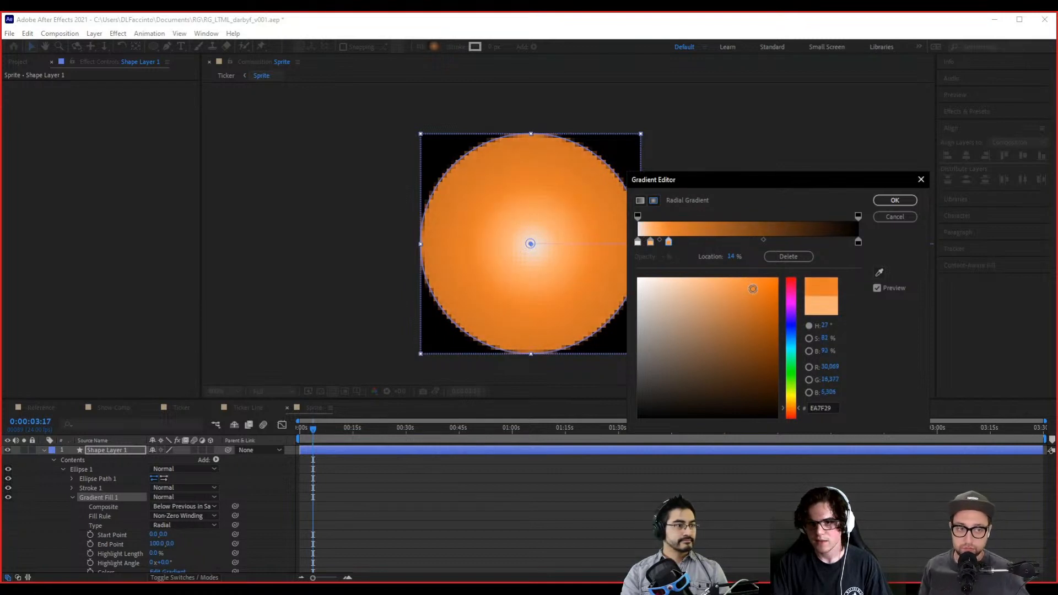
- Add a dark-brown 773E10 color stop at 29.2 % and replace the gradient's end stop with a new black one
left_click(702, 242)
left_click_drag(758, 302, 759, 352)
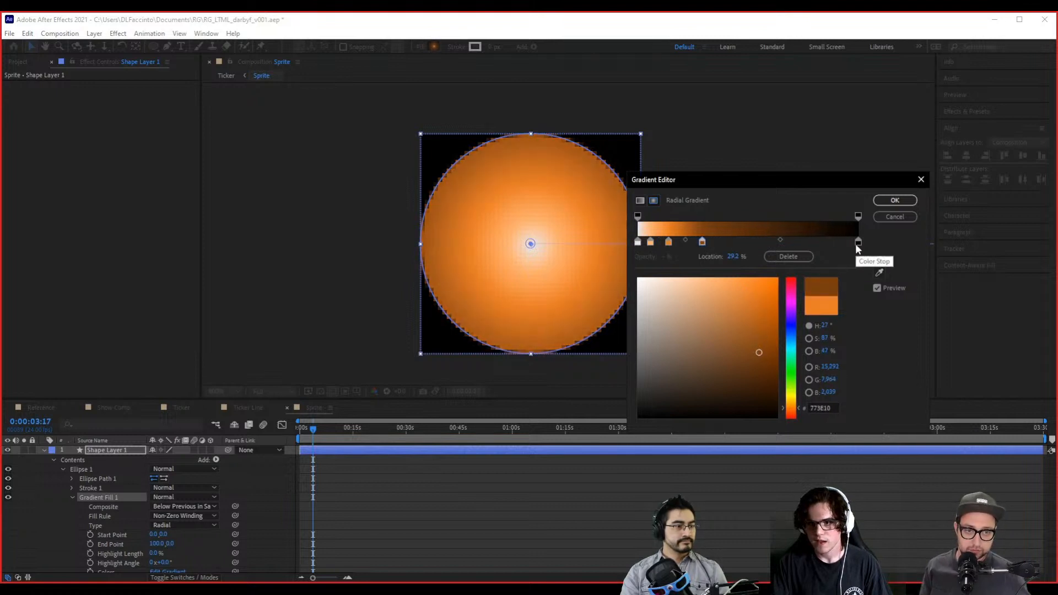
left_click_drag(858, 243, 839, 245)
left_click(788, 256)
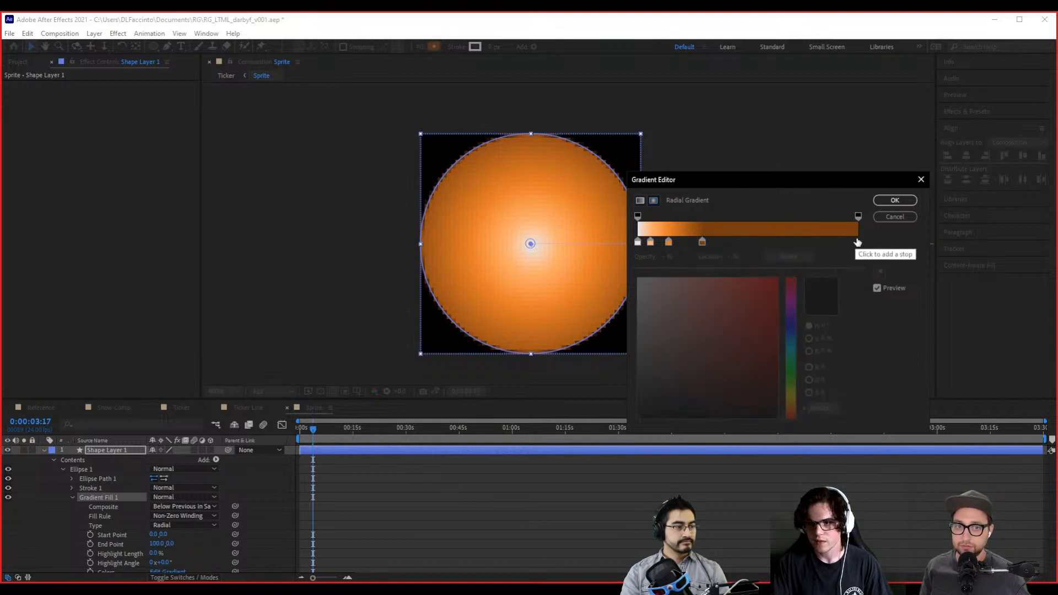
left_click(857, 243)
left_click_drag(744, 359, 824, 455)
- Tighten the gradient by moving the brown stop inward, the orange stop to 9.7 % and the light-orange stop to 4.7 %, and apply it
left_click_drag(703, 243, 659, 242)
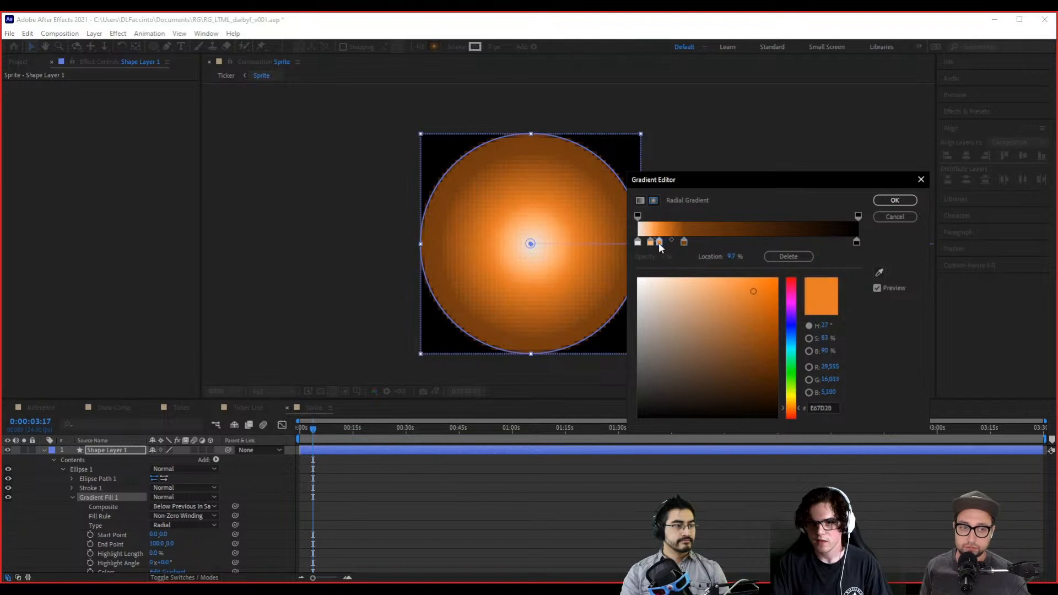
left_click(648, 243)
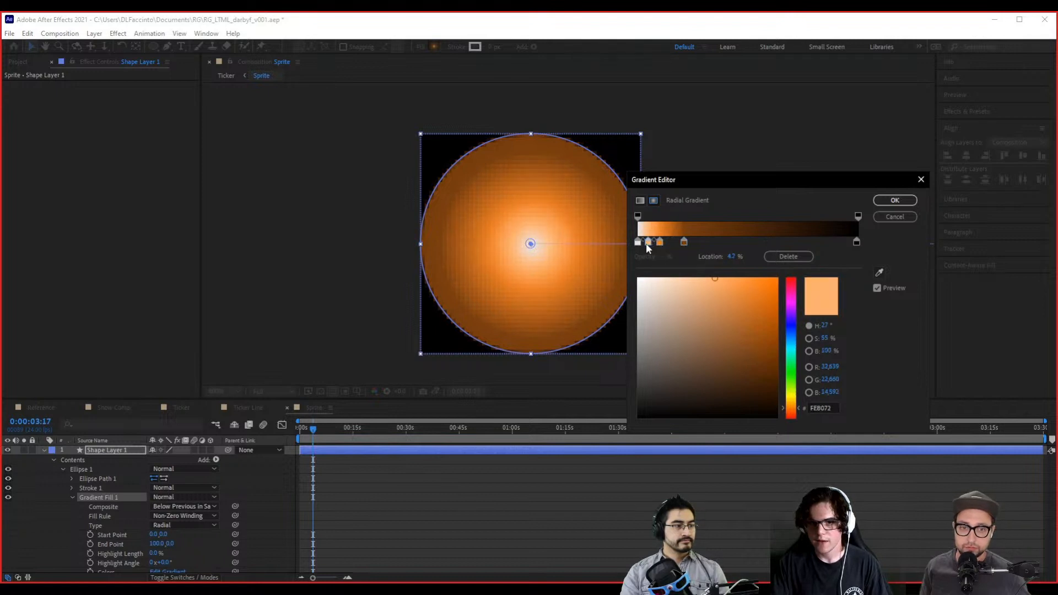
left_click(894, 200)
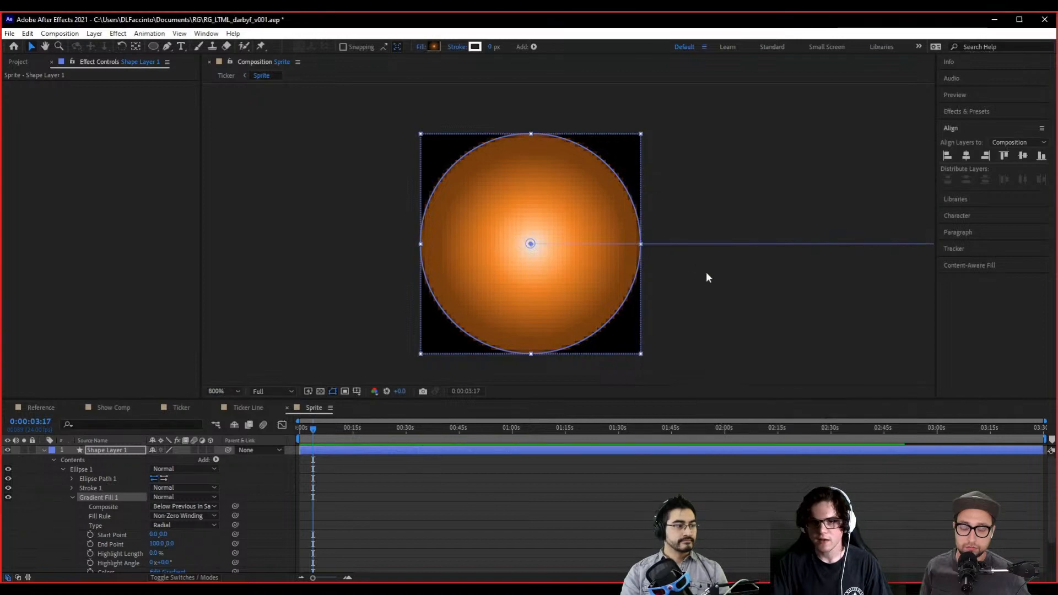
left_click(732, 312)
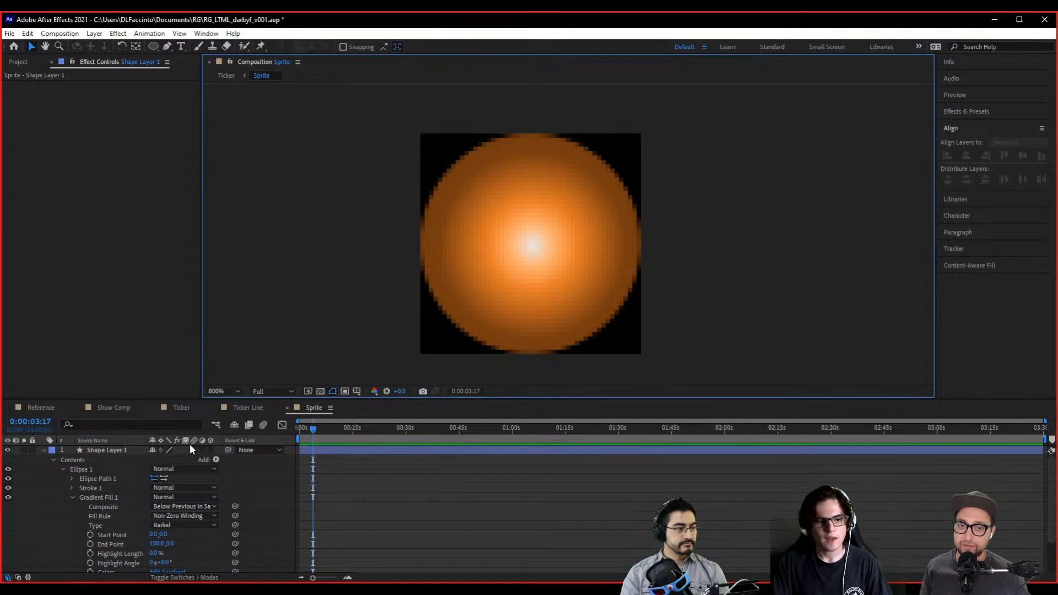
- Collapse the circle's shape layer and create a new 50 x 50 px black solid named Color in the Sprite composition
left_click(44, 451)
left_click(110, 451)
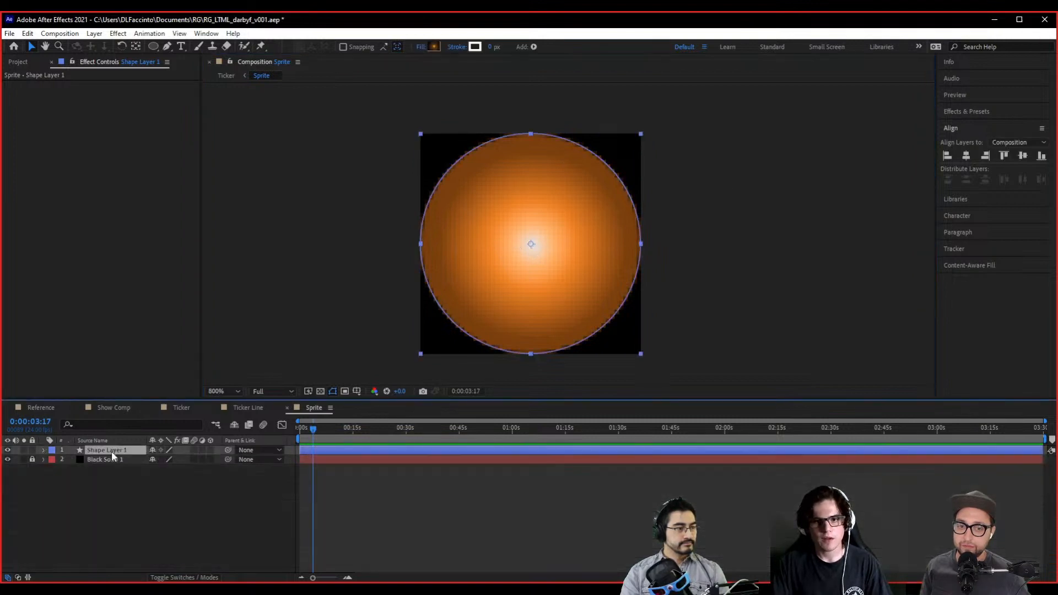
right_click(143, 499)
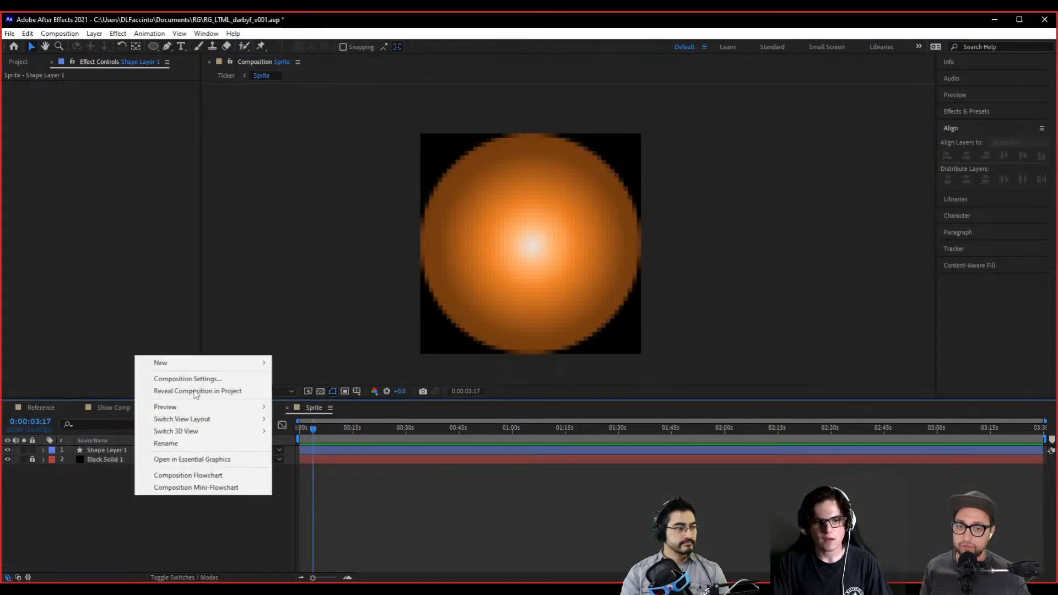
mouse_move(187, 363)
left_click(325, 389)
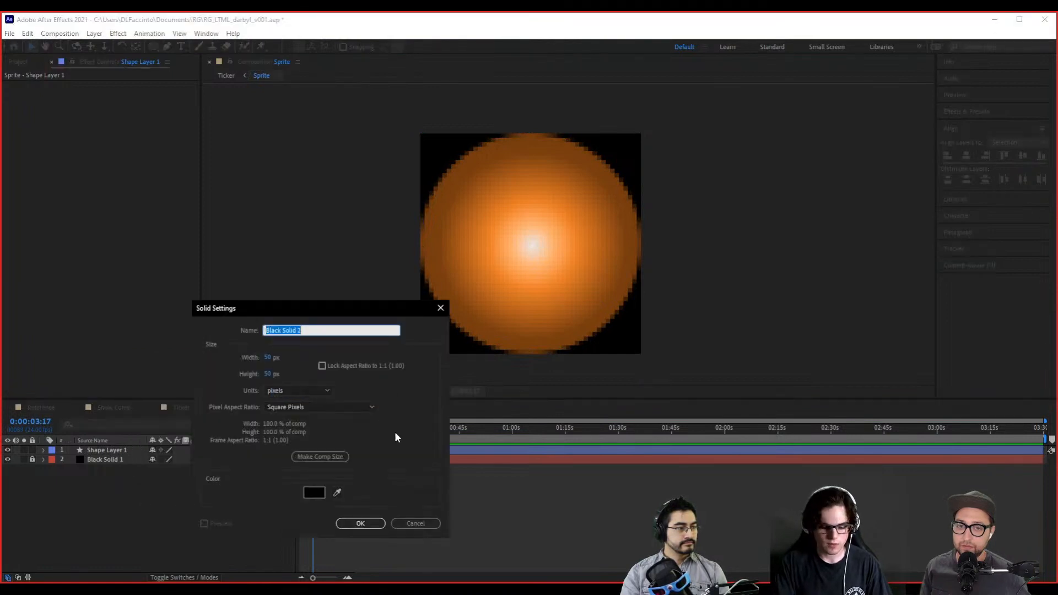
type("Color")
key("Return")
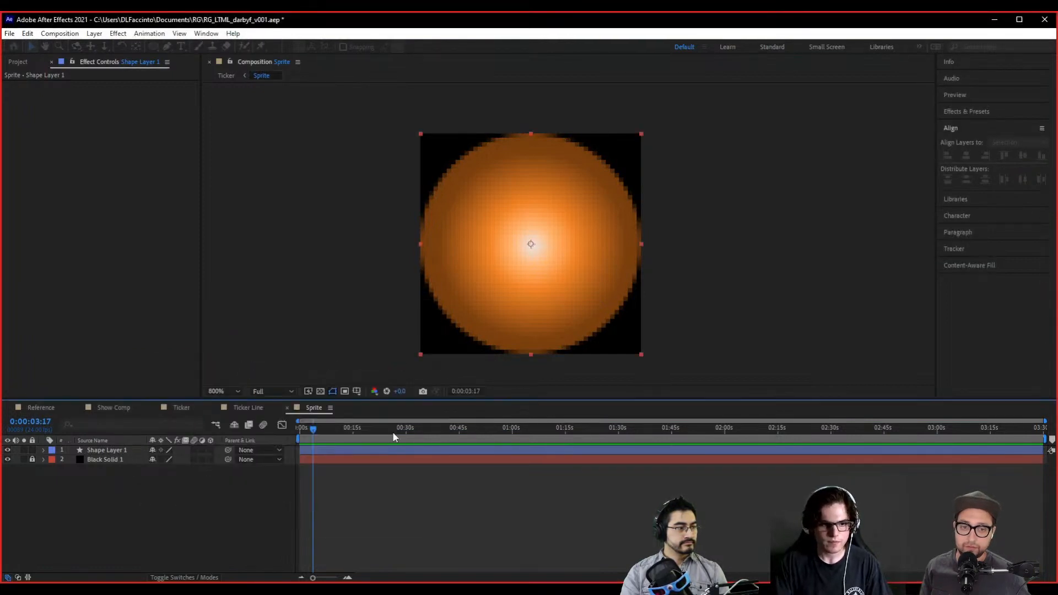
- Apply Fractal Noise to the Fractal solid and set its noise type to Block
key("ctrl+space")
type("fr")
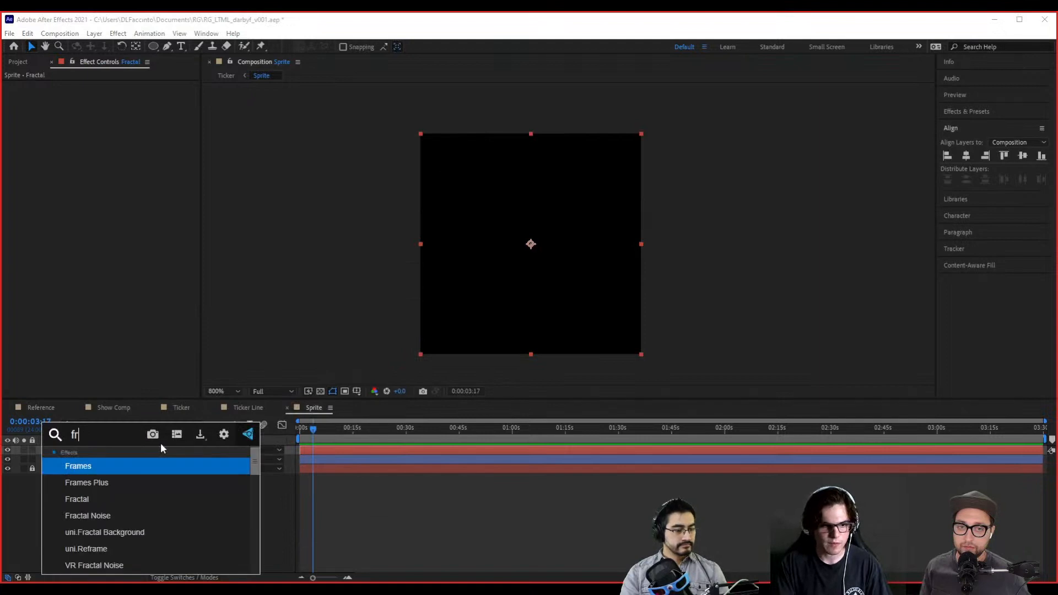
type("ac")
key("Down")
key("Return")
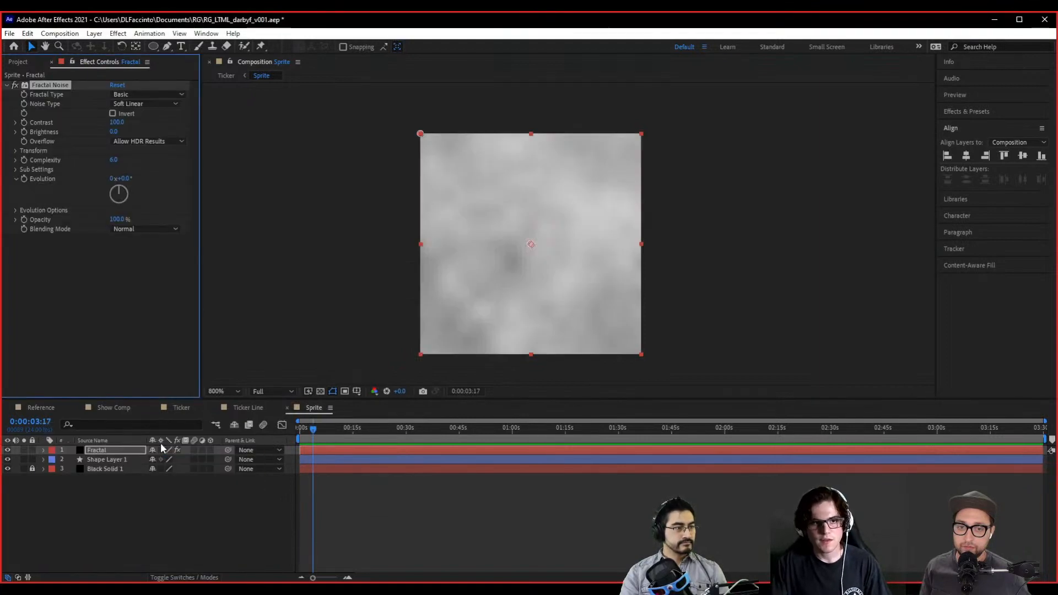
left_click(154, 104)
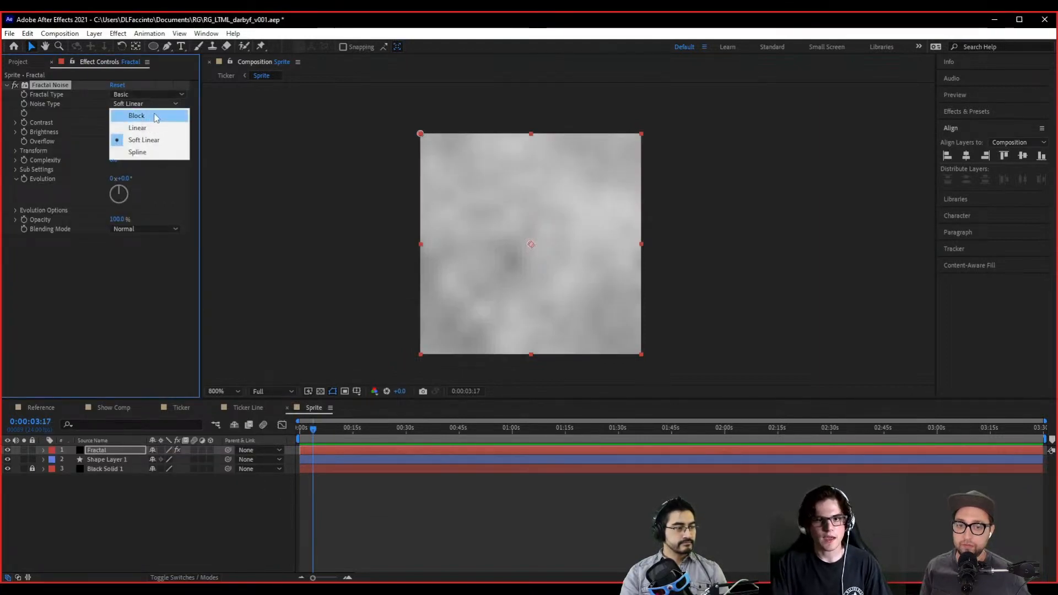
left_click(155, 115)
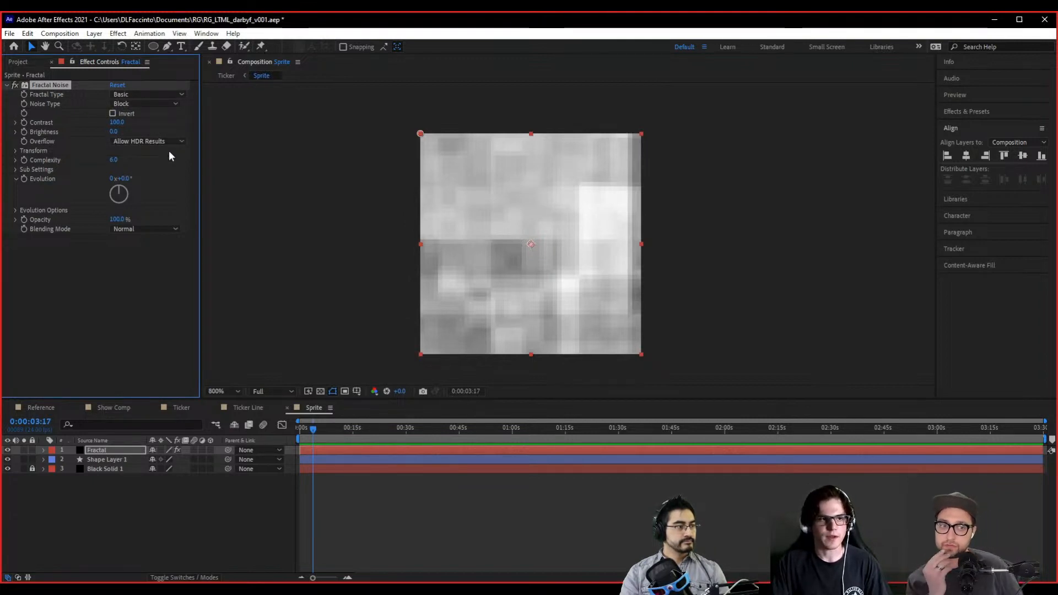
left_click_drag(115, 159, 146, 164)
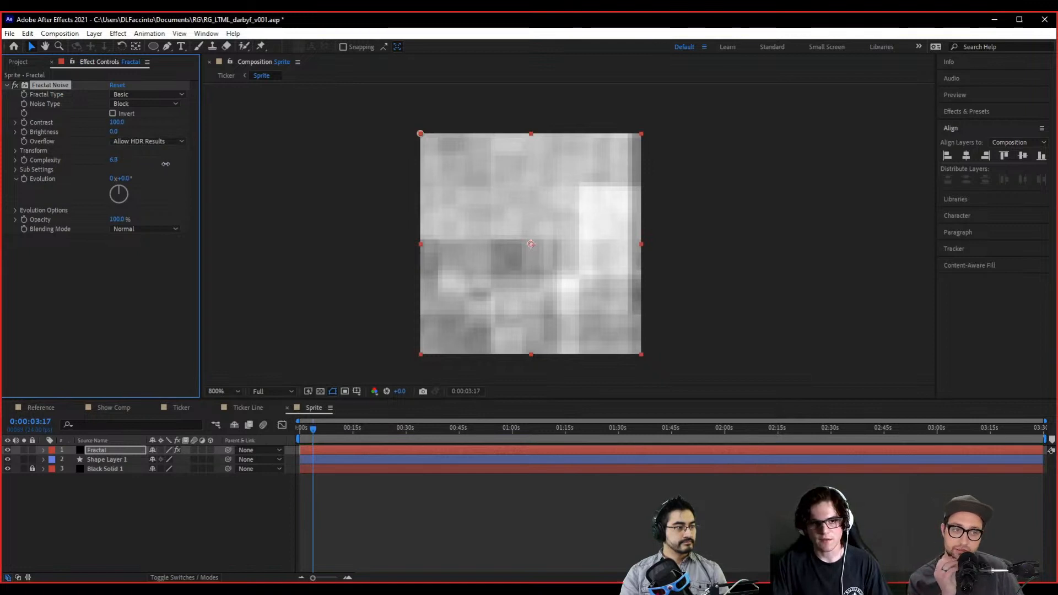
- Set the Fractal layer's blending mode to Multiply so the noise textures the orange circle
left_click(185, 577)
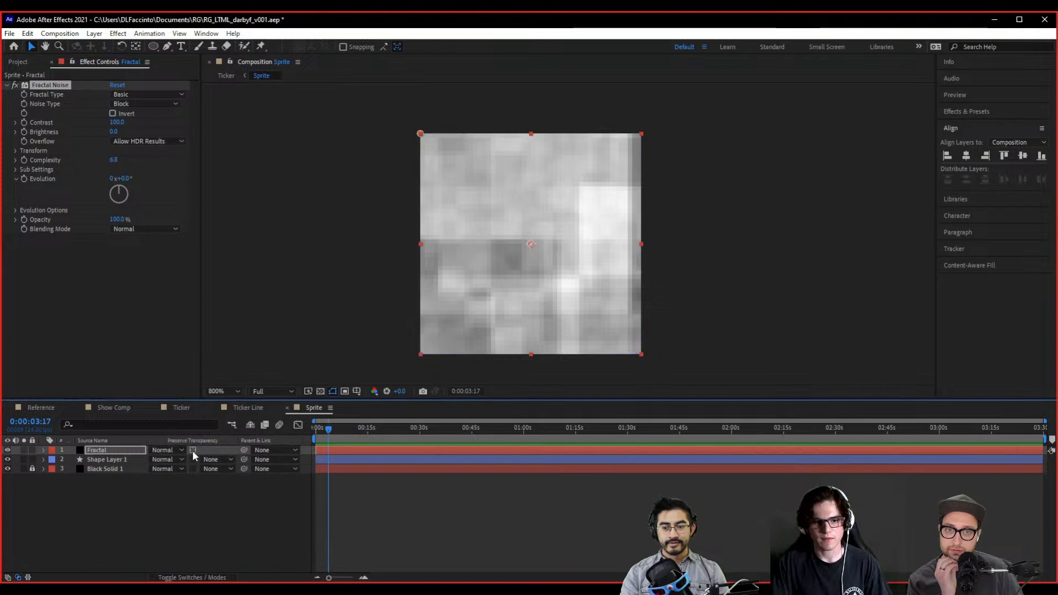
left_click(118, 451)
left_click(165, 450)
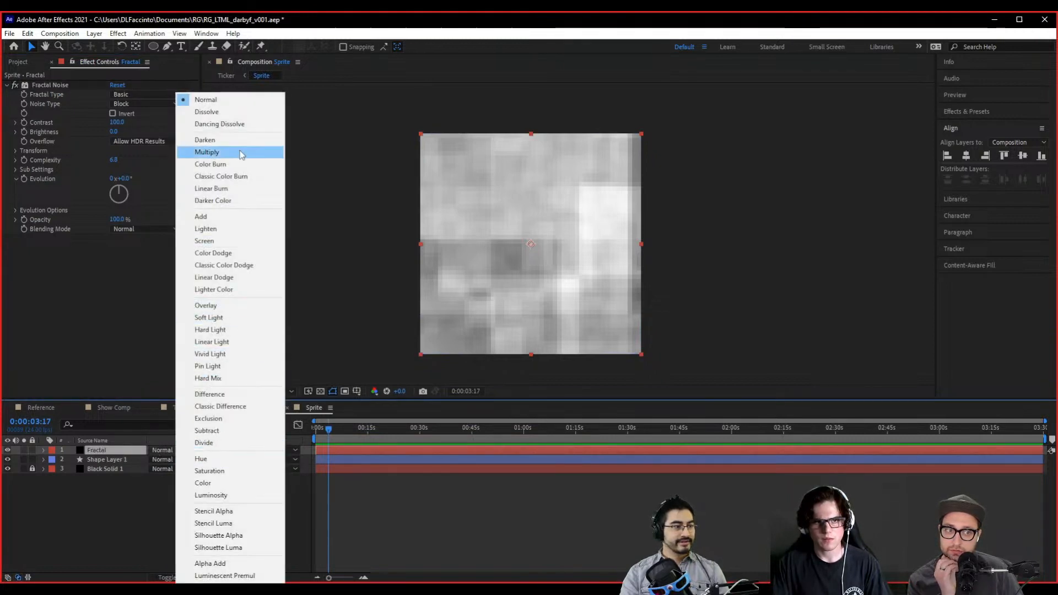
left_click(239, 154)
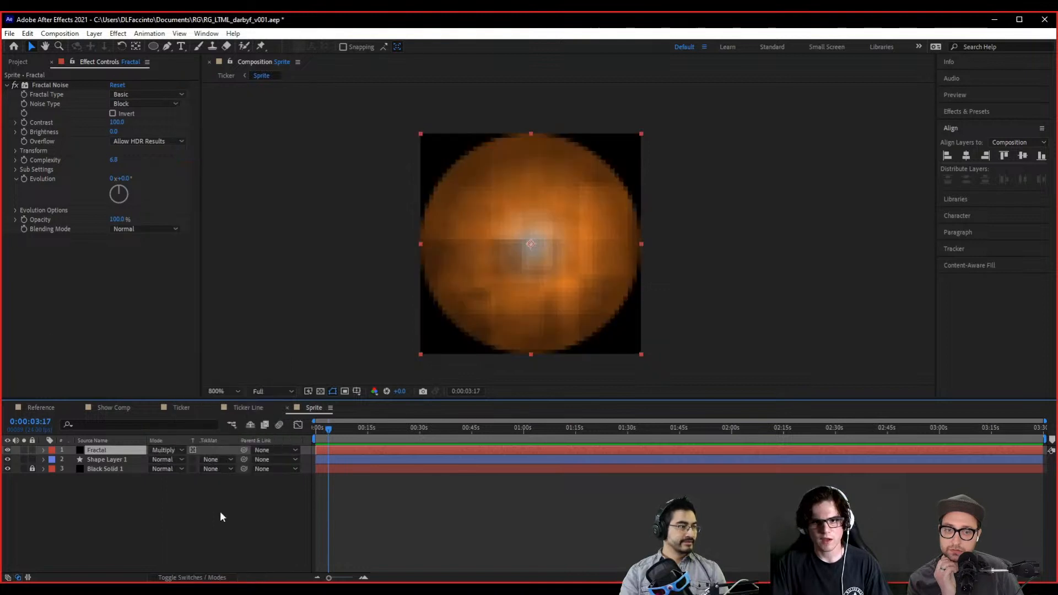
- Set the Fractal Noise contrast to 126
left_click(88, 450)
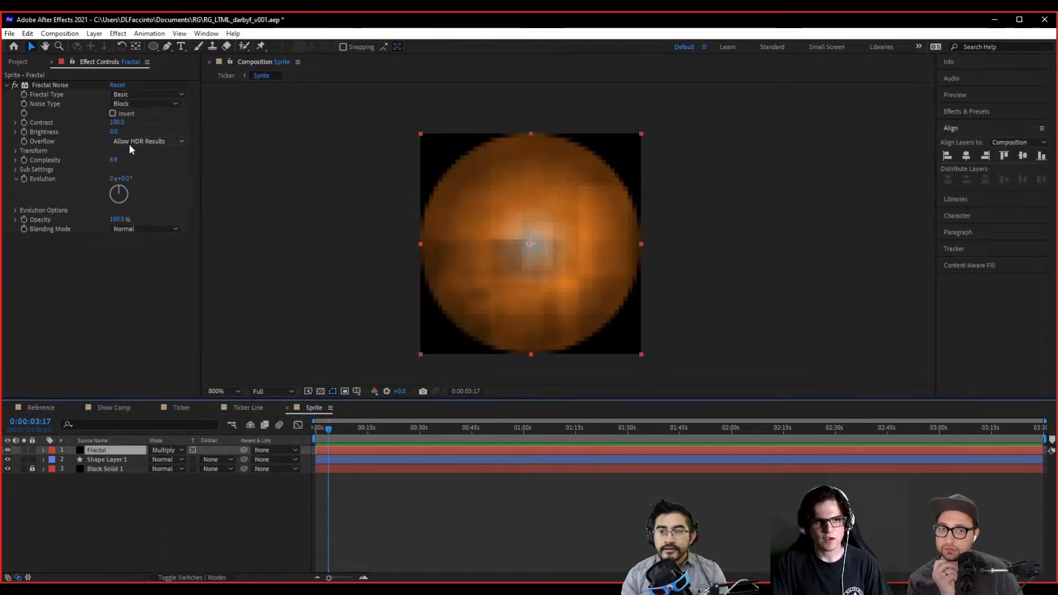
left_click_drag(119, 219, 153, 215)
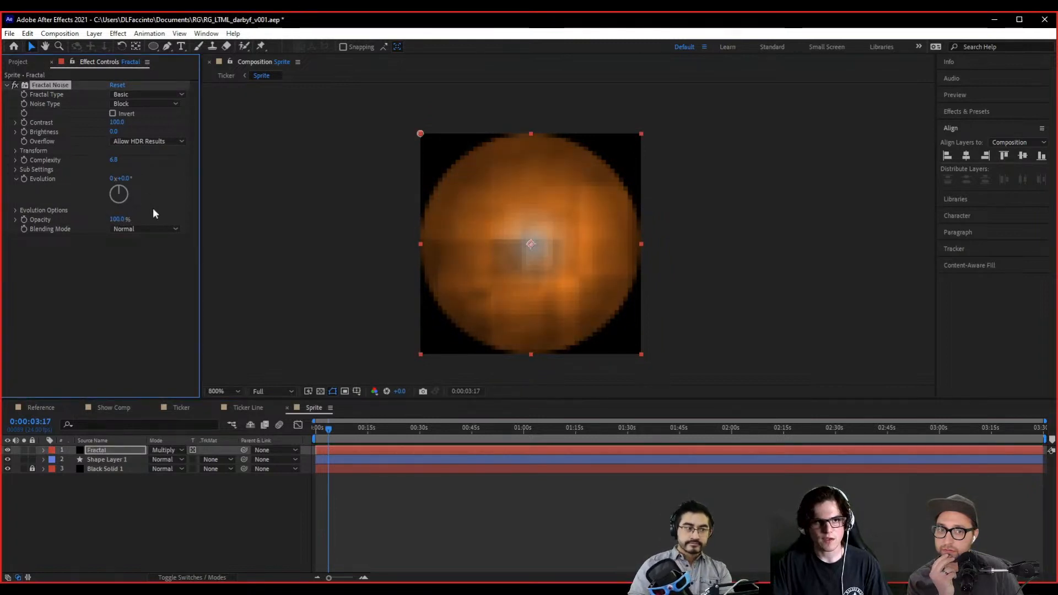
left_click_drag(116, 122, 141, 133)
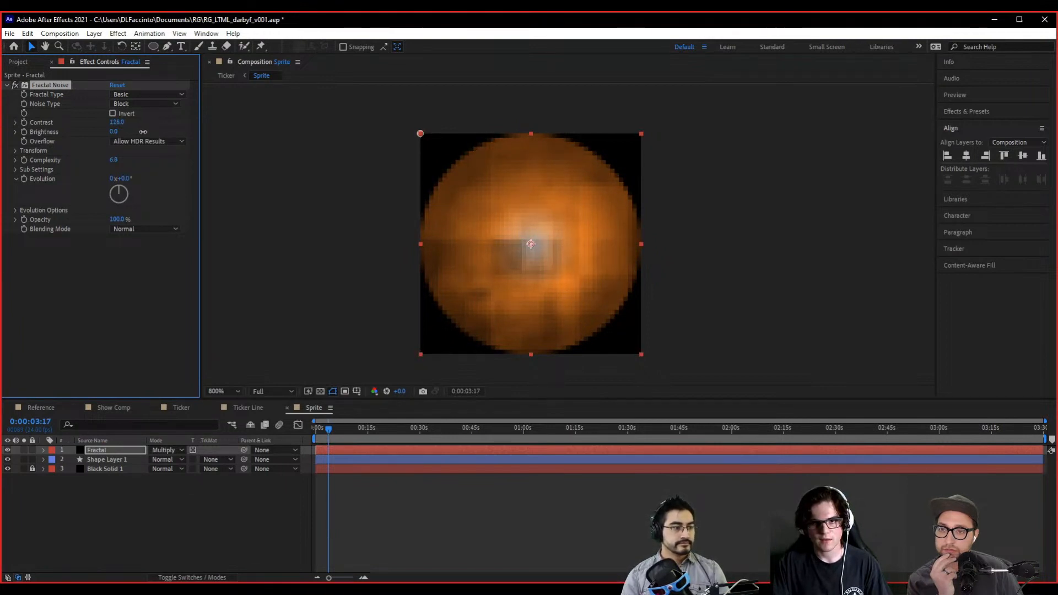
left_click(286, 334)
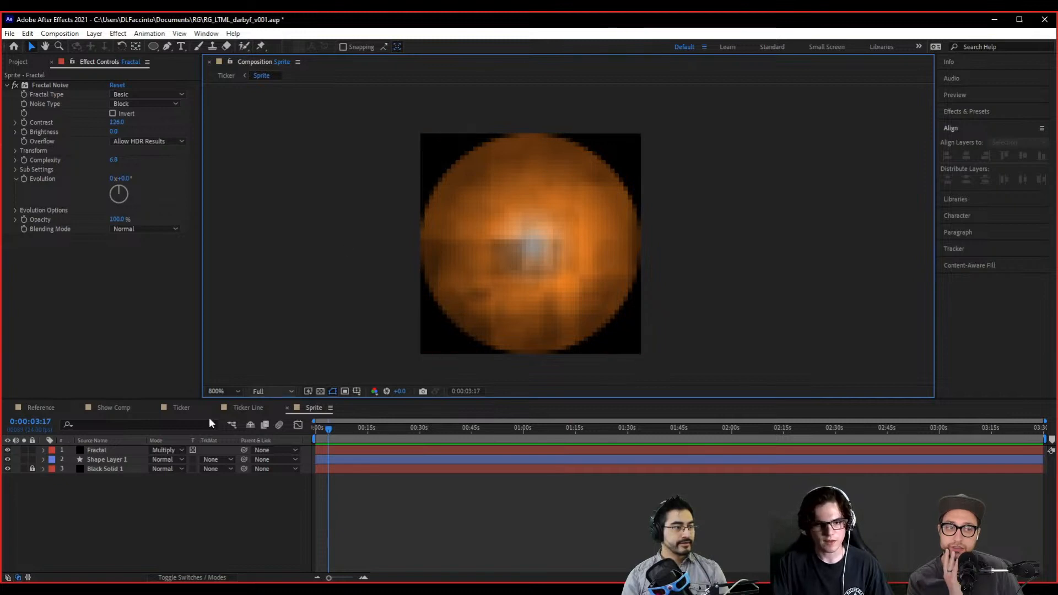
- Return to the Ticker composition and change the Form layer's particle type to Sprite
left_click(228, 427)
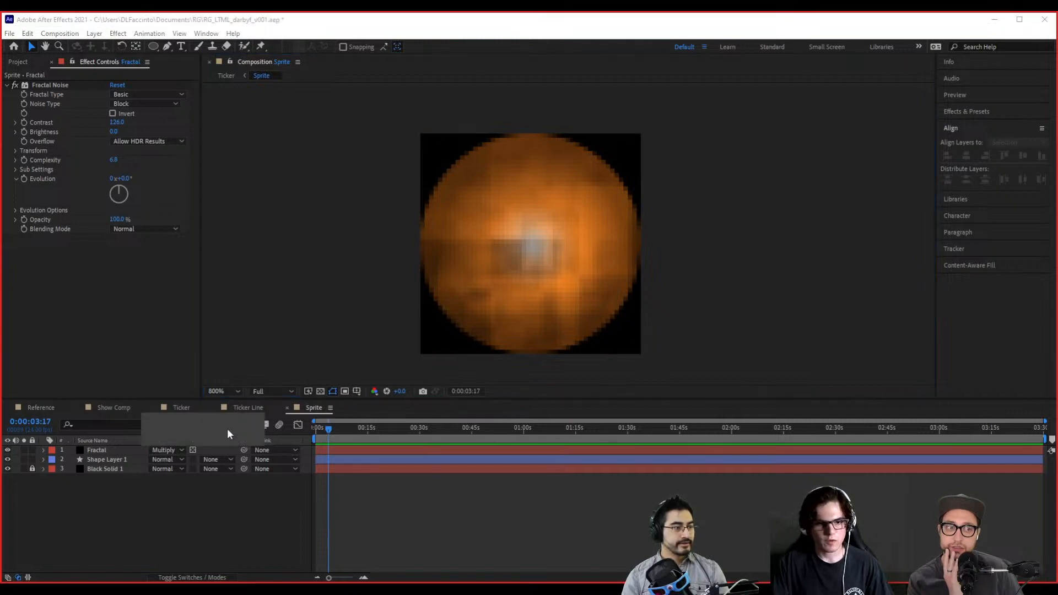
left_click(167, 429)
left_click(110, 458)
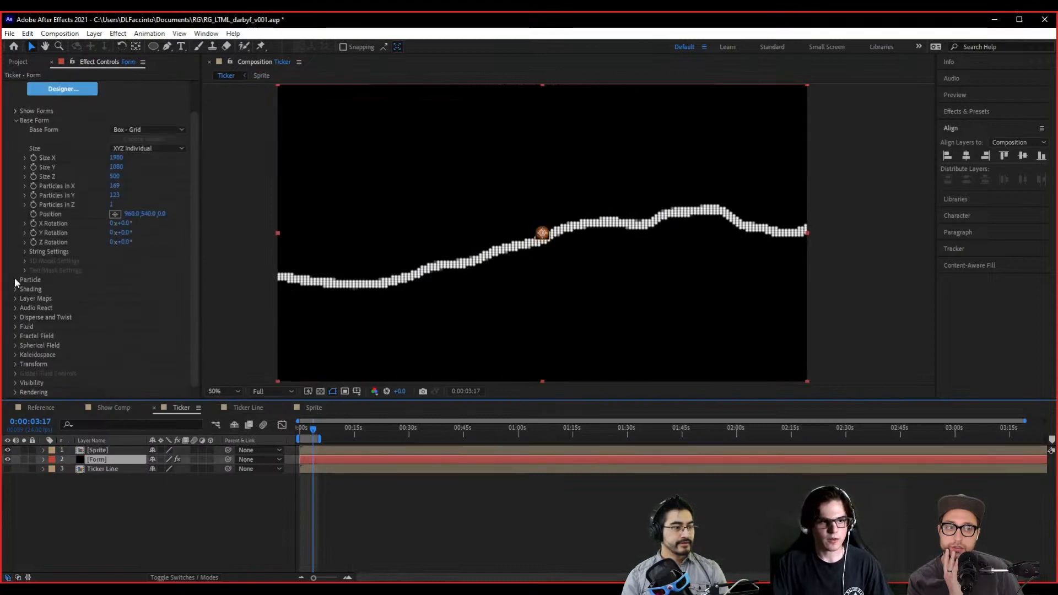
left_click(16, 279)
scroll(6, 297, "down", 3)
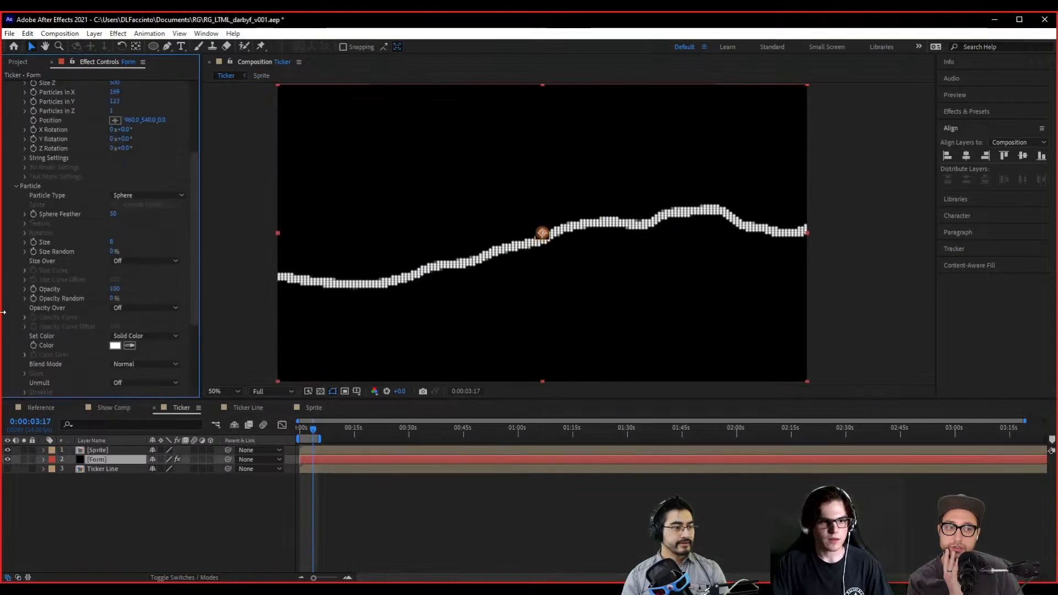
left_click(140, 197)
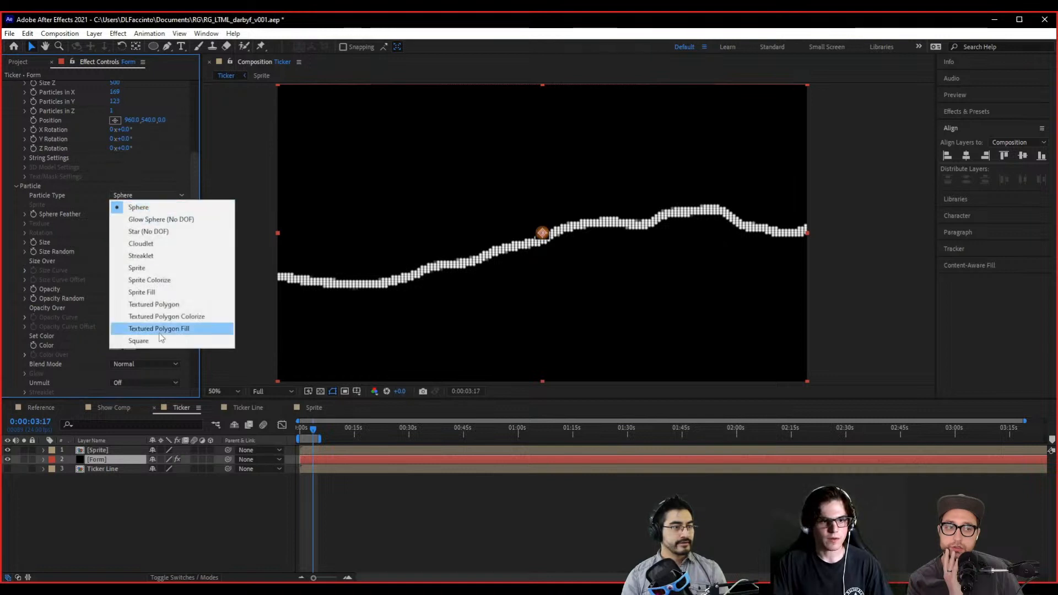
left_click(147, 268)
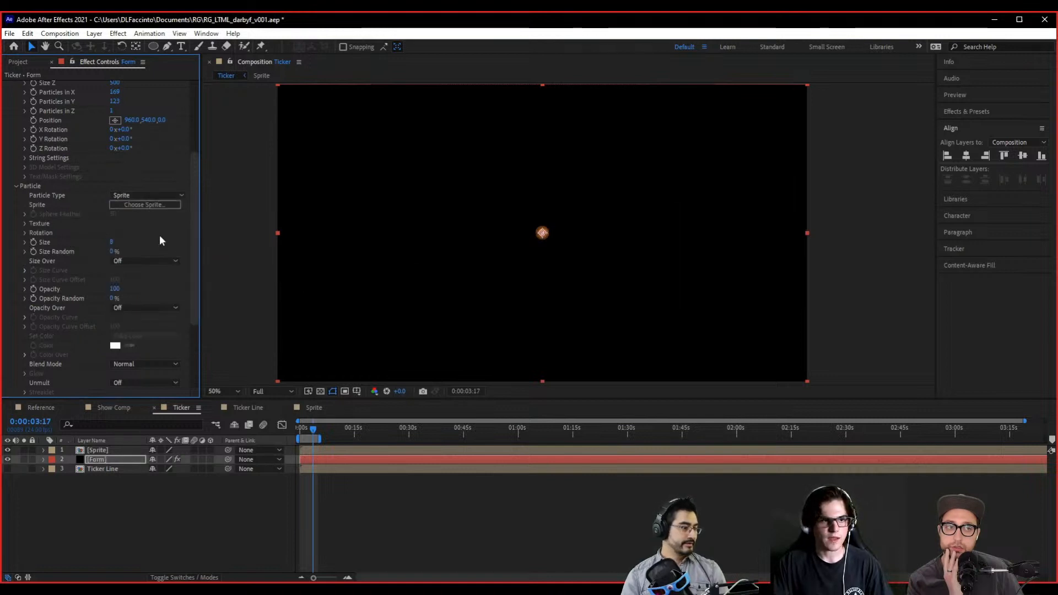
- Assign the Sprite layer as Form's particle texture and hide that layer in the Ticker composition
left_click(24, 223)
left_click(116, 233)
left_click(142, 261)
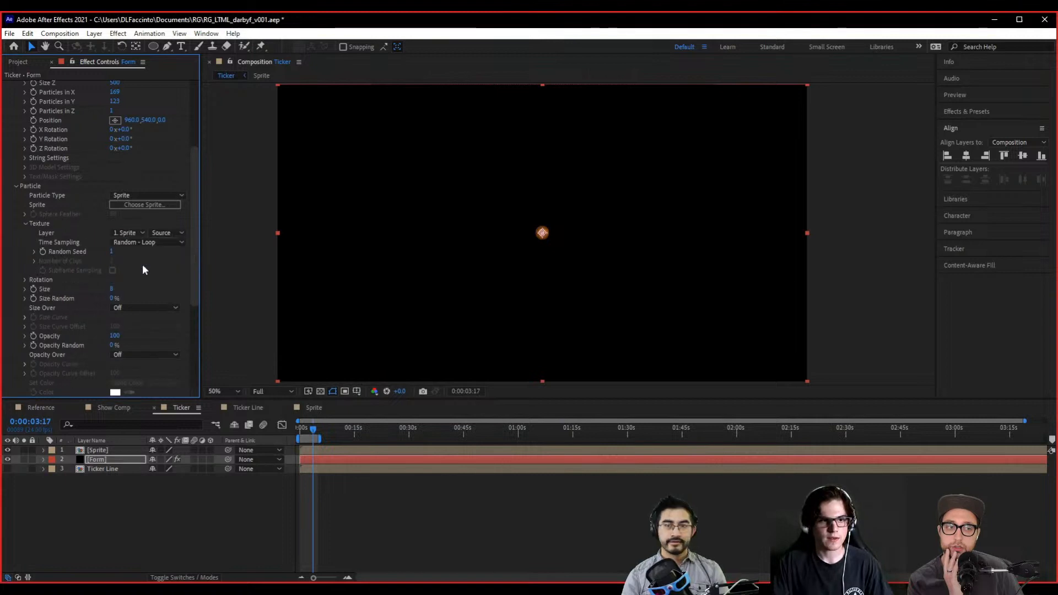
key("period")
key("period")
key("period")
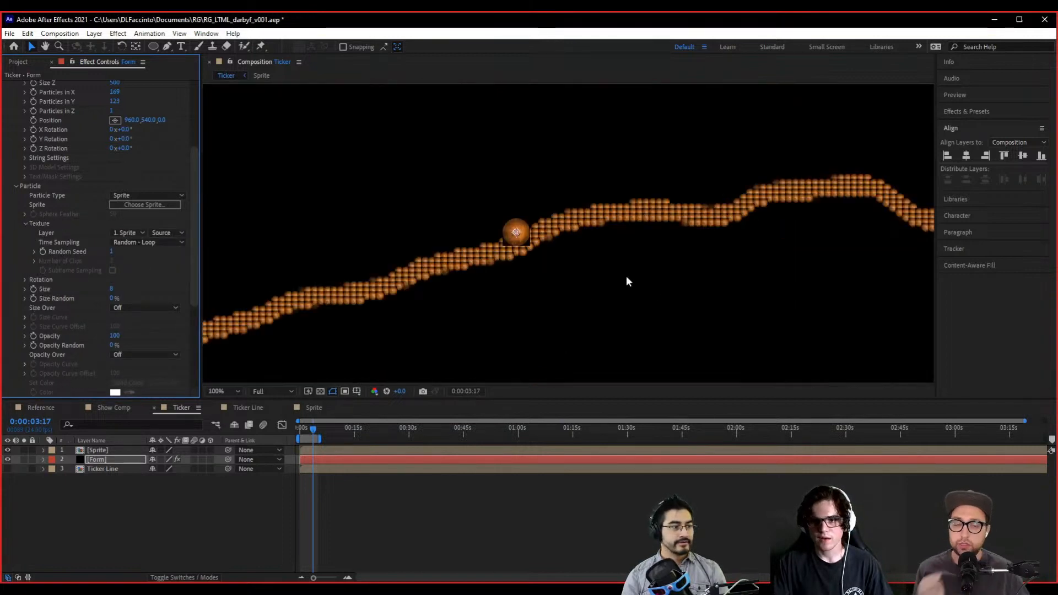
left_click(7, 450)
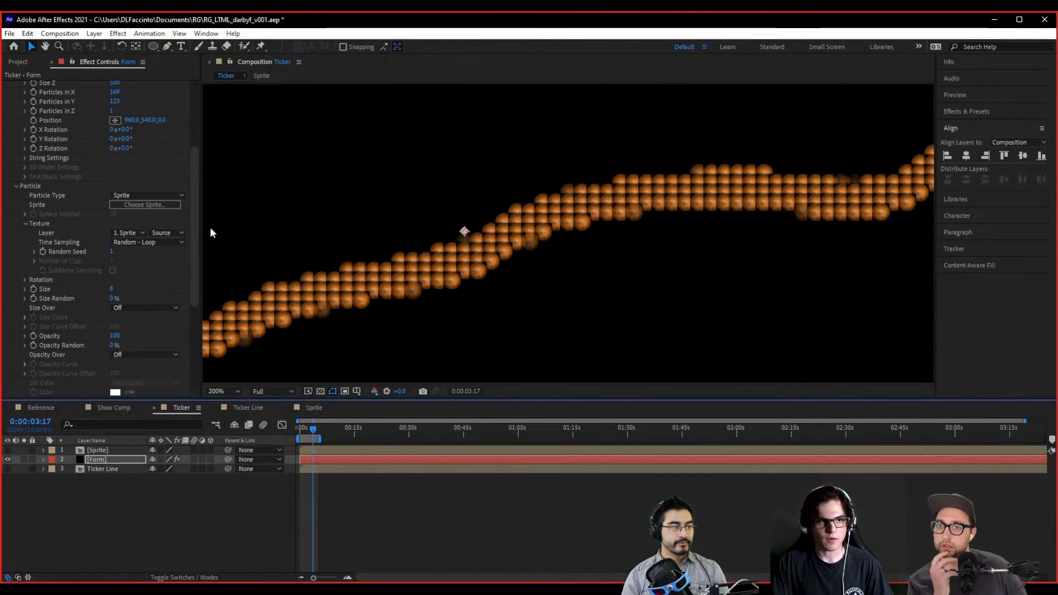
- Reduce the Form particle size to 5 and inspect the spacing between the dots up close
scroll(101, 276, "up", 4)
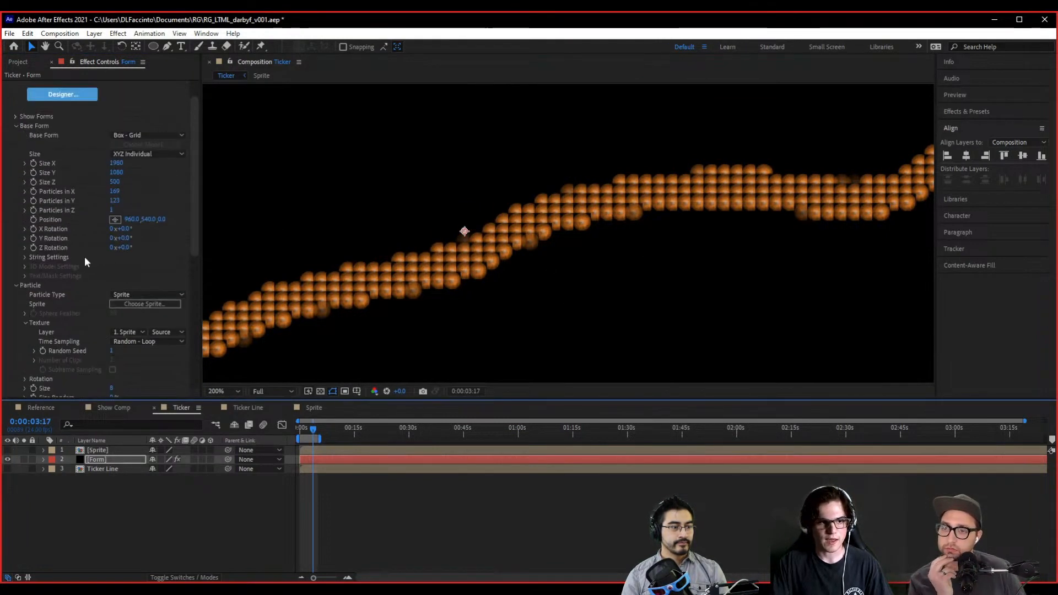
scroll(84, 261, "down", 5)
mouse_move(108, 264)
left_mouse_down()
mouse_move(87, 266)
mouse_move(99, 266)
left_mouse_up()
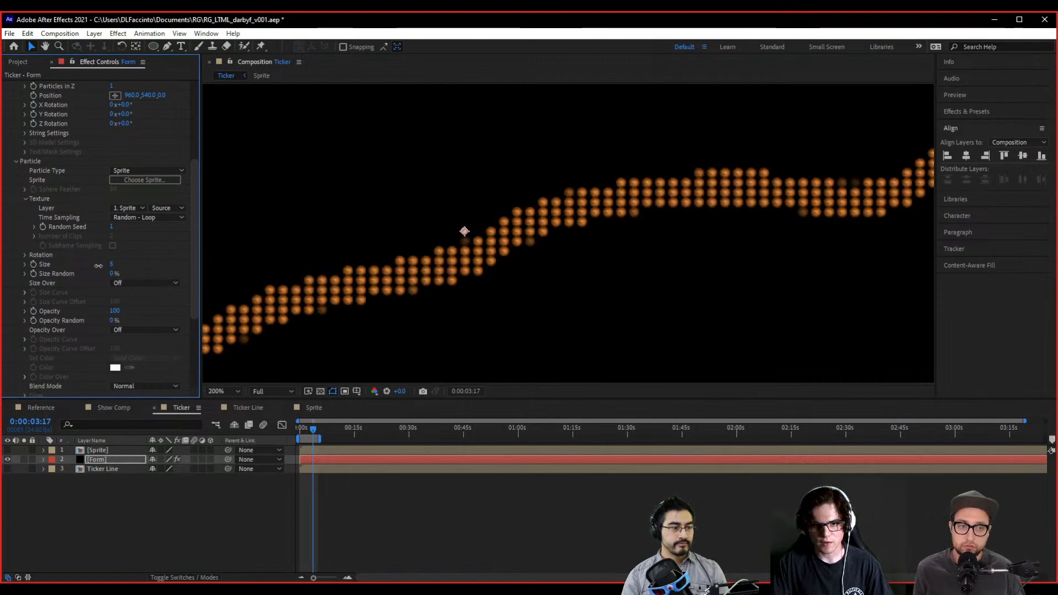
left_click_drag(98, 265, 98, 267)
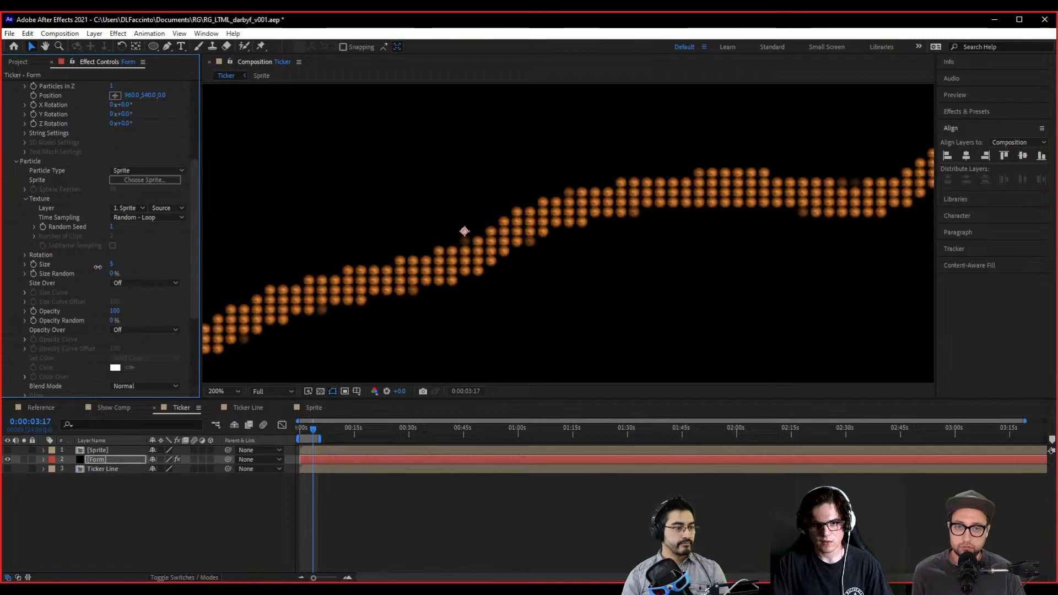
scroll(478, 272, "down", 3)
scroll(471, 275, "up", 1)
scroll(540, 323, "up", 8)
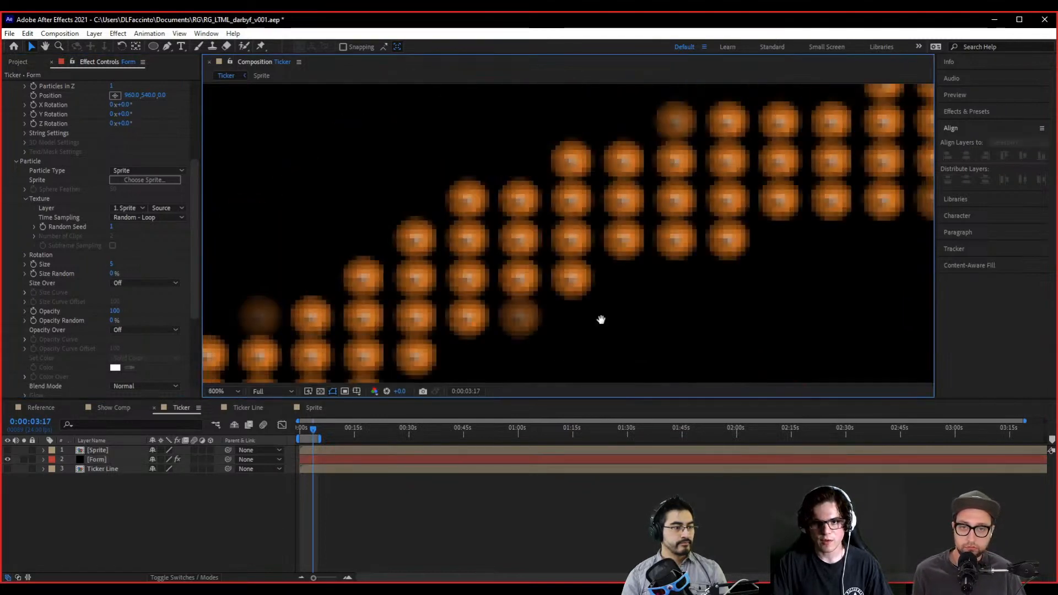
scroll(634, 296, "down", 10)
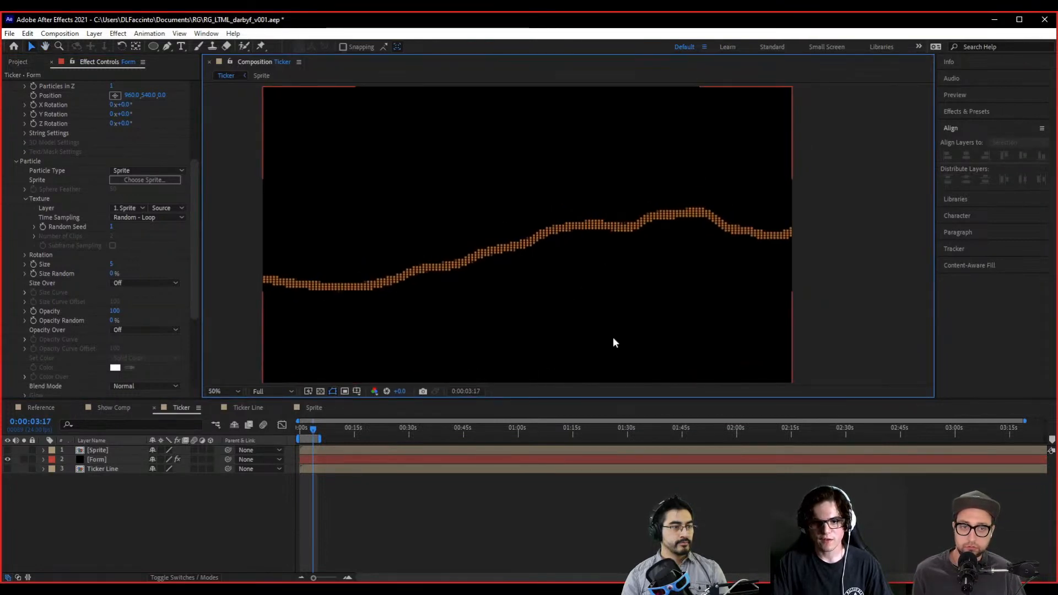
- Preview the ticker from the start and set the particles' Opacity Random to 40 %
left_click_drag(311, 429, 292, 431)
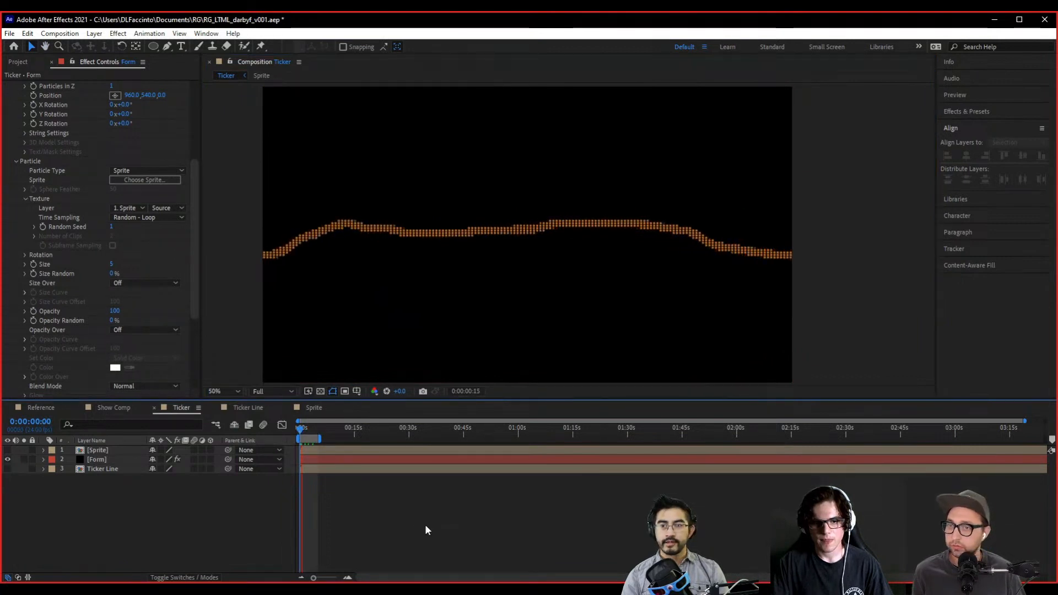
left_click_drag(114, 320, 146, 324)
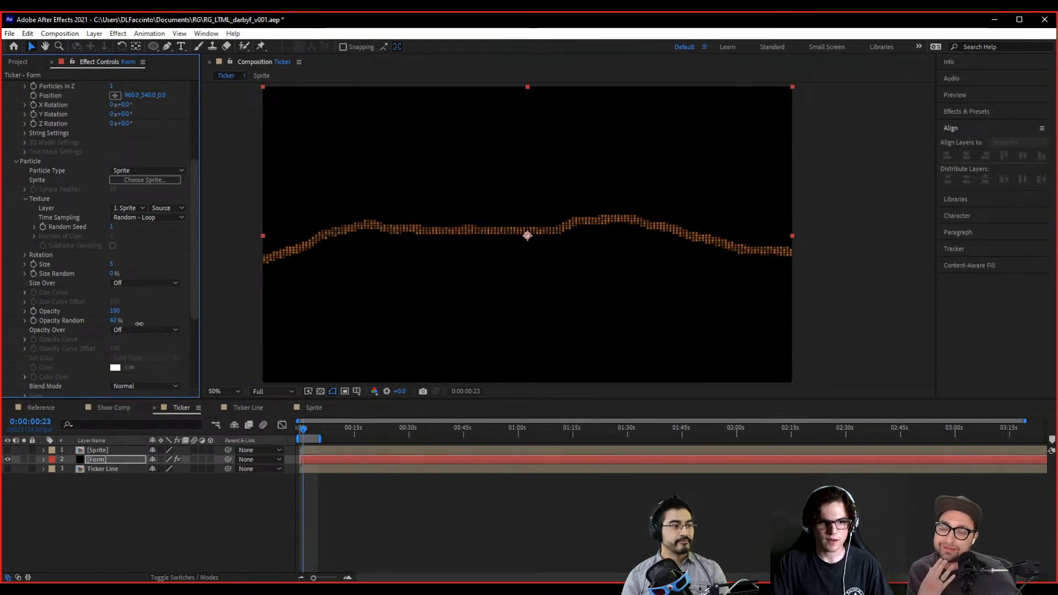
left_click_drag(139, 323, 137, 324)
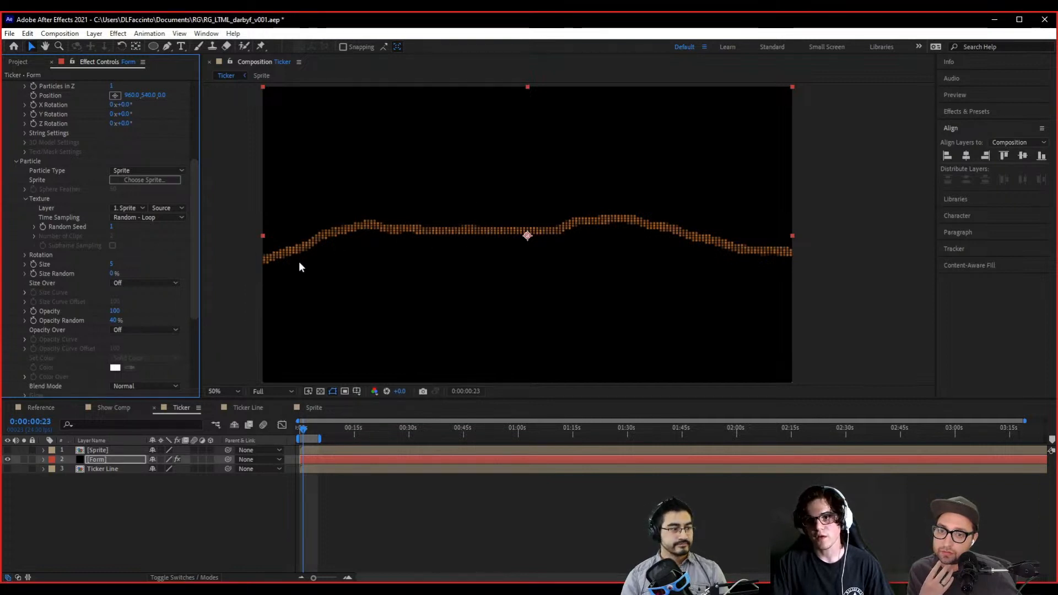
scroll(475, 233, "up", 2)
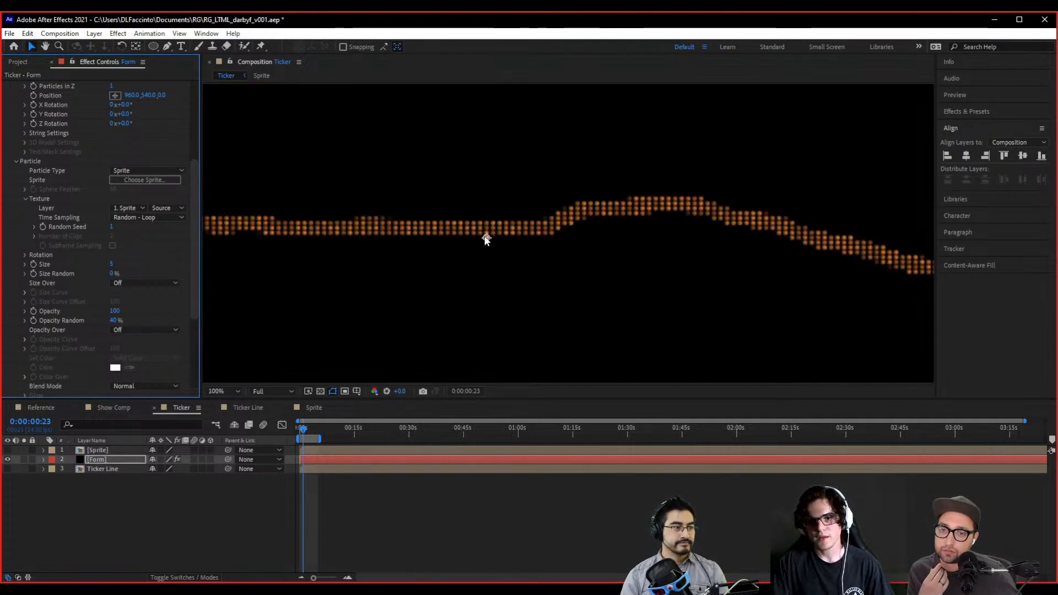
left_click_drag(462, 235, 545, 255)
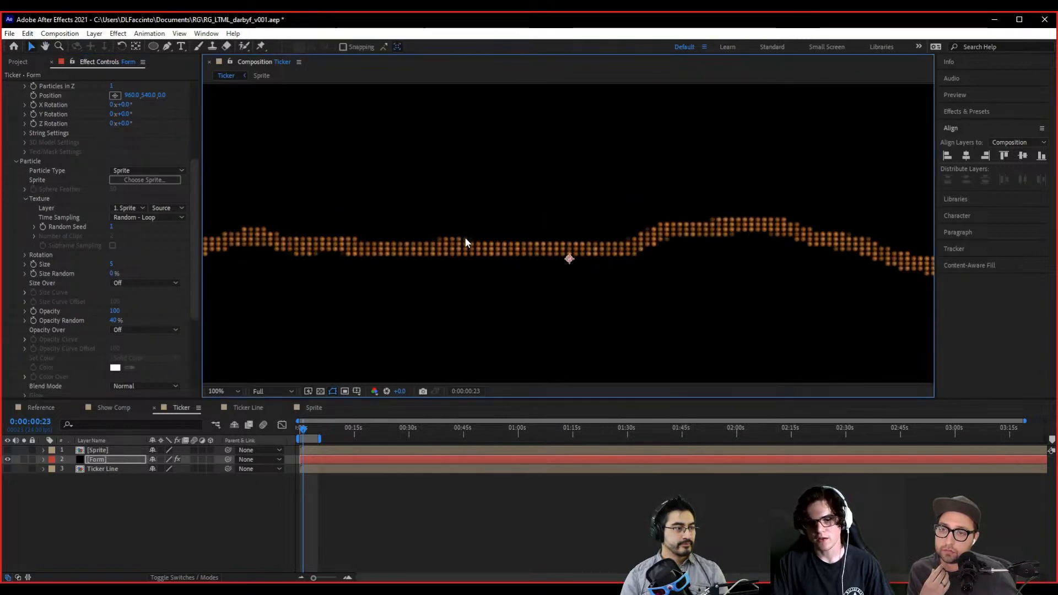
- Play the ticker animation from the first frame to check the opacity variation across the whole line
left_click(305, 430)
left_click_drag(305, 428, 297, 429)
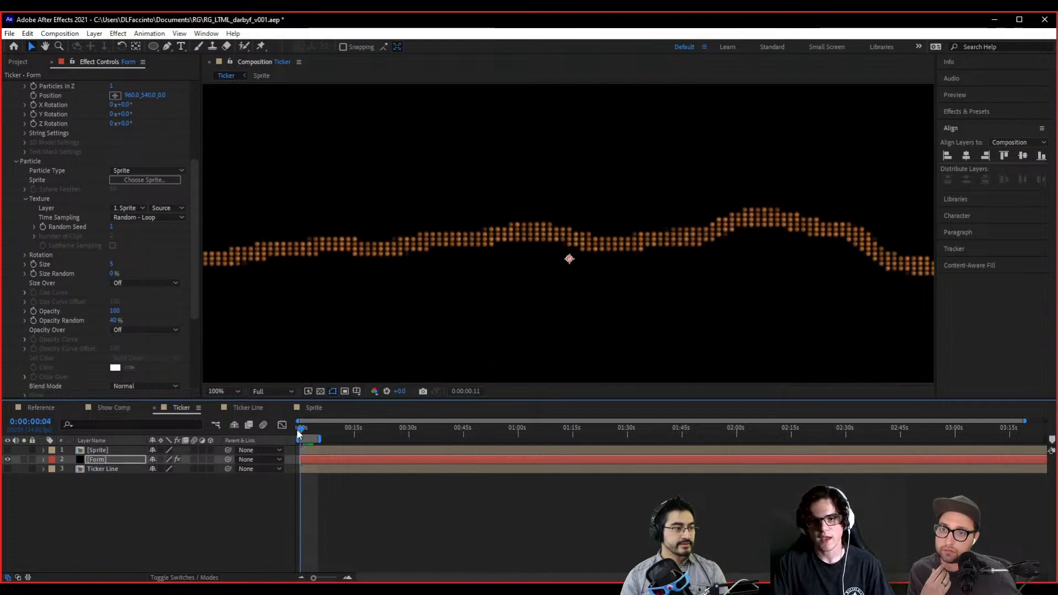
scroll(437, 312, "down", 4)
left_click(346, 303)
scroll(294, 287, "up", 2)
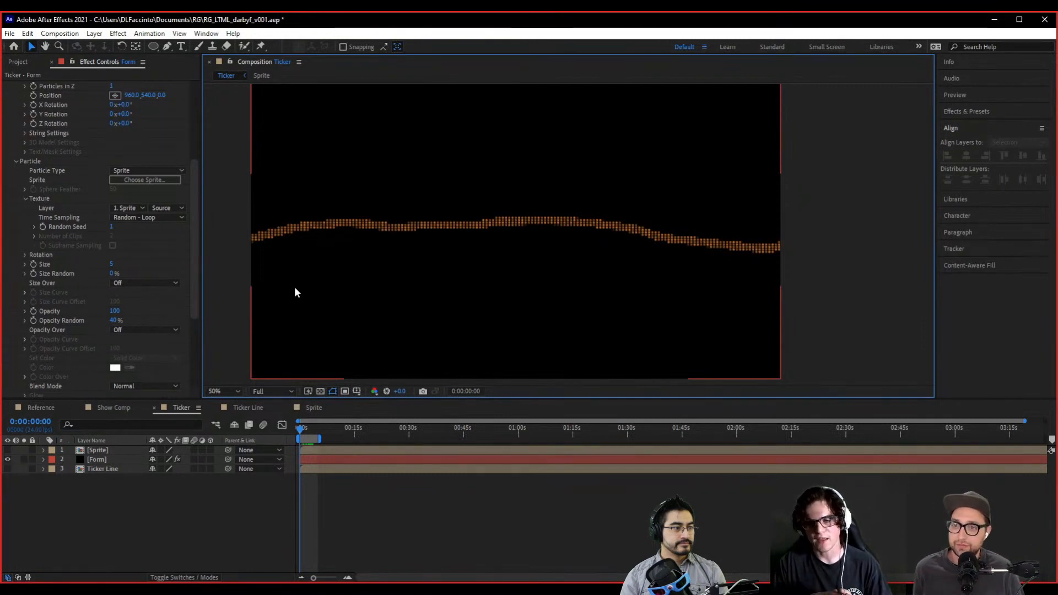
key("space")
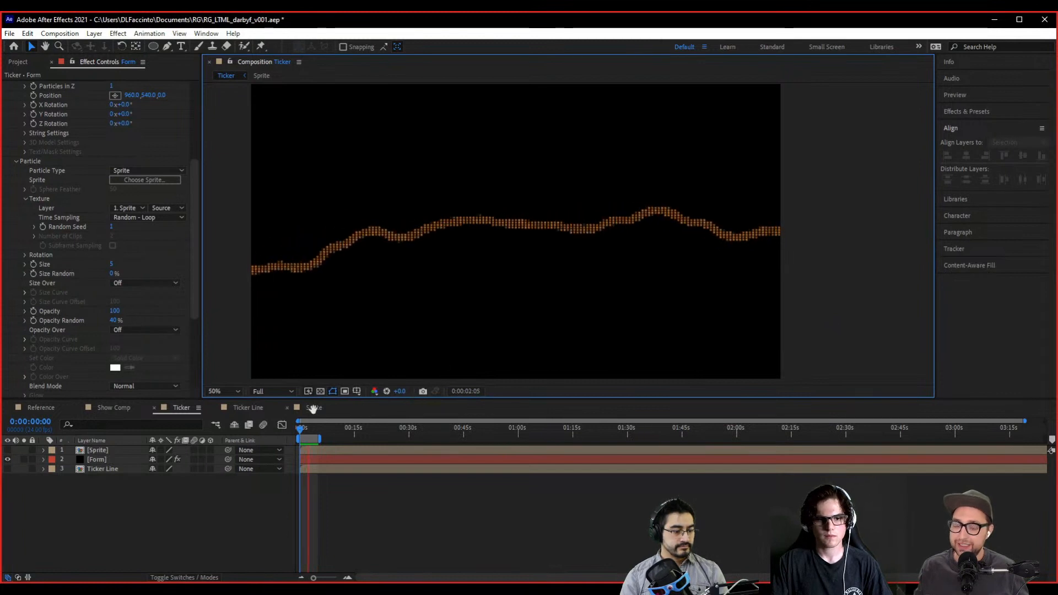
- Move the animation keyframe in the Ticker Line composition later in time to slow the line, and preview it in Ticker
double_click(107, 467)
key("u")
left_click_drag(342, 459, 369, 459)
left_click(183, 410)
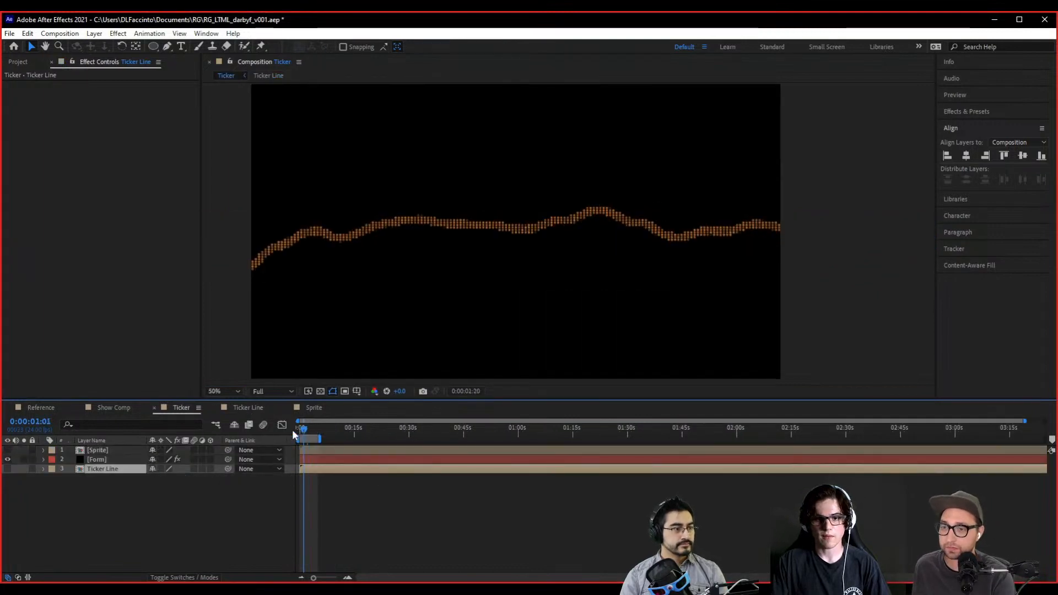
key("space")
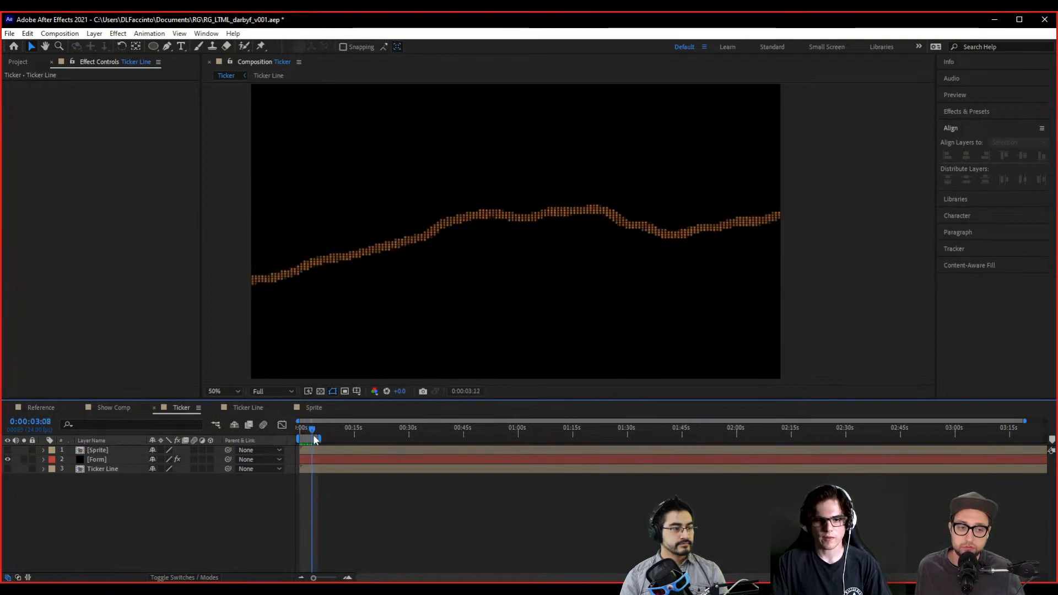
- Play the ticker animation in the Ticker composition and look through the Form layer's effect settings
key("space")
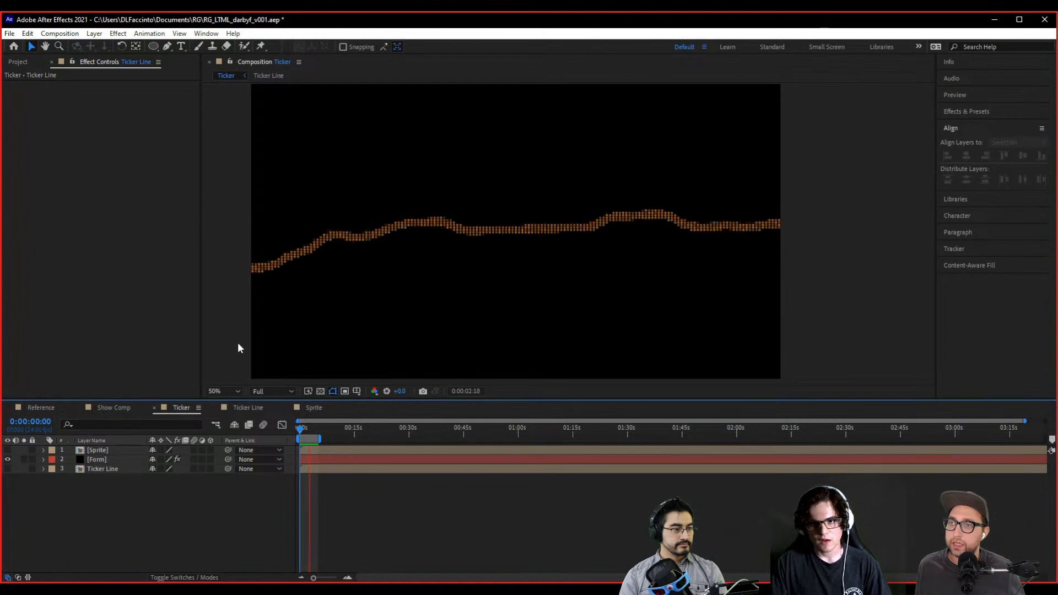
key("space")
mouse_move(399, 312)
left_mouse_down()
mouse_move(393, 344)
mouse_move(408, 323)
mouse_move(403, 312)
left_mouse_up()
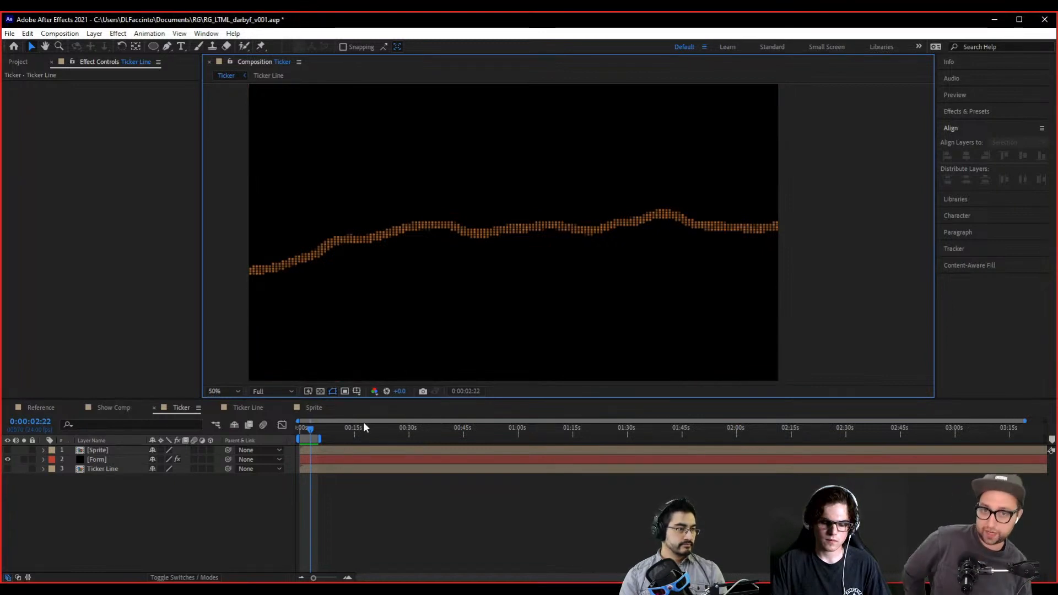
left_click(116, 459)
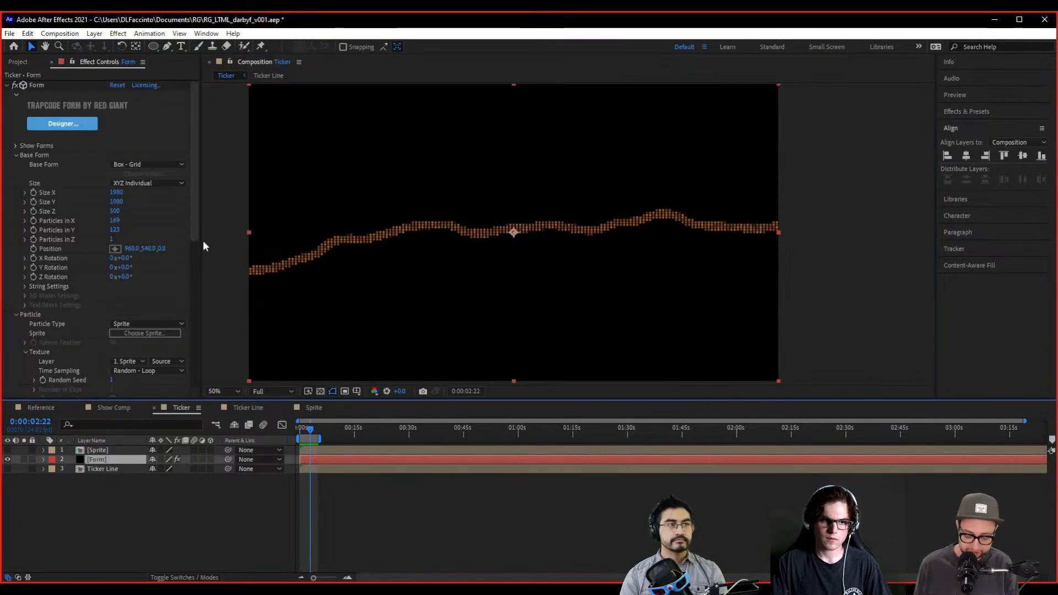
left_click_drag(196, 230, 197, 256)
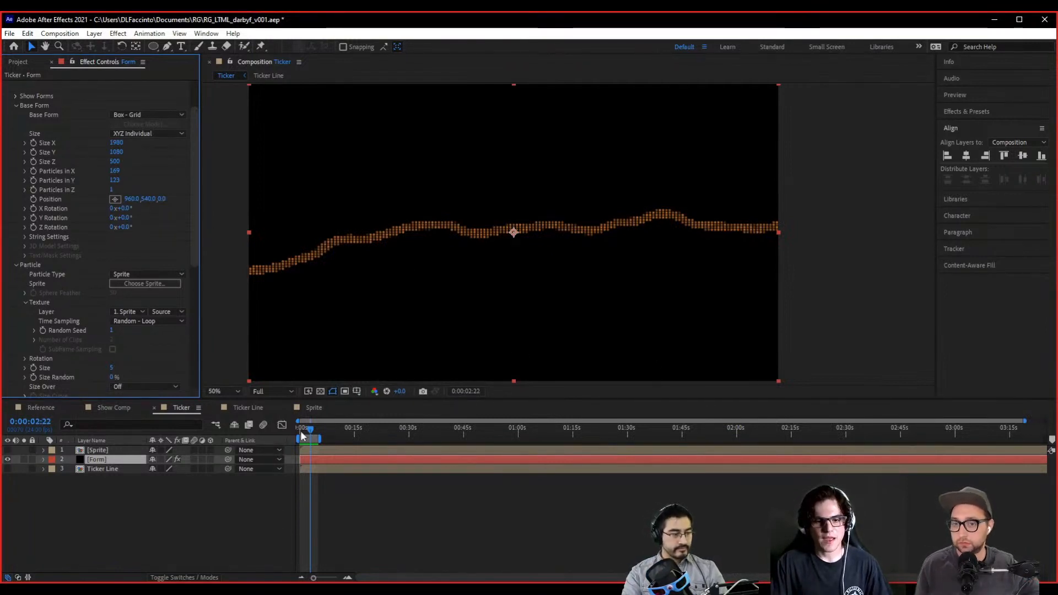
- Play the ticker from the first frame at a smaller view size to judge the line's speed
left_click_drag(311, 429, 282, 428)
scroll(654, 317, "down", 1)
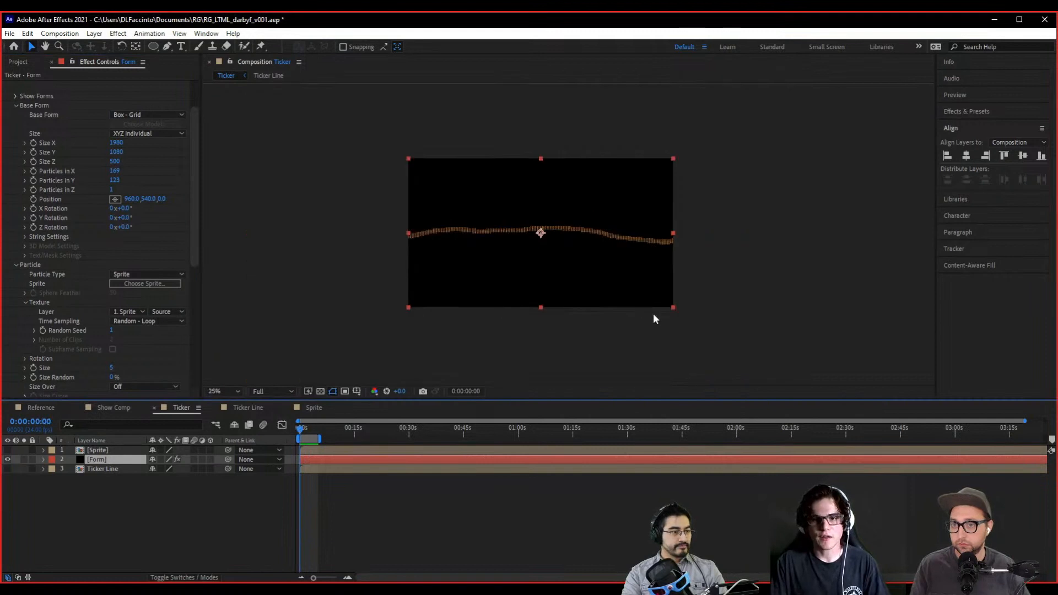
key("space")
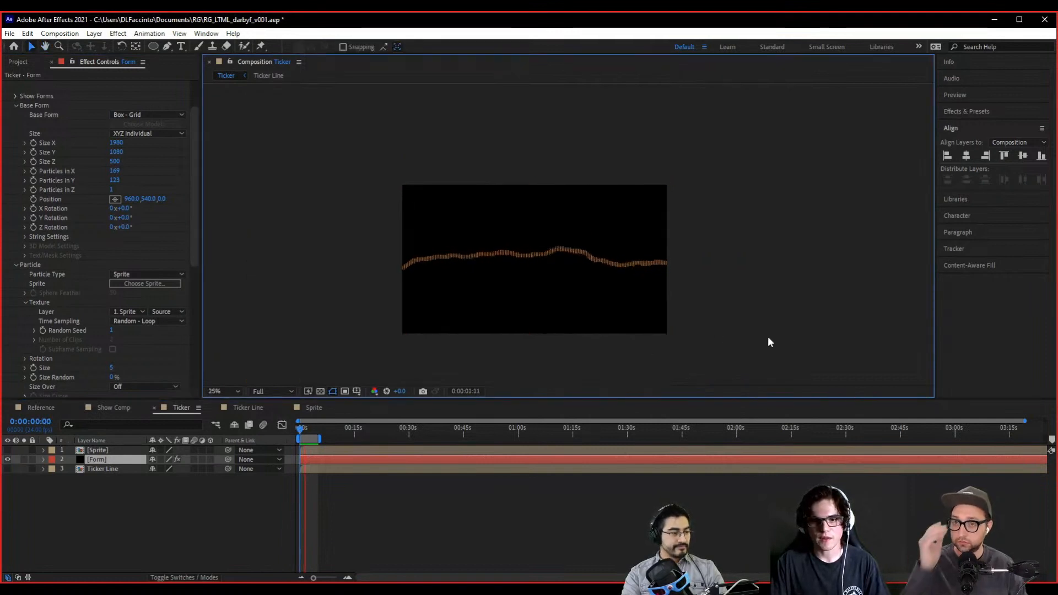
key("space")
- Move the end Position keyframe in Ticker Line earlier to about 7 seconds to speed up the line, and preview it in Ticker
left_click(250, 409)
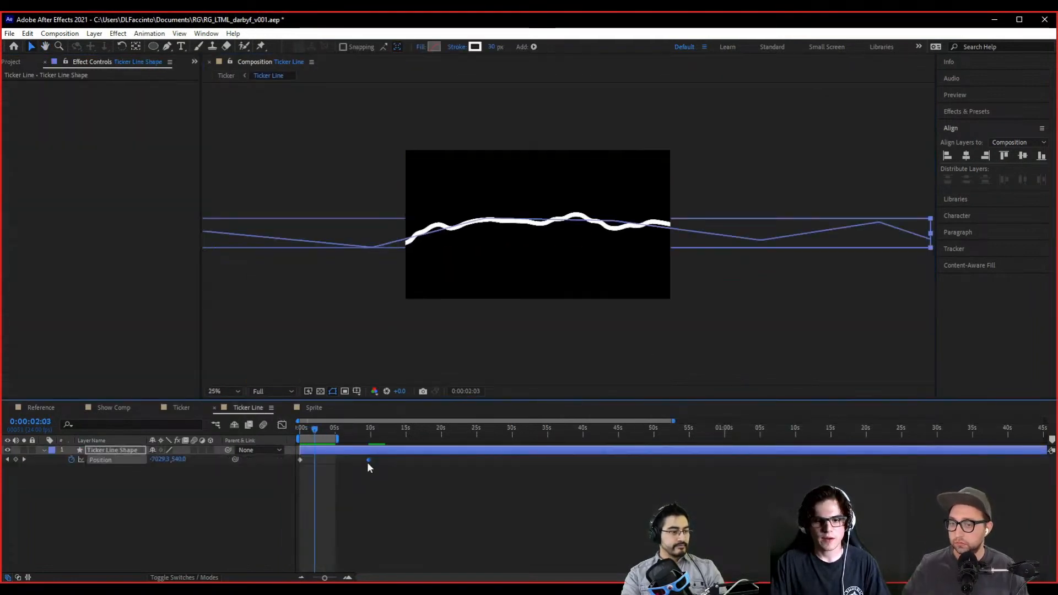
left_click_drag(368, 460, 348, 460)
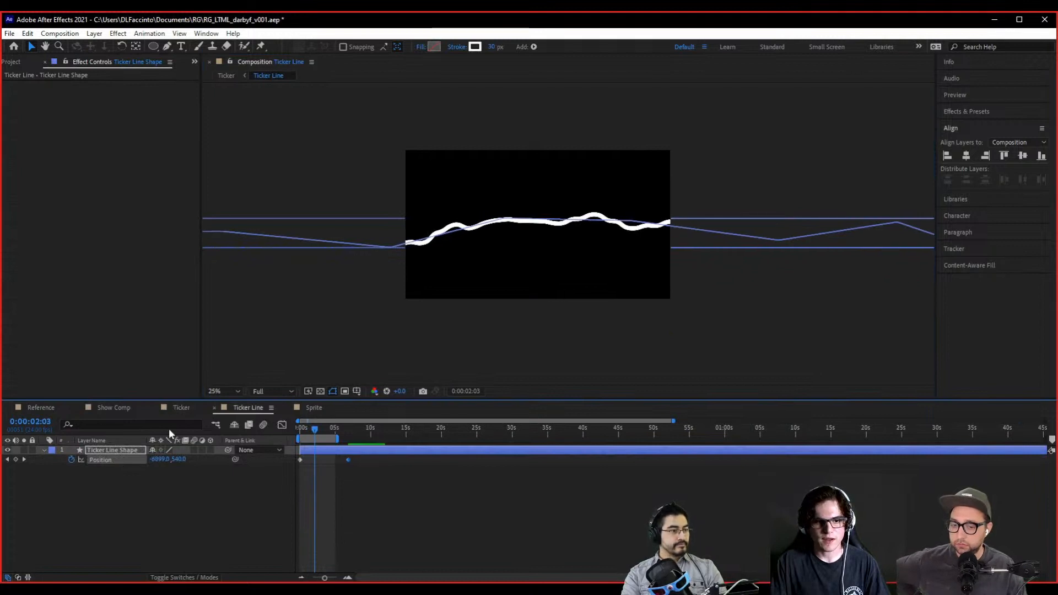
left_click(180, 408)
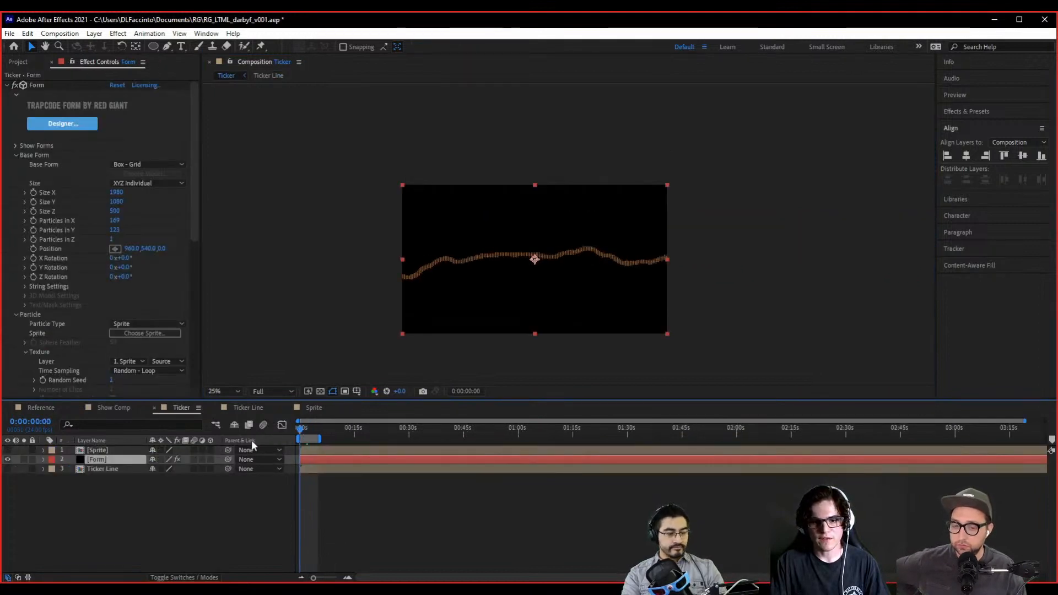
key("space")
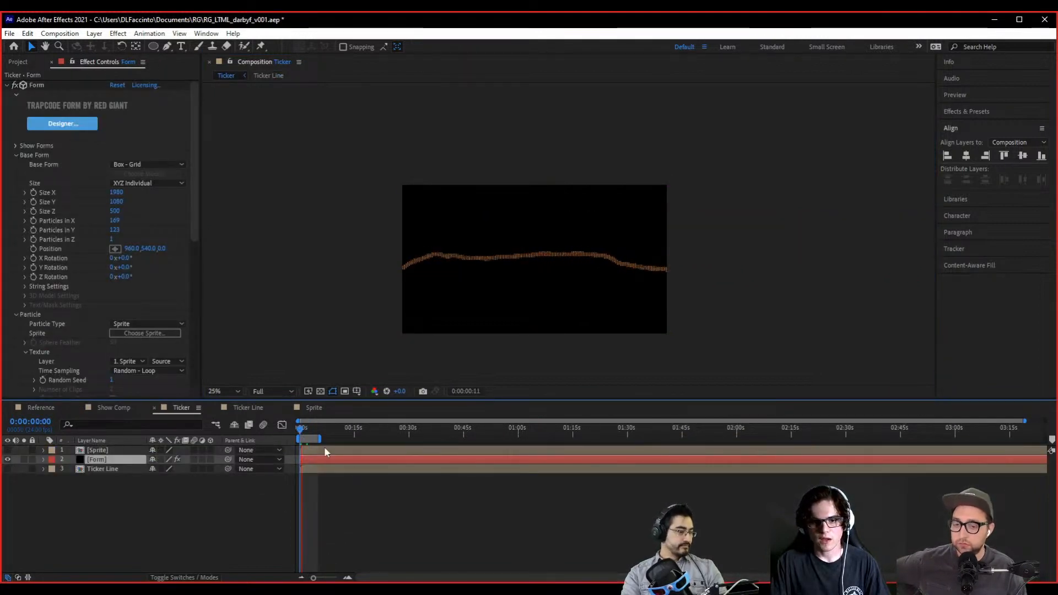
left_click(271, 391)
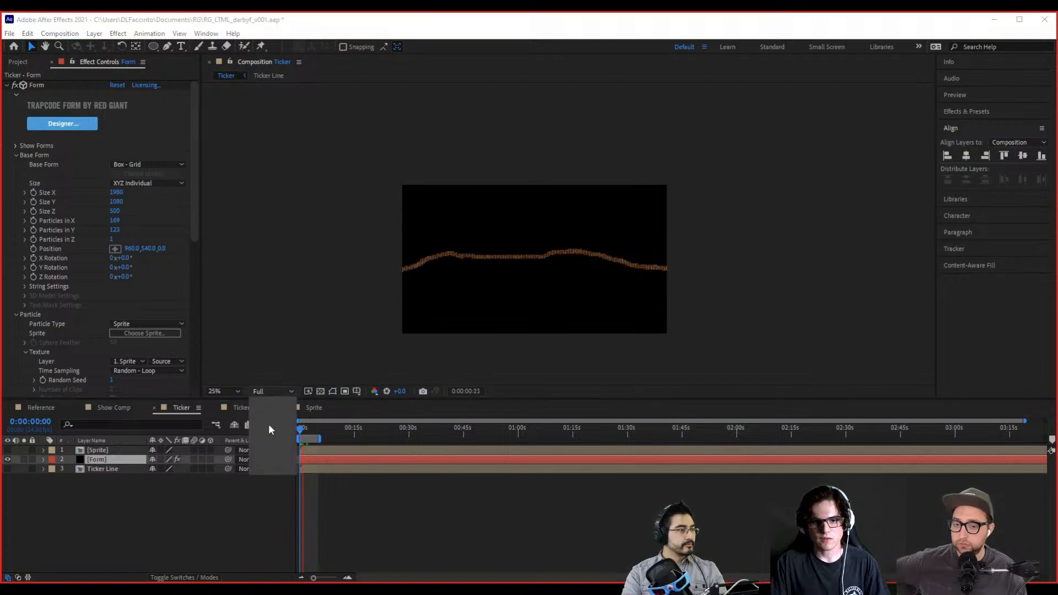
left_click(369, 498)
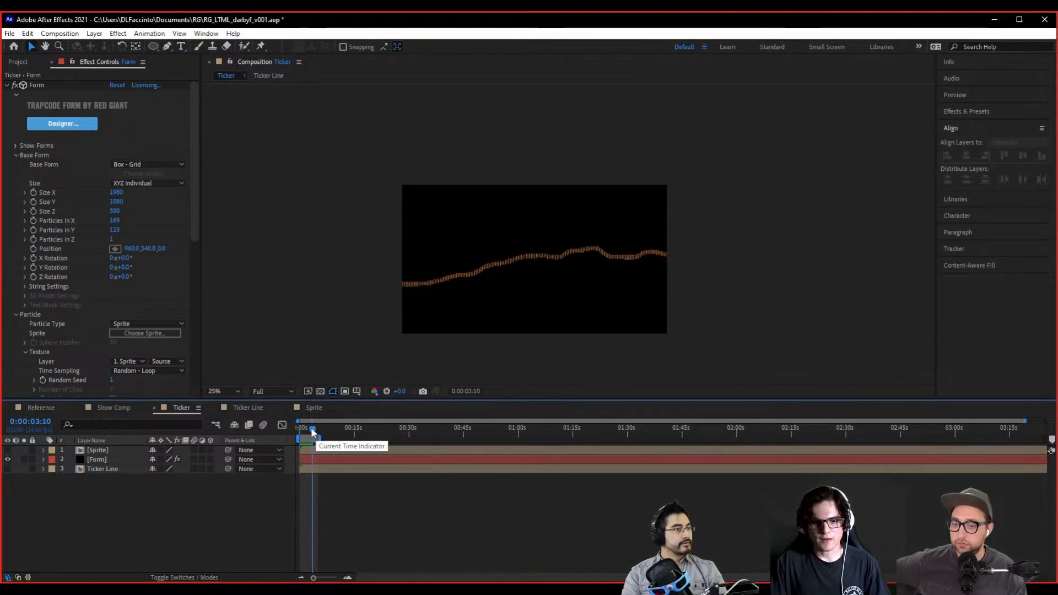
left_click(317, 430)
left_click_drag(317, 430, 288, 435)
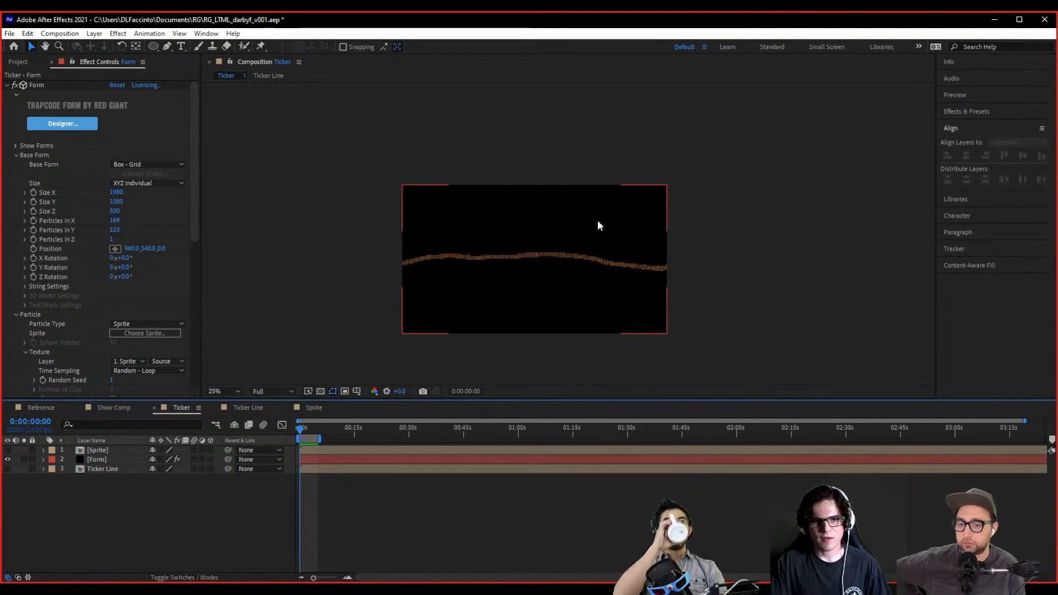
- Create a new text layer in the Ticker composition and name it INFO
key("period")
left_click_drag(755, 275, 757, 294)
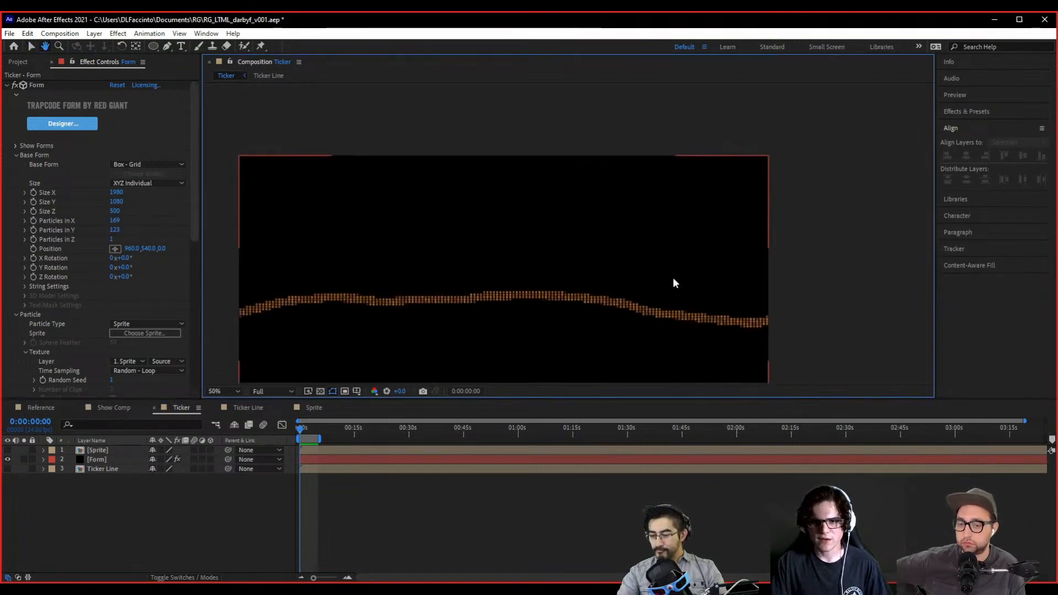
left_click(206, 513)
right_click(206, 516)
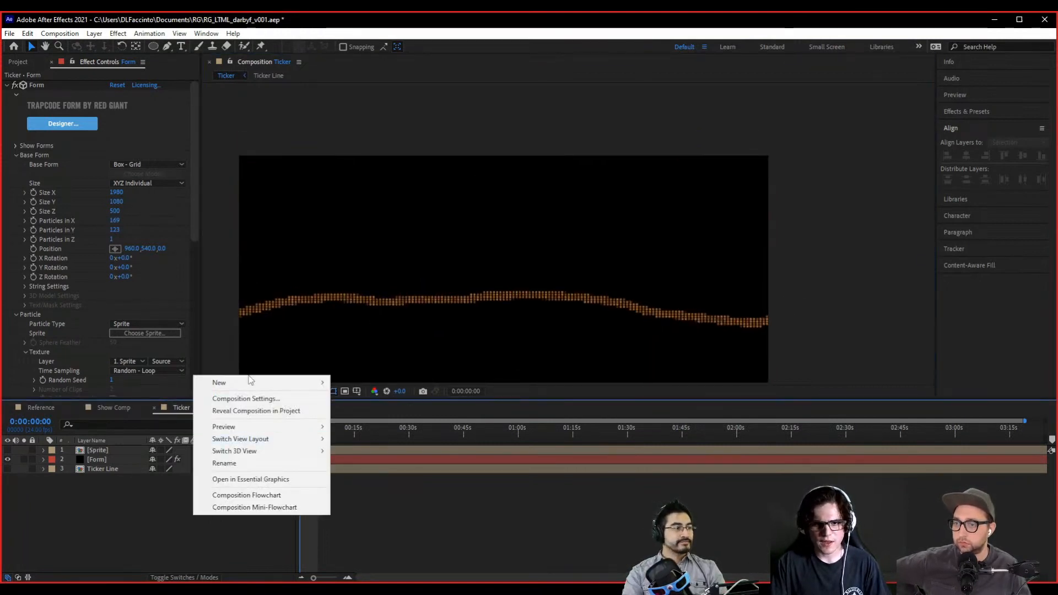
mouse_move(262, 382)
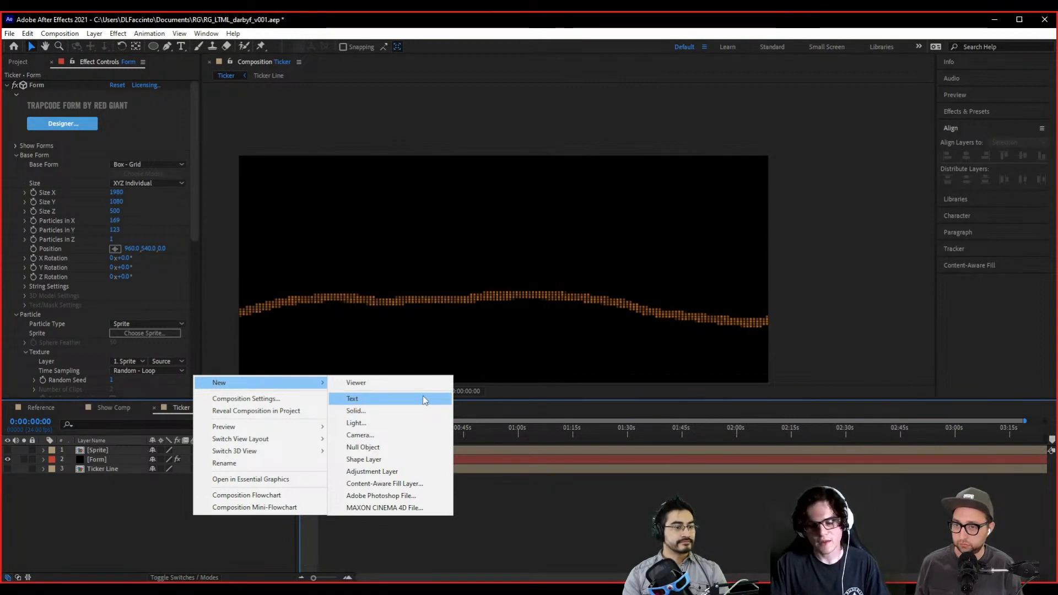
left_click(392, 400)
left_click(137, 449)
key("Return")
type("INFO")
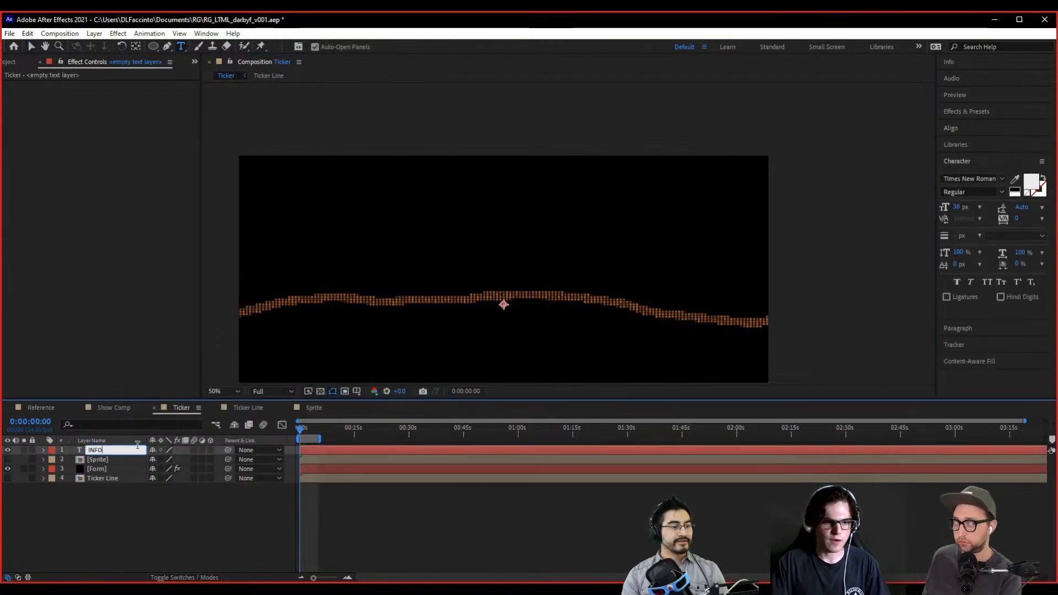
key("Return")
- Pre-compose the INFO text layer into a new composition named INFO
right_click(137, 450)
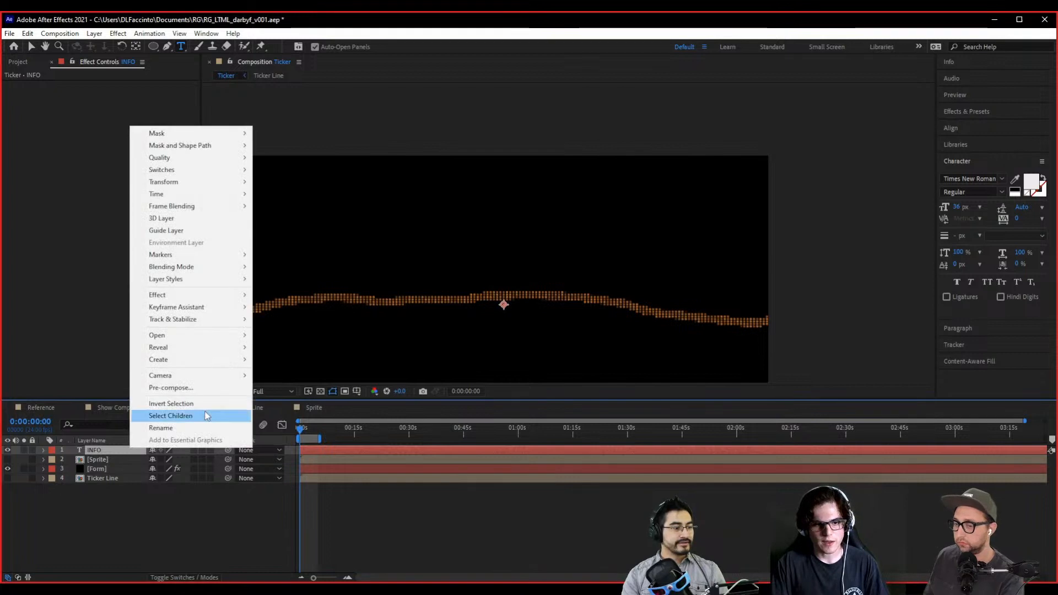
left_click(221, 388)
type("INFRO")
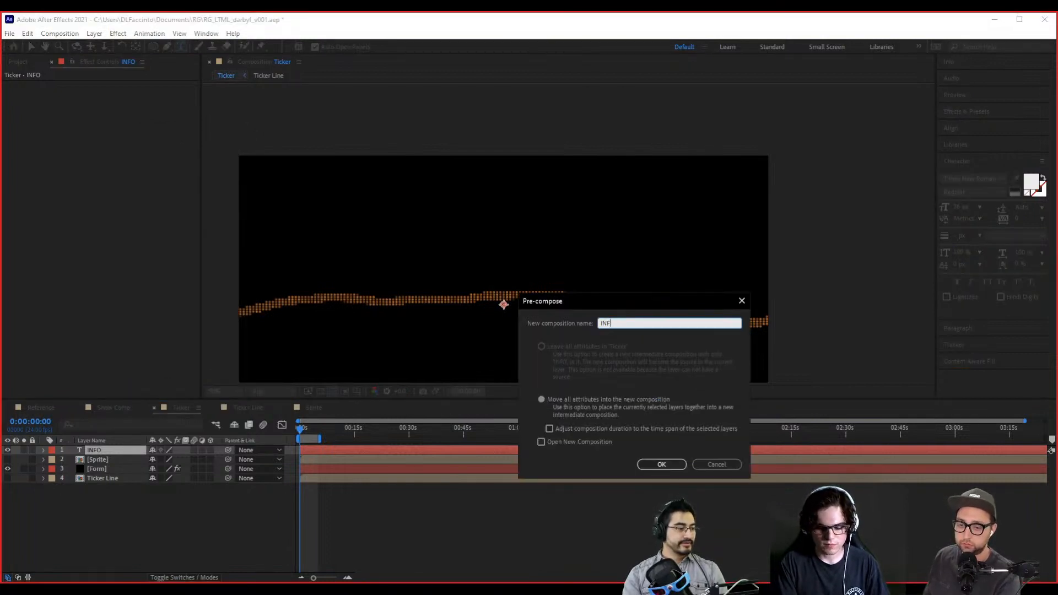
key("Return")
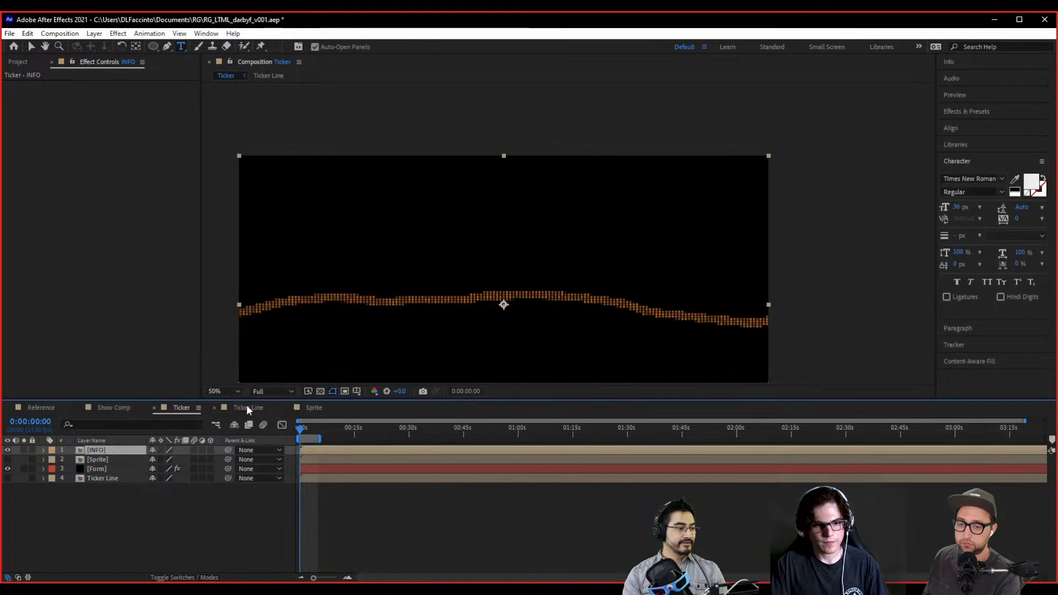
- In the INFO composition, add the text PLASTOPIA near the upper-left corner of the frame at a font size of 83 px
double_click(117, 447)
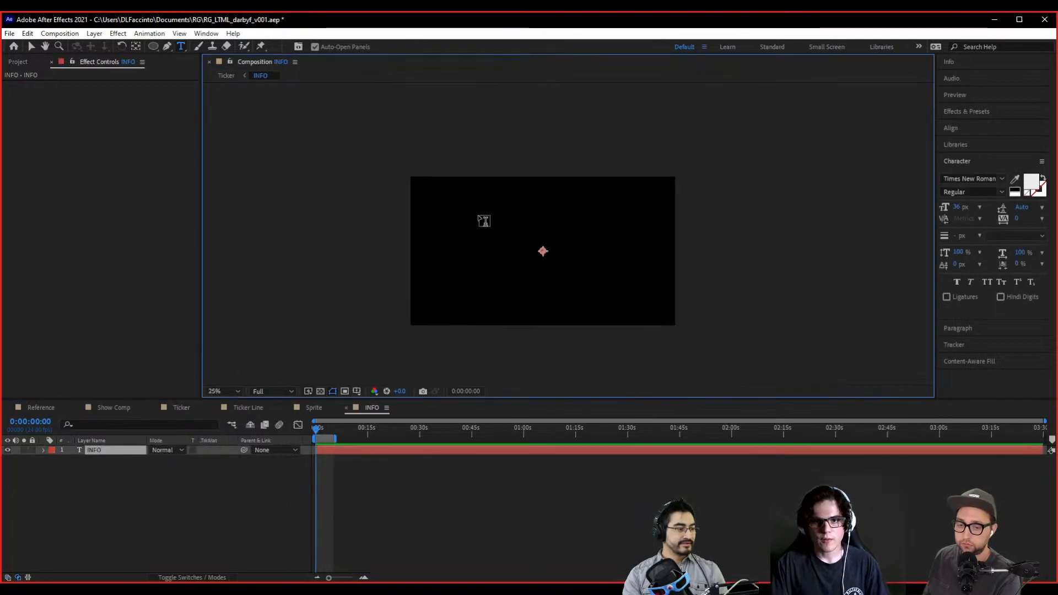
left_click(449, 193)
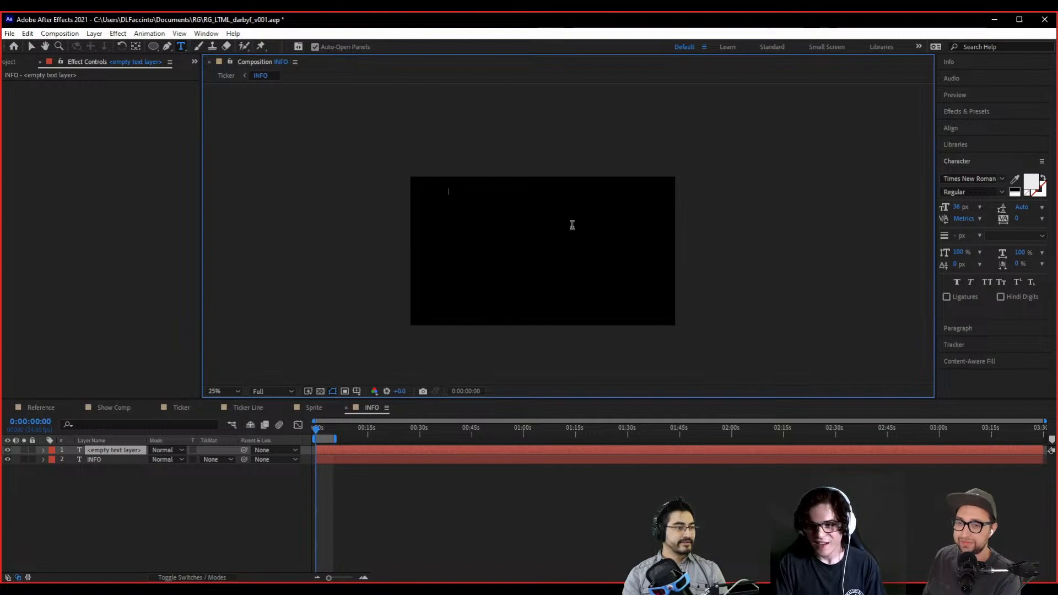
left_click(960, 207)
left_click_drag(968, 211, 995, 218)
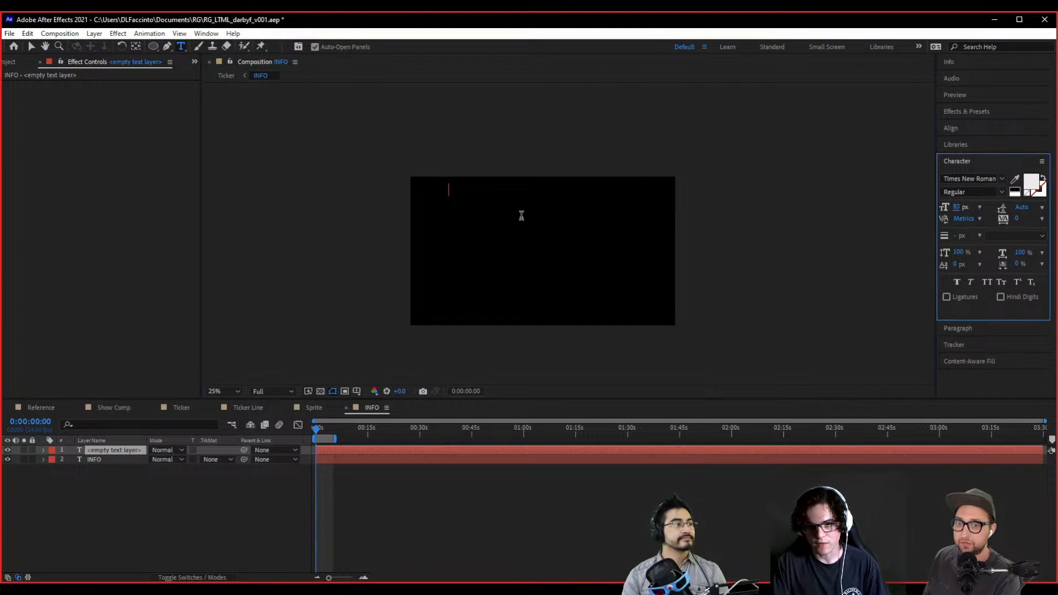
scroll(507, 196, "up", 2)
left_click_drag(503, 193, 519, 230)
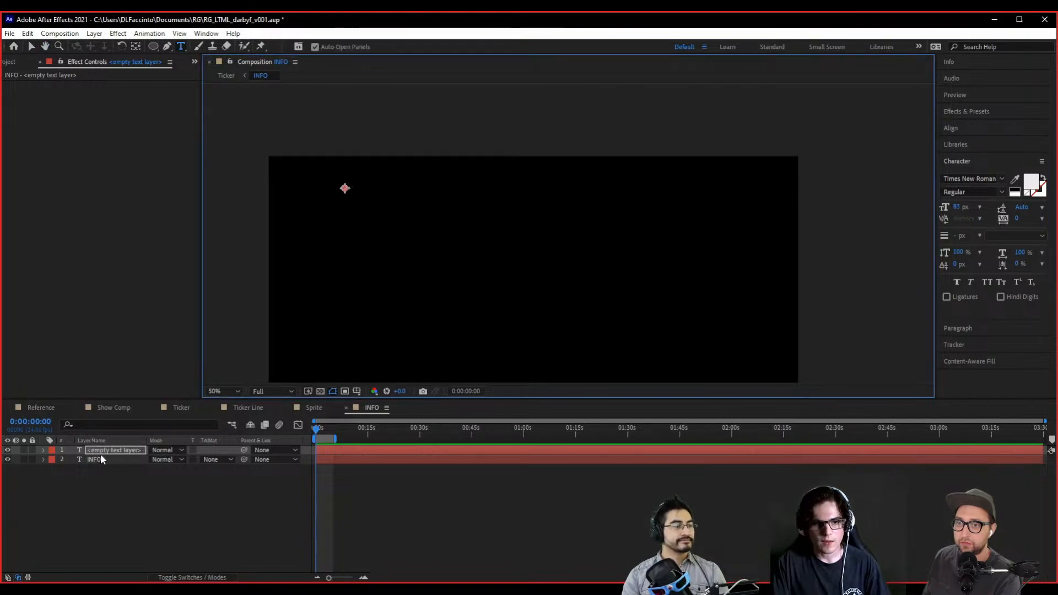
left_click(350, 188)
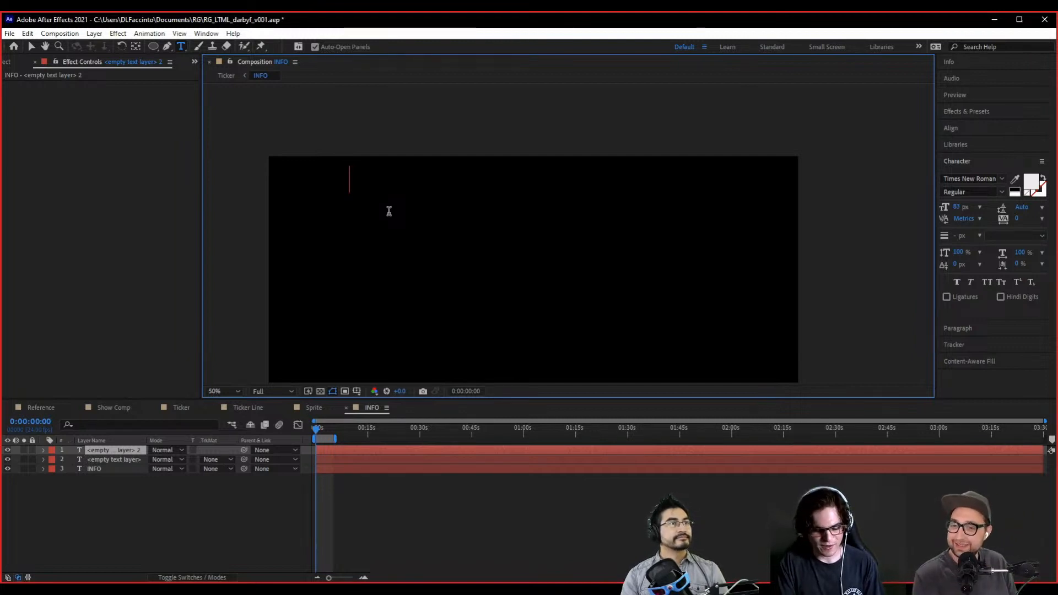
type("PLASTOPIA")
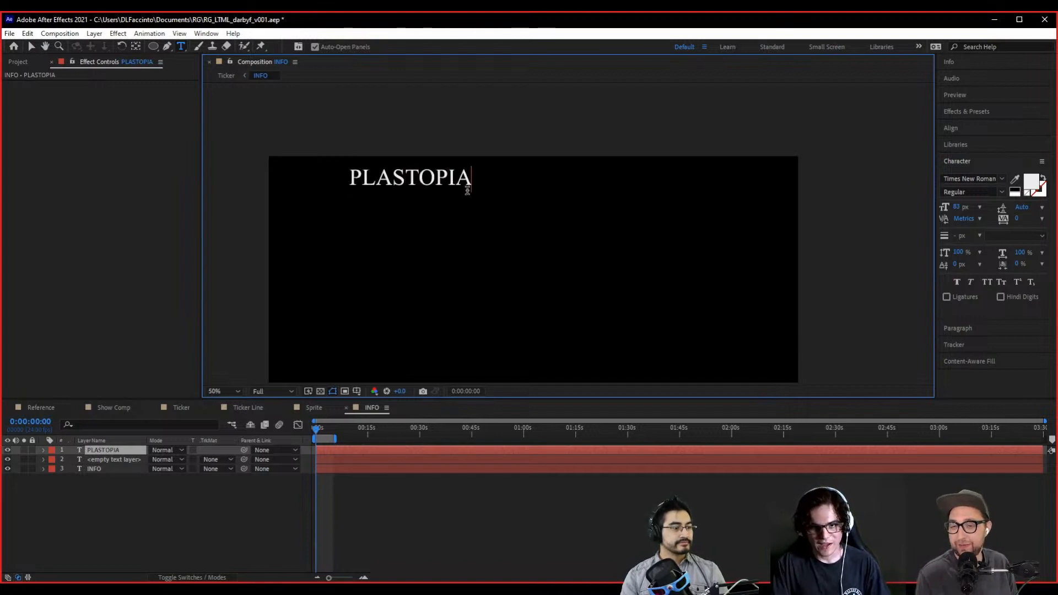
- Change the font of the whole PLASTOPIA text to Perfect DOS VGA
left_click_drag(472, 178, 322, 190)
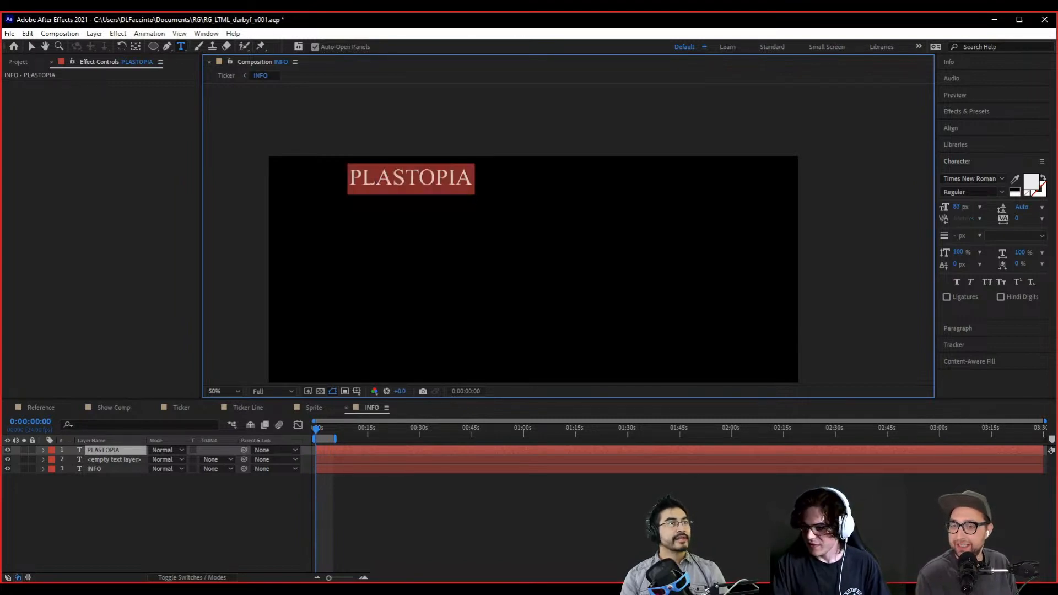
left_click(1002, 179)
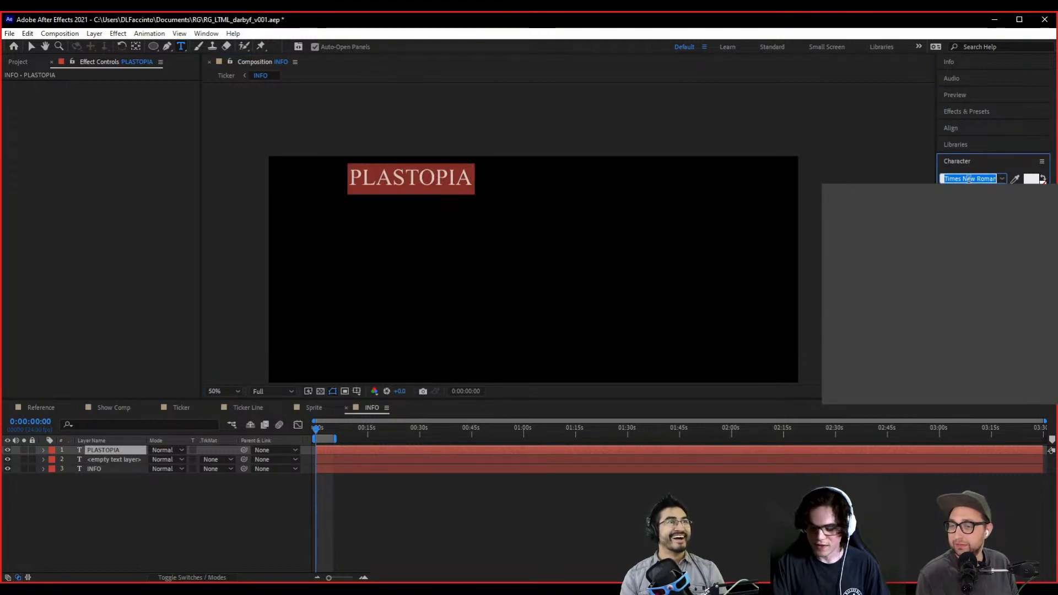
type("DOS")
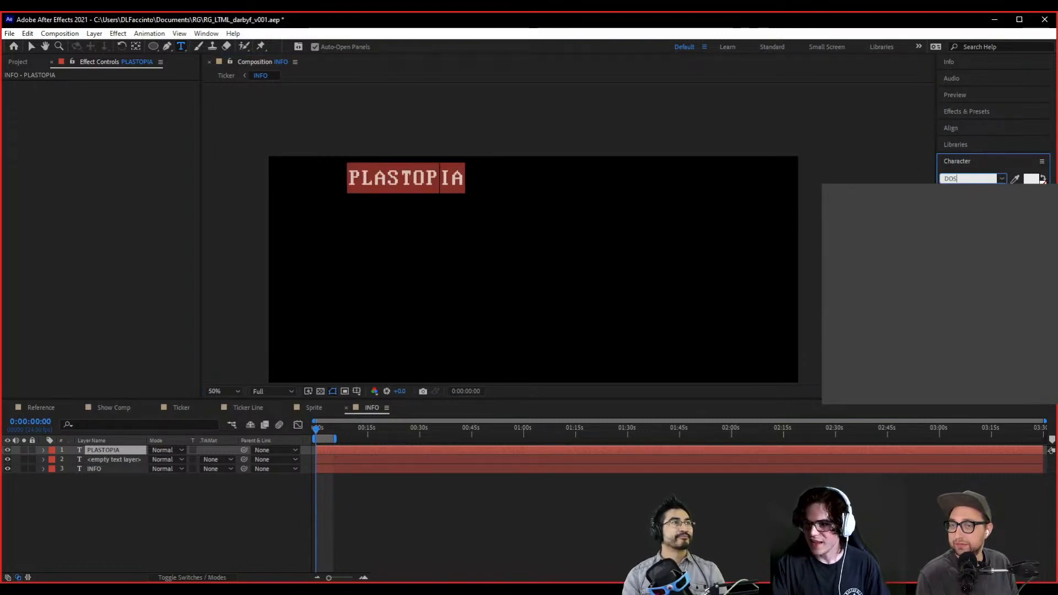
left_click(921, 220)
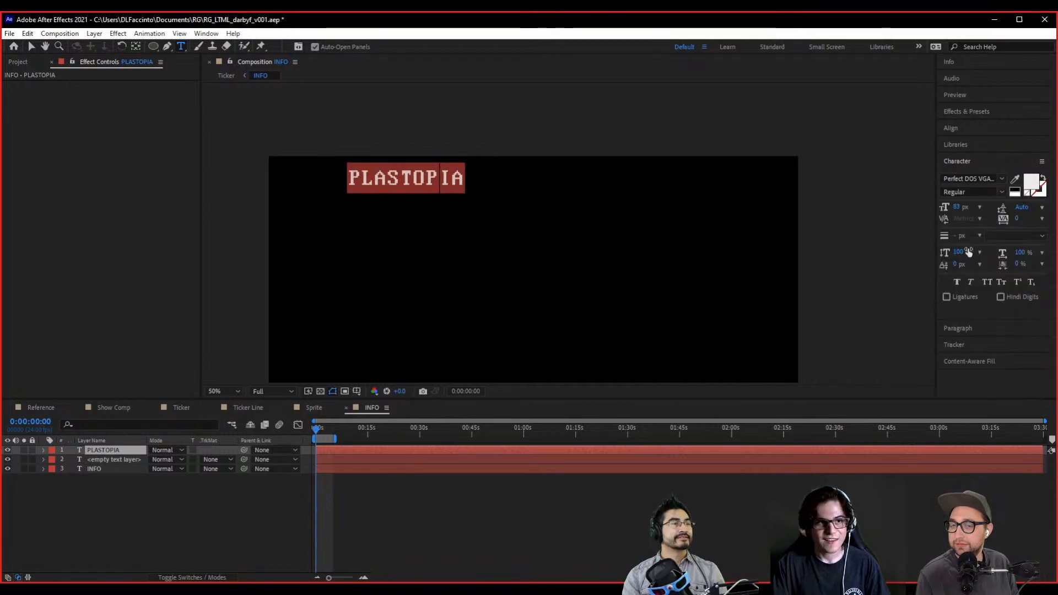
- Move the PLASTOPIA text farther left and slightly down, near the frame's upper-left corner
left_click(31, 48)
left_click(434, 176)
left_click_drag(407, 175, 389, 185)
key("Caps_Lock")
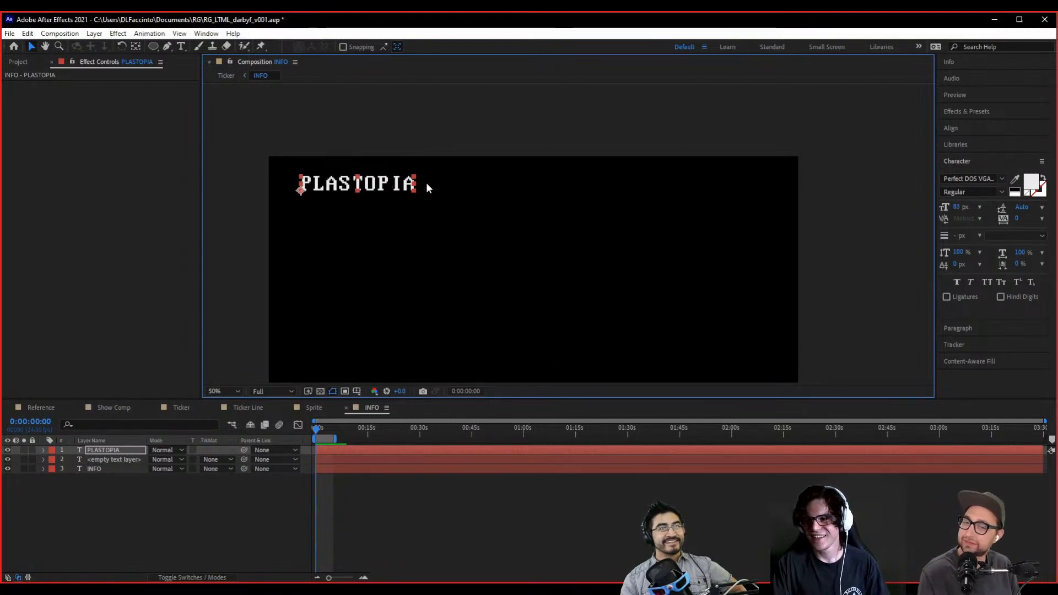
- Set the font size of the PLASTOPIA text to 80 px
double_click(401, 184)
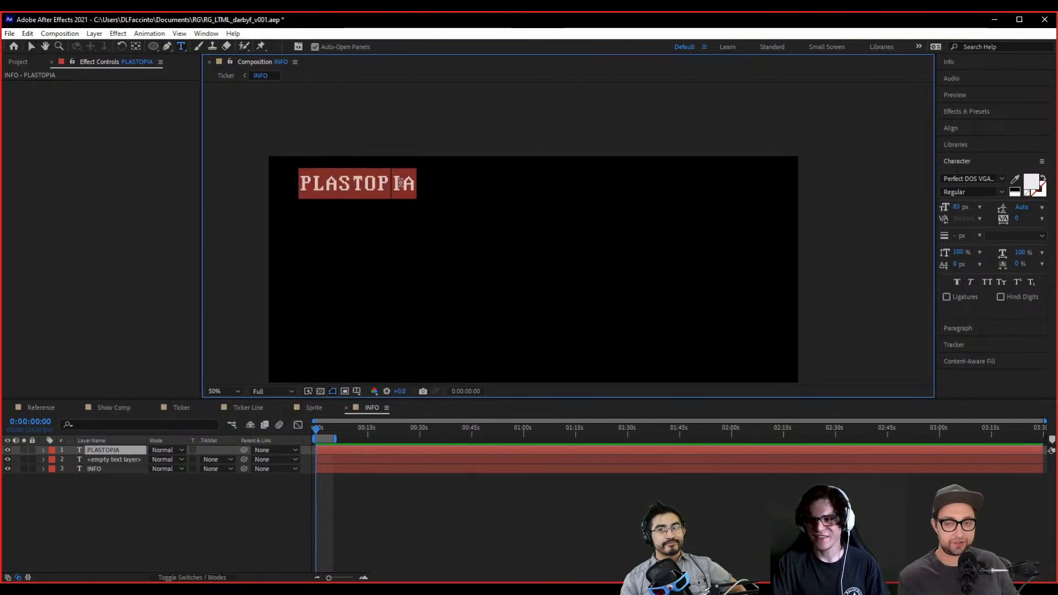
left_click(957, 207)
type("80")
key("Return")
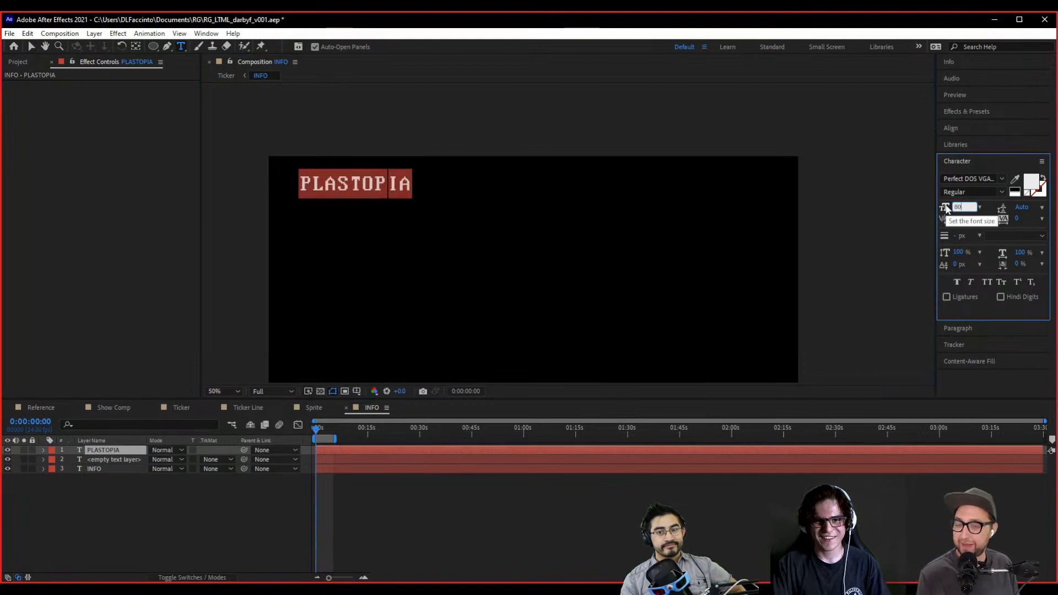
- Extend the PLASTOPIA text line with 2012, leaving a wide gap of spaces before and after it
left_click(406, 177)
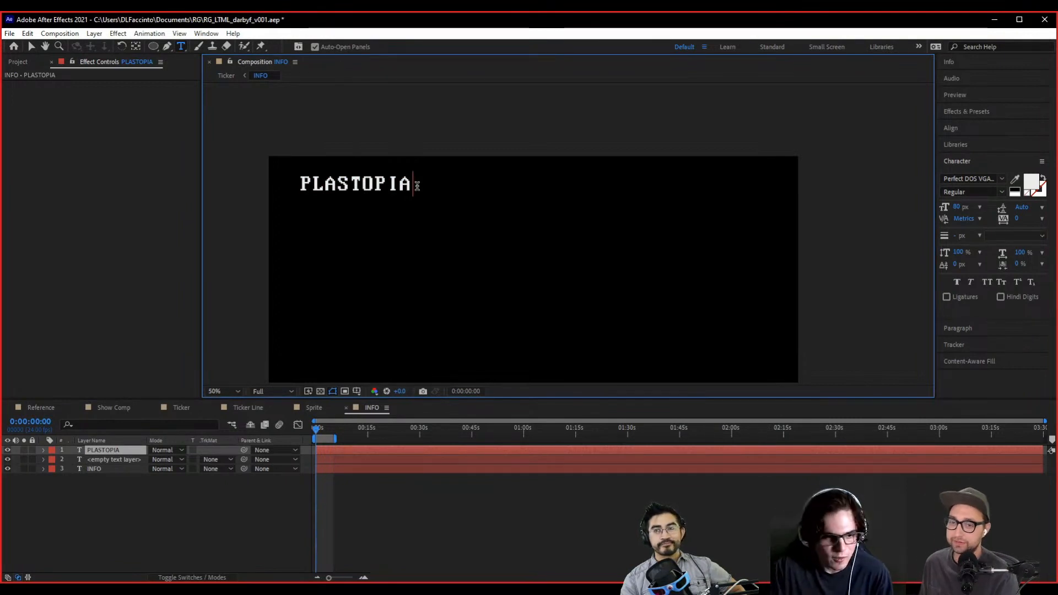
left_click_drag(416, 189, 350, 215)
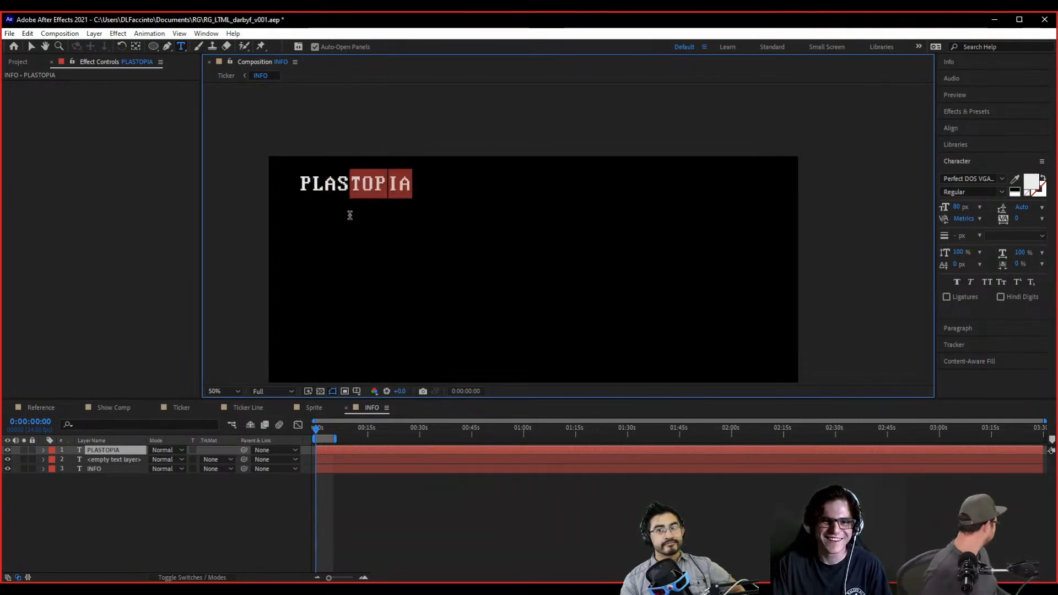
left_click(423, 191)
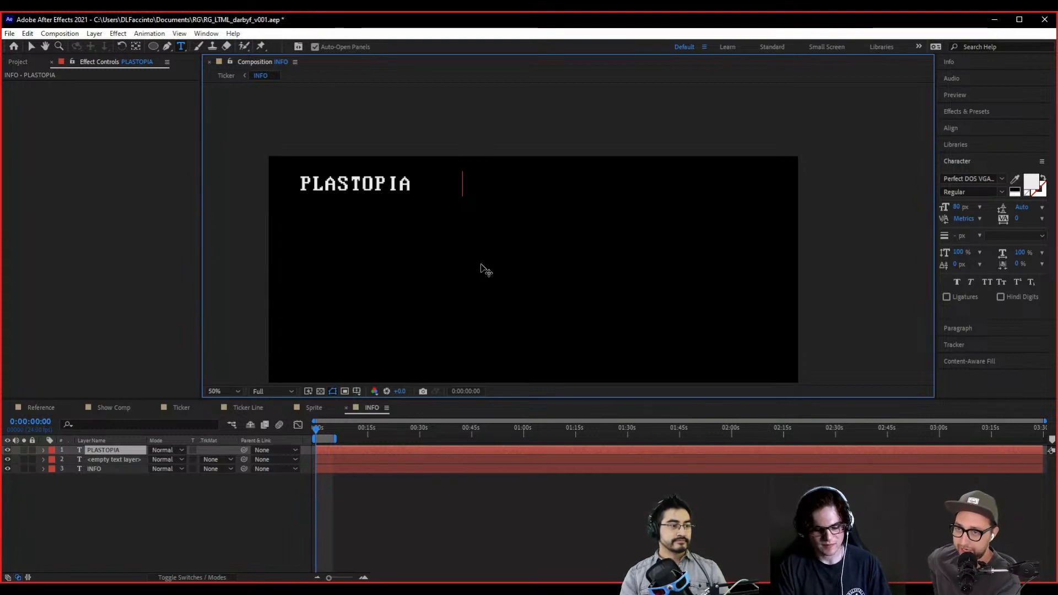
type("2012")
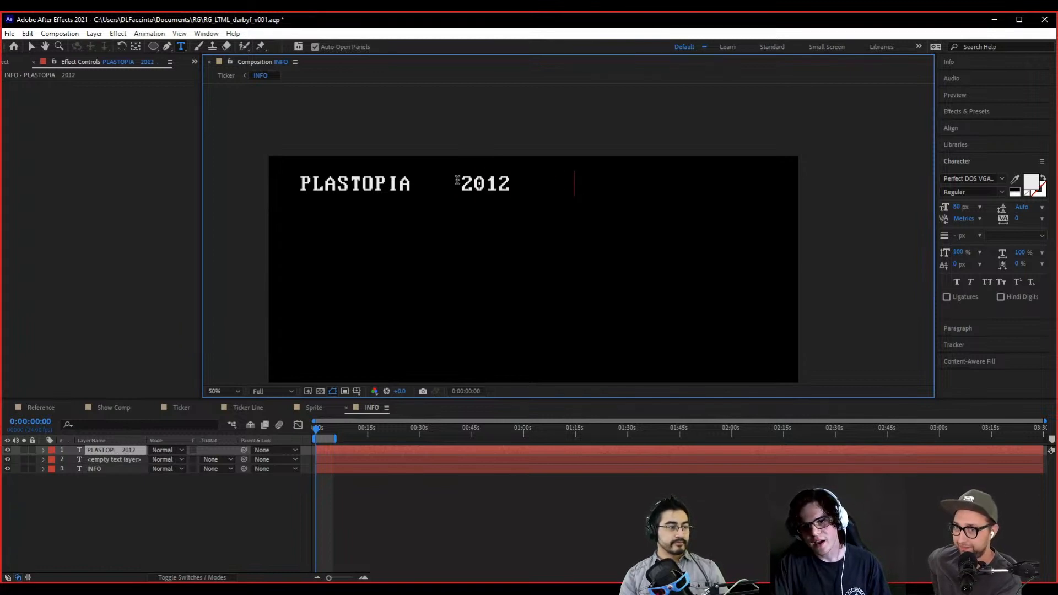
key("BackSpace")
key("BackSpace")
key("BackSpace")
key("BackSpace")
key("BackSpace")
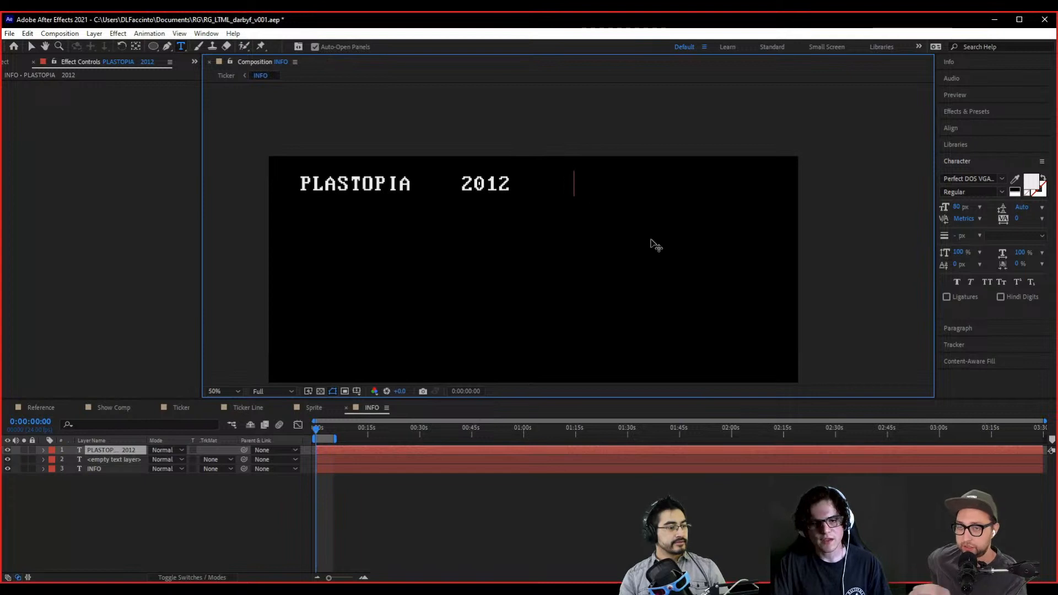
- Add THREAT: HIGH at the end of the PLASTOPIA text line
type("THREAT")
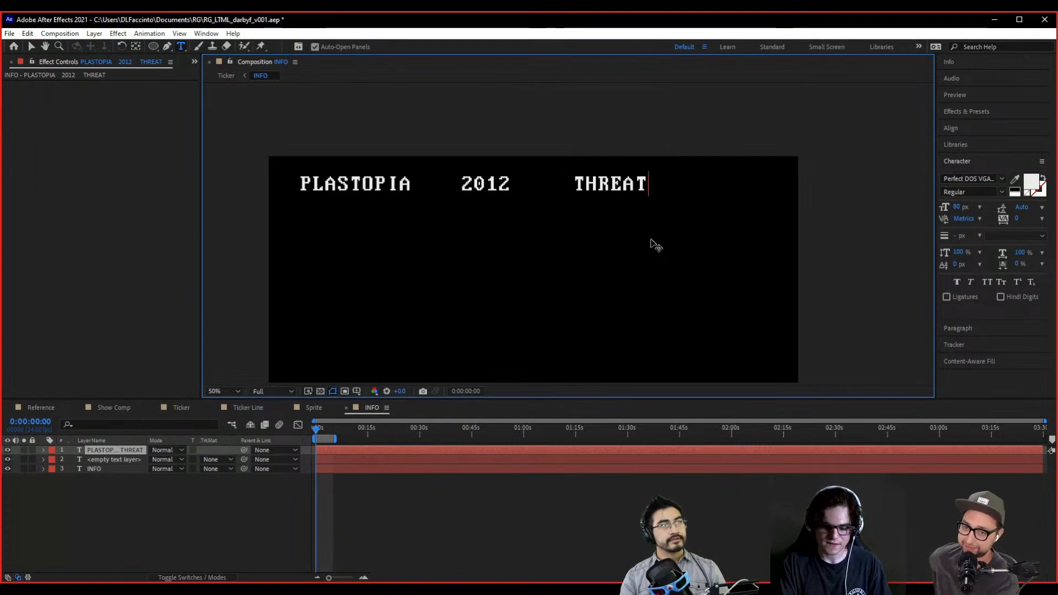
type(":")
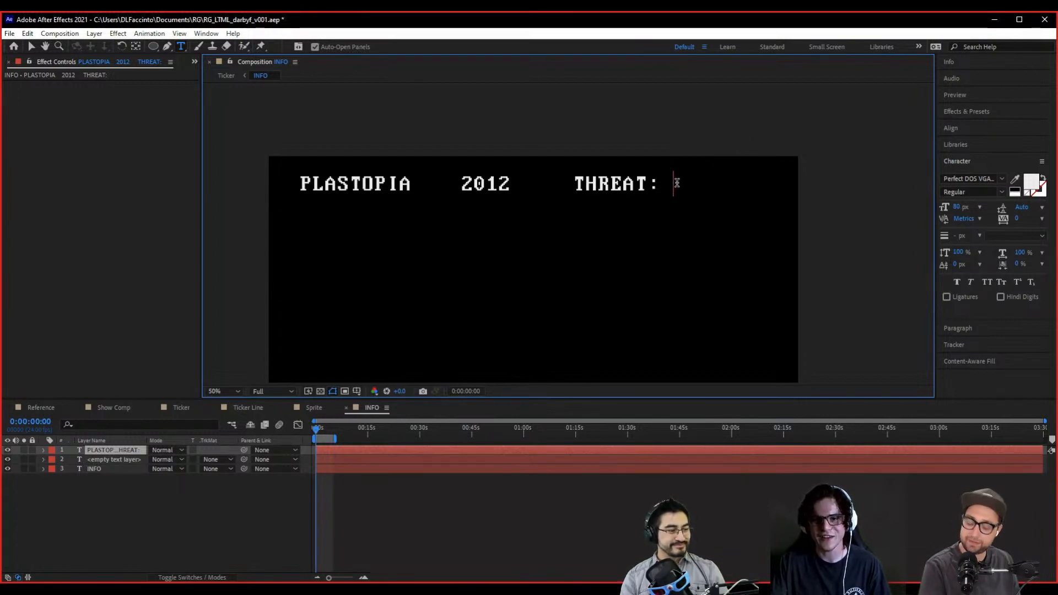
type("HIGH")
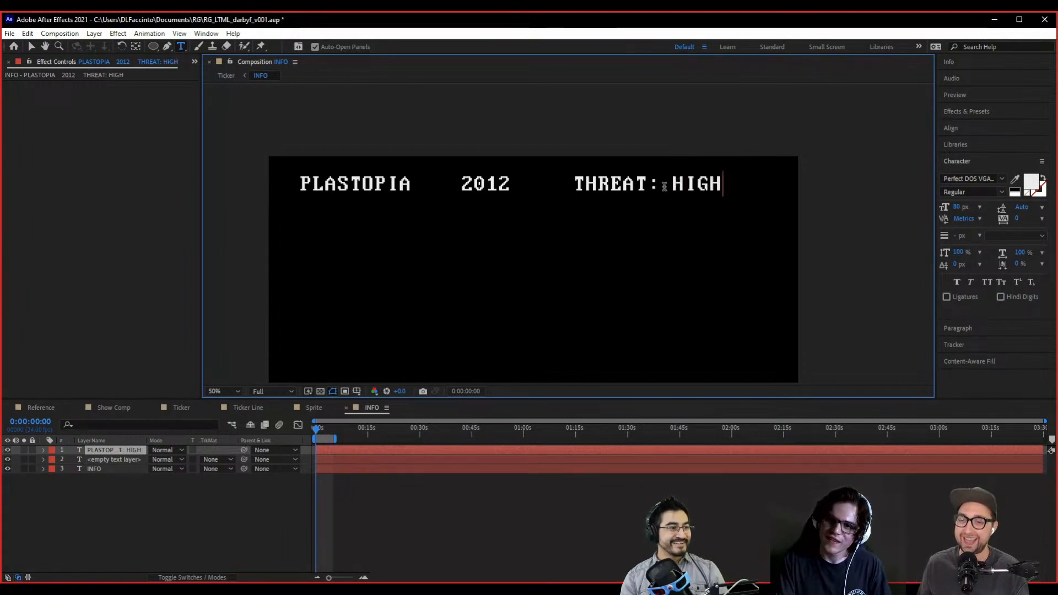
- Try the word POLY in front of THREAT: HIGH, and delete it again
key("ctrl+Left")
key("ctrl+Left")
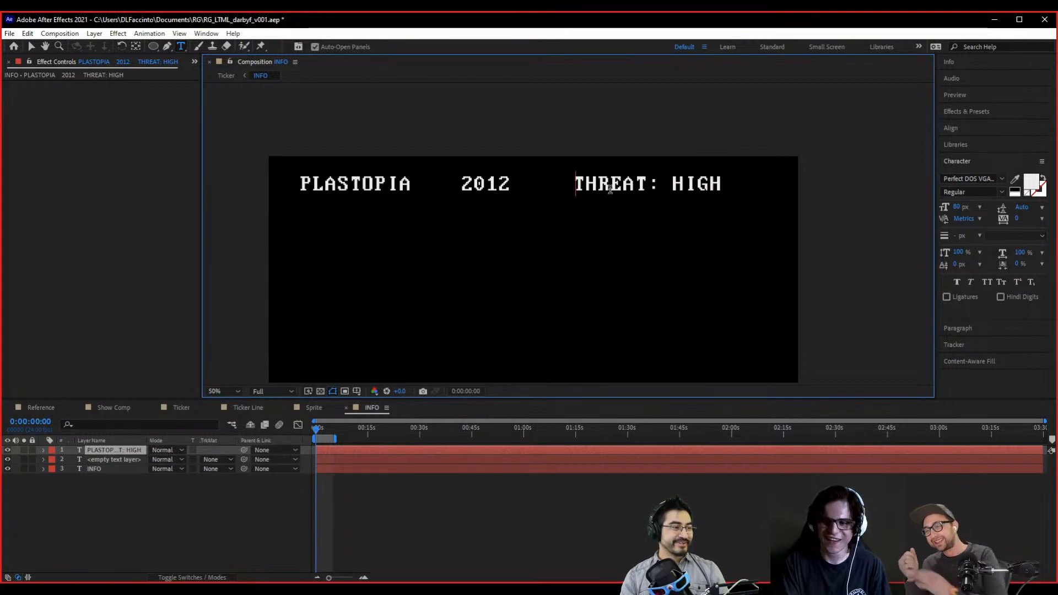
type("POLY")
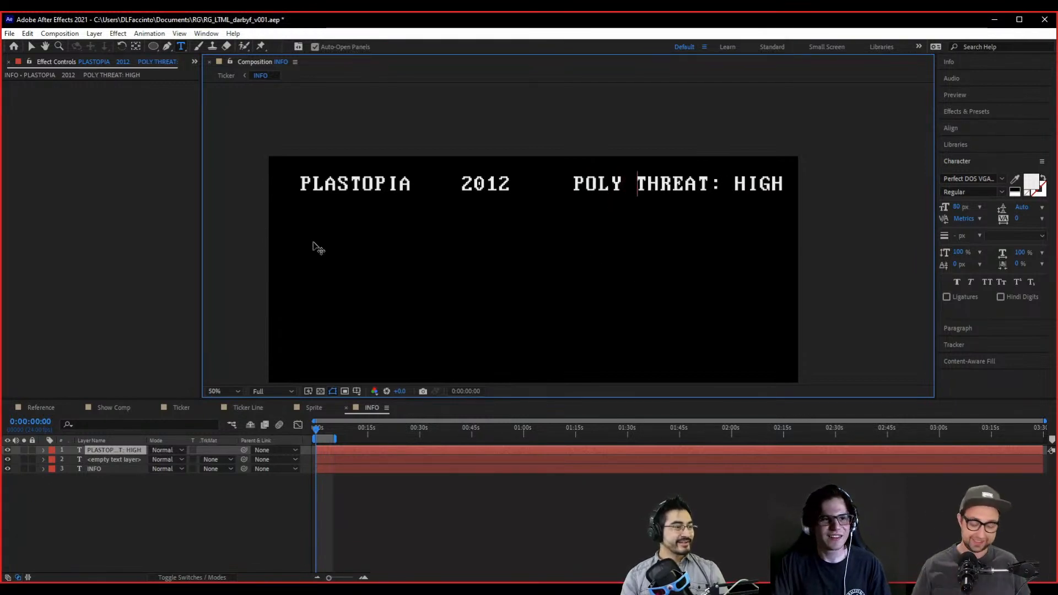
key("BackSpace")
key("BackSpace")
key("BackSpace")
key("BackSpace")
key("BackSpace")
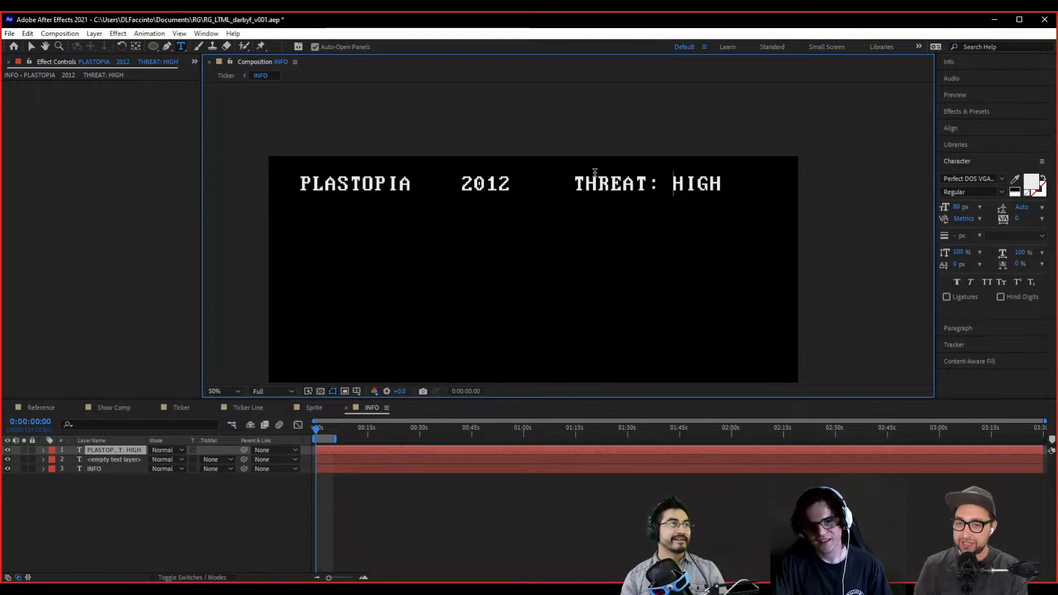
- Finish editing the text and nudge the whole line slightly down in the frame
left_click(32, 47)
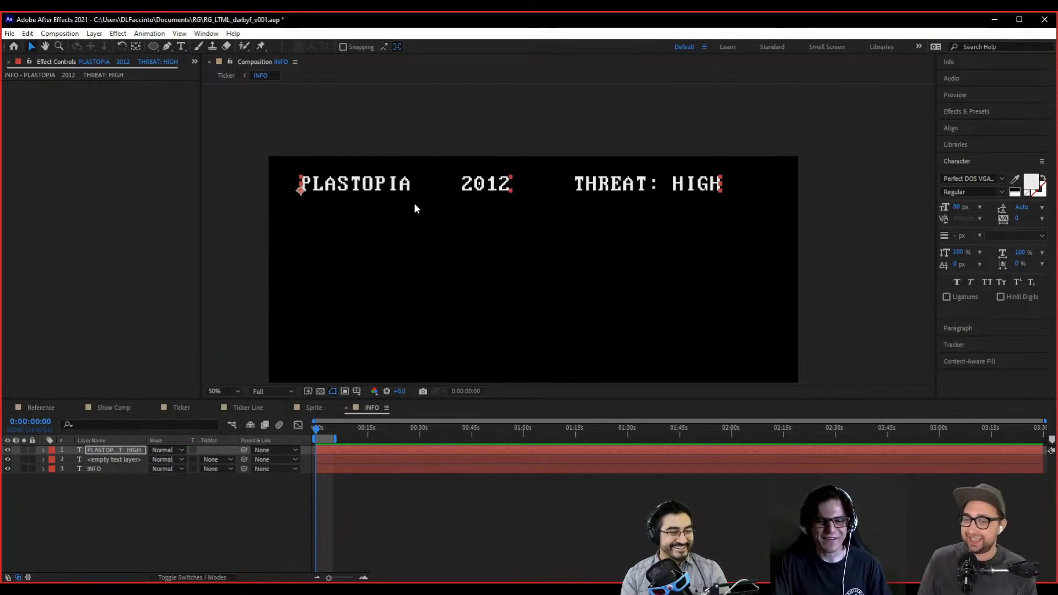
left_click(380, 189)
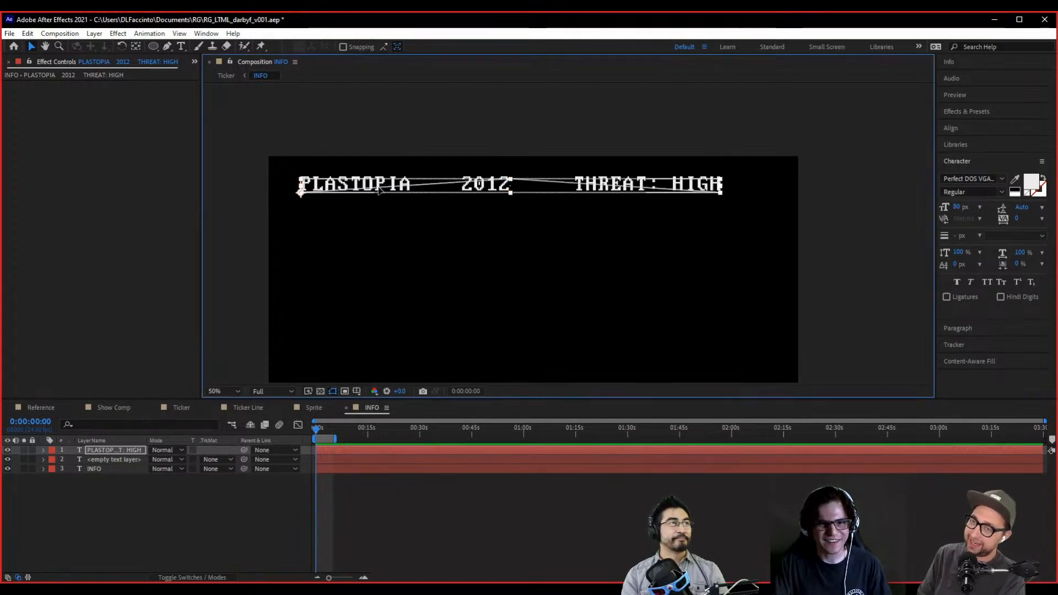
key("Caps_Lock")
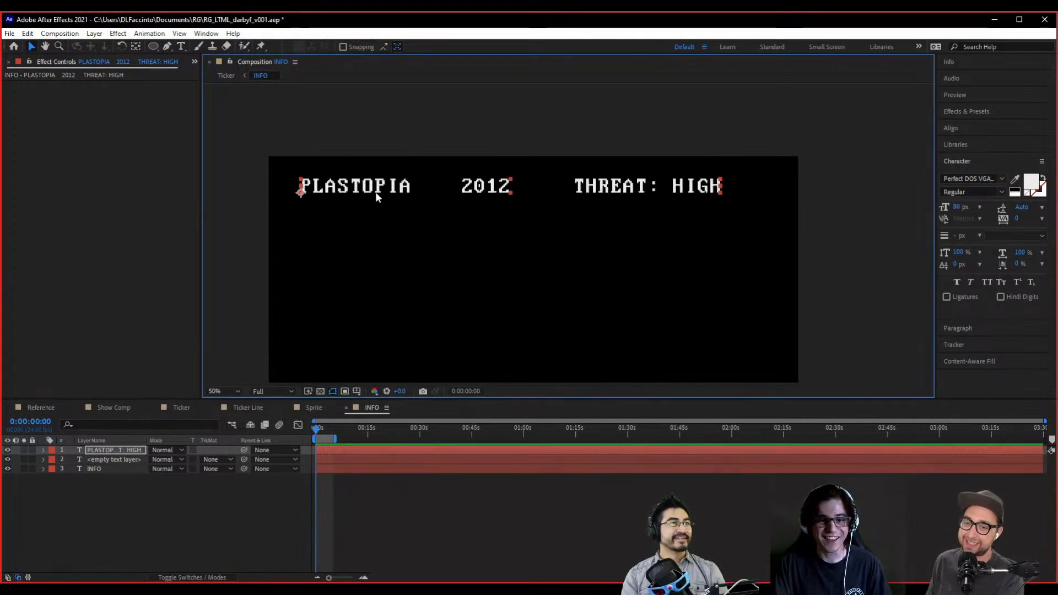
- Apply the Offset effect to the PLASTOPIA 2012 THREAT: HIGH text layer
left_click(130, 451)
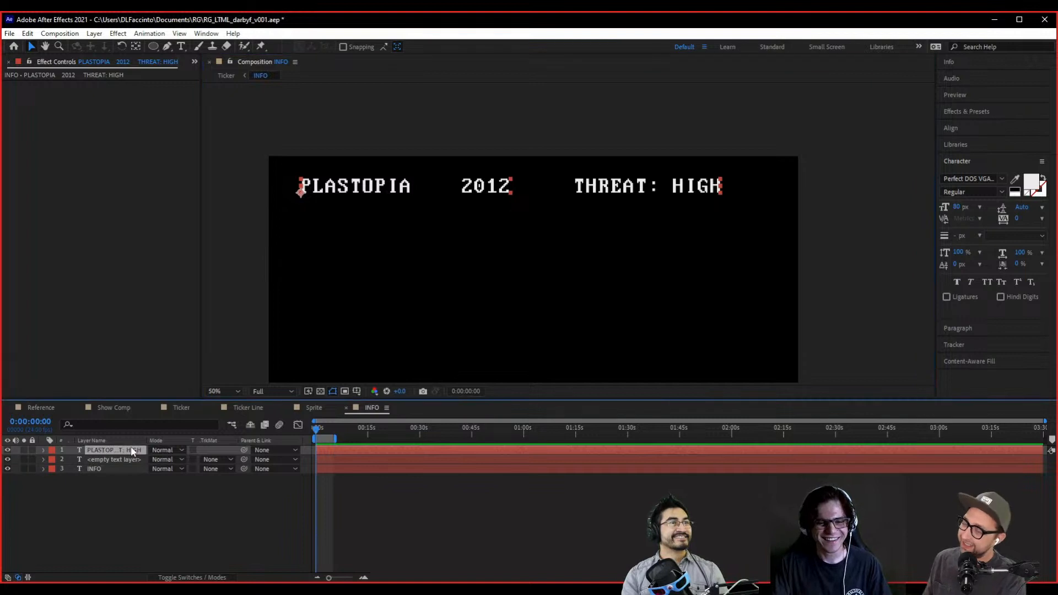
key("ctrl+space")
type("off")
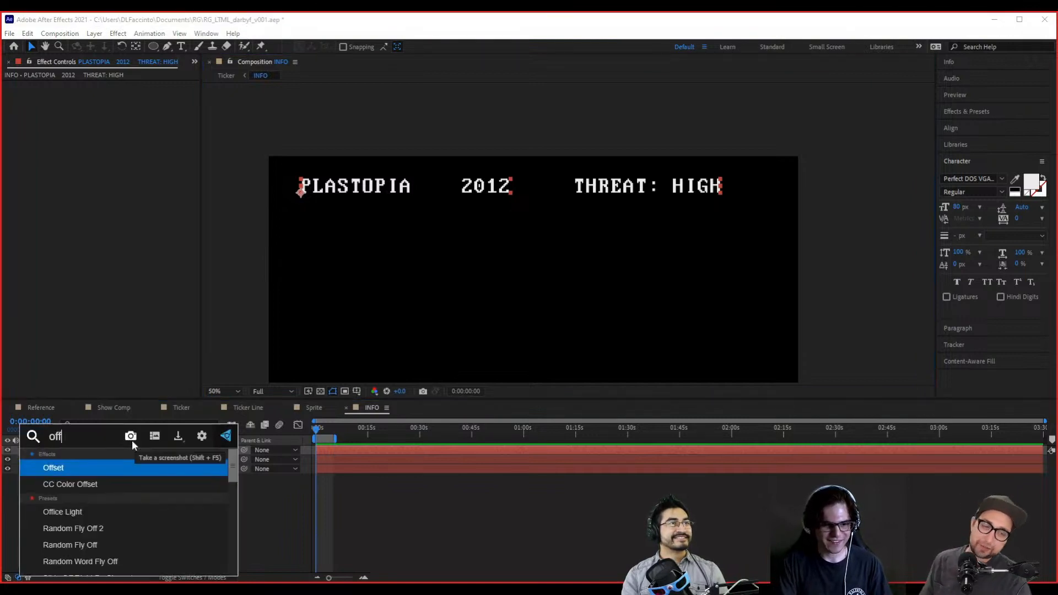
type("set")
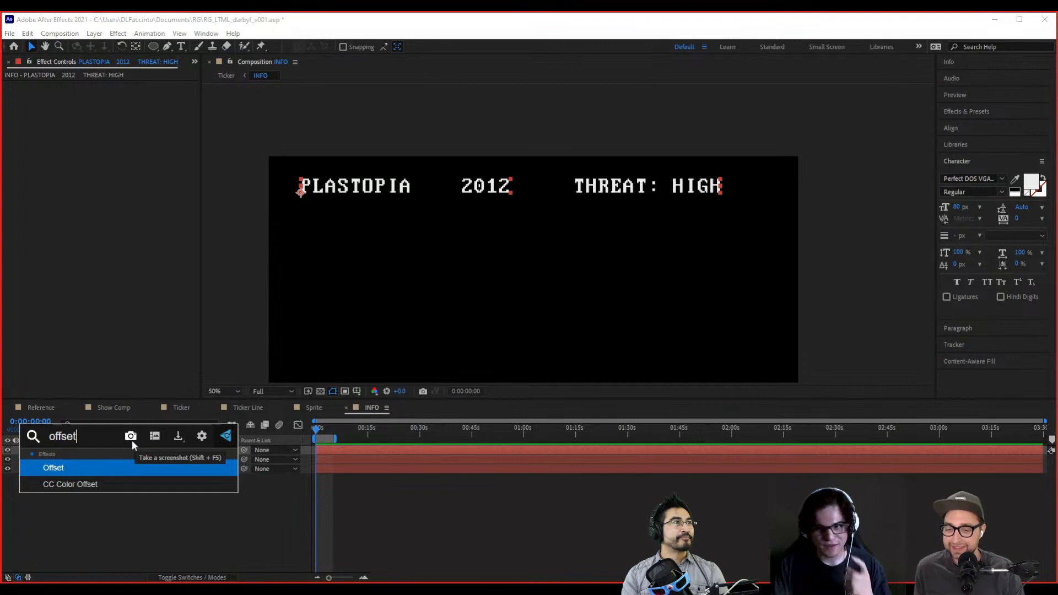
key("Return")
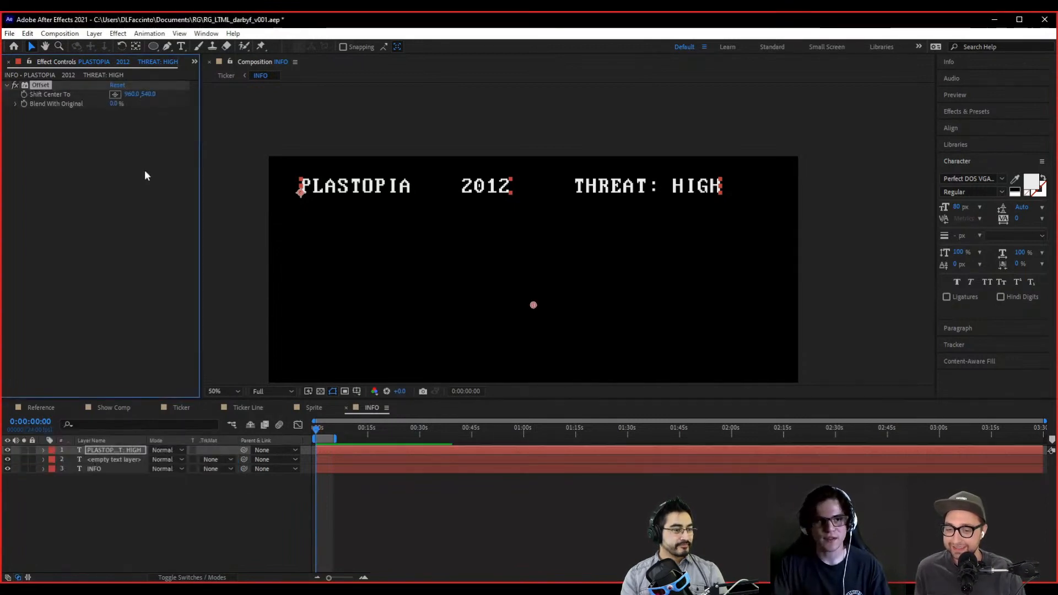
- Try shifting the Offset effect's center point in the frame to test the text wrap, and restore it
scroll(579, 308, "down", 2)
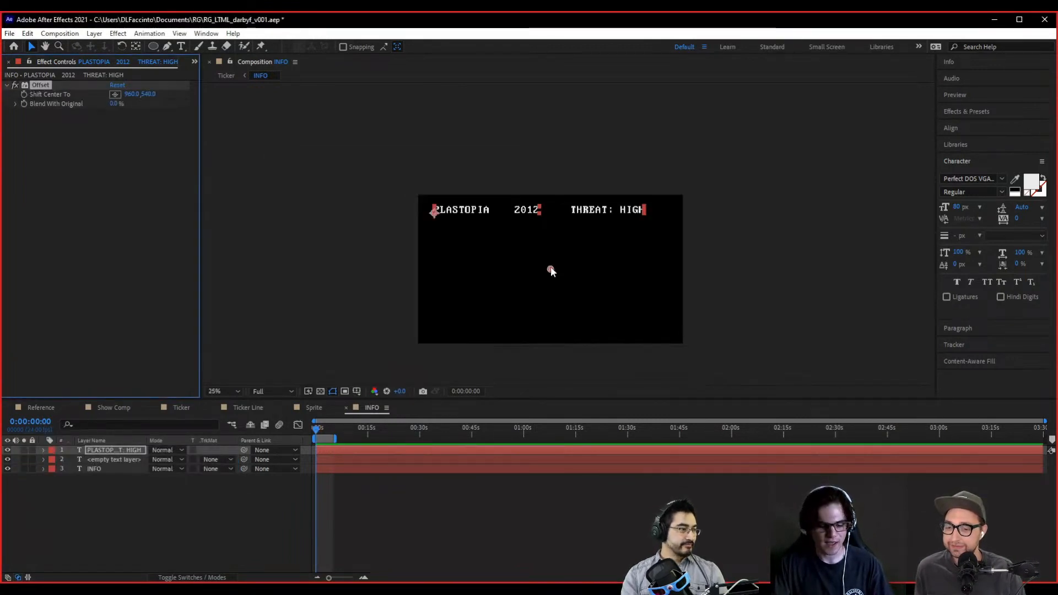
left_click_drag(551, 270, 561, 293)
key("ctrl+z")
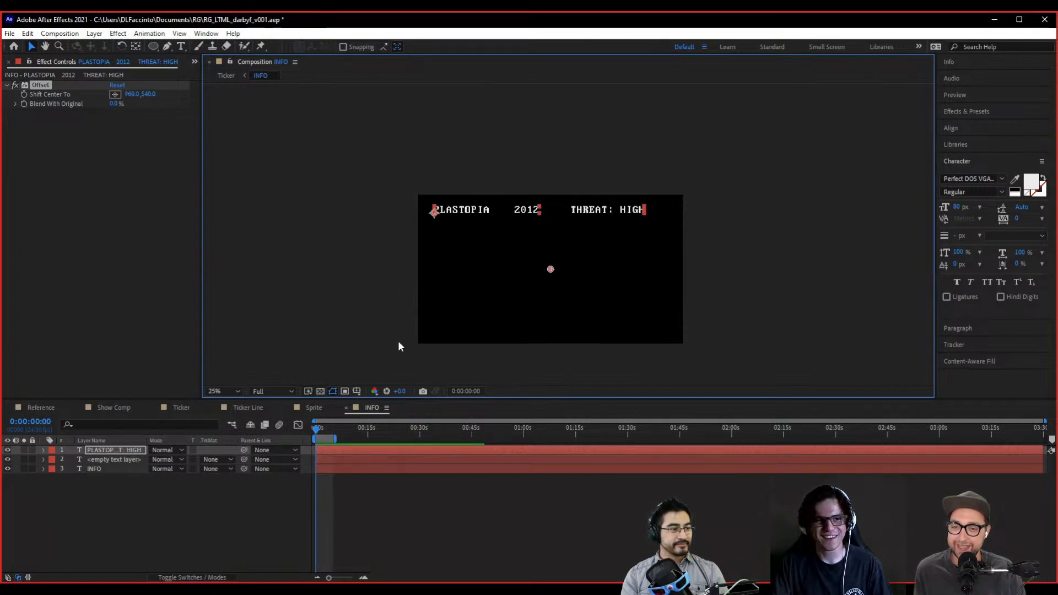
key("period")
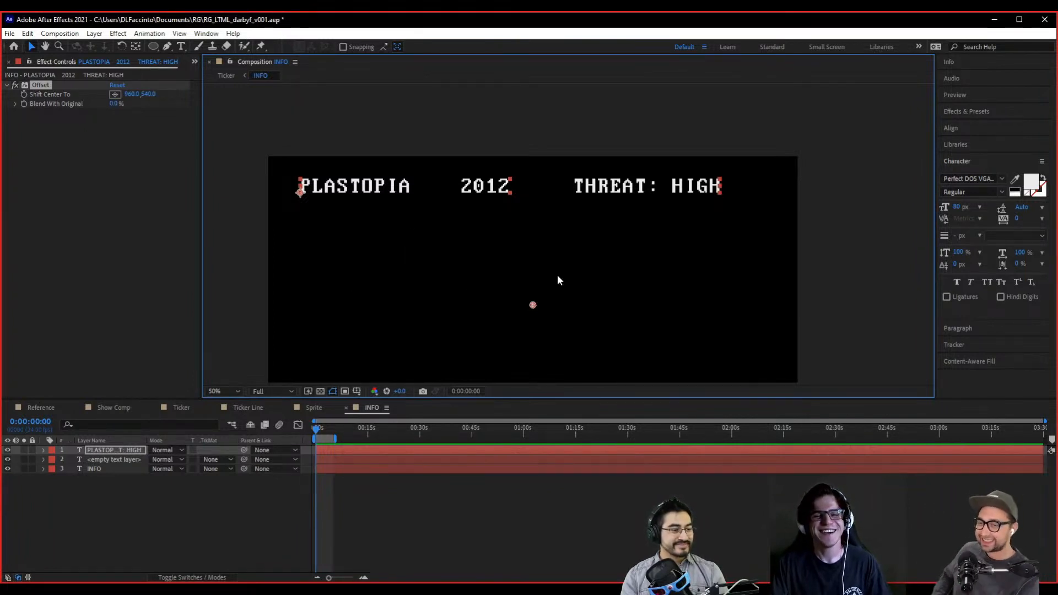
key("h")
left_click_drag(609, 318, 587, 267)
key("v")
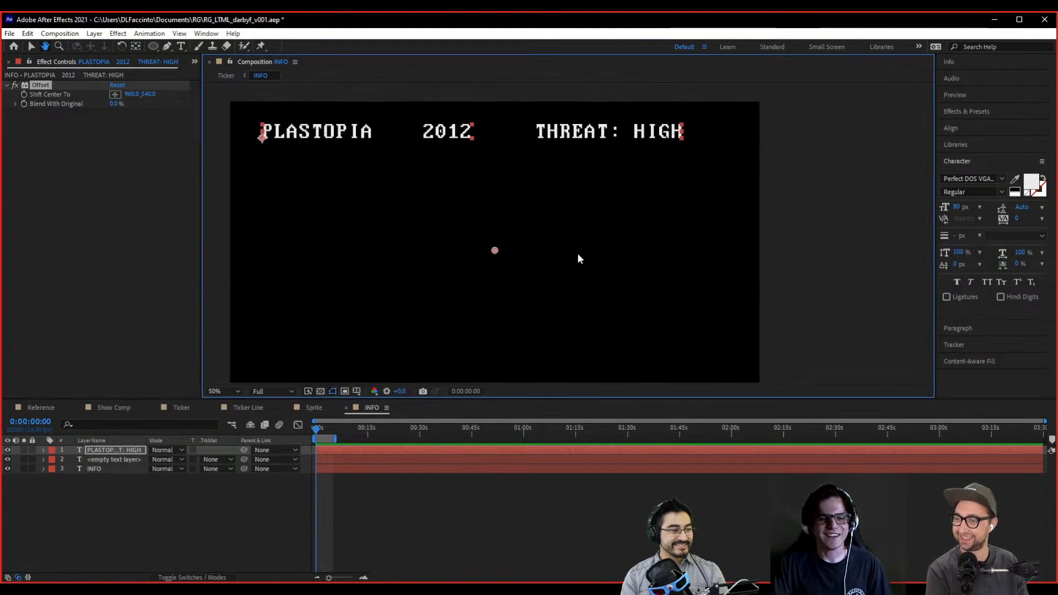
left_click(116, 455)
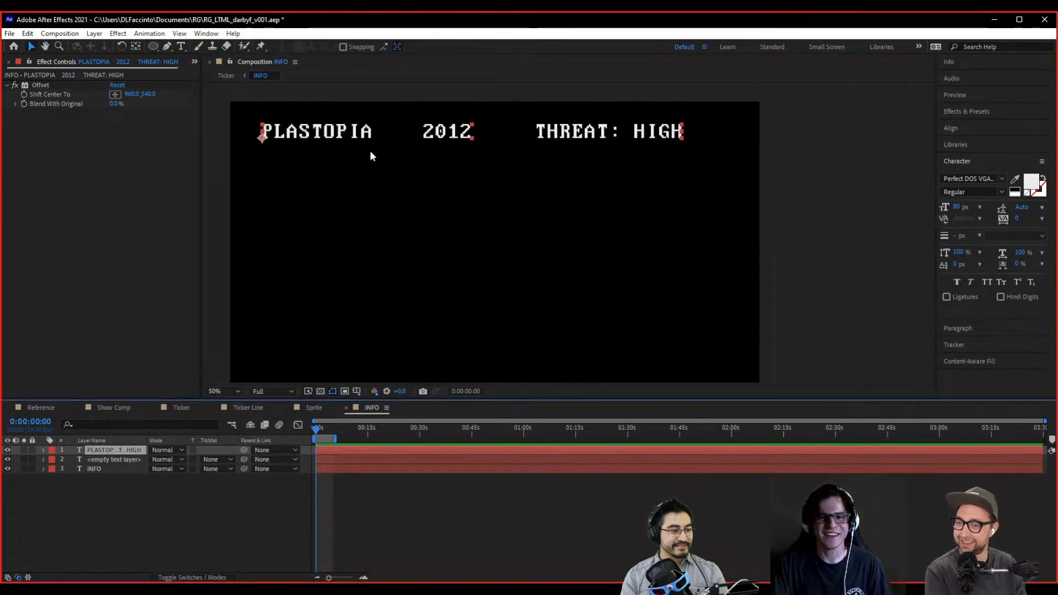
left_click(40, 85)
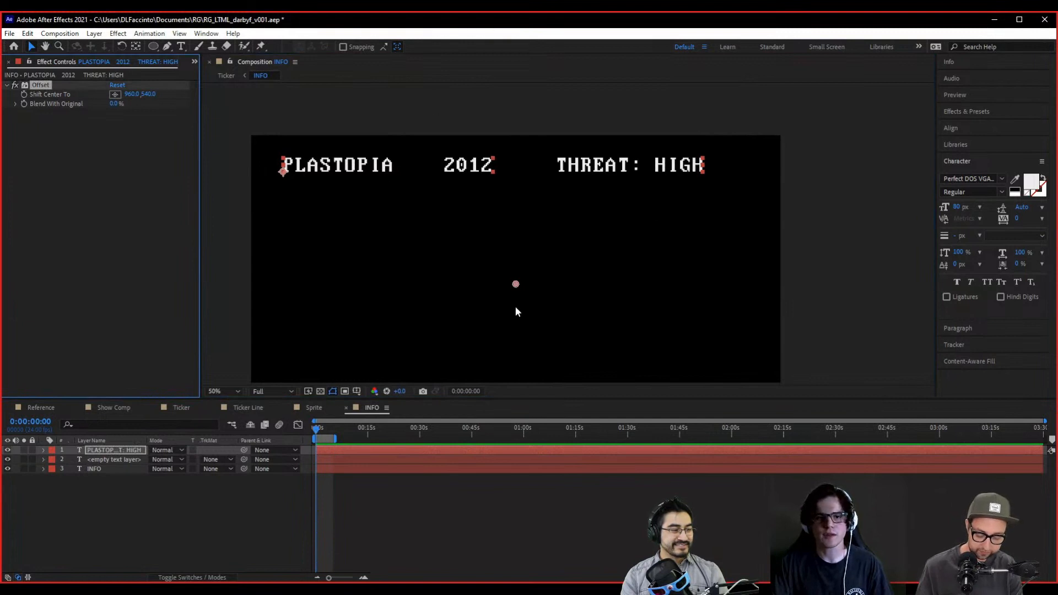
scroll(569, 280, "down", 1)
mouse_move(543, 256)
left_mouse_down()
mouse_move(362, 259)
mouse_move(286, 278)
mouse_move(513, 286)
mouse_move(530, 269)
mouse_move(524, 259)
mouse_move(545, 256)
left_mouse_up()
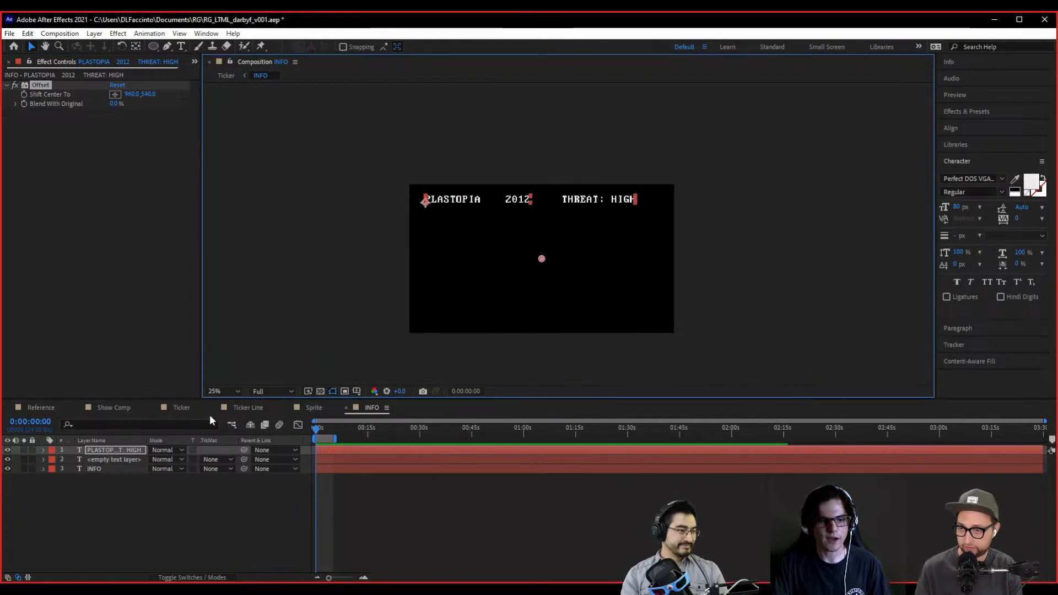
- Keyframe the Offset's Shift Center To at the start, and at 0:00:06:14 move the center far left to -2024, 540
left_click(127, 450)
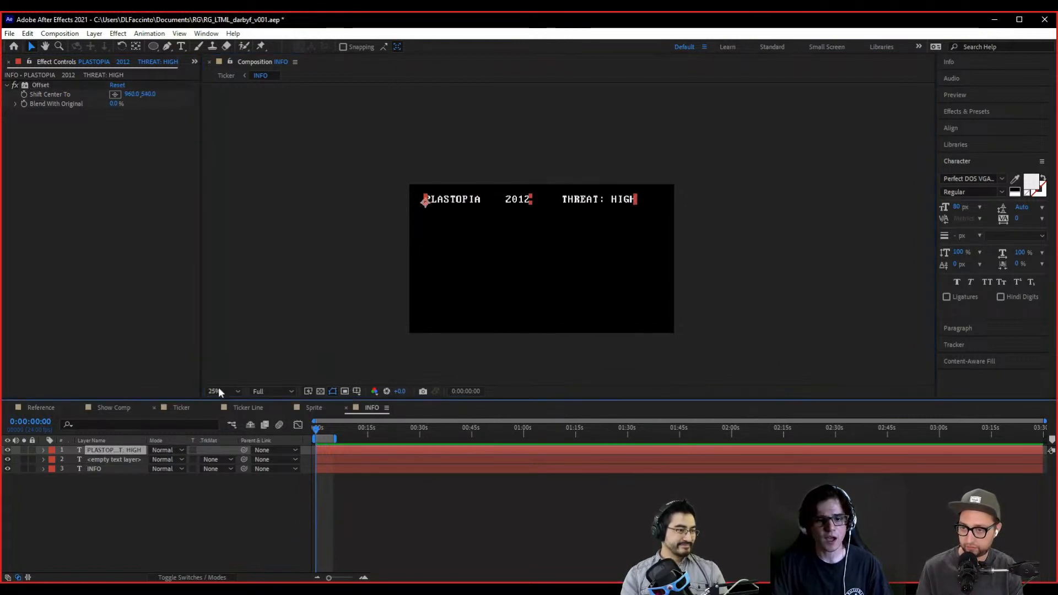
left_click(24, 96)
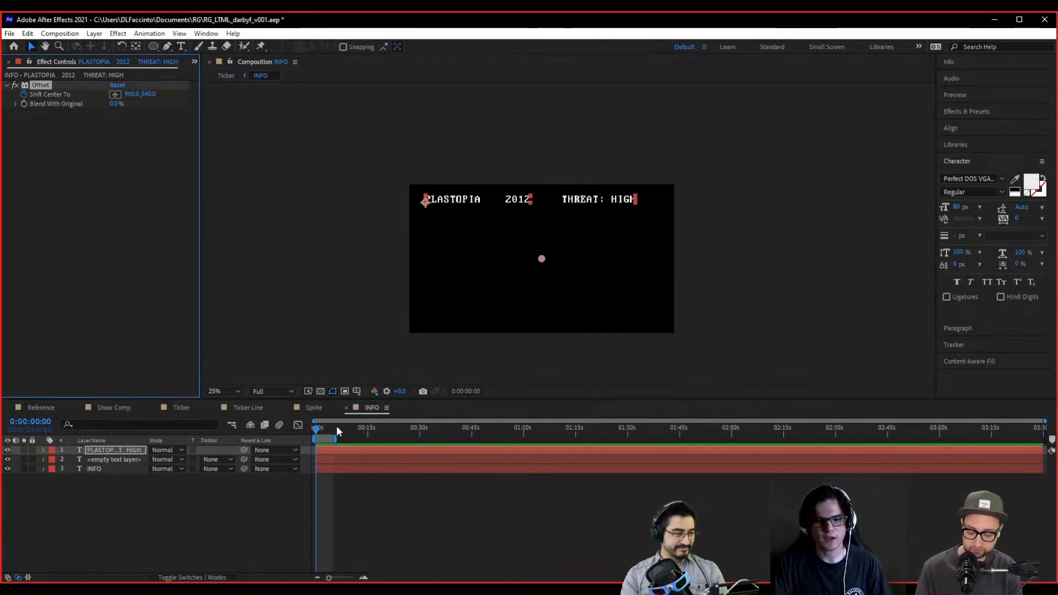
left_click_drag(333, 433, 338, 434)
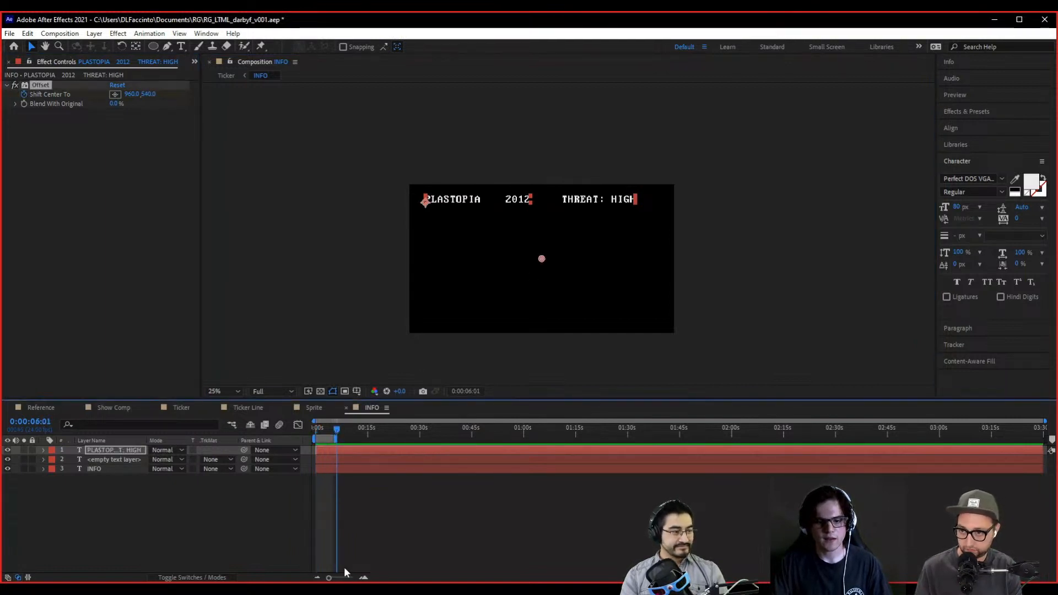
left_click(363, 578)
left_click(341, 431)
scroll(544, 288, "down", 1)
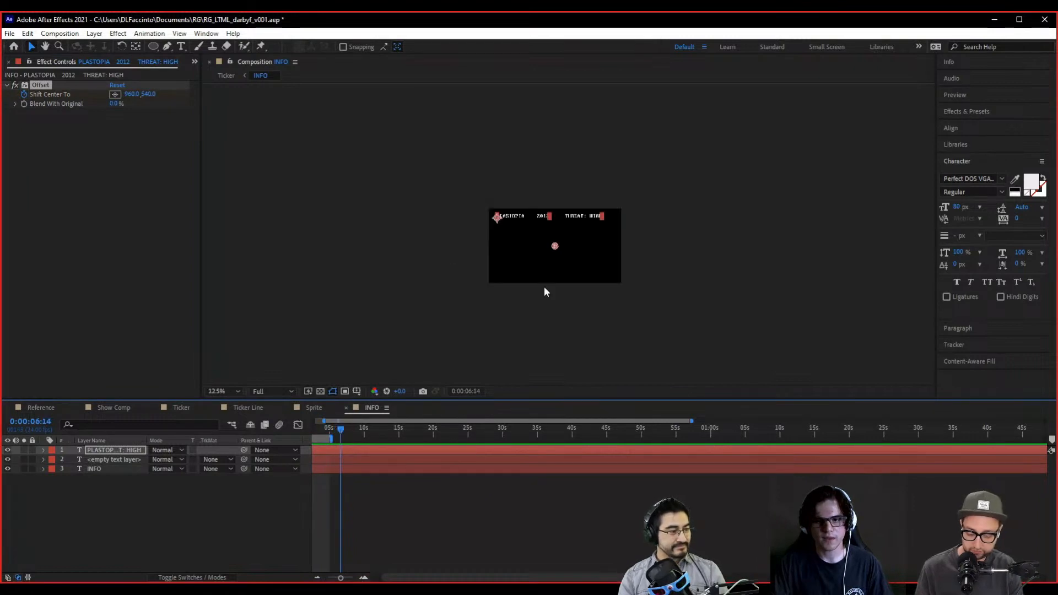
left_click_drag(556, 246, 349, 252)
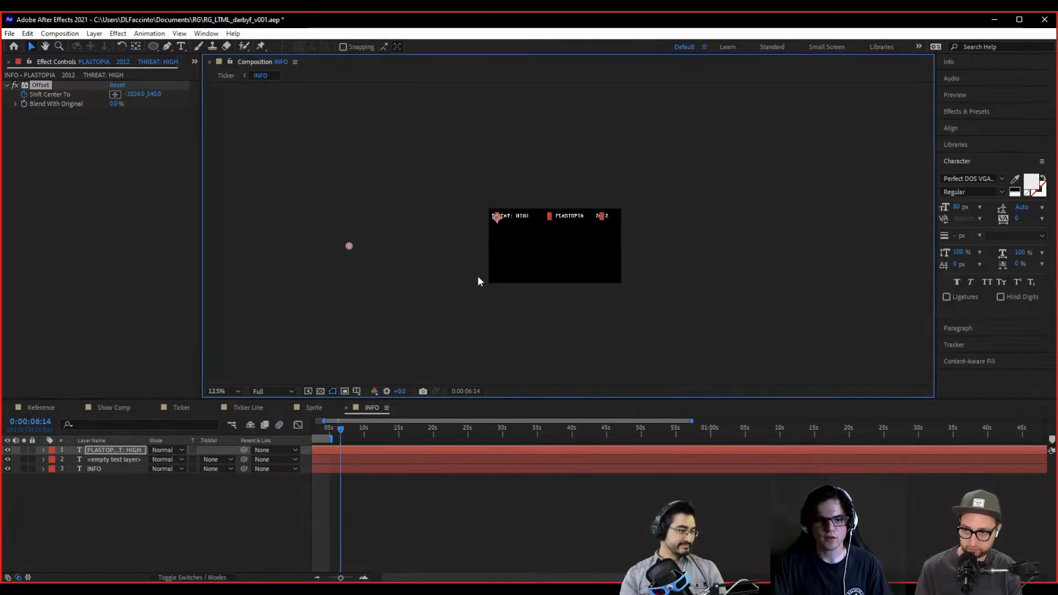
- Preview the scrolling text line from the start of the INFO composition
key("period")
left_click_drag(399, 578, 372, 578)
left_click_drag(358, 428, 191, 425)
key("space")
key("space")
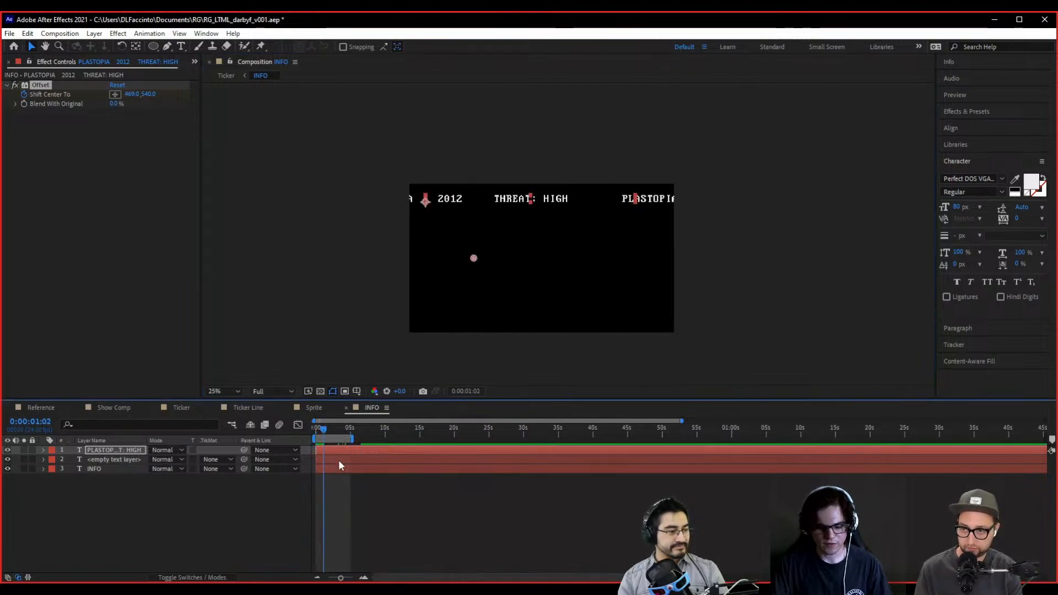
- Slow the scroll by moving the last Shift Center To keyframe to about 13 s, preview it, and return to the start
key("u")
left_click_drag(362, 469, 404, 469)
key("space")
key("space")
key("space")
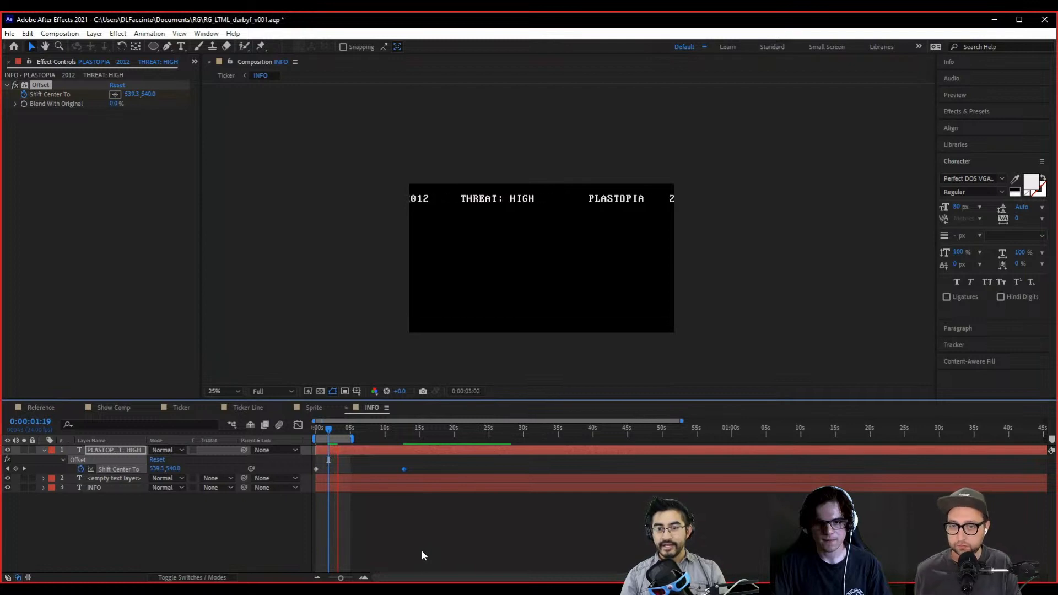
left_click_drag(333, 434, 307, 446)
key("space")
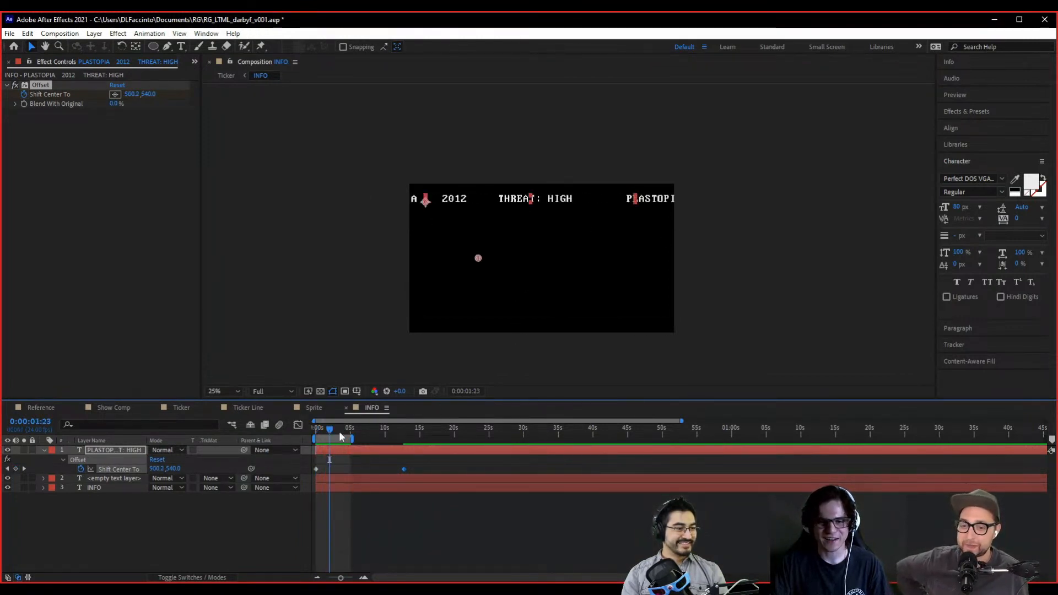
left_click_drag(337, 428, 286, 423)
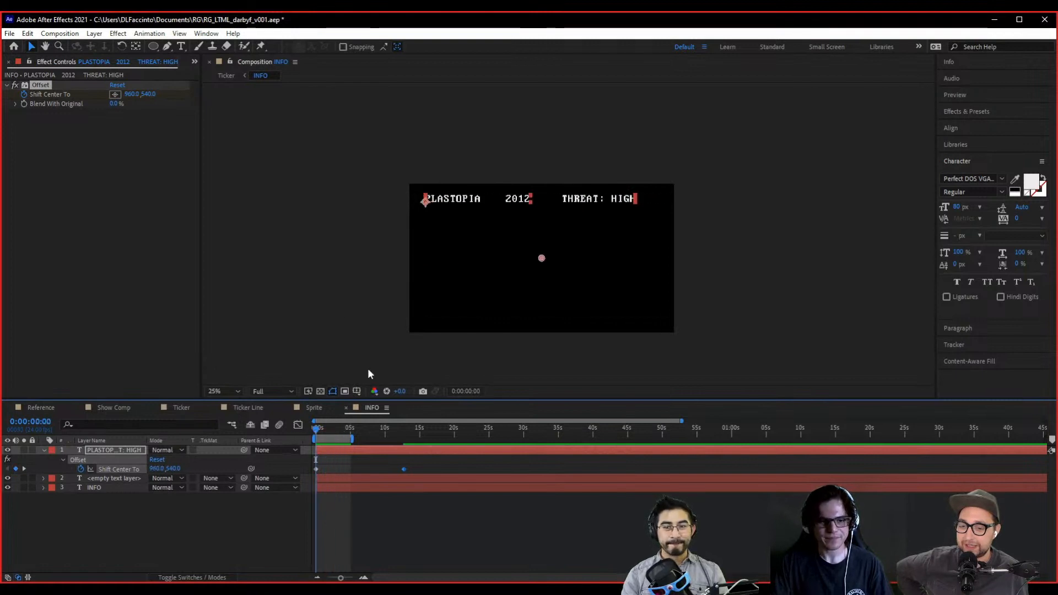
left_click(148, 533)
scroll(569, 231, "up", 2)
left_click_drag(437, 199, 464, 245)
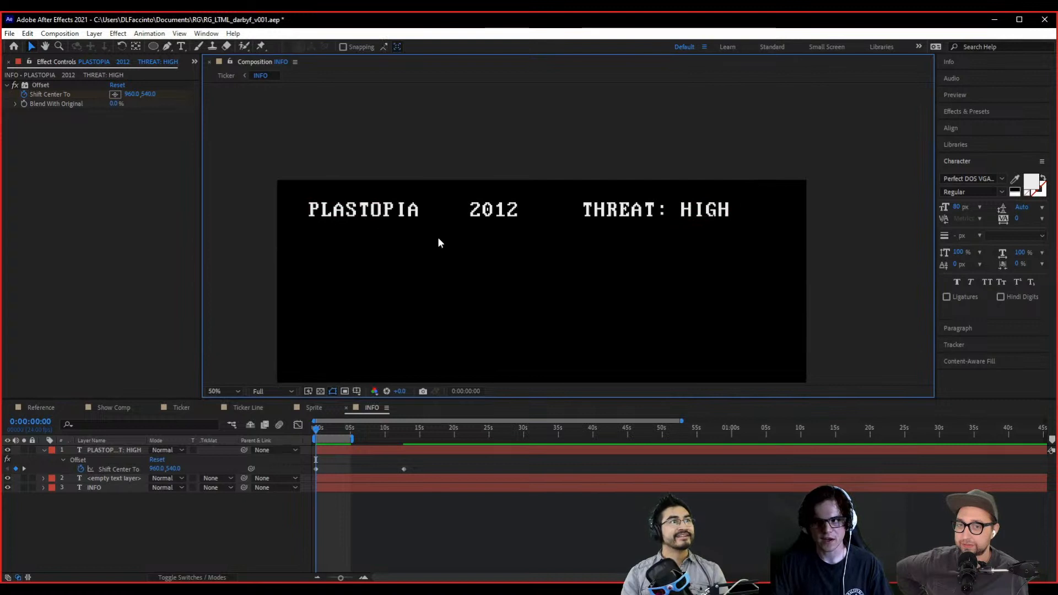
- Open the PLASTOPIA text line for editing and turn off its Offset effect
left_click(414, 217)
double_click(414, 214)
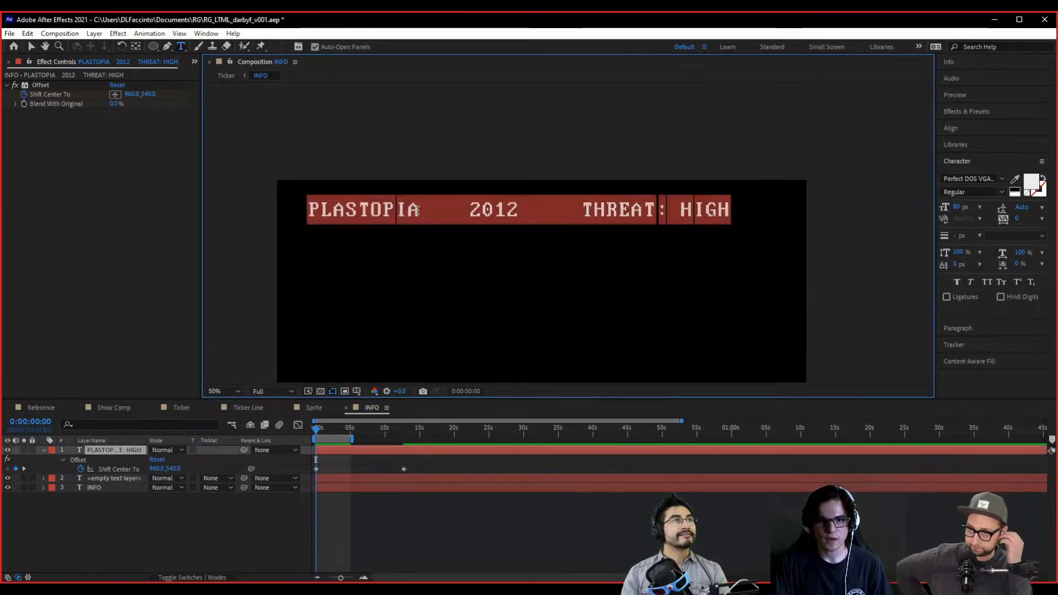
left_click(417, 210)
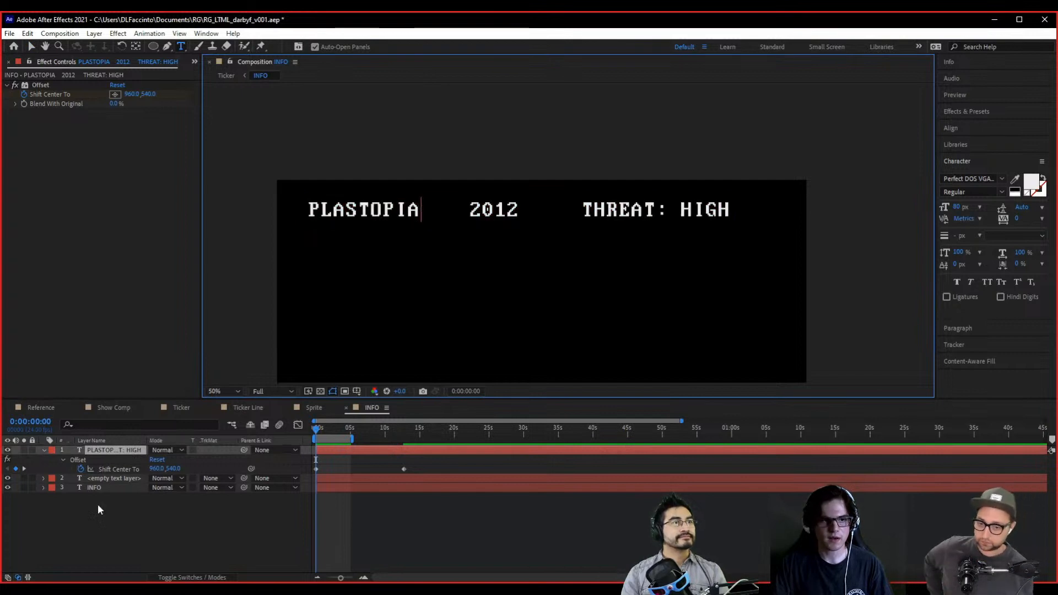
left_click(102, 220)
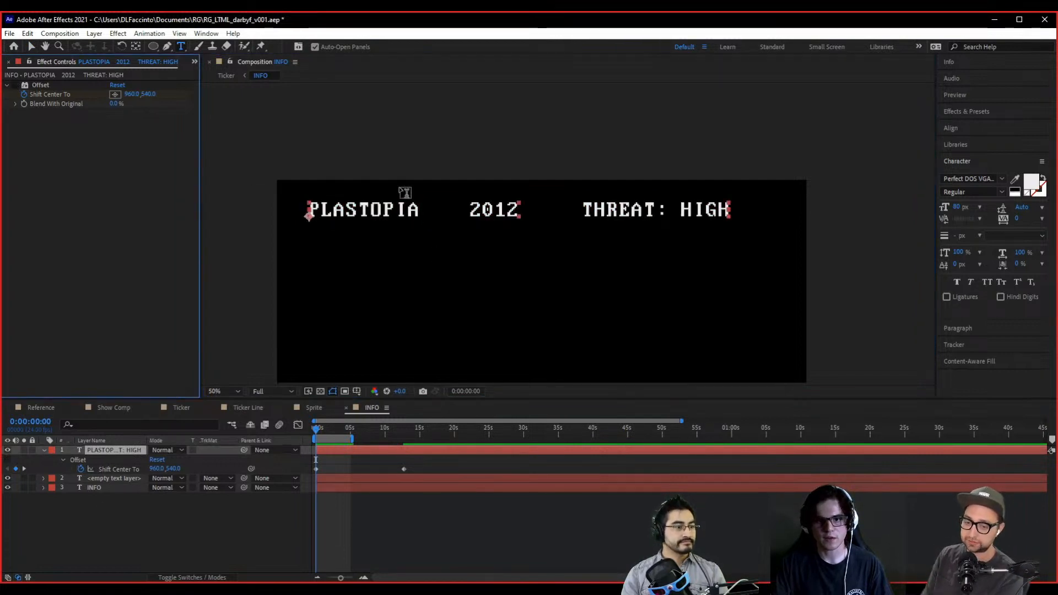
- Color the word PLASTOPIA orange, FF9C00, and copy the hex code for reuse
left_click(418, 211)
left_click_drag(418, 211, 302, 213)
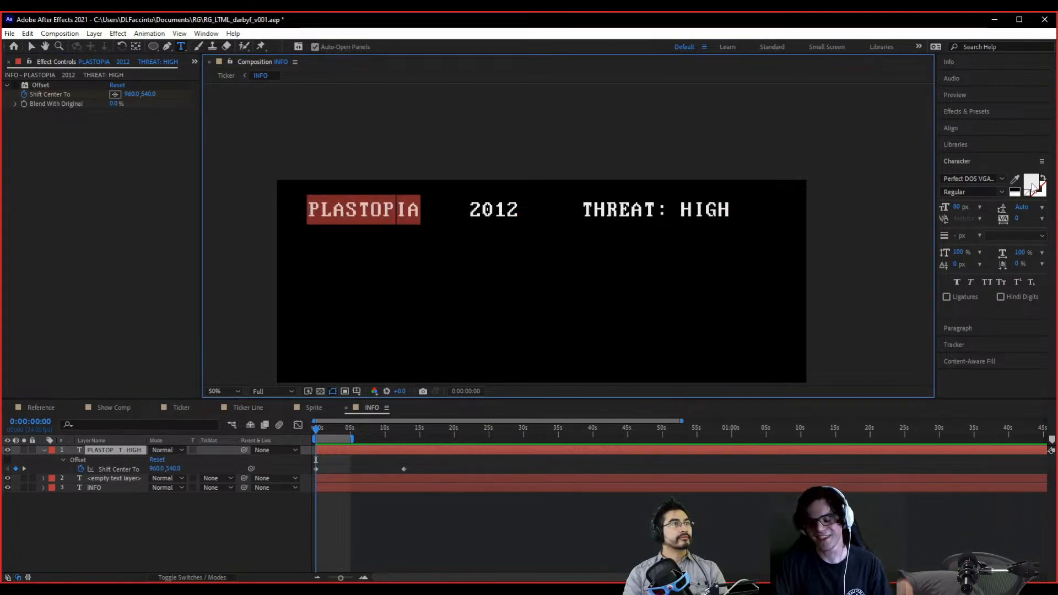
left_click(1032, 183)
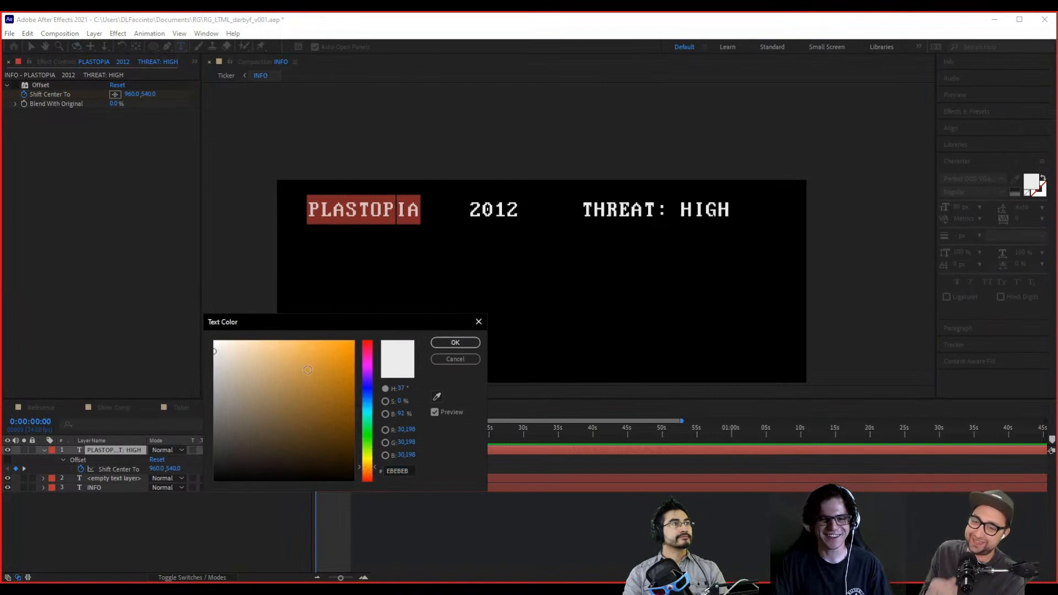
left_click_drag(308, 370, 396, 330)
left_click(413, 471)
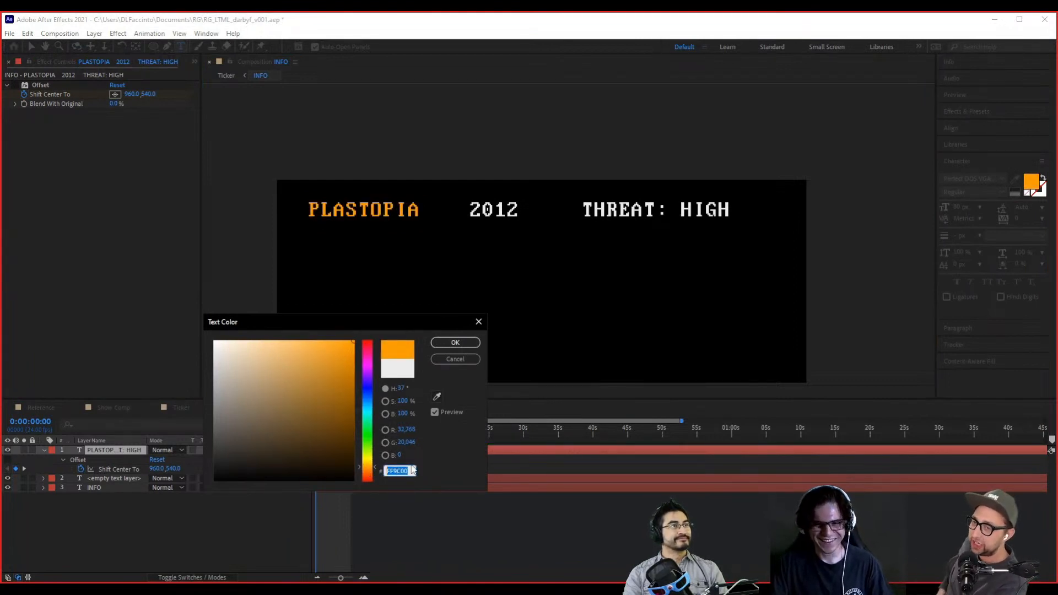
left_click(455, 343)
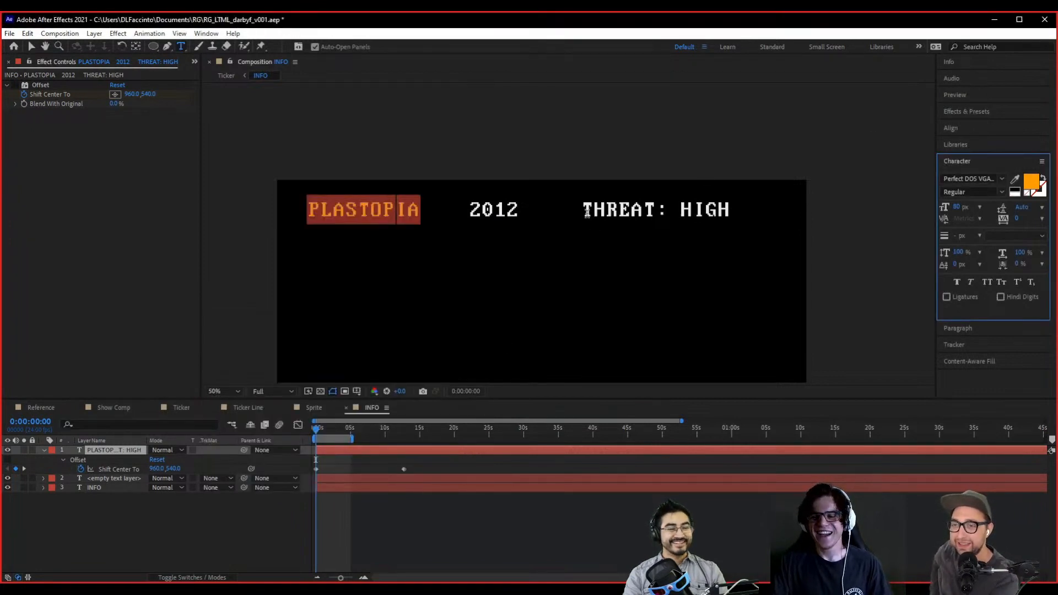
- Apply the copied orange FF9C00 to the word THREAT: and leave text editing
left_click_drag(586, 209, 659, 219)
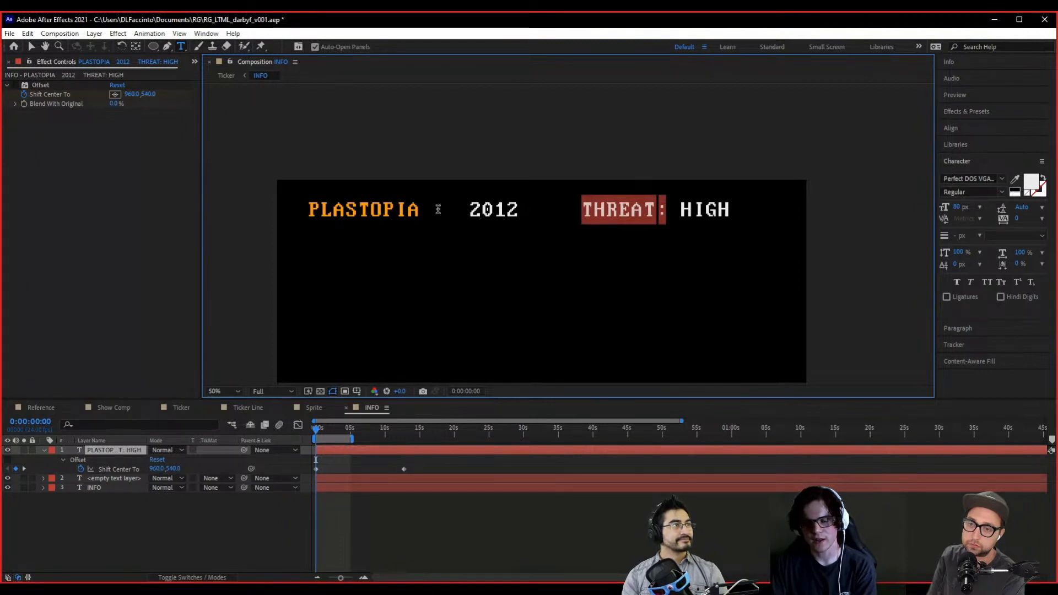
left_click(1029, 189)
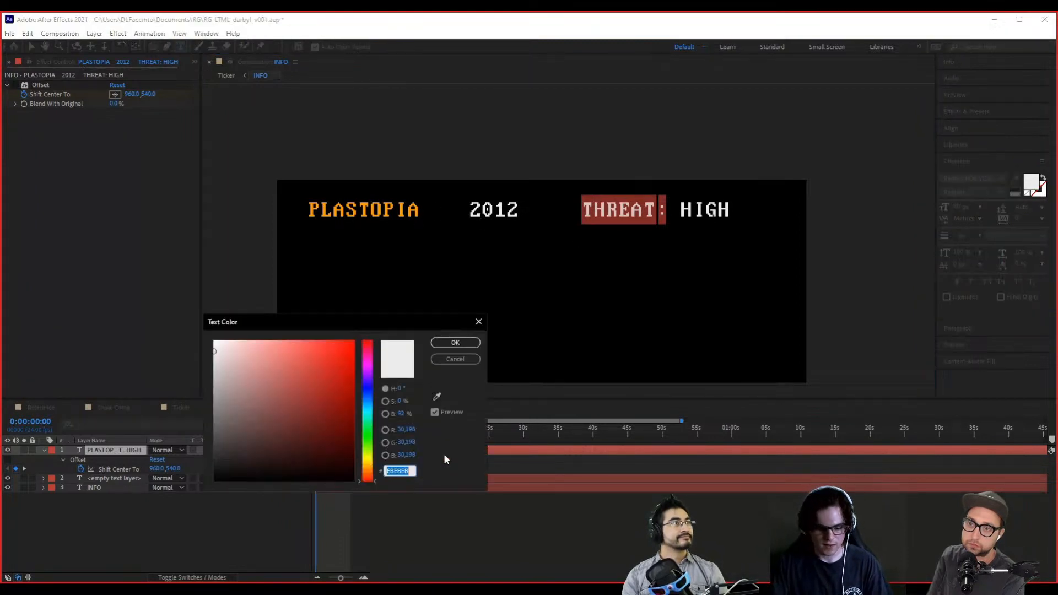
key("ctrl+v")
key("Return")
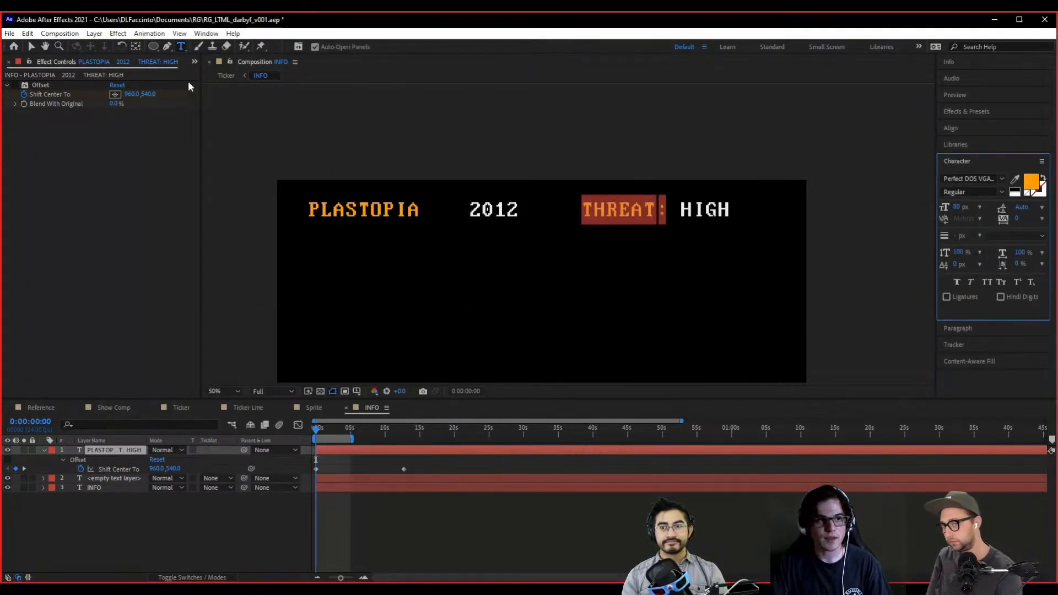
left_click(31, 46)
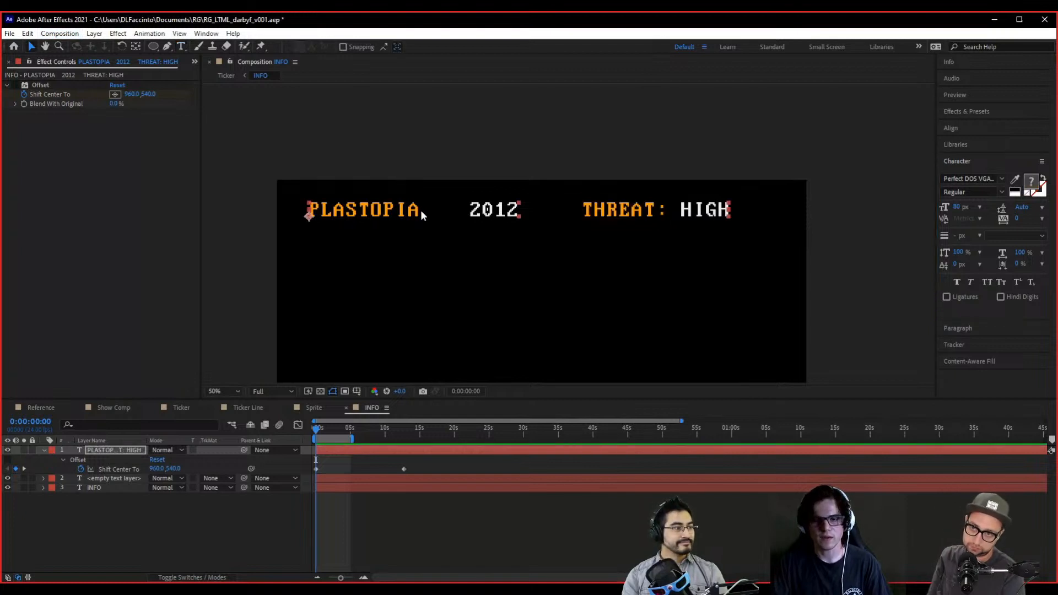
- Insert "YEAR: " before 2012 in the text line, and shift the whole line slightly left within the frame
double_click(450, 211)
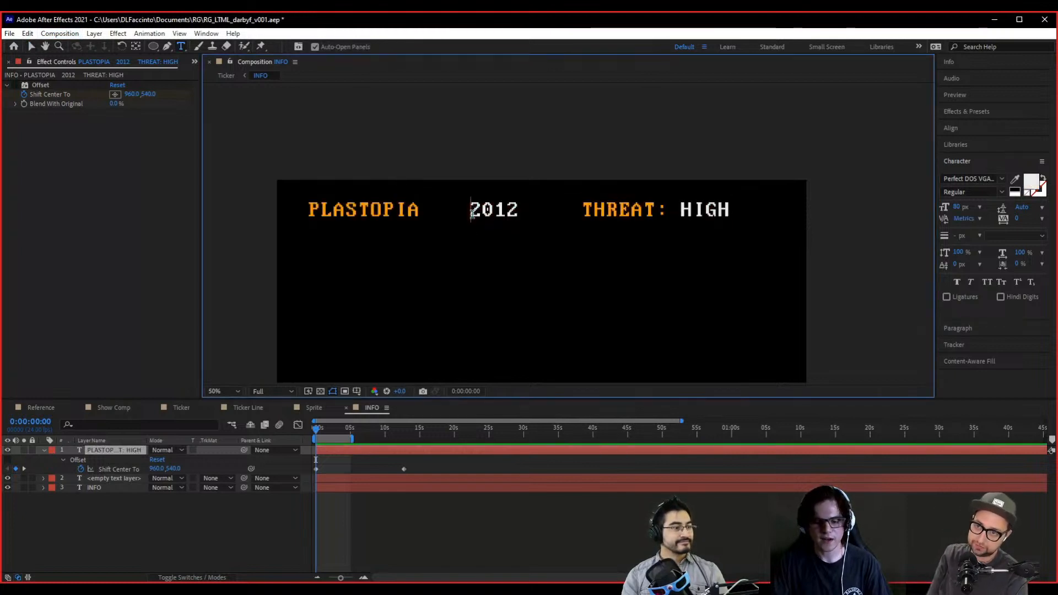
left_click(471, 212)
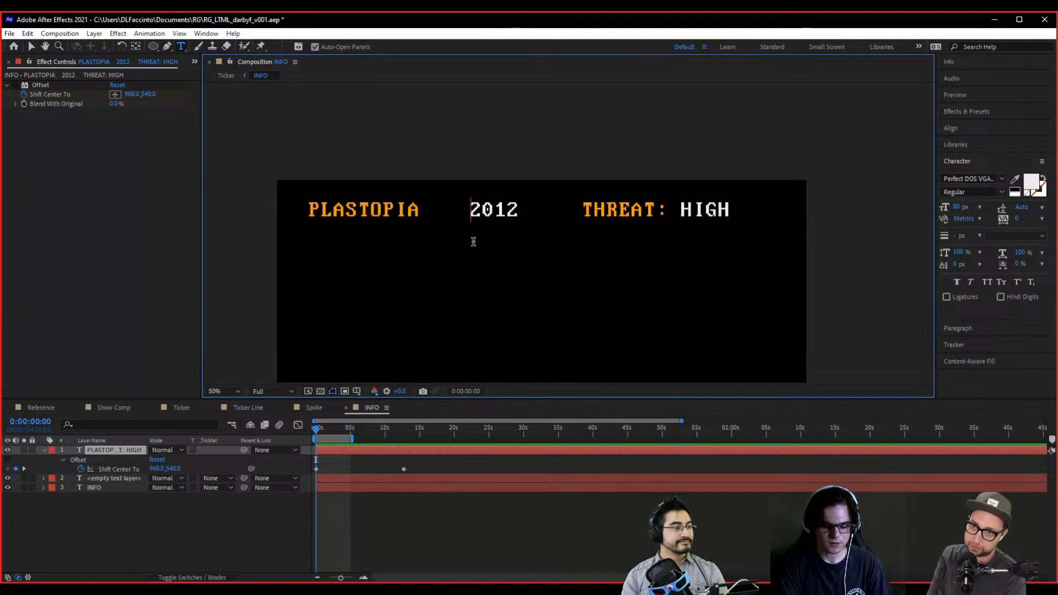
type("YEAR:")
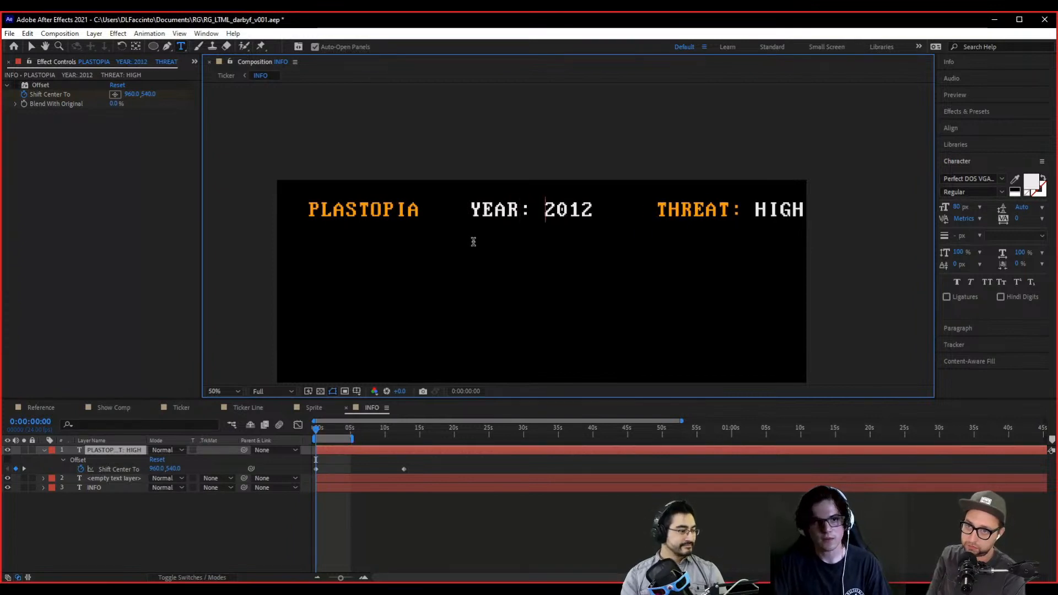
left_click(31, 45)
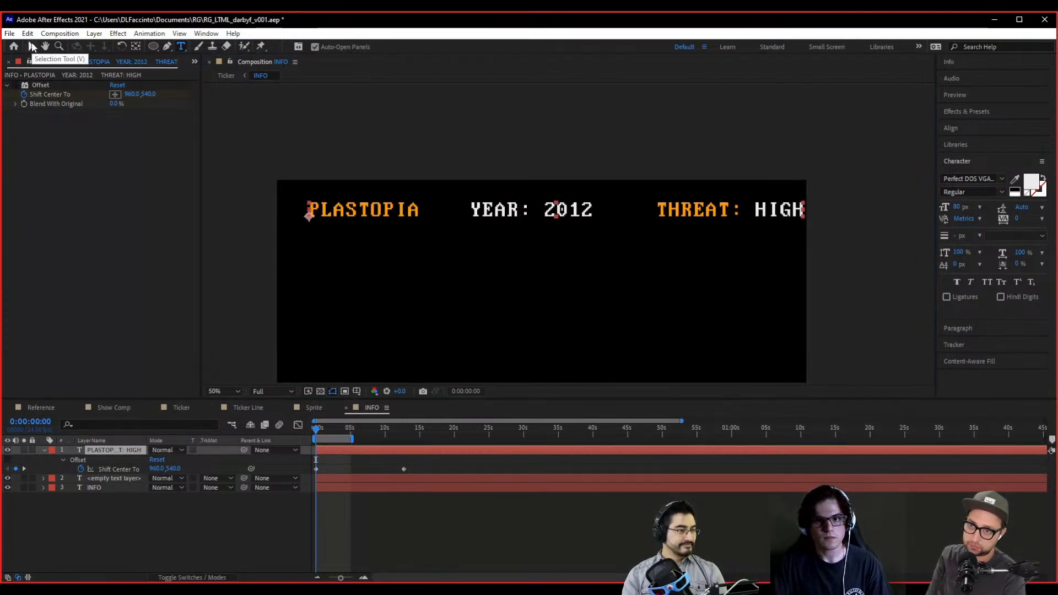
left_click_drag(581, 212, 573, 213)
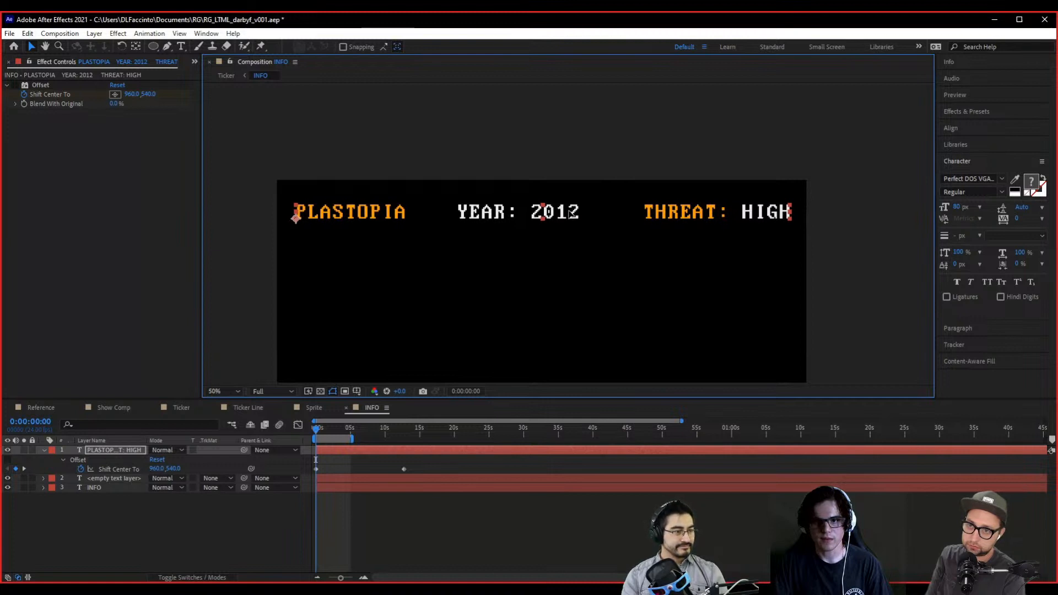
- Apply the copied orange FF9C00 to the word YEAR, leaving out its colon
double_click(571, 213)
left_click(503, 212)
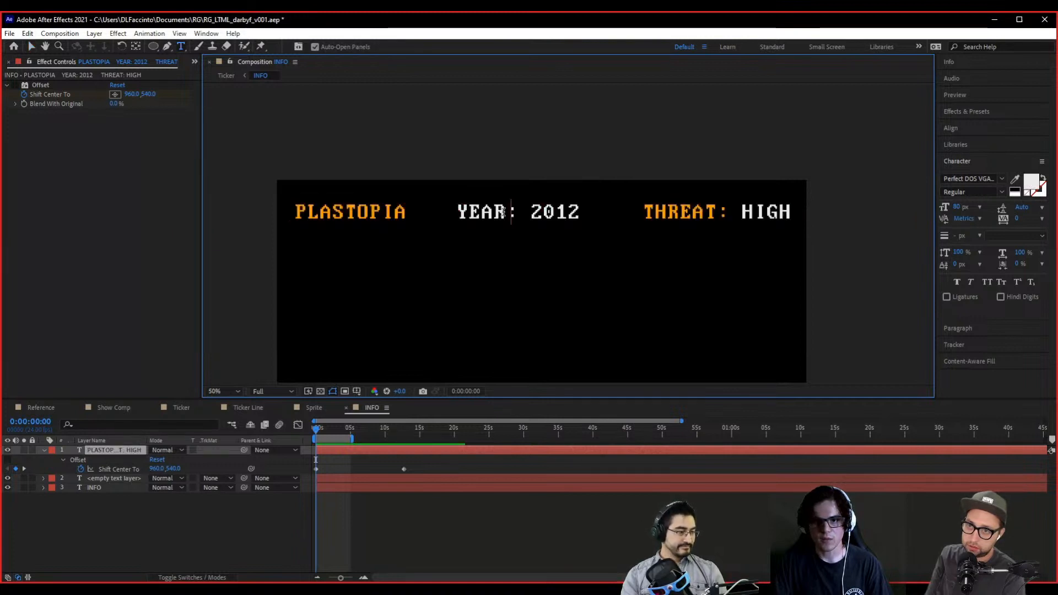
left_click_drag(505, 212, 449, 211)
left_click(1031, 182)
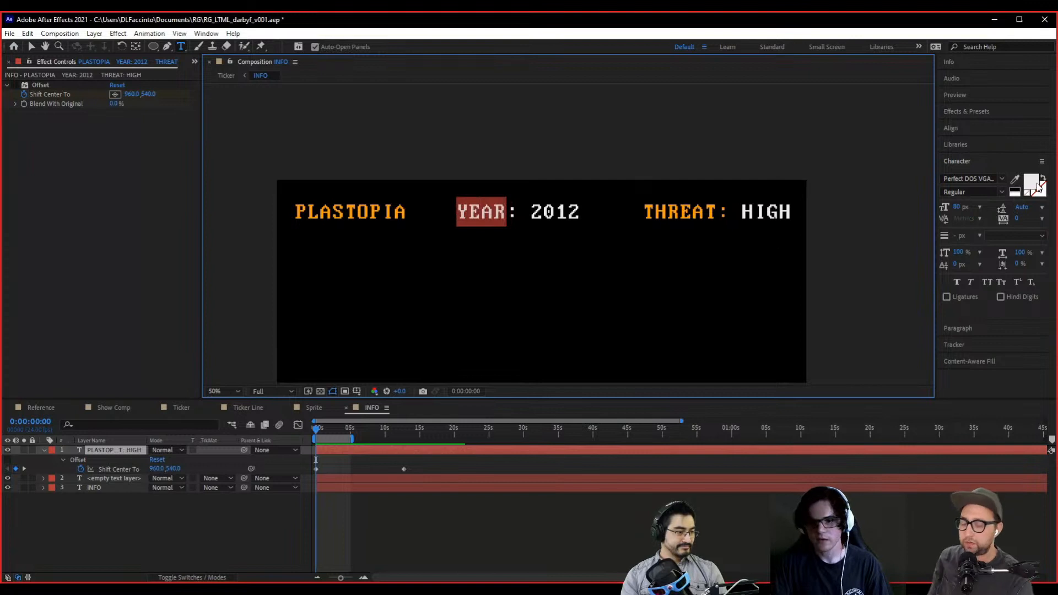
key("ctrl+v")
key("Return")
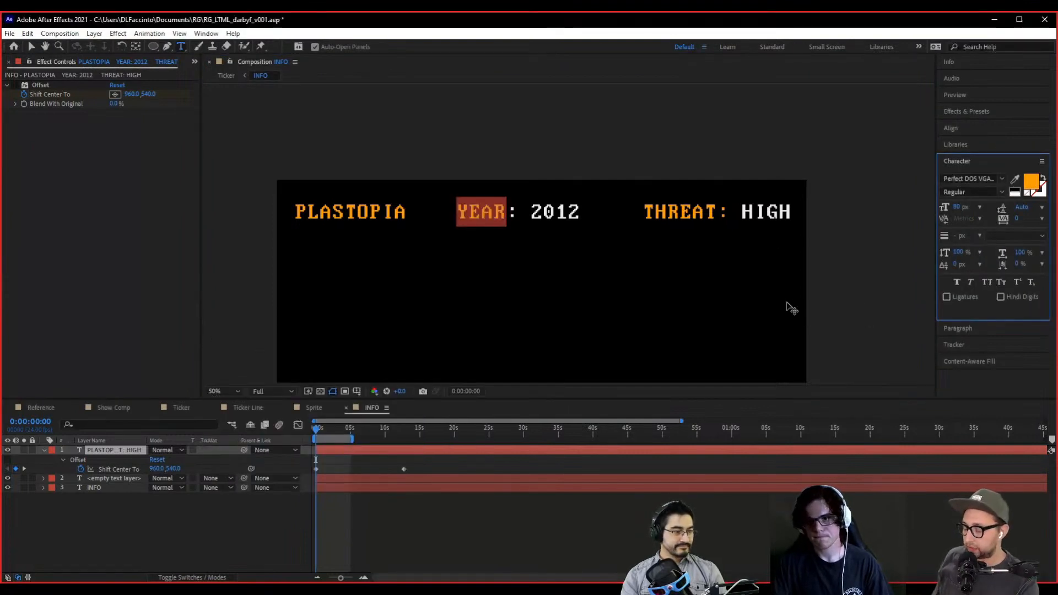
- Color the number 2012 red-orange, FF4200, and copy that hex code
left_click_drag(530, 209, 582, 210)
left_click(1019, 187)
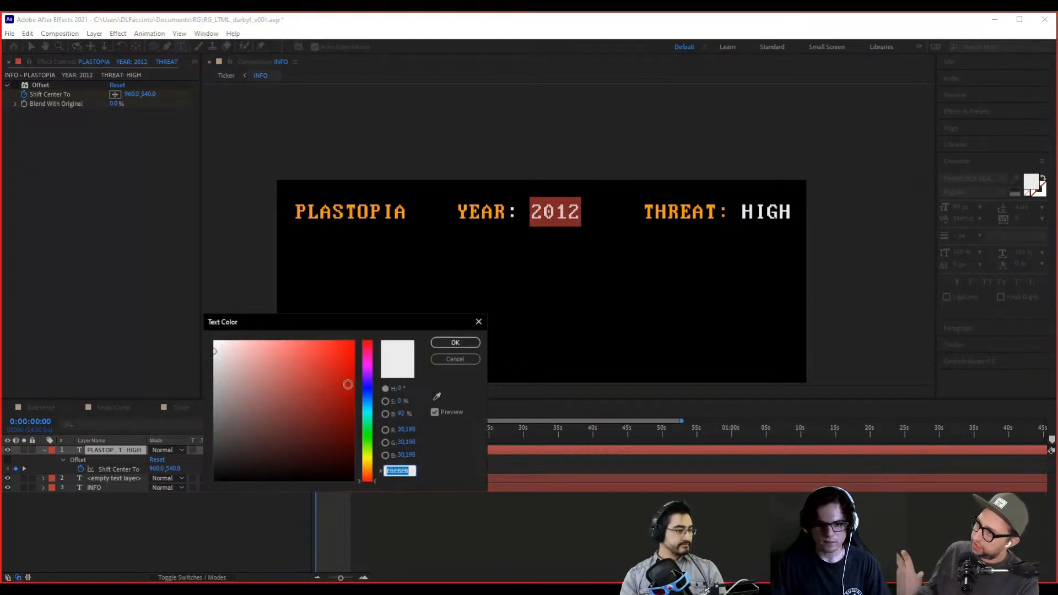
left_click(368, 471)
left_click_drag(317, 380, 359, 321)
left_click_drag(368, 473, 365, 479)
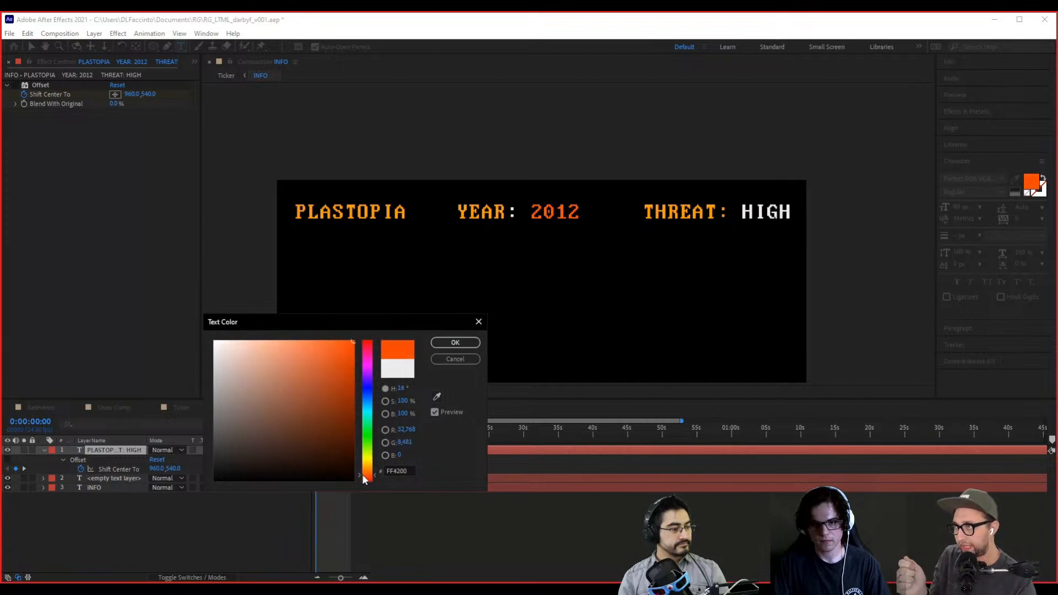
left_click(455, 343)
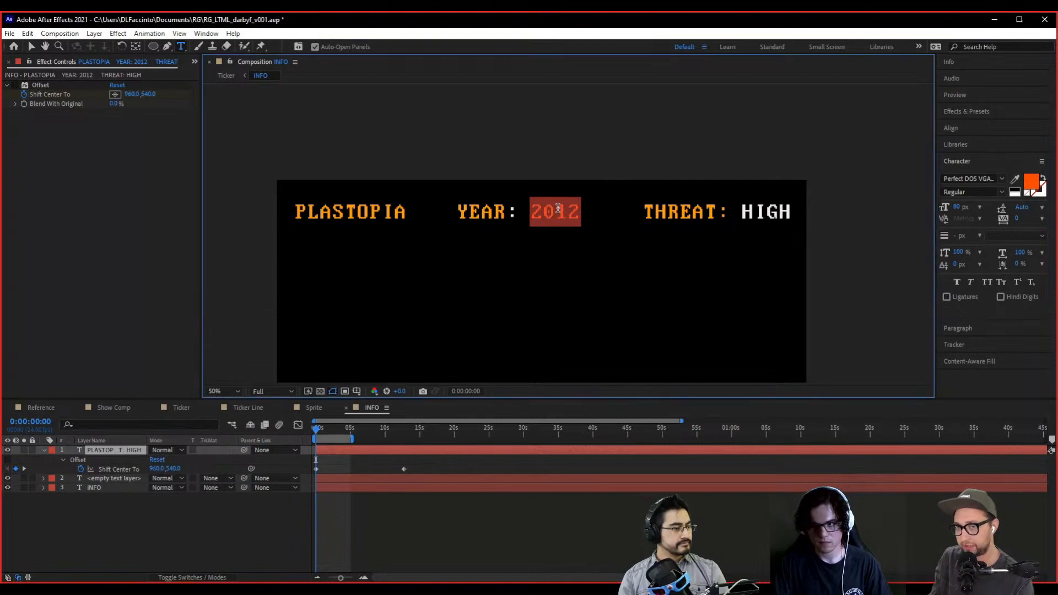
left_click(1028, 181)
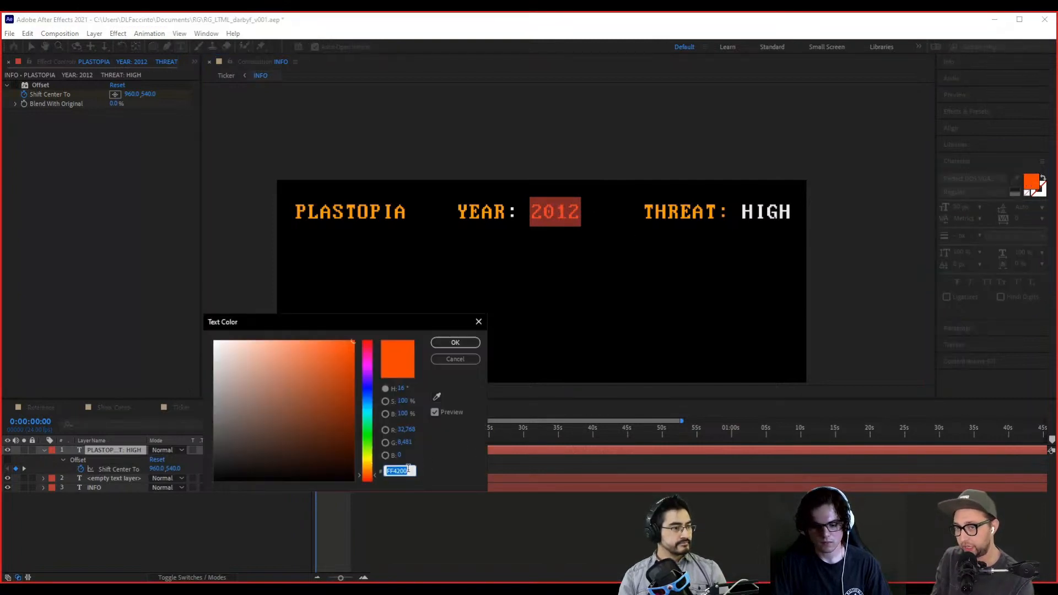
left_click(455, 342)
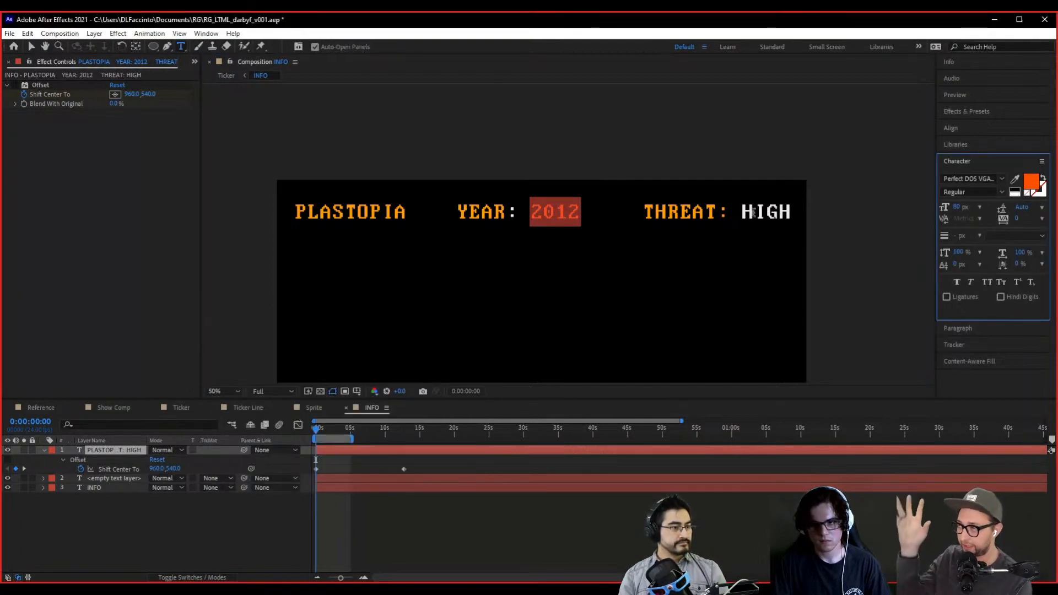
- Color the word HIGH with the same red-orange FF4200 and finish editing the text line
left_click_drag(742, 212, 794, 212)
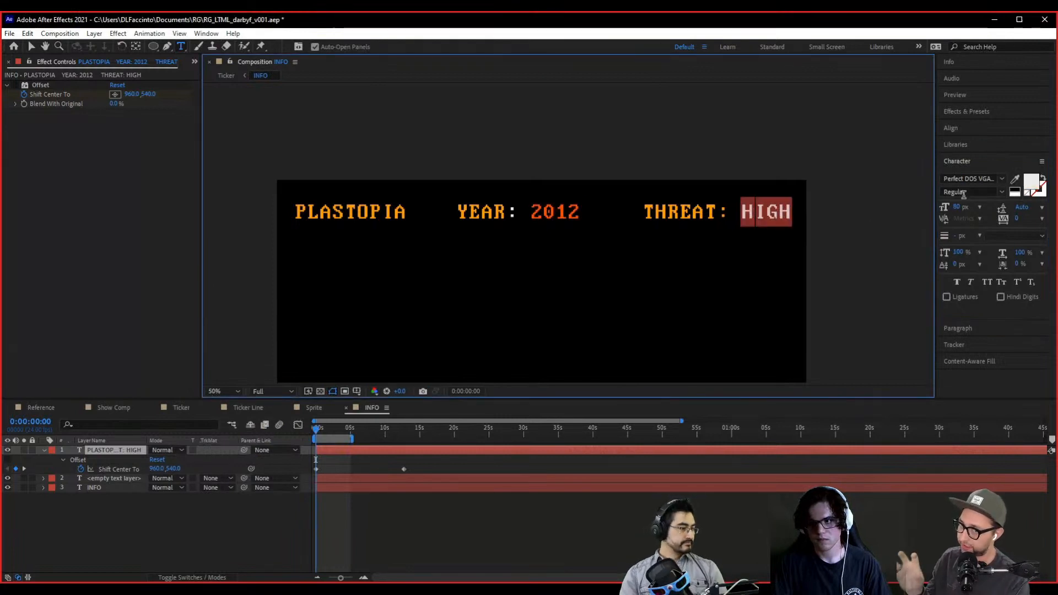
left_click(1034, 185)
type("FF4200")
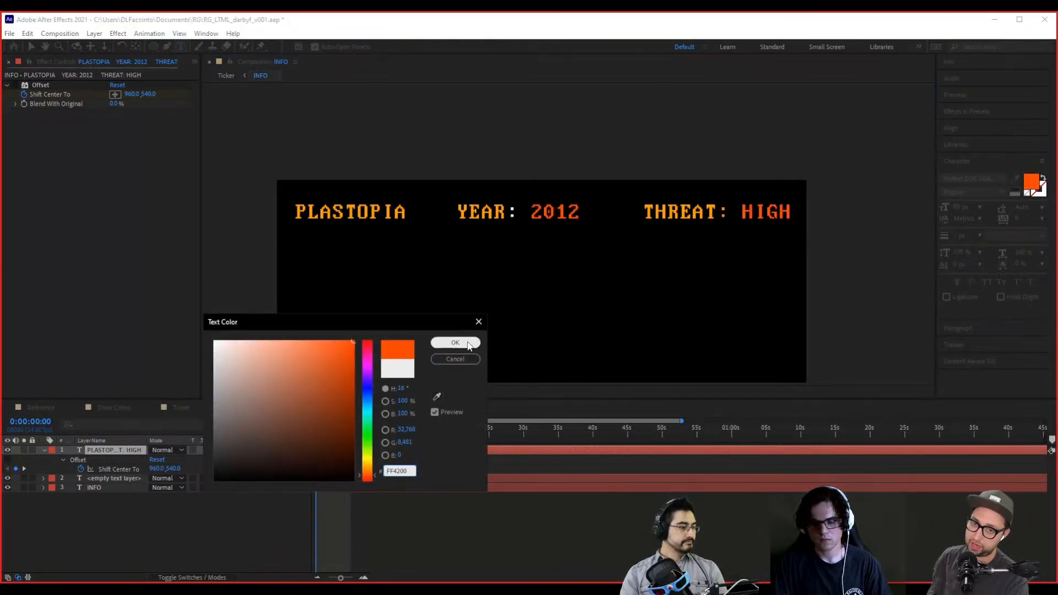
left_click(468, 343)
left_click(259, 531)
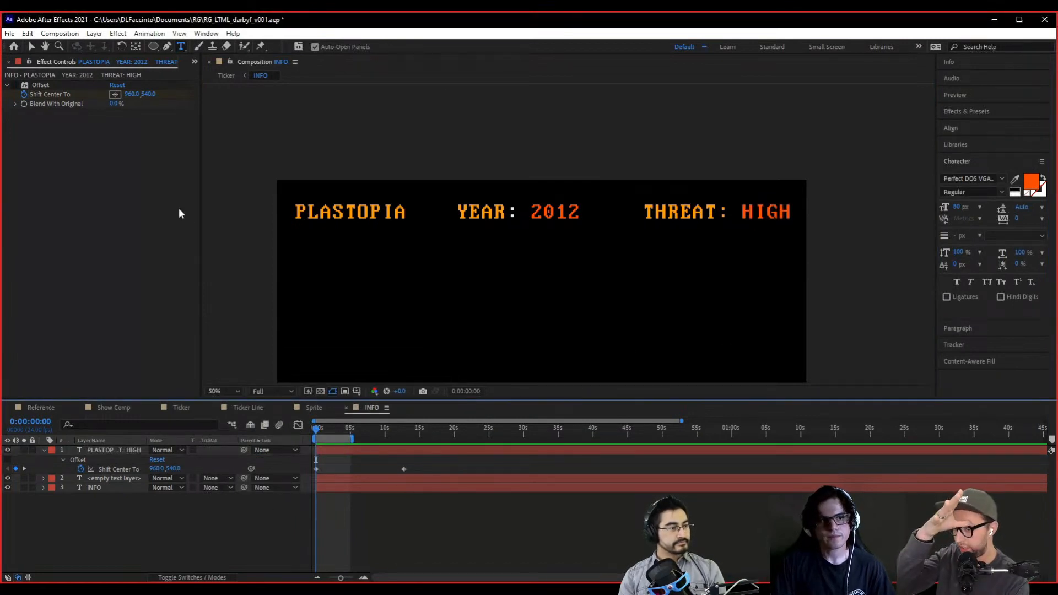
left_click(31, 46)
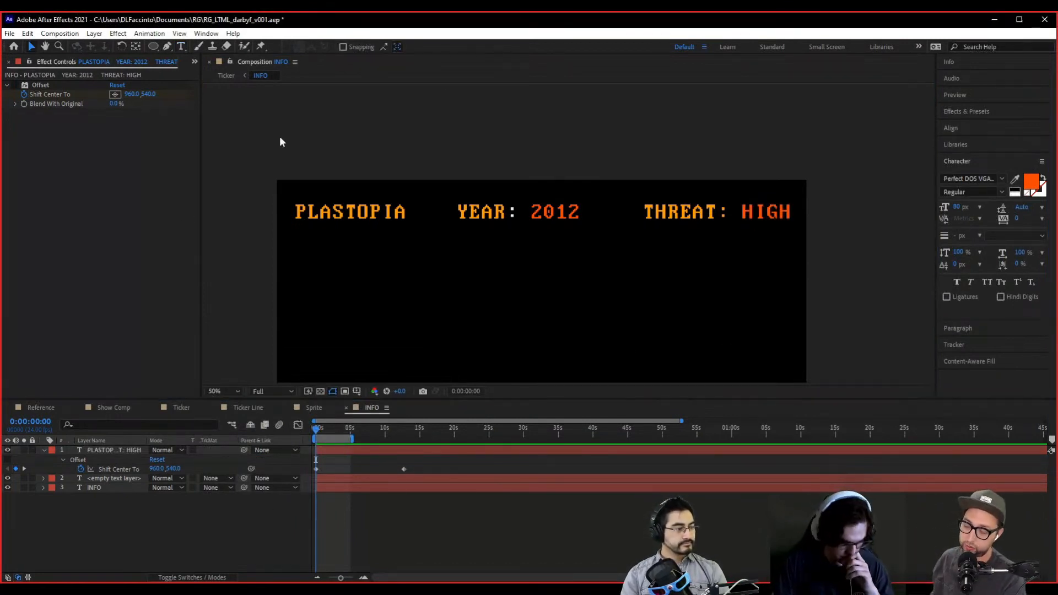
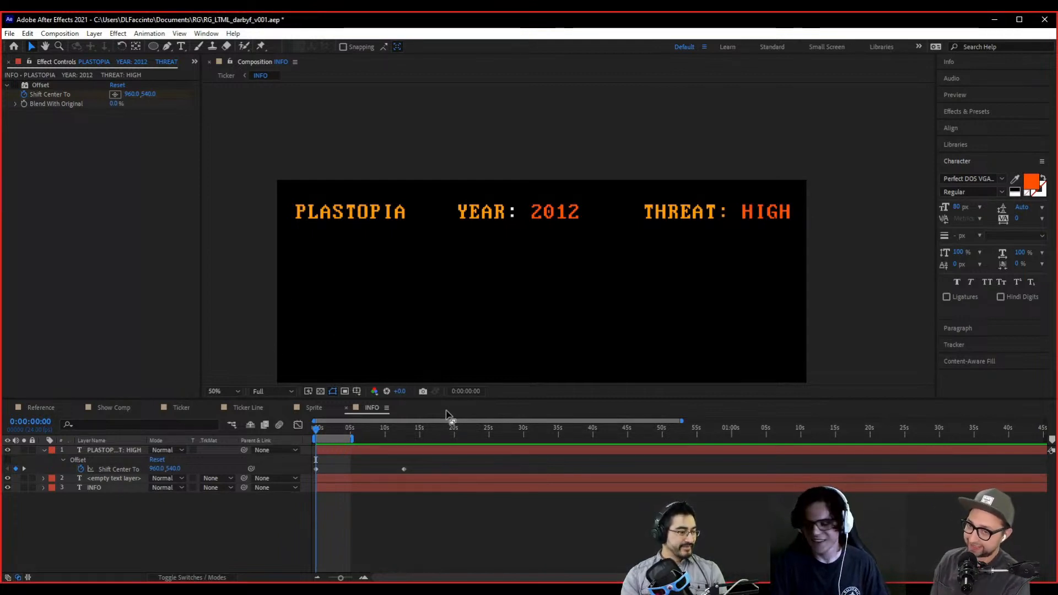
- Preview the recolored text line briefly from the start of the INFO composition
left_click(316, 434)
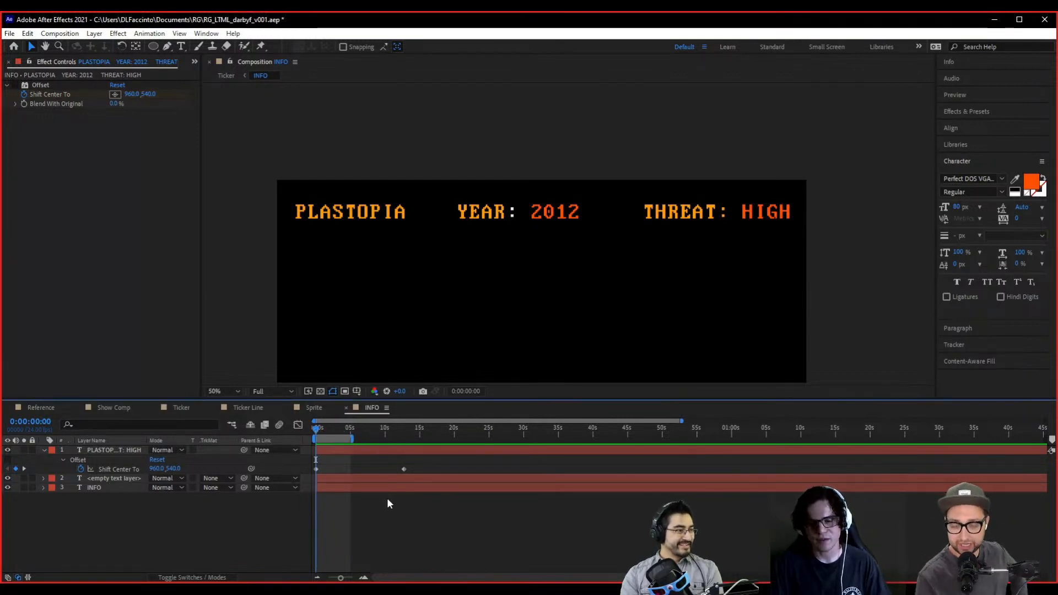
key("space")
key("space")
- Check the font of the PLASTOPIA text layer, and turn its Offset effect back on
left_click(124, 449)
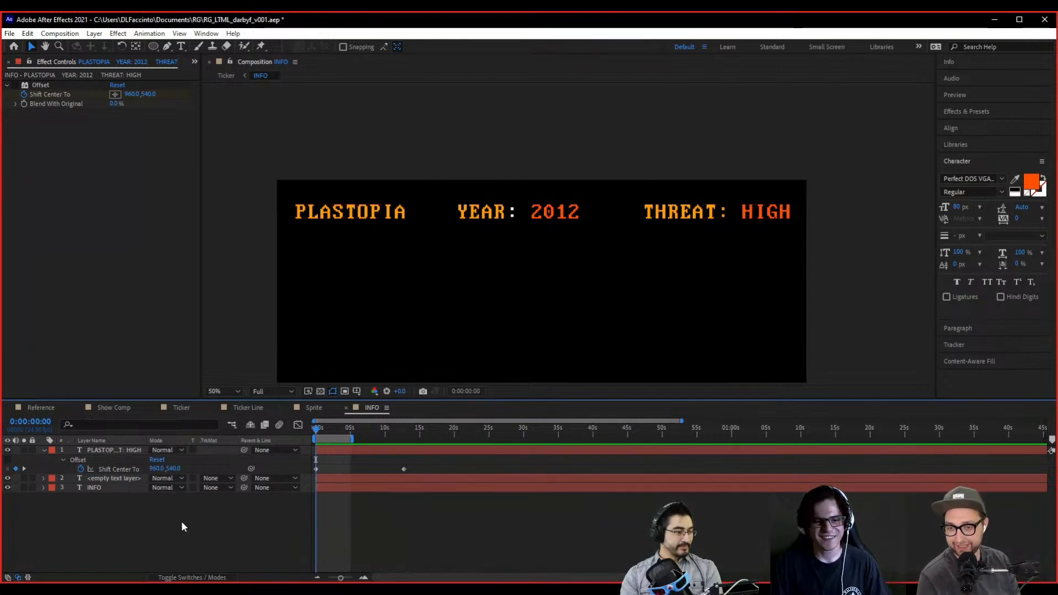
left_click(124, 450)
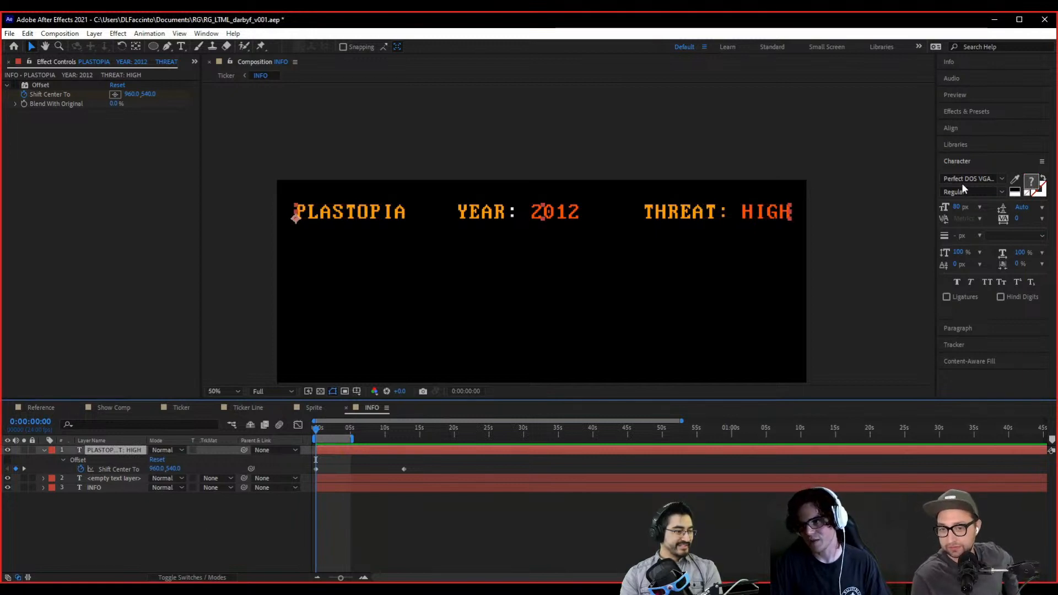
left_click(986, 178)
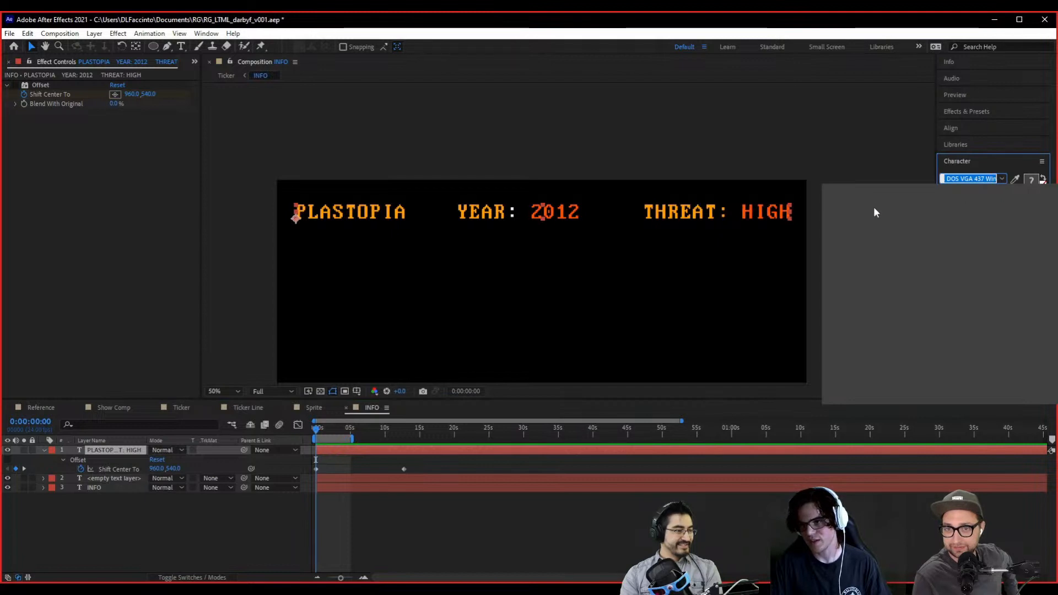
left_click(920, 205)
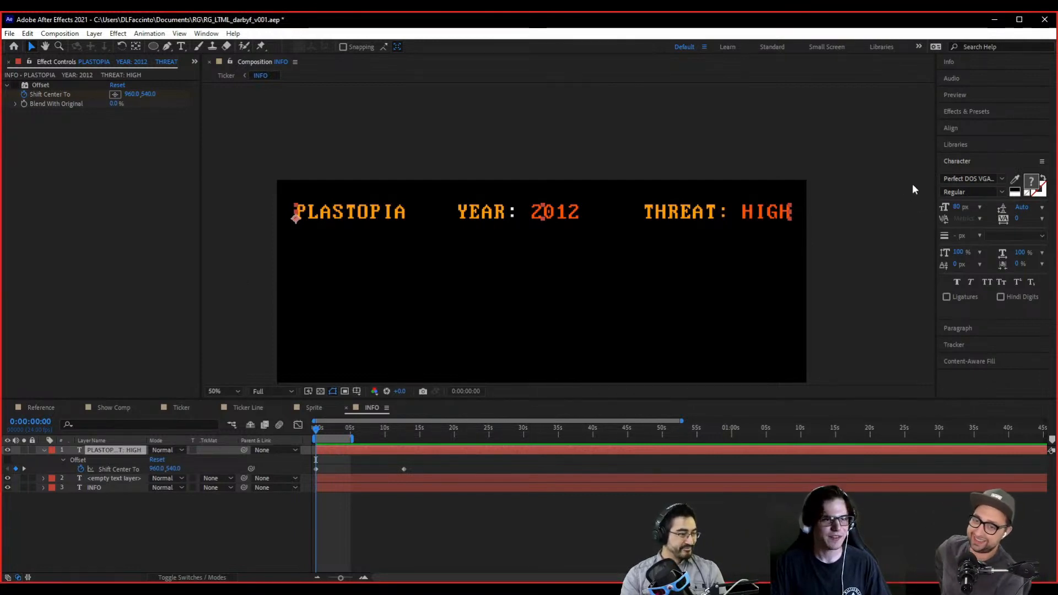
left_click(14, 85)
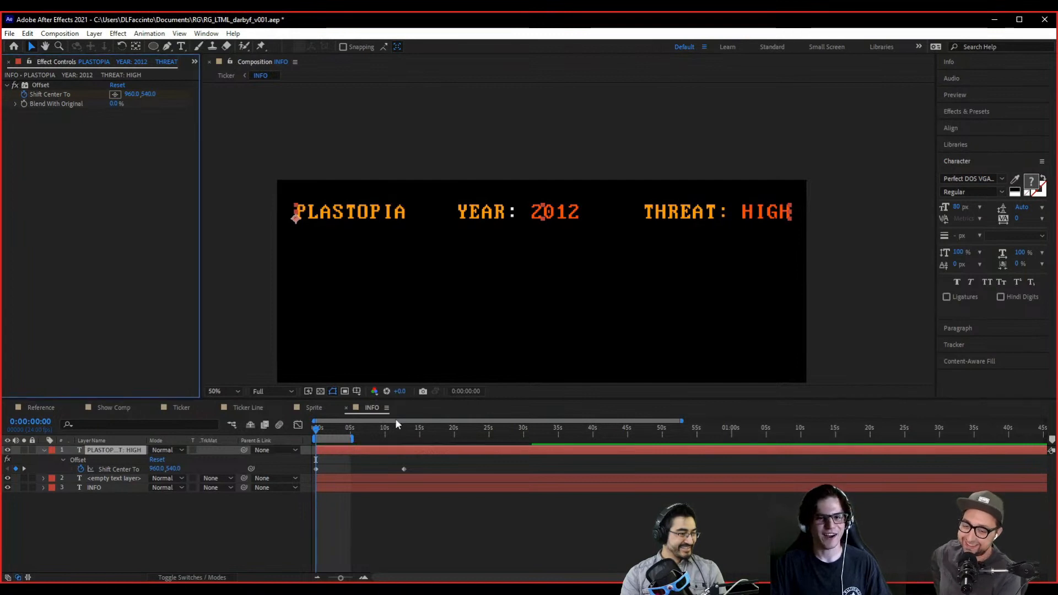
- Preview the scrolling text line in the INFO composition and inspect its pixel letters up close
key("space")
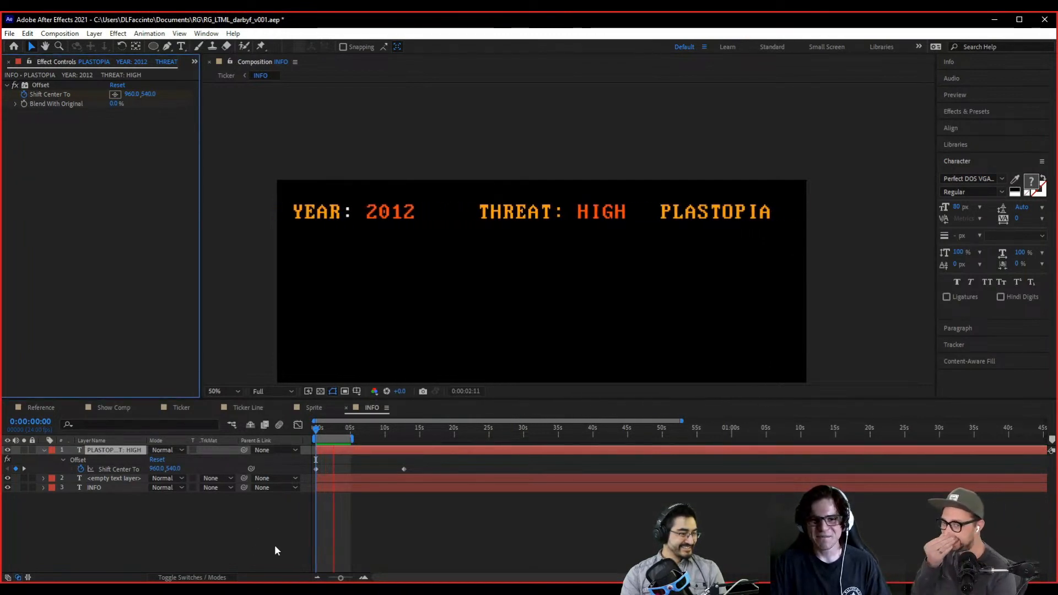
key("space")
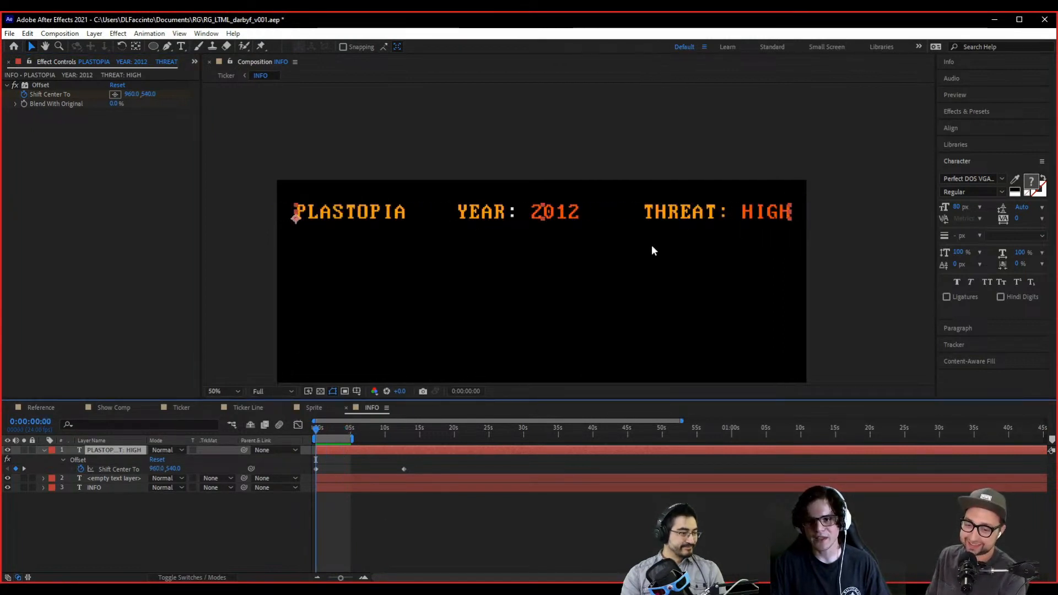
scroll(648, 272, "up", 4)
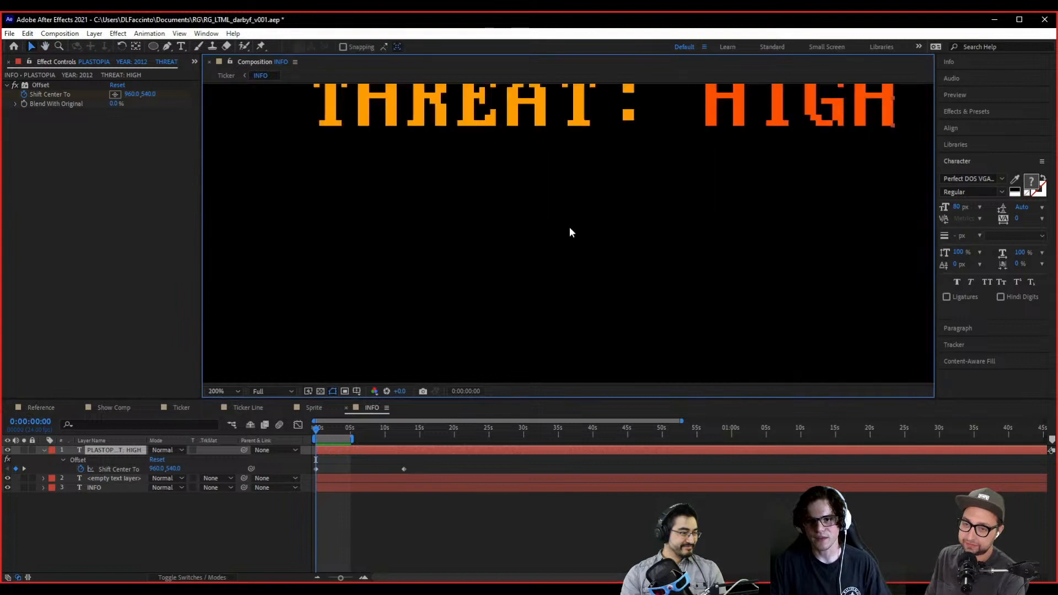
left_click_drag(539, 267, 537, 271)
scroll(555, 203, "left", 10)
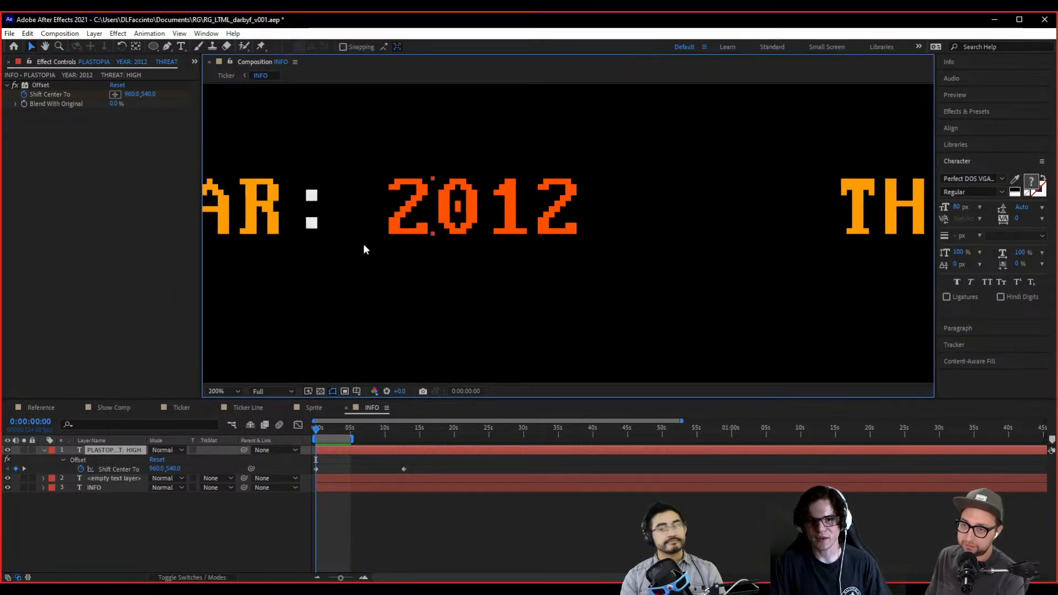
scroll(356, 244, "down", 4)
left_click_drag(534, 197, 533, 211)
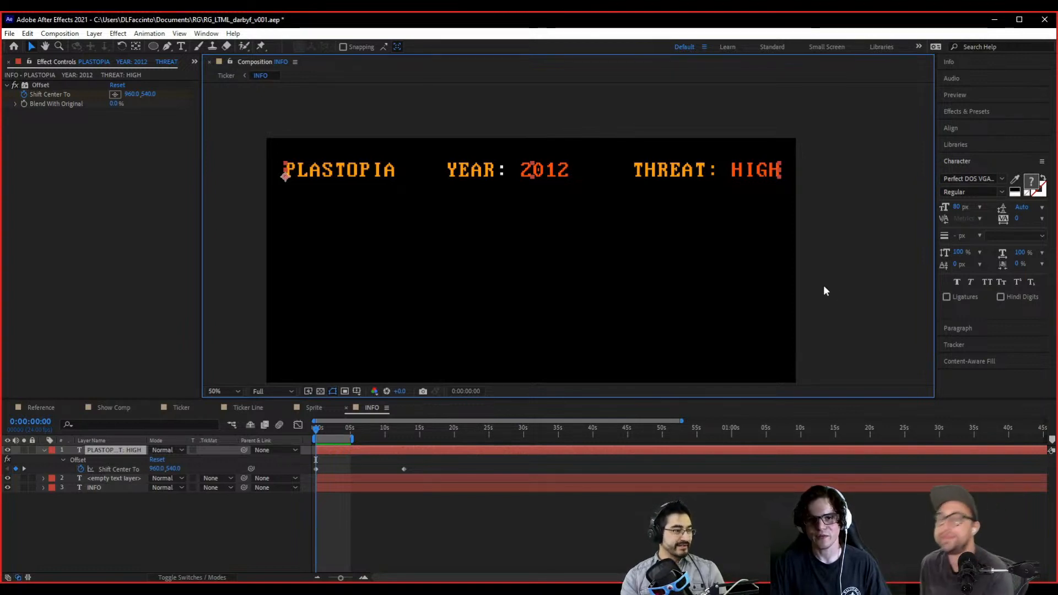
- Copy the orange FF9C00 from the word YEAR, apply it to the colon after it, and finish editing the text
double_click(492, 171)
mouse_move(496, 171)
left_mouse_down()
mouse_move(432, 170)
mouse_move(496, 174)
left_mouse_up()
left_click(1031, 182)
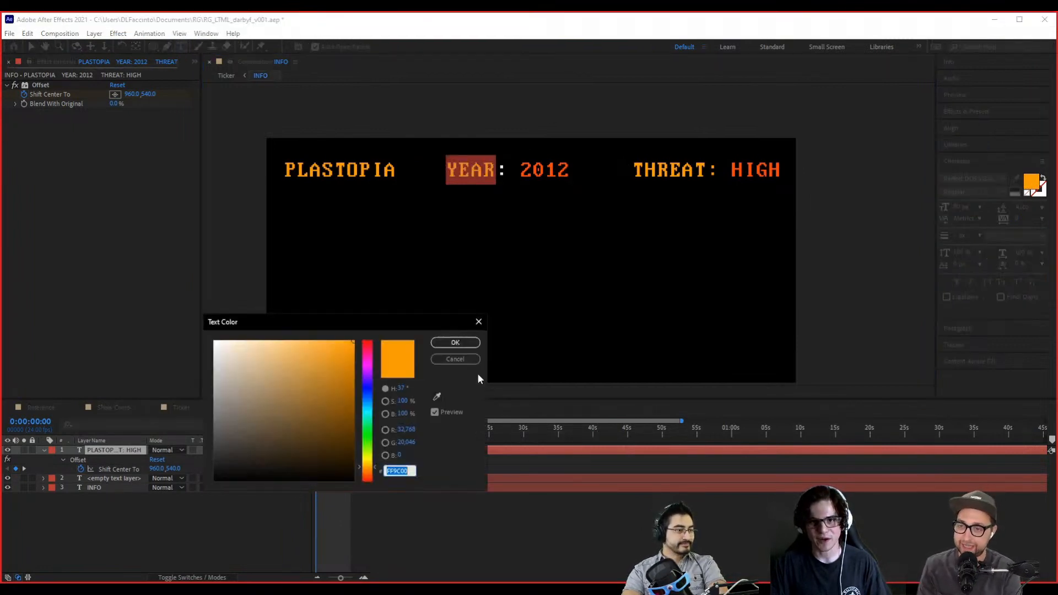
left_click(455, 342)
left_click_drag(497, 171, 504, 170)
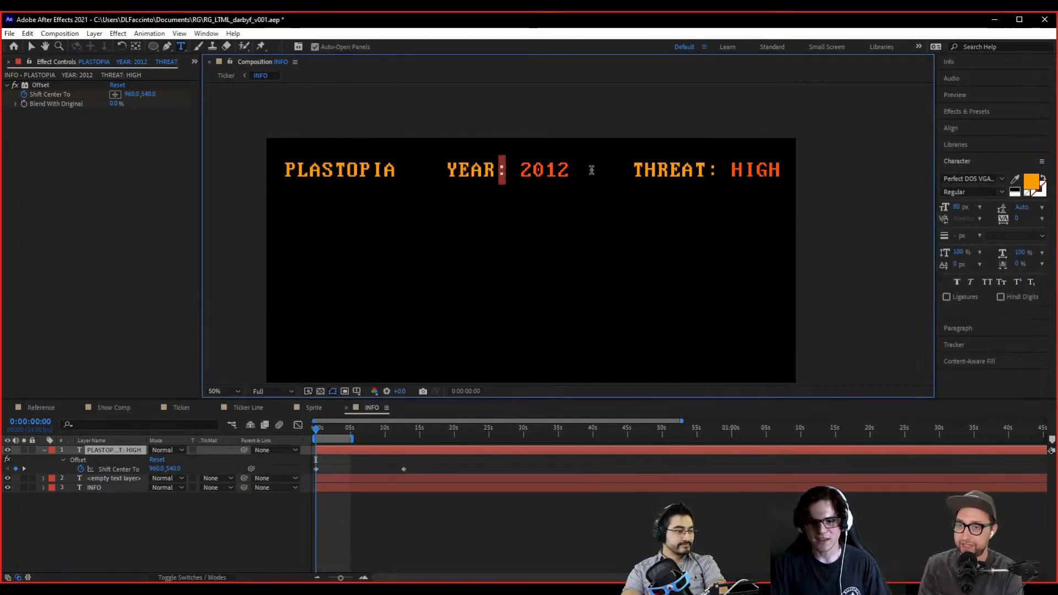
left_click(1031, 182)
type("FF9C00")
key("Return")
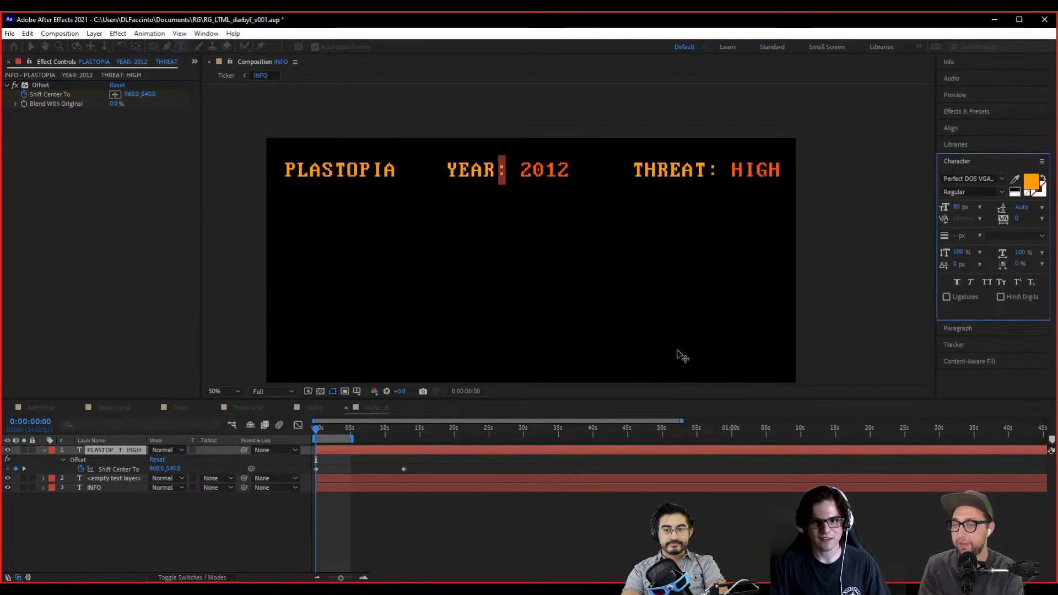
left_click(195, 528)
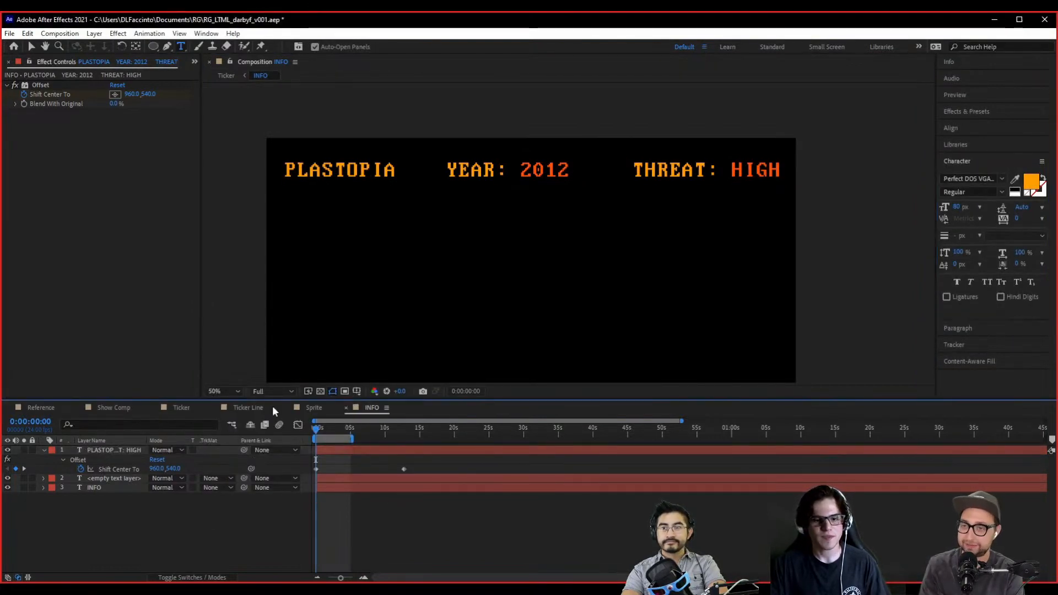
left_click(32, 48)
- Preview the INFO text line, and compare the Ticker composition with the INFO layer hidden and shown
key("space")
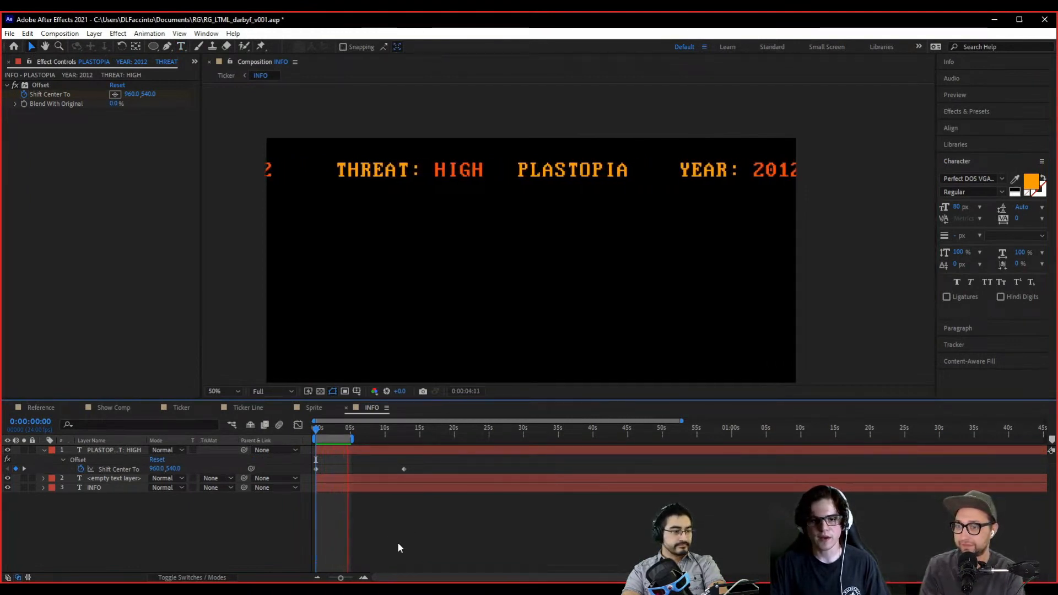
key("space")
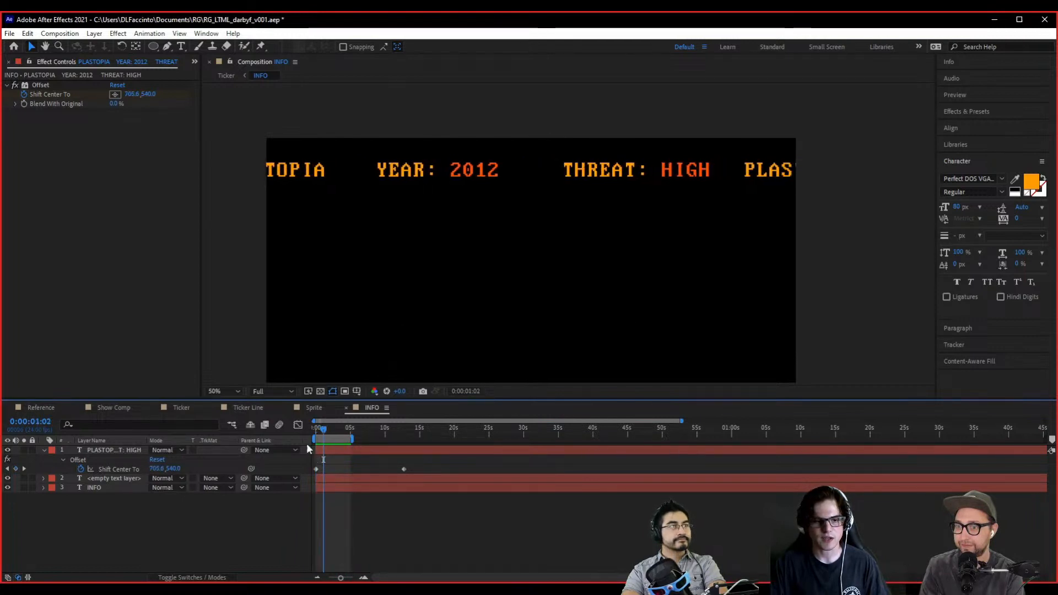
left_click(234, 428)
left_click(182, 431)
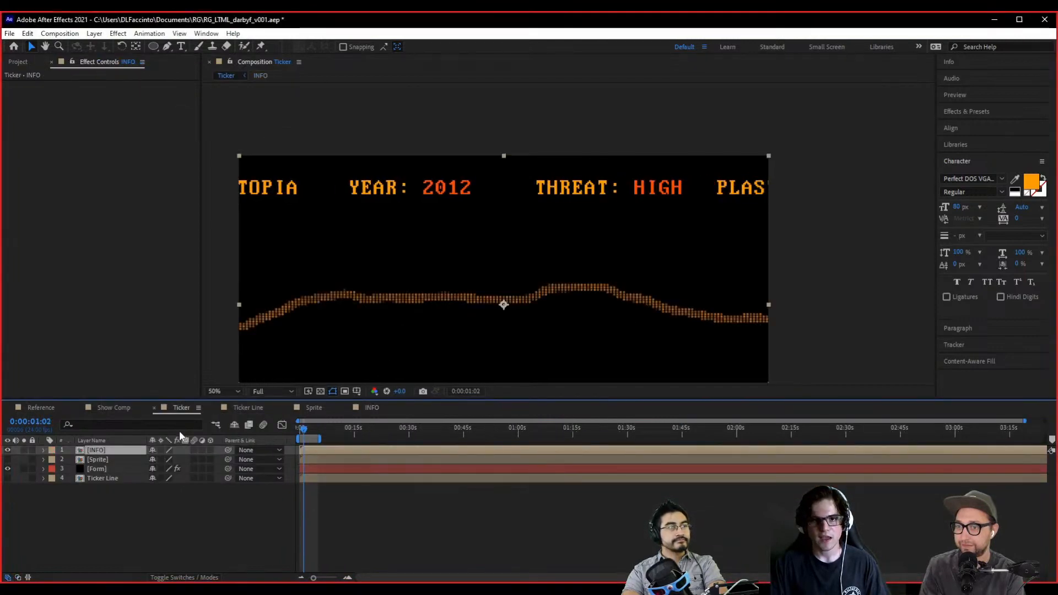
left_click_drag(326, 300, 350, 278)
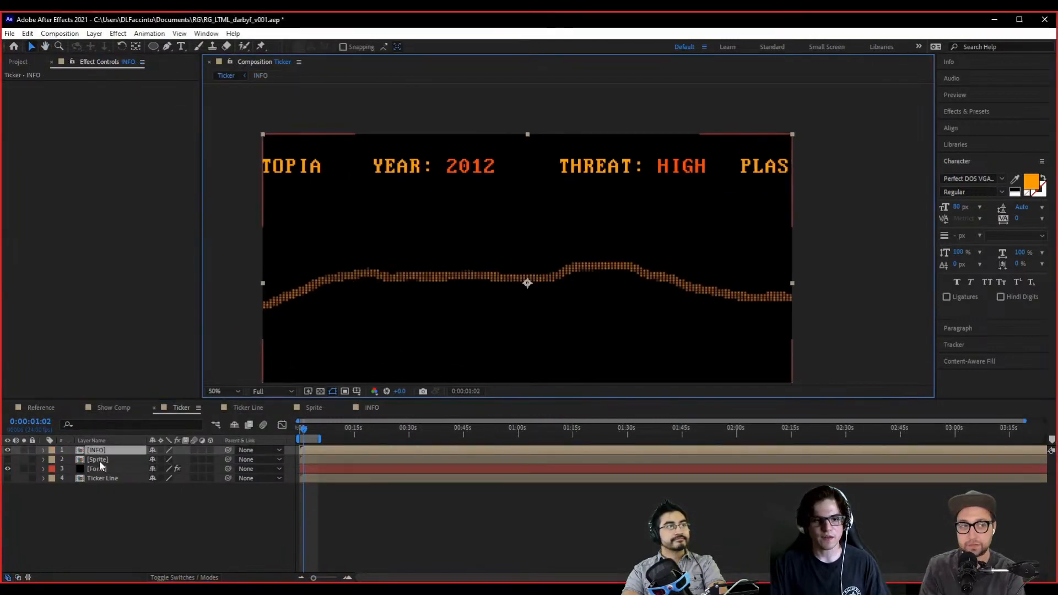
left_click(8, 451)
left_click(8, 450)
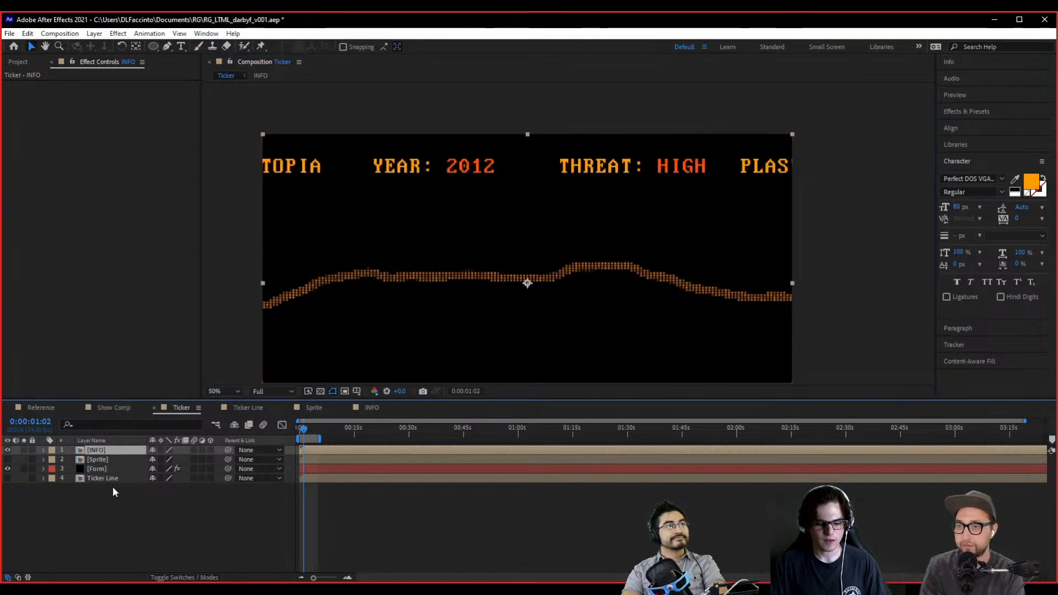
- Duplicate the Form layer in the Ticker composition and place the copy at the top of the layer stack
left_click(104, 469)
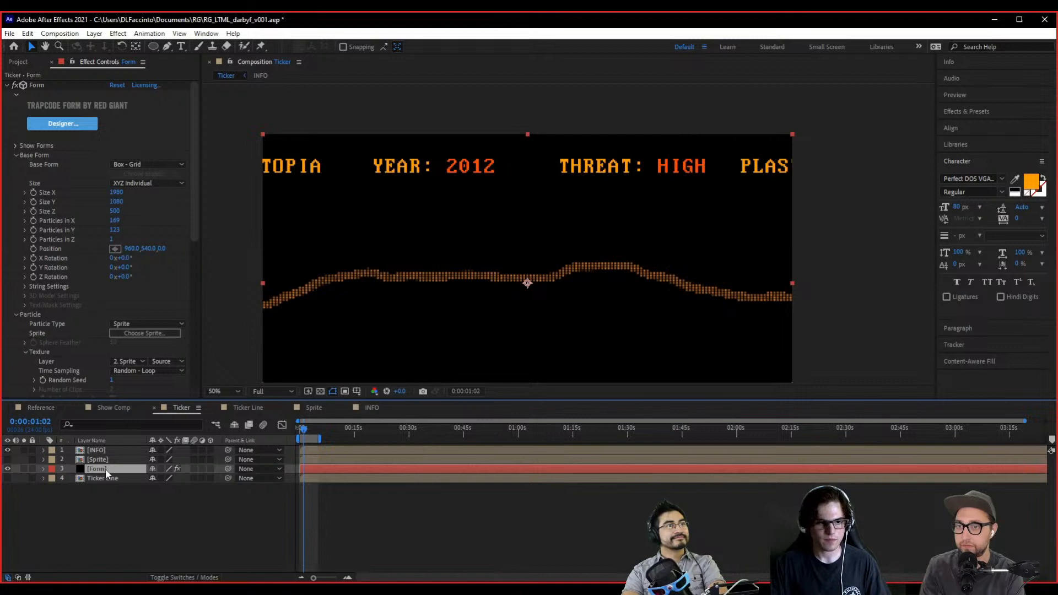
key("ctrl+d")
left_click_drag(103, 470, 109, 448)
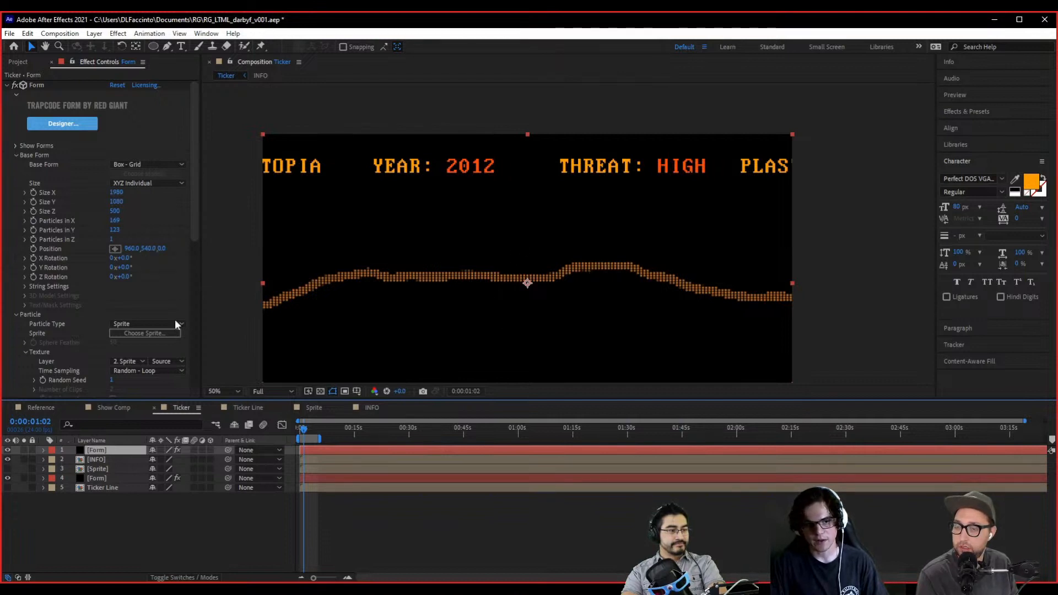
- Set the duplicated Form layer's particle type to Sphere with a Sphere Feather of 0
left_click(148, 323)
left_click(138, 335)
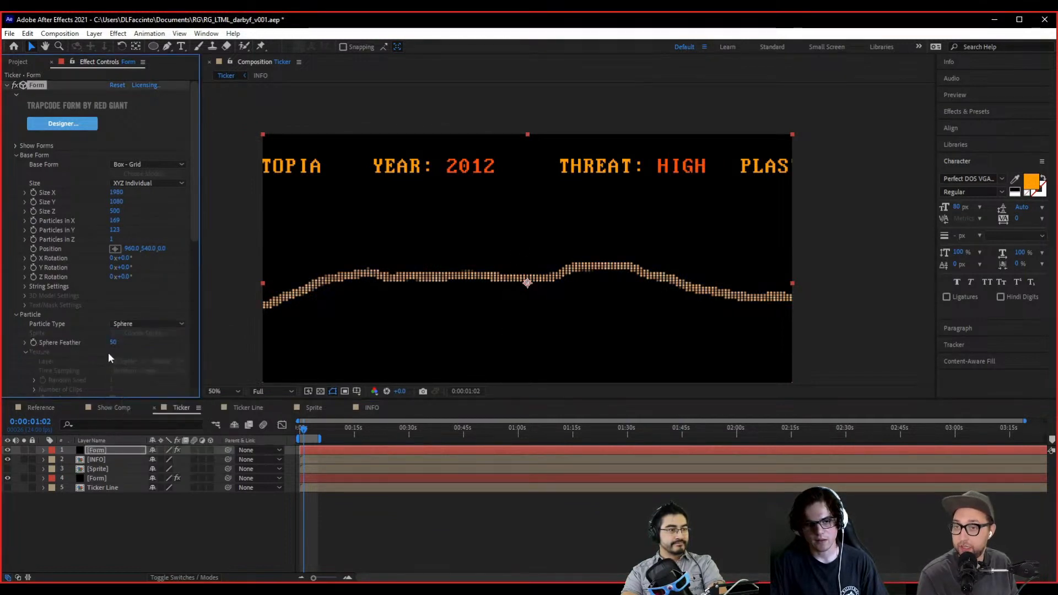
left_click_drag(113, 343, 80, 345)
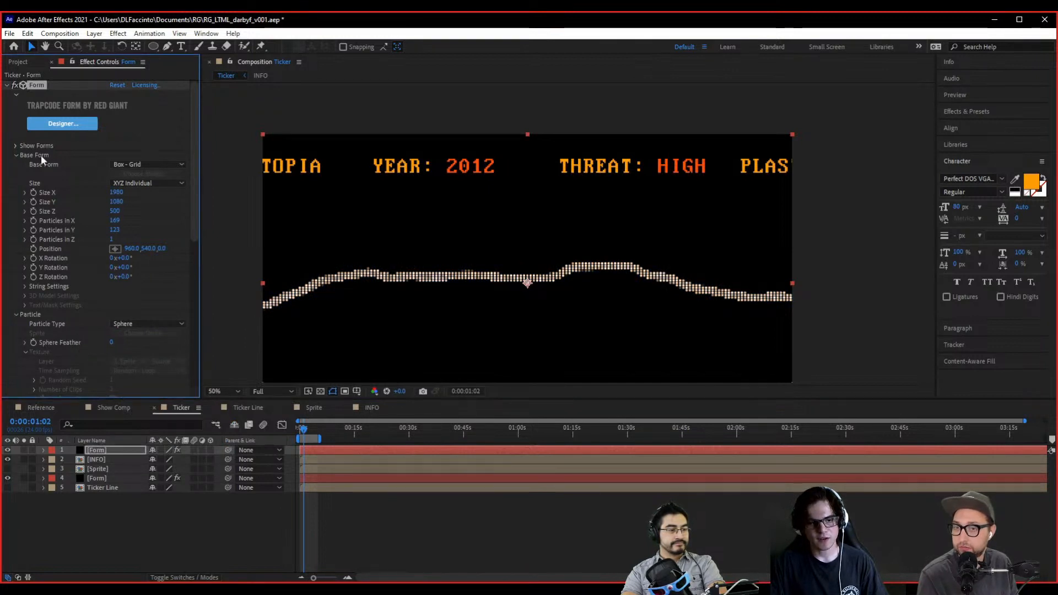
- At the first frame, set the top Form layer's Color and Alpha map to the INFO layer with RGBA to RGBA functionality
left_click(90, 451)
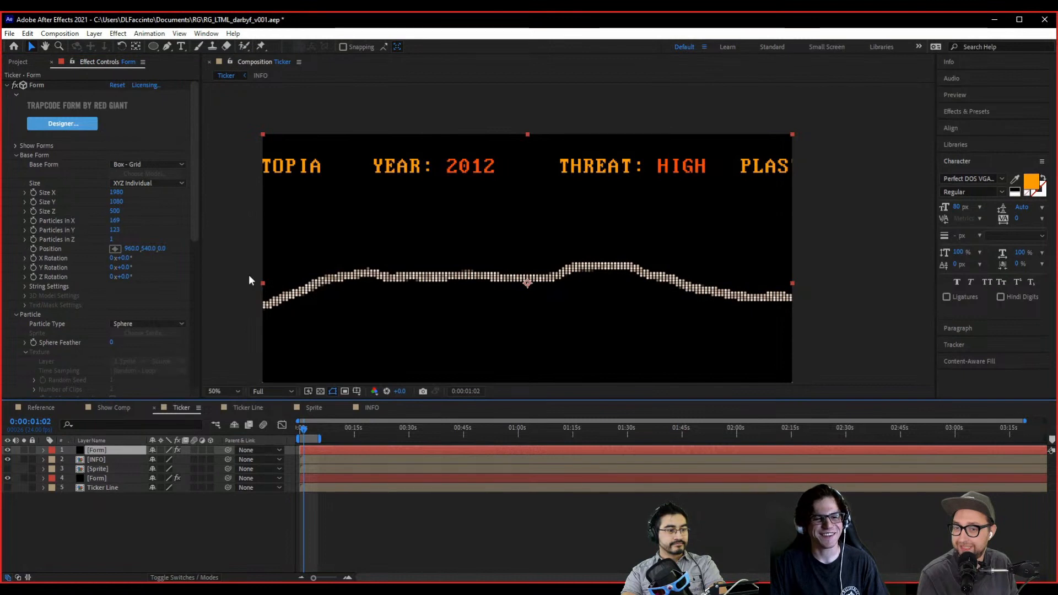
scroll(161, 287, "down", 8)
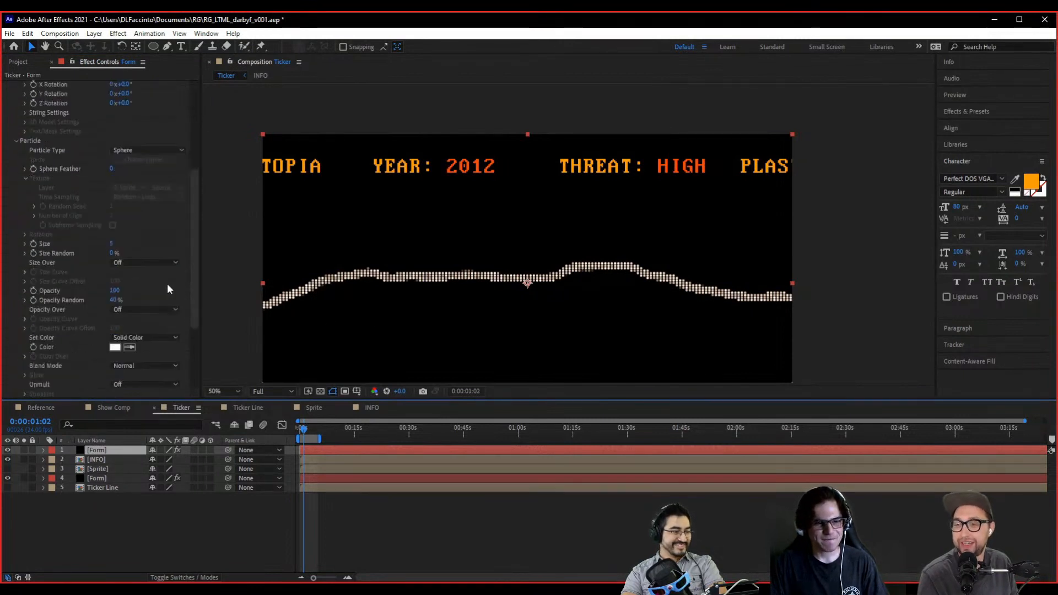
scroll(81, 342, "up", 8)
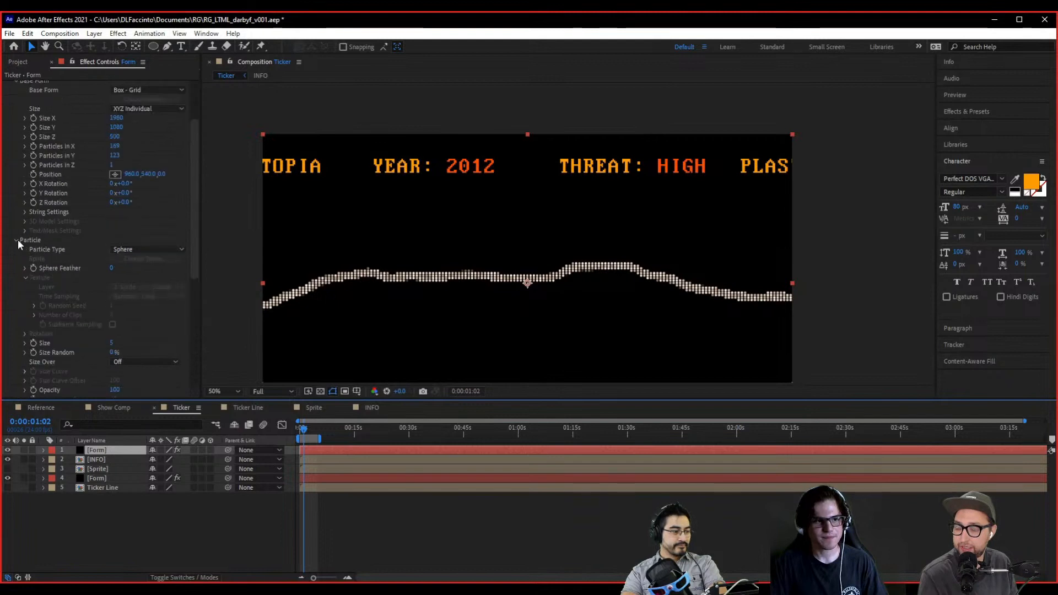
left_click(17, 240)
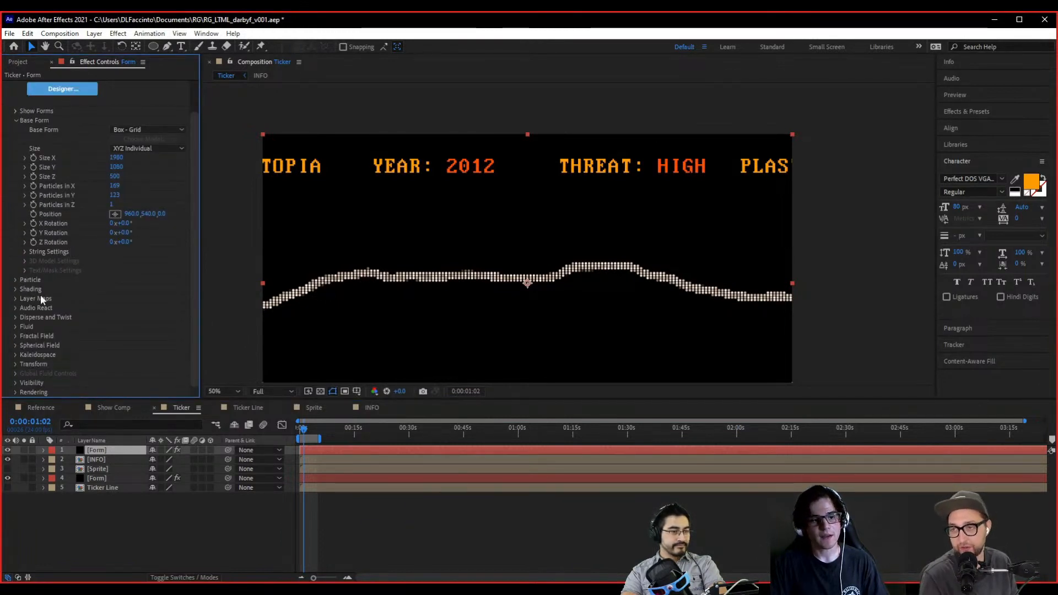
left_click(15, 298)
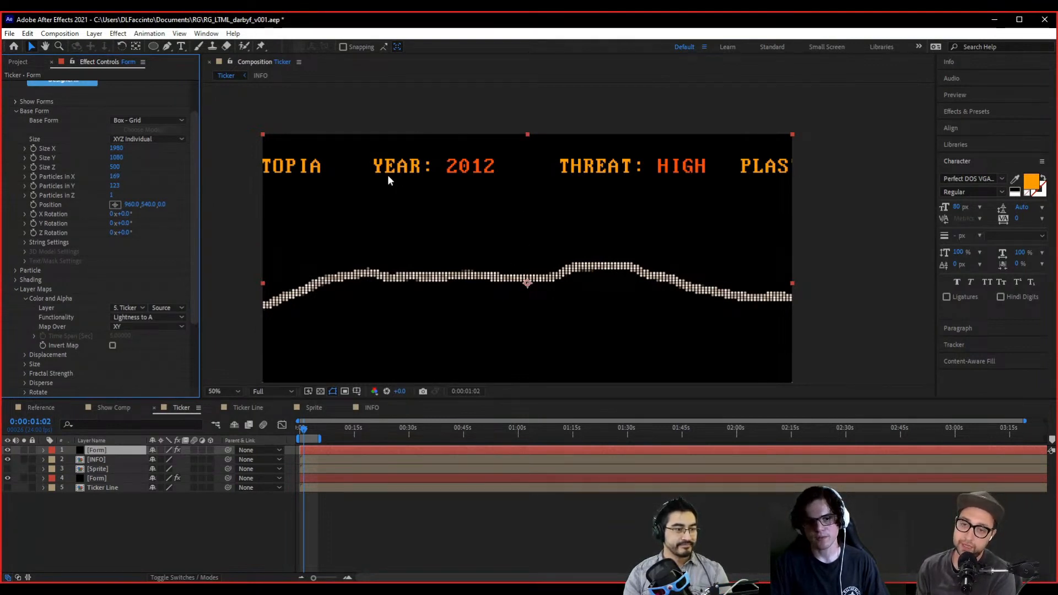
left_click_drag(198, 265, 191, 325)
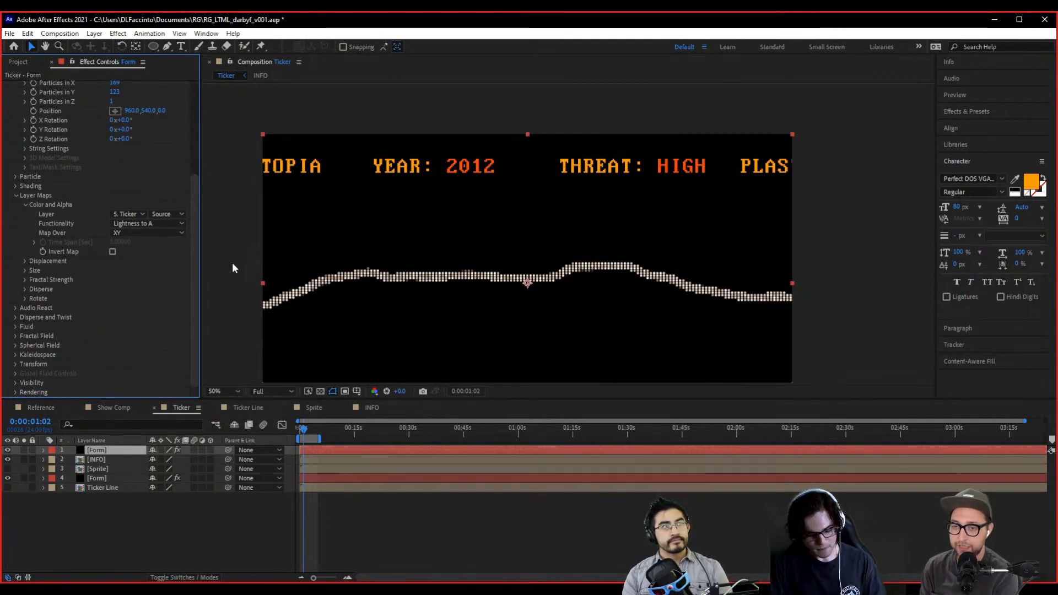
left_click(302, 429)
left_click_drag(302, 430, 299, 456)
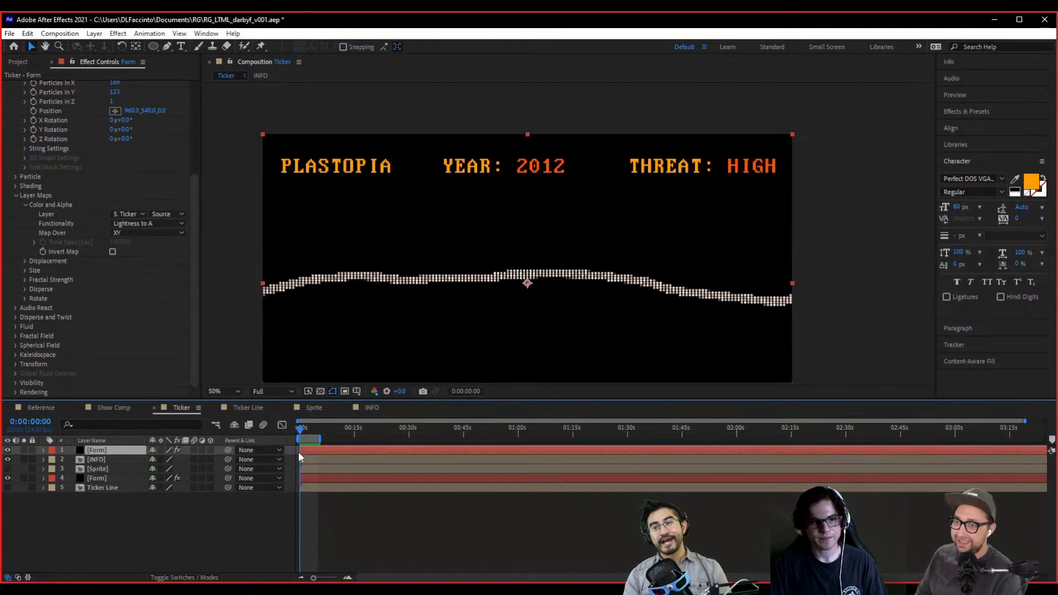
left_click(164, 225)
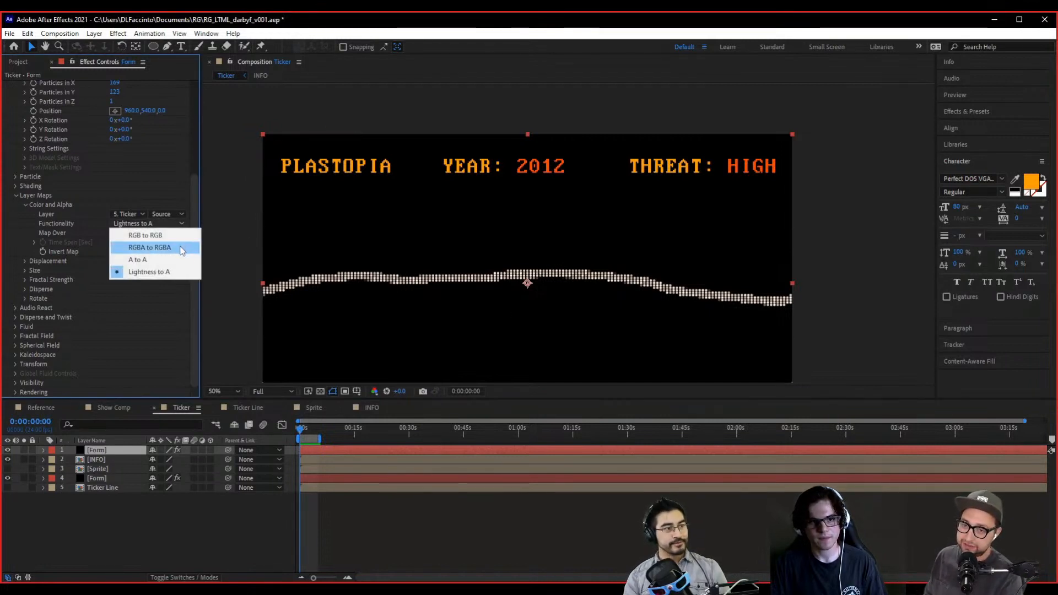
left_click(180, 247)
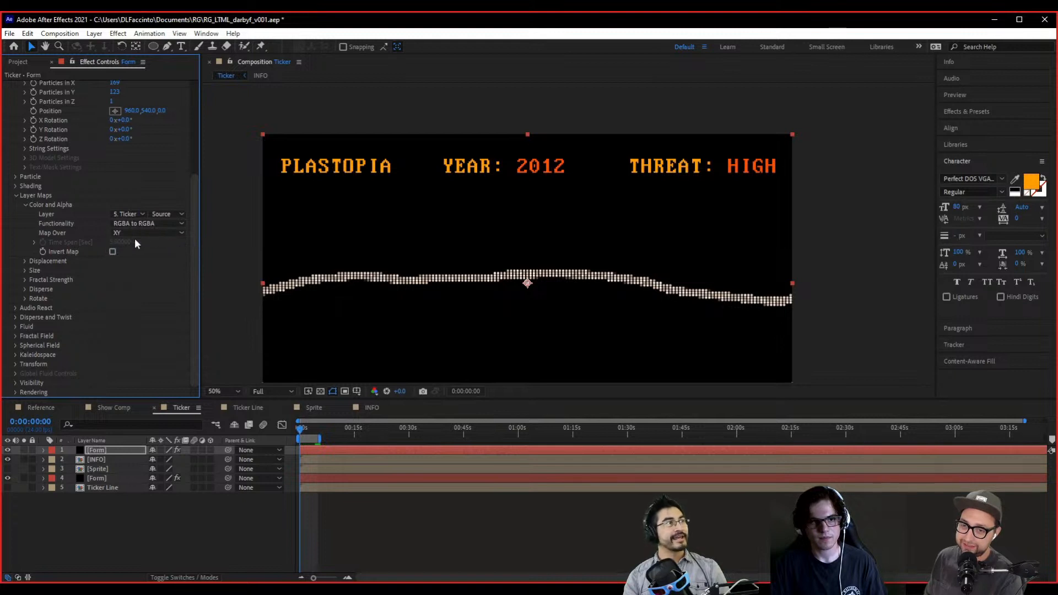
left_click(122, 213)
left_click(150, 254)
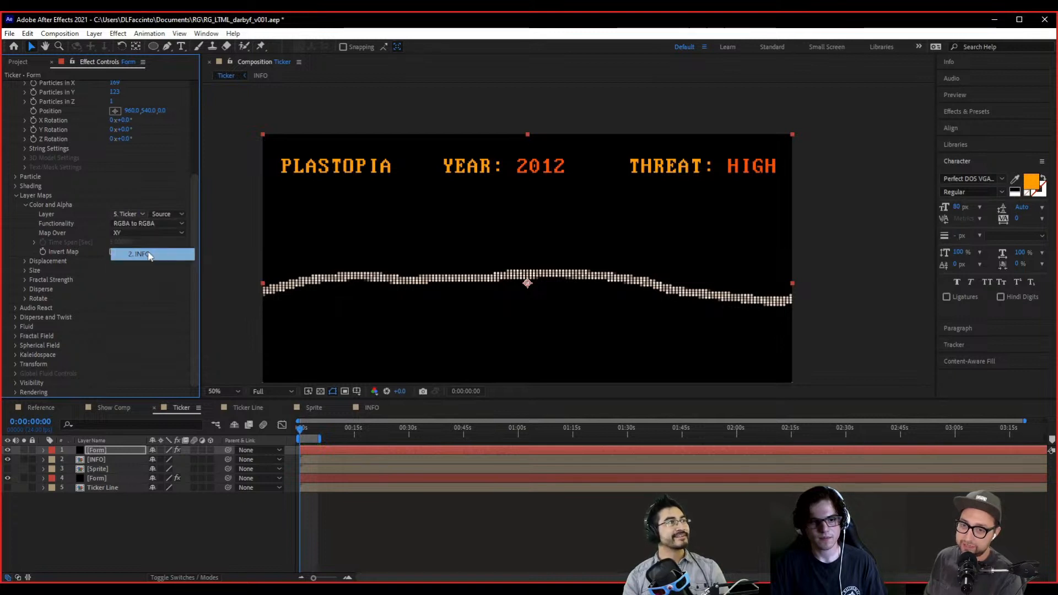
- Hide the INFO layer and examine the dotted particle text of the top Form layer up close
left_click(97, 459)
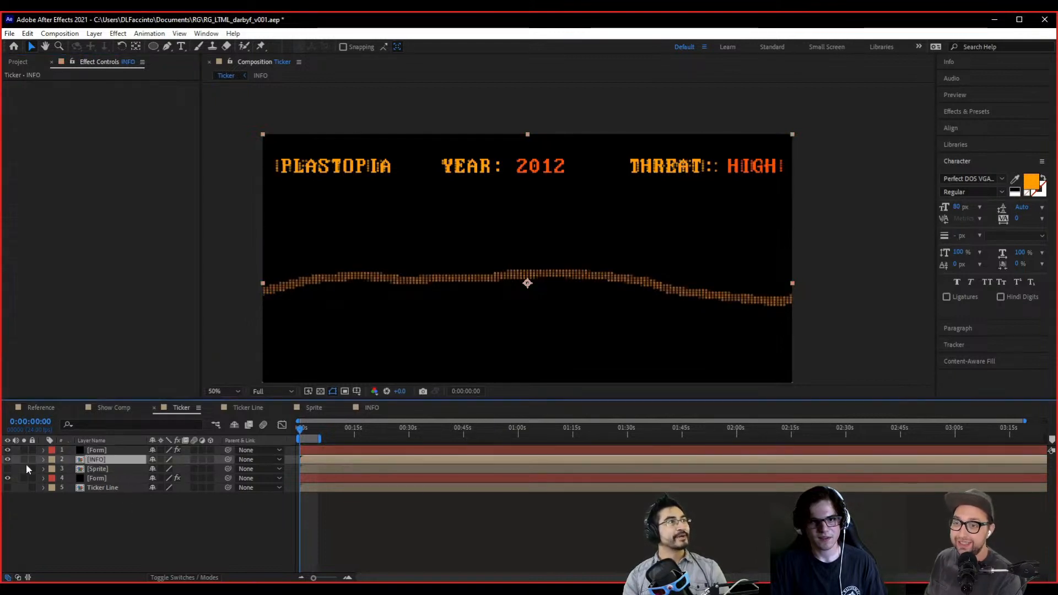
left_click(8, 459)
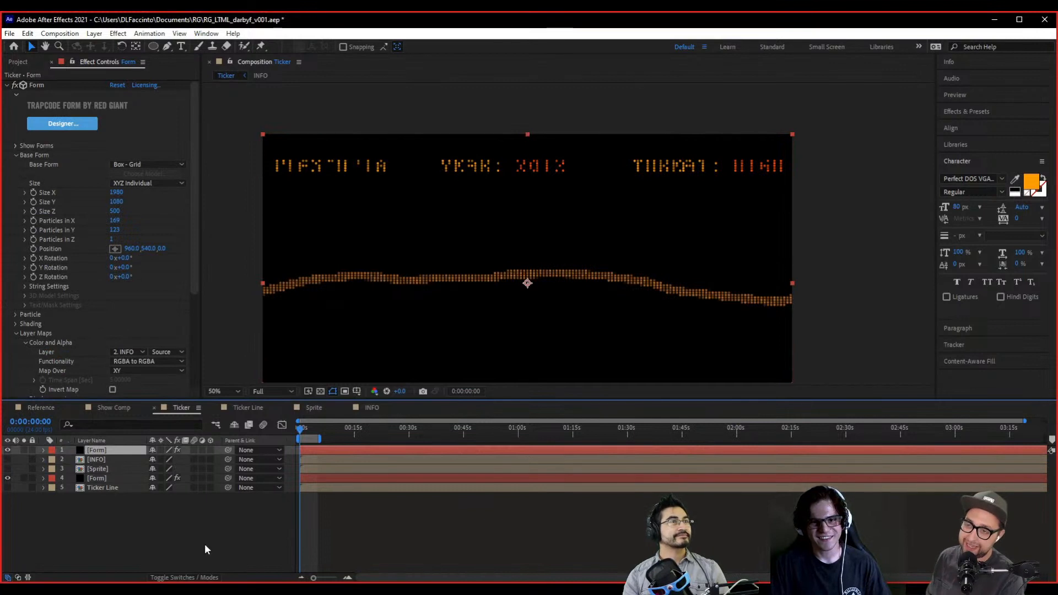
left_click_drag(232, 348, 283, 366)
left_click_drag(293, 324, 320, 338)
scroll(520, 253, "up", 2)
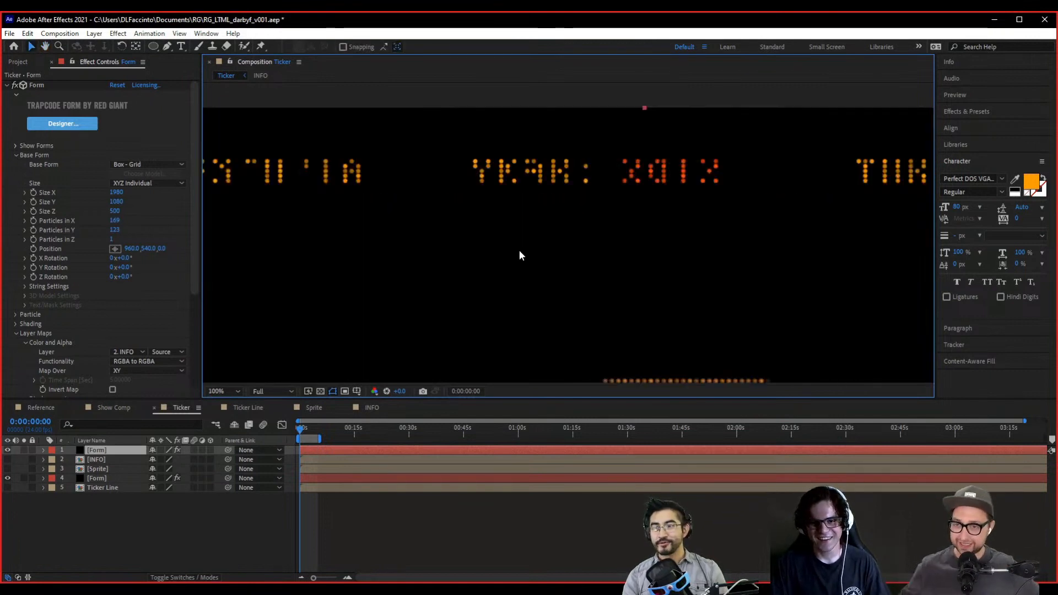
mouse_move(520, 253)
left_mouse_down()
mouse_move(614, 276)
mouse_move(503, 257)
left_mouse_up()
- Set the particle size of the top Form layer to 4
scroll(174, 310, "down", 3)
scroll(164, 314, "down", 3)
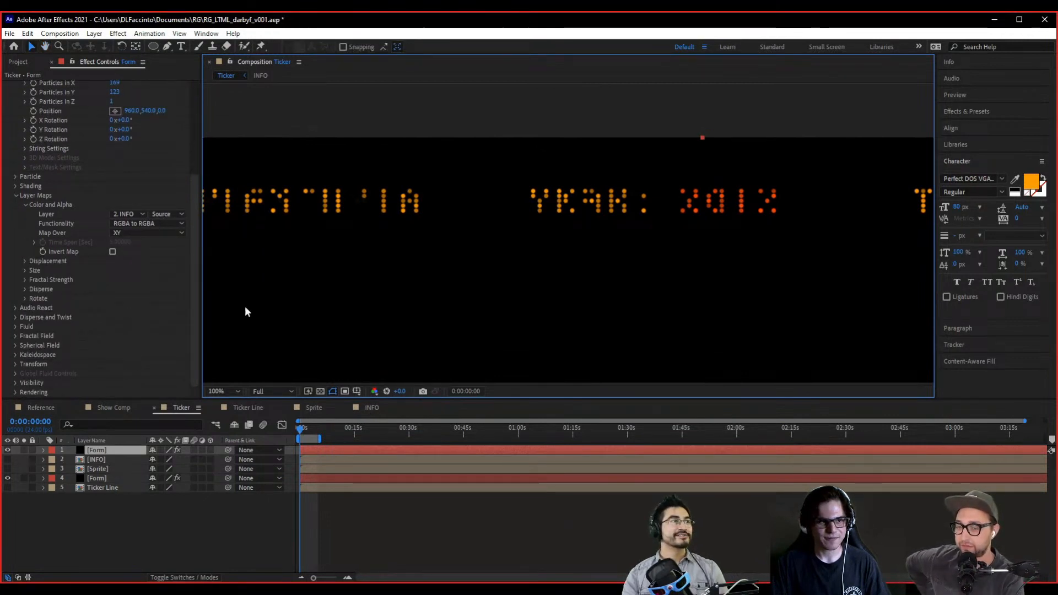
scroll(153, 336, "up", 5)
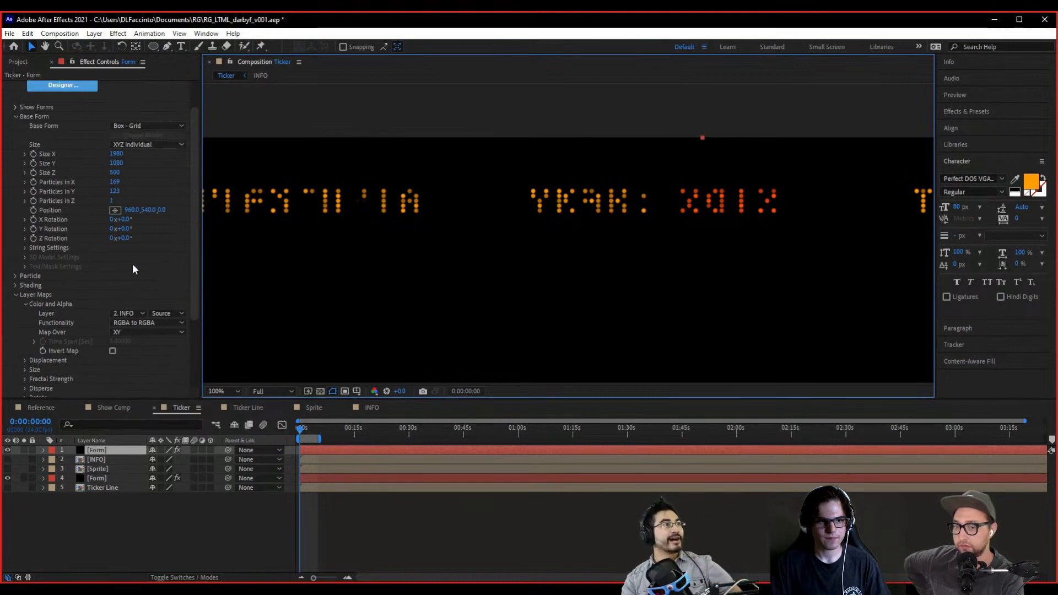
left_click(15, 276)
scroll(17, 287, "down", 3)
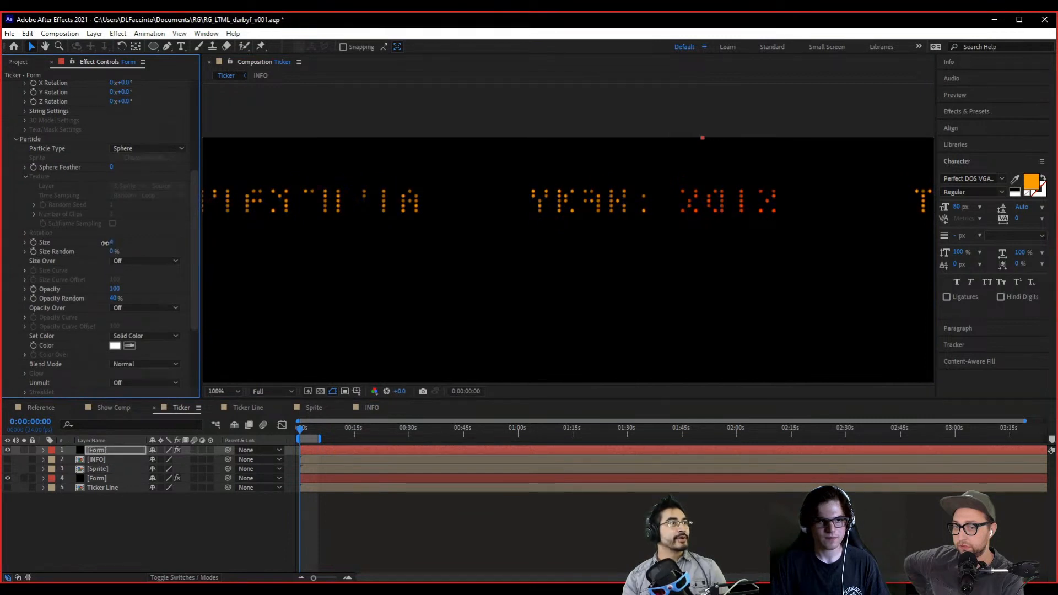
scroll(141, 247, "up", 3)
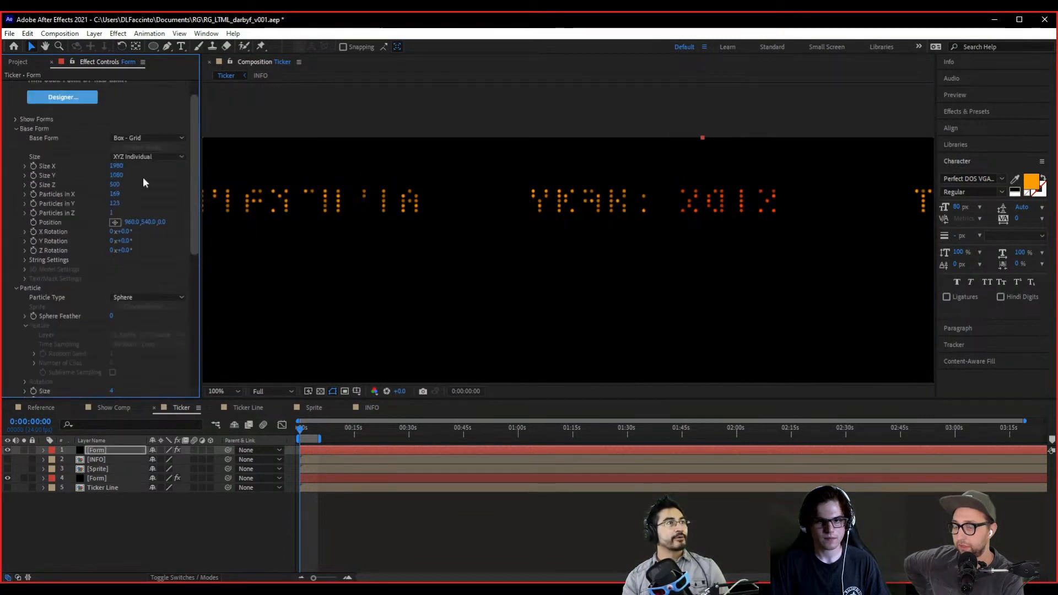
- Try a larger Size X on the top Form layer, undo it, and raise the particle counts to 203 in X and 148 in Y
left_click_drag(117, 166, 137, 167)
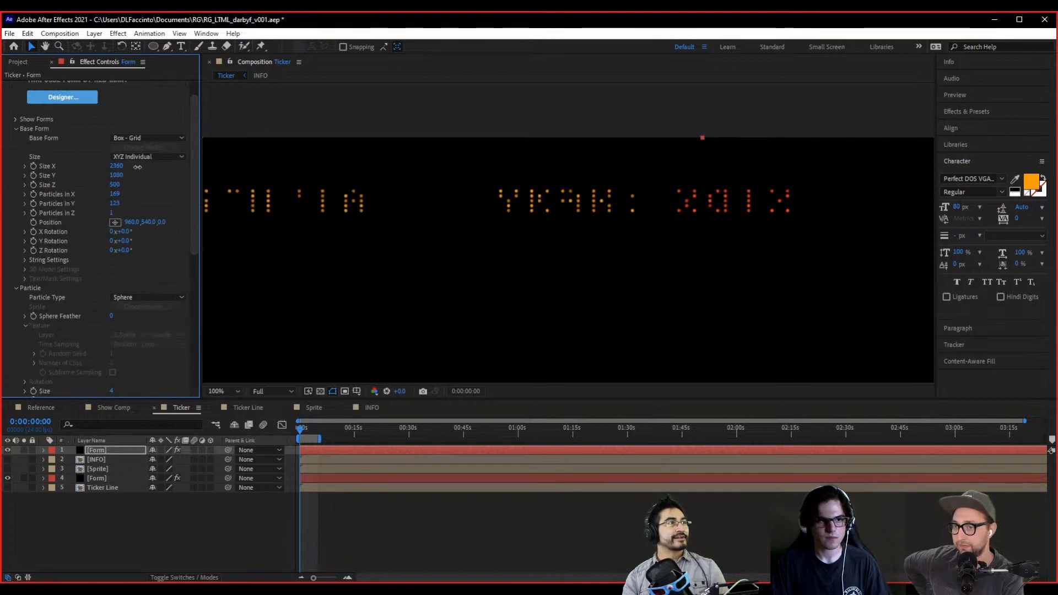
key("ctrl+z")
left_click_drag(114, 194, 132, 204)
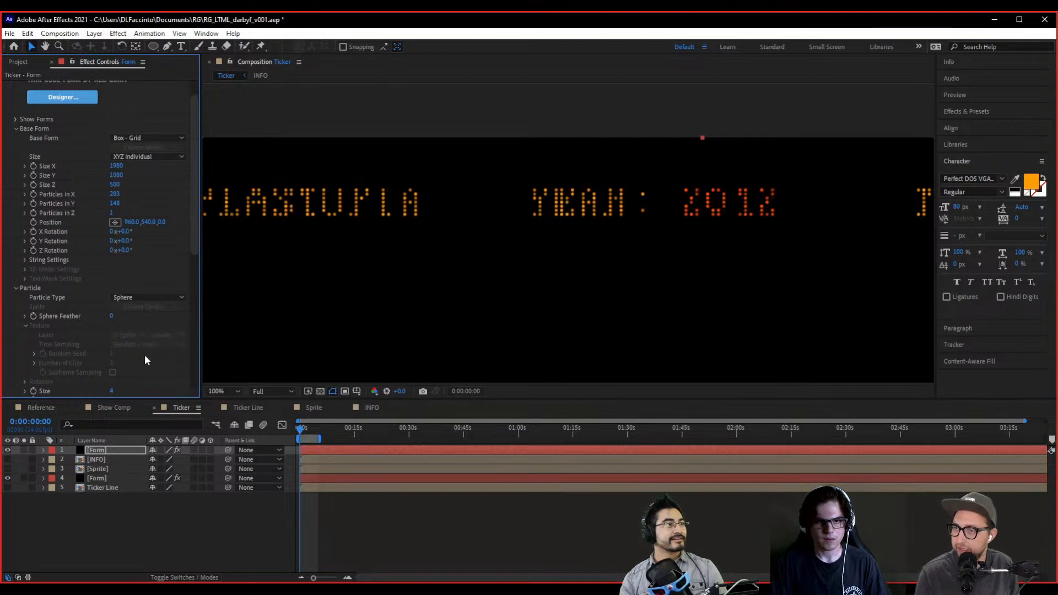
scroll(147, 361, "down", 3)
- Set the top Form layer's particle size to 2 and inspect the dotted text up close
left_click_drag(111, 341, 105, 342)
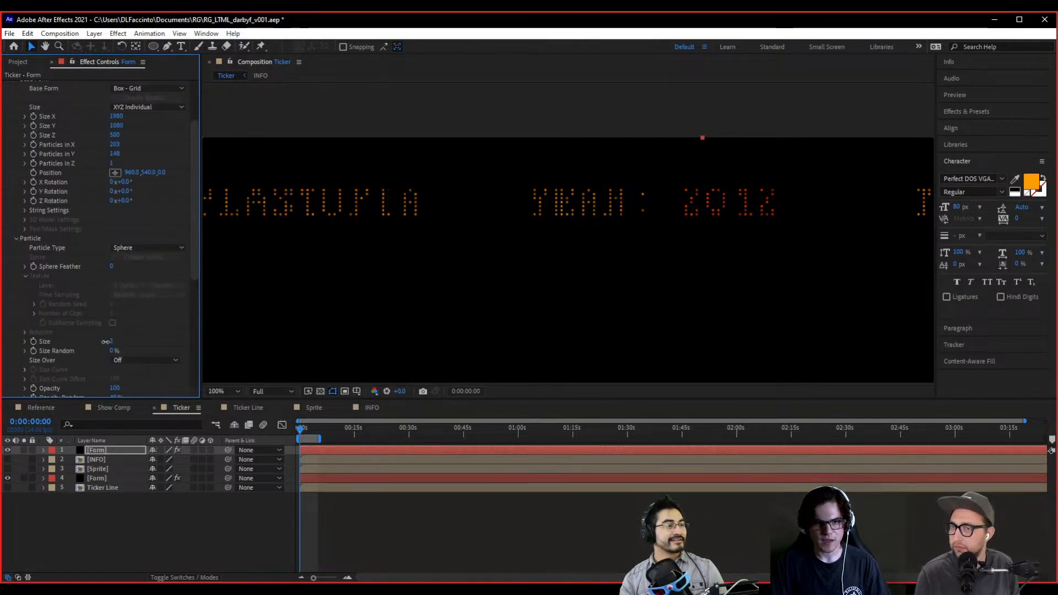
left_click_drag(453, 288, 392, 284)
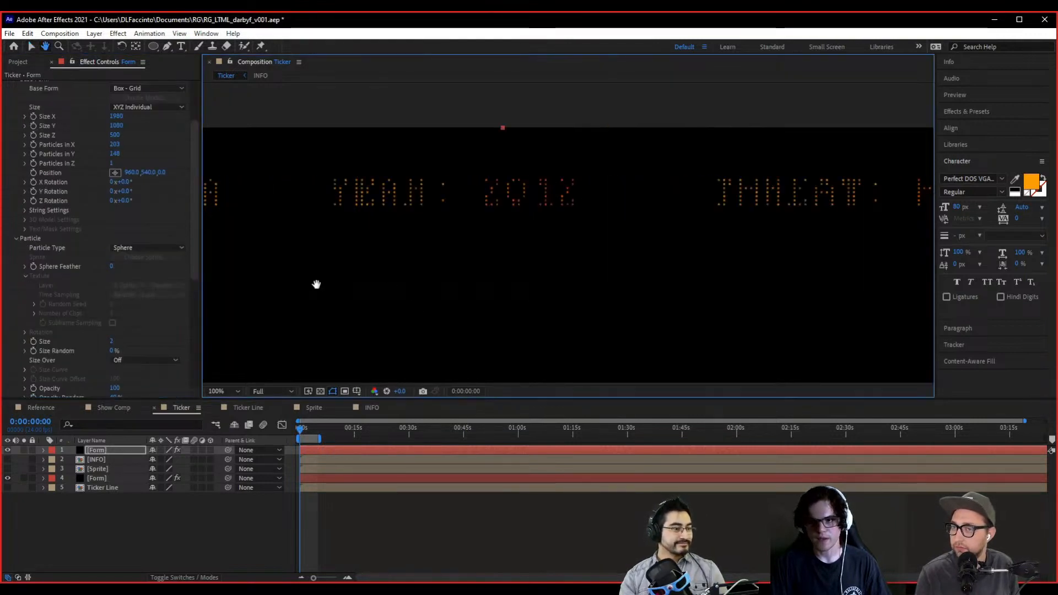
scroll(431, 282, "down", 2)
key("v")
mouse_move(110, 341)
left_mouse_down()
mouse_move(125, 339)
mouse_move(113, 345)
left_mouse_up()
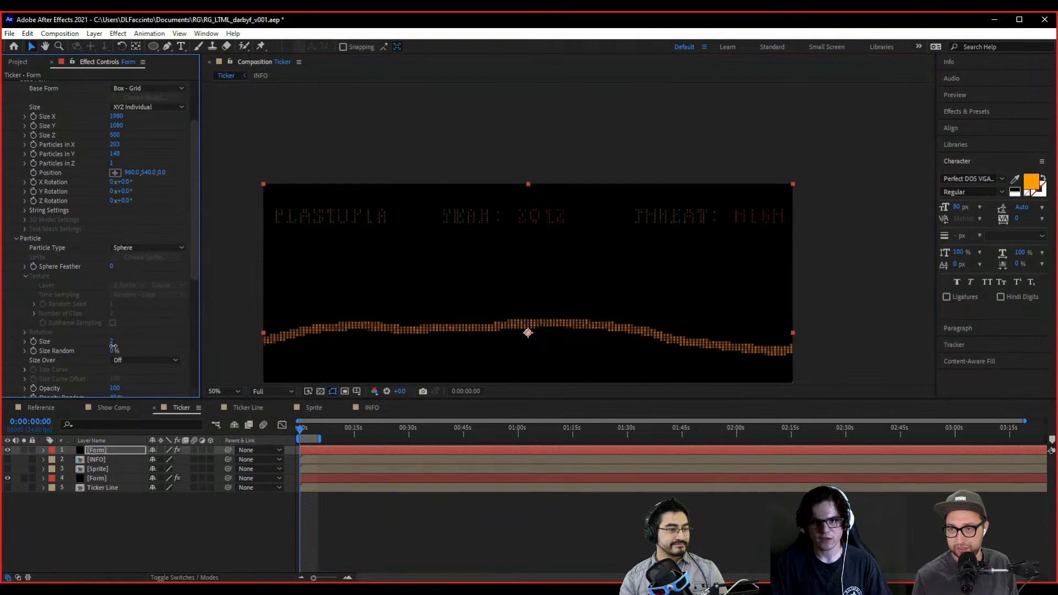
scroll(484, 254, "up", 2)
left_click_drag(492, 250, 706, 324)
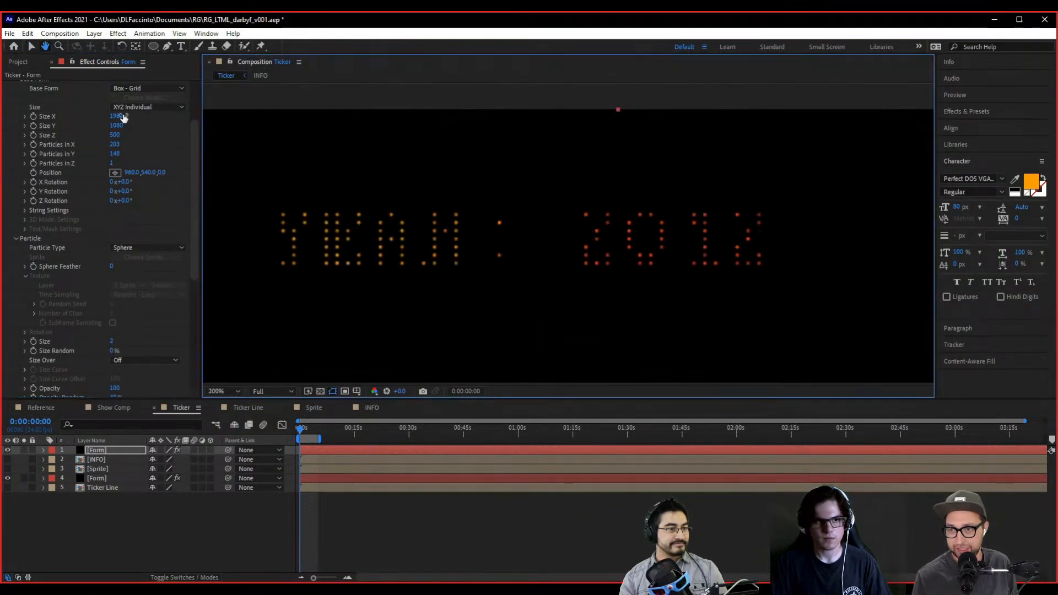
- Raise the top Form layer's particle counts to 218 in X and 166 in Y
left_click_drag(115, 147, 127, 154)
scroll(702, 299, "down", 4)
left_click_drag(702, 299, 686, 255)
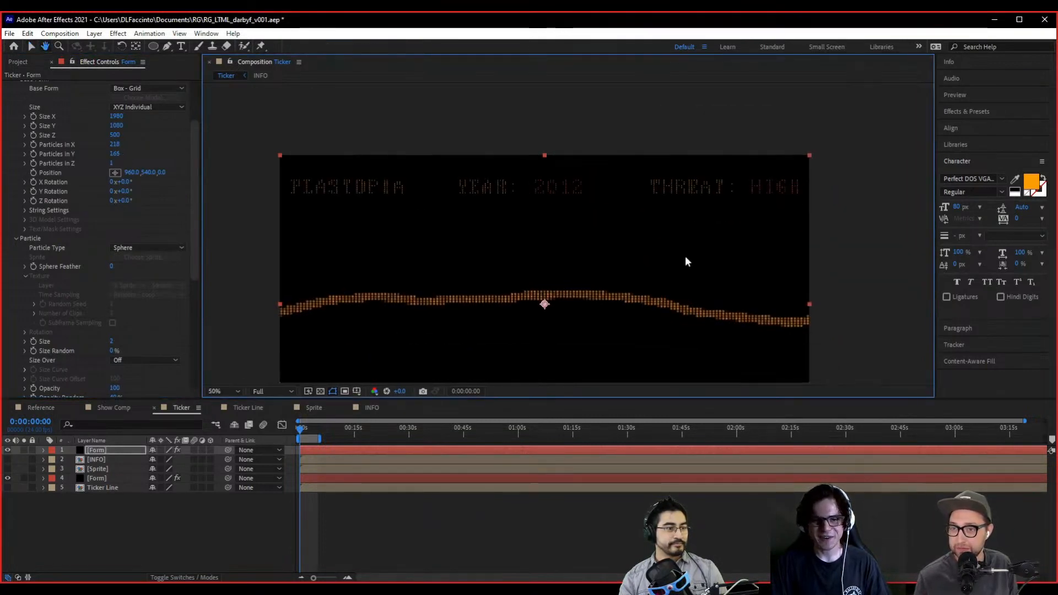
key("v")
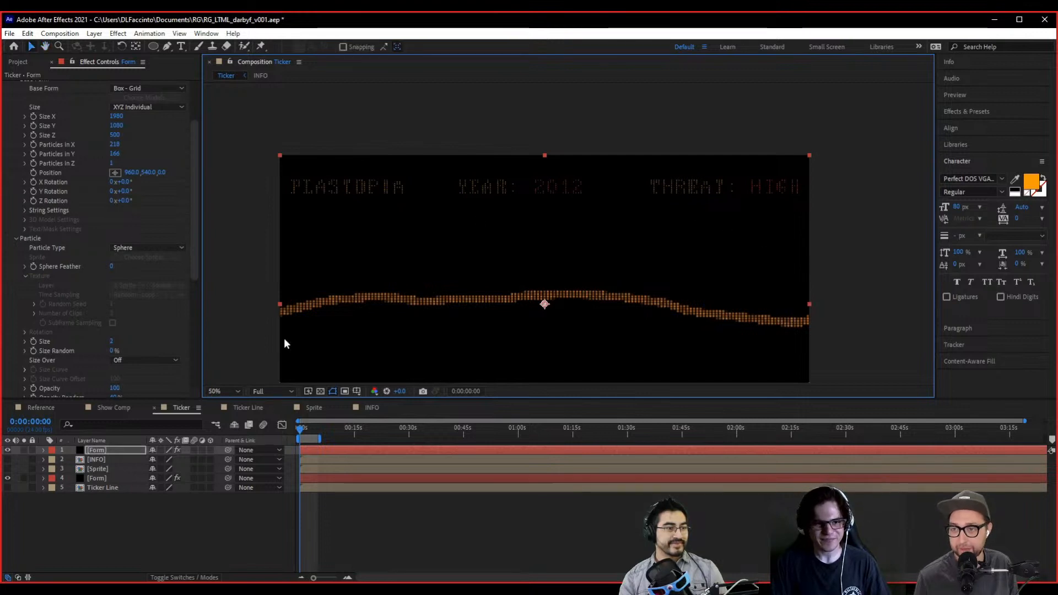
- Try a particle size of 1 on the top Form layer and inspect the text dots at several magnifications
left_click(113, 341)
type("1")
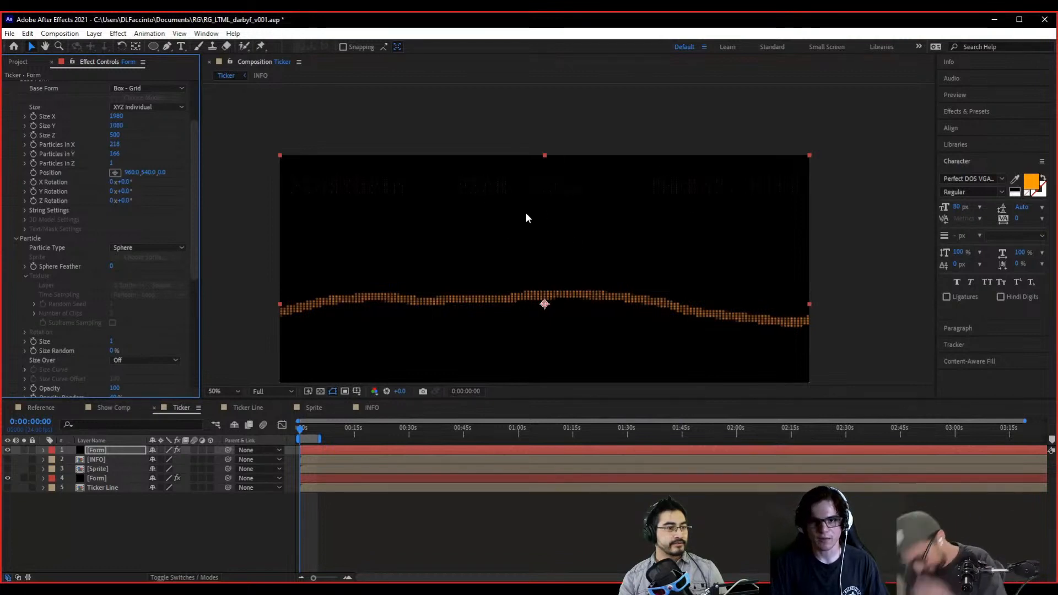
scroll(526, 213, "up", 2)
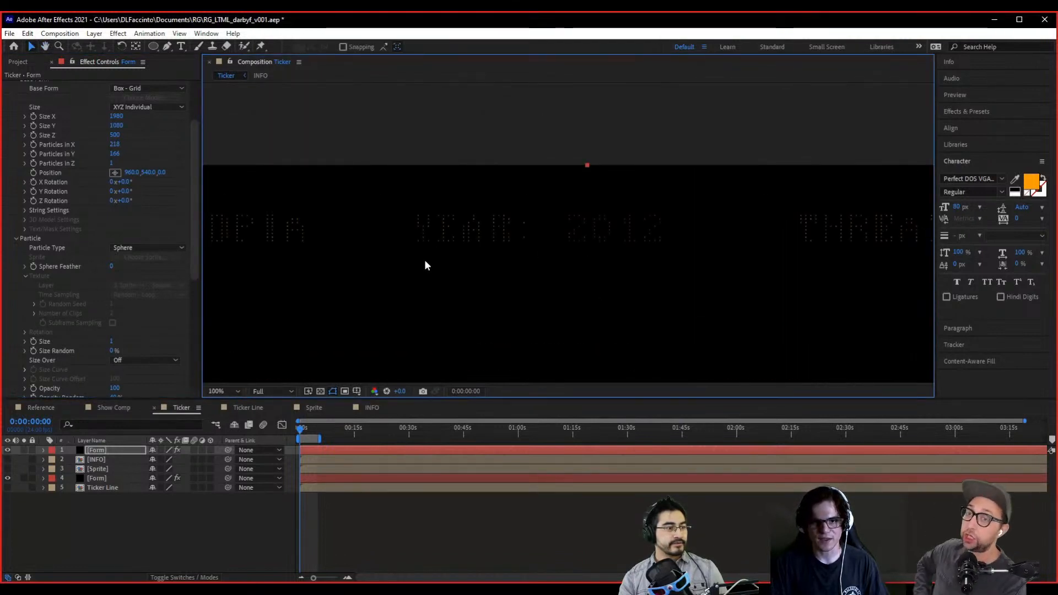
scroll(425, 265, "up", 4)
key("v")
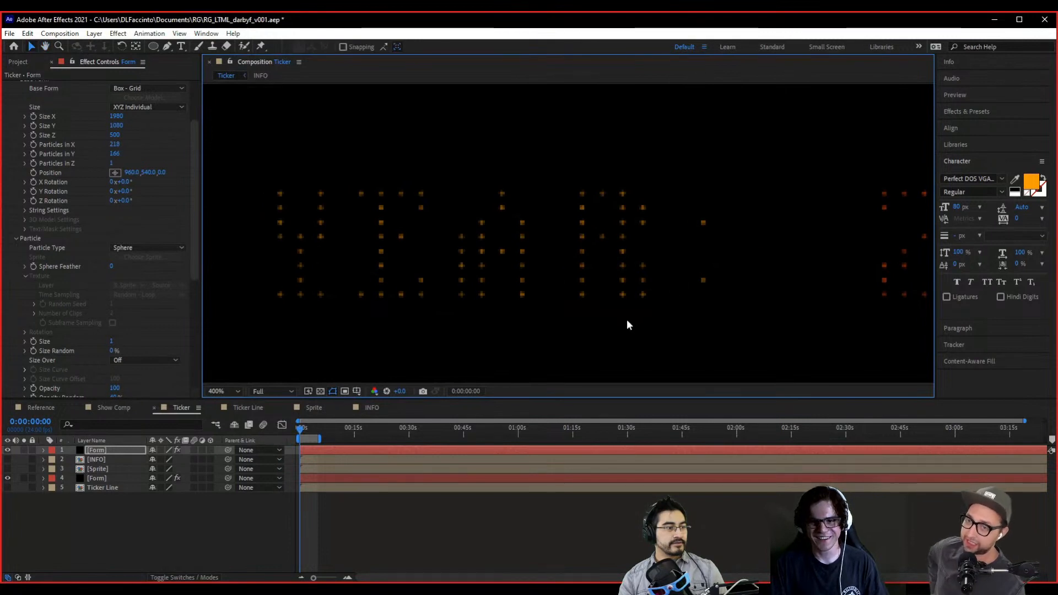
scroll(626, 319, "down", 6)
left_click_drag(702, 314, 668, 271)
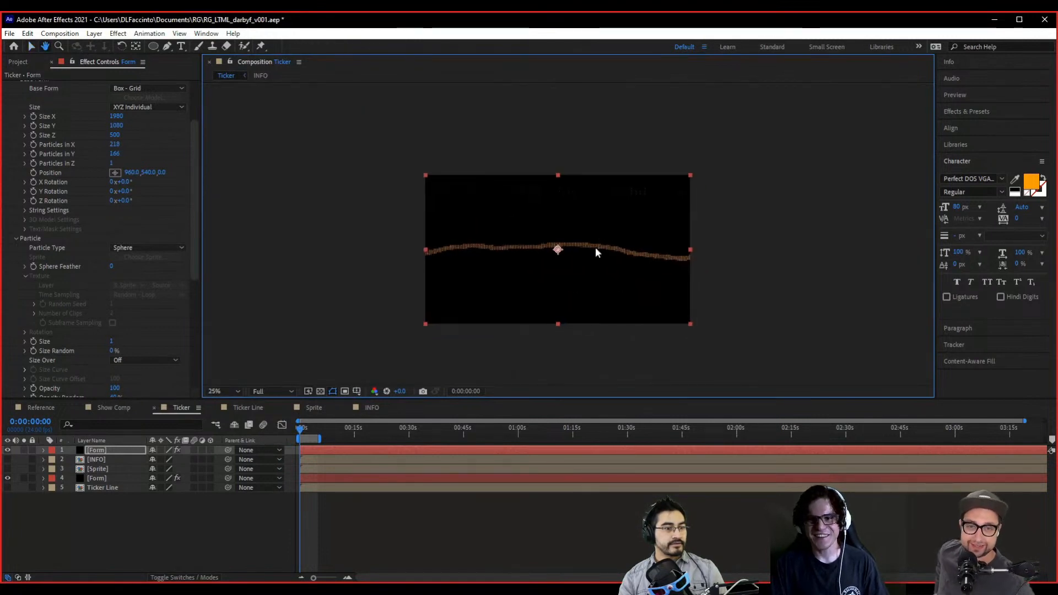
scroll(591, 206, "up", 2)
left_click_drag(608, 214, 590, 246)
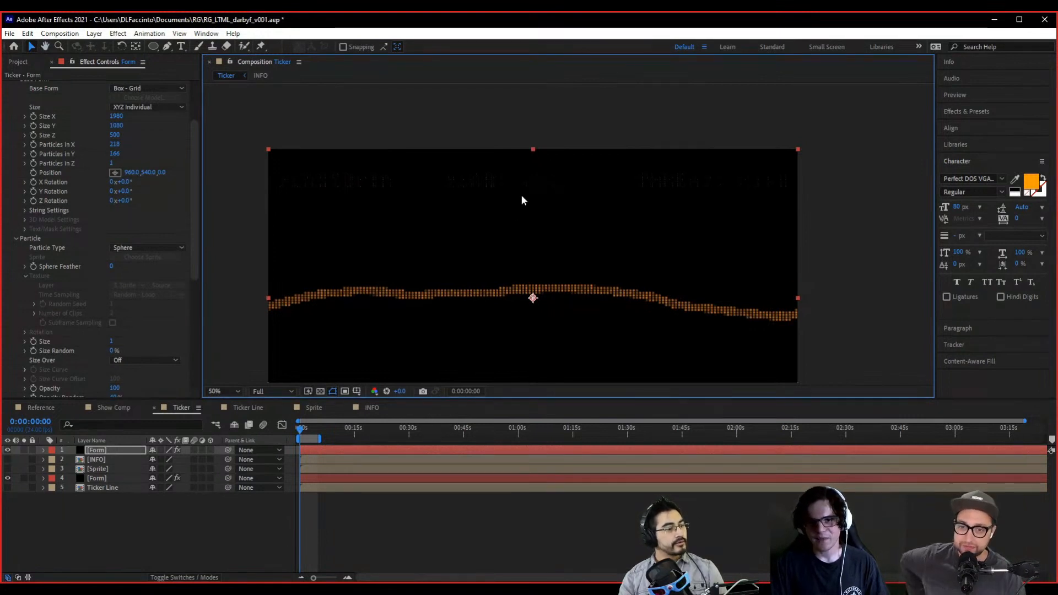
left_click_drag(524, 200, 560, 258)
scroll(543, 260, "up", 2)
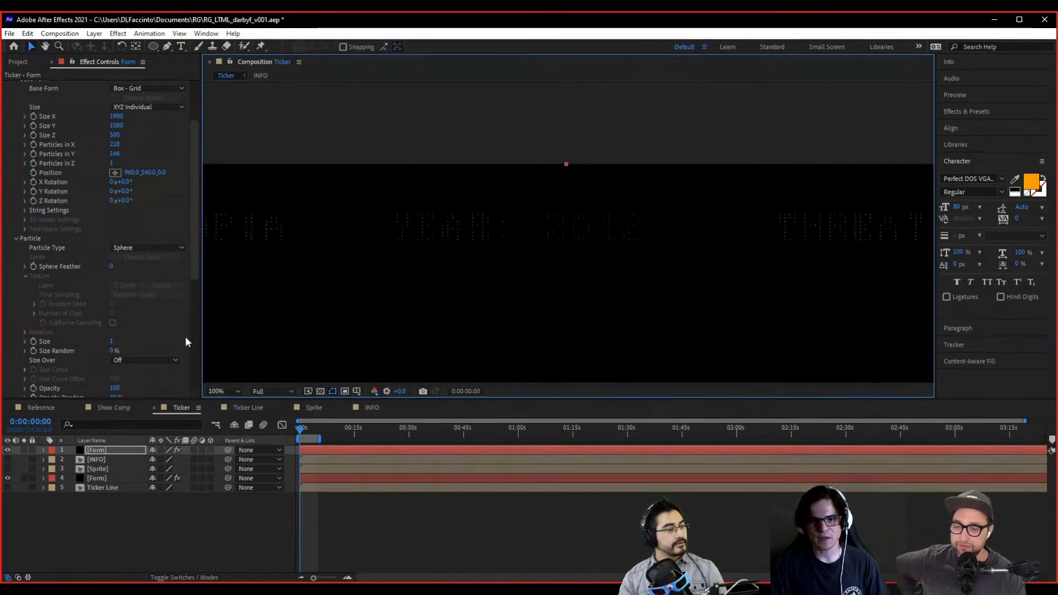
- Try a particle size of 5 on the top Form layer and compare its text dots with the ticker line's dots
left_click_drag(111, 341, 128, 337)
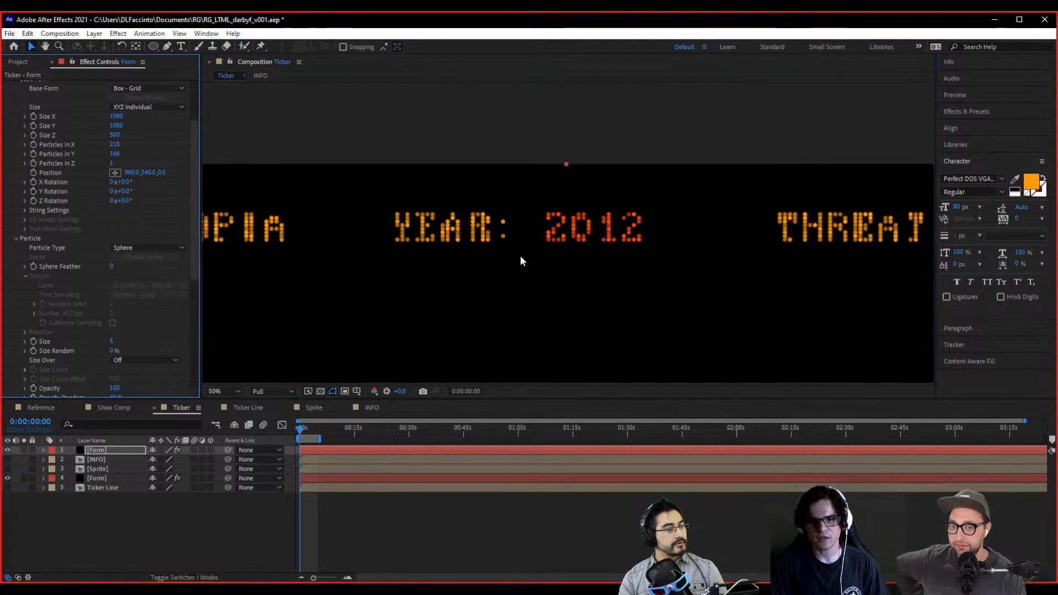
scroll(520, 260, "down", 2)
left_click_drag(514, 262, 549, 208)
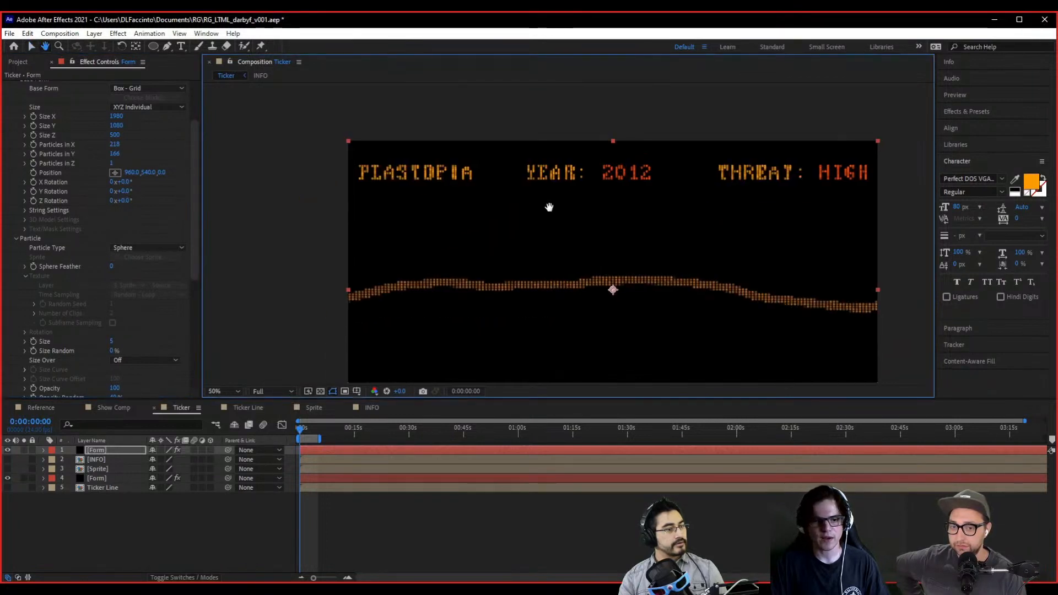
left_click(101, 451)
left_click_drag(628, 181, 556, 137)
left_click_drag(540, 243, 540, 356)
scroll(507, 278, "up", 6)
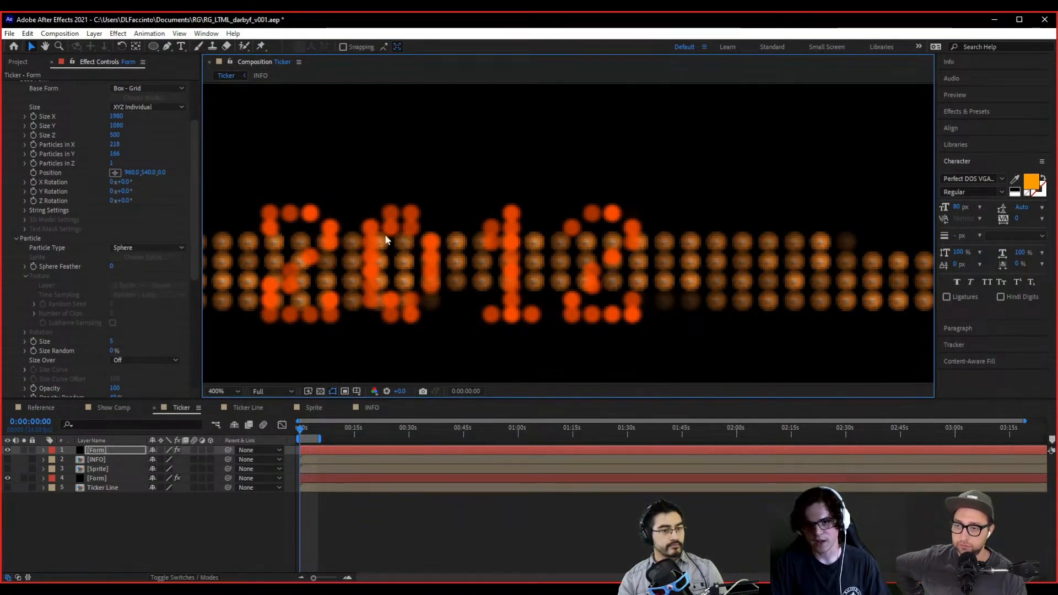
scroll(438, 198, "down", 3)
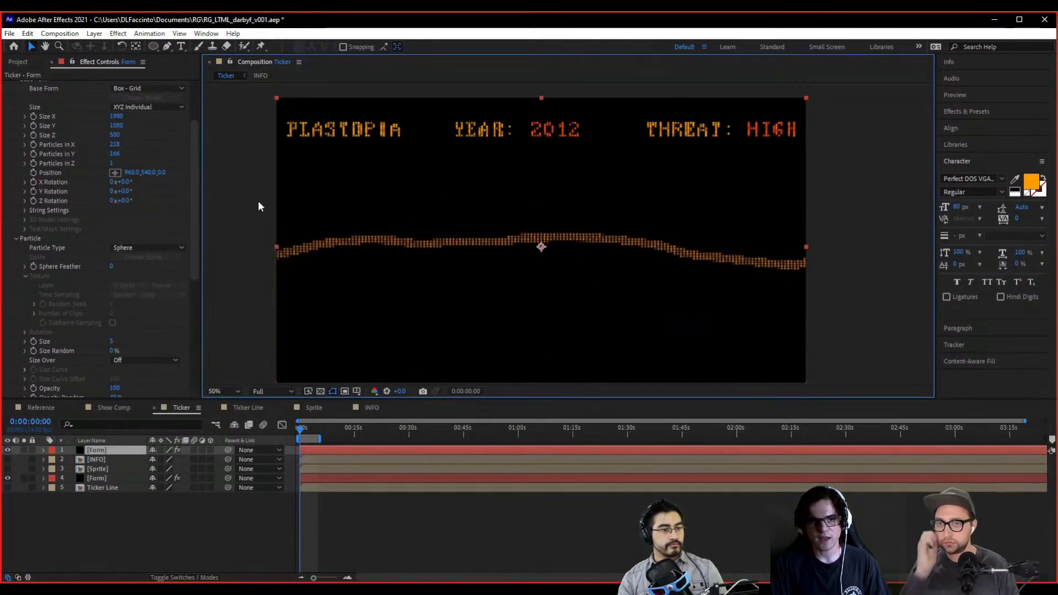
scroll(425, 223, "up", 3)
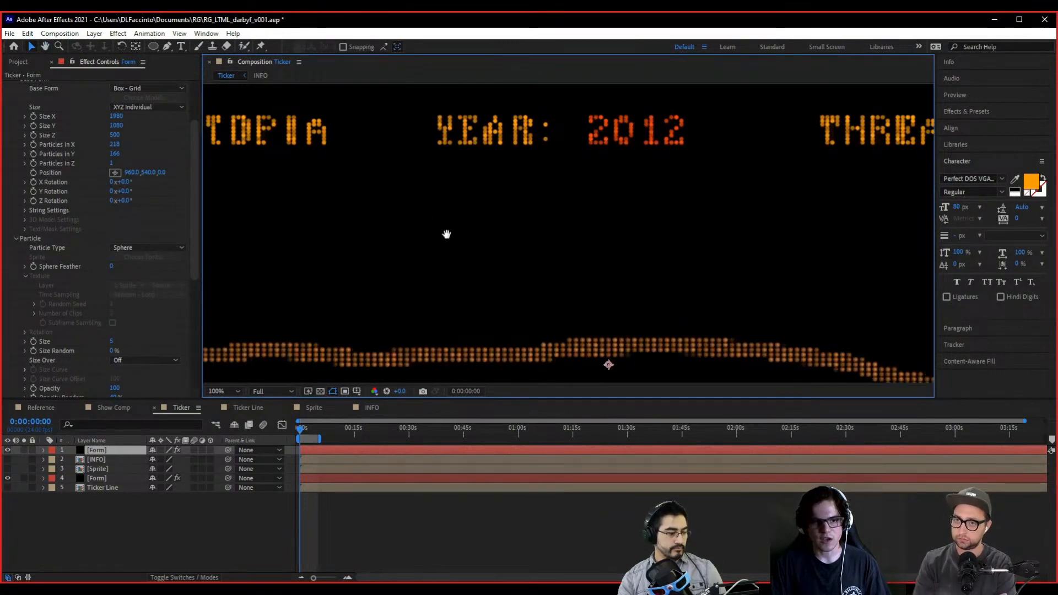
- Set the top Form layer's particle size back to 1
left_click(113, 342)
type("1")
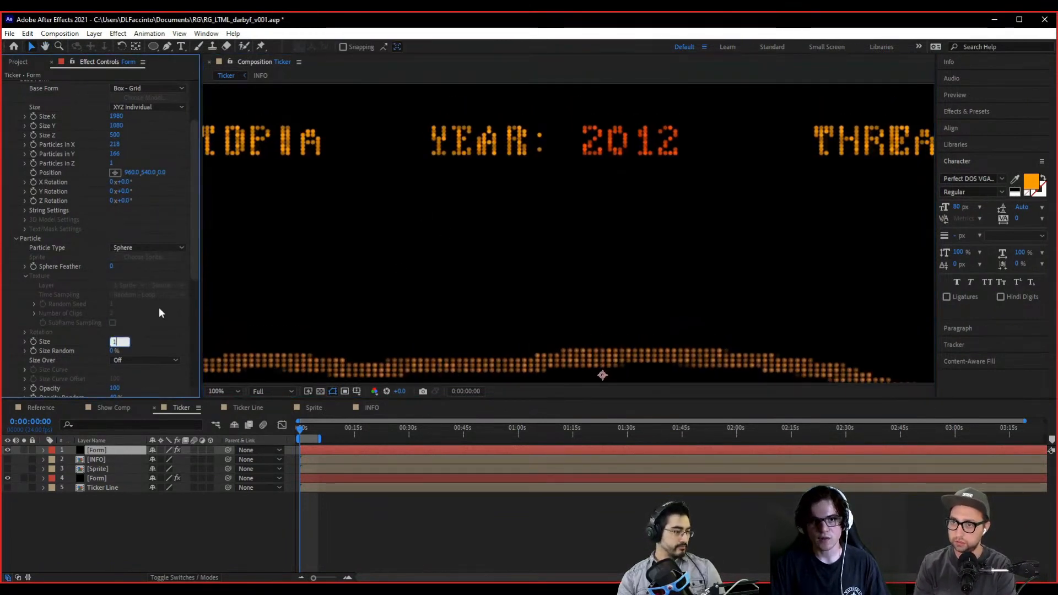
key("Return")
left_click_drag(541, 185, 516, 241)
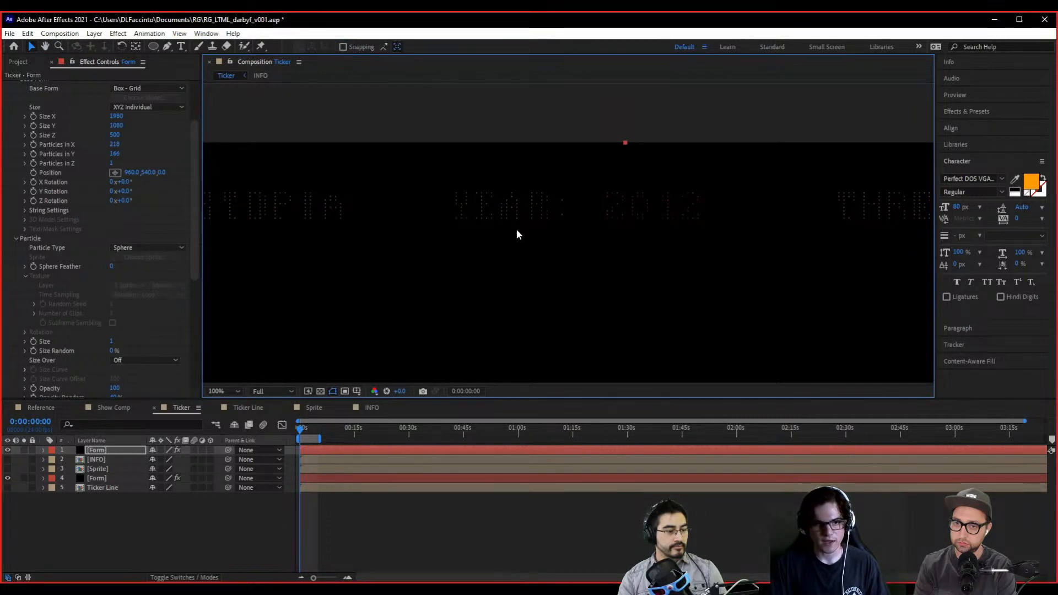
- Set the top Form layer's Opacity Over option to X in the particle settings
scroll(165, 308, "down", 4)
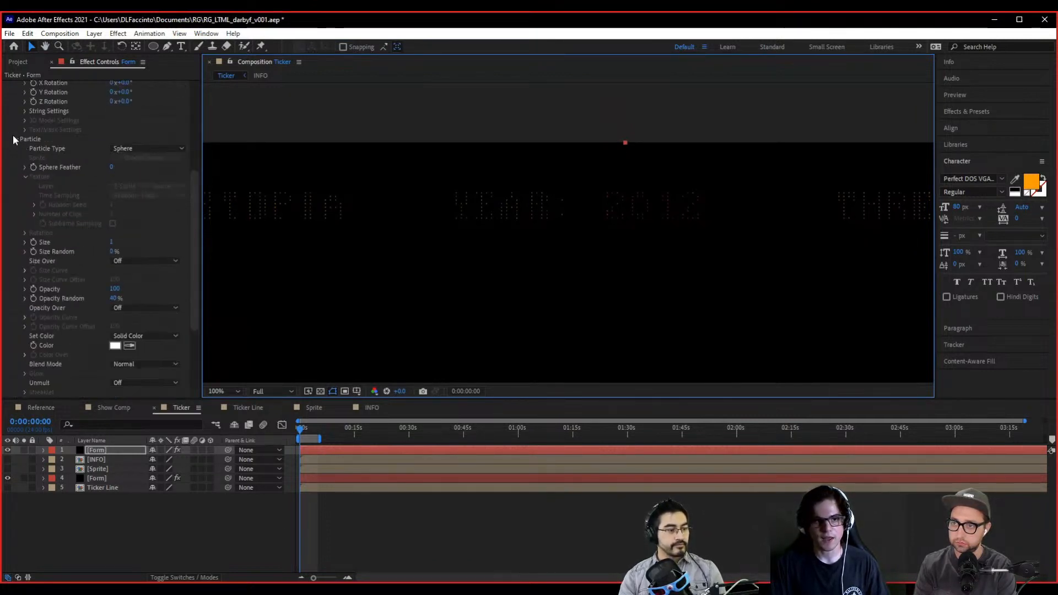
key("h")
left_click_drag(305, 220, 382, 209)
key("v")
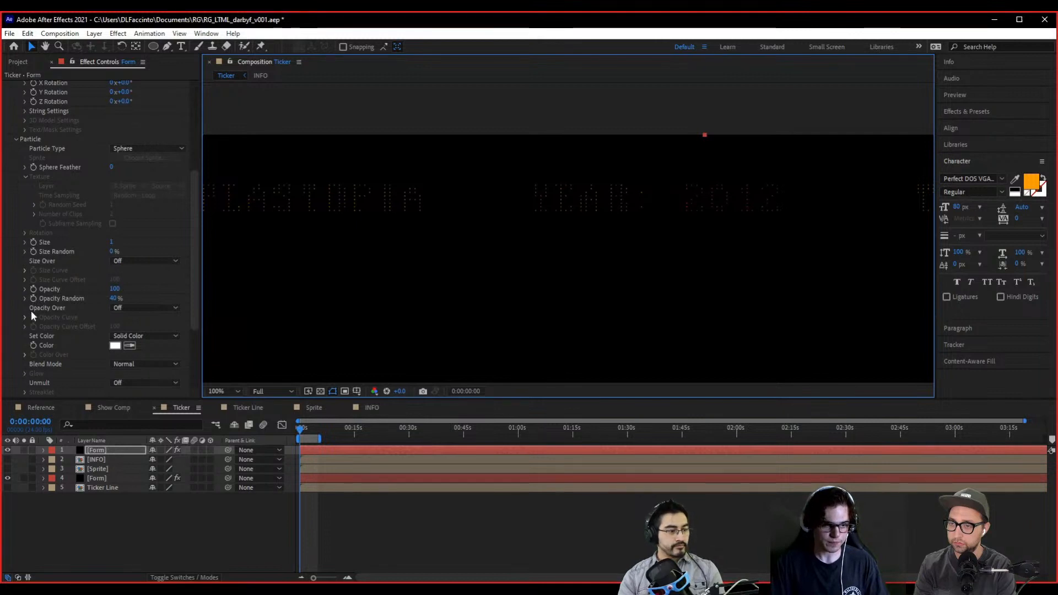
left_click(23, 288)
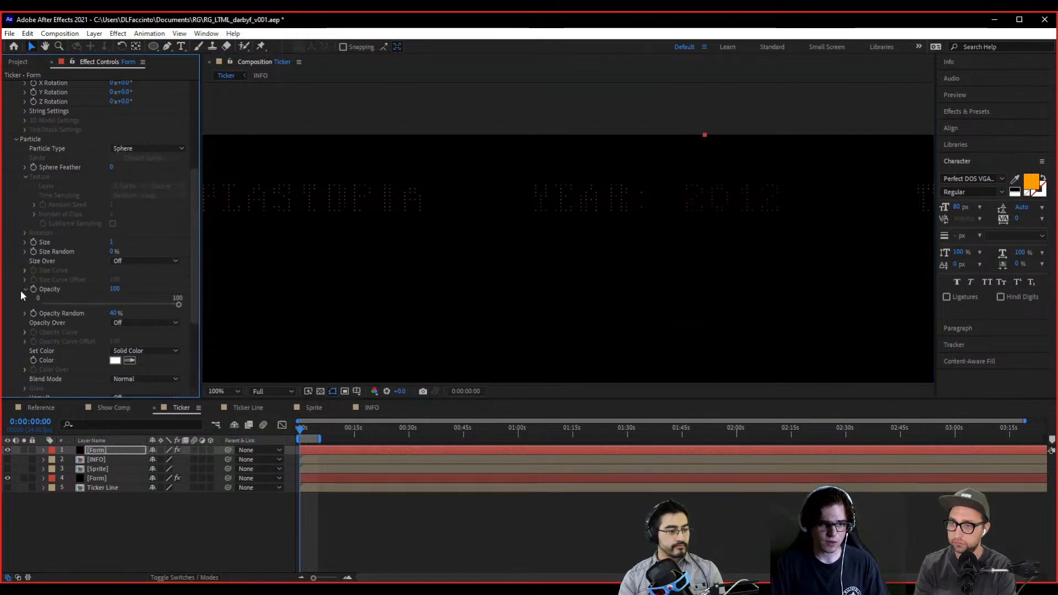
left_click(23, 288)
left_click(144, 307)
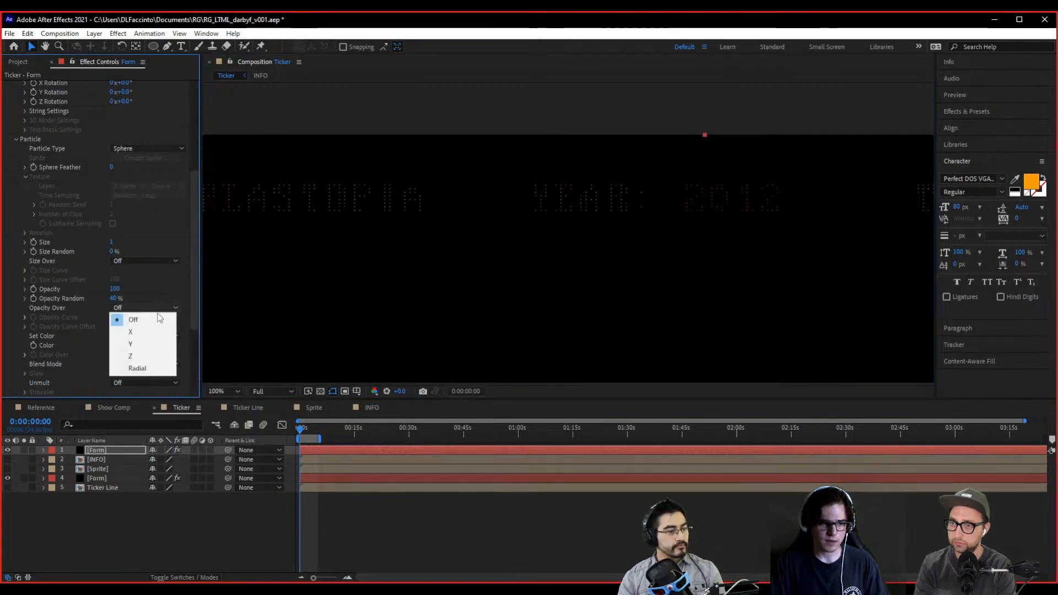
left_click(154, 331)
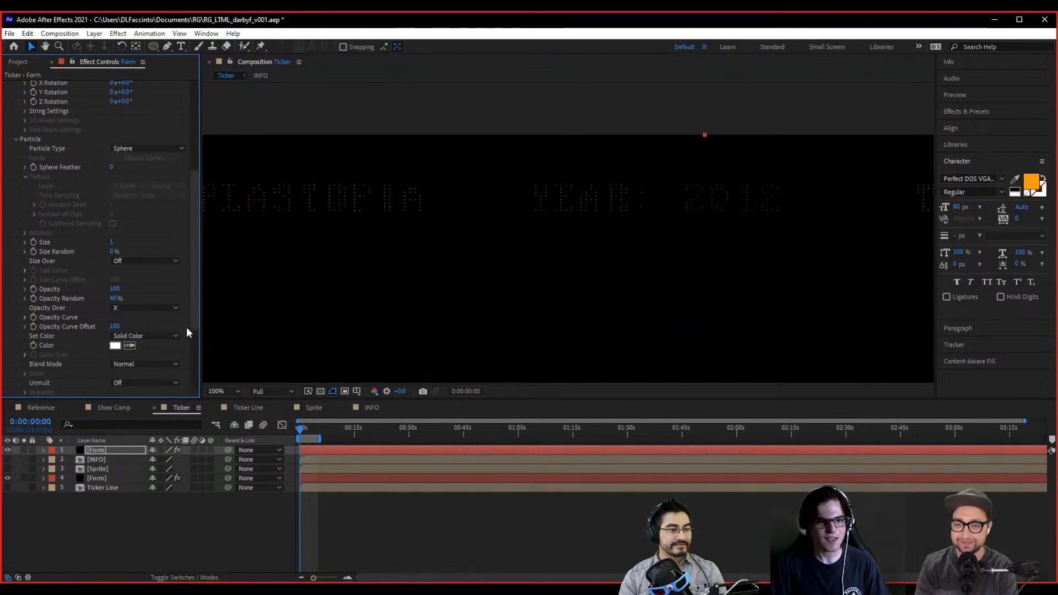
- Draw a wavy Opacity Curve across X for the top Form layer and inspect its effect along the text
left_click(23, 318)
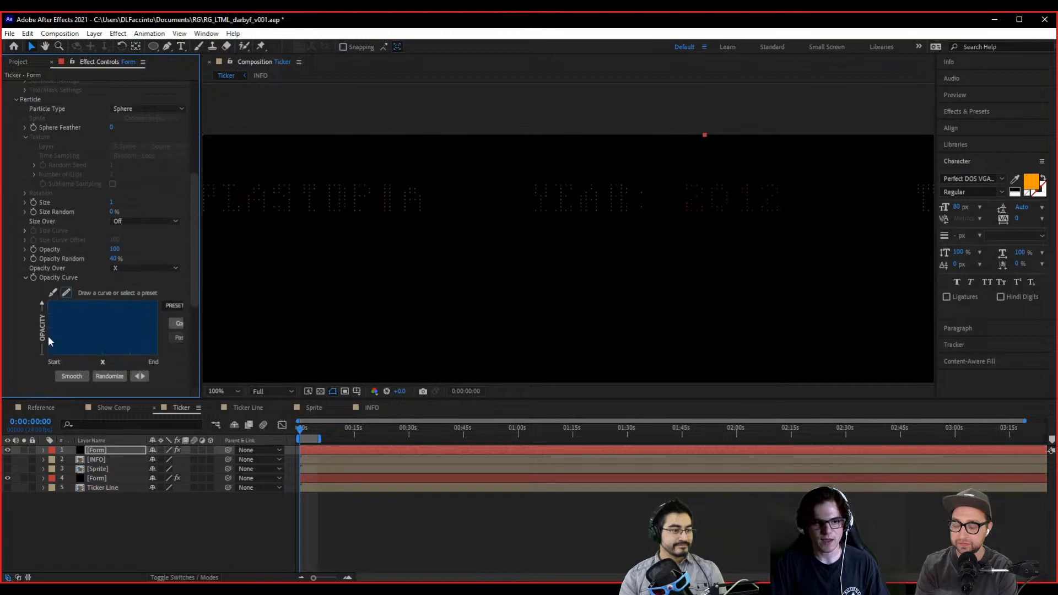
left_click_drag(71, 336, 143, 343)
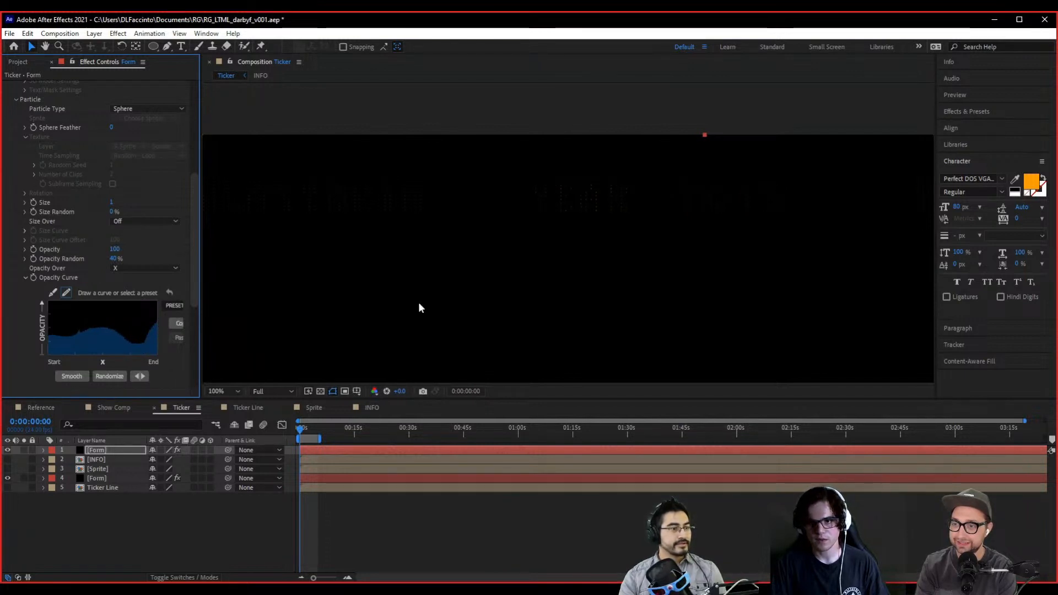
scroll(595, 290, "down", 1)
scroll(597, 292, "up", 2)
left_click_drag(558, 259, 354, 283)
left_click_drag(511, 295, 382, 295)
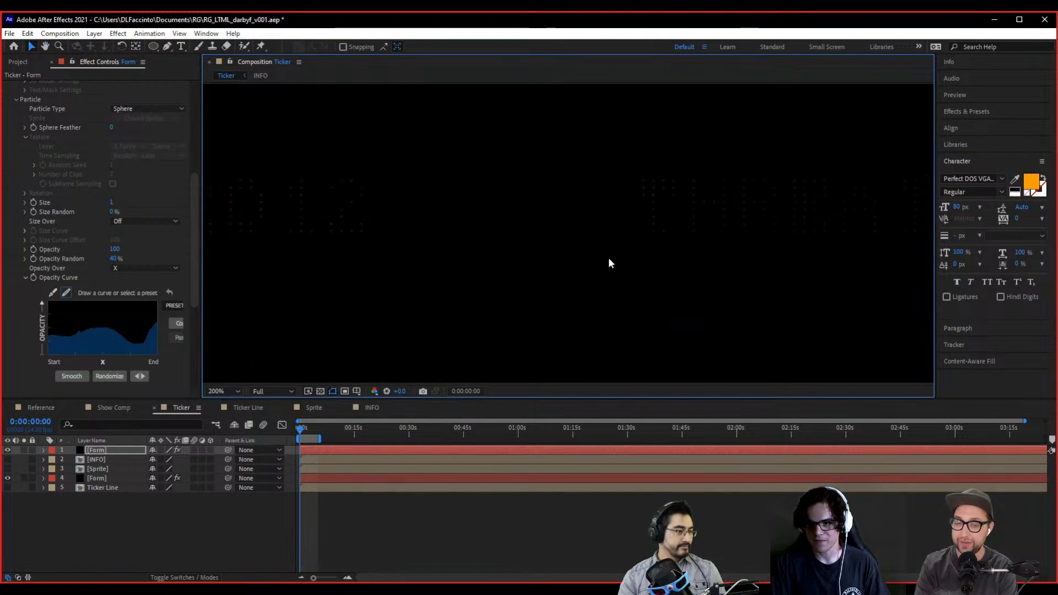
scroll(596, 207, "down", 3)
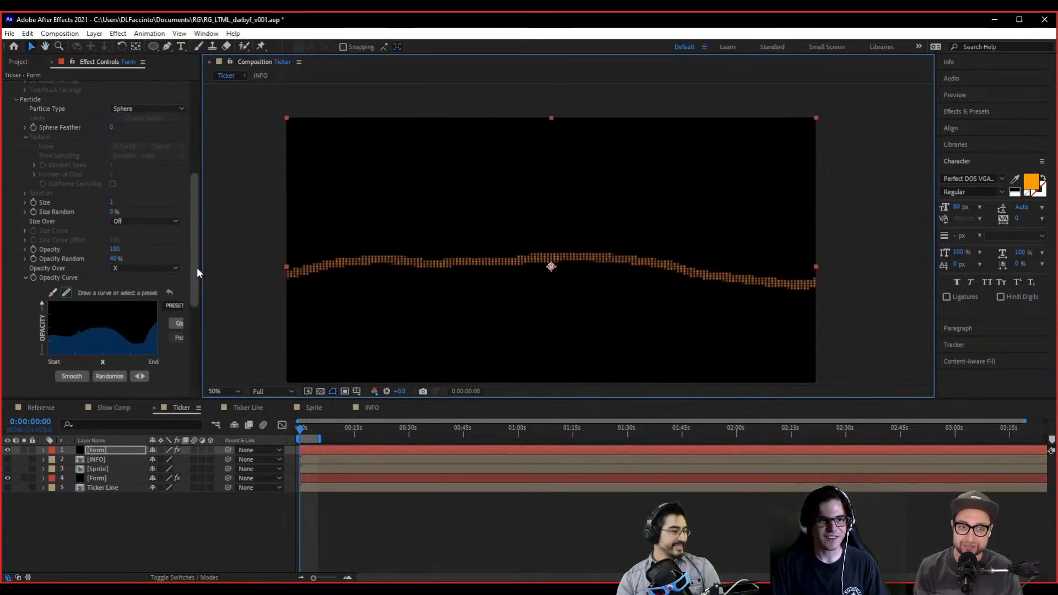
- Pre-compose the top Form and INFO layers into a new composition named Ticker Global, moving all attributes into it
left_click_drag(196, 266, 183, 156)
left_click(16, 95)
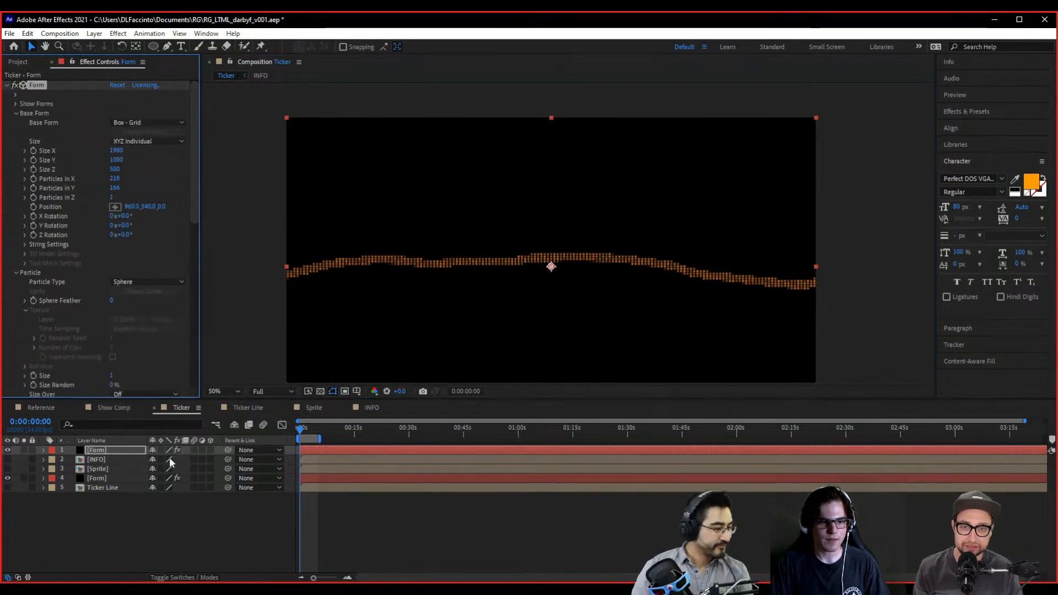
left_click(100, 449)
left_click(96, 459, "shift")
right_click(97, 455)
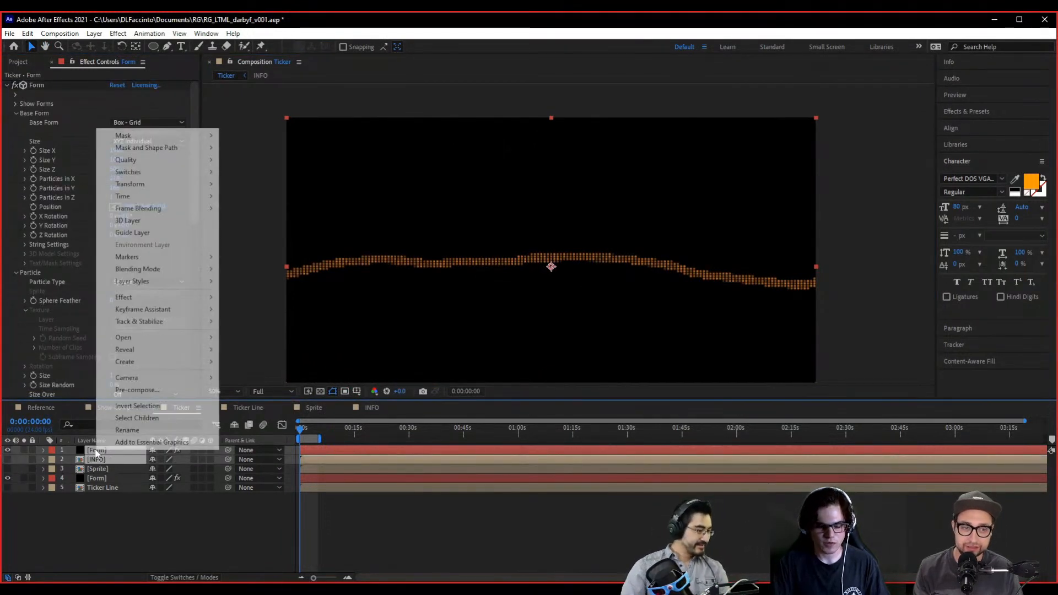
left_click(155, 390)
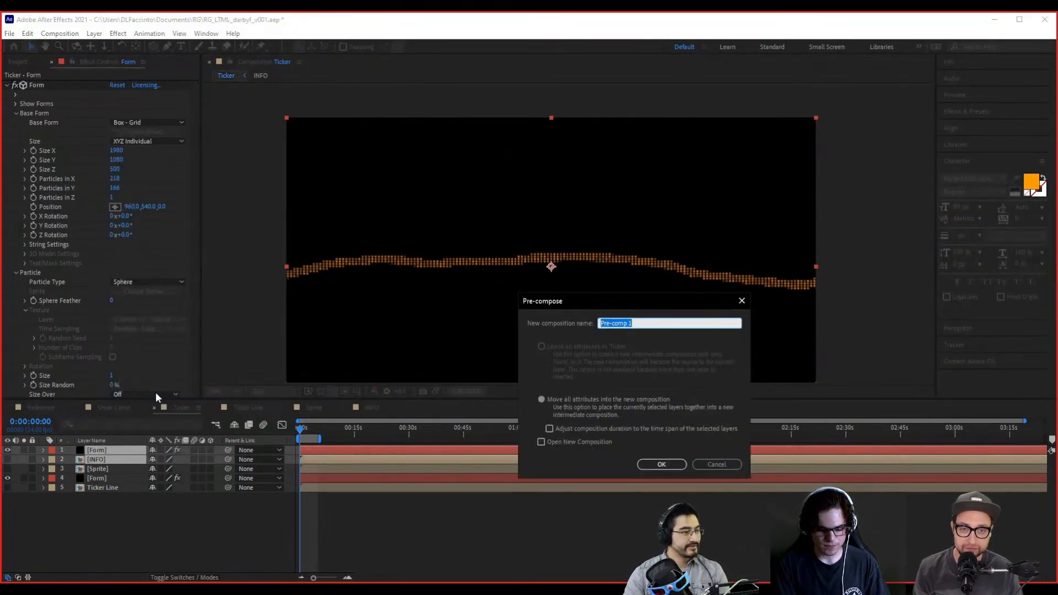
type("Ticker Global")
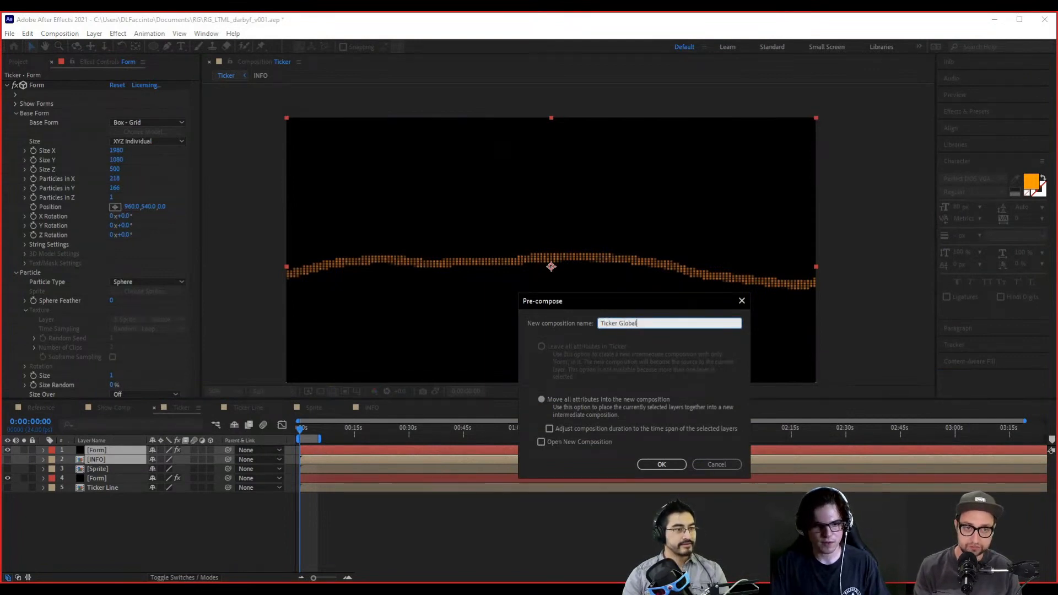
key("Return")
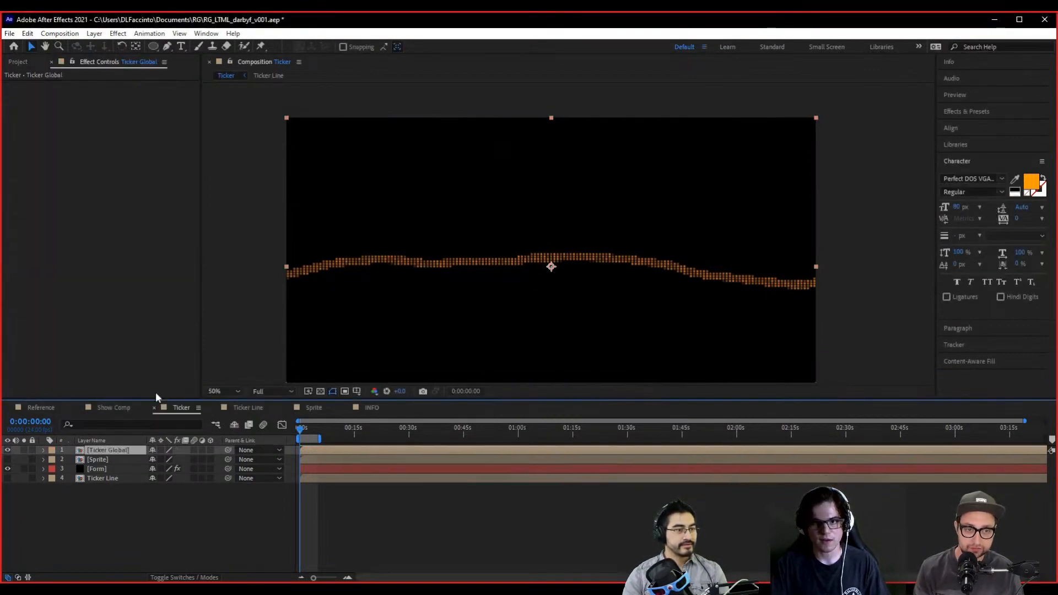
- Inspect the dim text in the Ticker composition up close and open the Ticker Global pre-comp
scroll(333, 263, "up", 4)
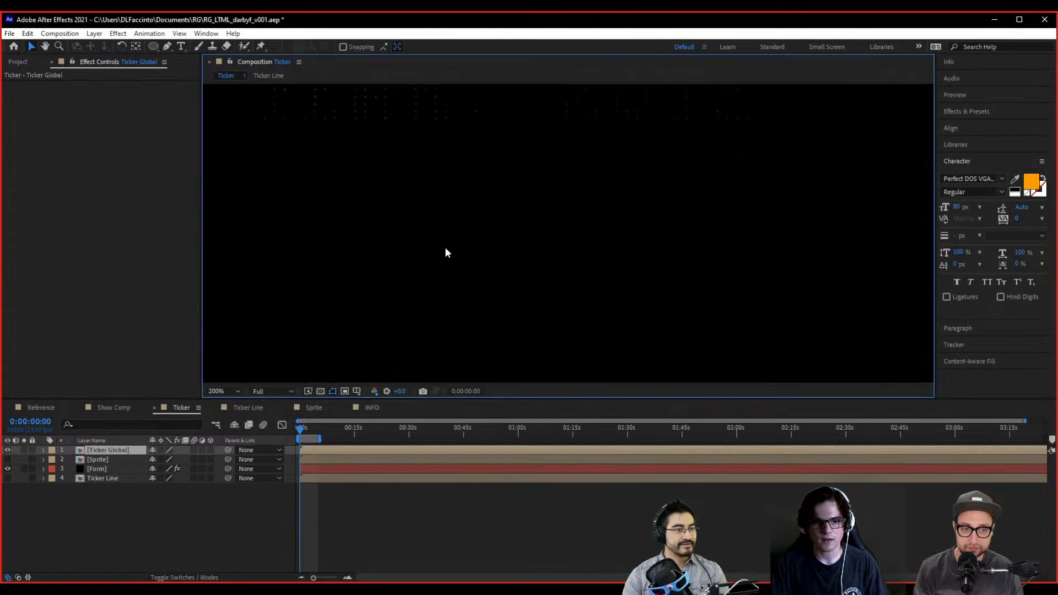
scroll(448, 270, "down", 2)
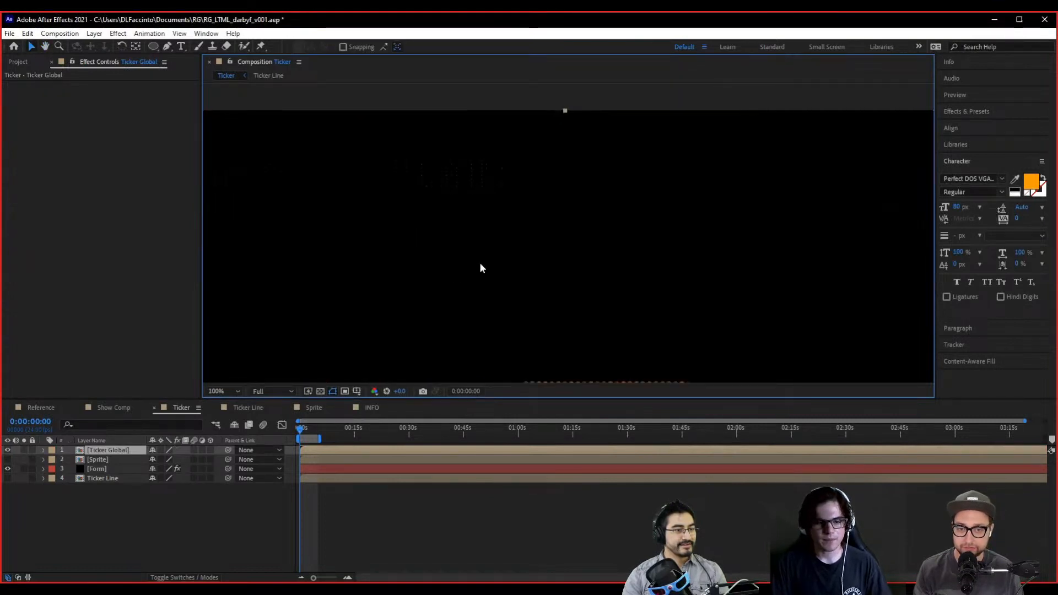
scroll(293, 341, "down", 2)
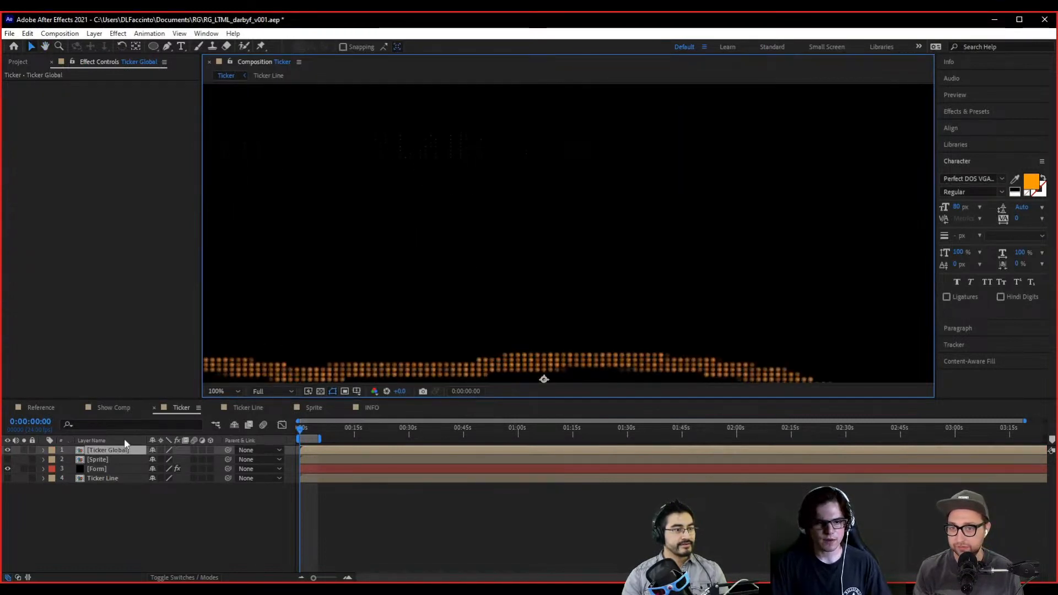
double_click(116, 450)
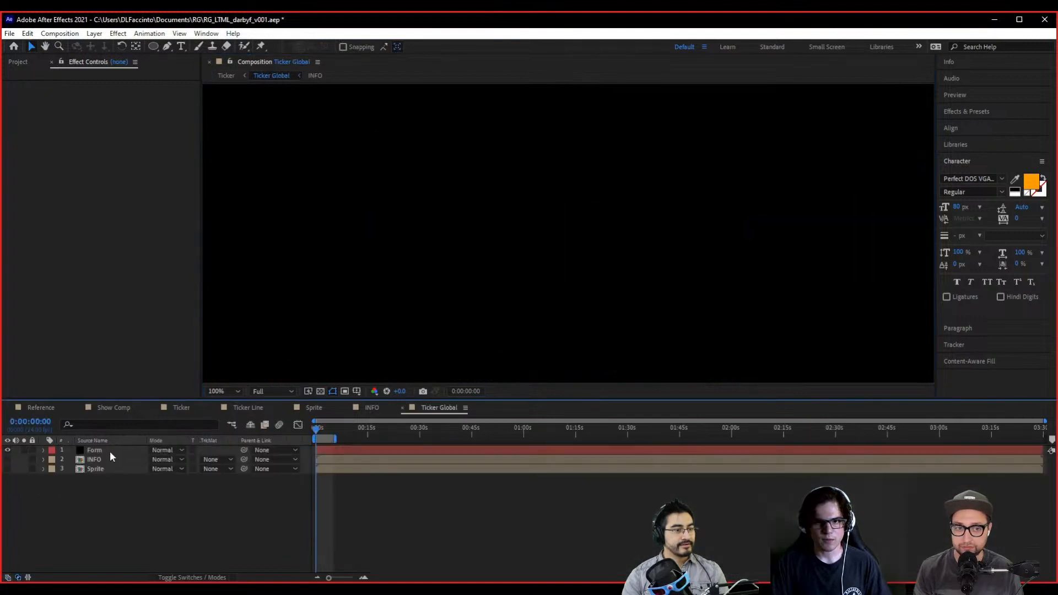
scroll(439, 304, "down", 2)
key("v")
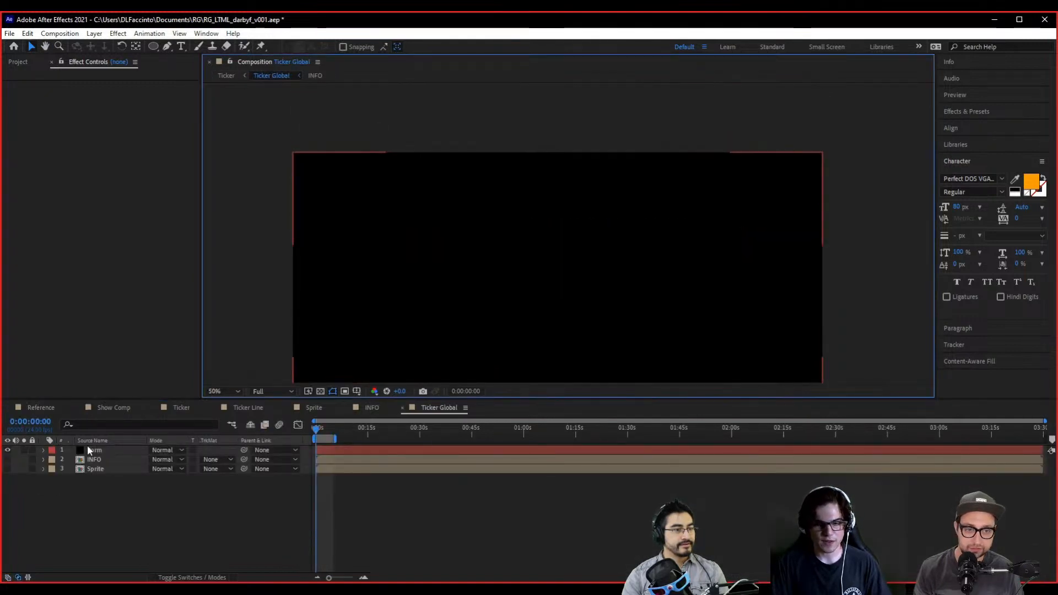
- Duplicate the Form layer in Ticker Global seven times to stack eight copies and brighten the LED text
left_click(97, 448)
key("ctrl+d")
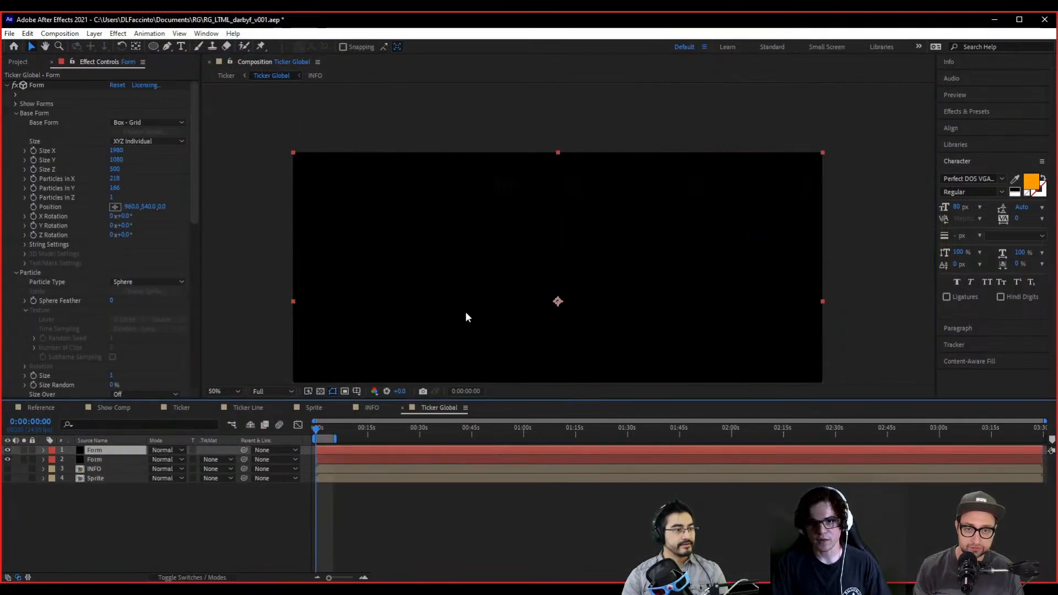
key("ctrl+d")
key("ctrl+d")
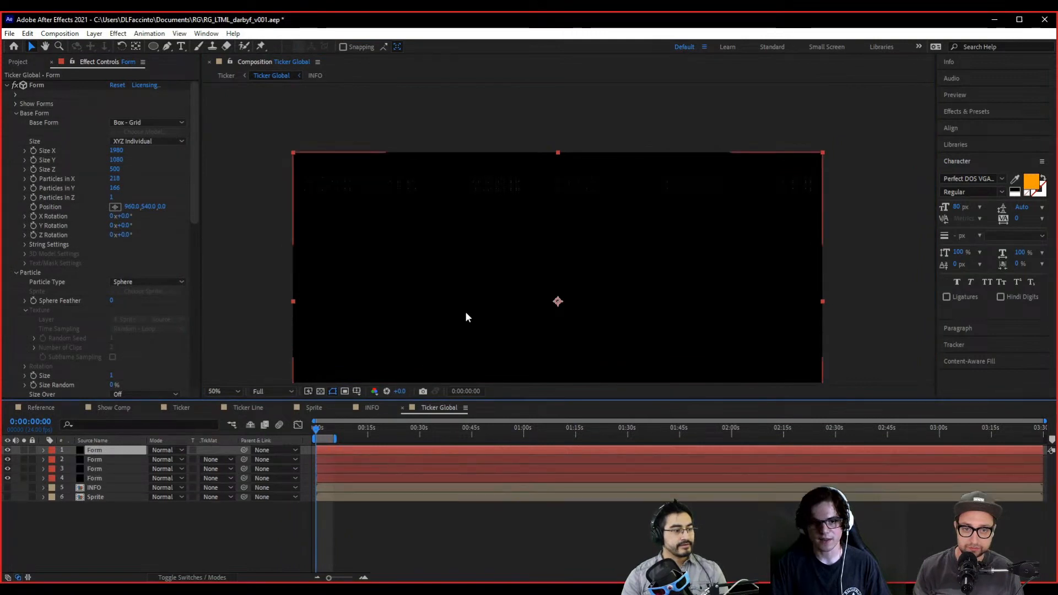
key("ctrl+d")
key("ctrl+d")
key("ctrl+d")
key("ctrl+d")
scroll(481, 261, "up", 4)
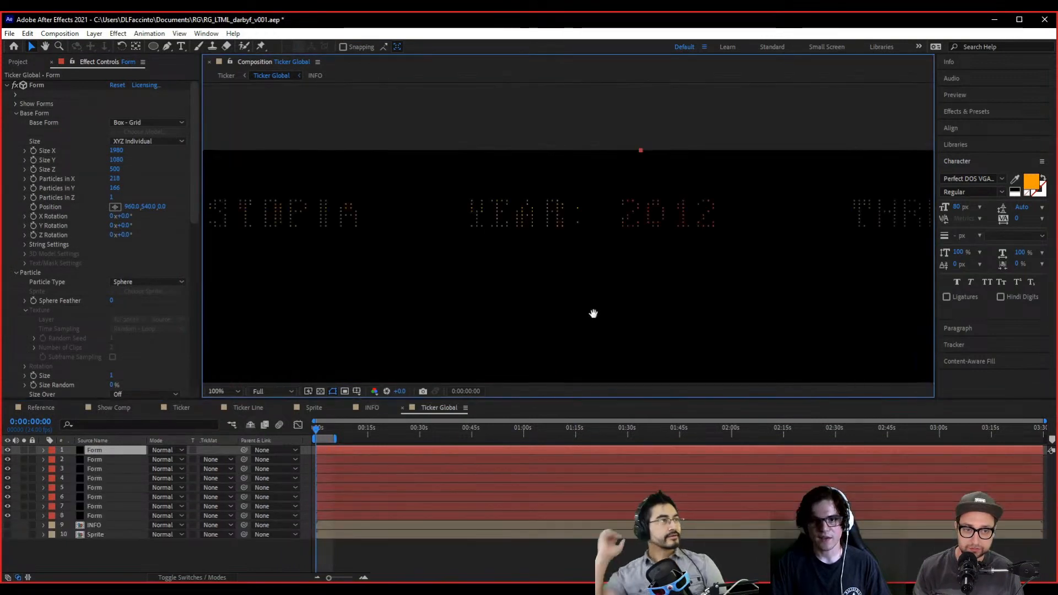
- Set the Sphere Feather of the second-lowest Form layer (layer 7) to 2
left_click(114, 458)
left_click(104, 512)
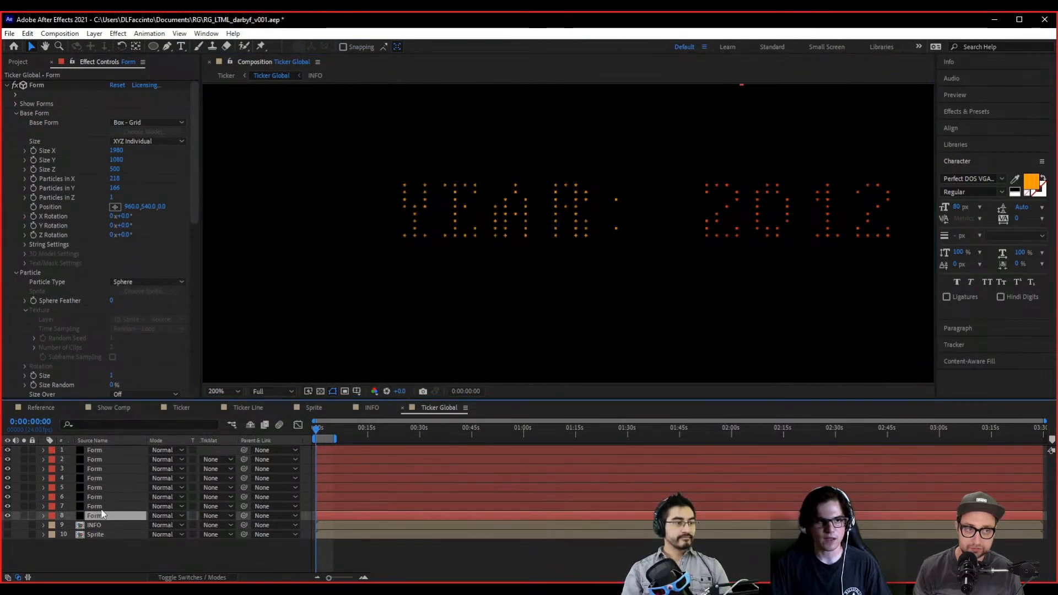
left_click(100, 507)
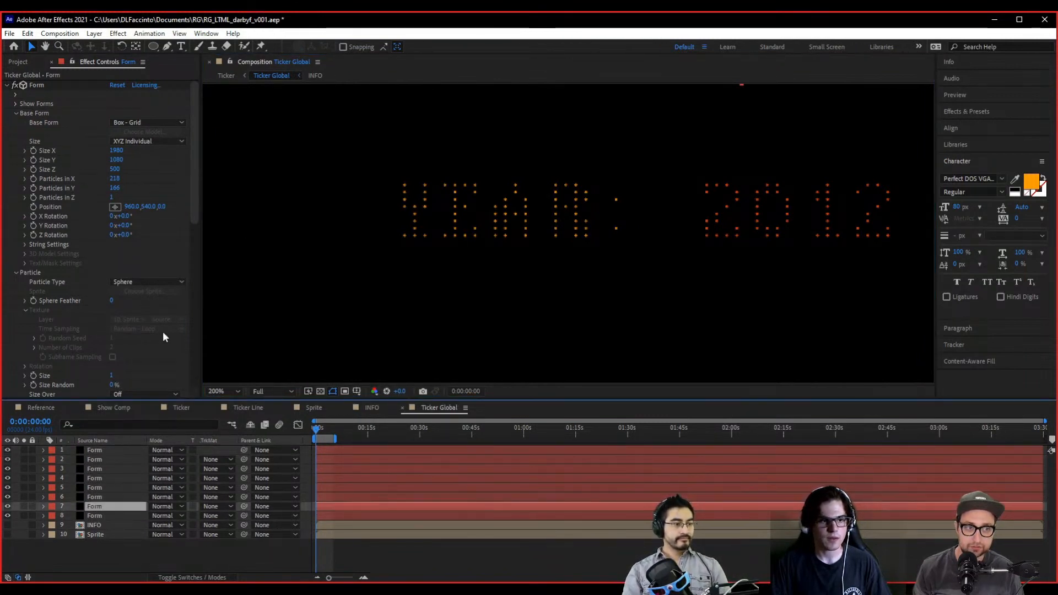
scroll(154, 297, "down", 3)
left_click_drag(114, 254, 134, 256)
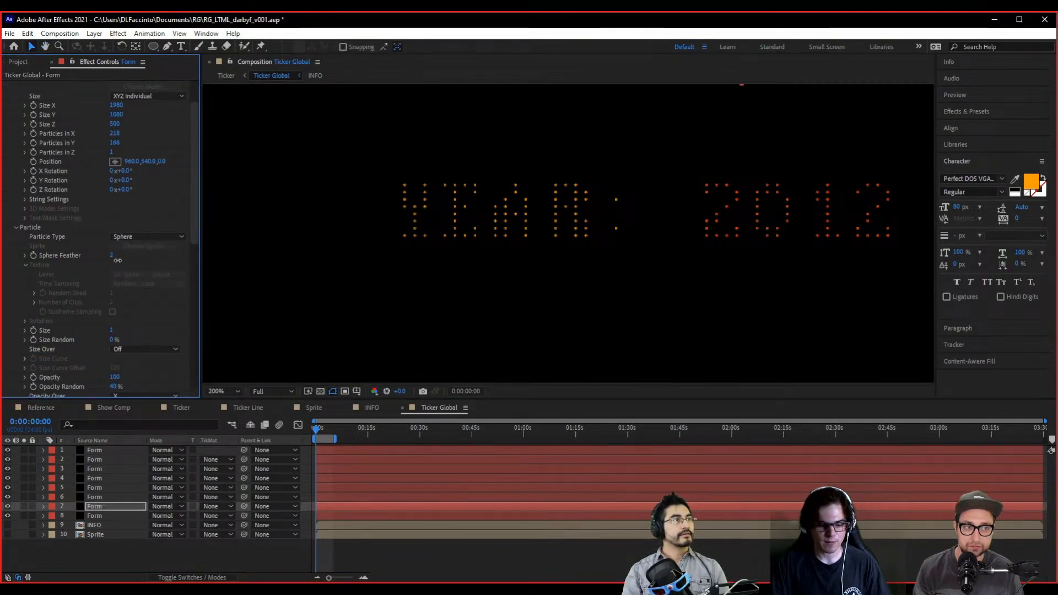
- Raise layer 7's particle Size to 3, soloing the two lowest Form layers to judge the glow
type("2")
key("Return")
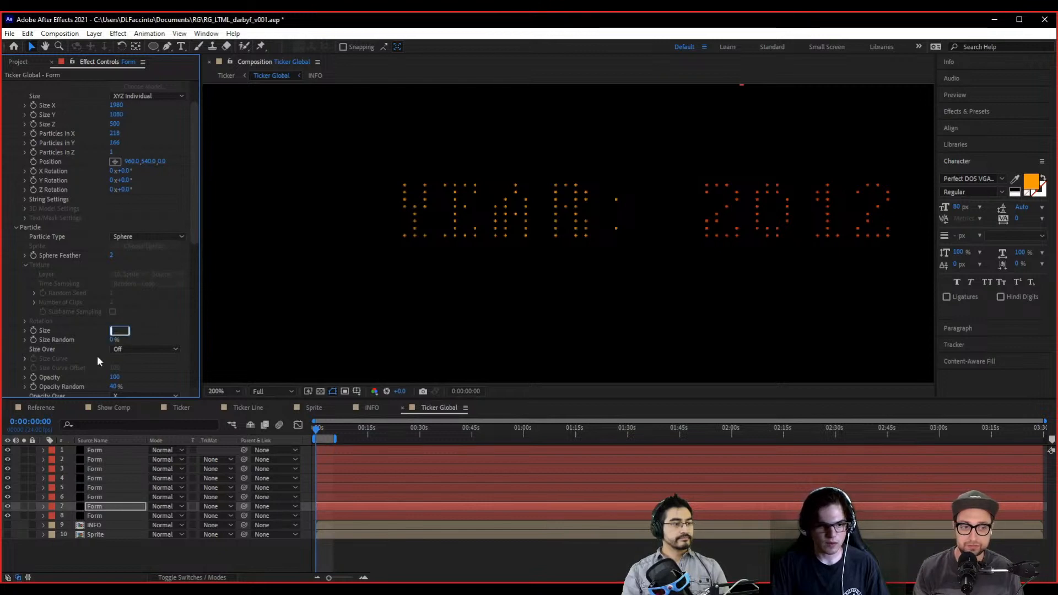
left_click_drag(23, 505, 23, 516)
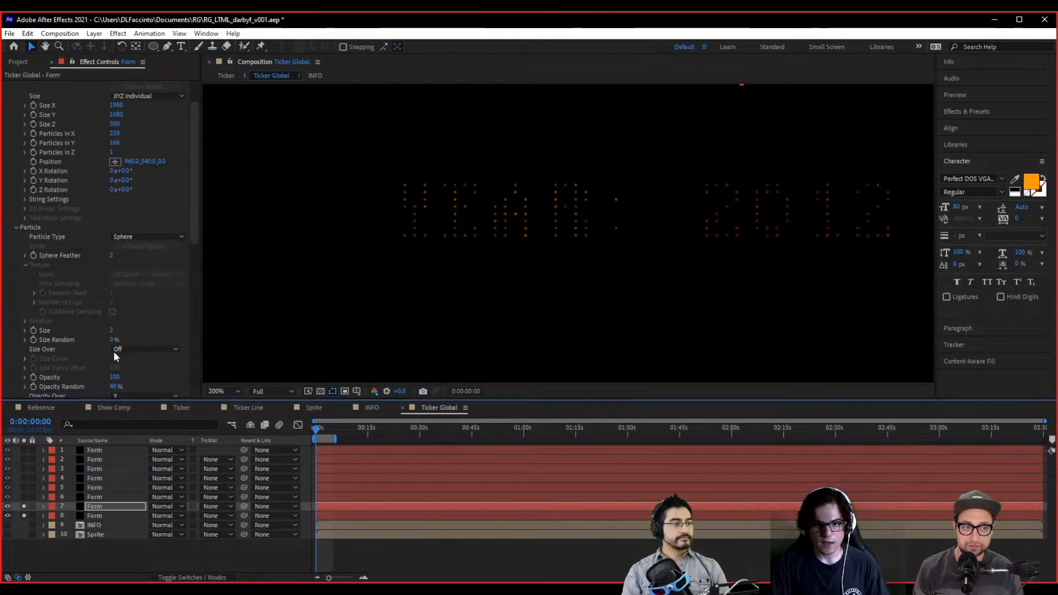
left_click_drag(113, 329, 119, 327)
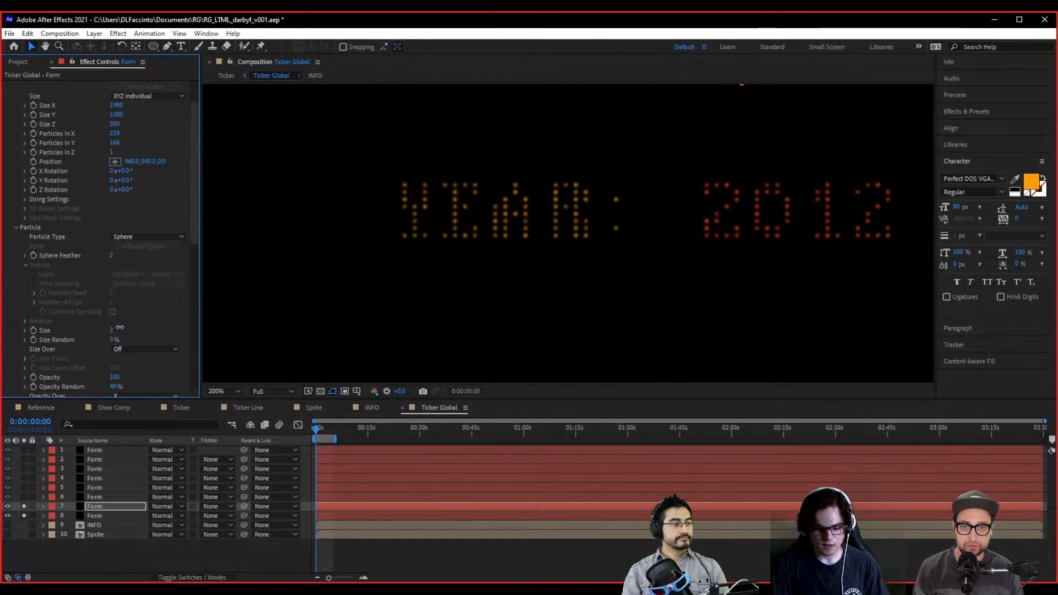
- Set layer 7's layer Opacity to 50% and readjust its particle Size
left_click(108, 508)
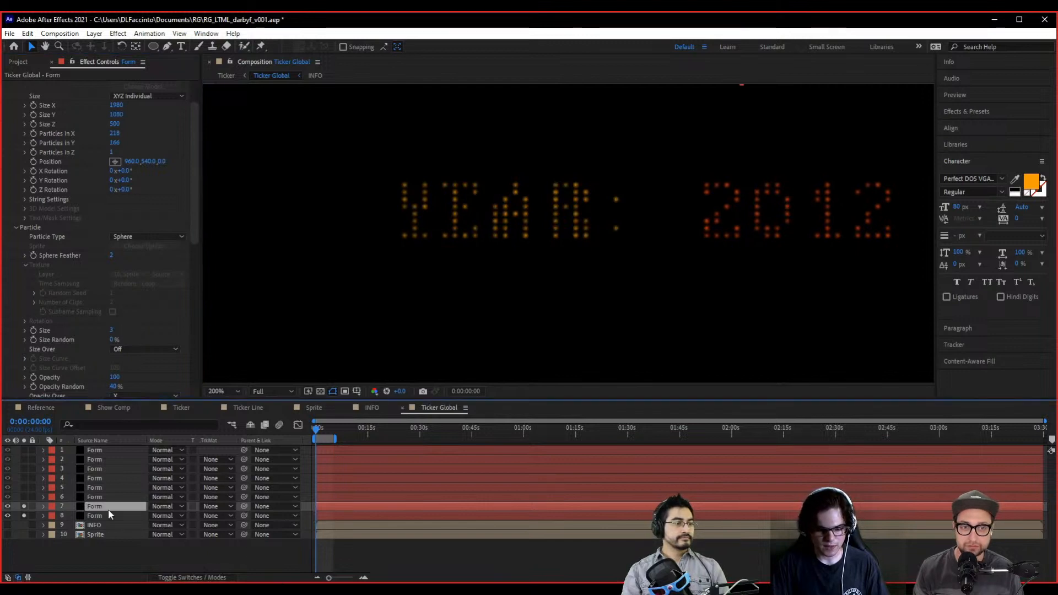
key("t")
left_click(160, 516)
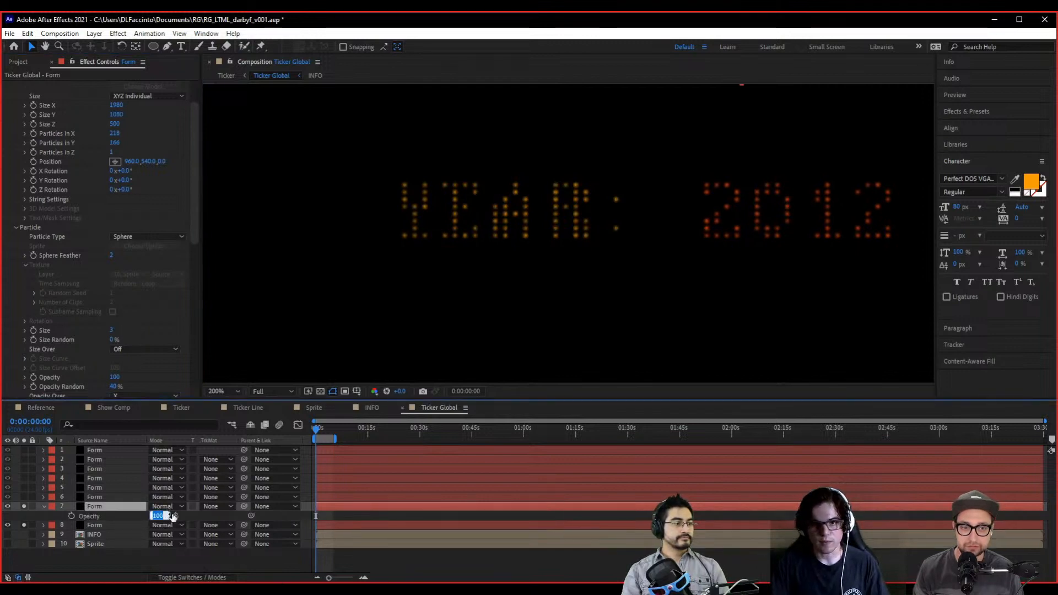
key("Return")
left_click_drag(111, 330, 115, 326)
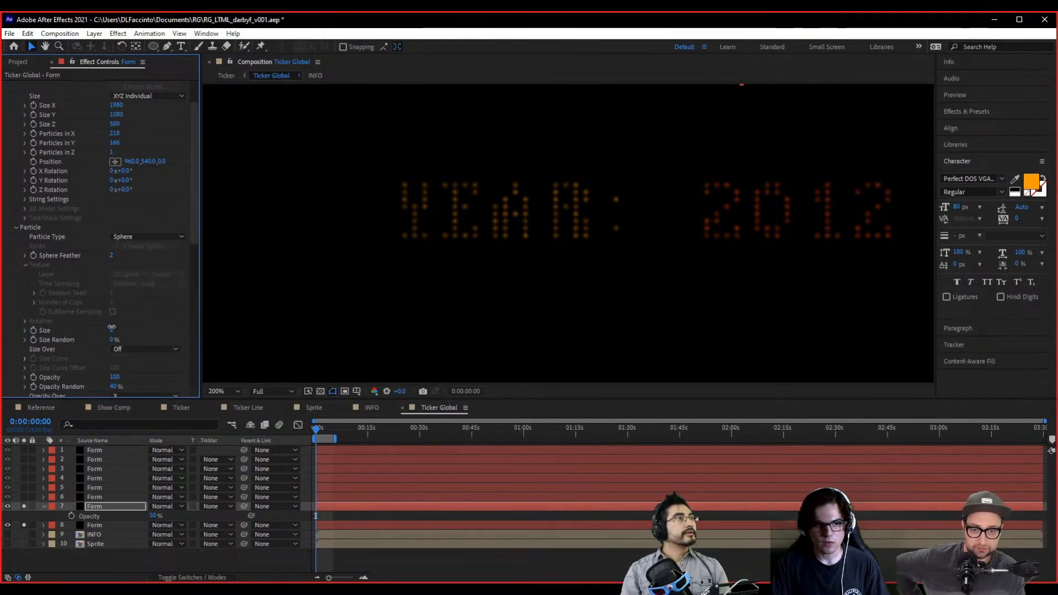
- Set the particle size of the Form effect on layer 7 to 1
type("1")
key("Return")
- Increase the particle size of the Form effect on layer 6 to 4 and inspect the YEAR and THREAT text
left_click(99, 498)
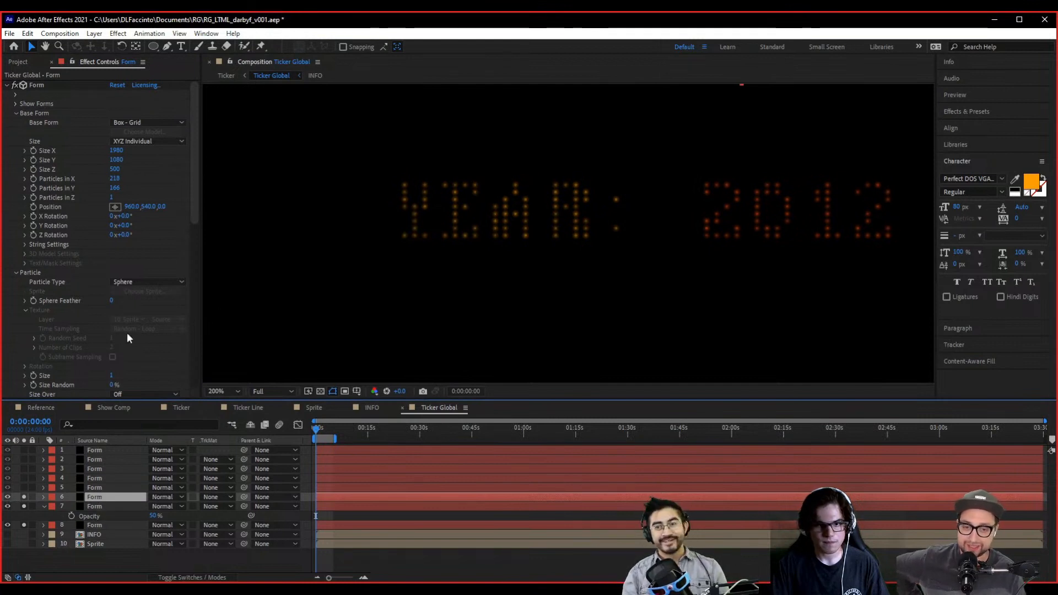
scroll(142, 353, "down", 2)
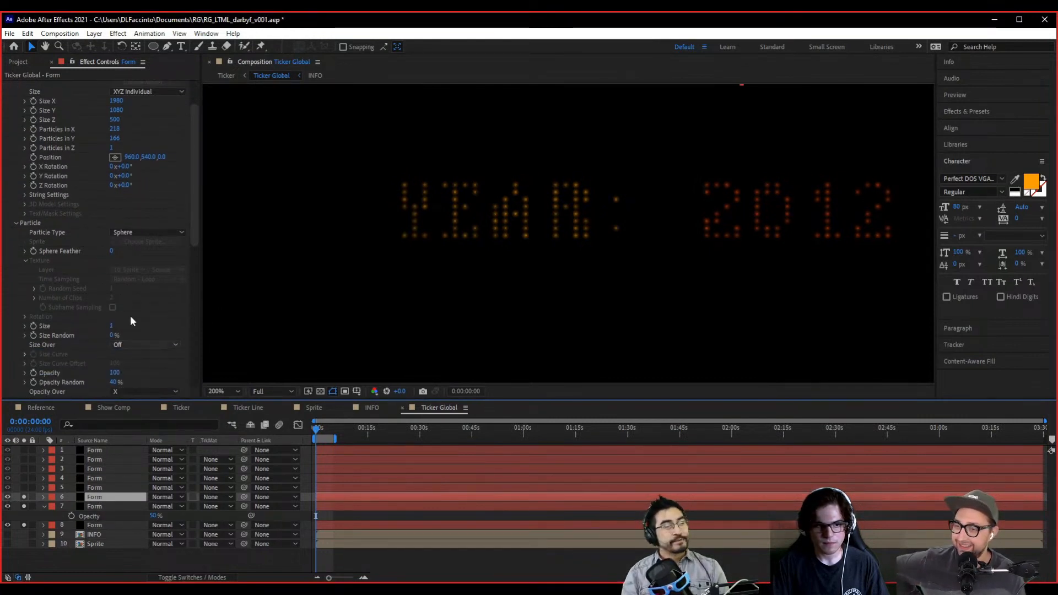
left_click_drag(112, 326, 124, 323)
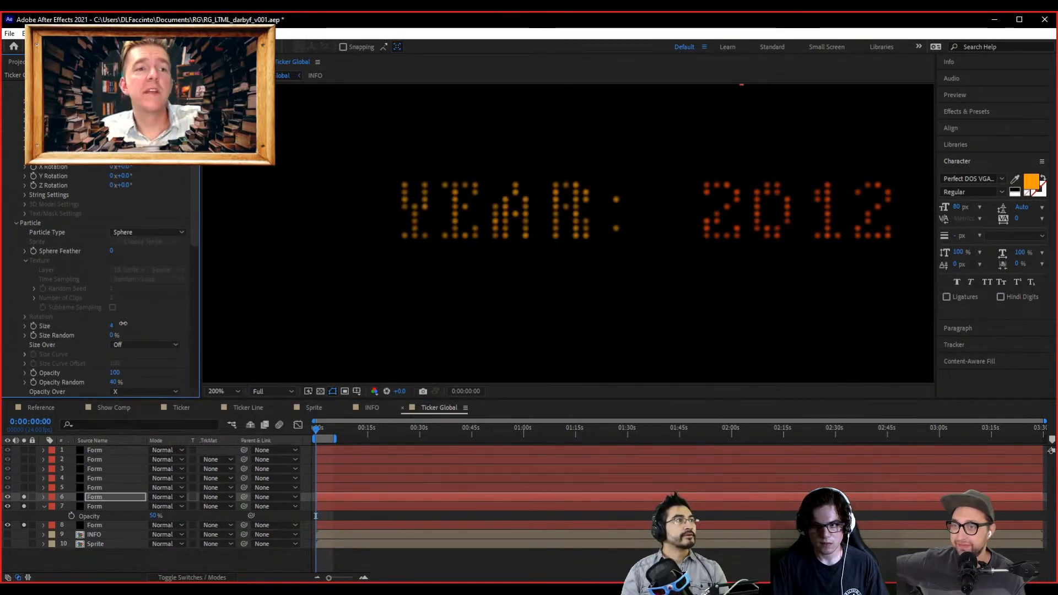
scroll(509, 263, "down", 2)
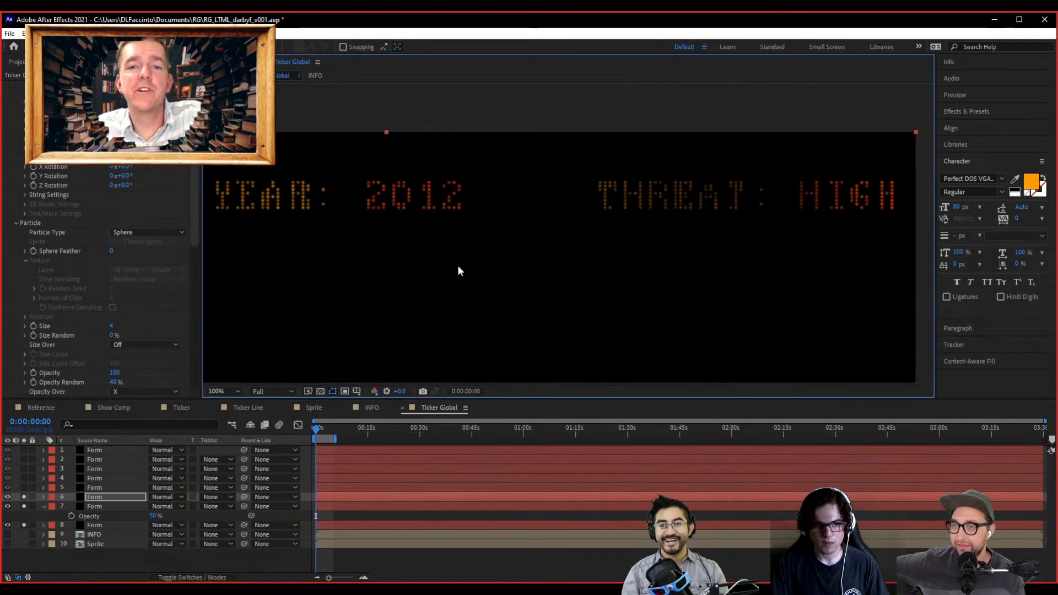
scroll(446, 279, "up", 2)
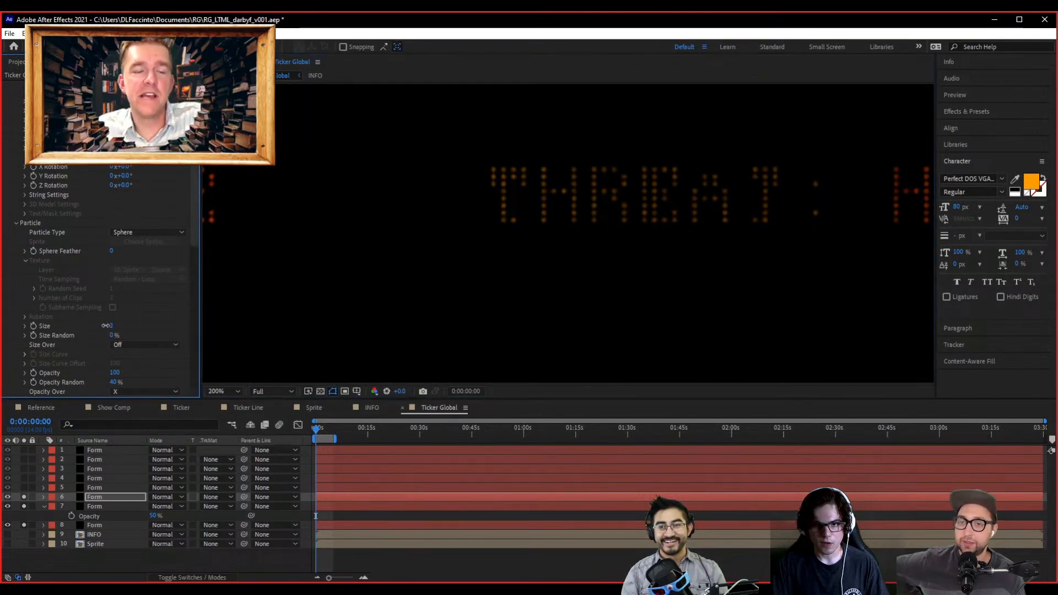
scroll(147, 316, "up", 2)
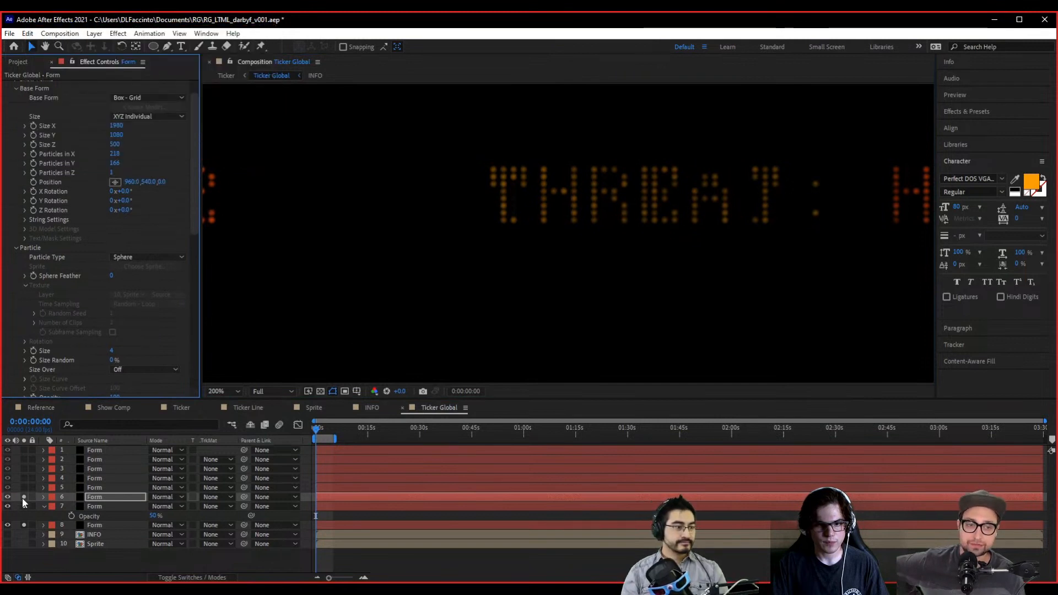
left_click_drag(316, 429, 313, 432)
key("space")
left_click_drag(319, 238, 765, 258)
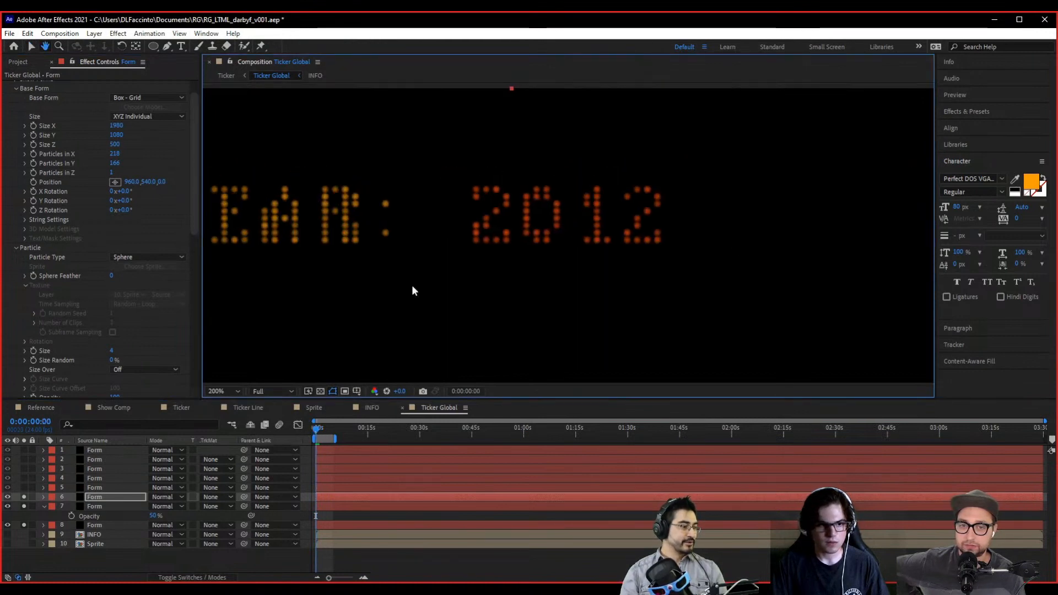
- Set layer 6's Form particle size to 3 and check the whole ticker text
left_click(111, 350)
type("3")
key("Return")
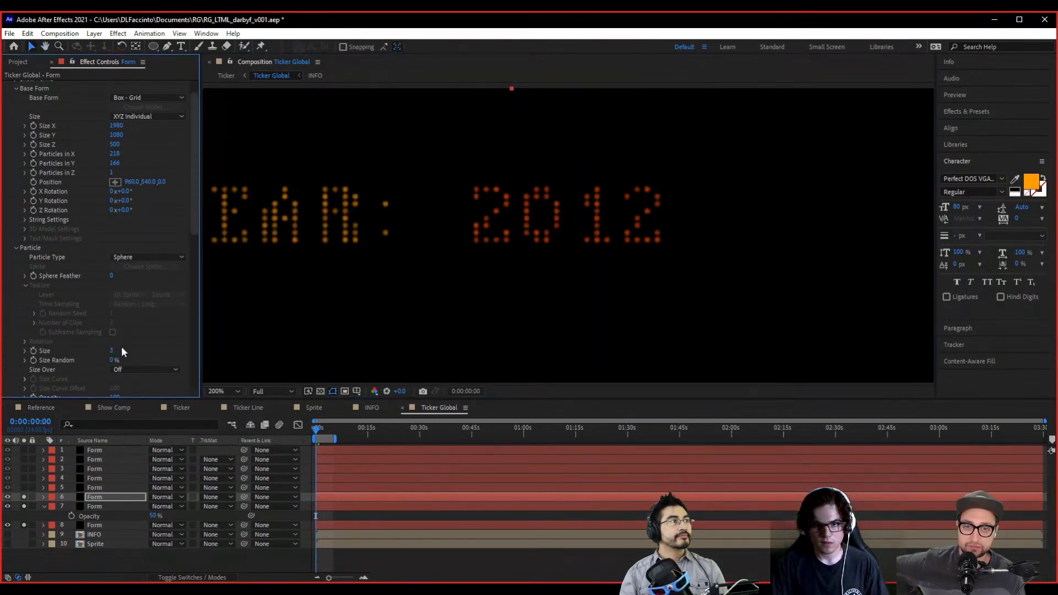
scroll(571, 324, "down", 2)
scroll(569, 324, "down", 2)
key("space")
left_click_drag(567, 321, 547, 247)
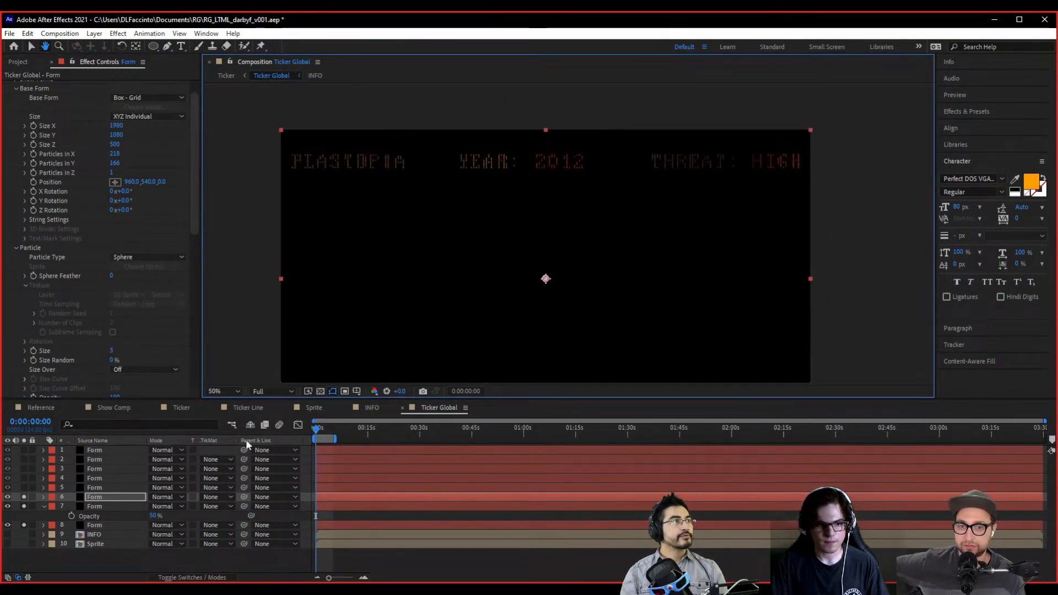
- Check the INFO source text, then preview the Ticker composition from its start
left_click(43, 506)
left_click(364, 408)
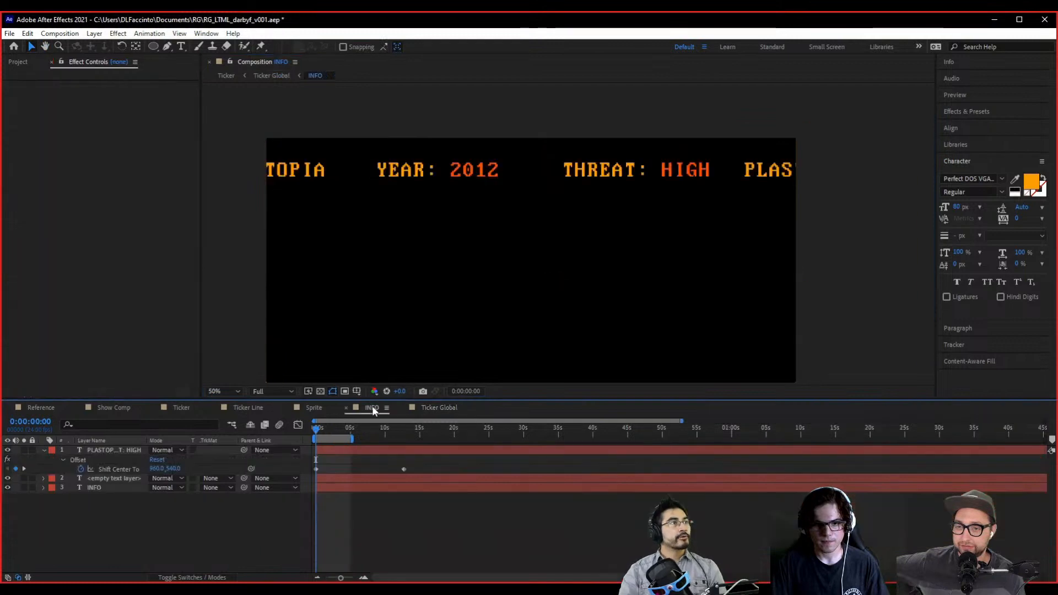
left_click(430, 408)
left_click(179, 407)
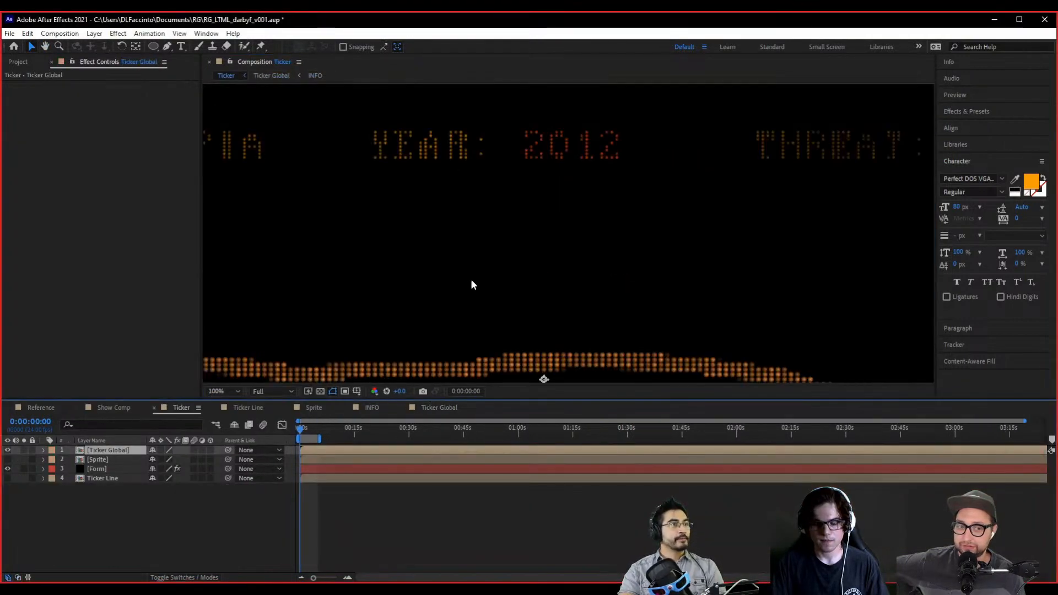
scroll(471, 284, "down", 2)
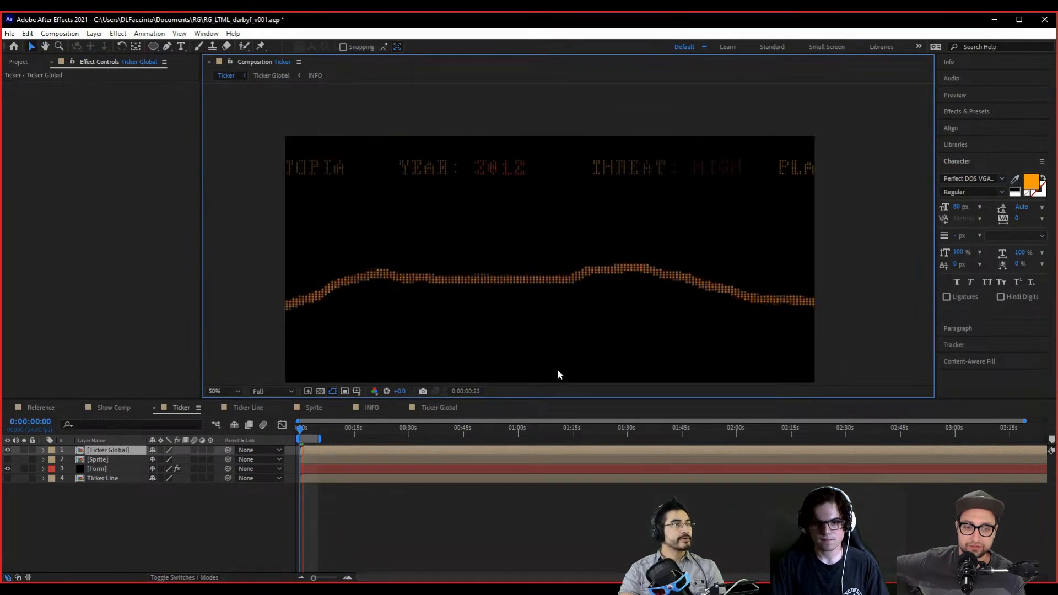
left_click(287, 435)
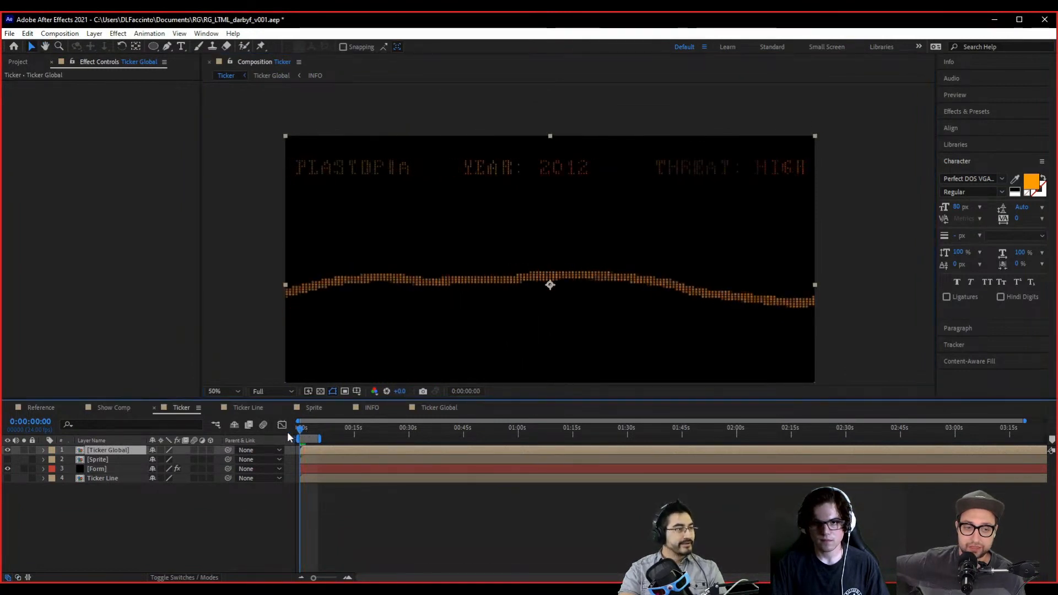
key("space")
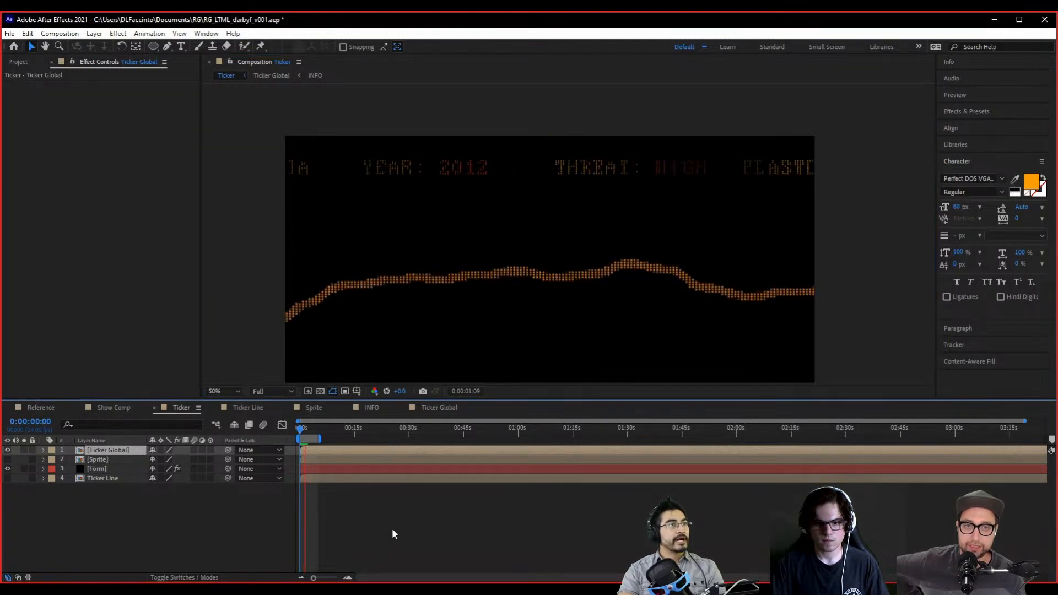
- In the INFO precomp, move the last Shift Center To keyframe to about 20 seconds to slow the scrolling text
left_click(430, 410)
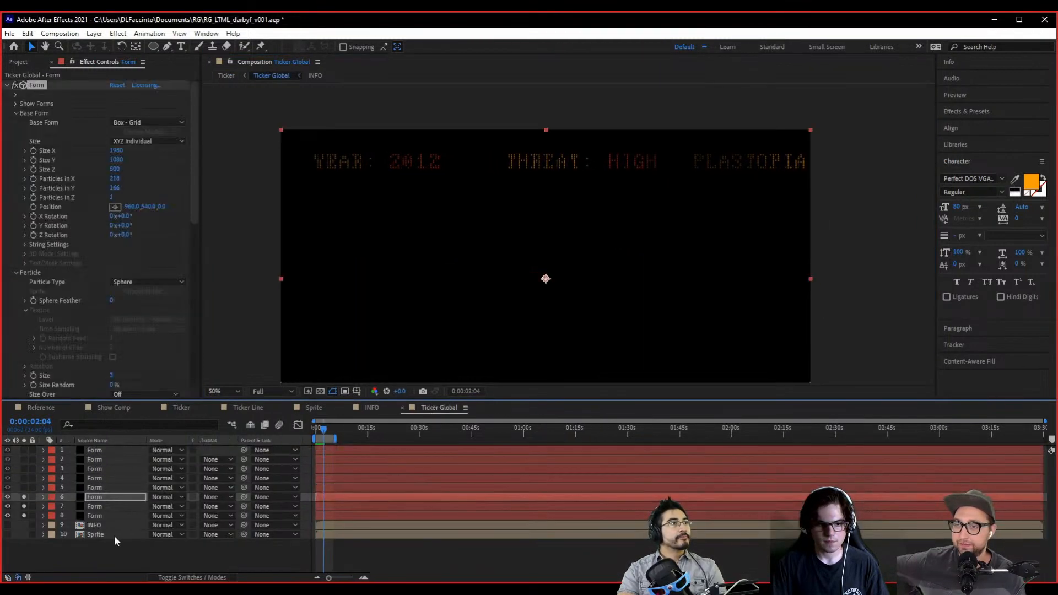
double_click(102, 526)
left_click_drag(402, 469, 446, 472)
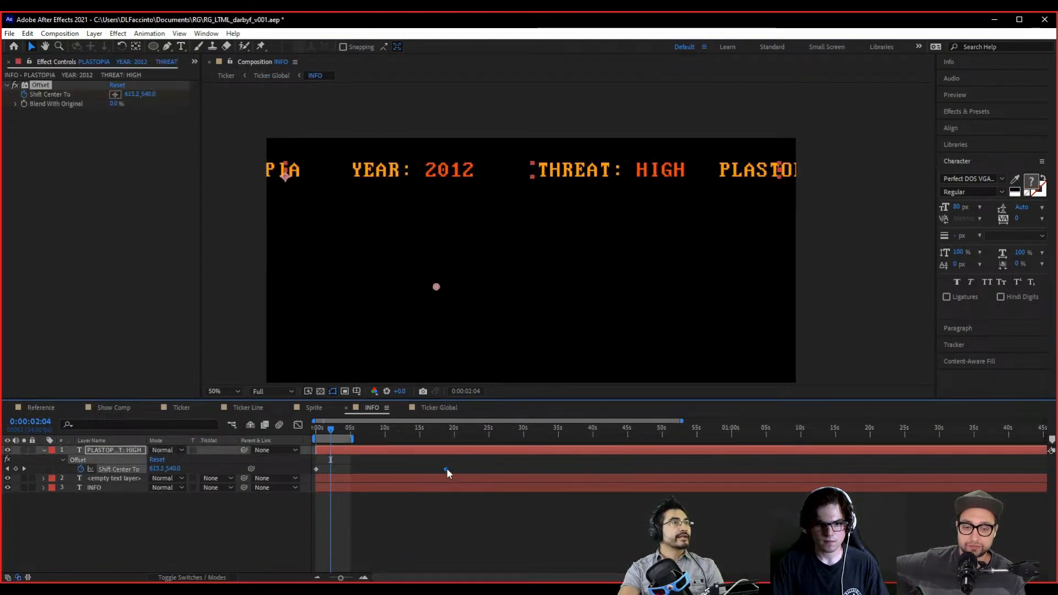
- Review the Ticker Line and INFO animations and examine the moving dot text up close in Ticker Global
left_click(246, 408)
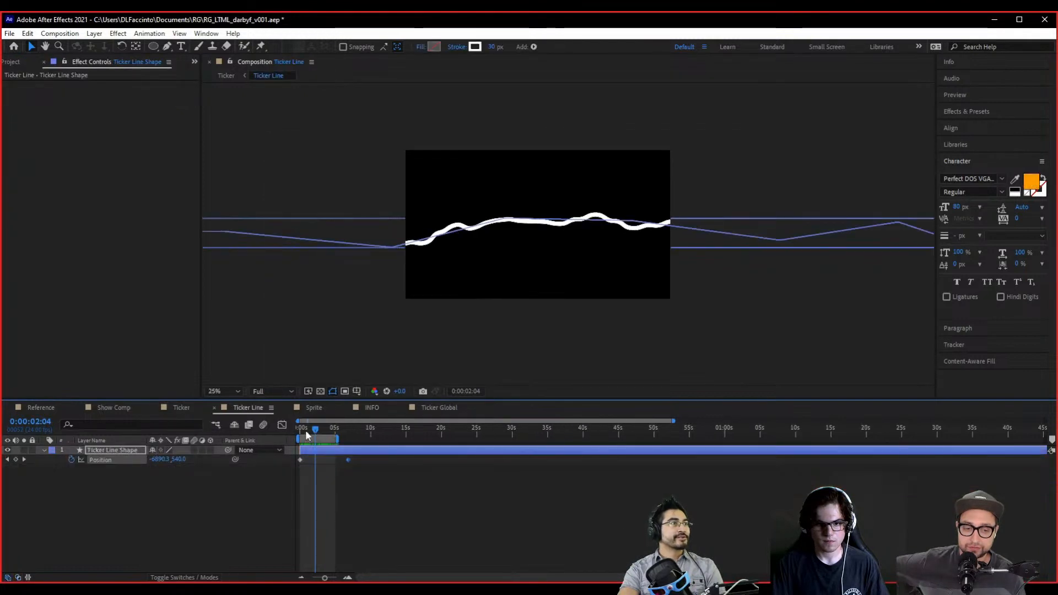
left_click(435, 408)
left_click_drag(326, 427, 290, 434)
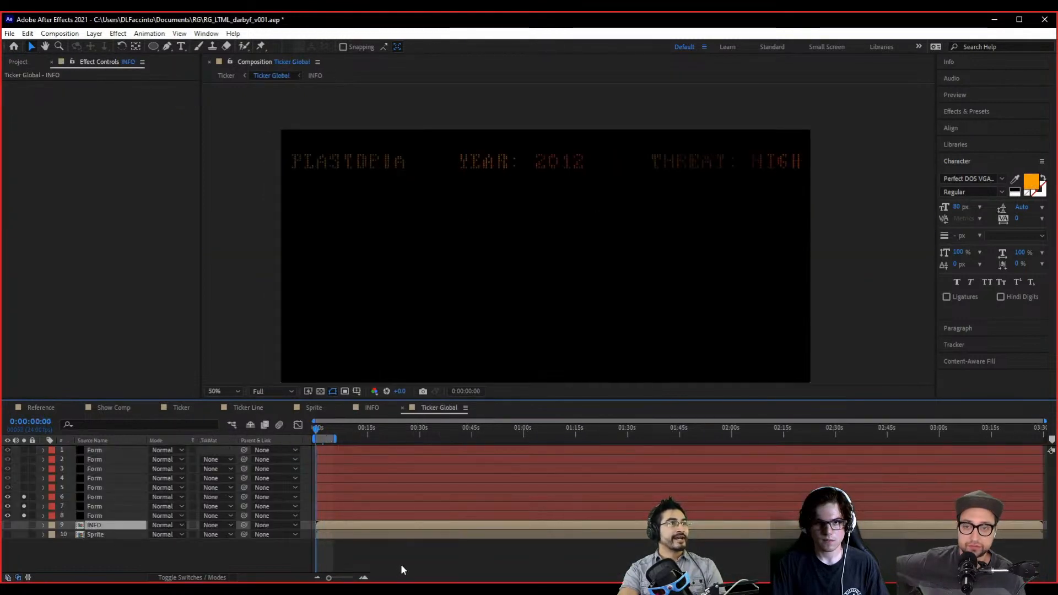
left_click(368, 407)
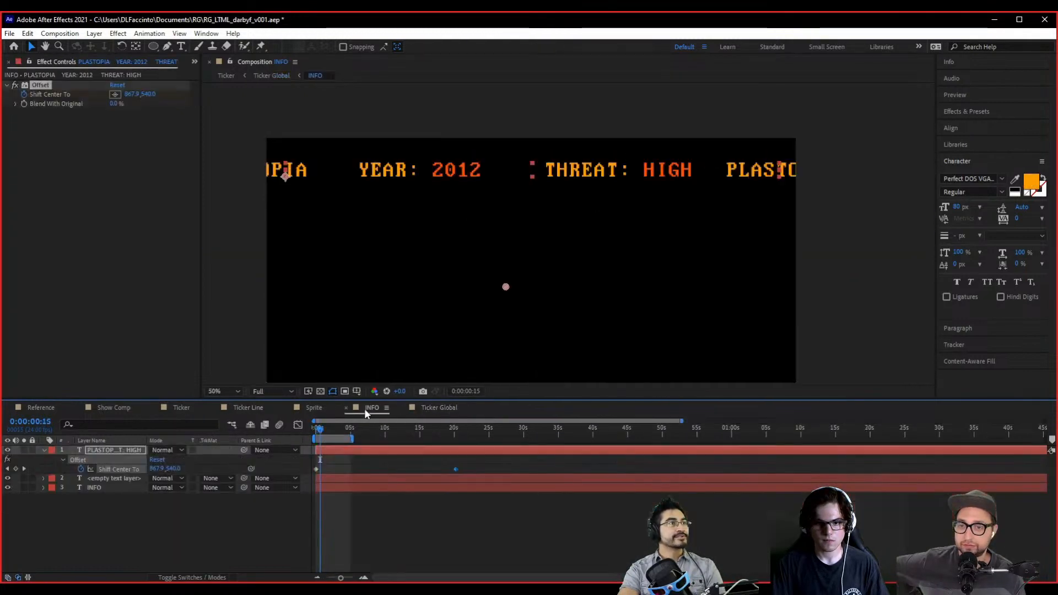
left_click(431, 409)
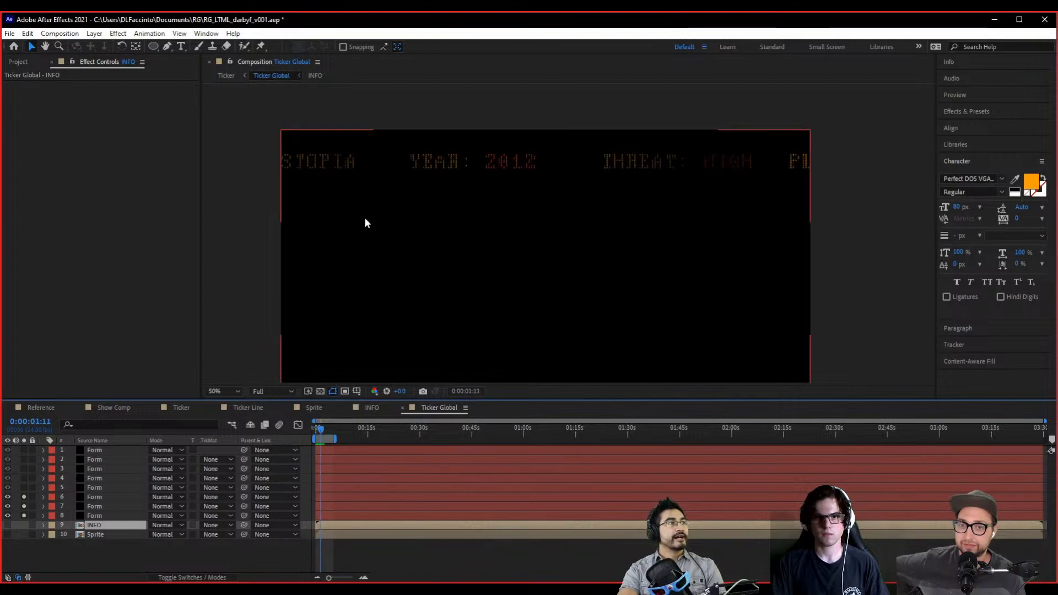
scroll(365, 217, "up", 4)
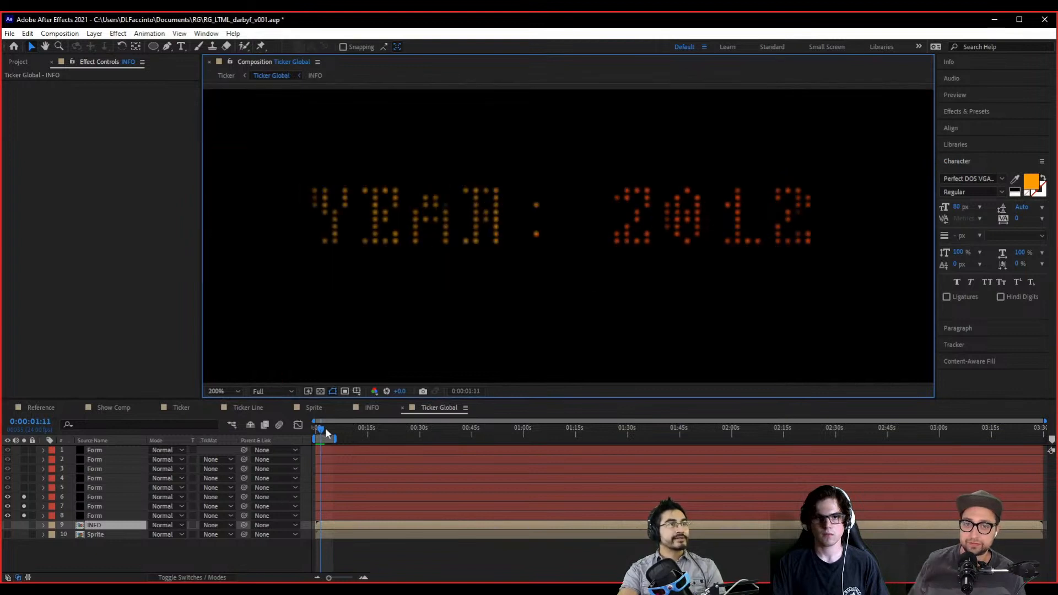
left_click(322, 428)
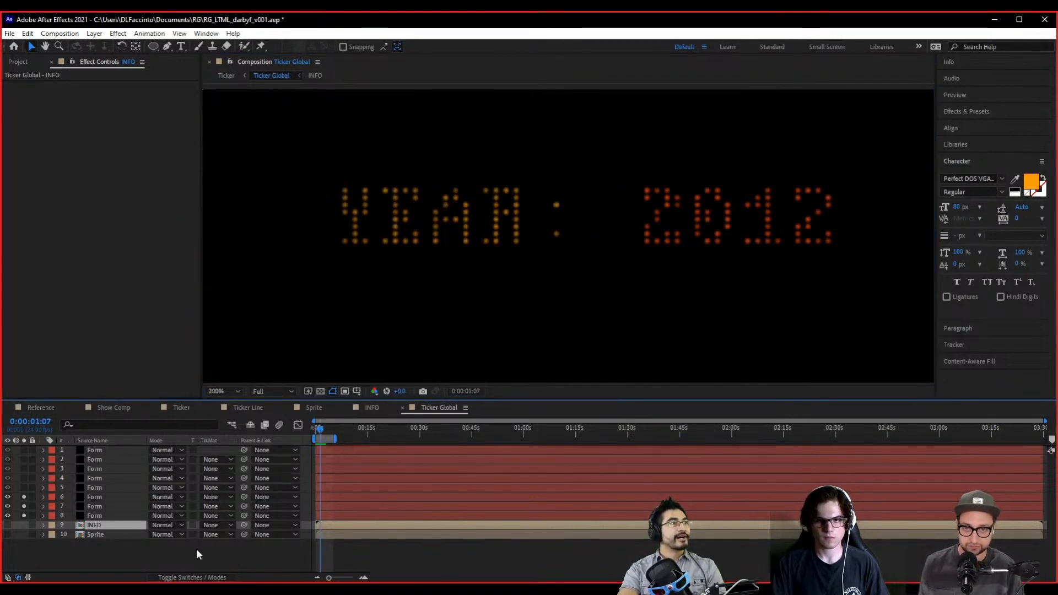
- Delete the top five Form layers from Ticker Global and turn off solo on the remaining three
scroll(439, 327, "down", 3)
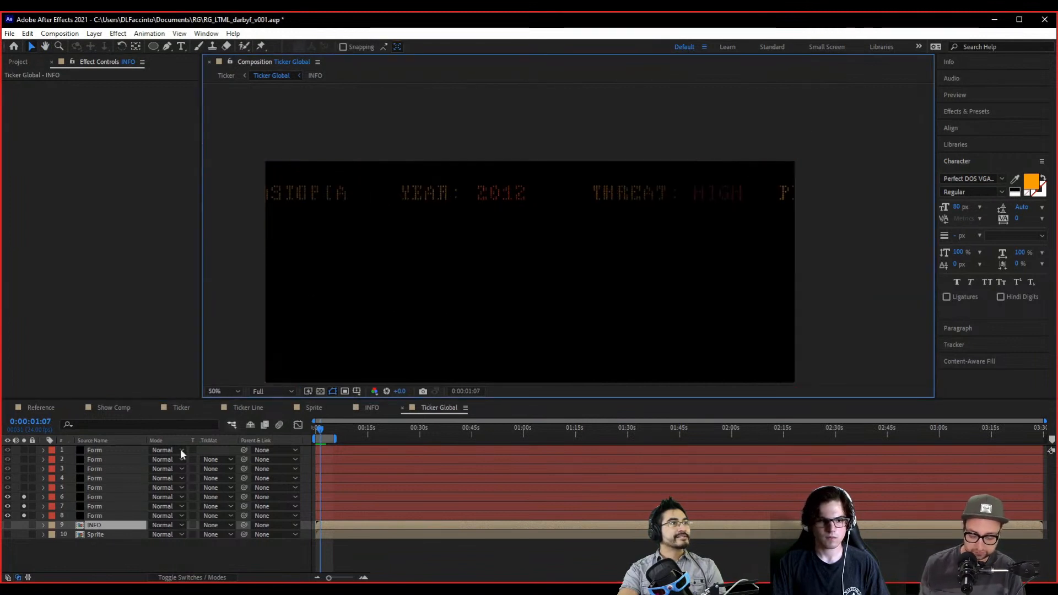
left_click(94, 487)
left_click(117, 452, "shift")
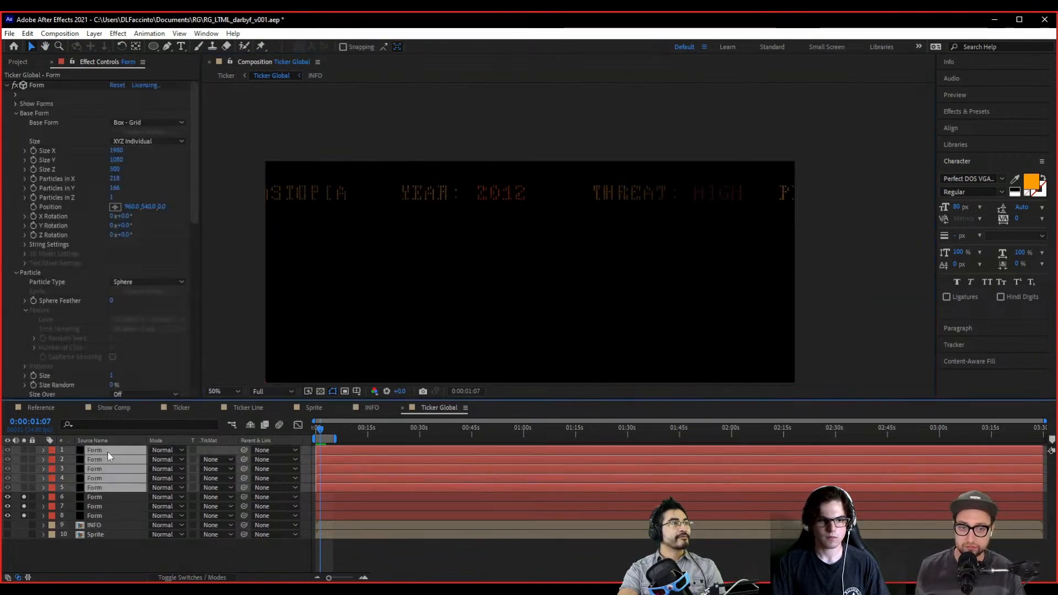
key("Delete")
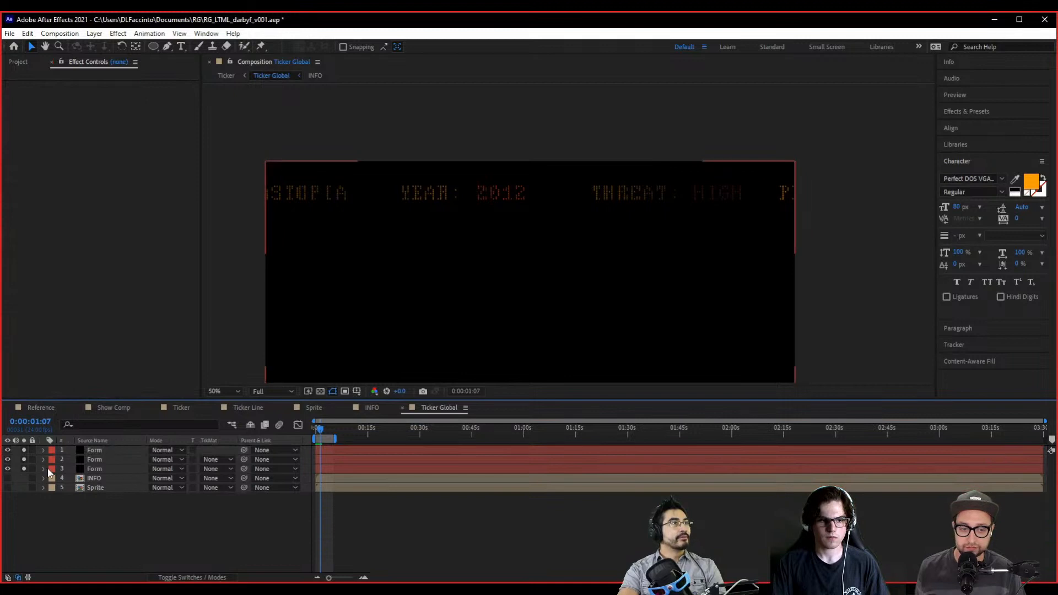
left_click_drag(506, 303, 585, 351)
scroll(547, 305, "up", 1)
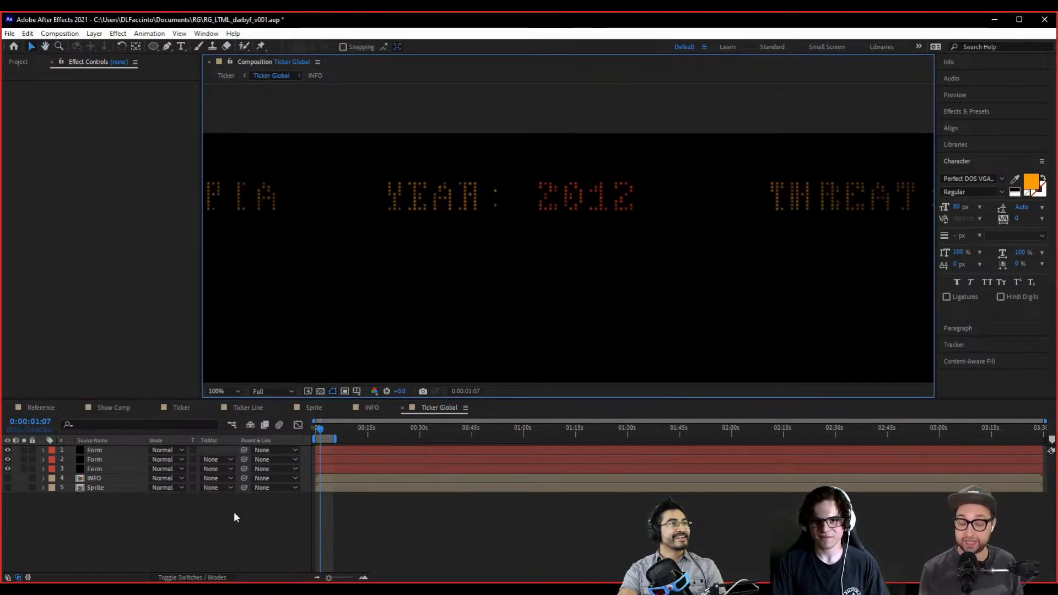
- Add a new adjustment layer on top of the Form layers in Ticker Global
right_click(150, 530)
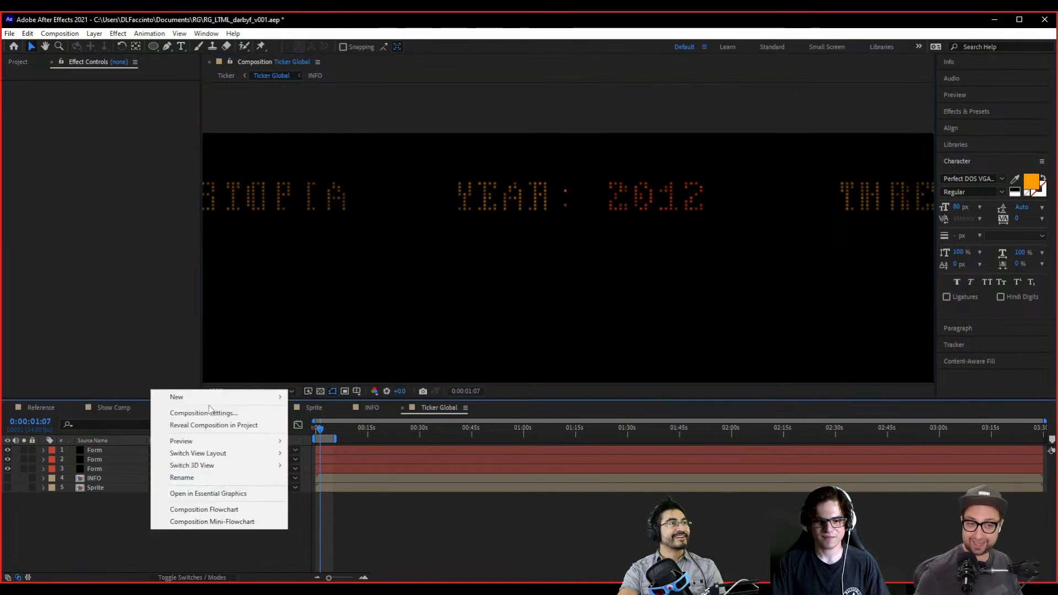
mouse_move(265, 398)
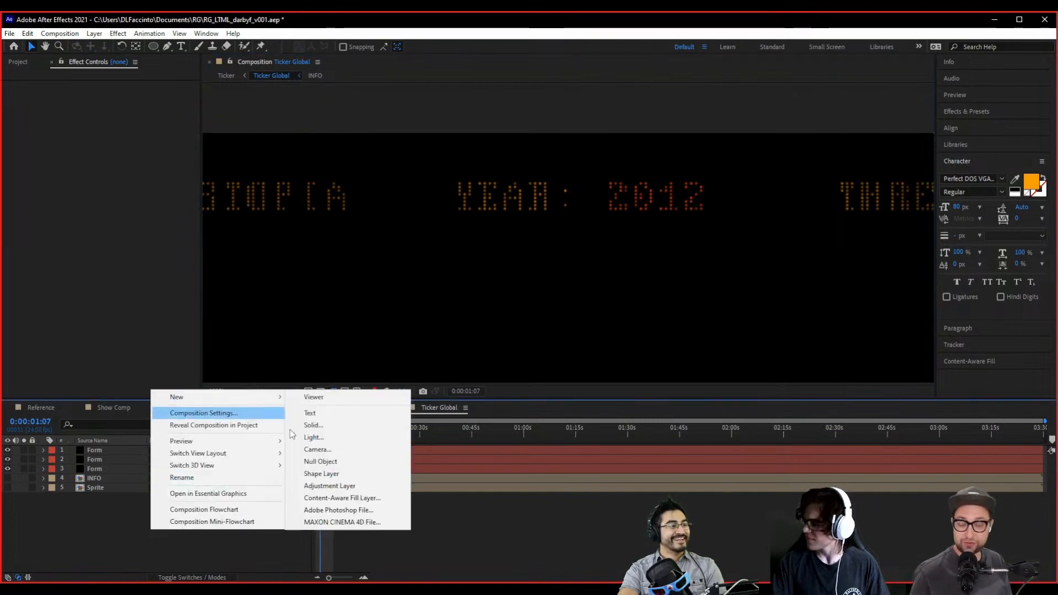
left_click(361, 487)
scroll(435, 311, "down", 2)
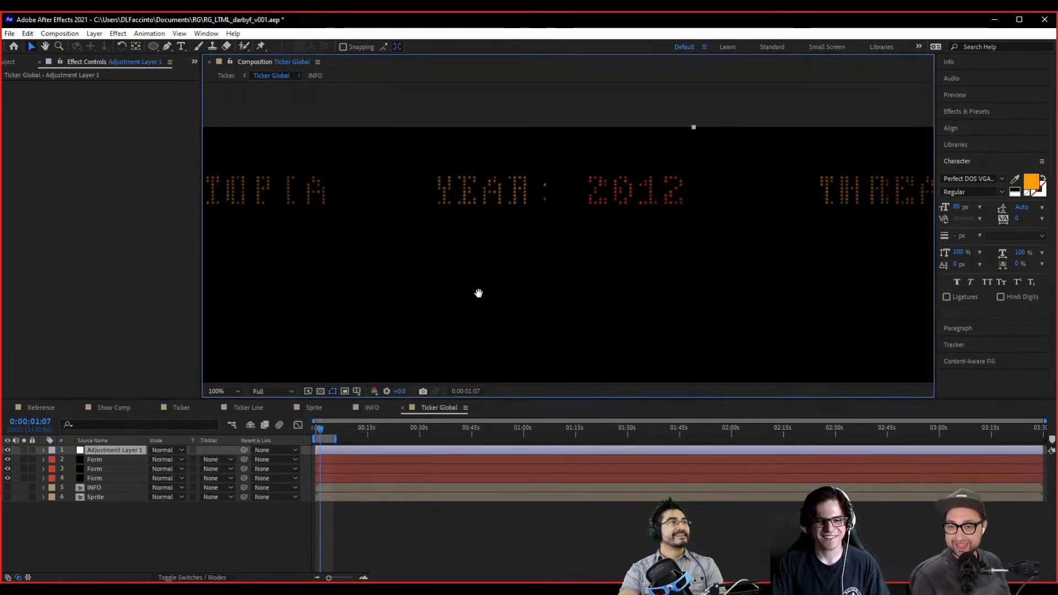
- Apply the Venetian Blinds effect to the adjustment layer
key("ctrl+space")
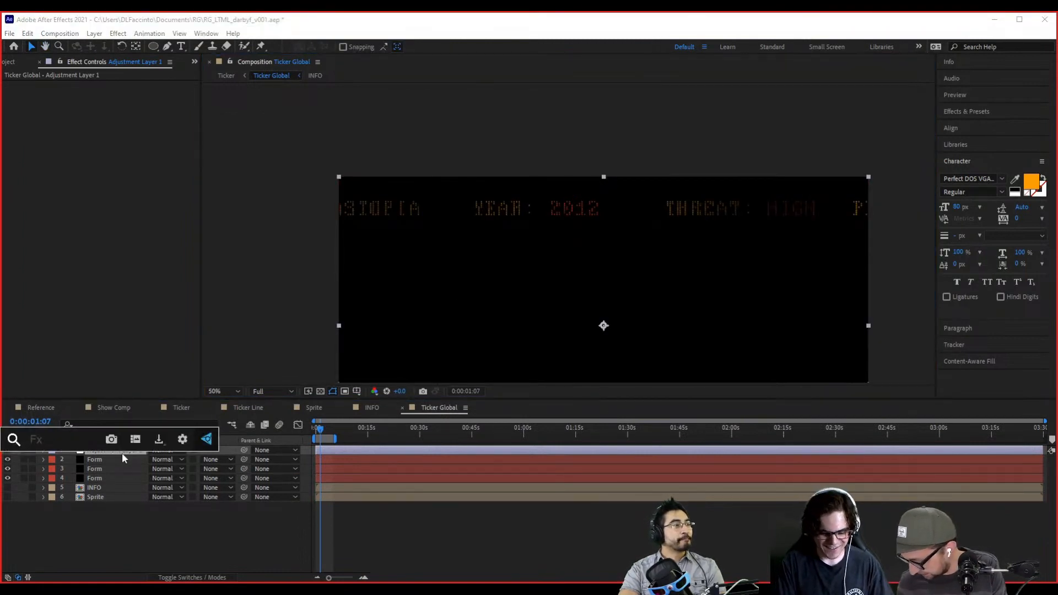
type("vene")
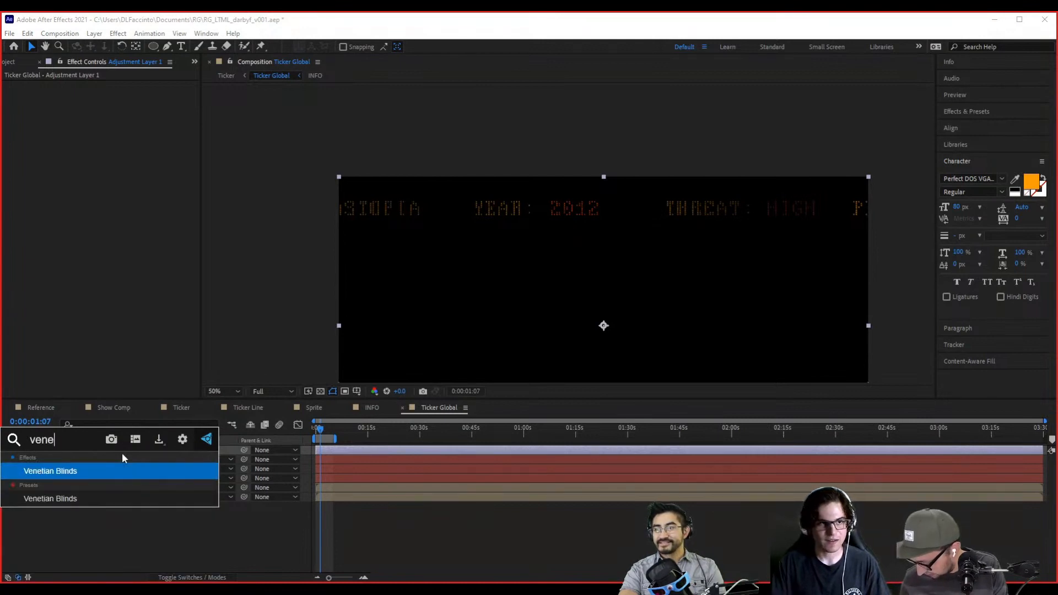
key("Return")
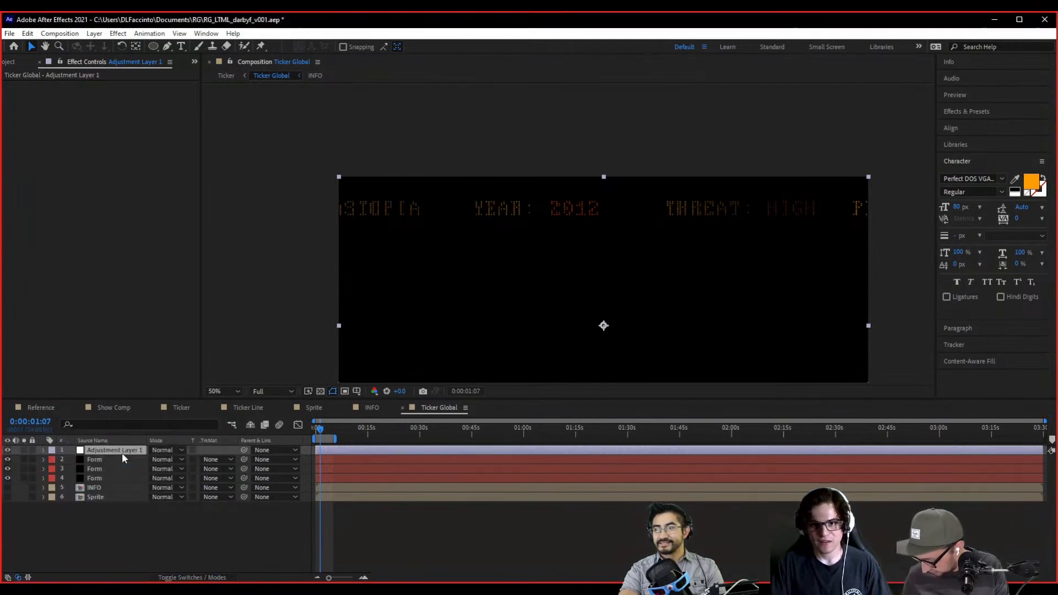
- Try the Venetian Blinds effect with Transition Completion at 9% and Width at 33, and check the dot text up close
scroll(536, 237, "up", 2)
scroll(494, 283, "up", 1)
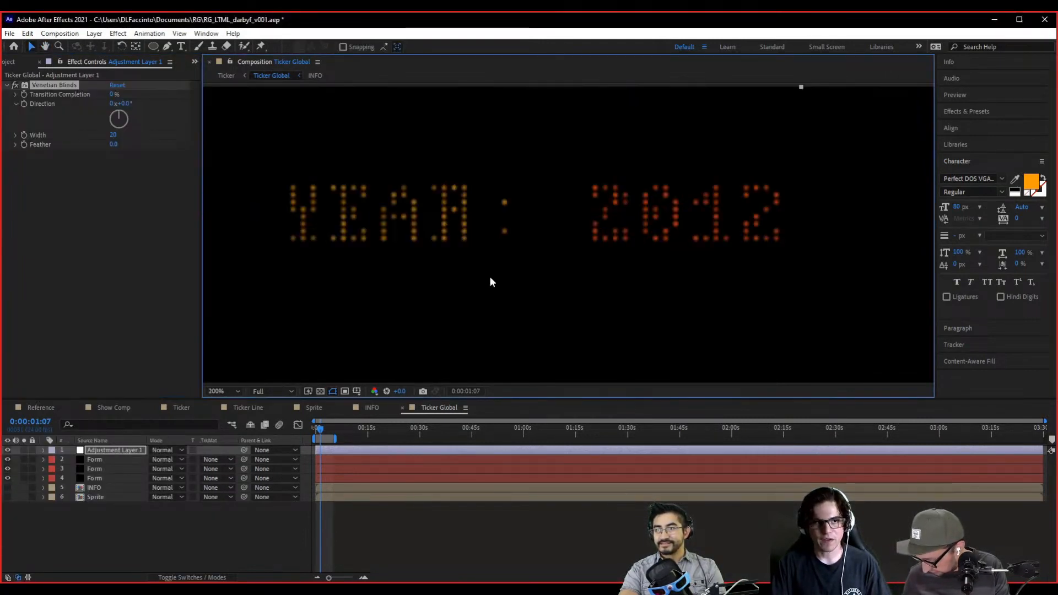
left_click_drag(113, 94, 116, 94)
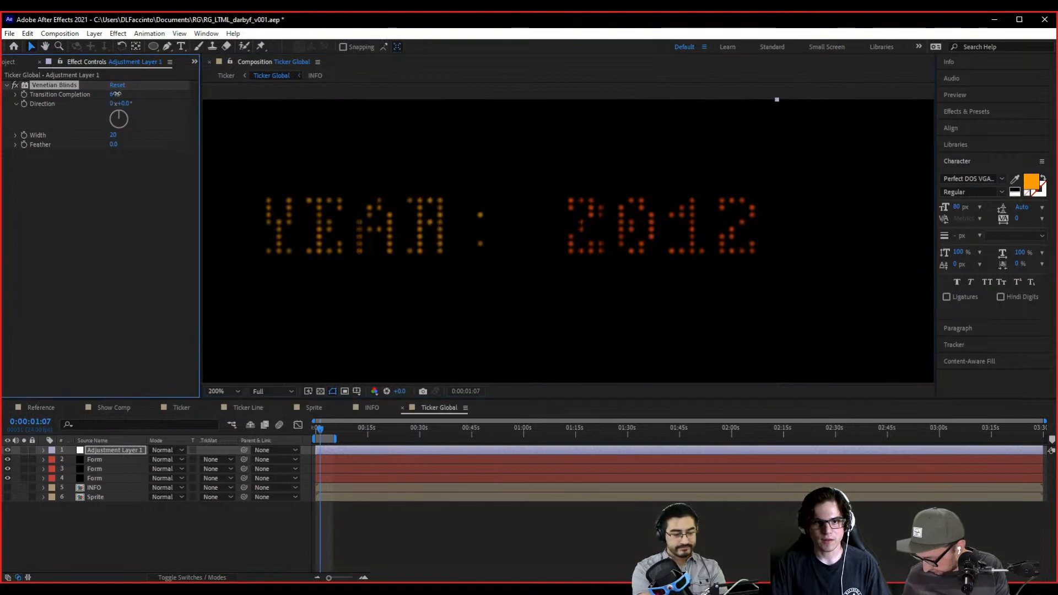
left_click_drag(118, 134, 121, 133)
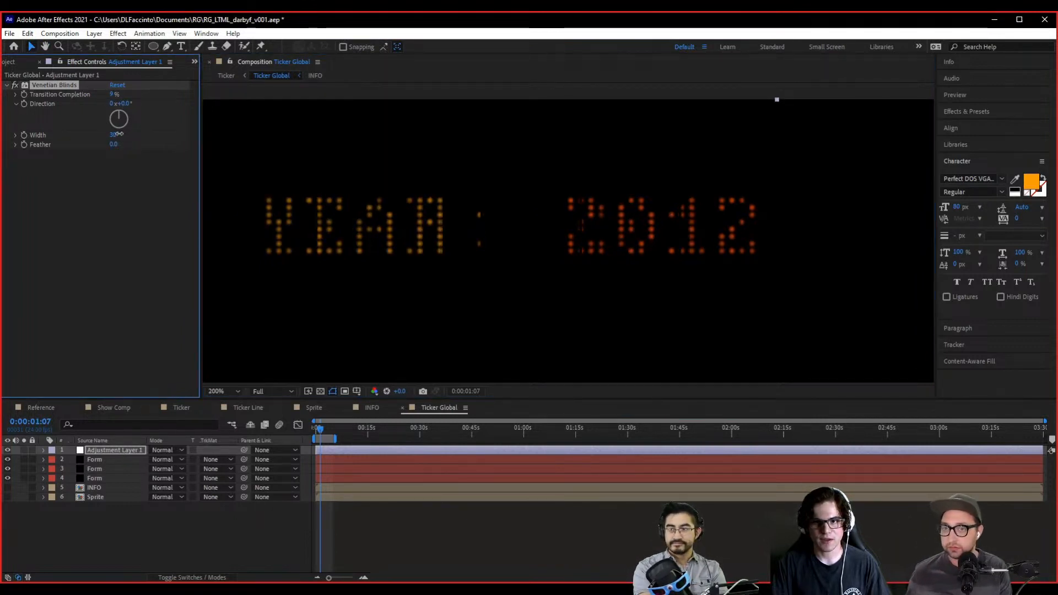
key("comma")
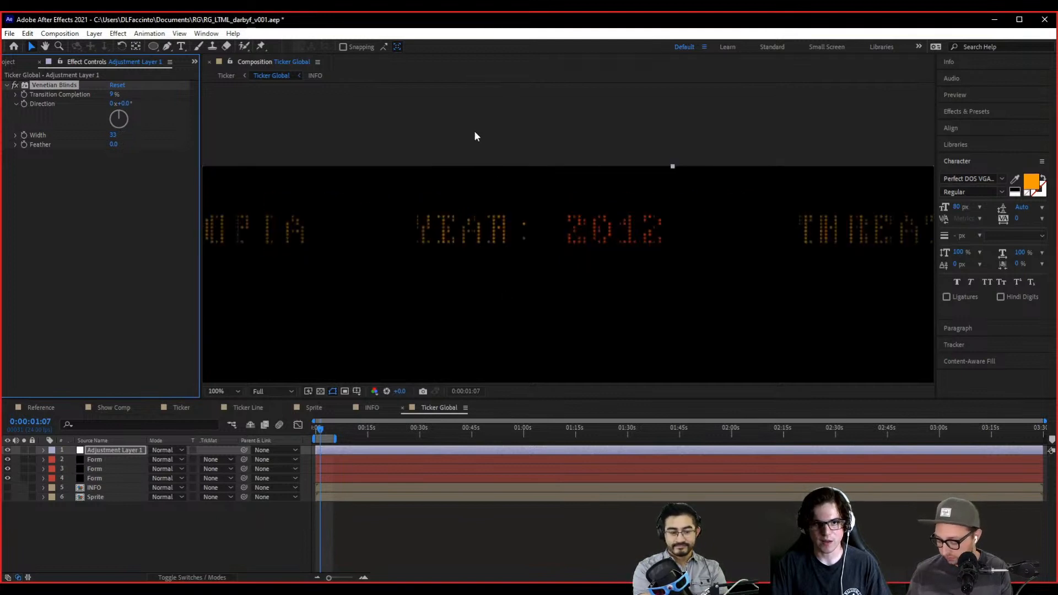
left_click_drag(442, 293, 567, 288)
key("period")
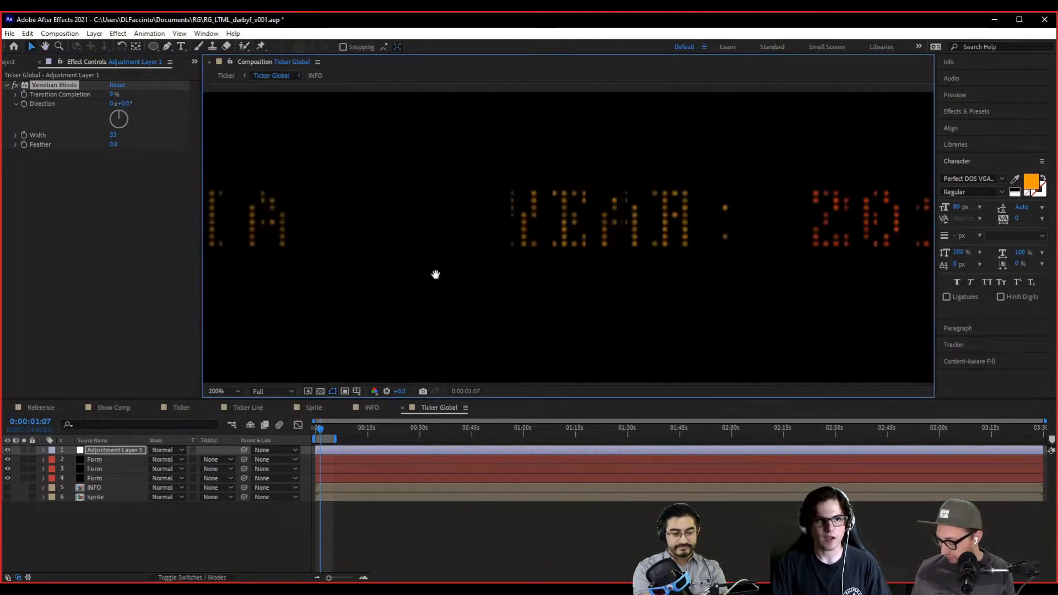
left_click_drag(435, 274, 609, 279)
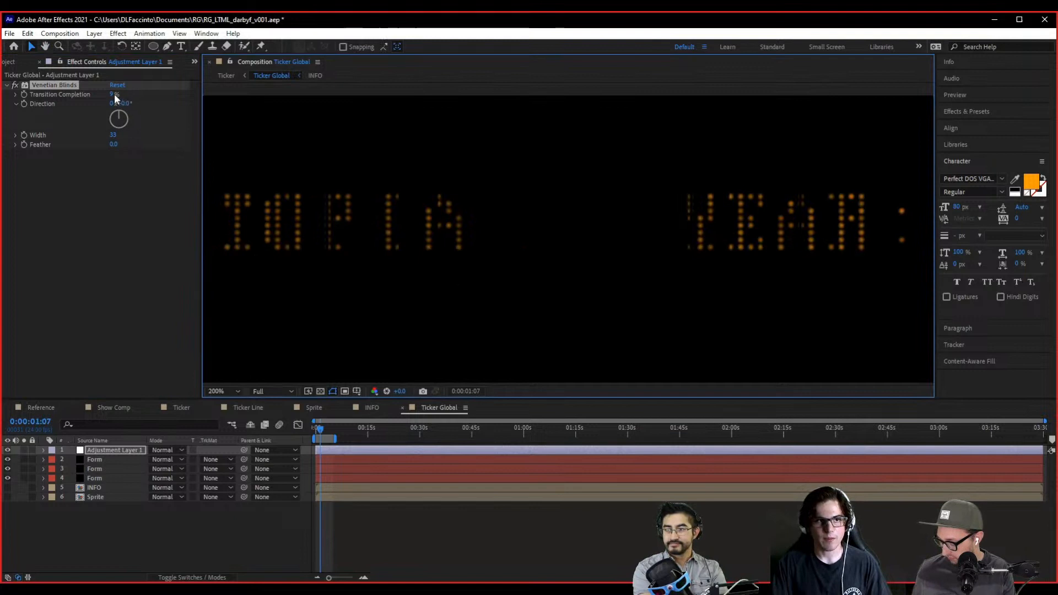
- Set the Venetian Blinds Transition Completion to 2% and Width to 51
left_click_drag(113, 95, 109, 94)
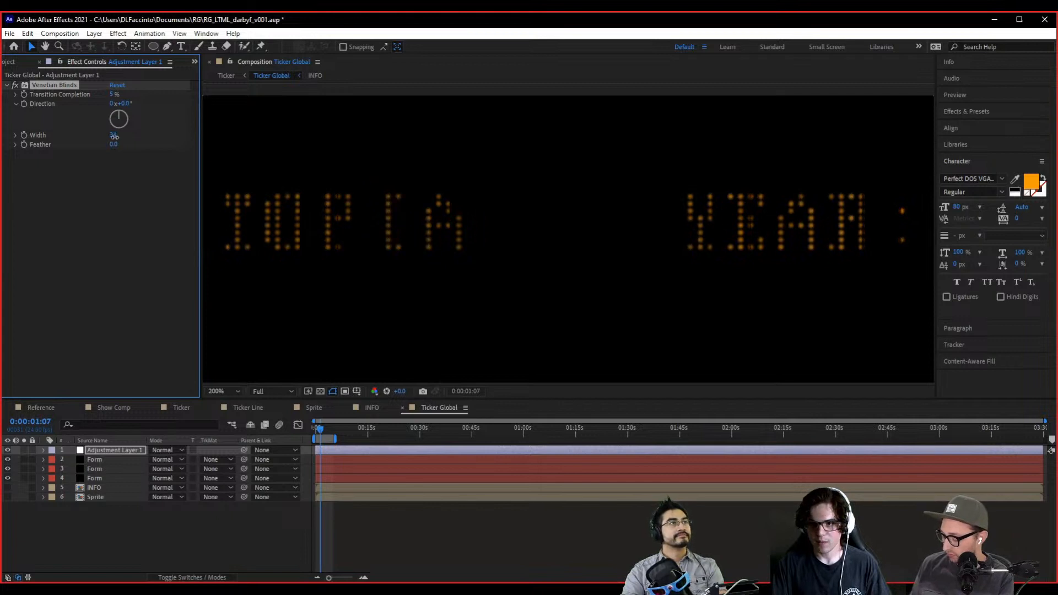
left_click_drag(114, 137, 123, 135)
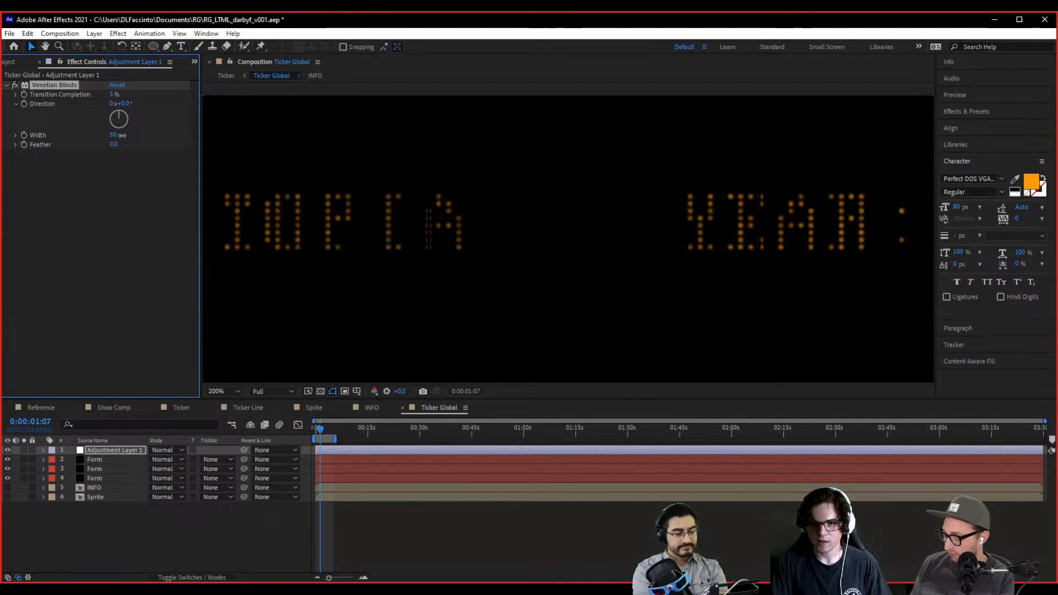
left_click_drag(114, 94, 127, 94)
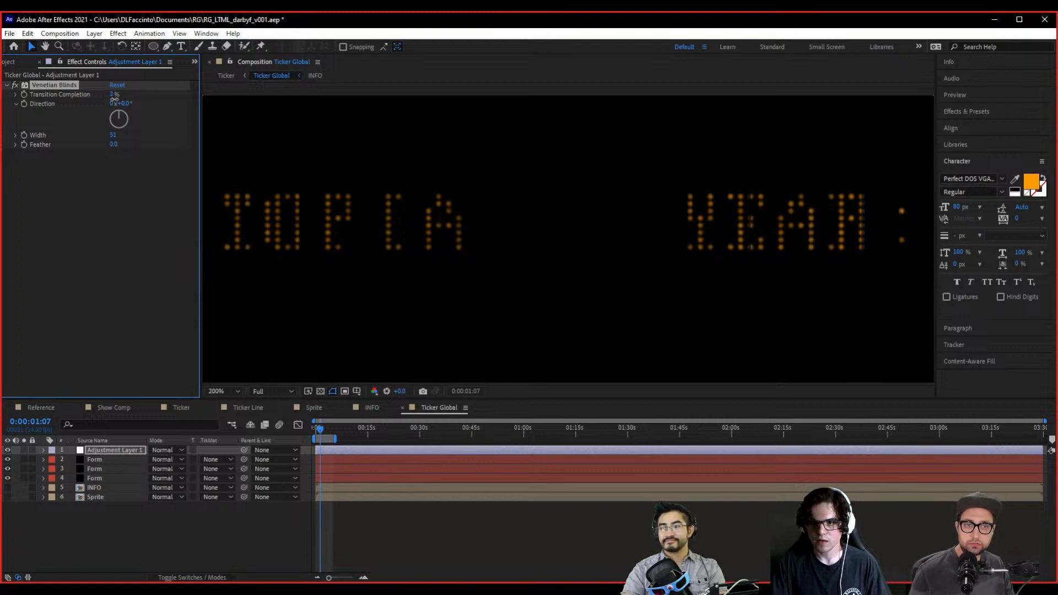
- Preview the scrolling ticker text with the Venetian Blinds effect from the start of Ticker Global
scroll(653, 293, "down", 2)
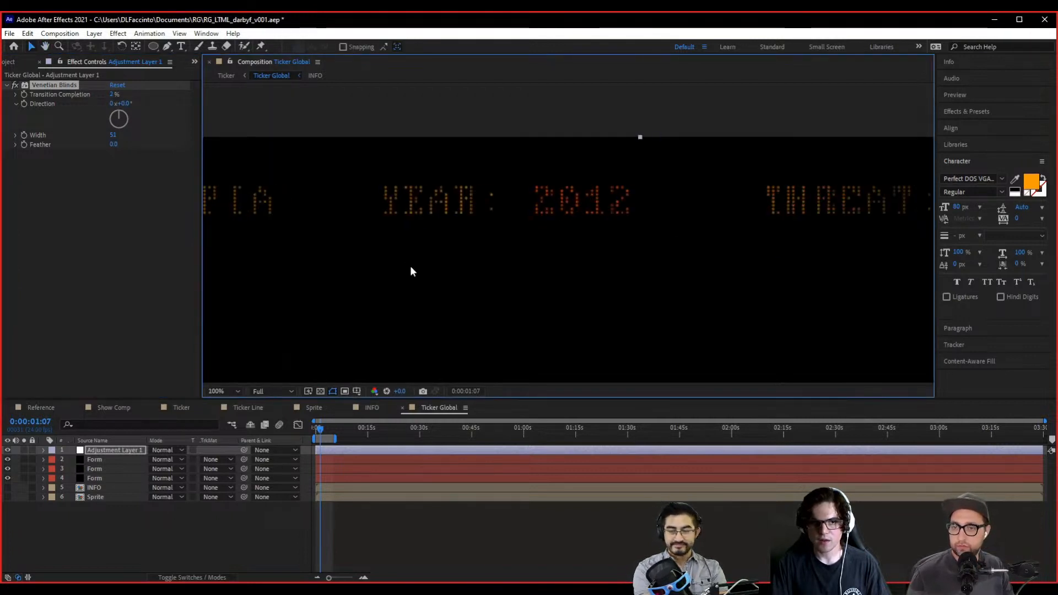
left_click_drag(581, 259, 510, 277)
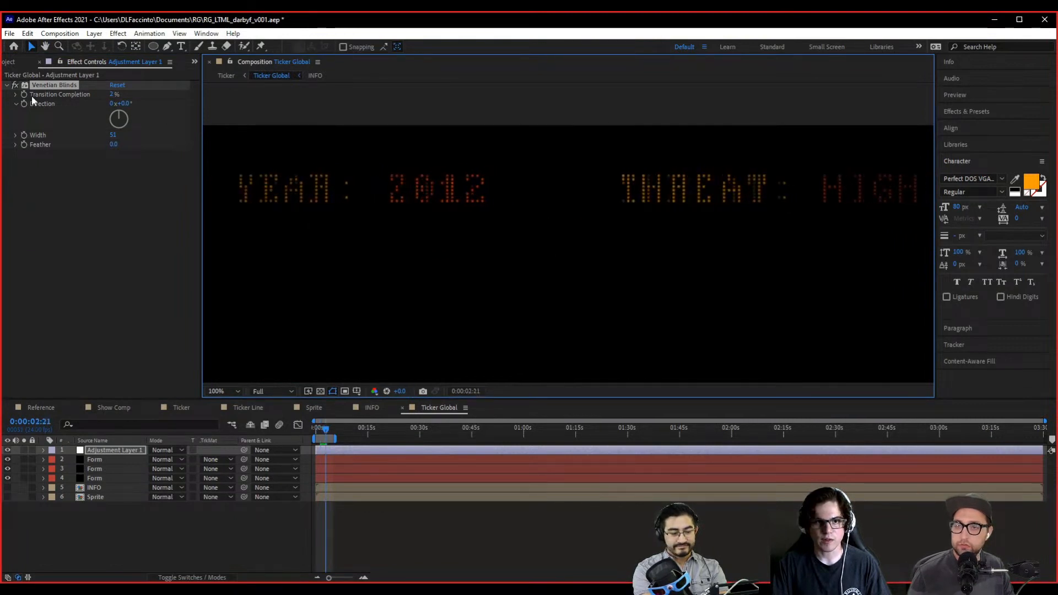
left_click(16, 89)
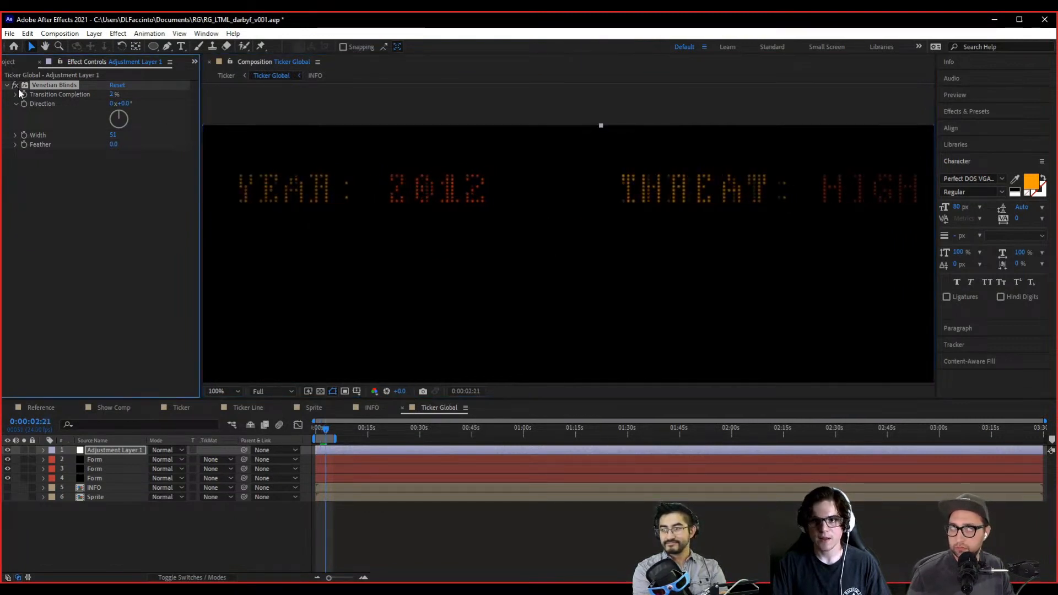
key("space")
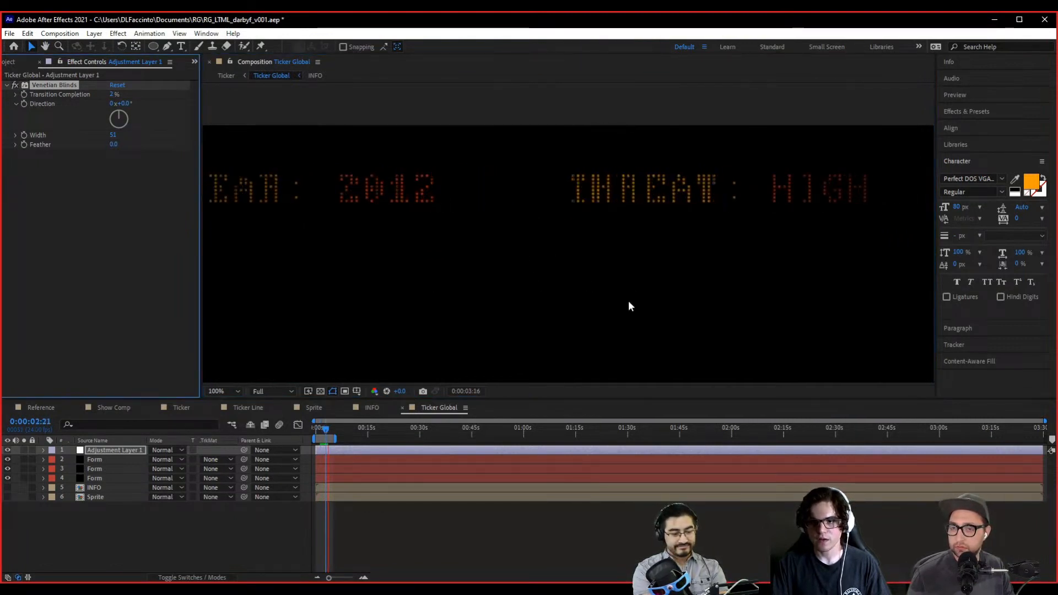
left_click(323, 427)
left_click_drag(323, 427, 305, 427)
scroll(469, 309, "down", 2)
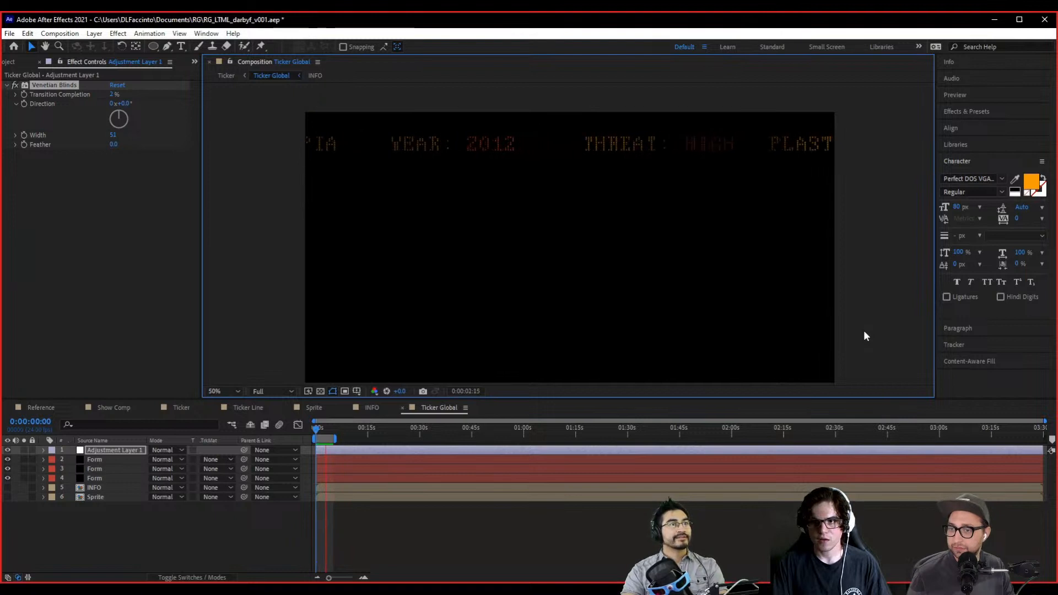
left_click(356, 451)
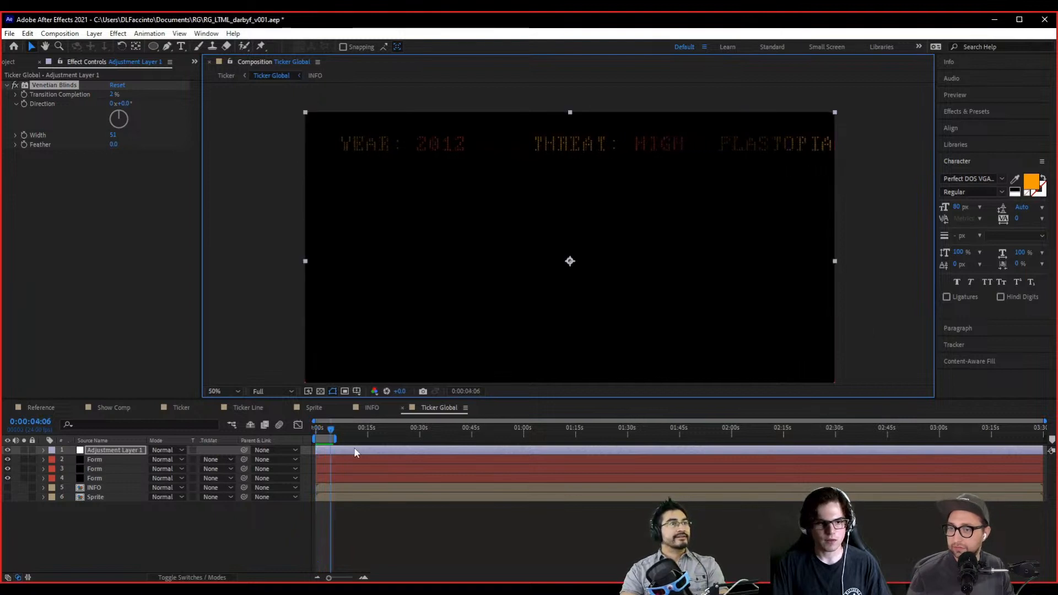
left_click(339, 543)
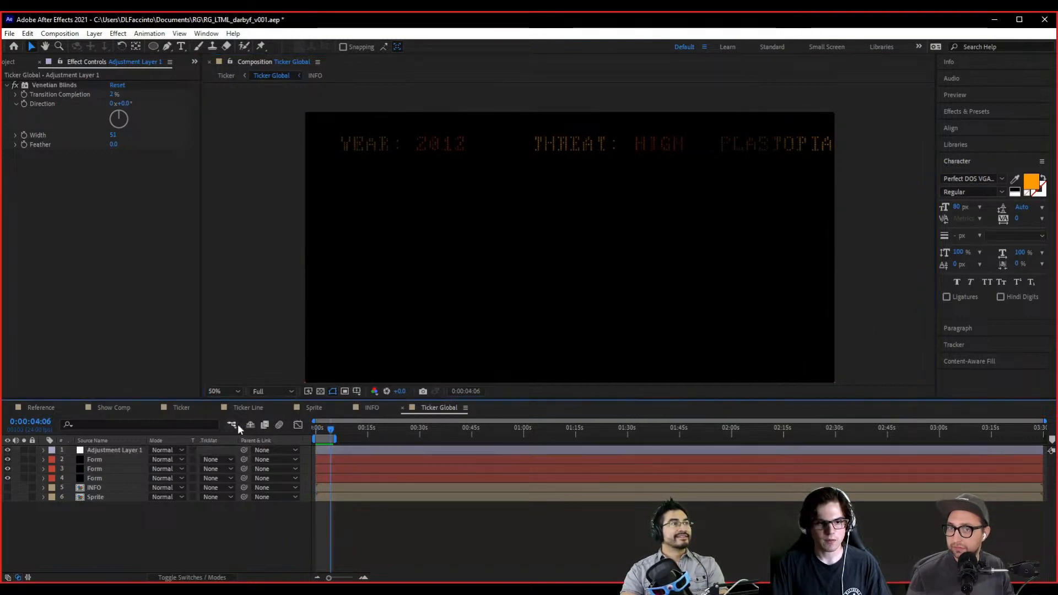
- Open the Ticker composition and play it from the start to review the text together with the graph line
left_click(182, 408)
left_click_drag(557, 371, 546, 356)
left_click_drag(315, 429, 297, 430)
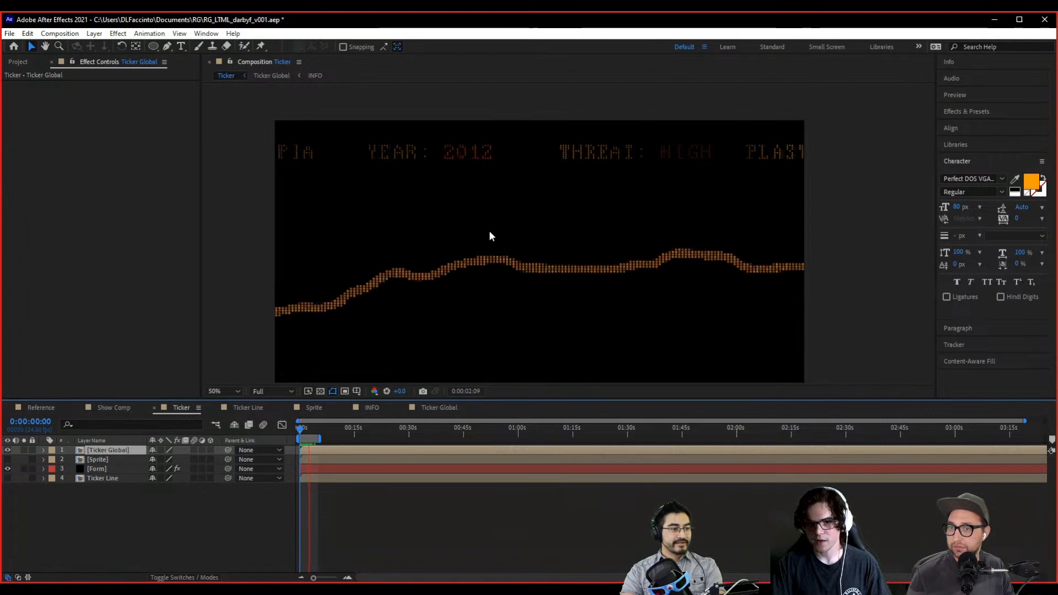
key("space")
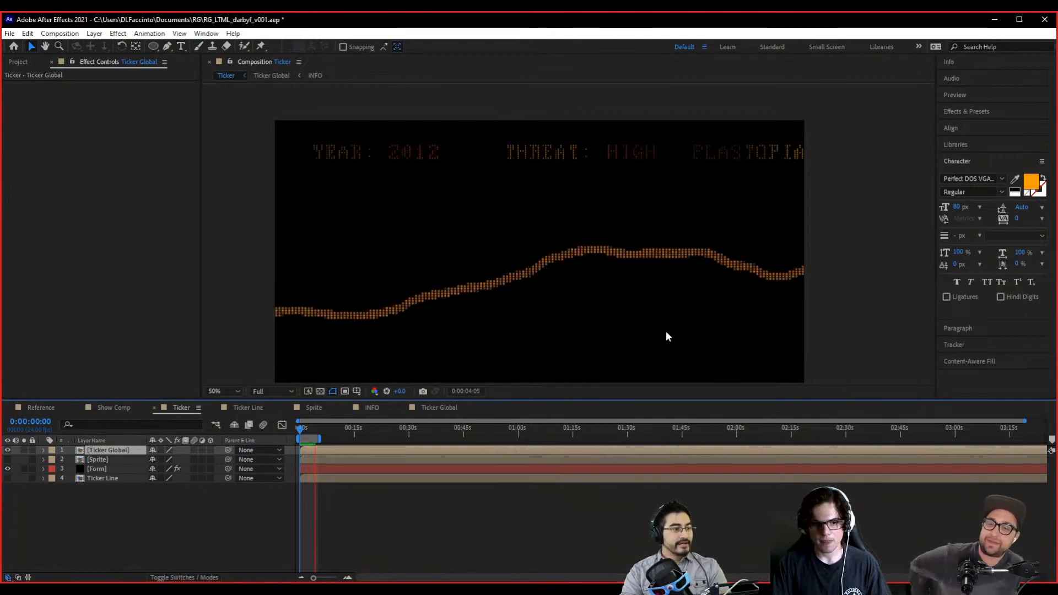
- Add a new shape layer on top of the Ticker composition and name it Border
right_click(267, 532)
mouse_move(187, 402)
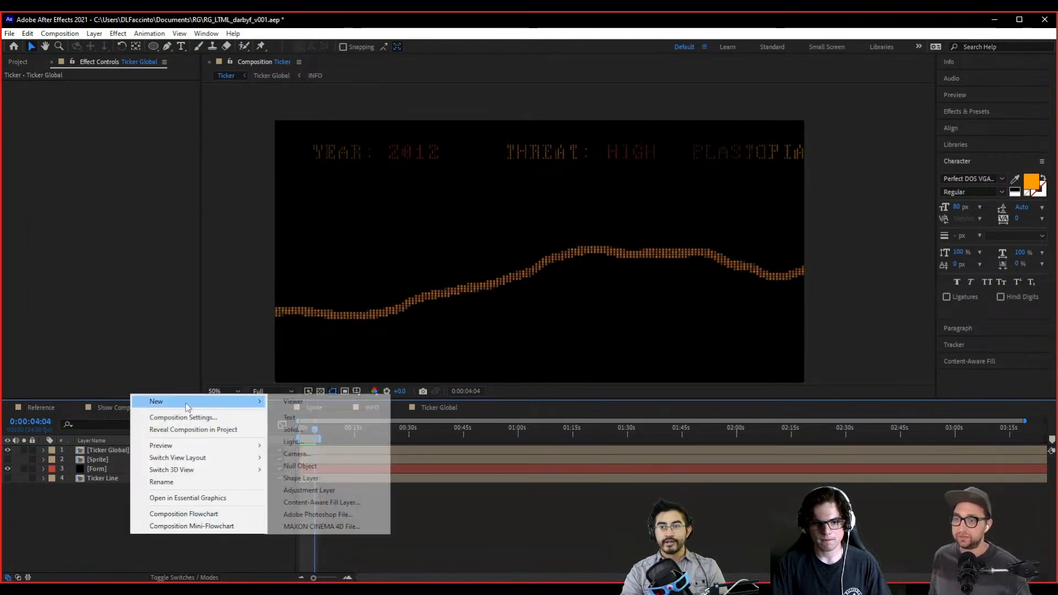
left_click(309, 473)
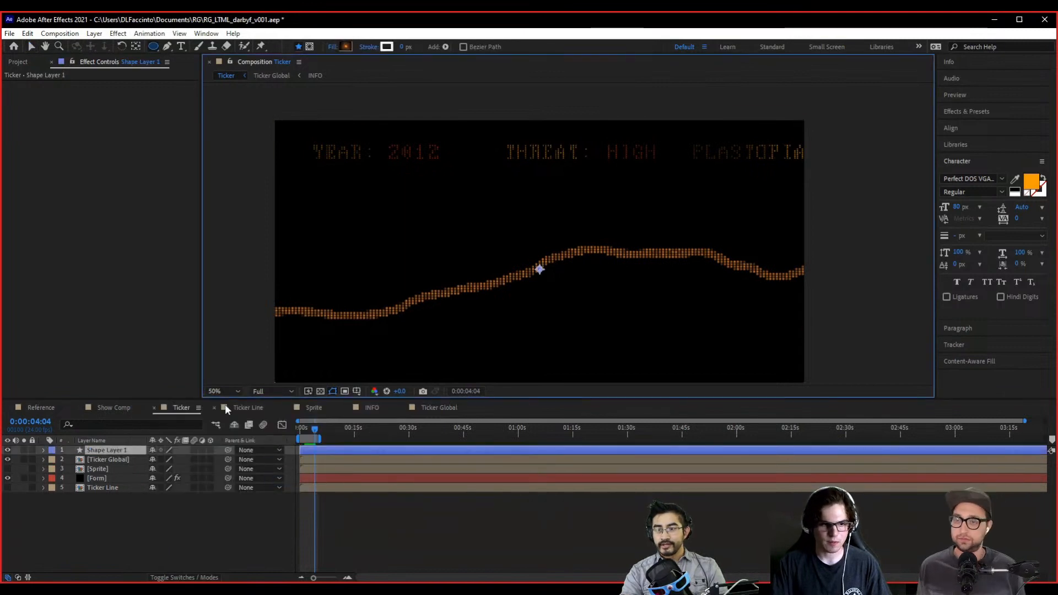
left_click(120, 452)
key("Return")
type("Border")
key("Return")
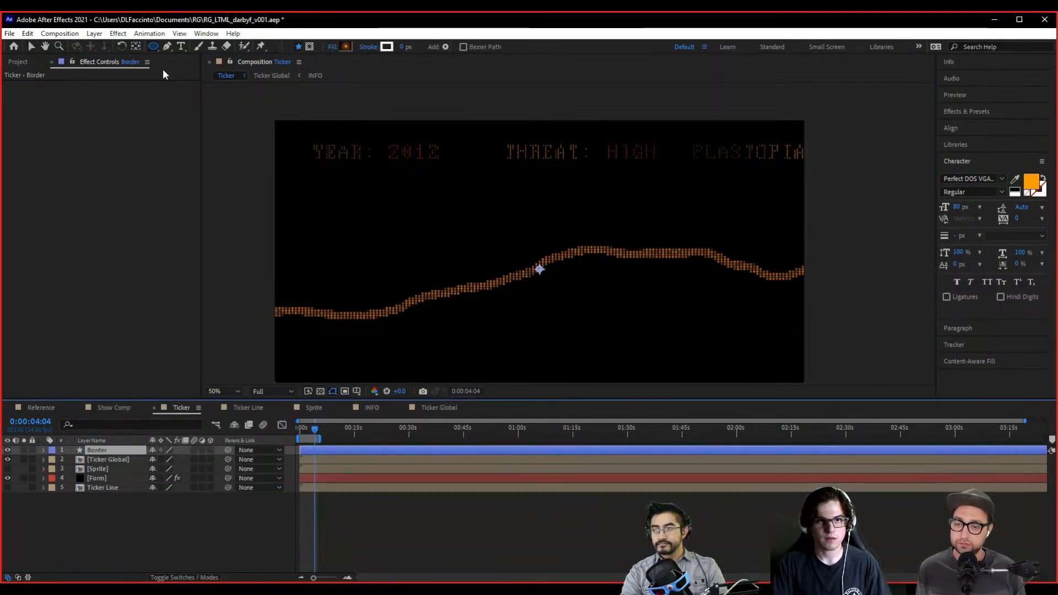
- Turn off the Border layer's fill and sample its stroke color from the orange dots of the ticker text
left_click(331, 48)
left_click(355, 356)
left_click(392, 419)
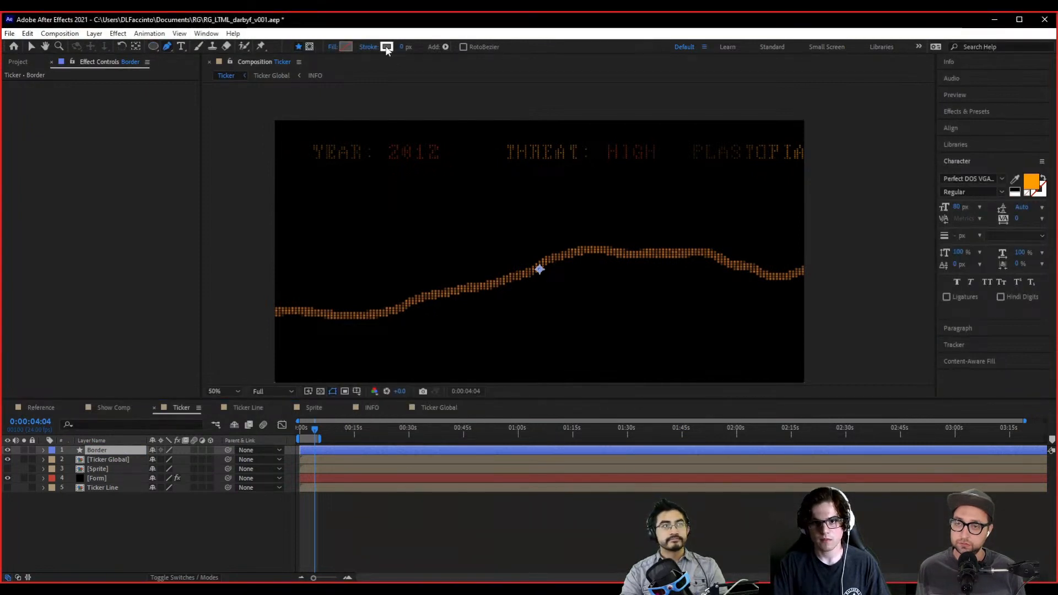
left_click(386, 47)
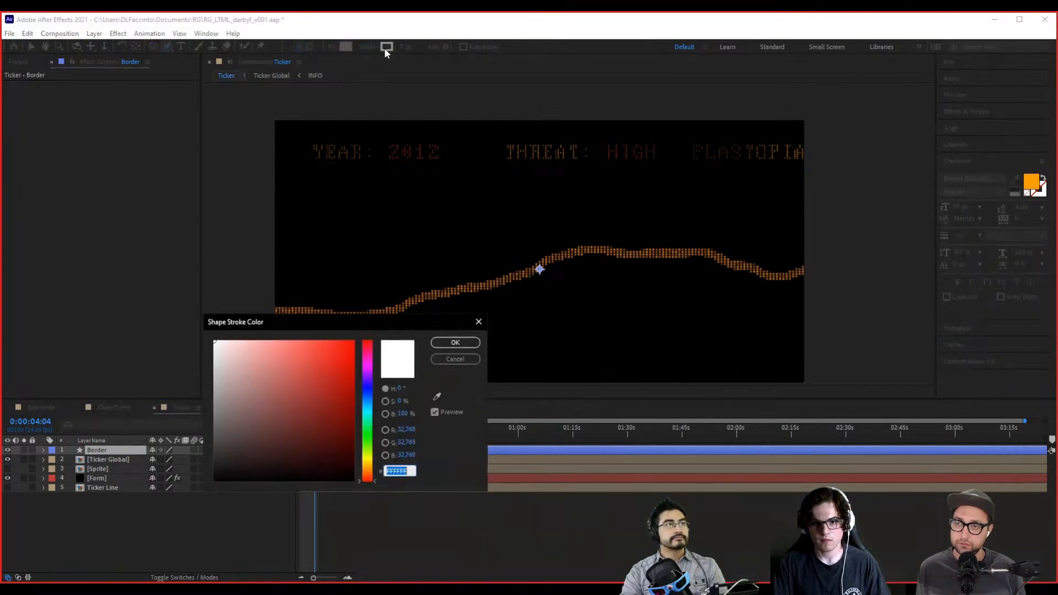
left_click(437, 397)
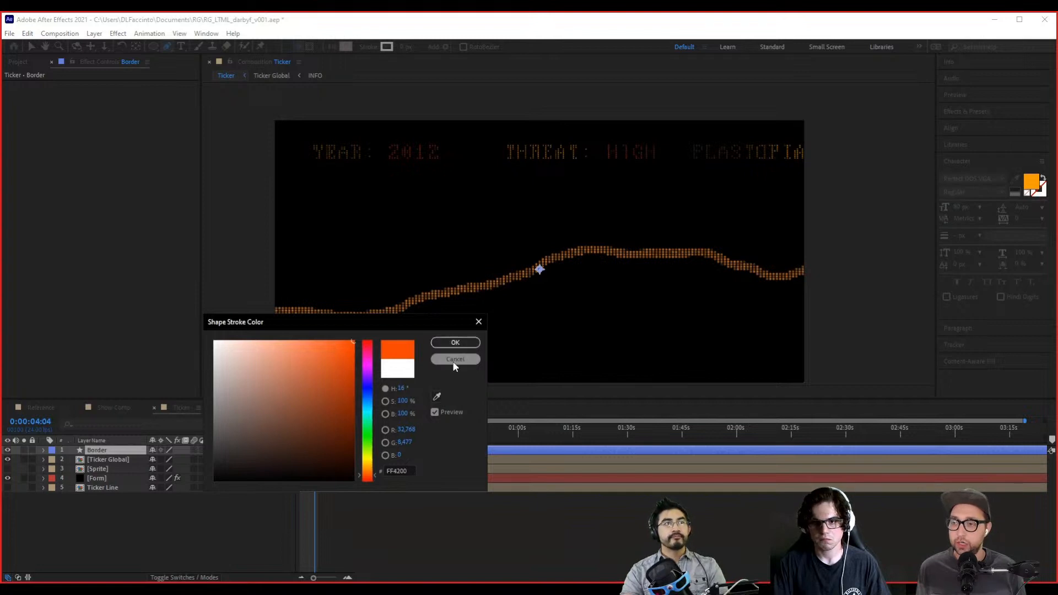
left_click(437, 397)
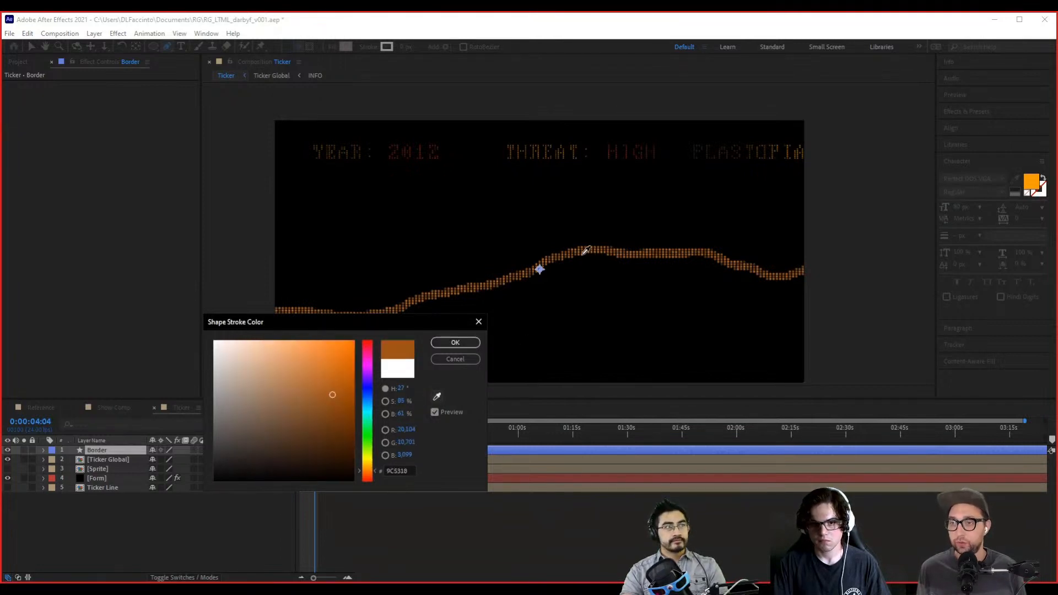
left_click(537, 149)
left_click(454, 342)
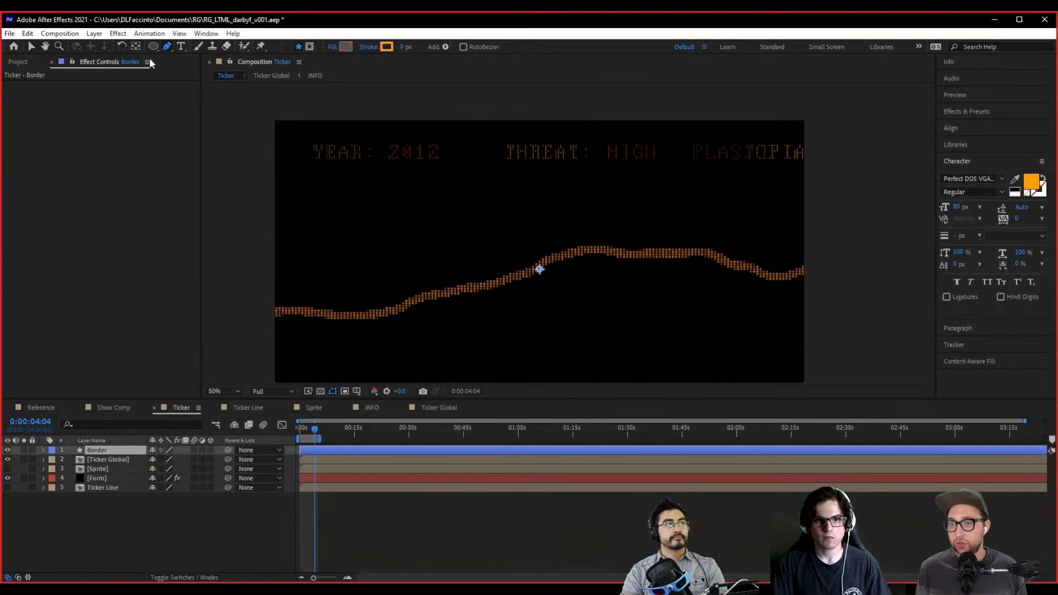
- Draw a straight horizontal line just below the ticker text, extending past both frame edges, and increase its stroke width
left_click(240, 171)
left_click(847, 171, "shift")
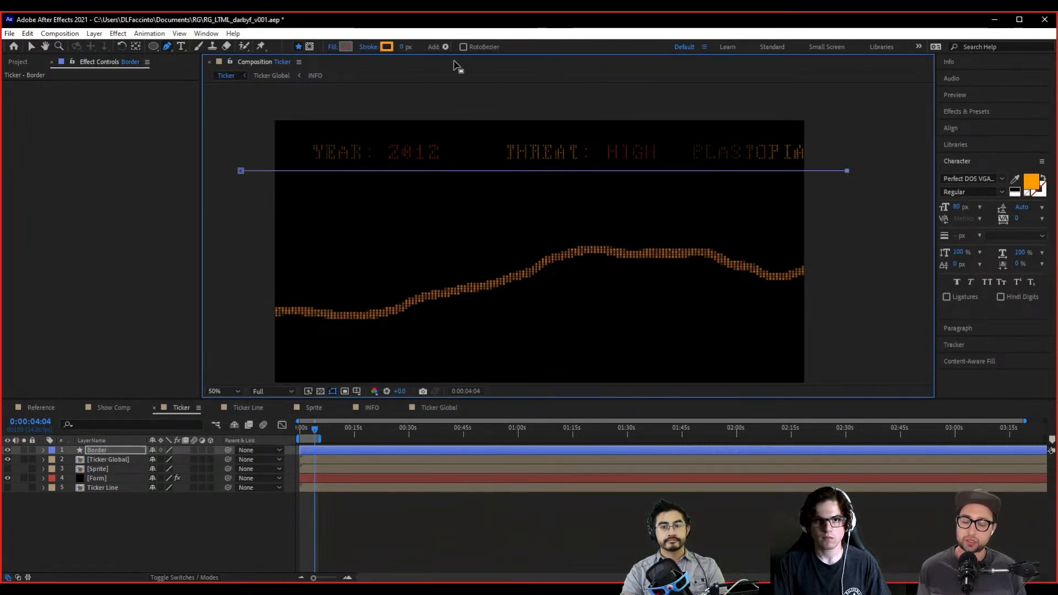
left_click_drag(404, 48, 415, 47)
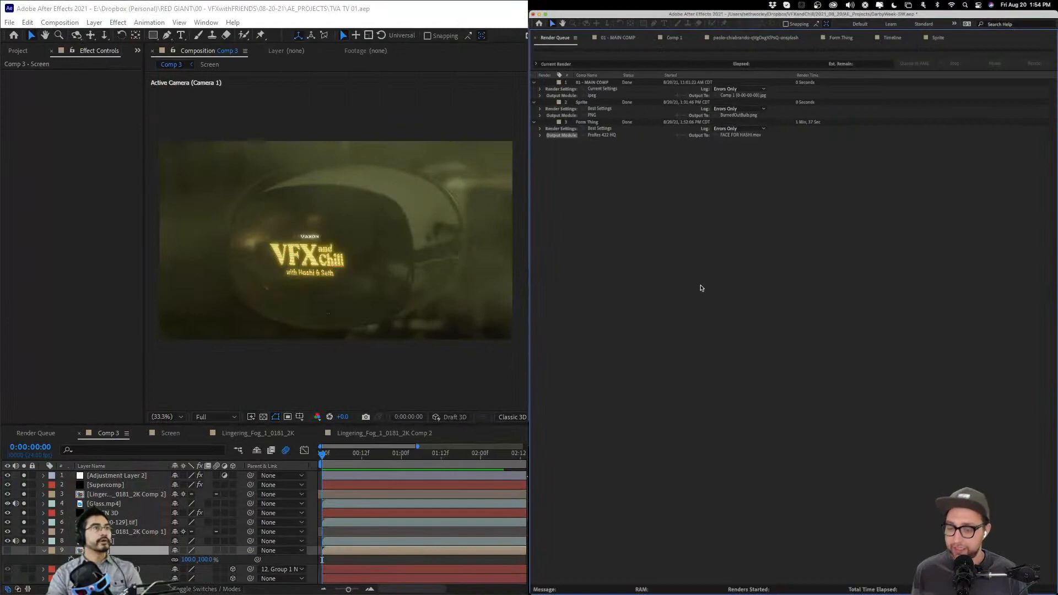
- Restore the maximized render queue to the full panel layout and show the project's list of items
key("grave")
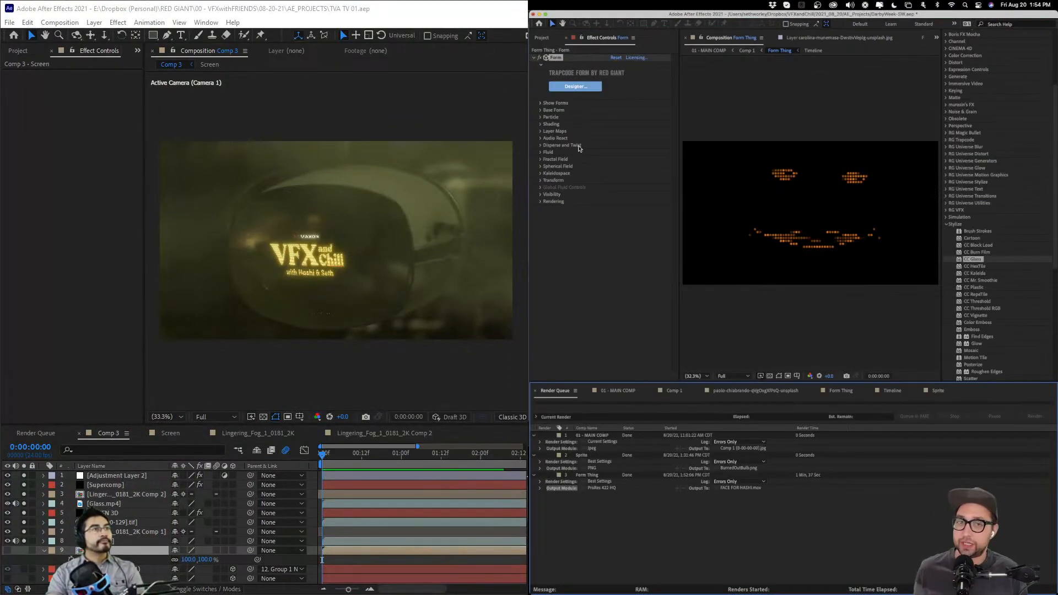
left_click(541, 38)
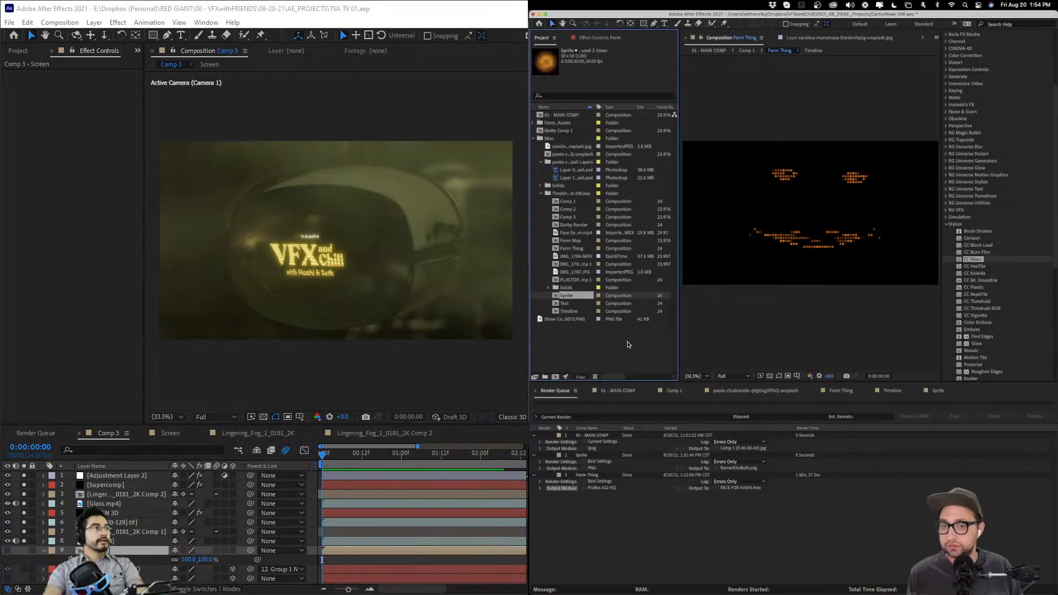
left_click(627, 344)
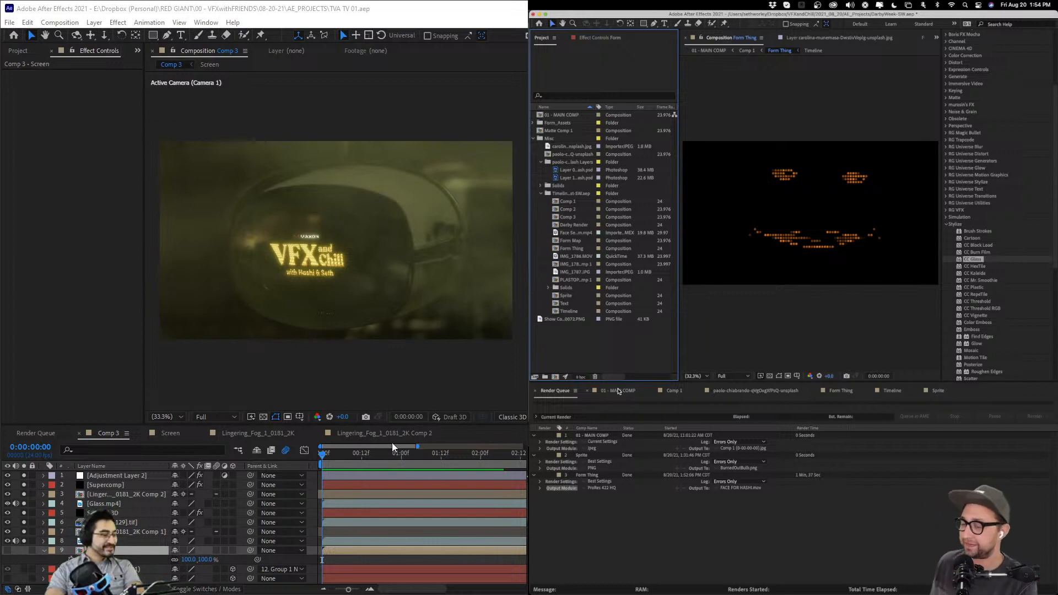
- Show the full duration of Comp 3 in its timeline, return to the first frame and select the Supercomp layer
left_click(395, 461)
key("minus")
key("minus")
key("Home")
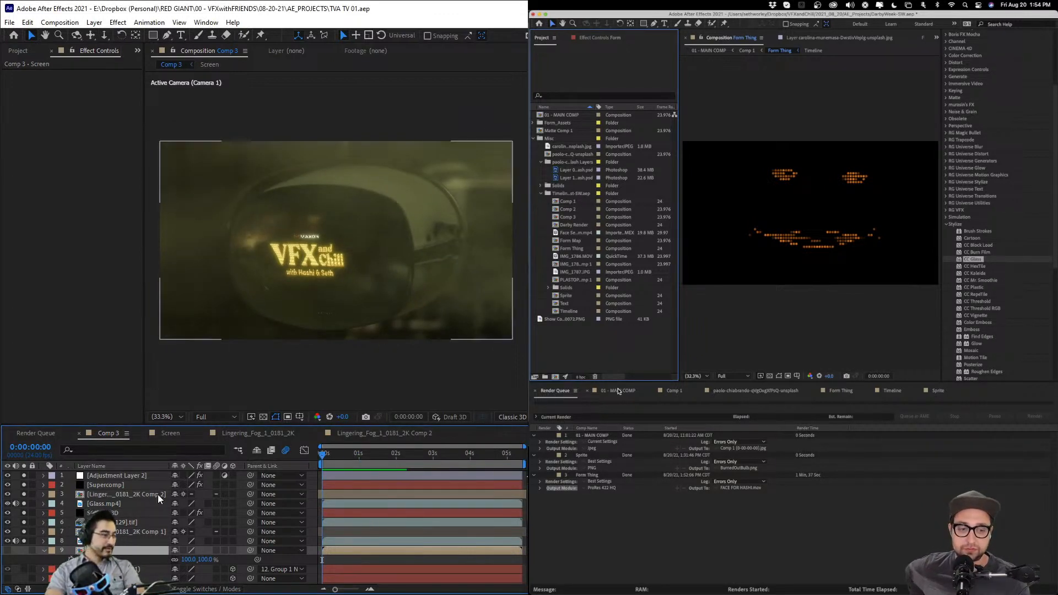
left_click(178, 301)
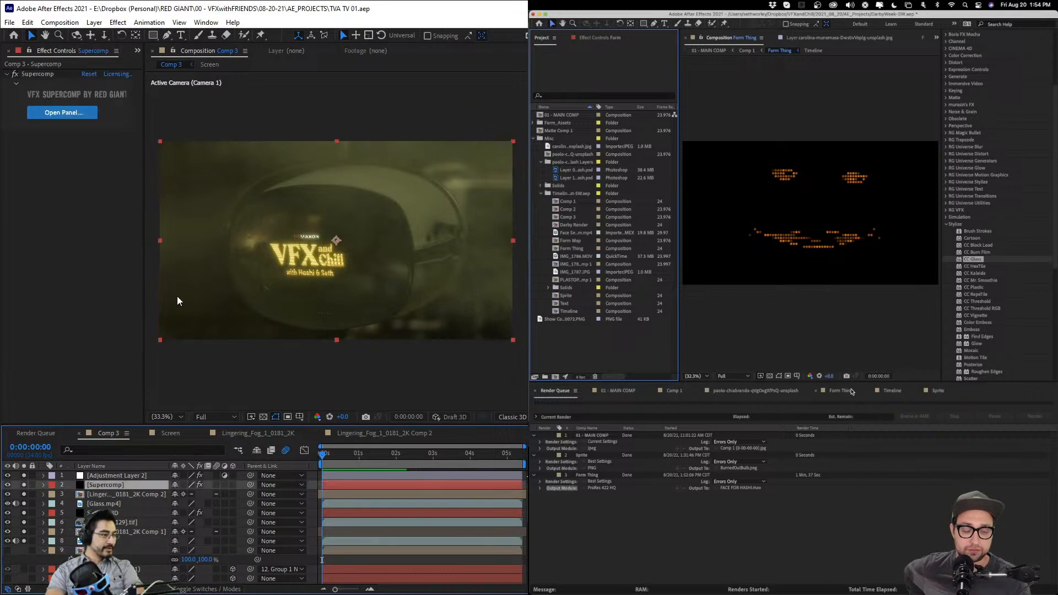
- Open Comp 1 and Form Thing in turn to look over their contents, and view the Comp 3 logo up close
left_click(679, 392)
scroll(351, 255, "up", 3)
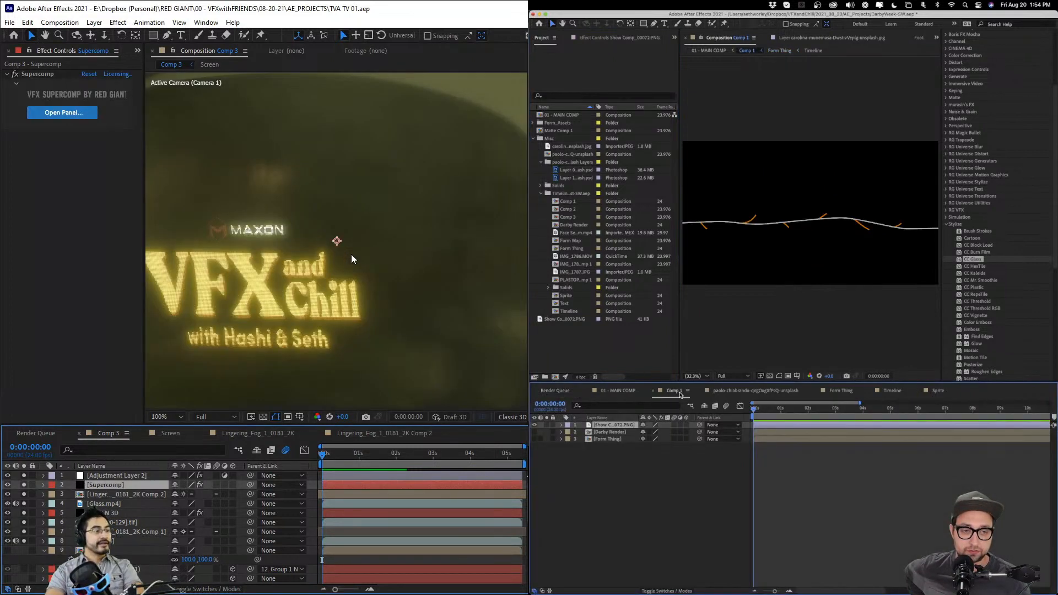
scroll(361, 276, "down", 2)
left_click(843, 391)
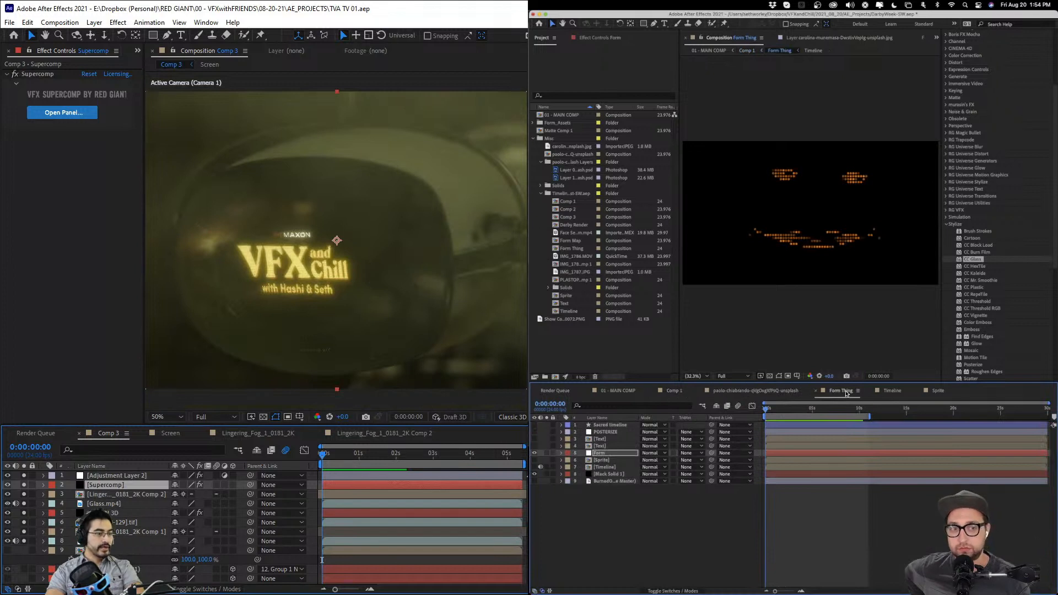
- Play and stop previews of the Comp 3 shot and the Form Thing dot-face animation, viewing Form Thing from its first frame
key("space")
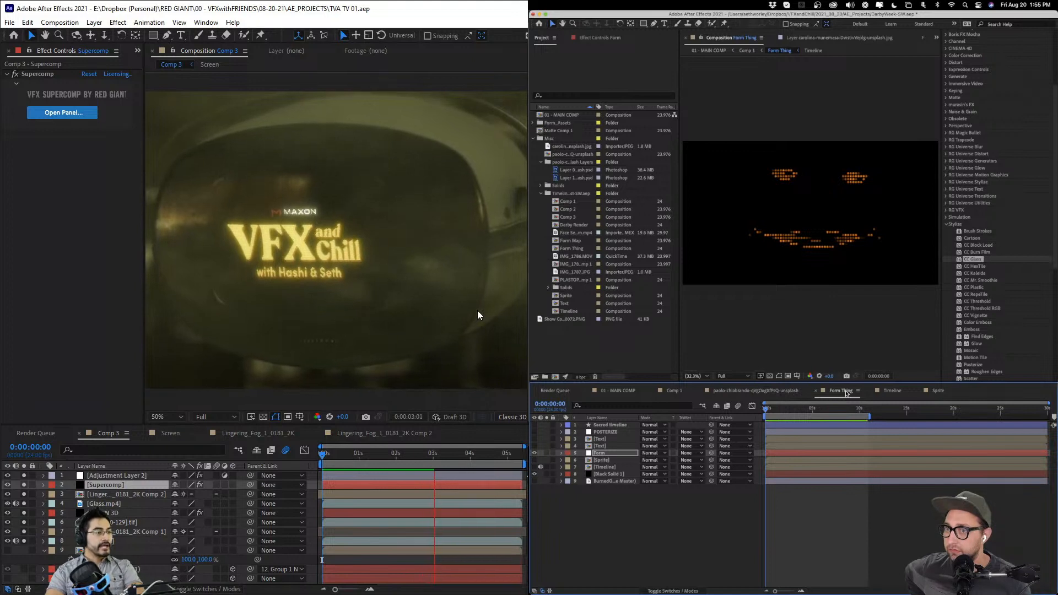
key("space")
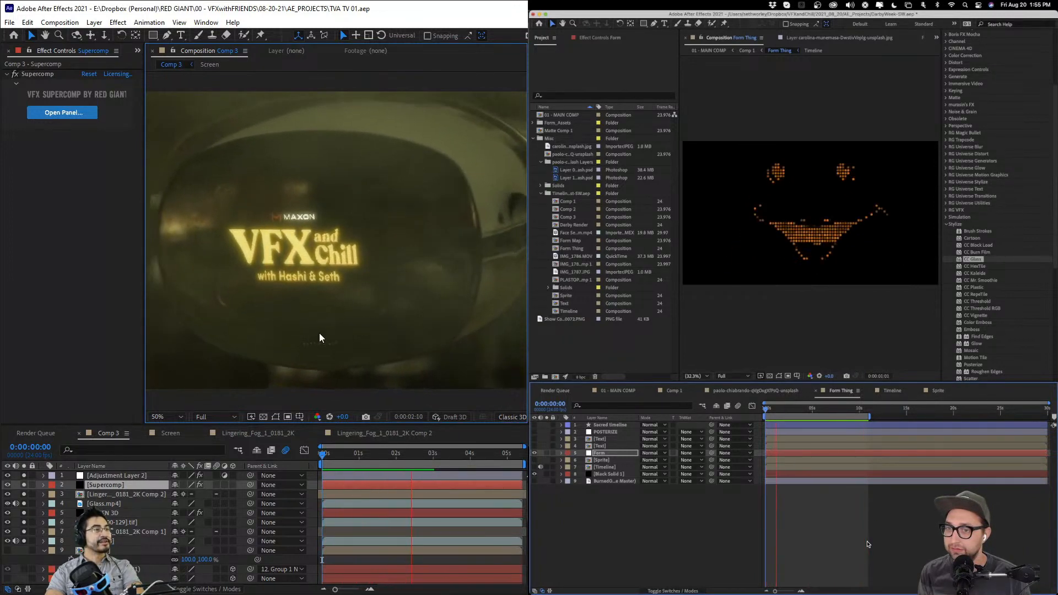
key("comma")
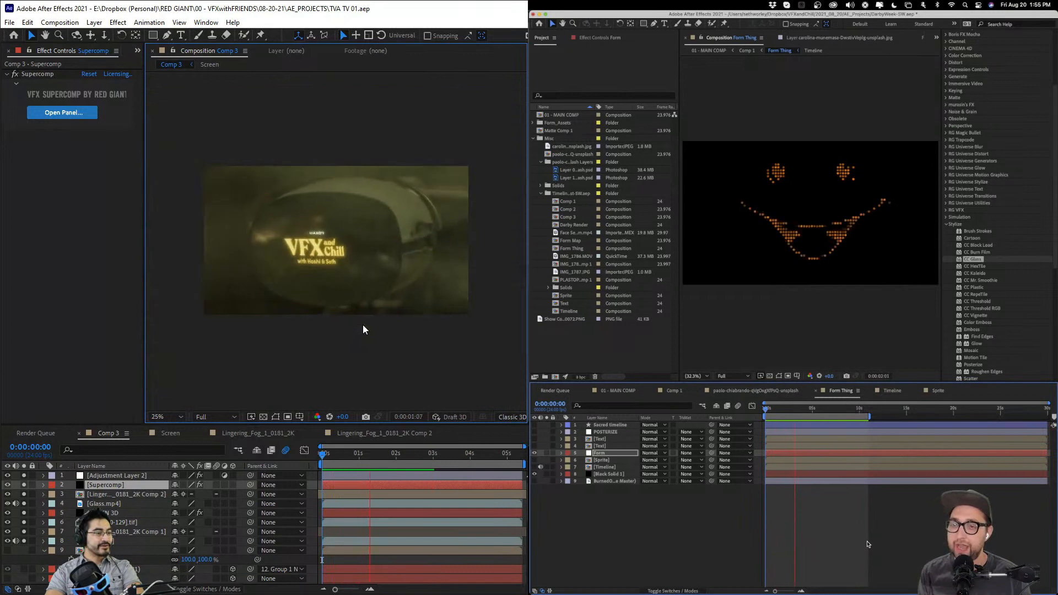
key("space")
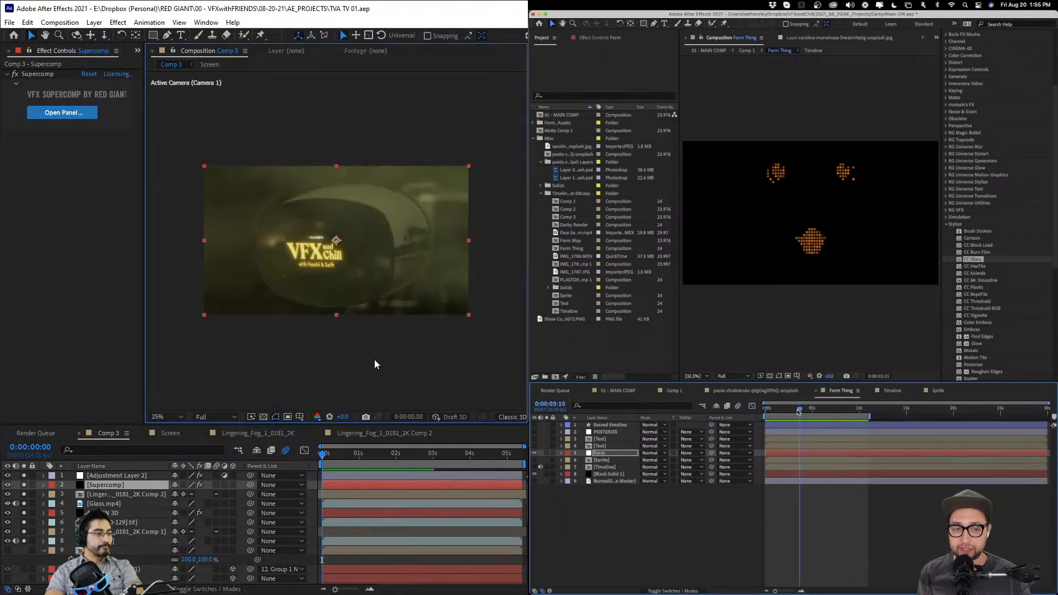
left_click_drag(788, 410, 753, 410)
key("space")
- Widen the Supercomp effect controls area and show the project's item list in it
left_click(88, 199)
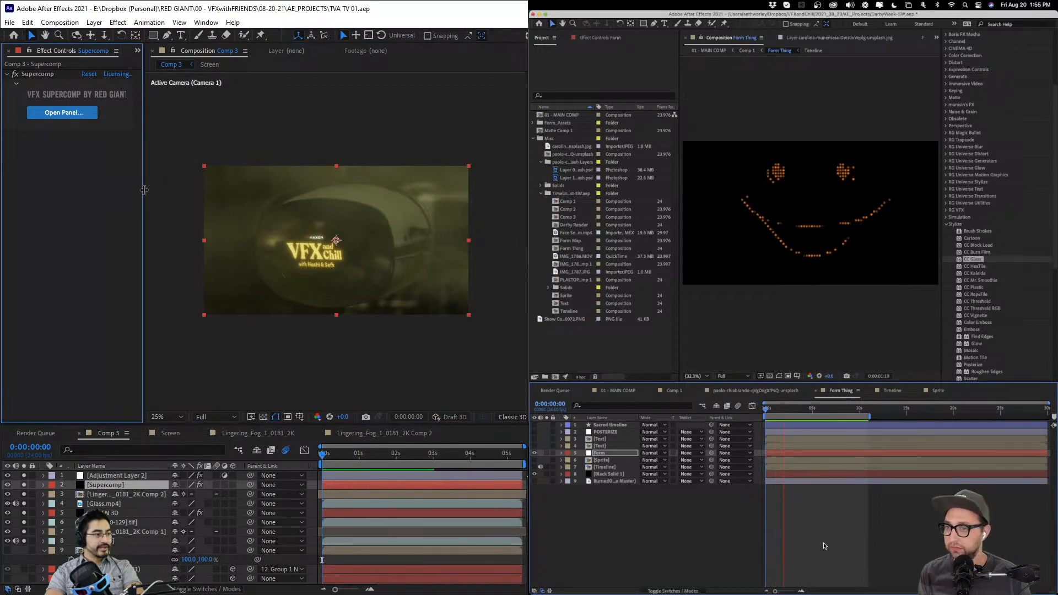
left_click_drag(144, 99, 220, 99)
left_click(18, 50)
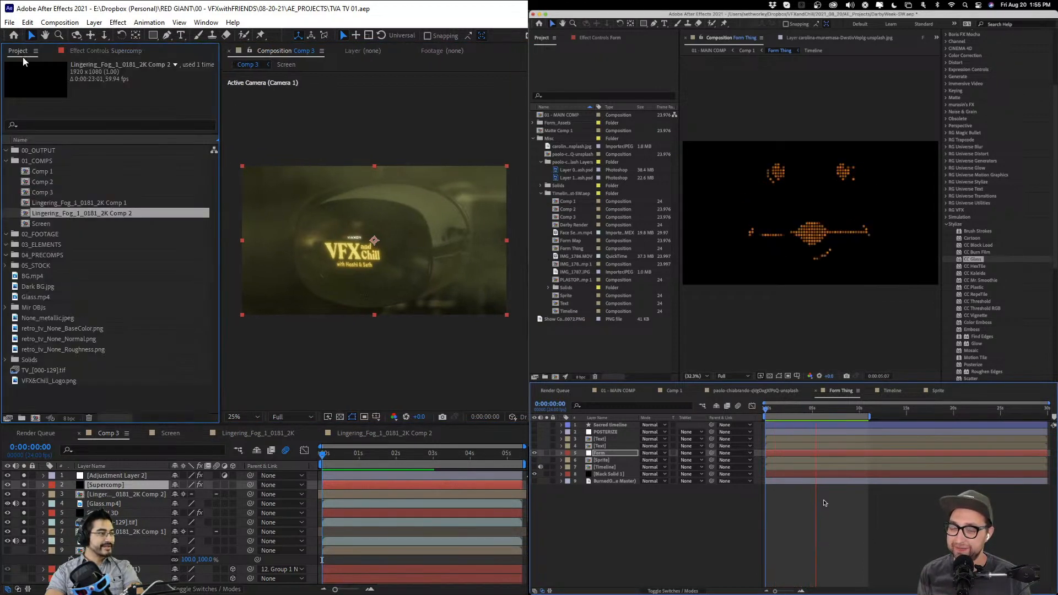
- Import the FACE FOR HASHI.mov clip into the project
left_click(115, 381)
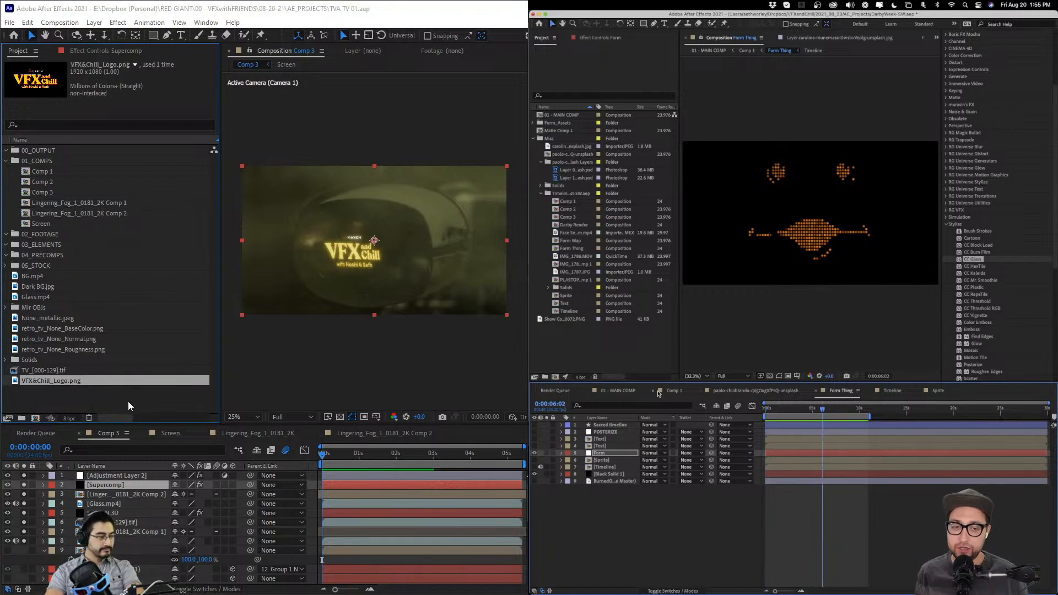
double_click(128, 401)
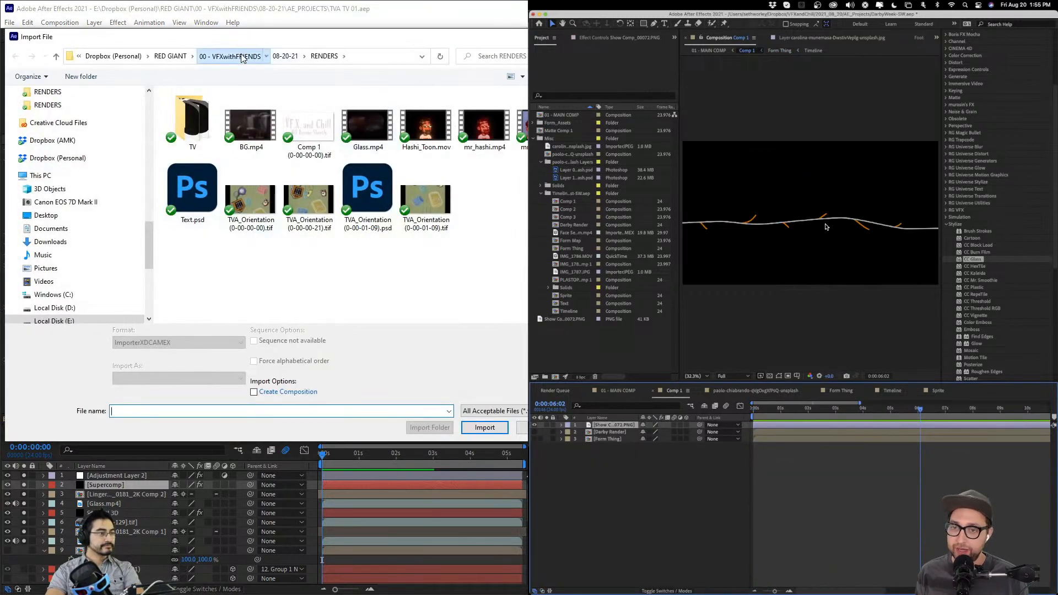
left_click(243, 57)
left_click(205, 57)
left_click_drag(219, 40, 526, 61)
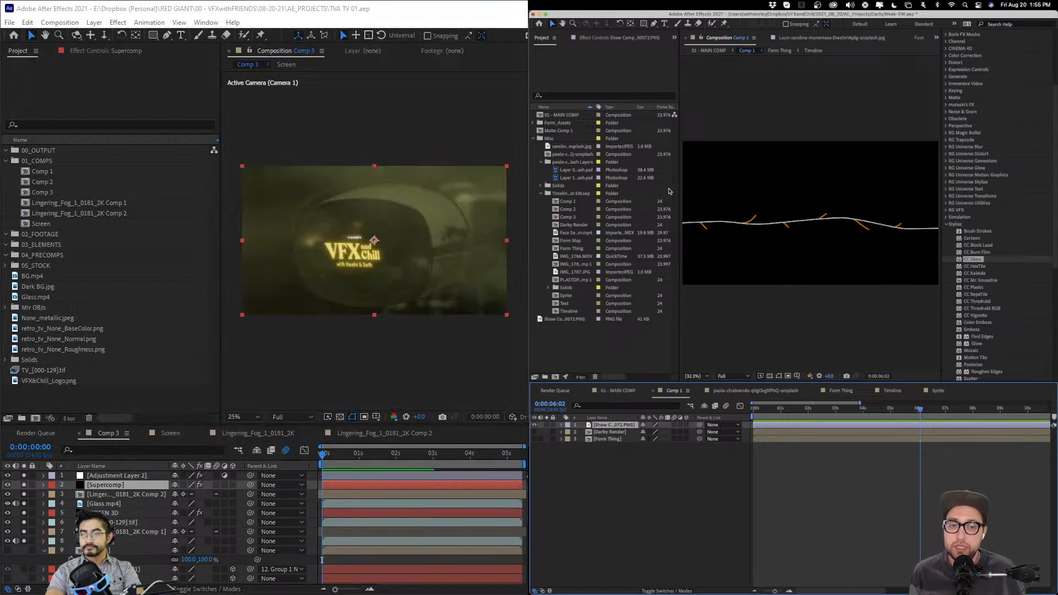
- Enlarge the composition view, open 01 - MAIN COMP and go to 0:00:00:05
left_click_drag(679, 198, 633, 200)
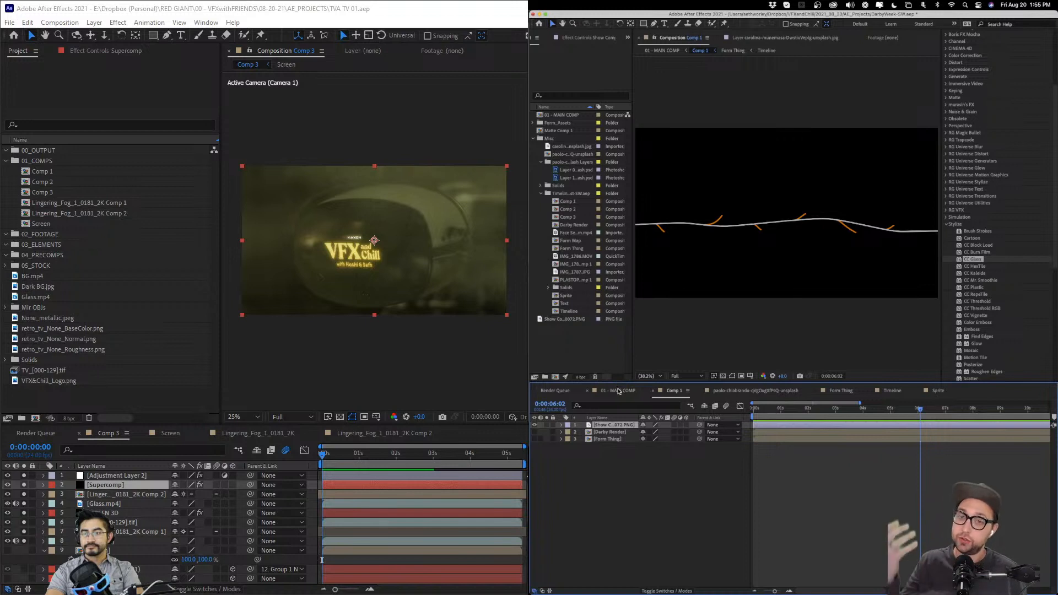
left_click(618, 390)
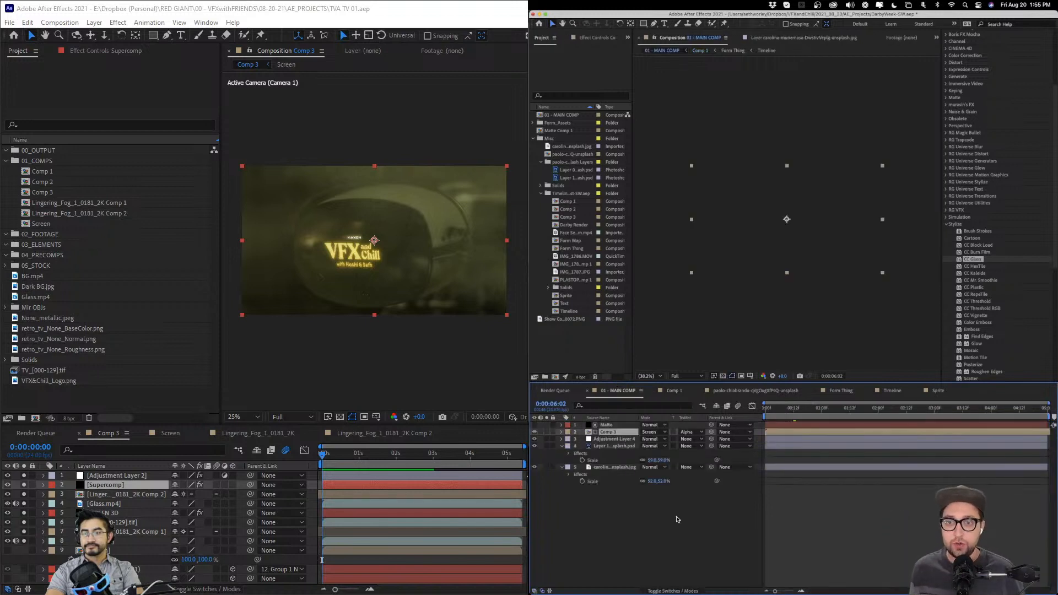
left_click(778, 408)
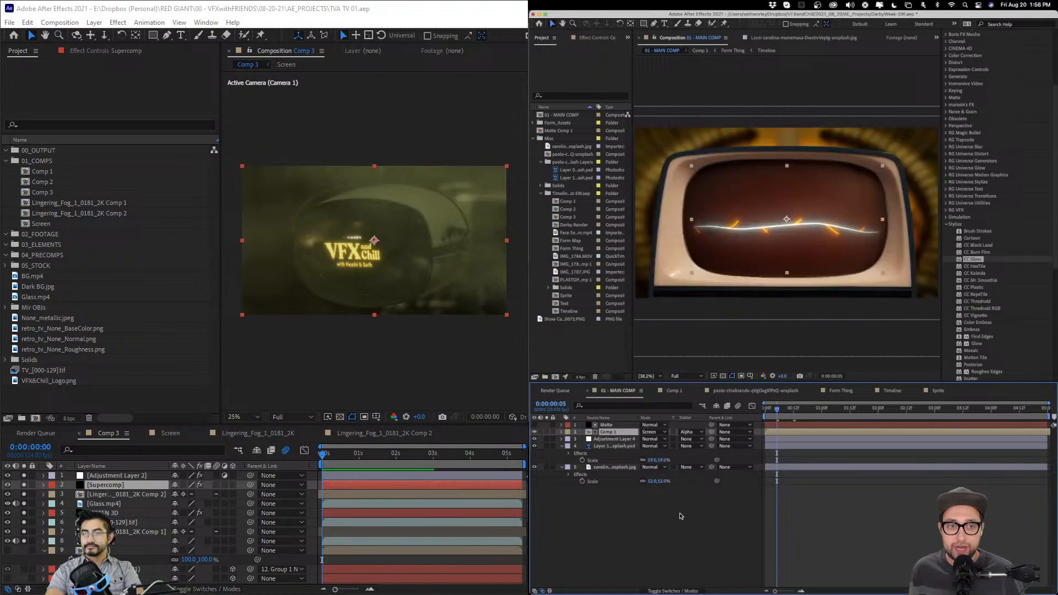
- Show the Comp 1 layer's effects, collapse Optical Glow and Bulge, and raise the CC Vignette Amount to 487
left_click(597, 38)
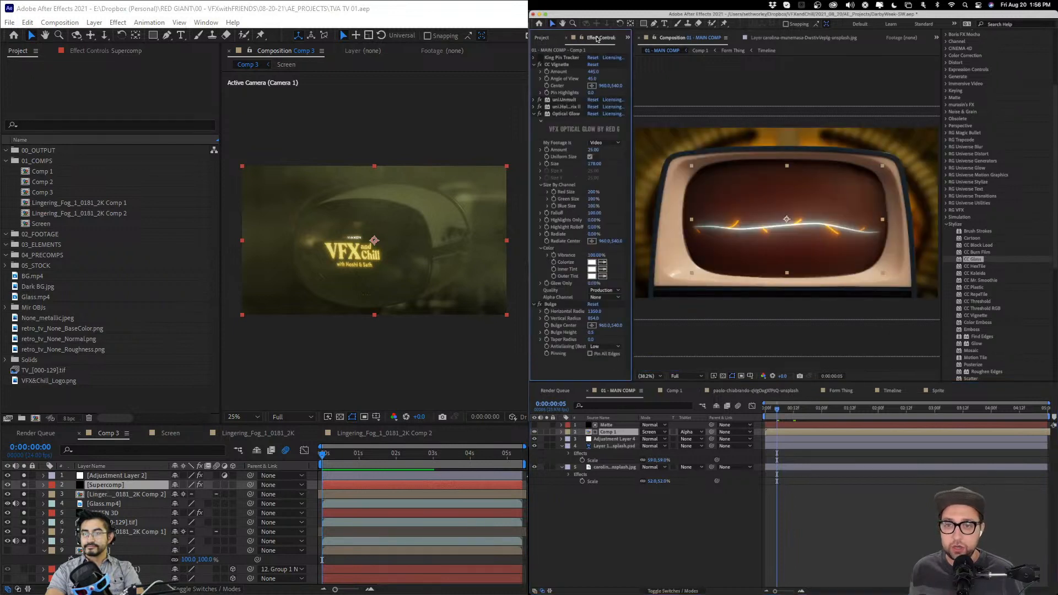
left_click(534, 114)
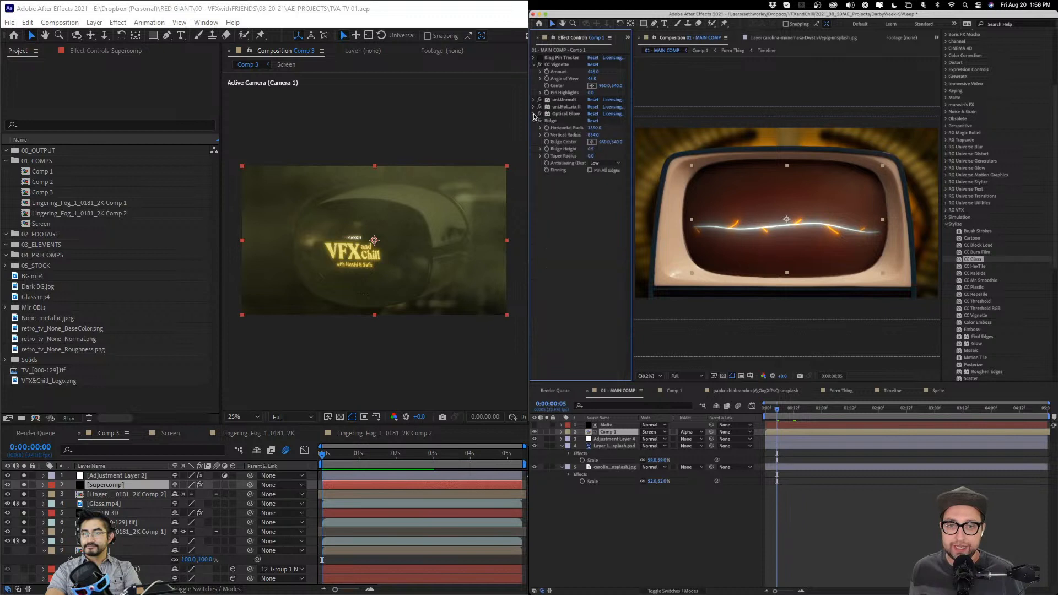
left_click(535, 121)
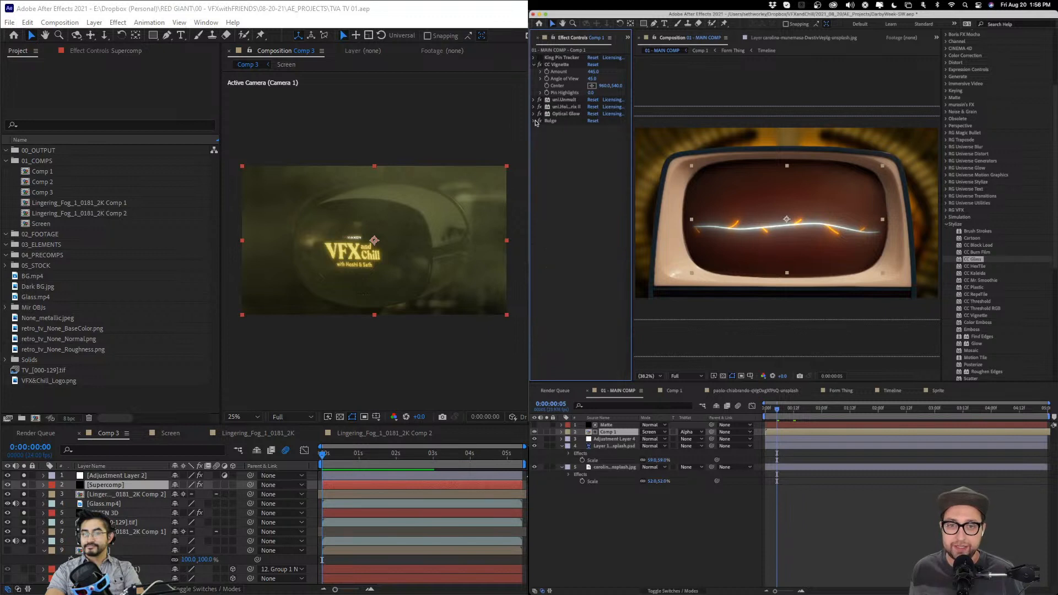
left_click_drag(593, 73, 664, 74)
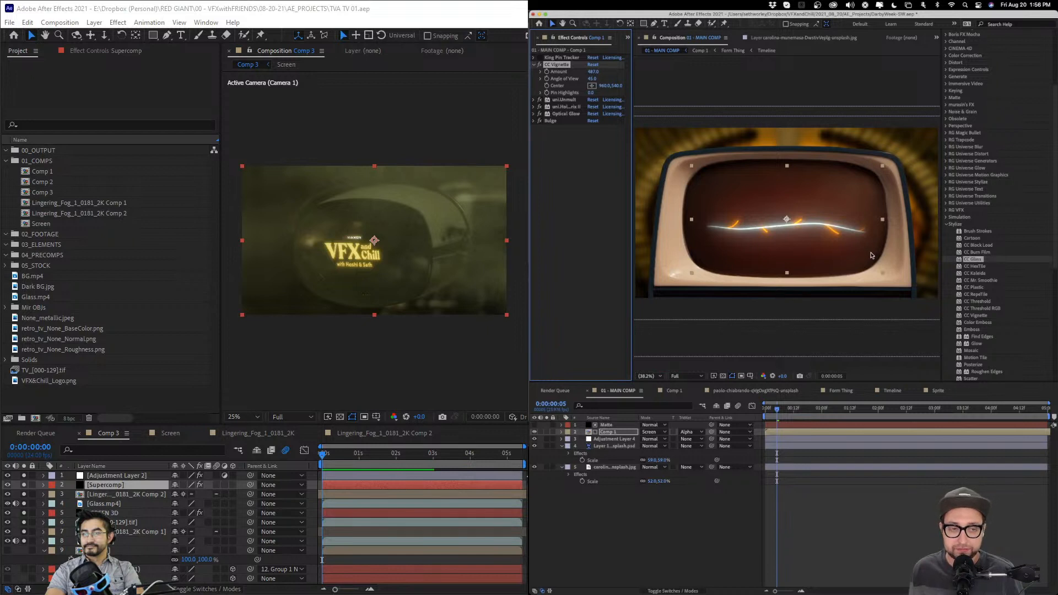
- Turn off Optical Glow on the Comp 1 layer and look over the Holomatrix II settings
left_click(539, 114)
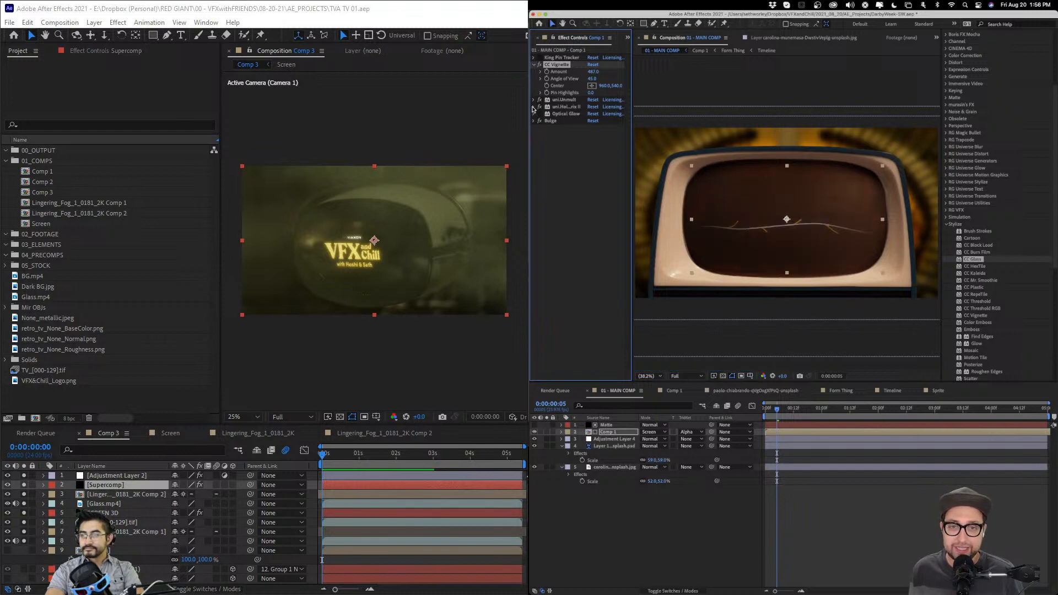
left_click(534, 107)
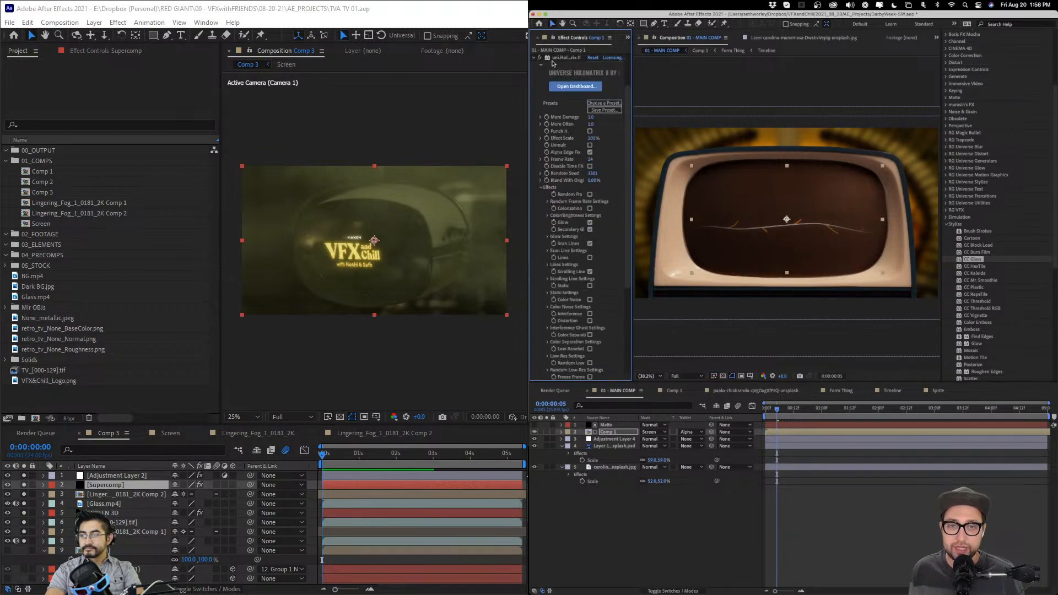
left_click(536, 58)
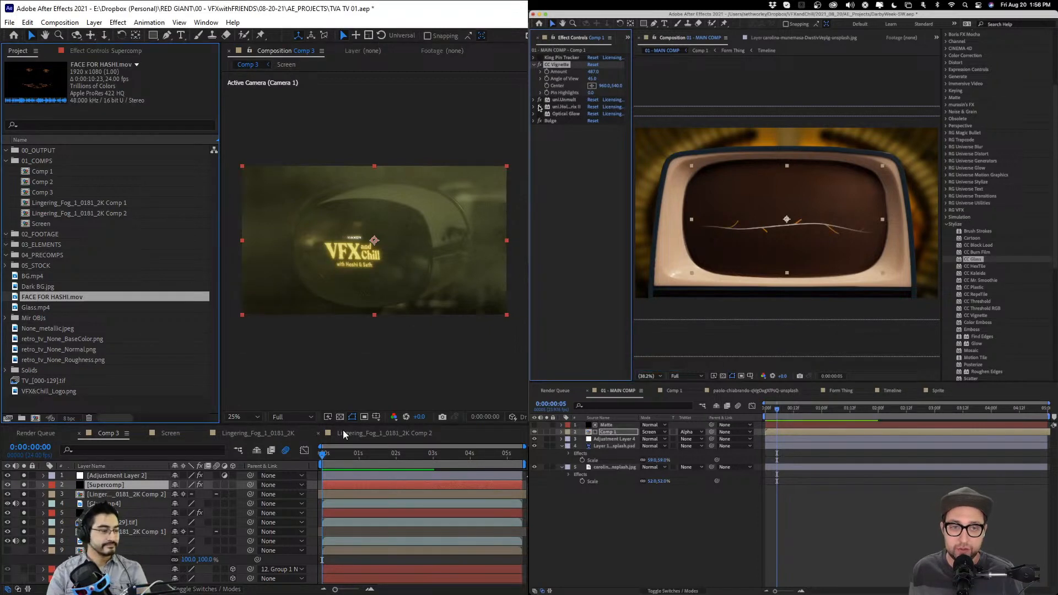
- Add FACE FOR HASHI.mov as the topmost layer of the Screen composition, check it in Comp 3 and save the project
left_click(171, 432)
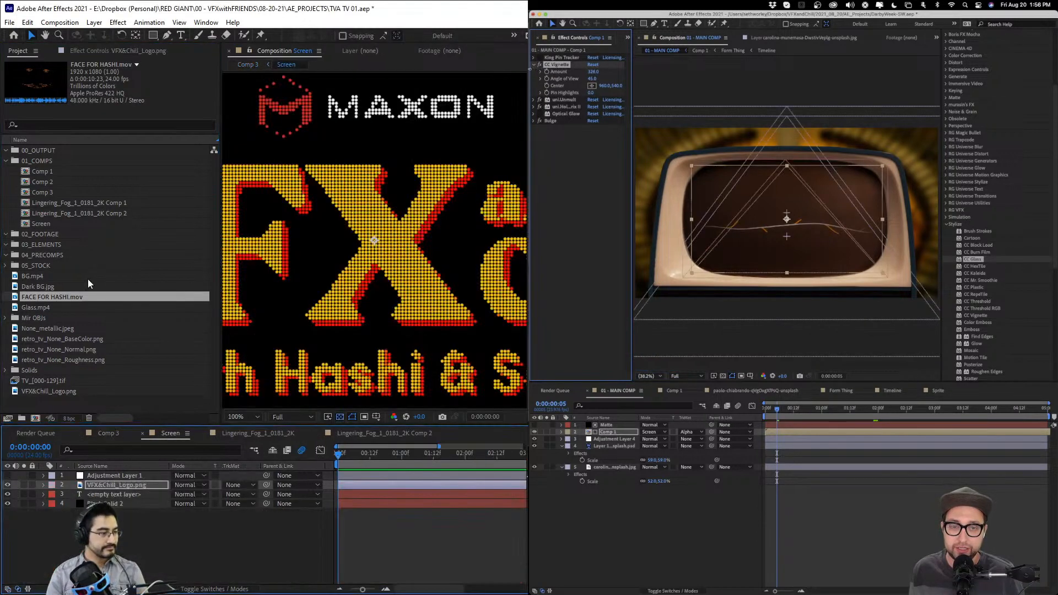
left_click_drag(89, 348, 126, 475)
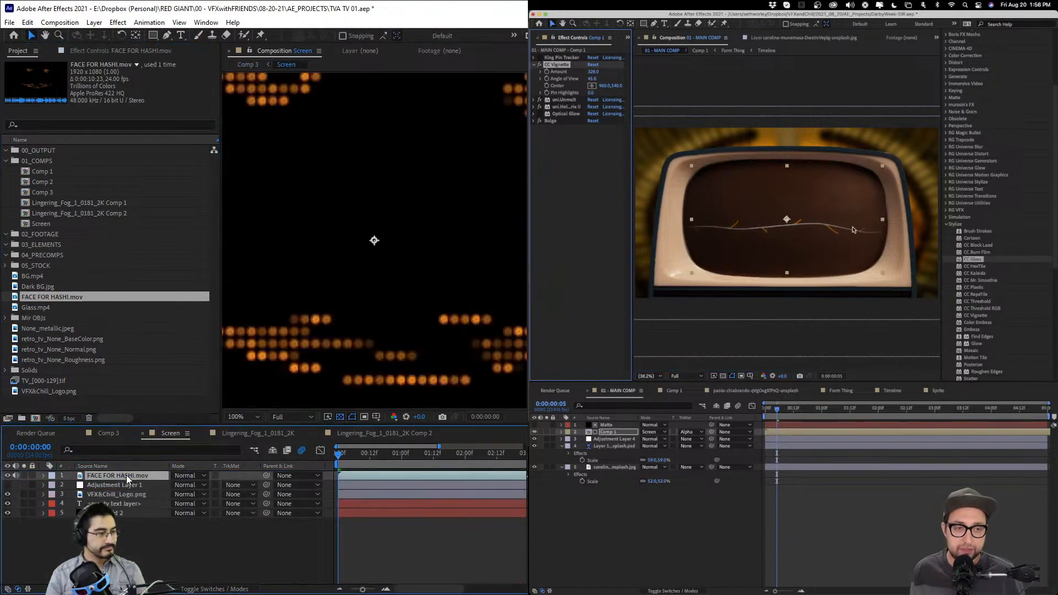
left_click(113, 432)
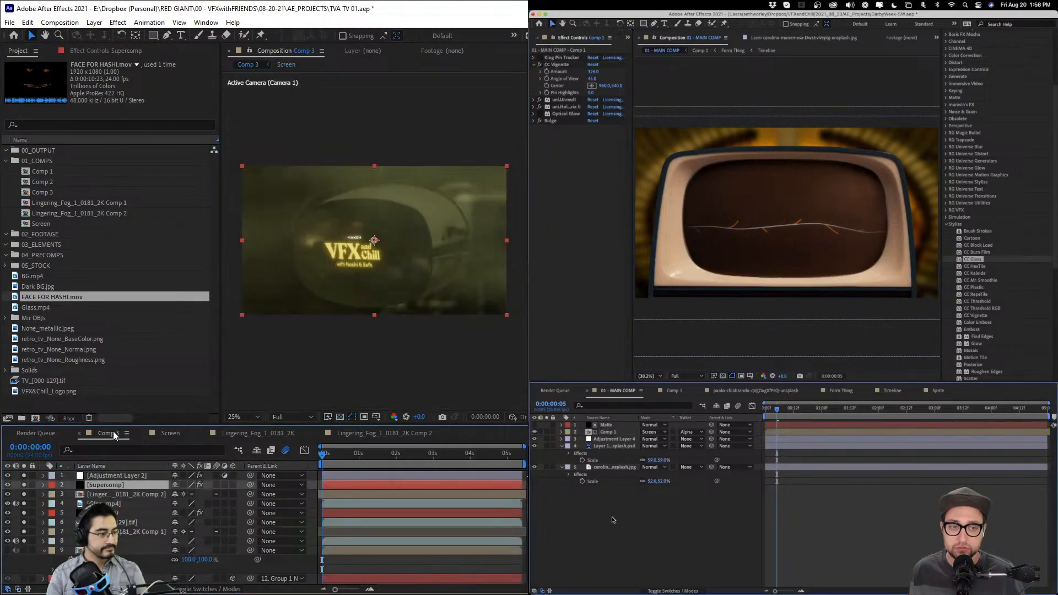
scroll(361, 253, "up", 2)
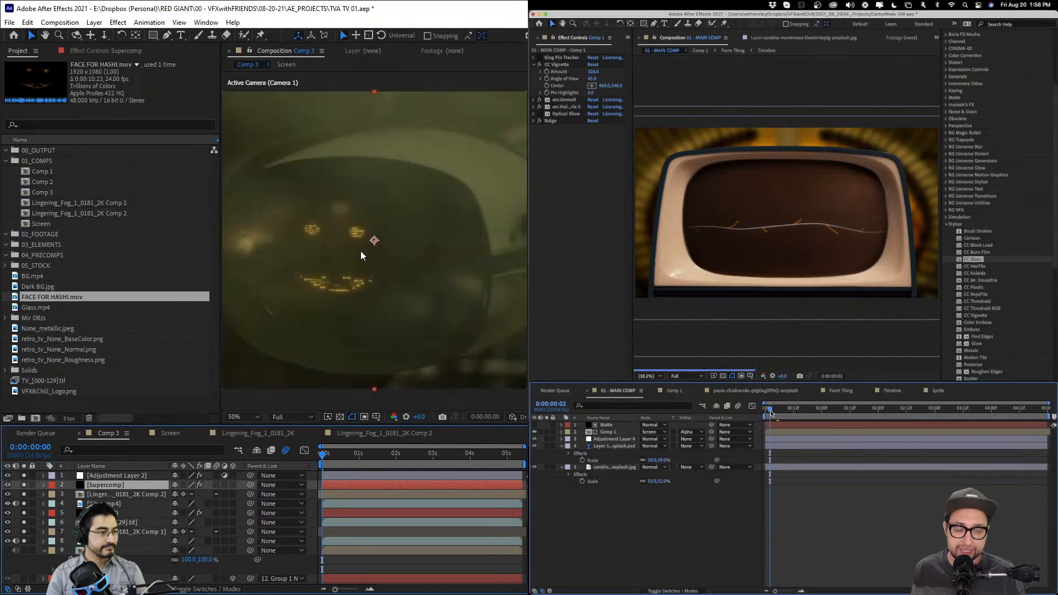
scroll(363, 262, "down", 2)
key("ctrl+s")
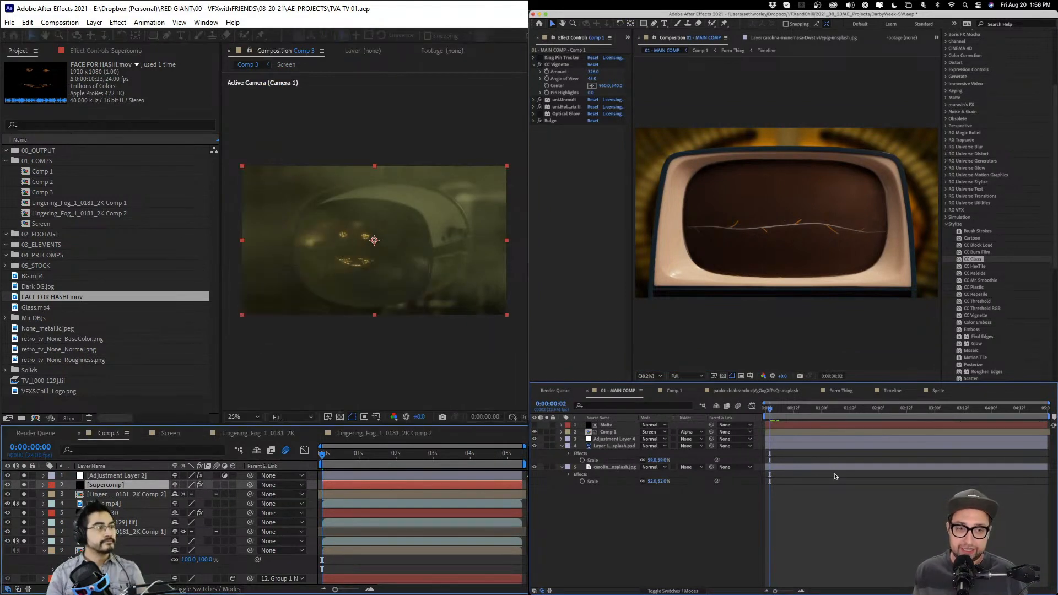
- Preview the face on the Comp 3 screen in a maximized view, and scrub 01 - MAIN COMP to 0:00:00:04
key("space")
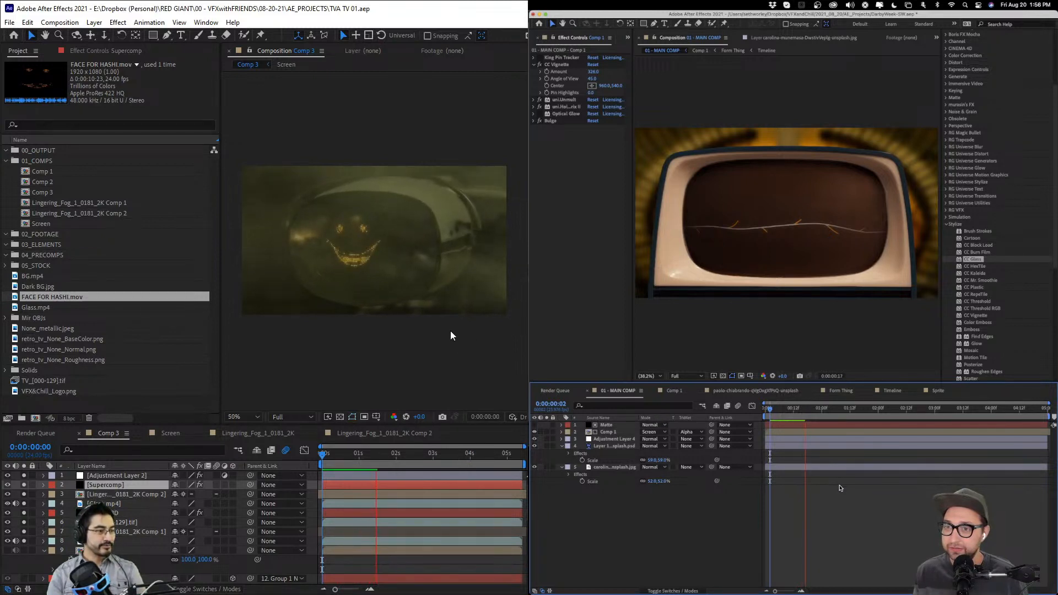
key("period")
key("period")
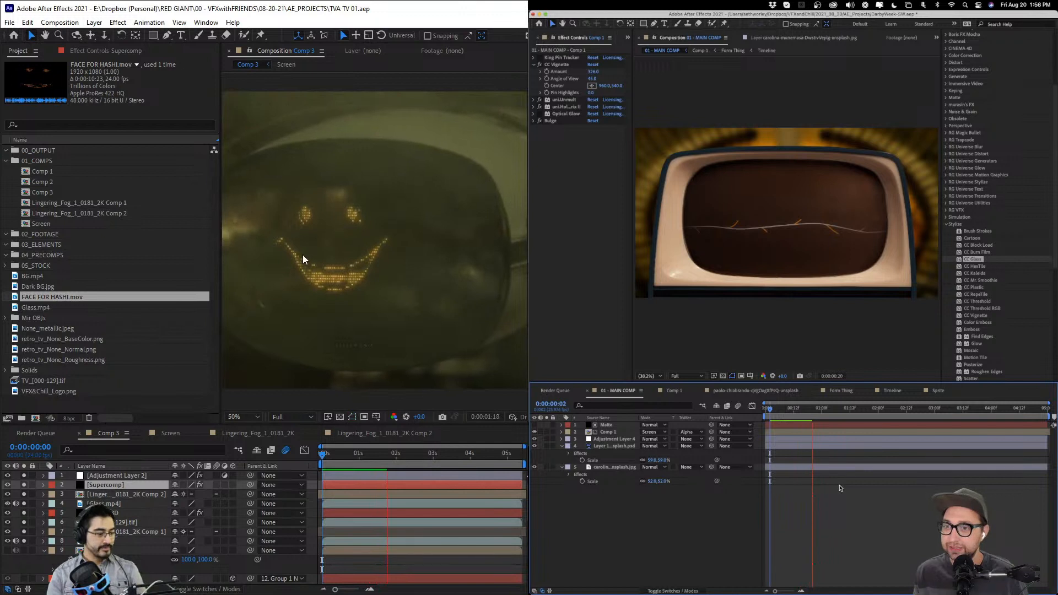
key("grave")
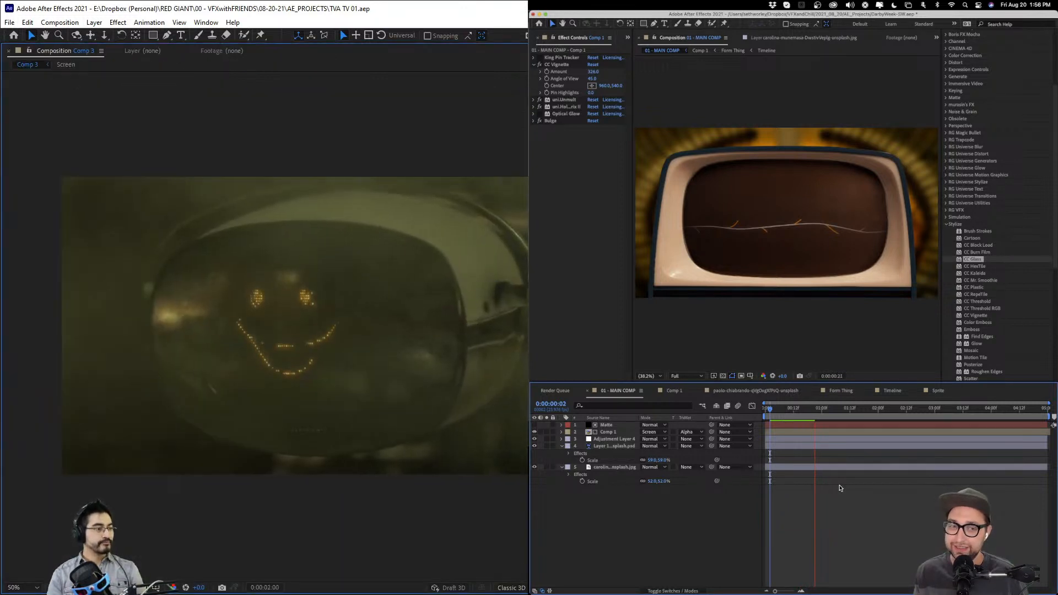
left_click(774, 410)
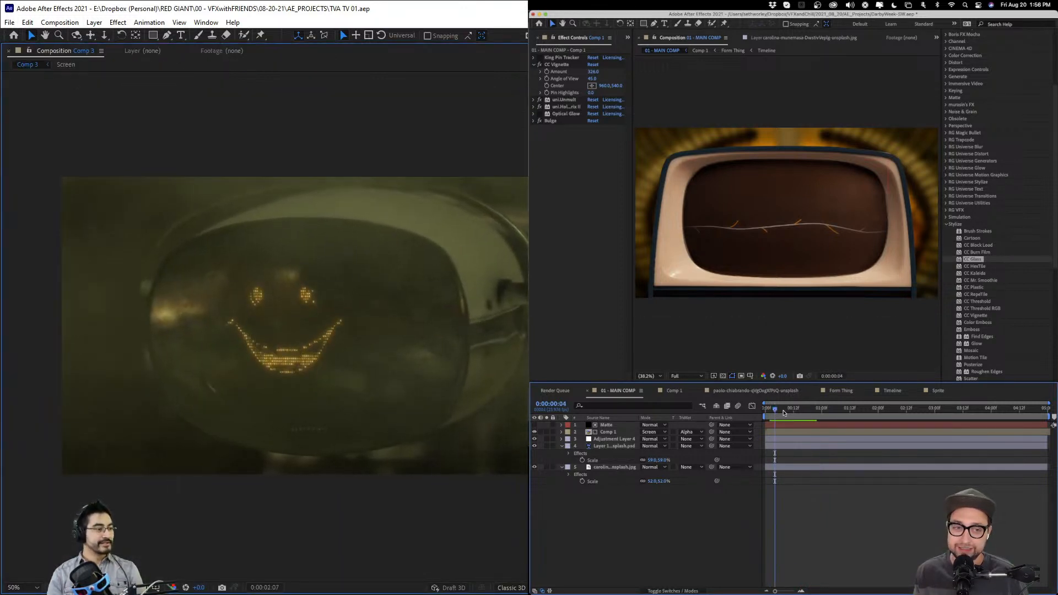
left_click_drag(800, 411, 776, 410)
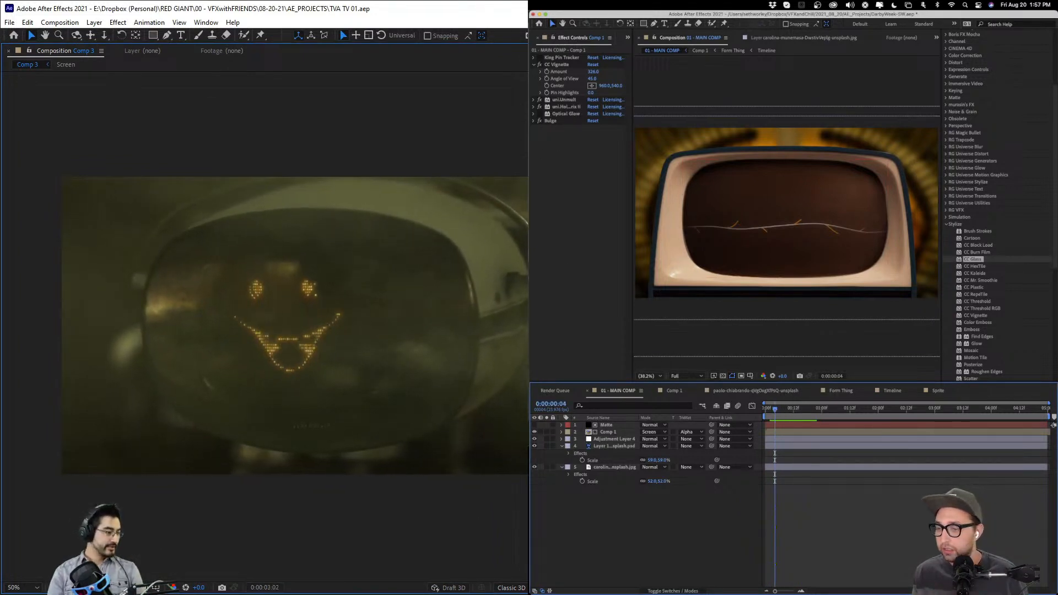
- Set the Comp 3 preview resolution to Half and play the composition from the first frame
left_click(62, 587)
left_click(82, 543)
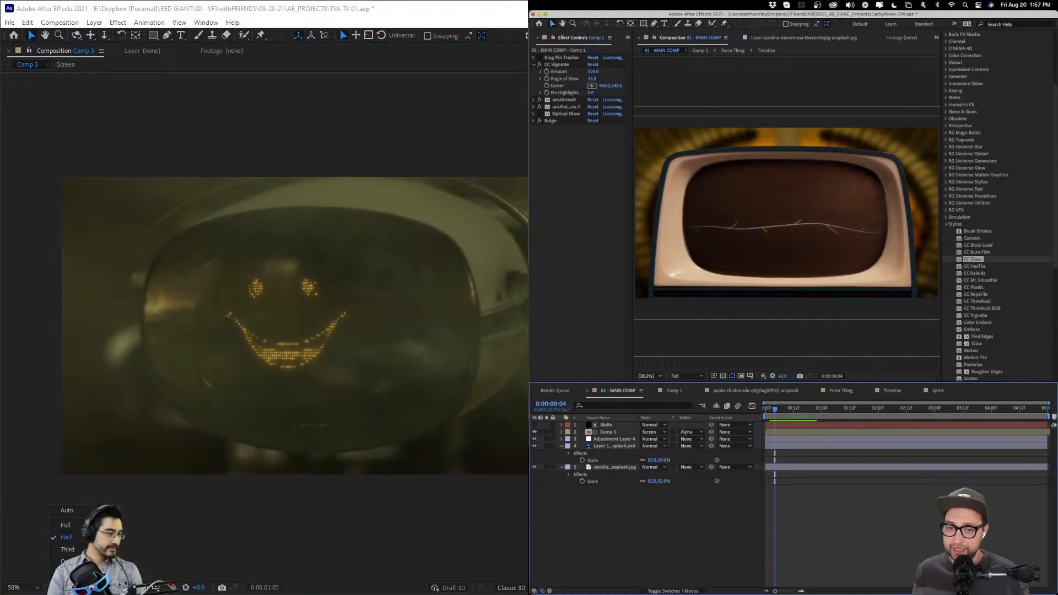
key("space")
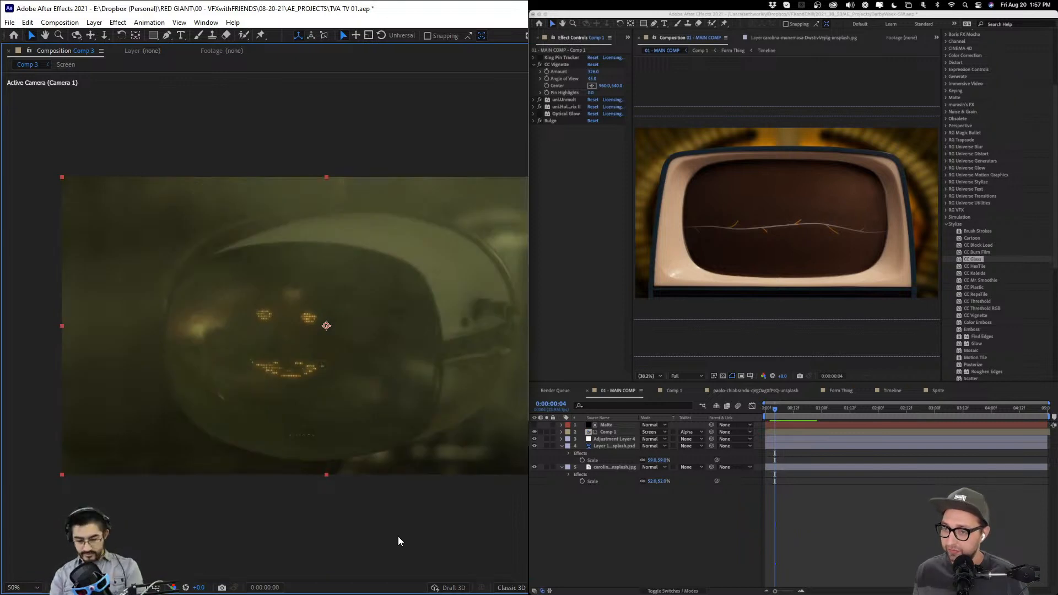
key("space")
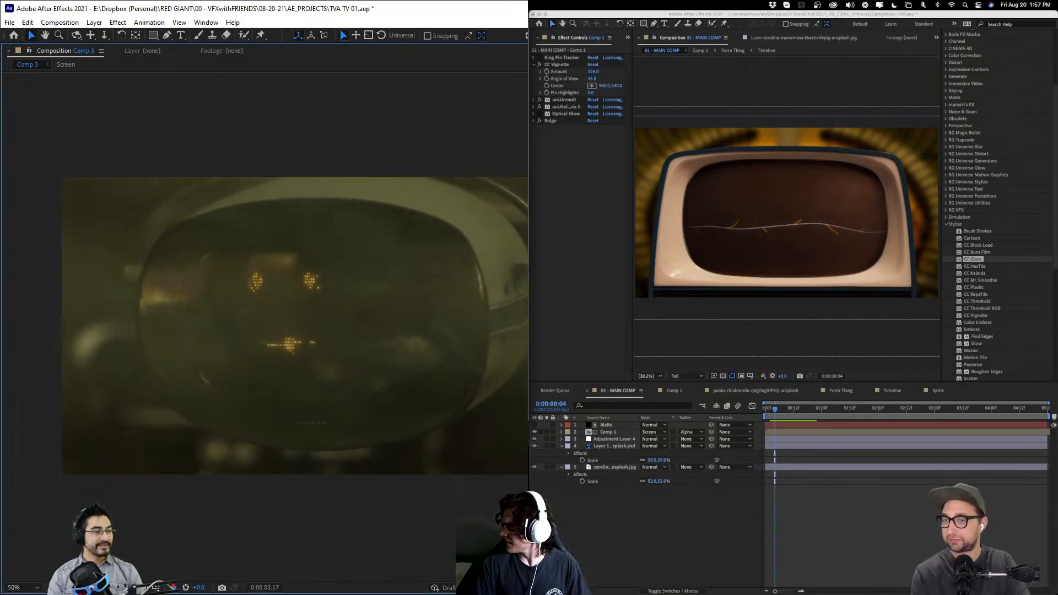
- Narrow the window showing Comp 3, stop its playback and view the whole frame at 25%
left_click_drag(651, 298, 543, 297)
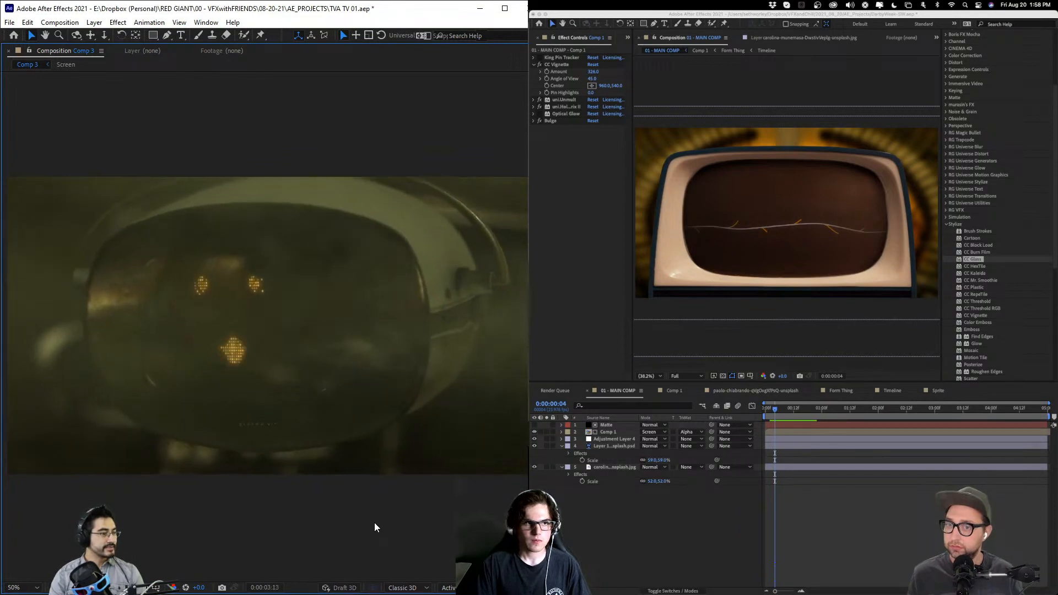
key("space")
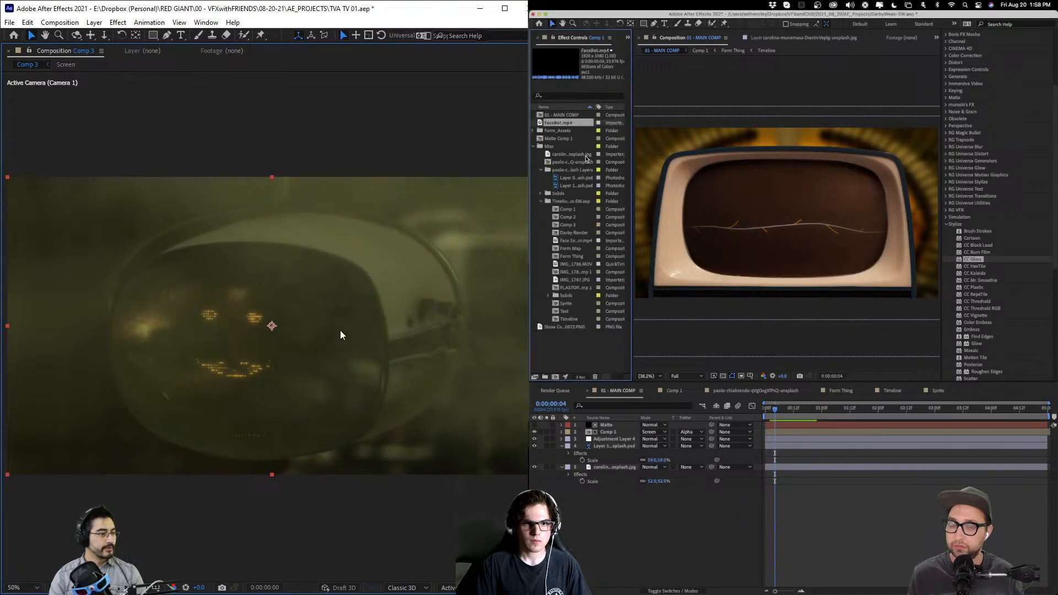
scroll(277, 325, "down", 2)
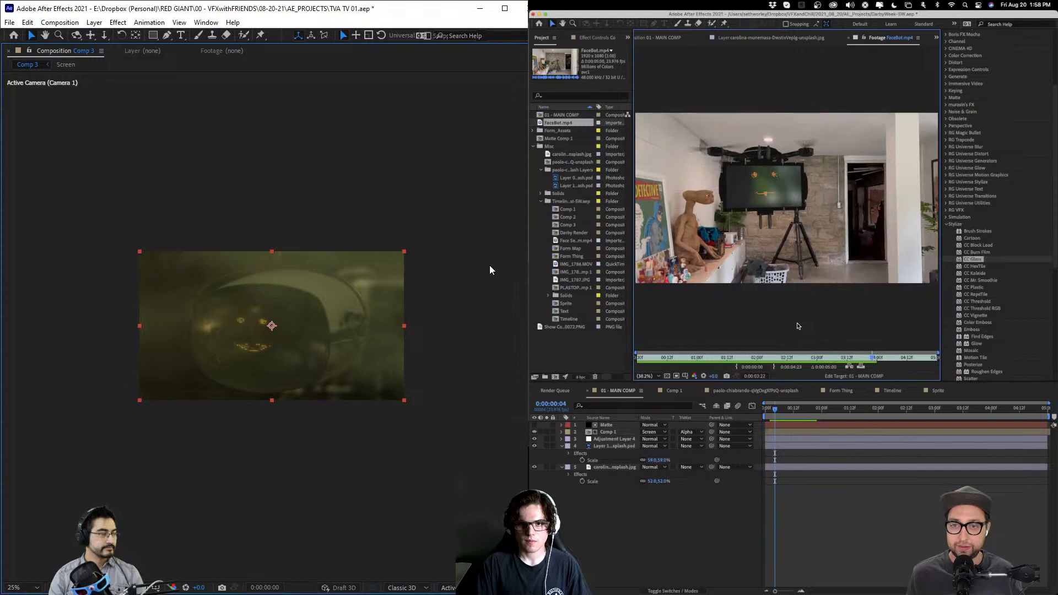
- Switch to Cinema 4D and examine the TV model around its Tuning and Select controls, picking out the inner and glass screen meshes
key("alt+Tab")
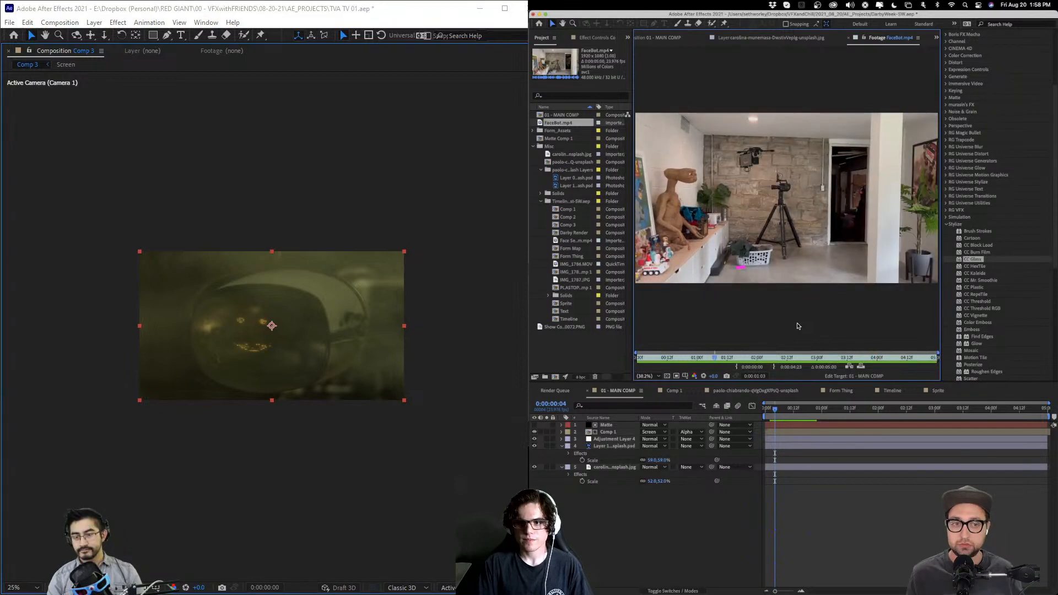
scroll(264, 328, "up", 5)
left_click_drag(269, 319, 201, 288)
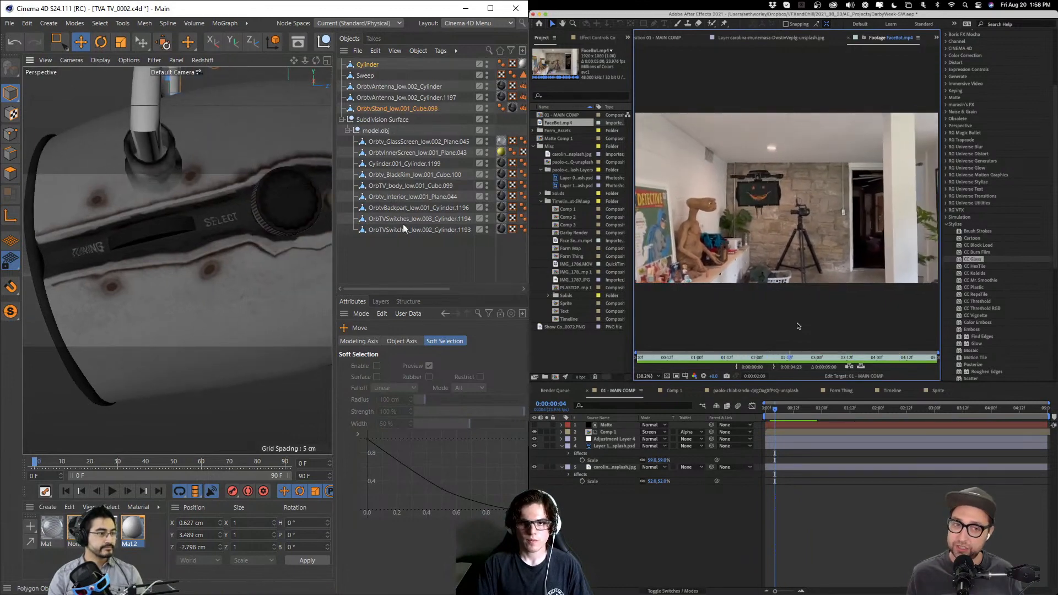
left_click(411, 255)
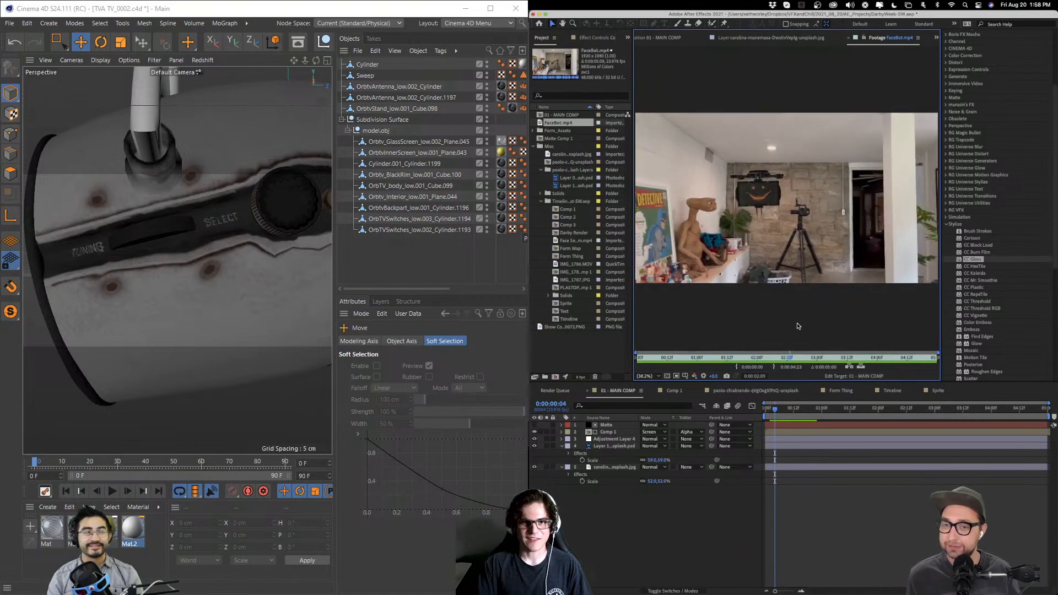
scroll(270, 231, "down", 5)
scroll(221, 251, "up", 8)
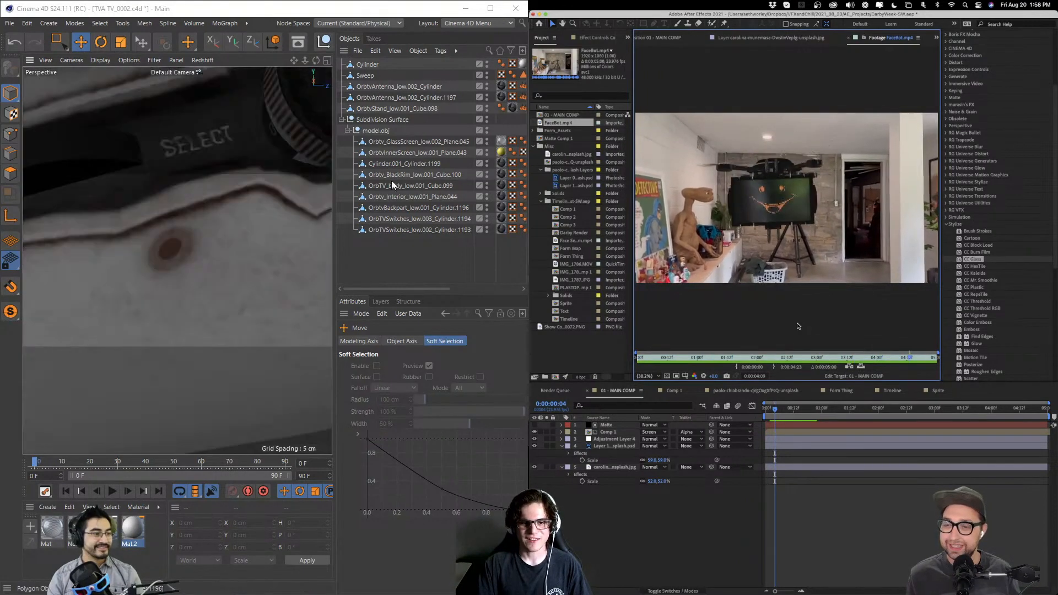
left_click(403, 152)
left_click(400, 142)
scroll(187, 204, "down", 5)
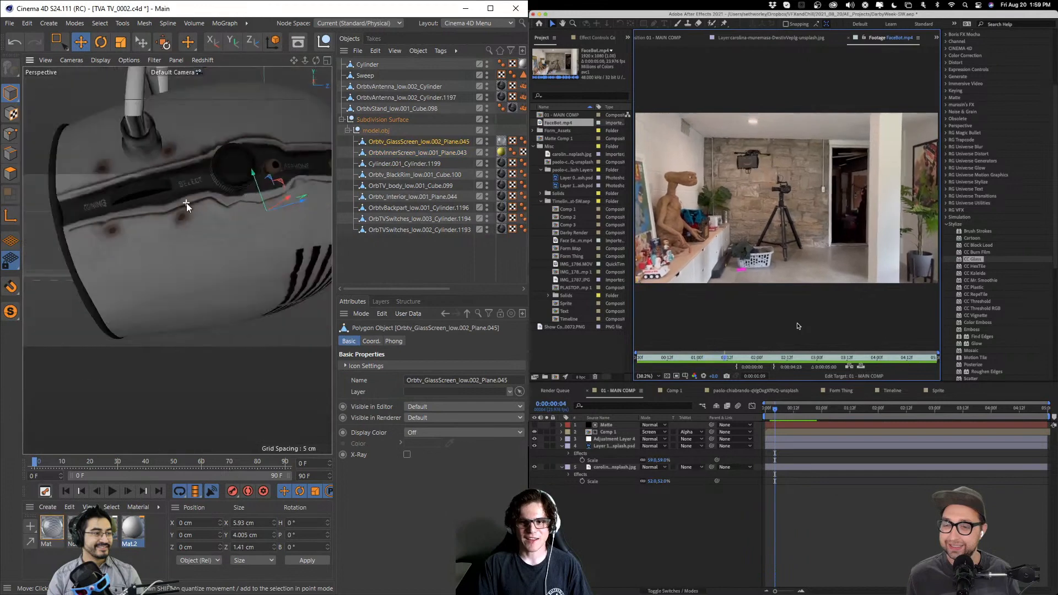
scroll(208, 204, "up", 6)
left_click_drag(217, 209, 288, 251)
scroll(285, 252, "down", 3)
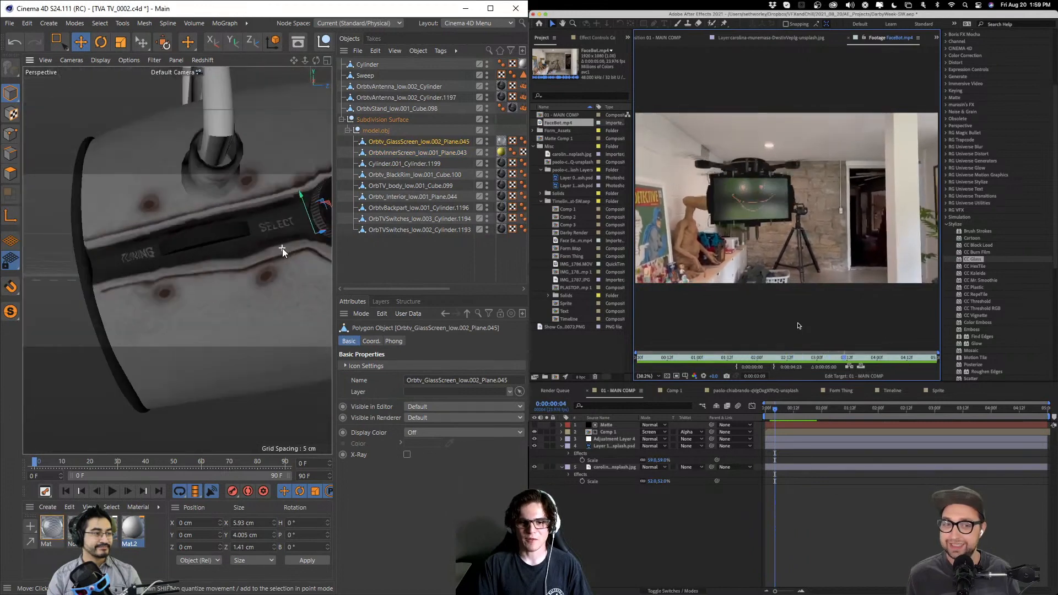
- Select the interior, body, black rim, glass screen and small cylinder objects in turn to identify the TV's parts
left_click(417, 195)
left_click(416, 183)
left_click(417, 172)
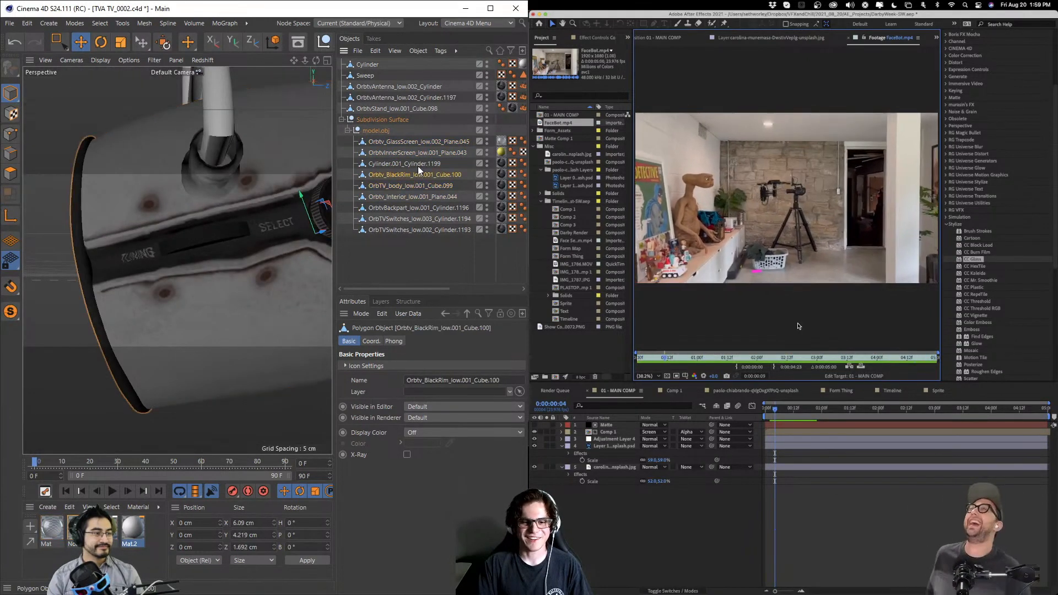
left_click(428, 142)
left_click(425, 160)
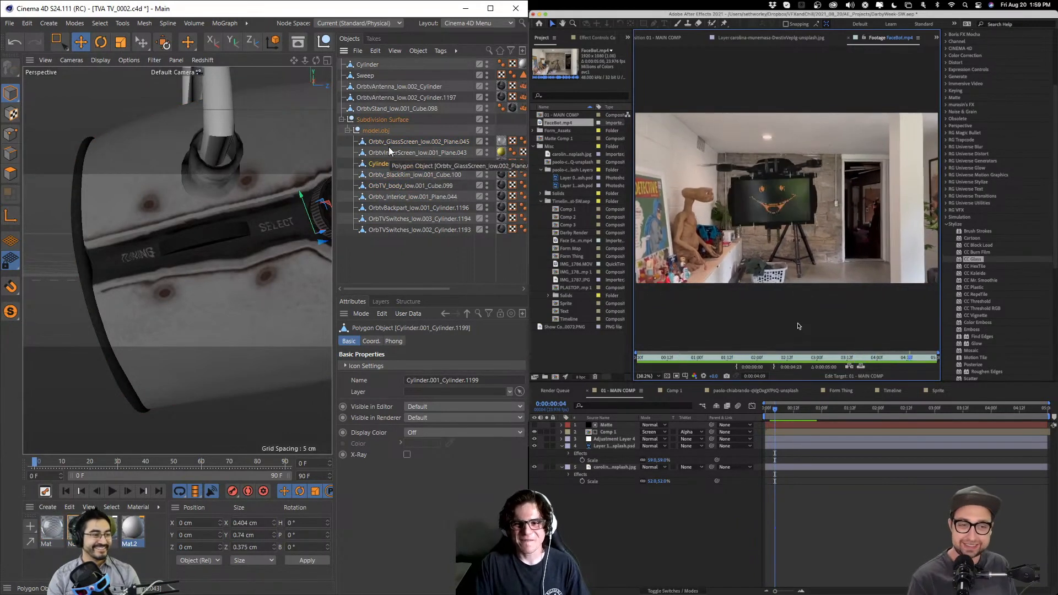
- Switch to Points mode and inspect the mesh of OrbTV_body_low.001_Cube.099 up close around the Select control
left_click(6, 136)
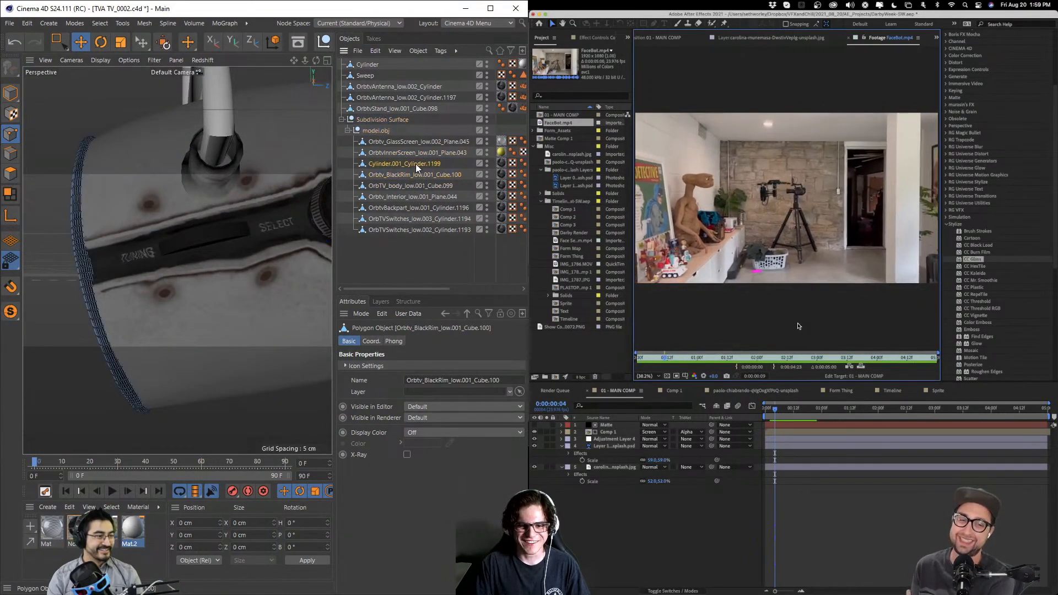
left_click(418, 185)
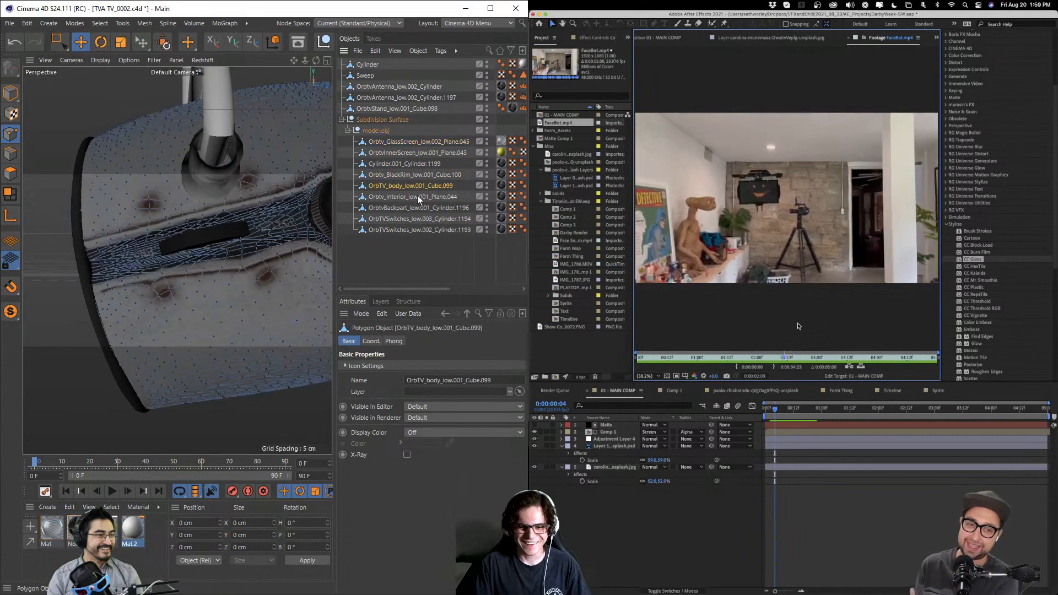
scroll(281, 244, "up", 4)
scroll(279, 244, "down", 9)
scroll(278, 244, "up", 5)
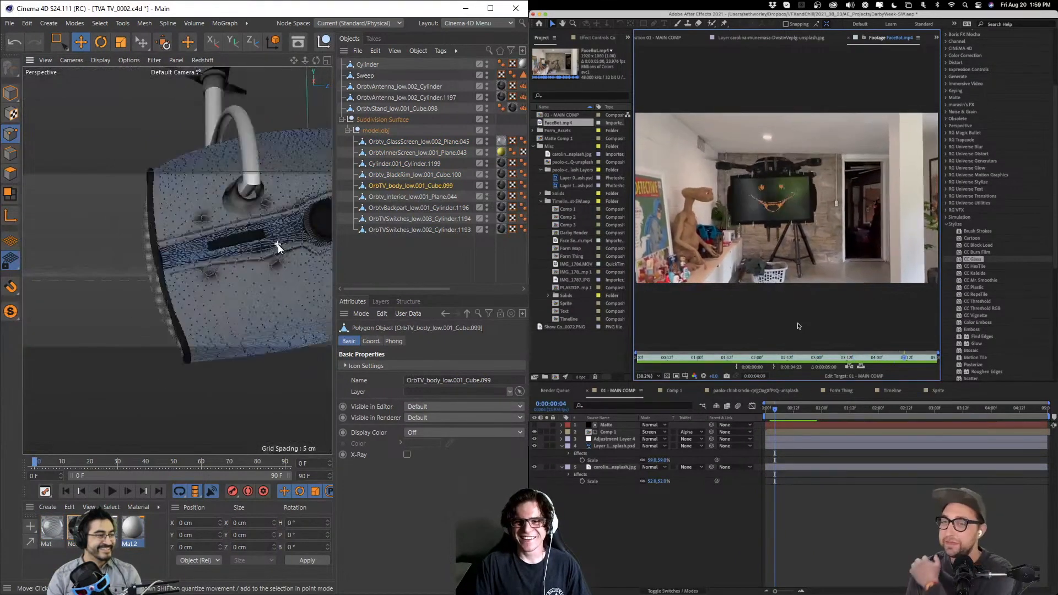
scroll(227, 210, "up", 5)
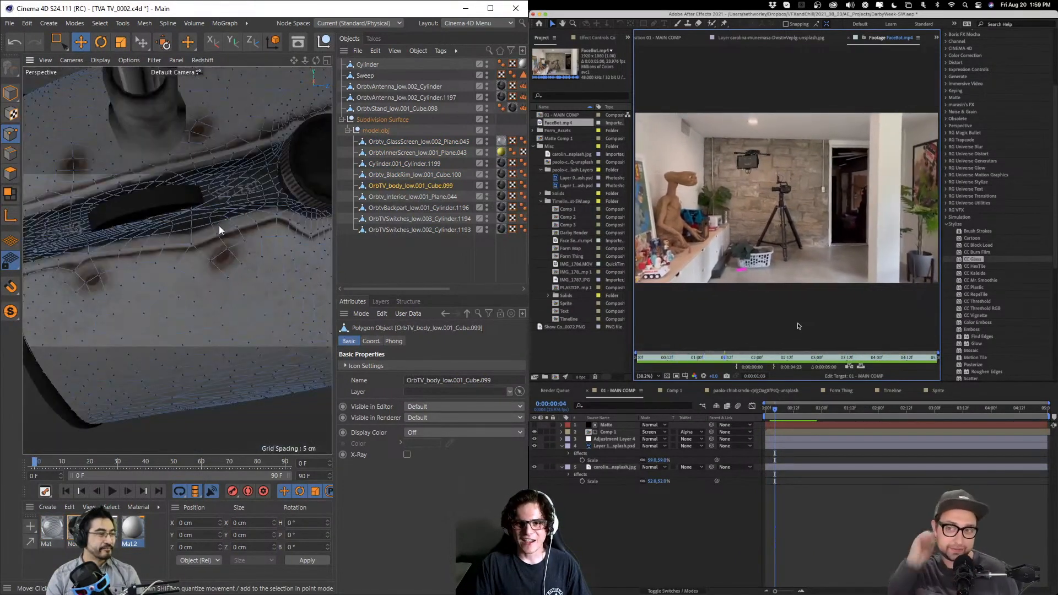
left_click_drag(190, 243, 237, 245)
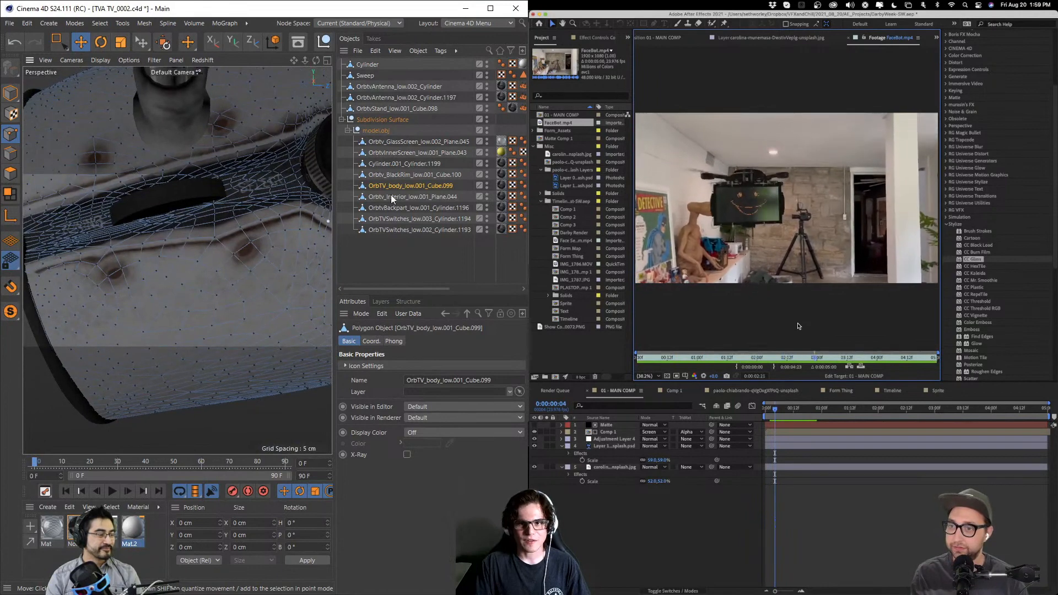
- Return to After Effects, check the Comp 3 screen at 50% and restore the full panel layout
left_click(470, 12)
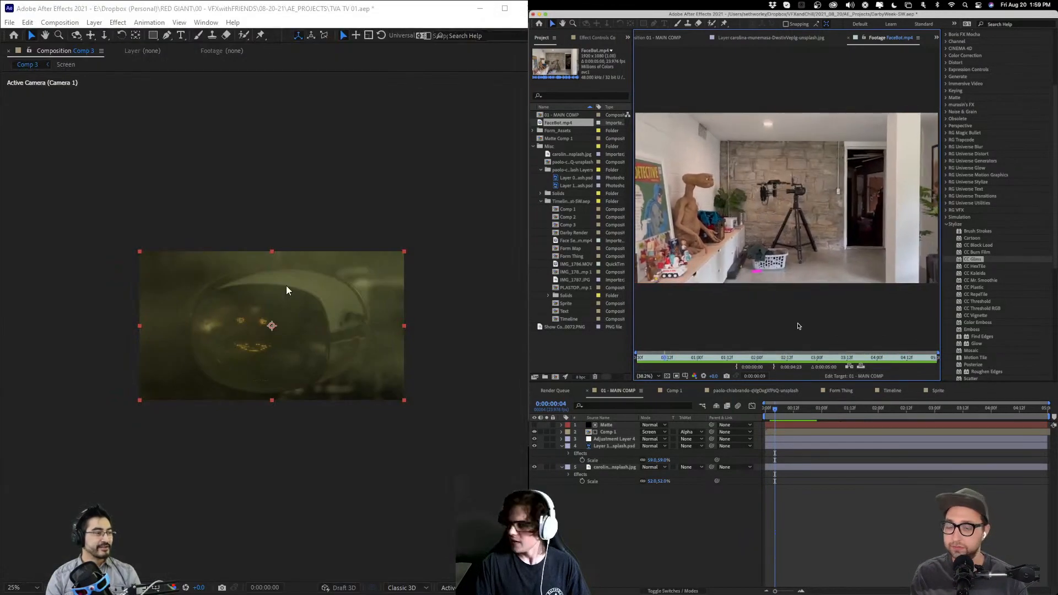
key("period")
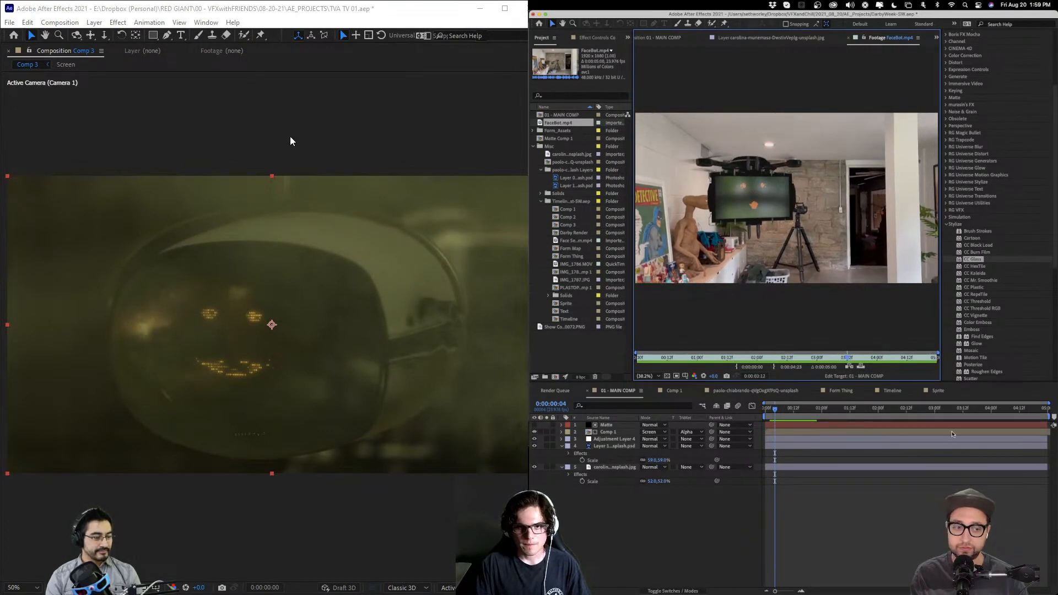
key("grave")
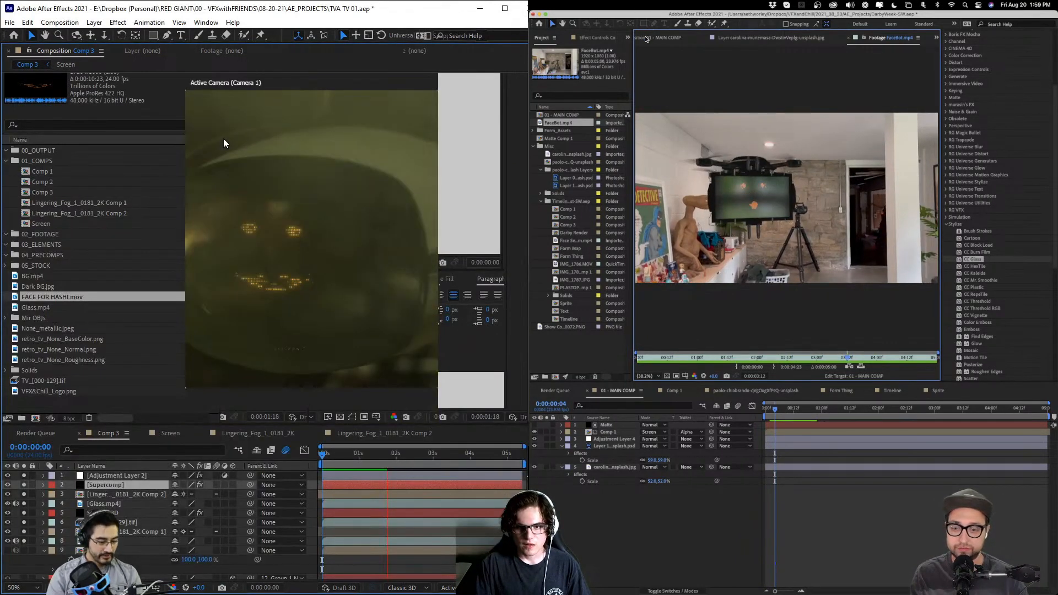
- Open Comp 1 from the other project's 01 - MAIN COMP and add a text layer reading HEY
left_click(646, 38)
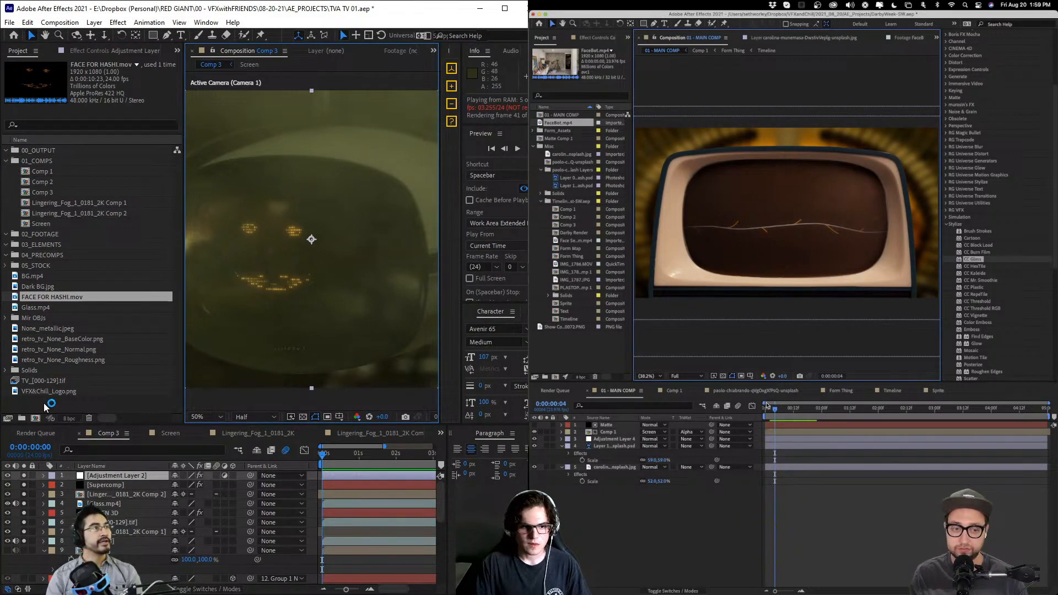
left_click(675, 390)
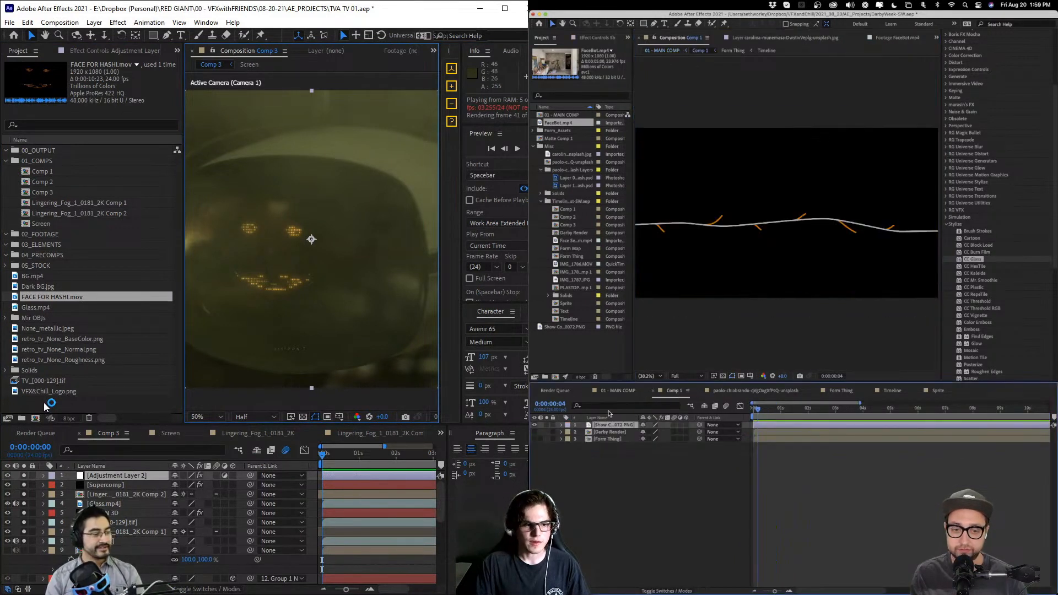
key("comma")
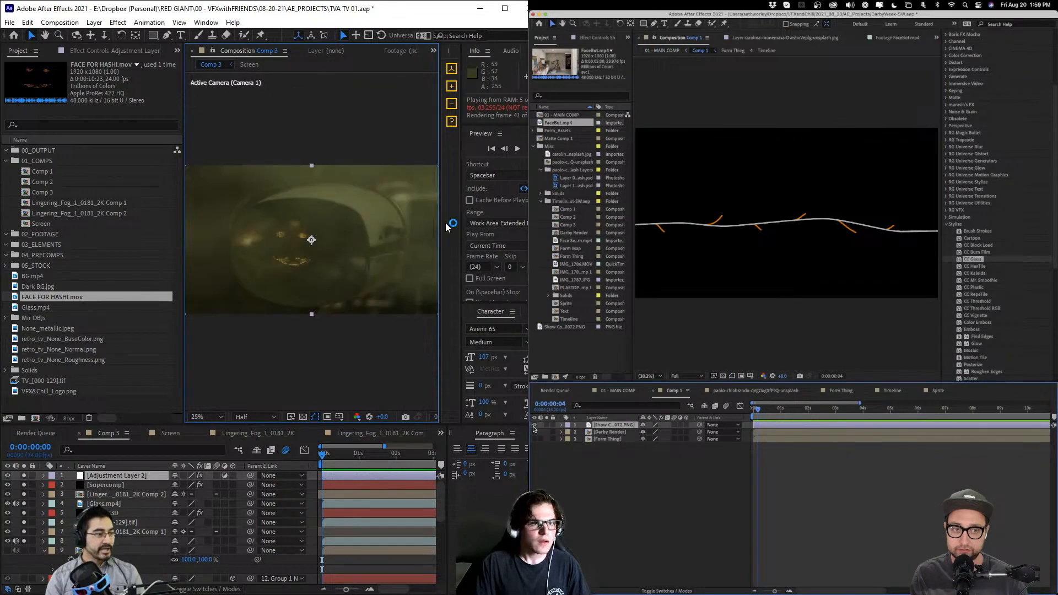
left_click(664, 24)
left_click(740, 194)
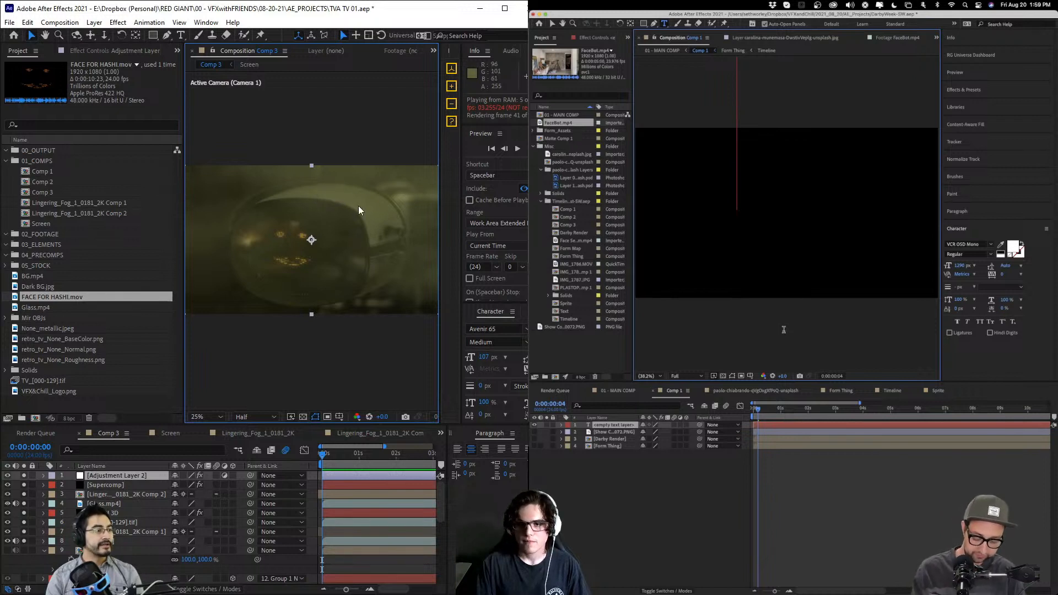
type("HEY")
- Reduce the HEY text to about 886 px and centre it in the frame; widen the Comp 3 viewer and save that project
key("period")
left_click_drag(183, 224, 92, 224)
left_click_drag(959, 265, 763, 259)
key("comma")
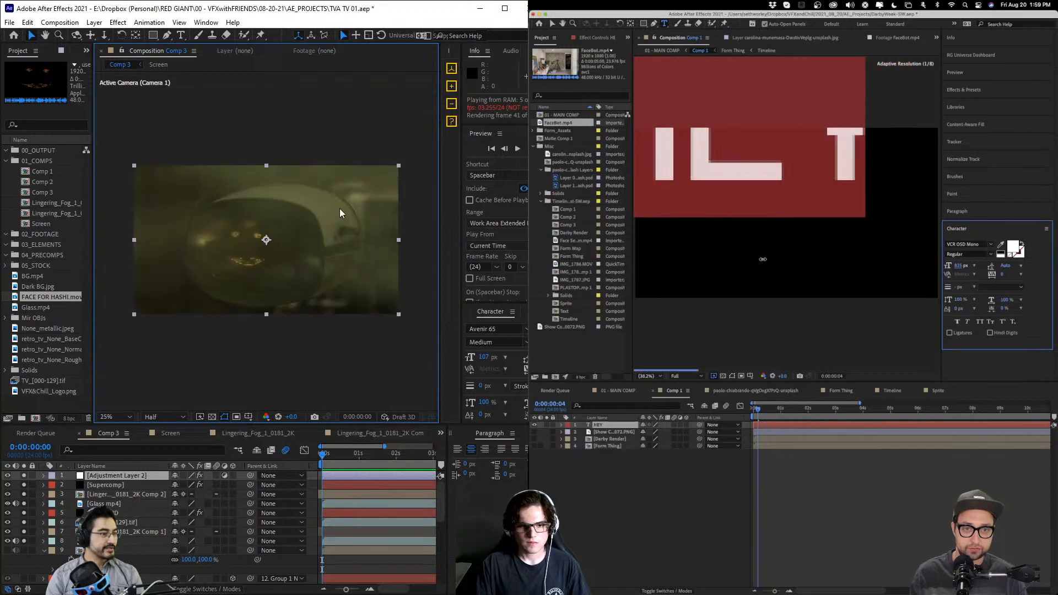
key("ctrl+s")
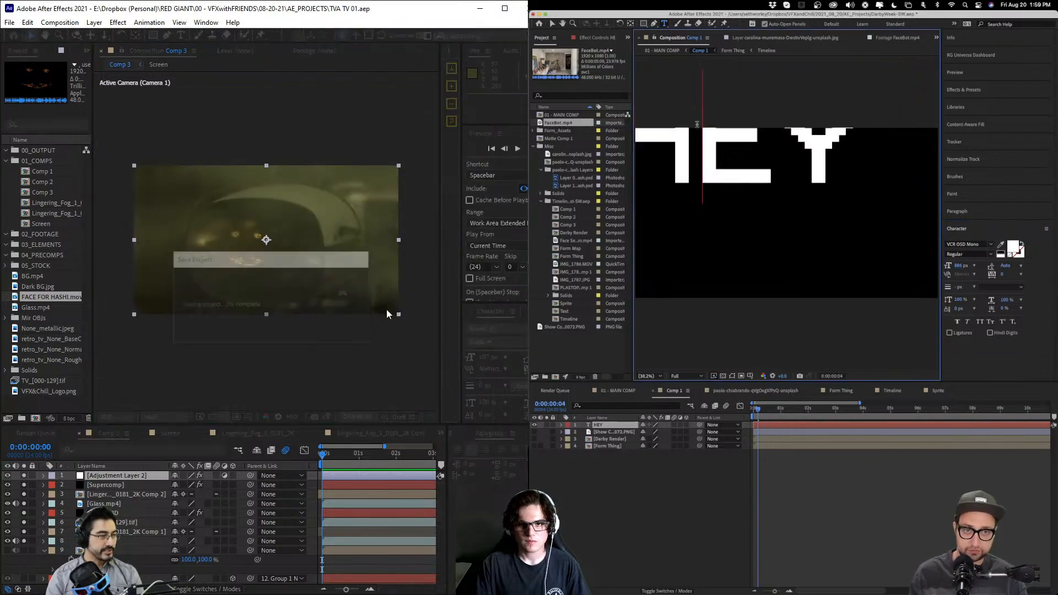
left_click(550, 24)
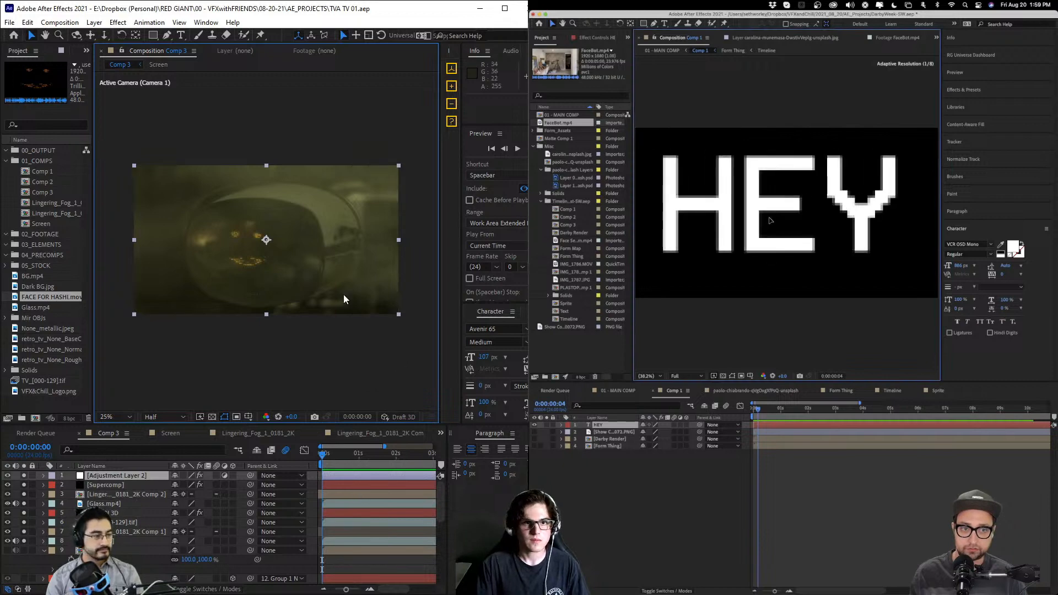
- Check how the HEY text looks on the TV screen in 01 - MAIN COMP
key("period")
key("comma")
left_click(616, 390)
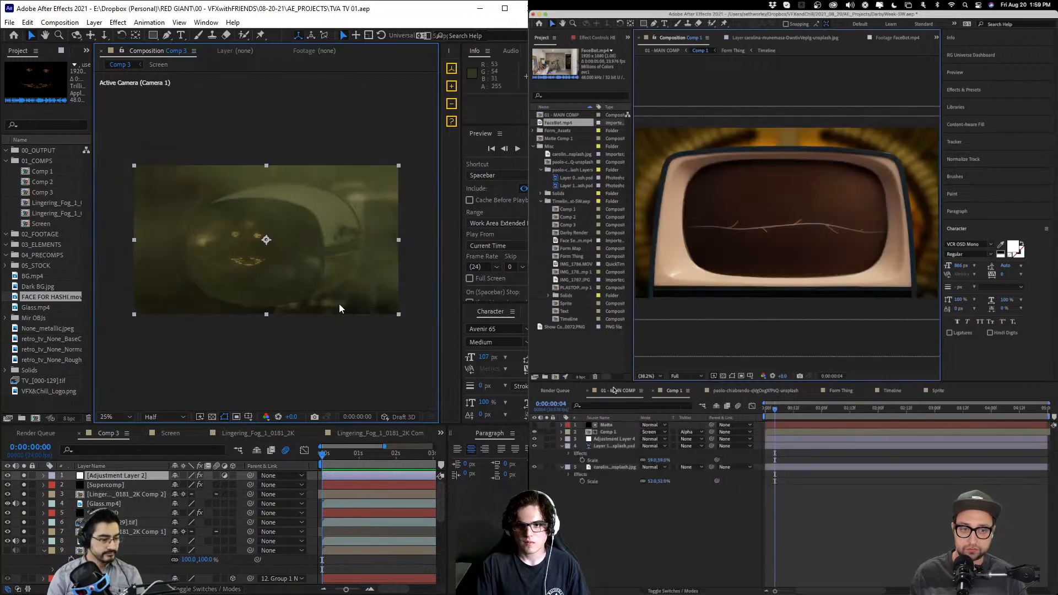
- Create a new composition in the TV TV 01 project, and remove the HEY text layer from the other project's Comp 1
left_click(93, 23)
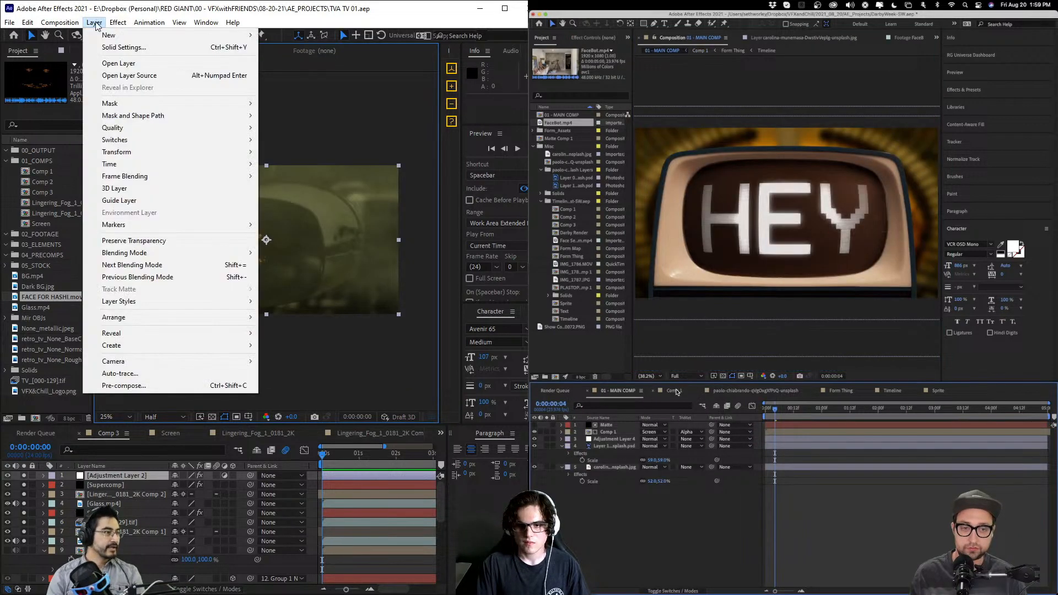
mouse_move(60, 23)
left_click(674, 390)
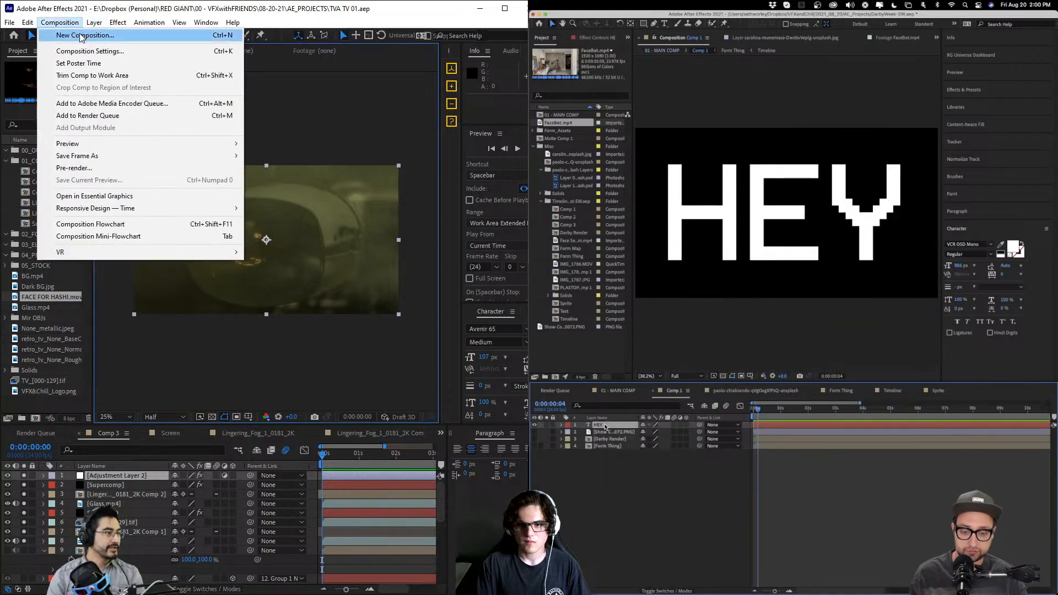
left_click(81, 36)
key("Delete")
key("Return")
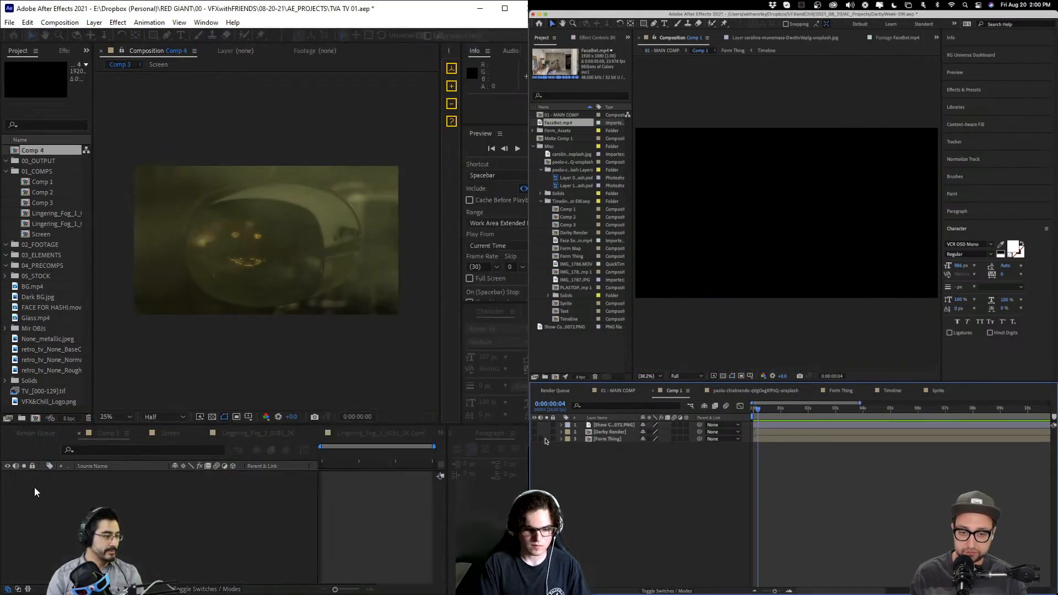
- Show the Form Thing layer in Comp 1 and open the Timeline composition to place the HEY text there
left_click(534, 438)
left_click(891, 390)
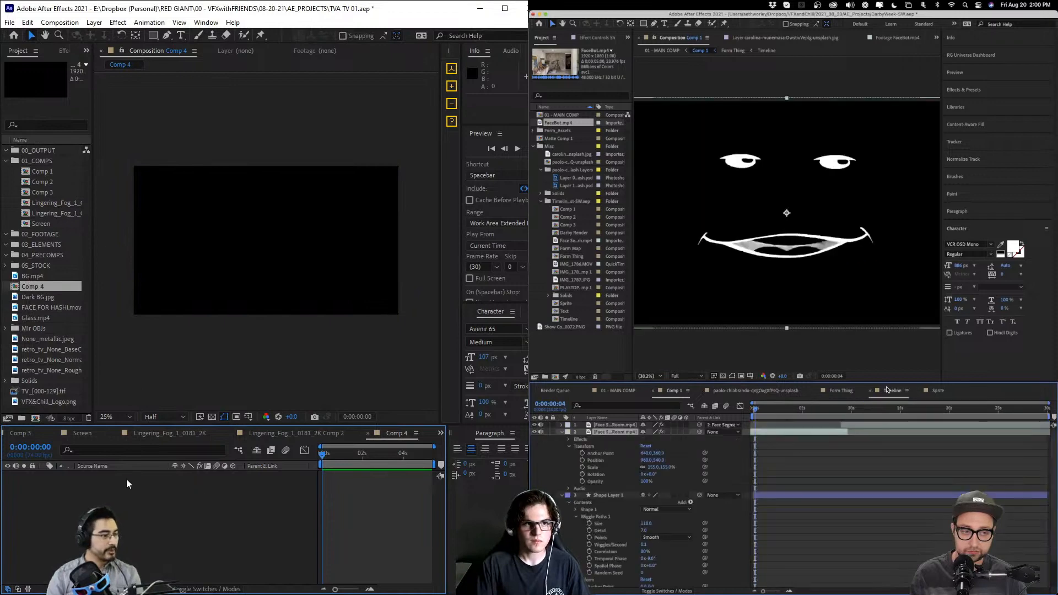
- Add a full-frame orange solid to Comp 4, and preview the dotted HEY text on the TV in 01 - MAIN COMP
left_click(94, 23)
mouse_move(104, 35)
left_click(325, 48)
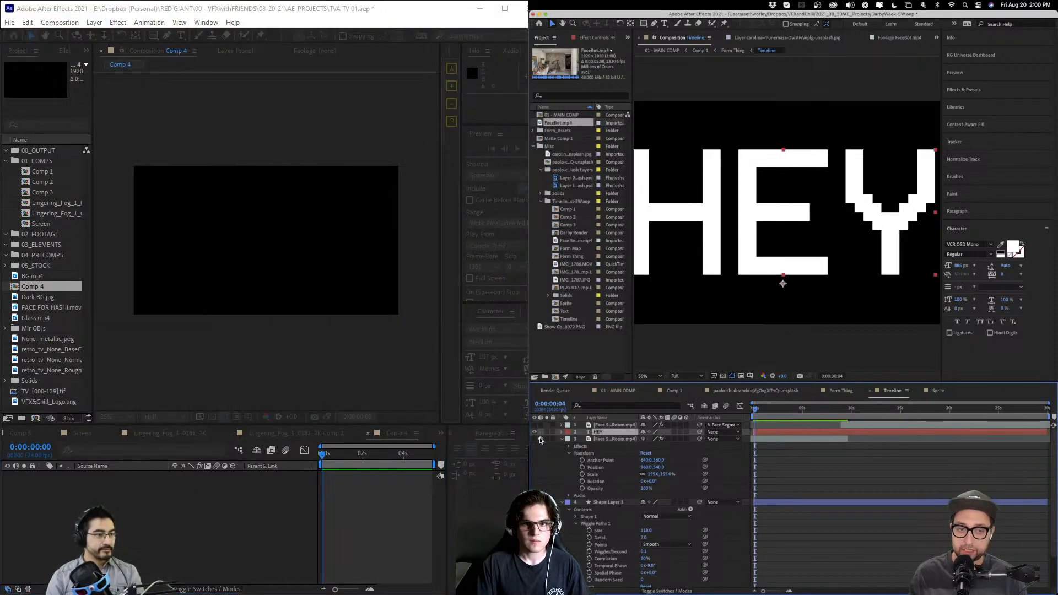
key("shift+slash")
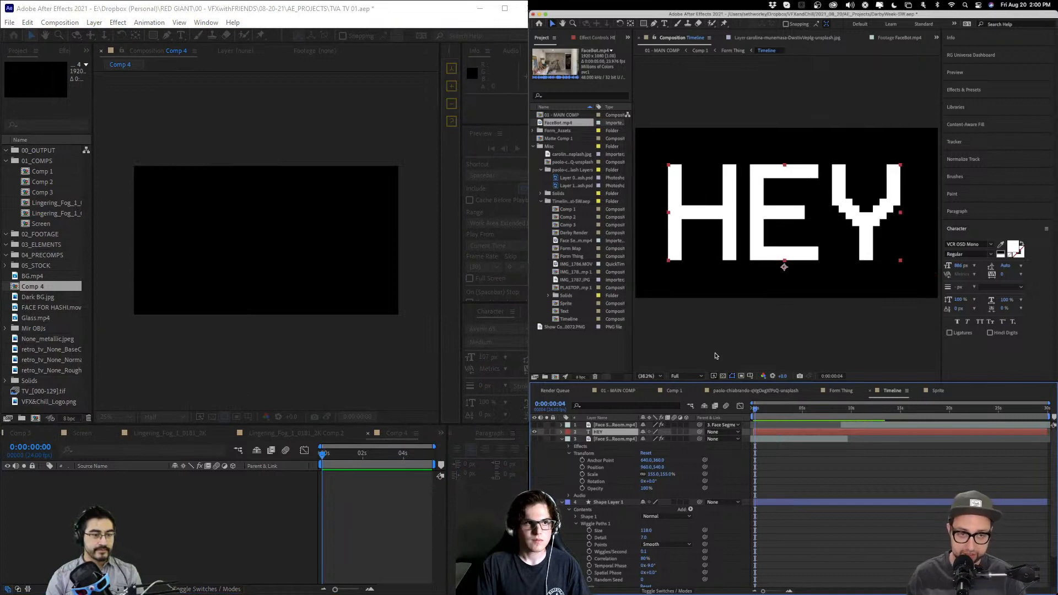
left_click(614, 391)
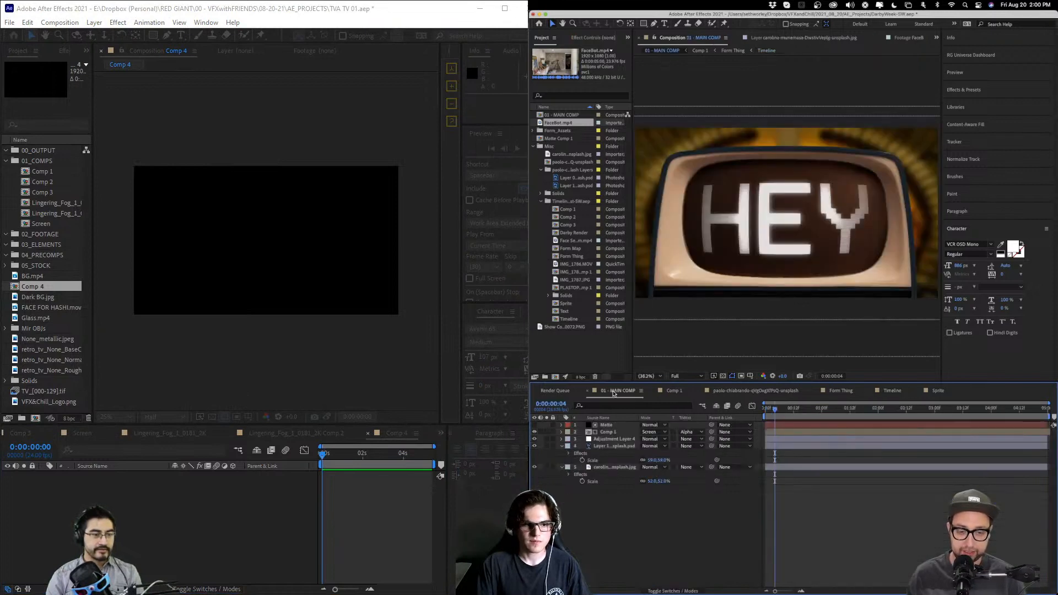
key("Return")
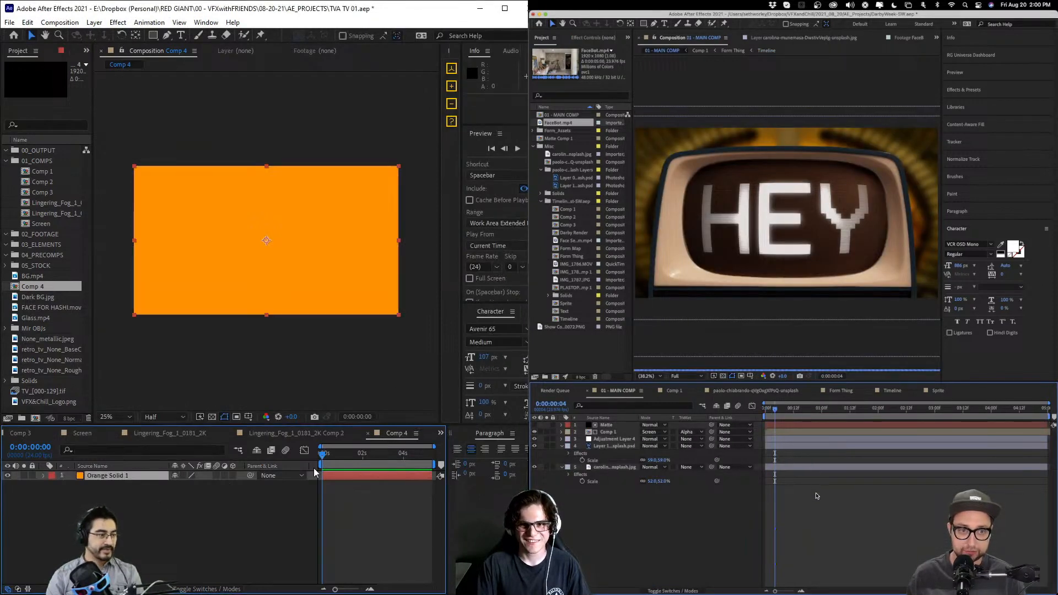
- Rename the composition holding the orange solid to Orange and go back to Comp 3
key("ctrl+k")
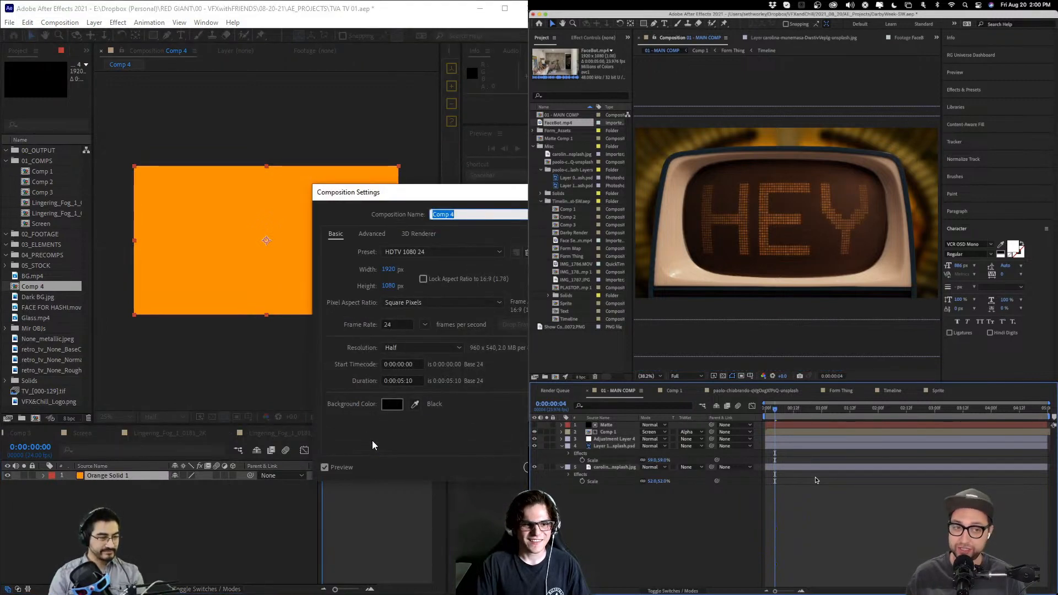
type("Orange")
key("Return")
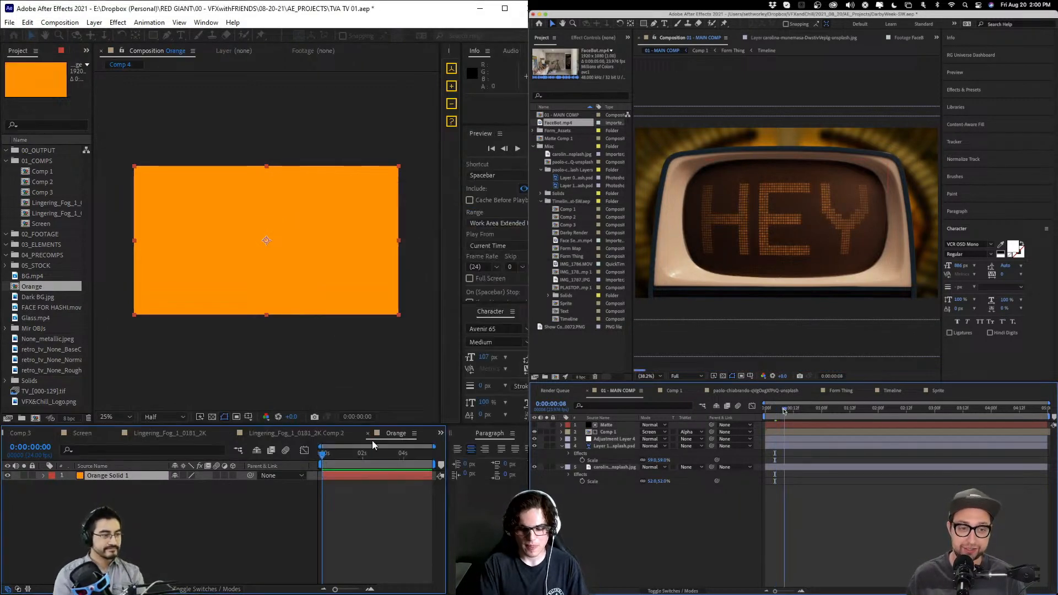
left_click(36, 435)
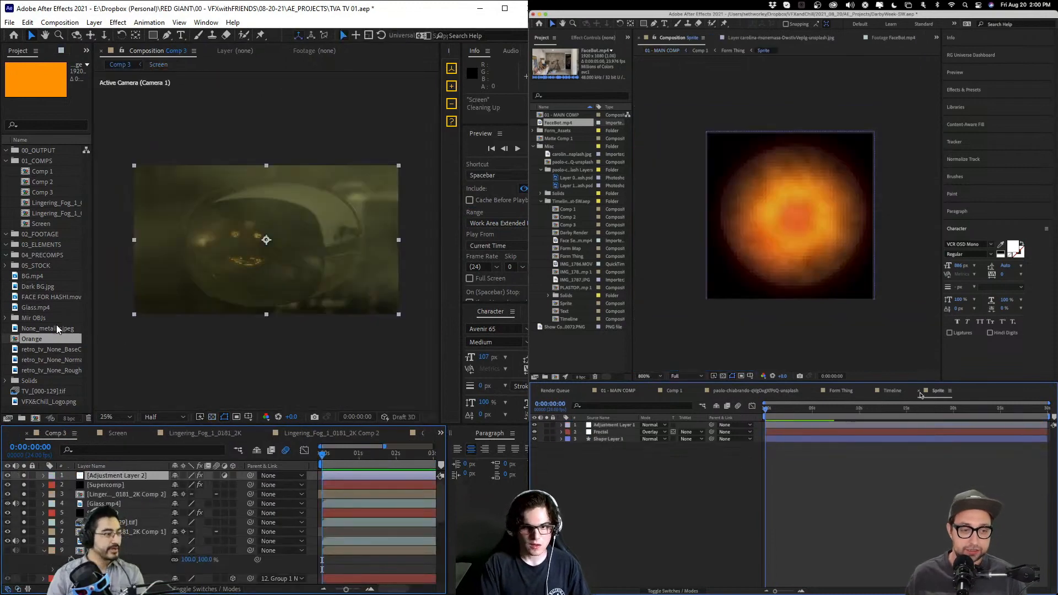
- Add the Orange composition below the TV layers in Comp 3, and return to the Timeline composition after checking HEY on the TV
left_click(918, 391)
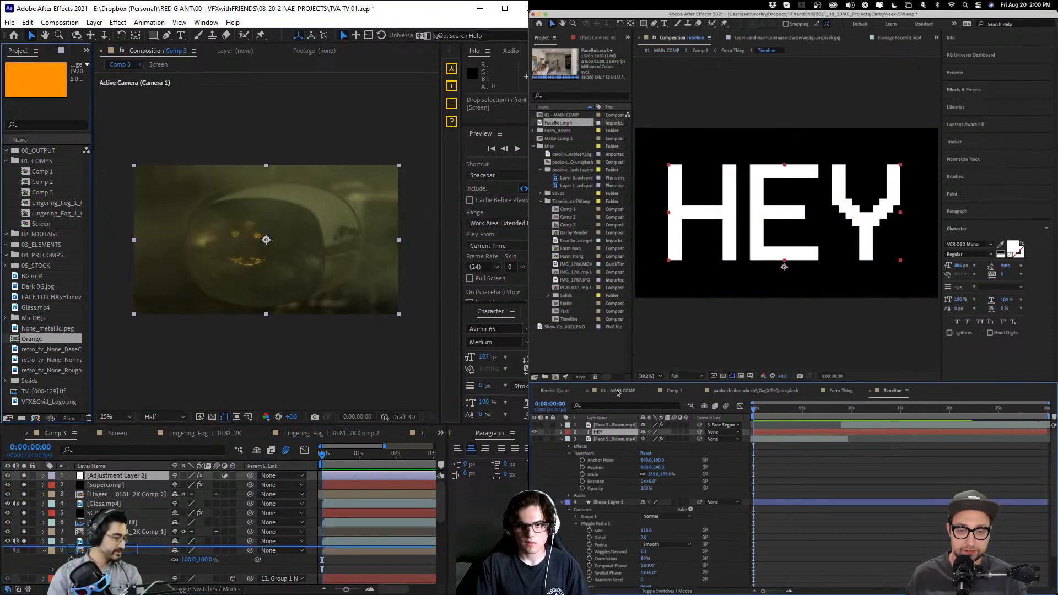
left_click(617, 390)
key("ctrl+d")
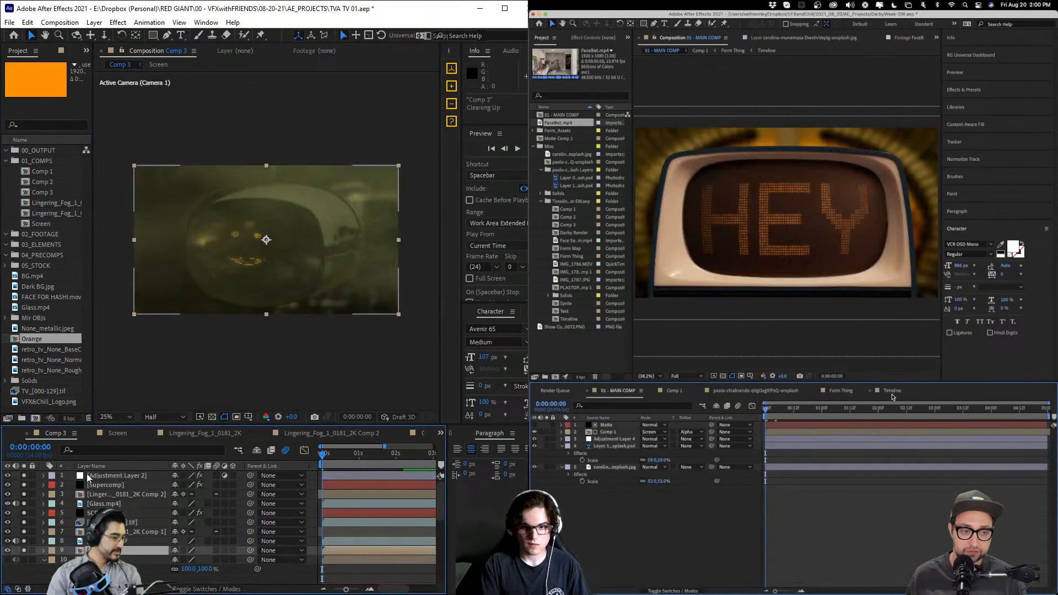
left_click(892, 391)
left_click(104, 485)
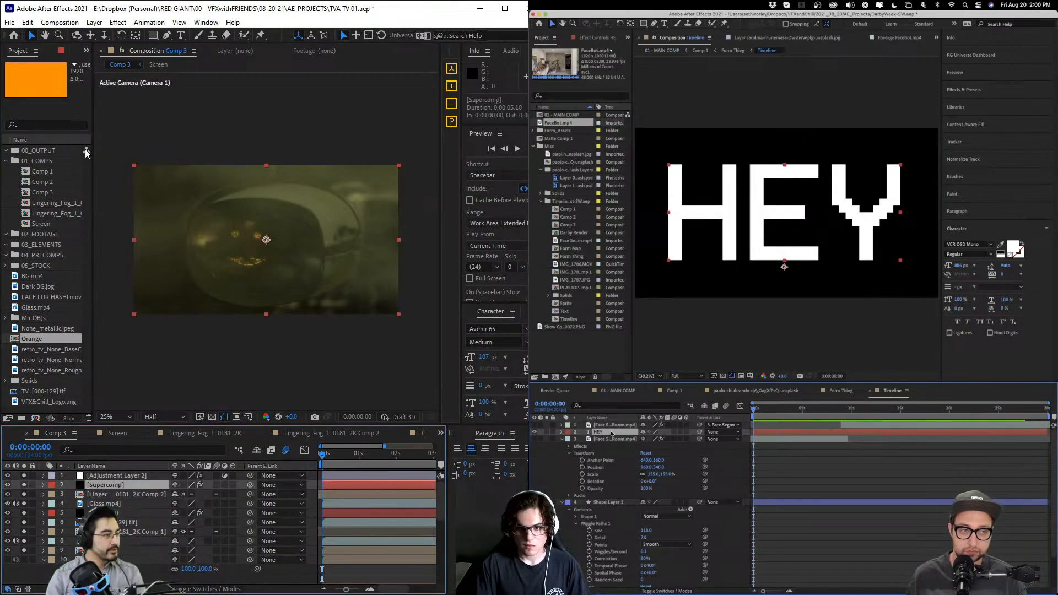
- Search the effects and presets for "colori" with the HEY layer selected
left_click(962, 90)
left_click(974, 103)
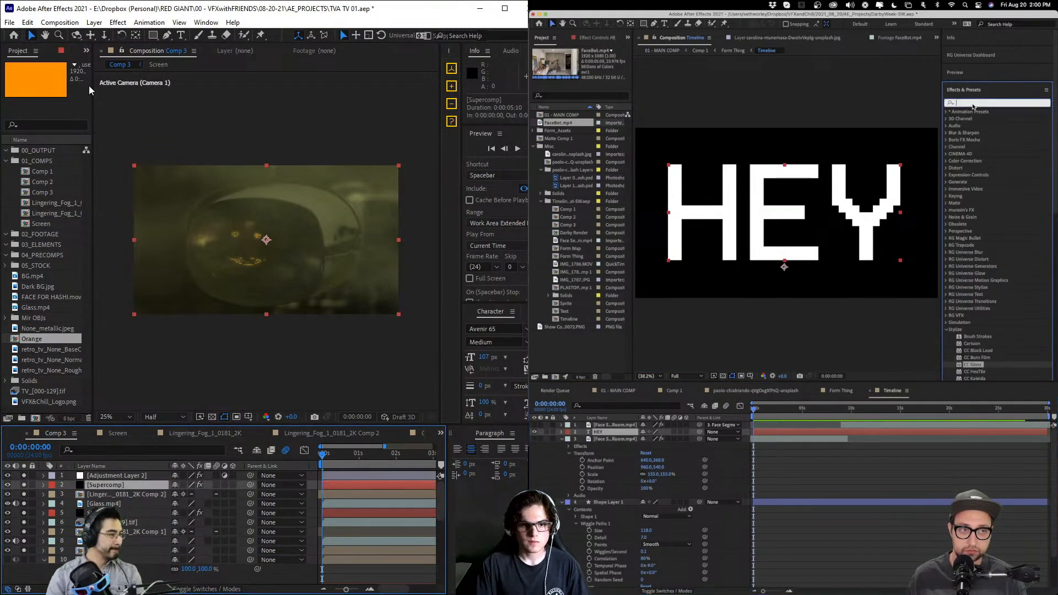
type("colori")
- Add the Orange source layer to Supercomp and place it directly below TV_[000-129].tif
left_click_drag(93, 86, 173, 92)
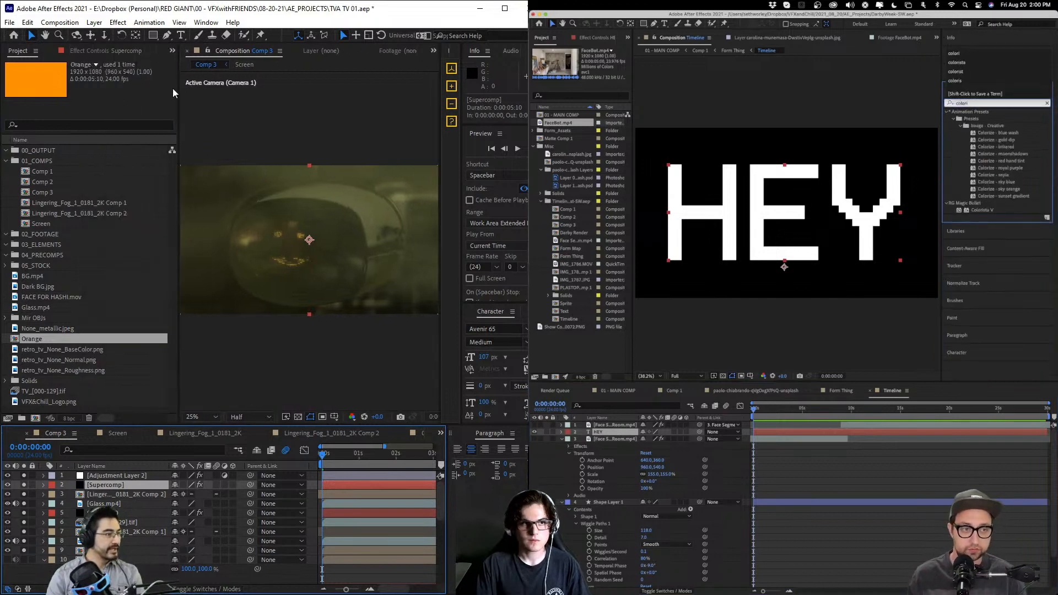
left_click(125, 50)
left_click(80, 113)
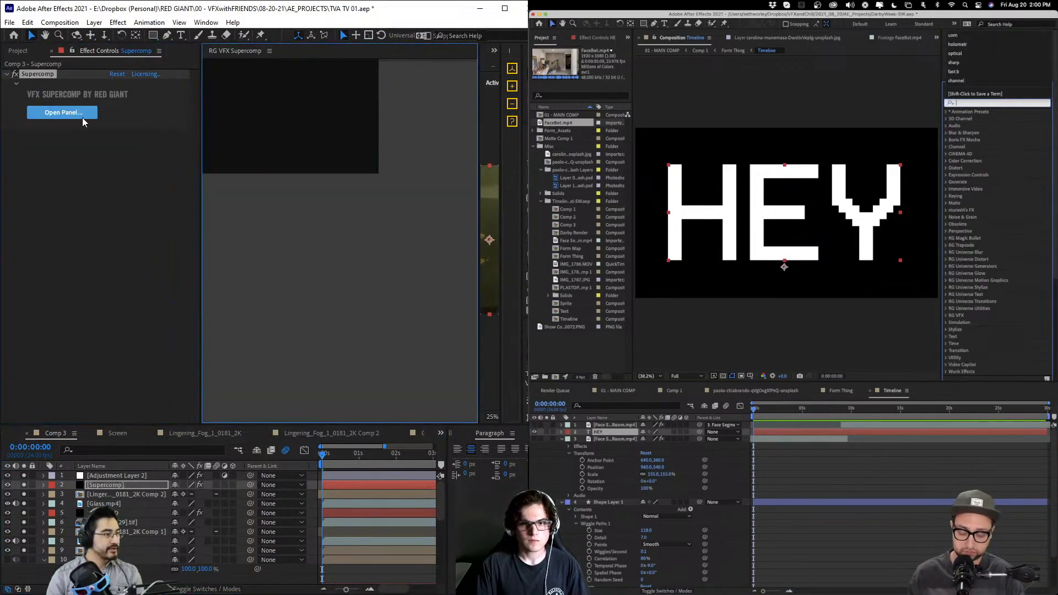
scroll(1005, 255, "down", 5)
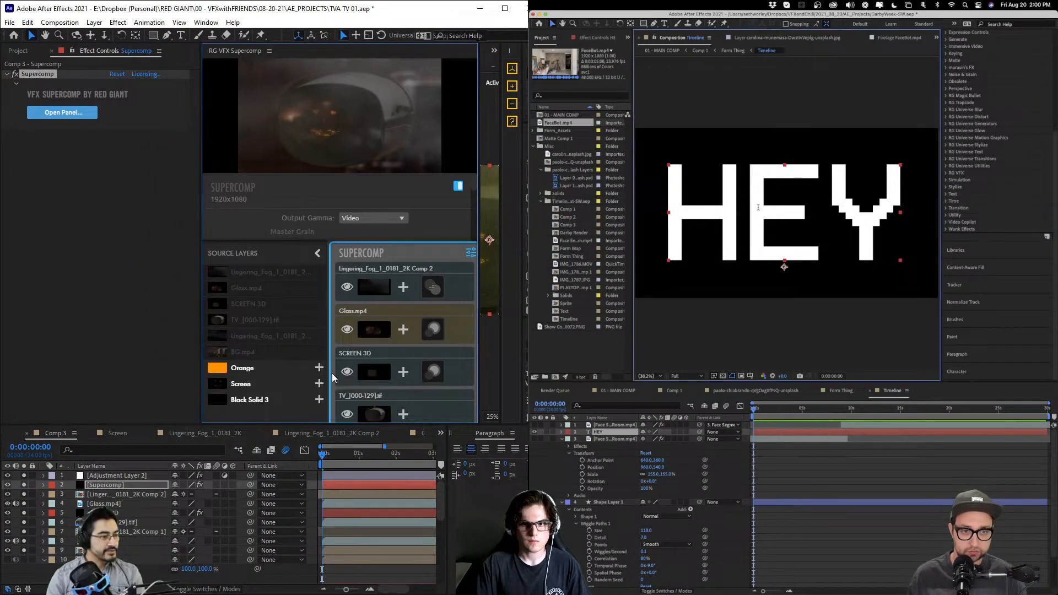
left_click(318, 368)
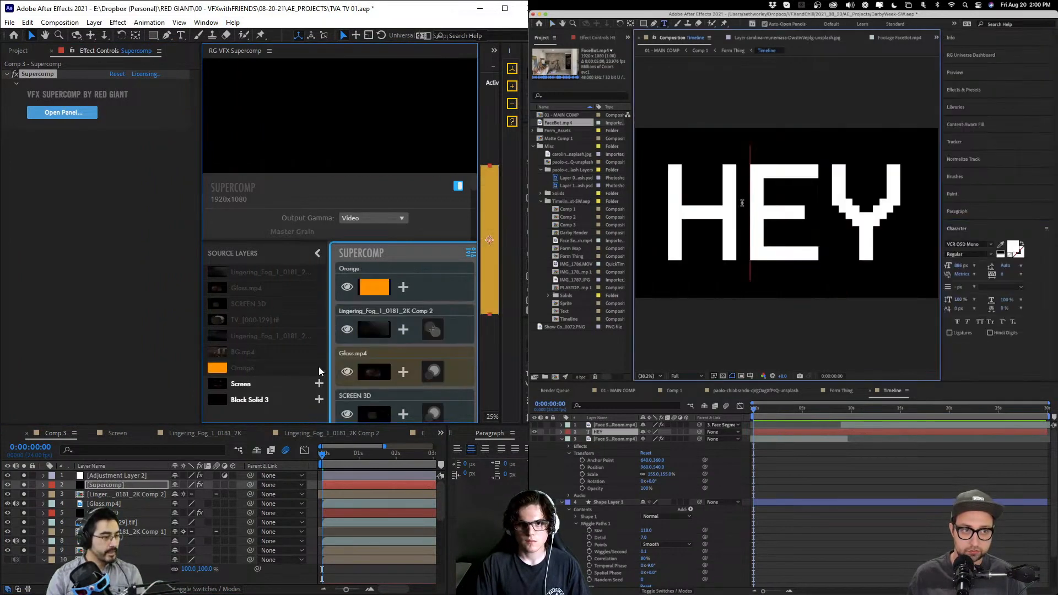
left_click_drag(375, 286, 411, 350)
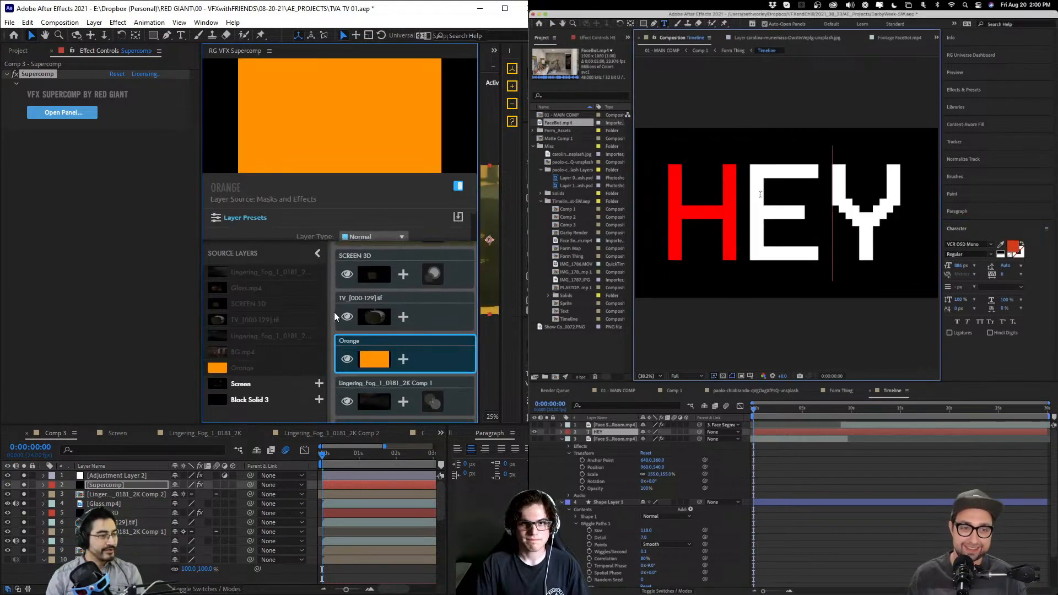
- Scale the Orange layer in Comp 3 down vertically into a horizontal band behind the TV
left_click_drag(478, 195, 284, 196)
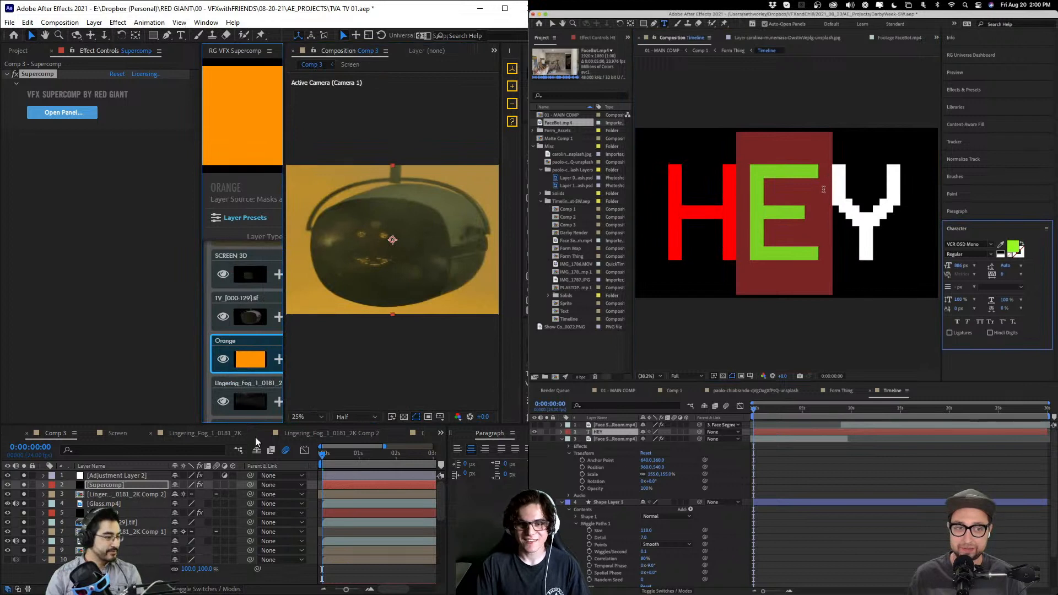
left_click(128, 549)
left_click_drag(391, 167, 422, 222)
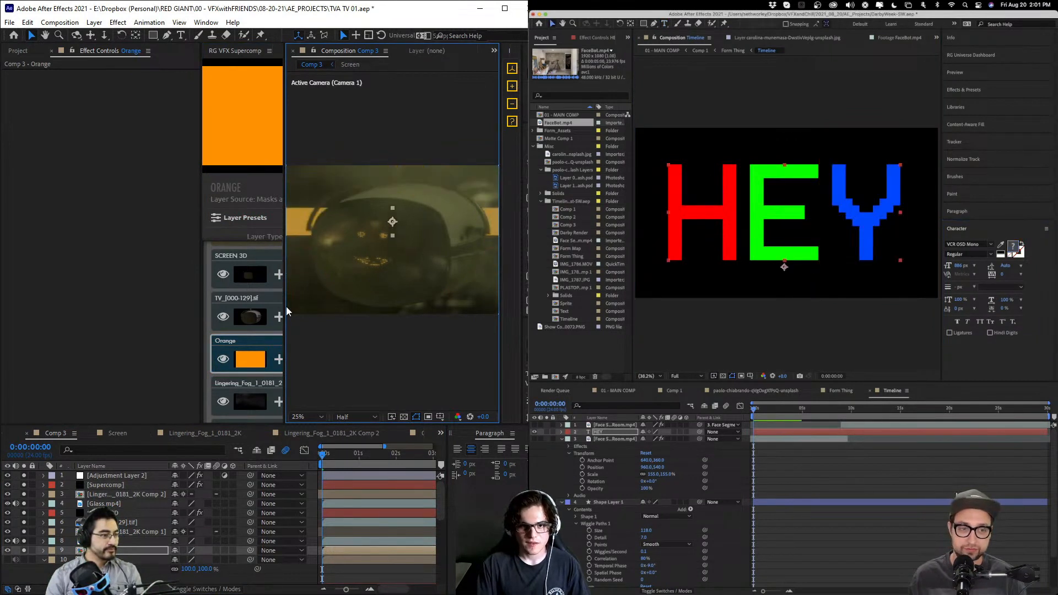
- Add an Optical Glow effect to the Orange layer in Supercomp and make room to see its settings
left_click_drag(285, 363, 349, 363)
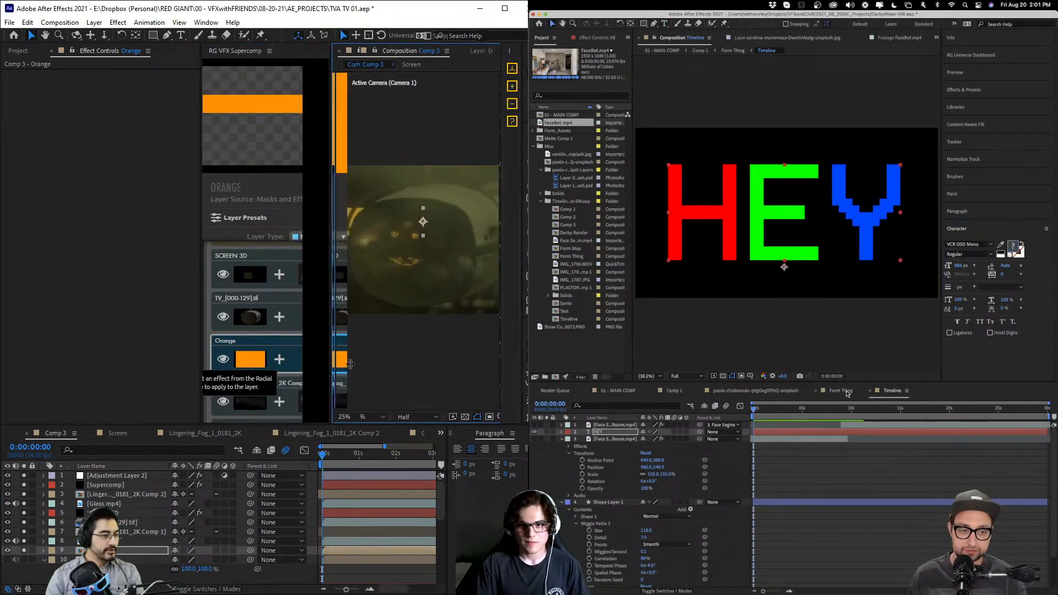
left_click(280, 356)
left_click(220, 380)
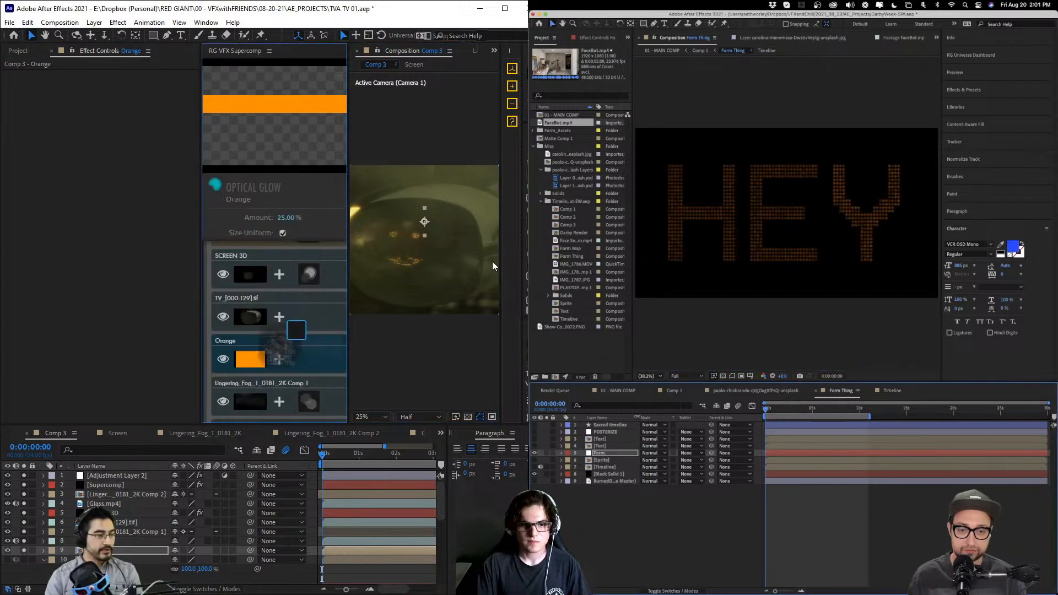
left_click_drag(347, 244, 282, 251)
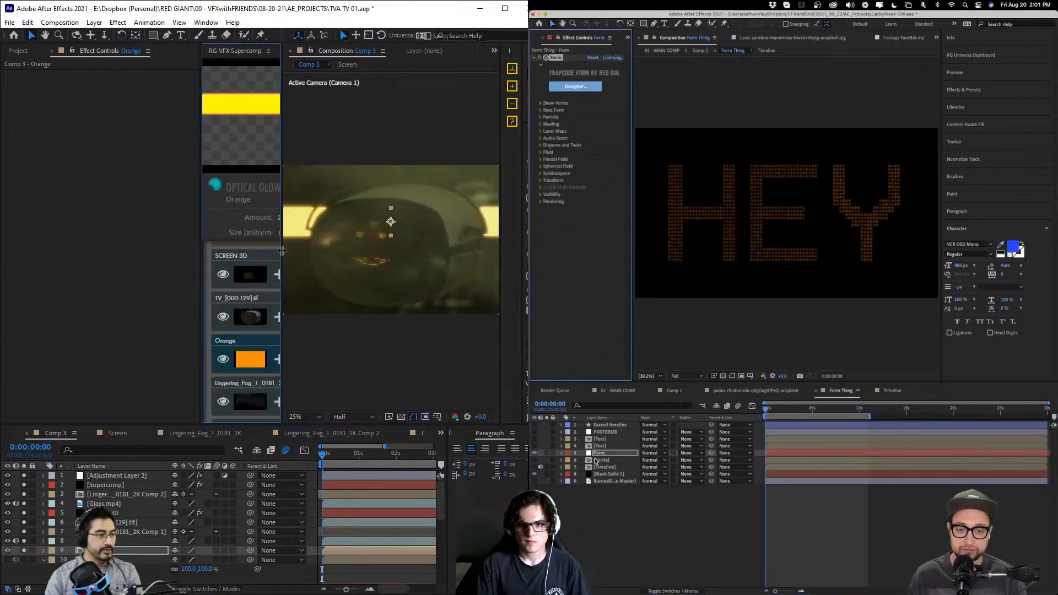
left_click_drag(199, 149, 55, 150)
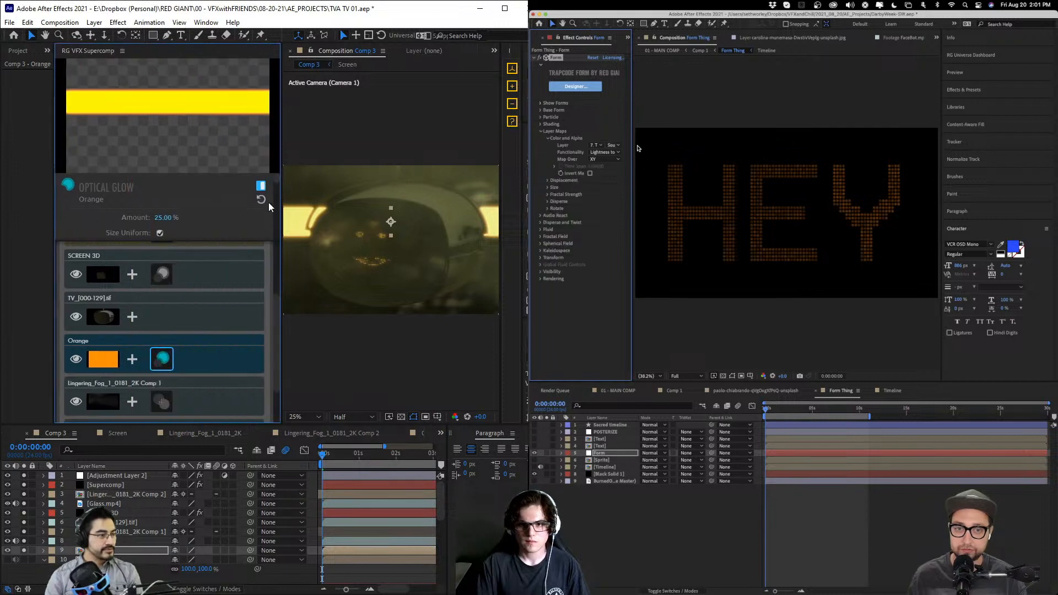
- Review the Optical Glow settings of the Orange layer and raise the glow size to 218.30
scroll(276, 188, "down", 3)
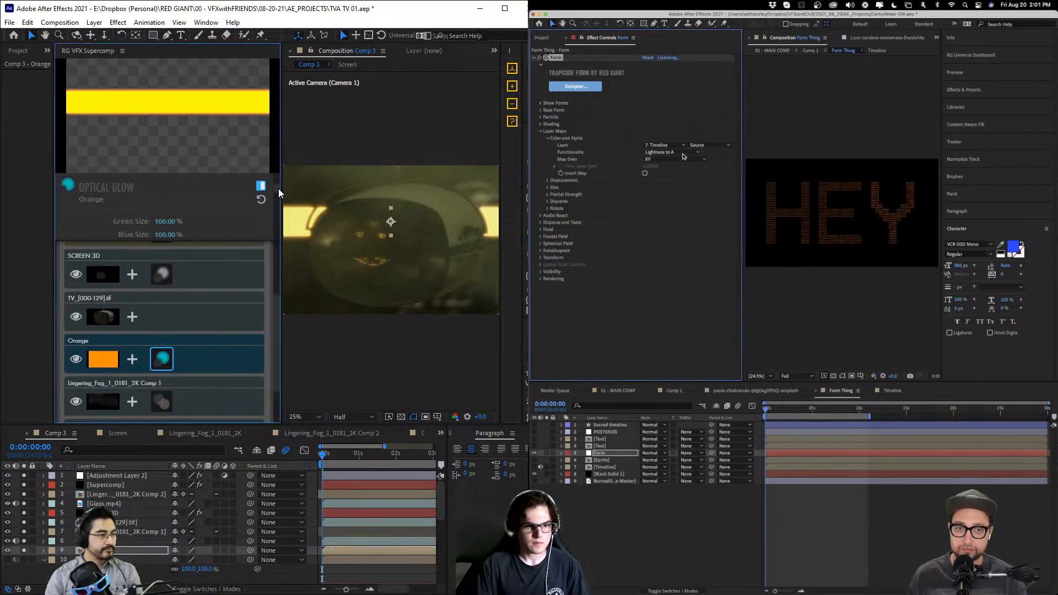
left_click_drag(254, 243, 241, 329)
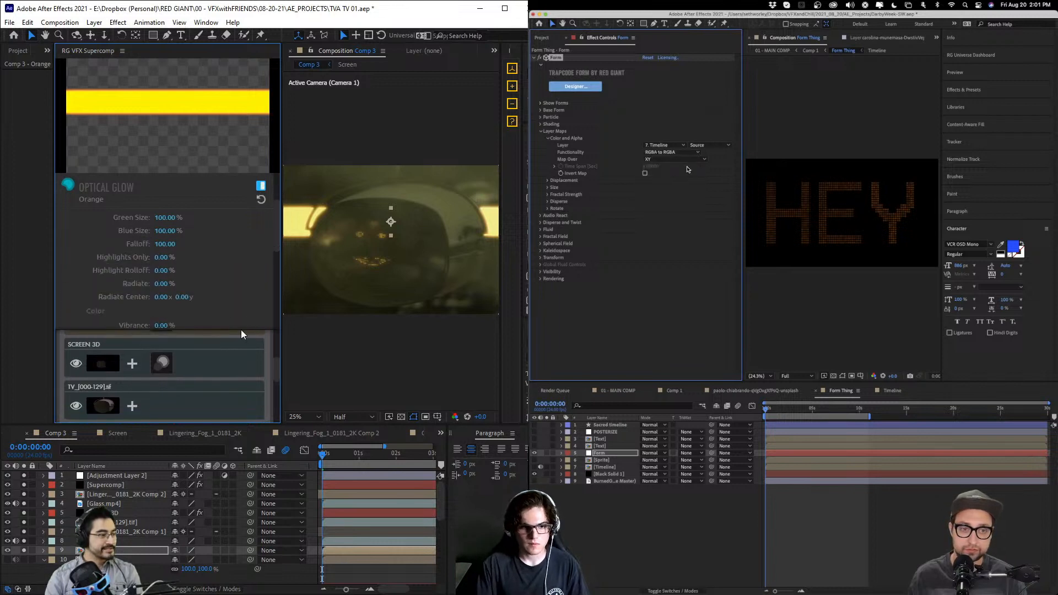
scroll(210, 305, "down", 5)
scroll(192, 263, "down", 2)
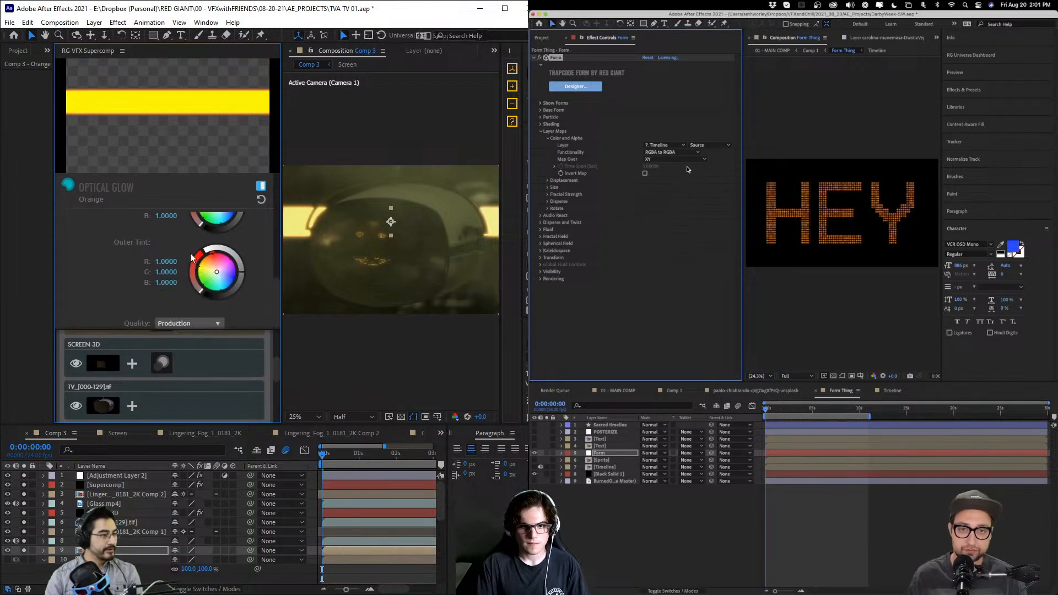
scroll(193, 256, "up", 5)
- Set the Form particle type to Sprite Colorize and check the coloured HEY dots in 01 - MAIN COMP
left_click(540, 117)
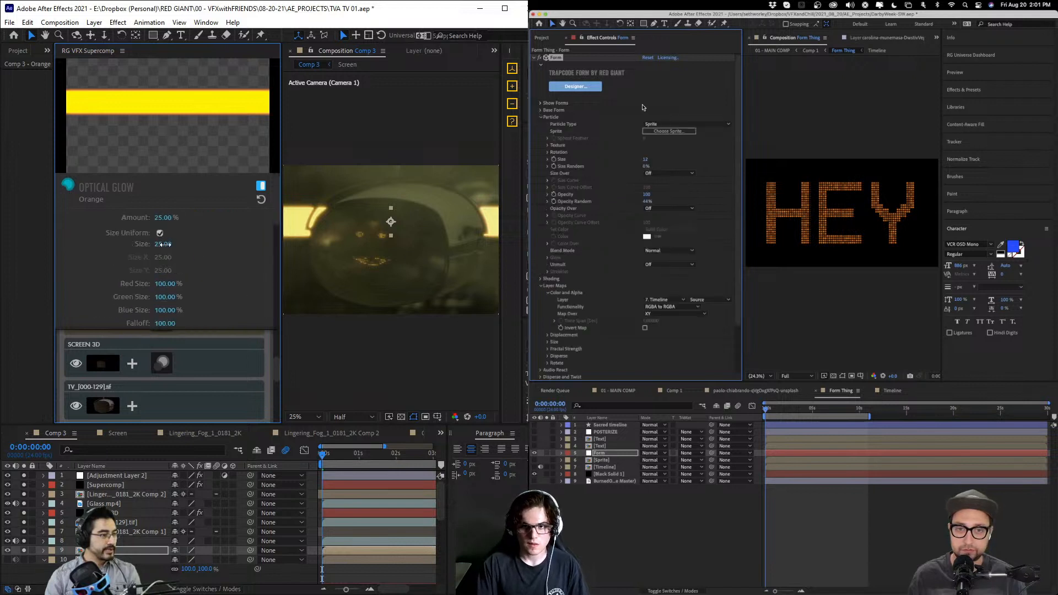
left_click(697, 123)
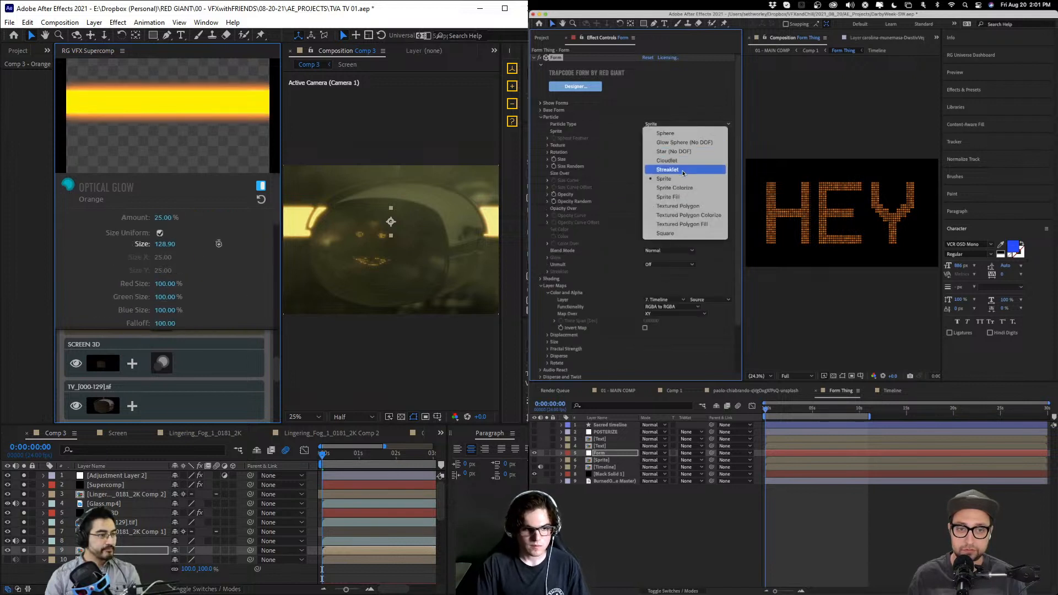
left_click(679, 190)
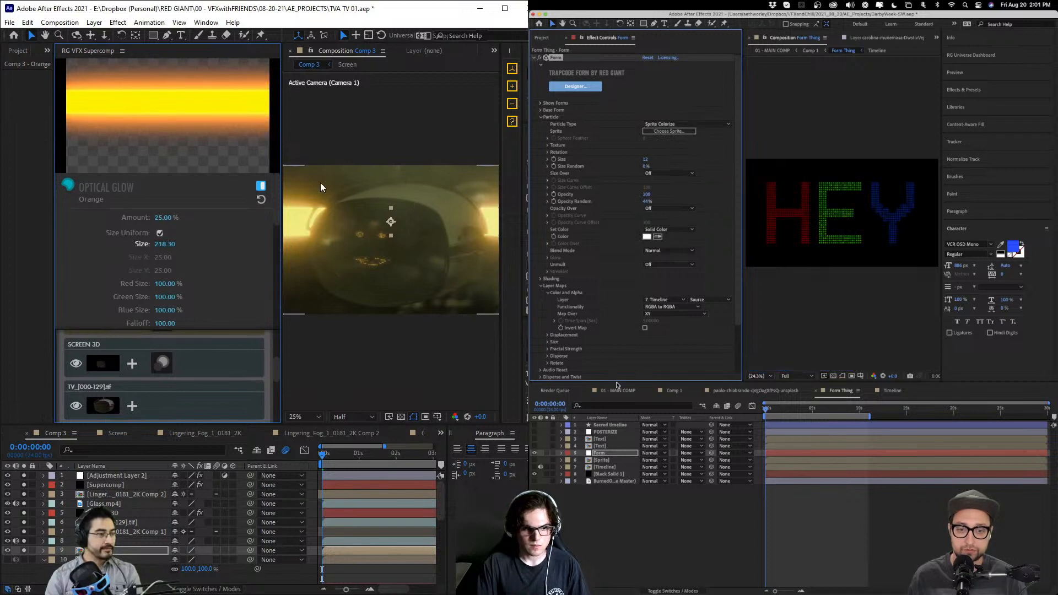
left_click(618, 390)
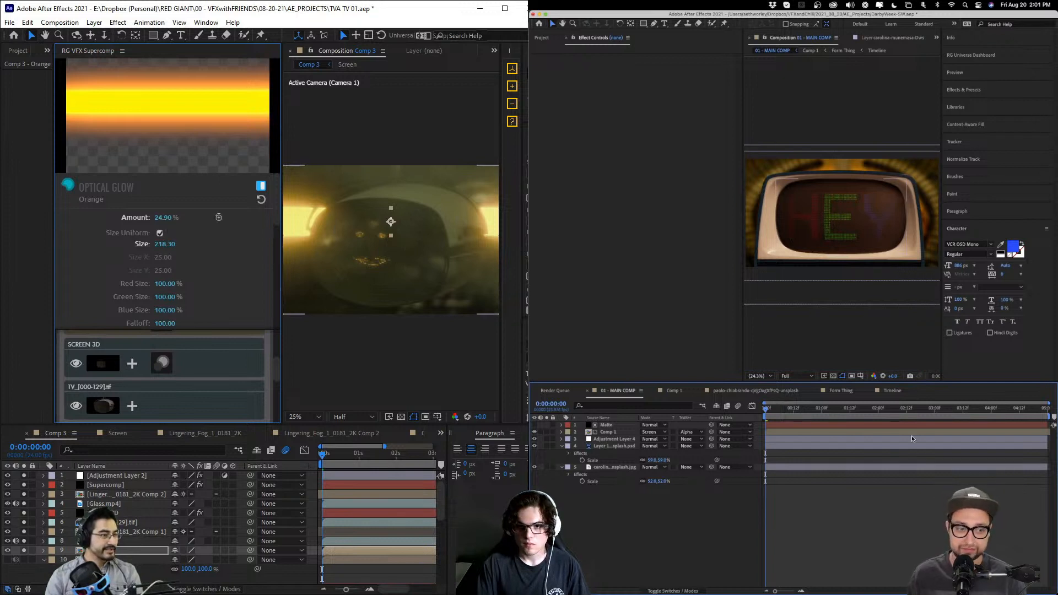
left_click(894, 391)
- Reduce the Optical Glow amount on the Orange layer to 2.60% and inspect the band beside the TV
left_click_drag(163, 218, 131, 218)
left_click(542, 38)
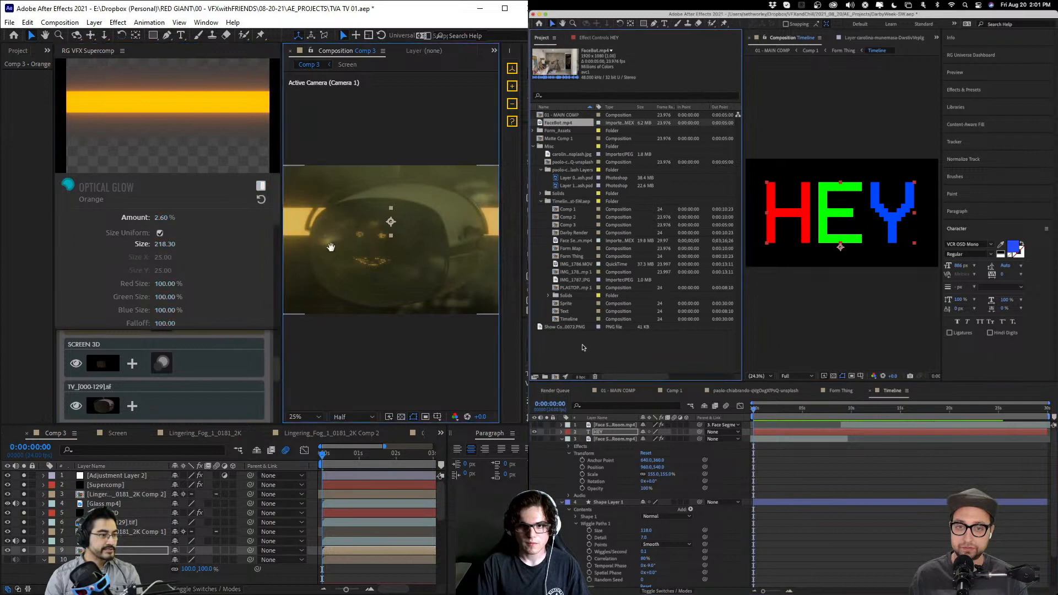
left_click_drag(307, 228, 390, 226)
left_click_drag(462, 221, 509, 254)
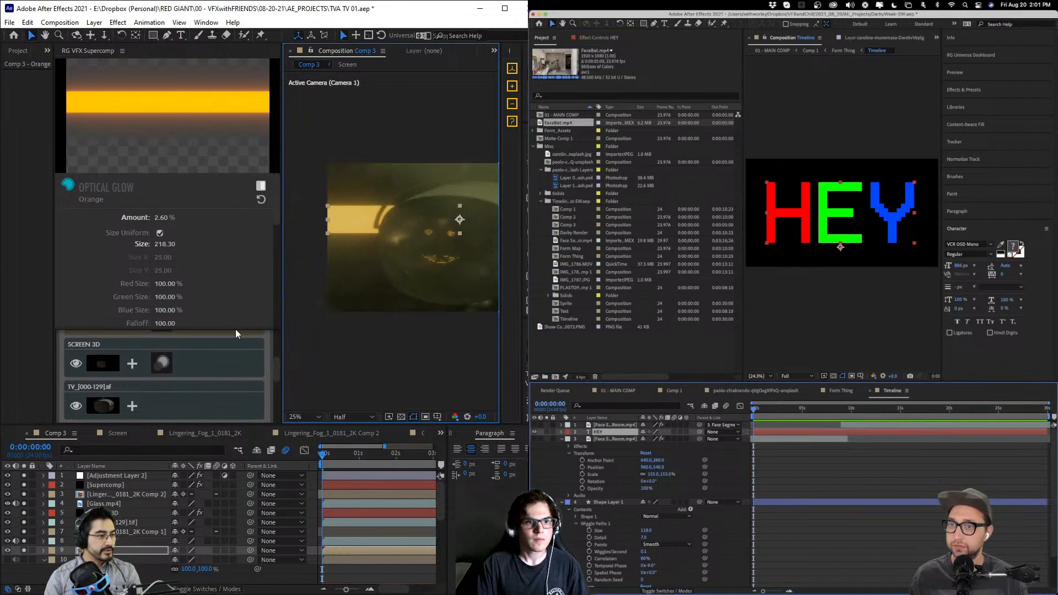
- Open the Blur Behind settings of Lingering_Fog_1_0181_2K Comp 2 and compare the orange band's edge with the effect off and on
scroll(146, 390, "down", 2)
scroll(145, 391, "down", 1)
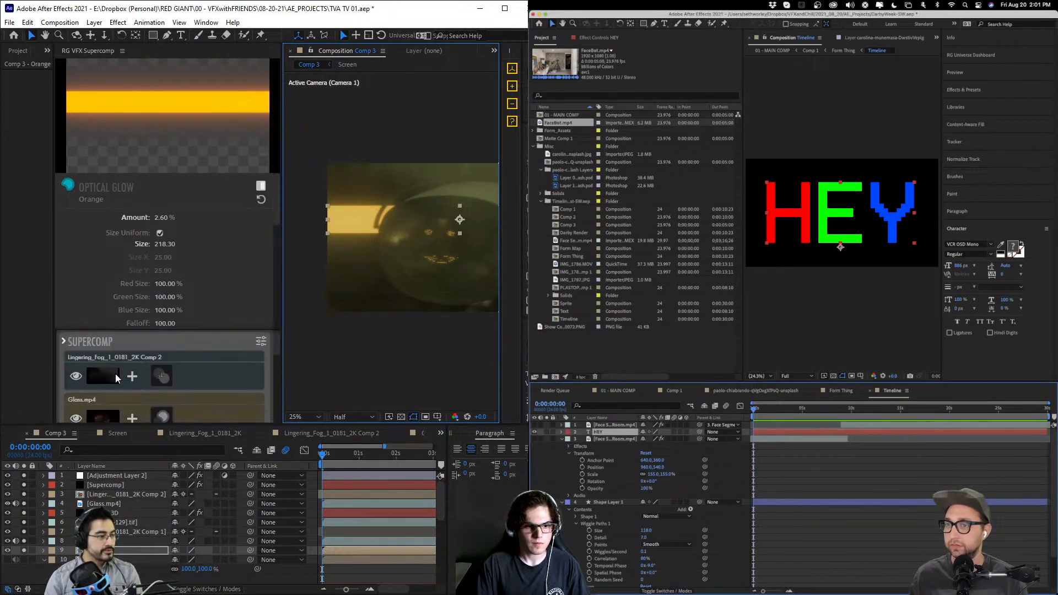
left_click(115, 374)
left_click(161, 377)
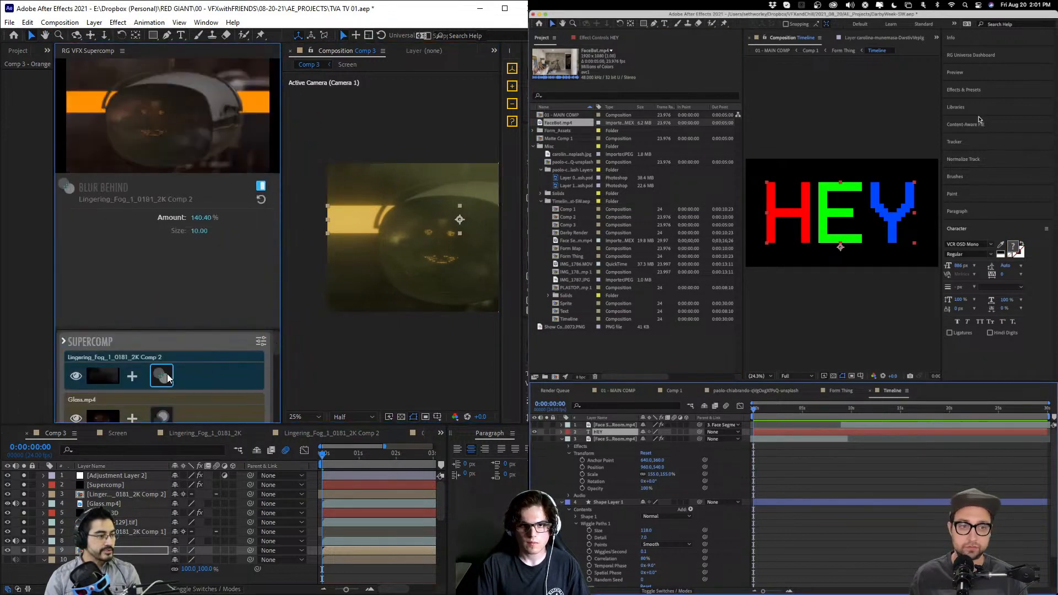
scroll(368, 230, "up", 4)
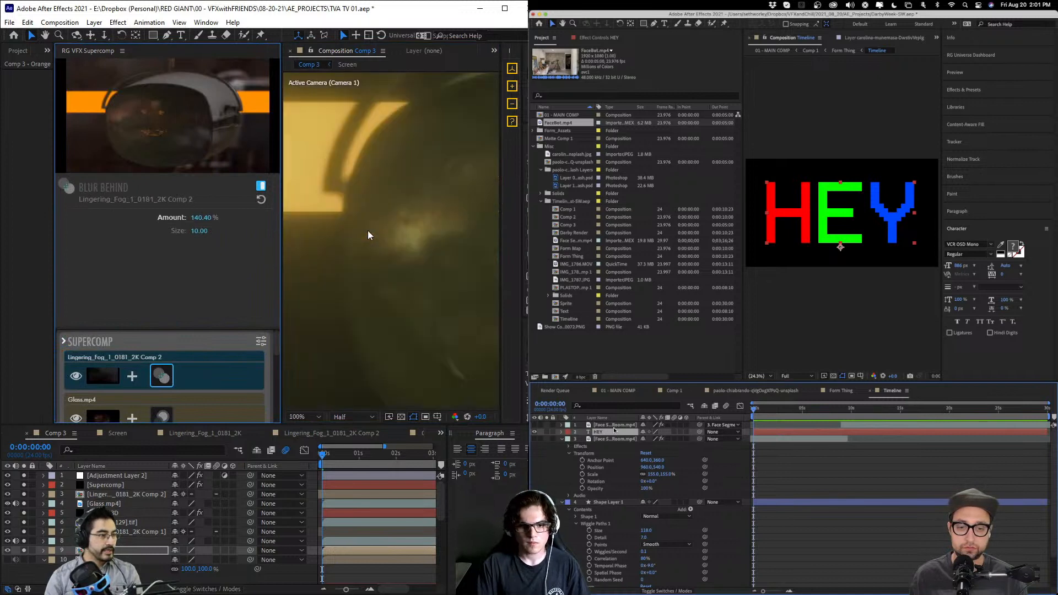
left_click_drag(366, 217, 493, 252)
left_click(261, 186)
left_click(261, 186)
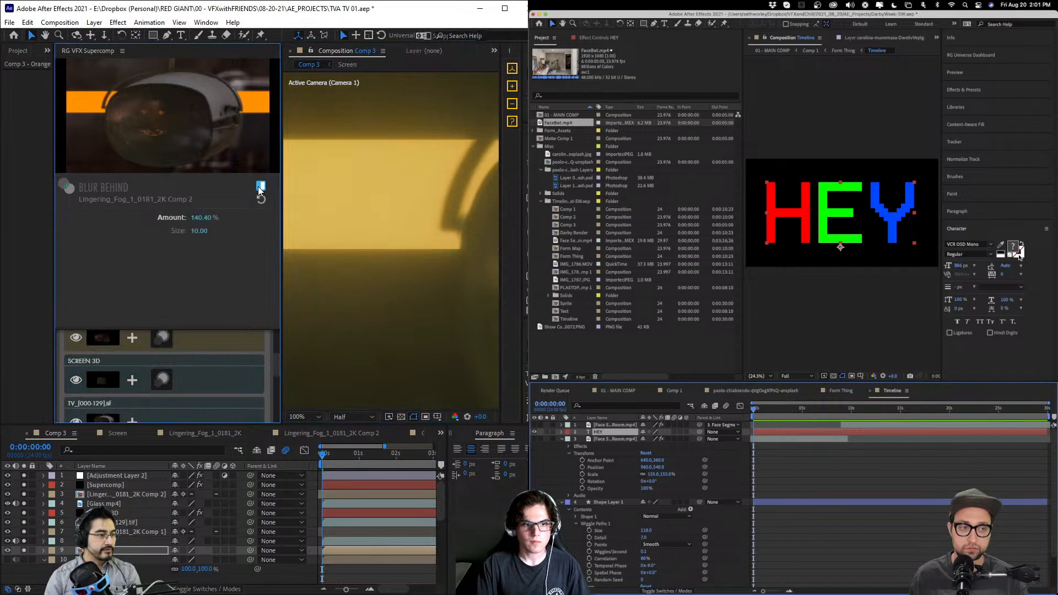
scroll(435, 227, "down", 2)
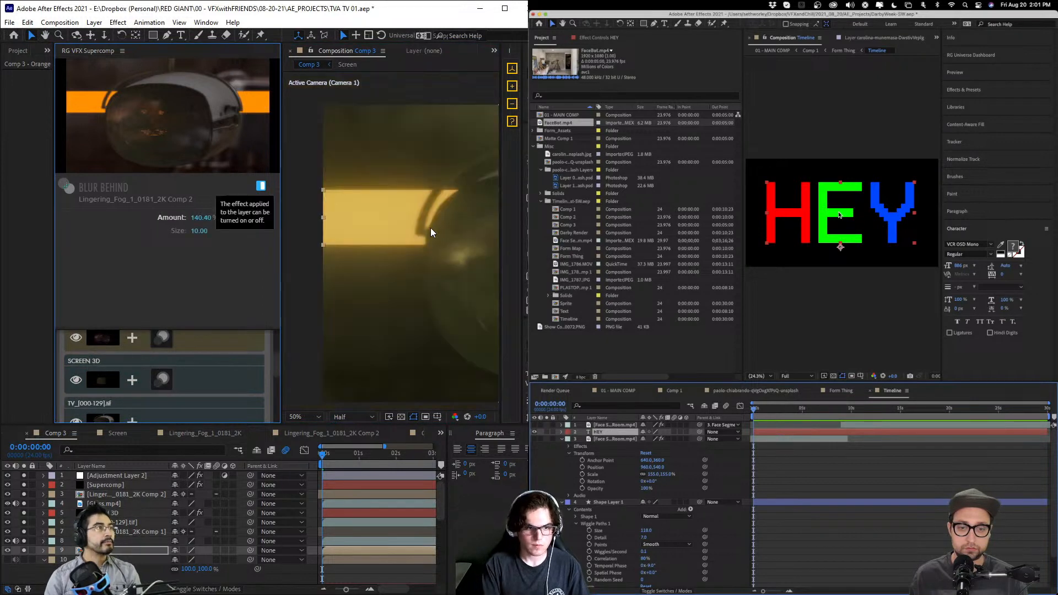
- Hide the HEY layer and show both face layers in Timeline, and raise Blur Behind to amount 500% and size 38.80
left_click(534, 432)
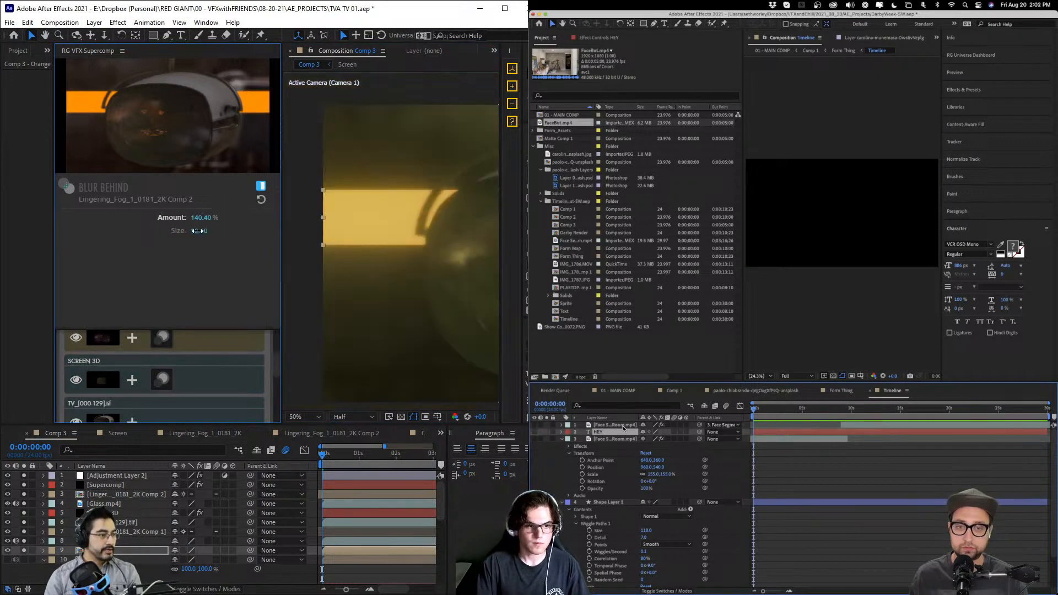
left_click(534, 440)
left_click_drag(199, 231, 283, 217)
left_click(534, 425)
left_click_drag(486, 217, 524, 217)
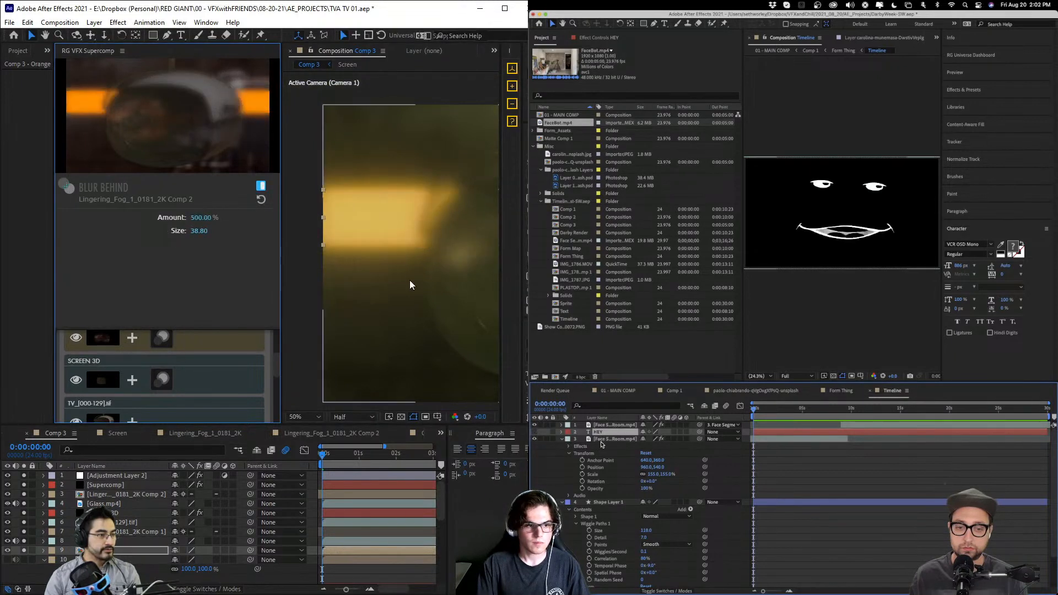
- Compare the whole TV scene with the strong Blur Behind effect off and on
scroll(421, 263, "down", 2)
scroll(444, 263, "up", 1)
left_click_drag(444, 281, 395, 279)
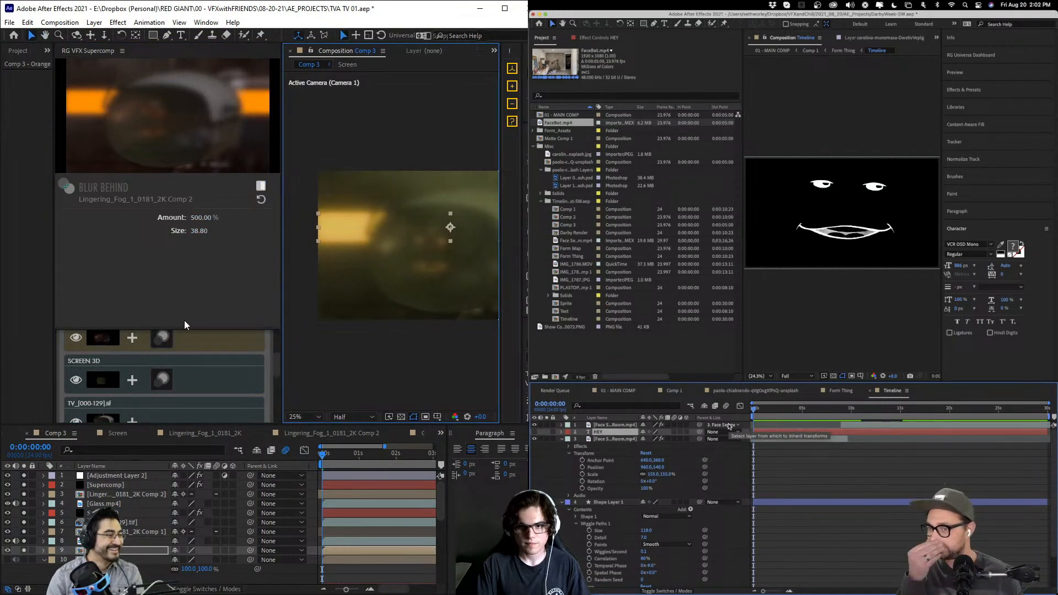
scroll(197, 353, "up", 3)
- Lower Blur Behind to amount 132.60% and size 12.00, and expand the RG Universe Generators effects in the other project
left_click(200, 255)
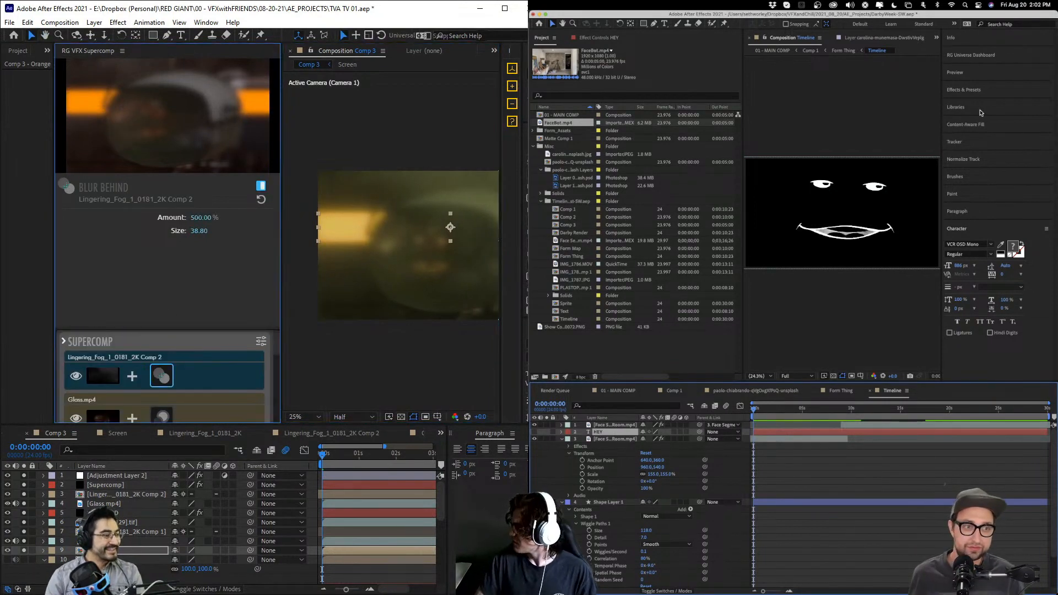
left_click(971, 92)
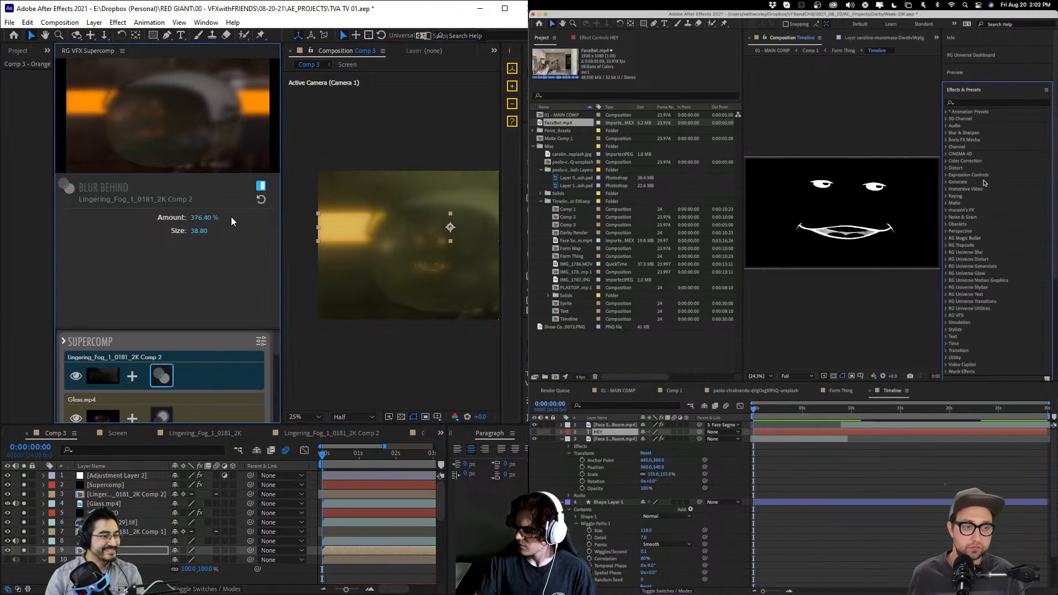
mouse_move(198, 218)
left_mouse_down()
mouse_move(147, 217)
mouse_move(184, 231)
mouse_move(187, 218)
mouse_move(157, 218)
mouse_move(191, 222)
left_mouse_up()
left_click(946, 267)
scroll(444, 253, "up", 3)
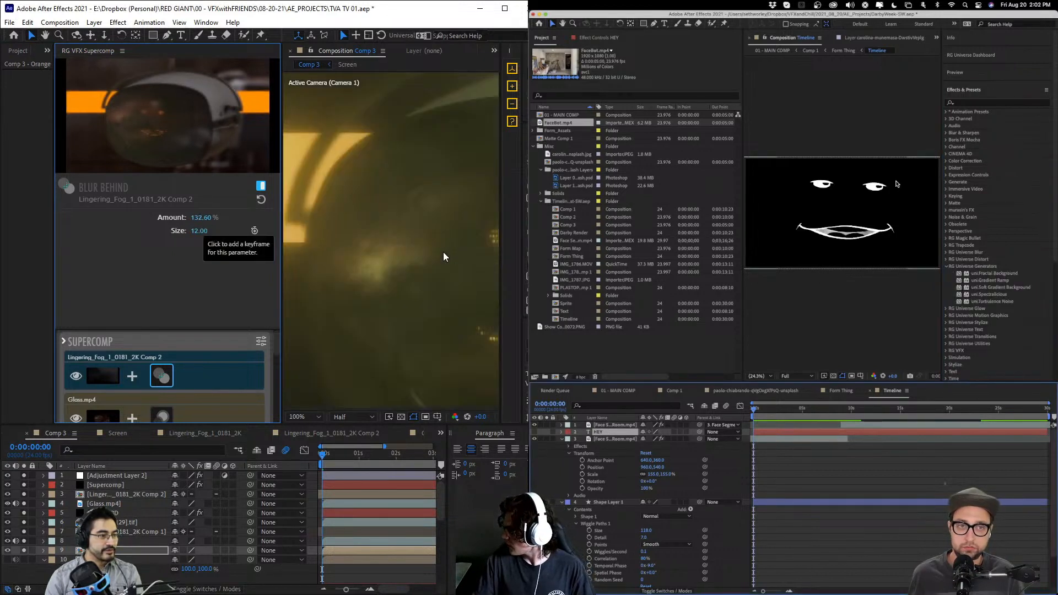
- Turn off solo for the Supercomp layer and Adjustment Layer 2 in Comp 3 to examine the TV scene without them
scroll(443, 253, "down", 1)
left_click_drag(407, 241, 504, 252)
left_click_drag(453, 290, 372, 256)
left_click(675, 390)
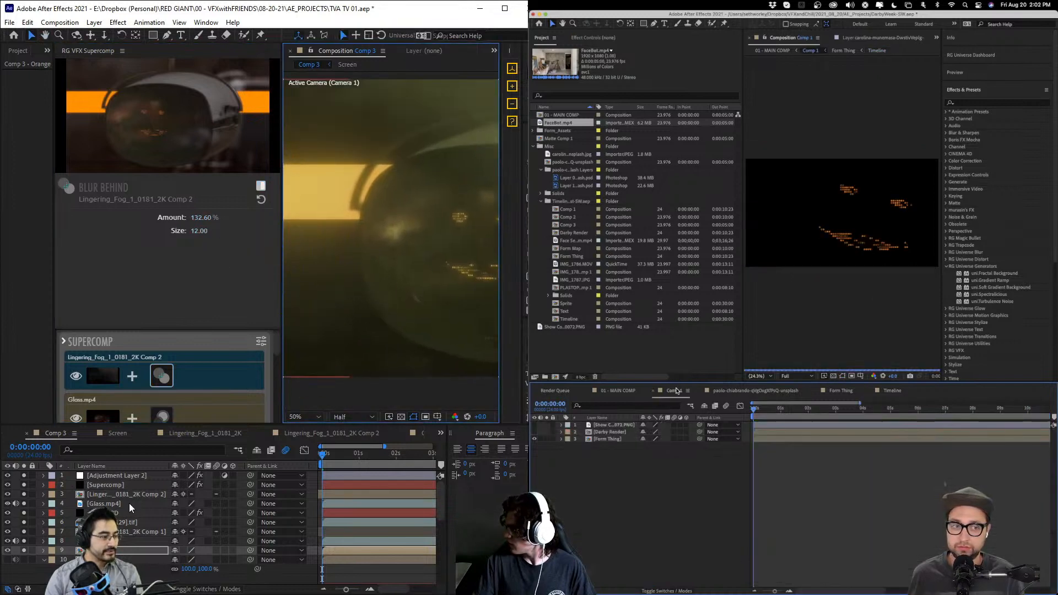
left_click(23, 486)
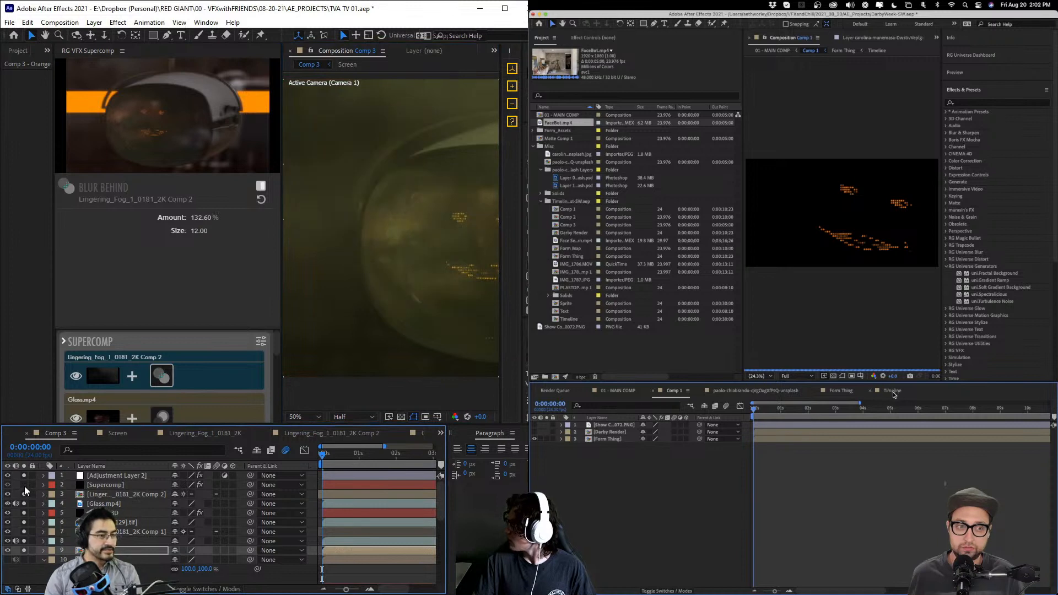
left_click(22, 474)
- Return to the Timeline composition in the other project and collapse the lower face layer's properties
left_click(891, 391)
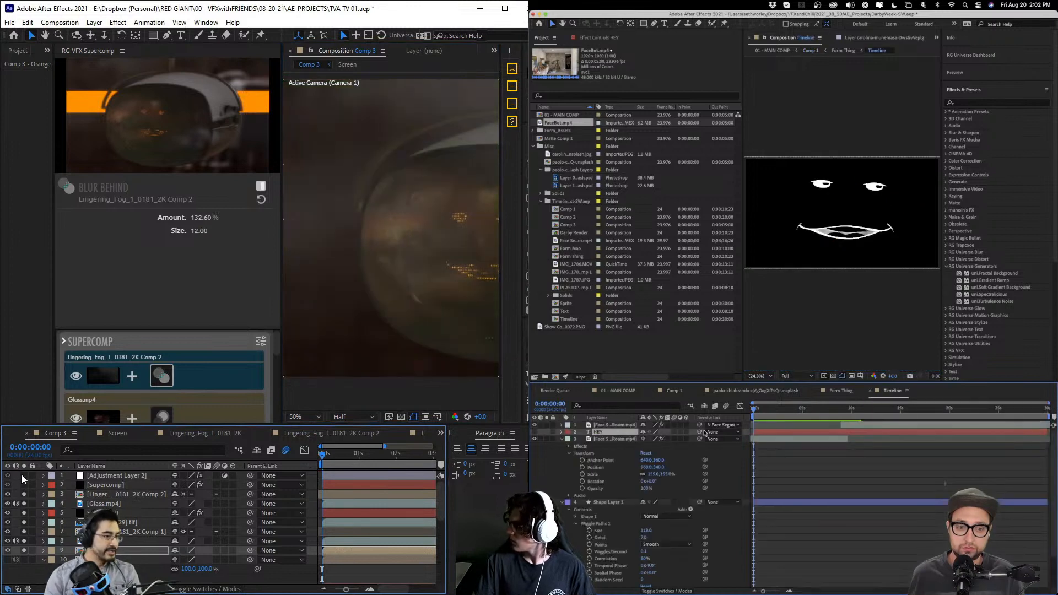
scroll(437, 270, "down", 3)
scroll(442, 270, "up", 3)
left_click(562, 439)
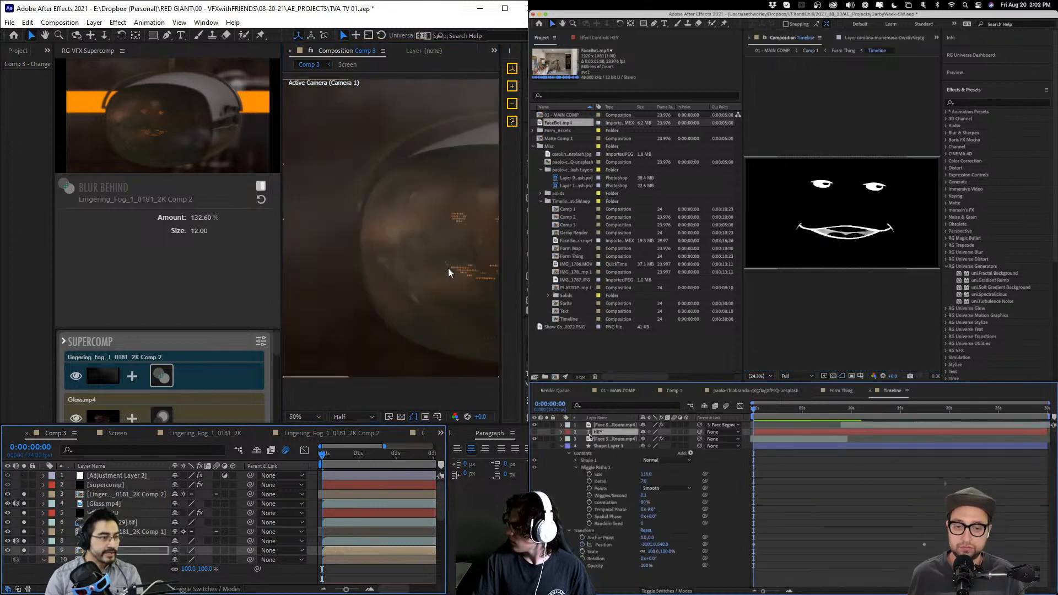
- Widen the Comp 3 viewer, restore solo on Supercomp and Adjustment Layer 2, and show the other project's effect settings
left_click_drag(448, 268, 261, 264)
left_click_drag(410, 264, 447, 261)
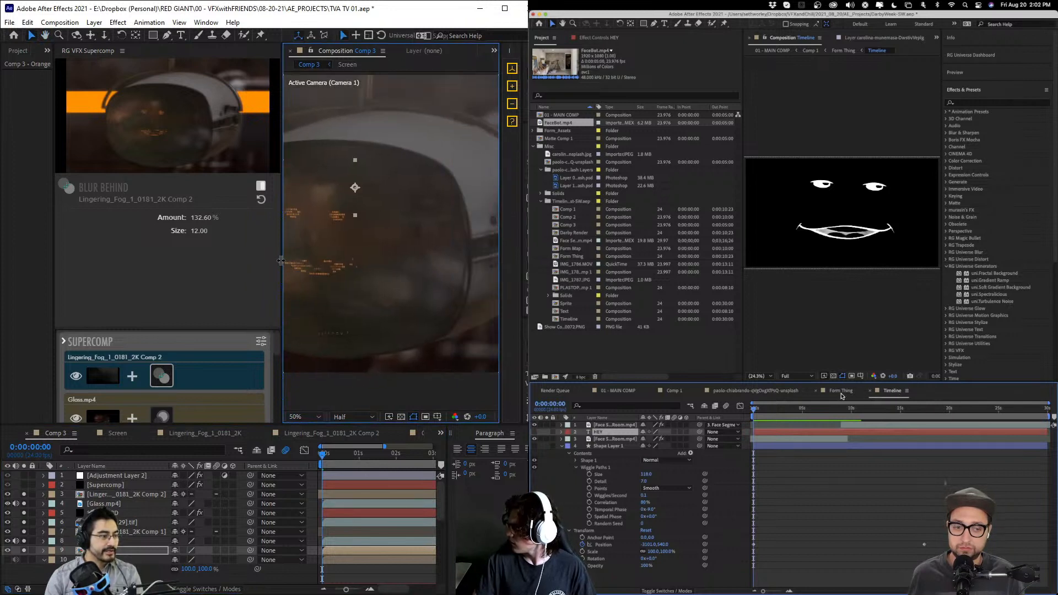
left_click_drag(280, 261, 119, 261)
left_click_drag(331, 263, 470, 288)
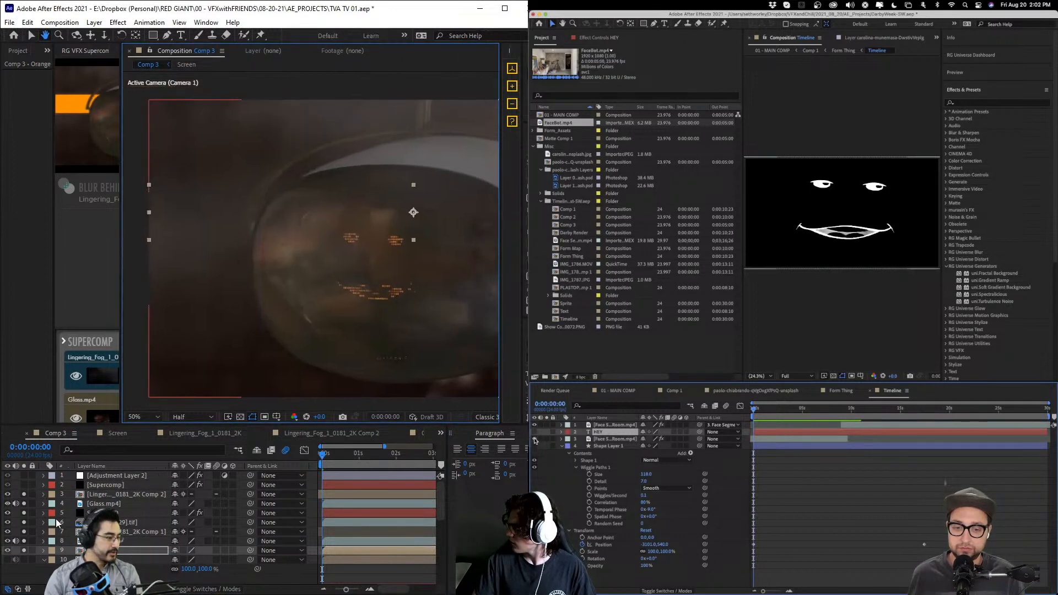
left_click(589, 38)
left_click_drag(23, 485, 24, 476)
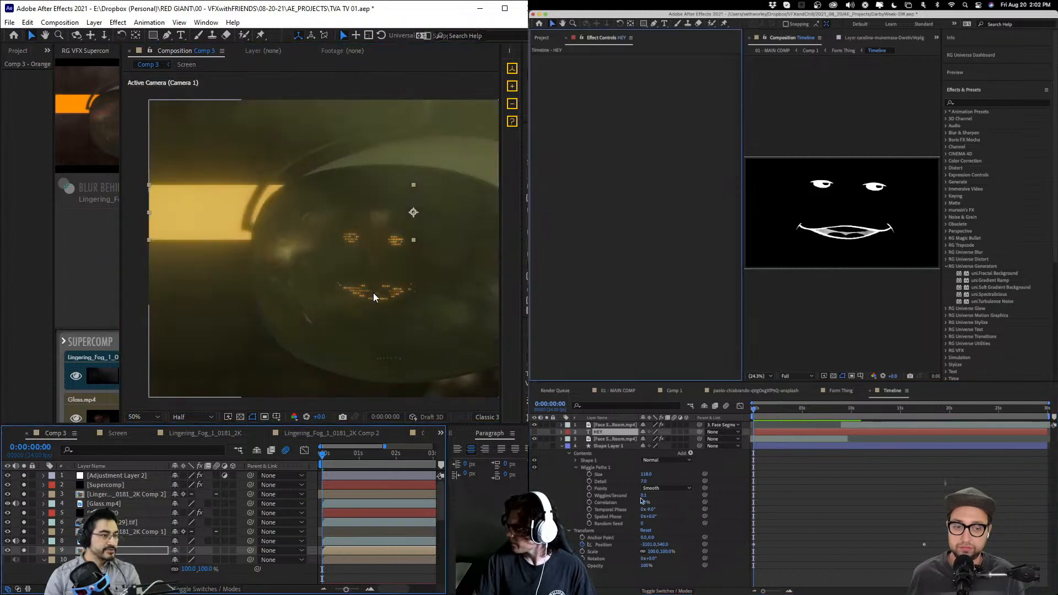
- Turn off the Tint, Levels and Invert effects on the lower face layer in Timeline
scroll(395, 286, "down", 2)
left_click(614, 438)
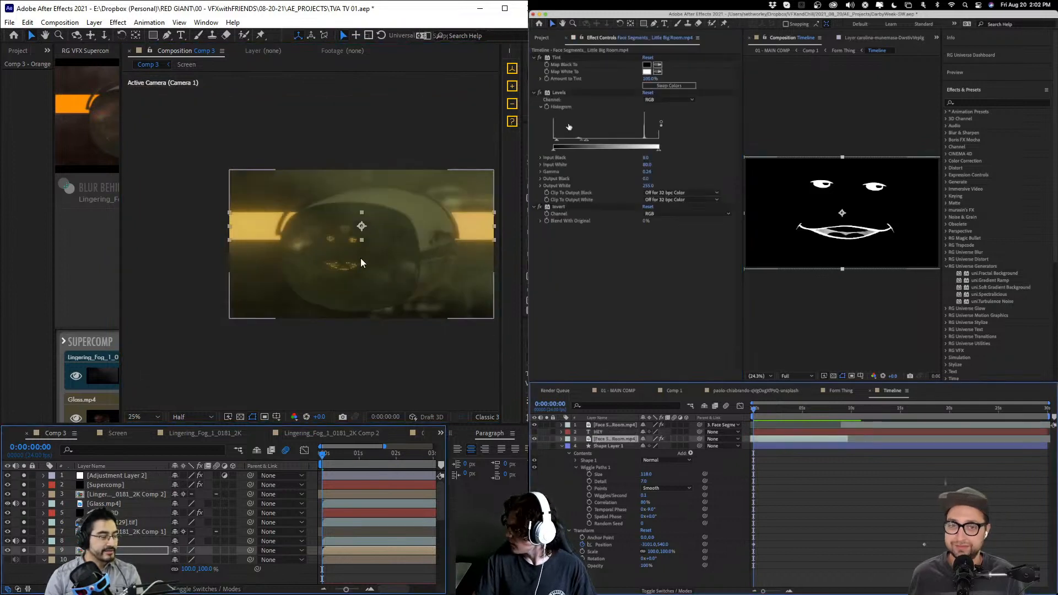
left_click(539, 58)
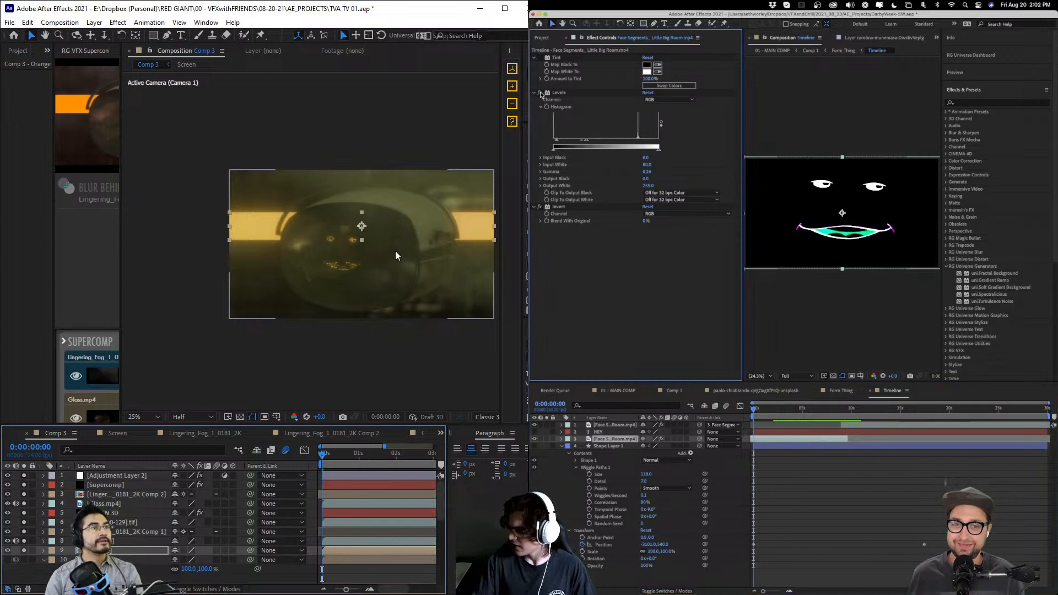
left_click(541, 92)
left_click(540, 207)
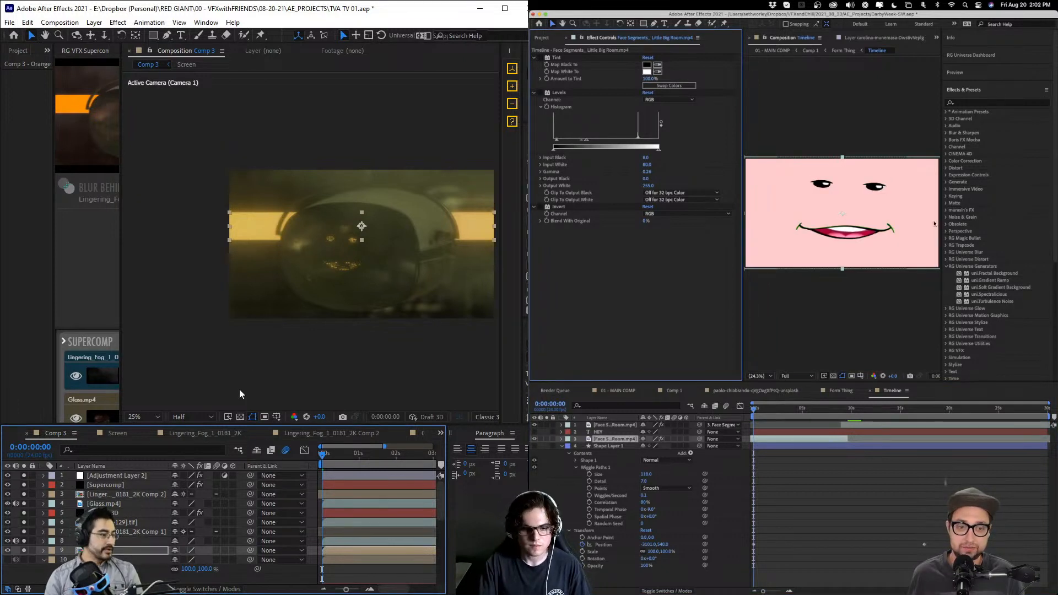
- Open the Lingering_Fog_1_0181_2K composition and enlarge the effect settings area to show its Set Matte options
left_click(130, 485)
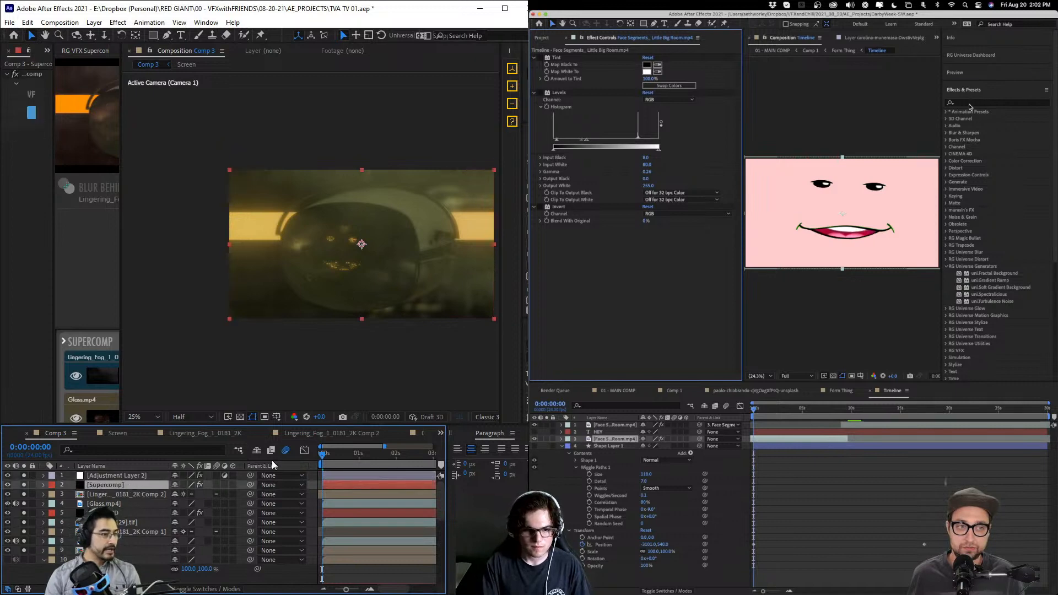
left_click(970, 104)
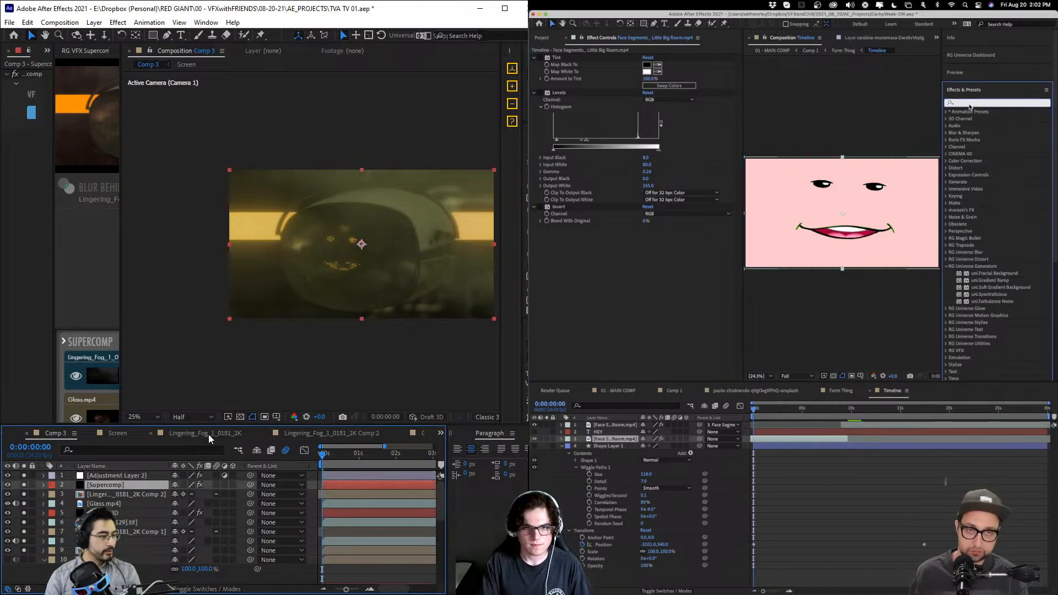
left_click(208, 435)
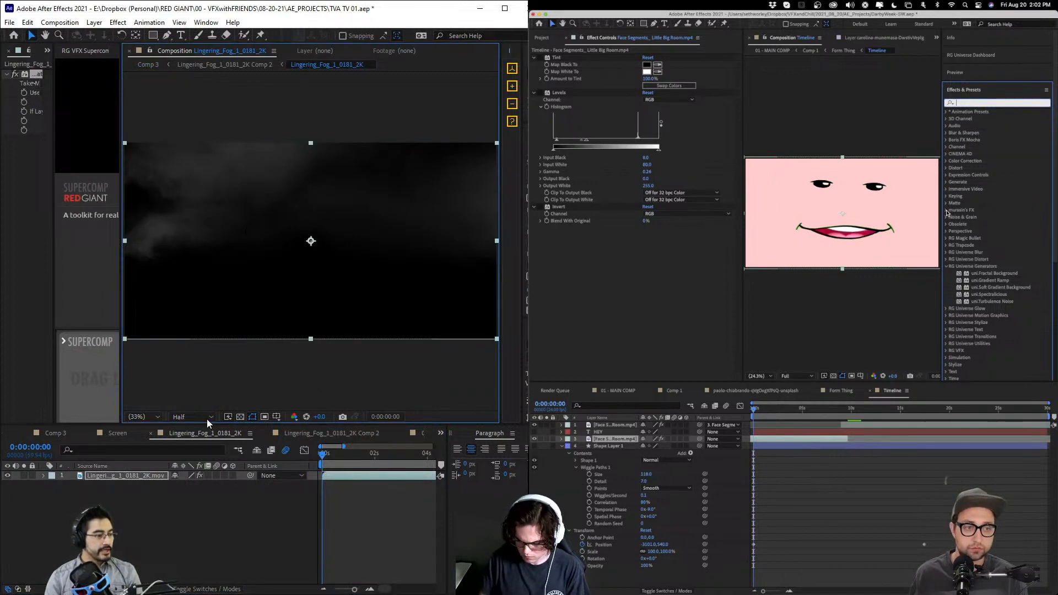
left_click(947, 211)
left_click_drag(54, 97, 187, 110)
left_click(946, 212)
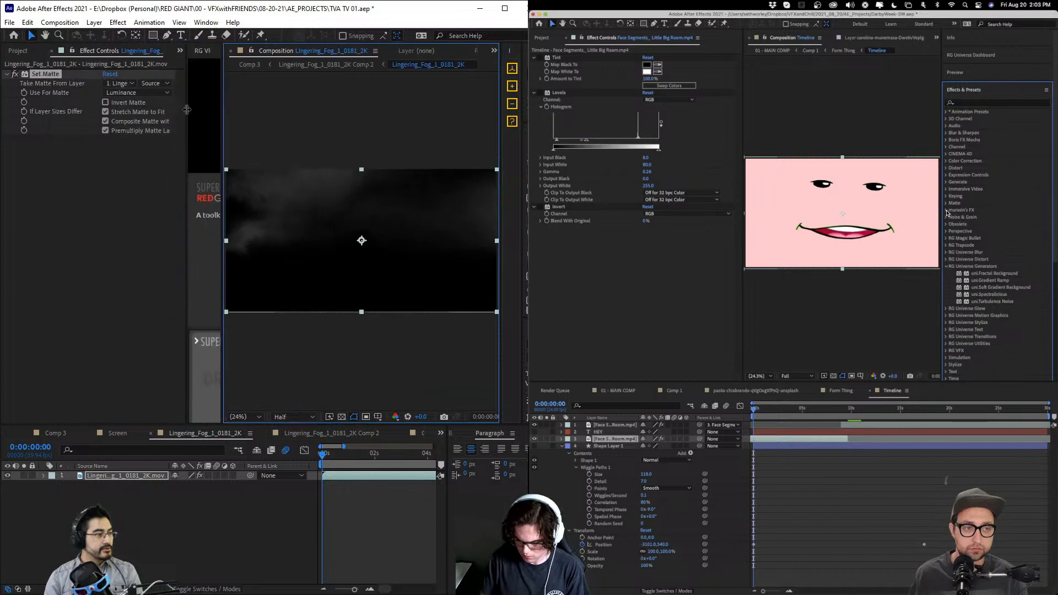
- Show the fog clip over the transparency grid and examine its matte up close
scroll(947, 214, "down", 5)
scroll(356, 190, "up", 1)
left_click_drag(328, 205, 411, 213)
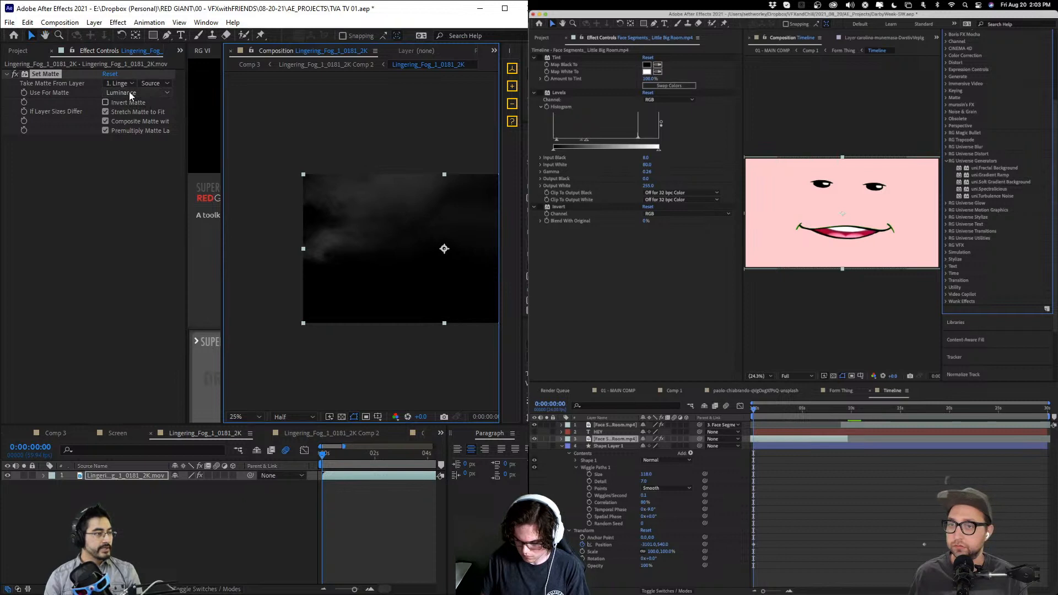
left_click(342, 417)
scroll(368, 220, "up", 2)
key("space")
left_click_drag(394, 182, 331, 262)
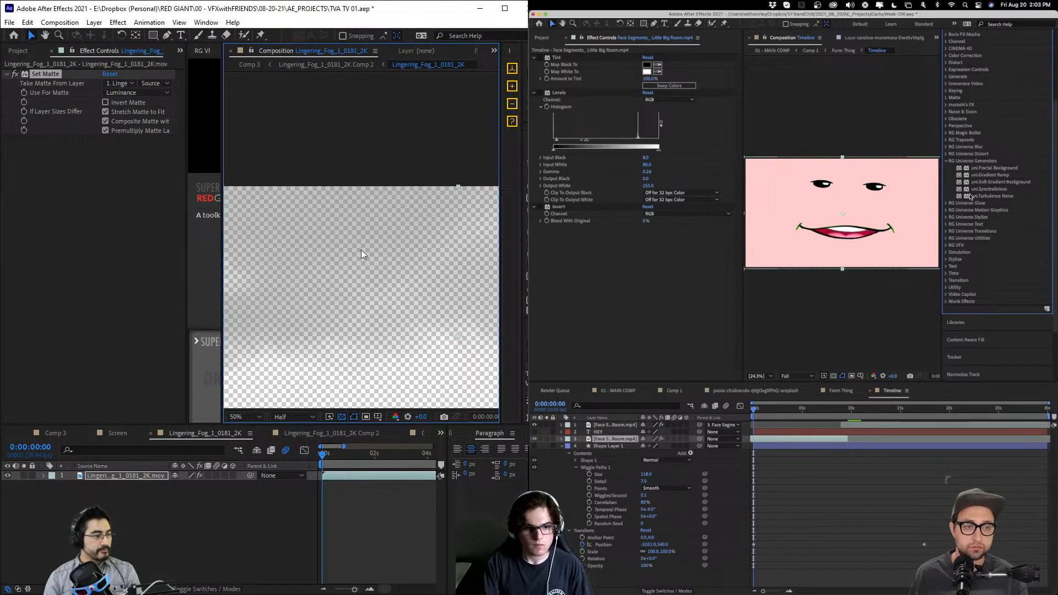
- Apply PixDither with the Bayer 3x3 pattern to the lower face layer, and check the Screen and fog compositions in the first project
left_click(117, 436)
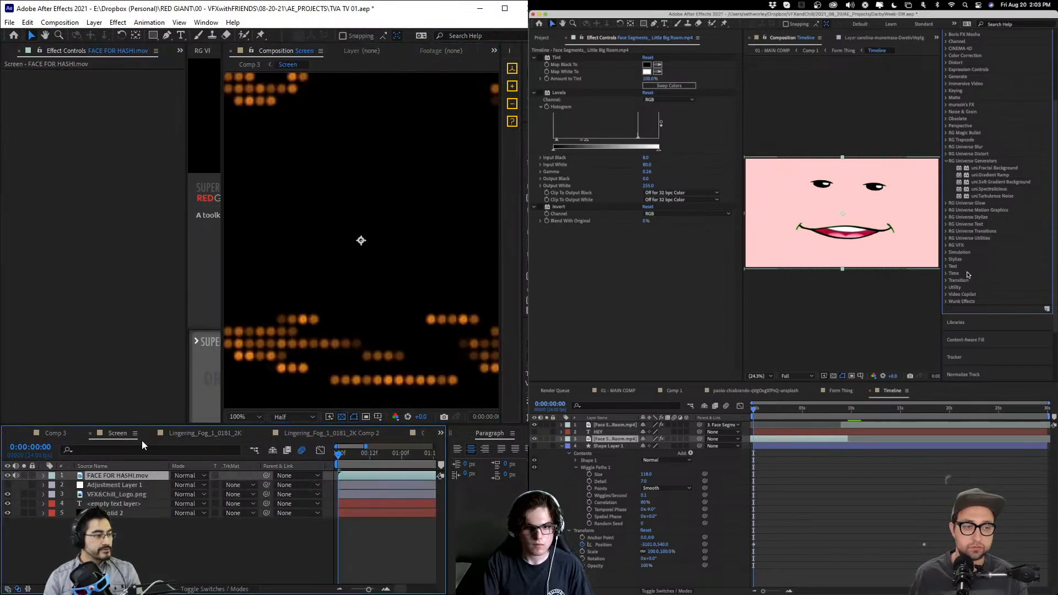
left_click(301, 433)
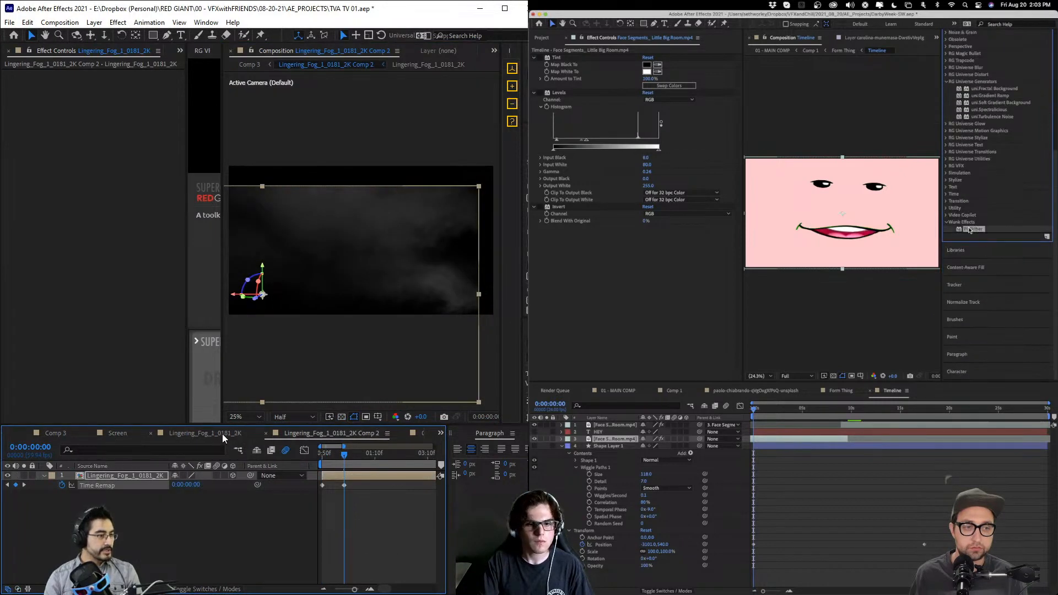
left_click(222, 434)
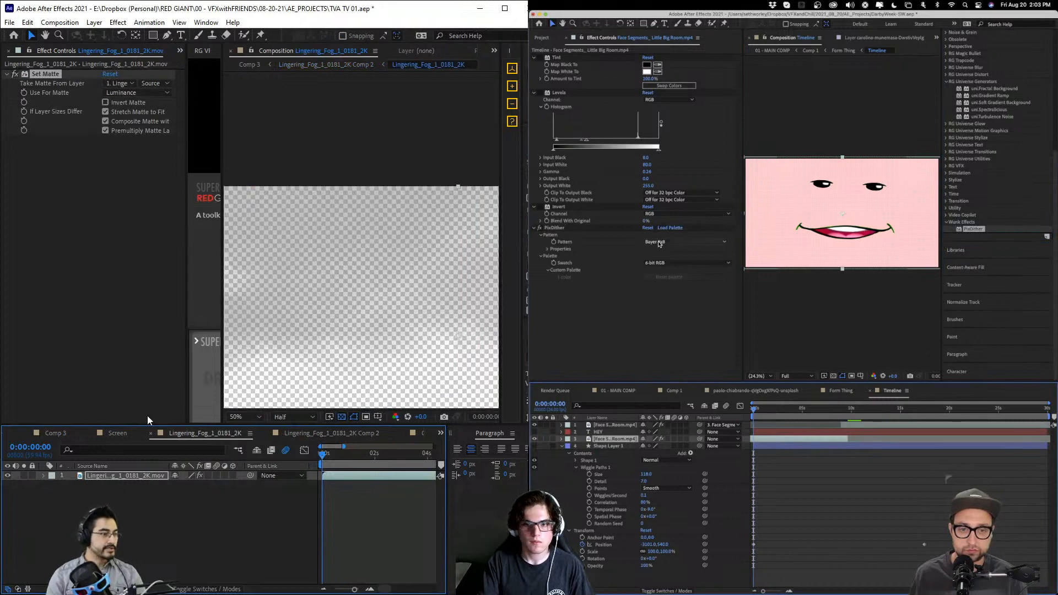
left_click(117, 433)
left_click(680, 371)
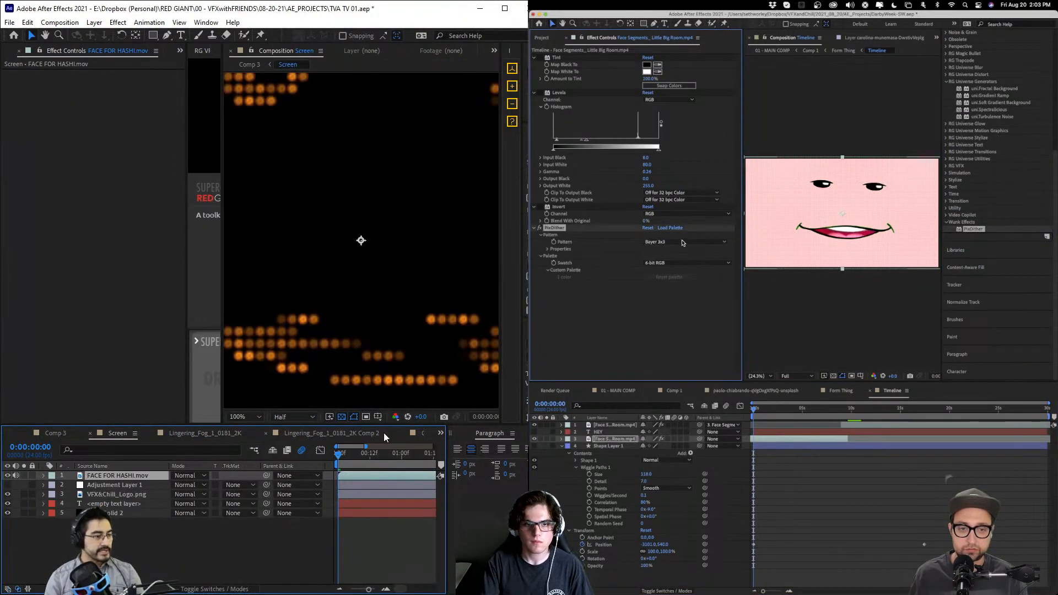
- Try PixDither's 4-bit Gray swatch, then set it to Gameboy, and view the whole LED face in the Screen composition
left_click(666, 264)
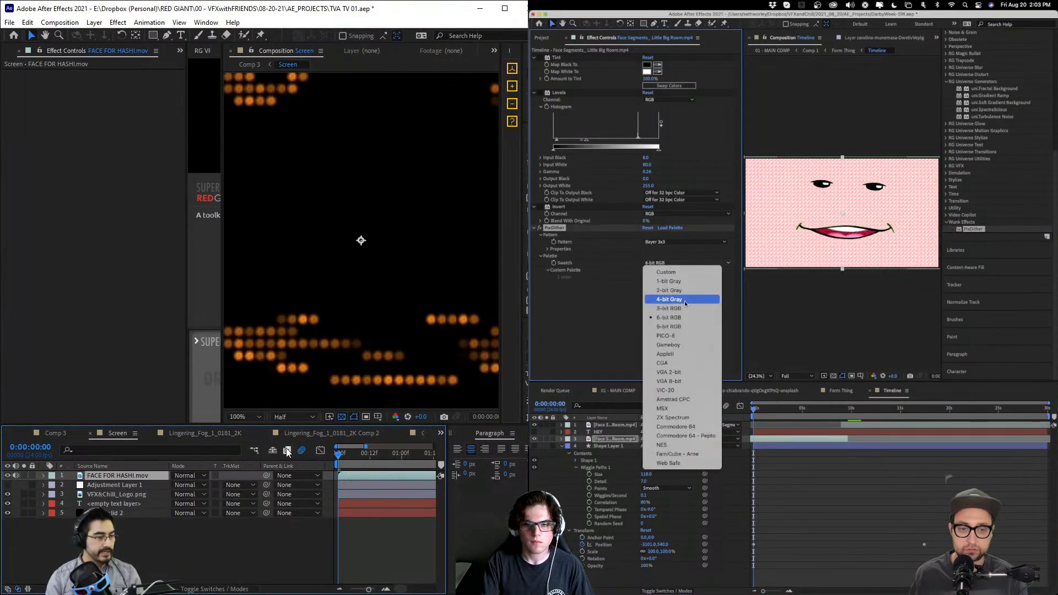
left_click(684, 300)
left_click(205, 433)
left_click(331, 433)
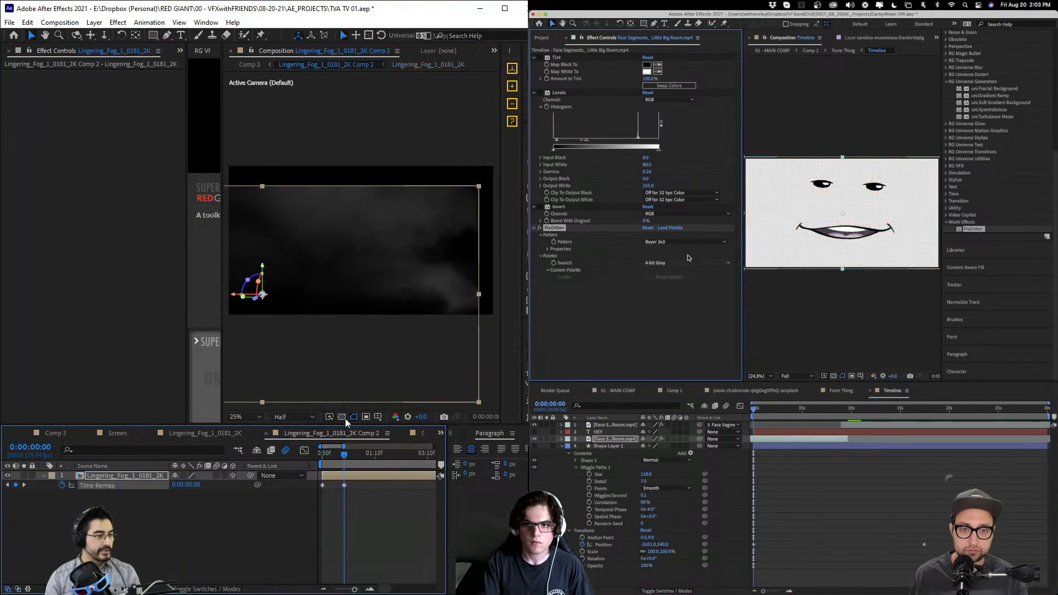
left_click(671, 263)
left_click(117, 434)
left_click(672, 345)
scroll(362, 282, "down", 2)
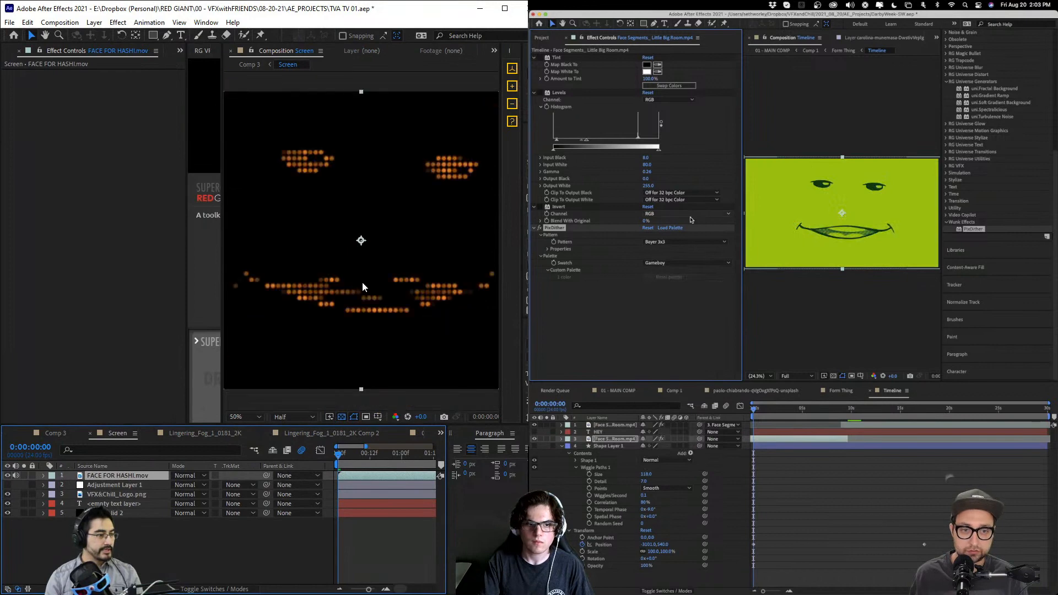
- Review Form Thing and 01 - MAIN COMP in the other project, and return to Comp 3 with a wider viewer
left_click(209, 432)
left_click(837, 390)
left_click(337, 433)
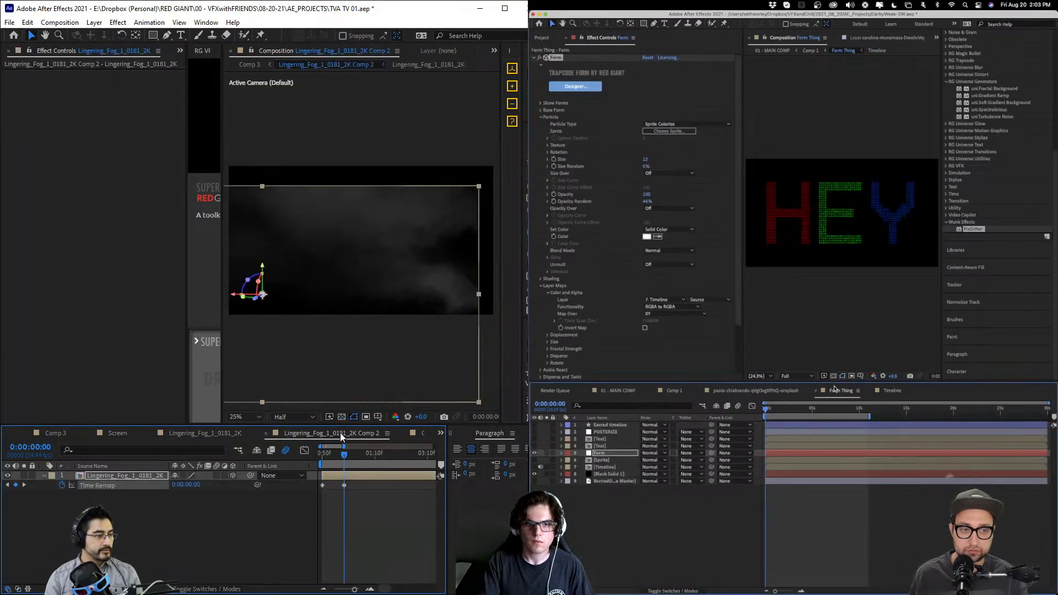
left_click_drag(221, 342, 131, 320)
left_click(56, 433)
left_click(619, 393)
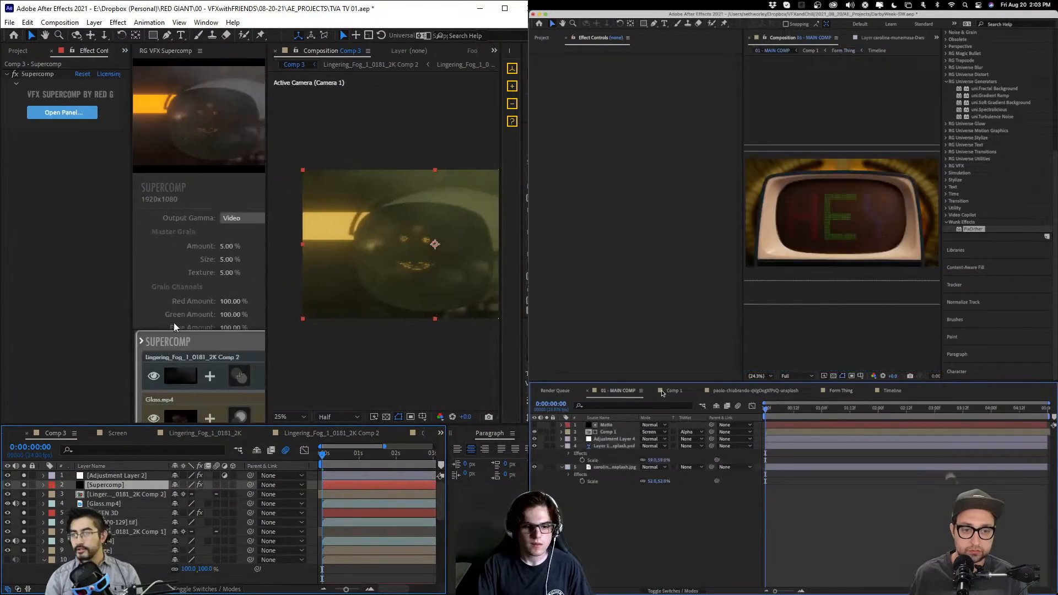
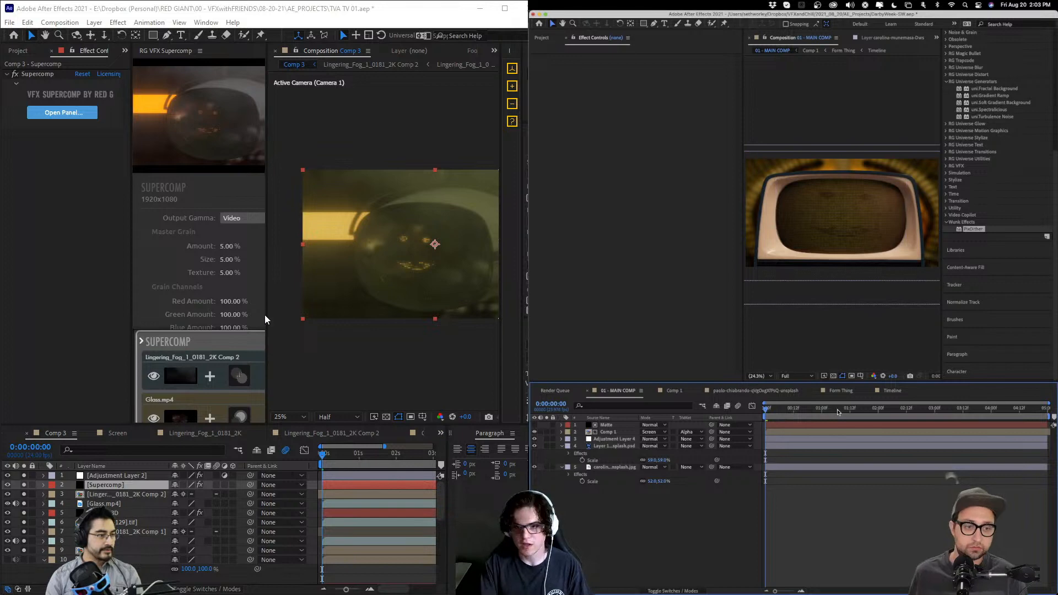
left_click_drag(264, 315, 197, 318)
- Try PixDither's Bayer 8x8 and Cluster Dot 4x4 patterns on the lower face layer, then set Cluster Dot 8x8
left_click(891, 391)
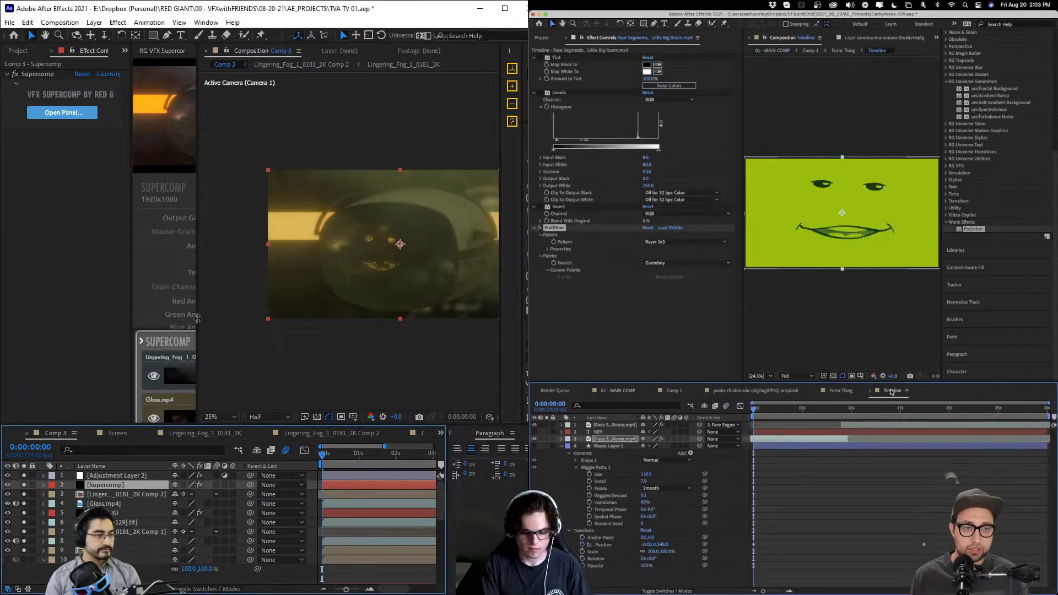
left_click(653, 242)
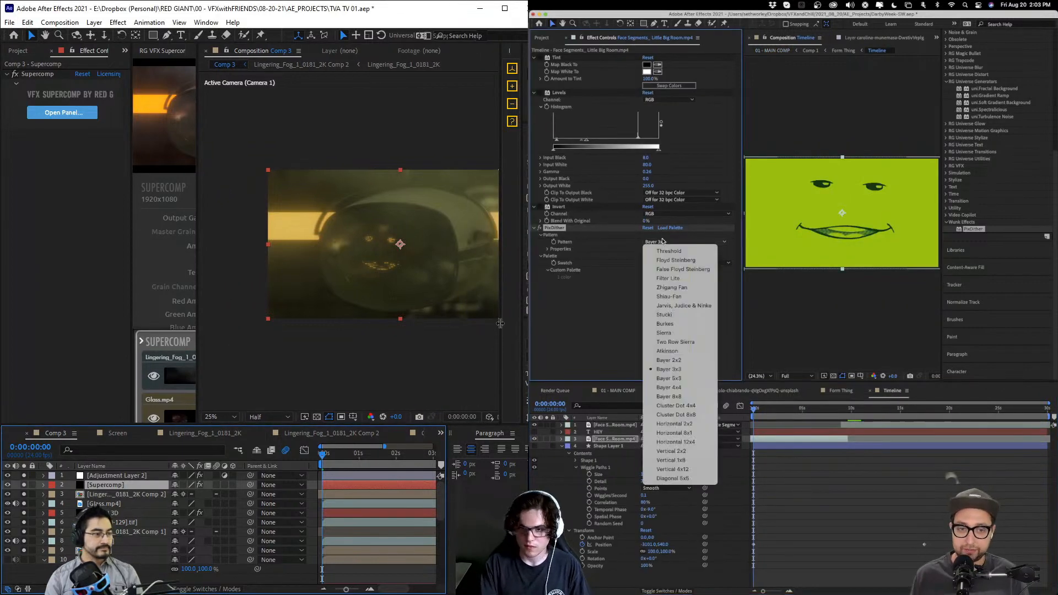
left_click(689, 397)
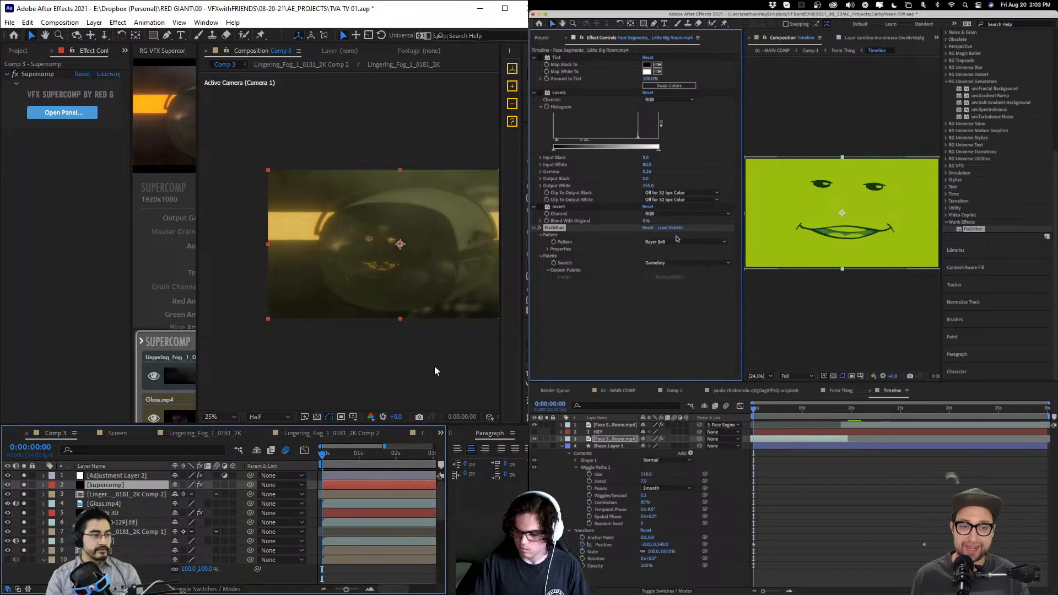
left_click(672, 241)
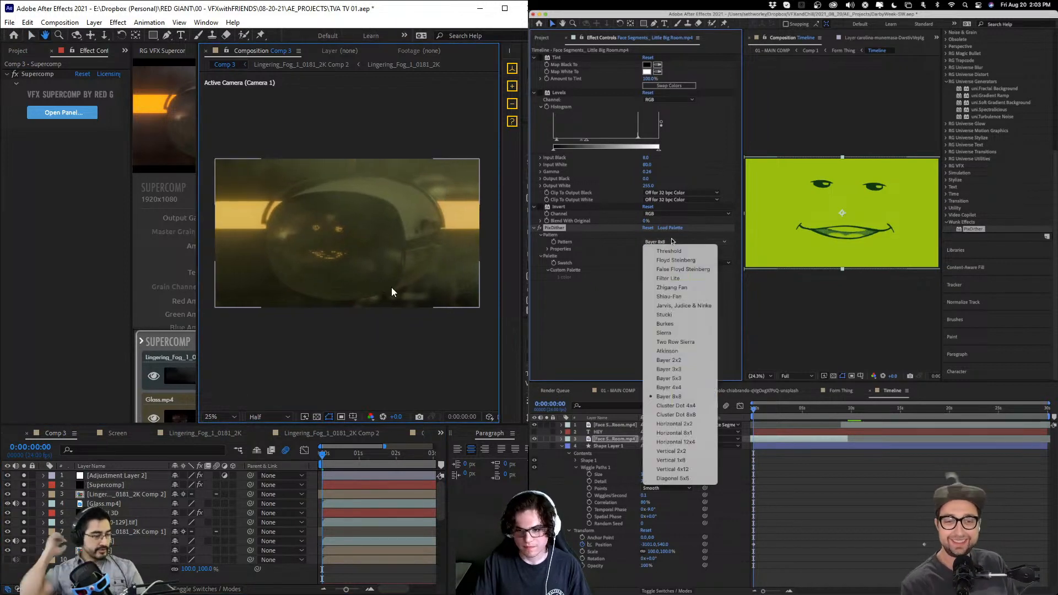
left_click(667, 406)
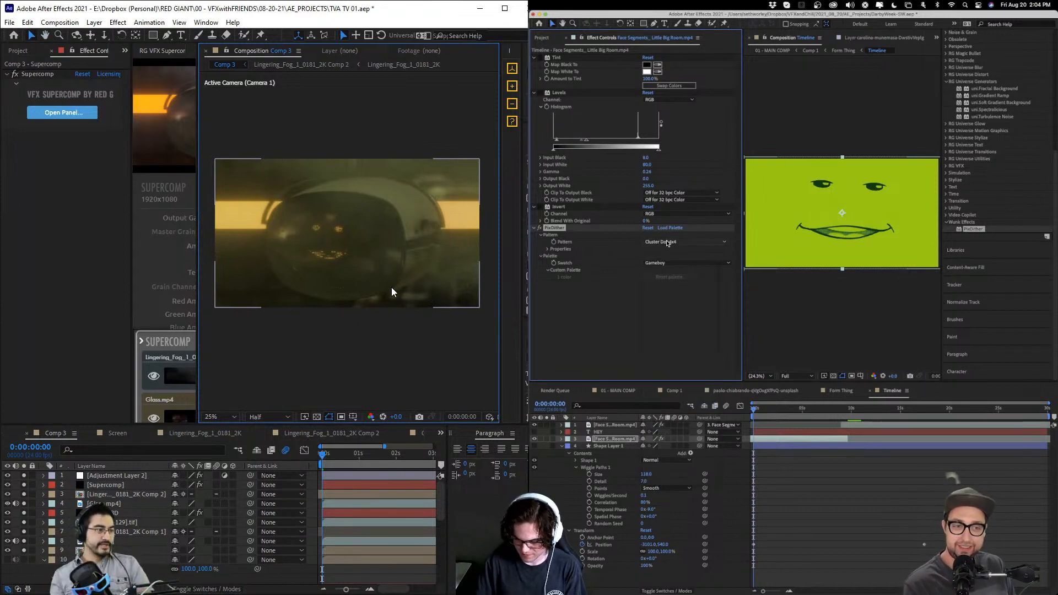
left_click(667, 241)
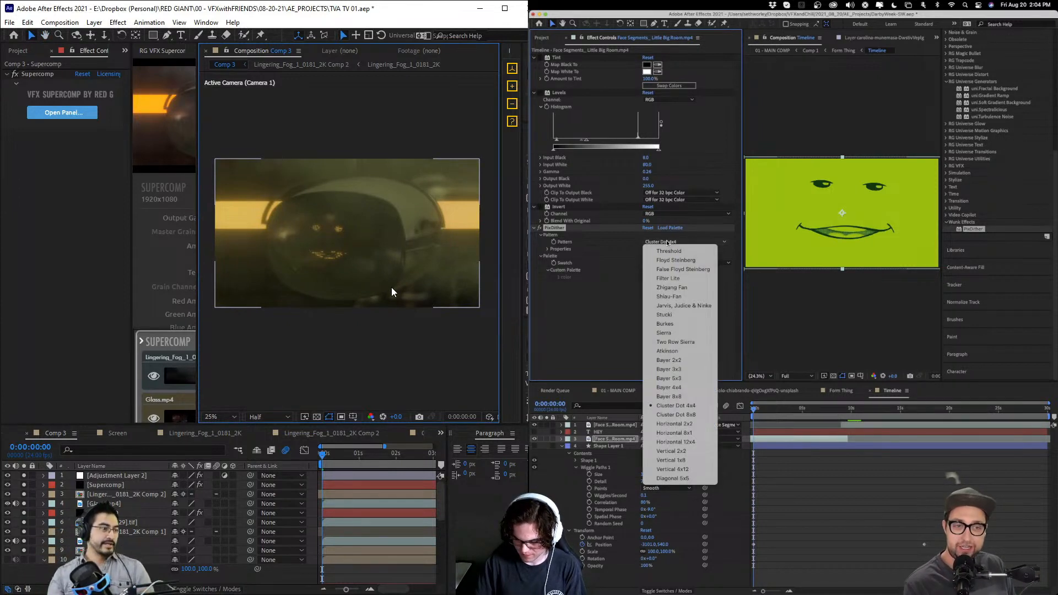
left_click(697, 416)
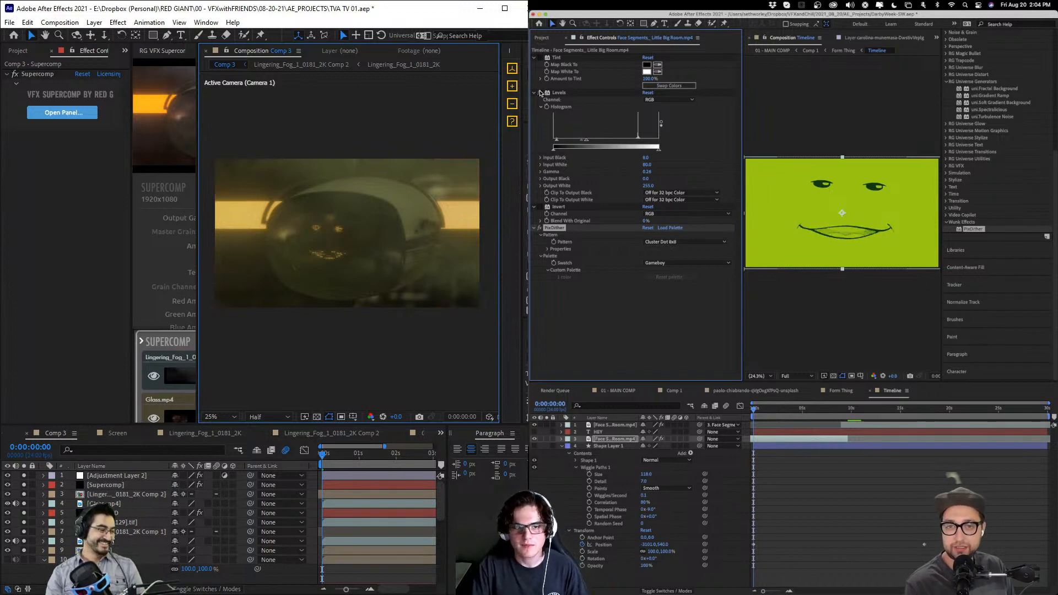
- Toggle Tint and turn Levels and Invert back on for the dithered face layer
left_click(539, 58)
left_click(540, 58)
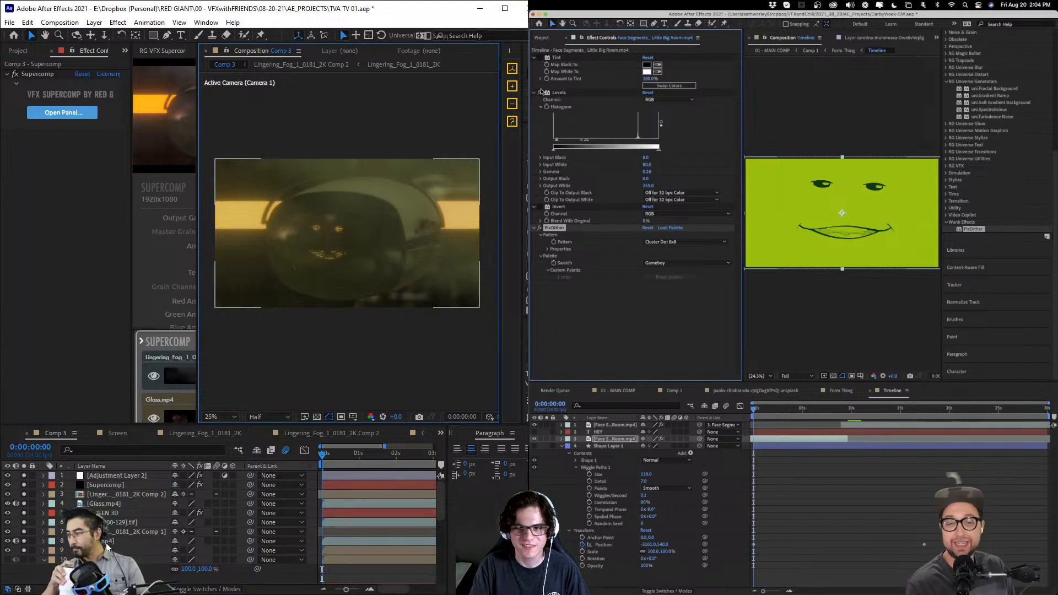
left_click(541, 207)
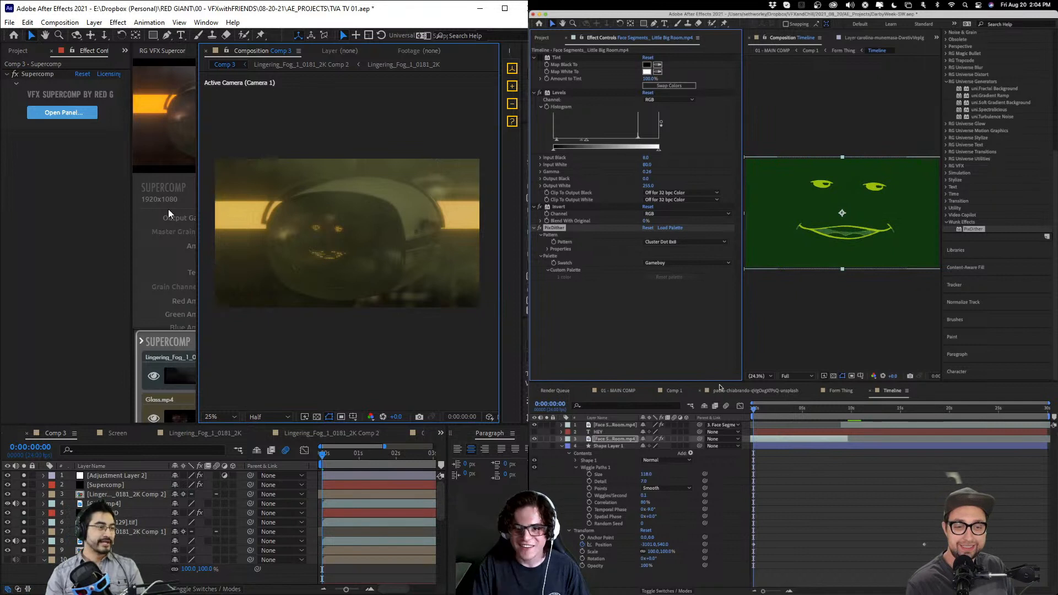
- Set PixDither's swatch to AppleII on the lower face layer and turn off the layer's Levels and Invert effects
left_click(607, 330)
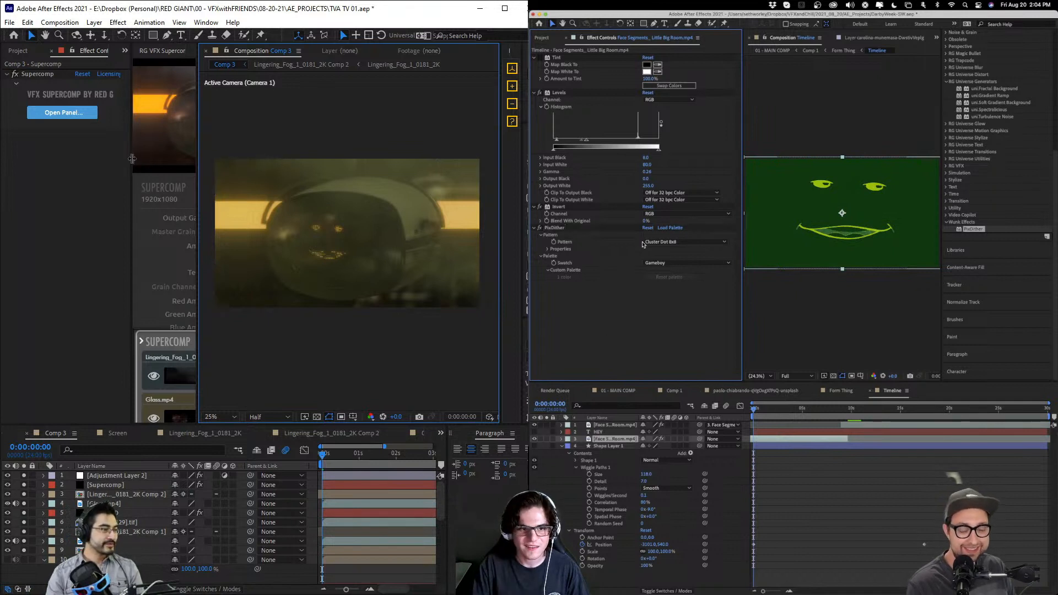
left_click(669, 241)
left_click_drag(132, 158, 142, 188)
left_click(543, 104)
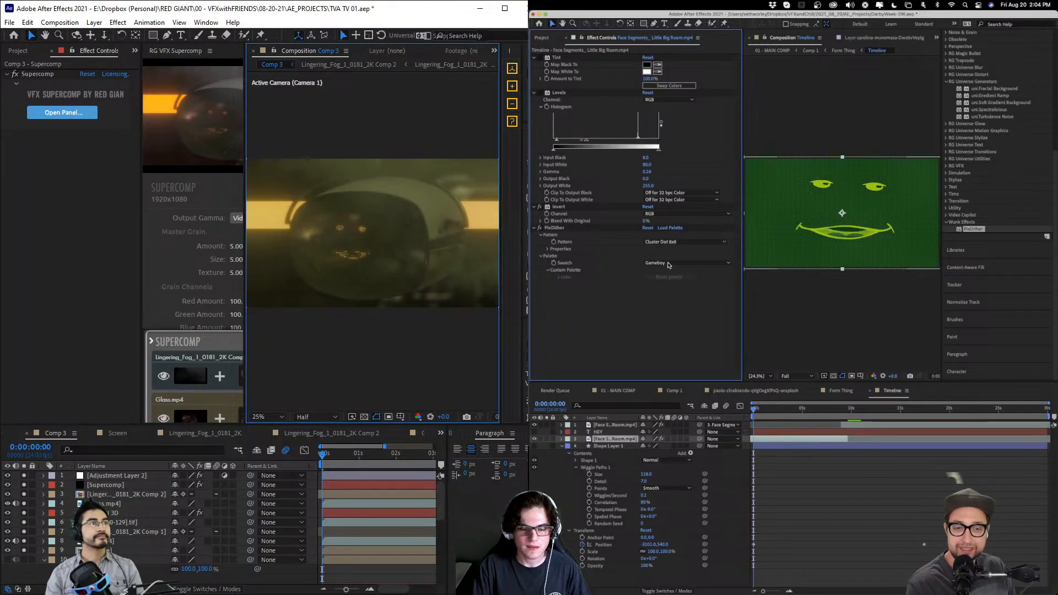
left_click(669, 263)
left_click(665, 354)
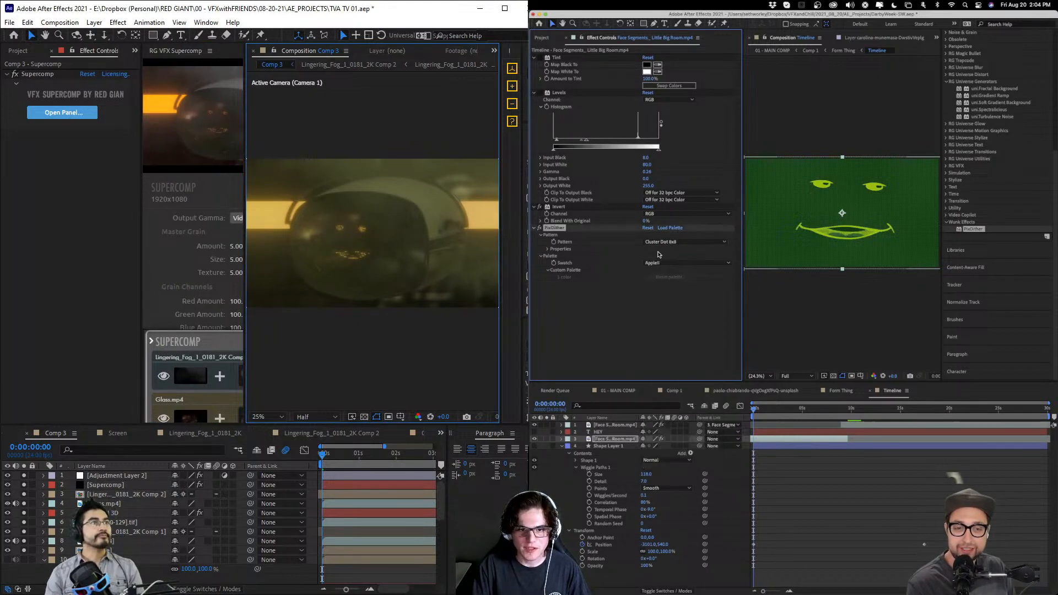
left_click(665, 266)
left_click(538, 138)
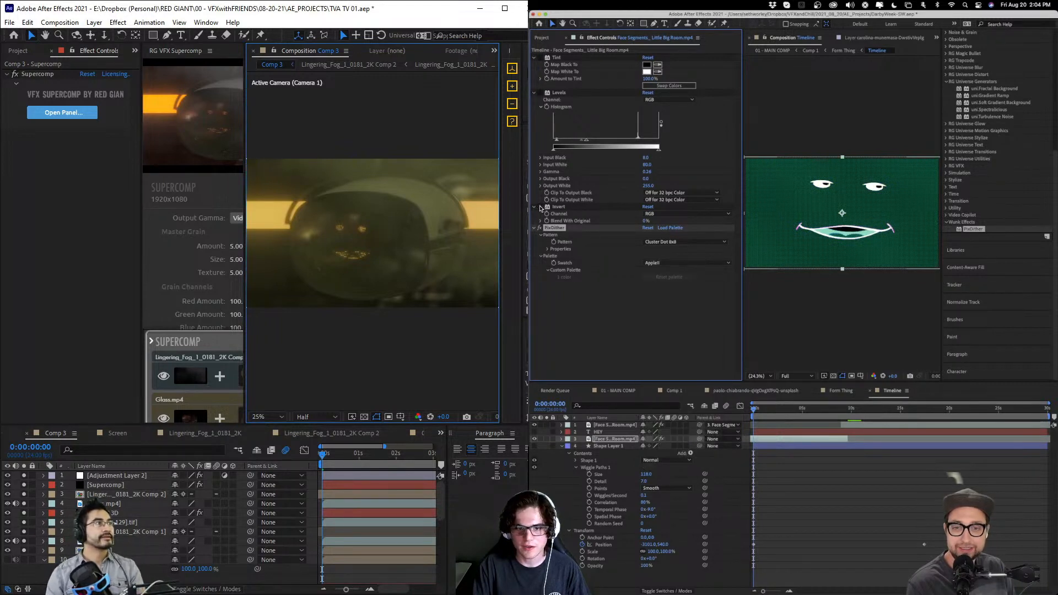
left_click(540, 207)
- Try PixDither's Horizontal 2x2, Horizontal 12x4, Vertical 2x2 and Atkinson patterns on the lower face layer
left_click(666, 242)
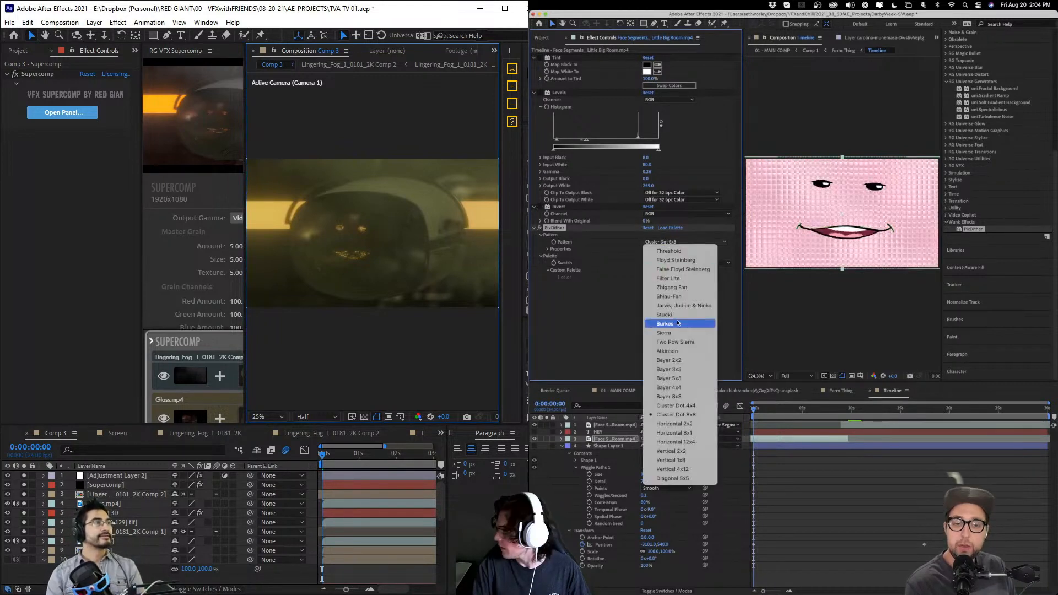
left_click(675, 424)
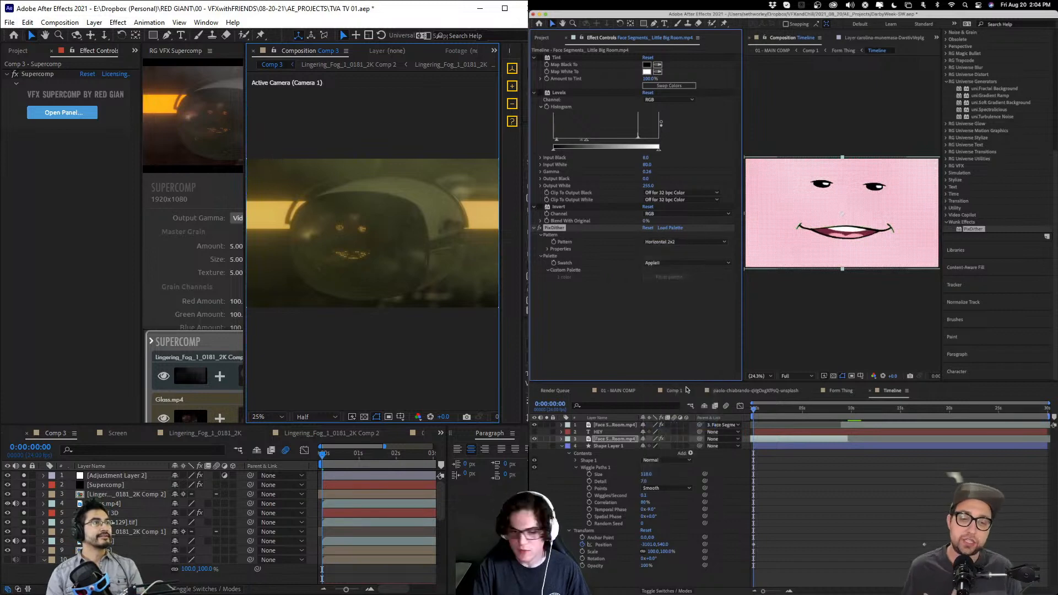
left_click(673, 243)
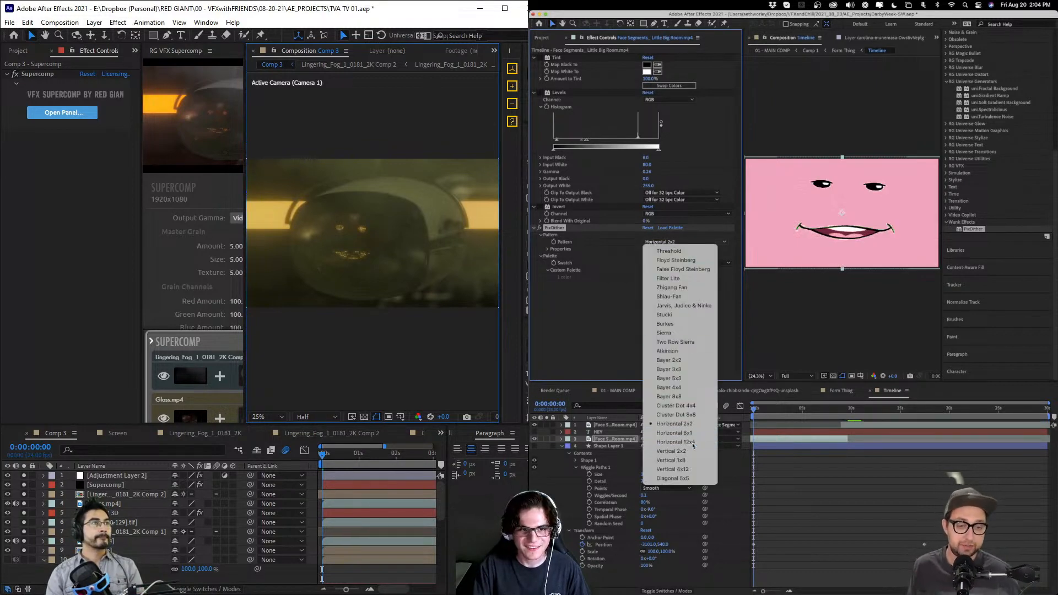
left_click(676, 442)
left_click(667, 244)
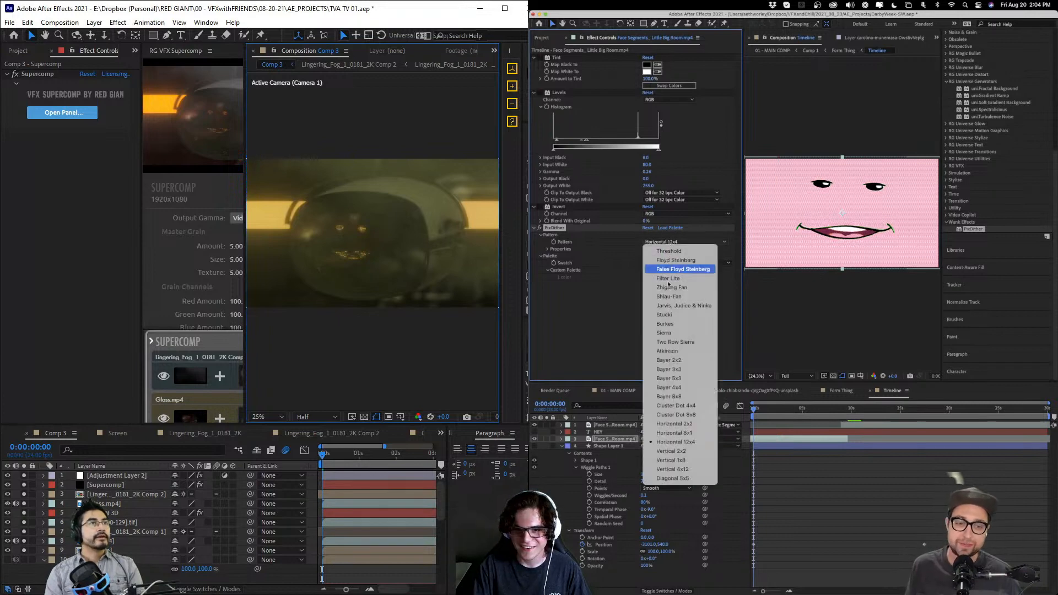
left_click(668, 450)
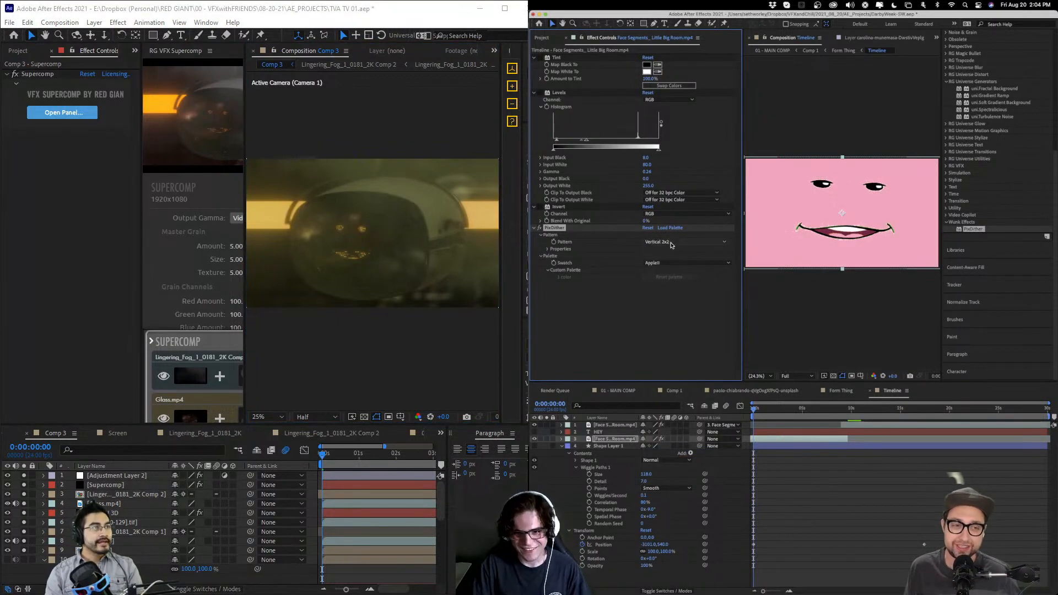
left_click(671, 244)
left_click(684, 351)
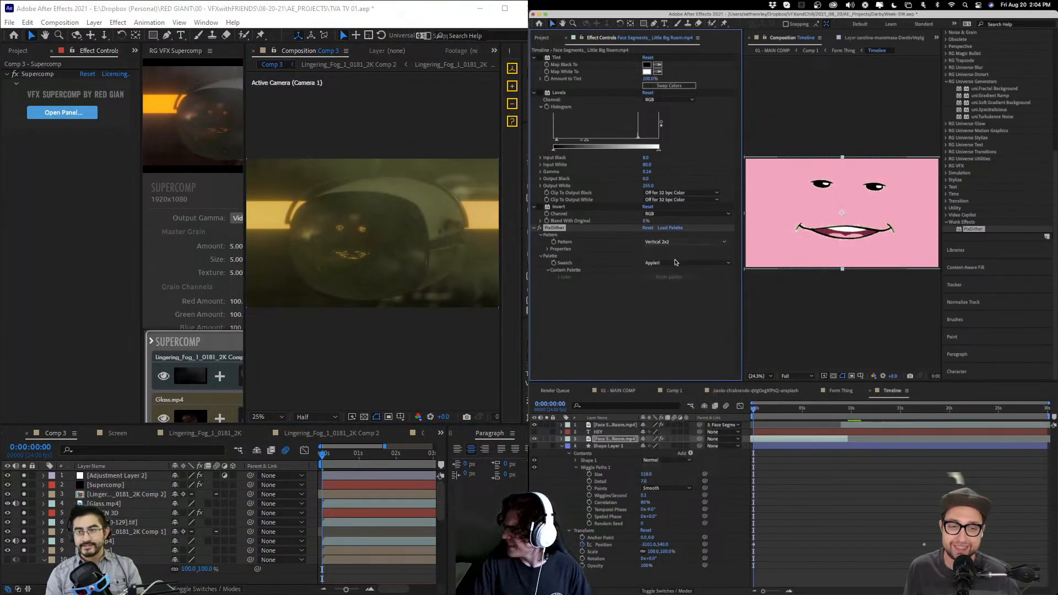
- Set the face layer's PixDither pattern to Two Row Sierra and its swatch to Gameboy
left_click(665, 243)
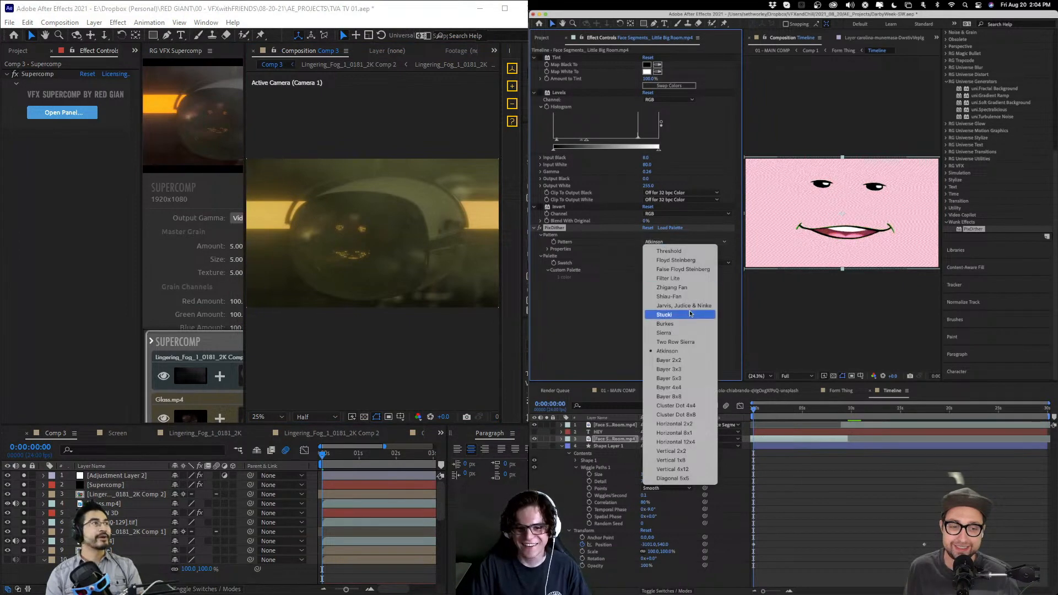
left_click(683, 342)
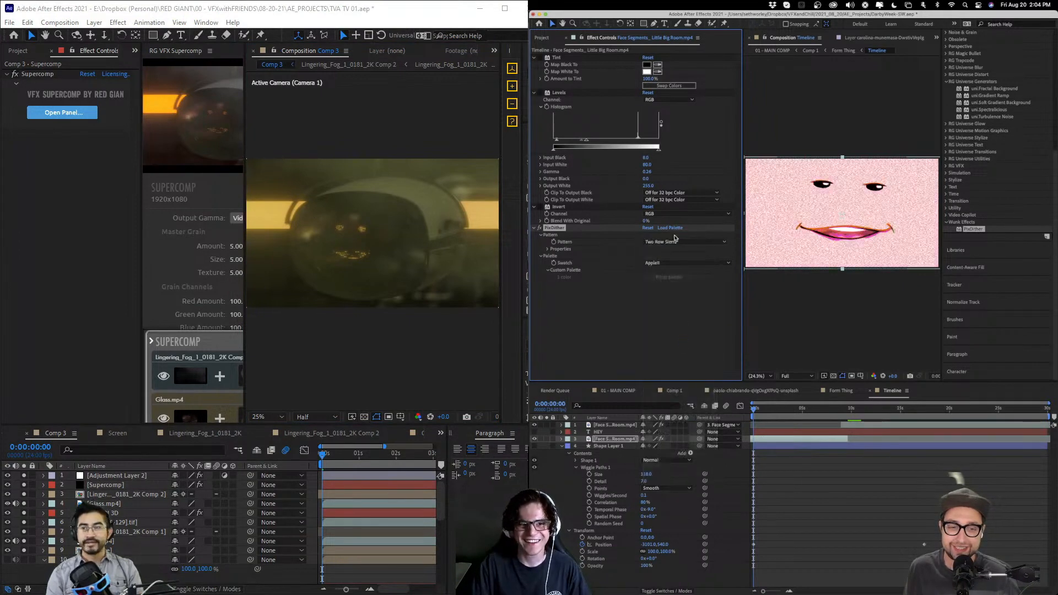
left_click(671, 264)
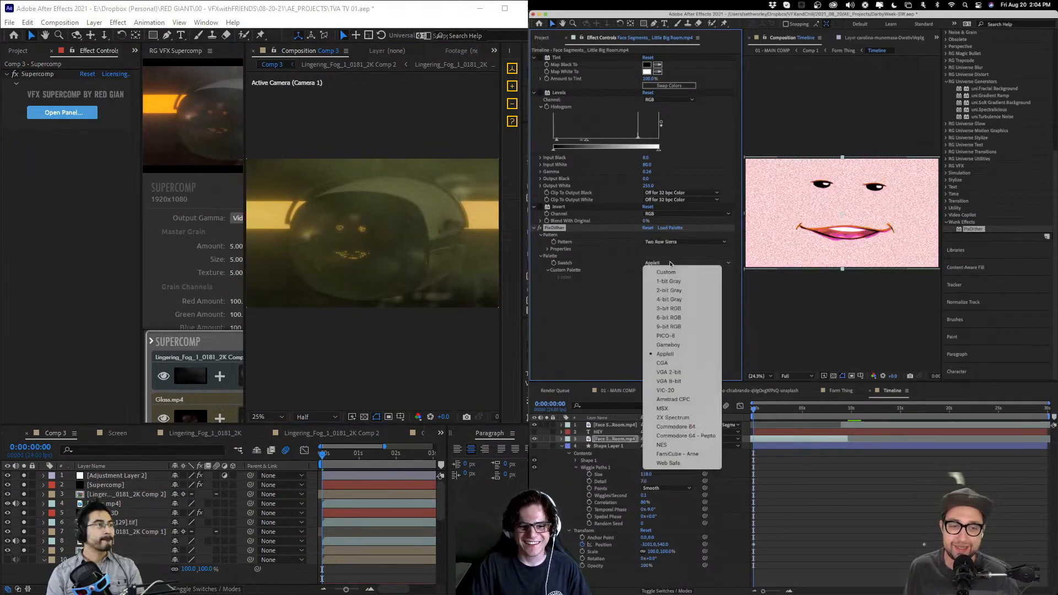
left_click(677, 345)
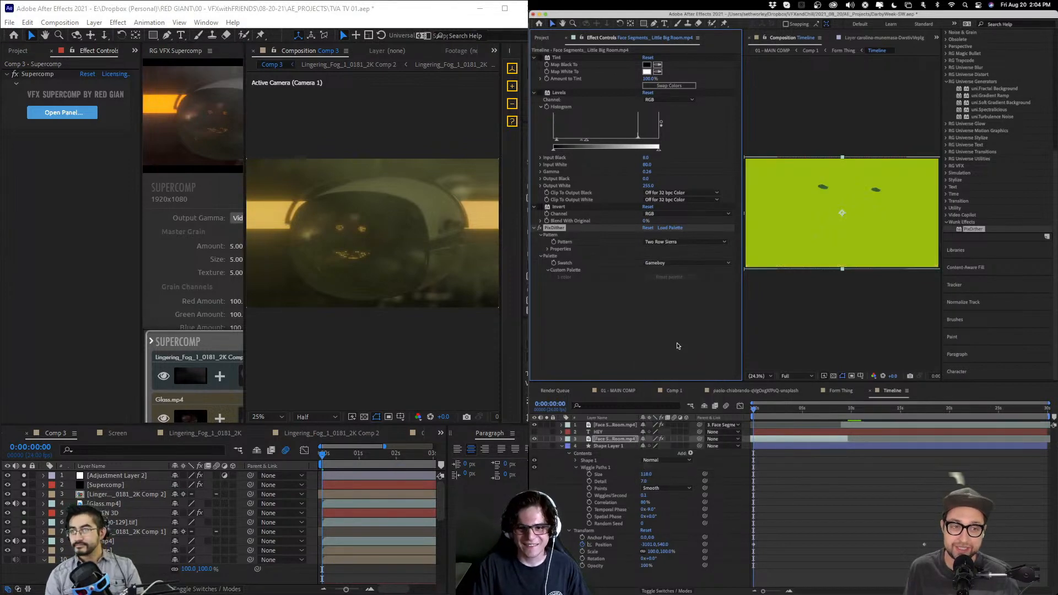
- Try PixDither's Atkinson, Shiau-Fan and Bayer 8x8 patterns with the Gameboy swatch
left_click(654, 245)
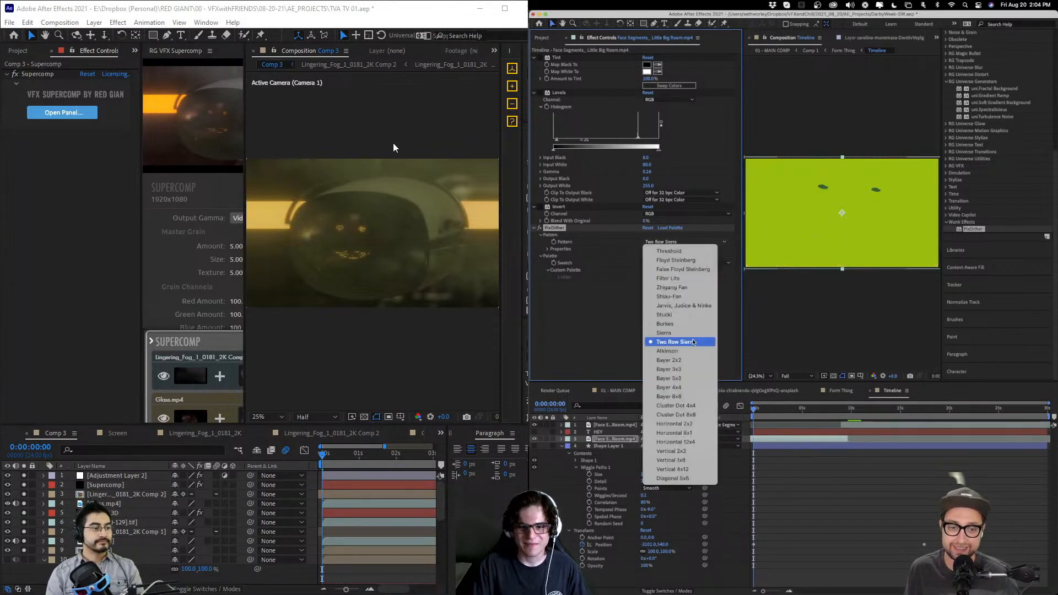
left_click(669, 351)
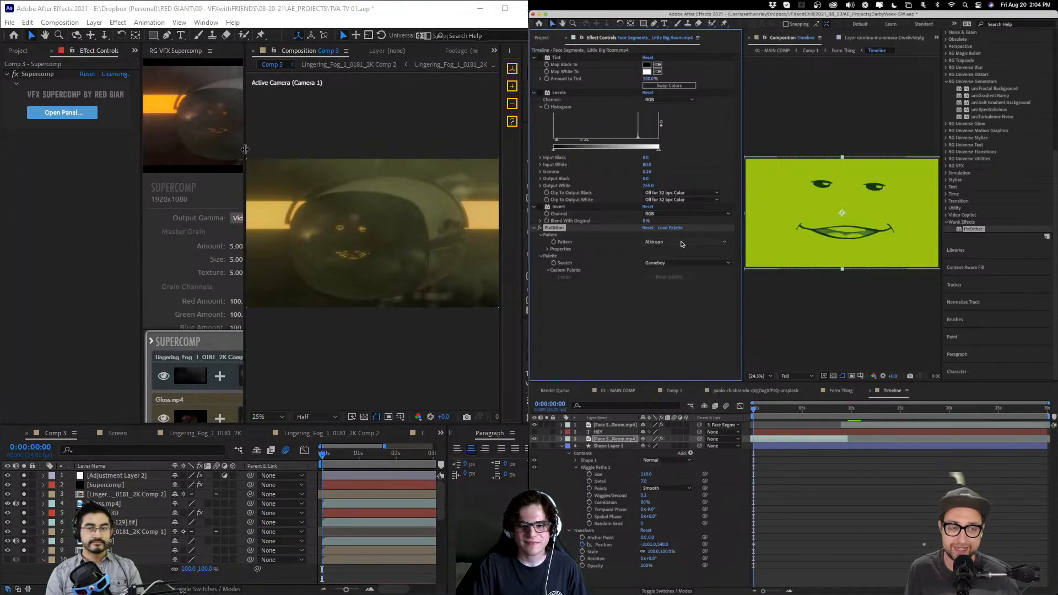
left_click(681, 243)
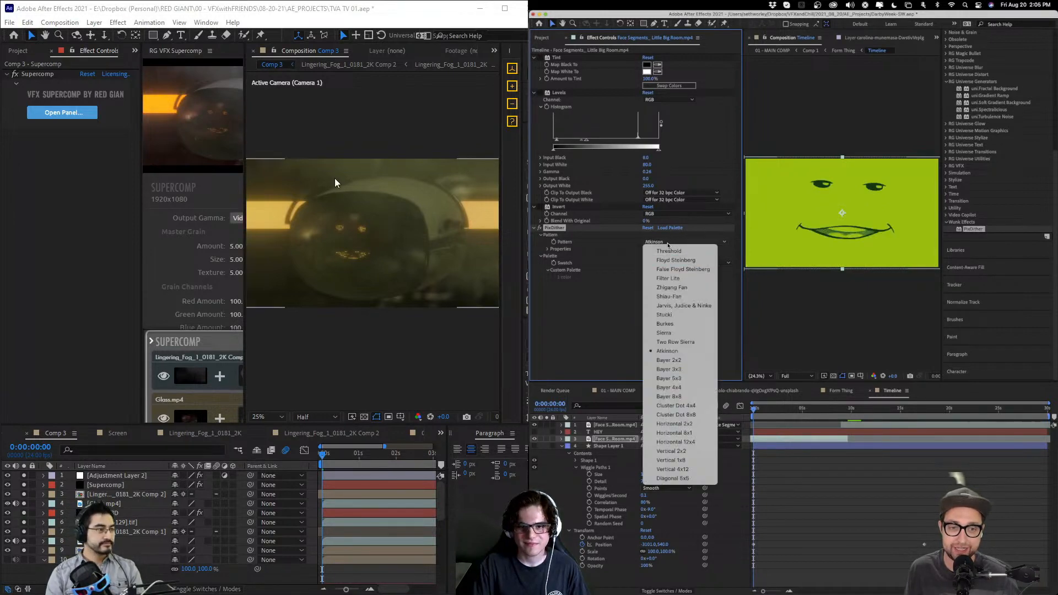
left_click(682, 297)
left_click(683, 242)
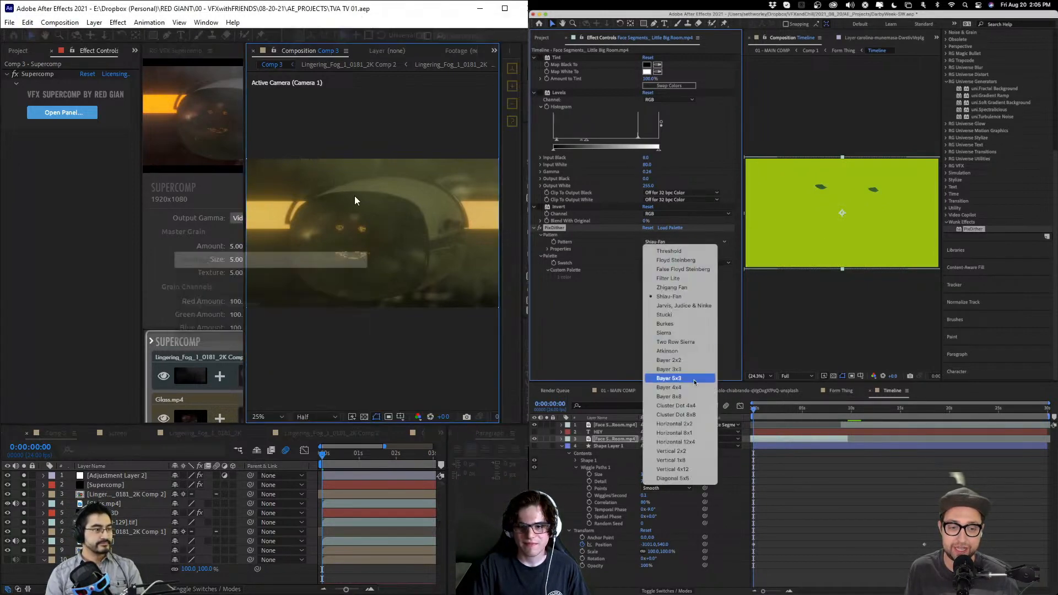
left_click(669, 397)
- Inspect the LED face in a widened Comp 3 viewer, and try PixDither's Cluster Dot 4x4 and Stucki patterns in the other project
scroll(381, 311, "up", 4)
left_click(673, 242)
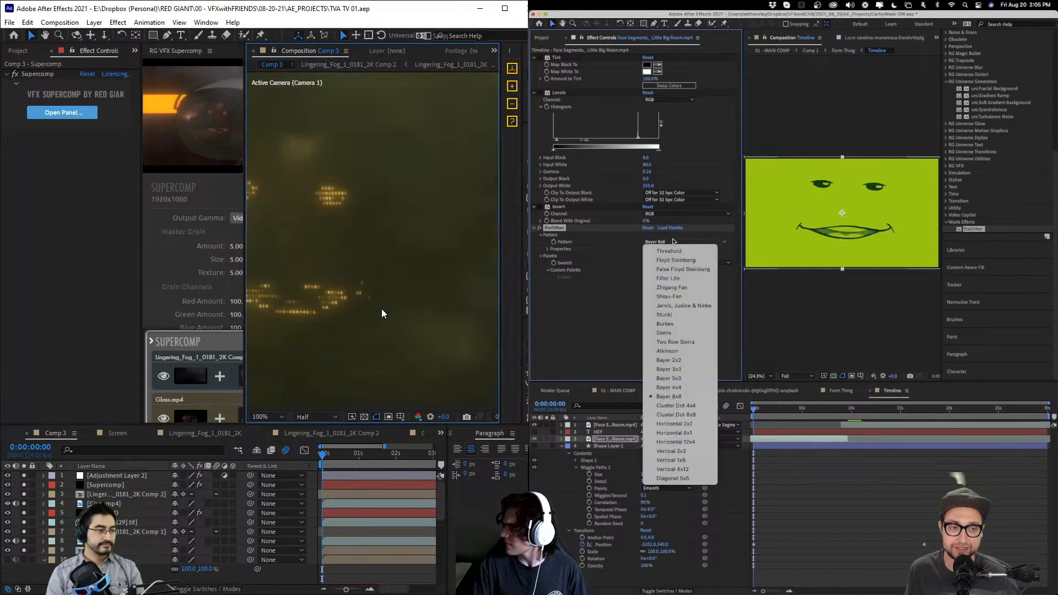
scroll(383, 313, "down", 2)
left_click(675, 406)
left_click_drag(245, 292, 202, 308)
left_click(673, 243)
left_click(664, 315)
scroll(331, 287, "down", 2)
- Try PixDither's Burkes, Sierra and Two Row Sierra patterns on the lower face layer
left_click(674, 241)
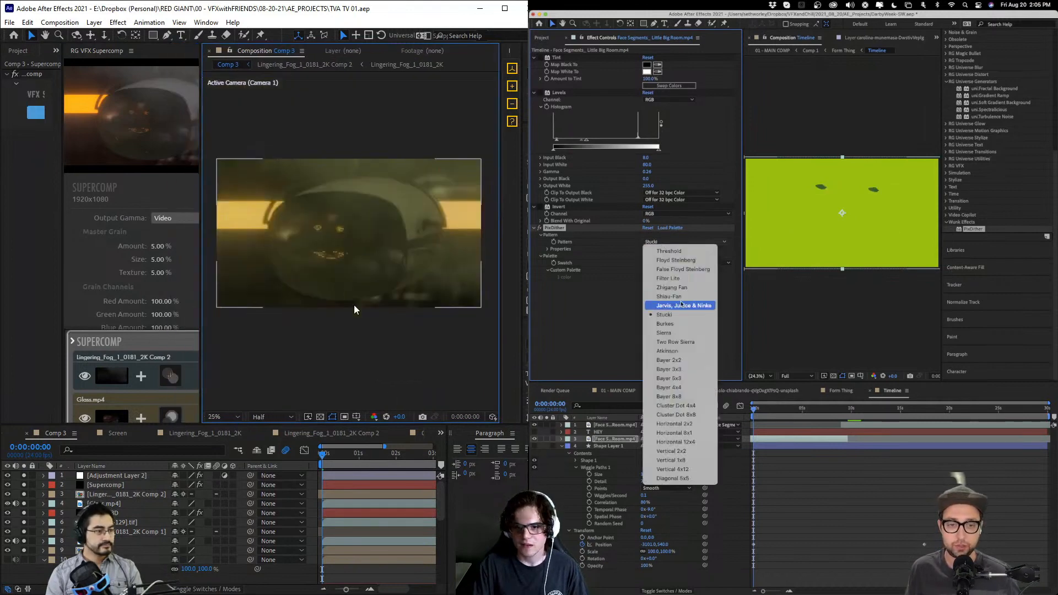
left_click(664, 323)
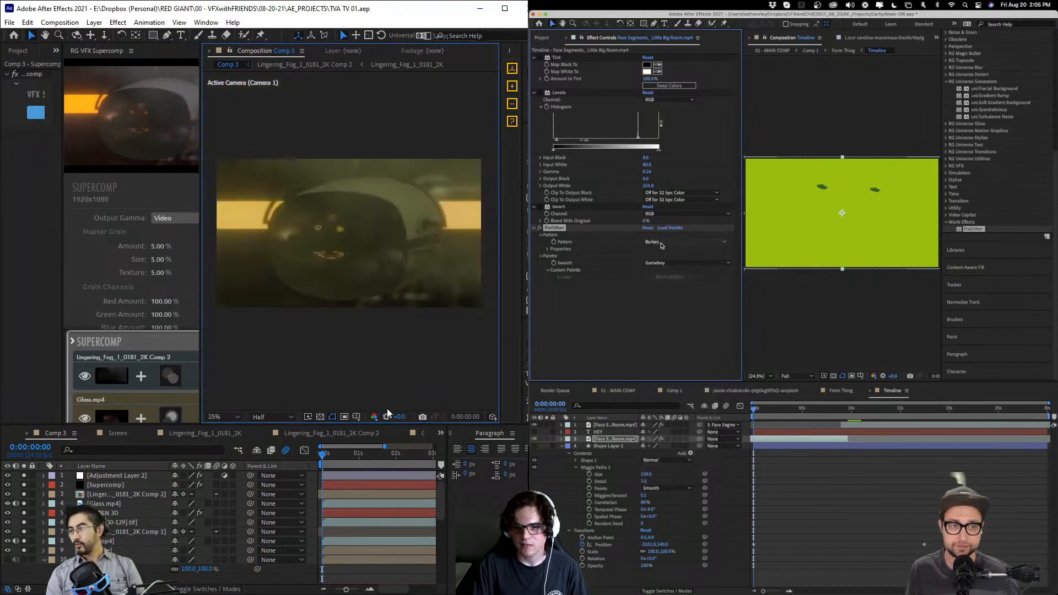
left_click(661, 242)
left_click(665, 333)
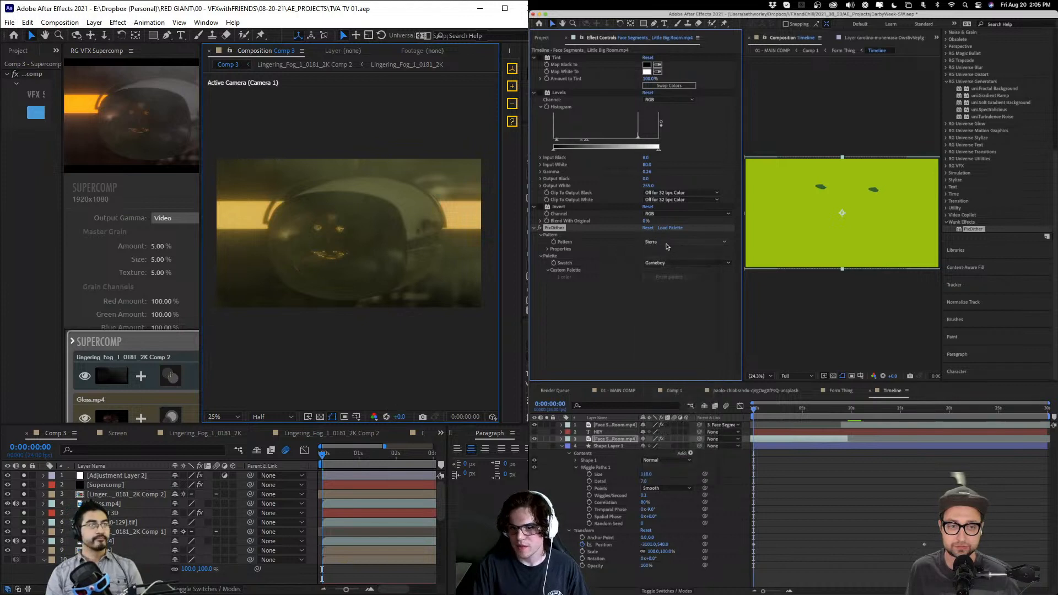
left_click(666, 242)
left_click(682, 345)
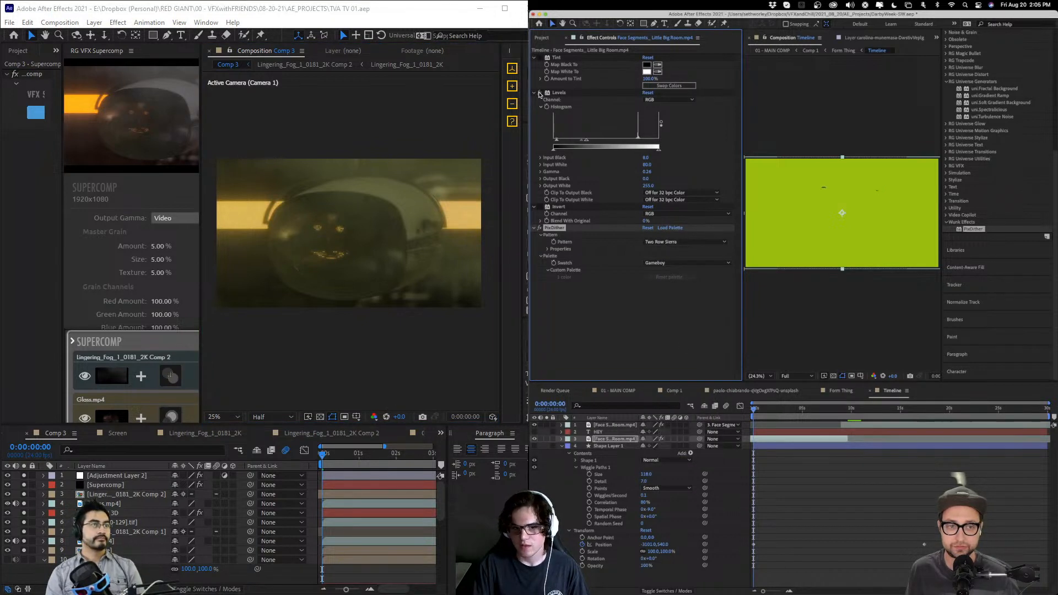
- Try PixDither's Atkinson, Cluster Dot 4x4 and Horizontal 12x4 patterns on the Gameboy-coloured face
left_click(677, 244)
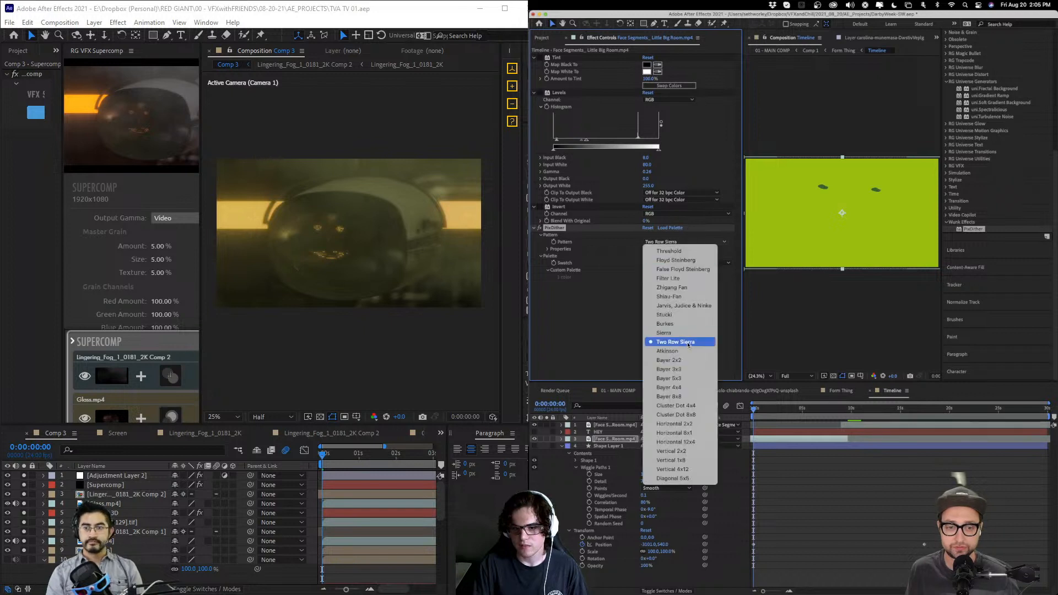
left_click(669, 349)
left_click(661, 244)
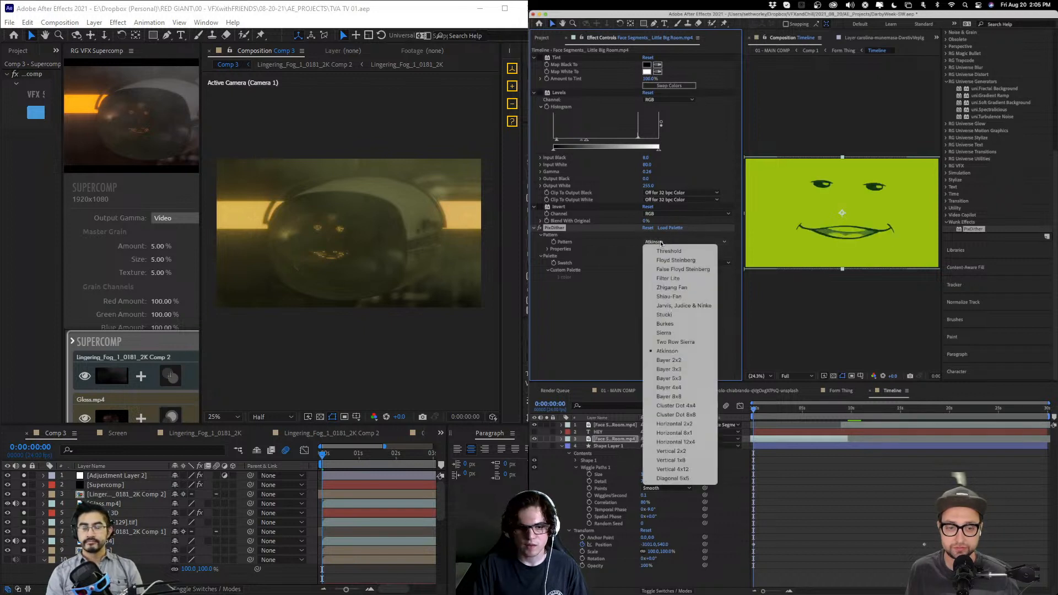
left_click(683, 405)
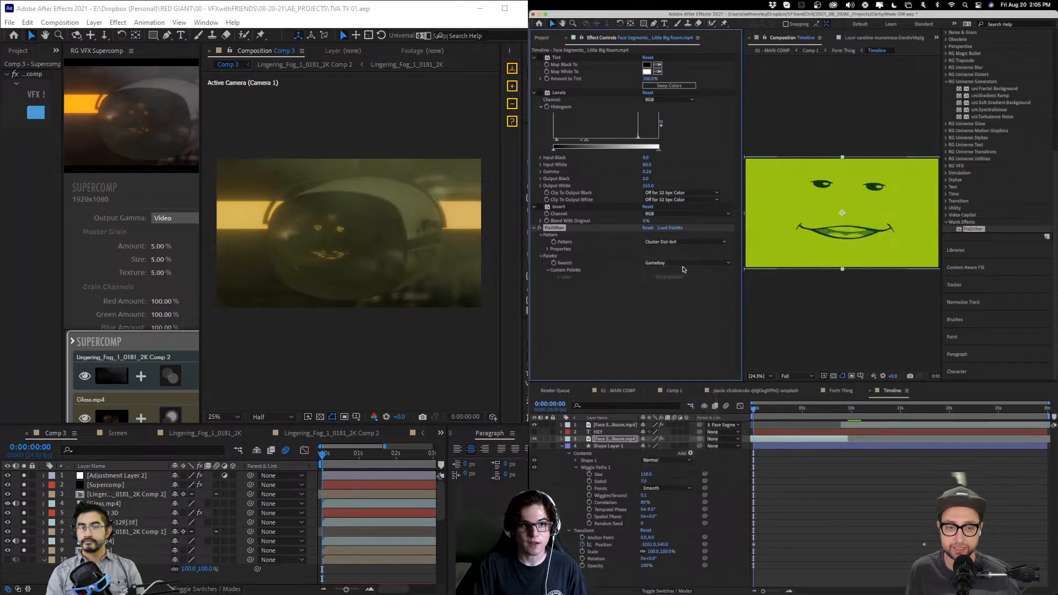
left_click(664, 244)
left_click(688, 439)
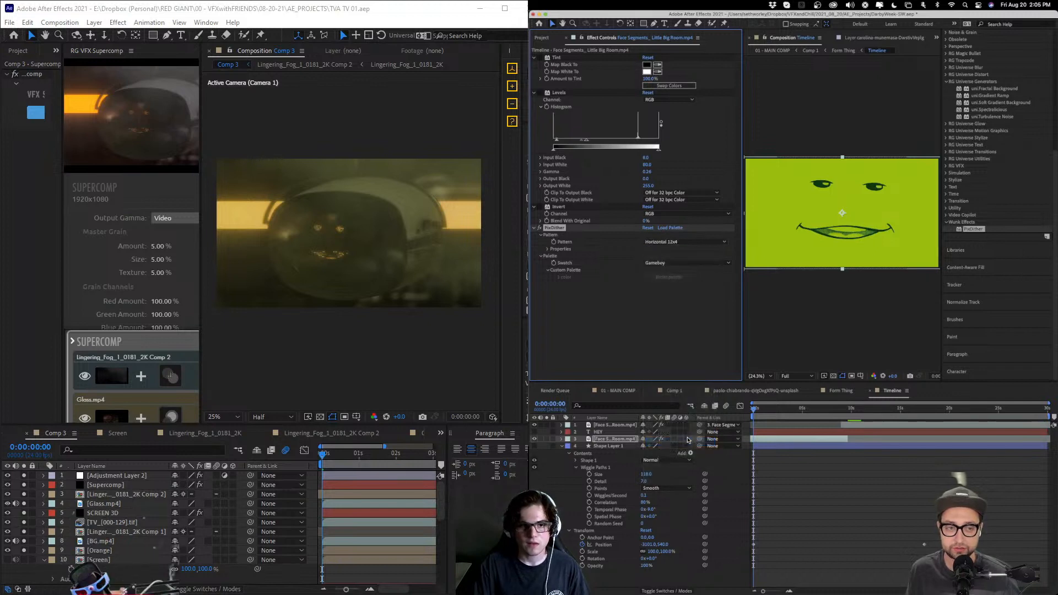
- Compare PixDither's Bayer 3x3, Bayer 2x2 and Bayer 8x8 patterns on the lower face layer
left_click(665, 243)
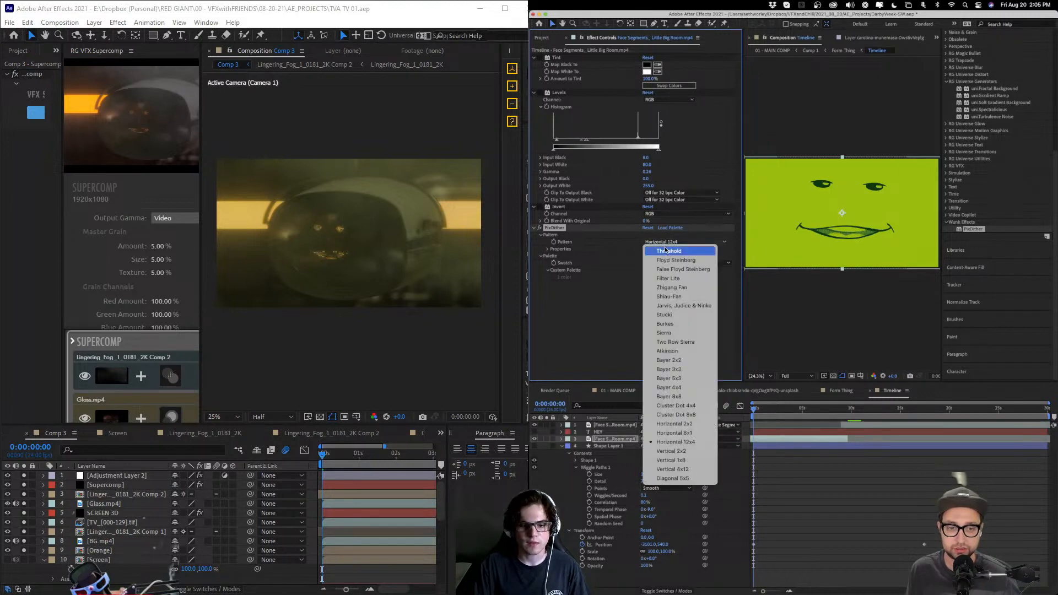
left_click(682, 368)
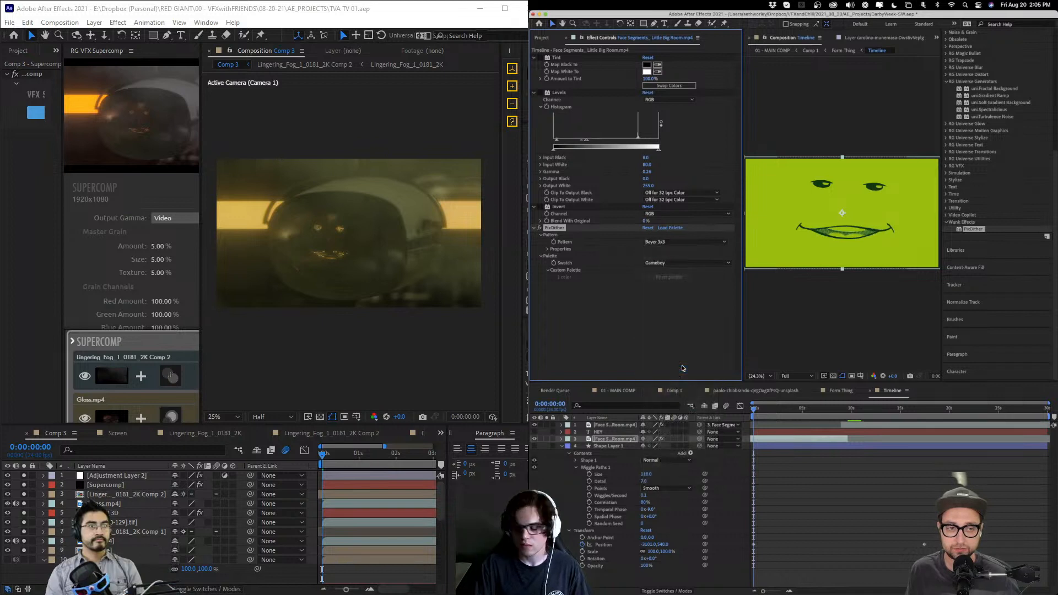
left_click(667, 242)
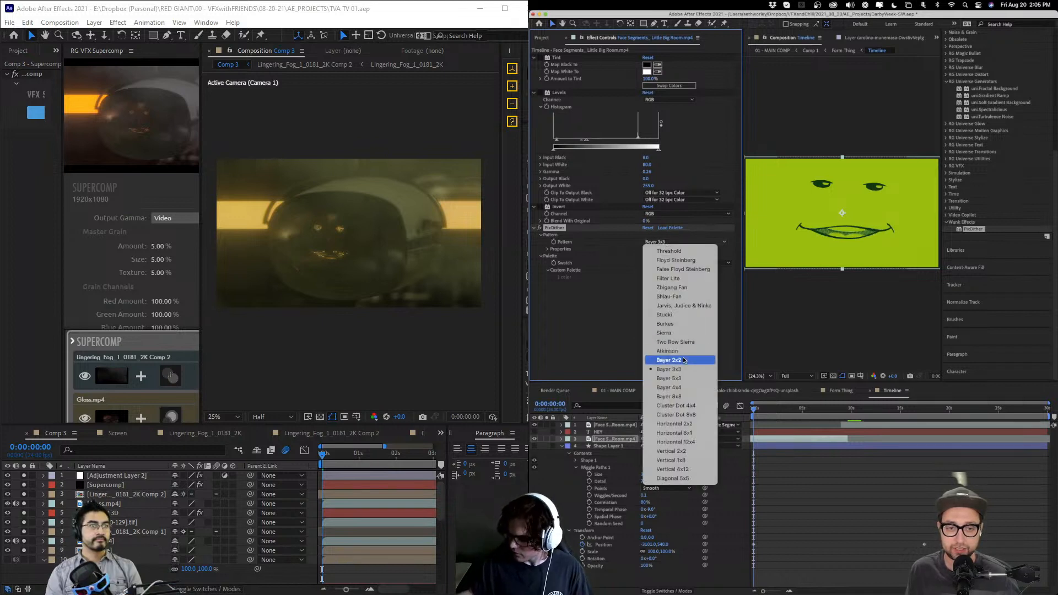
left_click(679, 360)
left_click(676, 243)
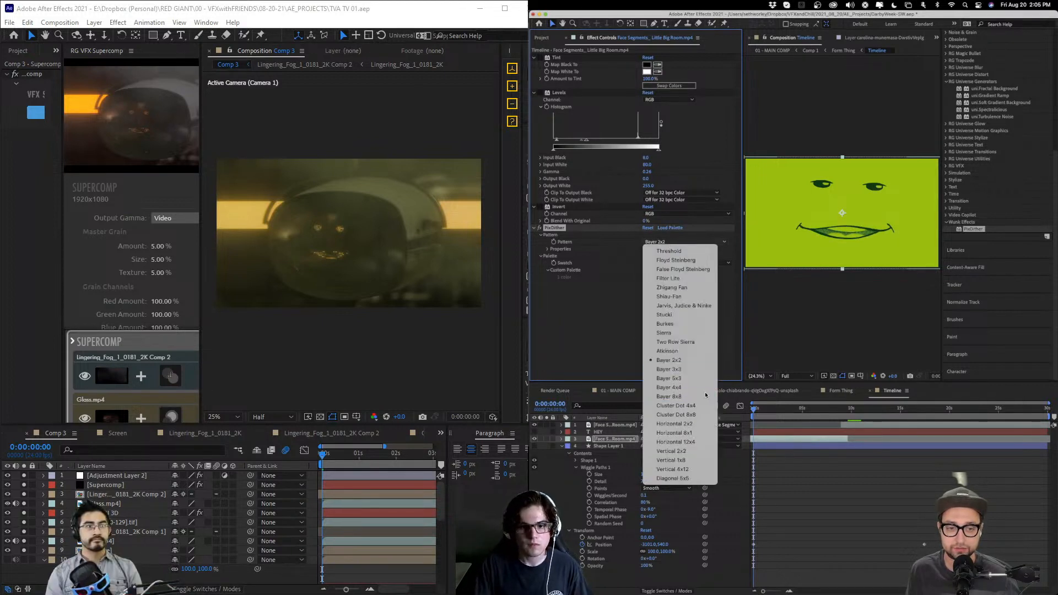
left_click(706, 394)
- Set PixDither's pattern to Diagonal 5x5 and view the dithered face in the Form Thing composition
left_click(670, 242)
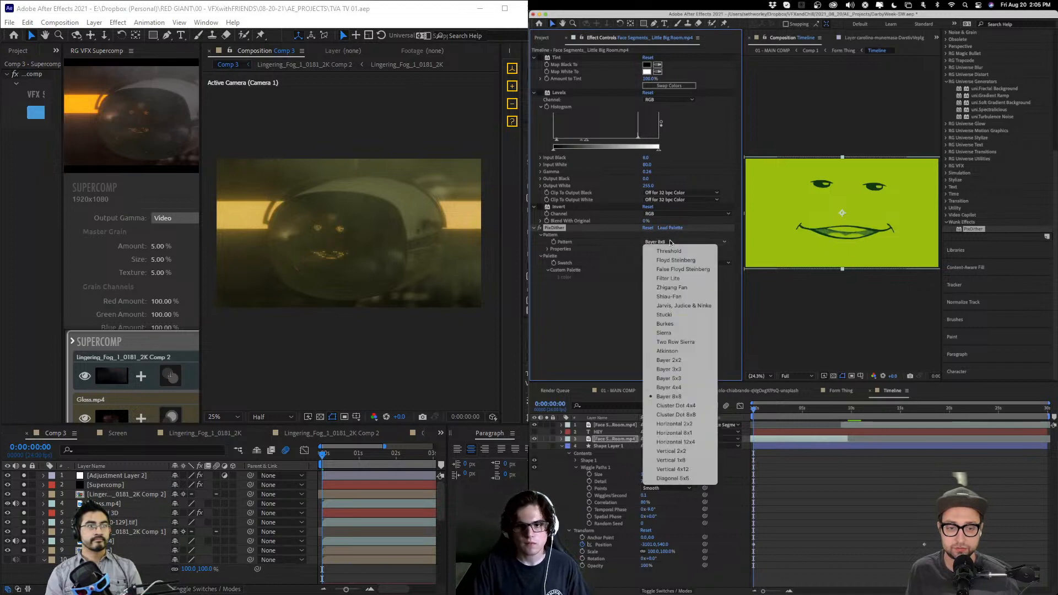
left_click(680, 480)
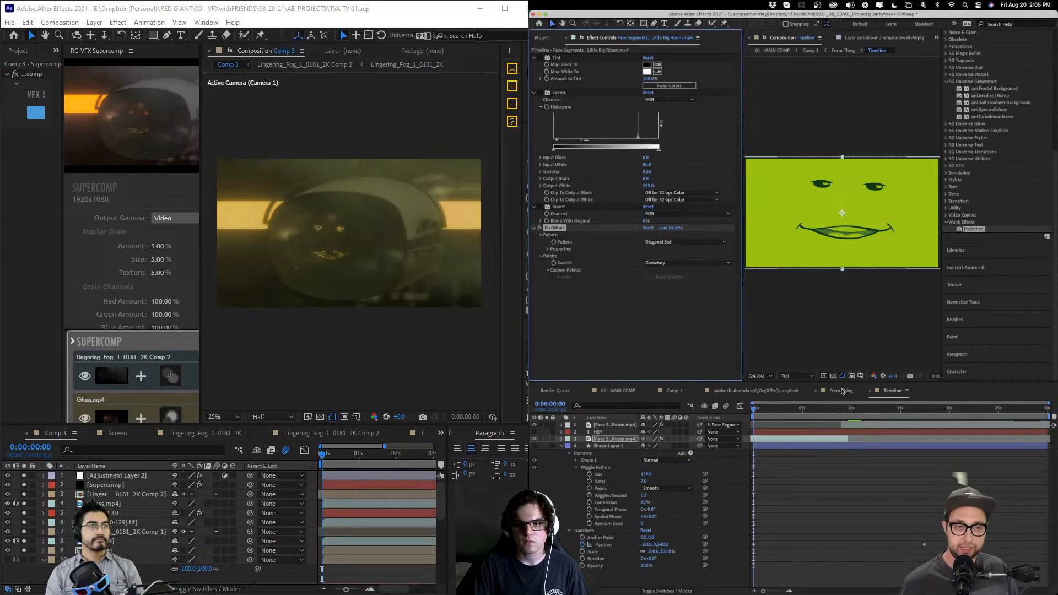
left_click(842, 390)
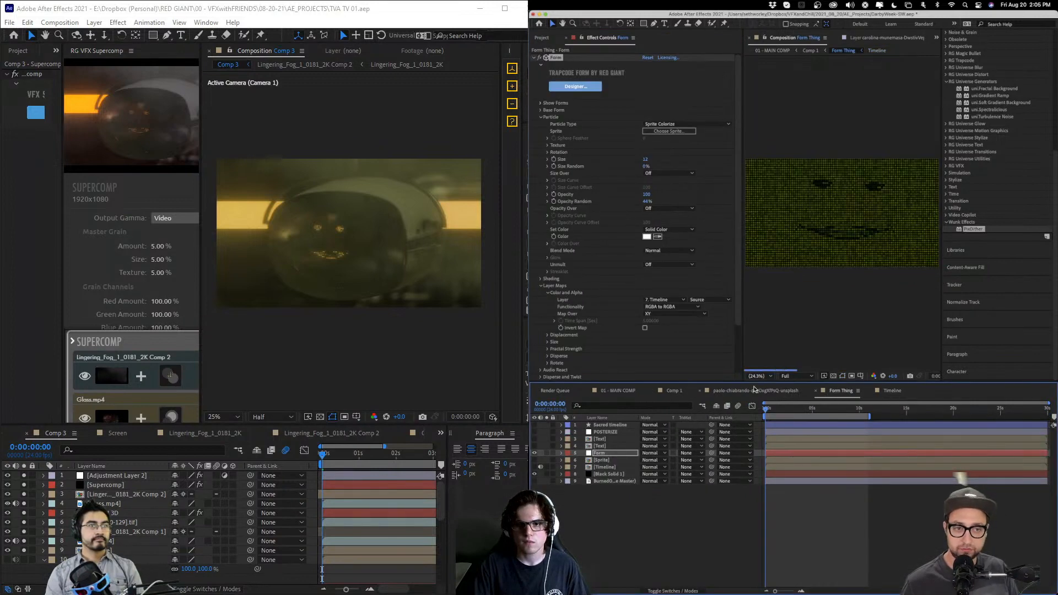
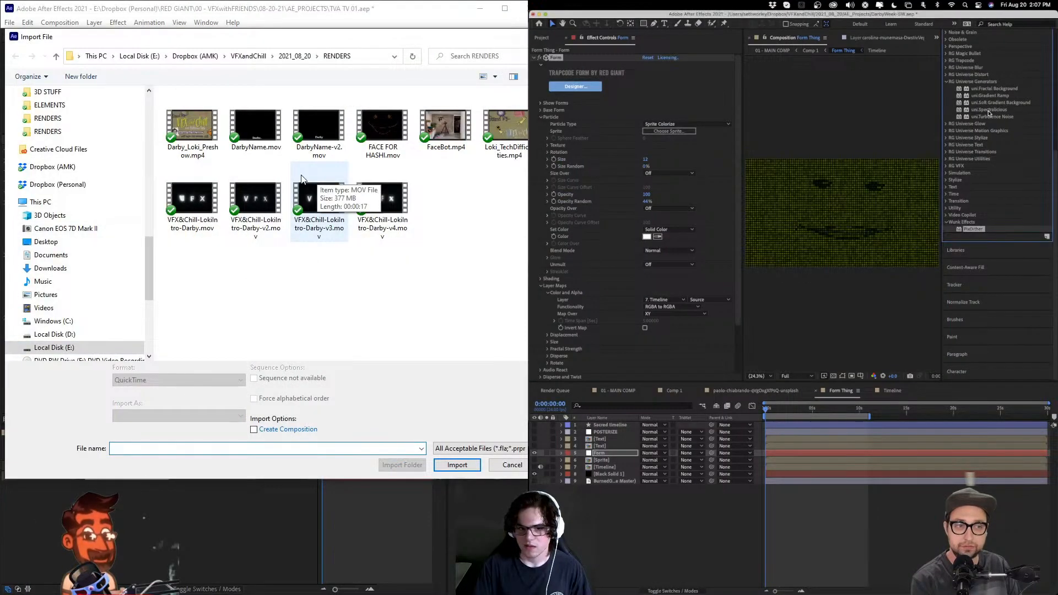
left_click_drag(306, 42, 815, 125)
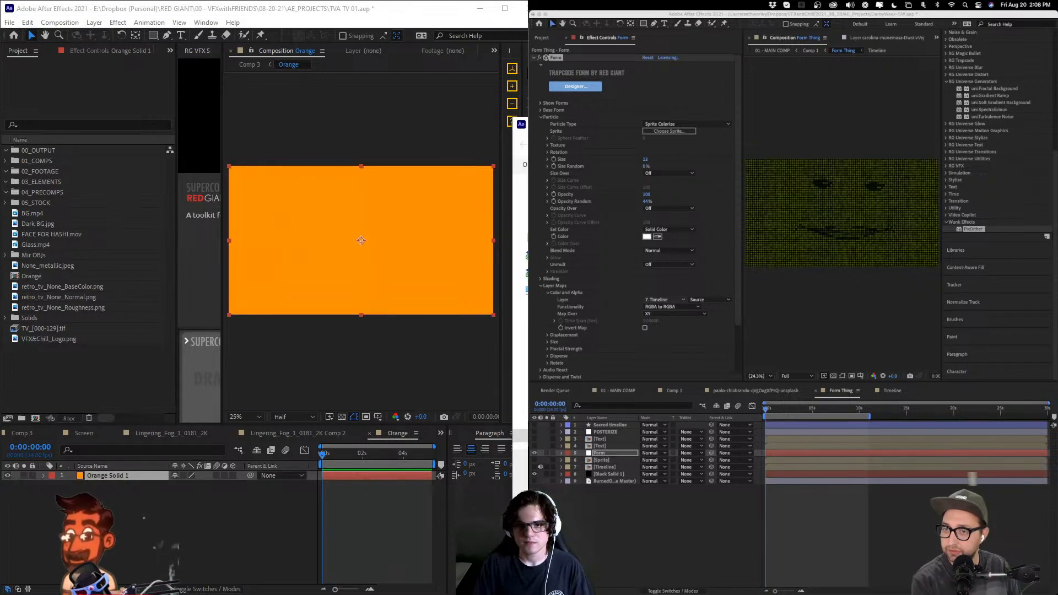
key("ctrl+i")
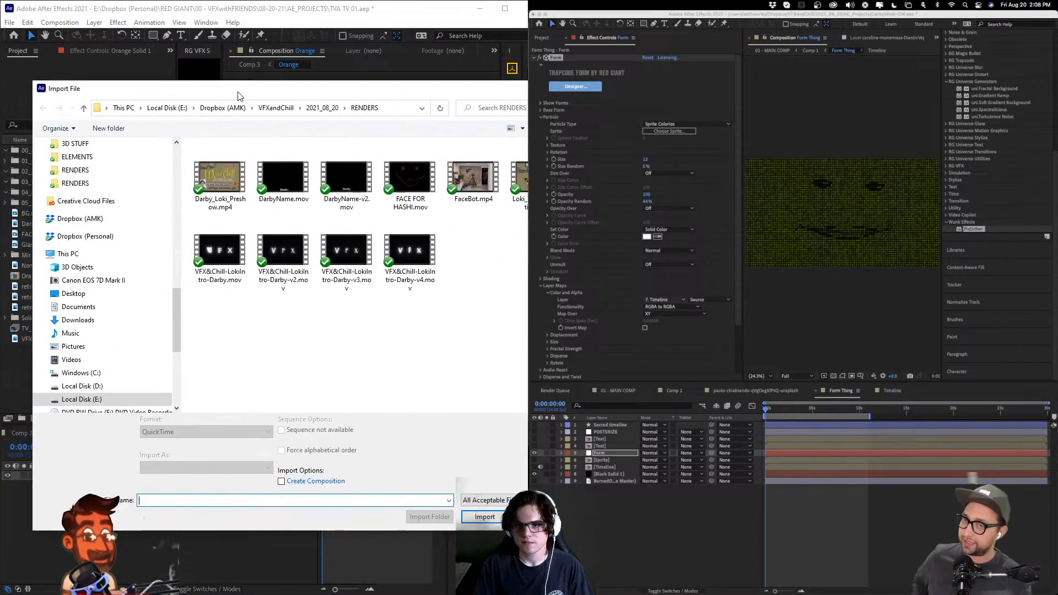
left_click_drag(207, 117, 173, 100)
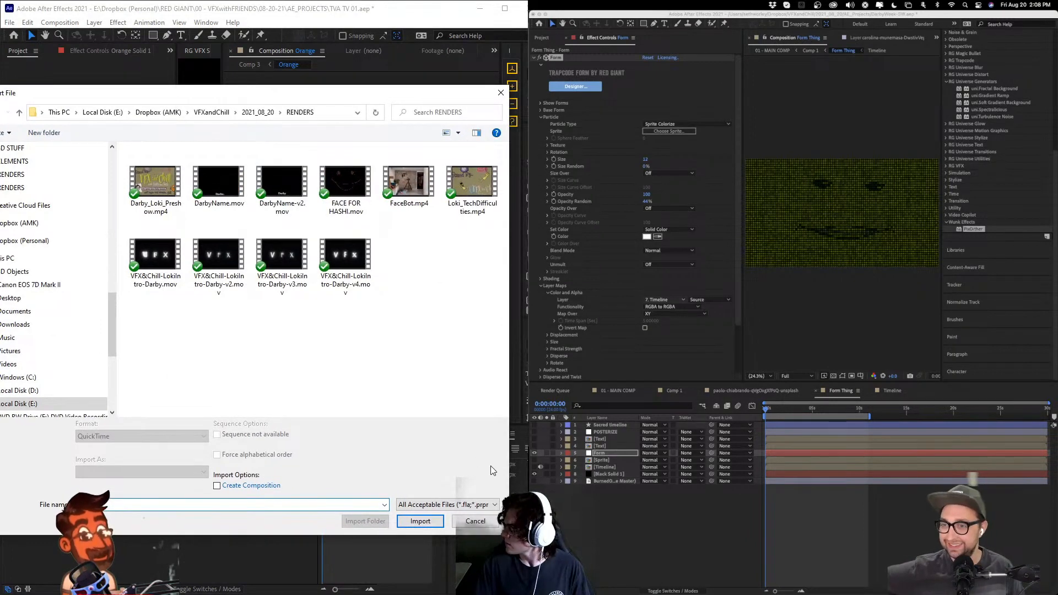
left_click_drag(366, 93, 883, 137)
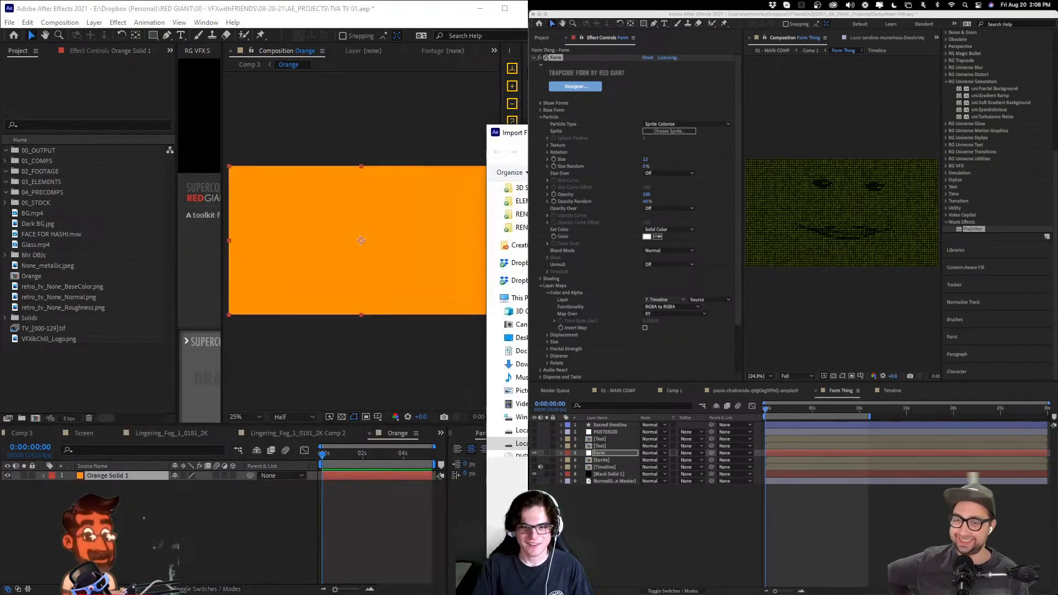
left_click_drag(486, 125, 557, 130)
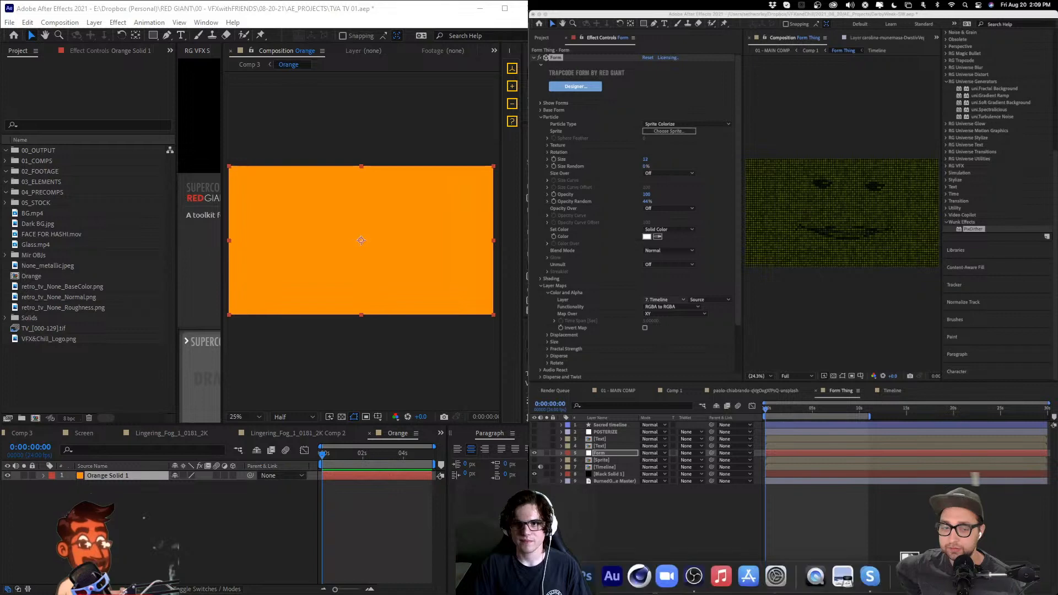
- Open Render Hashi.zip from the recently downloaded files
left_click(584, 580)
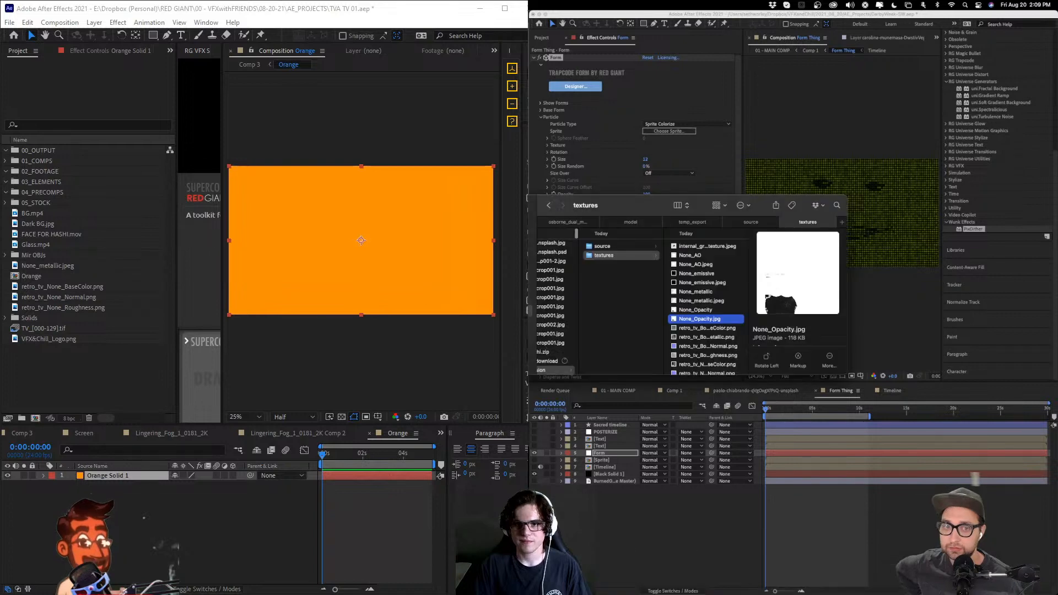
key("super+Tab")
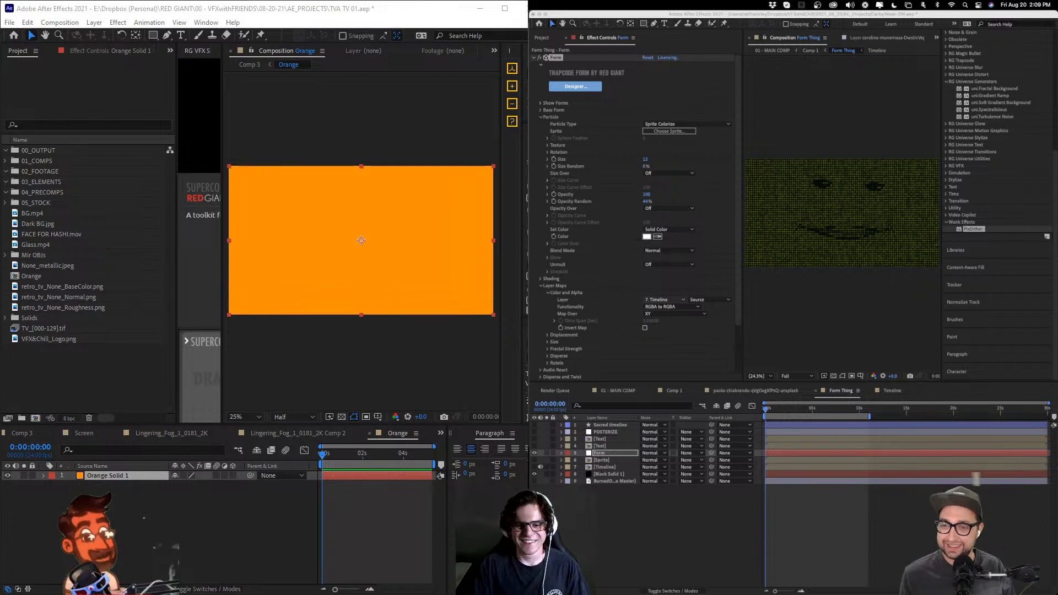
left_click(911, 575)
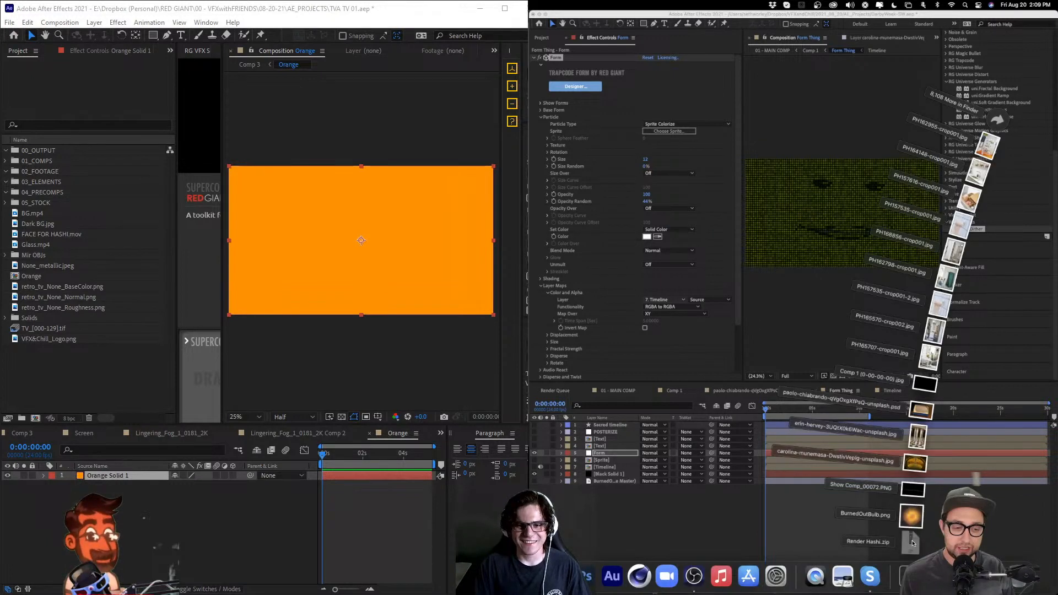
left_click(912, 543)
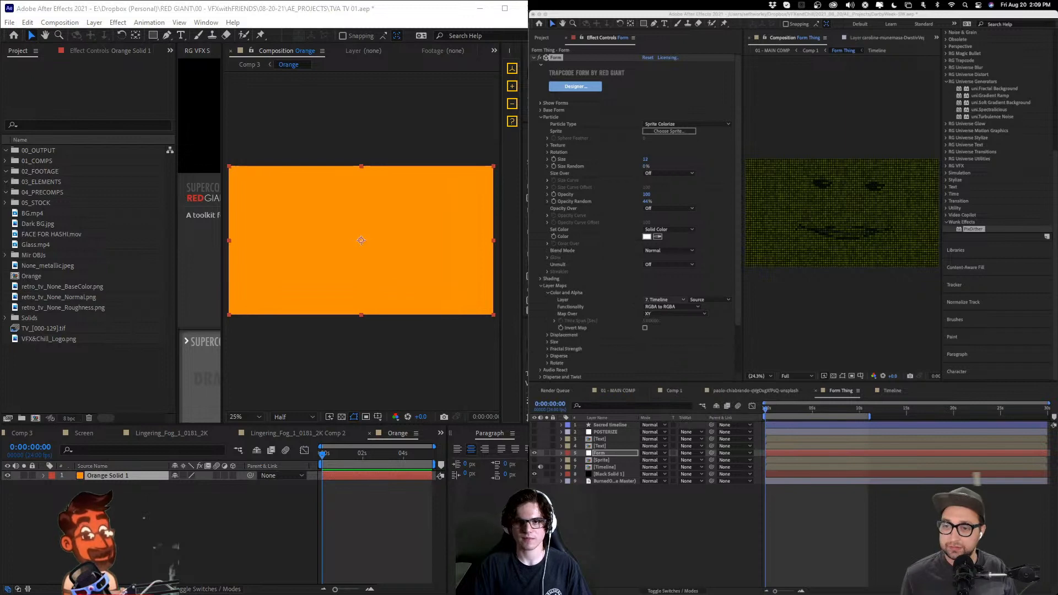
- Refresh the RENDERS folder while importing and check it for a new render
key("ctrl+i")
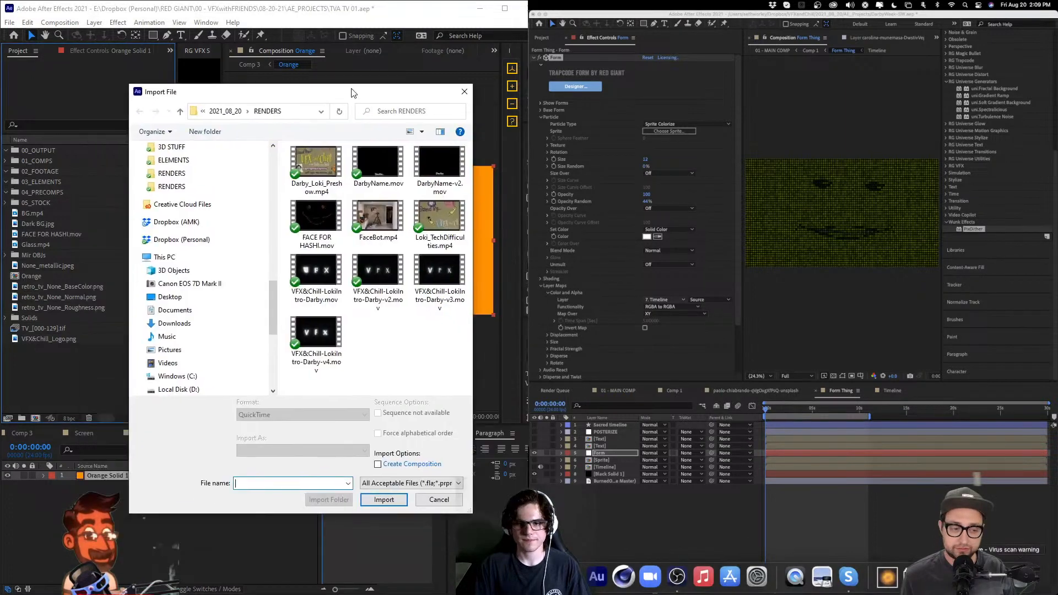
mouse_move(338, 93)
left_mouse_down()
mouse_move(319, 104)
mouse_move(341, 103)
left_mouse_up()
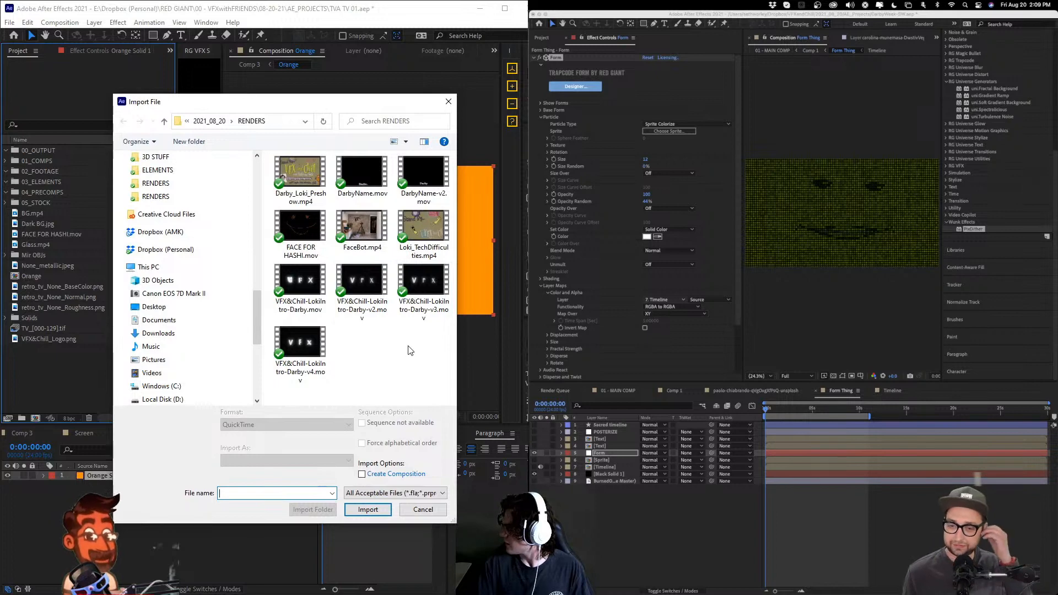
right_click(407, 380)
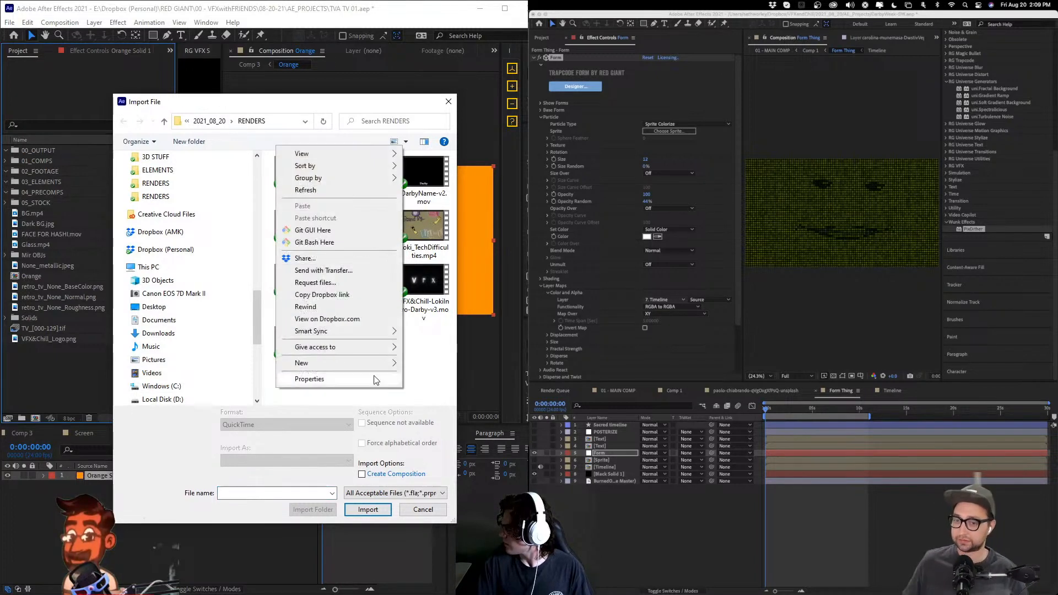
left_click(306, 189)
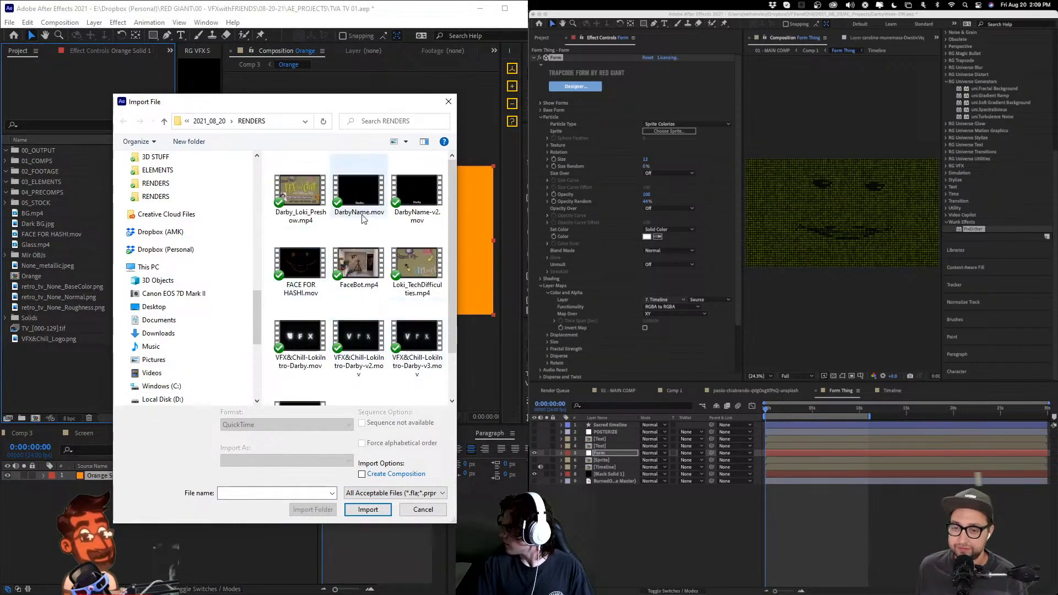
scroll(380, 322, "down", 1)
scroll(382, 350, "up", 1)
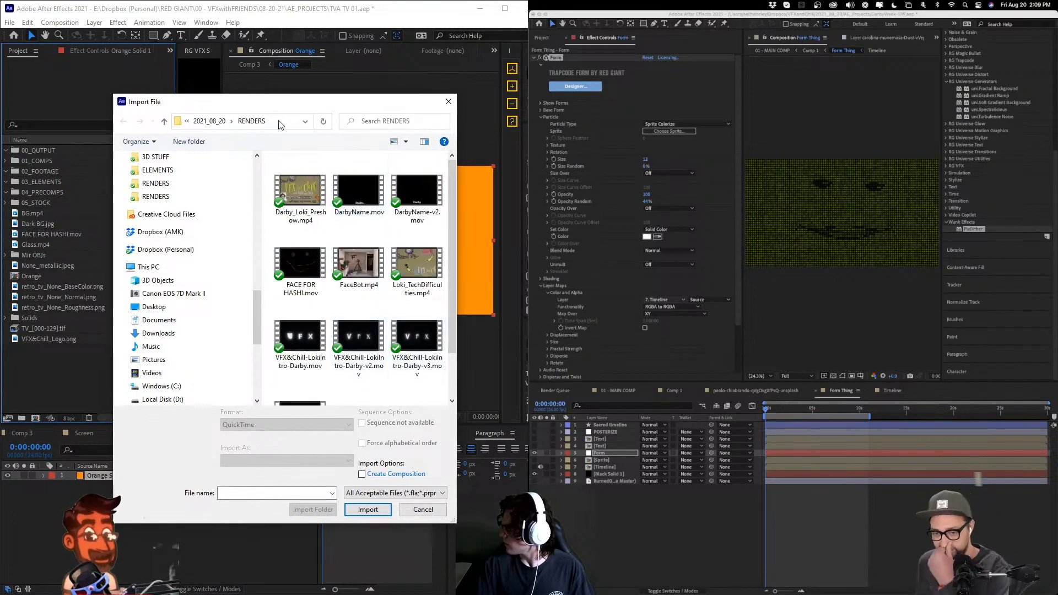
key("Escape")
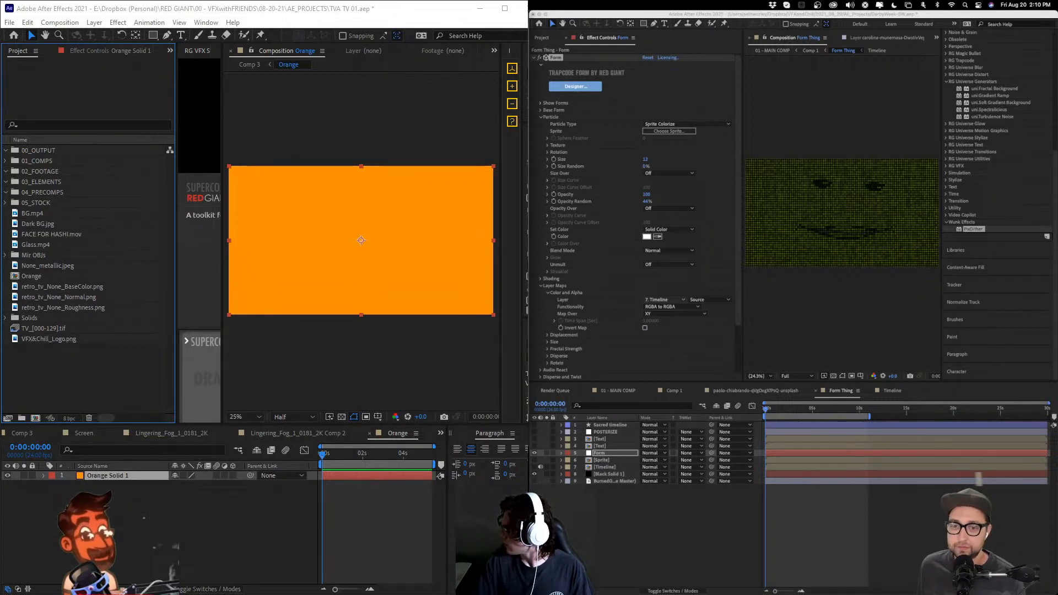
left_click(838, 392)
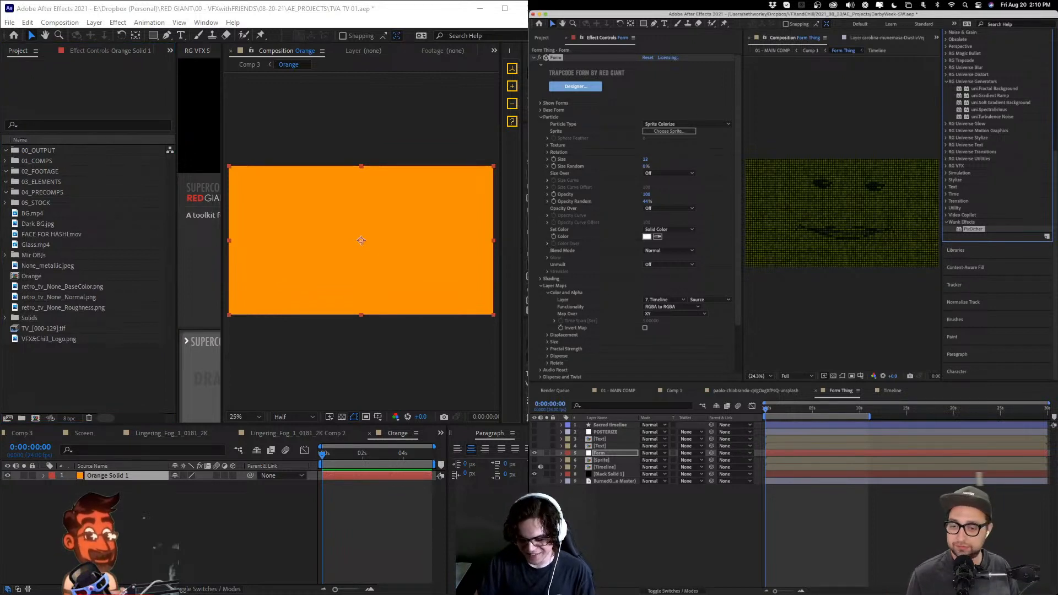
key("super+Tab")
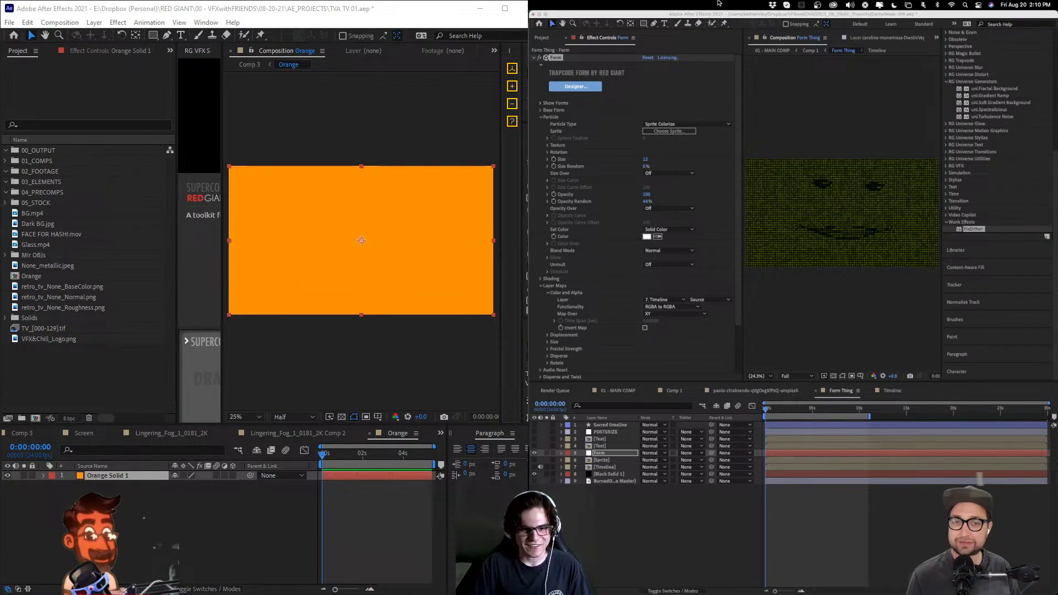
left_click(1006, 175)
scroll(999, 164, "up", 5)
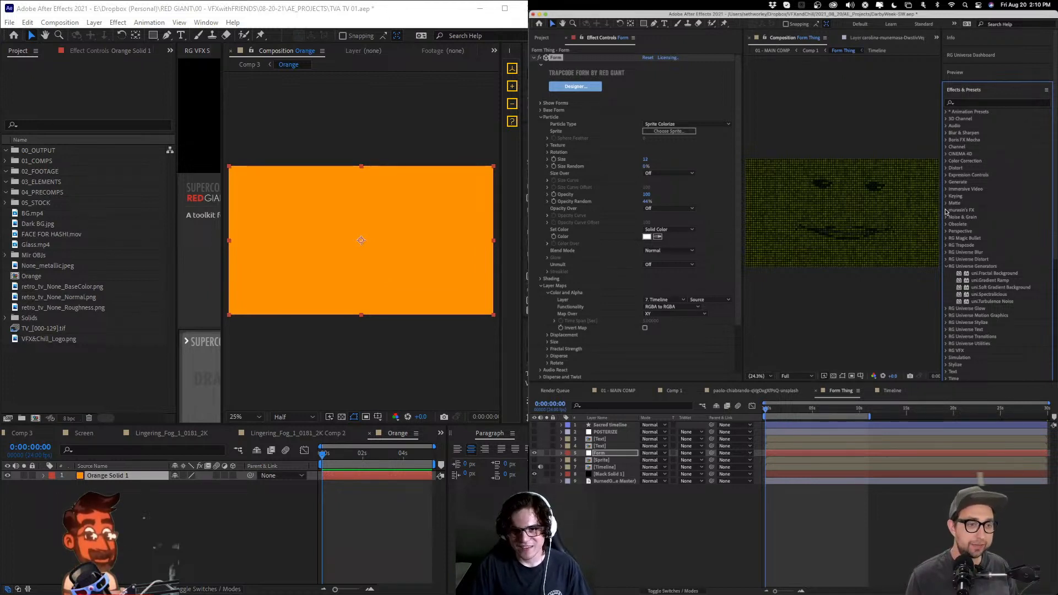
scroll(946, 212, "down", 2)
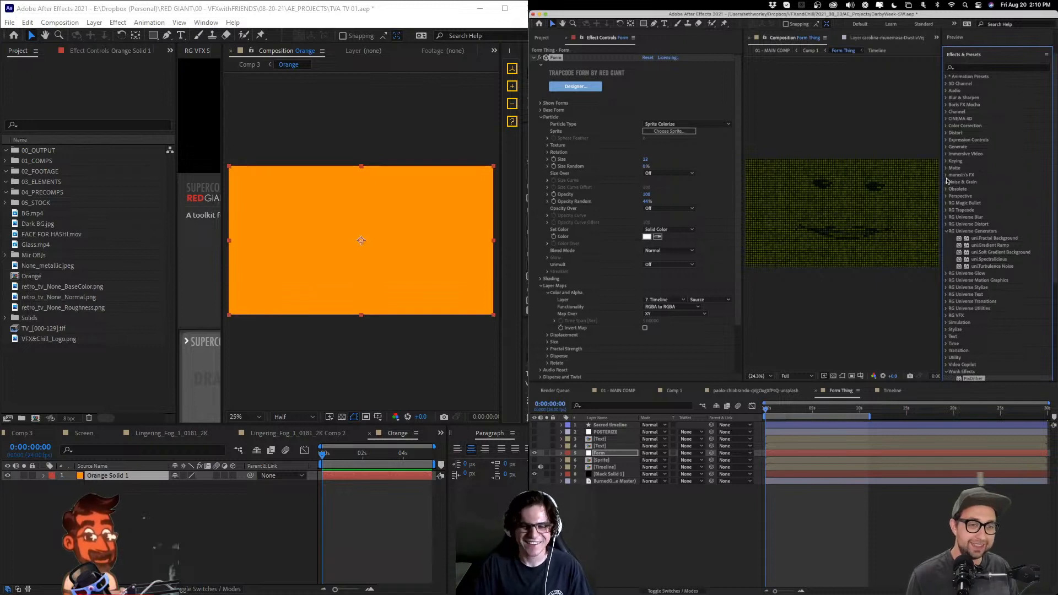
- Add a Noise effect to the lower face layer in the Timeline composition
left_click(893, 391)
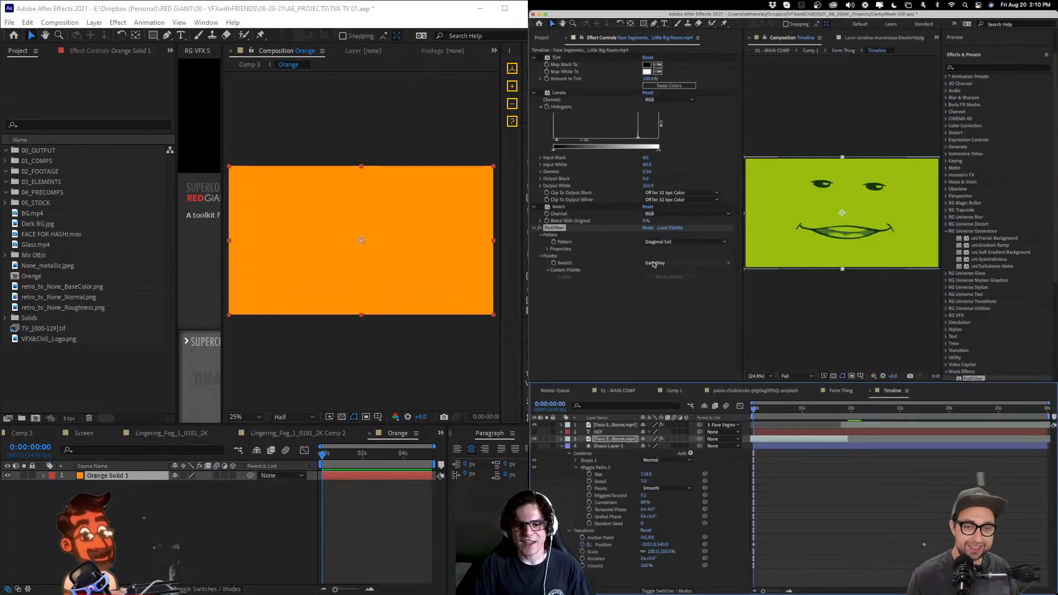
left_click(603, 439)
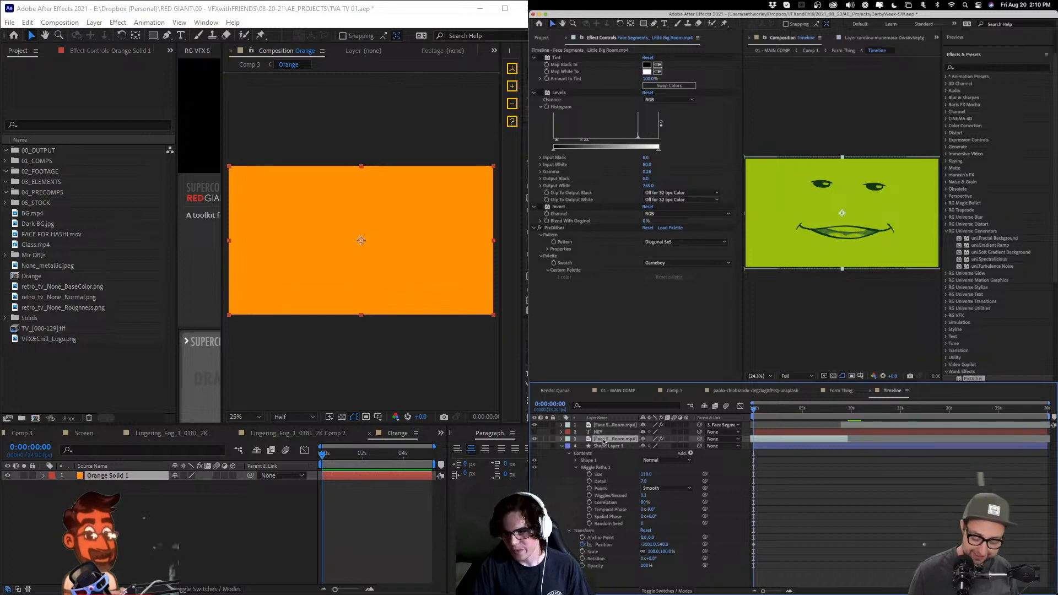
key("ctrl+space")
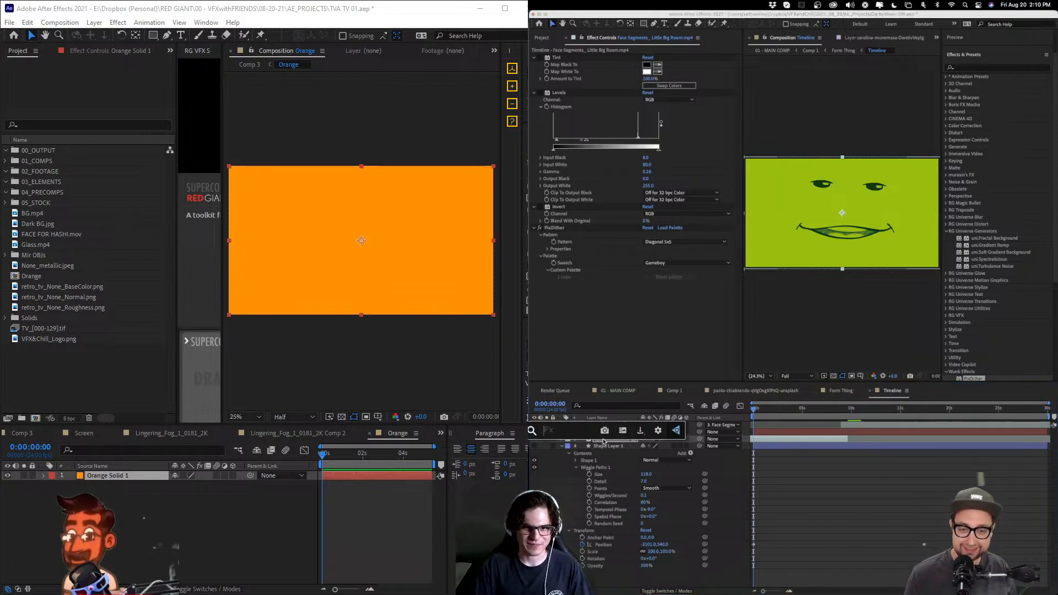
type("noise")
left_click(564, 490)
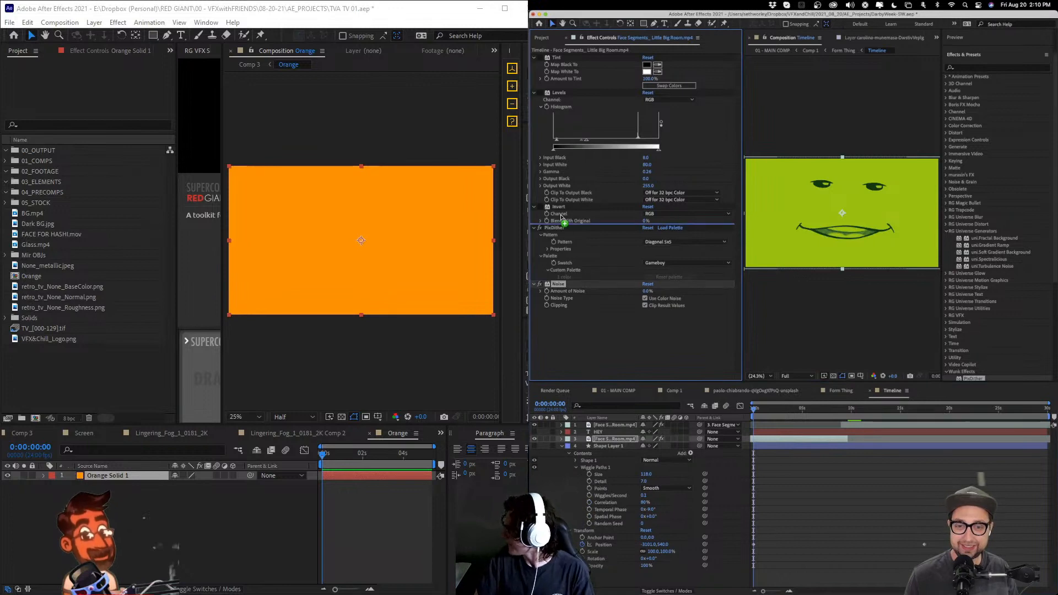
- Place Noise above PixDither with PixDither disabled, and set Amount of Noise to 100%
left_click_drag(562, 218, 563, 221)
left_click(540, 256)
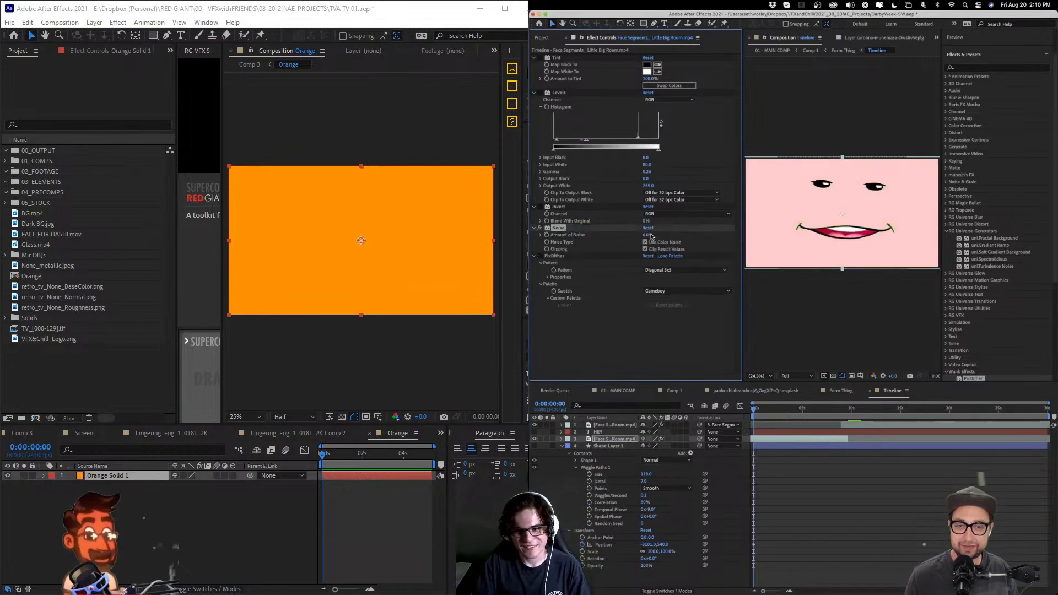
mouse_move(678, 234)
left_mouse_down()
mouse_move(711, 234)
mouse_move(670, 236)
mouse_move(681, 238)
left_mouse_up()
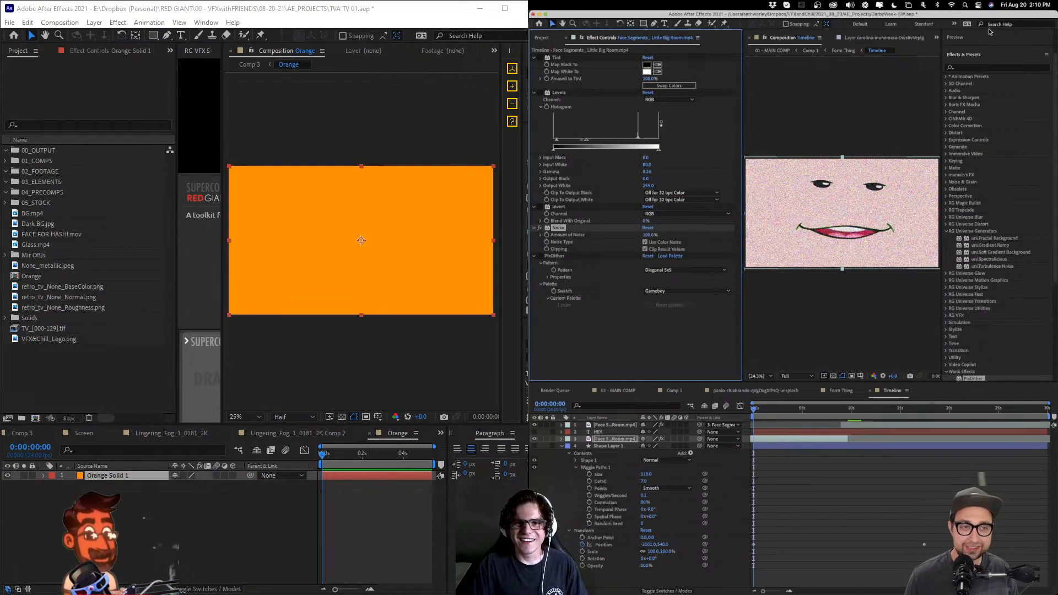
- Try a Posterize effect at several levels on the noisy face layer and remove it
left_click(960, 67)
type("posteri")
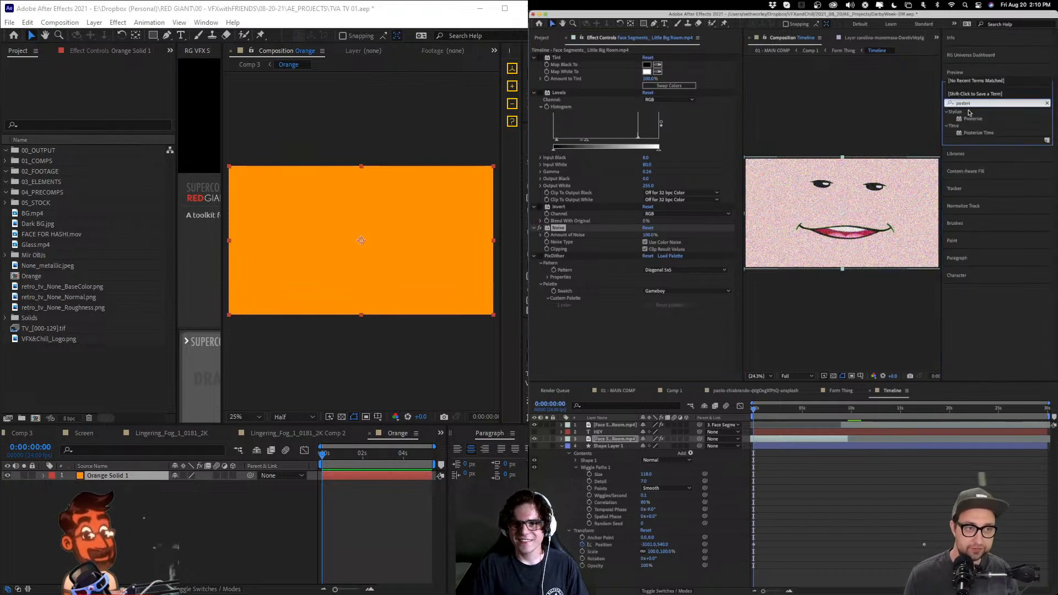
left_click_drag(971, 118, 617, 301)
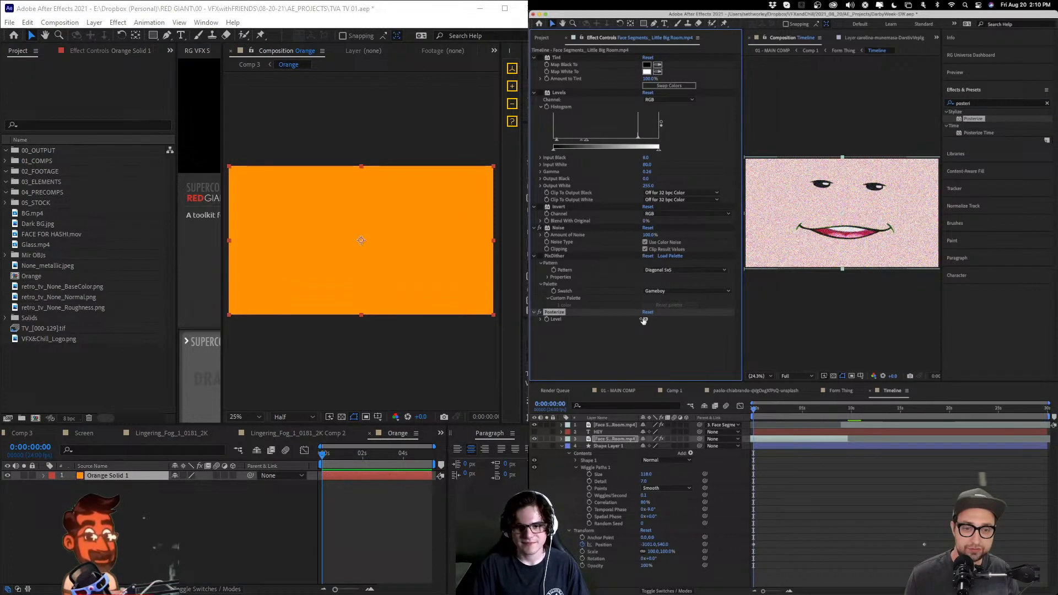
left_click_drag(694, 320, 737, 316)
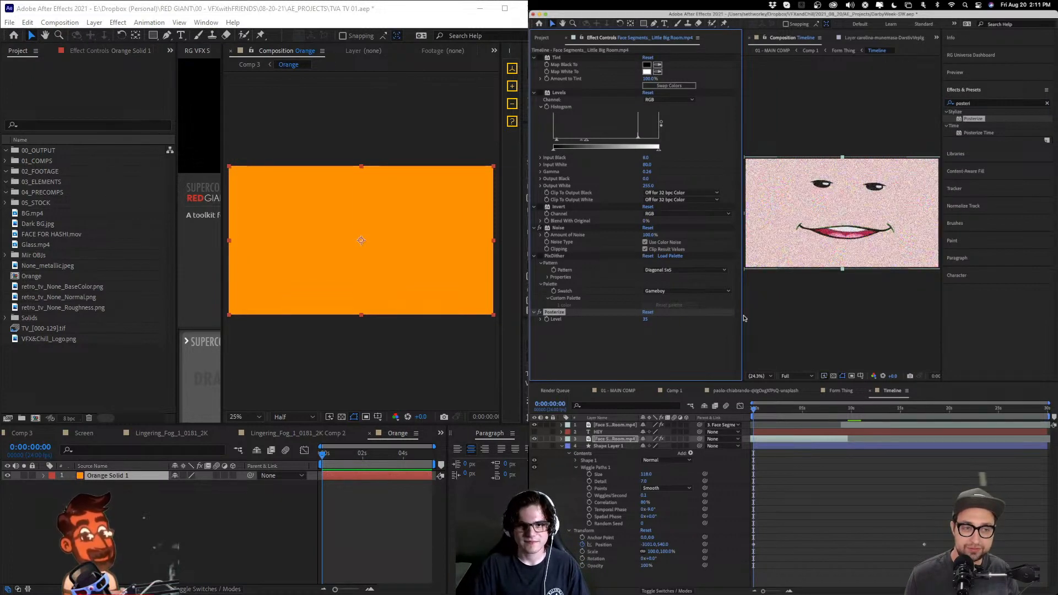
left_click_drag(673, 318, 696, 341)
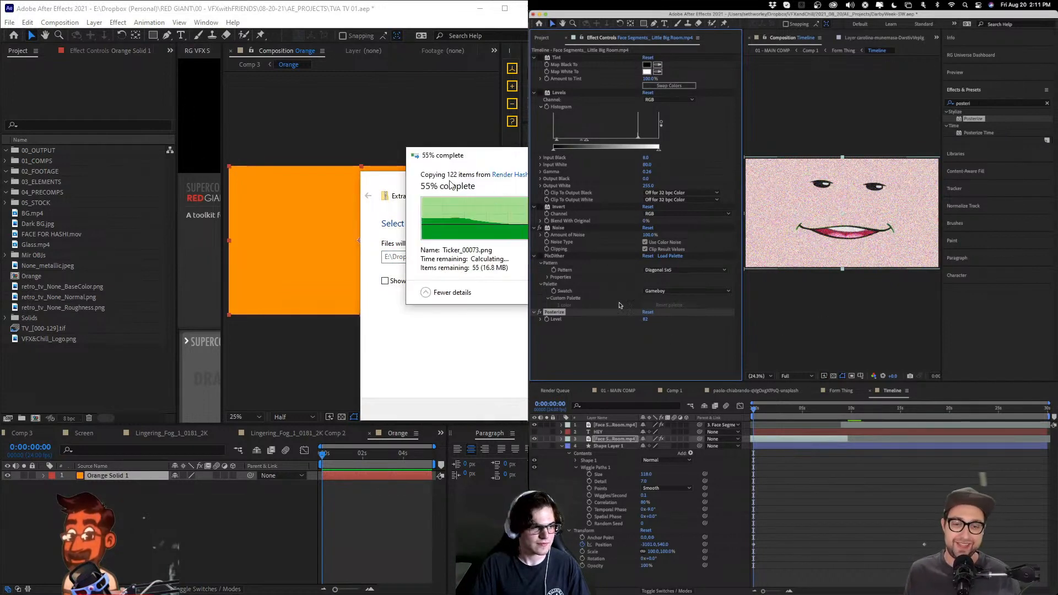
key("Delete")
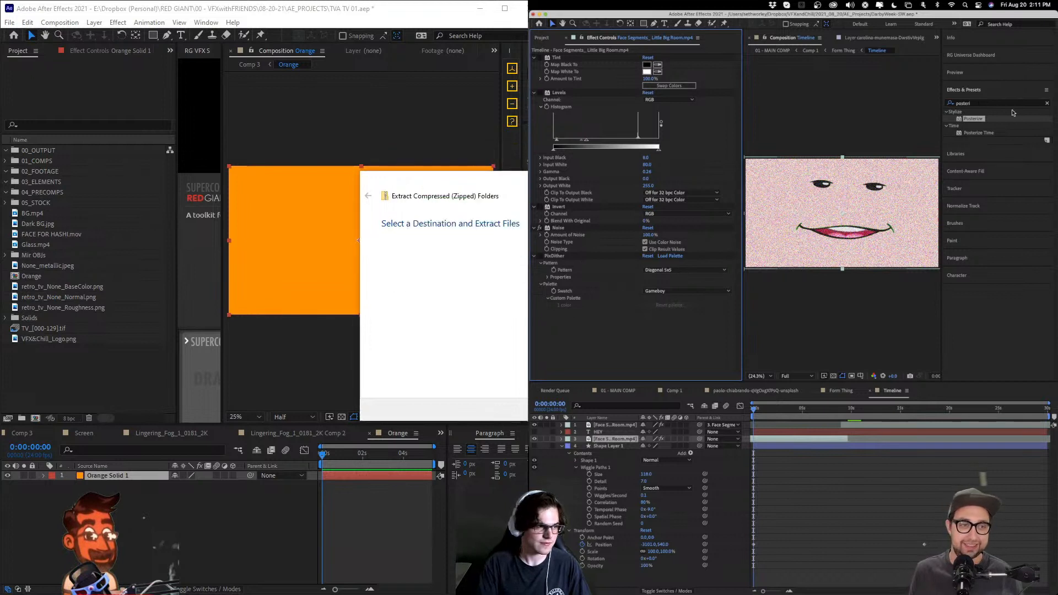
- Add a Fast Box Blur after PixDither on the noisy face layer and set its Blur Radius to 12
left_click(976, 103)
type("fast")
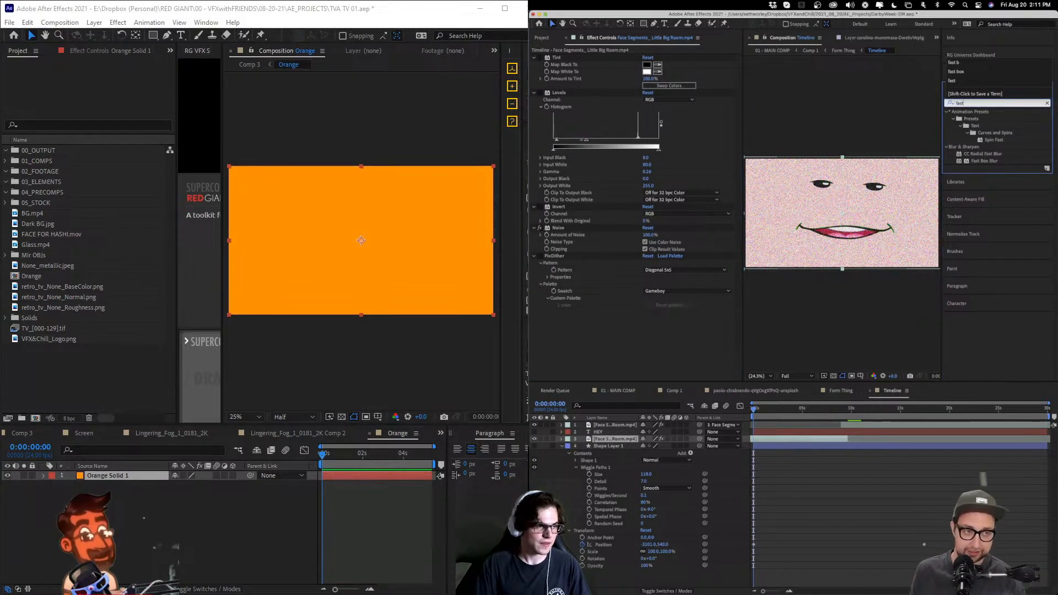
left_click_drag(984, 161, 583, 307)
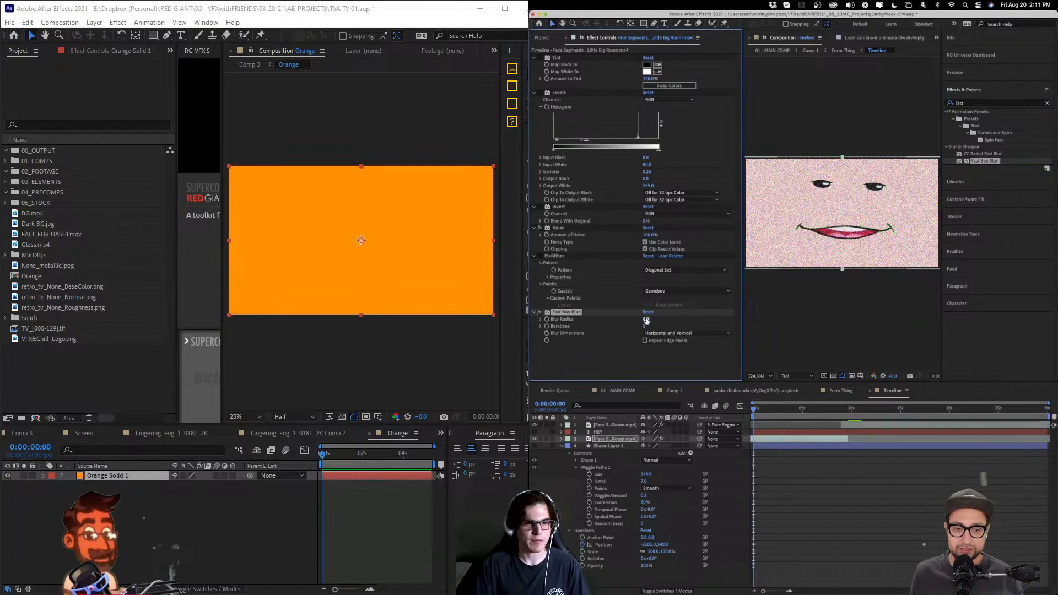
left_click(648, 320)
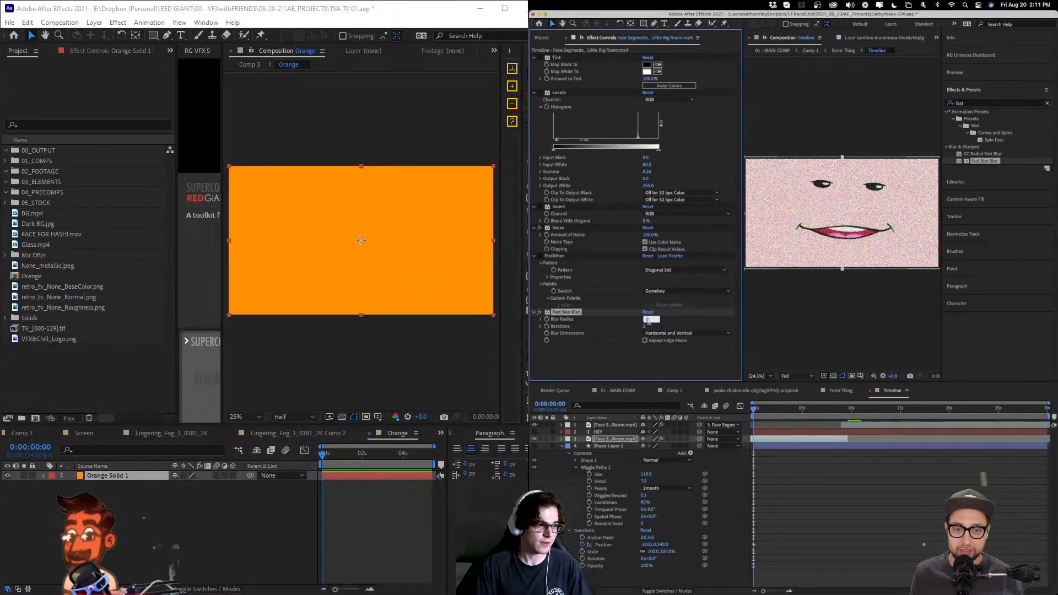
key("Return")
left_click(647, 321)
type("12")
key("Return")
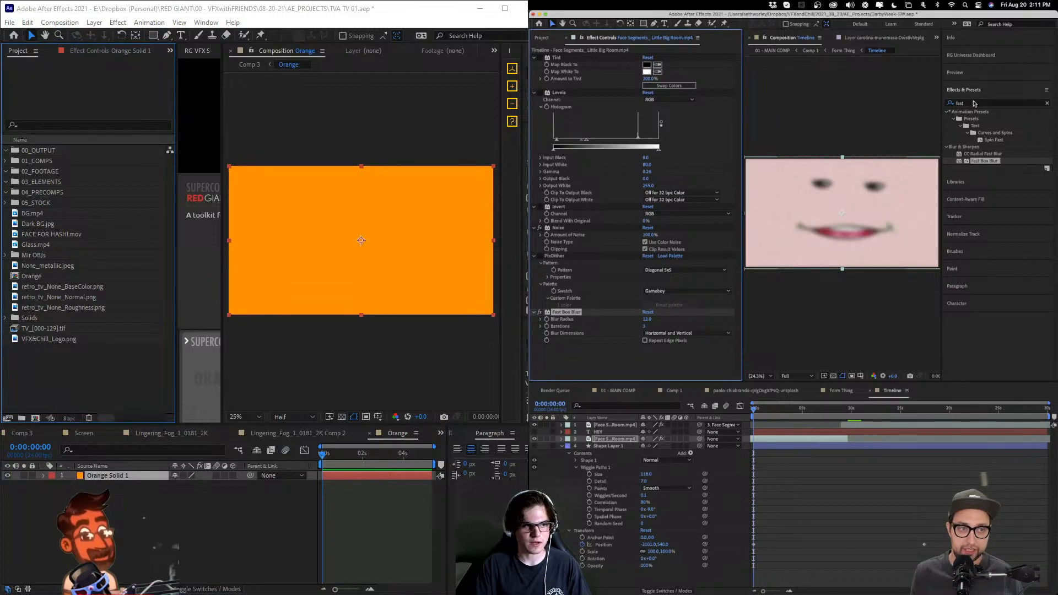
- Add a Sharpen effect after Fast Box Blur and raise its amount, and place the Ticker image sequence above Orange Solid 1 in the Orange composition
left_click(946, 104)
type("sharp")
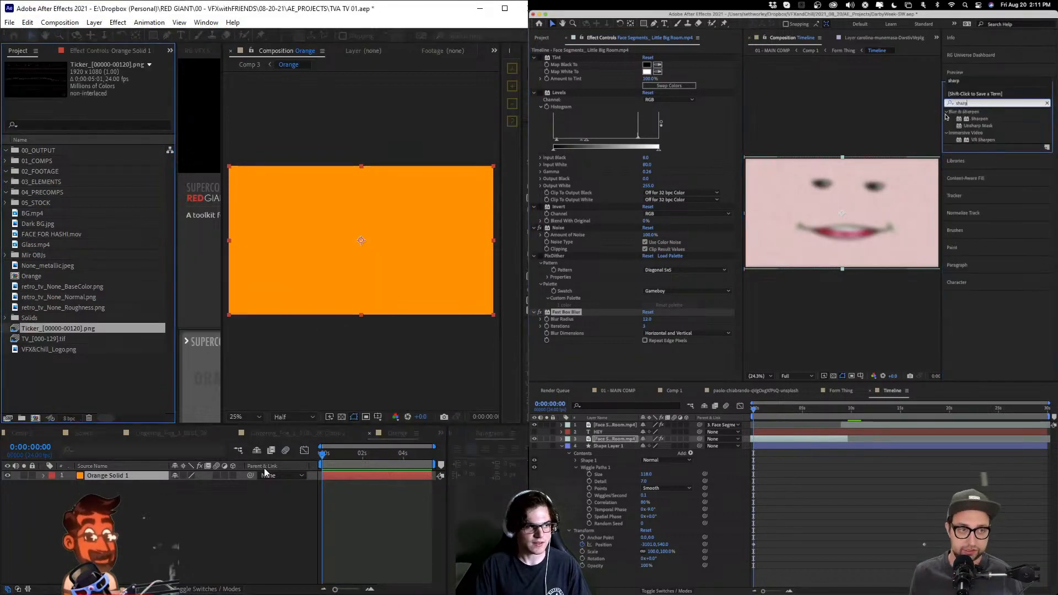
left_click_drag(979, 119, 612, 340)
left_click_drag(47, 329, 64, 362)
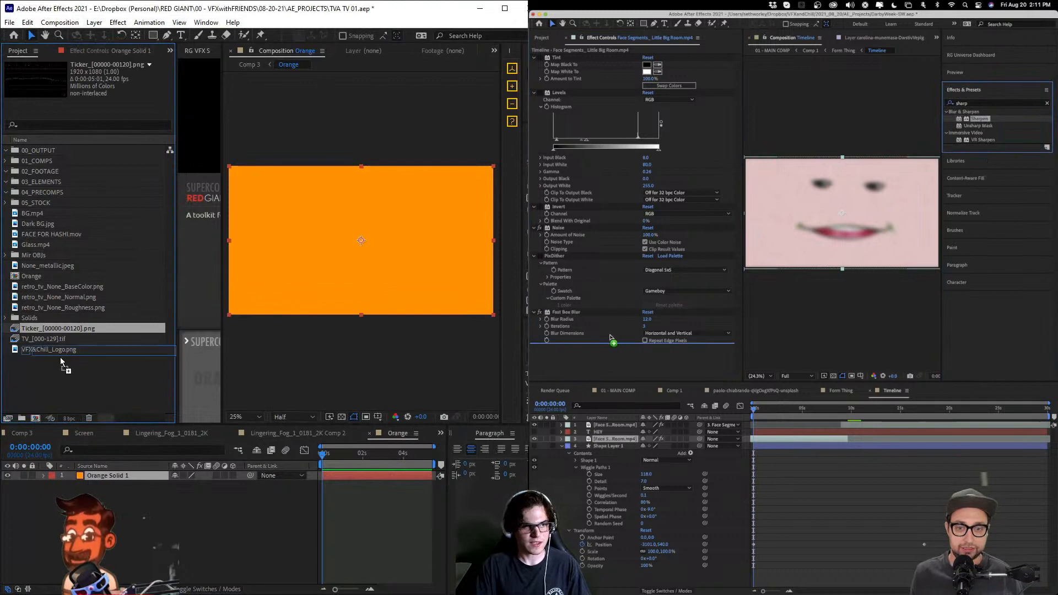
left_click_drag(613, 340, 611, 339)
left_click_drag(64, 362, 129, 471)
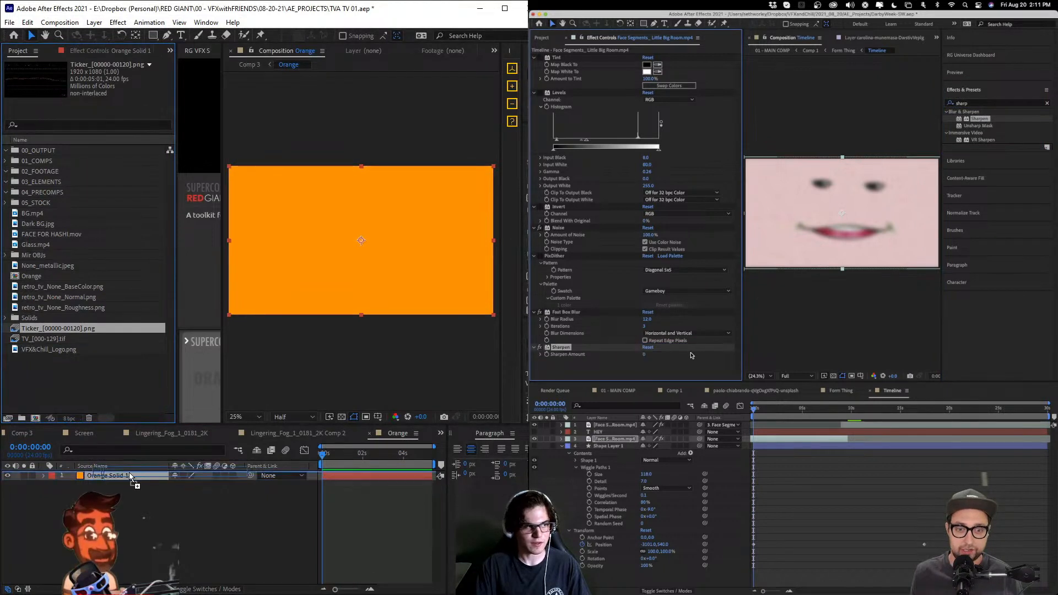
left_click_drag(645, 354, 714, 351)
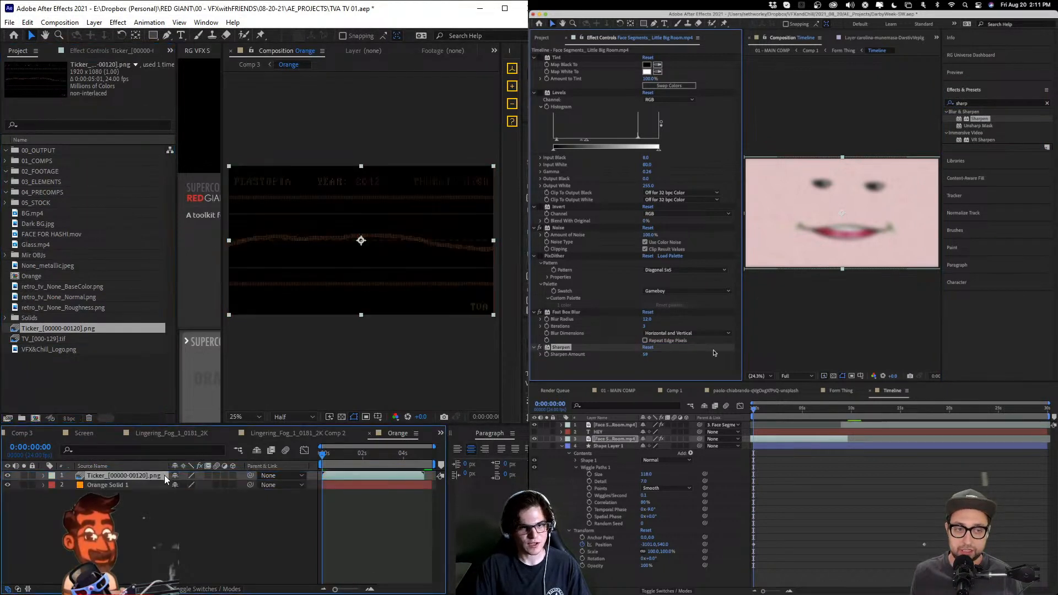
- Return to Comp 3, and on the face layer set the Fast Box Blur radius to 5 and the Sharpen Amount to about 374
left_click(85, 433)
left_click(24, 433)
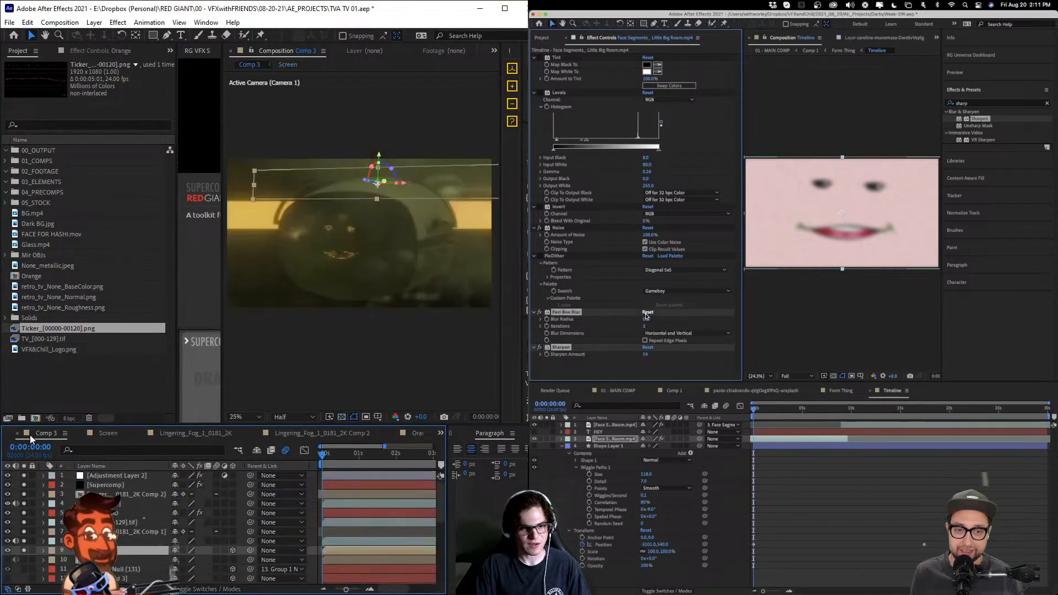
left_click_drag(646, 319, 646, 321)
left_click(645, 320)
type("5")
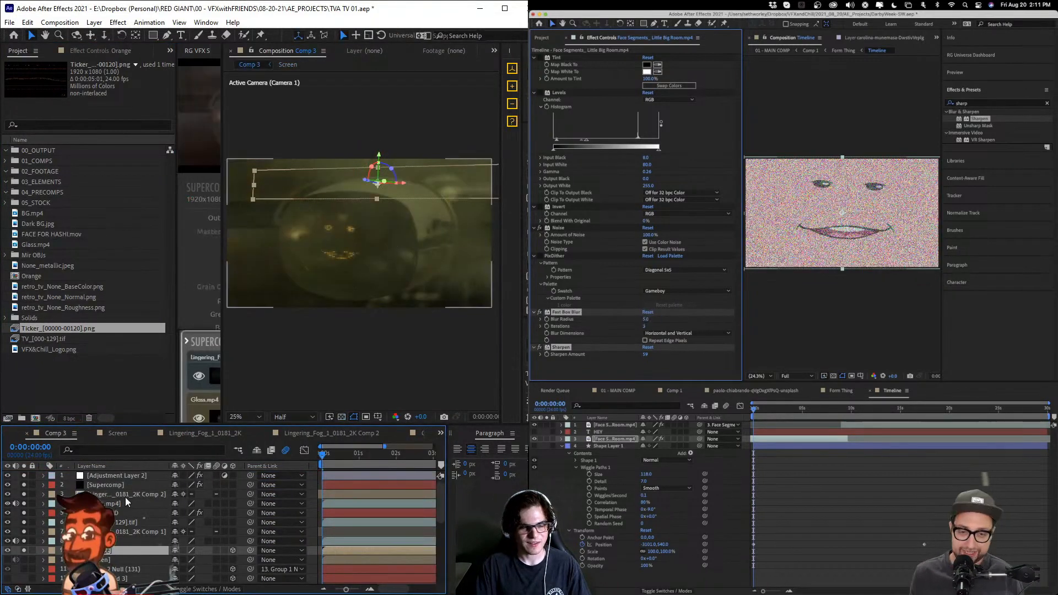
key("Return")
left_click_drag(647, 356, 775, 356)
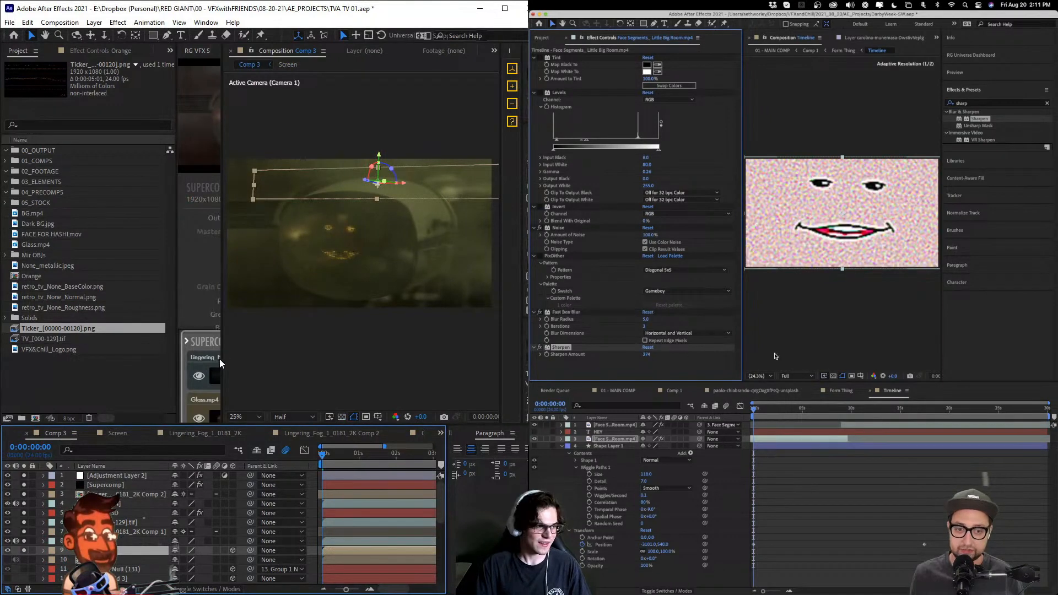
- Set the face layer's Fast Box Blur radius to 2, and widen the Supercomp panel to reach the Orange layer
left_click_drag(223, 358, 381, 354)
scroll(340, 274, "down", 3)
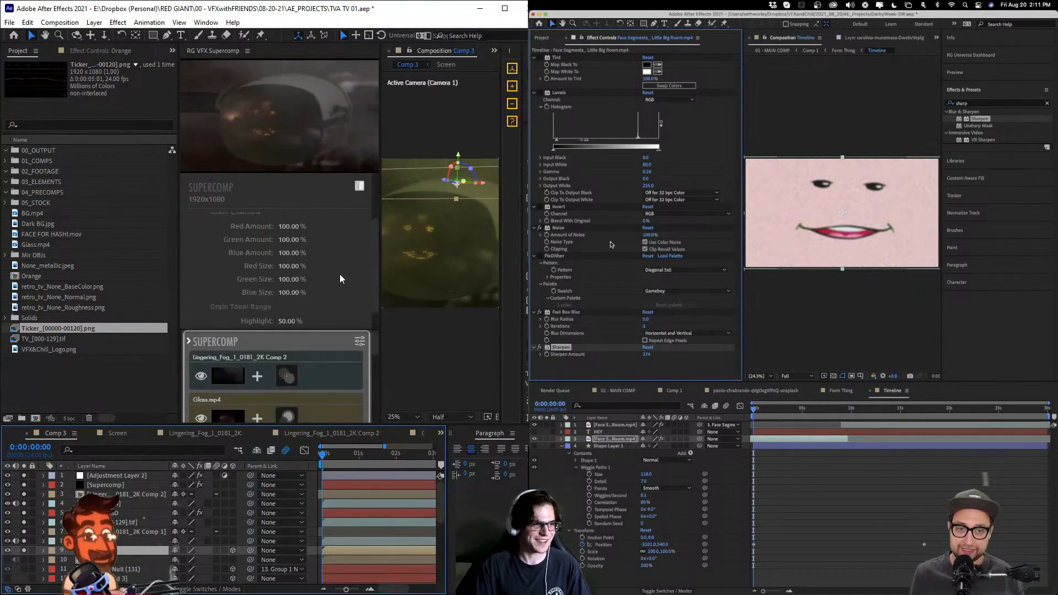
scroll(313, 370, "down", 2)
left_click(648, 319)
scroll(312, 372, "up", 2)
type("2")
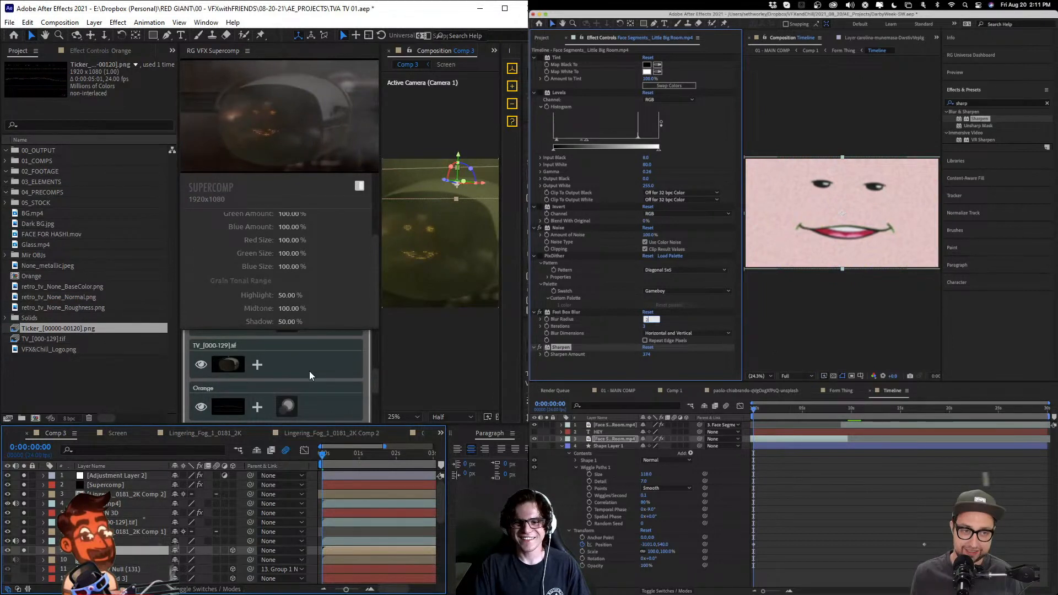
key("Return")
scroll(269, 378, "down", 2)
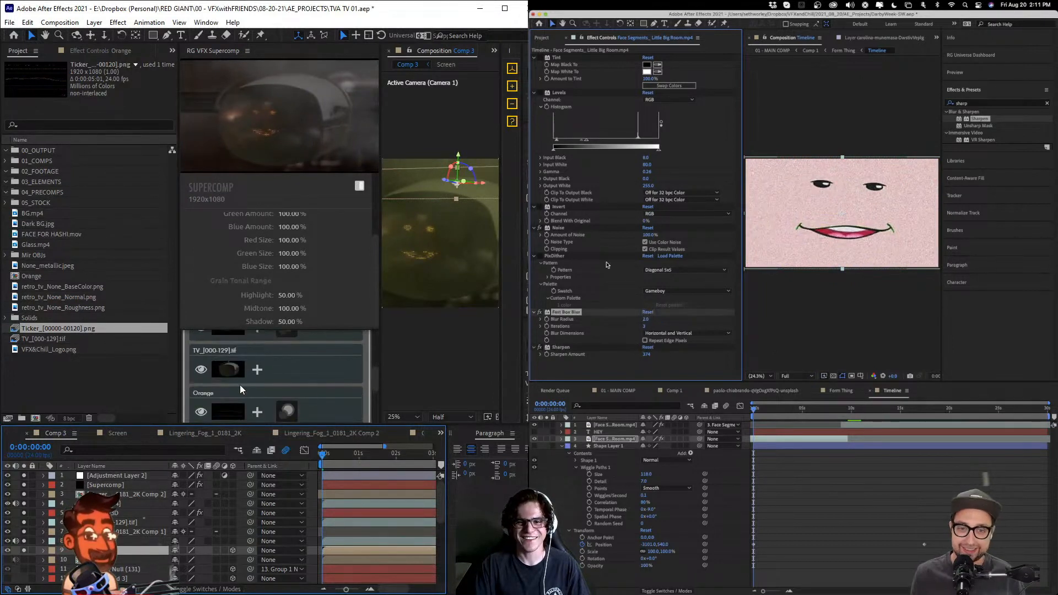
- Set the Orange layer's type to Additive in Supercomp, and move PixDither below Sharpen on the face layer
left_click(230, 405)
left_click(557, 228)
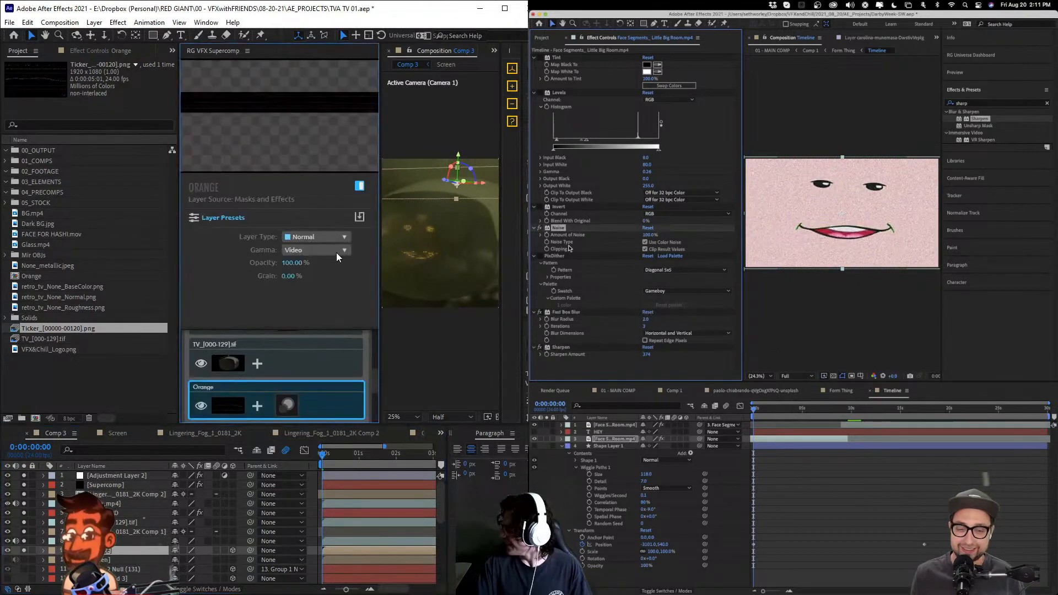
left_click(317, 236)
left_click_drag(558, 228, 556, 342)
left_click(331, 267)
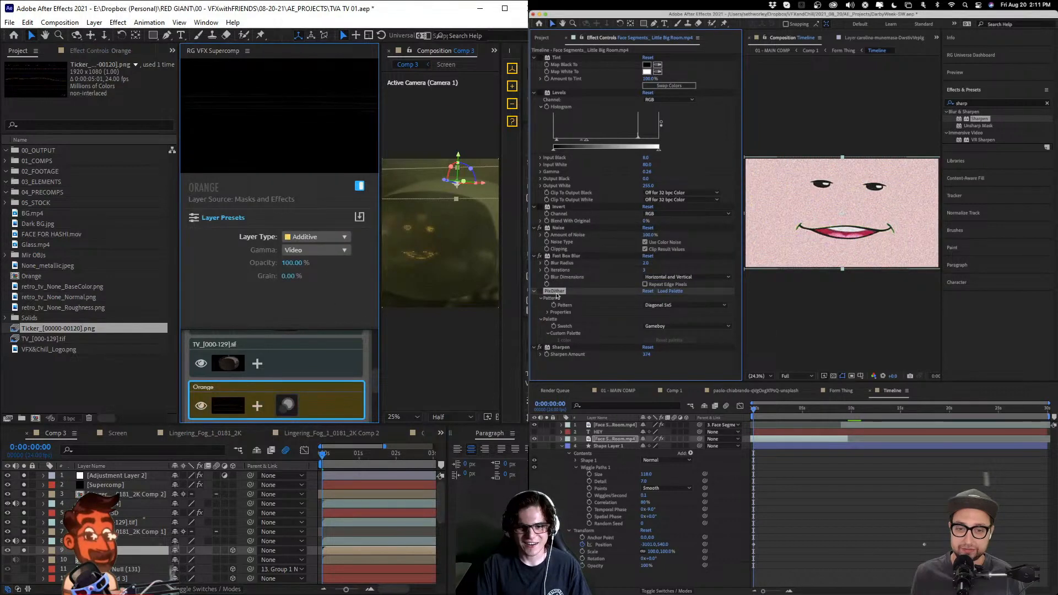
left_click_drag(556, 292, 556, 359)
left_click(236, 557)
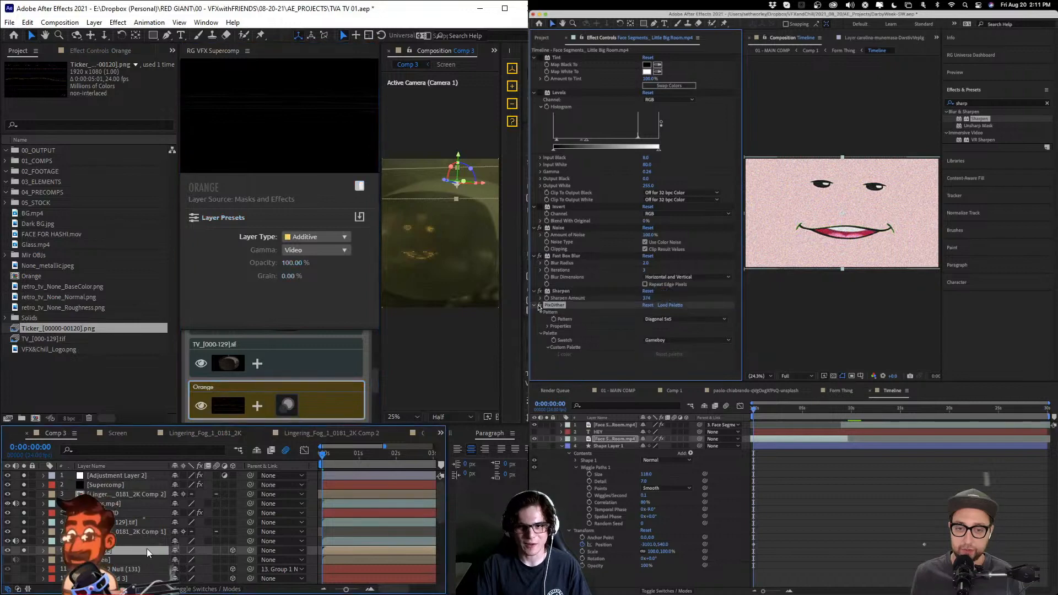
- Enable PixDither with the Horizontal 12x4 pattern, and pre-compose Comp 3's Orange layer with all attributes moved into the new composition
left_click(686, 319)
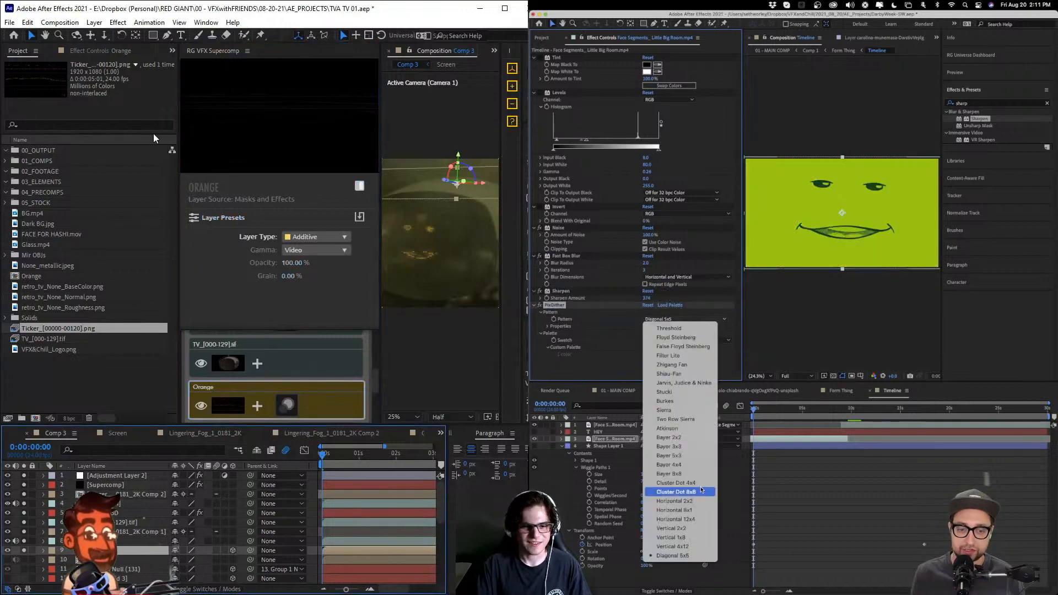
left_click(94, 22)
left_click(676, 482)
left_click(141, 387)
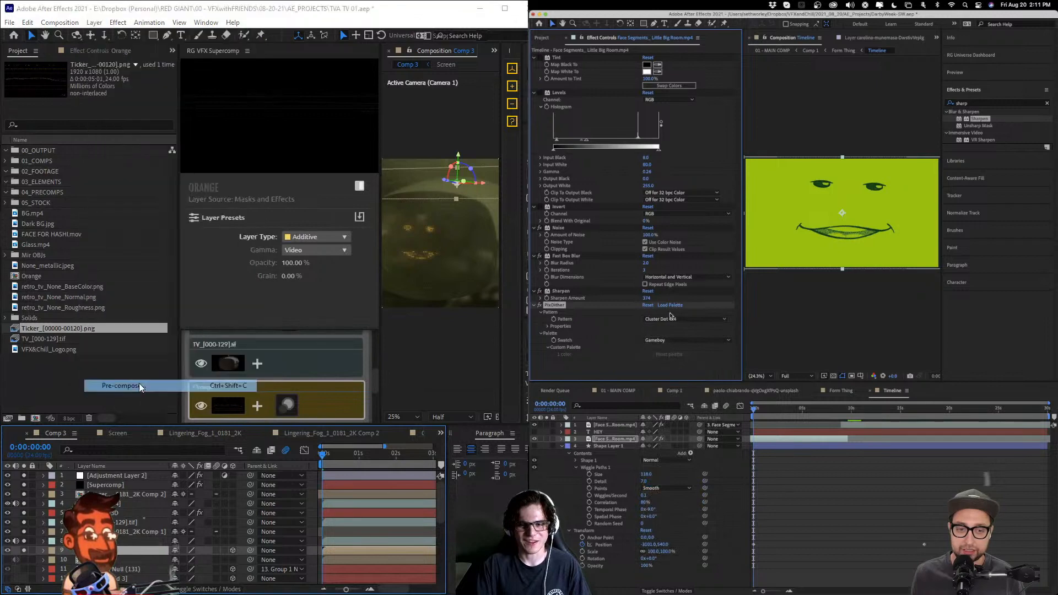
left_click(684, 319)
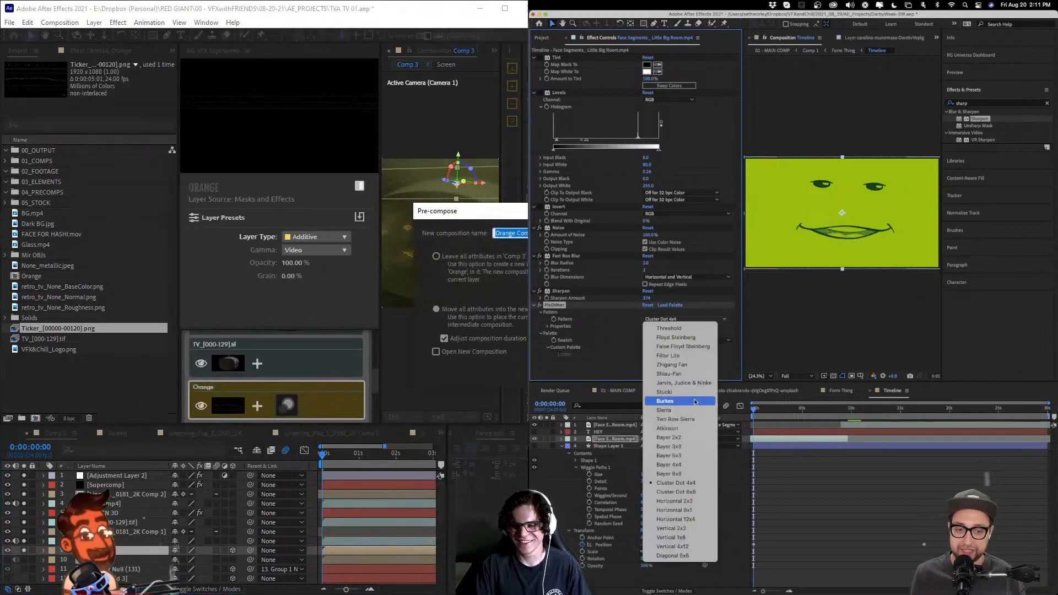
left_click(694, 437)
key("Return")
left_click(671, 319)
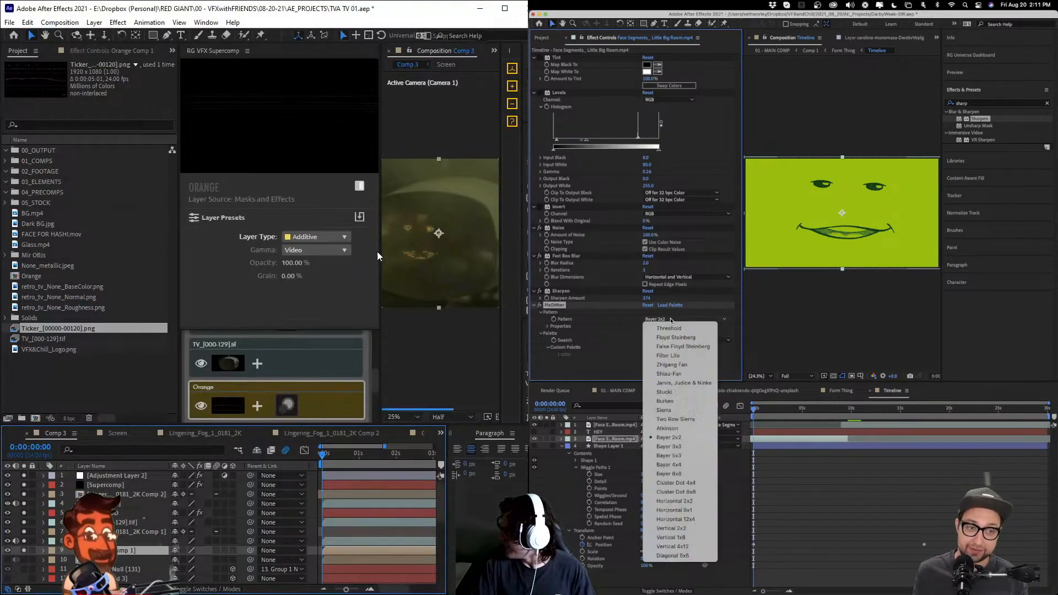
left_click_drag(380, 256, 181, 284)
left_click(696, 518)
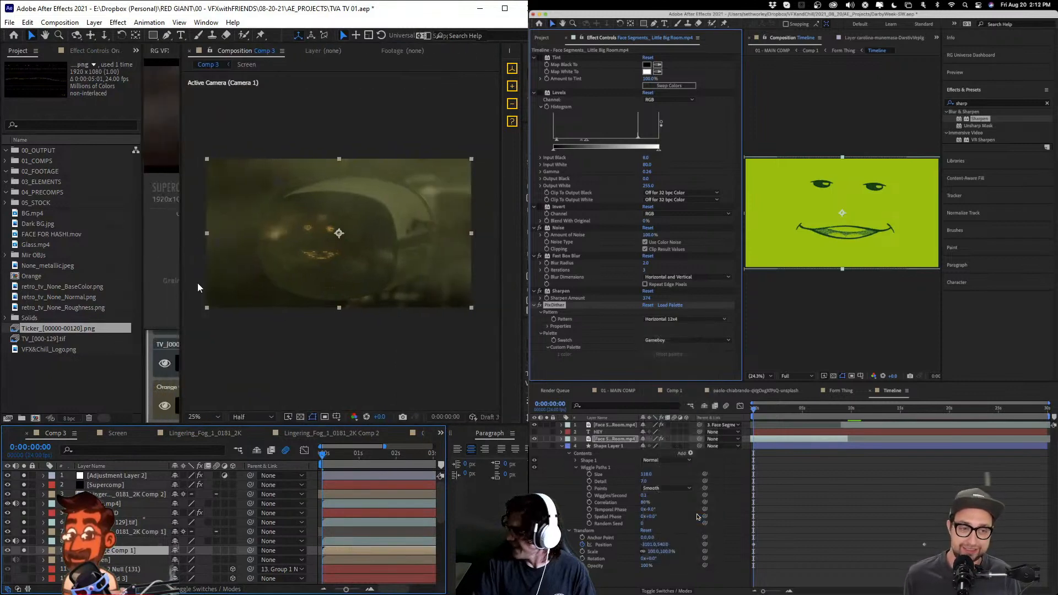
- Add CC Vignette after Levels on the face layer with an Amount of about 314, and collapse transformations on Orange Comp 1
left_click(124, 559)
left_click(124, 553)
left_click_drag(973, 104, 928, 105)
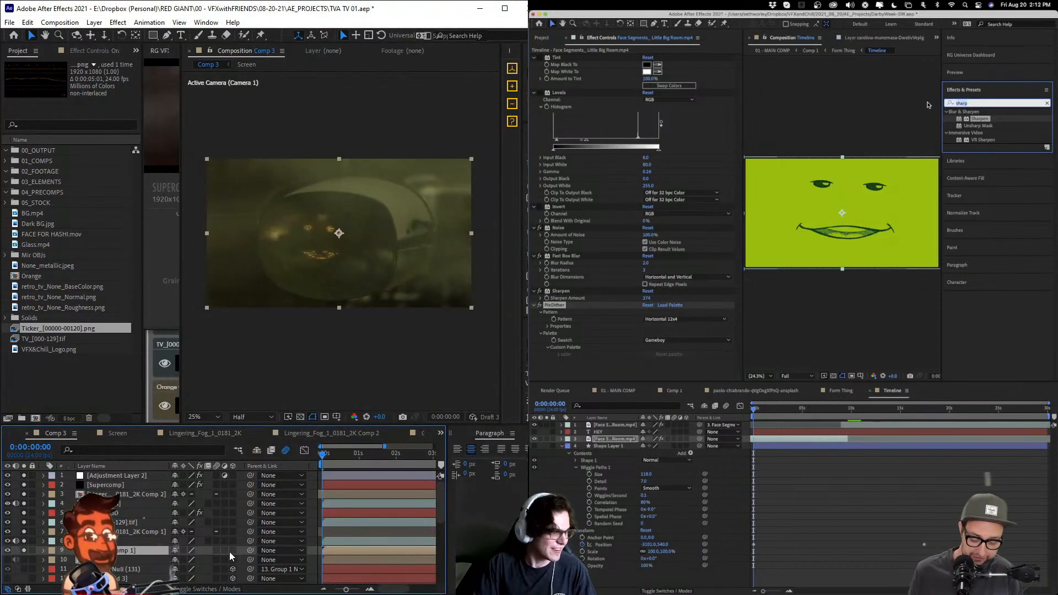
type("vign")
left_click(183, 551)
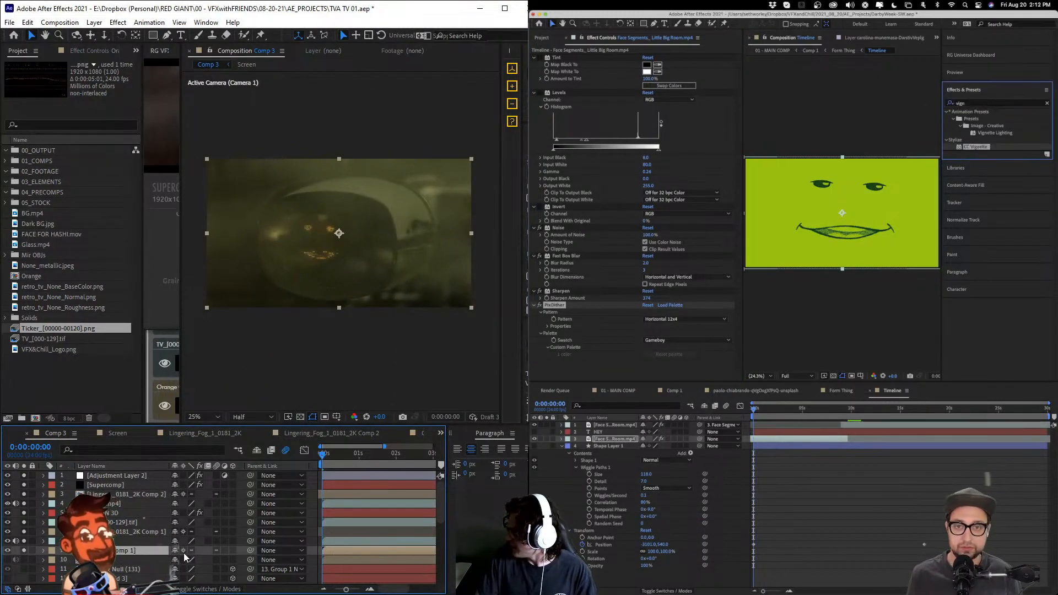
left_click_drag(975, 147, 583, 204)
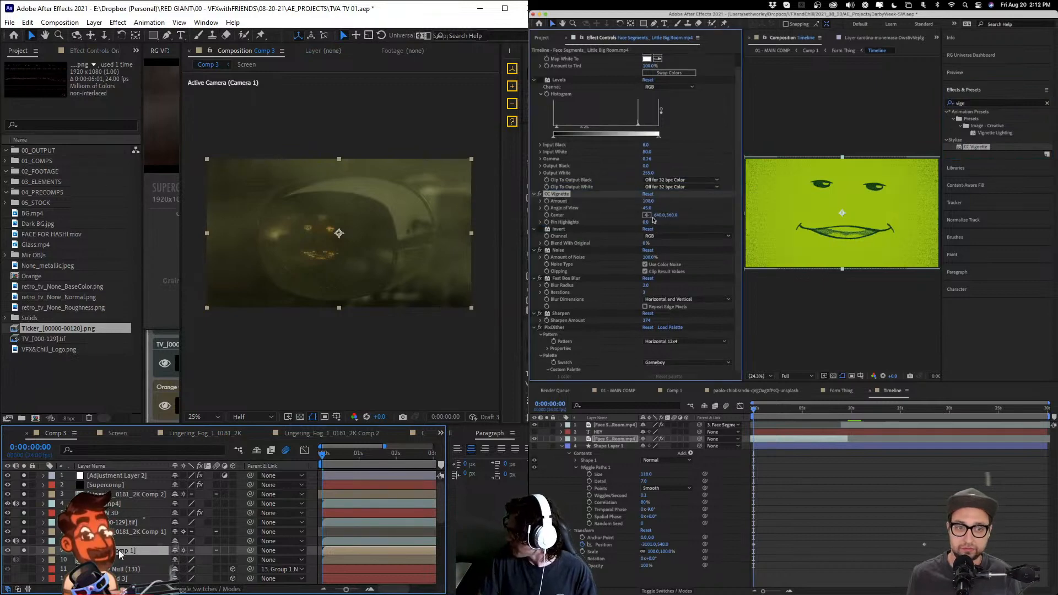
key("s")
left_click_drag(648, 201, 679, 225)
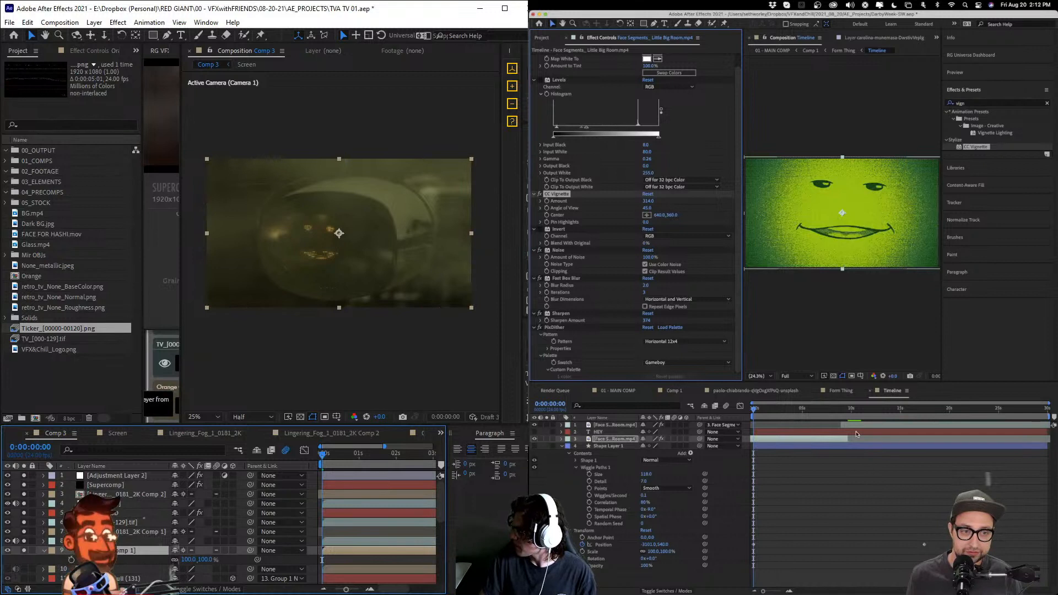
- Open Orange Comp 1 and enlarge its Orange ticker layer beyond the frame's width
double_click(124, 551)
left_click(366, 218)
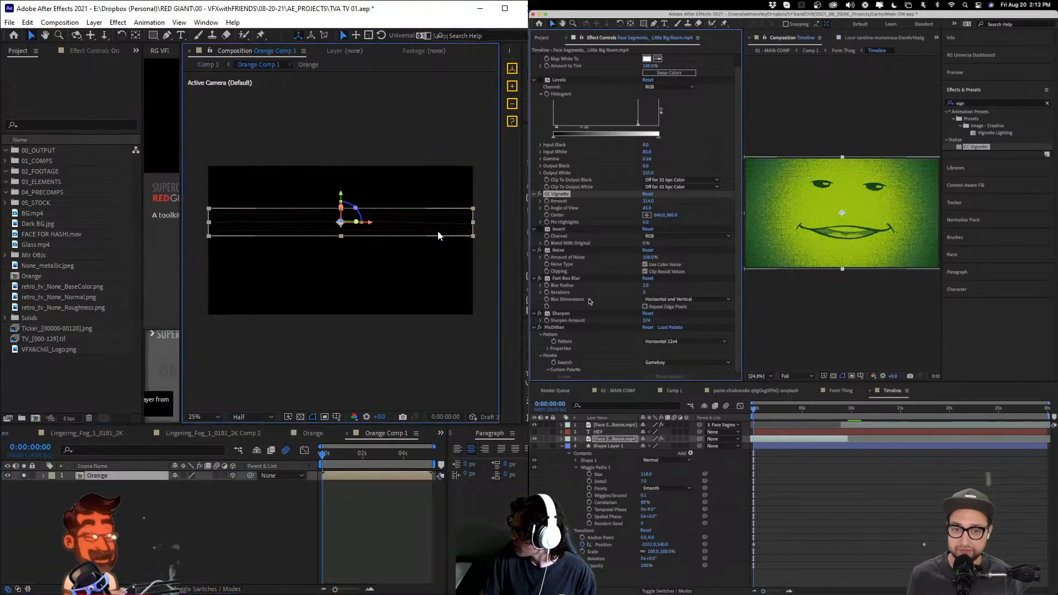
left_click_drag(473, 236, 581, 268)
- Enable and reset Levels on the face layer, lower its gamma to darken the midtones, and return to Comp 3
left_click(540, 81)
left_click(648, 81)
left_click_drag(607, 127, 630, 129)
left_click(15, 432)
left_click(16, 433)
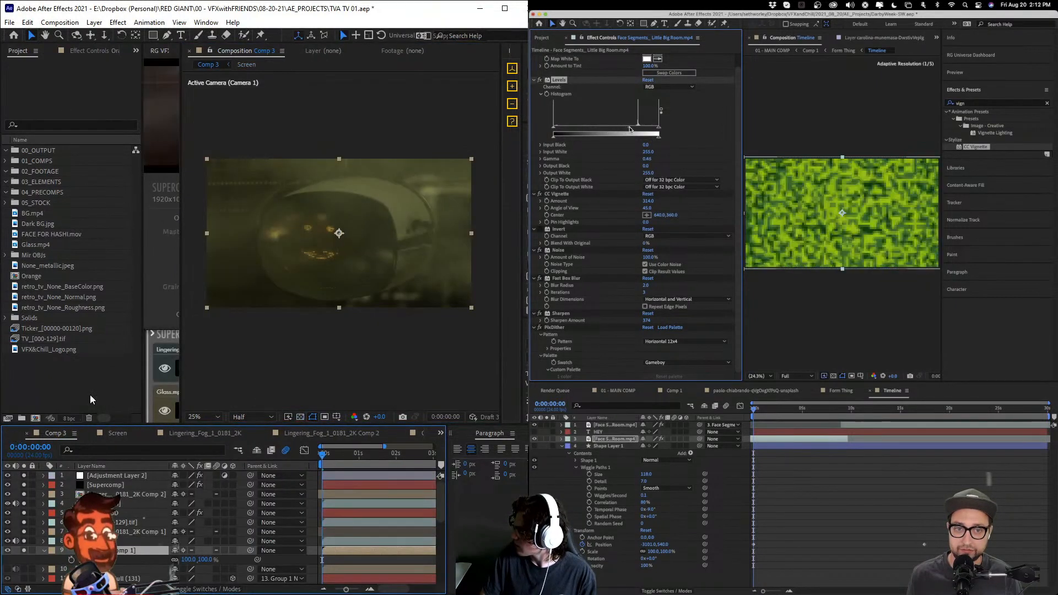
- Move the face layer's Levels effect below CC Vignette, and inspect the ticker lines up close in Comp 3
scroll(360, 231, "up", 2)
left_click_drag(286, 172, 484, 217)
left_click_drag(558, 80, 603, 226)
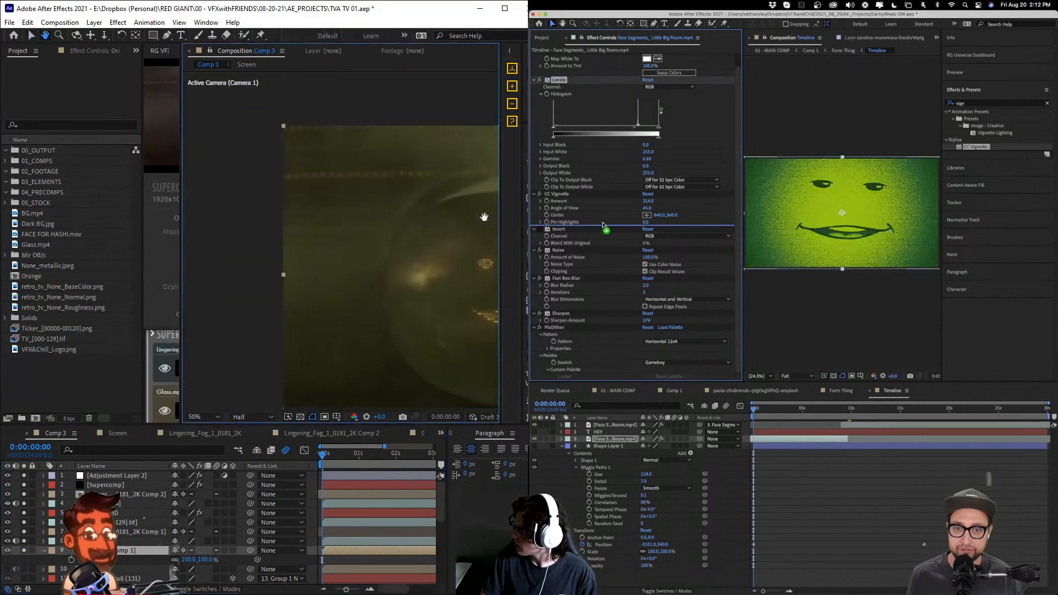
left_click_drag(485, 217, 398, 198)
left_click_drag(604, 226, 602, 224)
- Add a Color Correction effect to Orange Comp 1 in Supercomp, and reduce the face layer's CC Vignette amount
left_click_drag(181, 218, 391, 215)
scroll(236, 377, "down", 3)
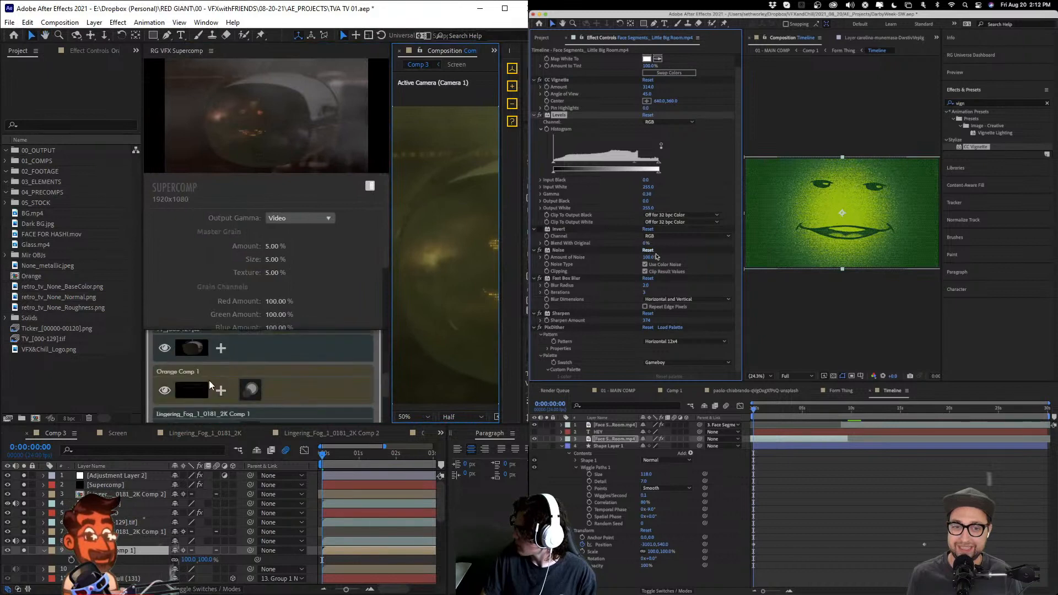
left_click(196, 386)
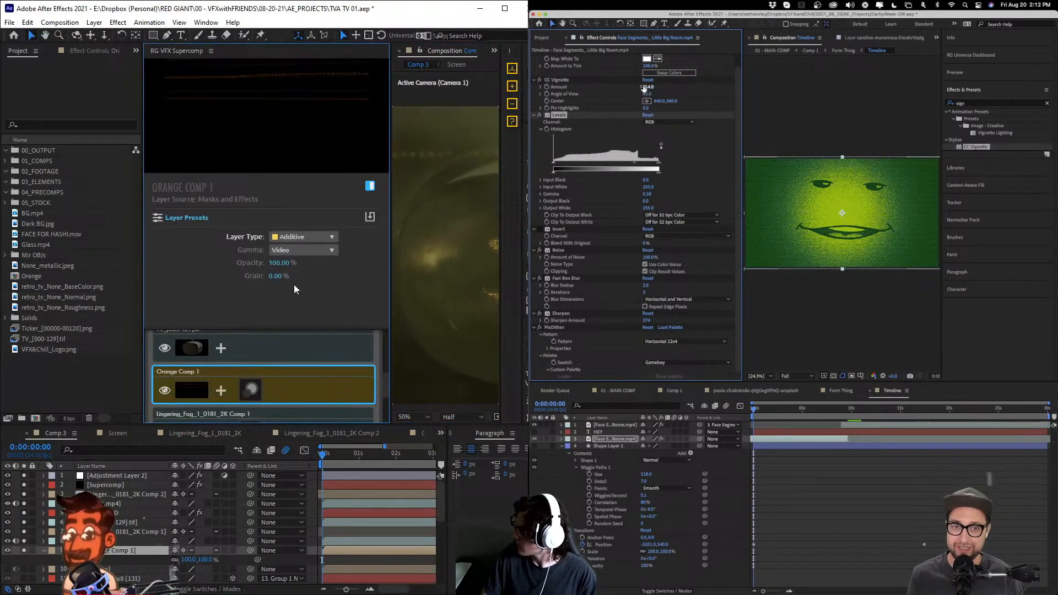
left_click_drag(648, 86, 580, 89)
left_click(220, 390)
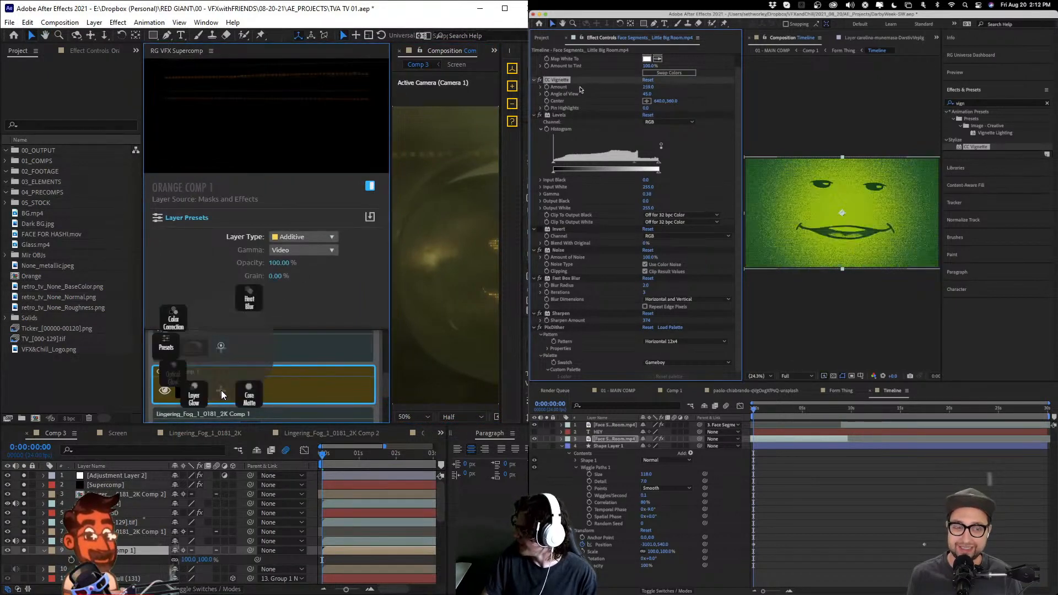
left_click(162, 314)
- Raise Orange Comp 1's Color Correction exposure to 3.17, and weaken the face layer's CC Vignette further
left_click_drag(580, 88, 589, 85)
left_click_drag(386, 250, 379, 331)
left_click_drag(645, 87, 663, 88)
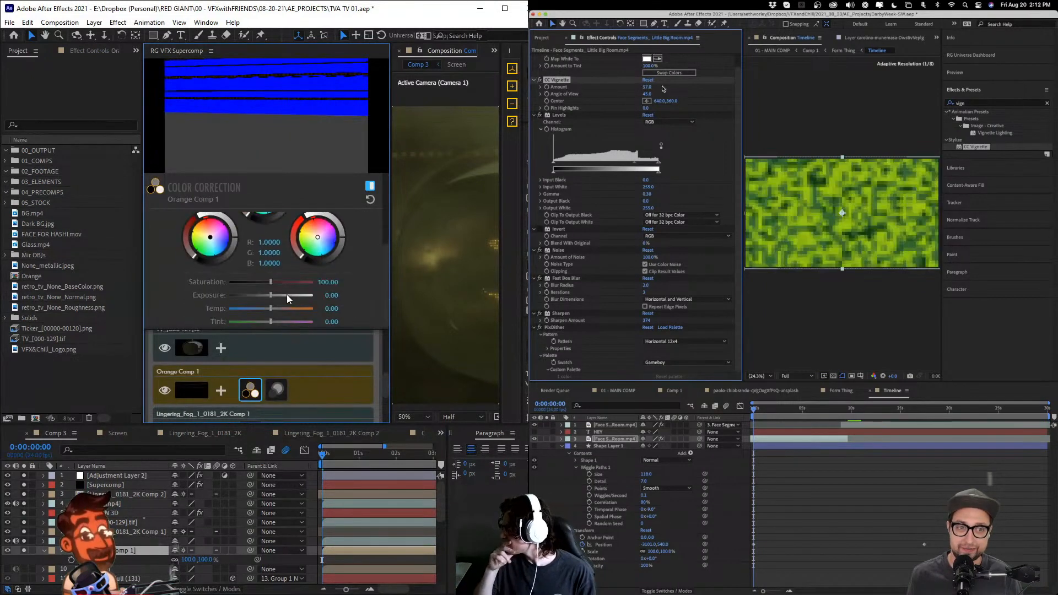
left_click_drag(287, 295, 305, 295)
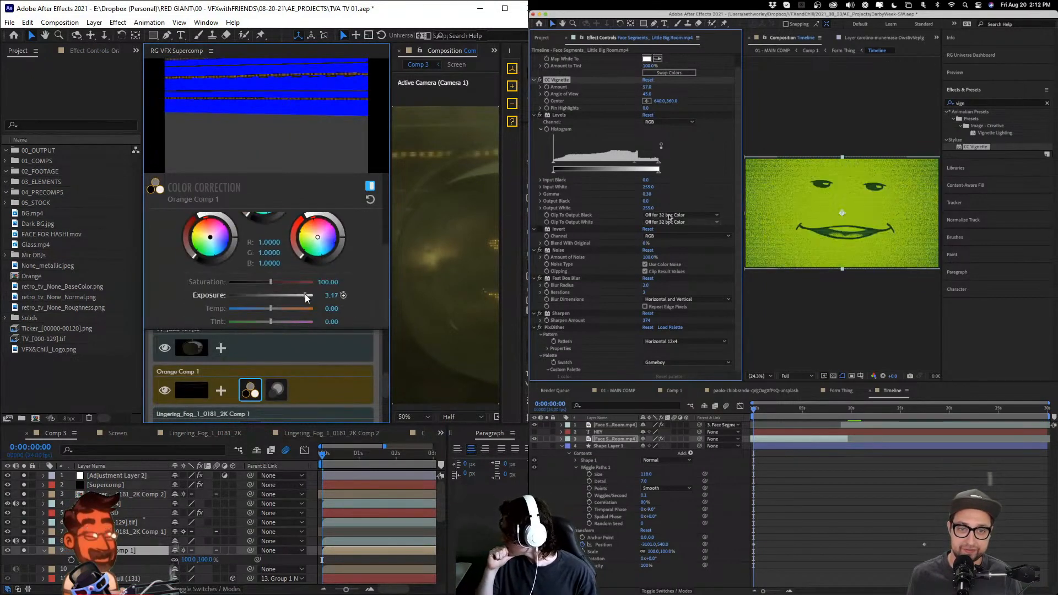
- Lower the Output White of the face layer's Levels to about 213, and close the Supercomp panel
left_click_drag(391, 292, 168, 287)
left_click_drag(659, 172, 658, 172)
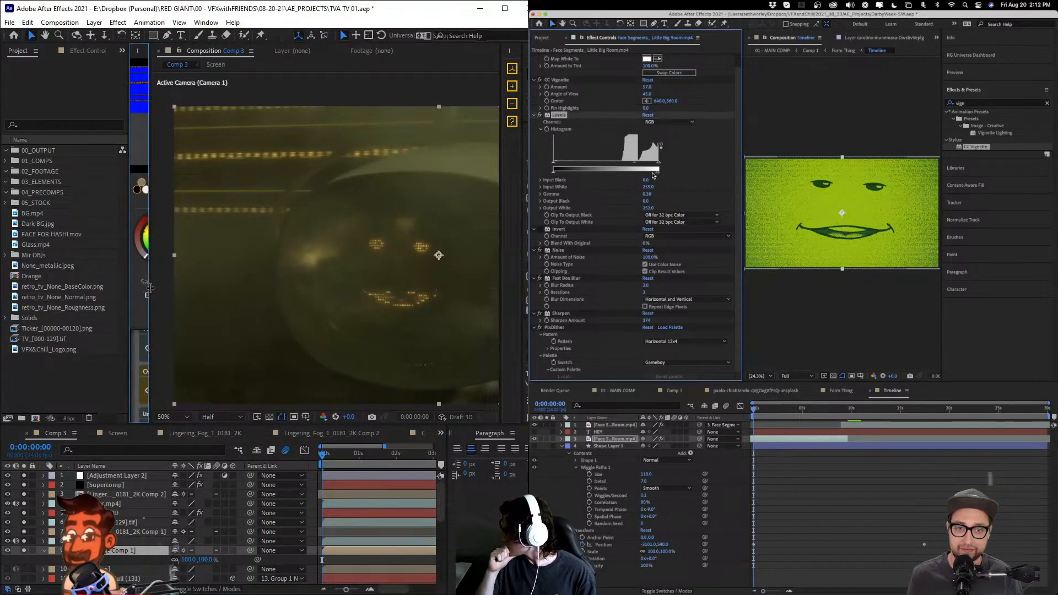
left_click_drag(168, 287, 184, 286)
left_click_drag(658, 173, 640, 174)
right_click(152, 51)
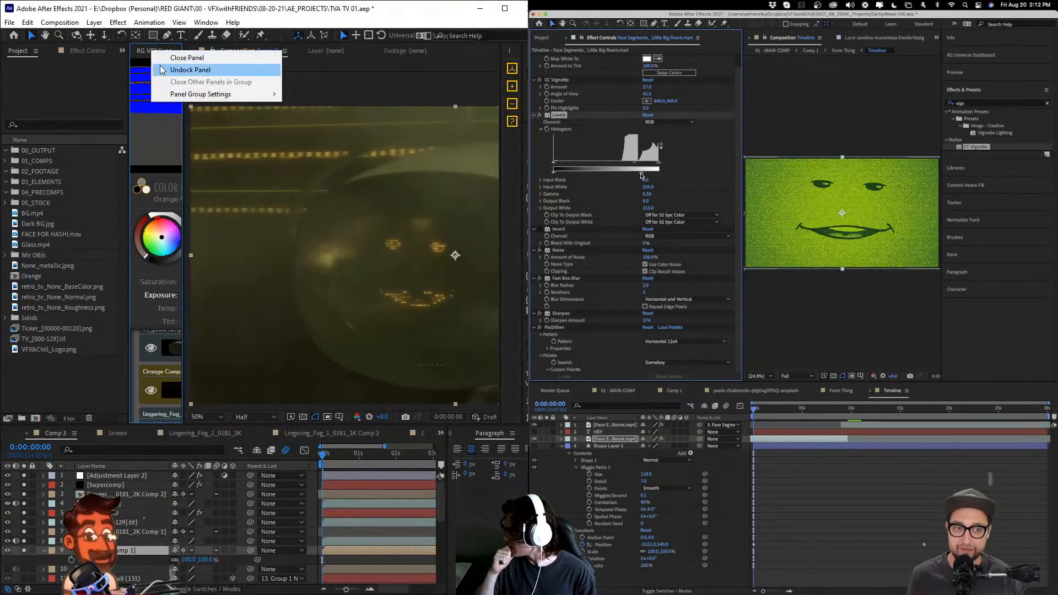
left_click(182, 59)
- View the dithered face in the Form Thing composition, check the tickers in Comp 3, and open Orange Comp 1
left_click(842, 391)
scroll(303, 225, "down", 2)
key("space")
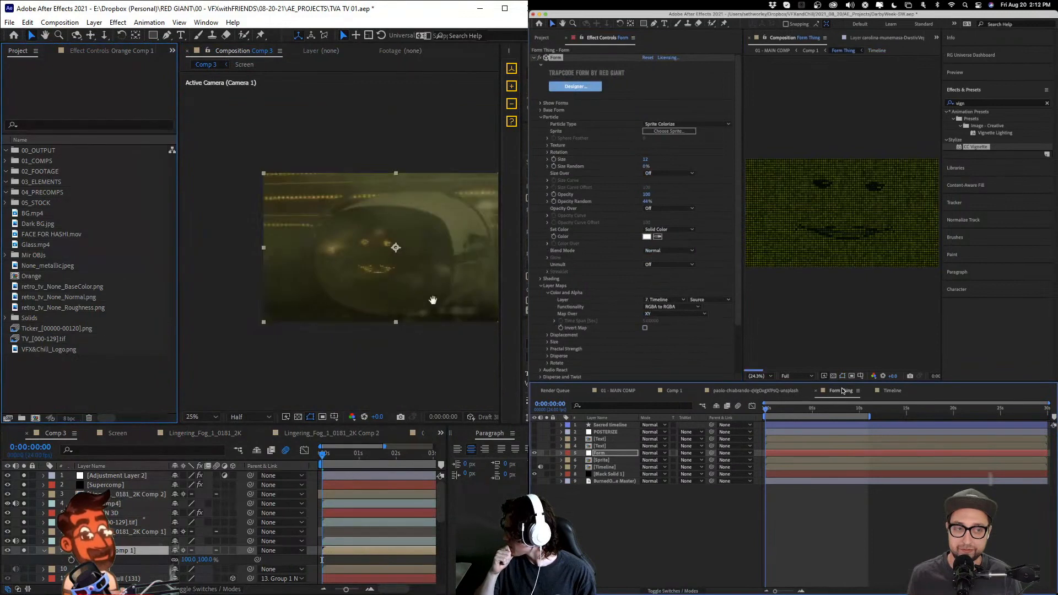
left_click_drag(432, 300, 375, 301)
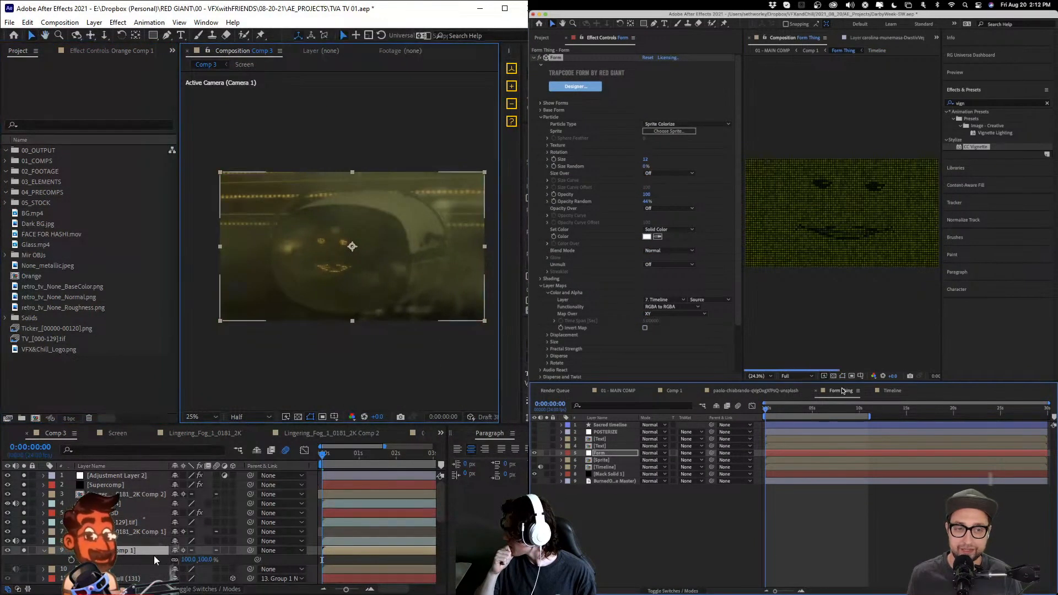
double_click(121, 550)
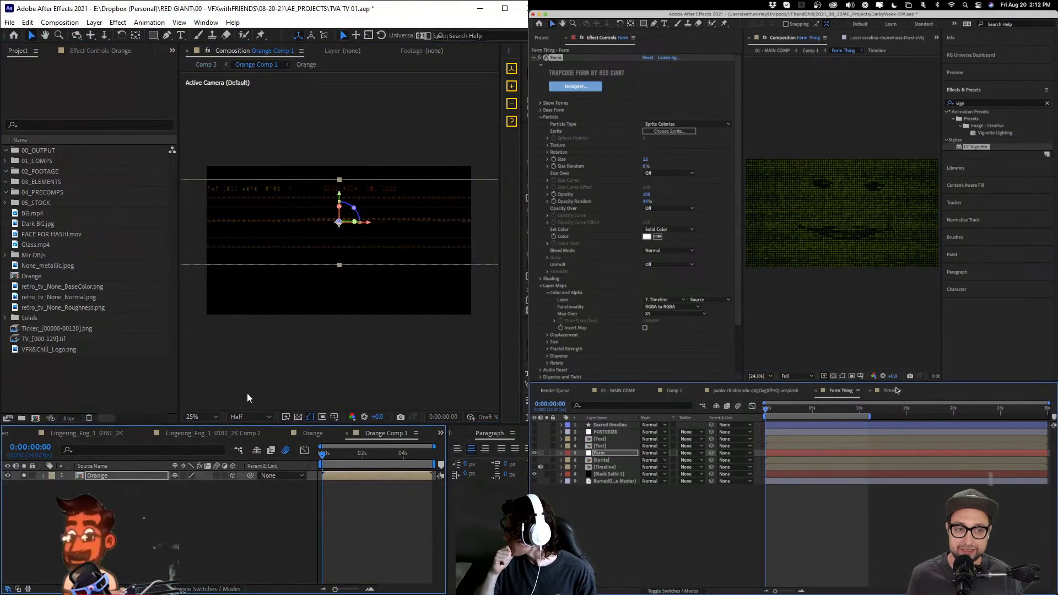
- Set the Orange layer's scale to 118% in Orange Comp 1
left_click_drag(210, 490, 112, 481)
left_click(678, 392)
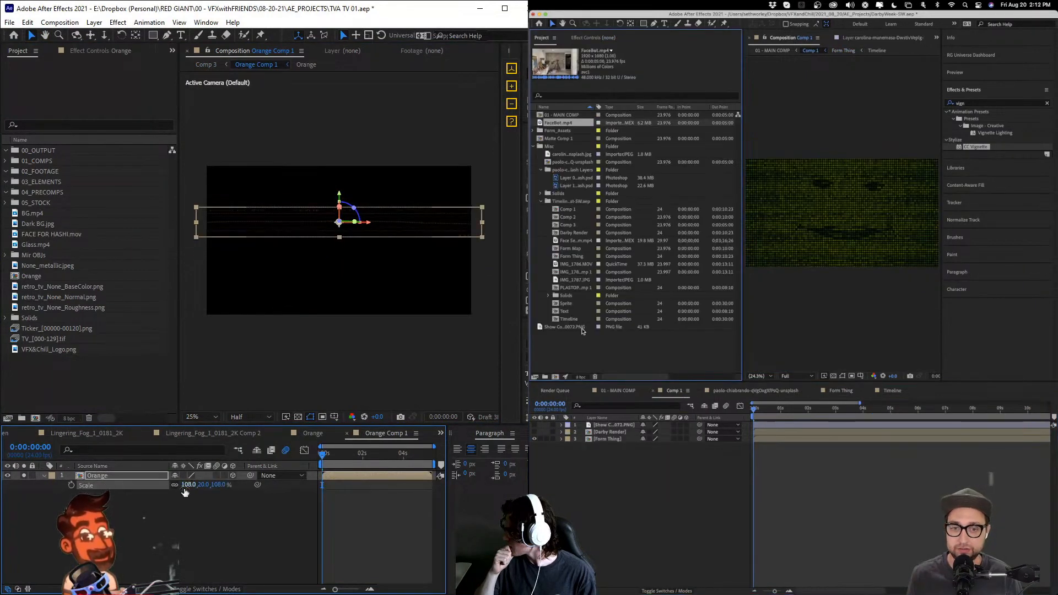
mouse_move(190, 491)
left_mouse_down()
mouse_move(218, 488)
mouse_move(200, 489)
left_mouse_up()
left_click(200, 488)
type("118")
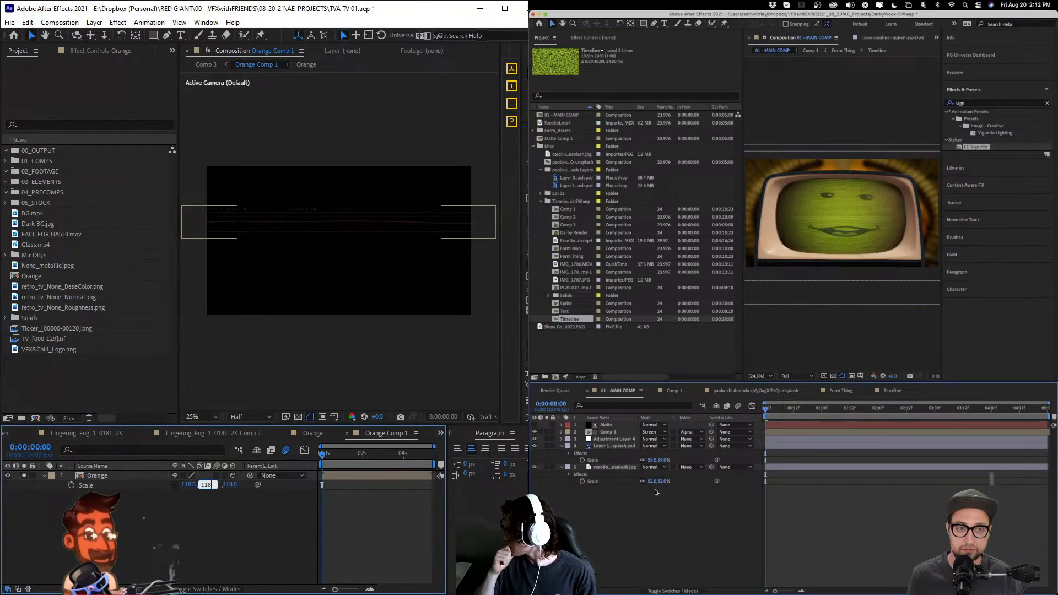
key("Return")
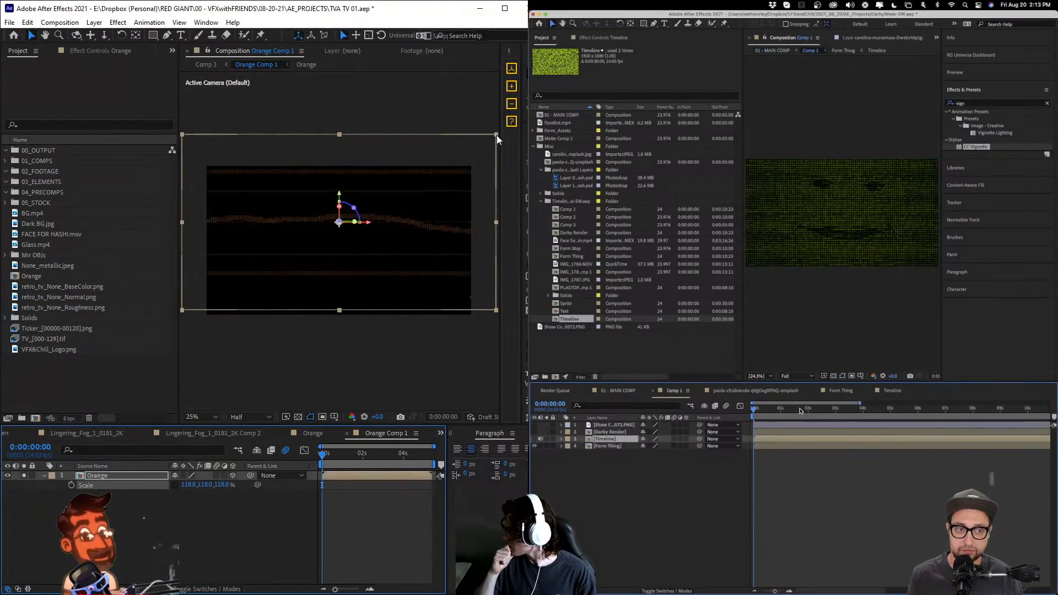
- Shrink the Orange layer to about 24% scale and apply the CC RepeTile effect to it
left_click_drag(496, 135, 371, 204)
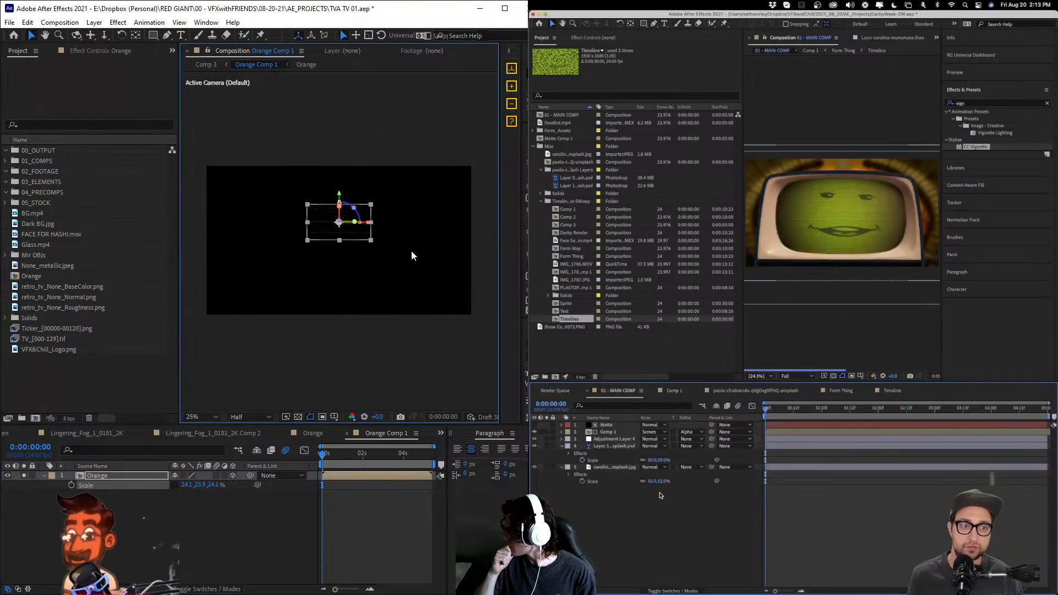
key("ctrl+space")
type("rep")
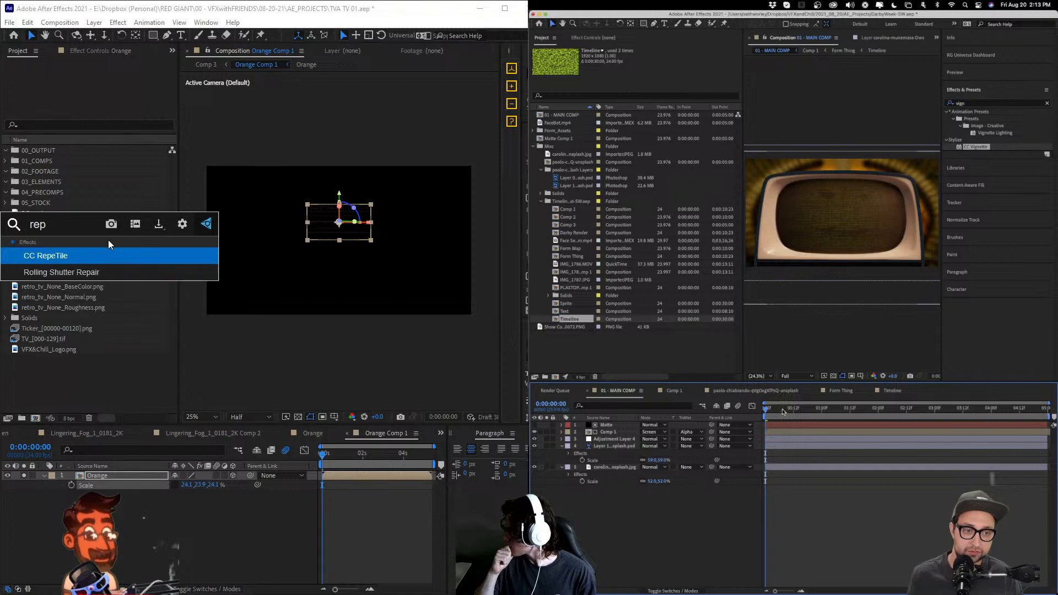
key("Return")
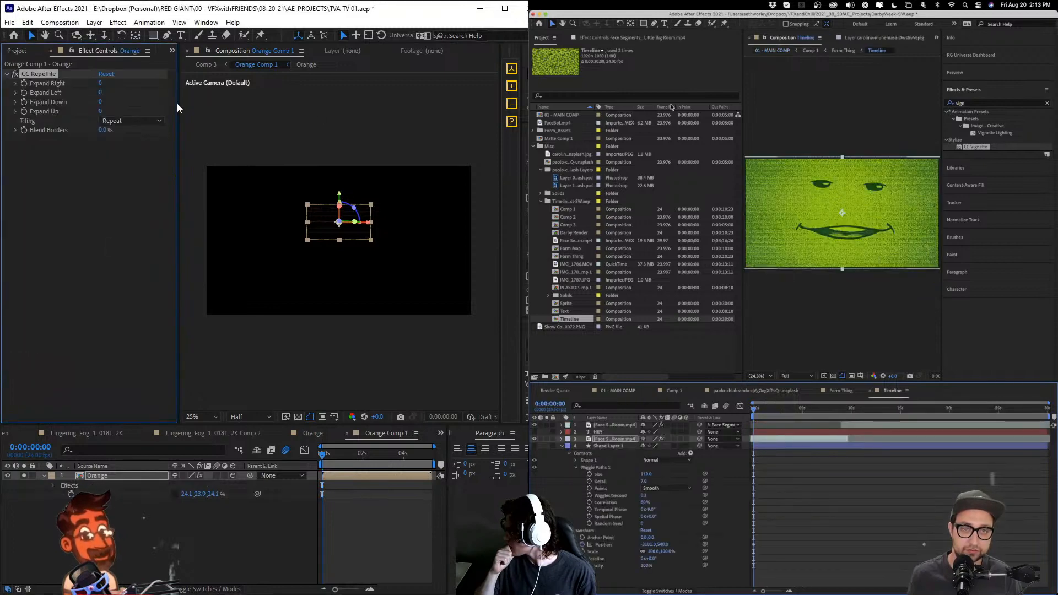
- Set CC RepeTile's Expand Right to about 6810 and Expand Left to about 5050 on the Orange layer
left_click(142, 121)
left_click(638, 38)
left_click(140, 104)
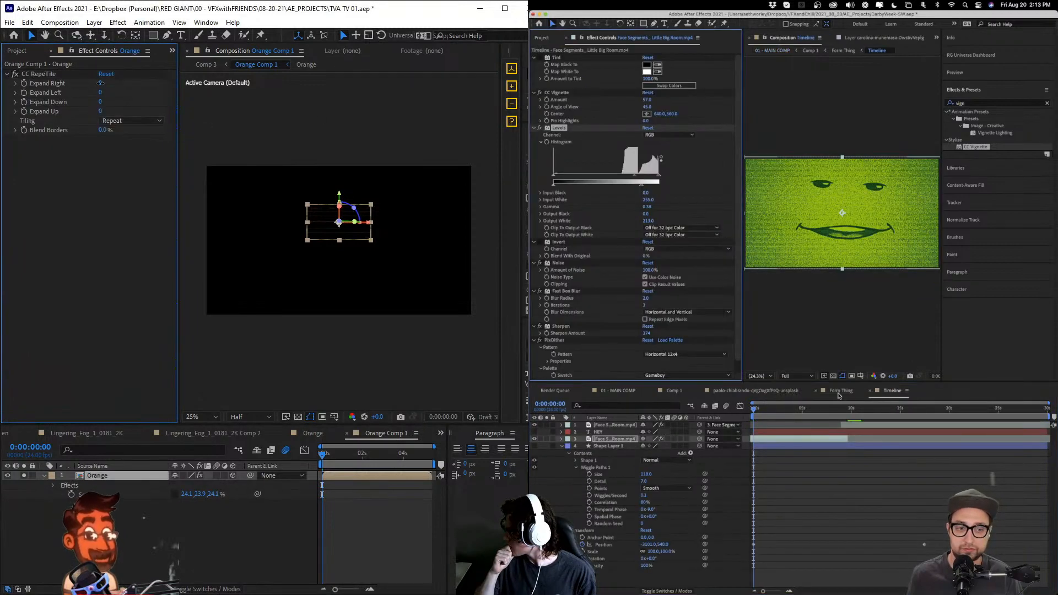
left_click(837, 392)
left_click_drag(100, 83, 101, 93)
- Set Form's Color and Alpha functionality to Lightness to A and its particle type to Sprite, and inspect the tickers in Comp 3
left_click(684, 307)
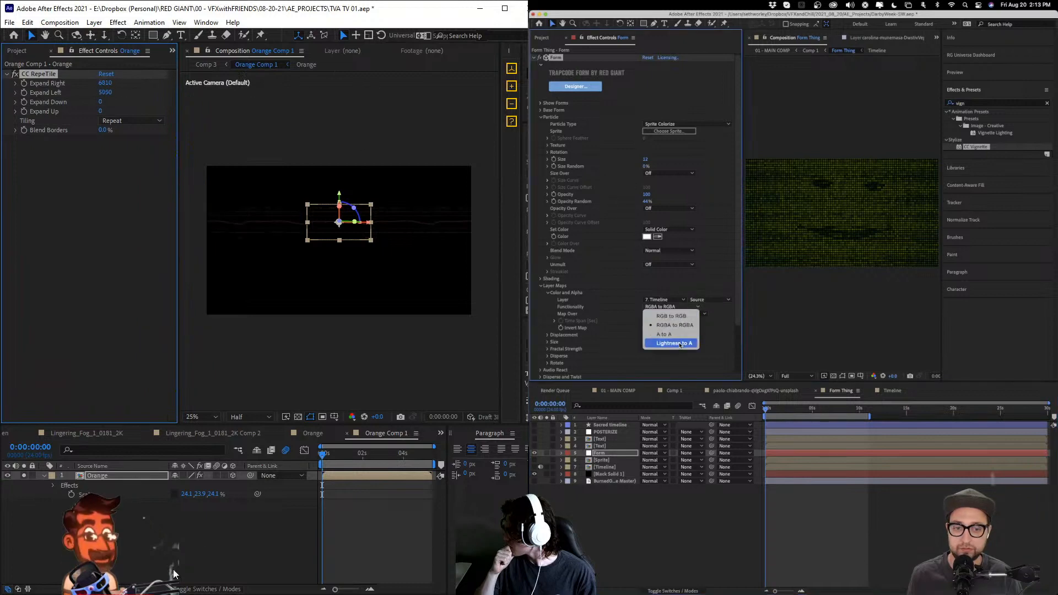
left_click(680, 345)
left_click(9, 433)
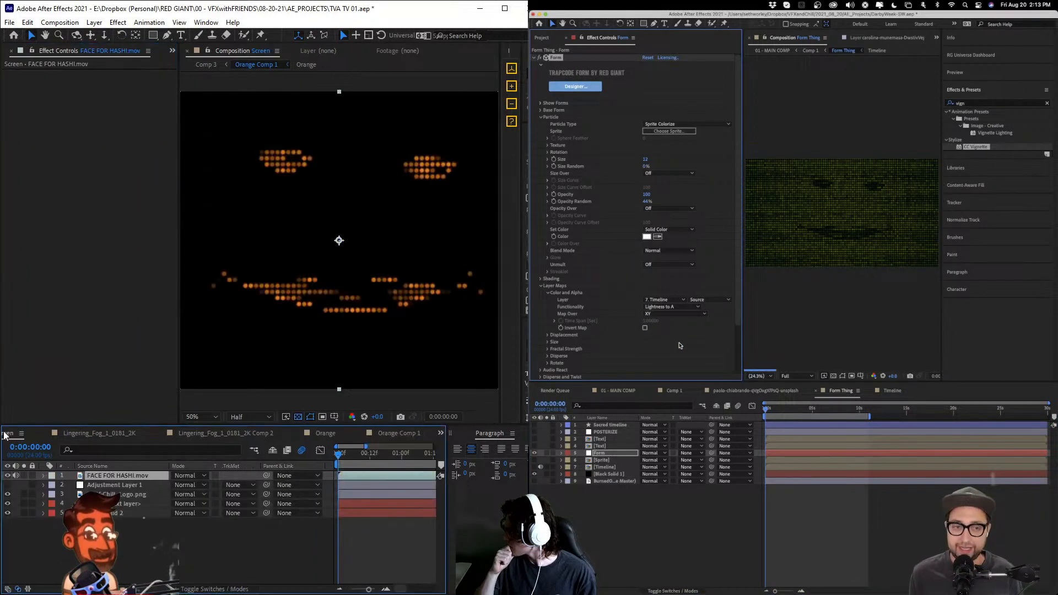
left_click(17, 433)
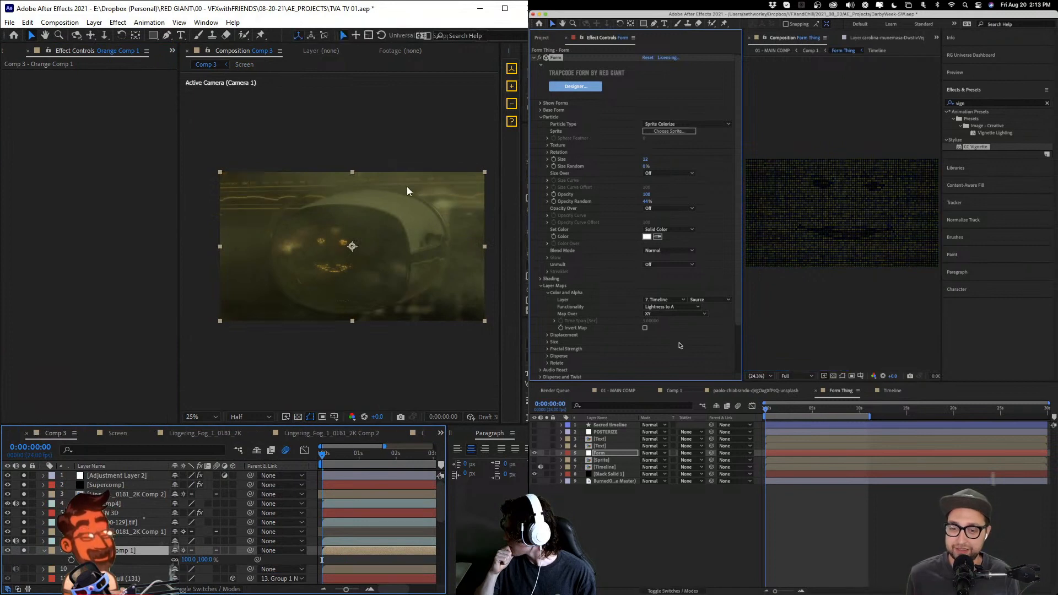
key("period")
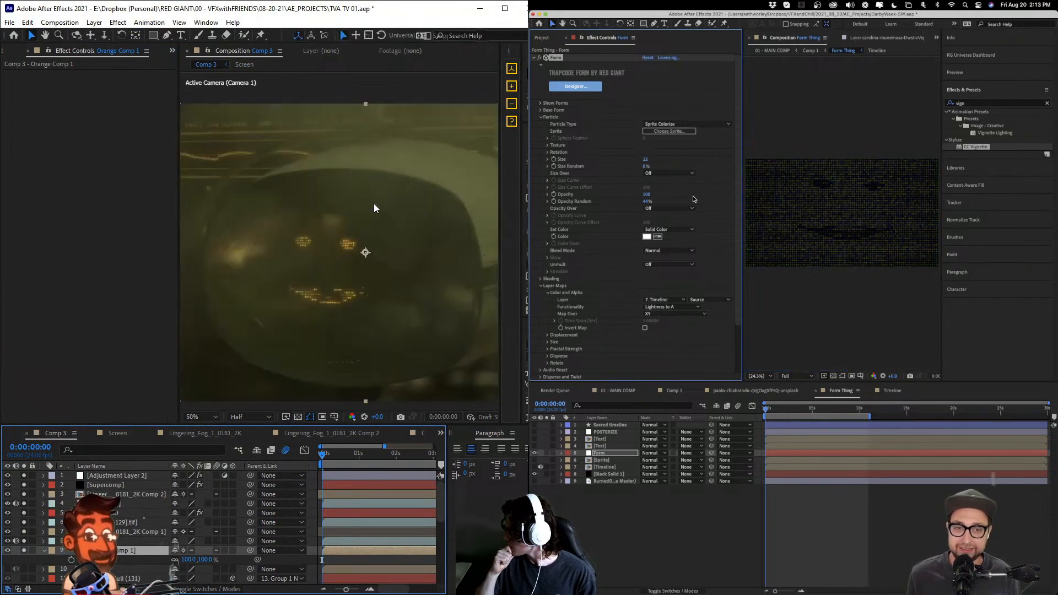
left_click_drag(180, 157, 84, 159)
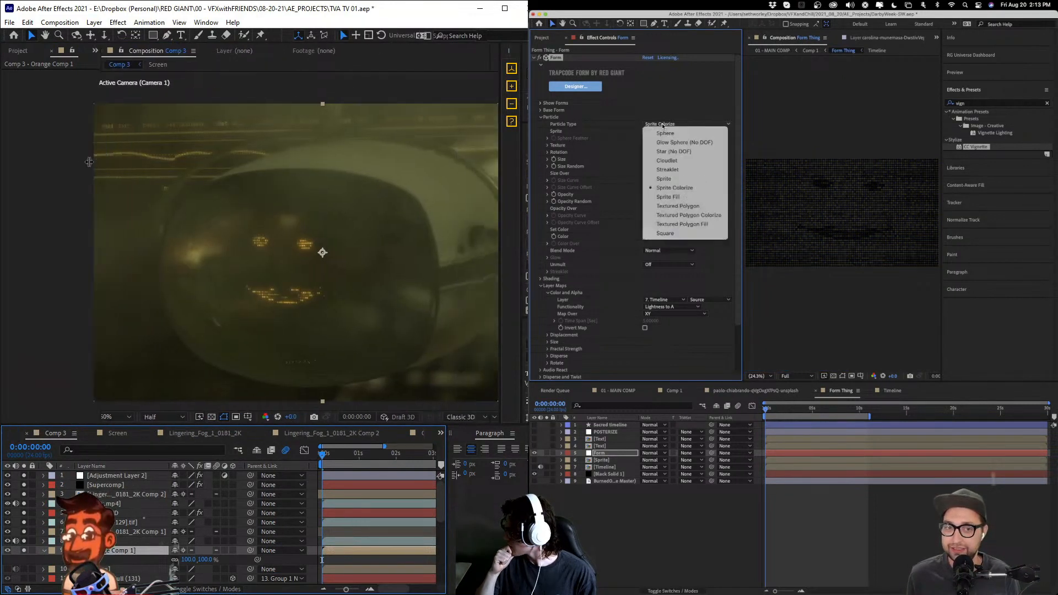
left_click(664, 178)
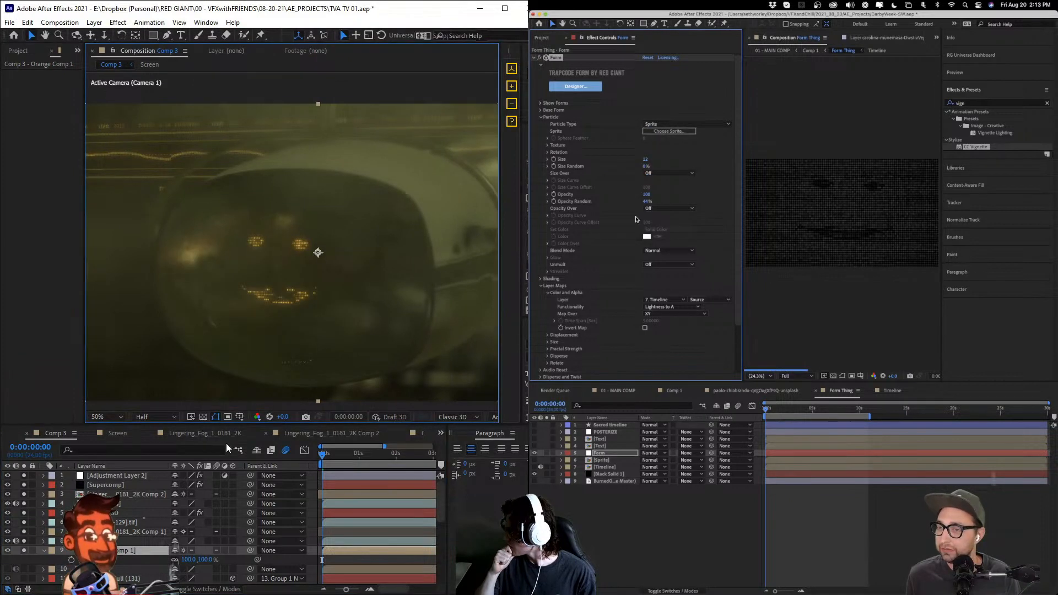
- Move the Orange layer slightly downward in Orange Comp 1
left_click(435, 434)
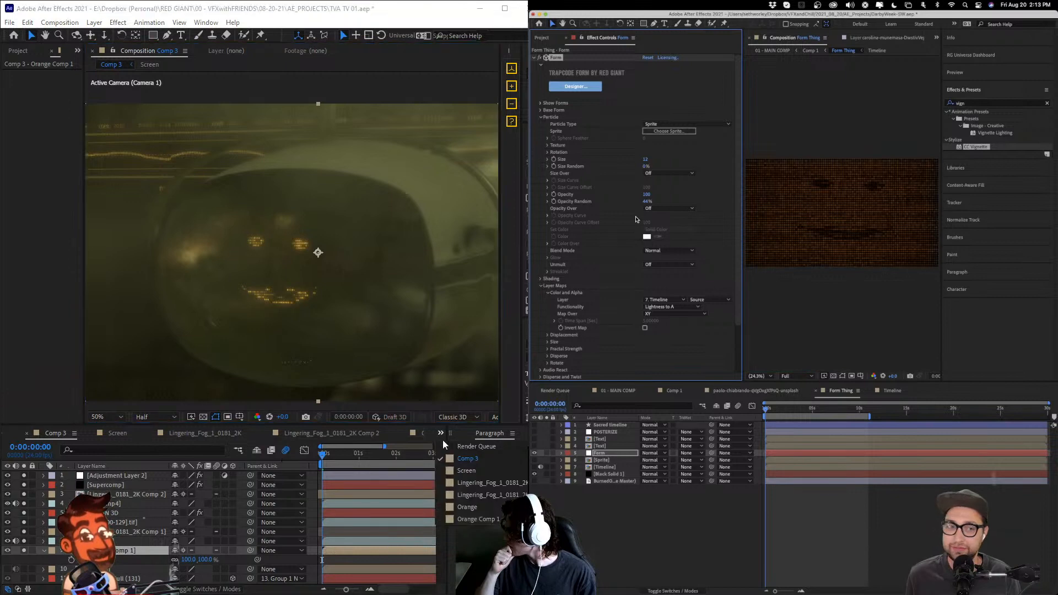
left_click(483, 514)
left_click(623, 391)
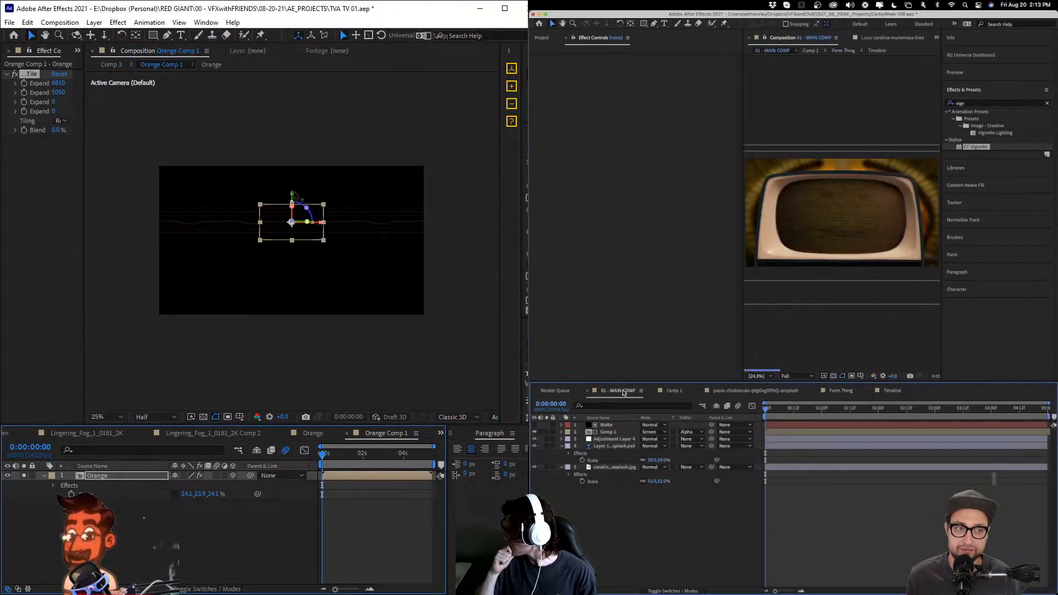
mouse_move(292, 198)
left_mouse_down()
mouse_move(295, 226)
mouse_move(309, 204)
left_mouse_up()
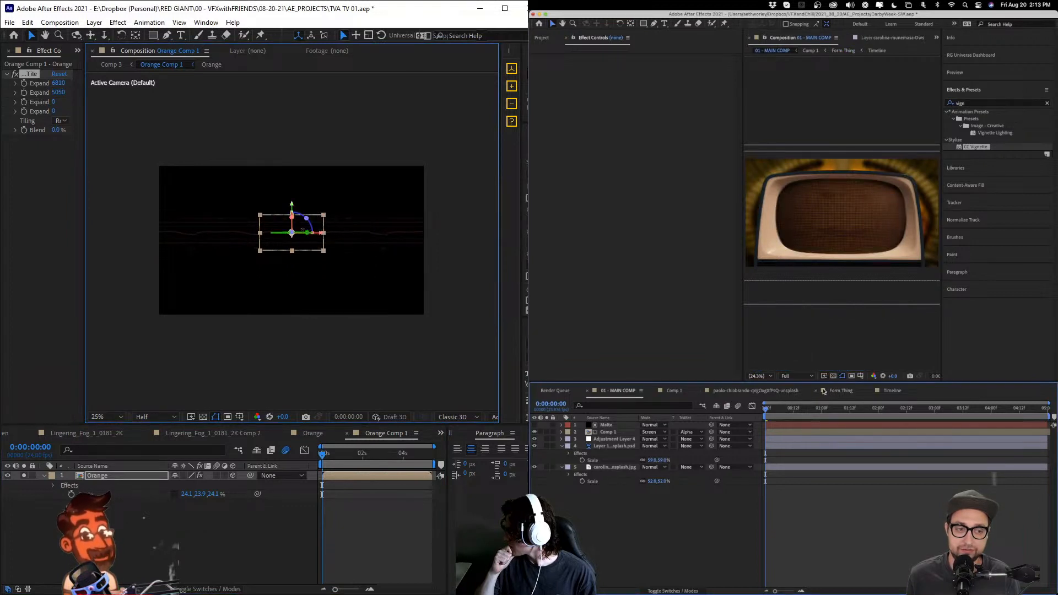
key("w")
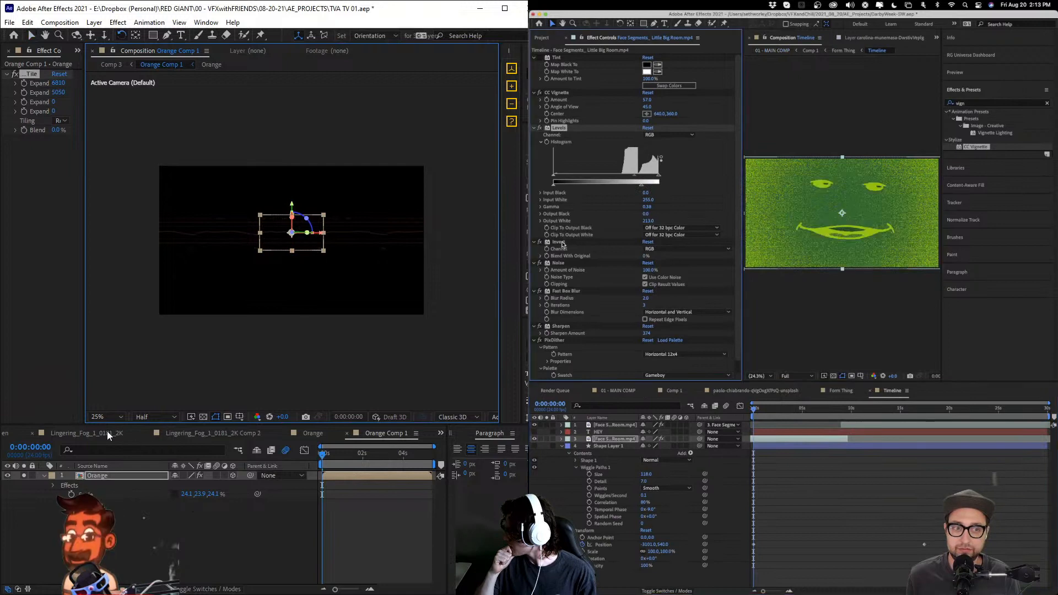
- Preview Comp 3 up to 0:00:00:16 to check the tickers, and view the face in Comp 1 and 01 - MAIN COMP
left_click(10, 437)
left_click(9, 437)
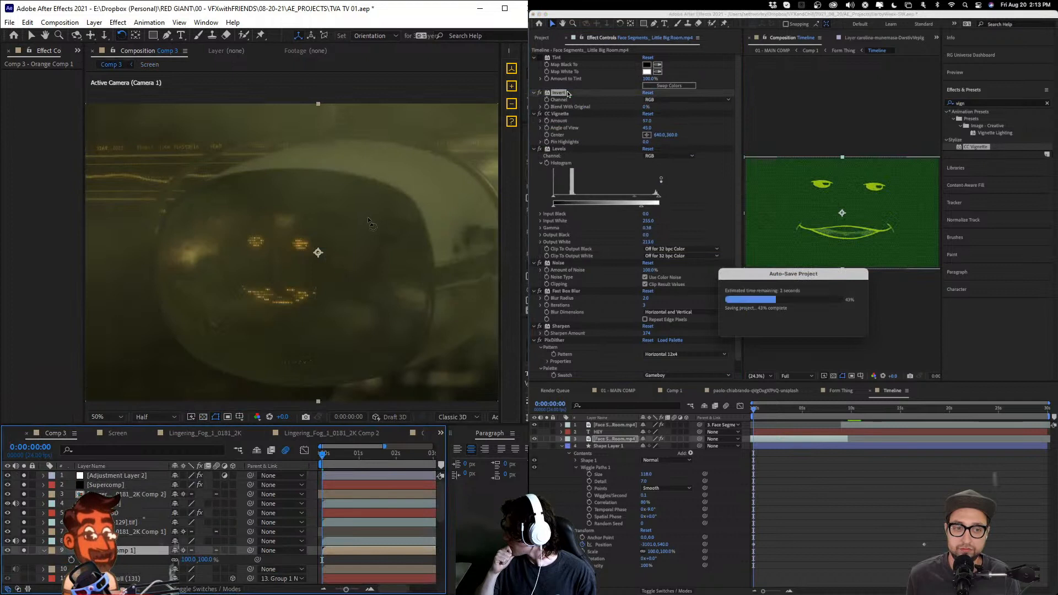
key("comma")
key("comma")
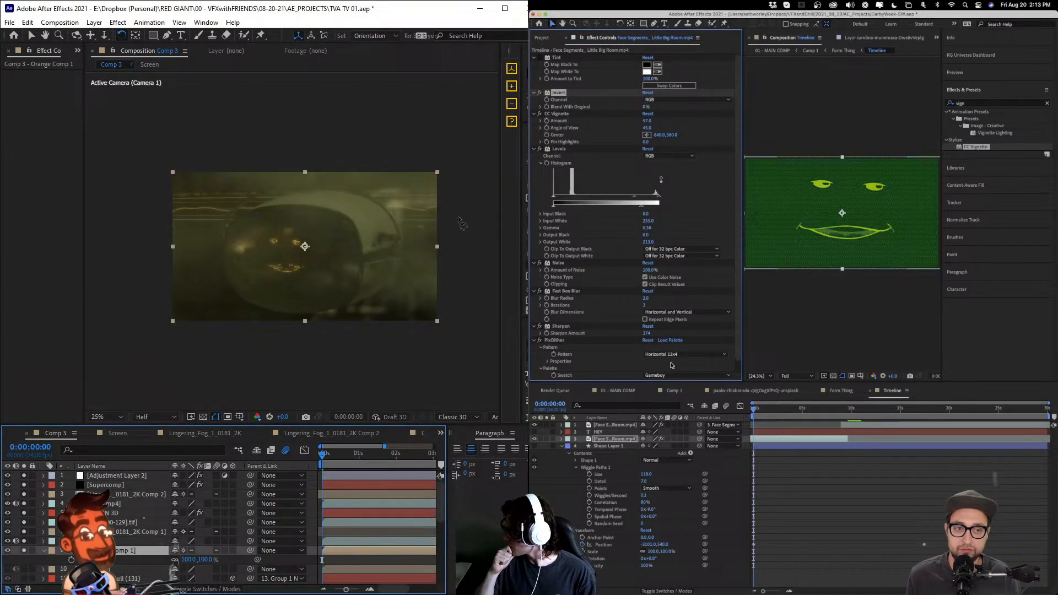
left_click(675, 391)
key("space")
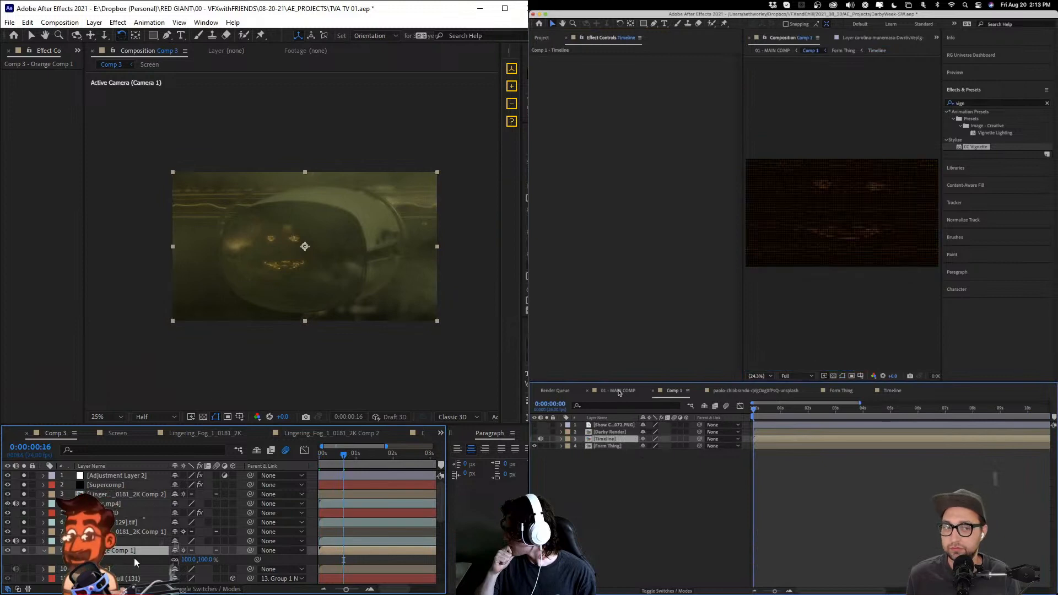
left_click(618, 392)
- Create a second Comp 3 viewer, dock it beneath the first one, and widen both viewers
left_click(133, 57)
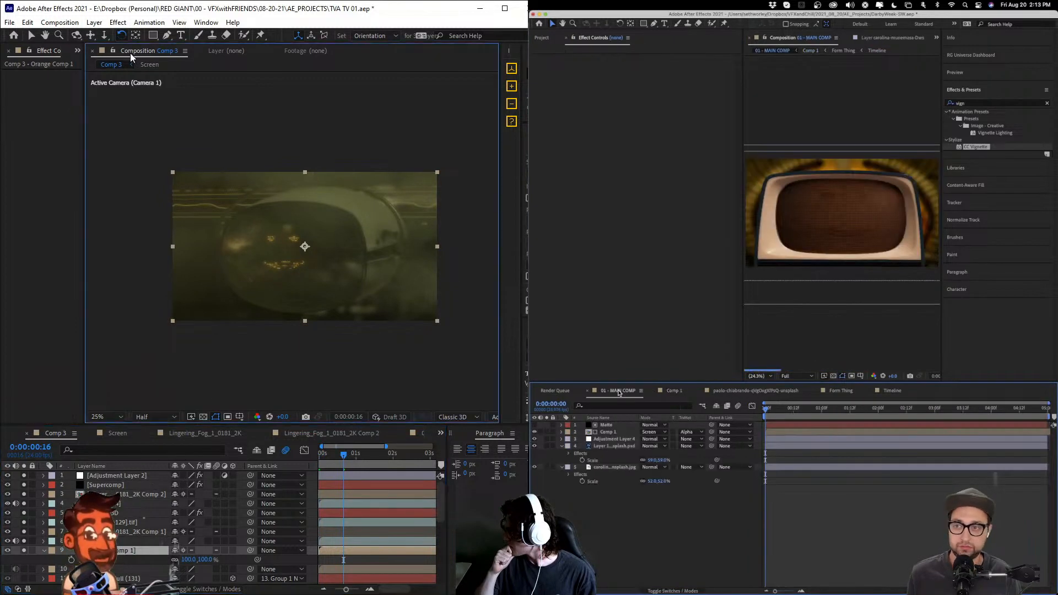
left_click(179, 22)
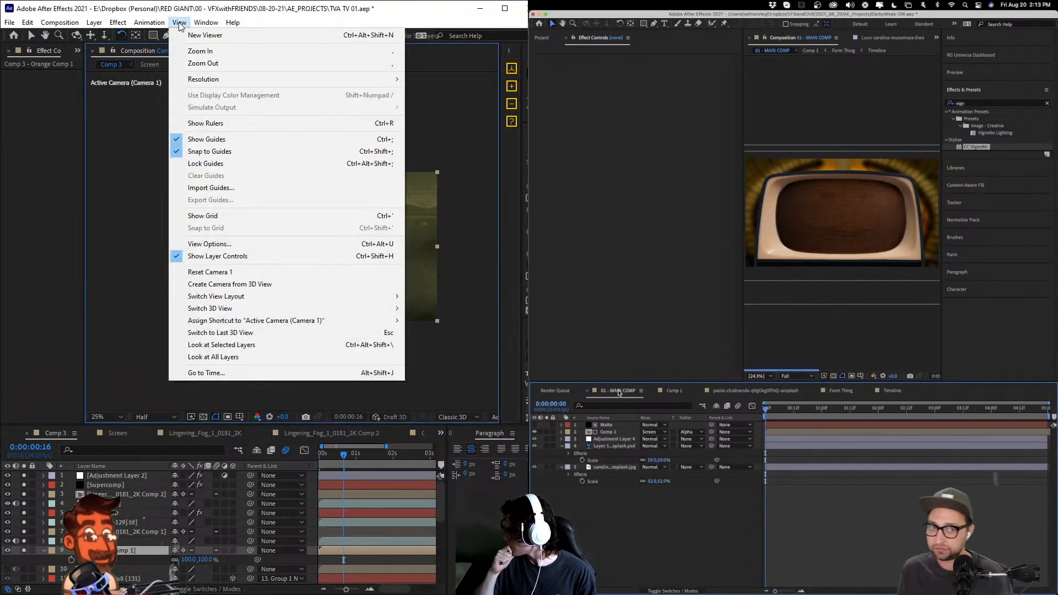
left_click(204, 35)
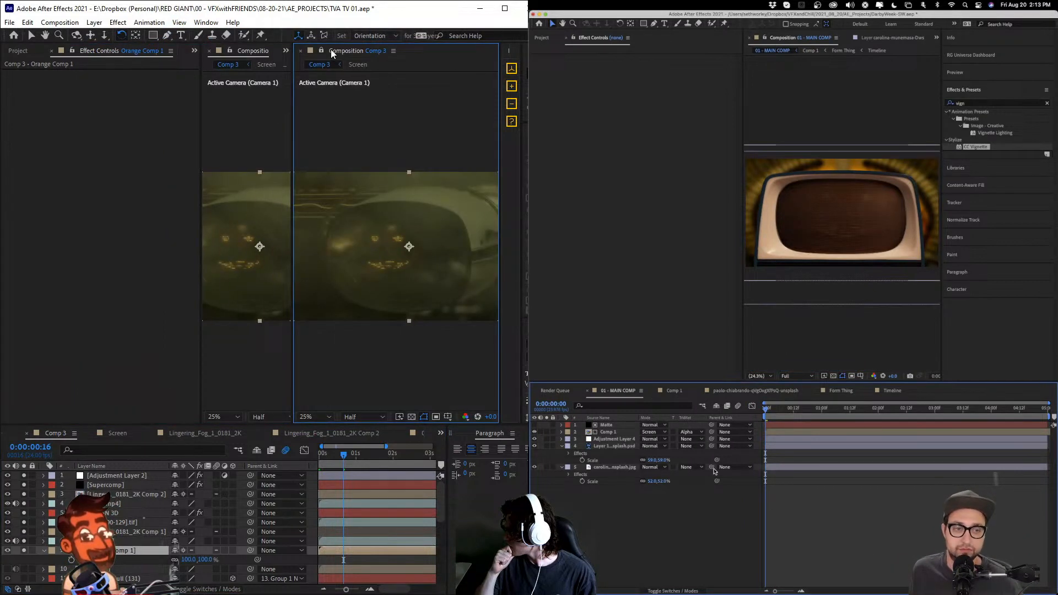
left_click_drag(331, 53, 258, 416)
left_click(846, 391)
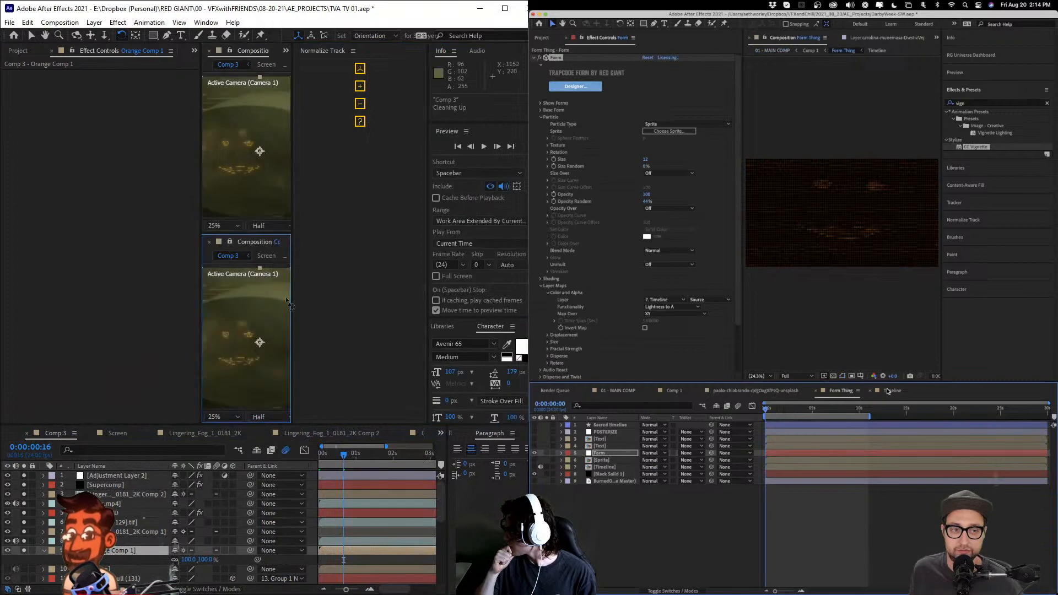
left_click(888, 390)
left_click_drag(289, 303, 465, 296)
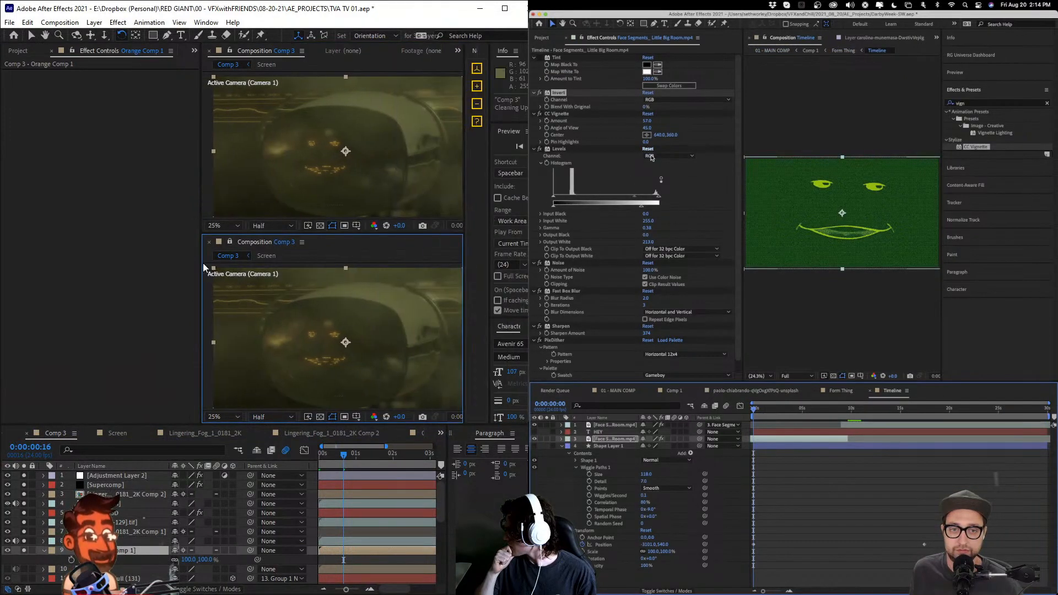
- Set the face layer's Levels to Output White 255 and Input Black about 106, and widen the stacked Comp 3 viewers further
left_click_drag(642, 208, 684, 208)
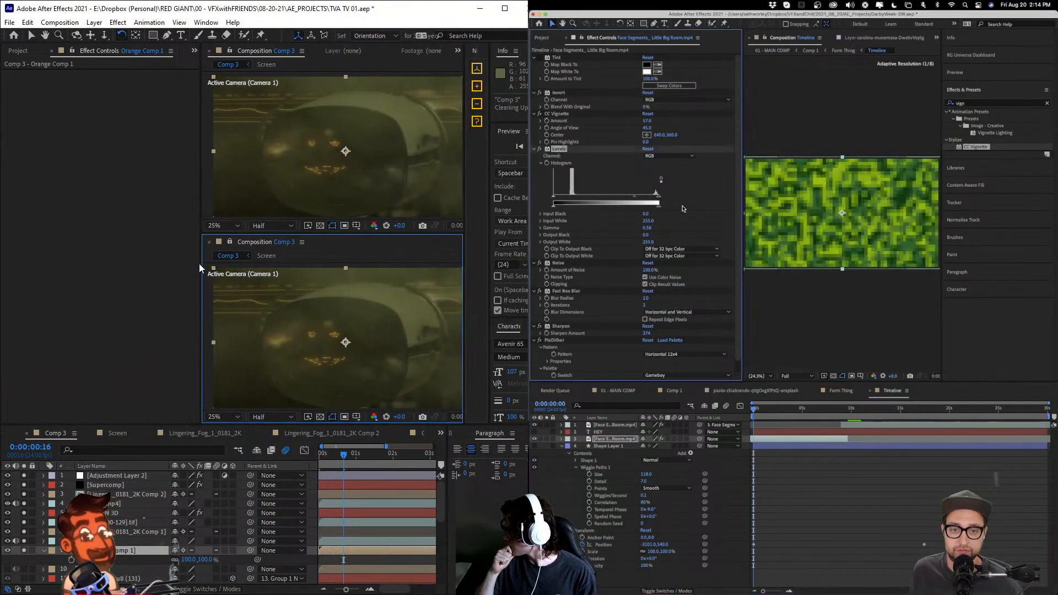
left_click_drag(200, 264, 48, 263)
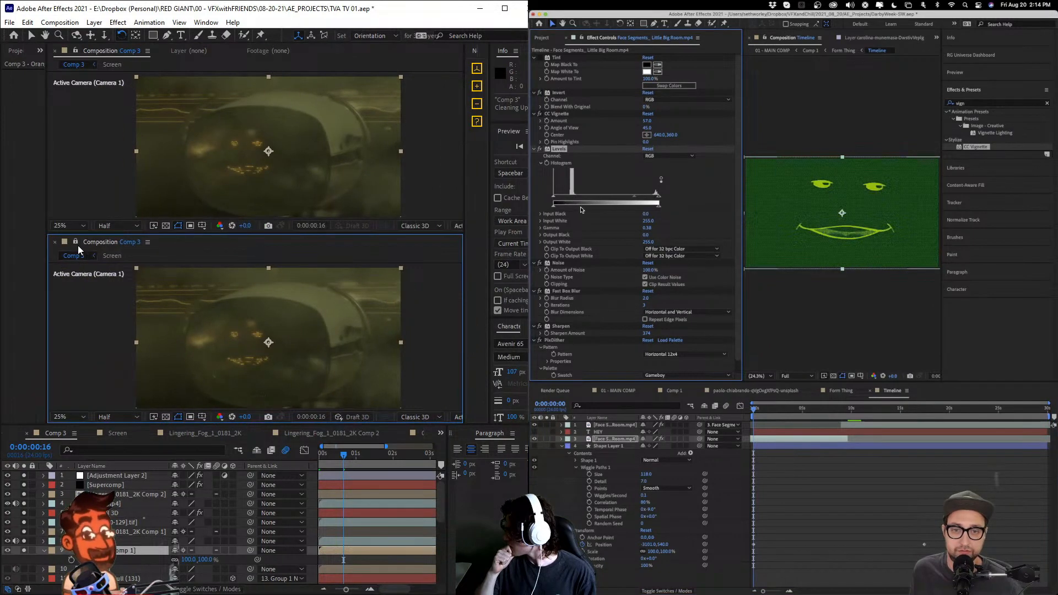
left_click_drag(554, 199, 597, 199)
- Show Orange Comp 1 in the upper viewer, and rotate and move the Orange layer toward the frame's lower right
left_click(440, 434)
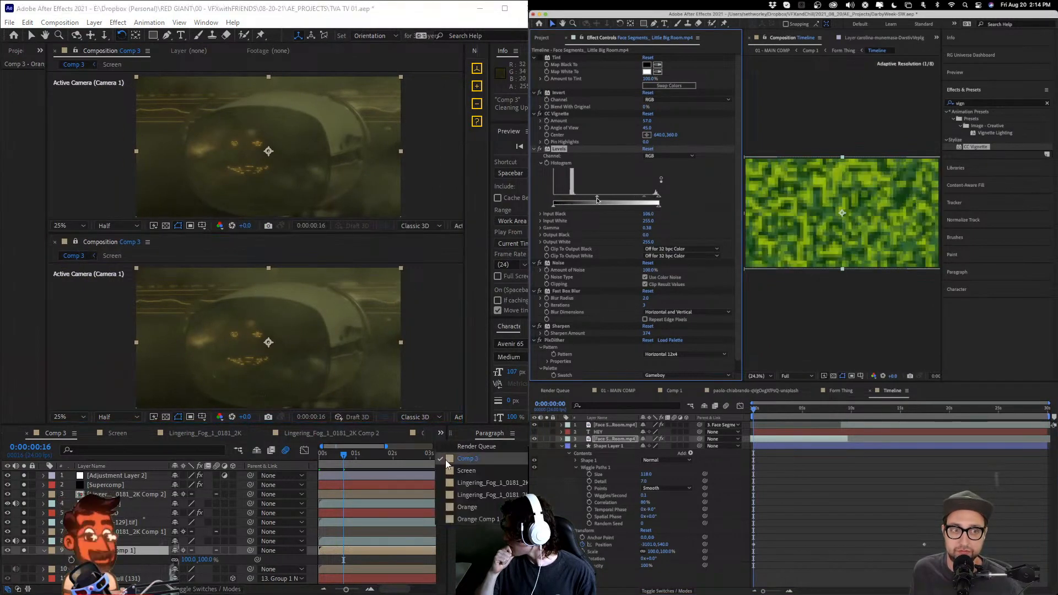
left_click(467, 519)
scroll(590, 370, "down", 1)
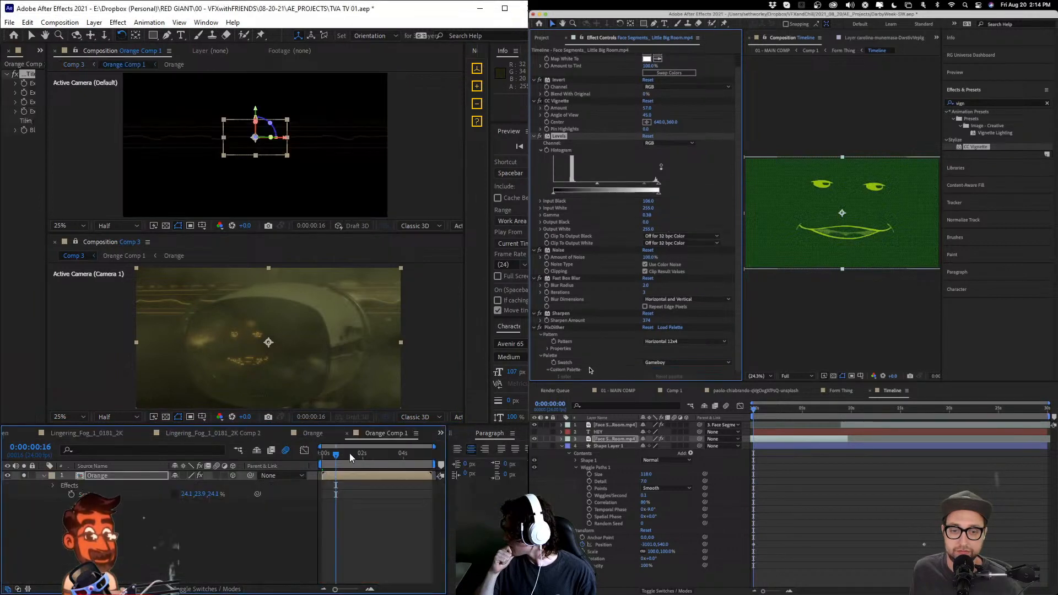
left_click(666, 362)
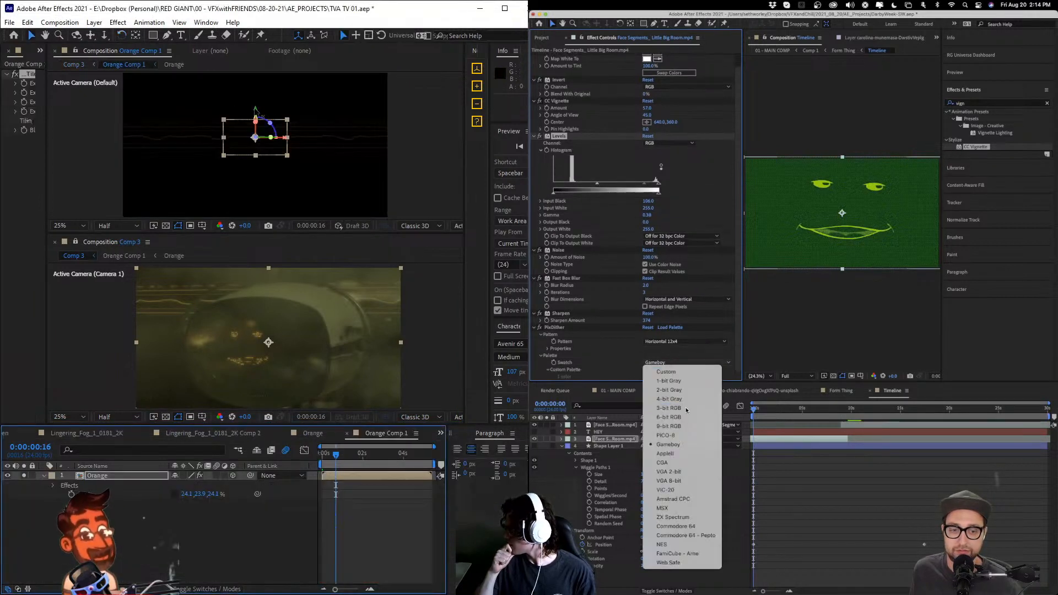
left_click(661, 364)
left_click_drag(270, 116, 290, 169)
key("ctrl+z")
- Try PixDither's 4-bit Gray palette with the Zhigang Fan and Floyd Steinberg patterns on the face layer
left_click(661, 363)
left_click(669, 400)
left_click(669, 342)
left_click(682, 386)
left_click(667, 342)
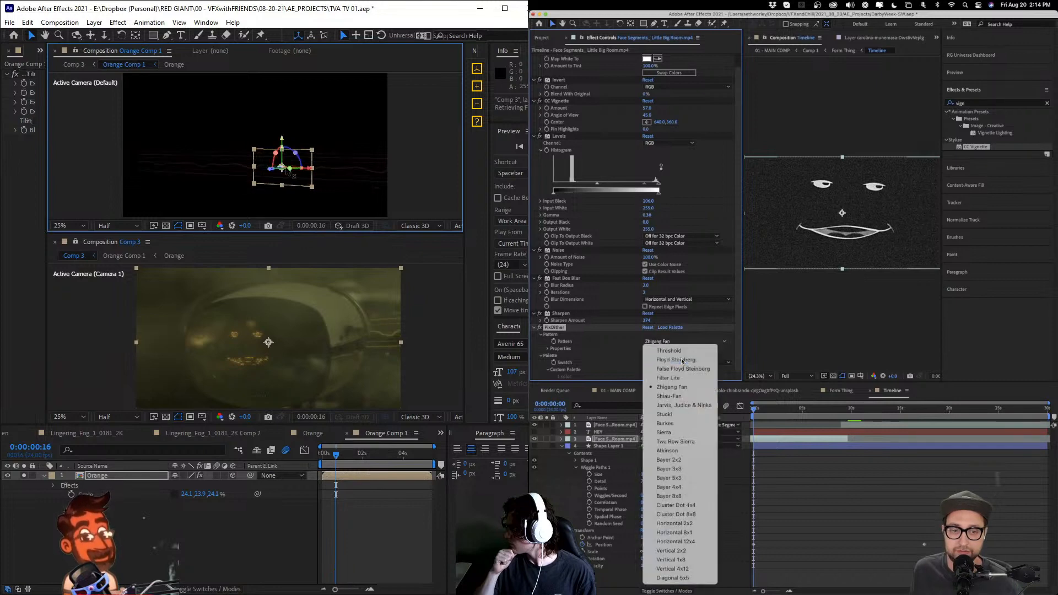
left_click(682, 361)
- Move the Orange layer back toward the left of the frame, and disable the face layer's Fast Box Blur and Noise effects
left_click_drag(290, 168, 263, 163)
left_click(540, 278)
left_click(540, 251)
- Set the face layer's PixDither to the Bayer 5x3 pattern with the Gameboy palette
left_click(686, 342)
left_click(679, 478)
left_click(663, 363)
left_click(678, 445)
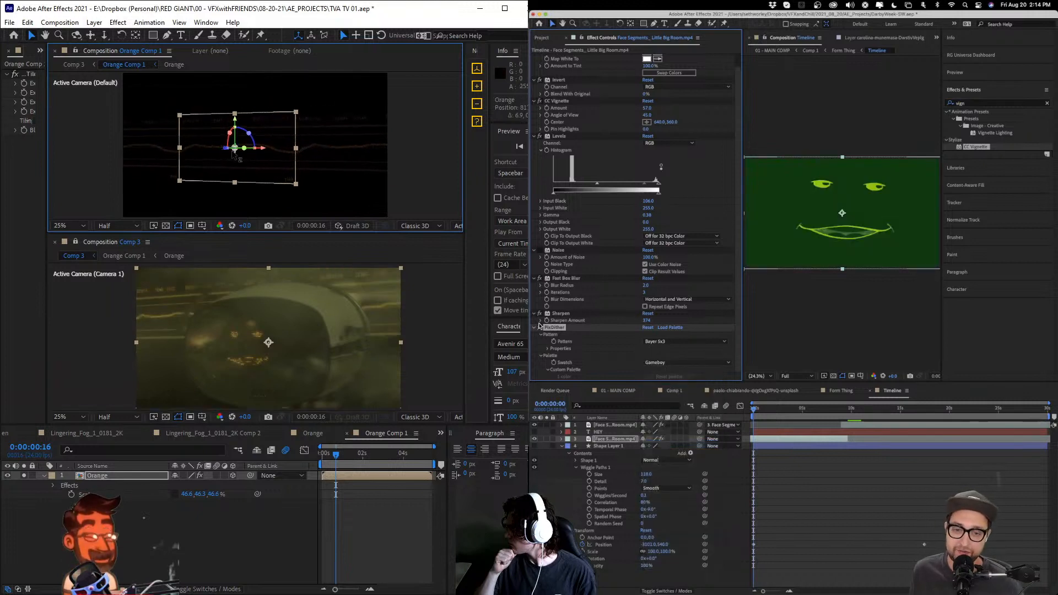
- Shift the Orange layer to the right in Orange Comp 1, return to Comp 3, and select the Comp 1 layer in 01 - MAIN COMP
left_click_drag(234, 156, 294, 153)
left_click(605, 392)
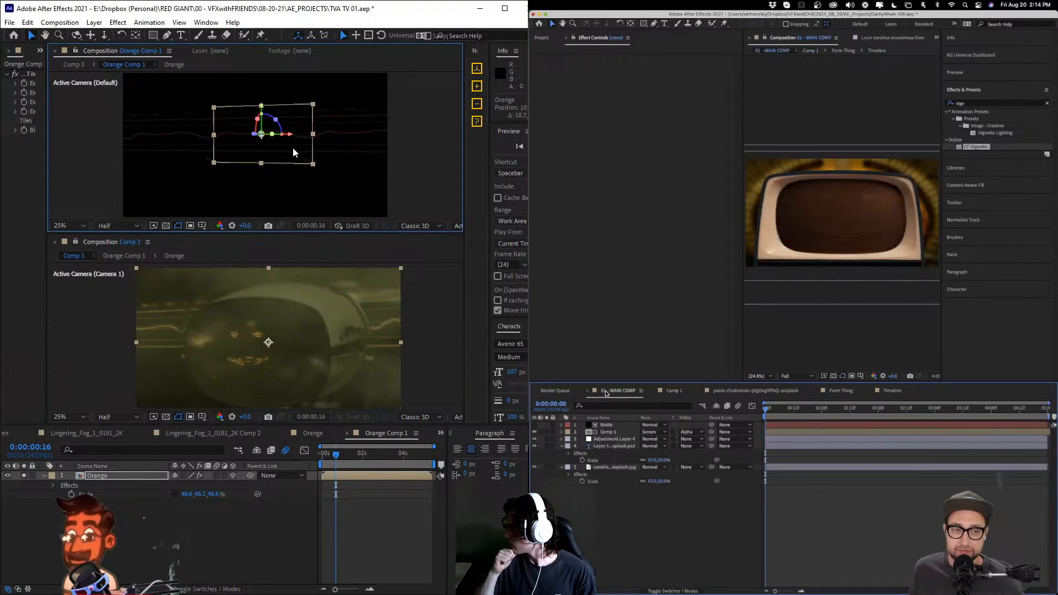
left_click(28, 435)
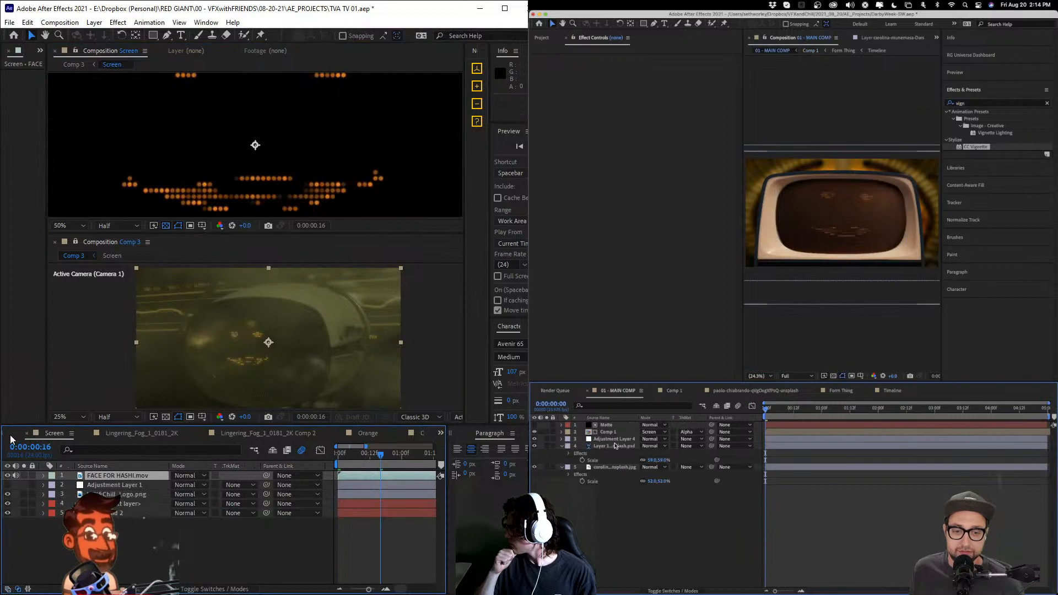
left_click(11, 435)
left_click(608, 432)
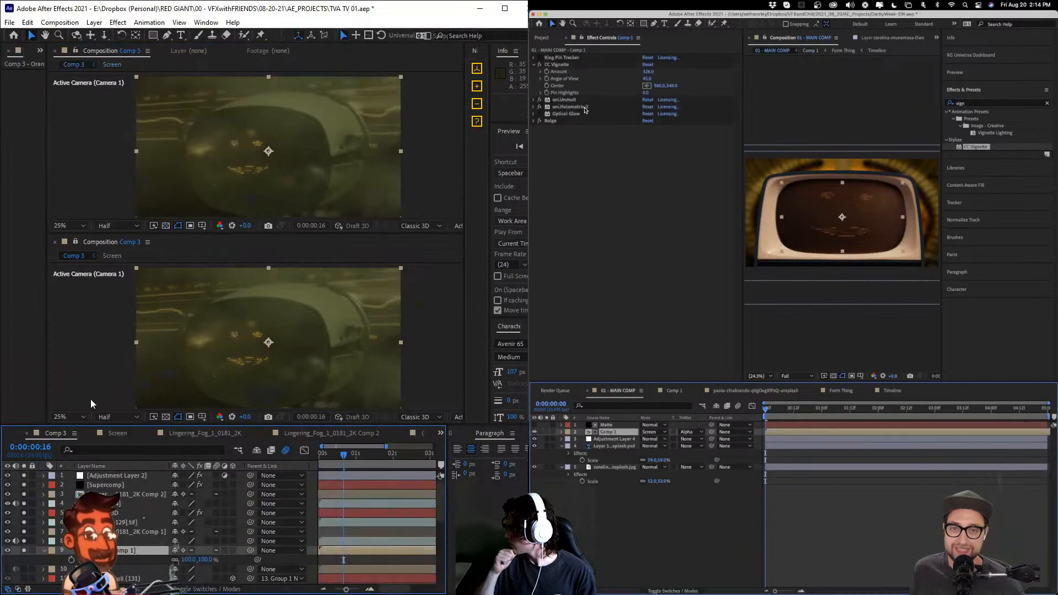
- Open the Supercomp panel for the Supercomp layer in Comp 3, and enable Optical Glow on the Comp 1 layer of 01 - MAIN COMP
left_click(107, 486)
left_click(540, 114)
left_click_drag(47, 144, 177, 183)
left_click(62, 112)
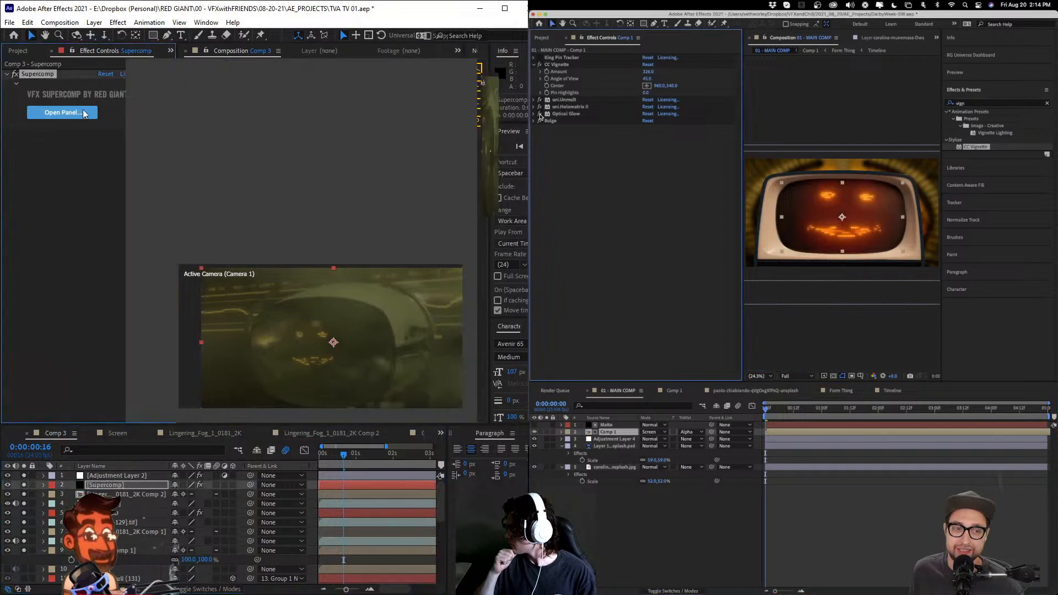
- Reveal the Optical Glow settings on the Comp 1 layer and set the Amount to 5
left_click(539, 115)
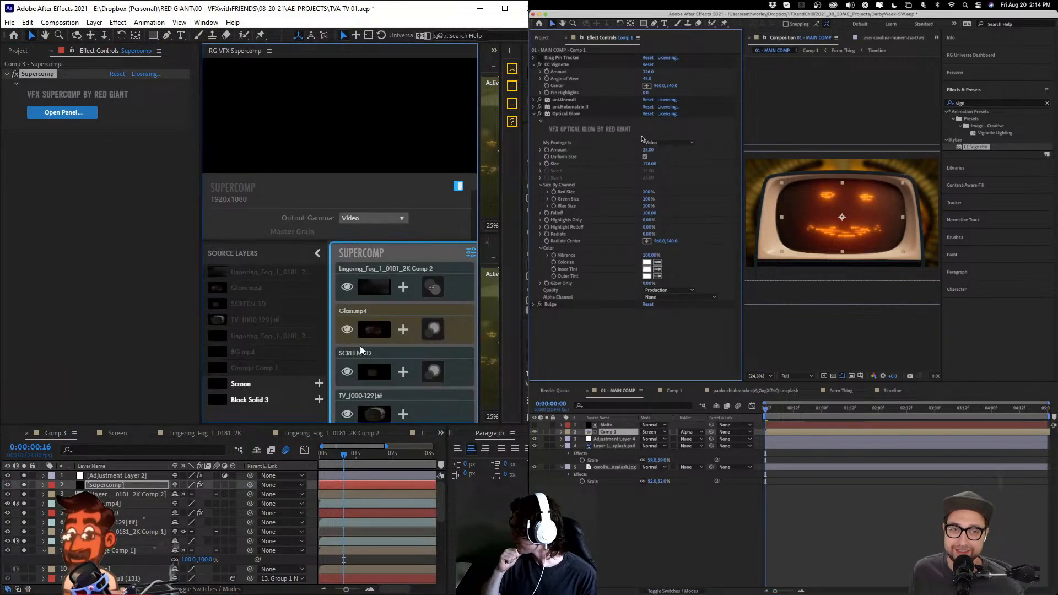
left_click(649, 150)
type("5")
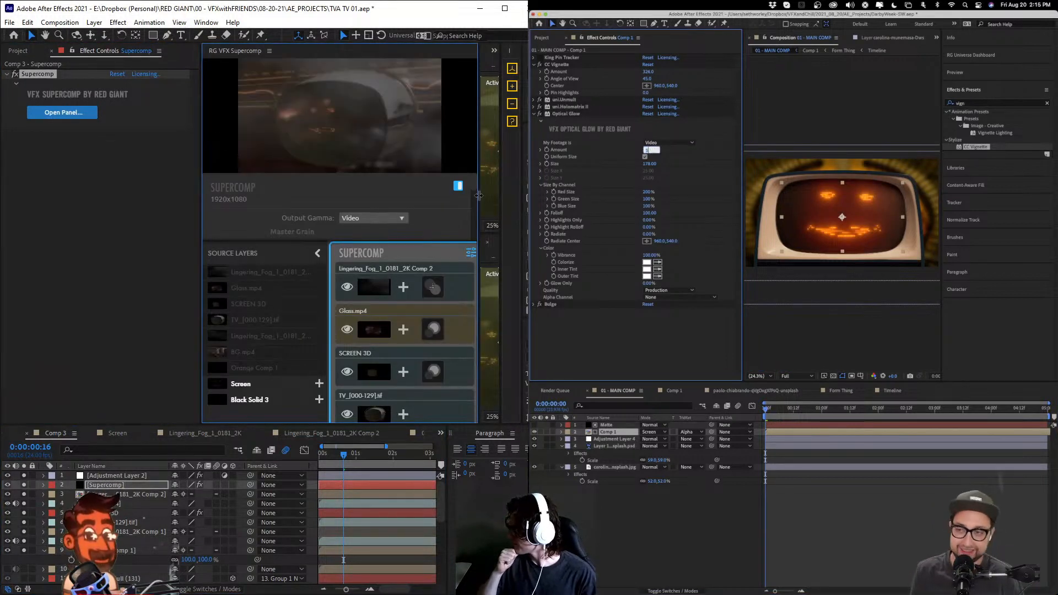
key("Return")
- Raise Orange Comp 1's Color Correction exposure to 0.90 in Supercomp, and set Comp 1's Optical Glow Size to 477
left_click_drag(479, 320, 425, 332)
scroll(330, 331, "down", 3)
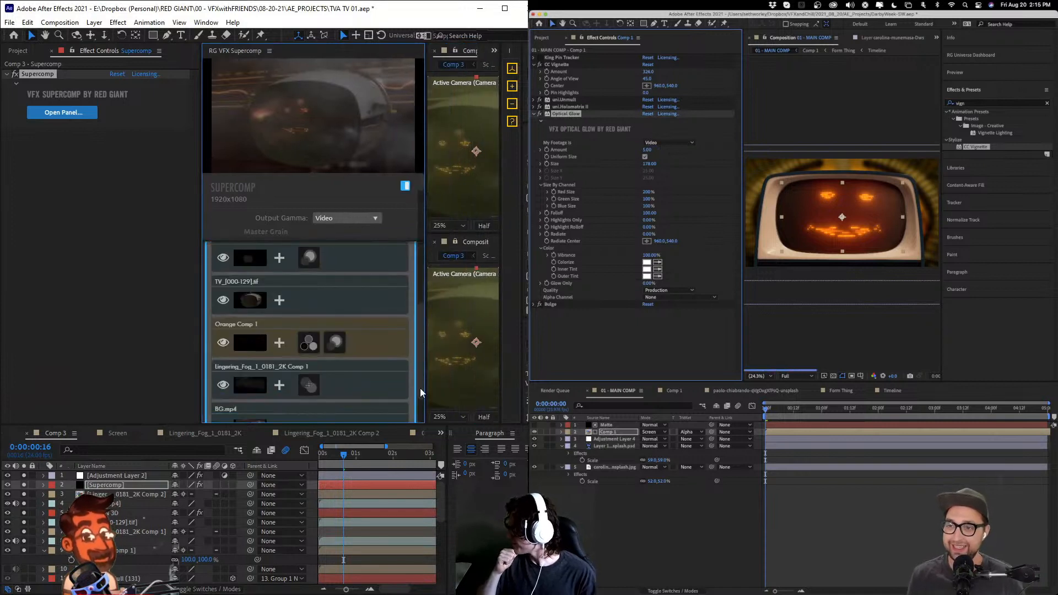
left_click(318, 335)
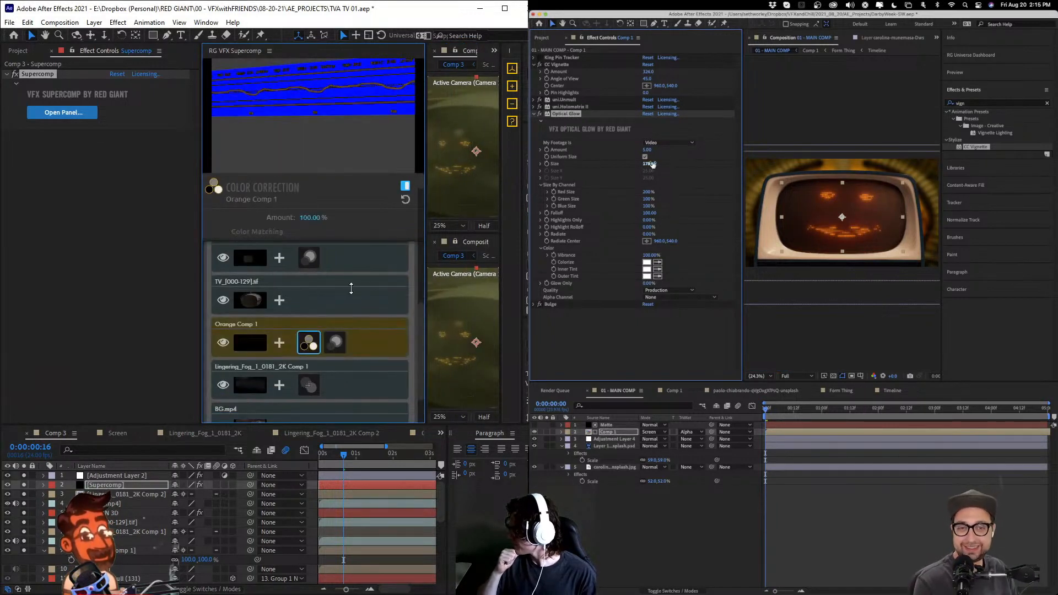
left_click_drag(652, 164, 683, 164)
left_click_drag(354, 240, 342, 367)
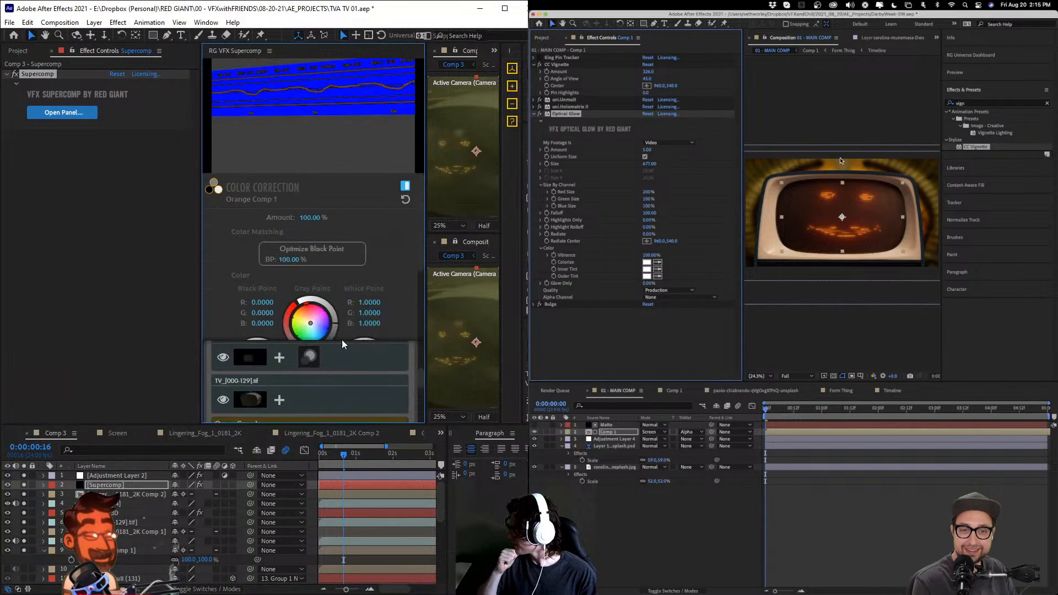
scroll(346, 317, "down", 3)
left_click_drag(357, 305, 329, 309)
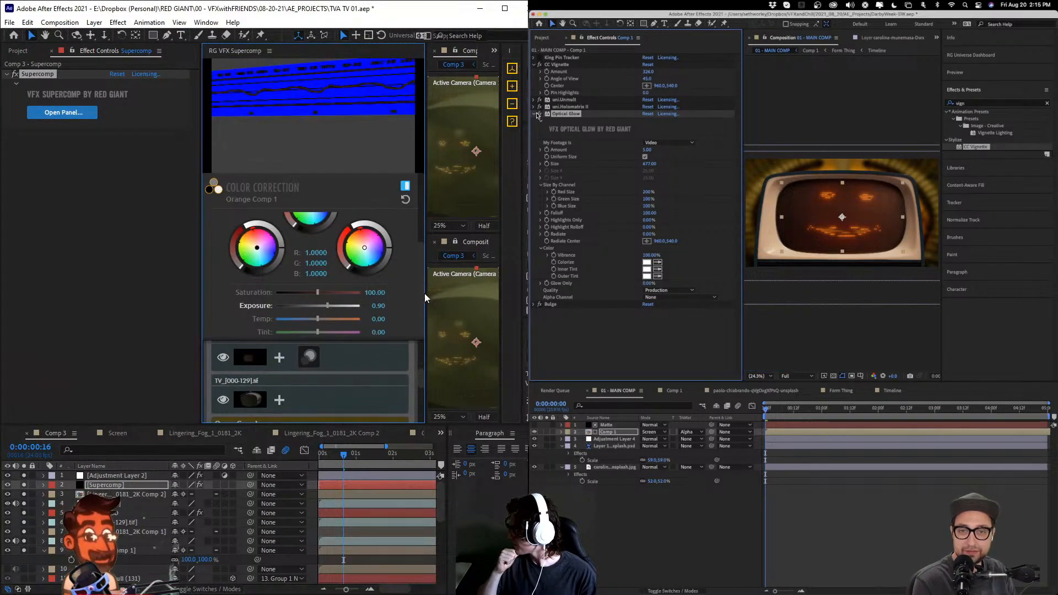
- Narrow the Supercomp panel, then close the duplicate Comp 3 viewer and the Supercomp panel
left_click_drag(426, 294, 281, 288)
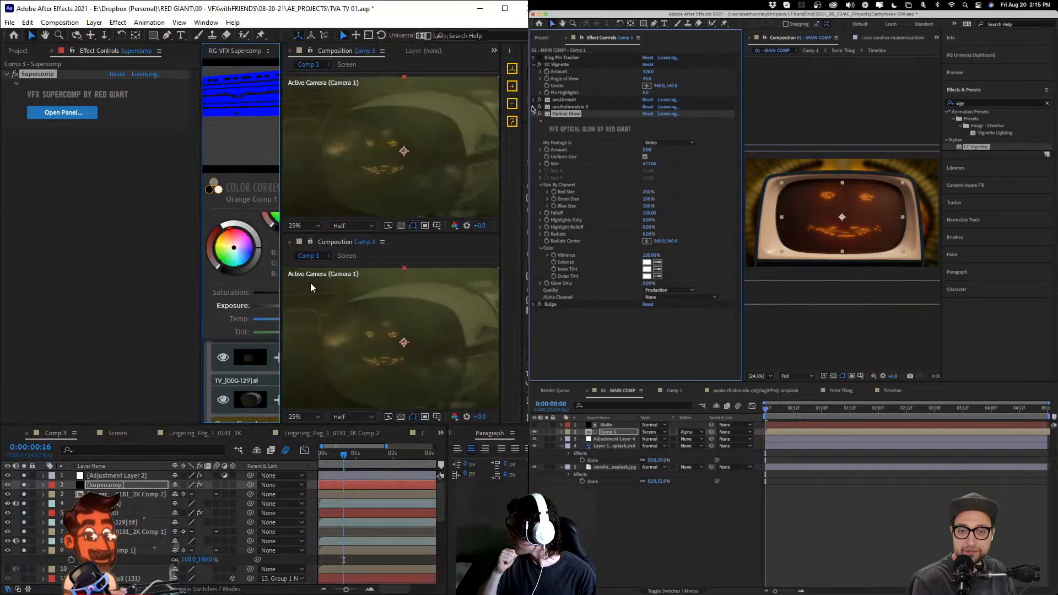
left_click(290, 242)
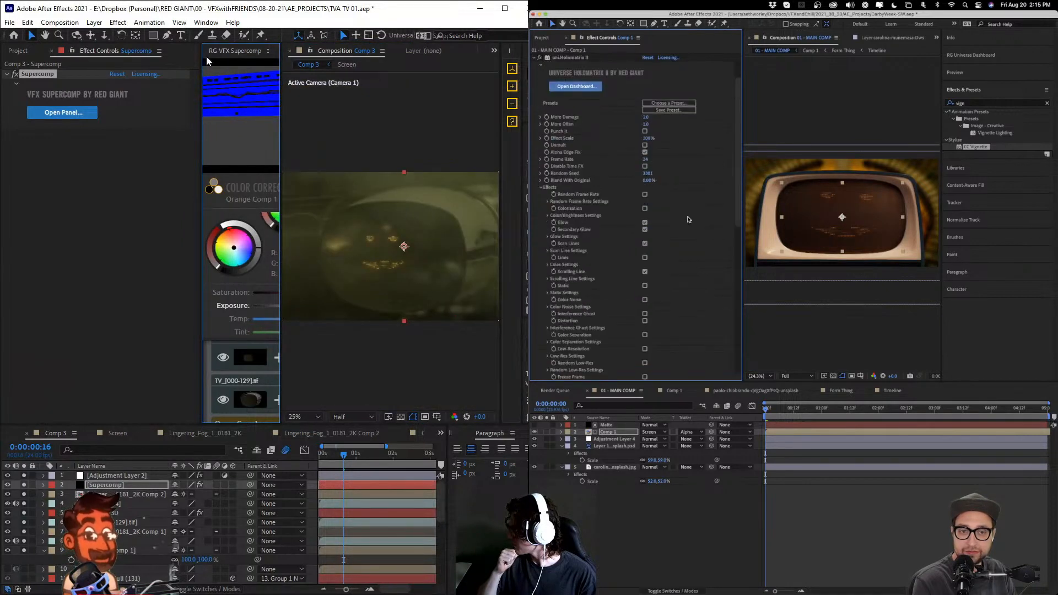
left_click(267, 50)
left_click(259, 57)
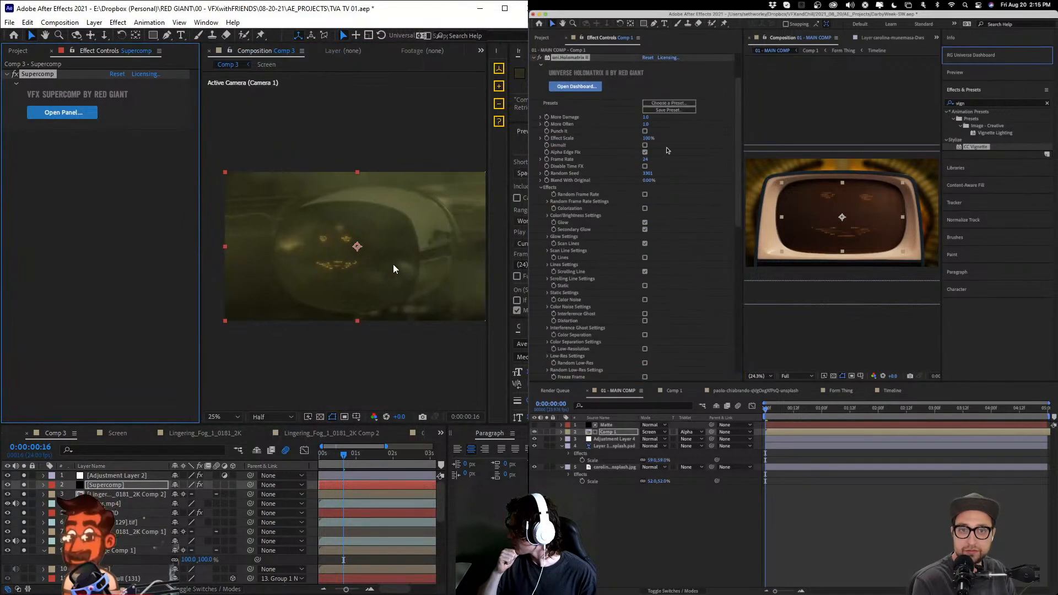
- Maximize the Comp 3 viewer and preview the animated face on the TV
scroll(393, 269, "up", 2)
left_click(202, 237)
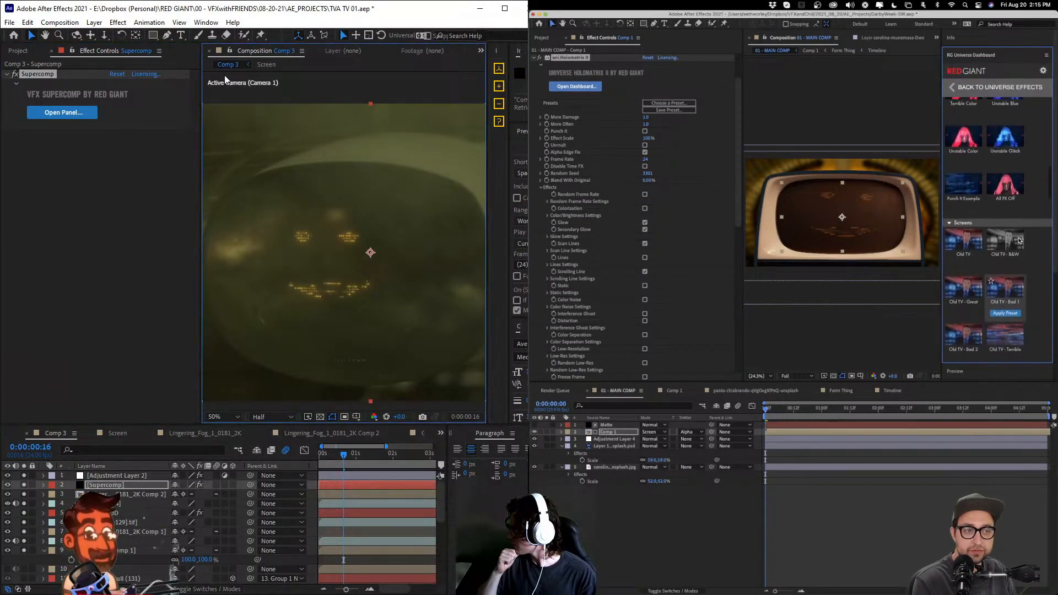
key("grave")
scroll(1018, 240, "down", 2)
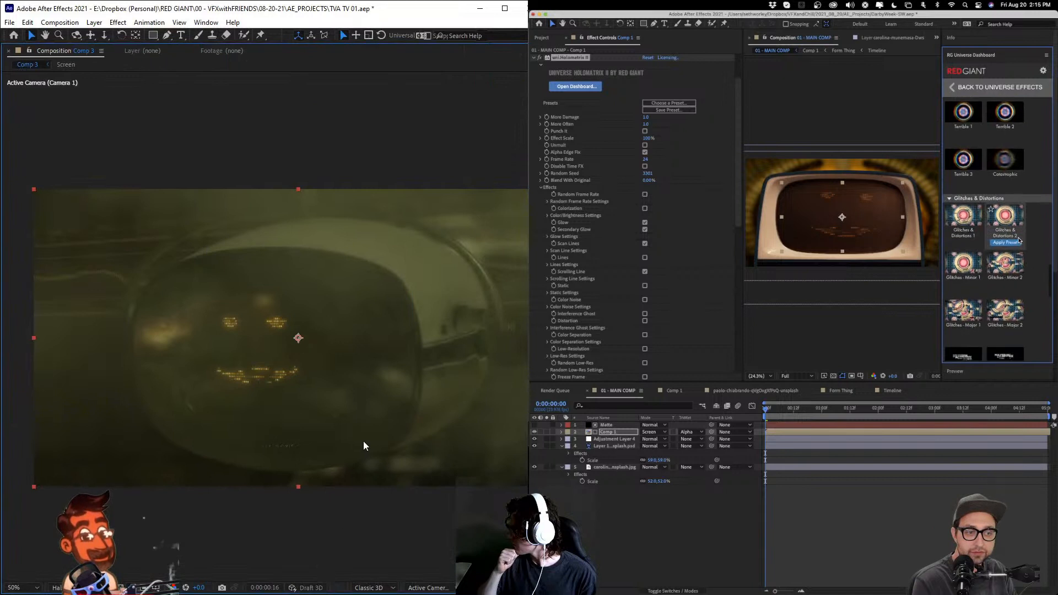
key("space")
- Try the Catastrophic HUD preset for Holomatrix II on the Comp 1 layer, and stop the Comp 3 preview
scroll(1018, 240, "down", 3)
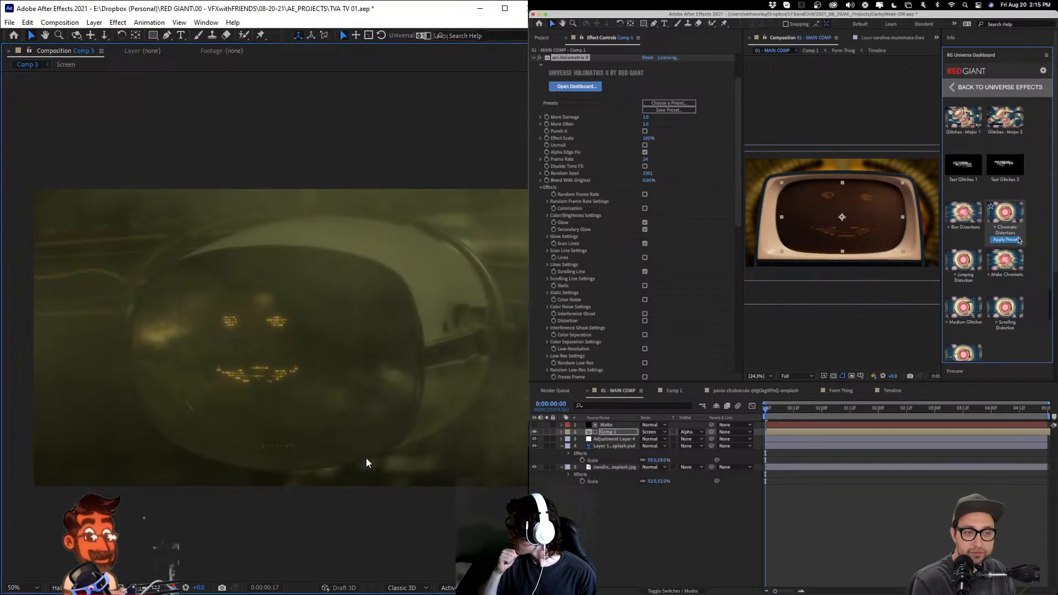
scroll(1019, 241, "up", 5)
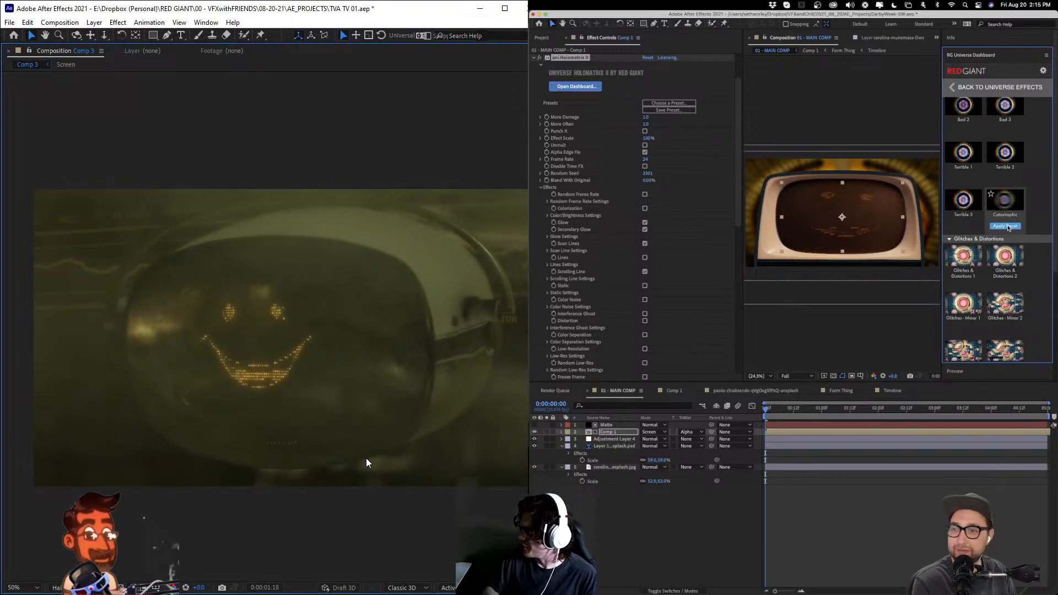
left_click(1005, 226)
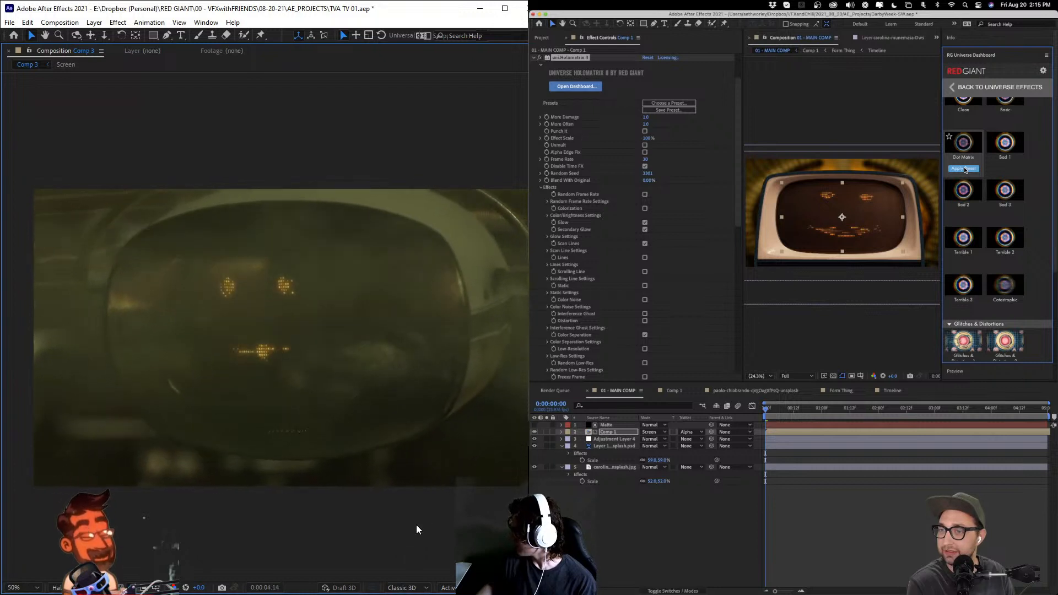
key("space")
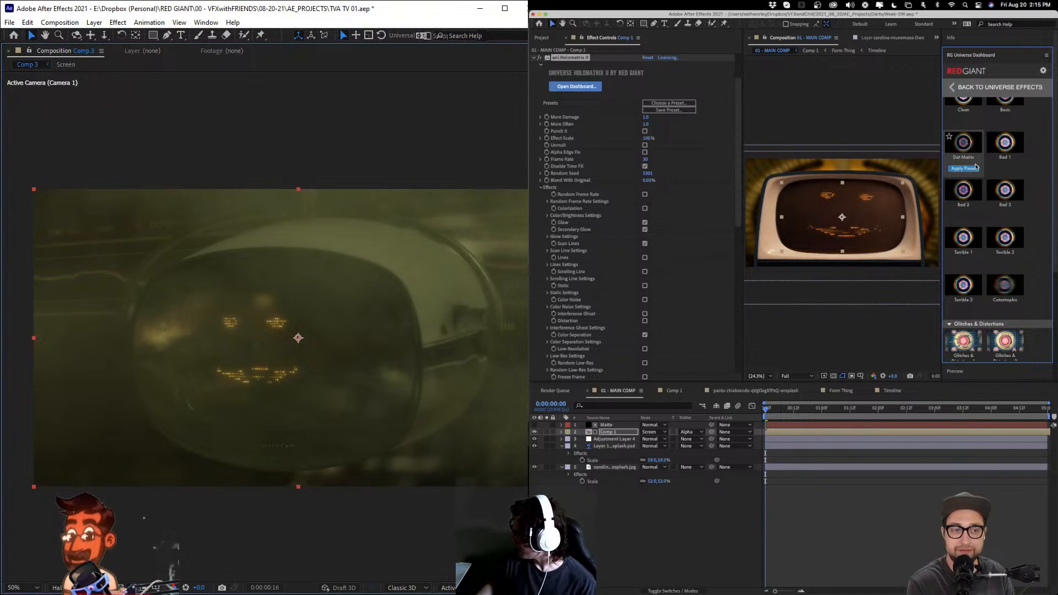
- Apply the Game Console 2 preset to Holomatrix II on the Comp 1 layer
scroll(975, 169, "up", 2)
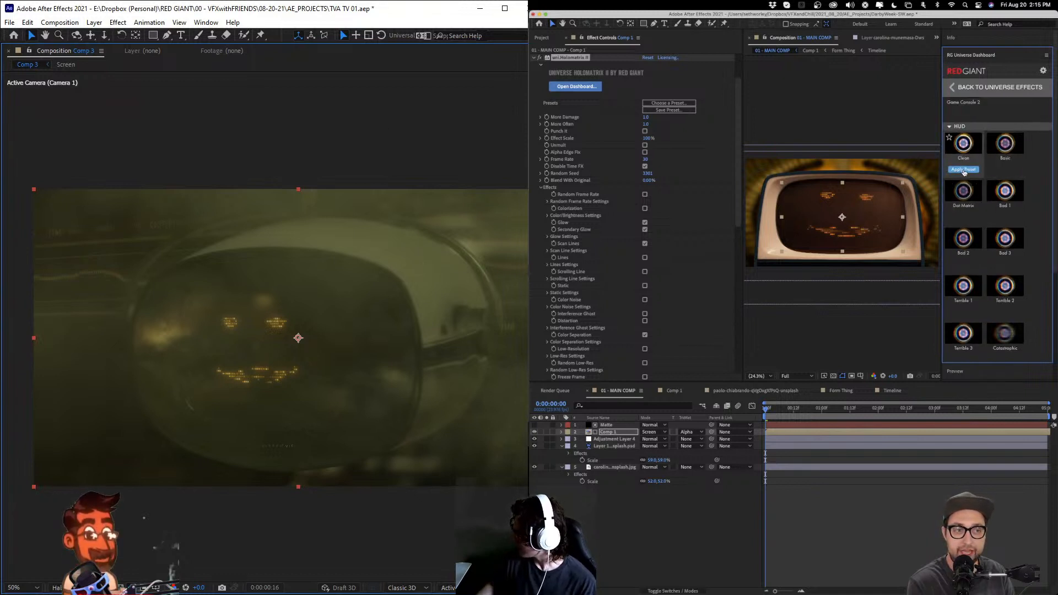
scroll(973, 259, "up", 4)
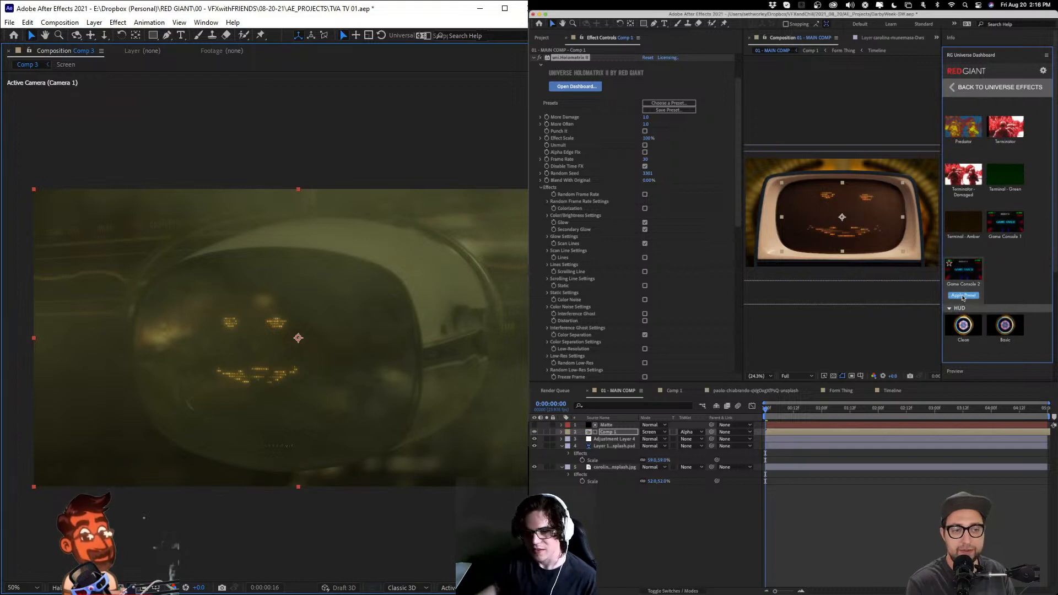
left_click(963, 295)
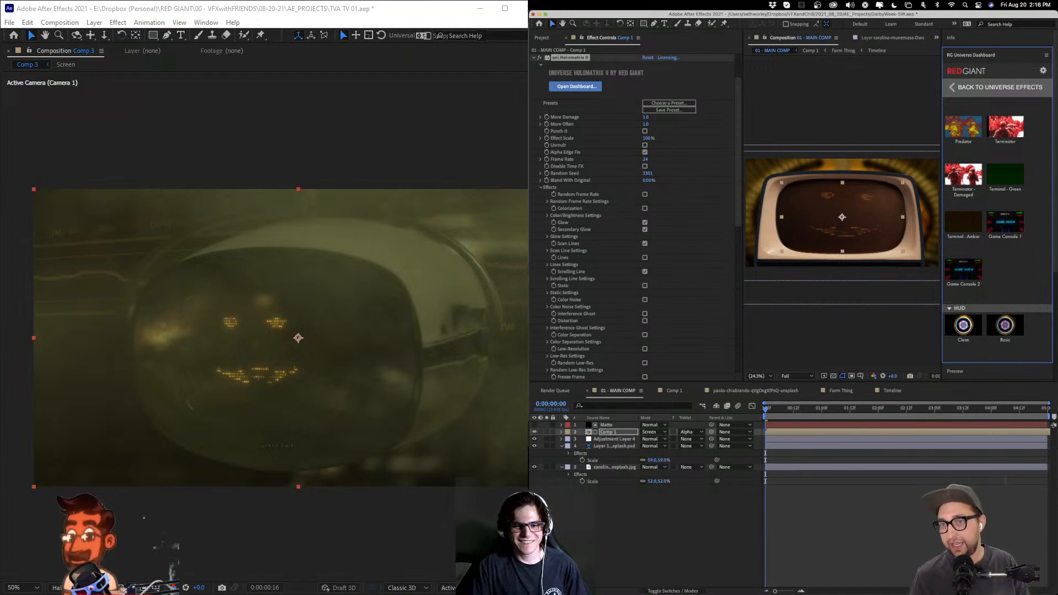
key("super+Tab")
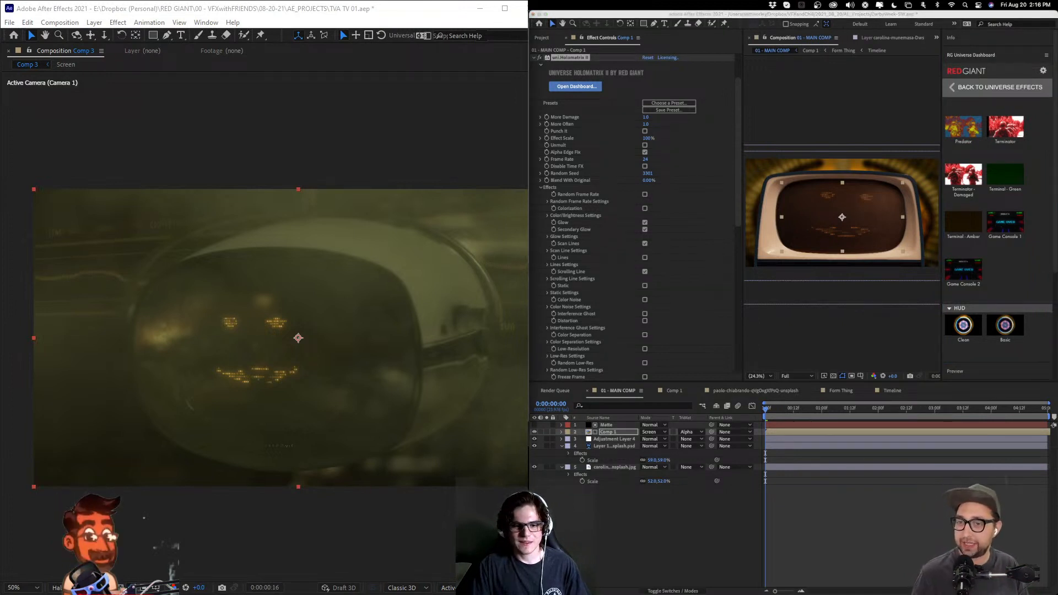